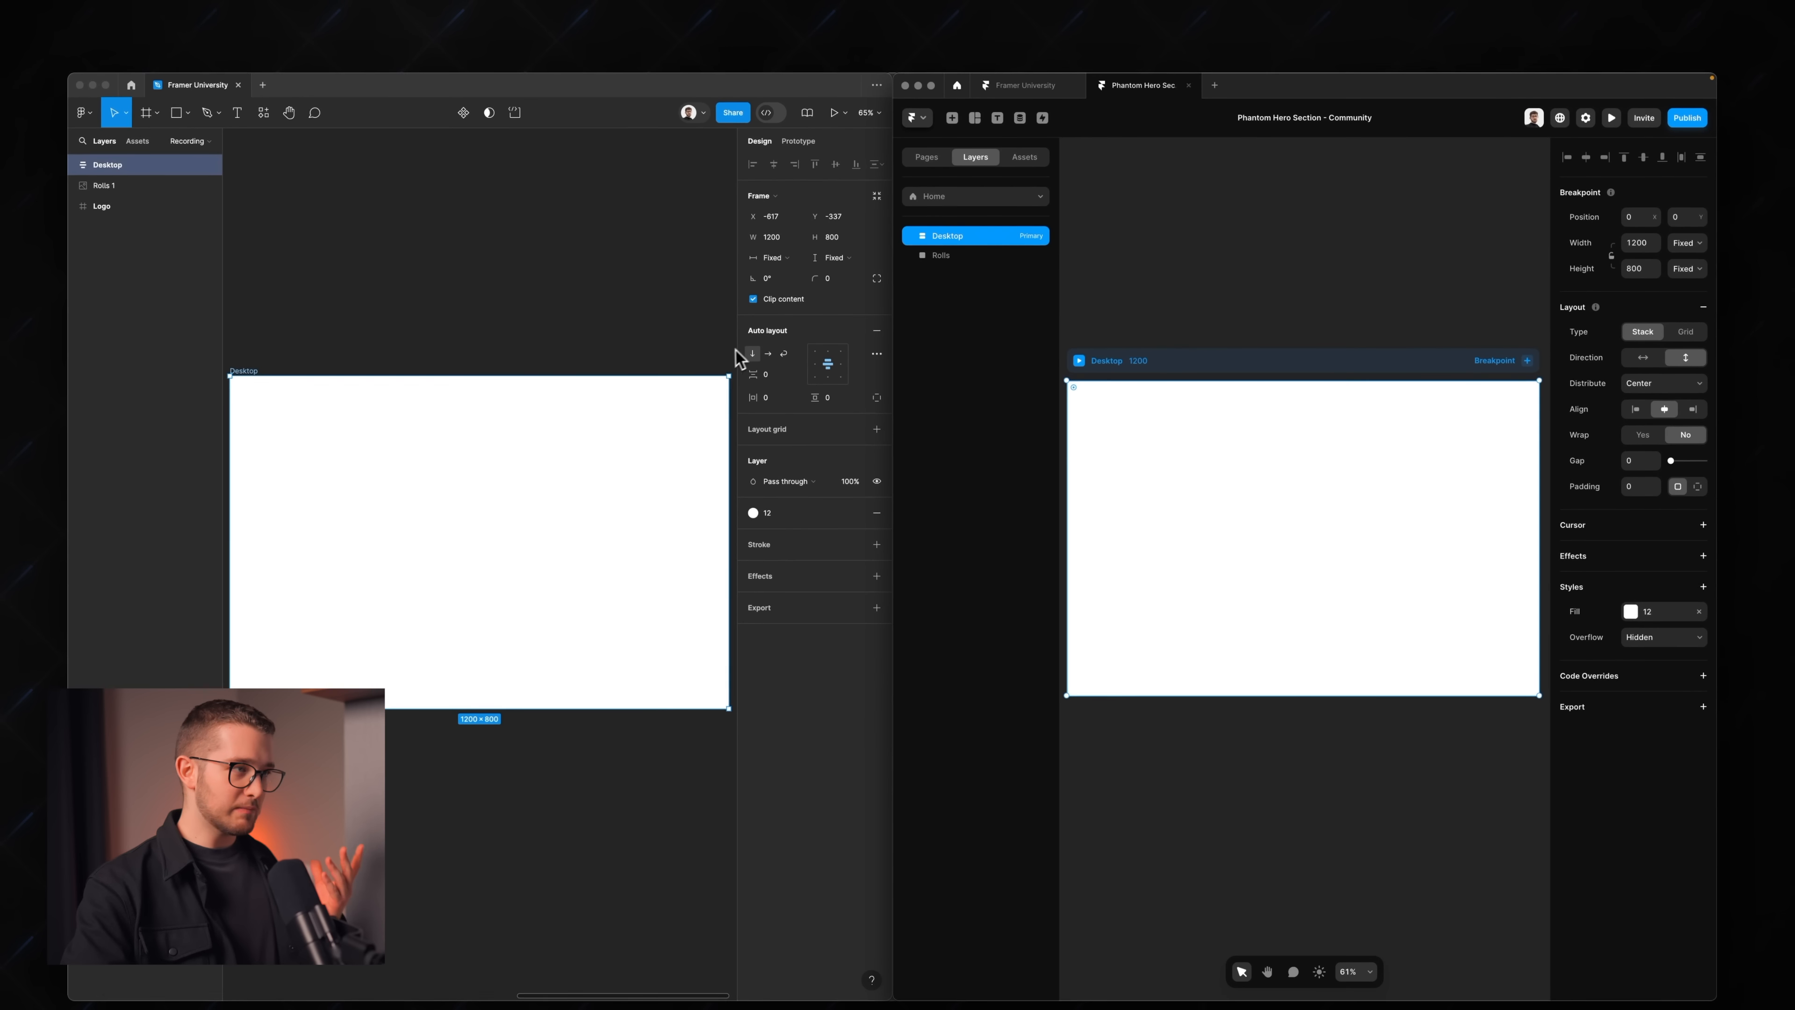
click(1654, 385)
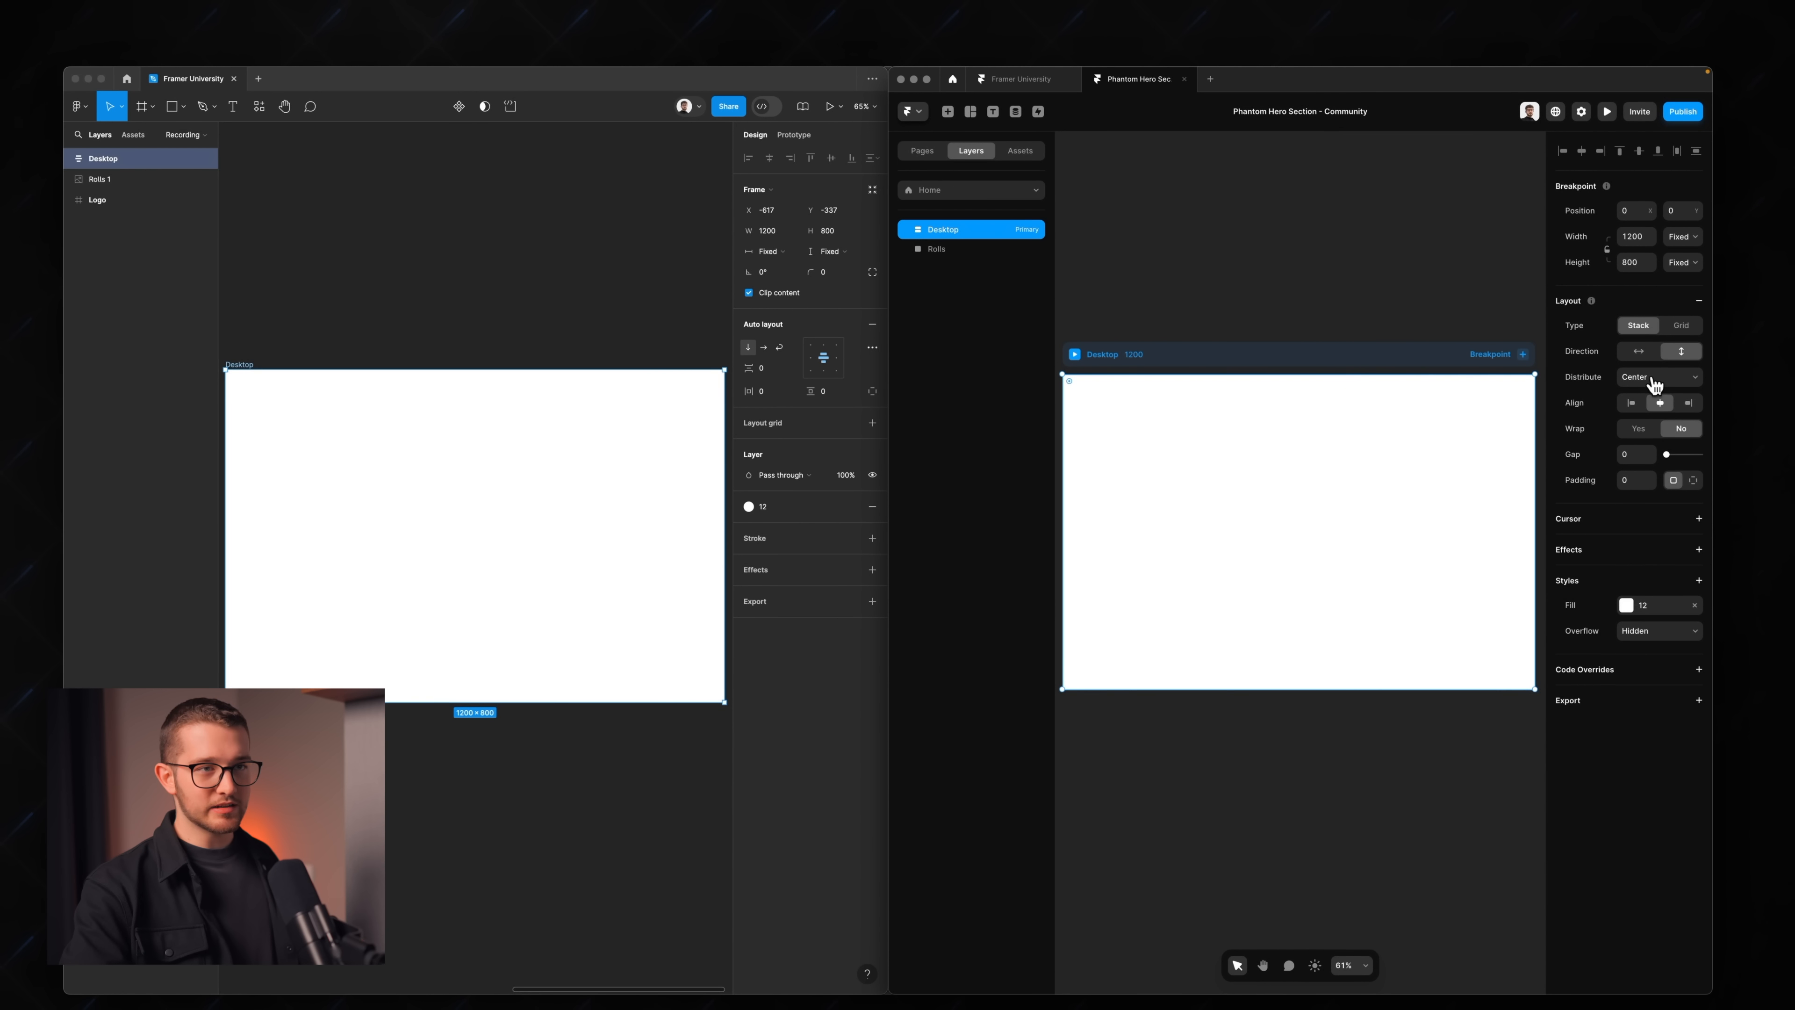
click(1647, 380)
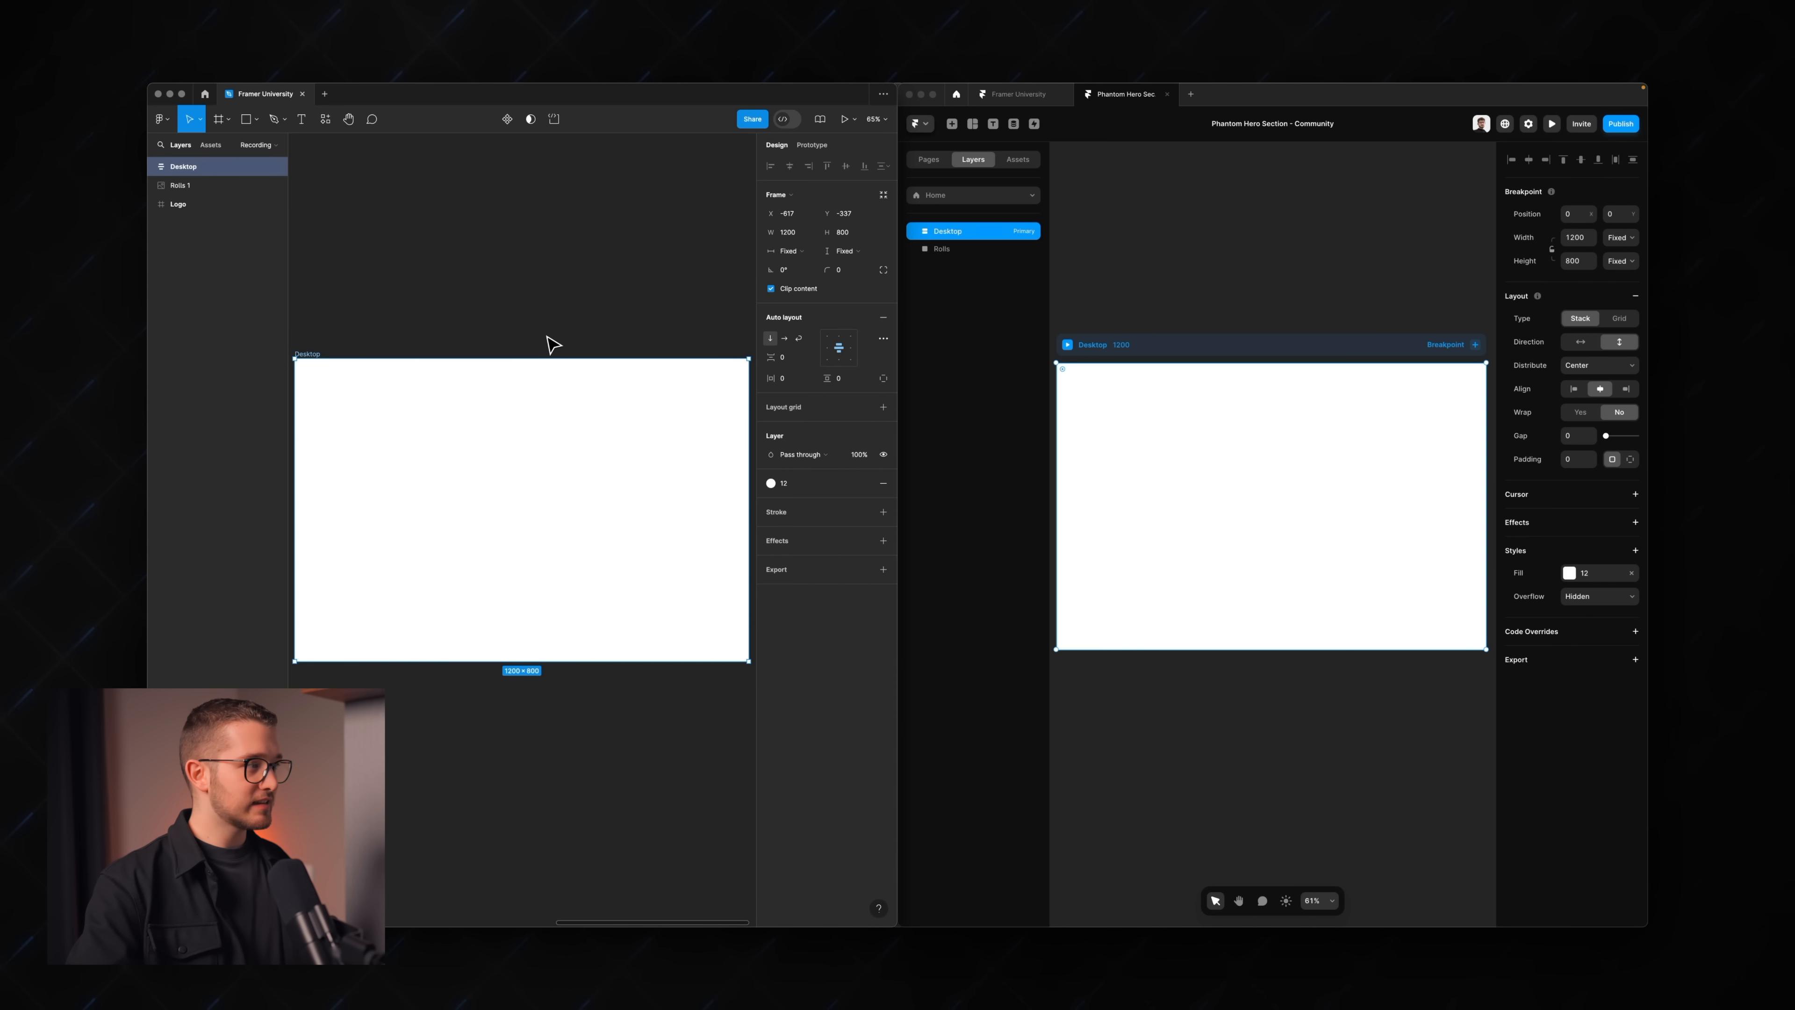
- Add a text layer reading "Embrace the power of an icon." inside the Desktop frame in Figma
key(t)
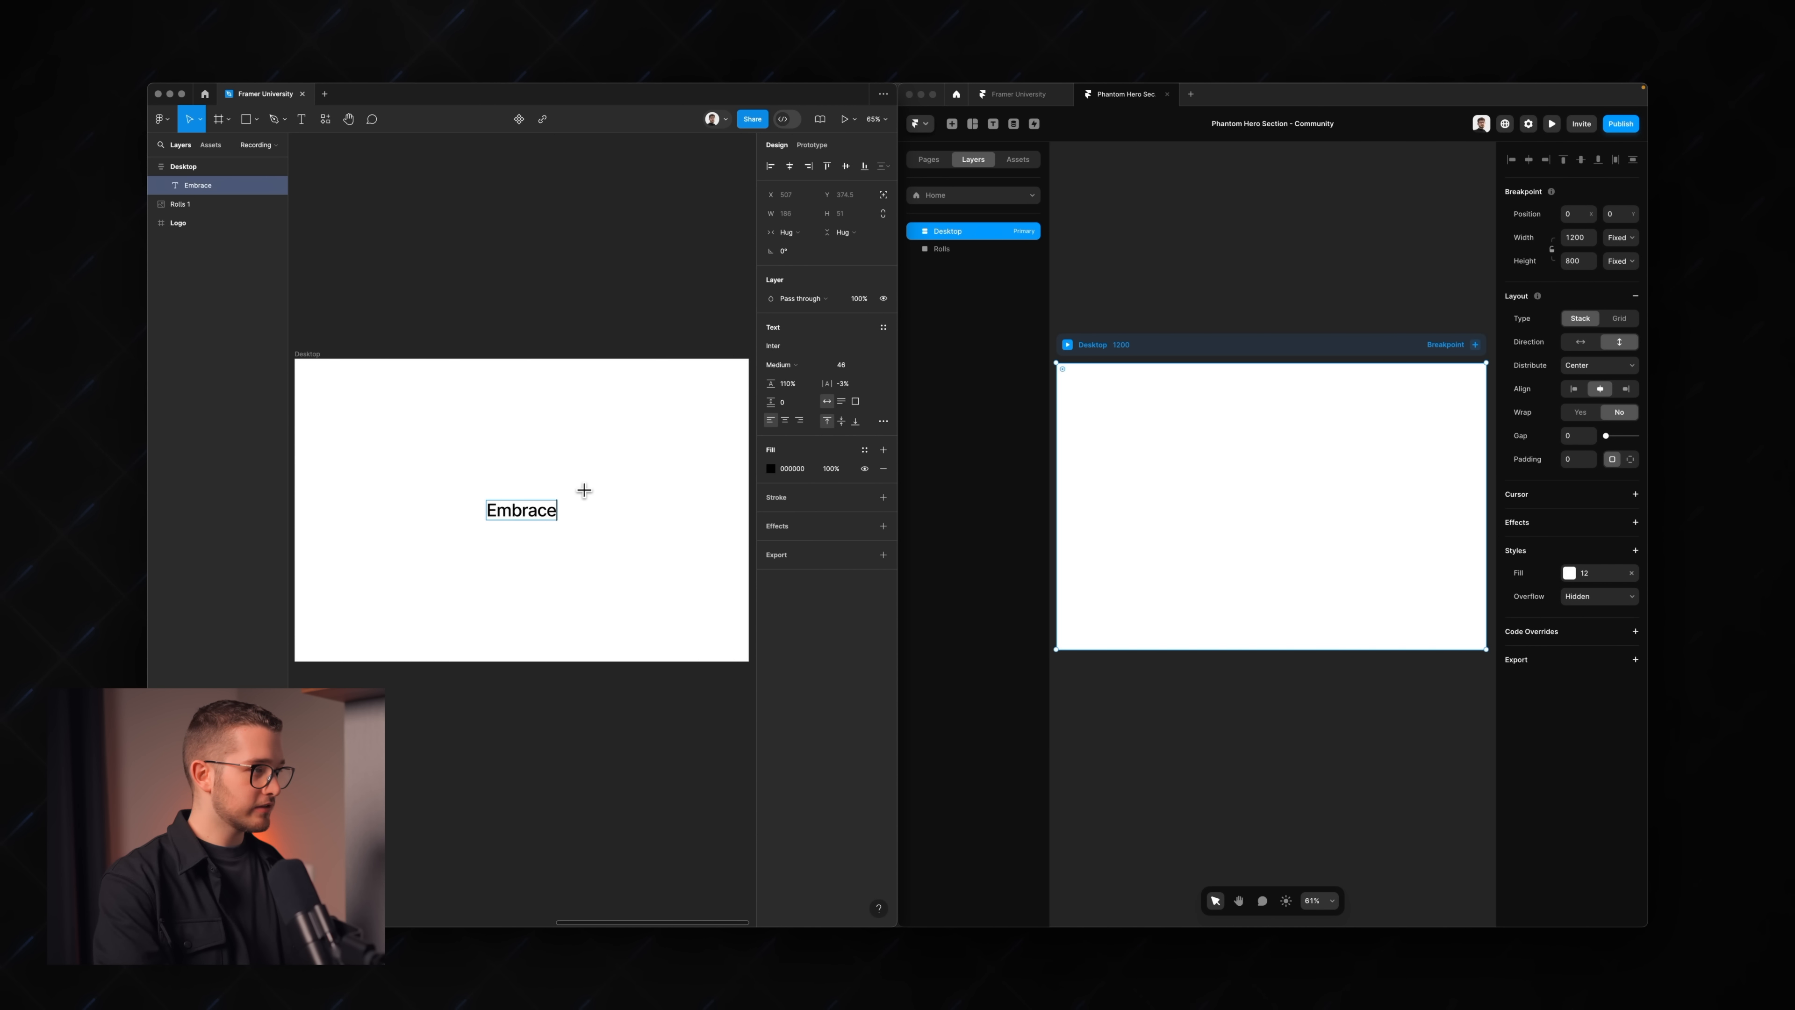
key(super+BackSpace)
text(Embrace th)
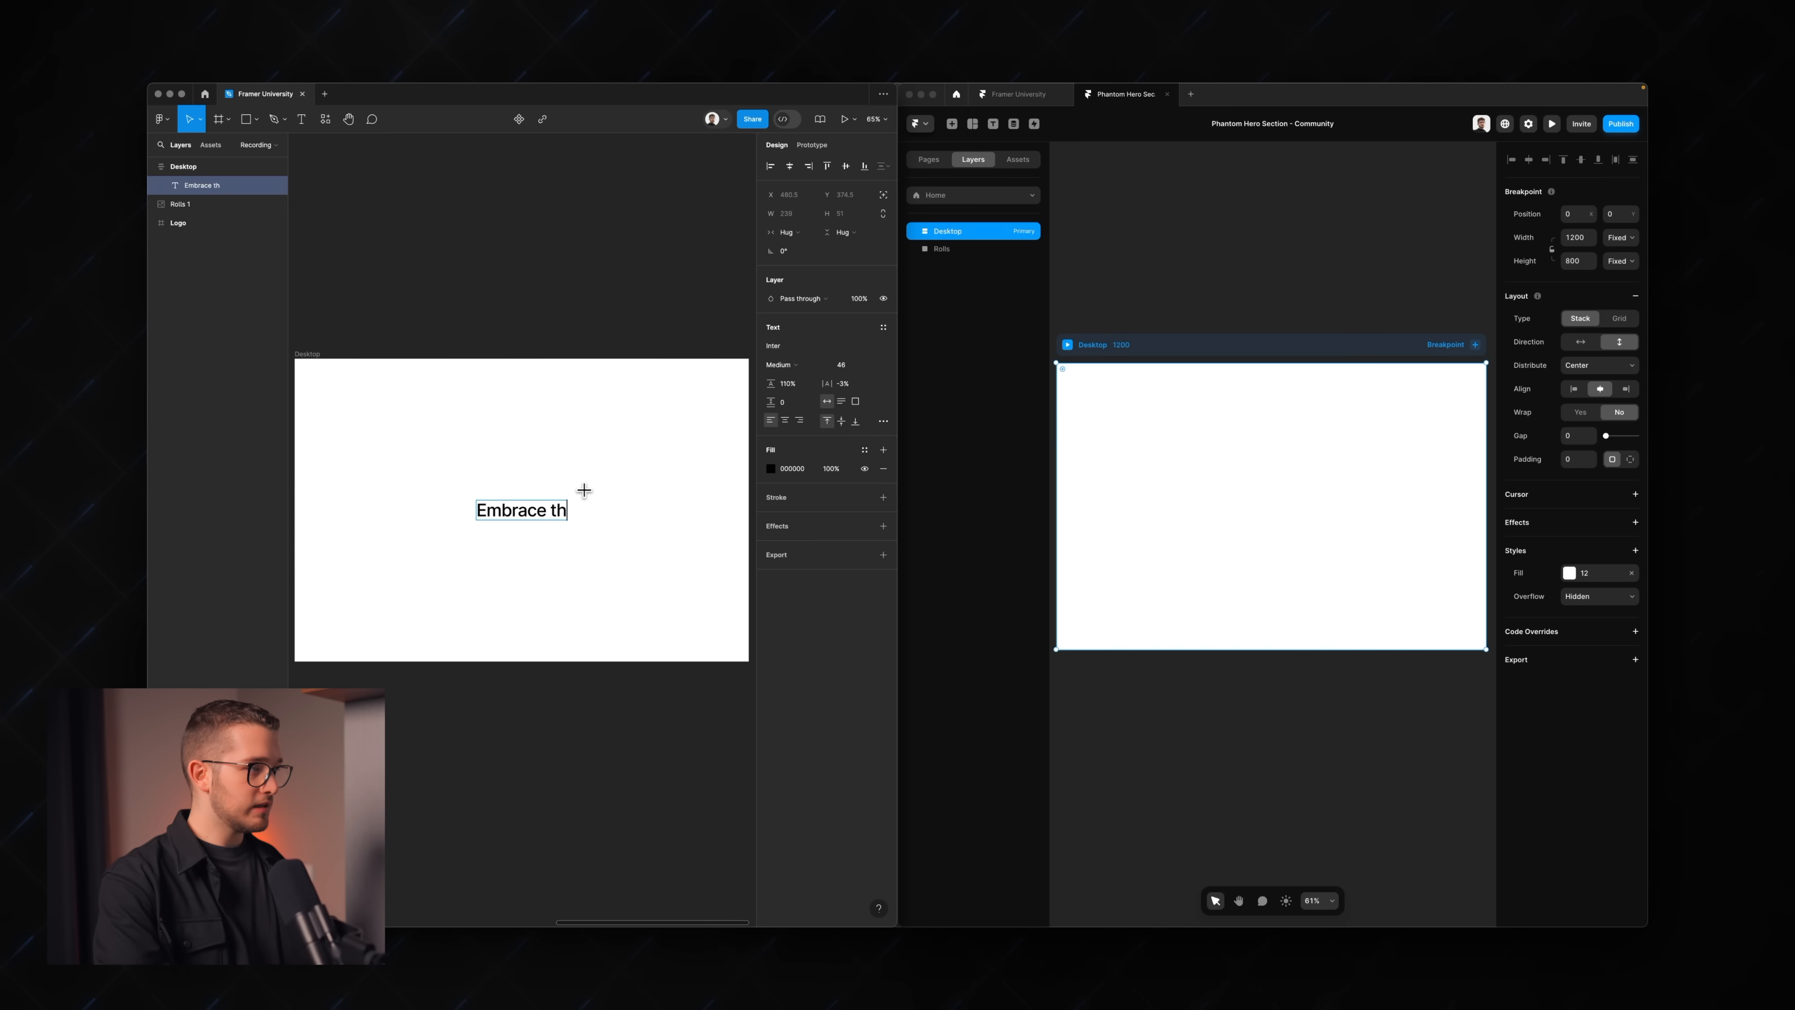
text(e poiw)
key(BackSpace)
key(BackSpace)
text(wer of an icon.)
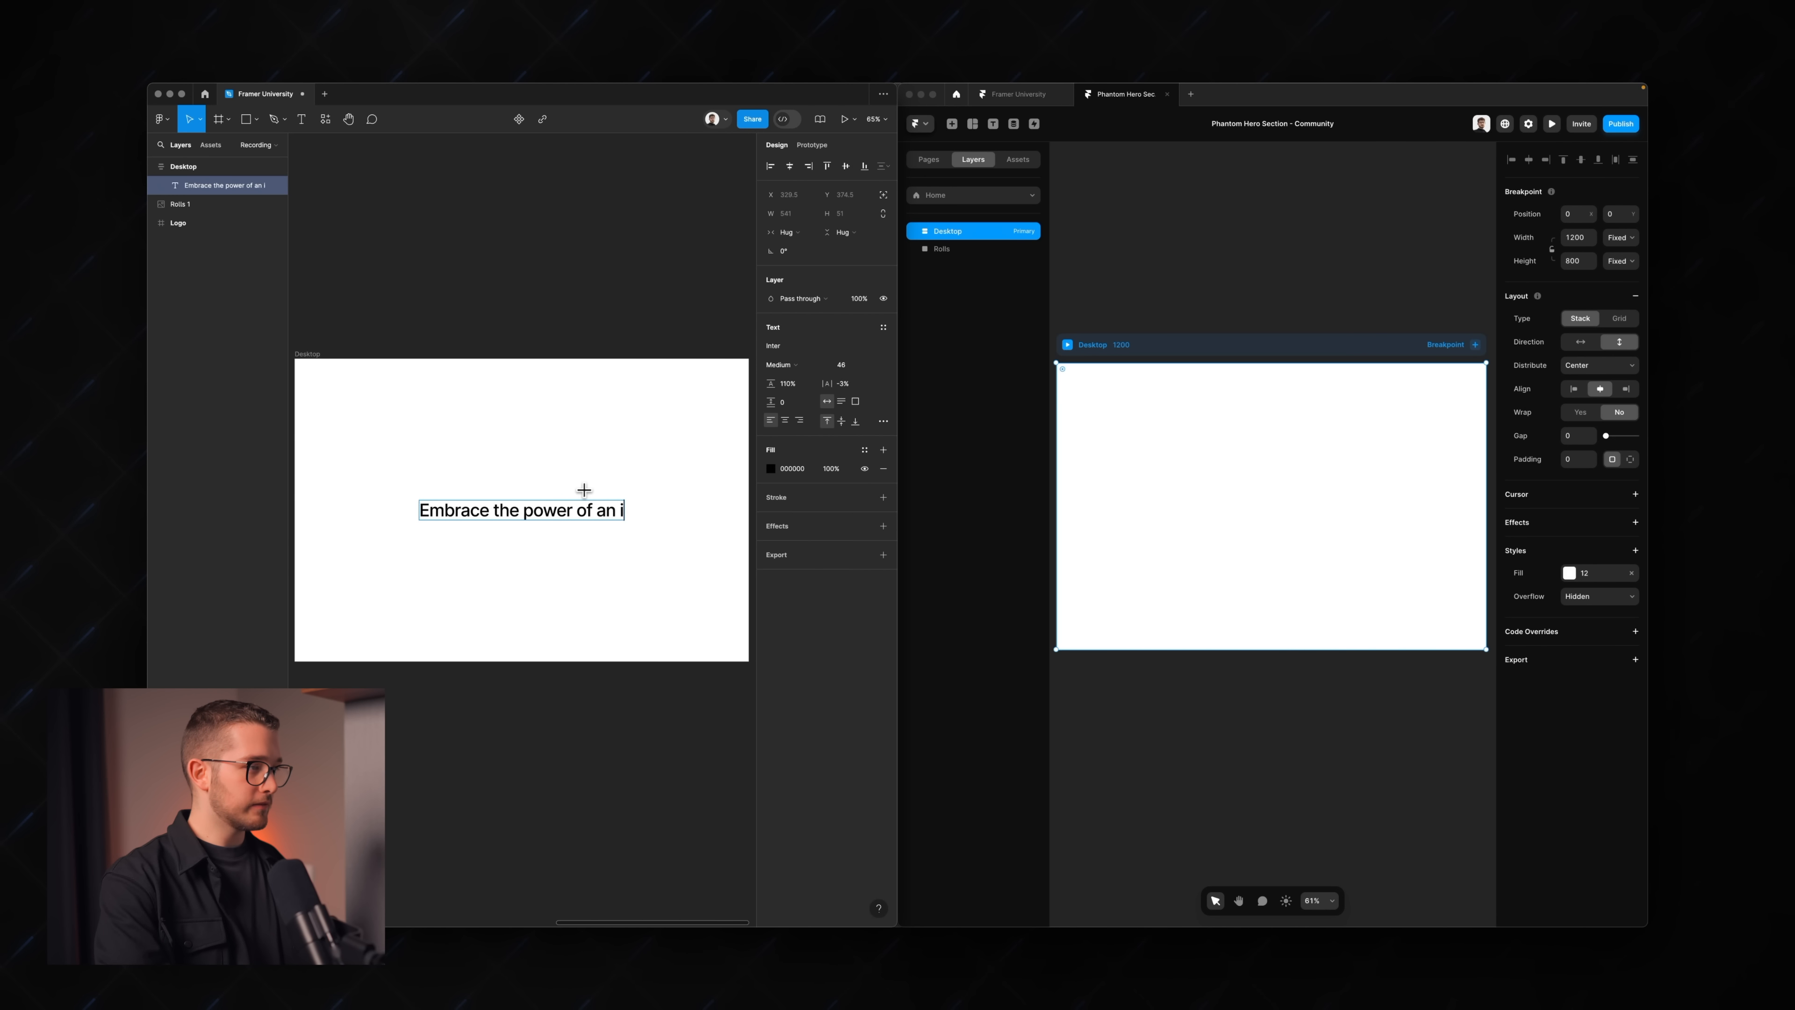
key(Escape)
click(594, 446)
click(518, 512)
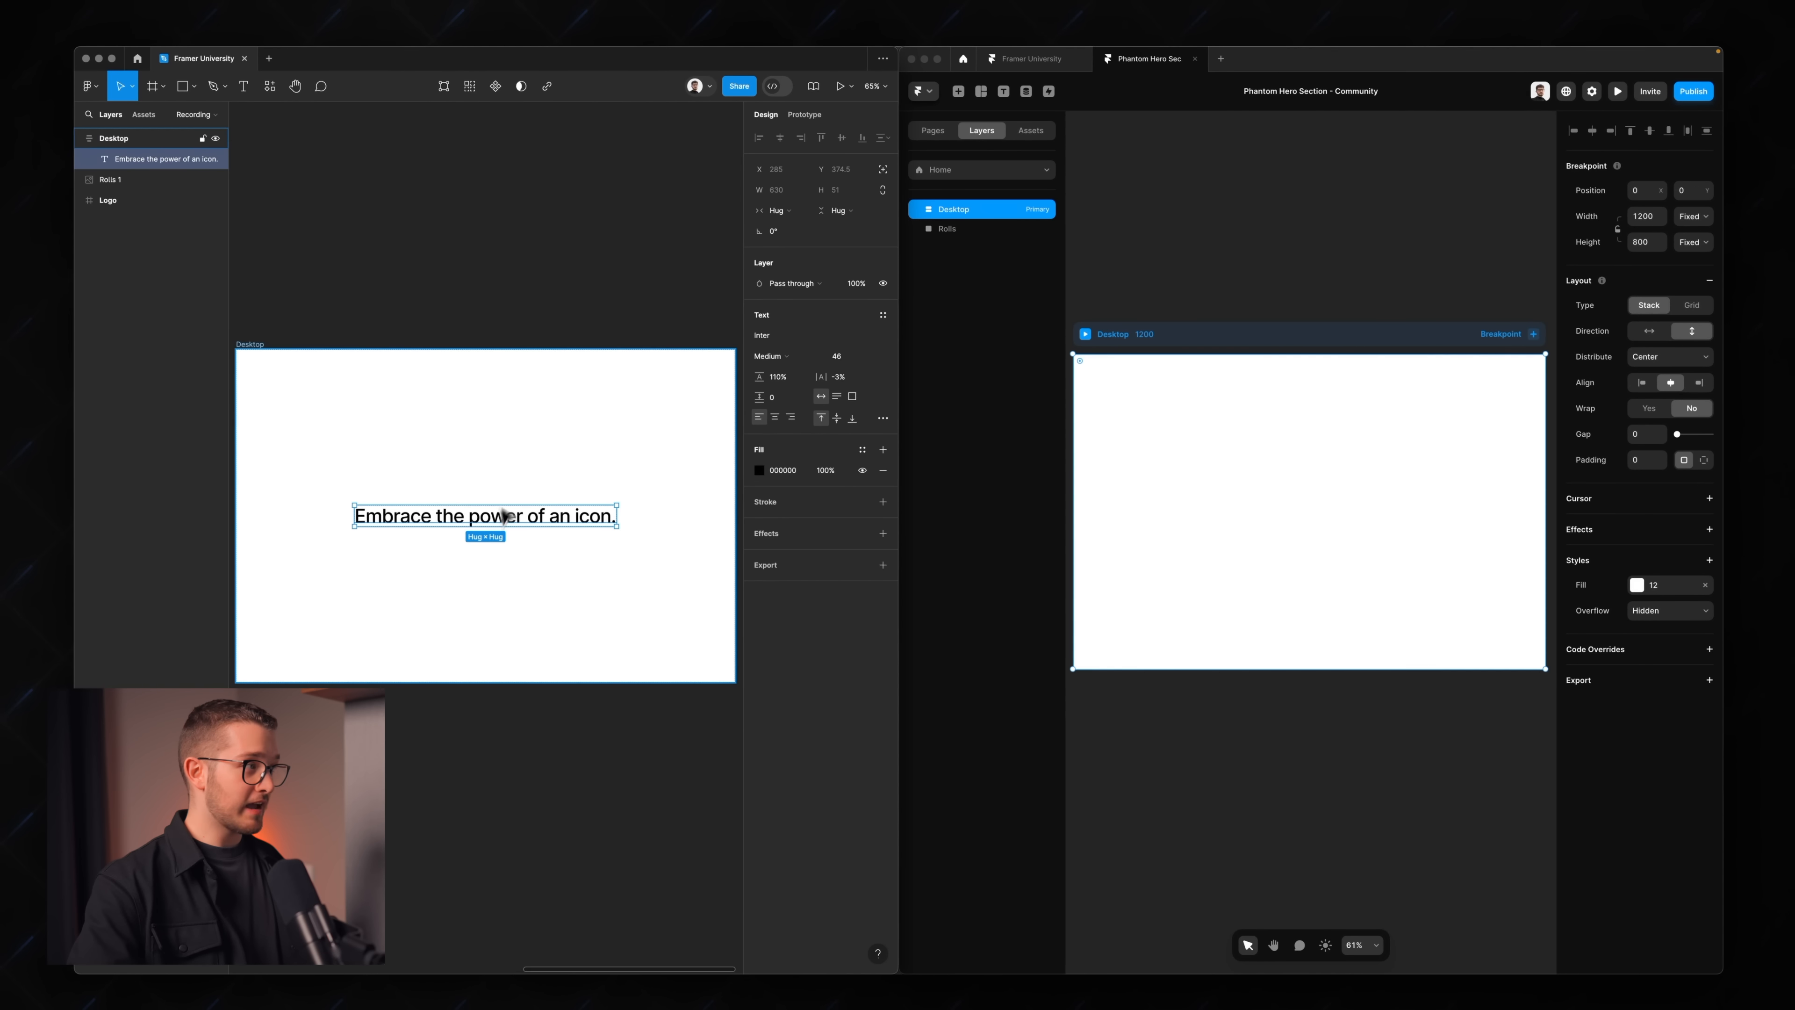
click(532, 472)
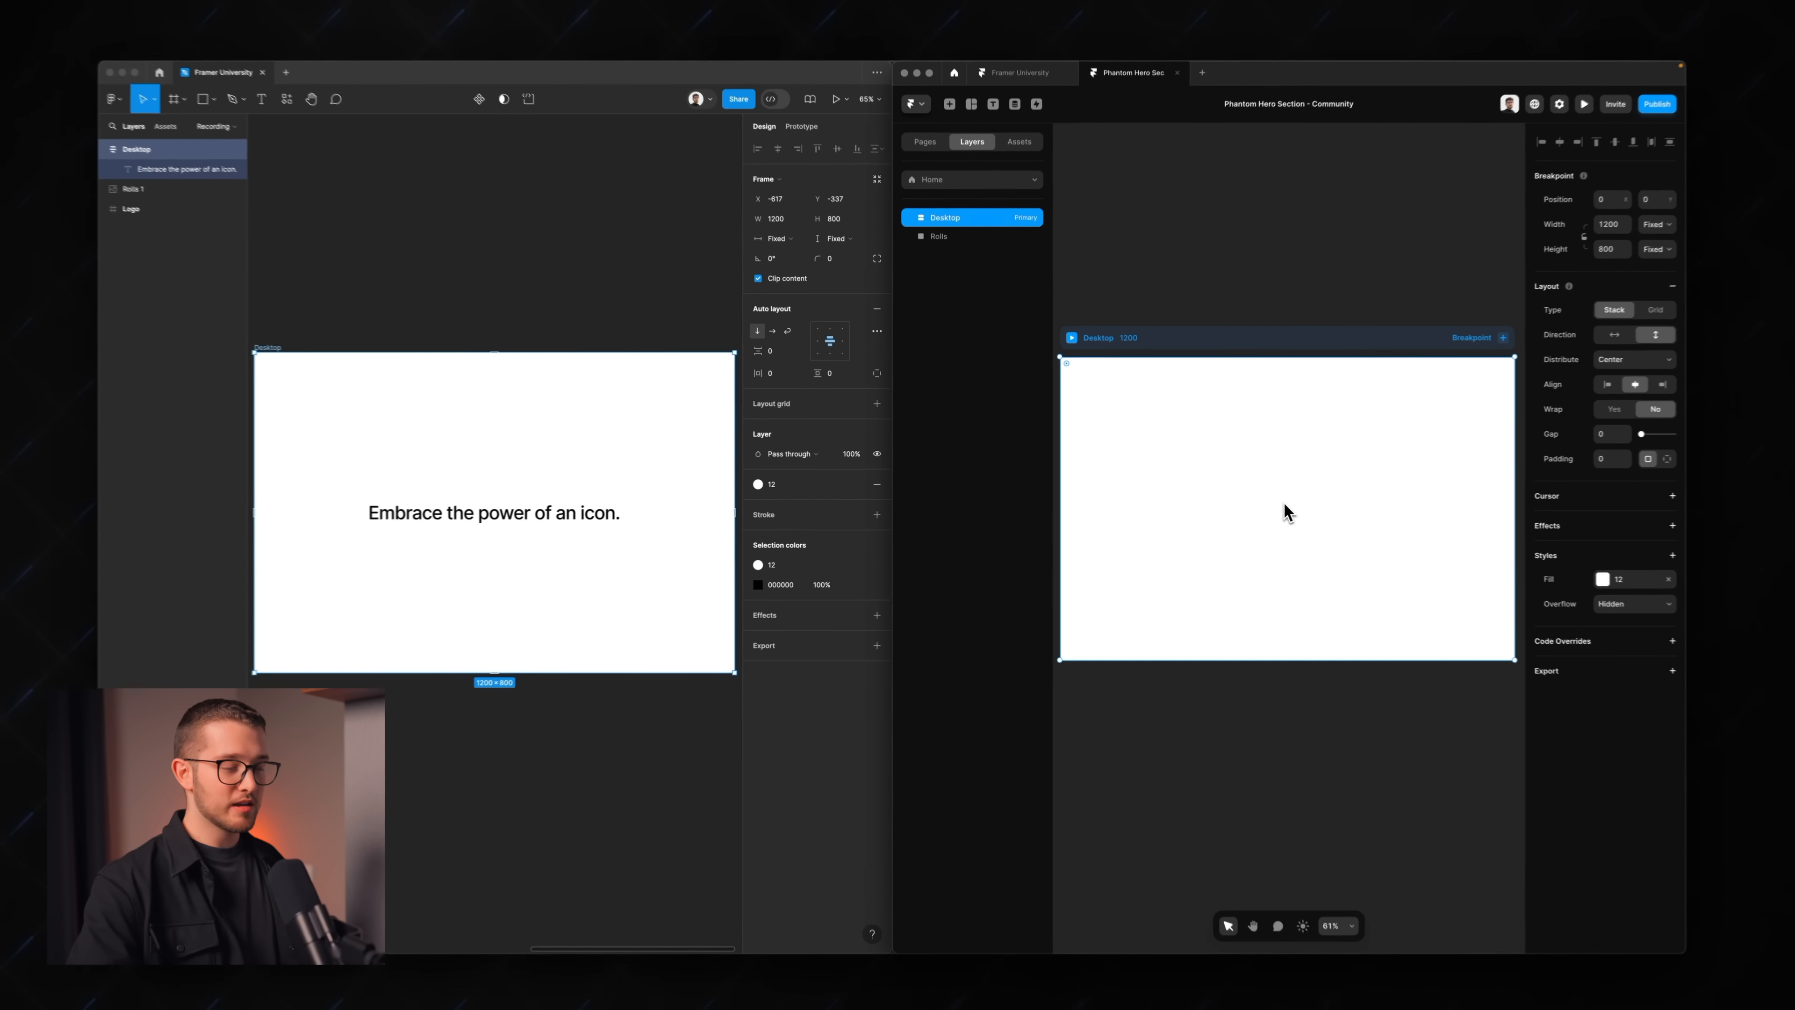
- Switch to Framer and add the text "Embrace the power of an icon." inside the Desktop breakpoint
key(t)
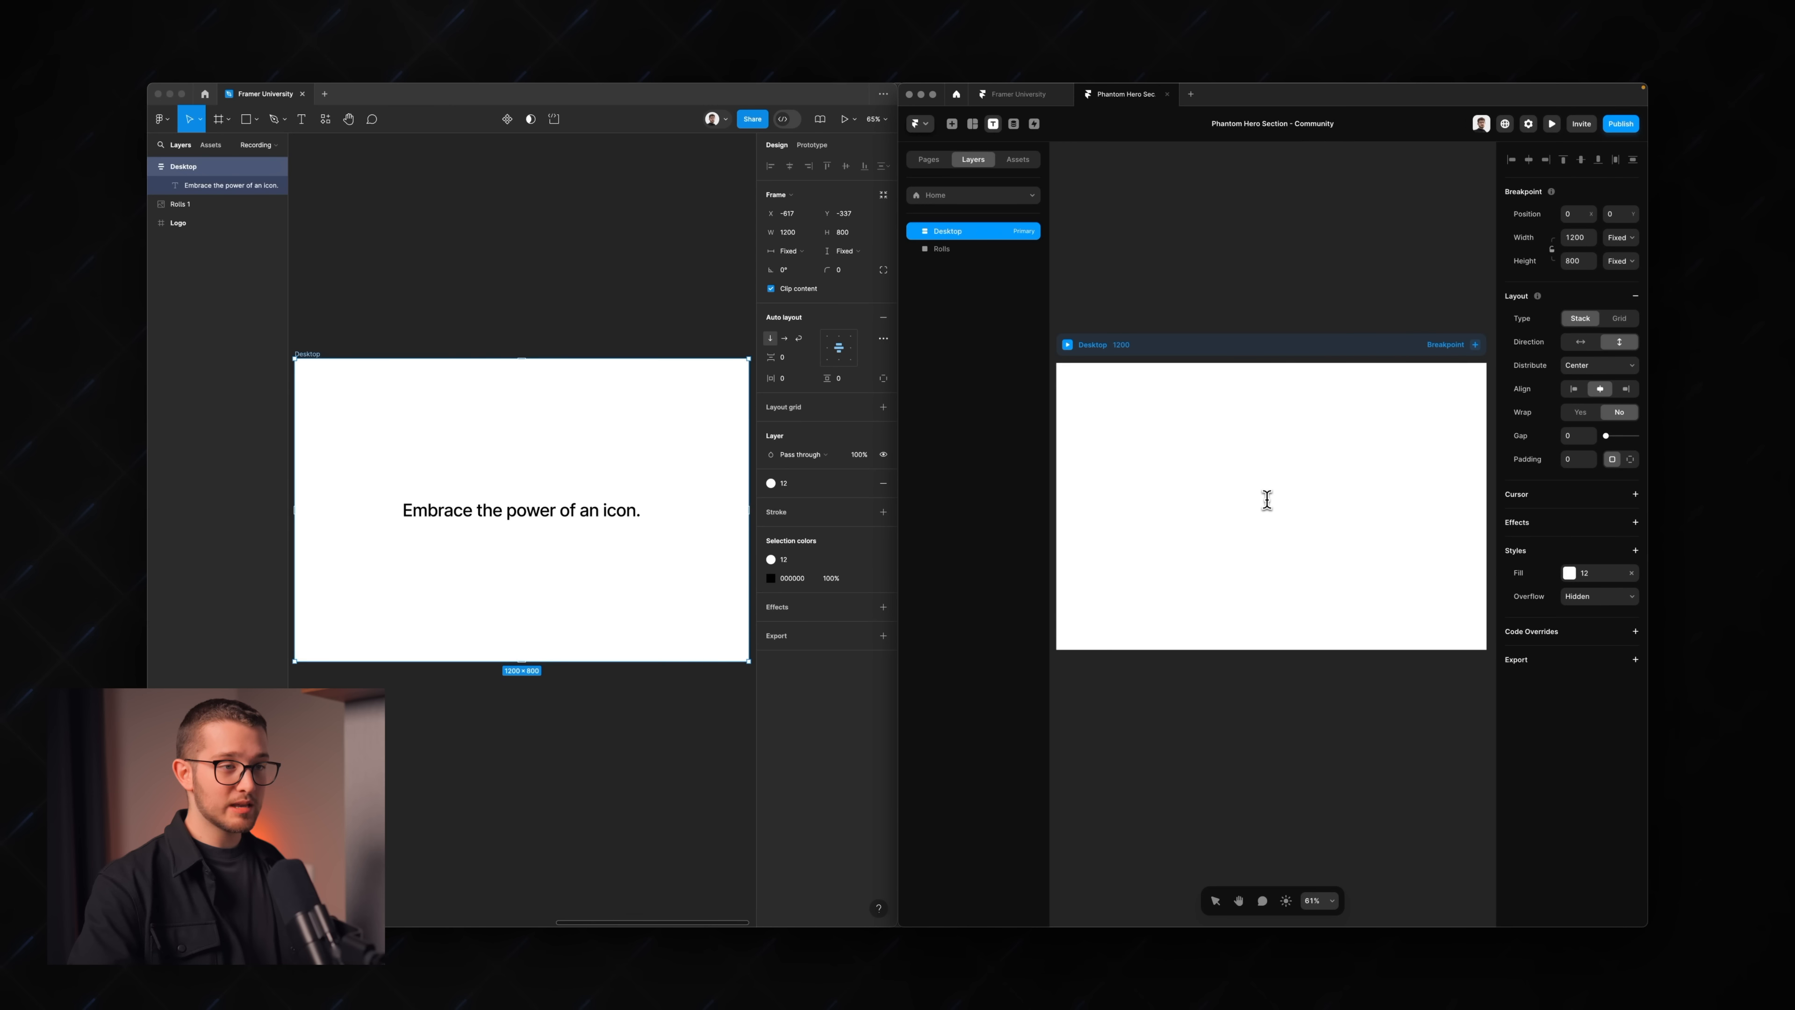
click(1269, 497)
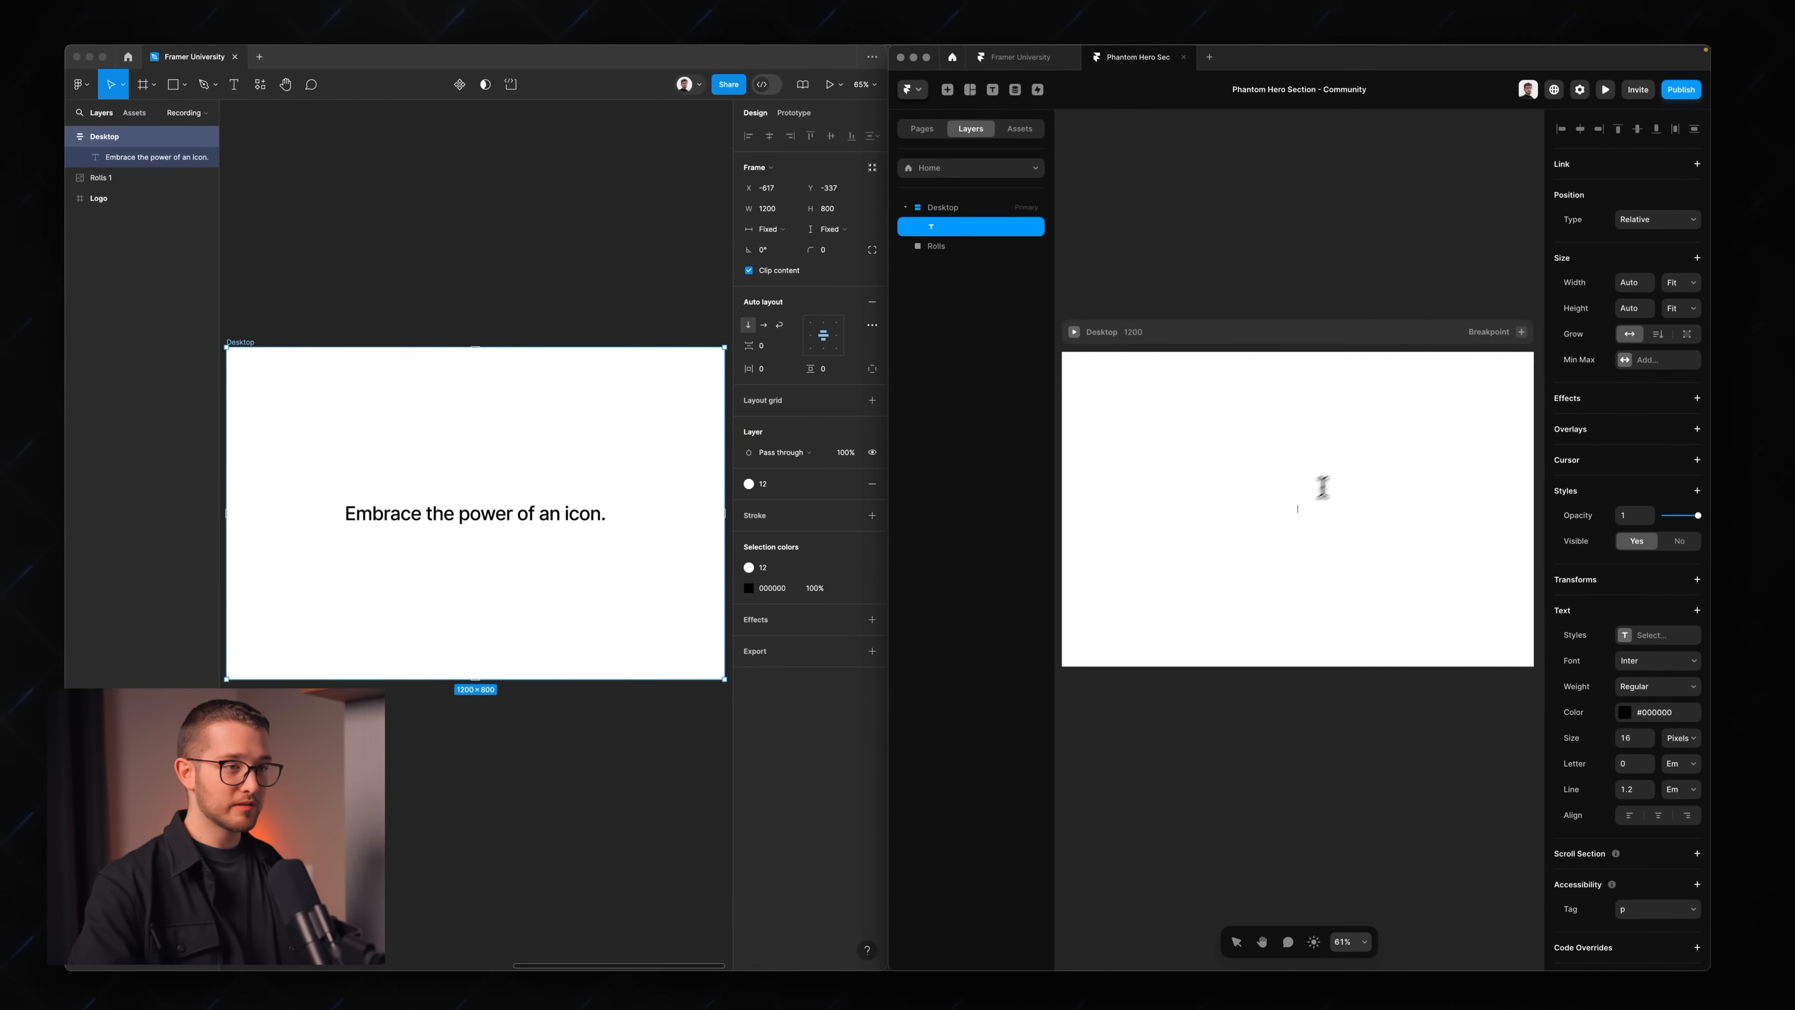
text(Embrac)
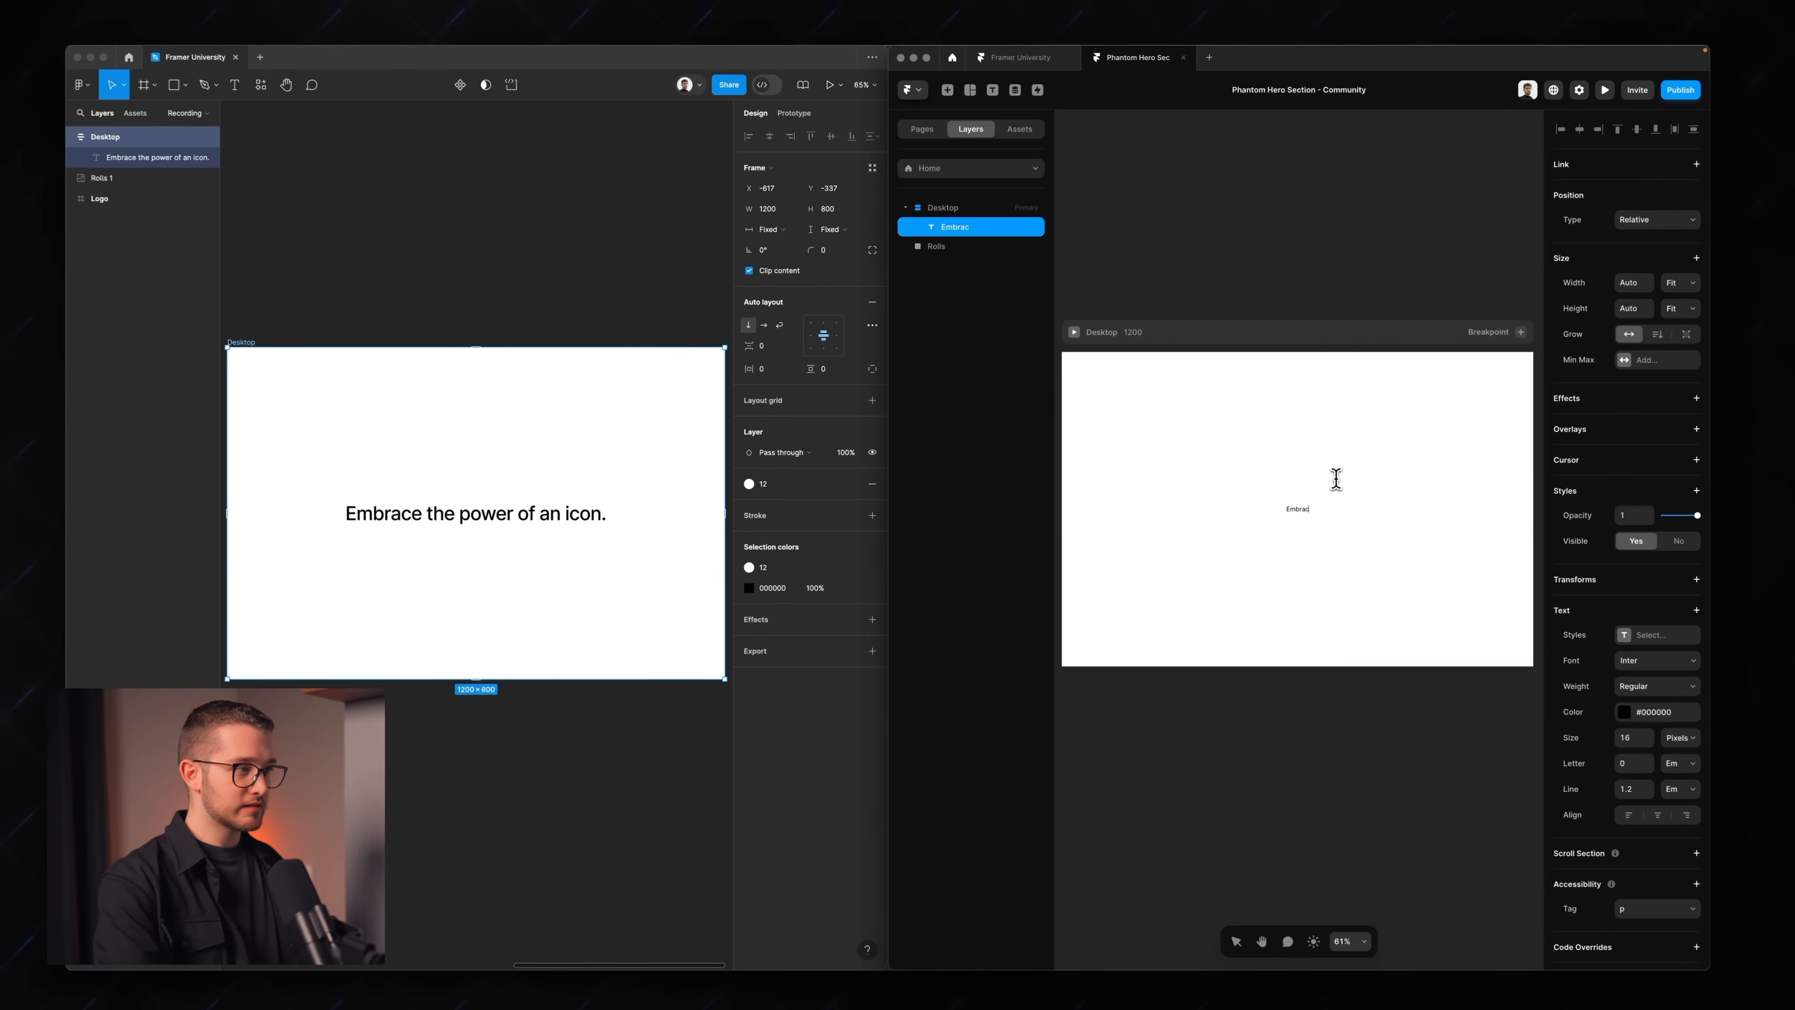
text(e the power)
text( of an)
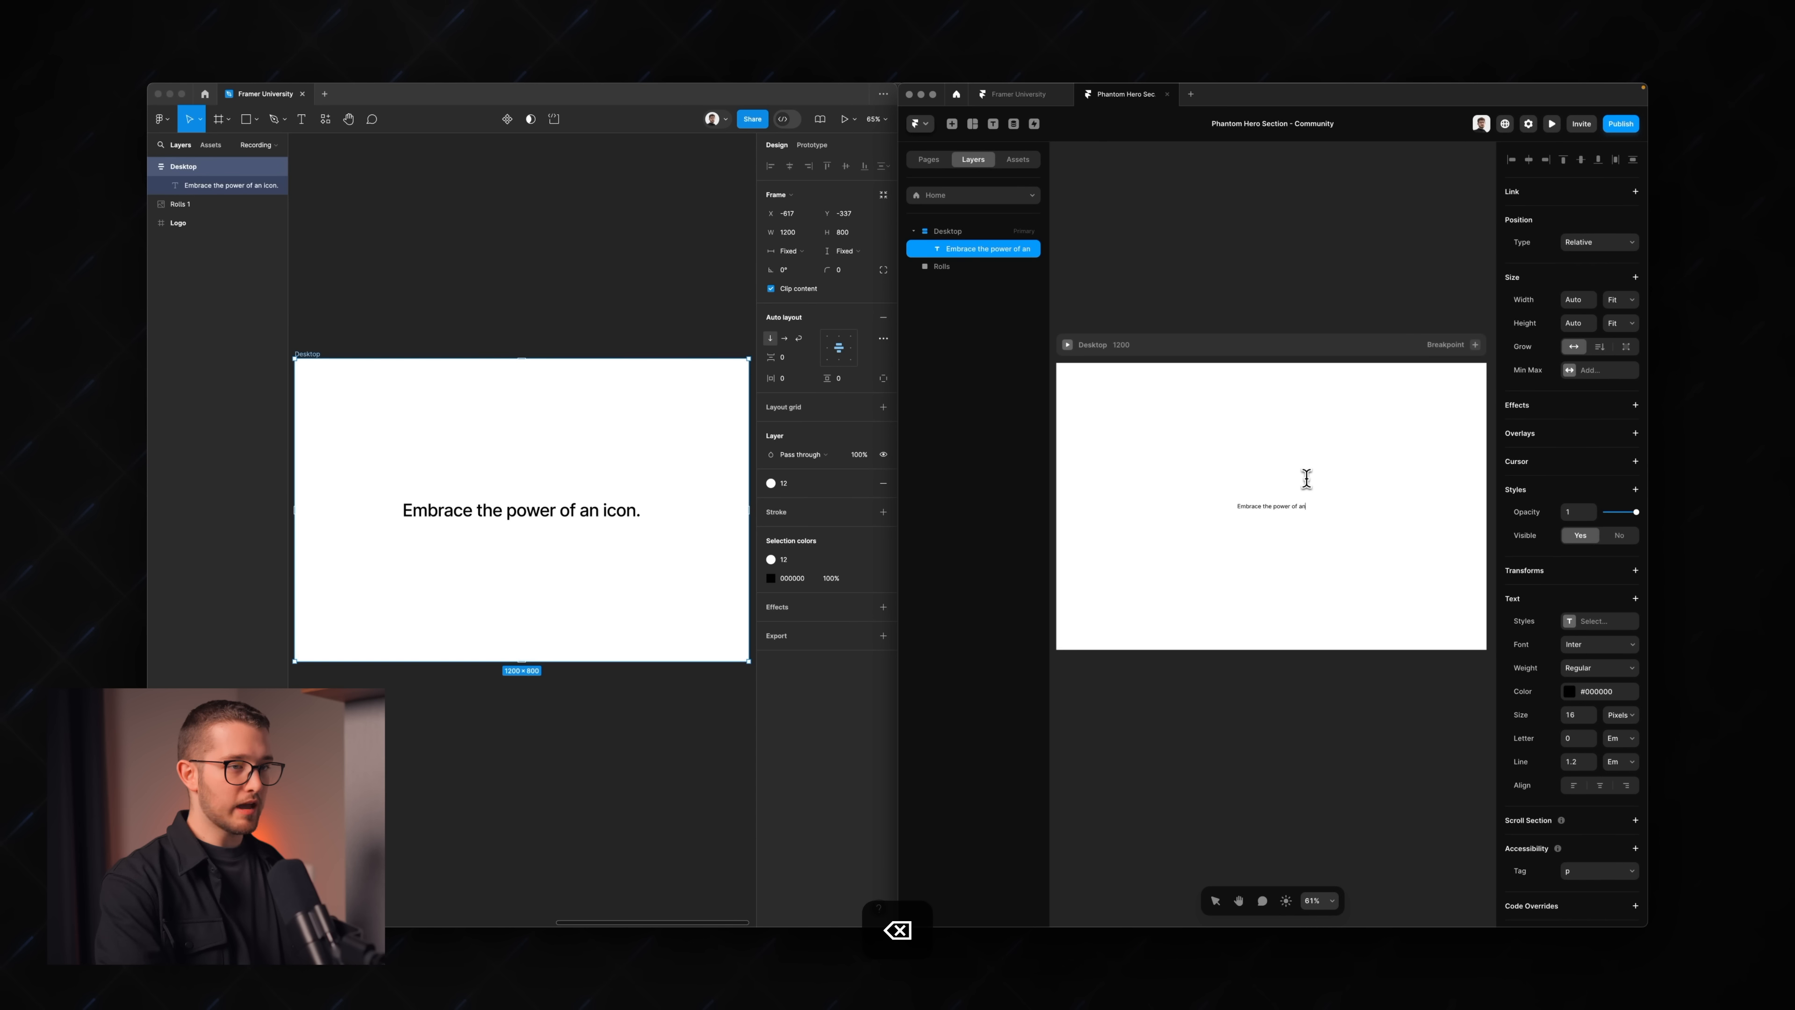
text( icon)
key(Escape)
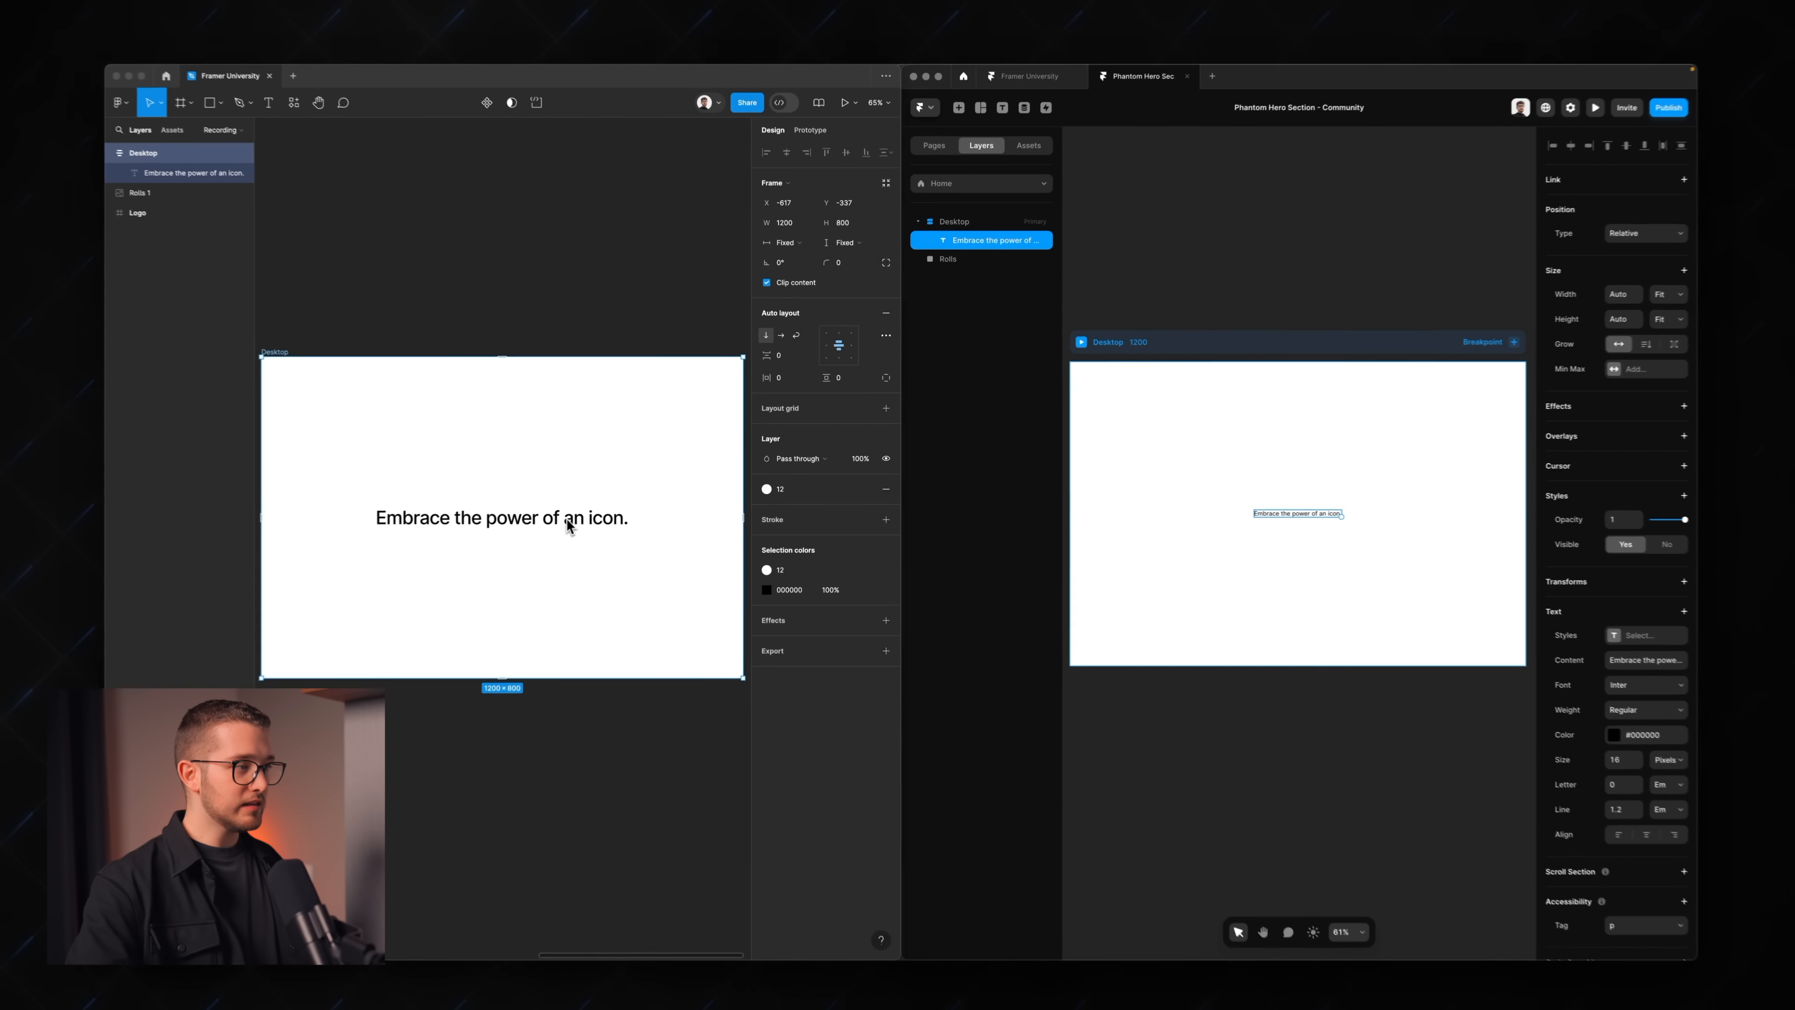
- Set the Framer heading's font size to 46 pixels and its weight to Medium, matching the Figma heading
click(568, 523)
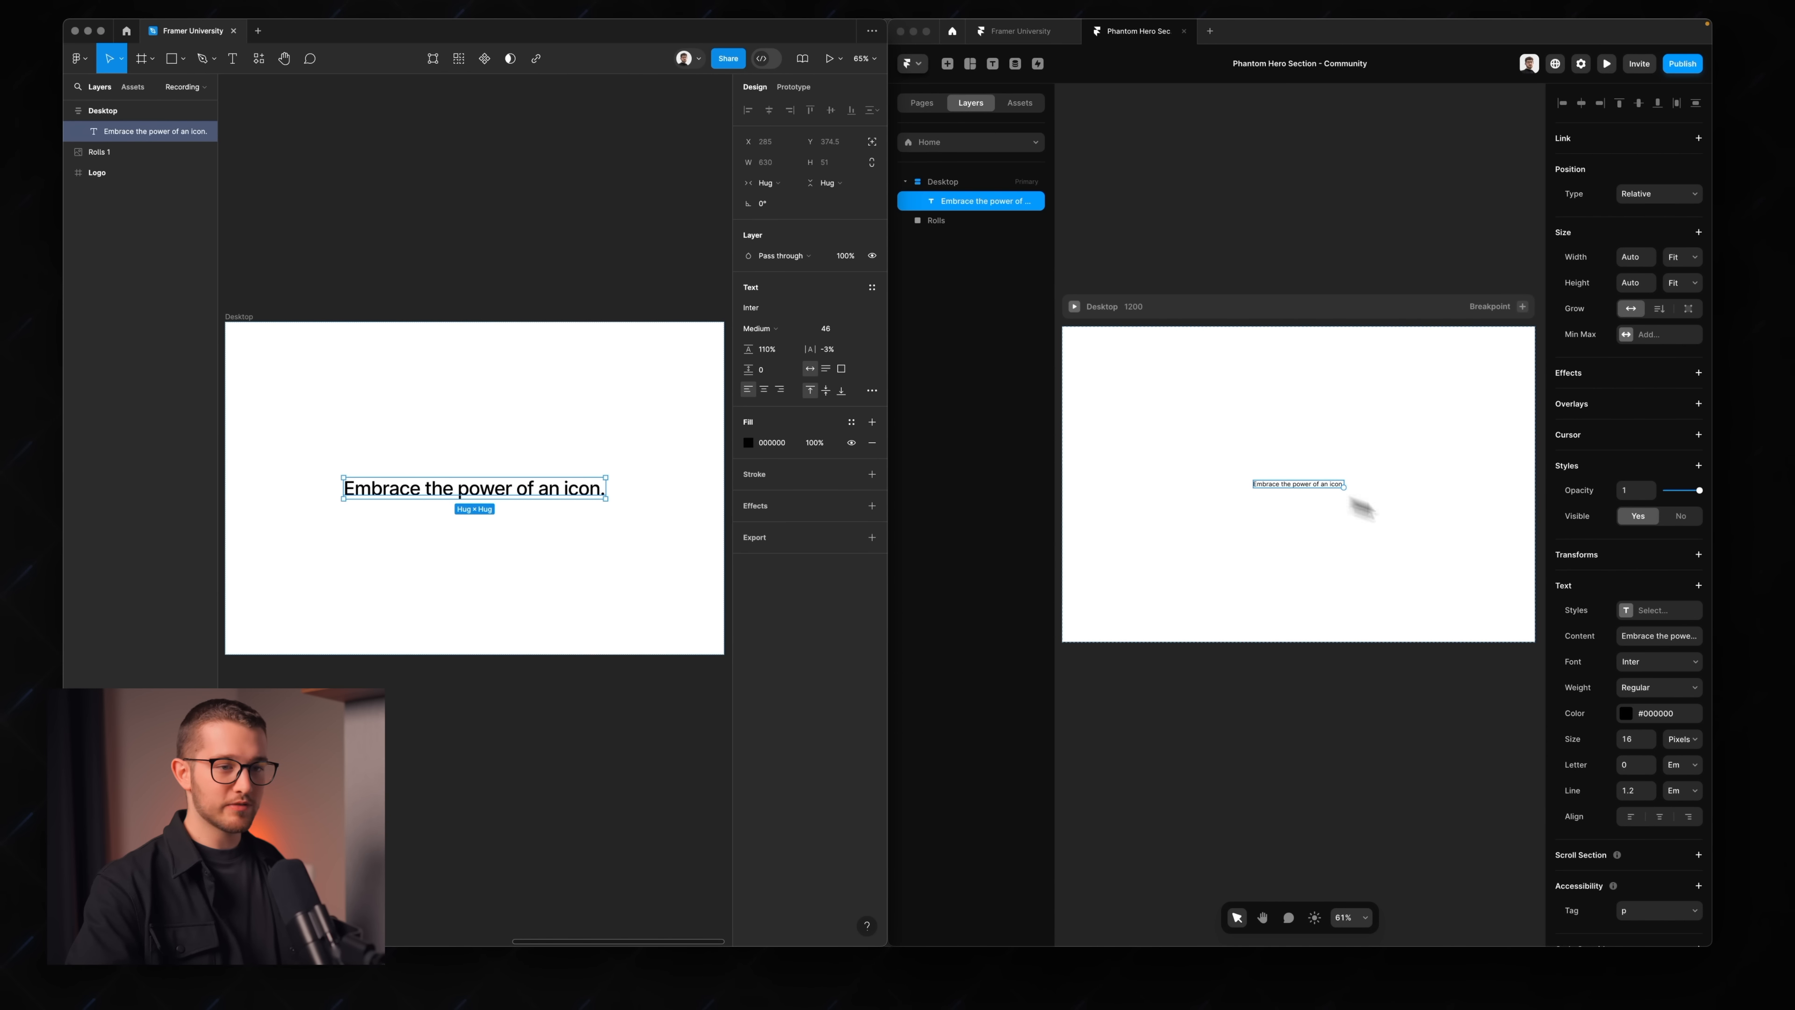
scroll(1604, 647, down, 2)
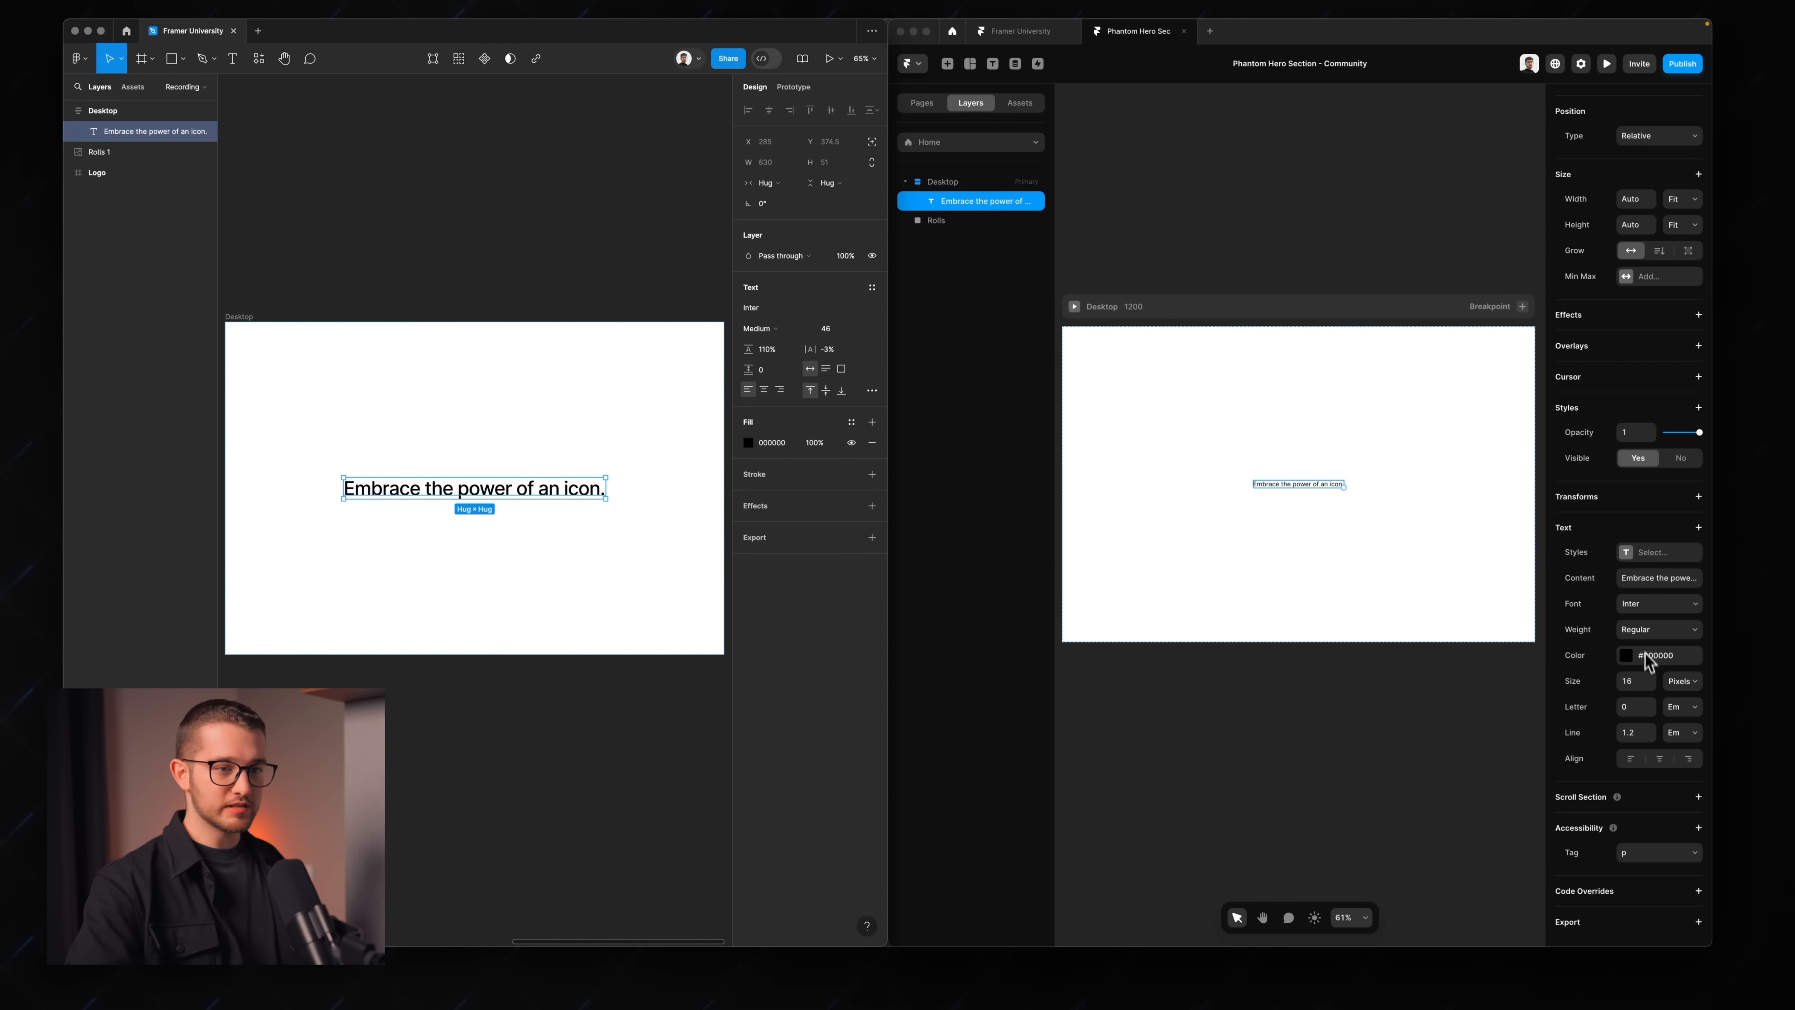
click(1633, 680)
text(45)
key(BackSpace)
text(6)
click(1653, 629)
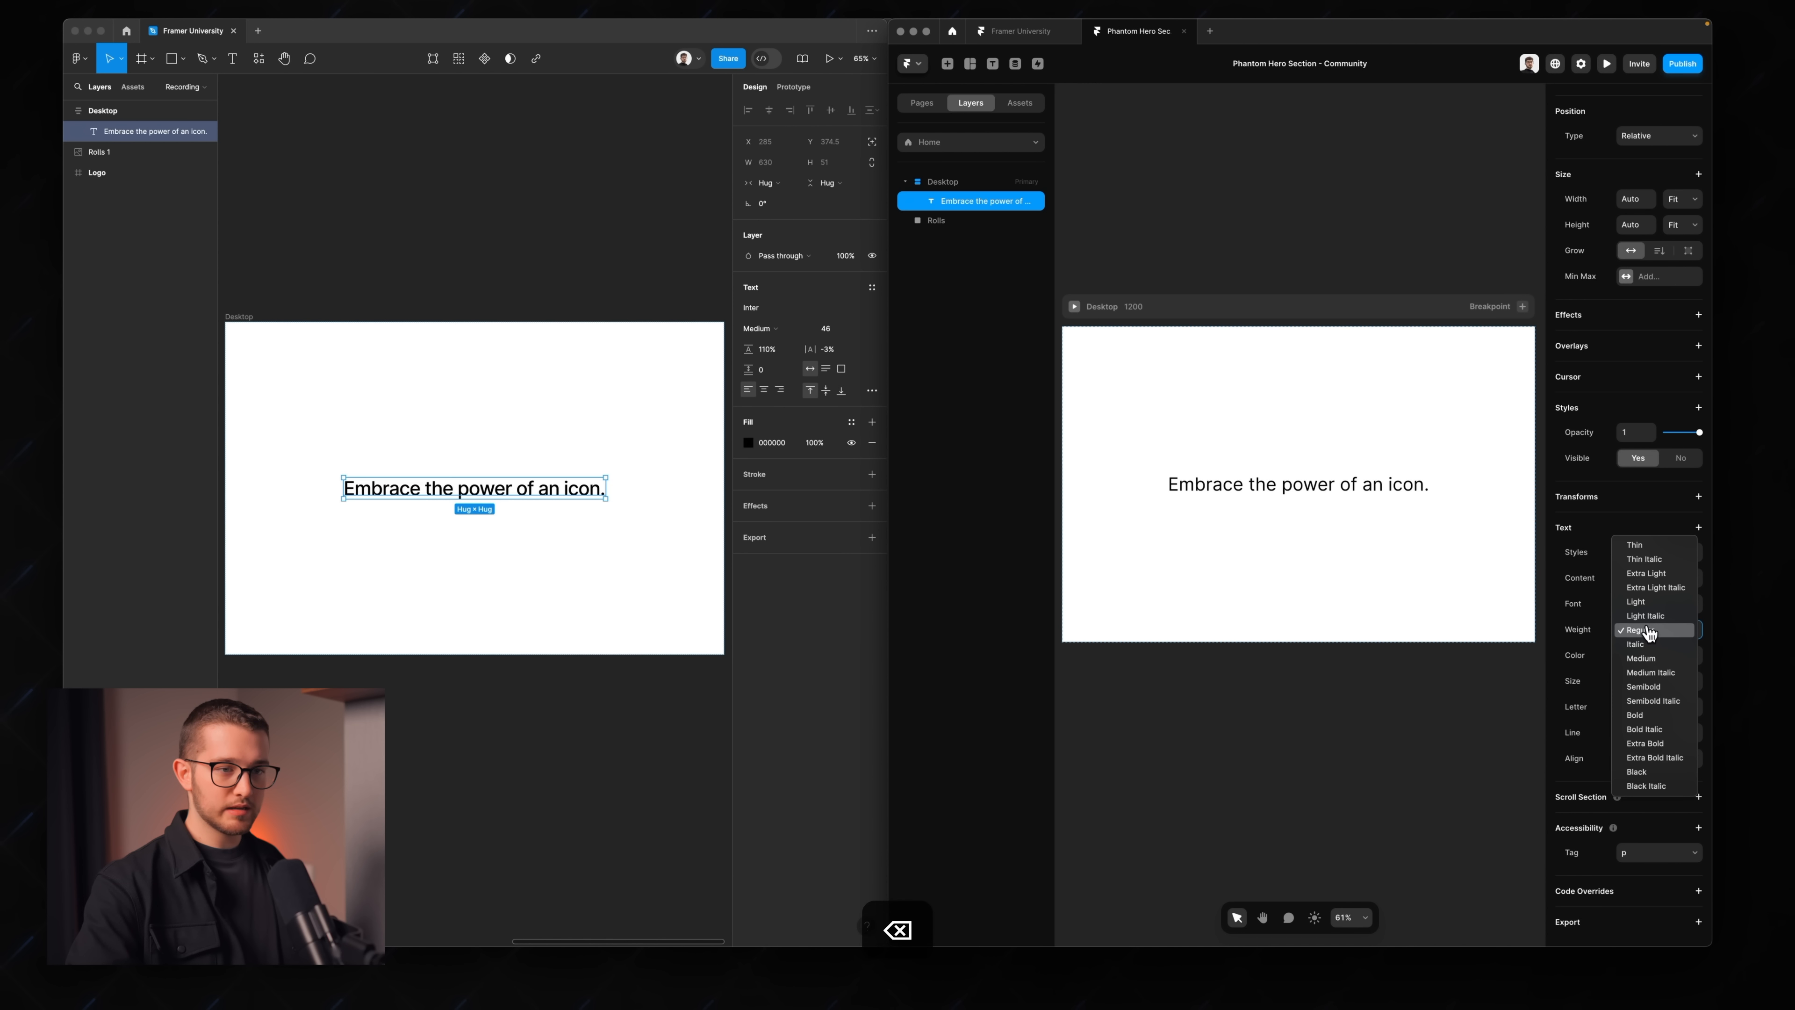
click(1657, 662)
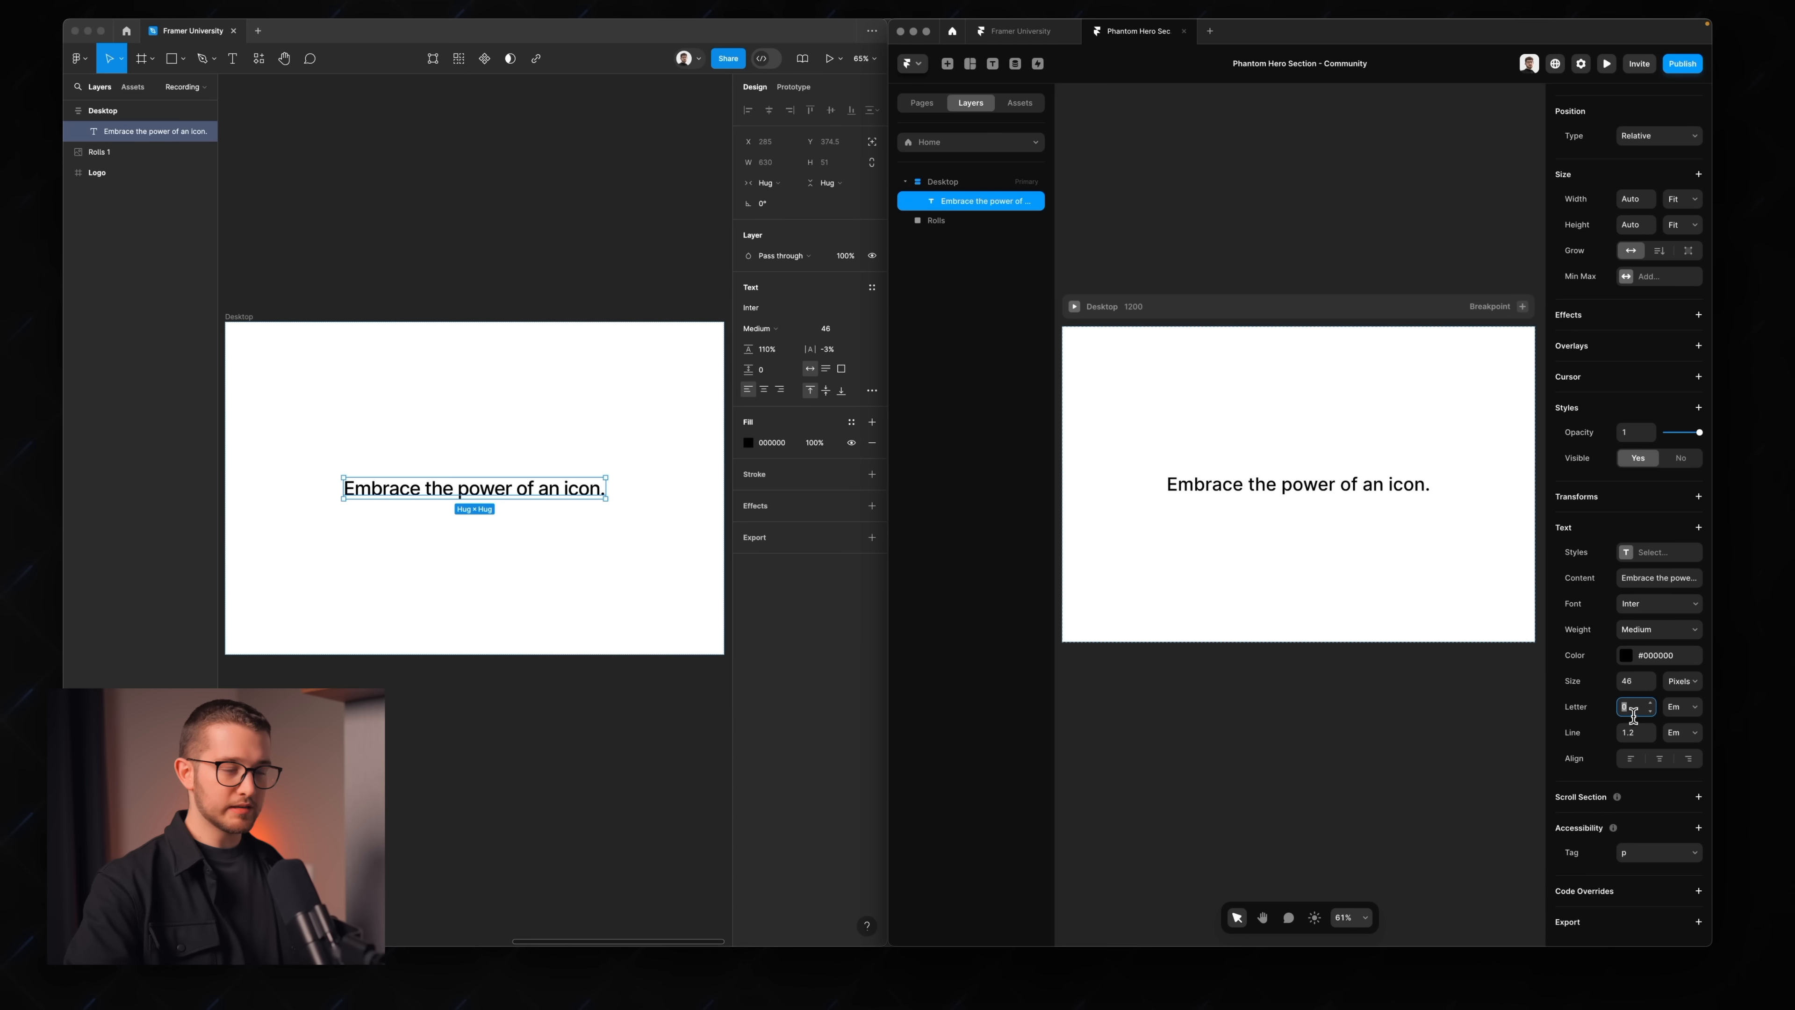
- Set the Framer heading's letter spacing to -0.03 em and its line height to 1.1 em
key(Down)
key(Down)
key(Down)
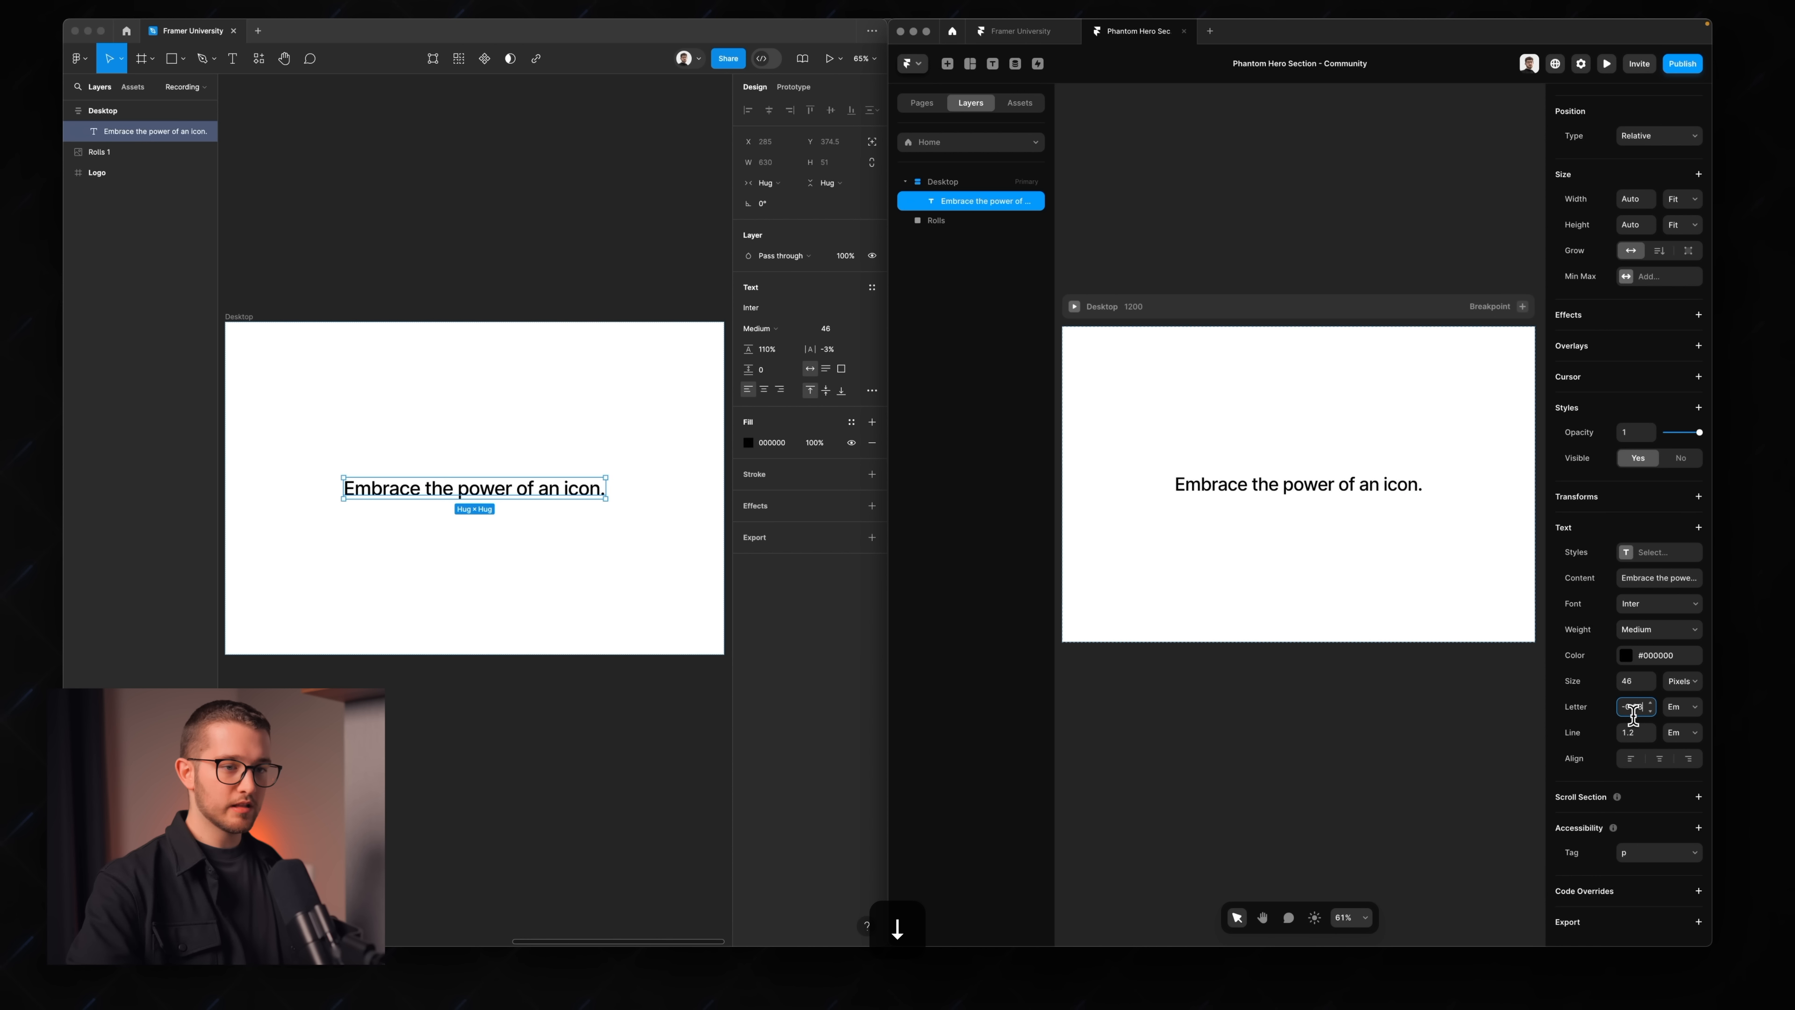
click(1650, 736)
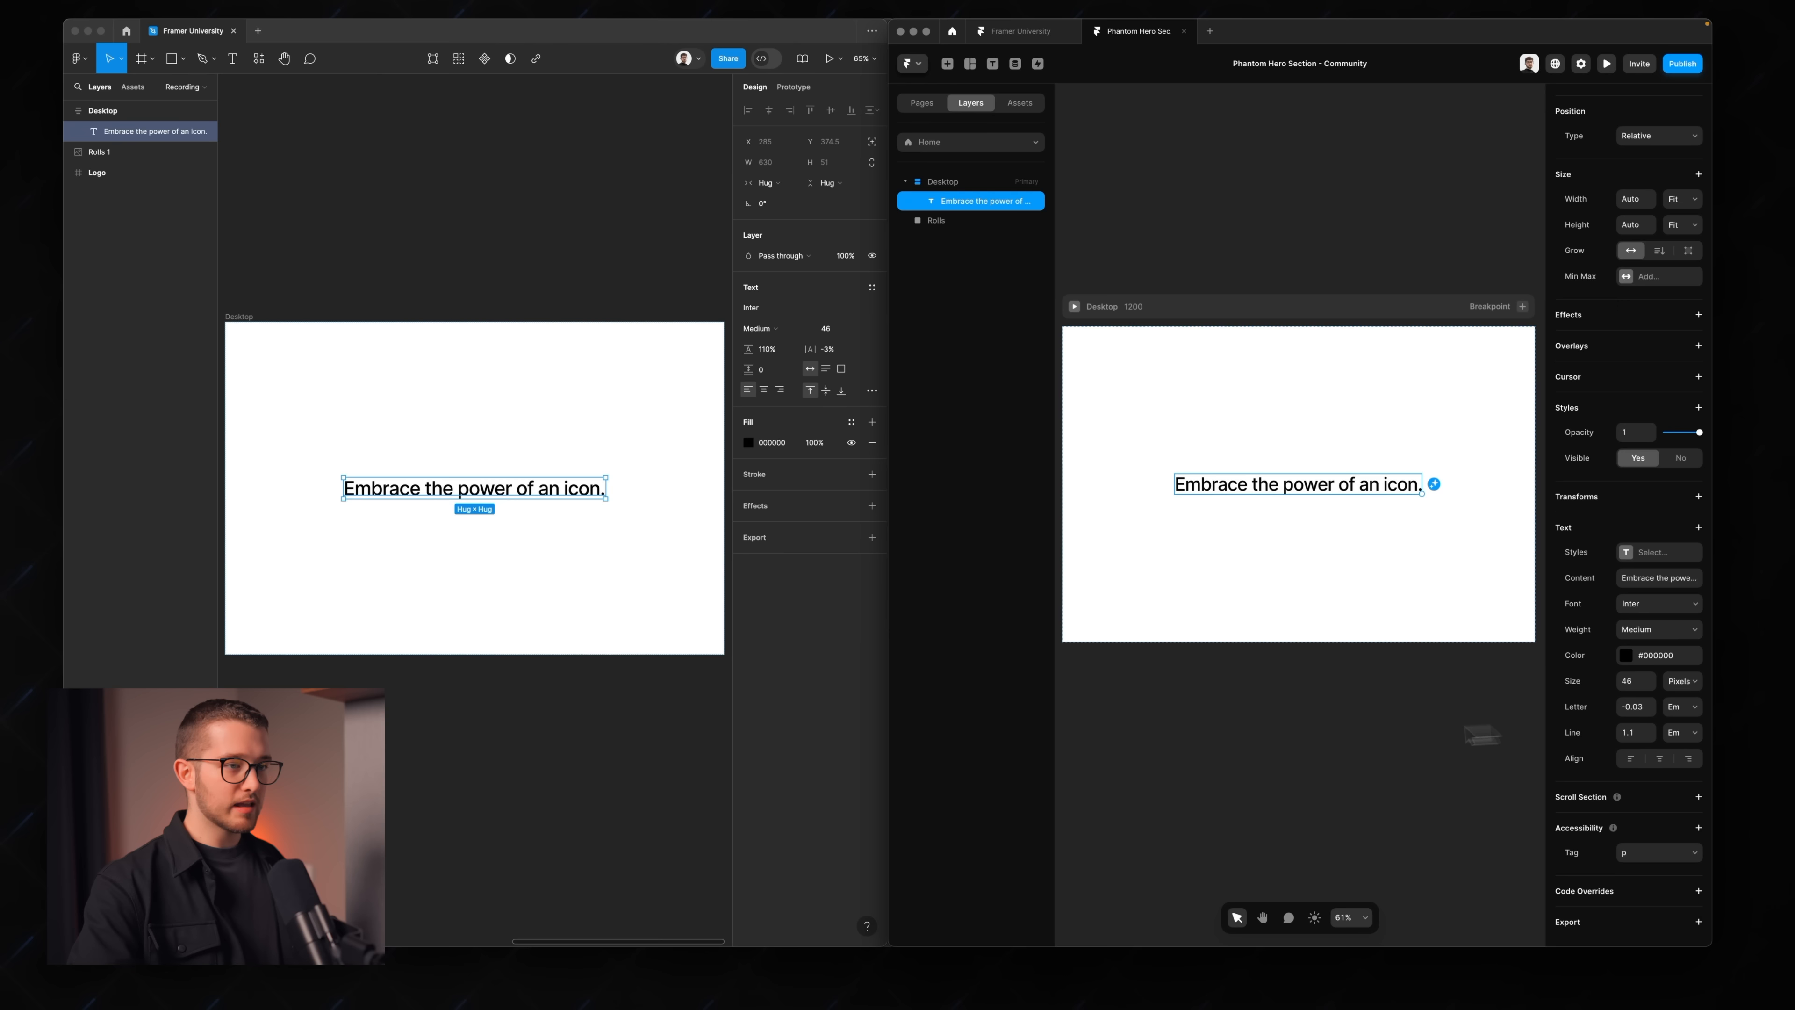
- Switch to Figma, duplicate the heading and change the upper copy's text to "PHANTOM SERIES II"
click(484, 615)
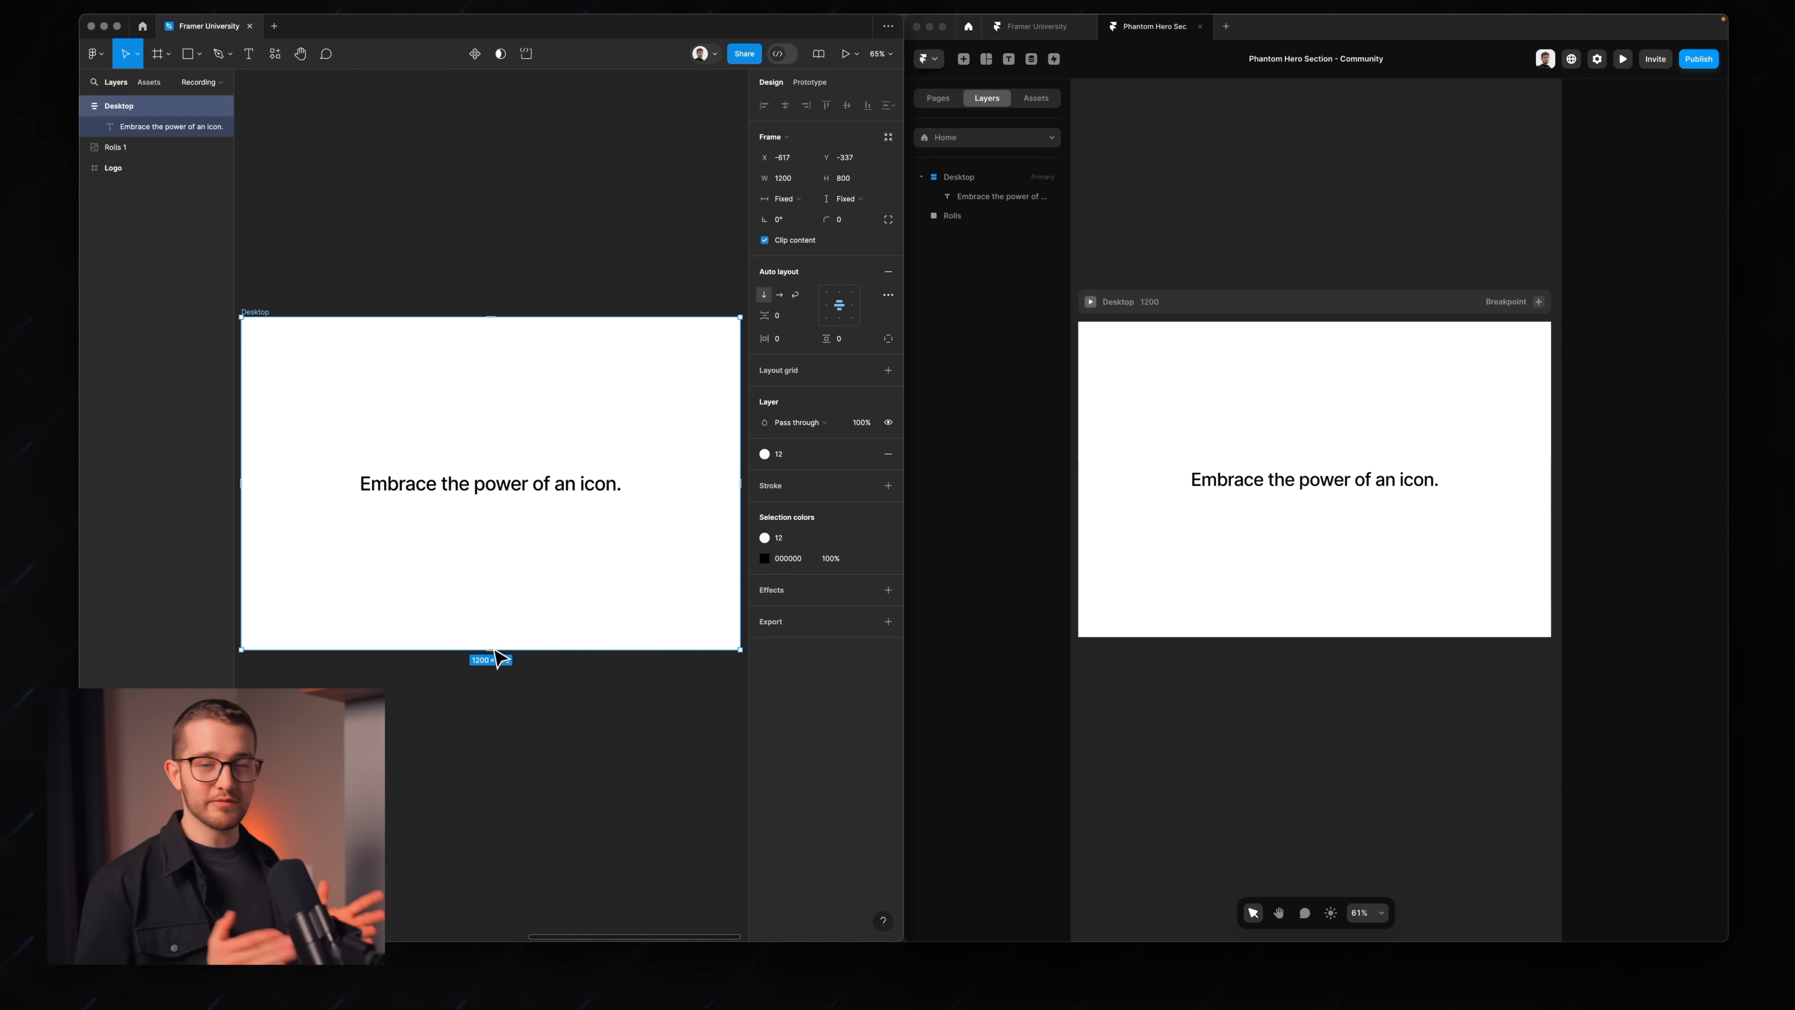
click(530, 504)
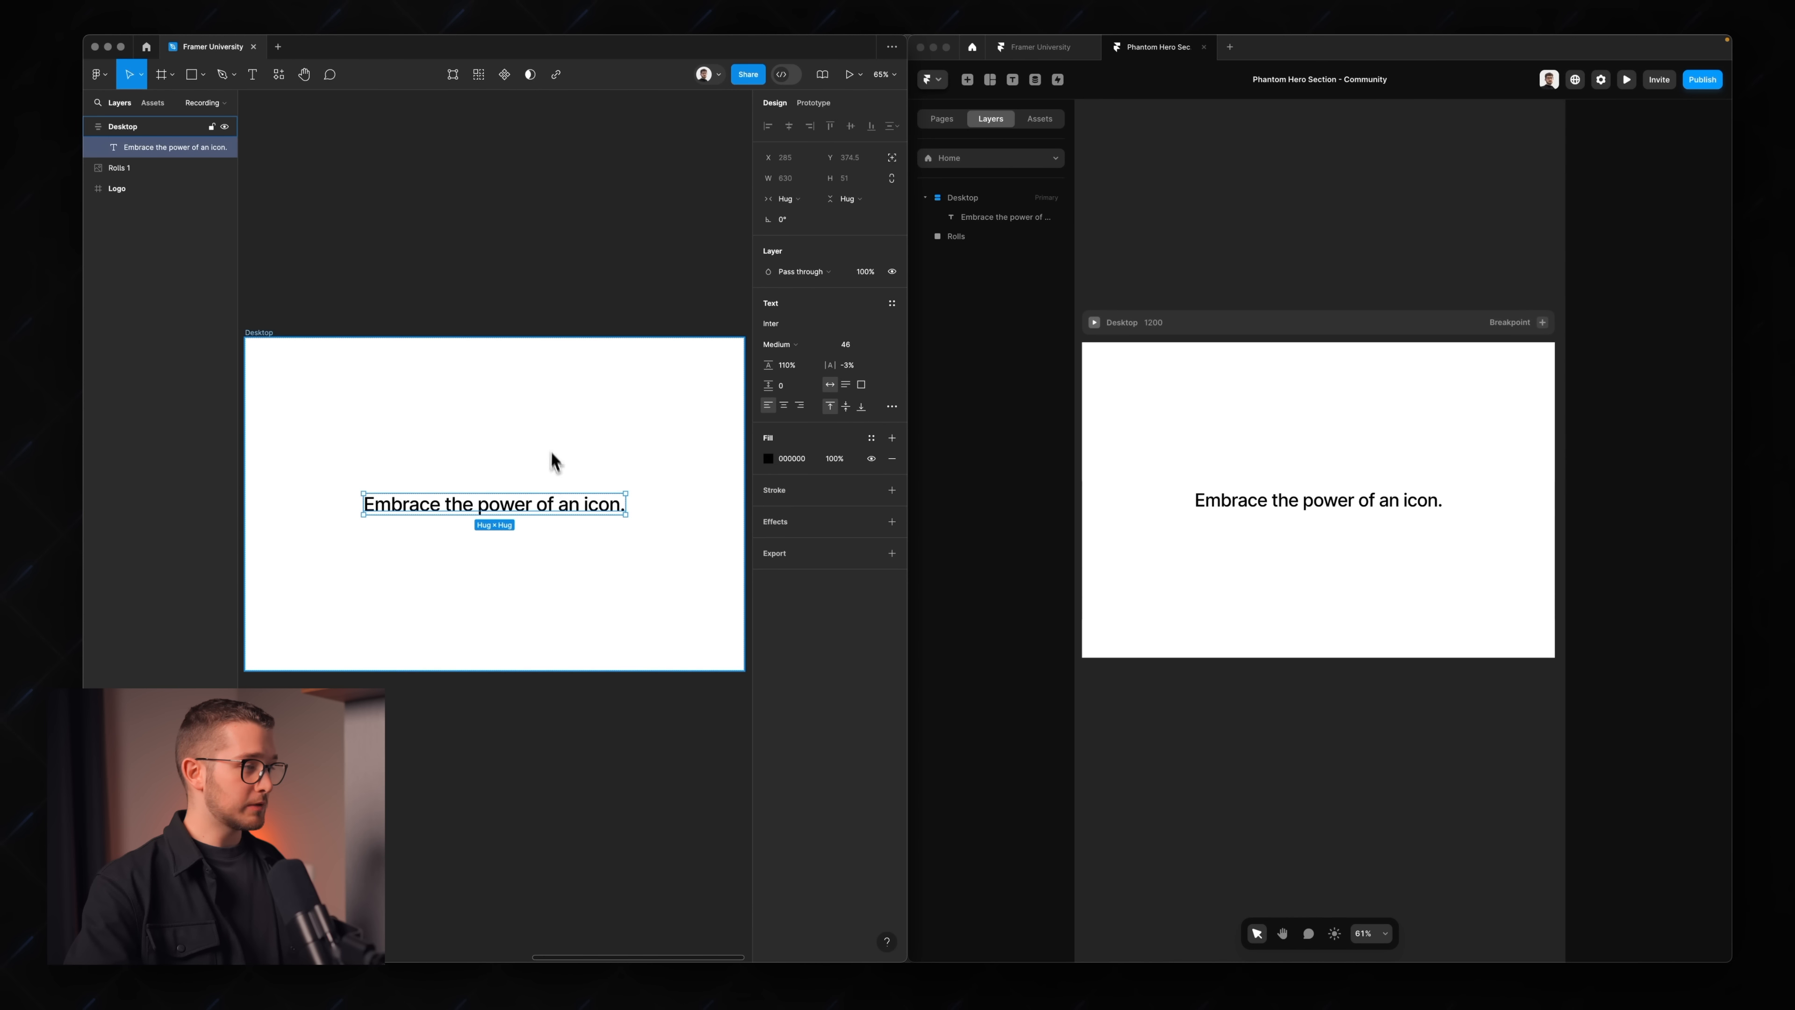
key(super+d)
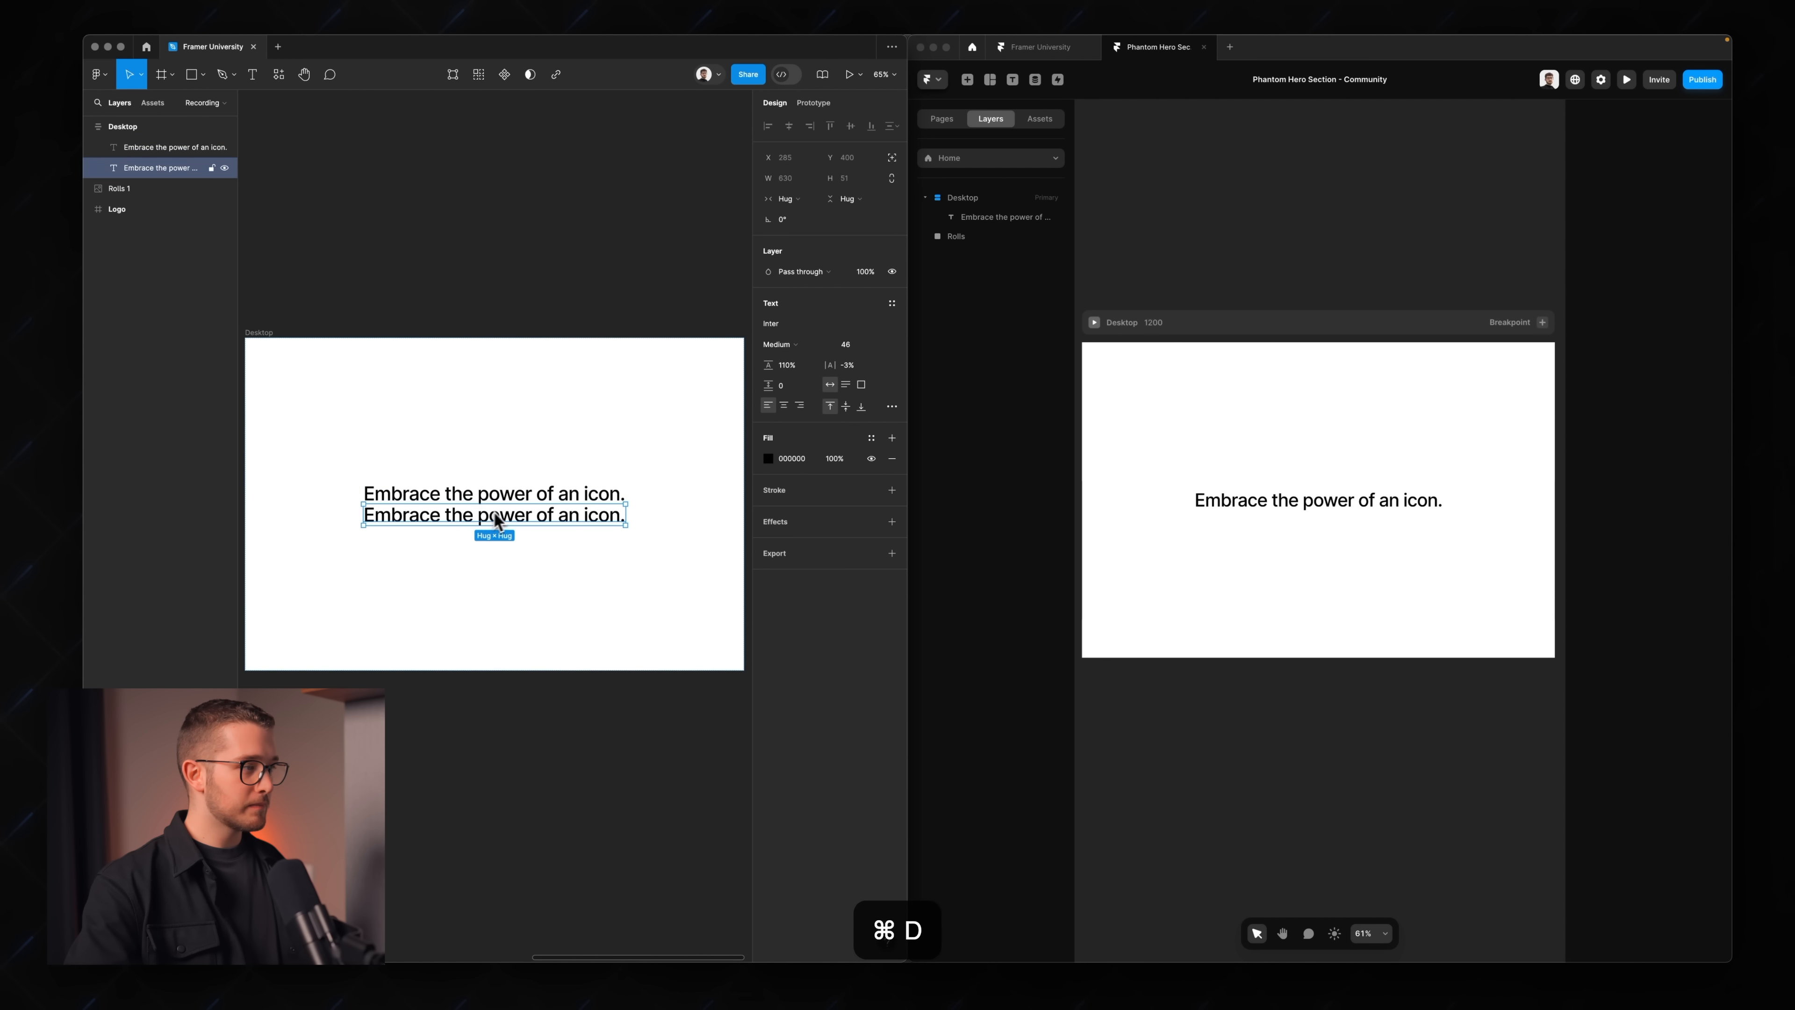
text(PHANTOM SERIOS)
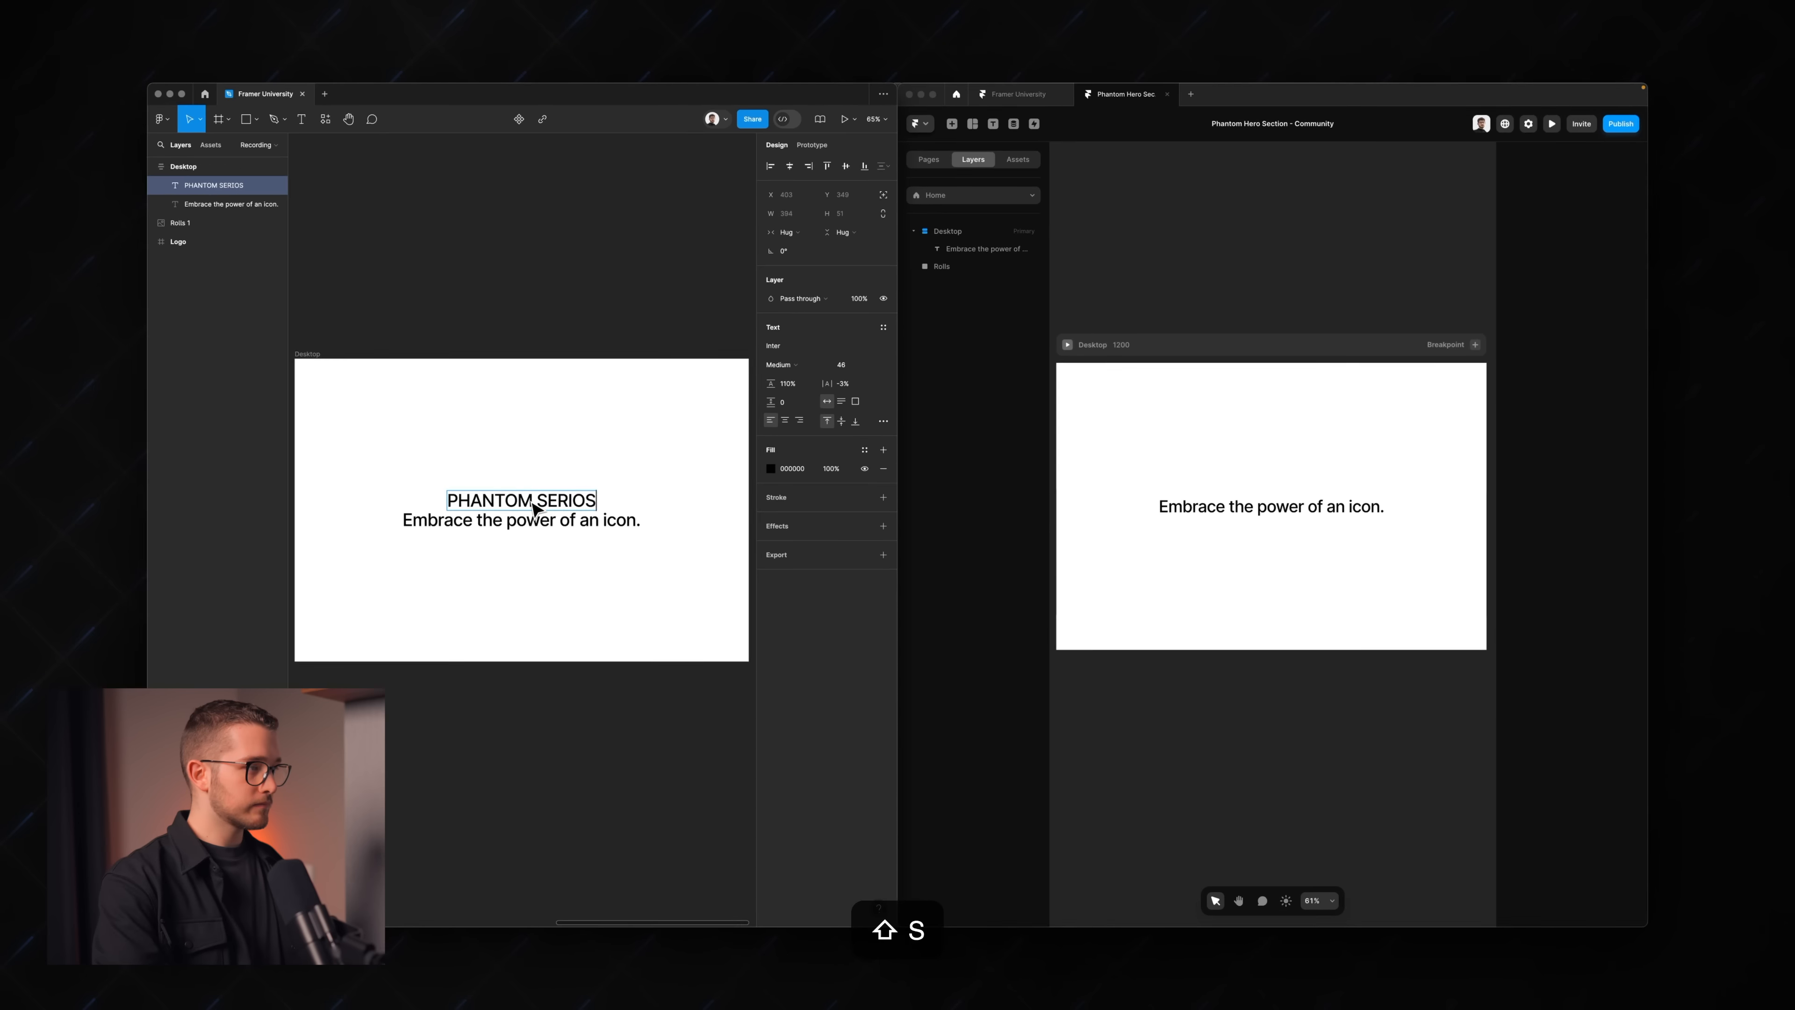
key(BackSpace)
key(BackSpace)
text(ES II)
key(Escape)
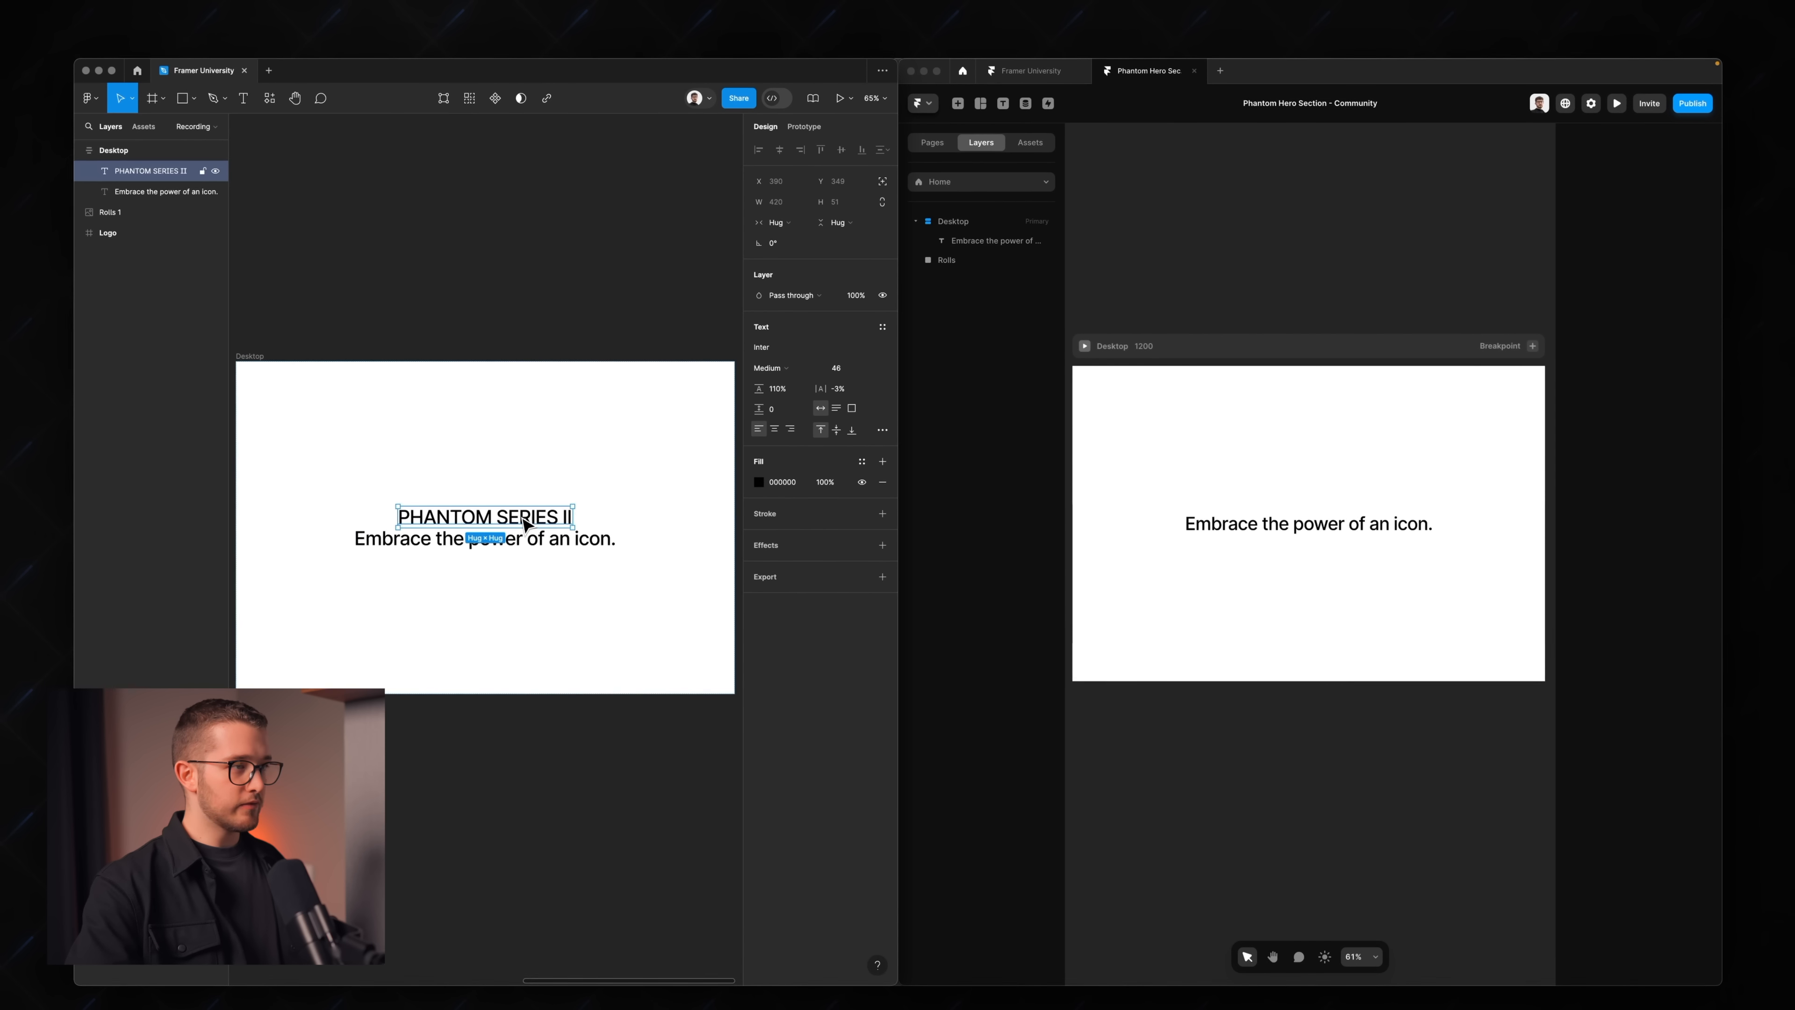
- Set the Figma "PHANTOM SERIES II" text to font size 16 with 10% letter spacing
click(843, 367)
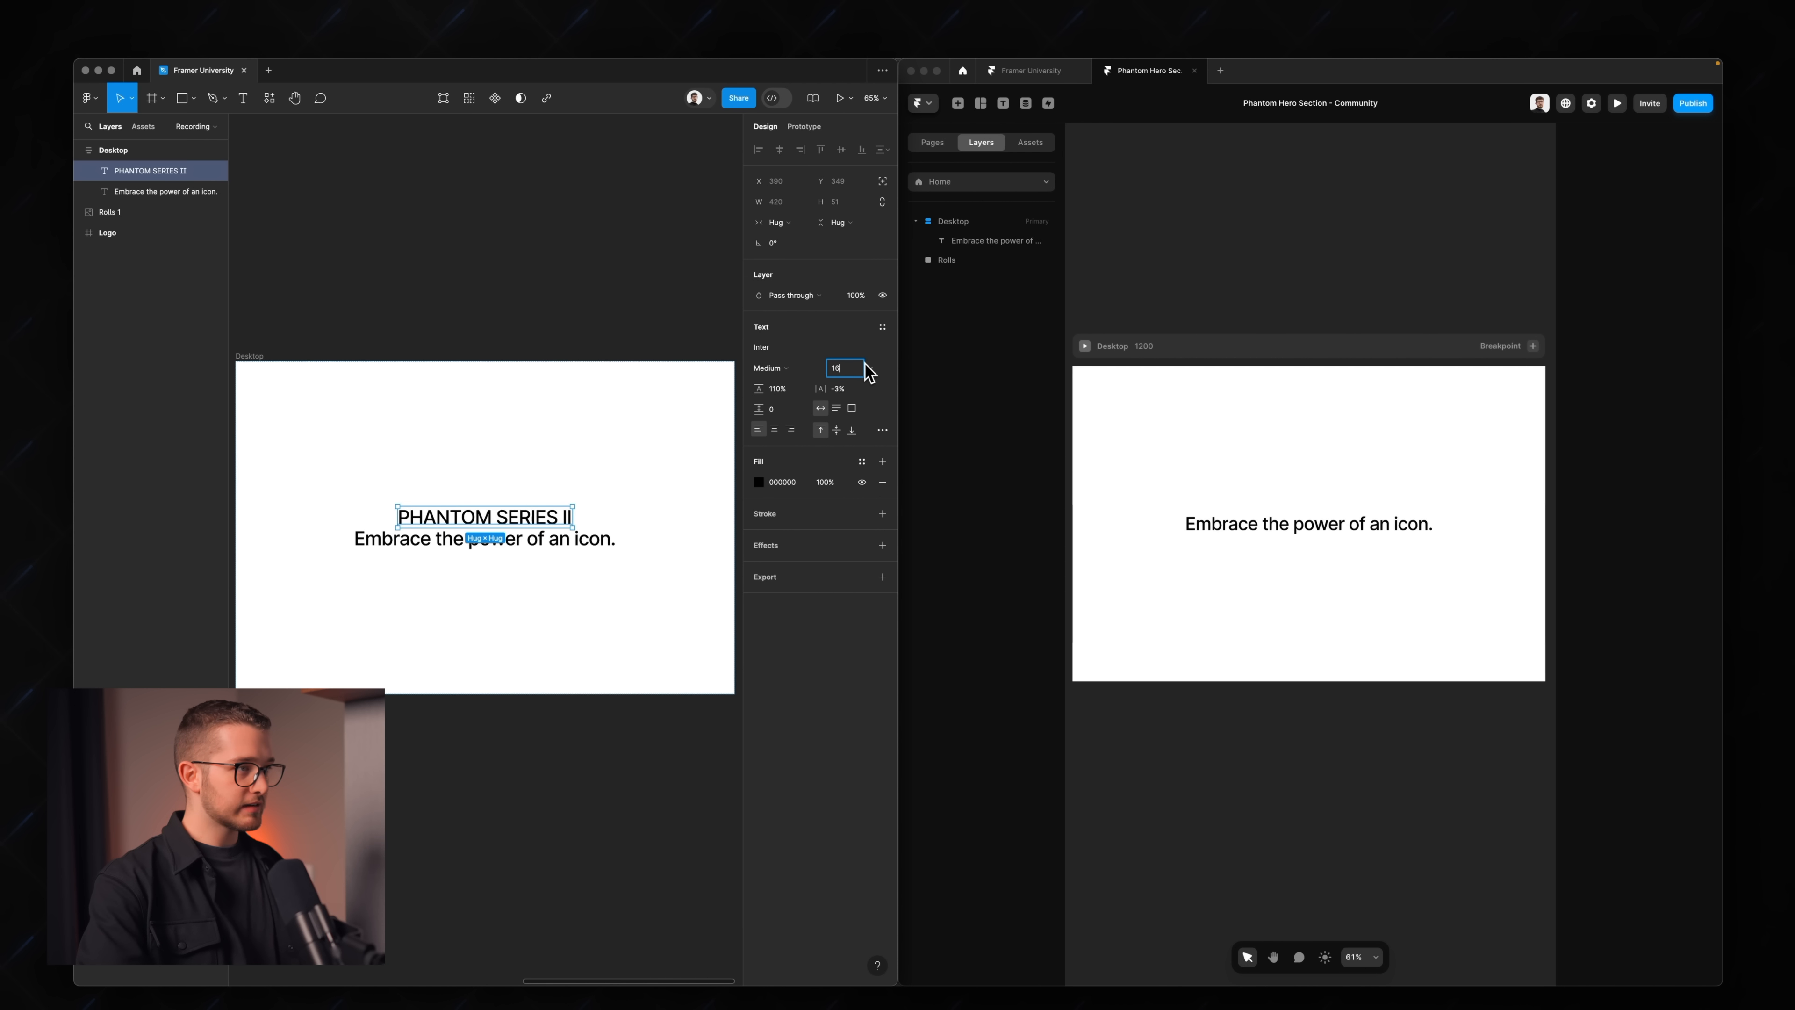
text(16)
key(Return)
click(841, 389)
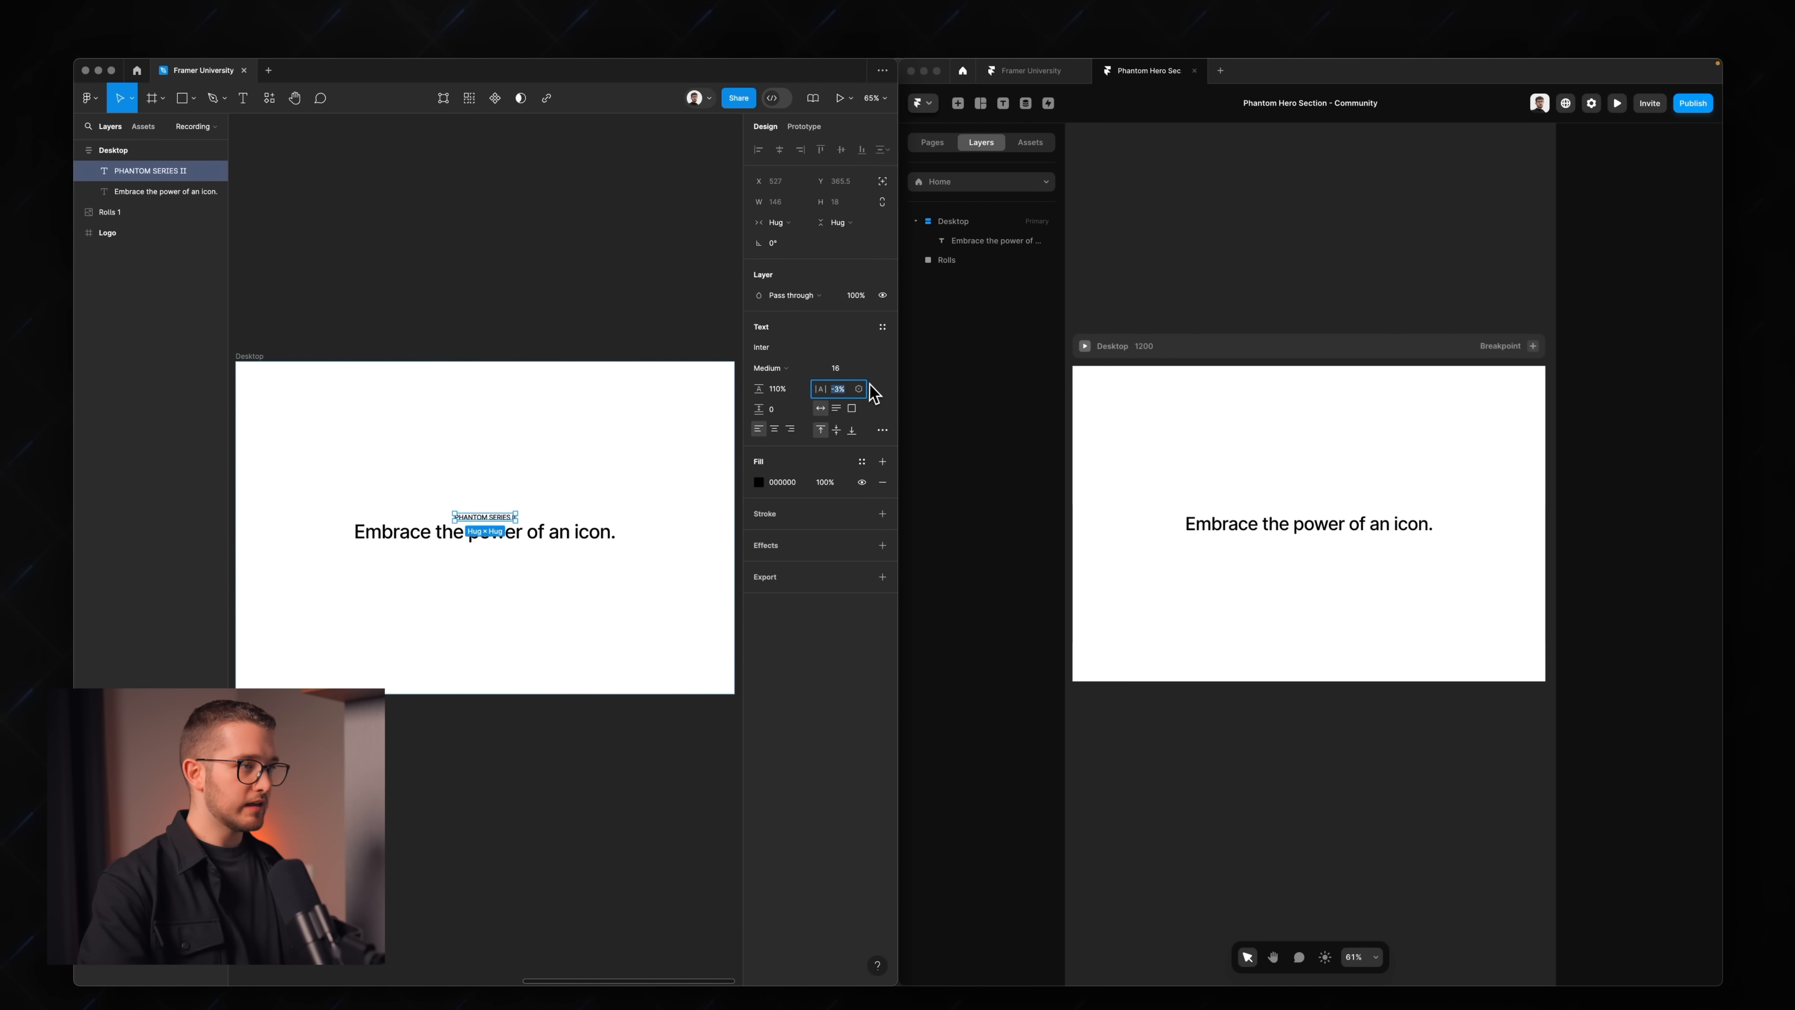
text(10)
key(Return)
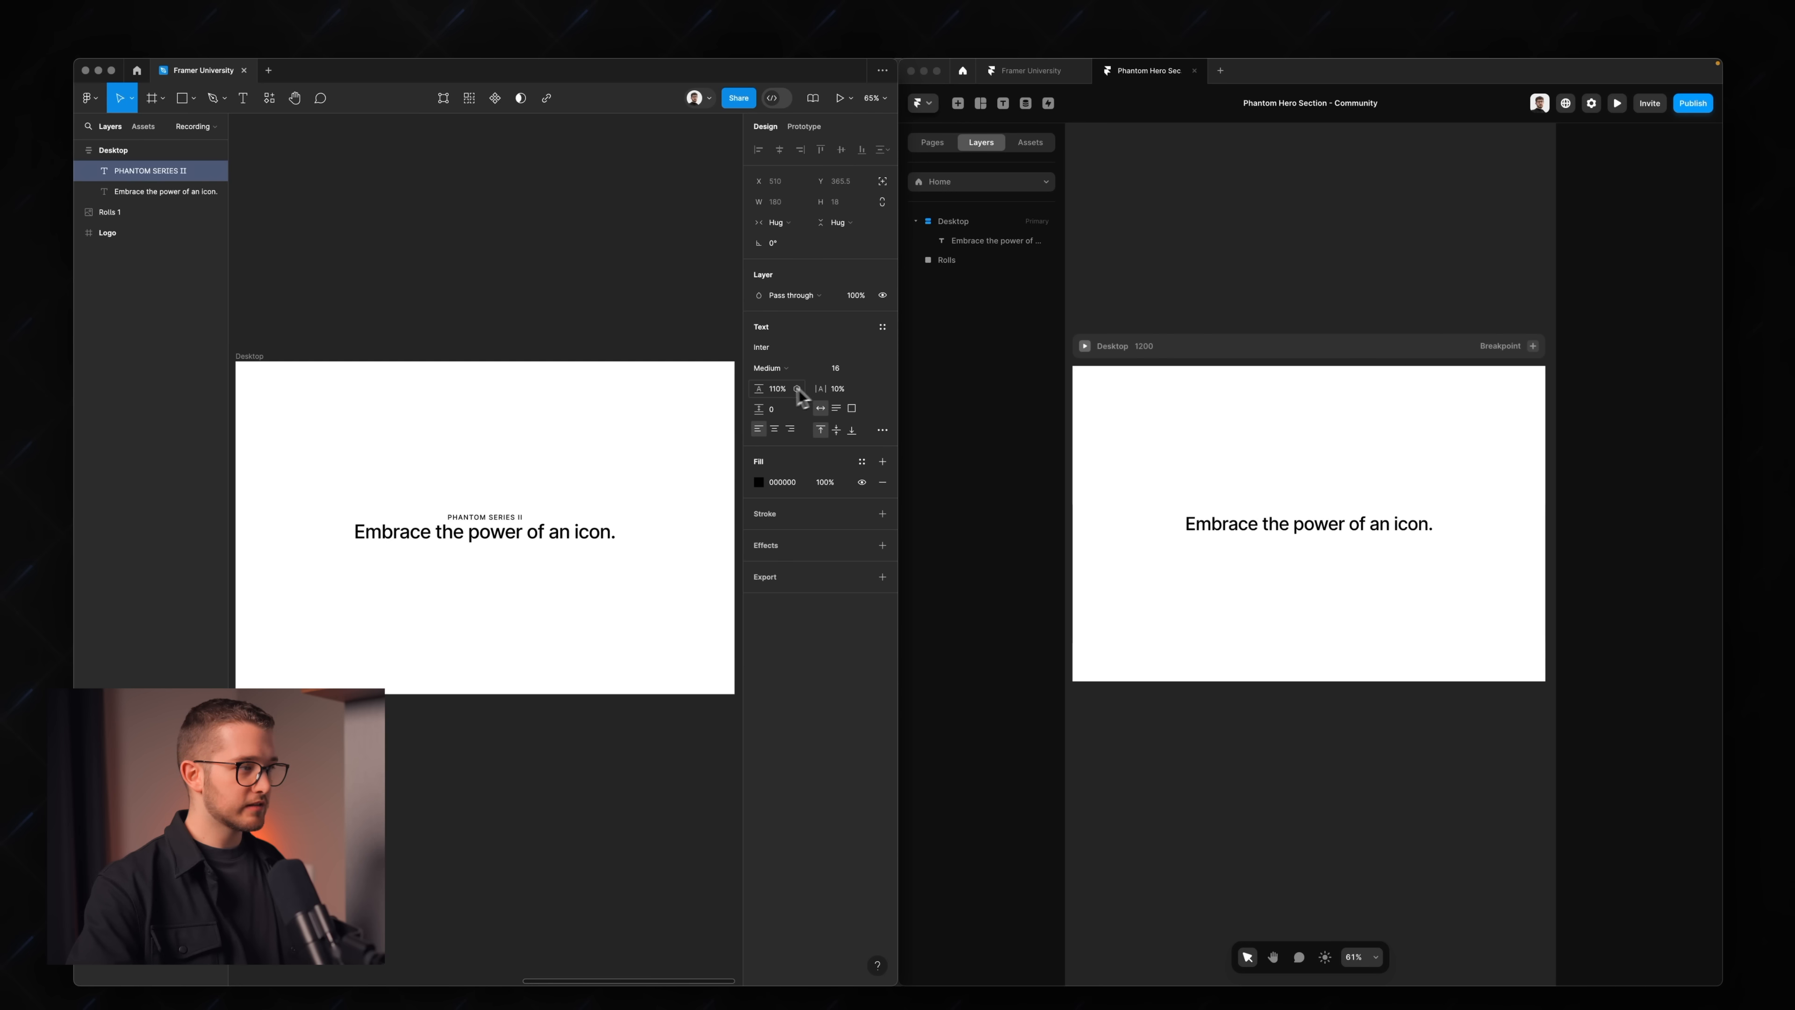
click(533, 481)
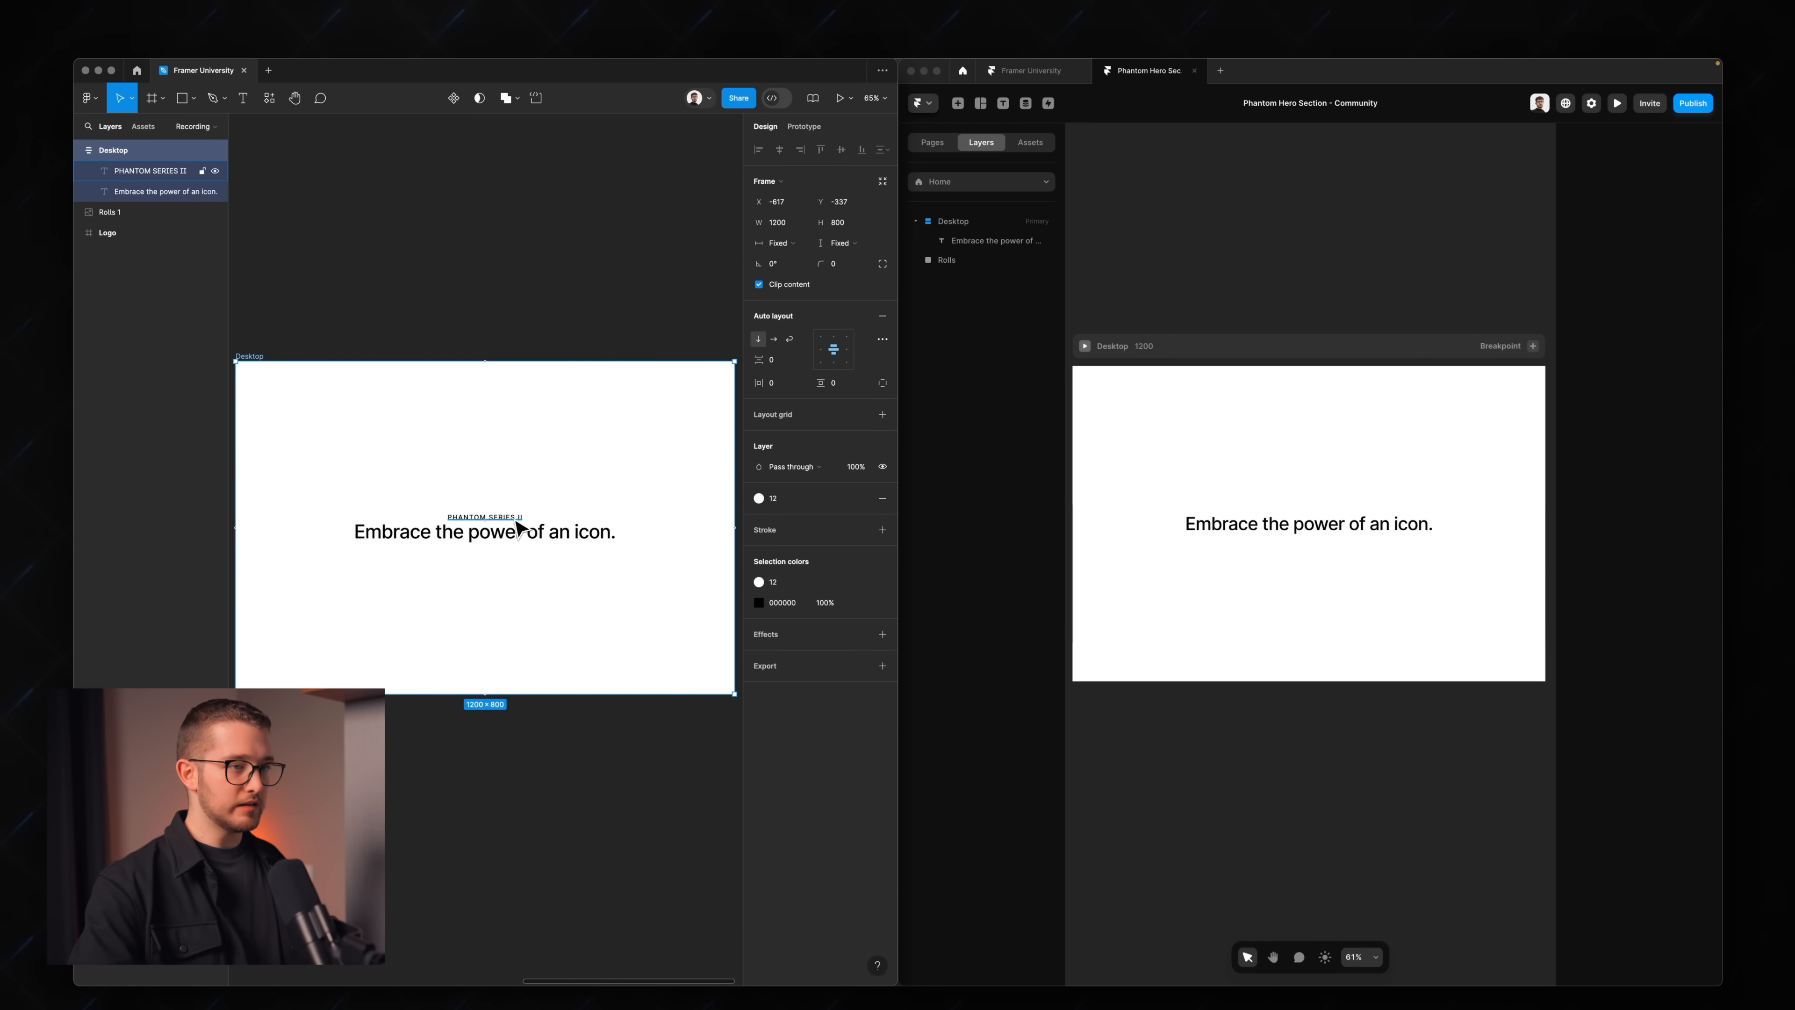
- Switch to Framer, duplicate the heading and change the upper copy's text to "PHANTOM SERIES II"
click(1345, 515)
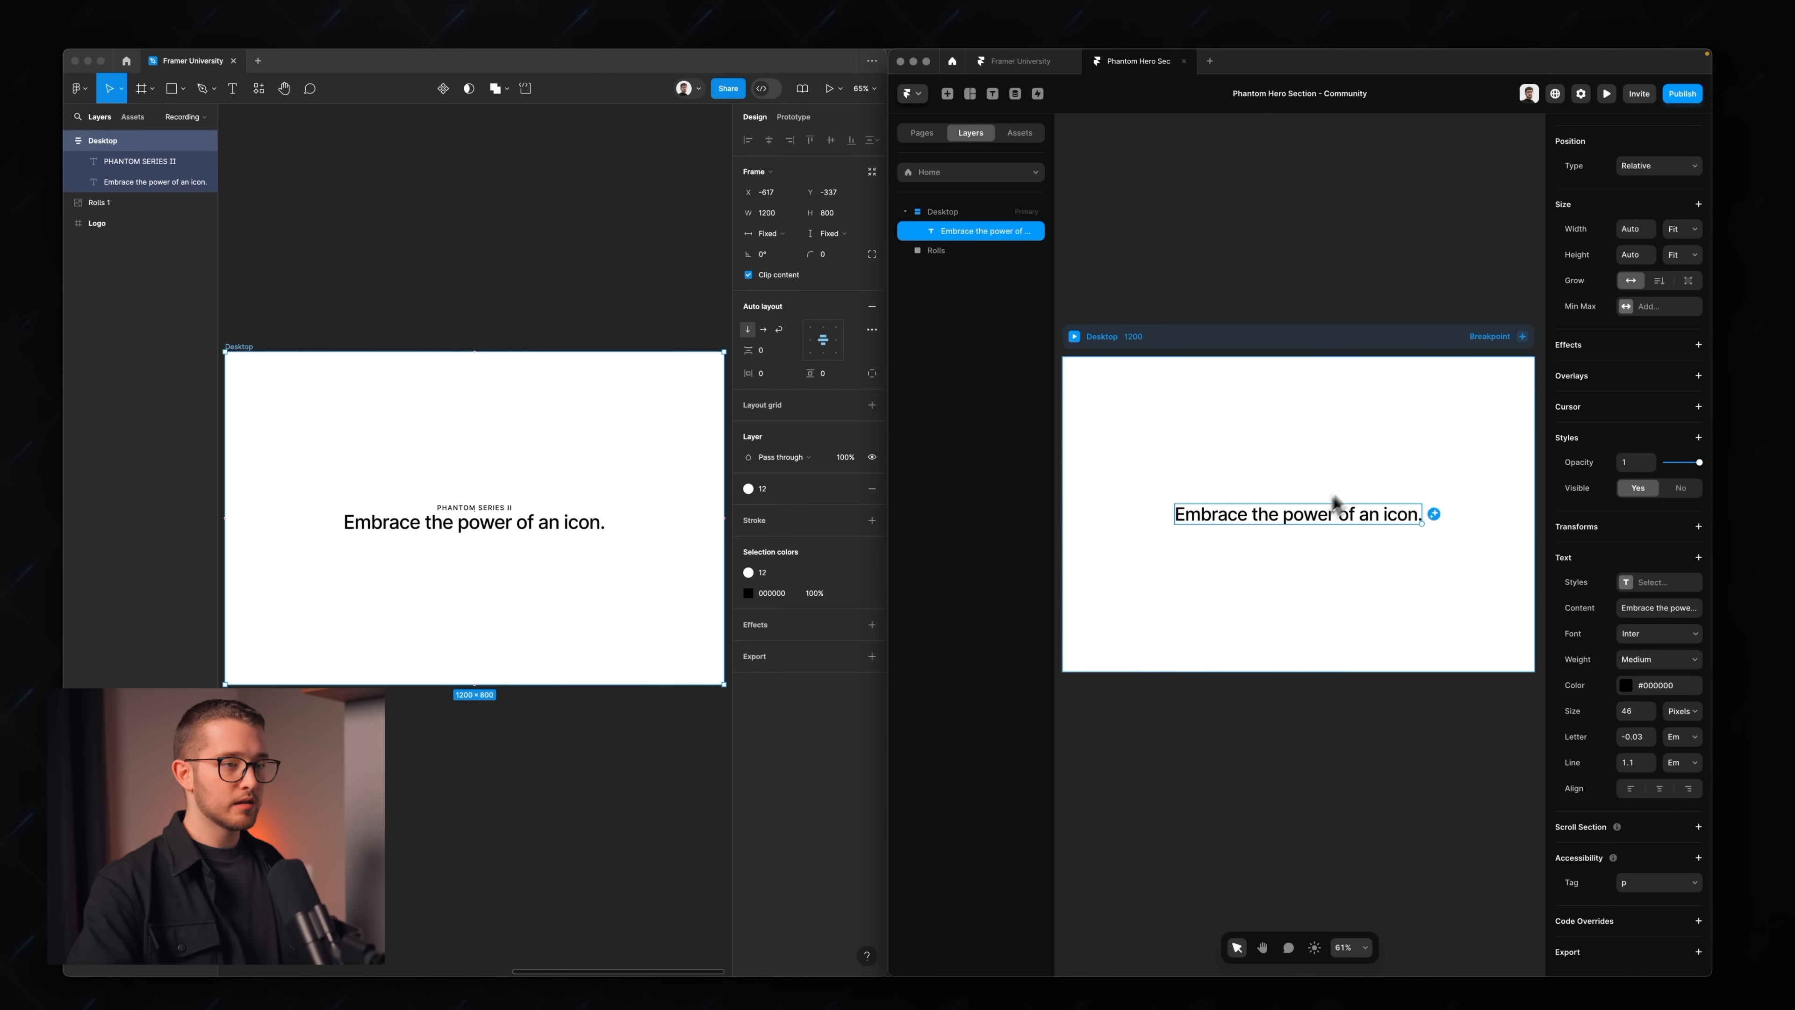
key(super+d)
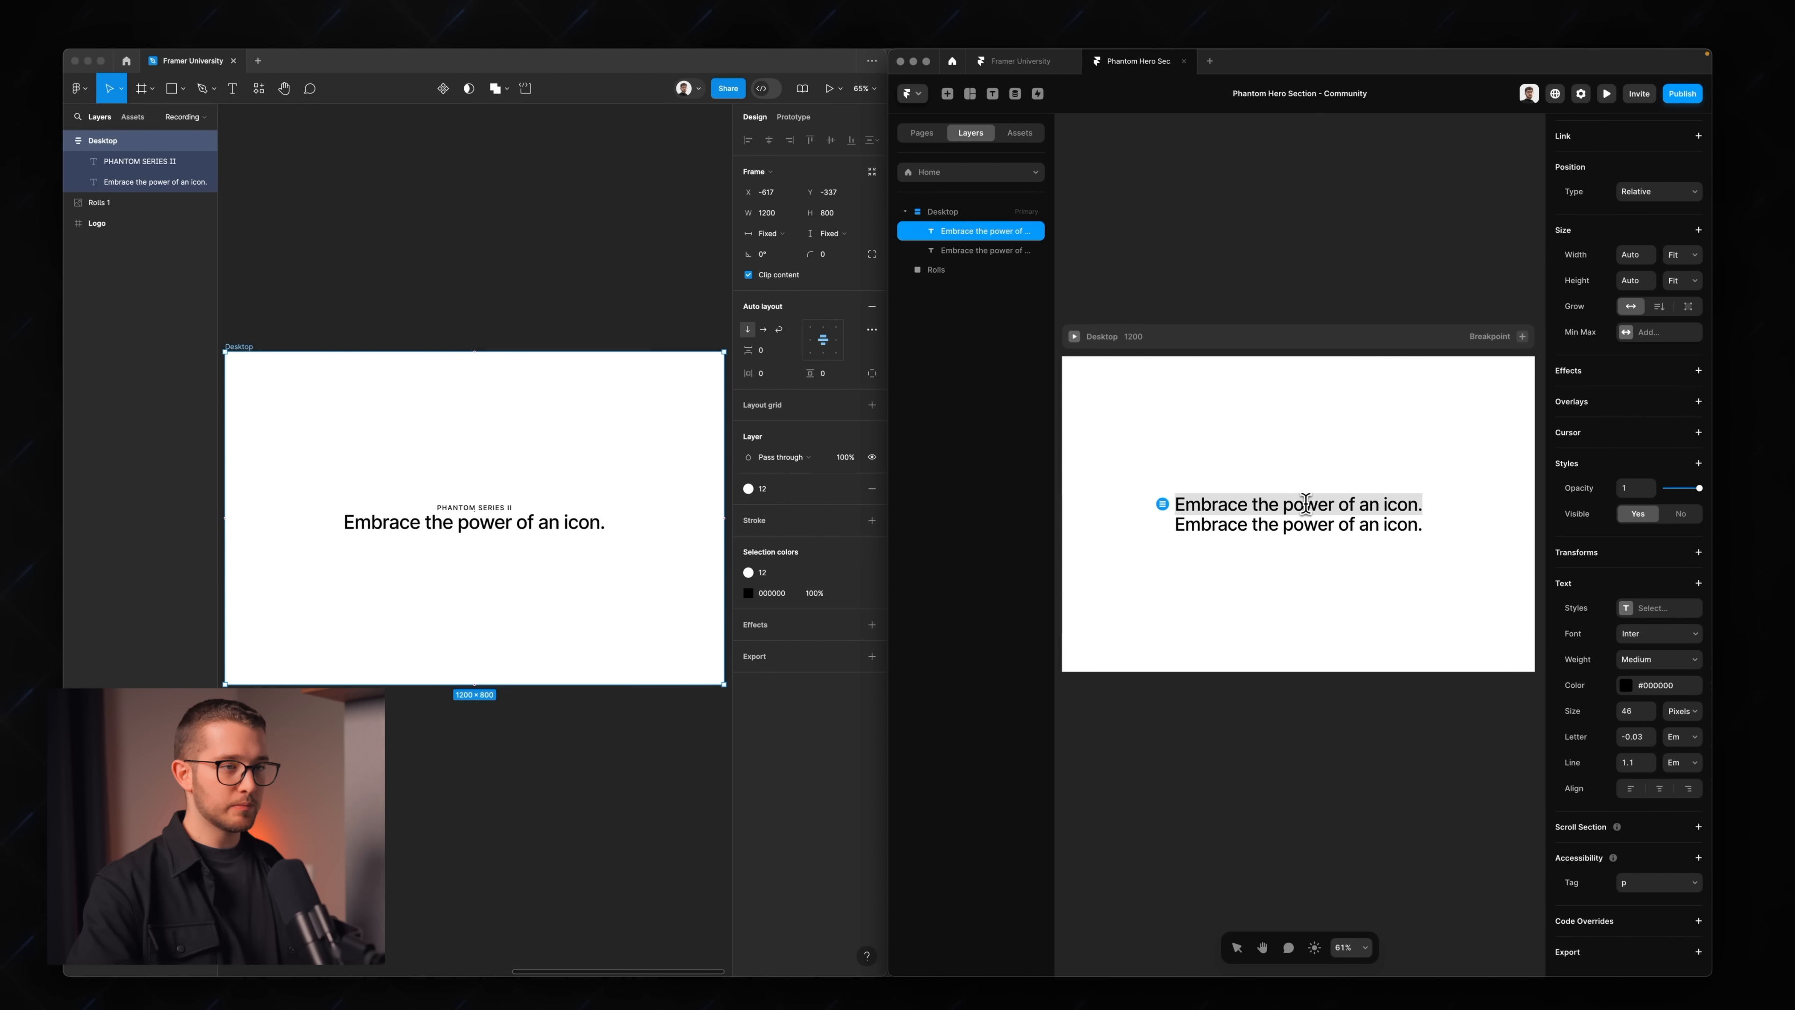
text(PHAT)
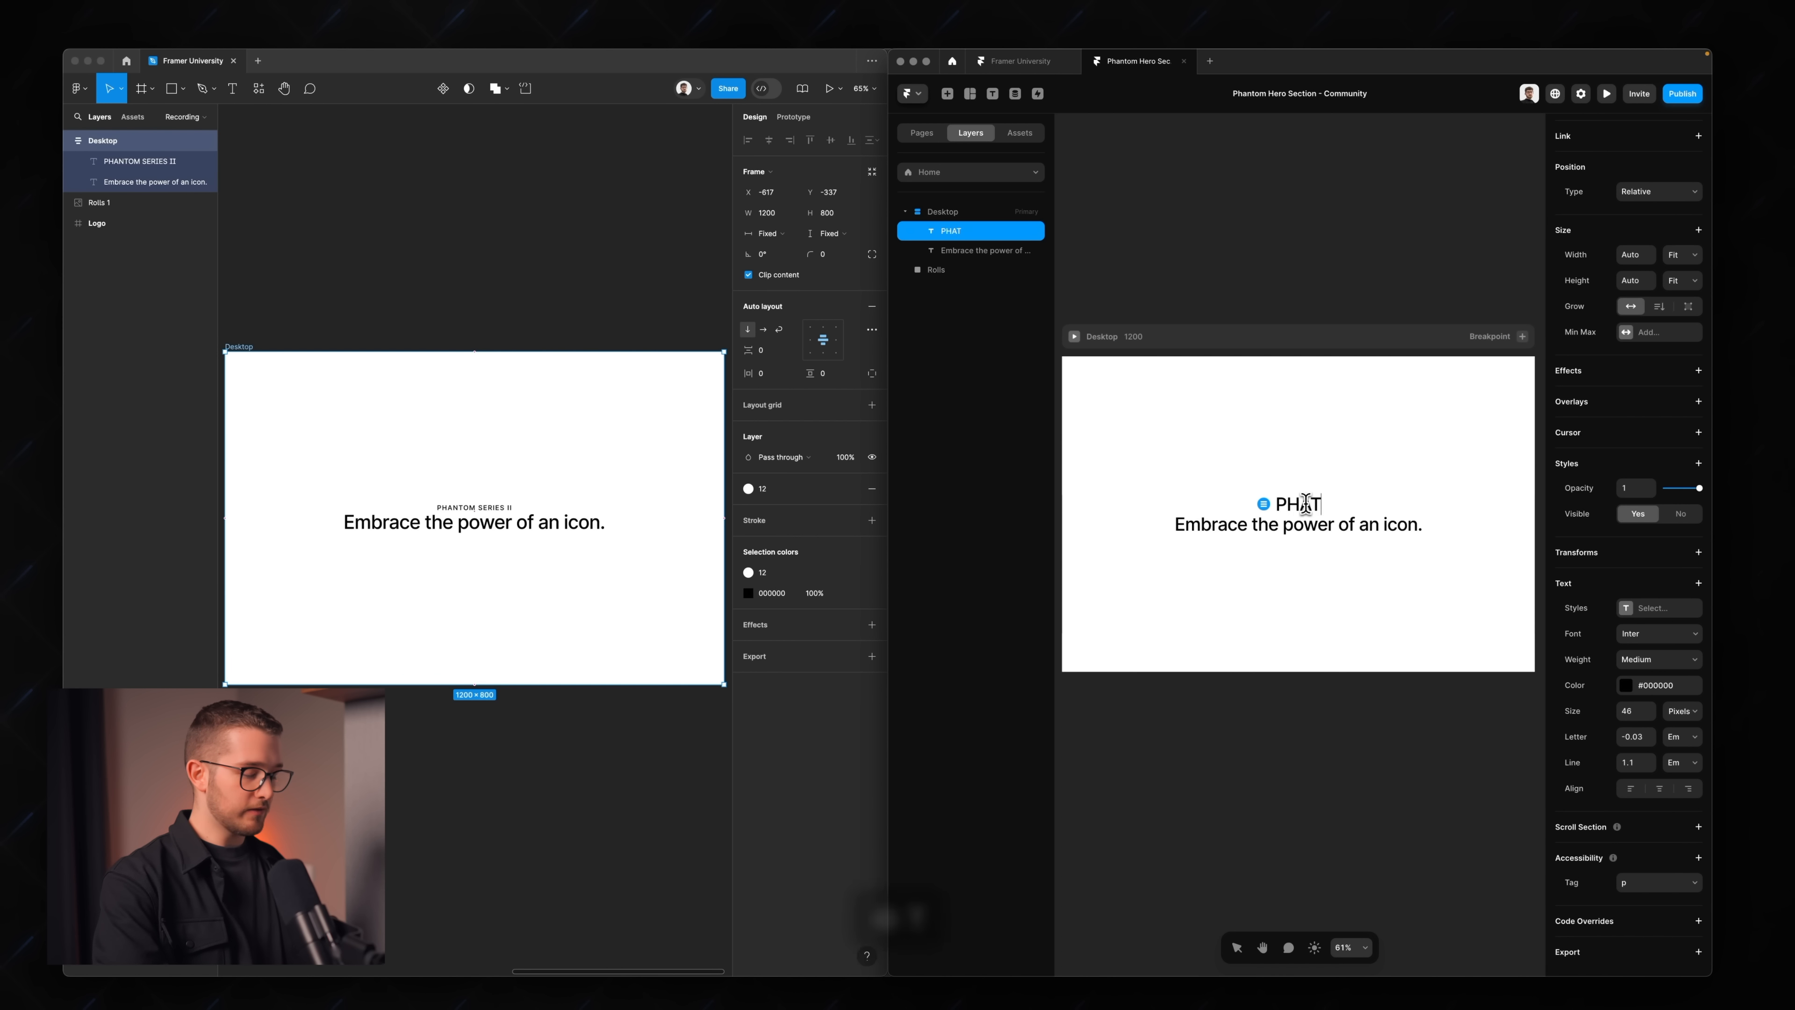
key(BackSpace)
text(NTOM SERIES II)
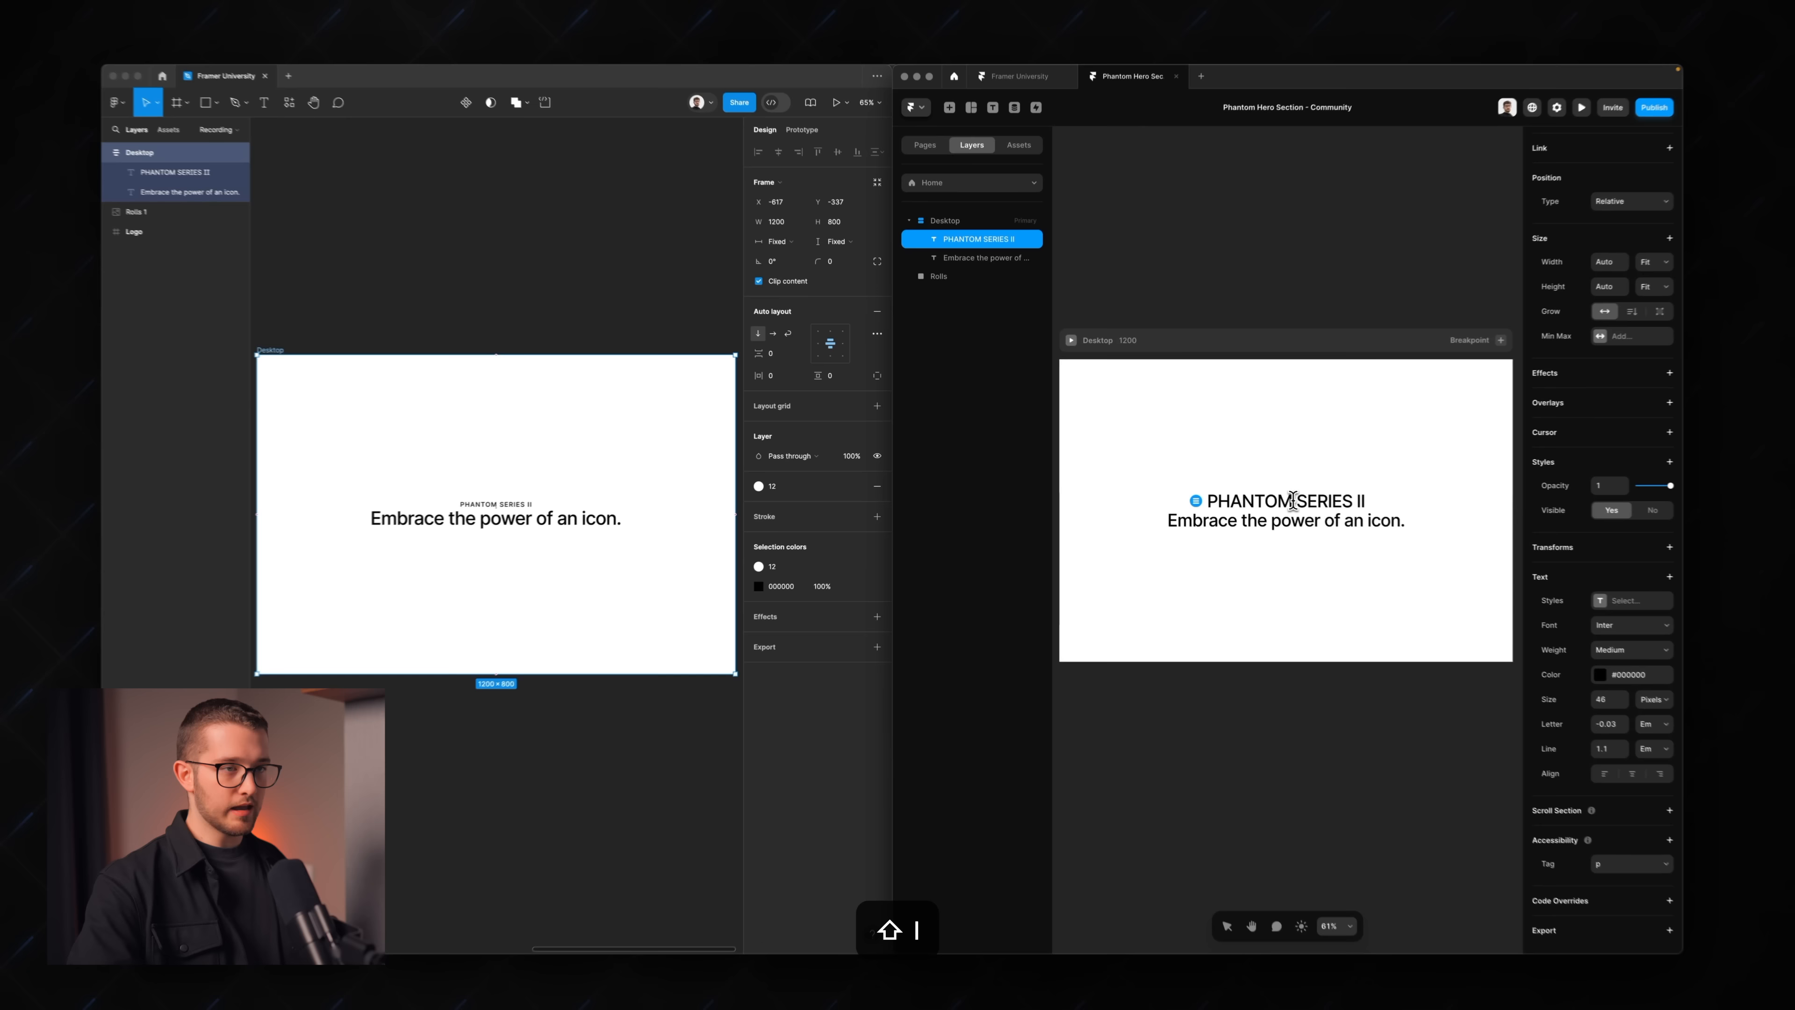
key(Escape)
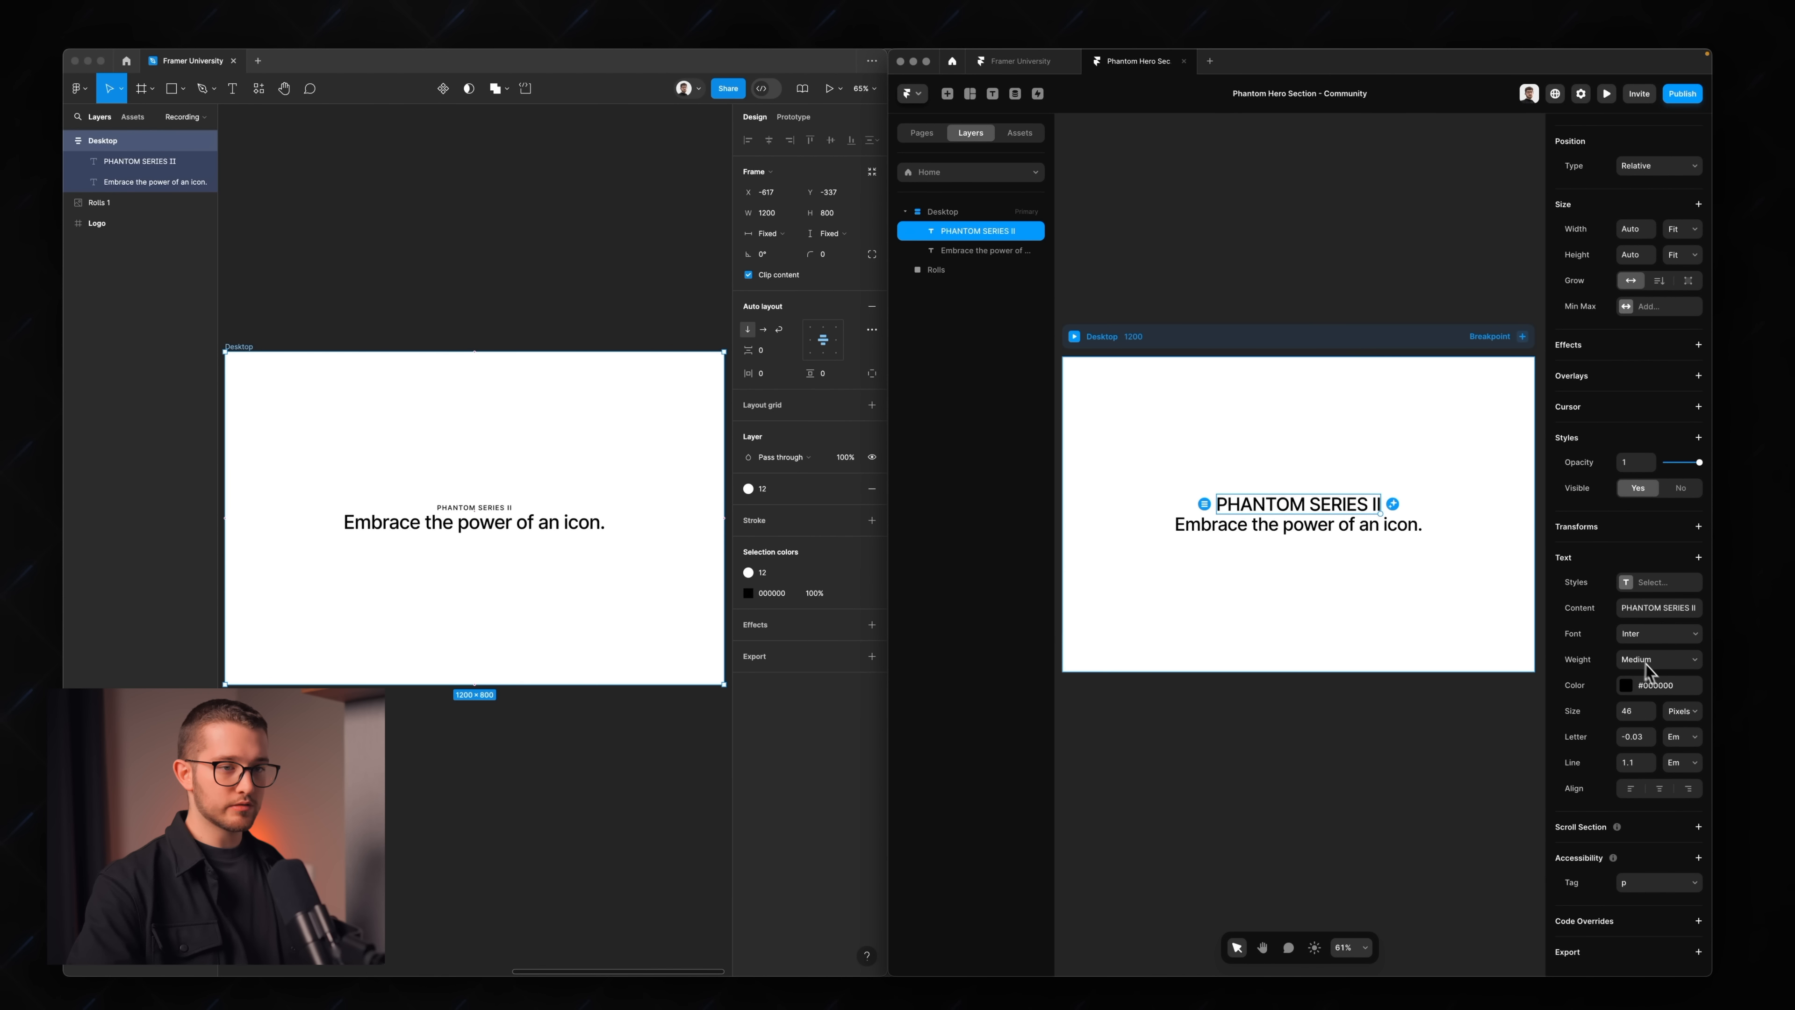
- Set the Framer "PHANTOM SERIES II" text to font size 16 pixels with 0.1 em letter spacing
text(16)
key(Return)
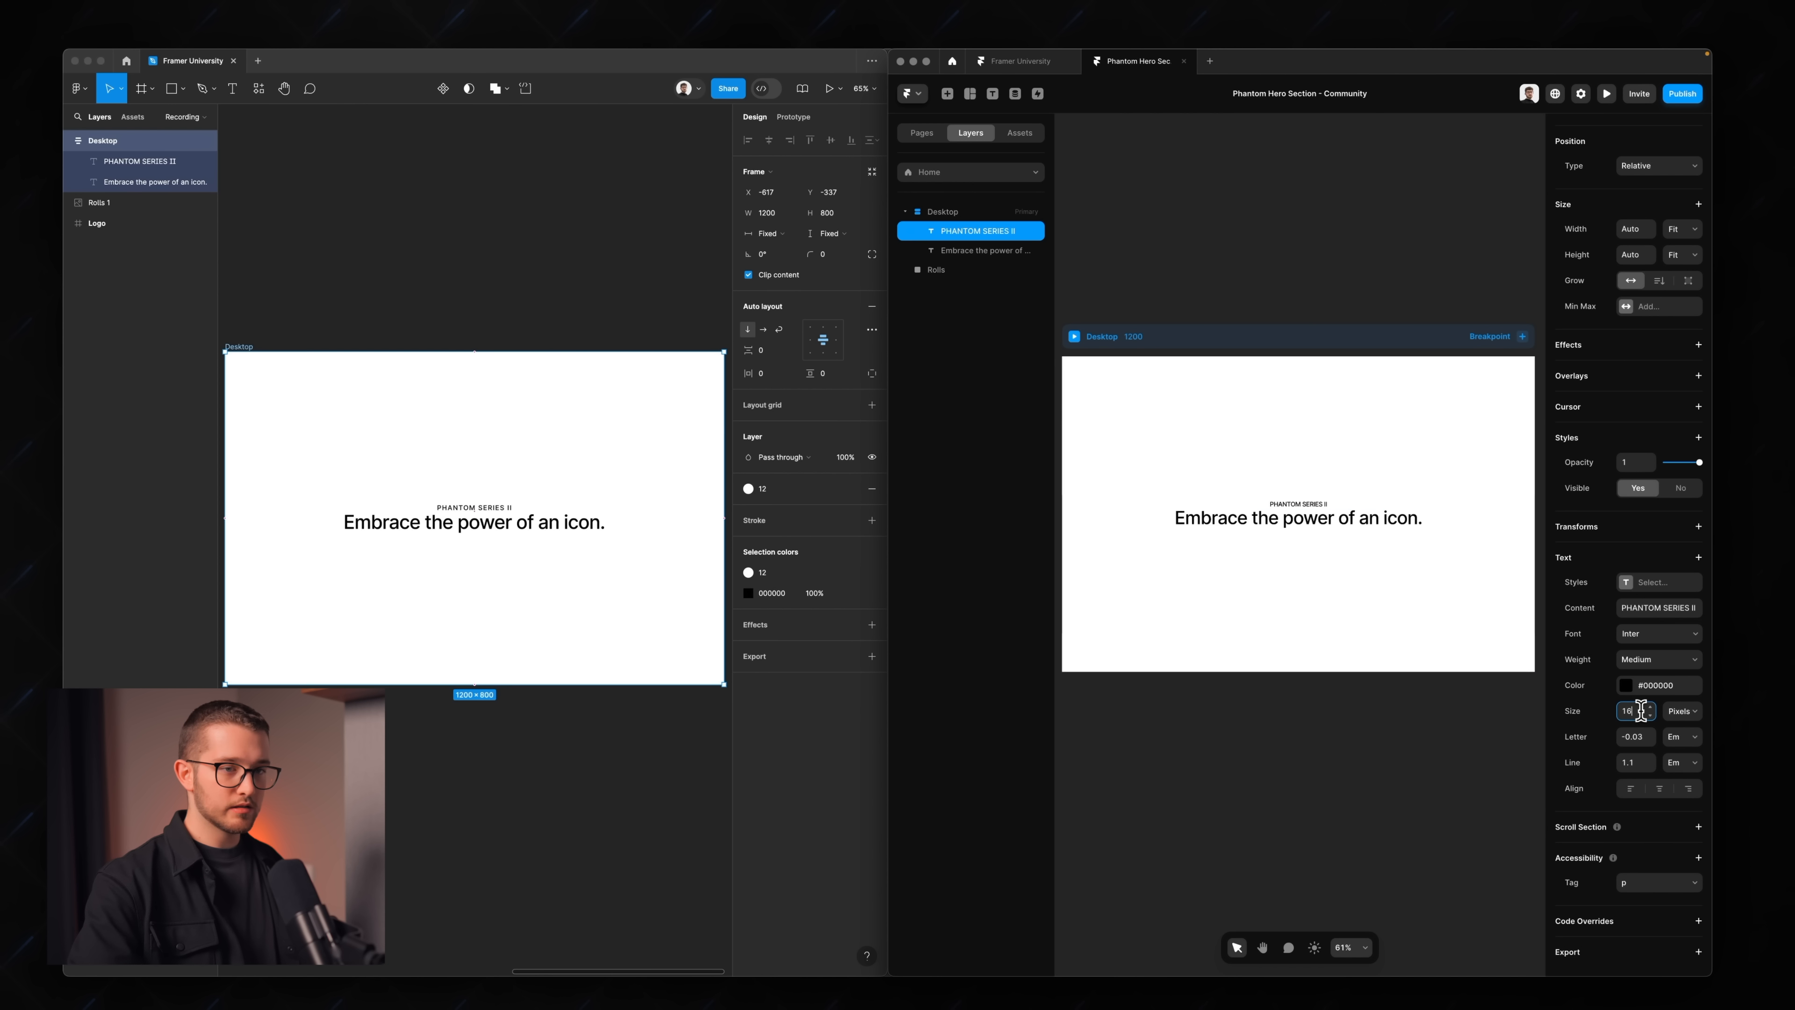
click(1636, 737)
key(Up)
key(Up)
key(Up)
key(Up)
key(Up)
key(Up)
key(Up)
key(Up)
key(Up)
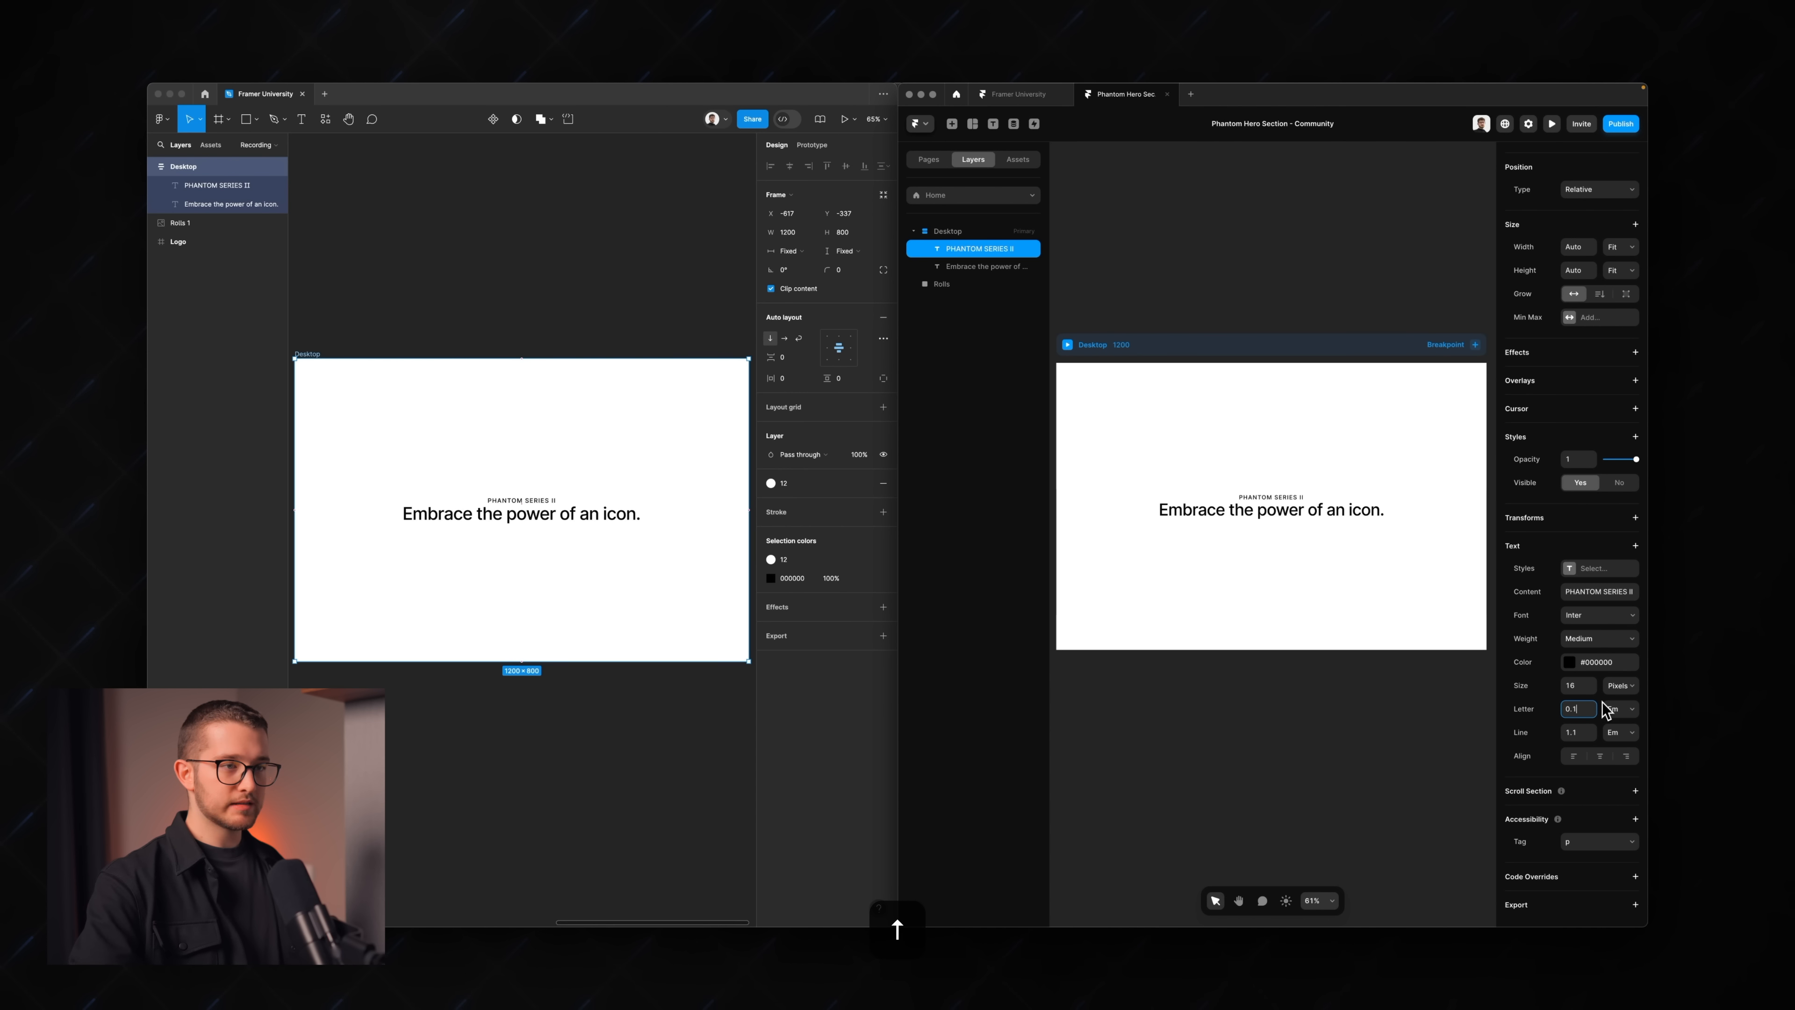
- Set the weight of the "PHANTOM SERIES II" text to Regular in Framer, and do the same after switching to Figma
click(1594, 640)
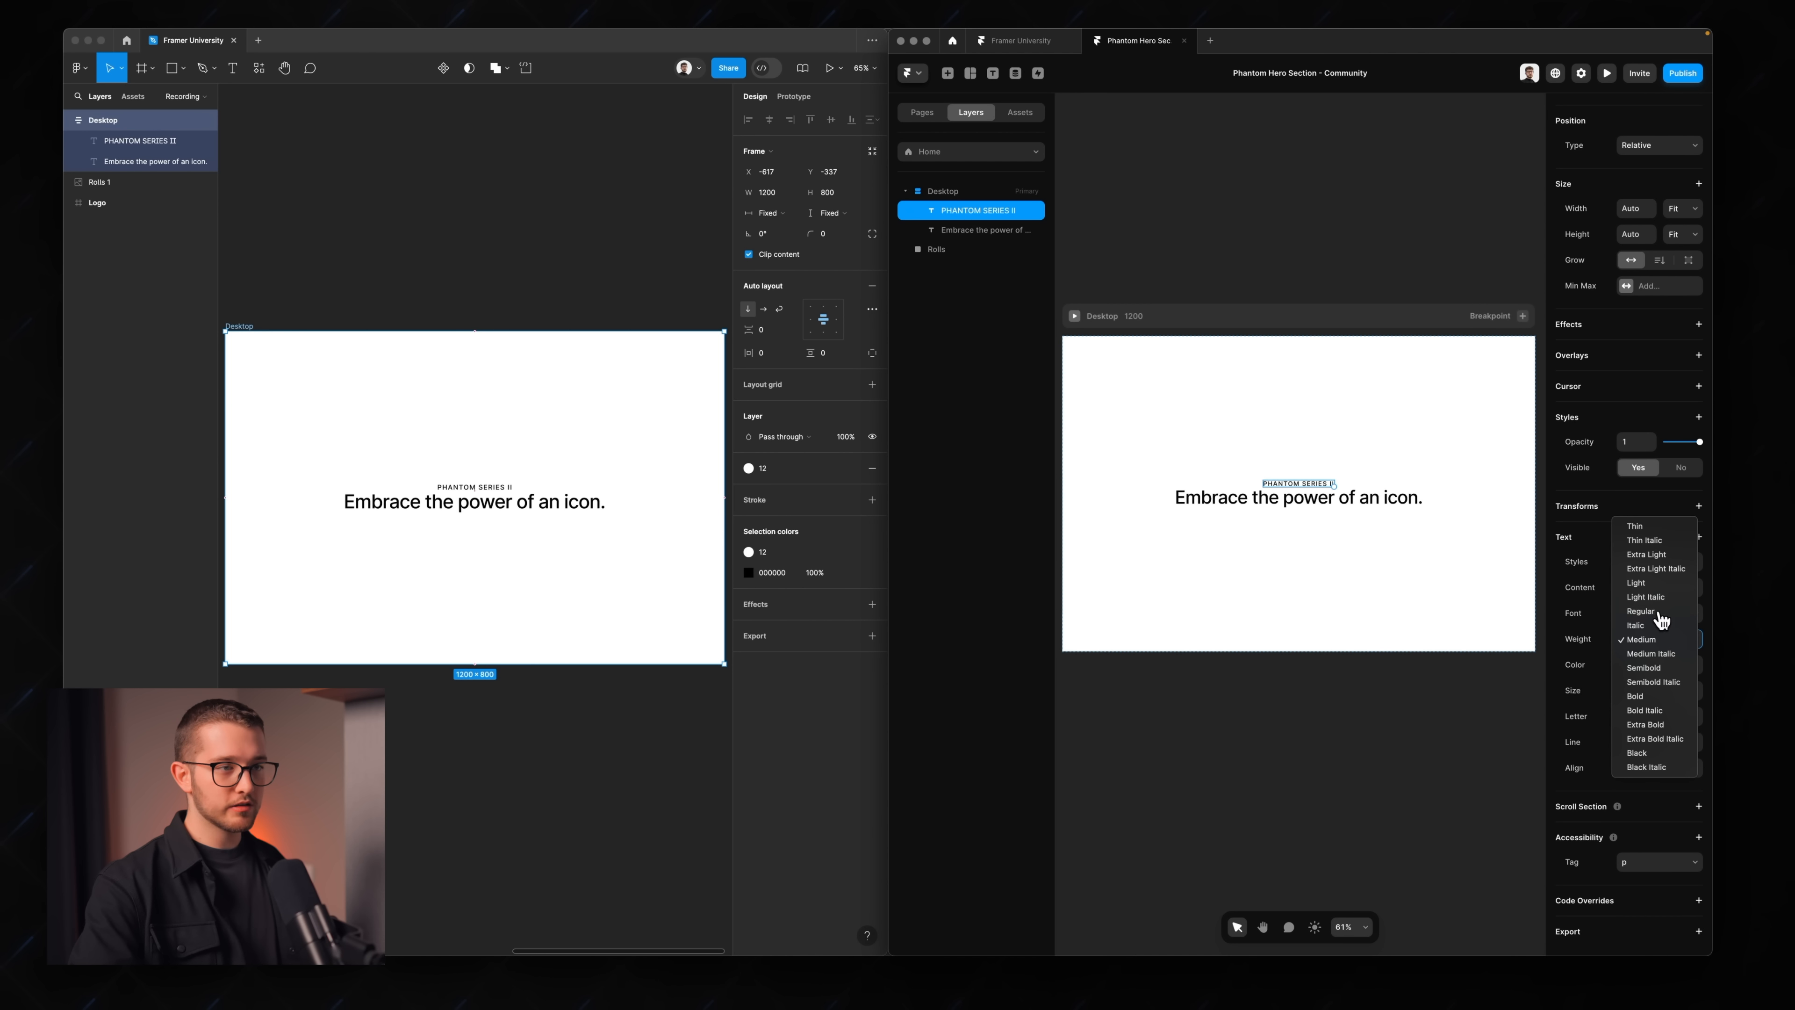
click(1641, 611)
click(475, 488)
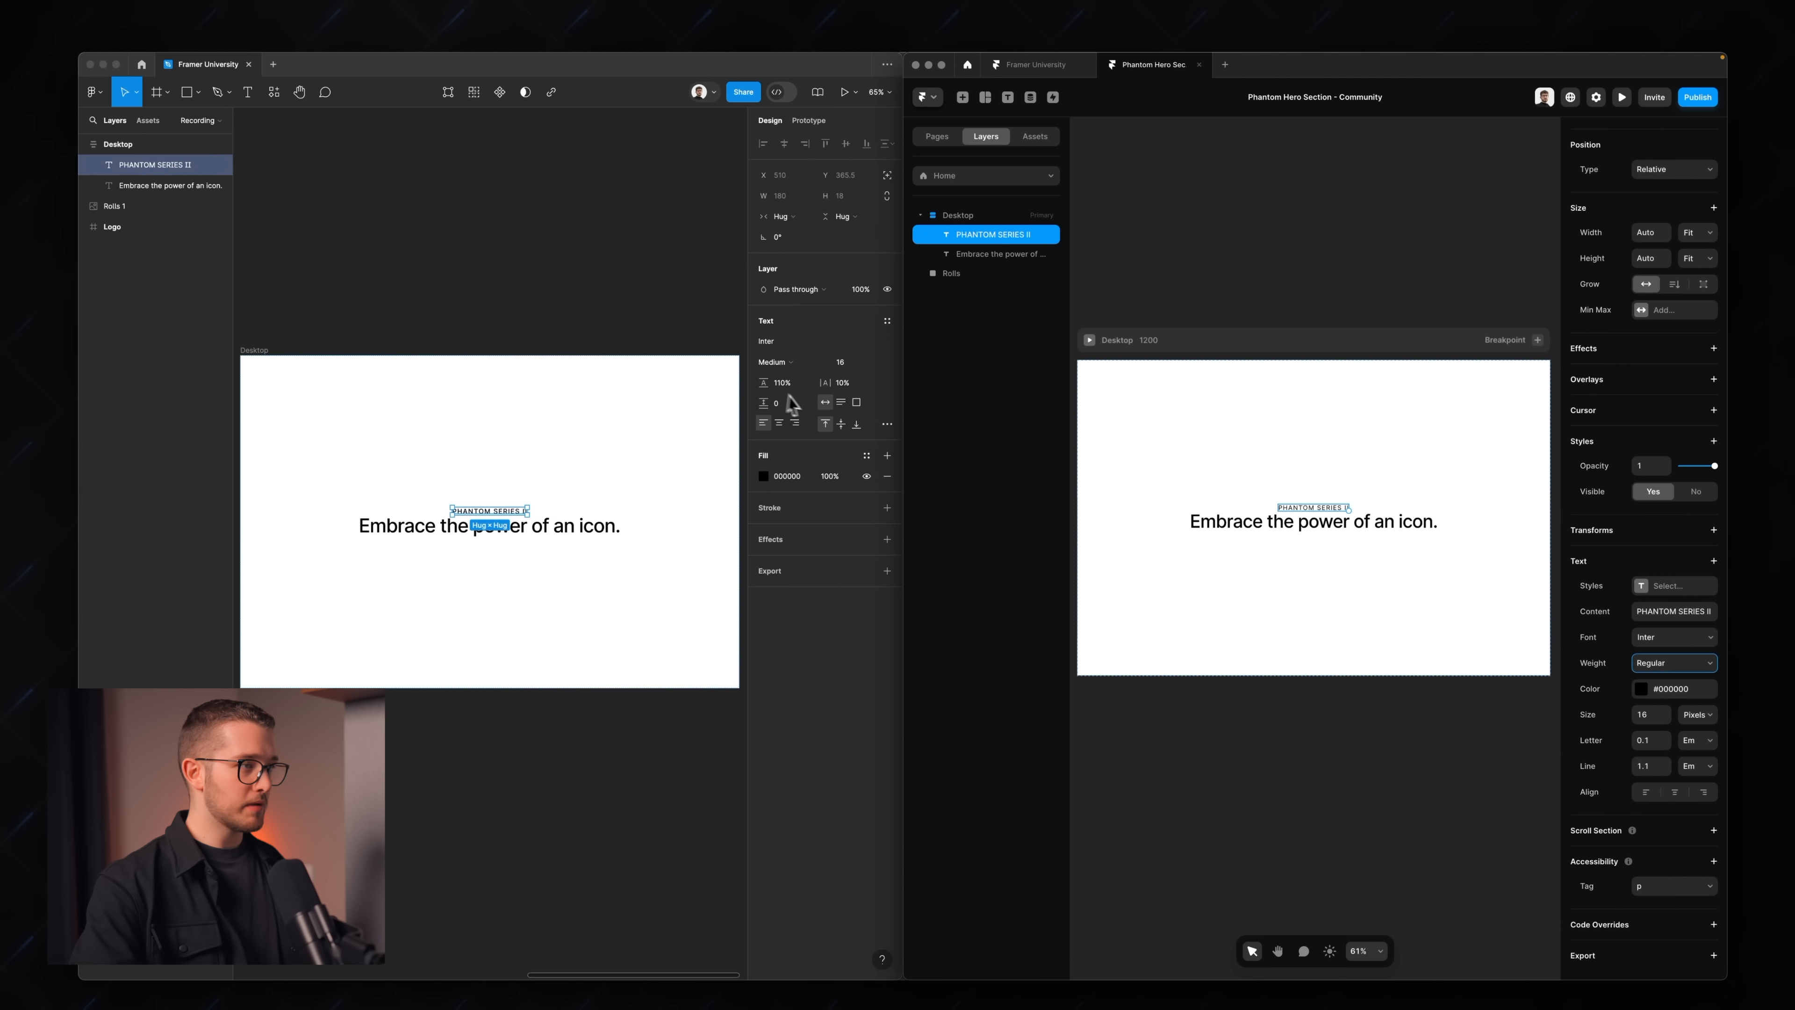
click(781, 362)
click(790, 362)
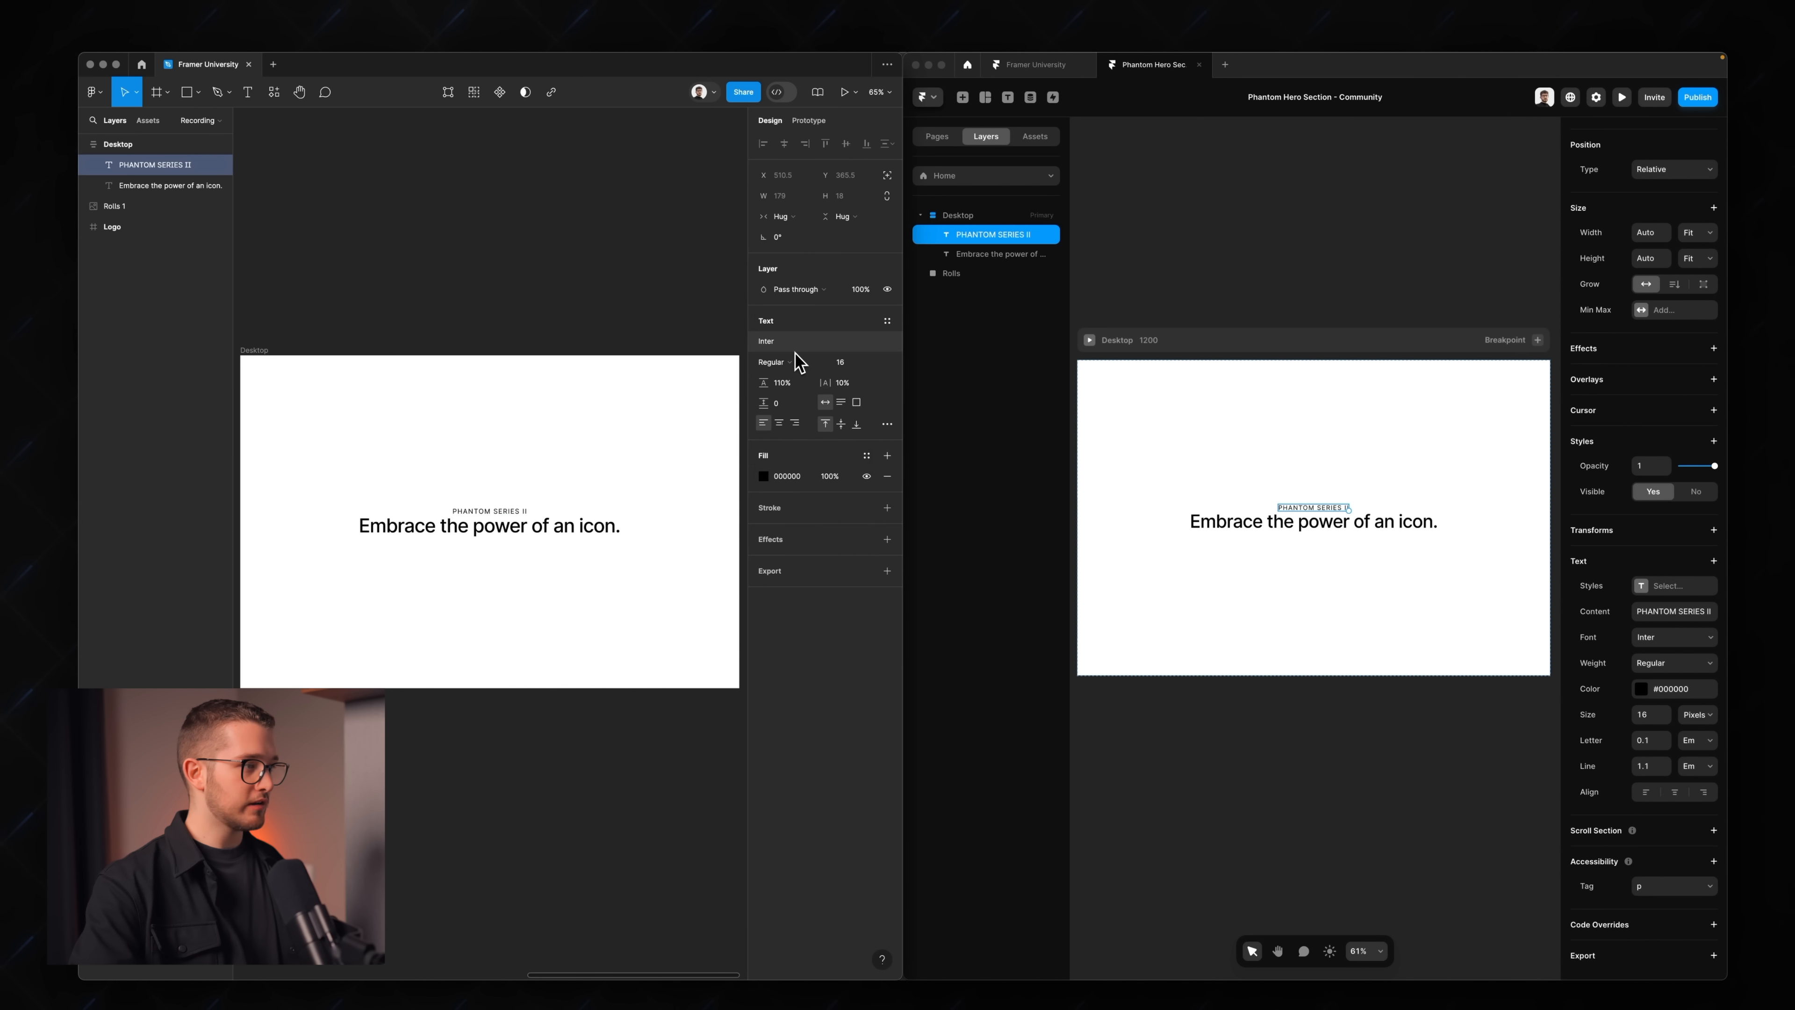
click(585, 321)
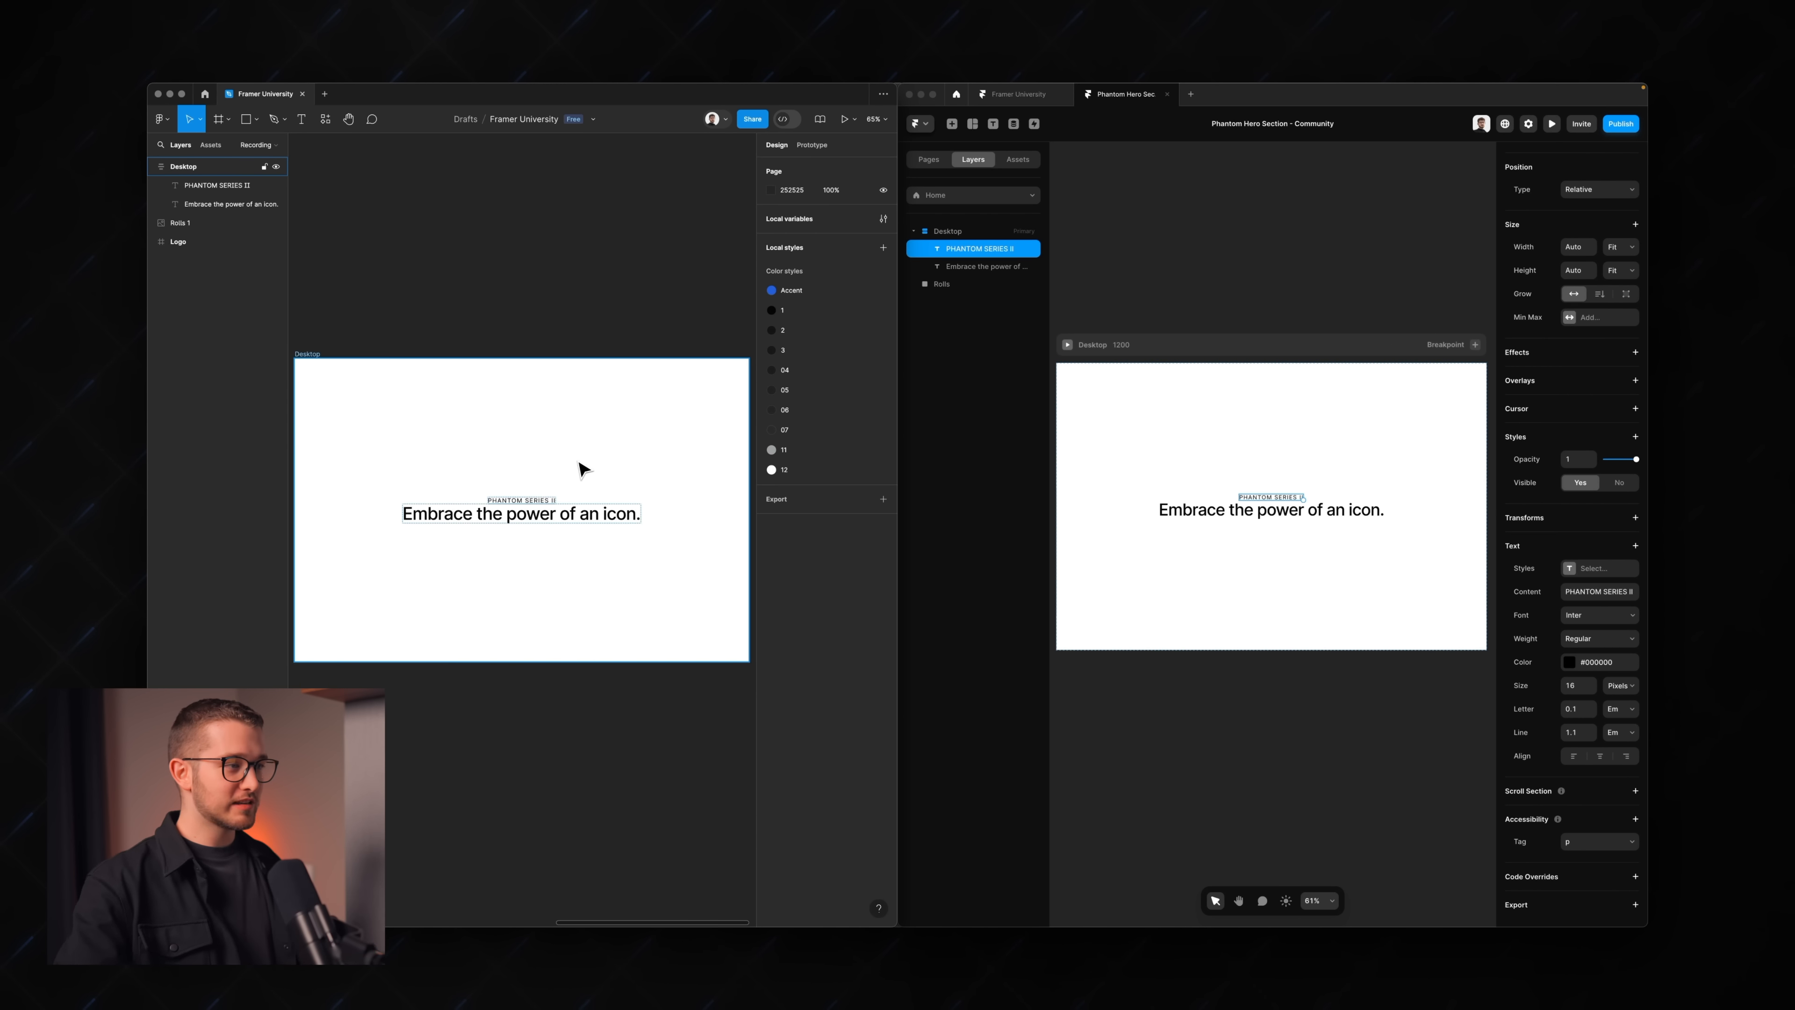
- Add a text layer reading "View in detail" below the heading in the Figma Desktop frame
click(633, 472)
click(535, 501)
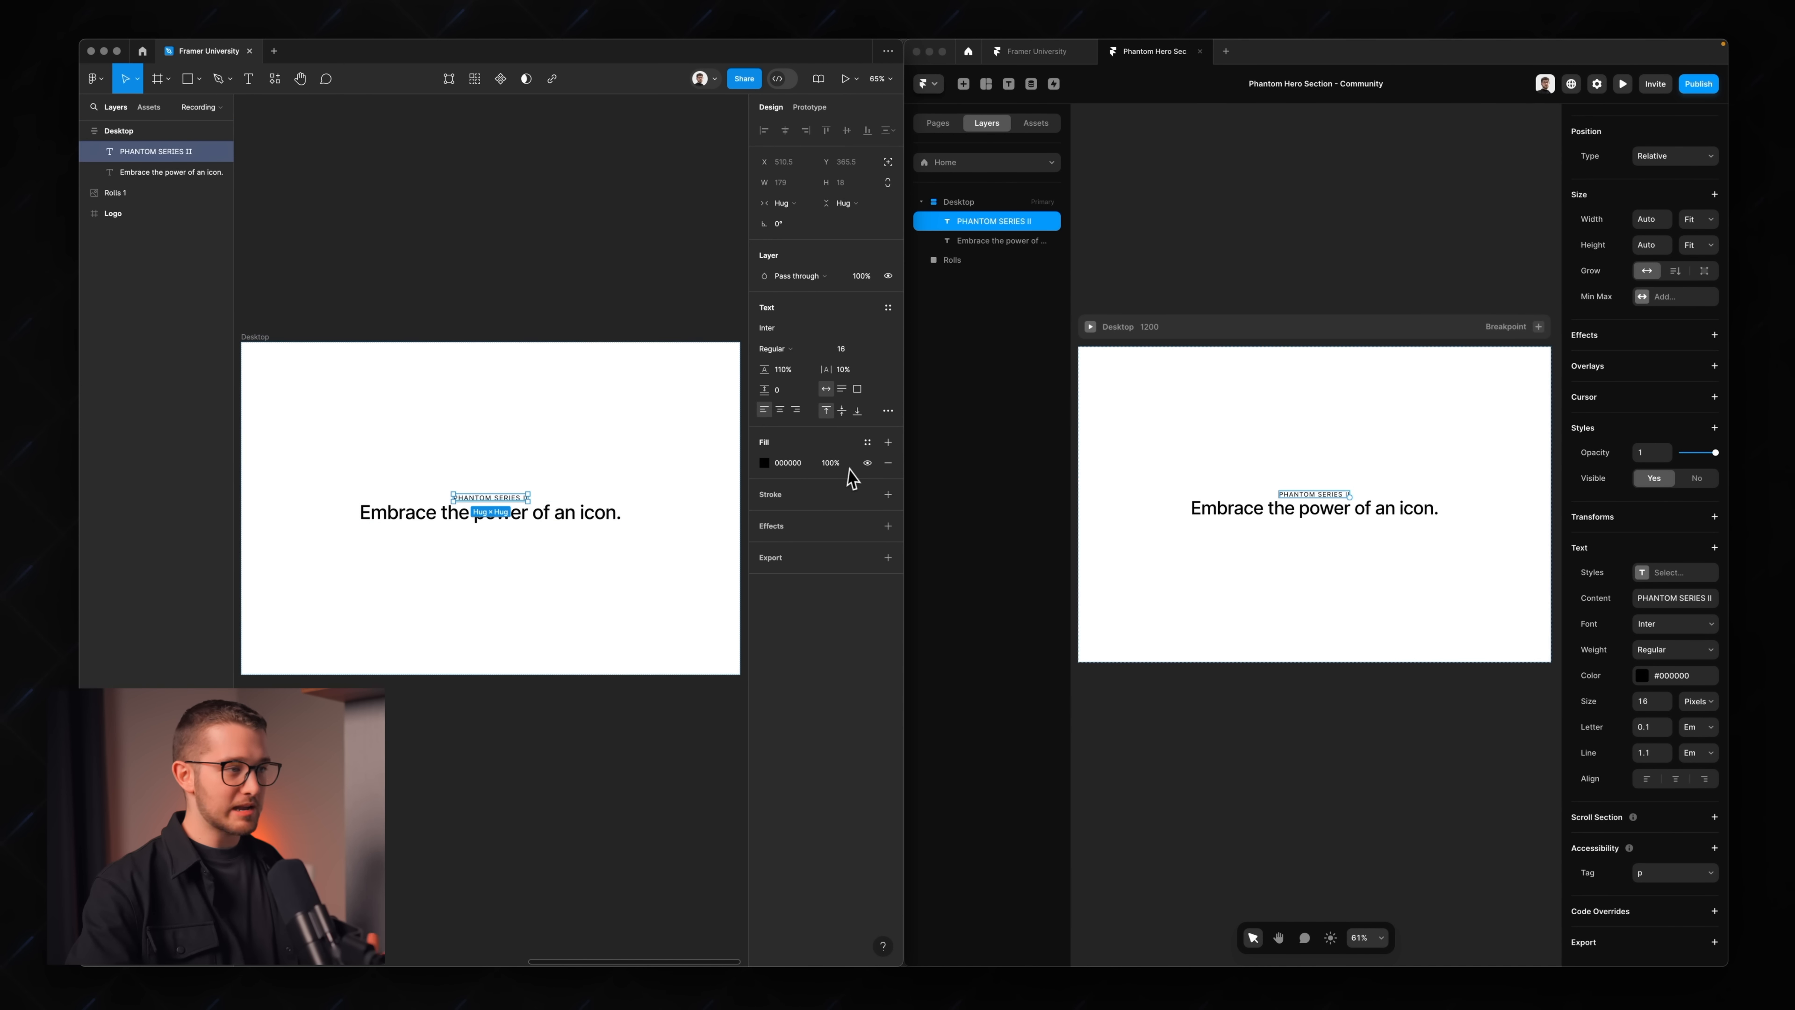
click(653, 574)
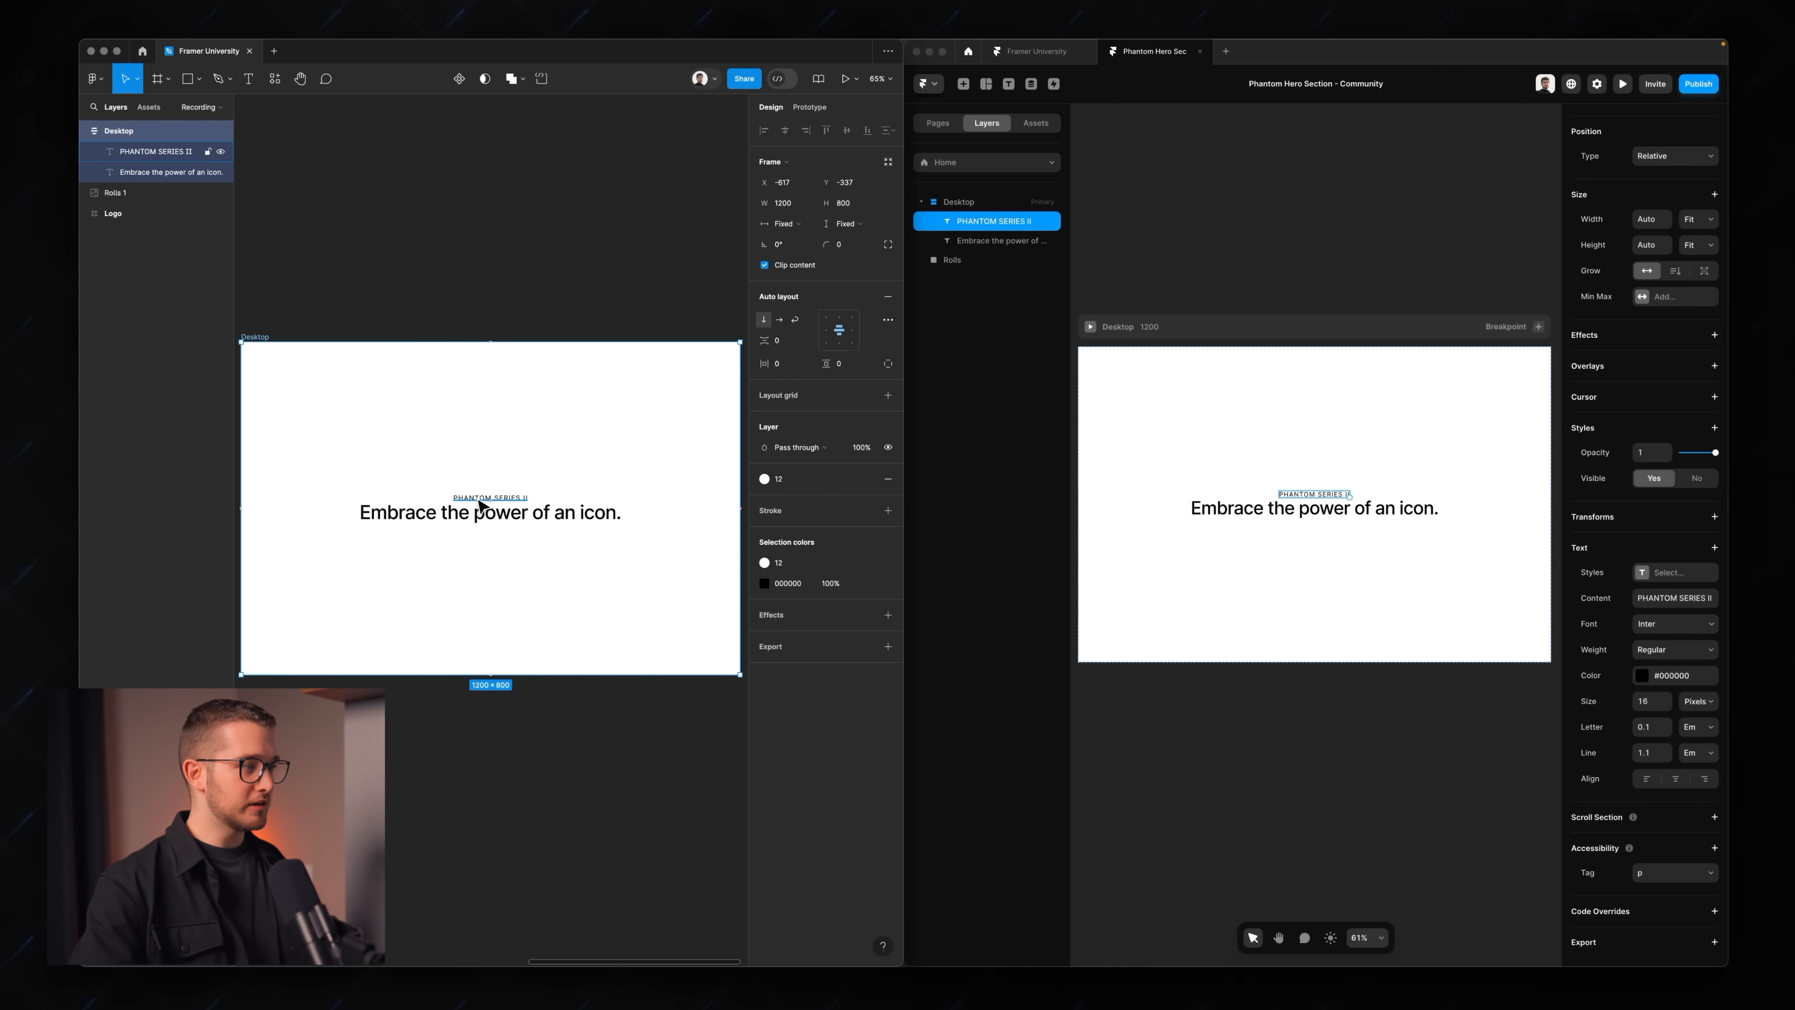
key(t)
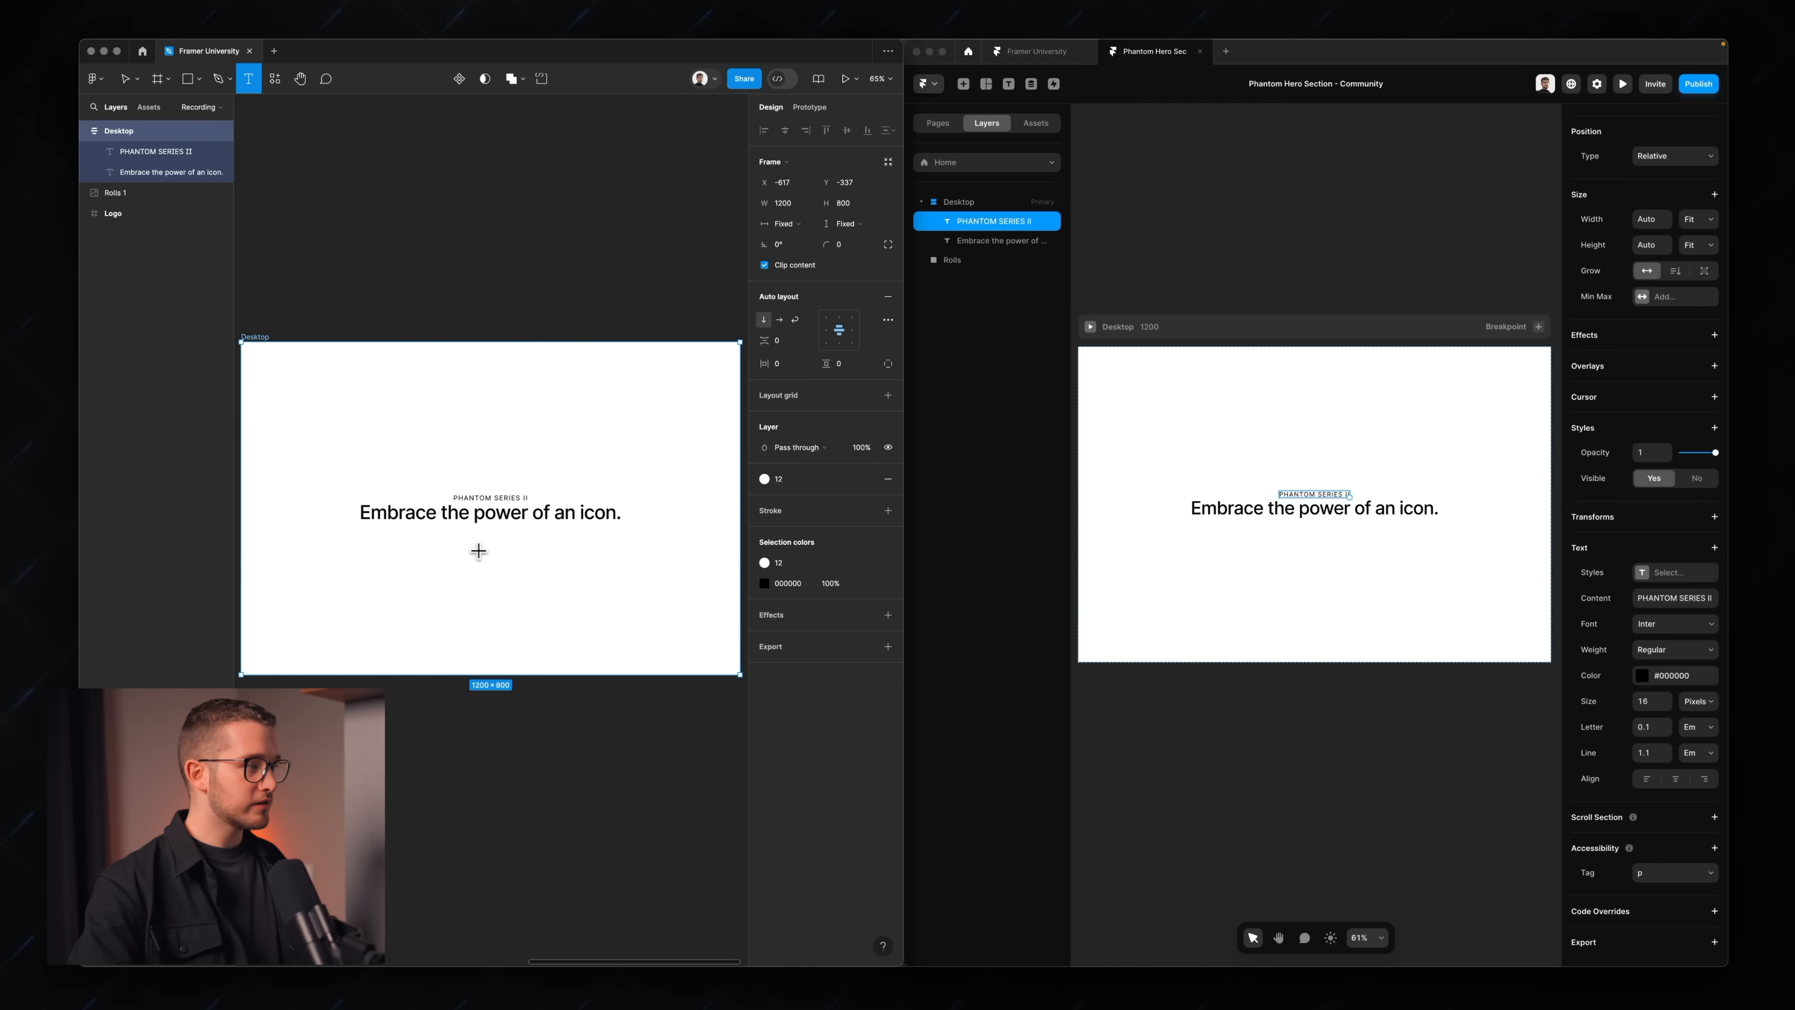
click(487, 545)
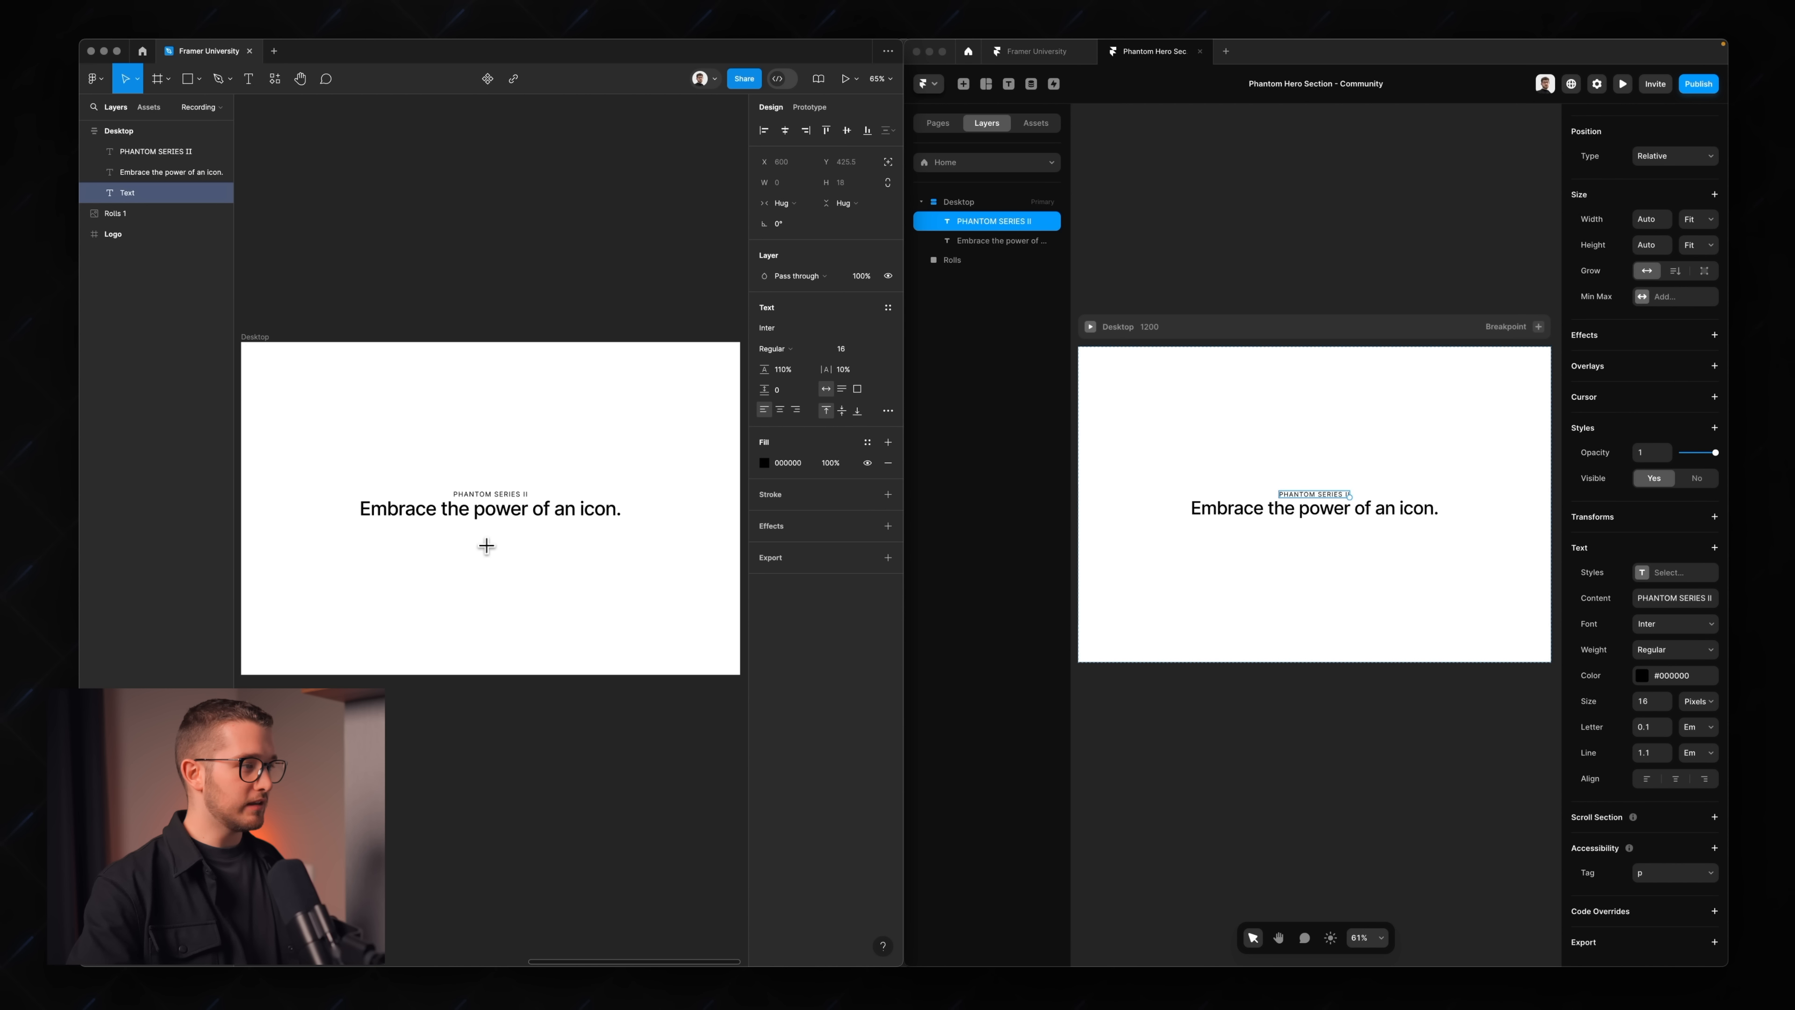
text(View in detail)
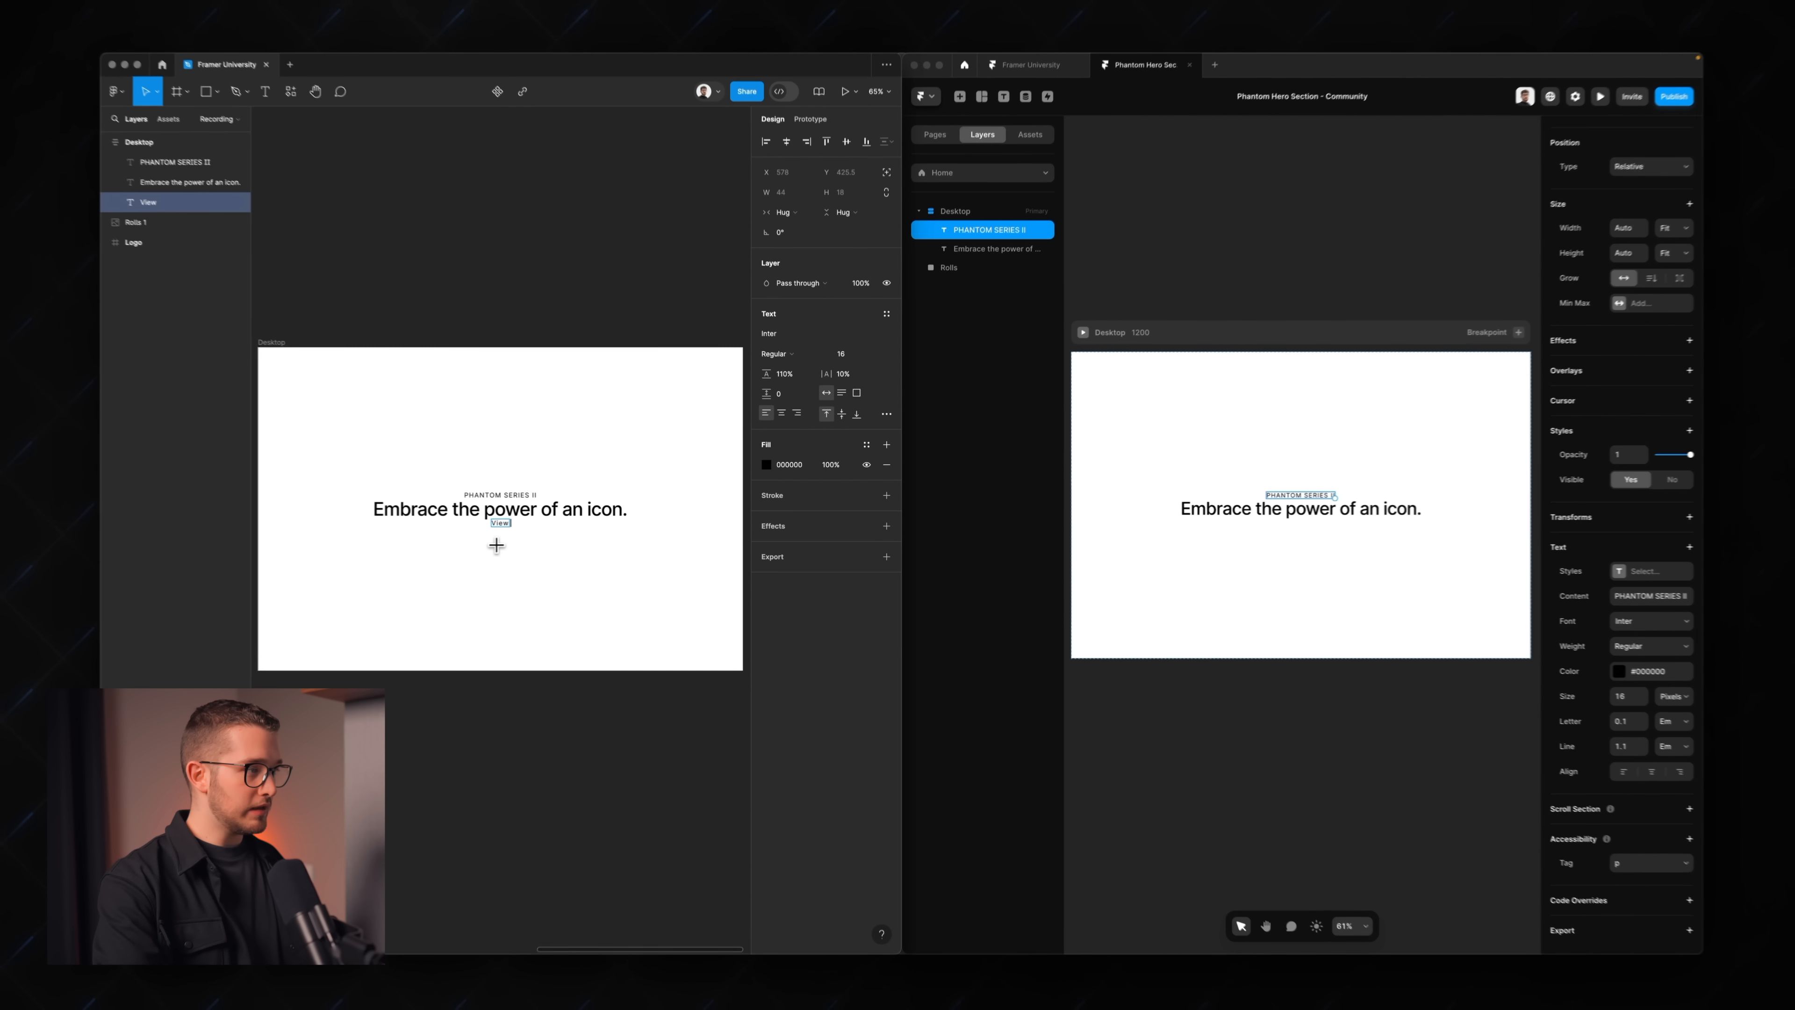
- Set the "View in detail" text to -3% letter spacing and Medium weight
key(super+a)
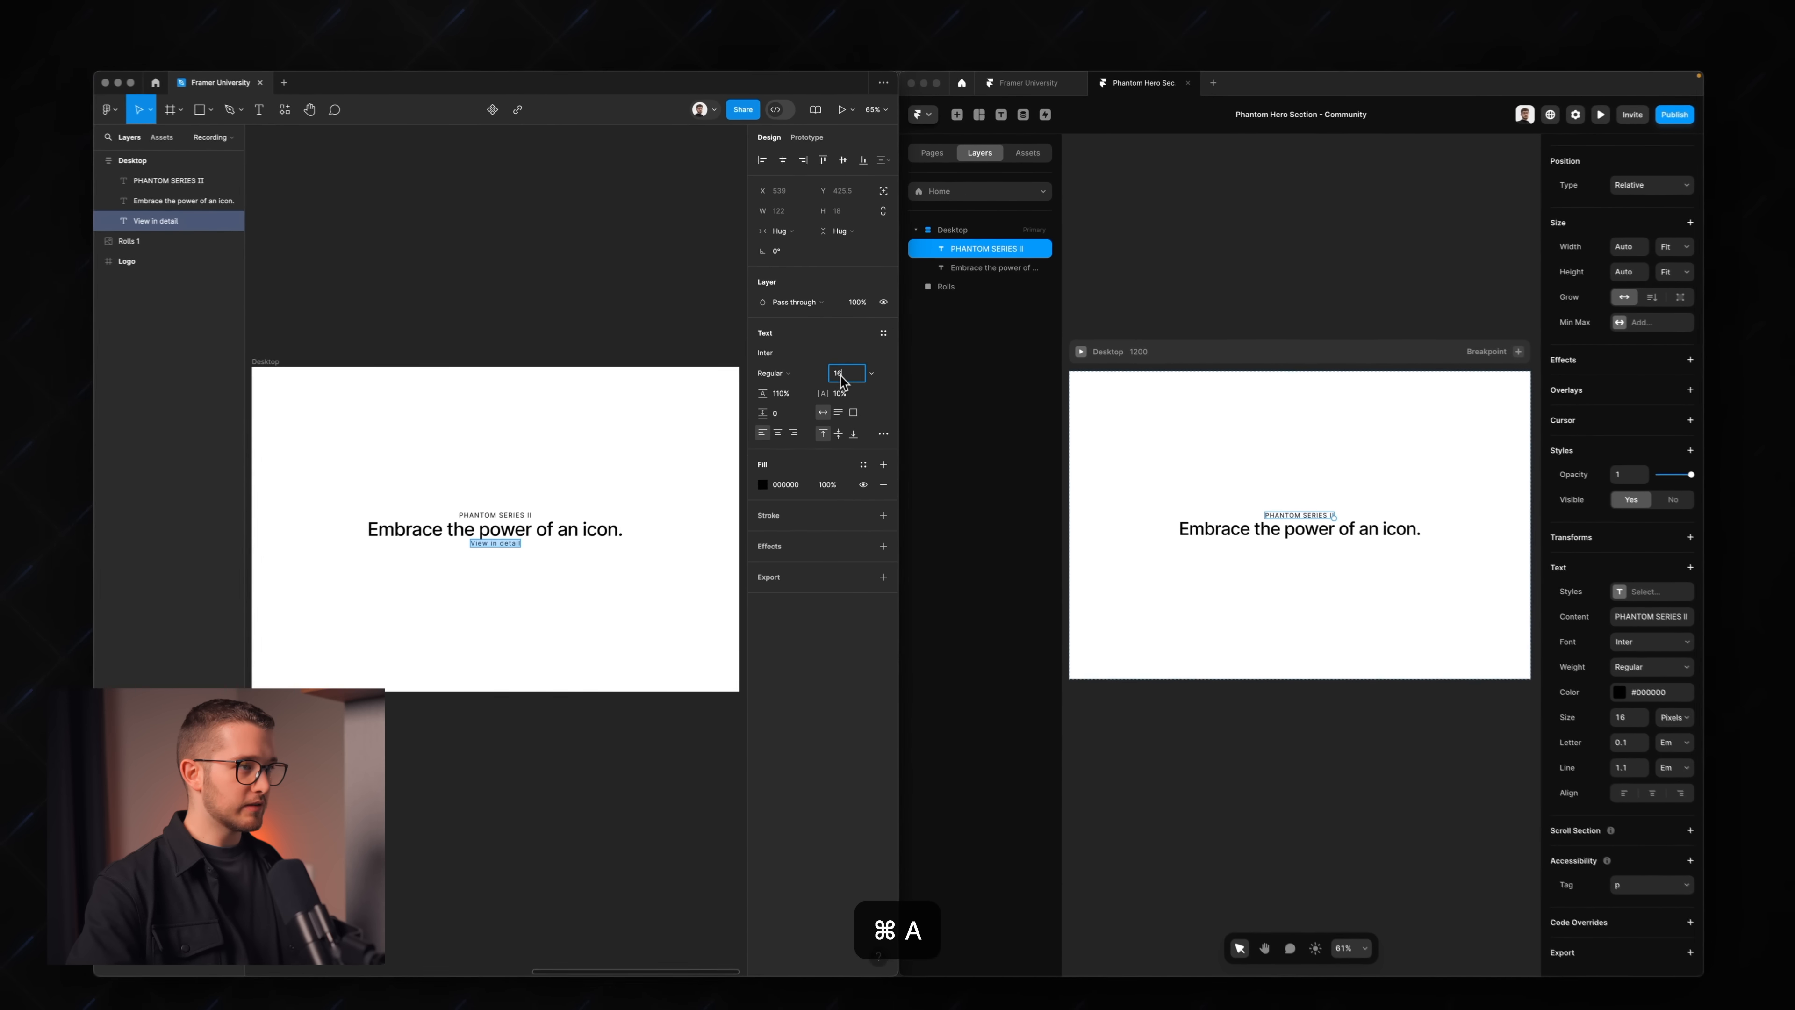
click(852, 383)
key(Down)
key(Down)
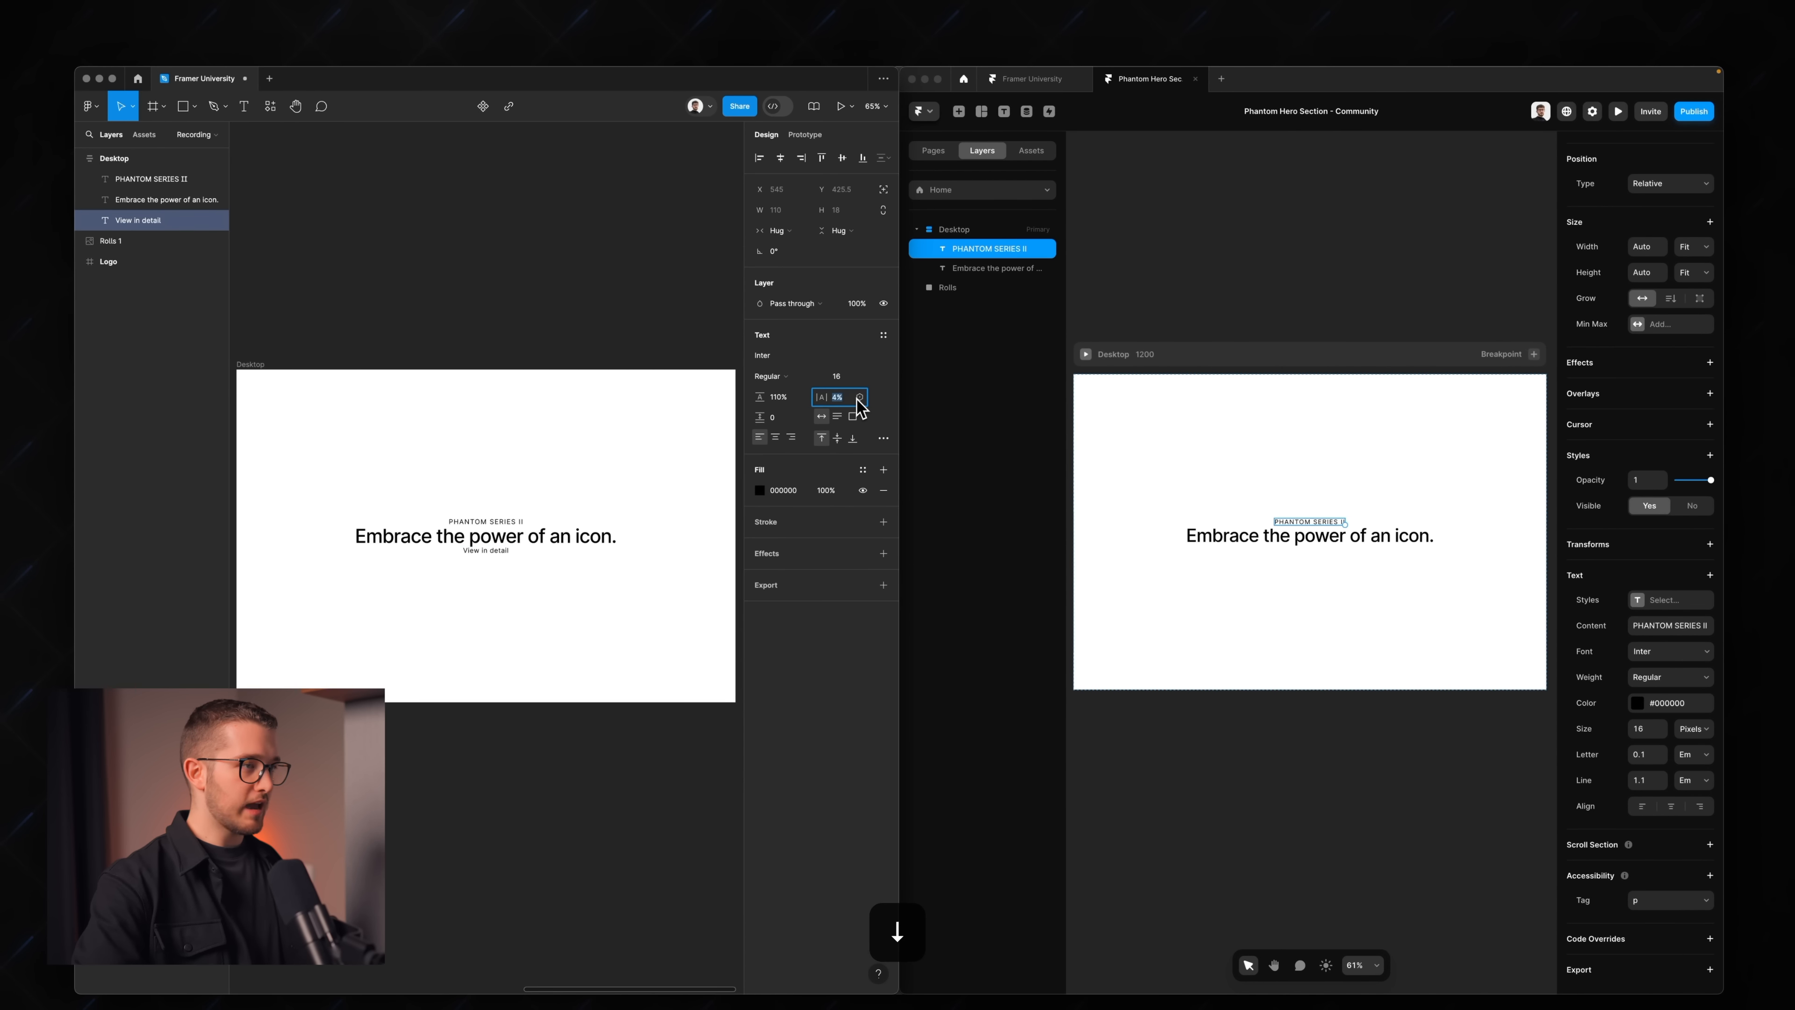
key(Down)
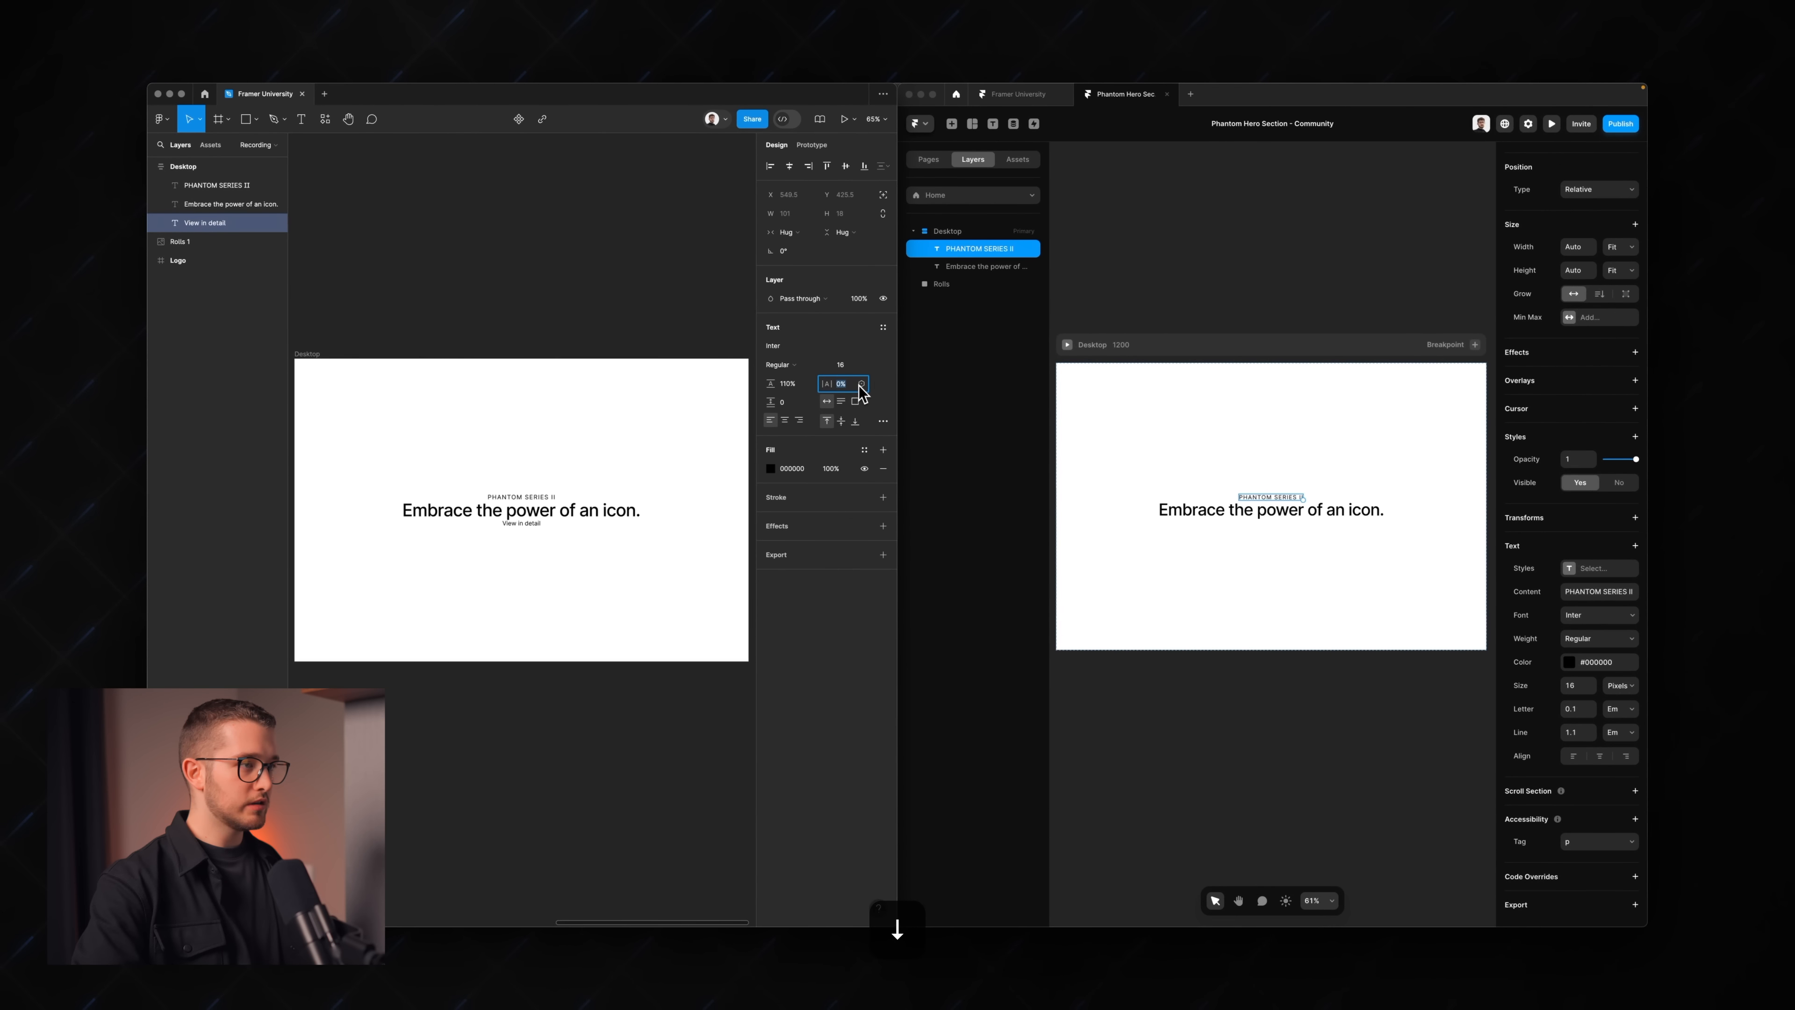
key(Down)
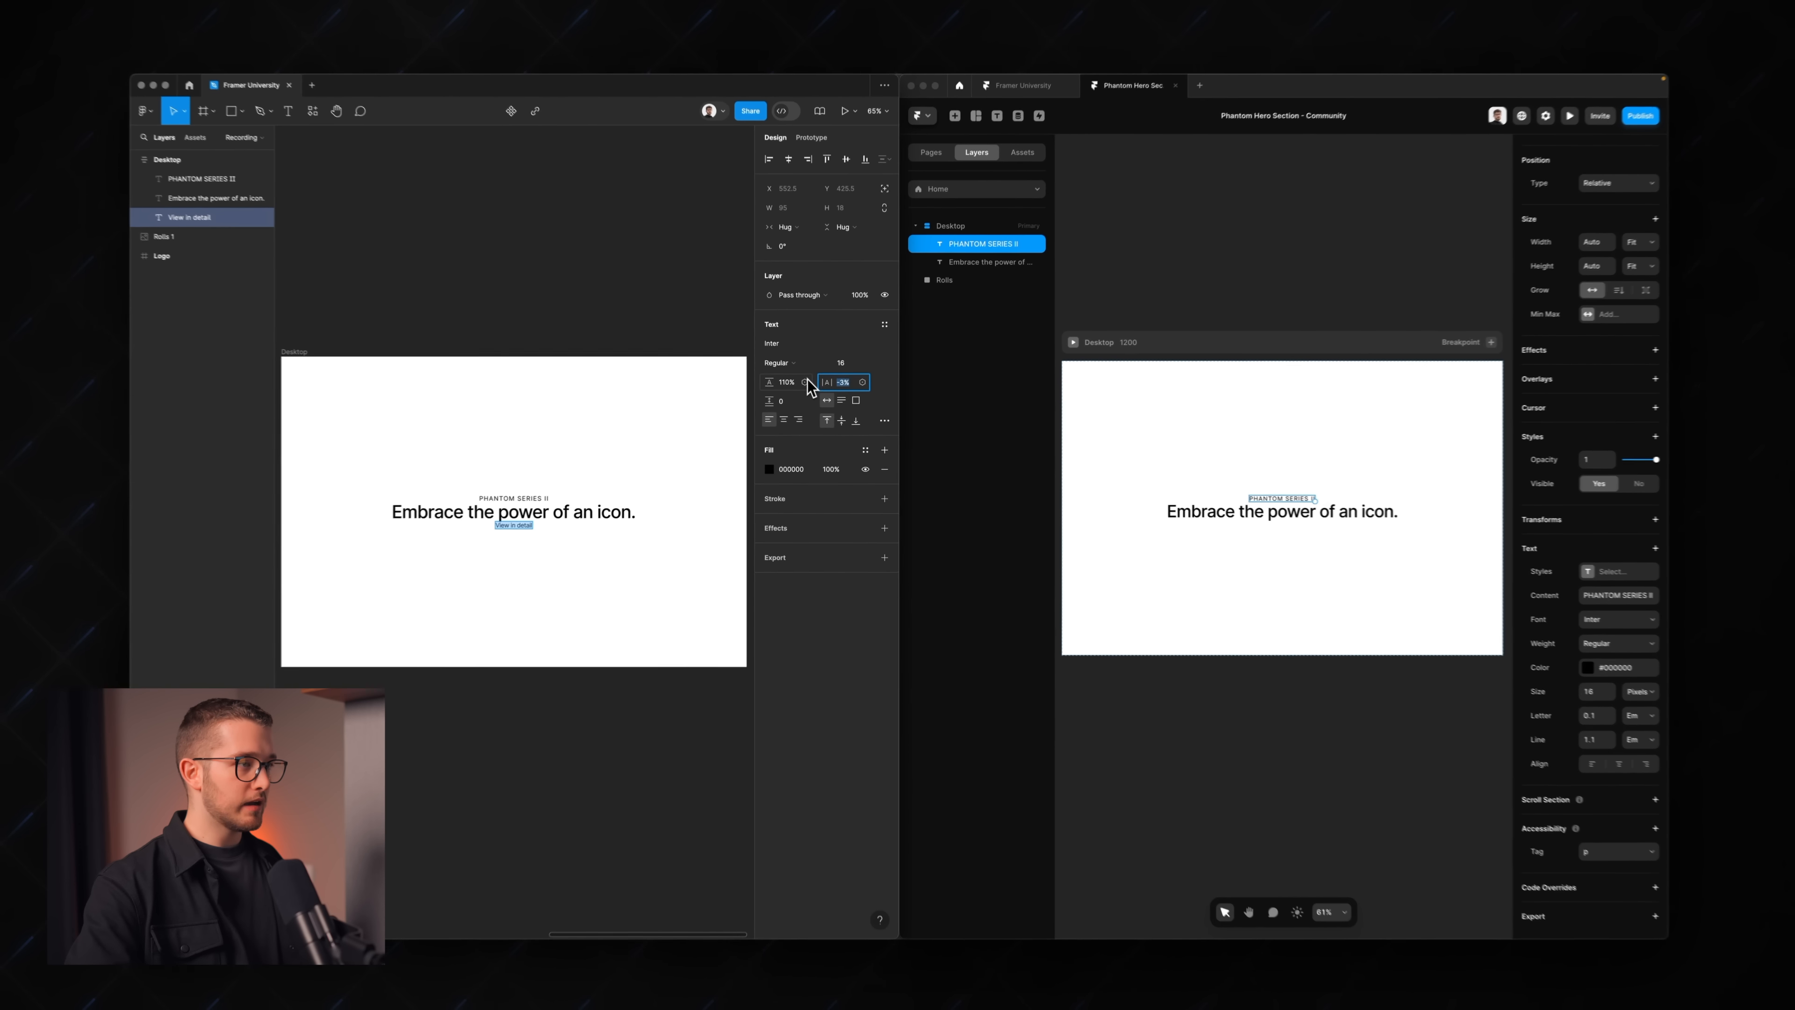
click(796, 364)
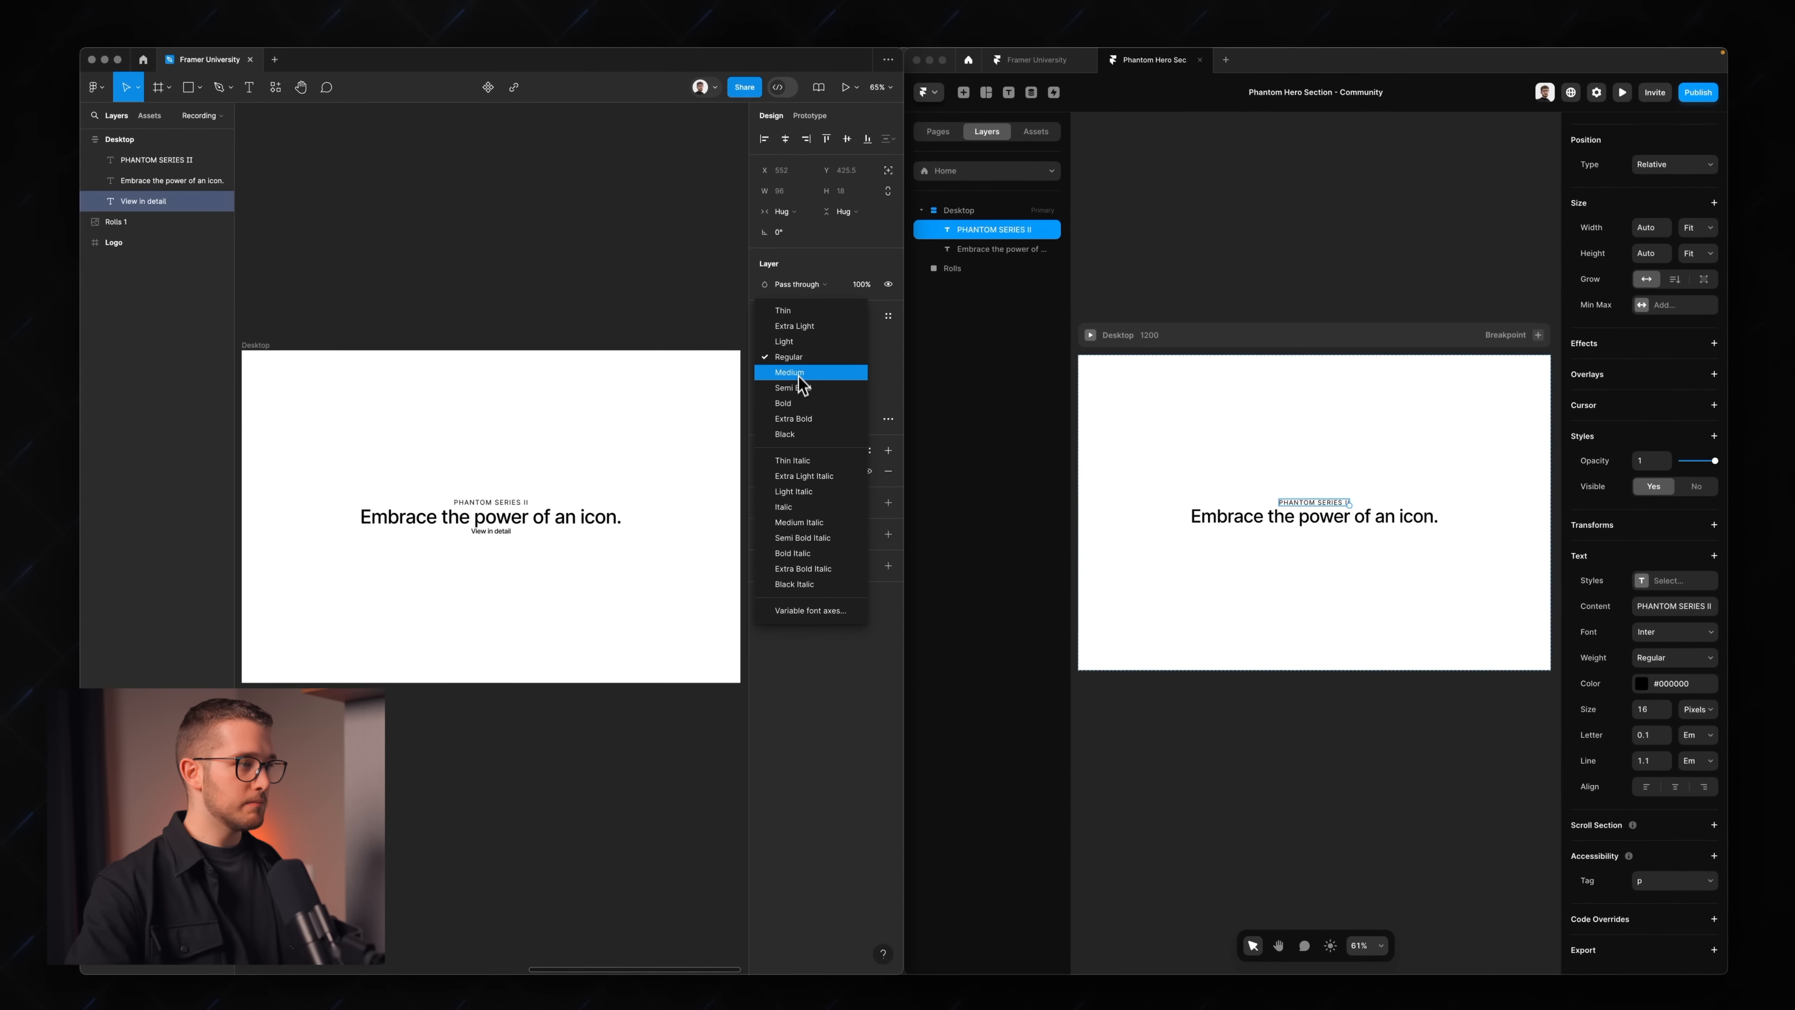
click(799, 377)
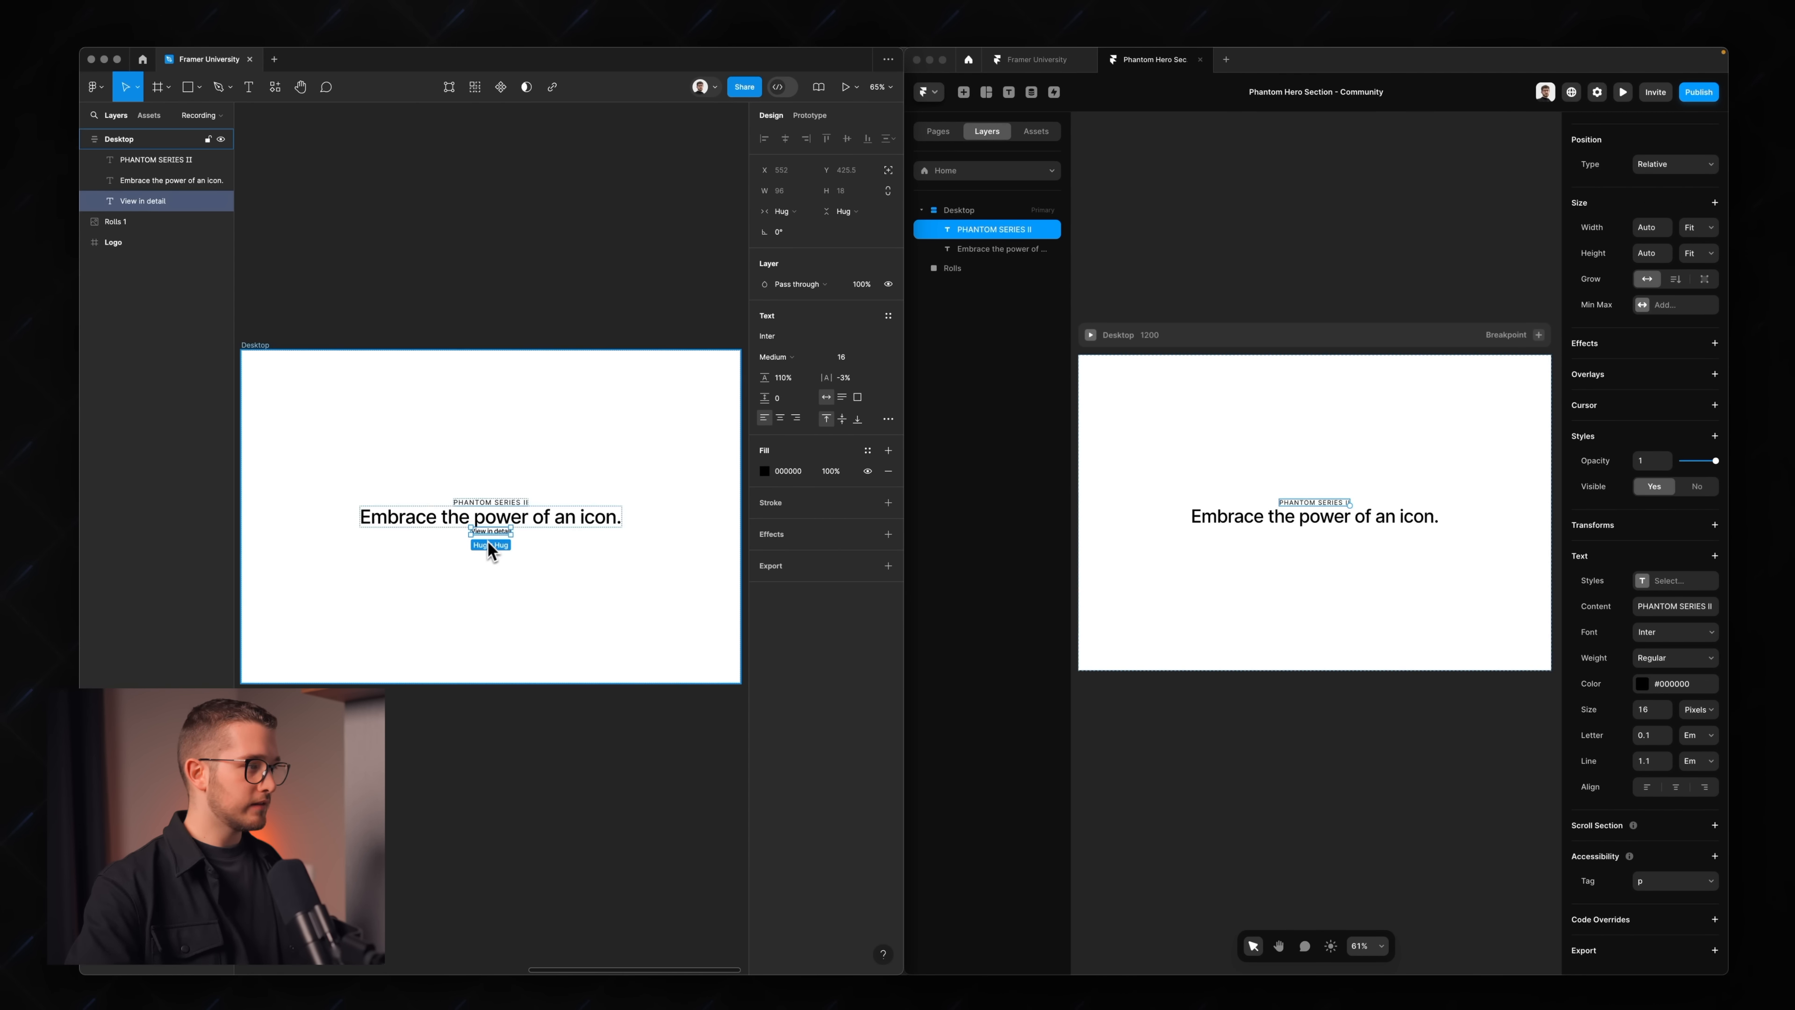
- Wrap the "View in detail" text in an auto layout frame and rename that frame "Button"
scroll(486, 550, up, 10)
scroll(488, 552, down, 6)
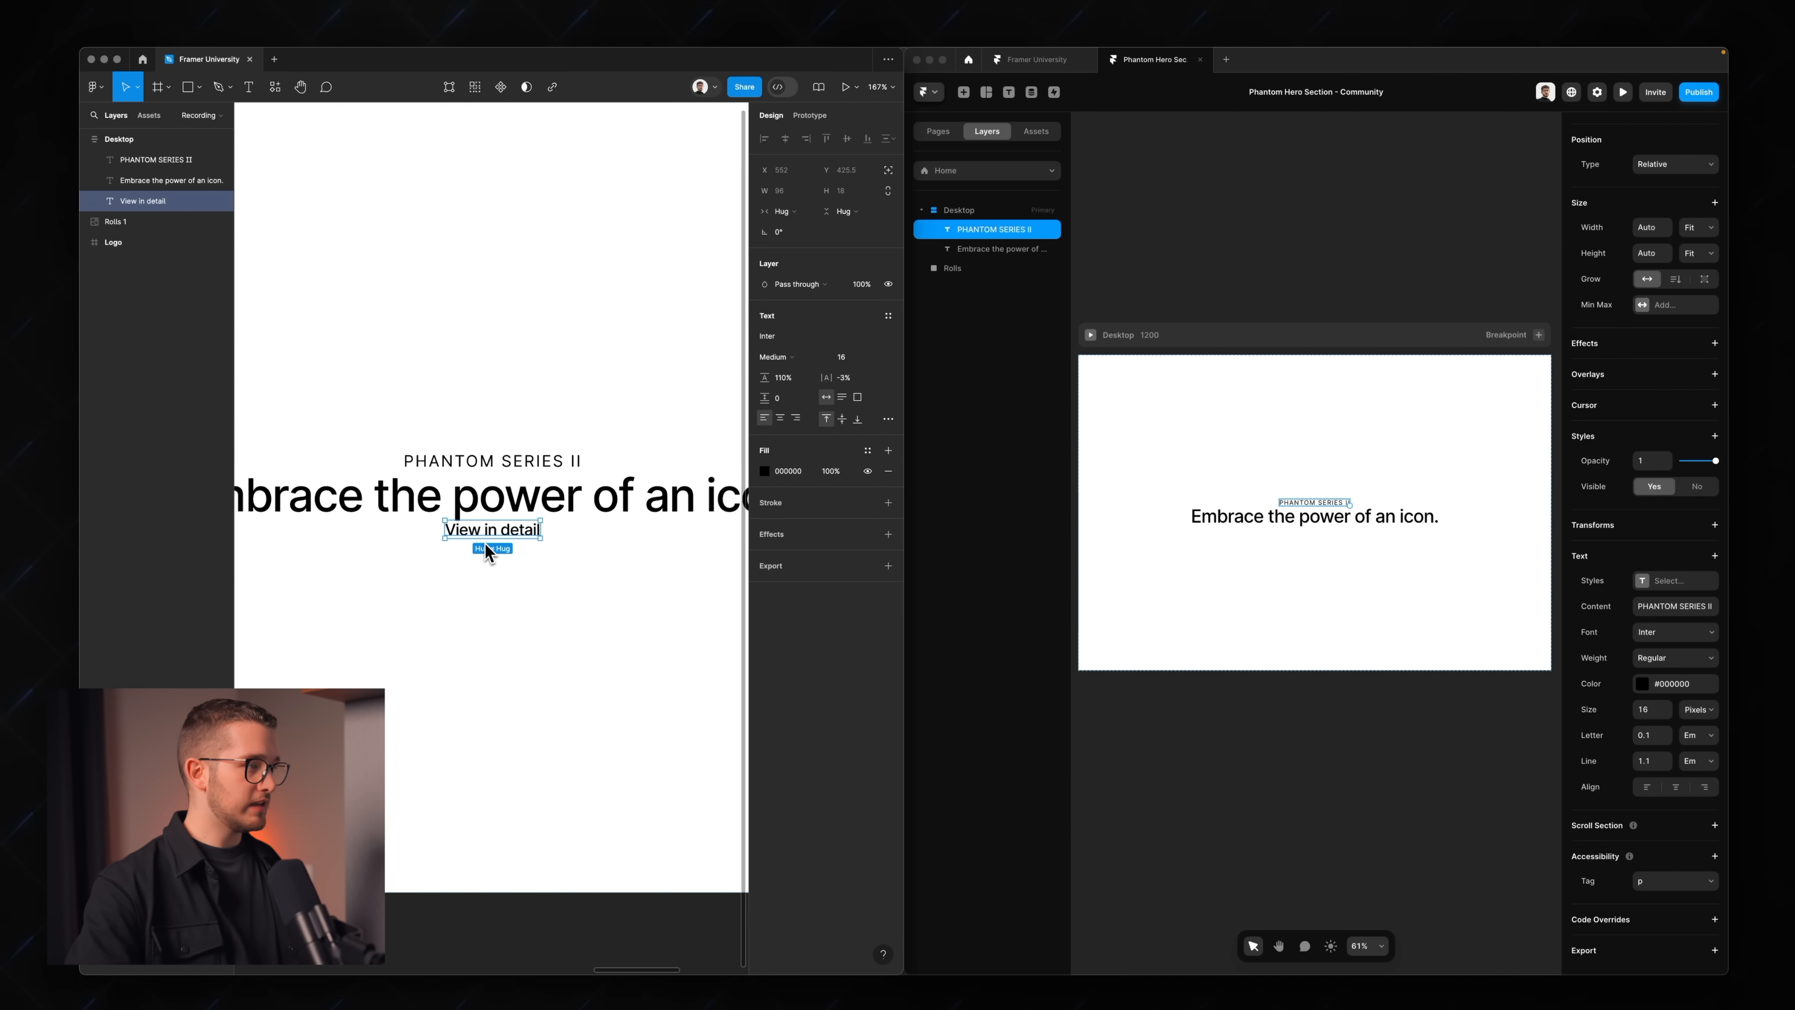
scroll(503, 539, up, 3)
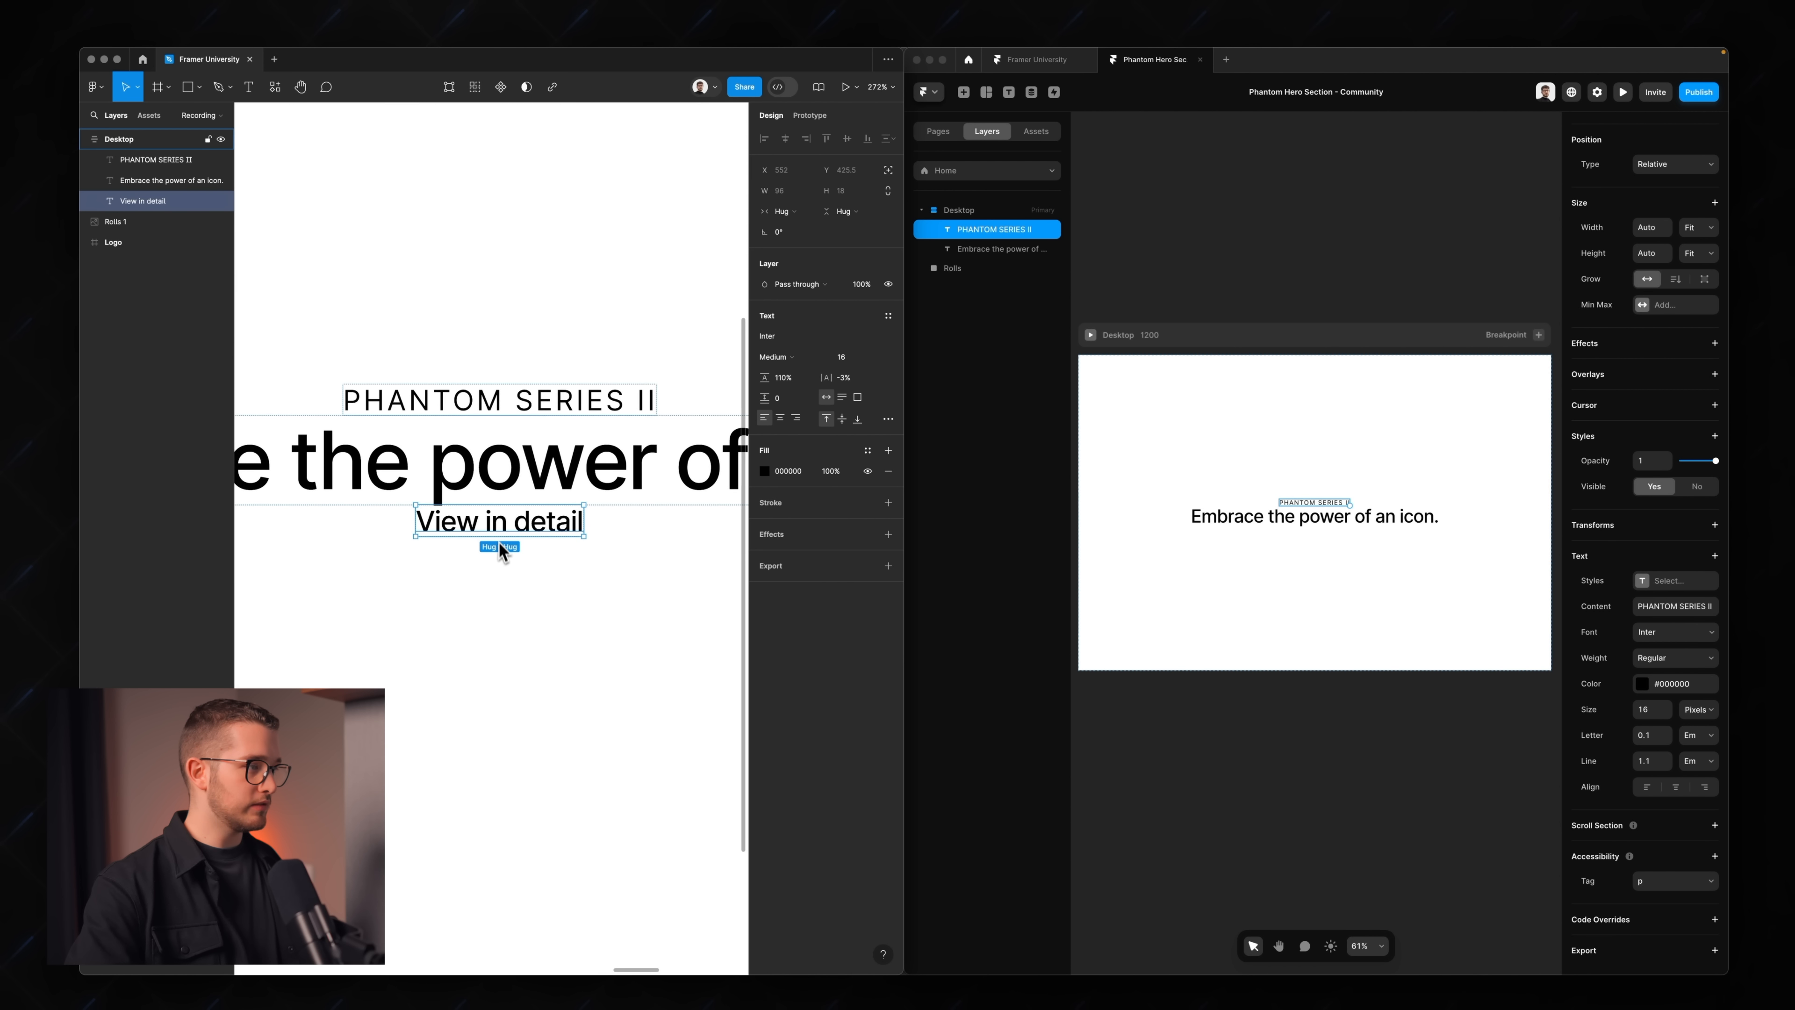
click(510, 560)
scroll(515, 535, up, 1)
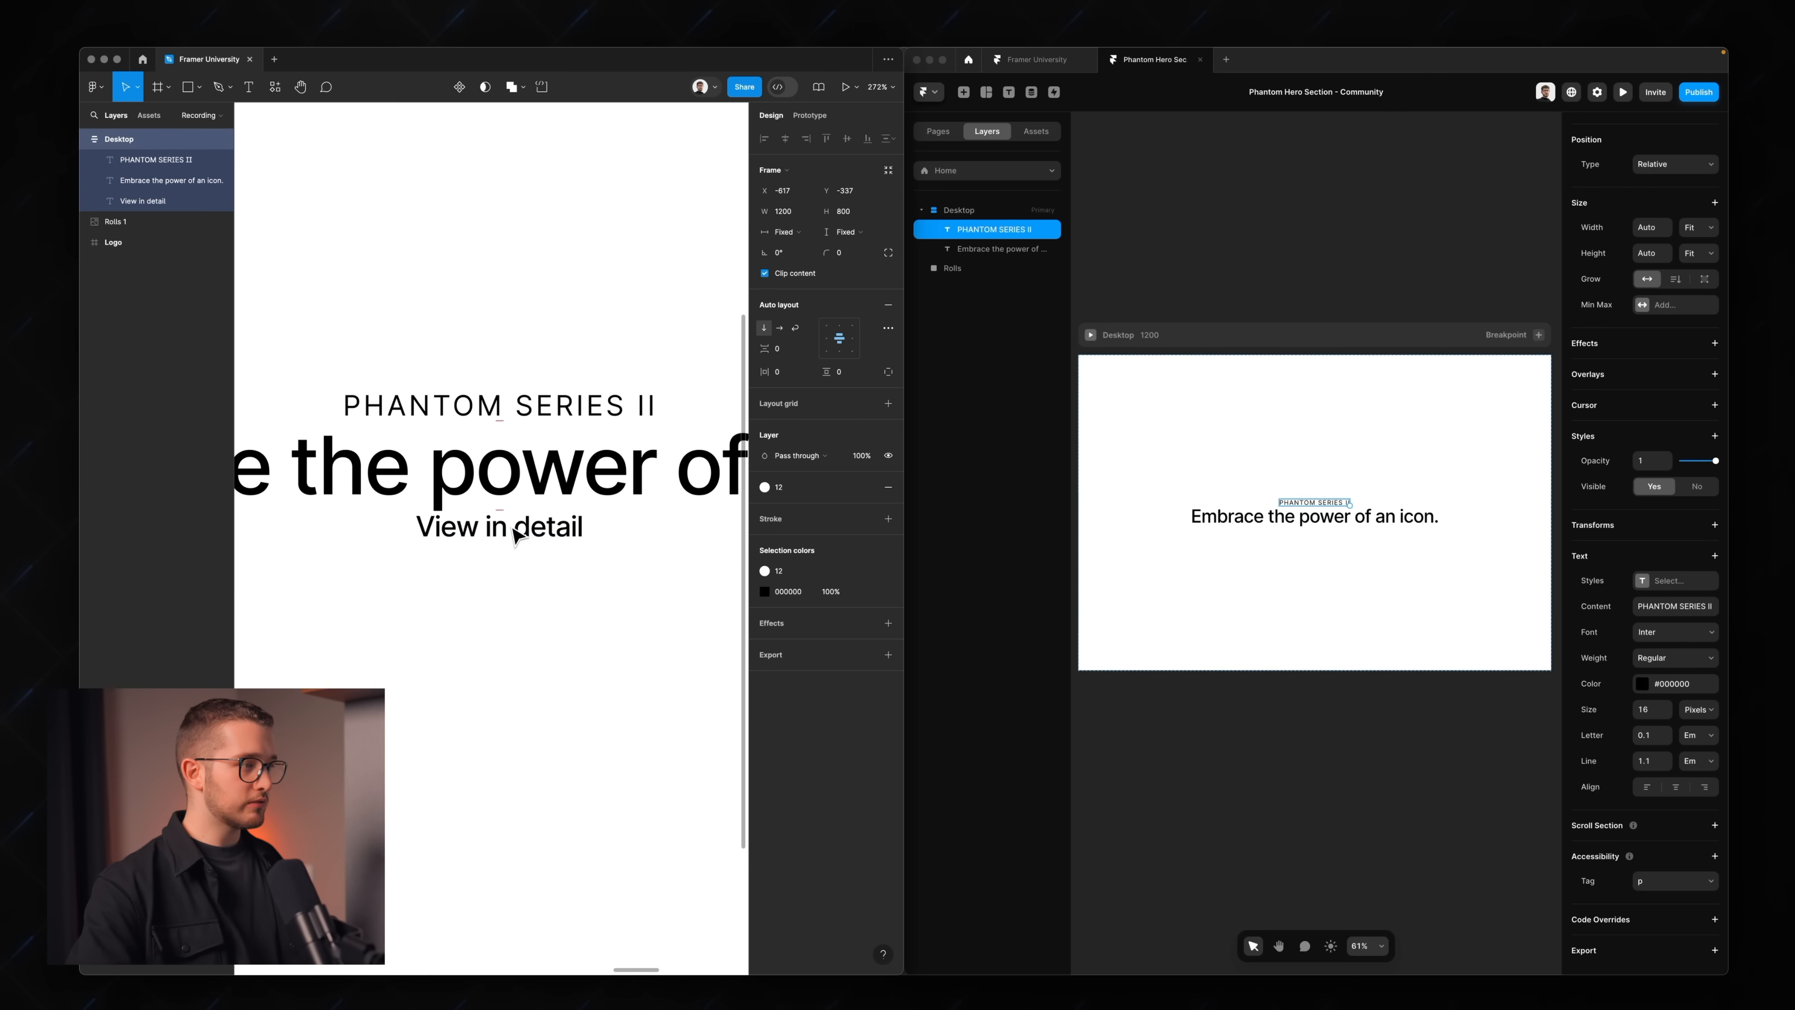
click(514, 535)
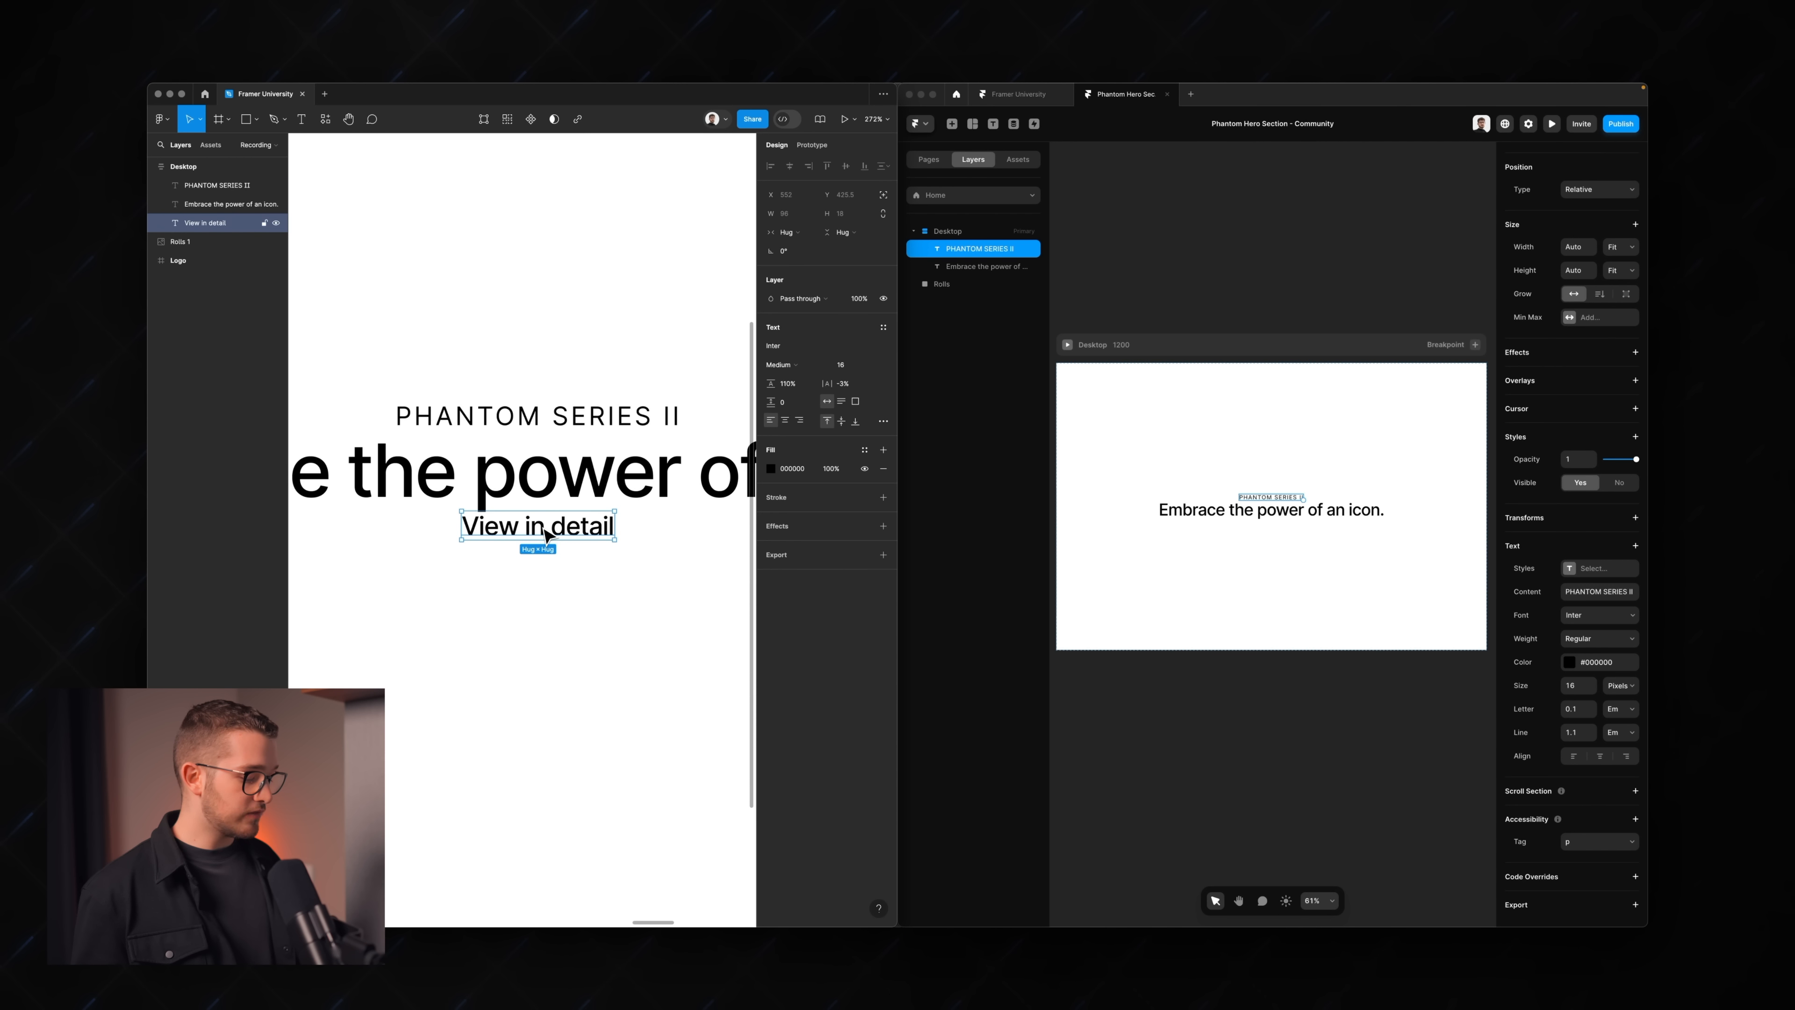
key(shift+a)
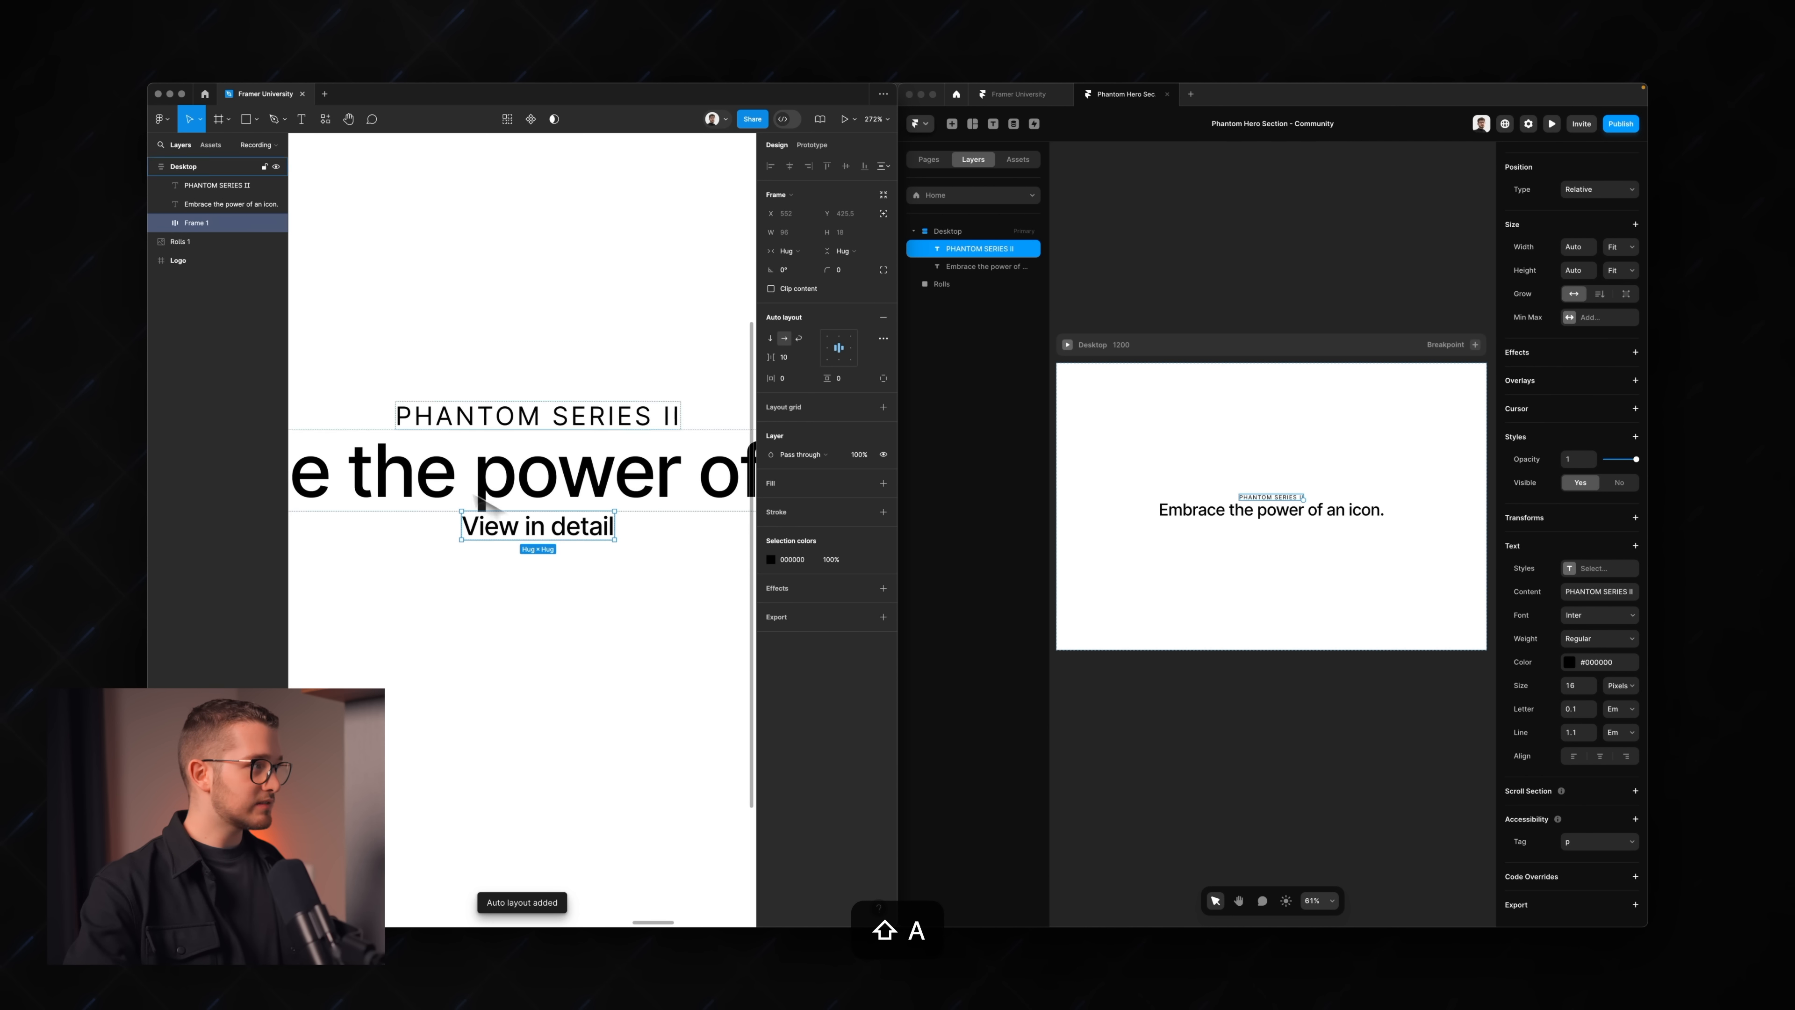
double_click(203, 222)
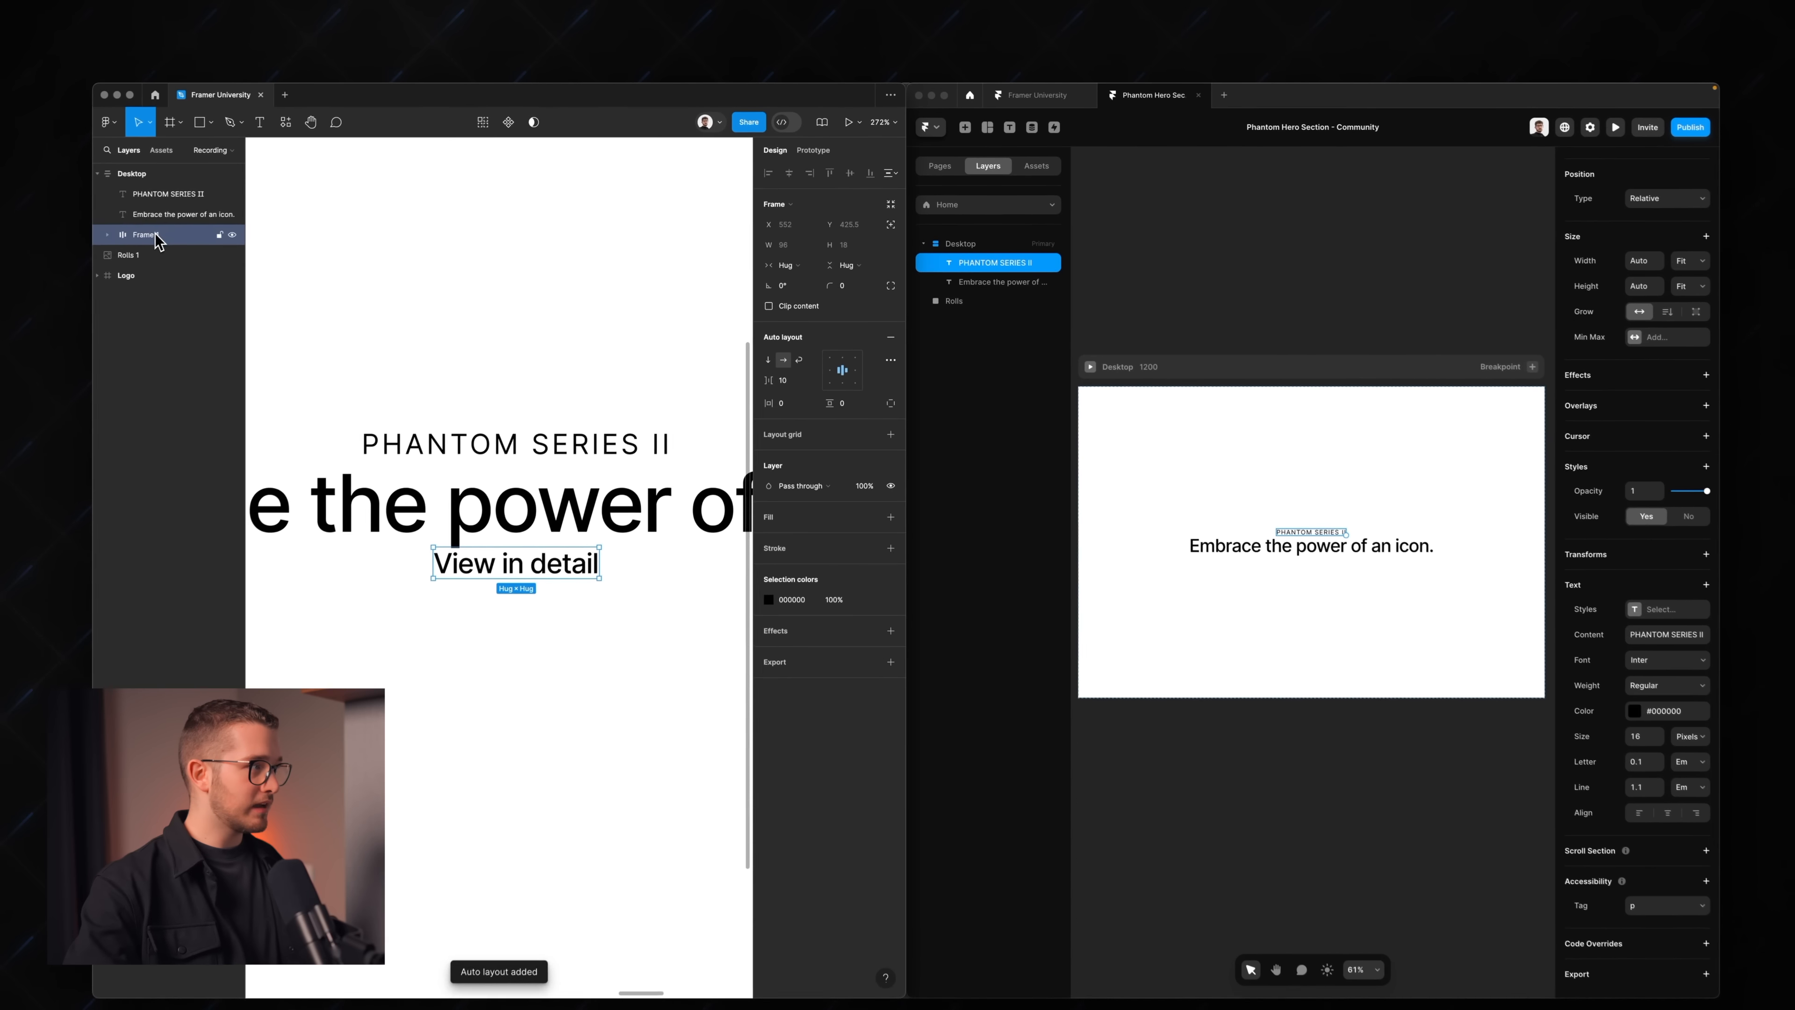
text(Button)
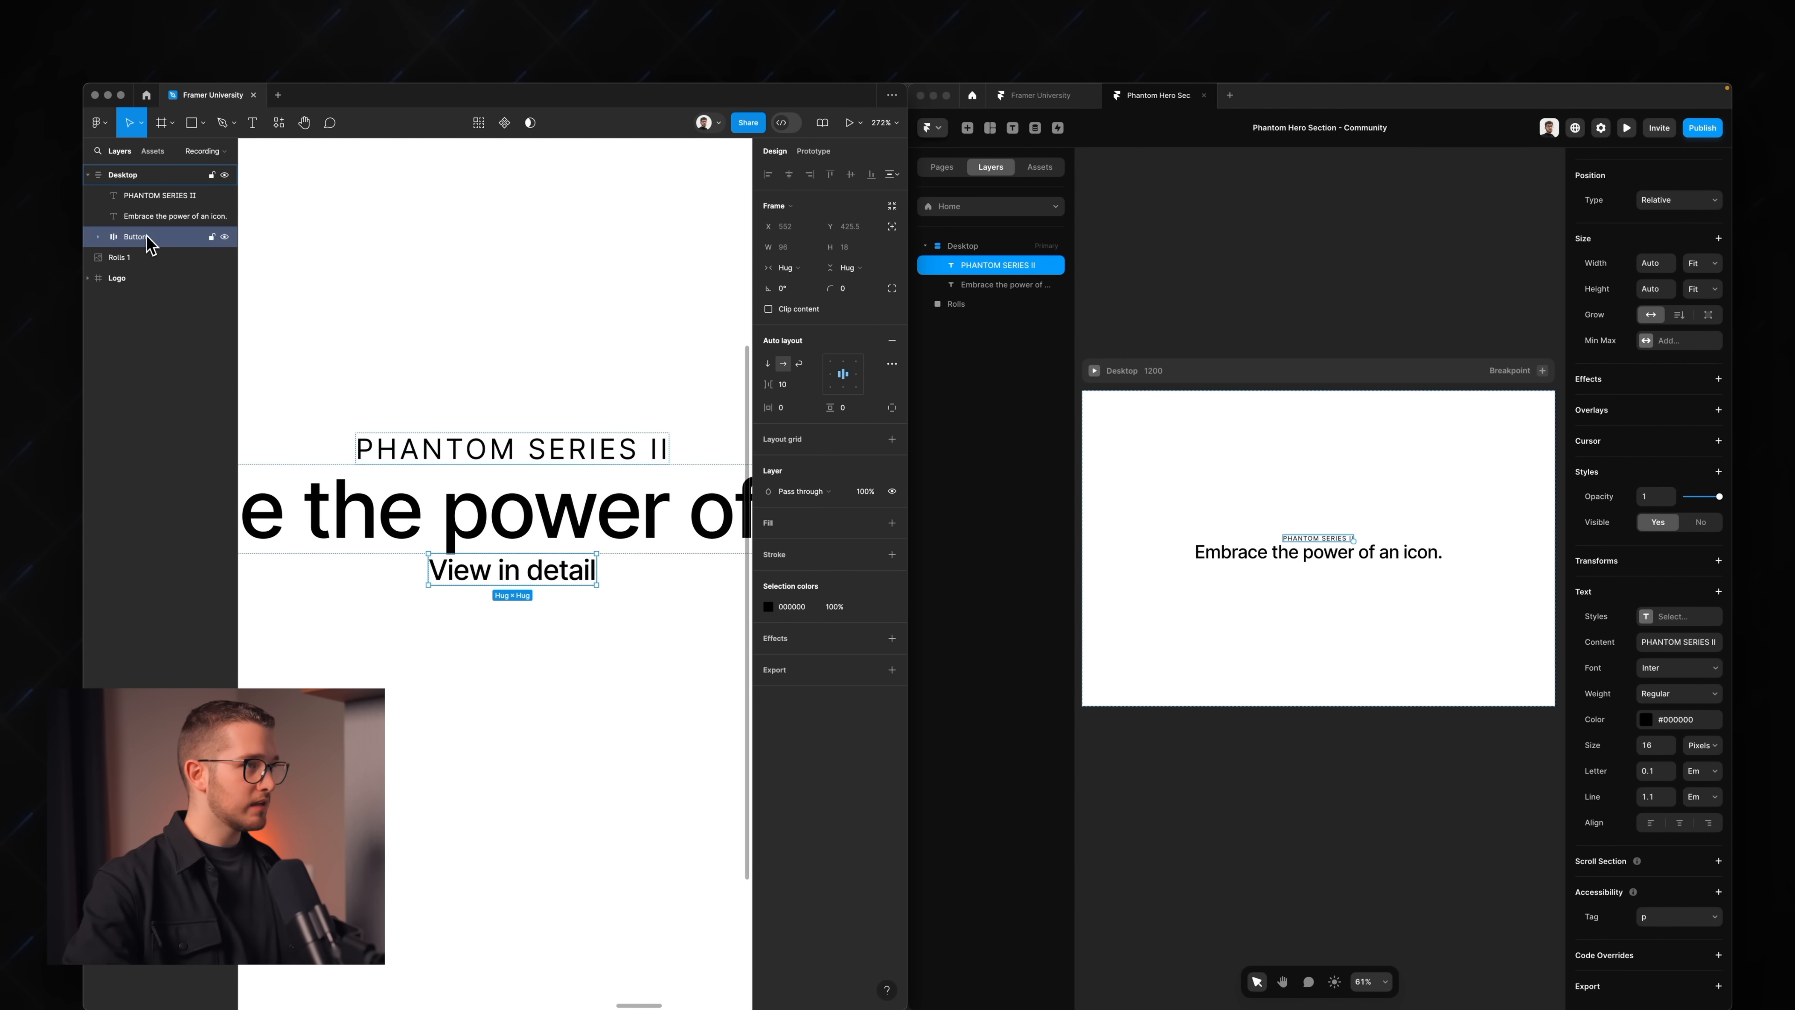
key(Return)
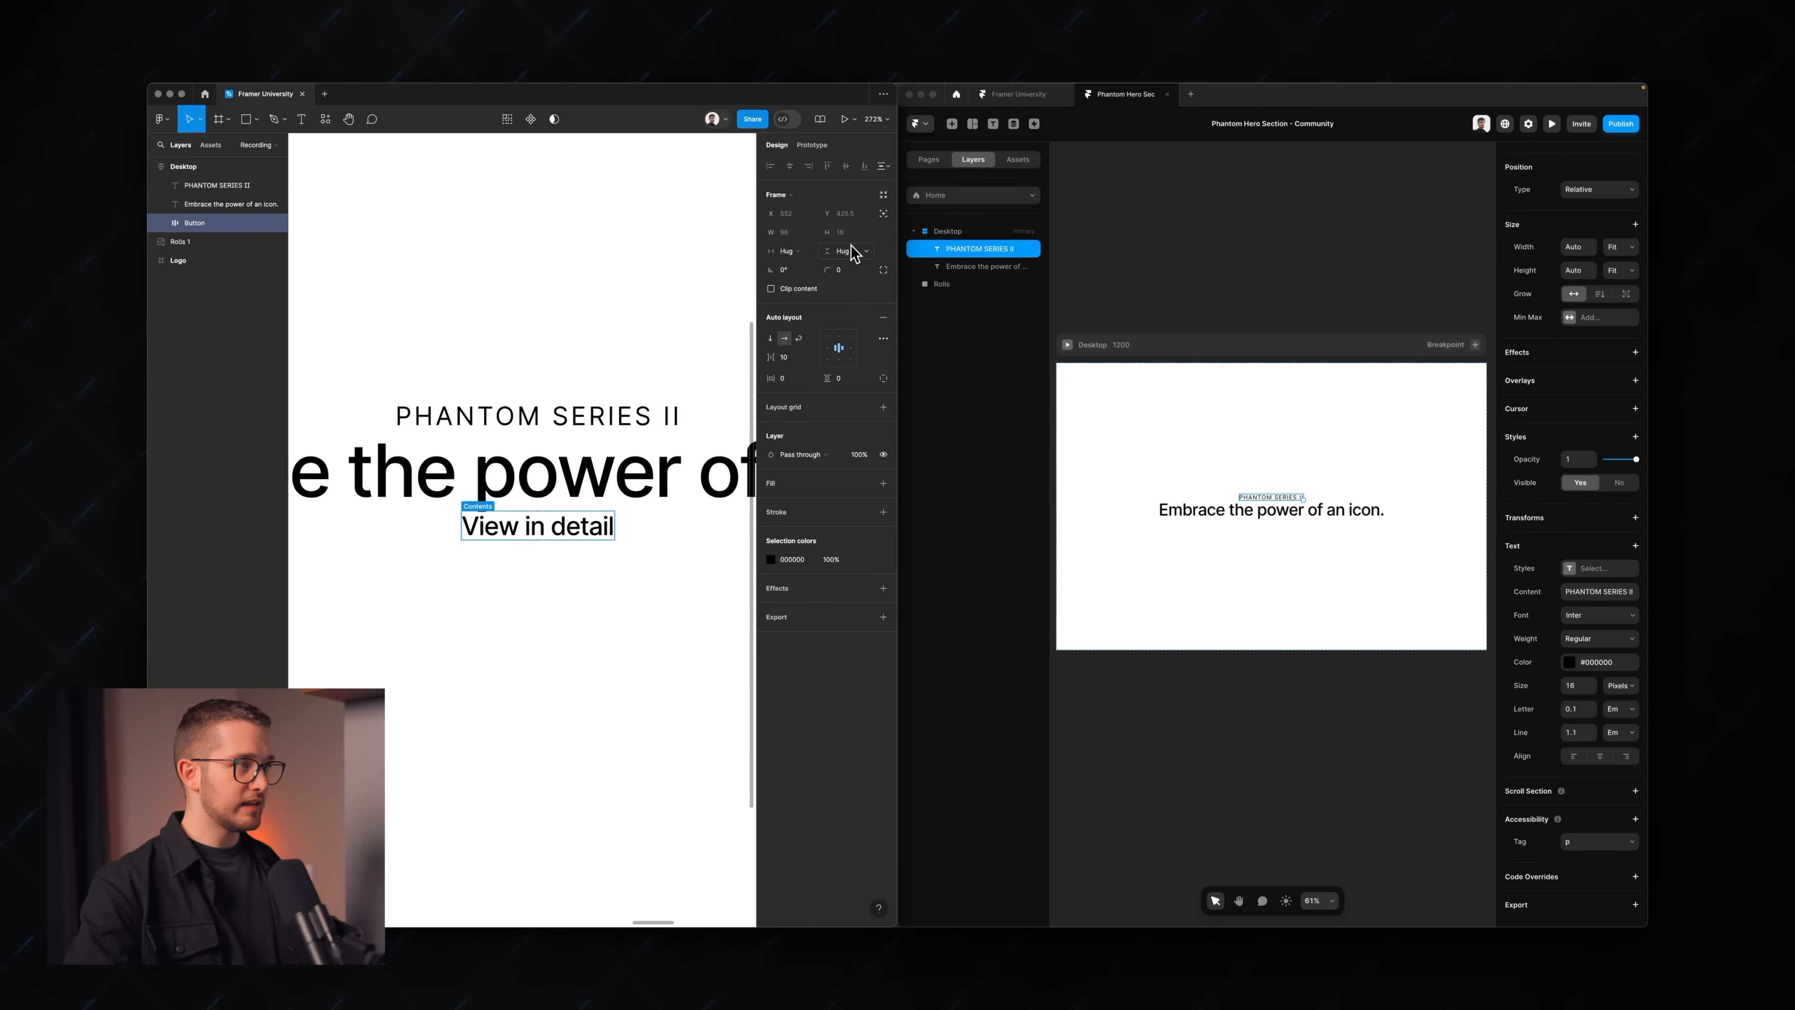
- Give the Button frame a fixed height of 44 and a horizontal padding of 20
click(853, 251)
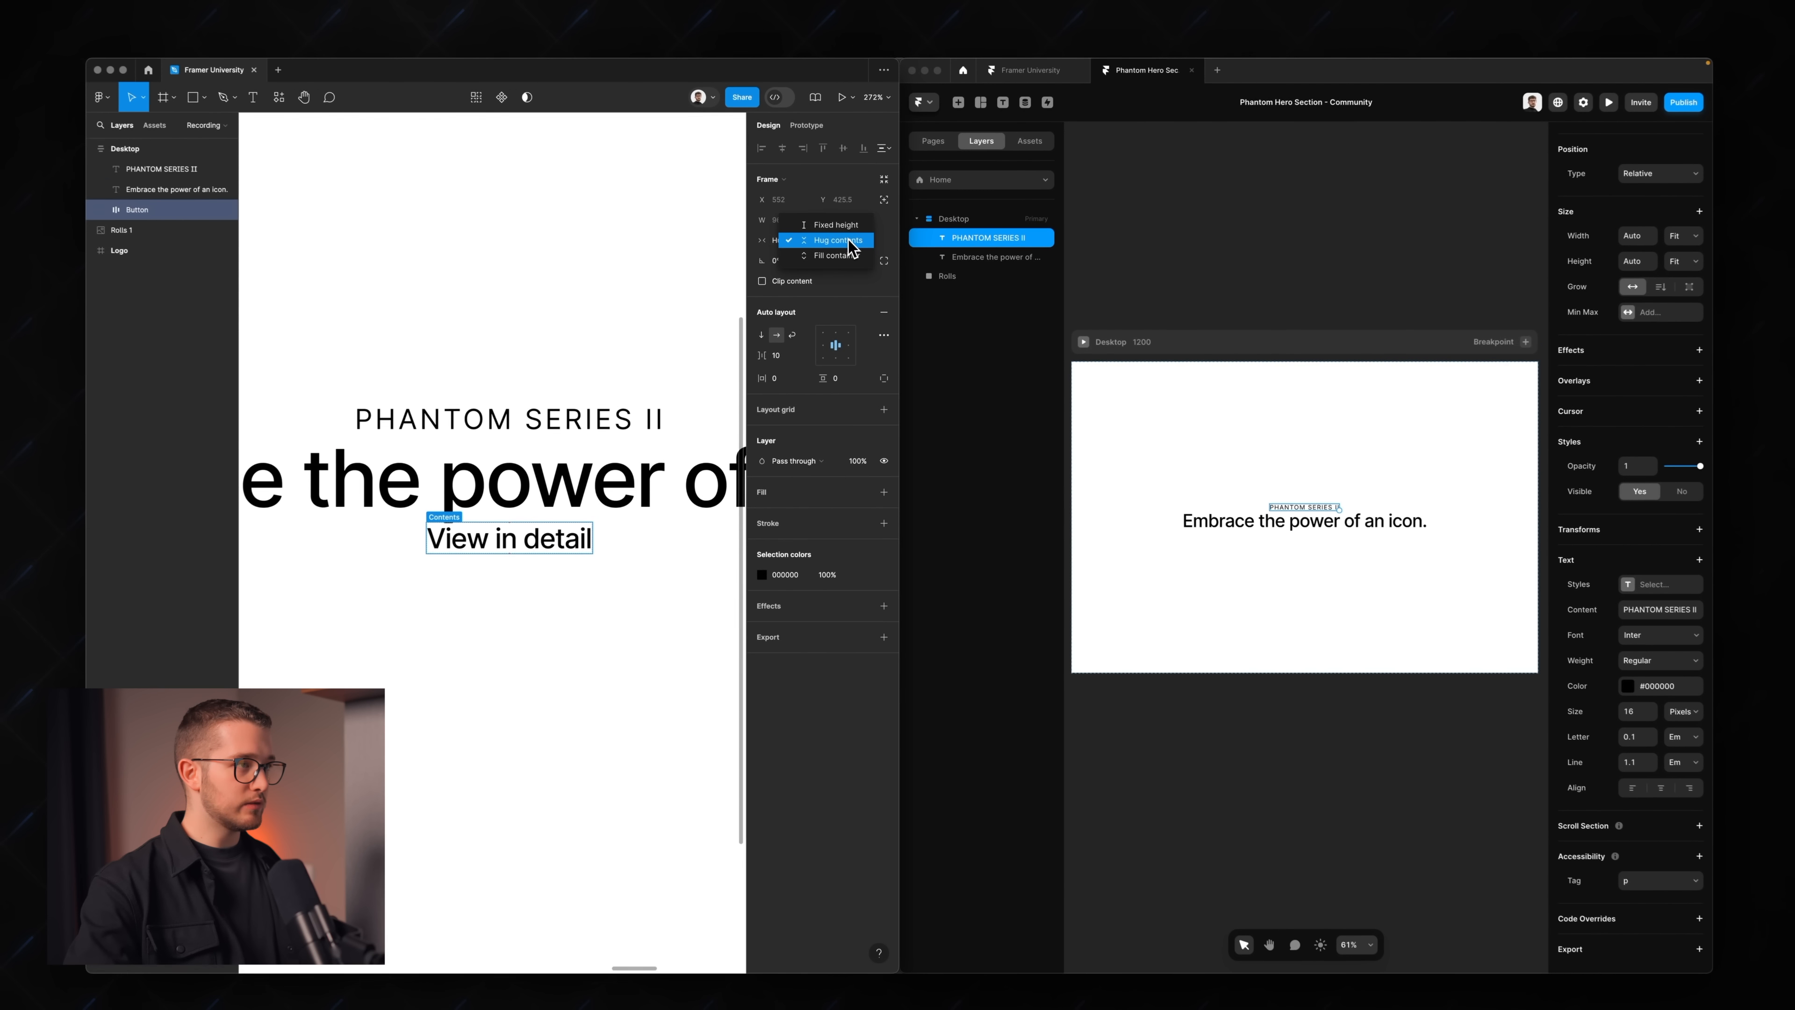
click(848, 235)
click(847, 234)
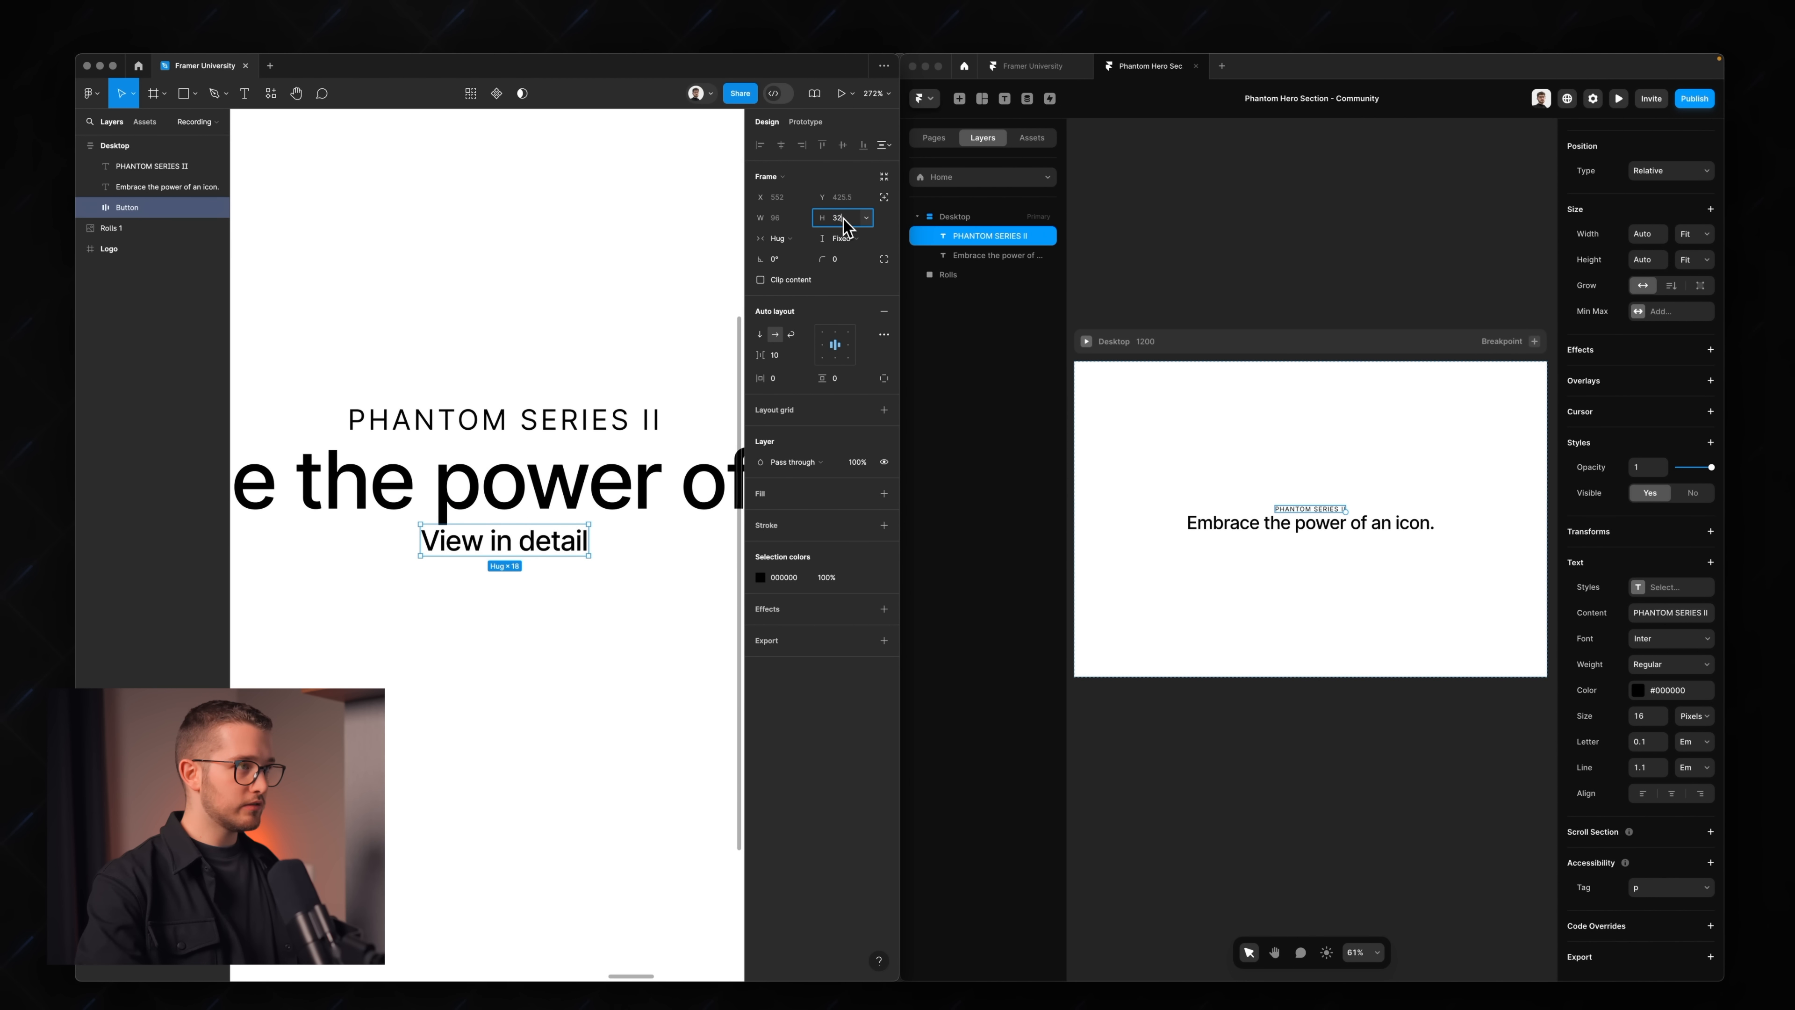
text(32)
key(BackSpace)
key(BackSpace)
text(44)
key(Return)
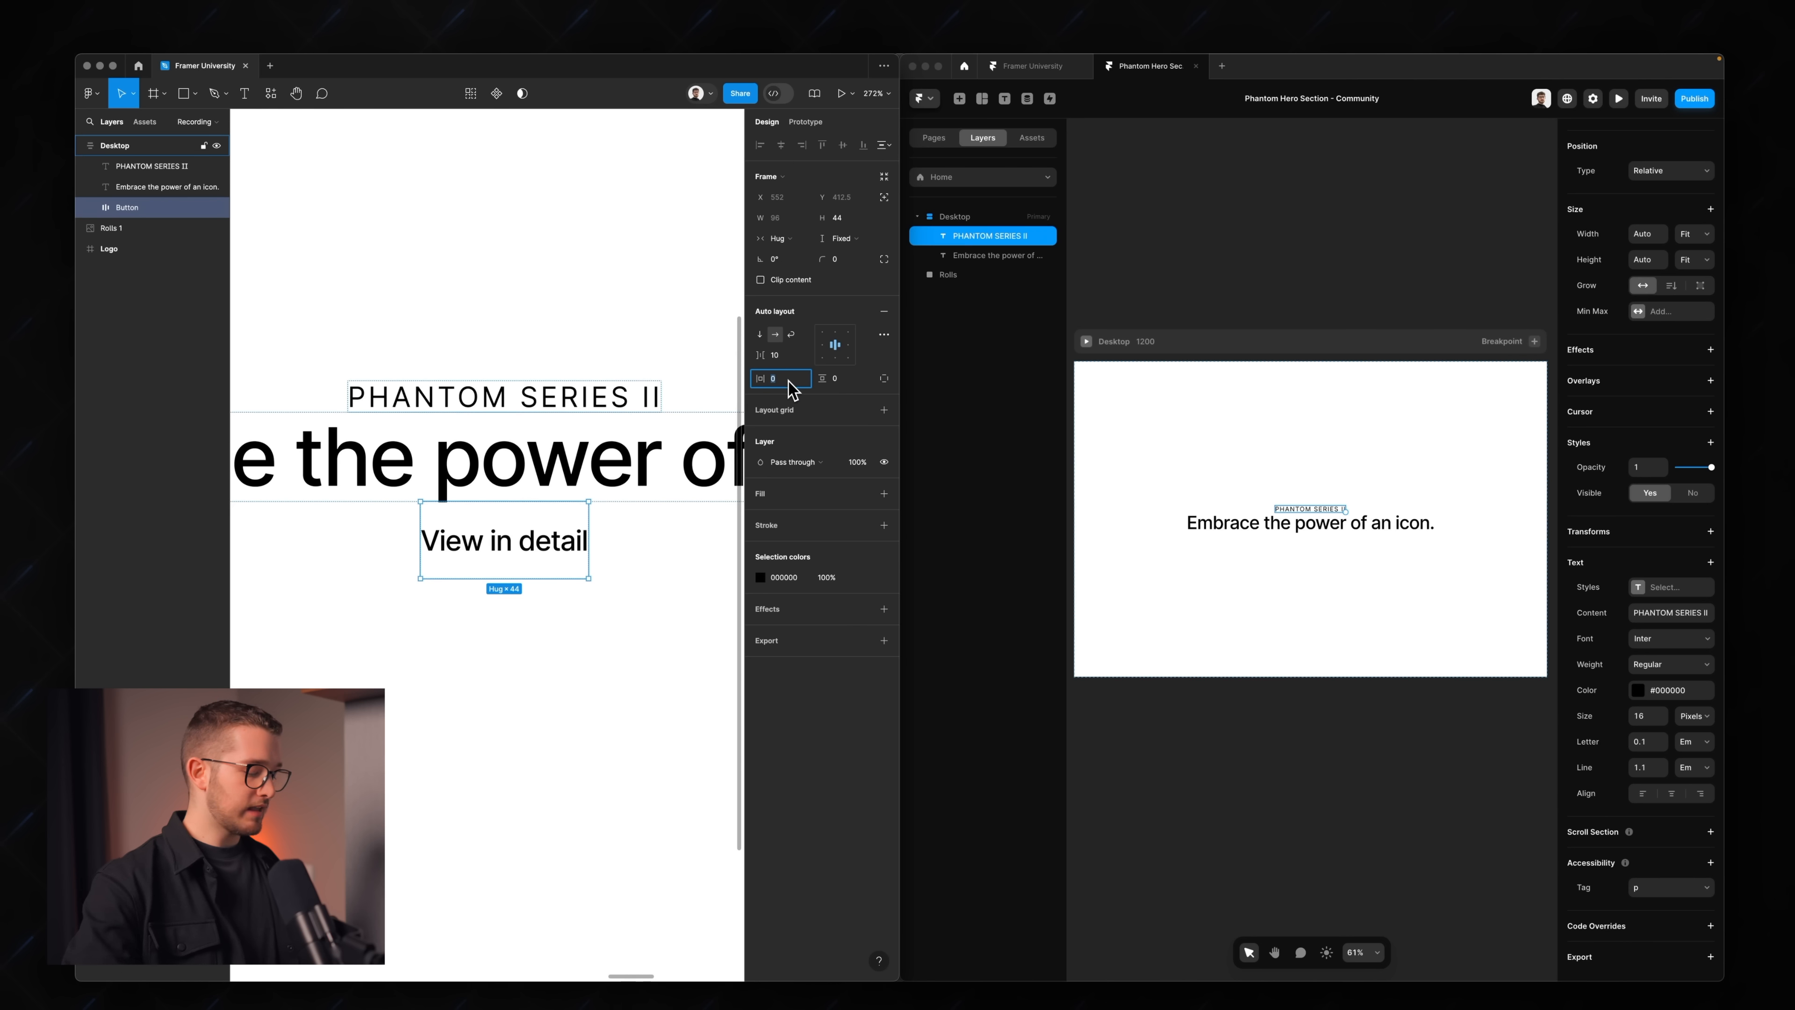
key(Return)
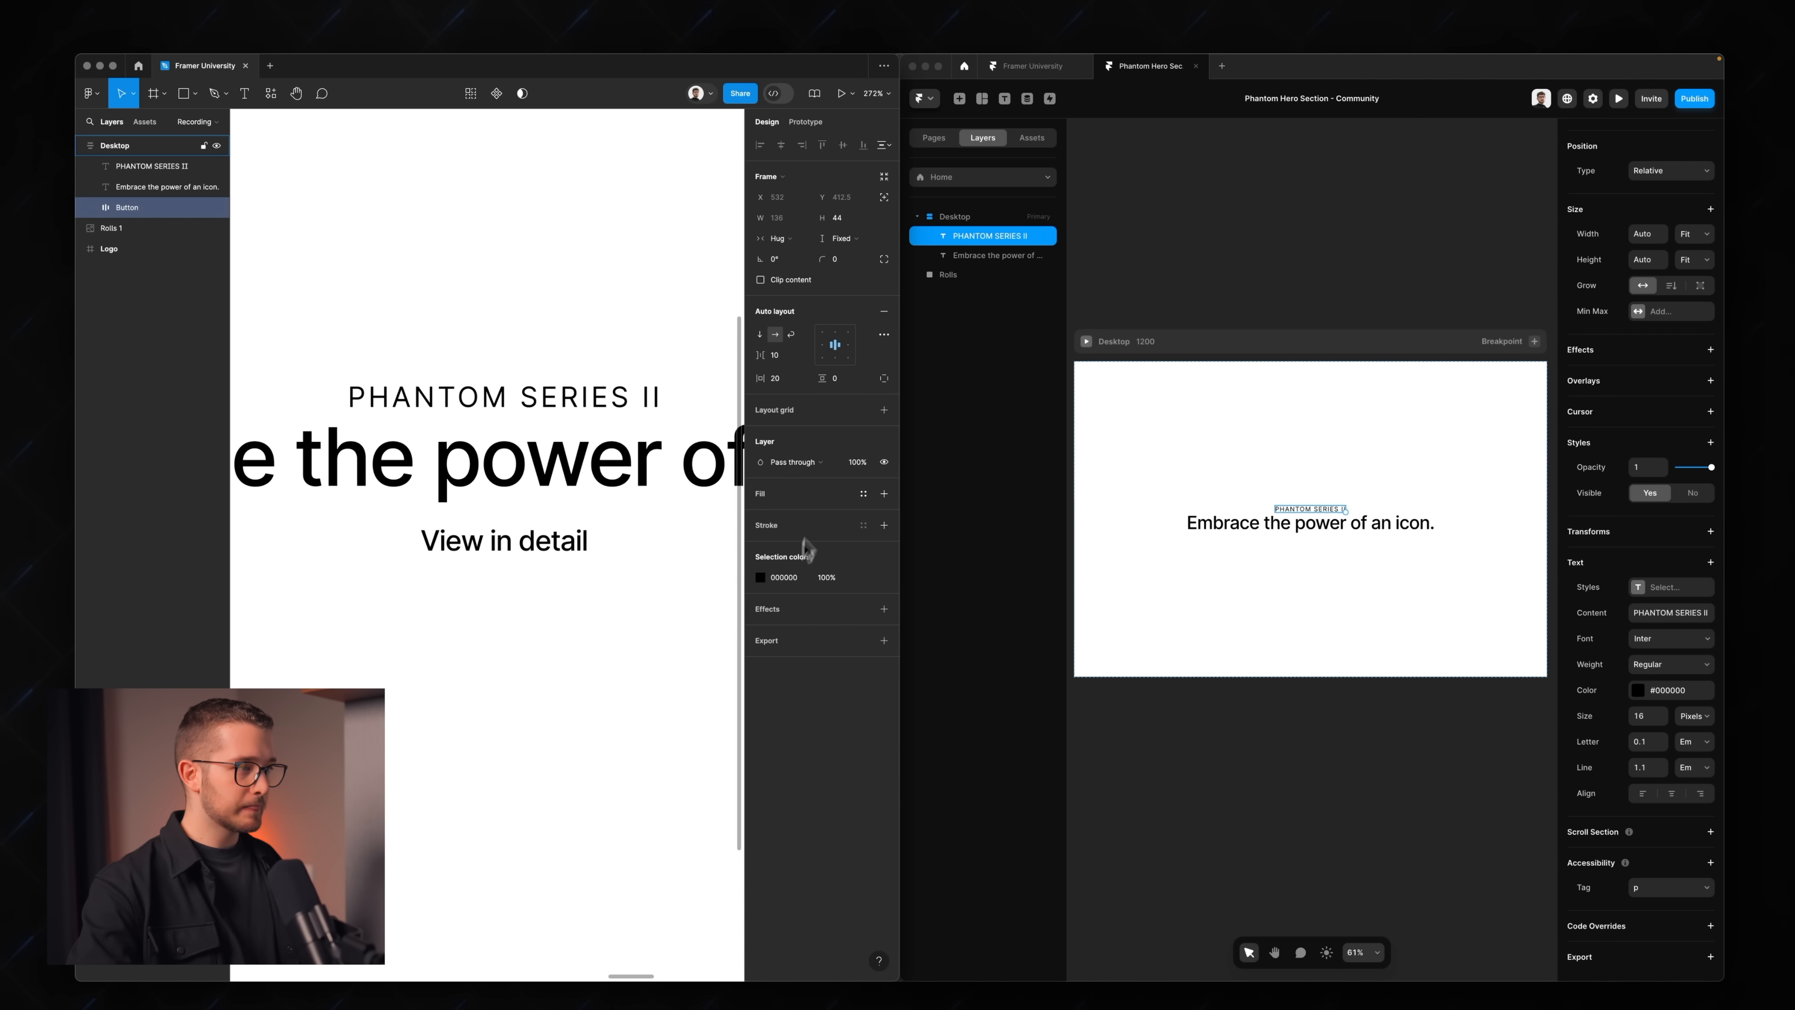
- Add a grey 999999 fill to the Button frame and set its corner radius to 100
click(884, 494)
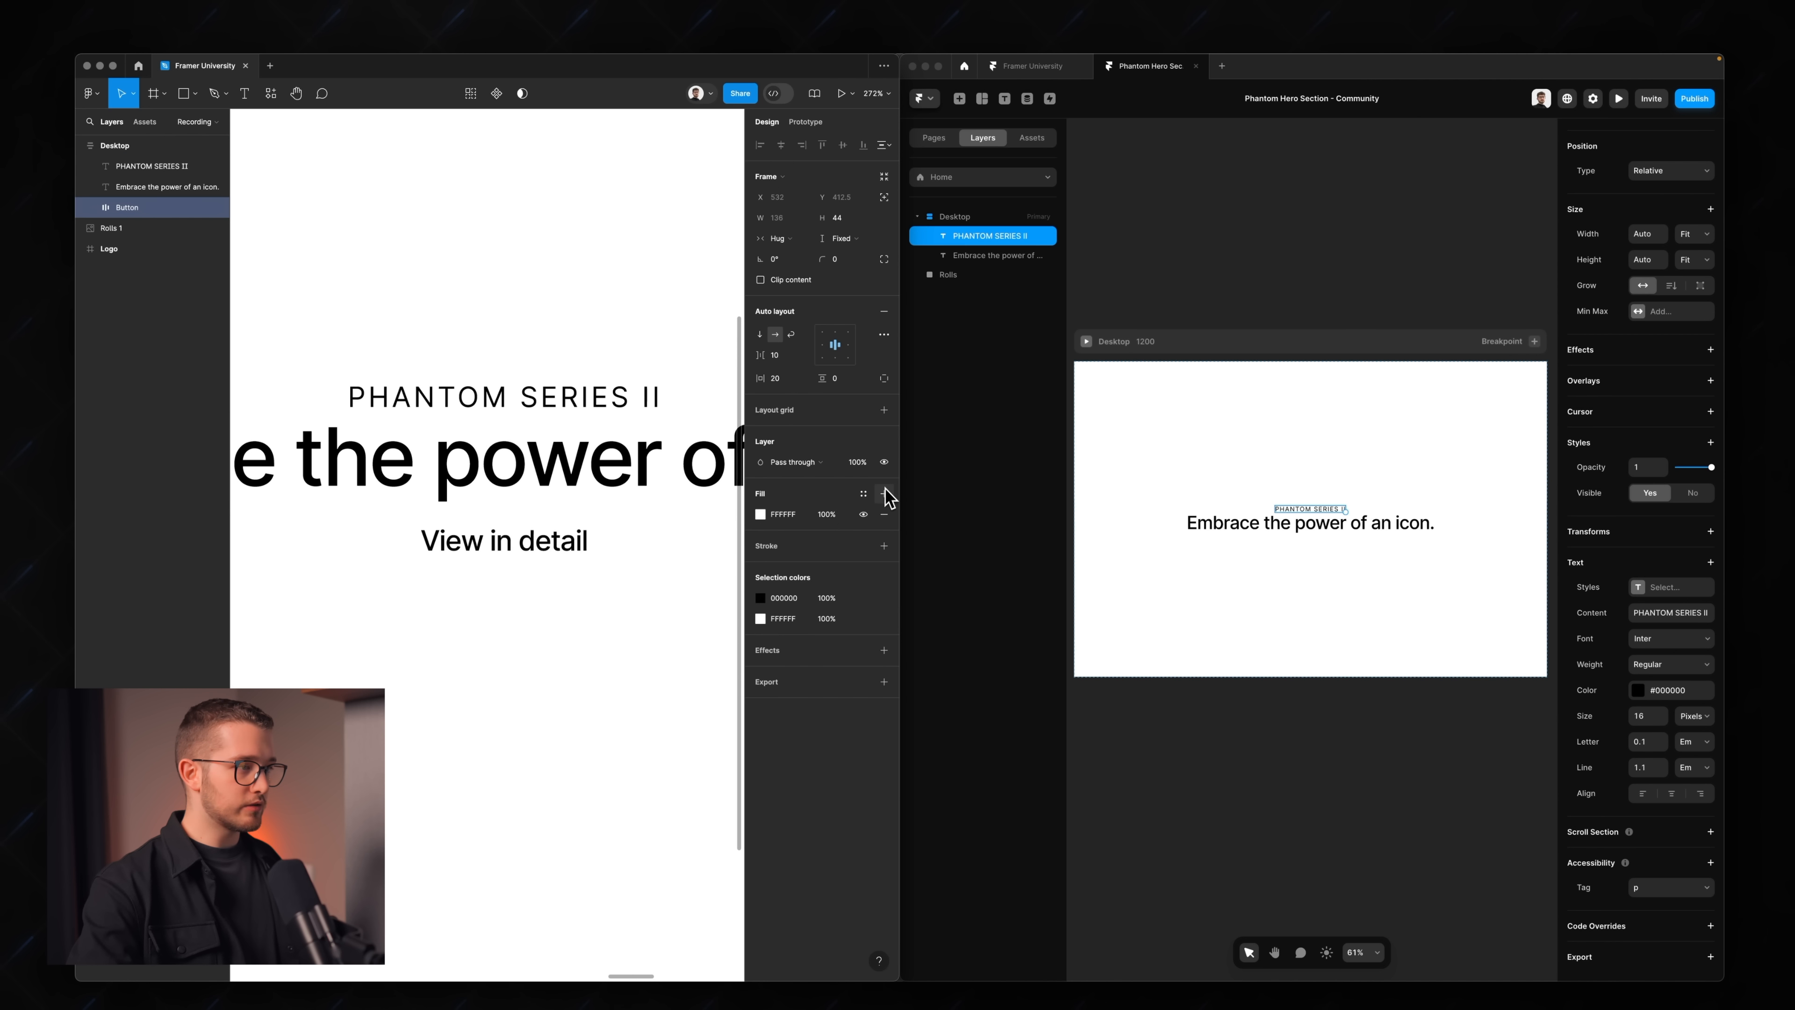
click(760, 514)
drag(656, 598, 579, 631)
click(732, 516)
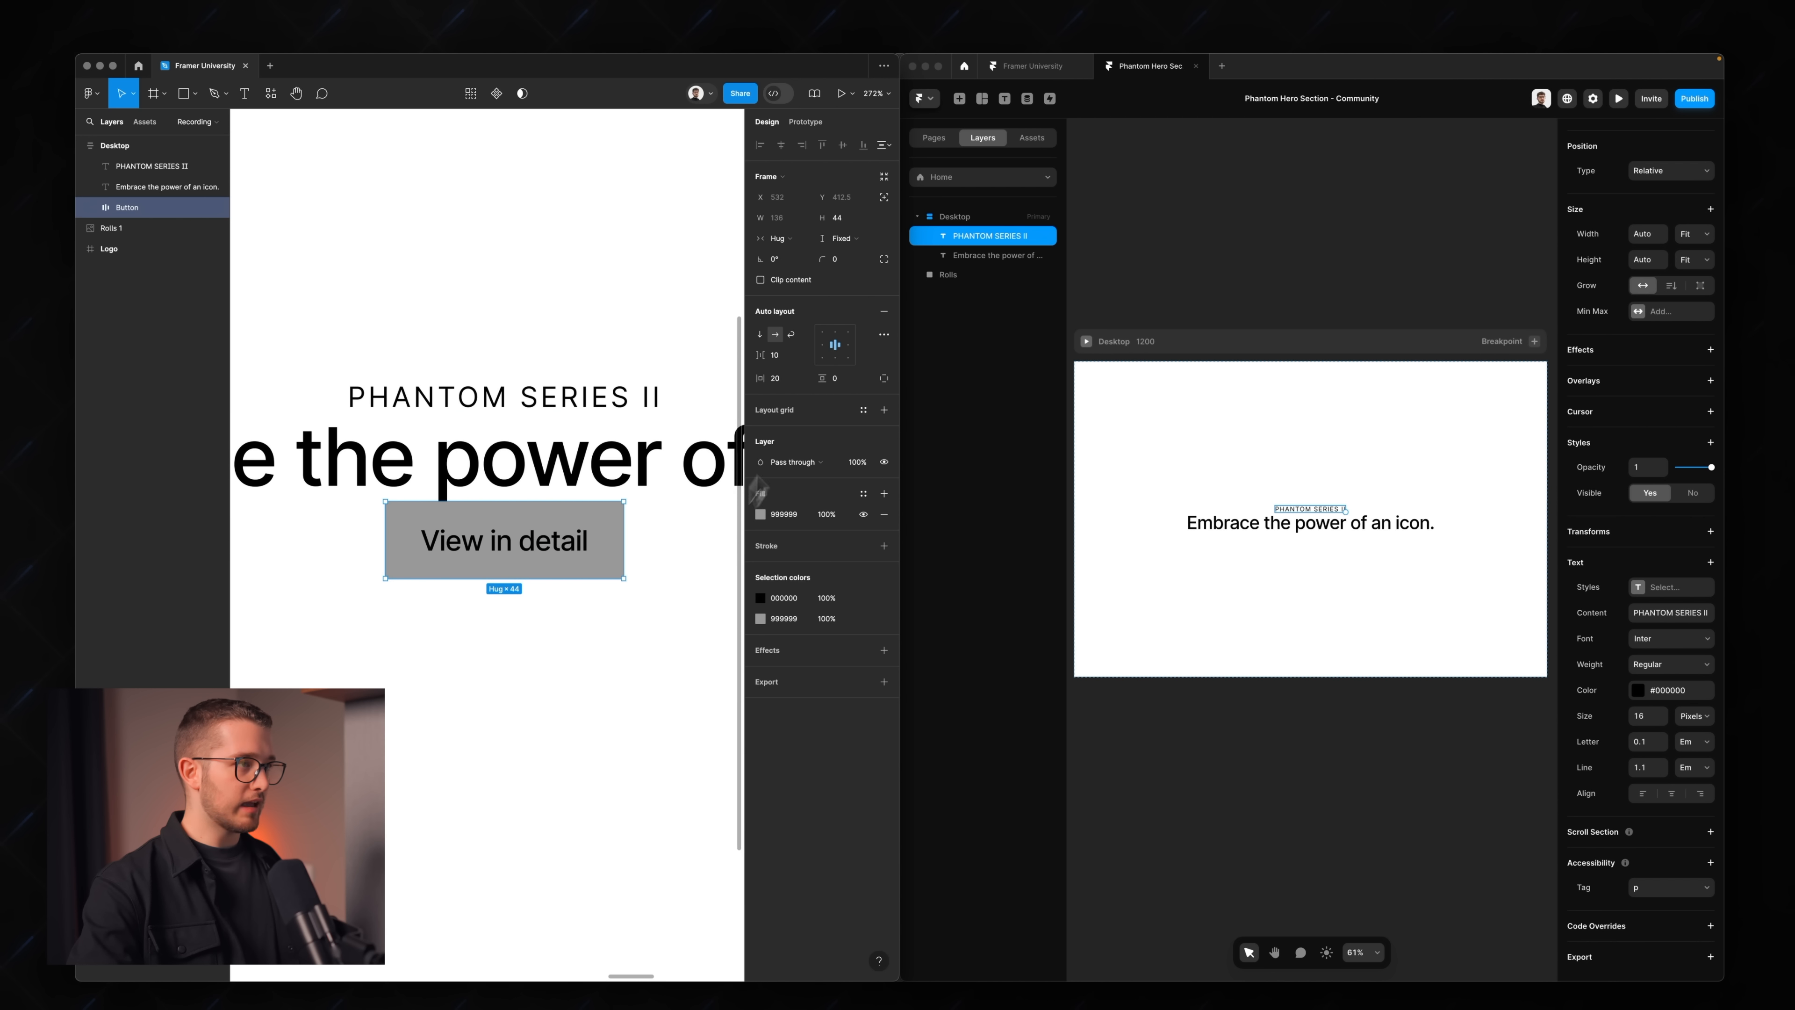
click(843, 260)
text(100)
key(Return)
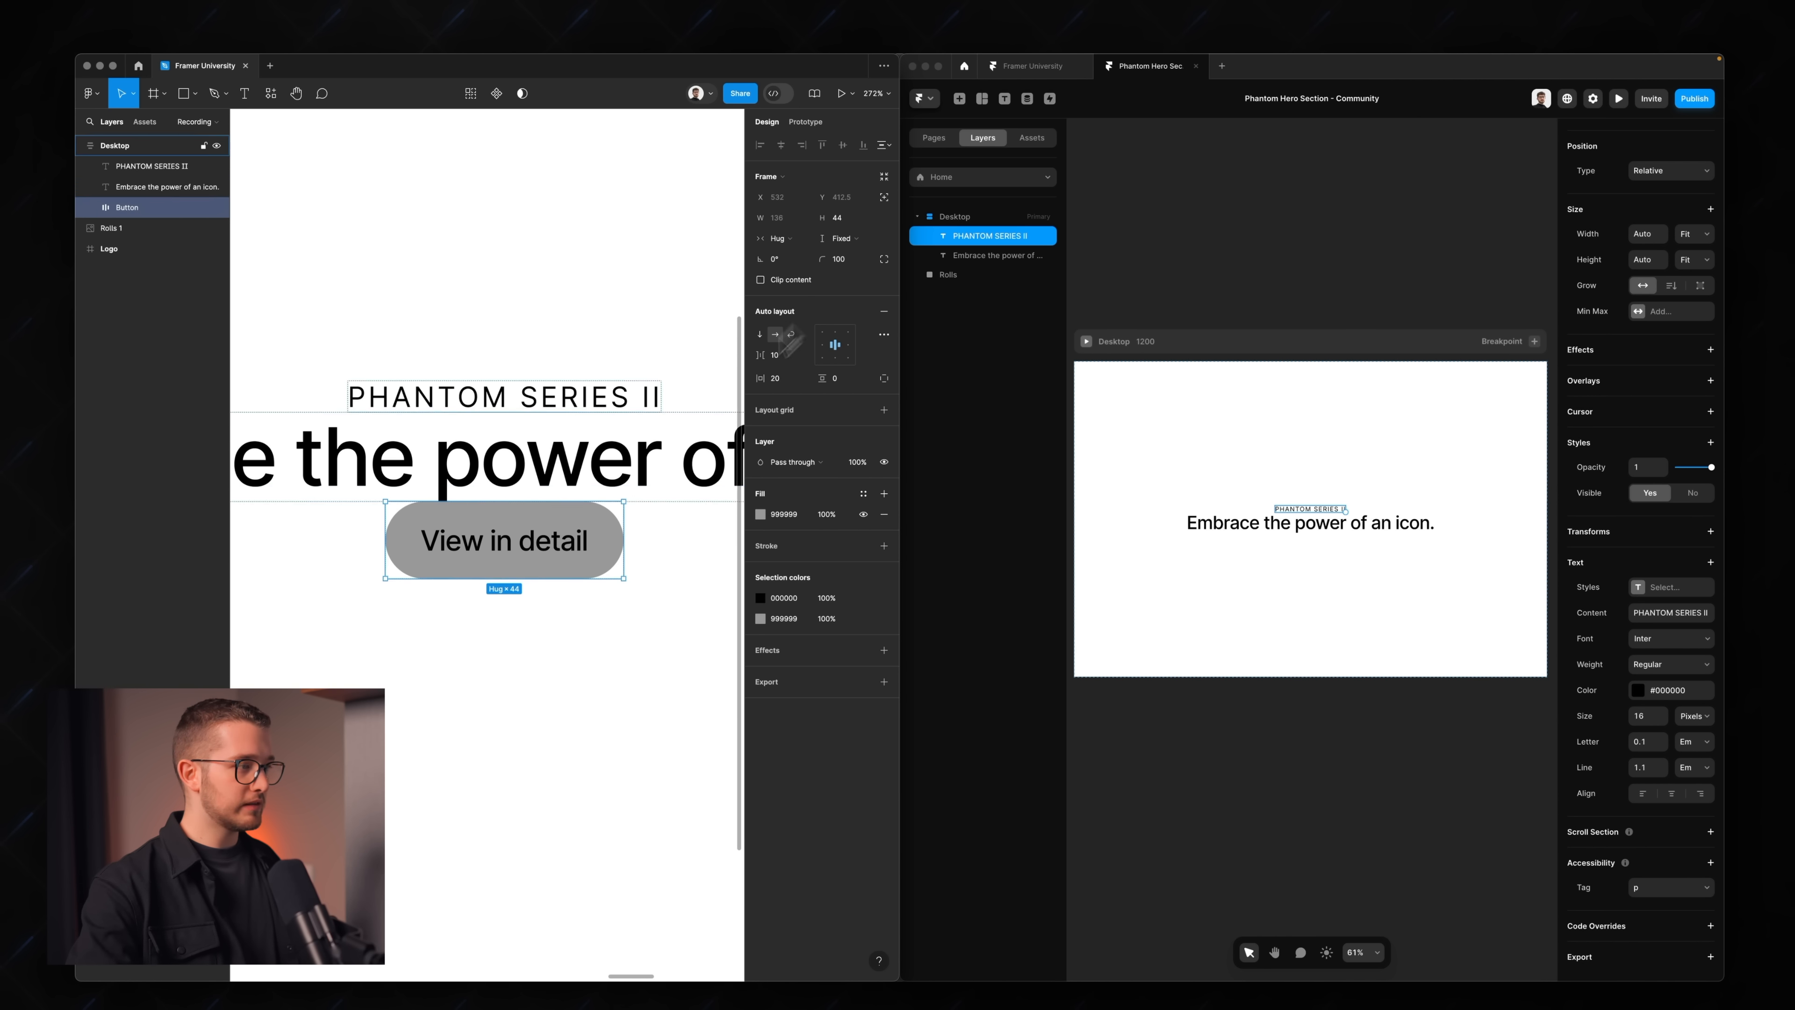
- Change the fill of the button's "View in detail" text to white (FFFFFF)
double_click(545, 548)
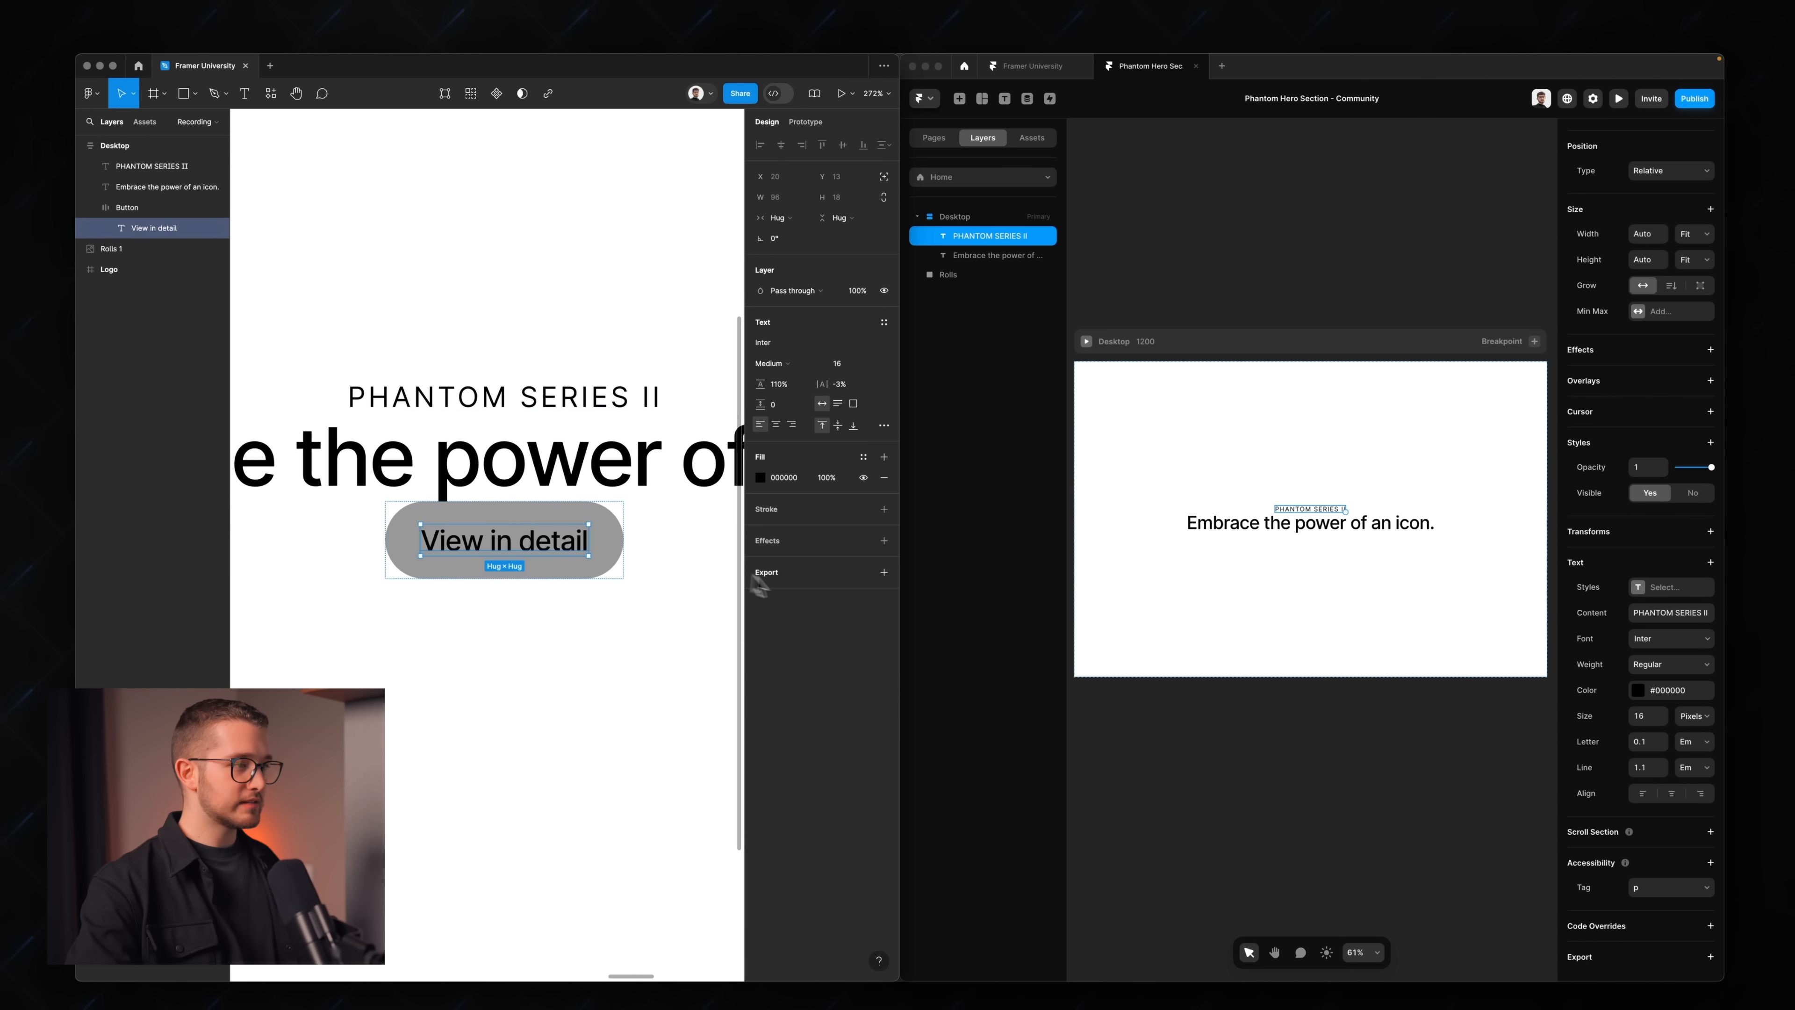
click(761, 478)
drag(671, 551, 588, 513)
click(440, 682)
scroll(441, 682, down, 3)
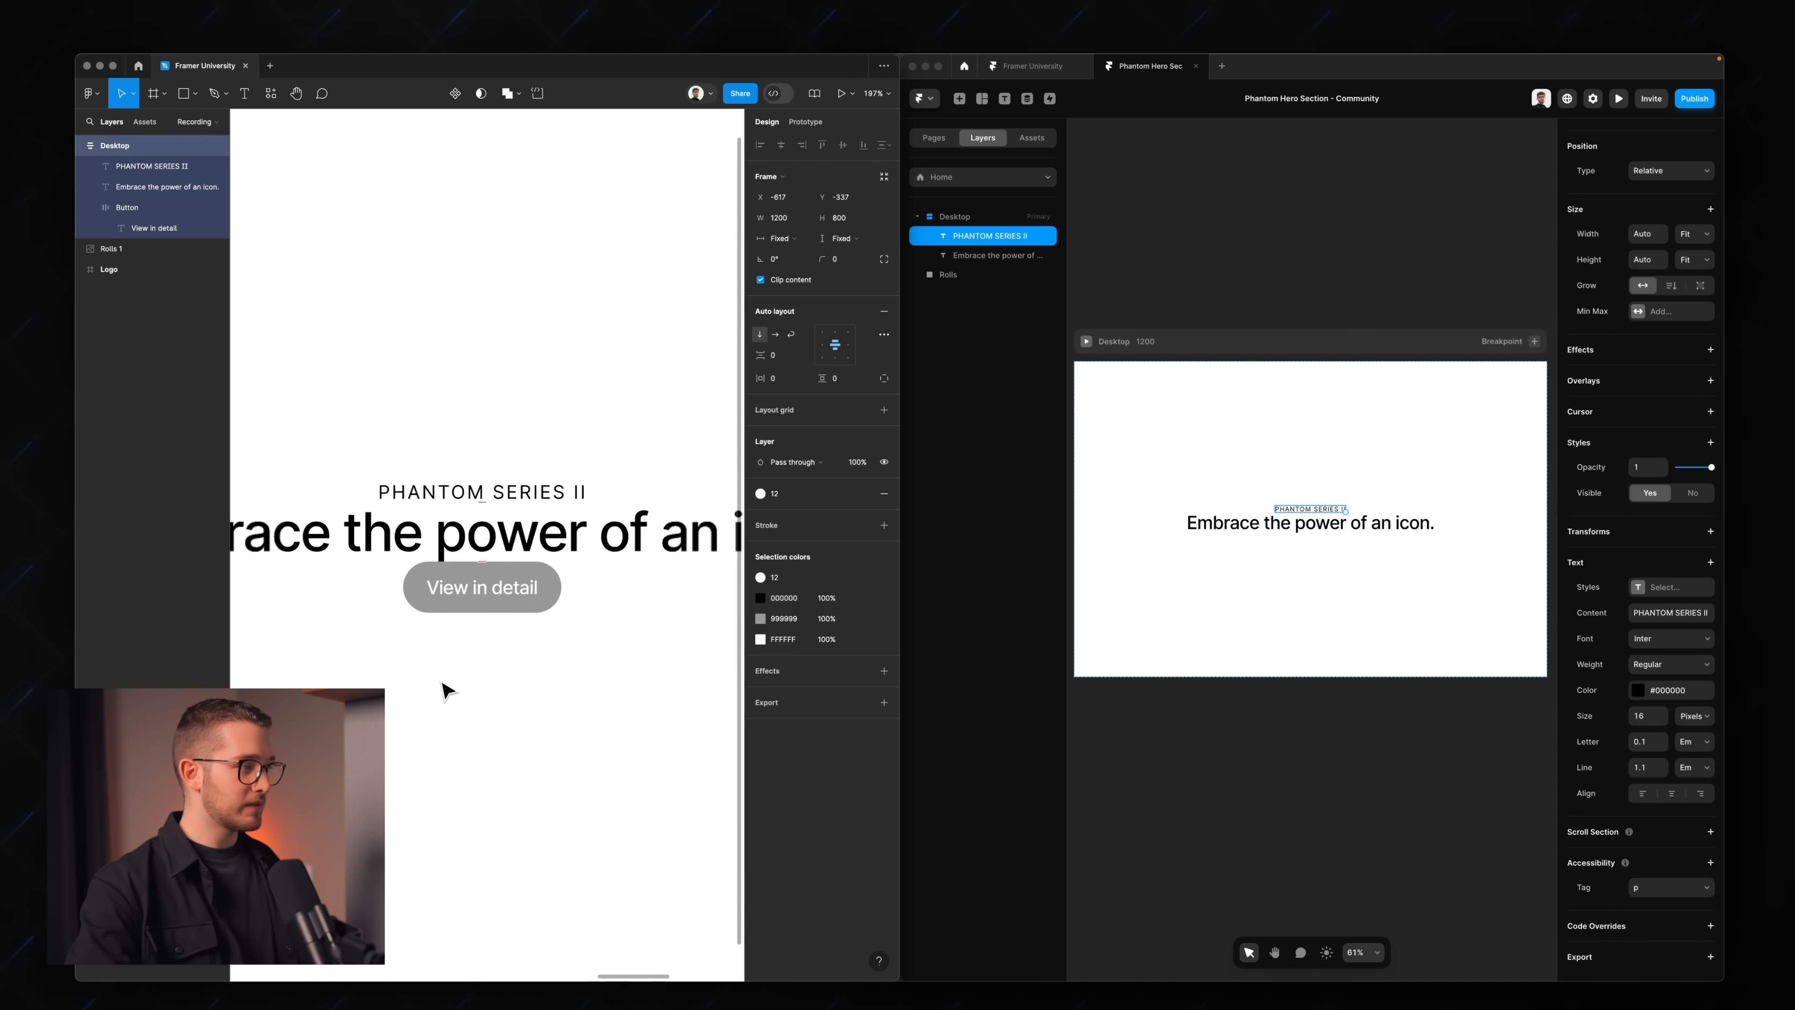
scroll(446, 689, down, 2)
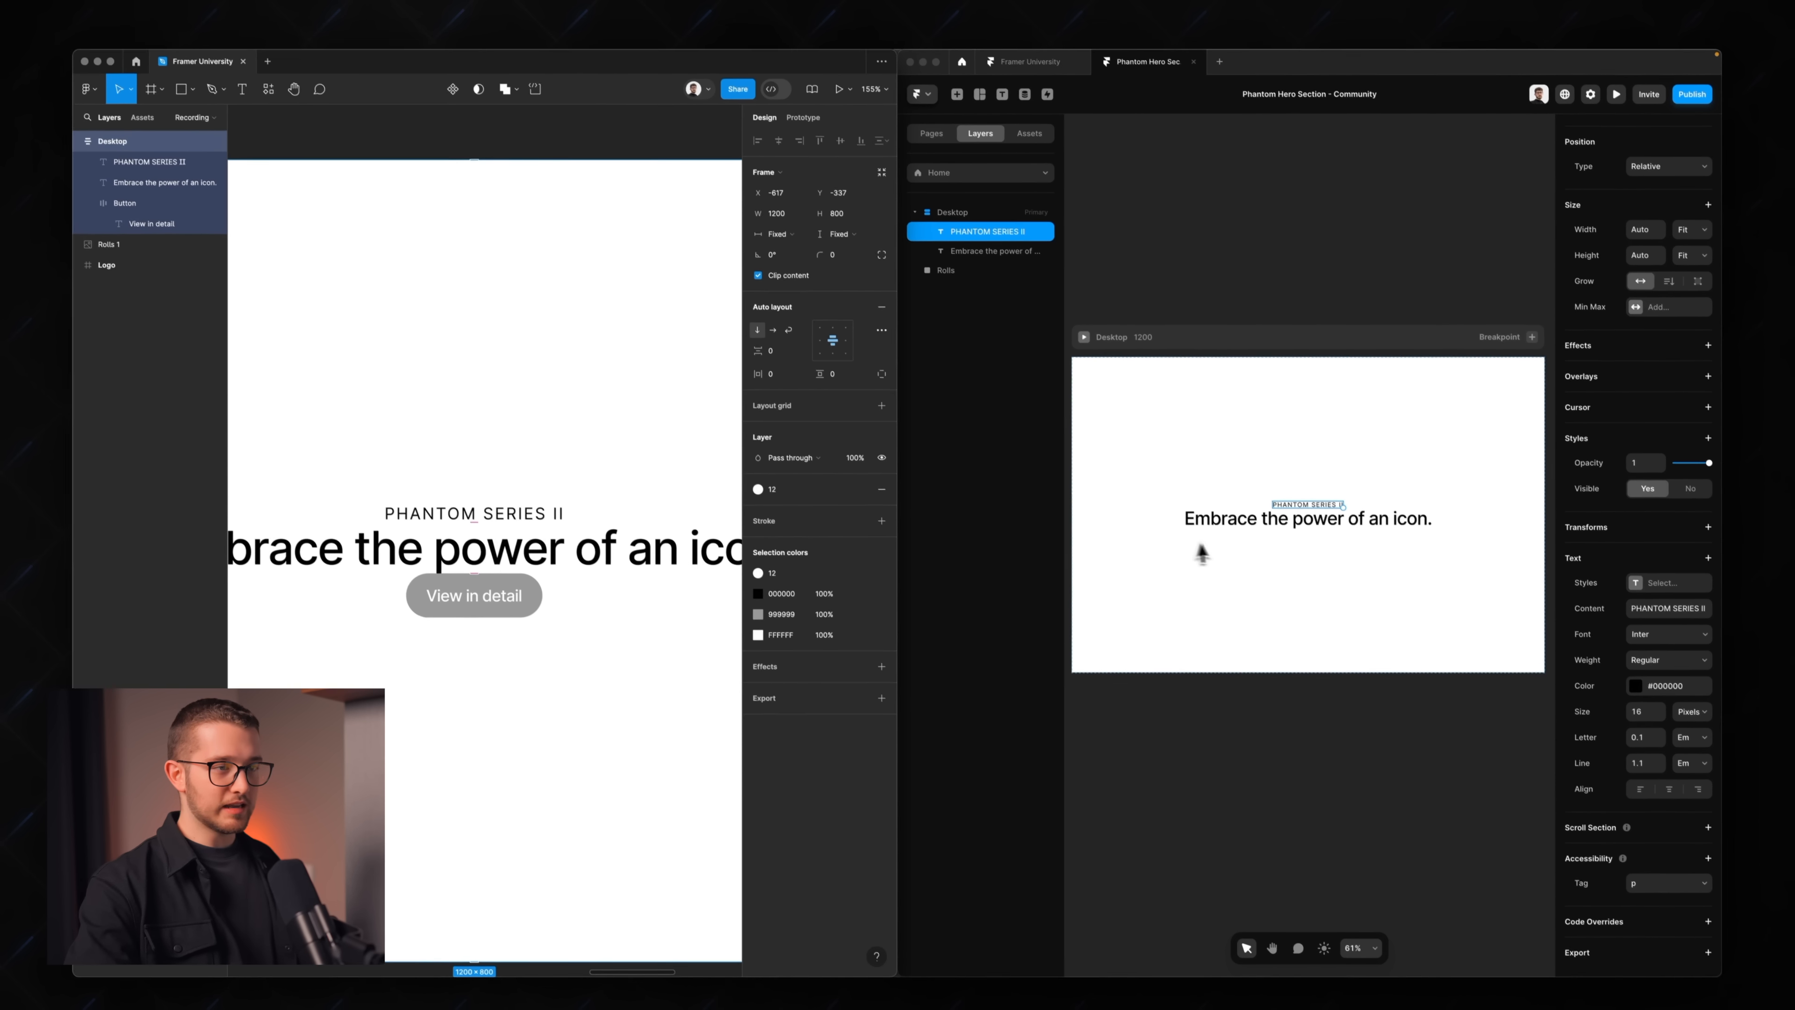
- Switch to Framer and add a "View in detail" text layer below the heading in the Desktop frame
click(1279, 583)
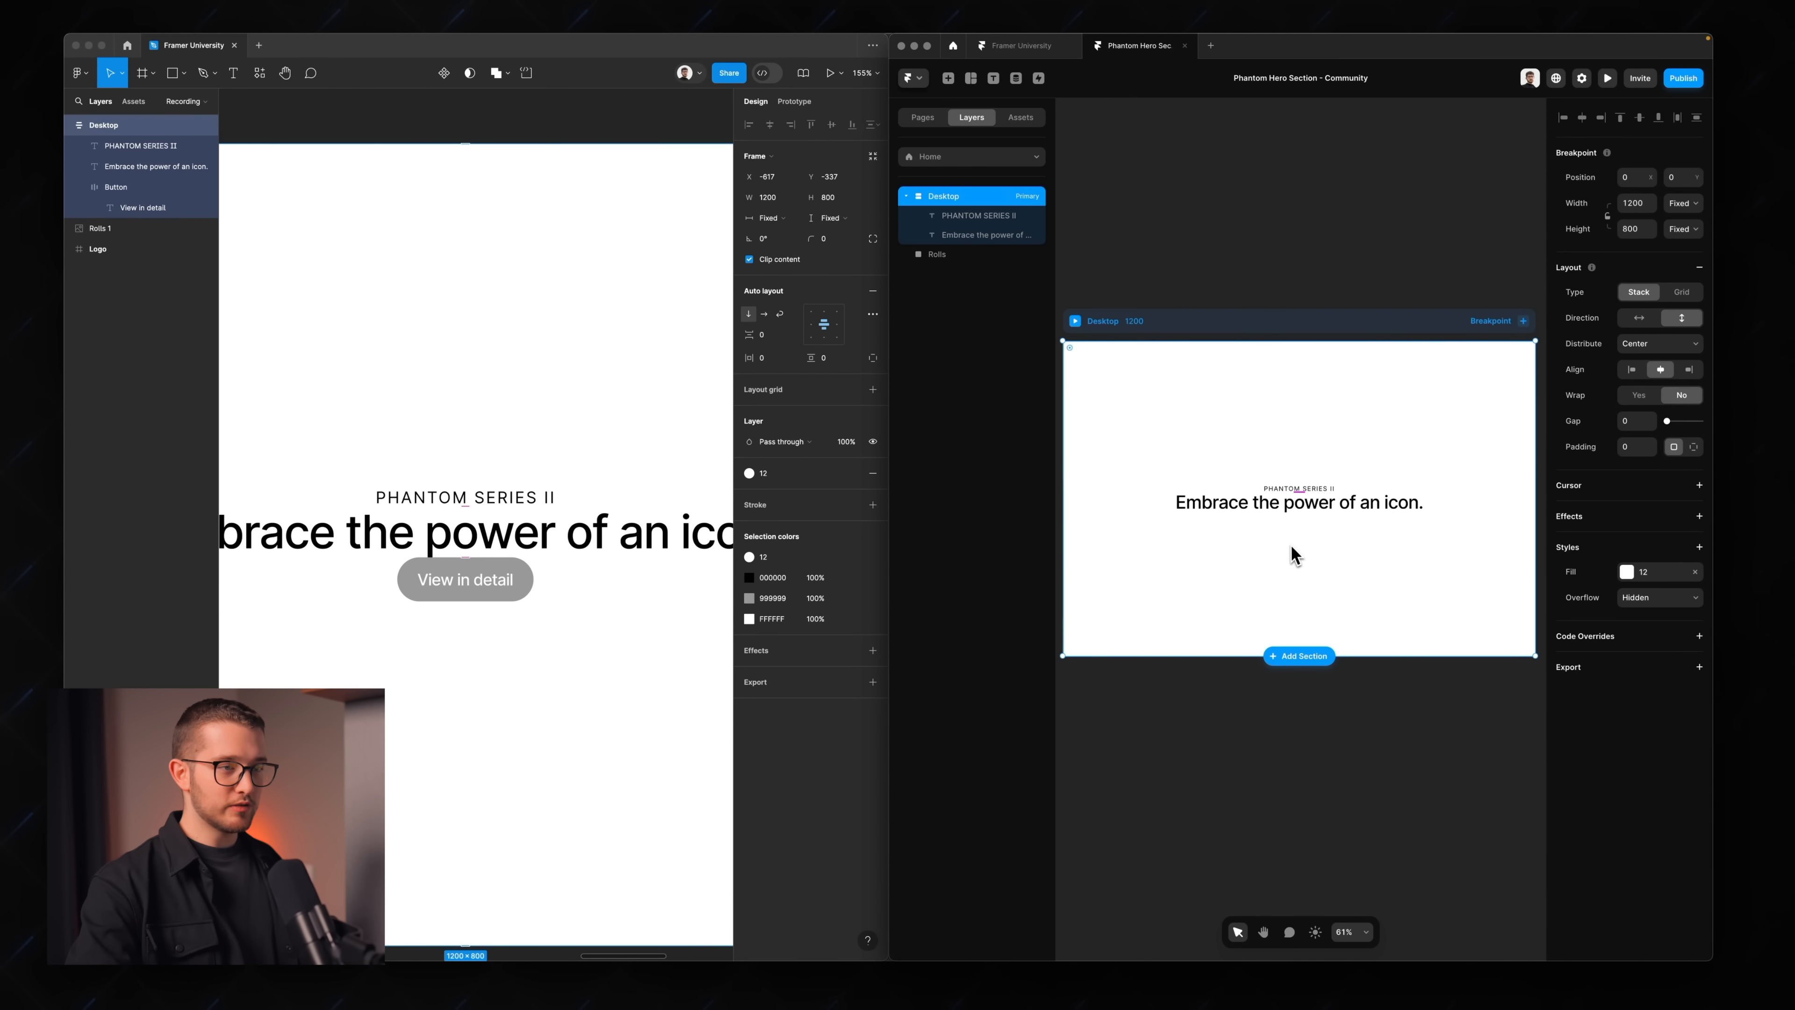
key(t)
click(1298, 530)
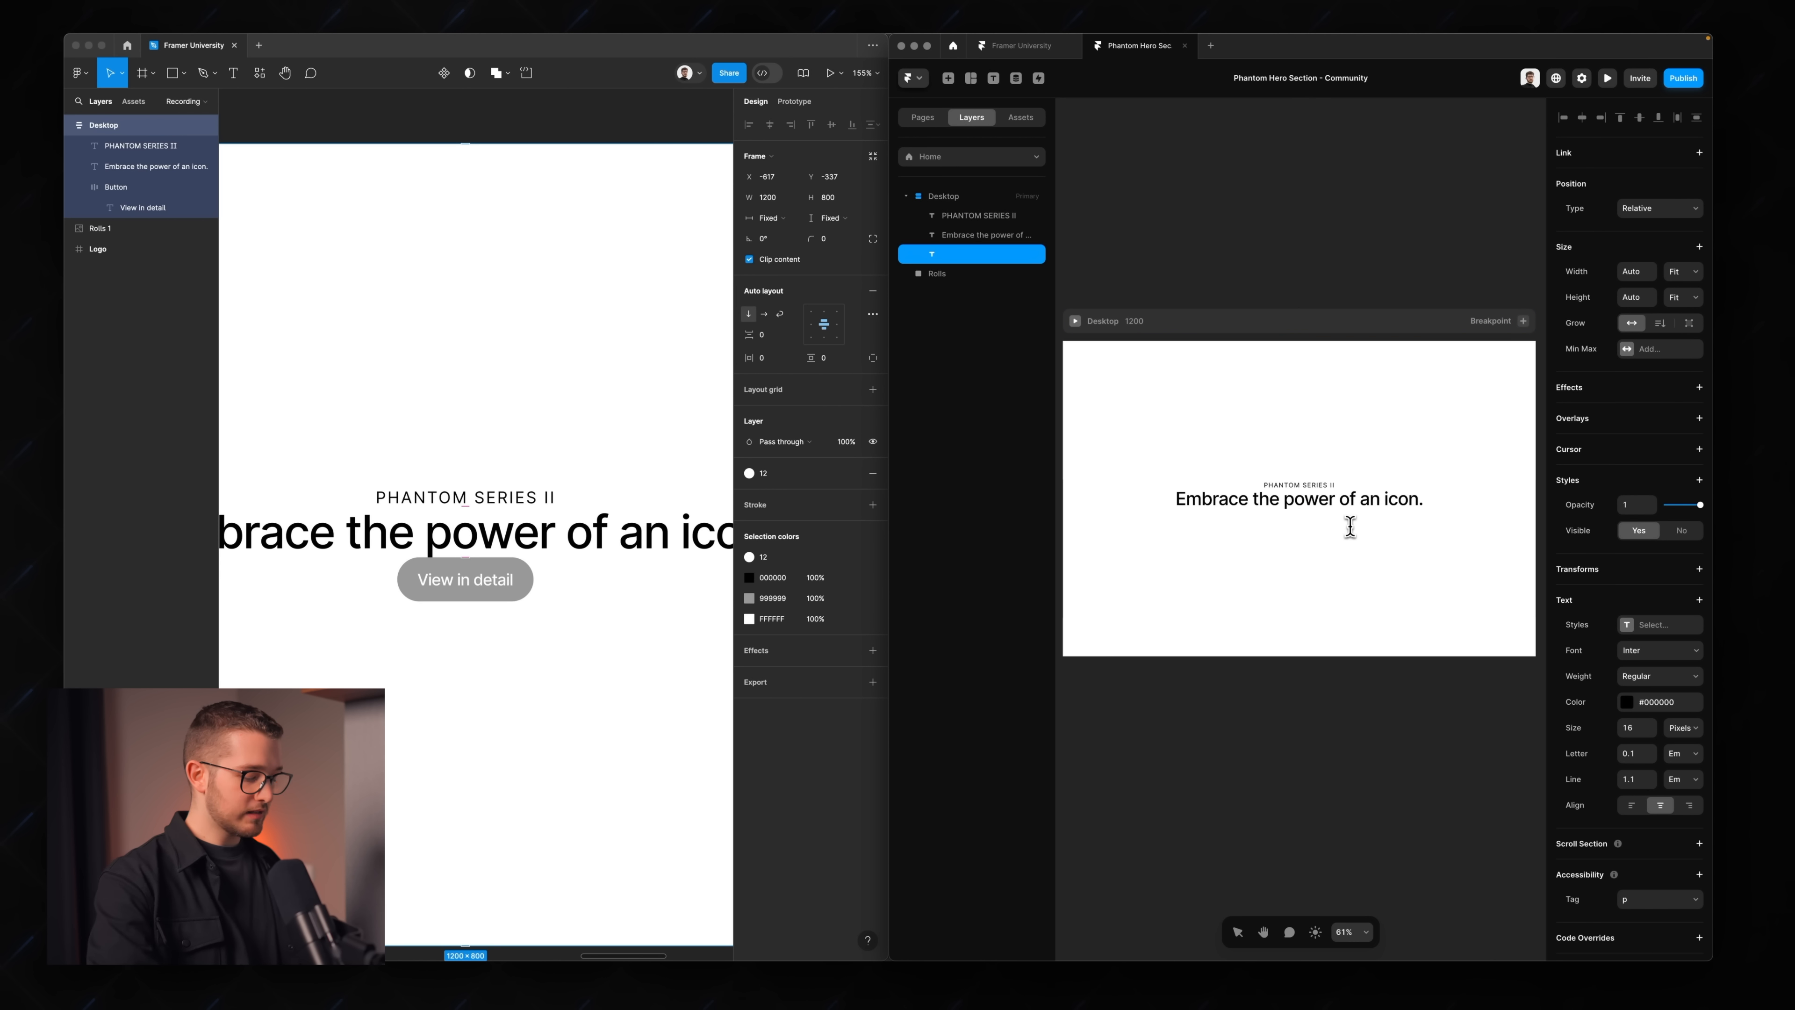
text(View in detail)
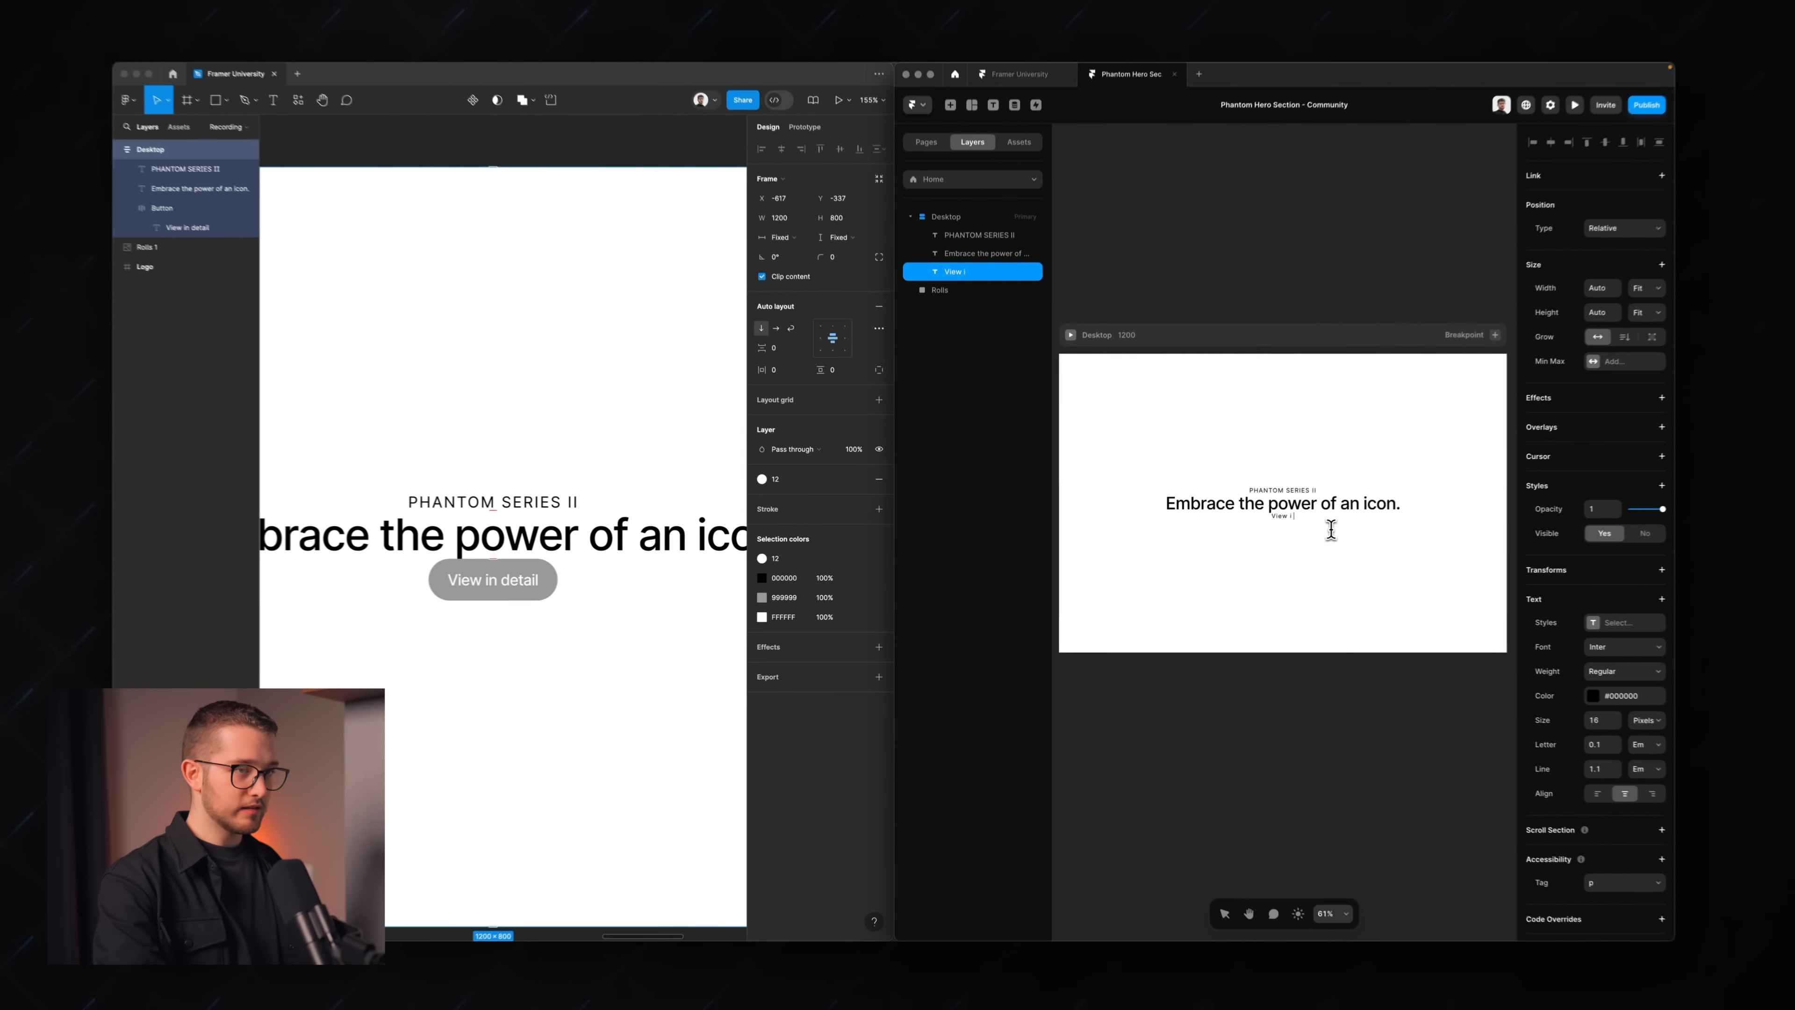
- Reduce the letter spacing of the "View in detail" text to -0.03 em
key(super+a)
scroll(1416, 514, up, 5)
scroll(1159, 523, up, 10)
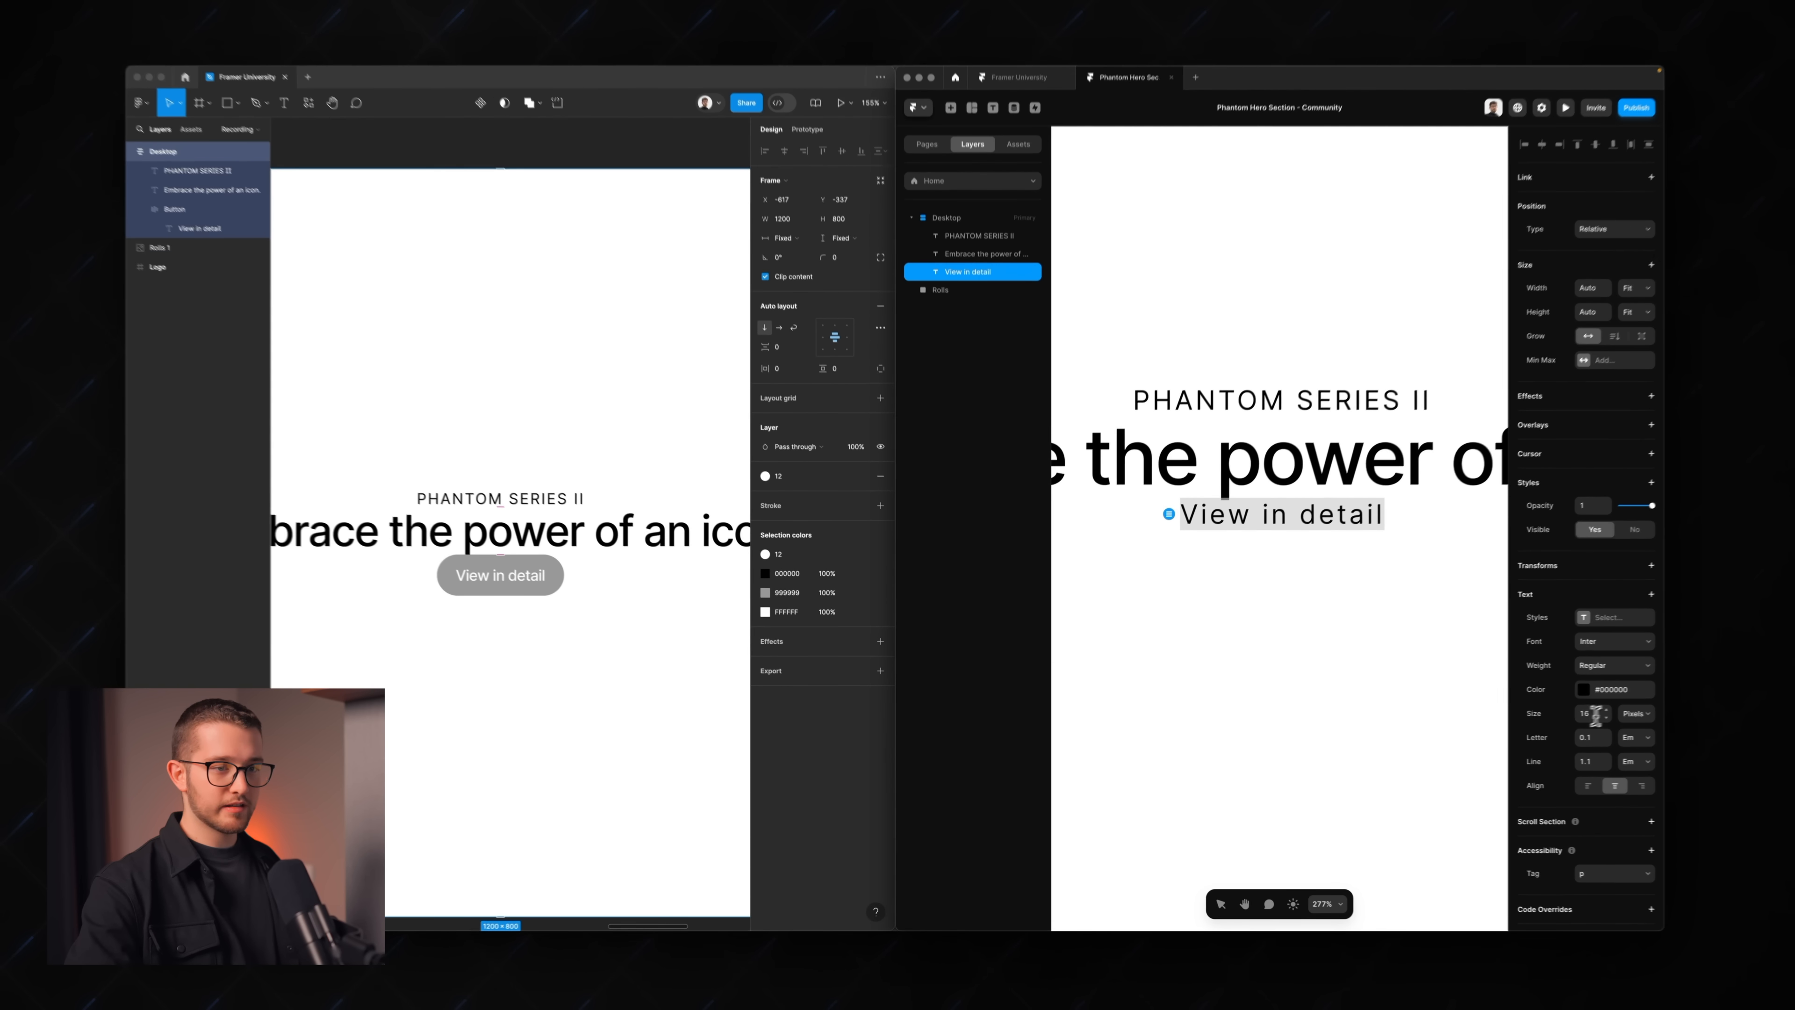
click(1581, 737)
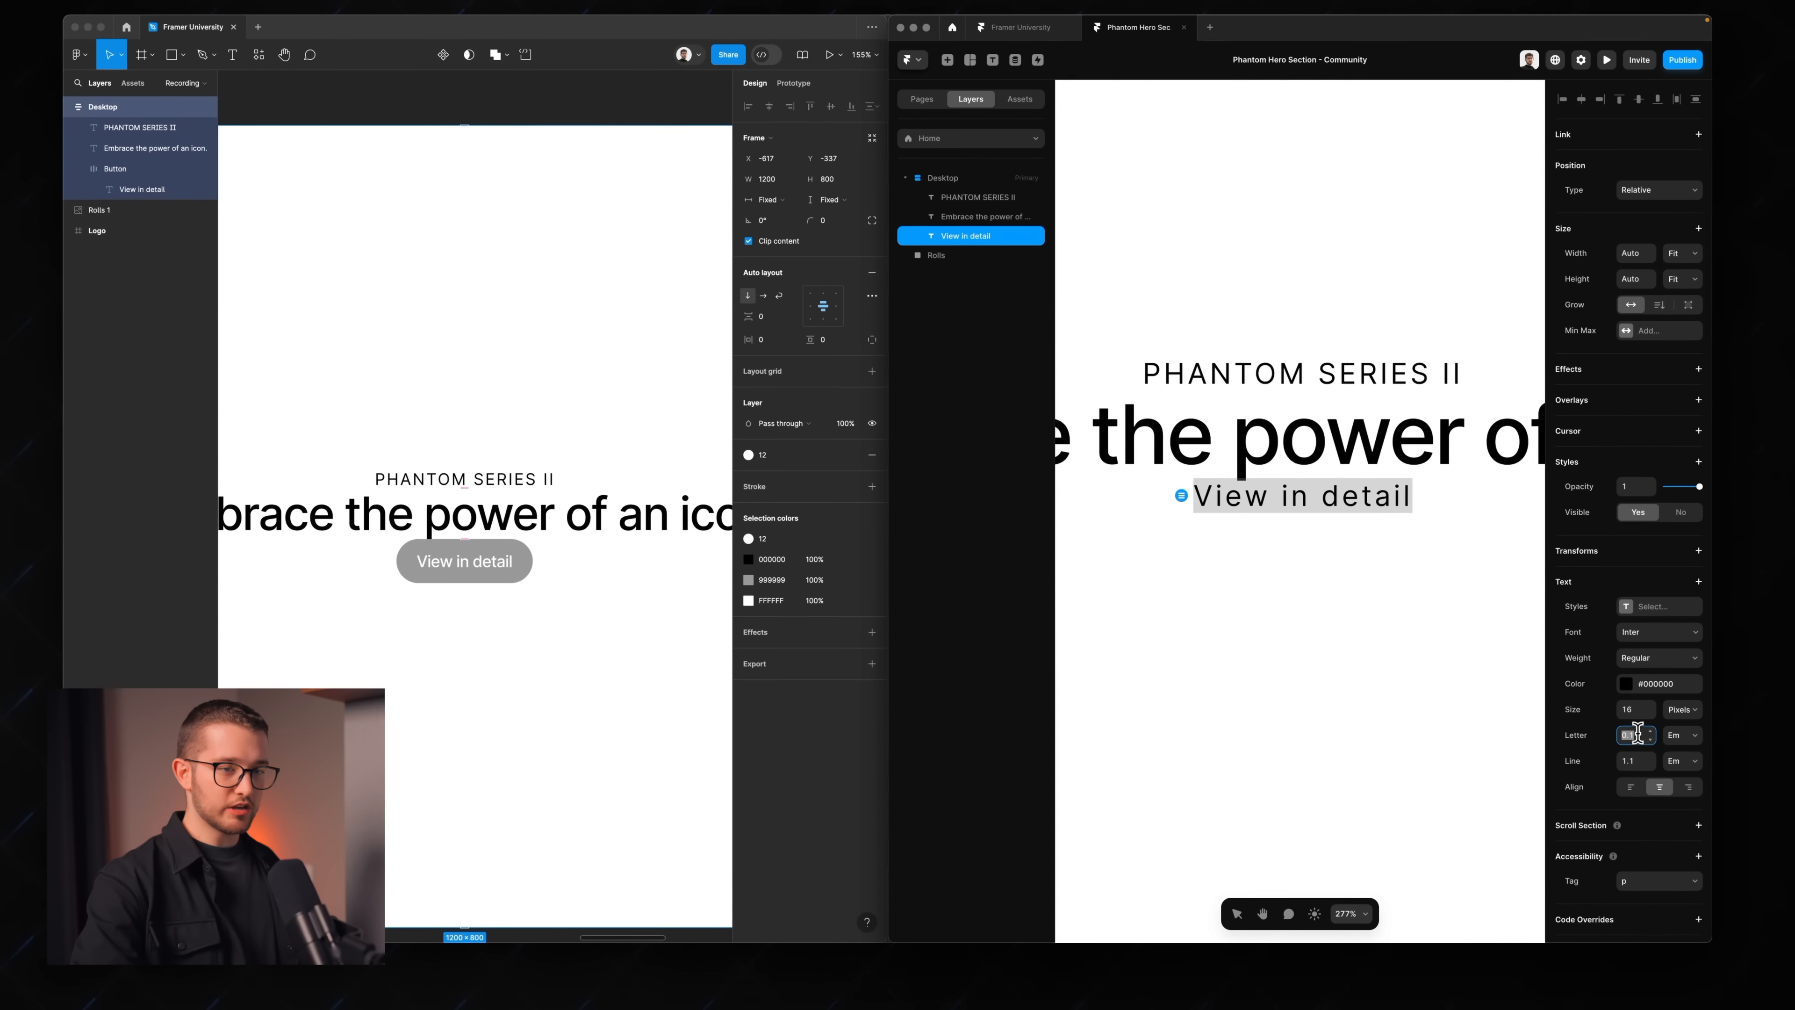
key(Down)
key(Down)
key(Down)
key(Down)
key(Down)
key(Down)
key(Down)
key(Down)
key(Down)
key(Down)
key(Down)
key(Down)
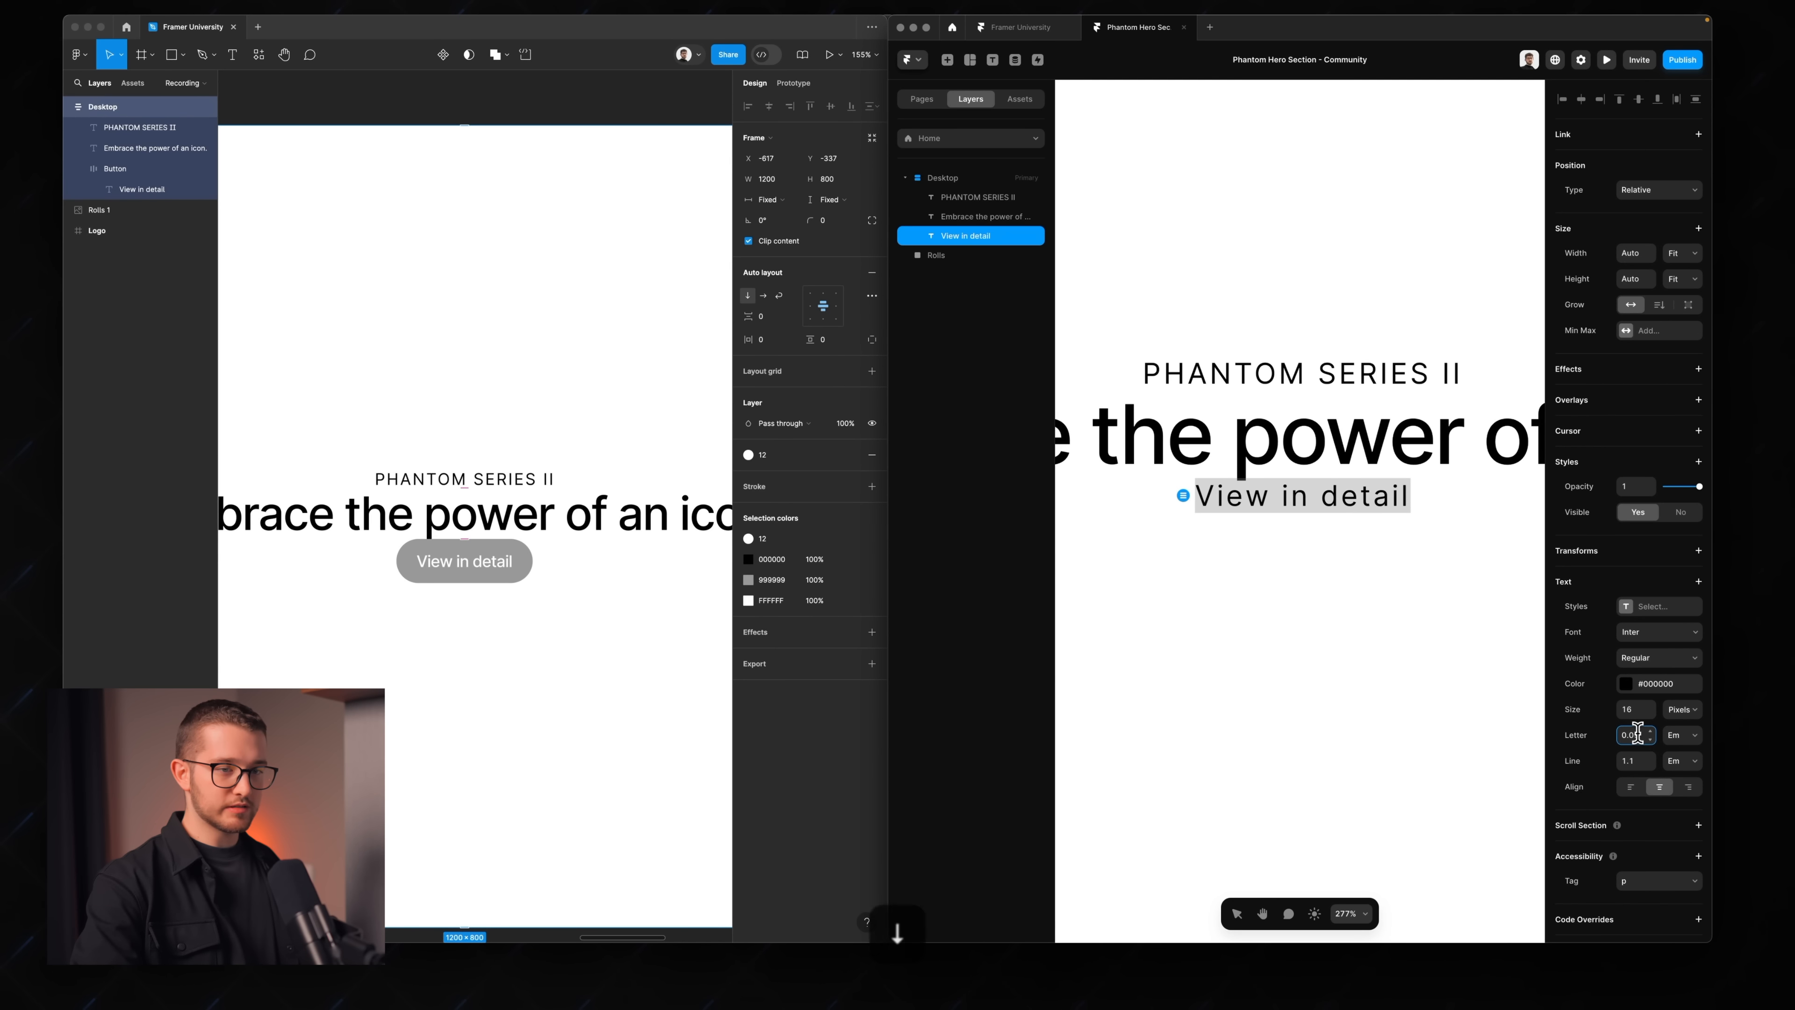
key(Down)
key(Down)
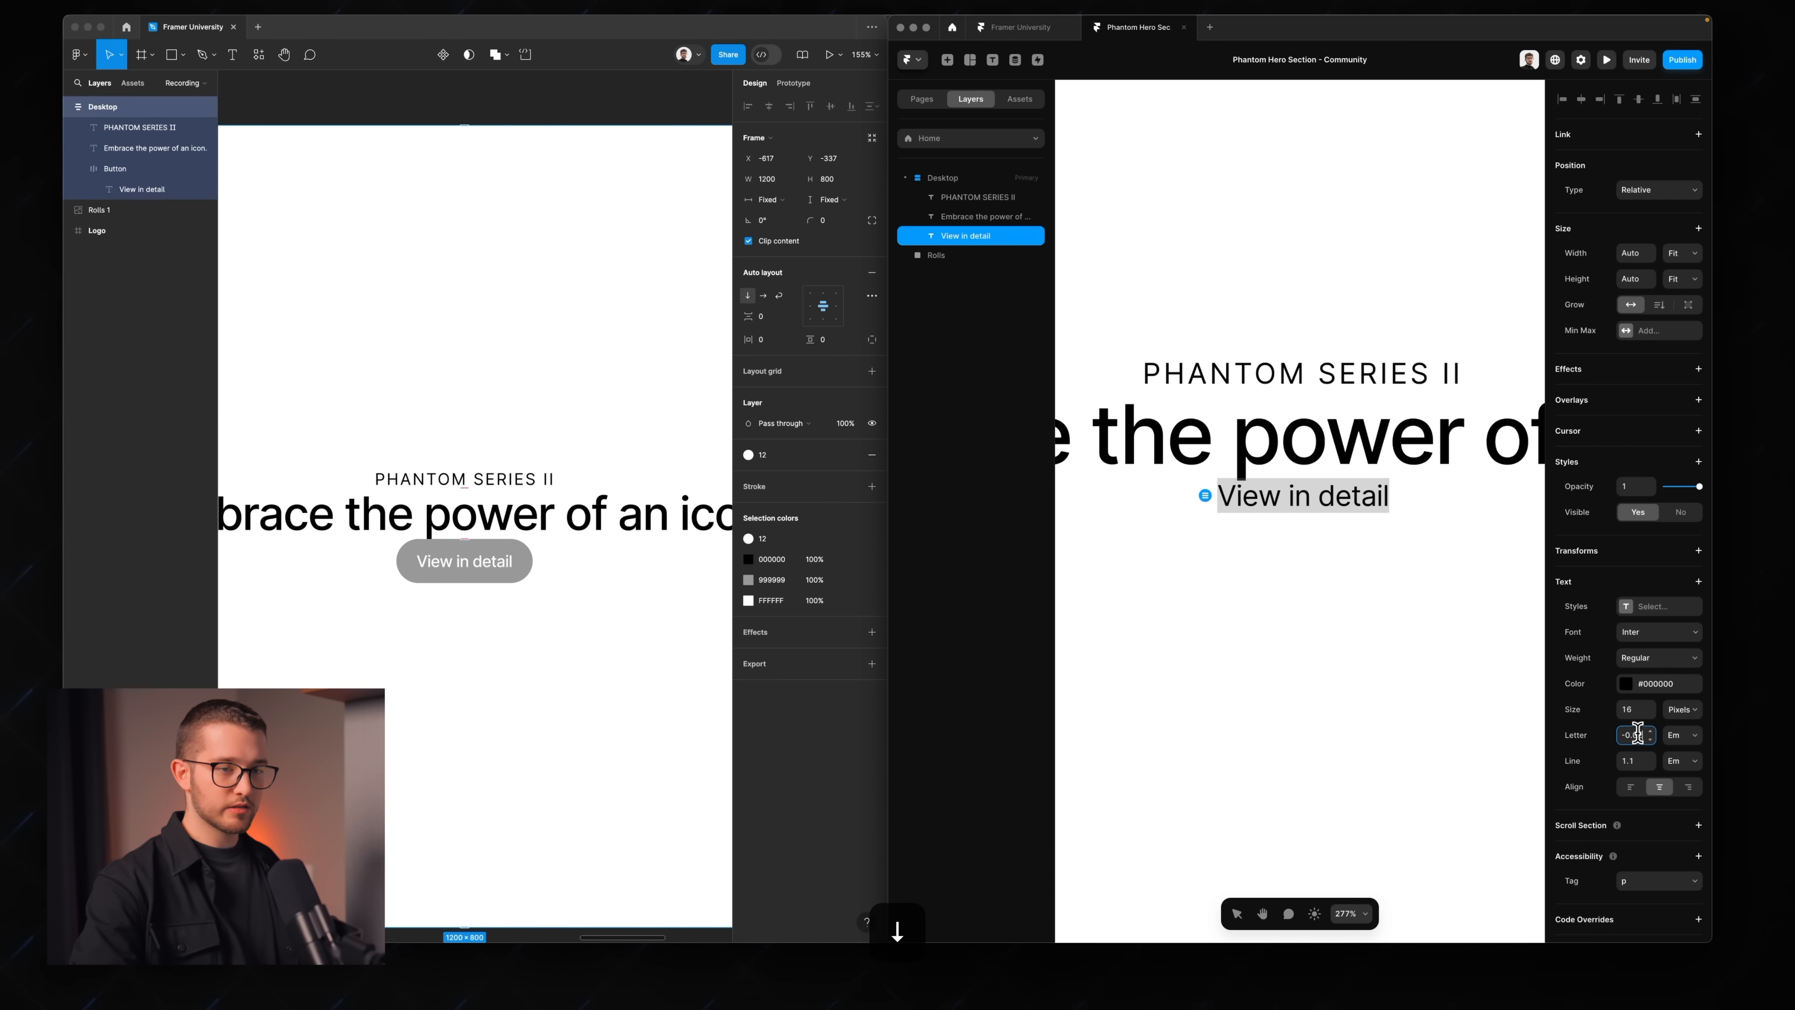
click(1270, 634)
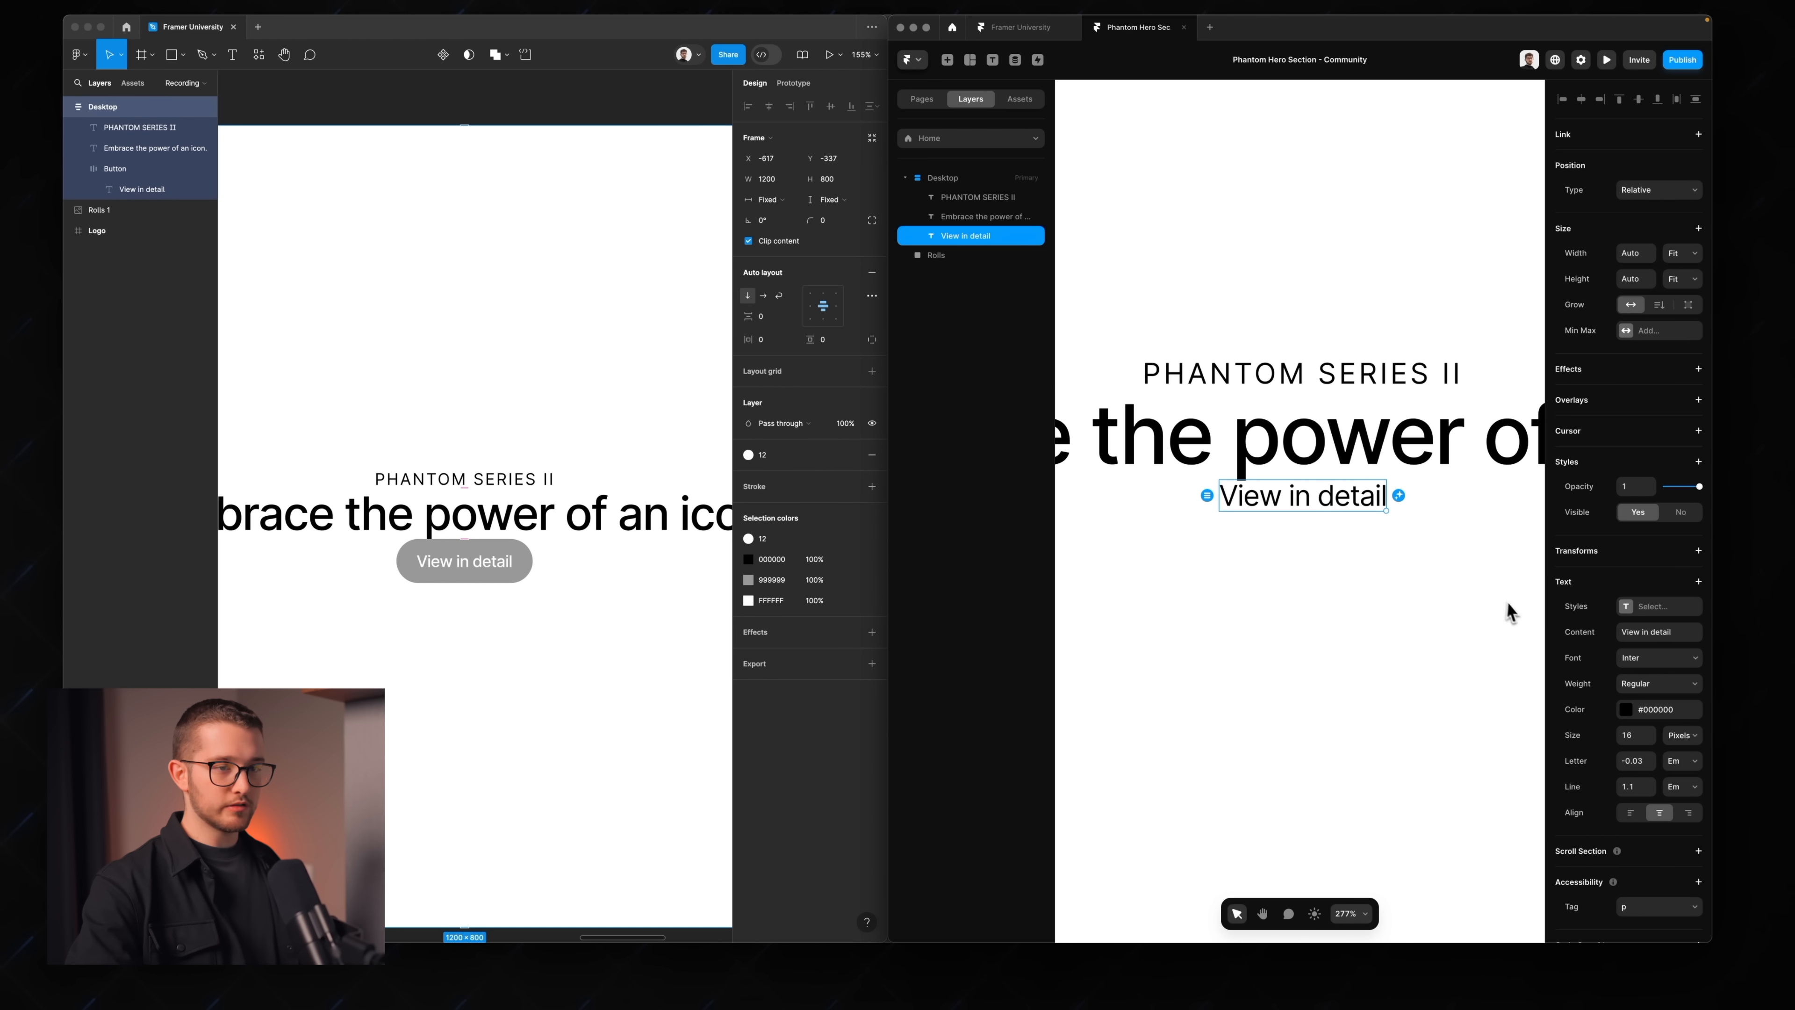
- Set the weight of the "View in detail" text to Medium
click(1673, 681)
click(1643, 734)
click(1405, 648)
- Wrap the "View in detail" text in a stack and rename that stack "Button"
click(1345, 507)
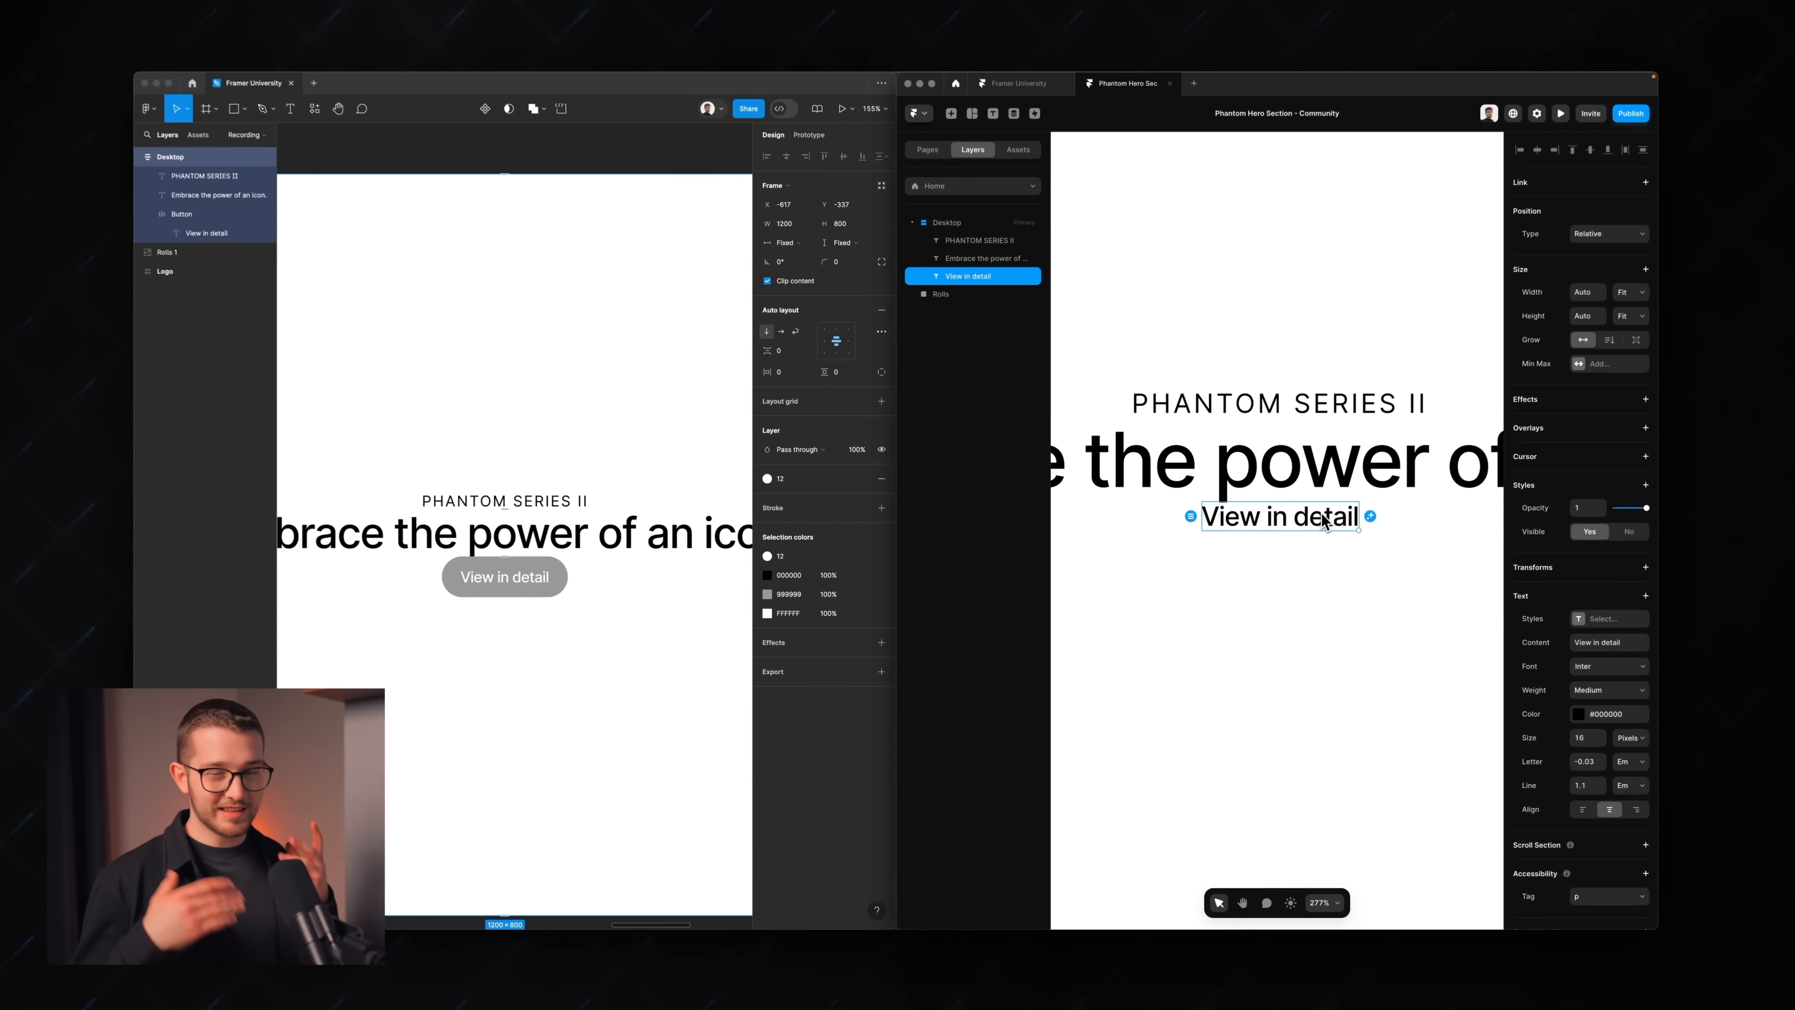
key(alt)
key(super+alt+Return)
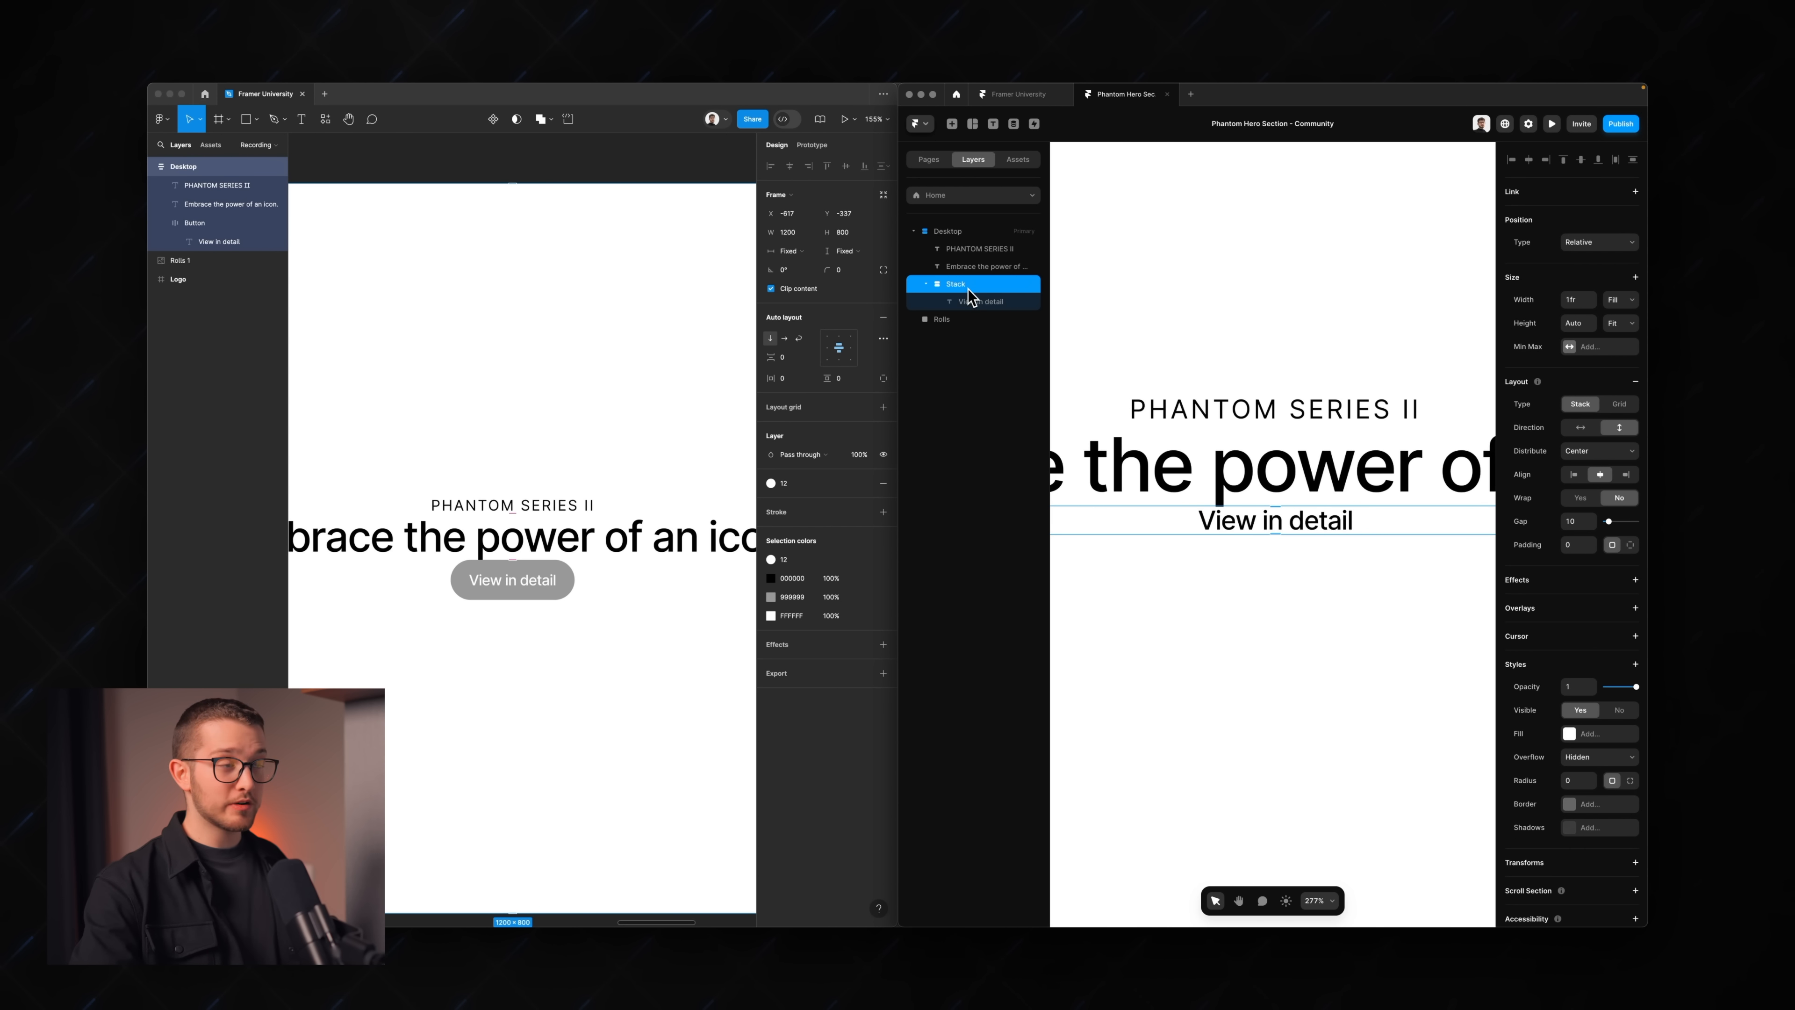
double_click(956, 284)
text(B)
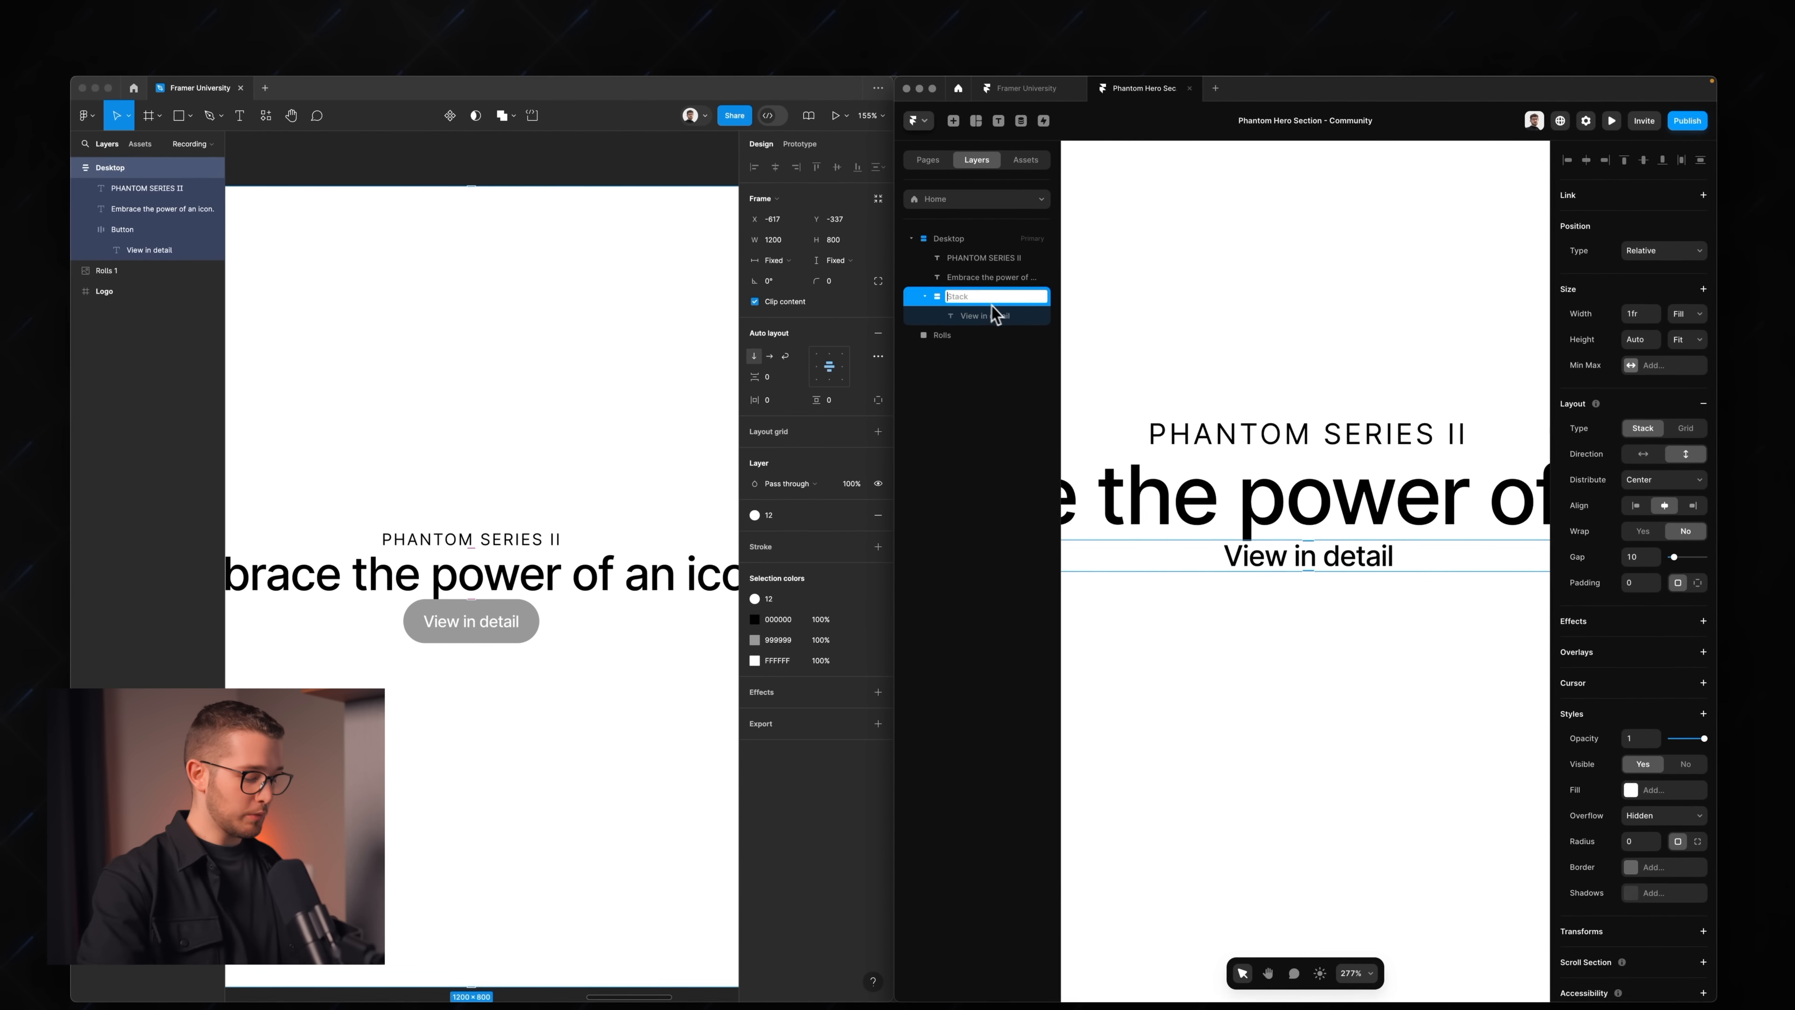
text(utton)
key(Return)
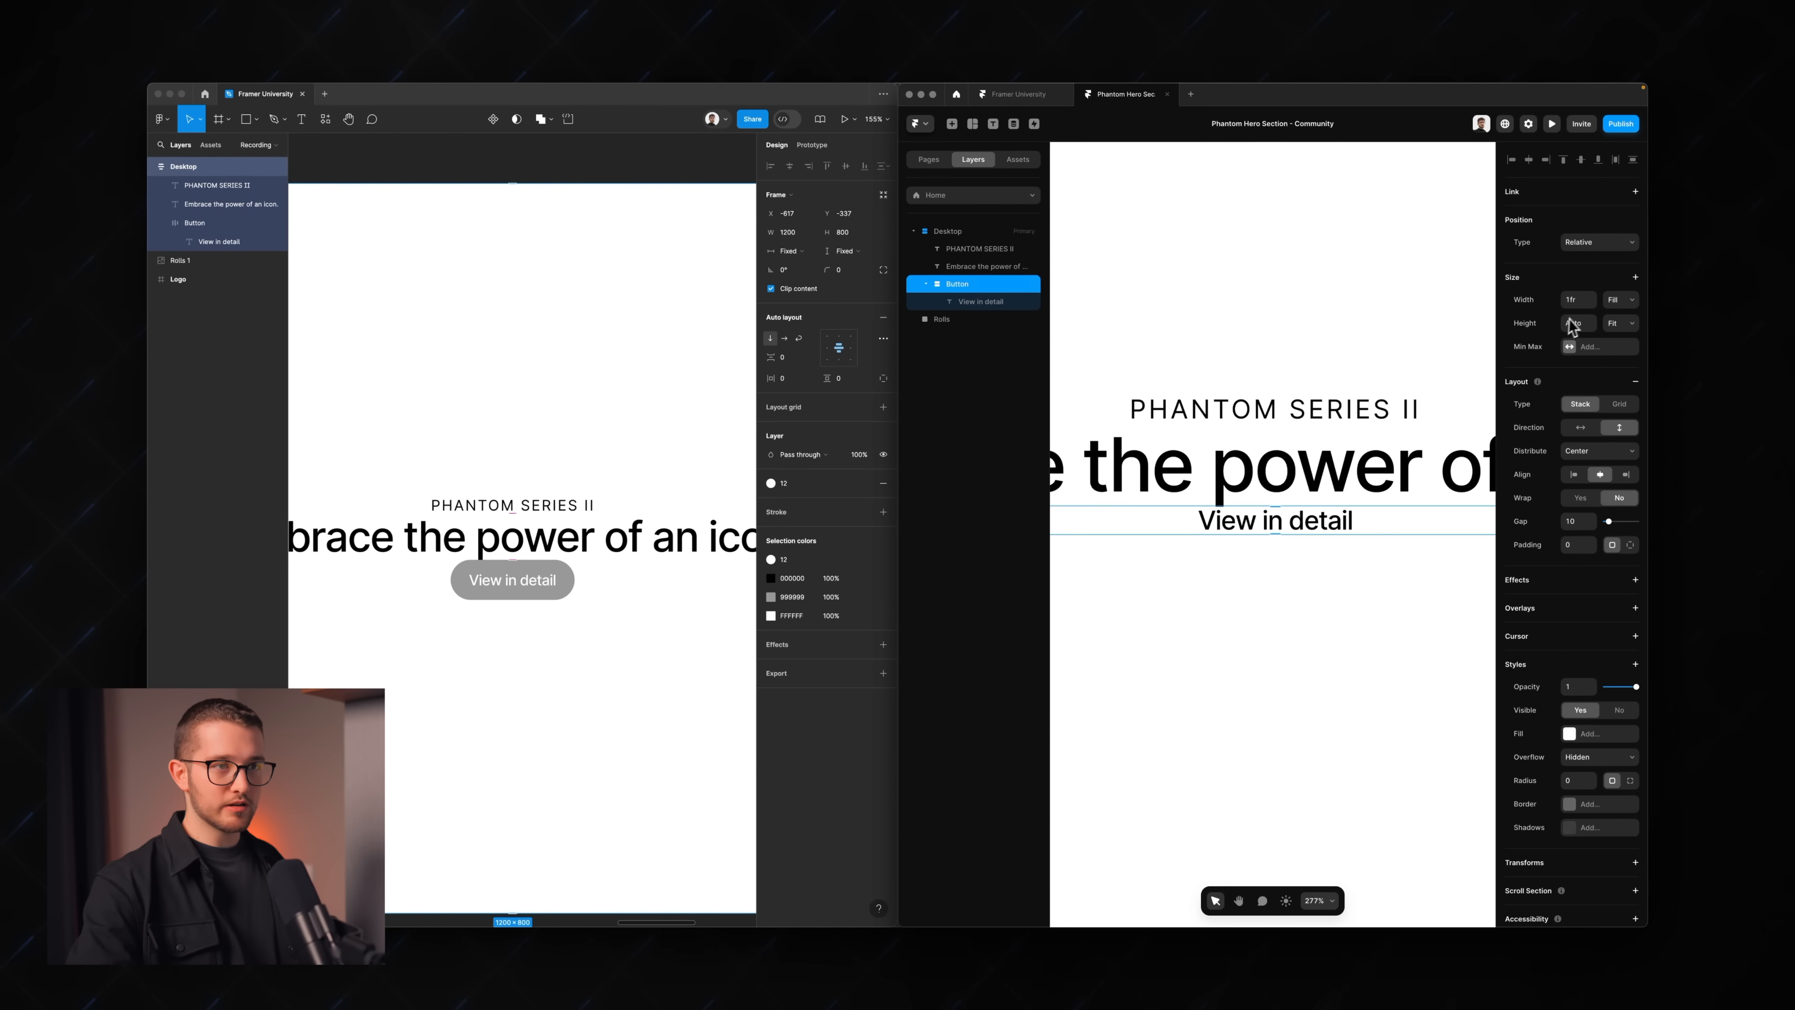
- Set the Button stack's width to Fit Content and give it a fixed height of 44
click(1621, 300)
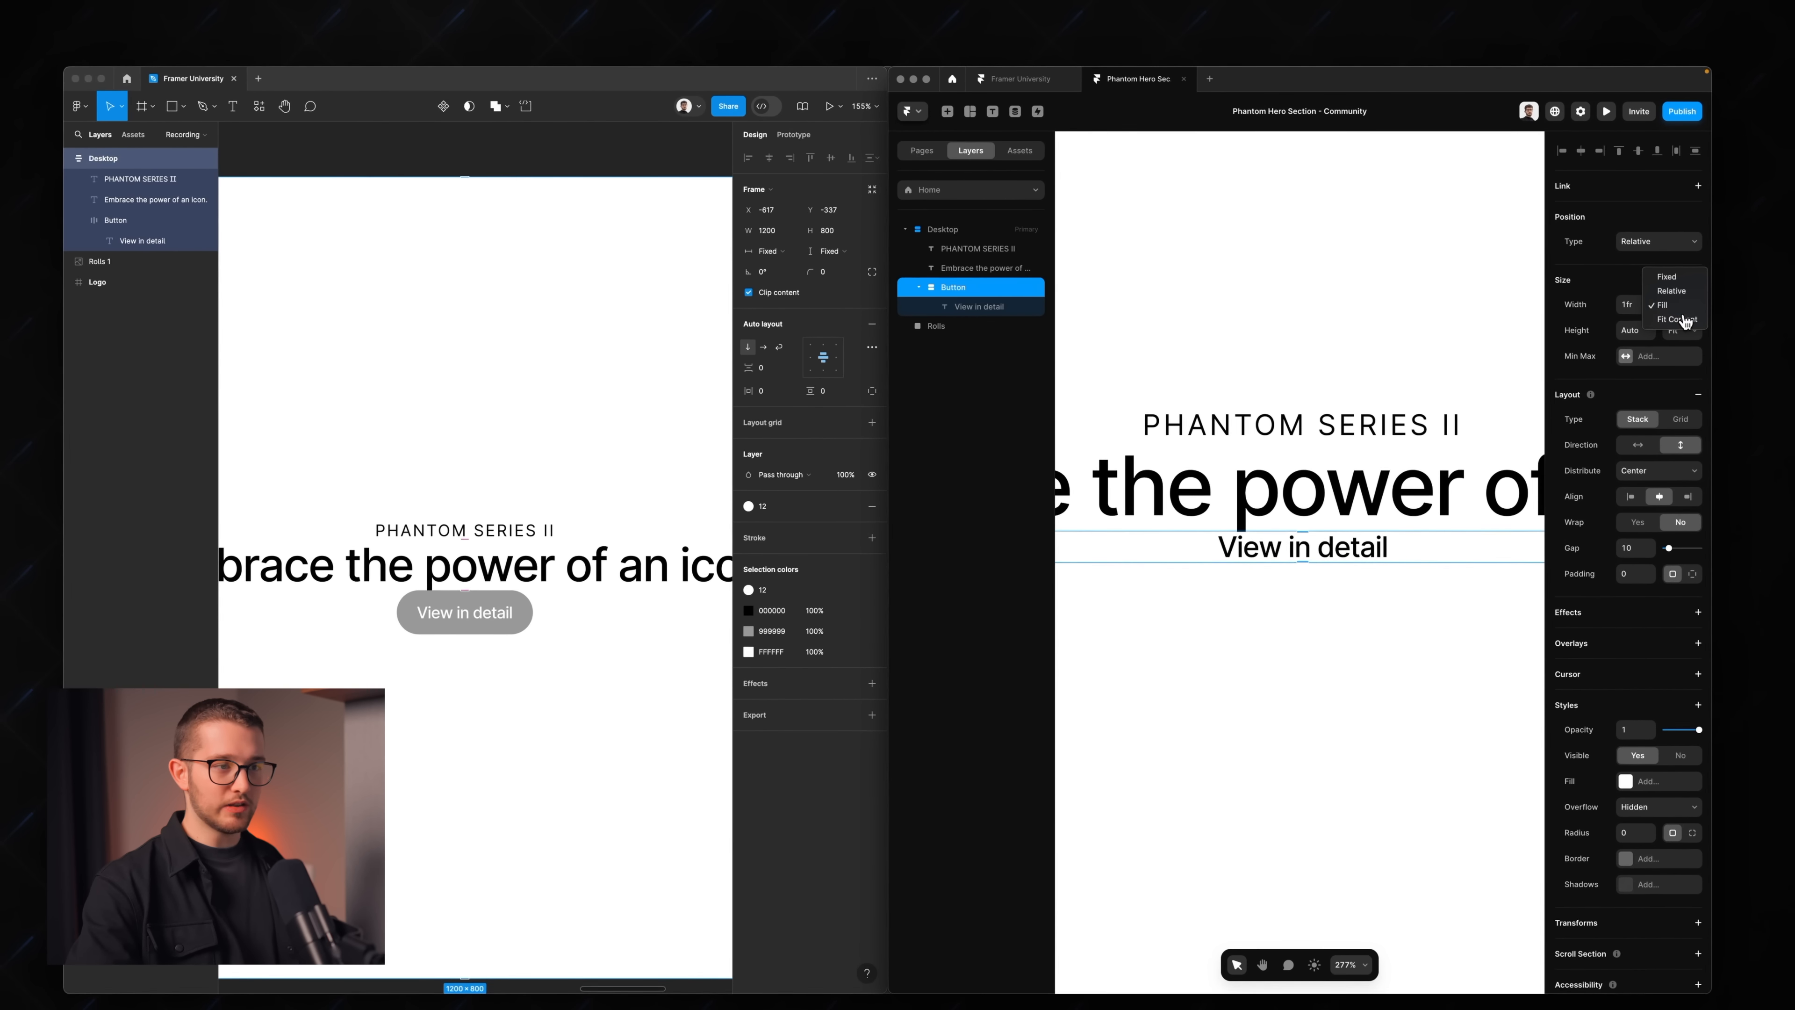
click(1623, 313)
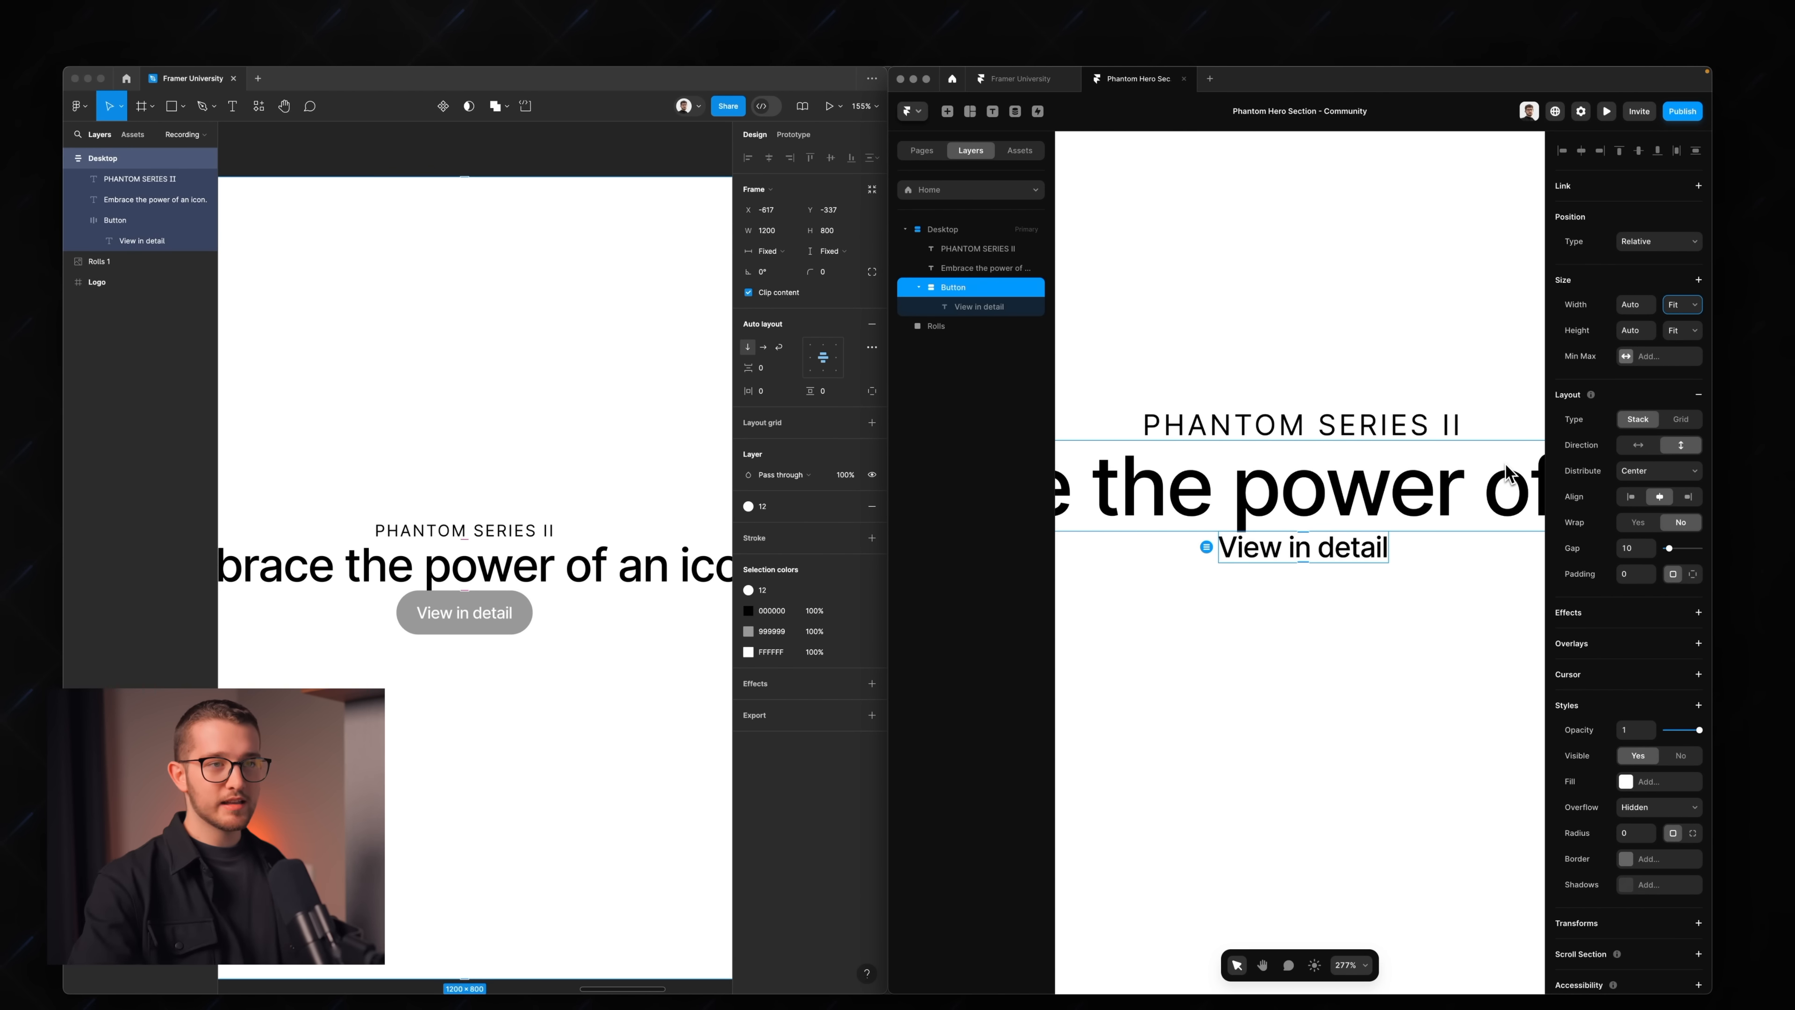
click(1689, 330)
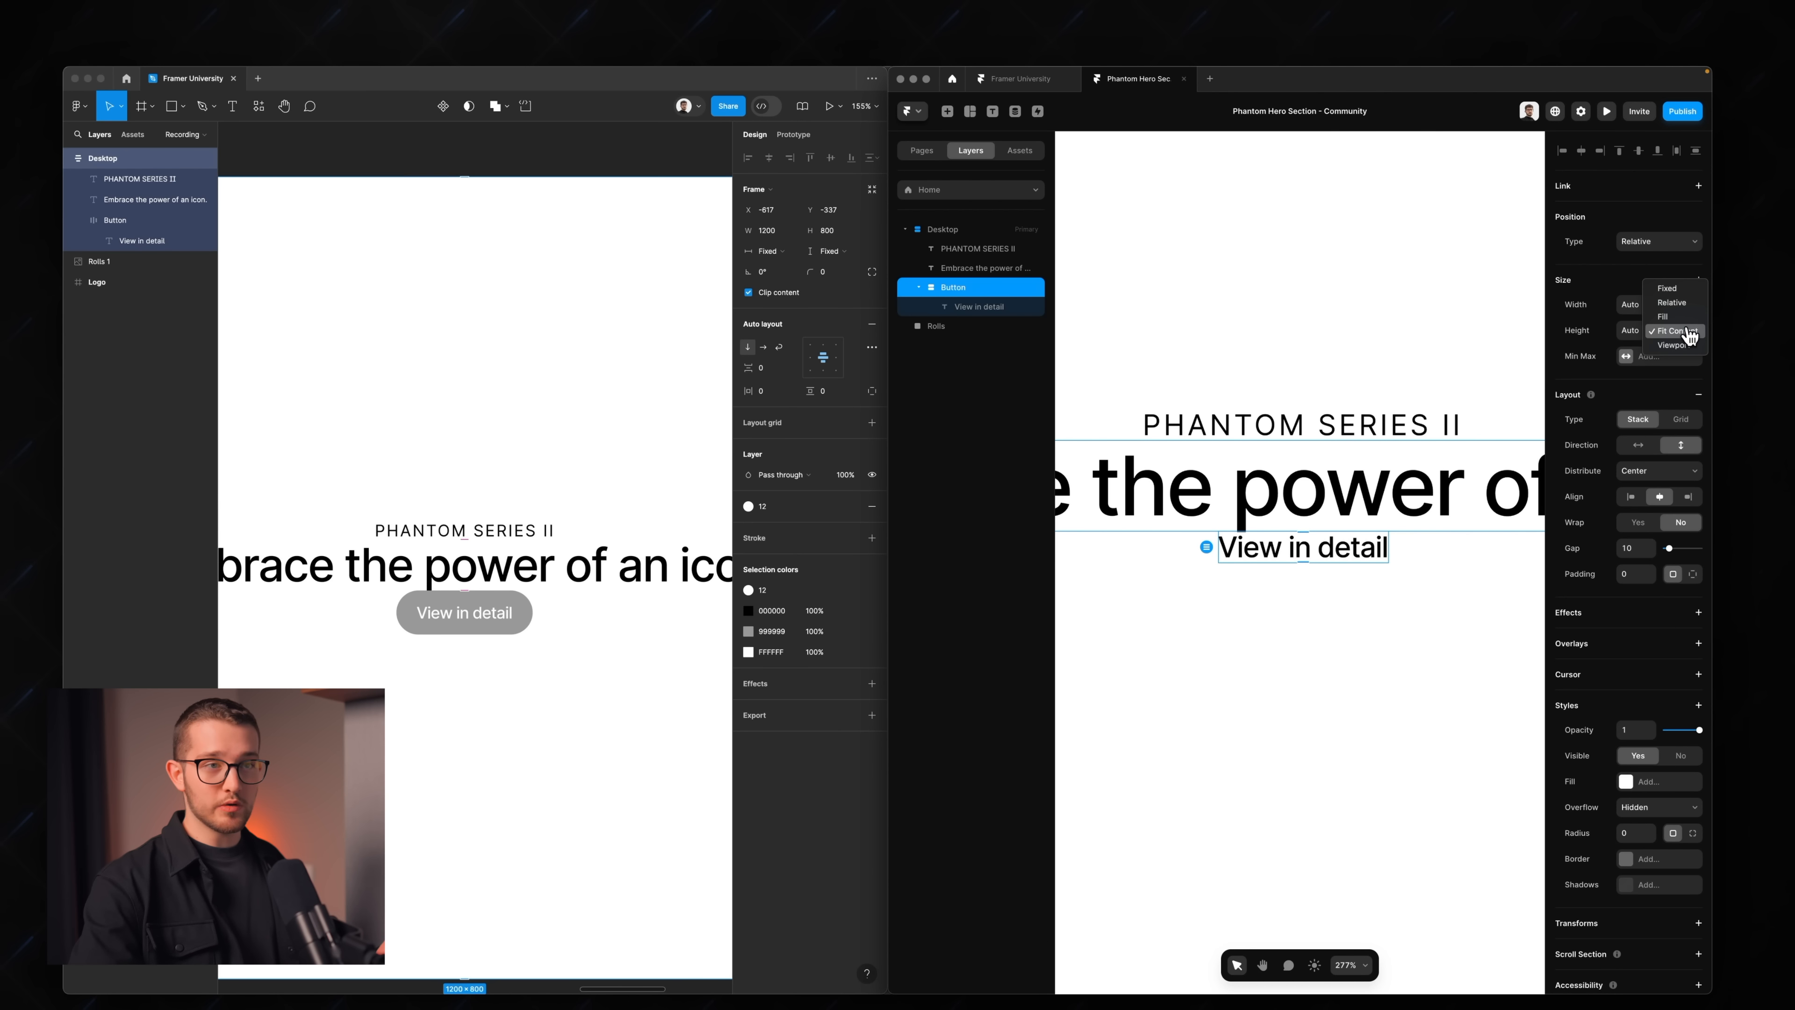
click(1675, 289)
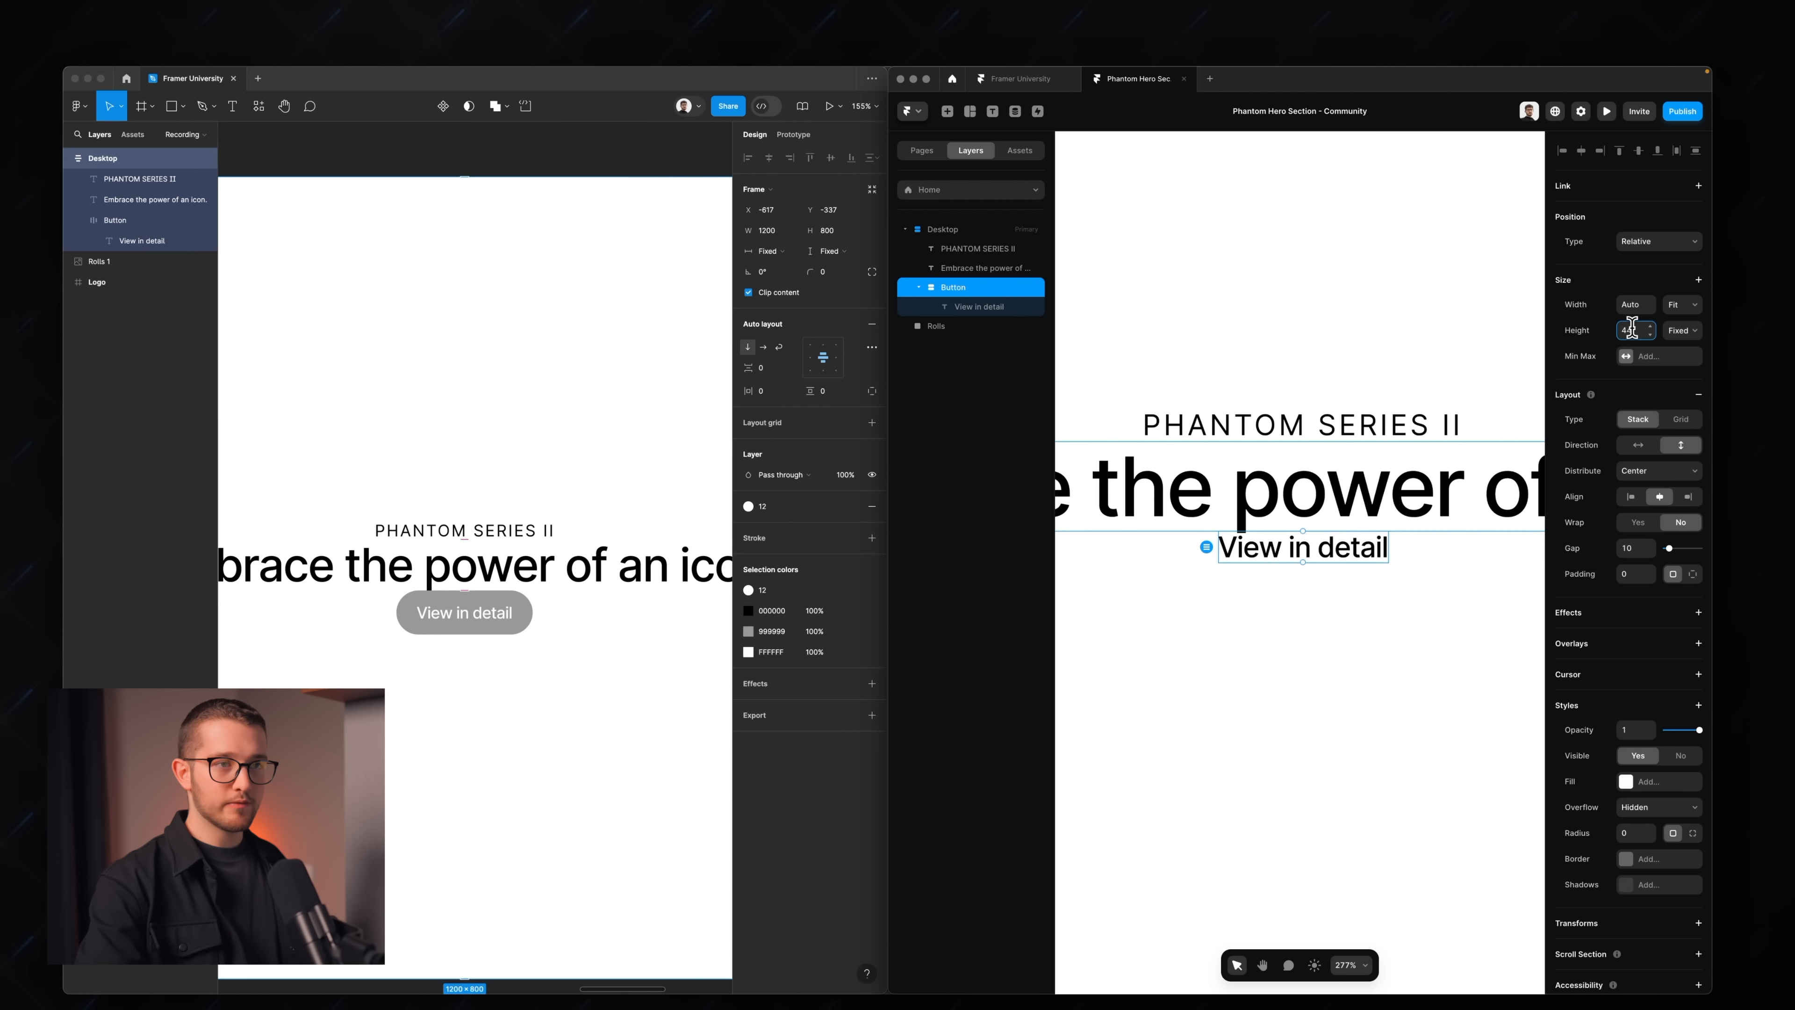
key(Return)
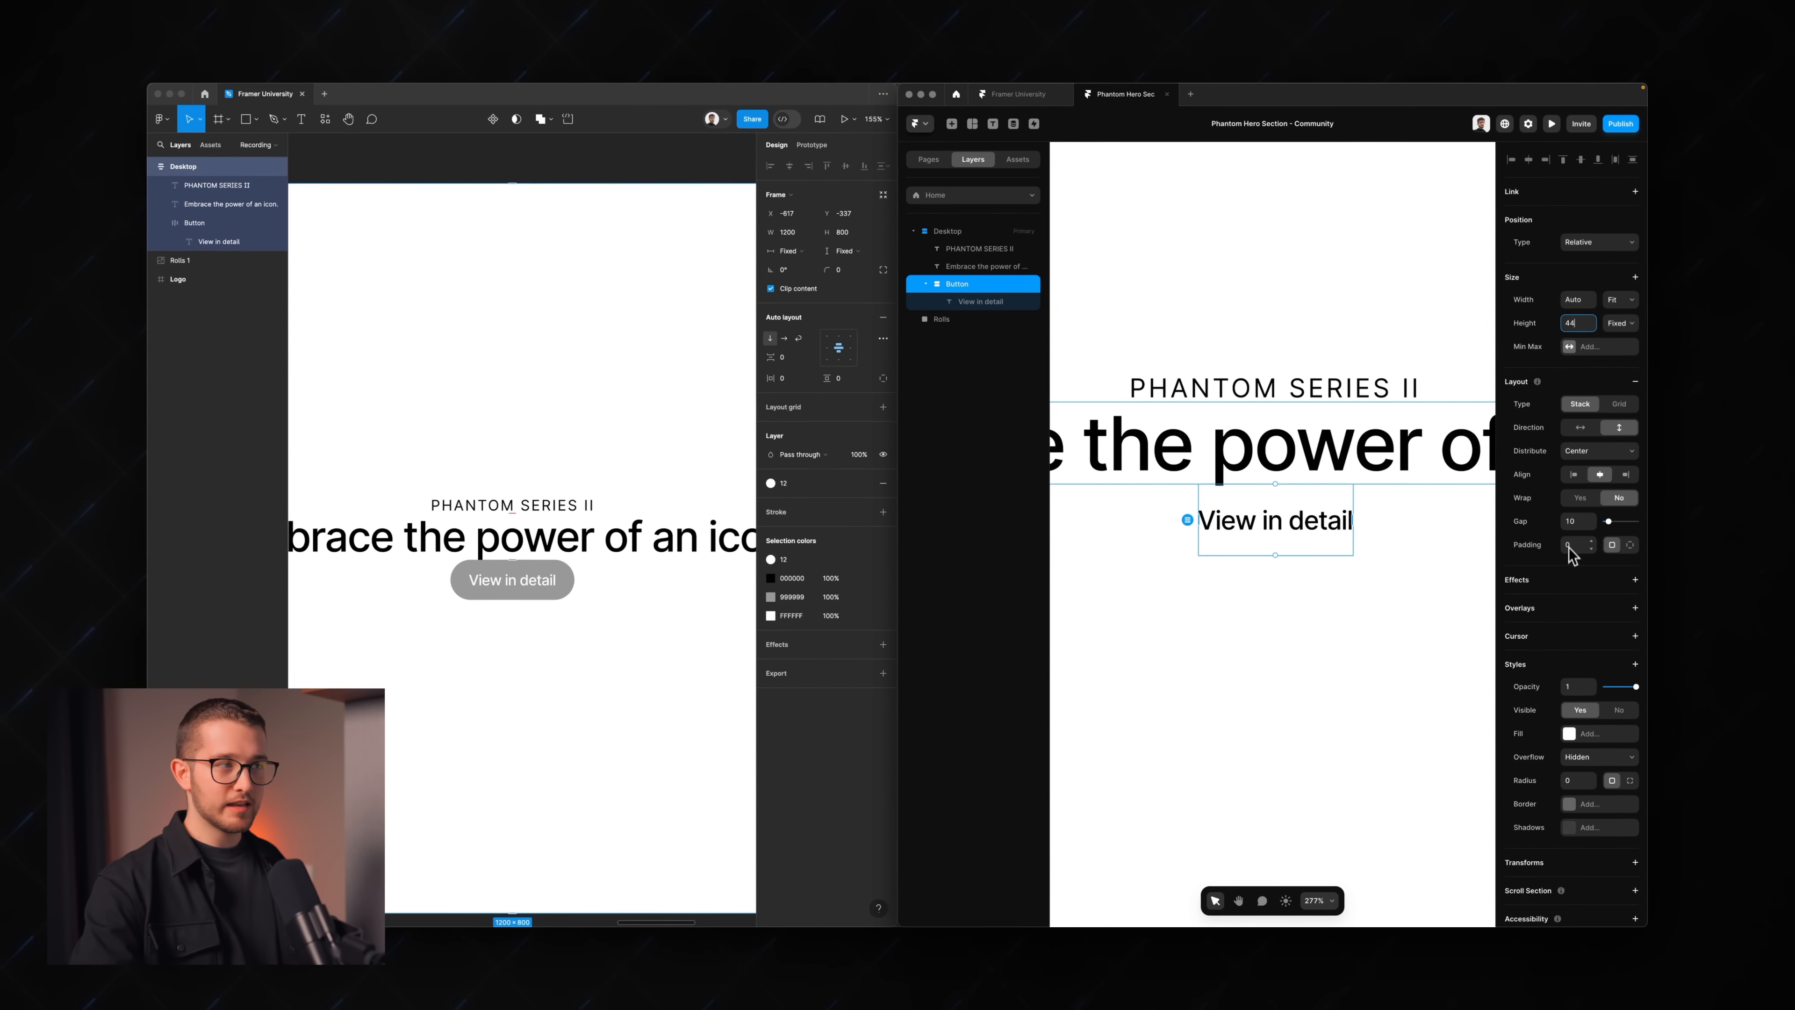
- Check the Figma button's horizontal padding and give the Framer Button stack individual right and left paddings of 20
scroll(1570, 555, down, 2)
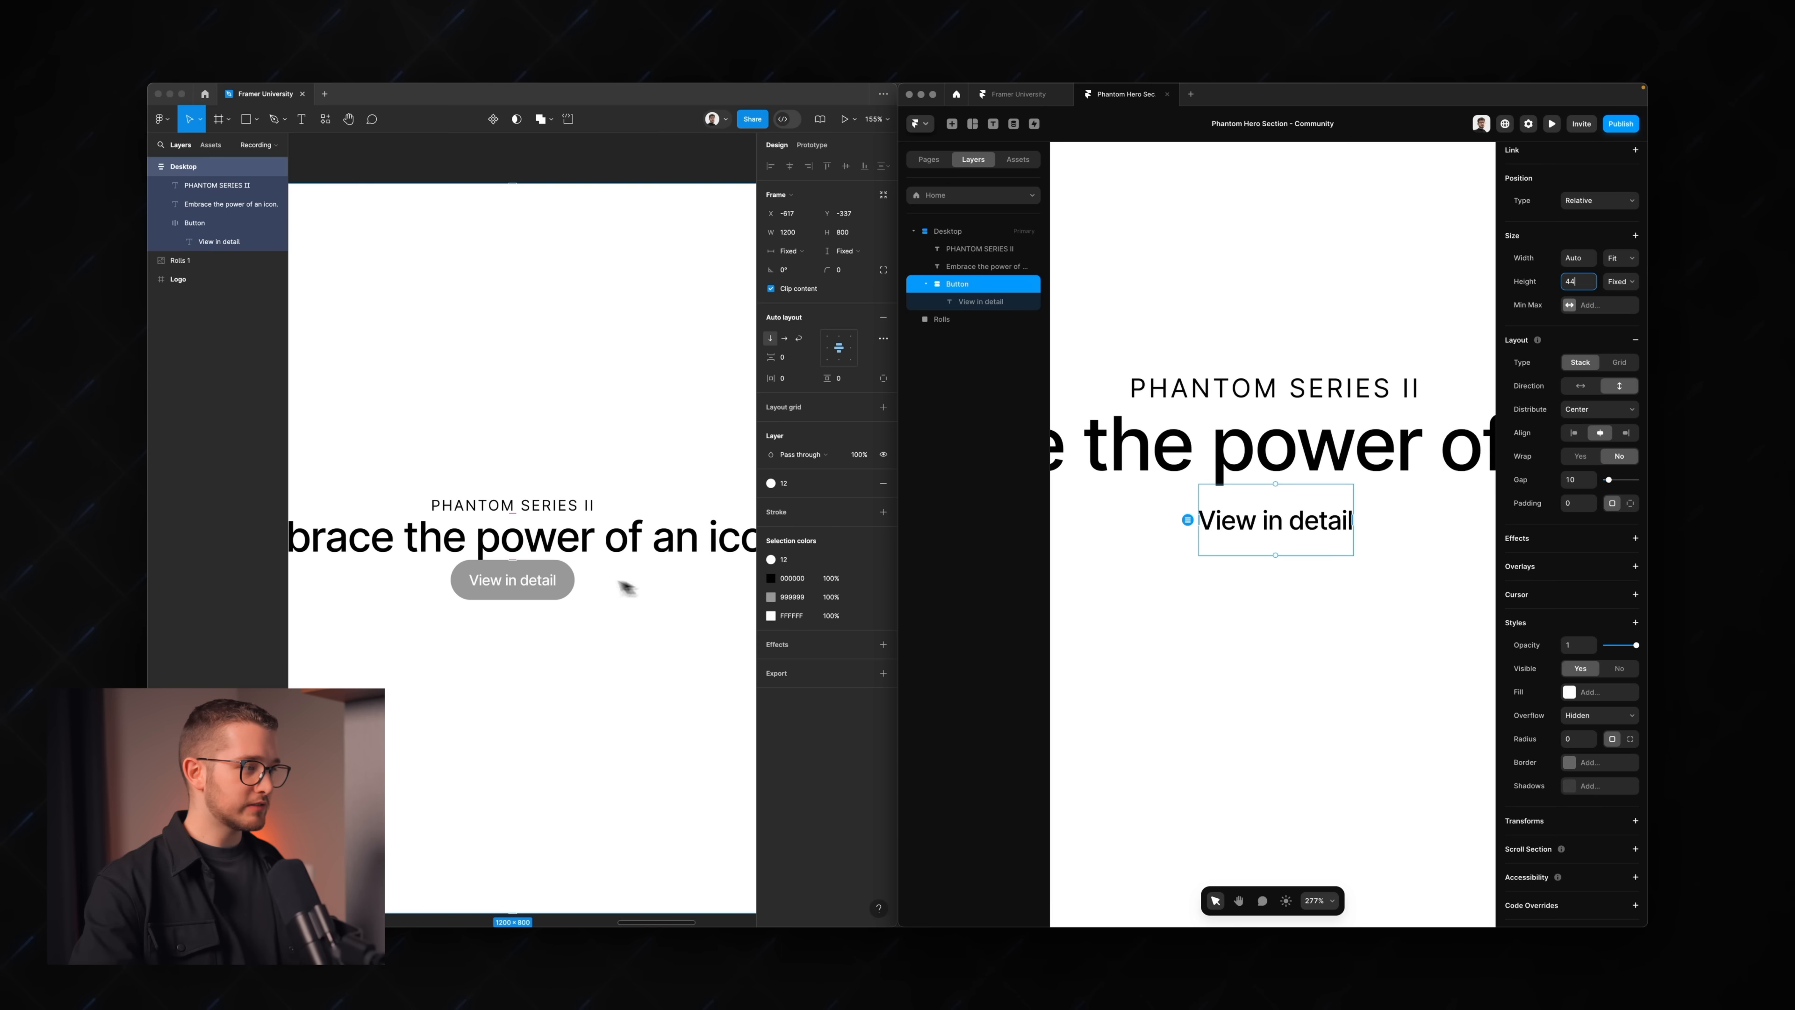
click(536, 581)
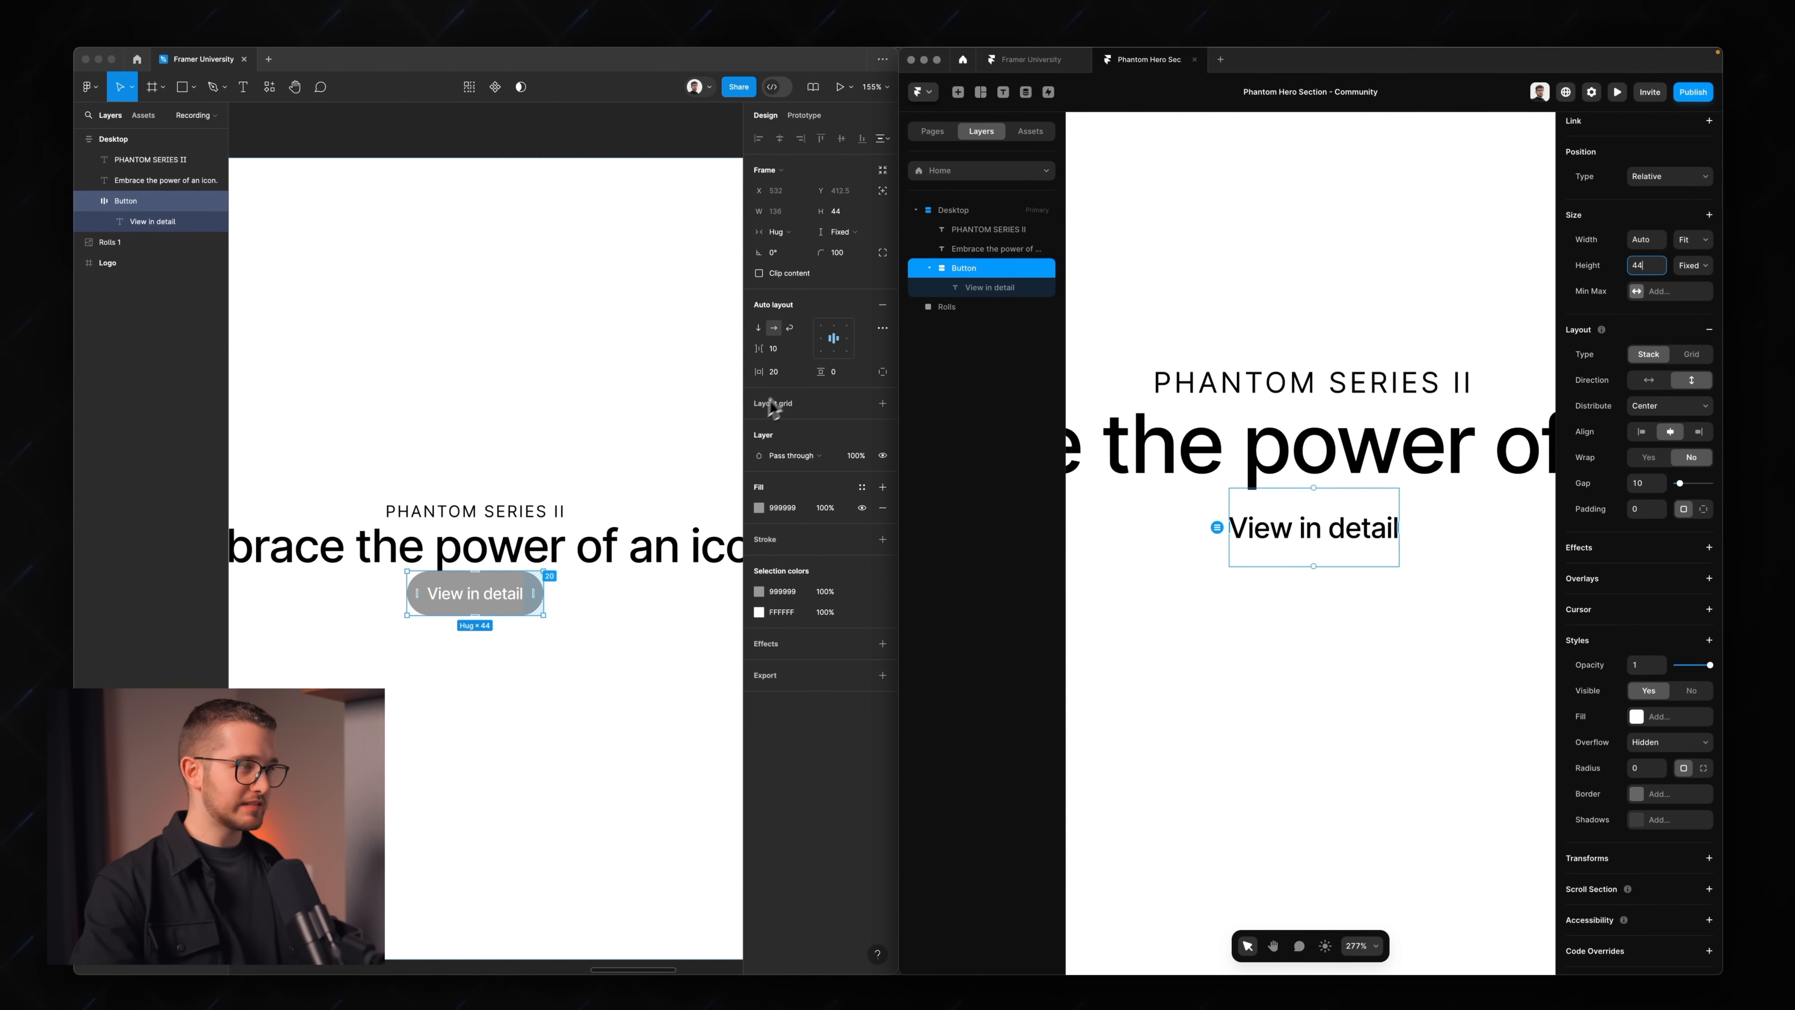
click(780, 377)
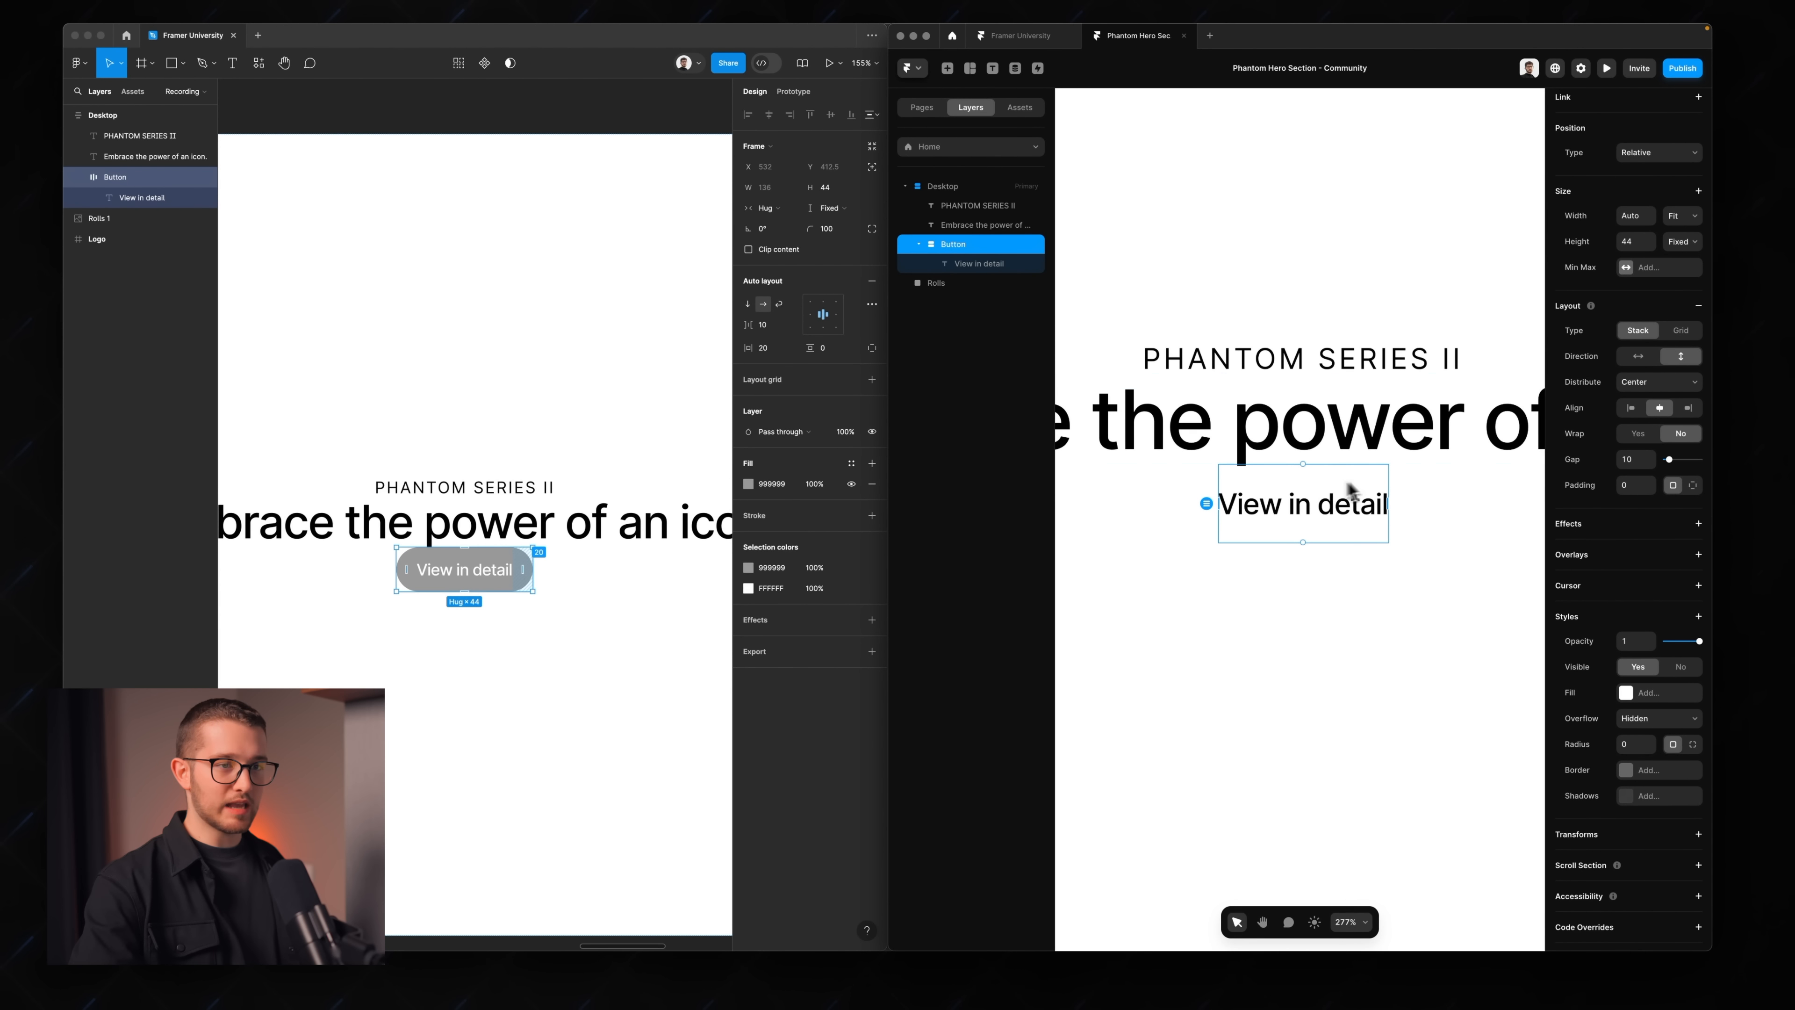
click(1694, 485)
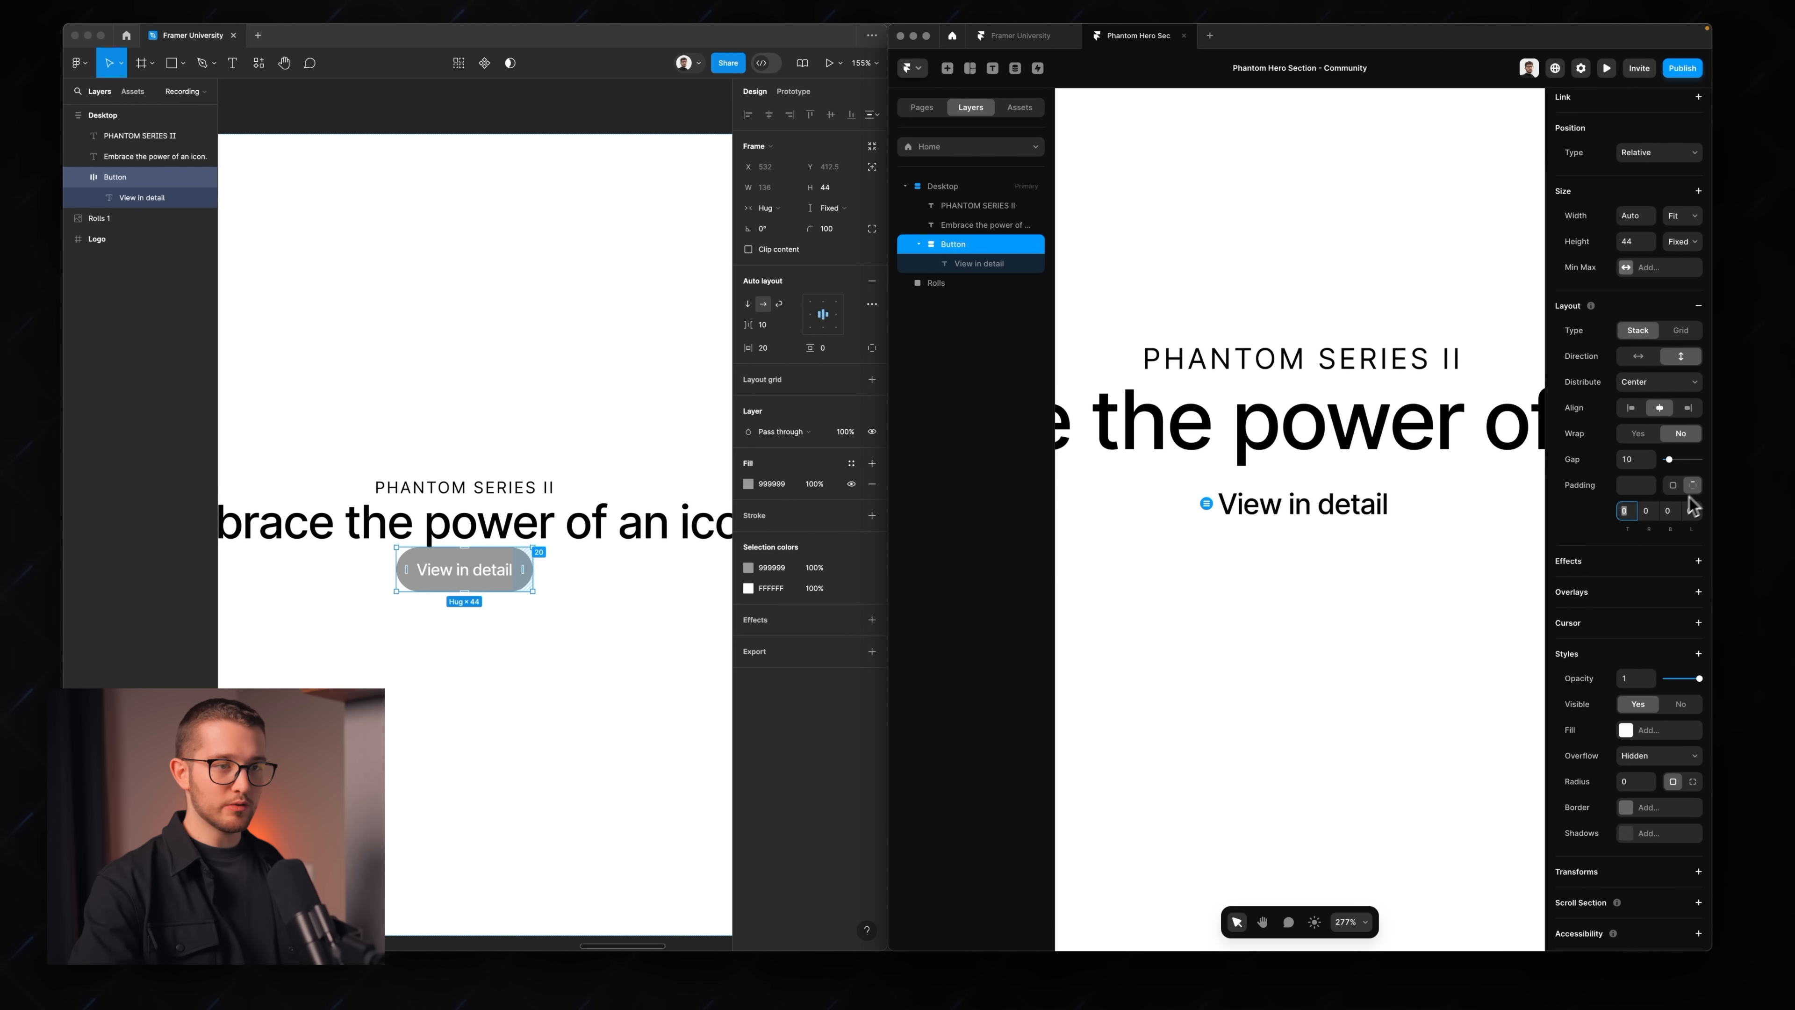
click(1647, 510)
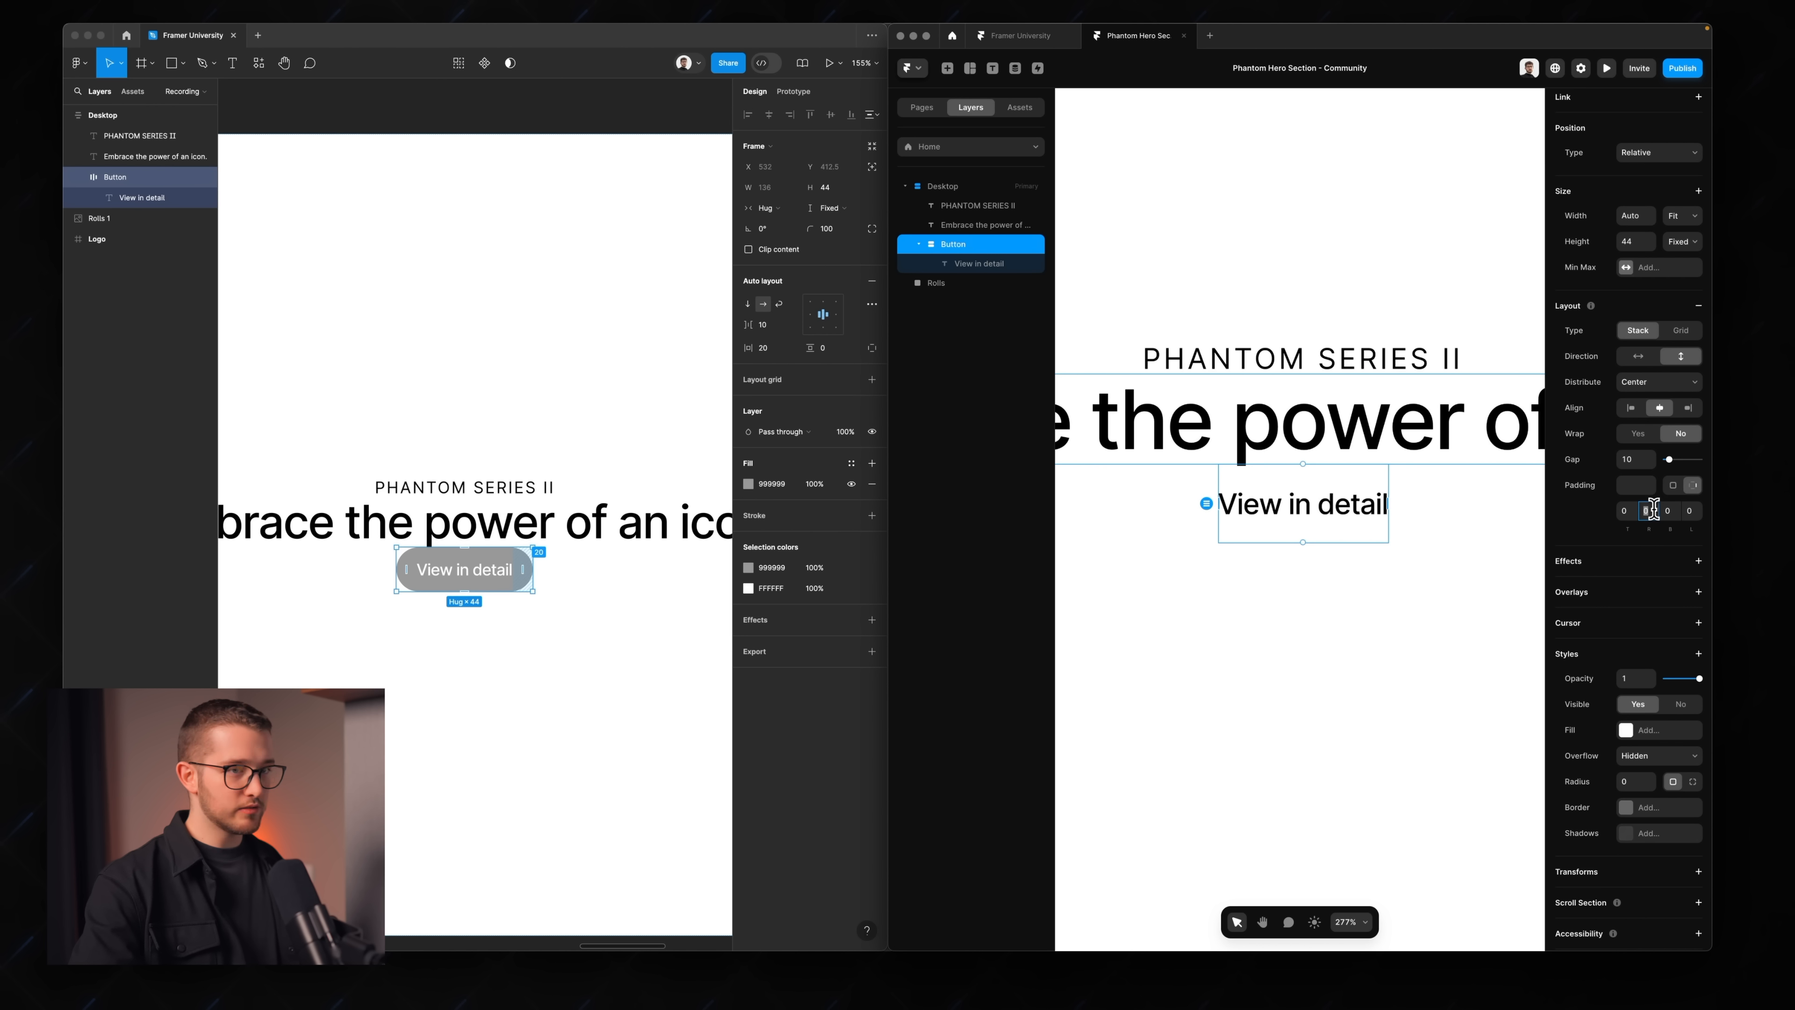
click(1692, 510)
key(BackSpace)
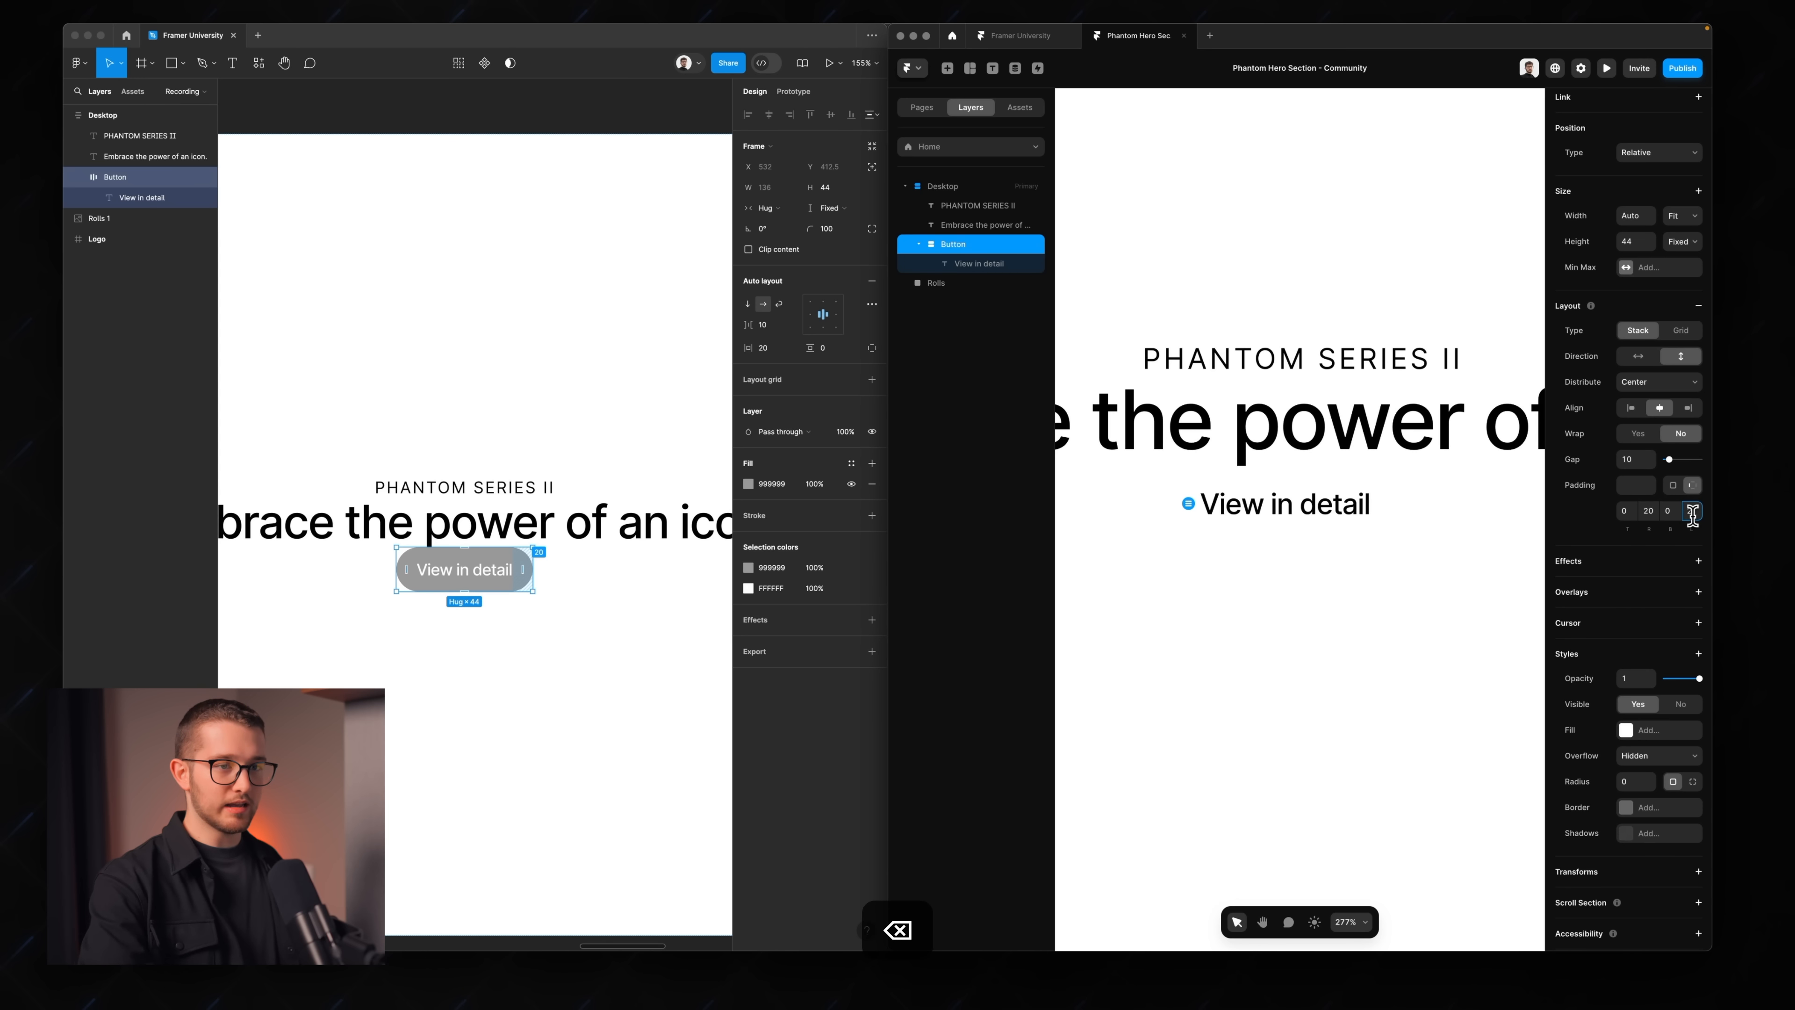
text(20)
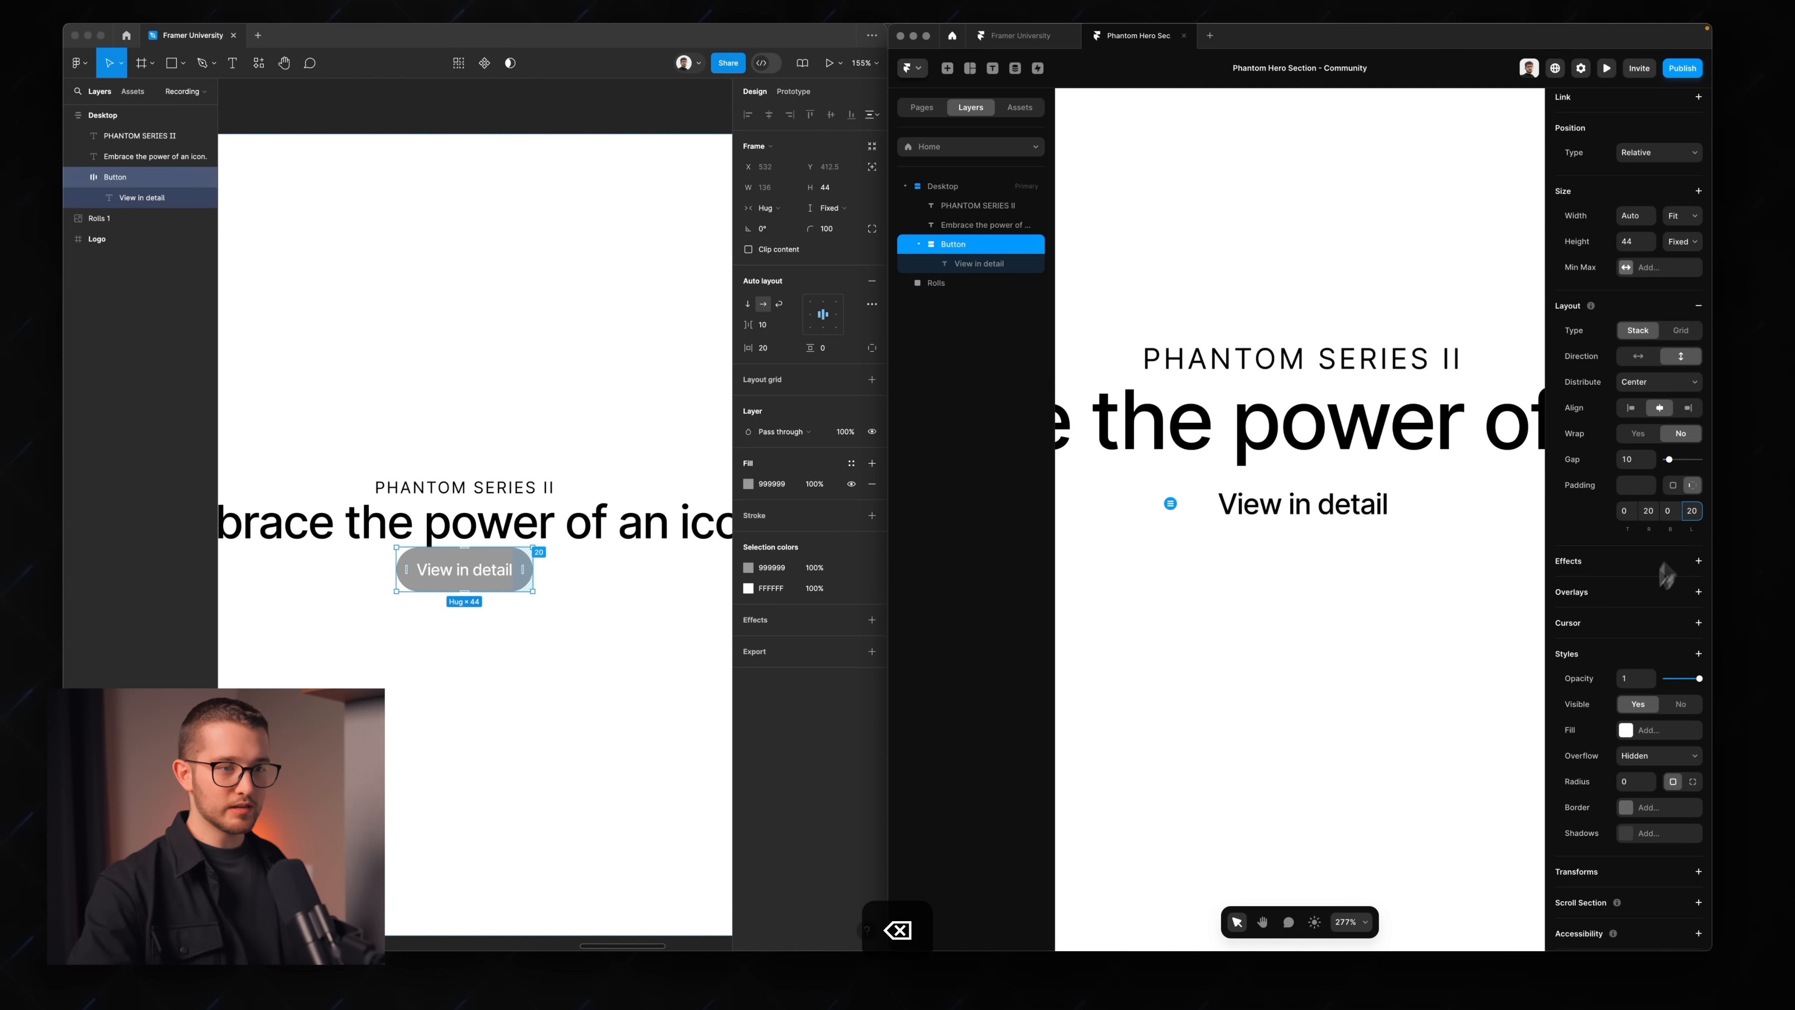
- Fill the Button stack with grey #9C9C9C and set its corner radius to 100
scroll(1639, 610, down, 2)
click(1636, 659)
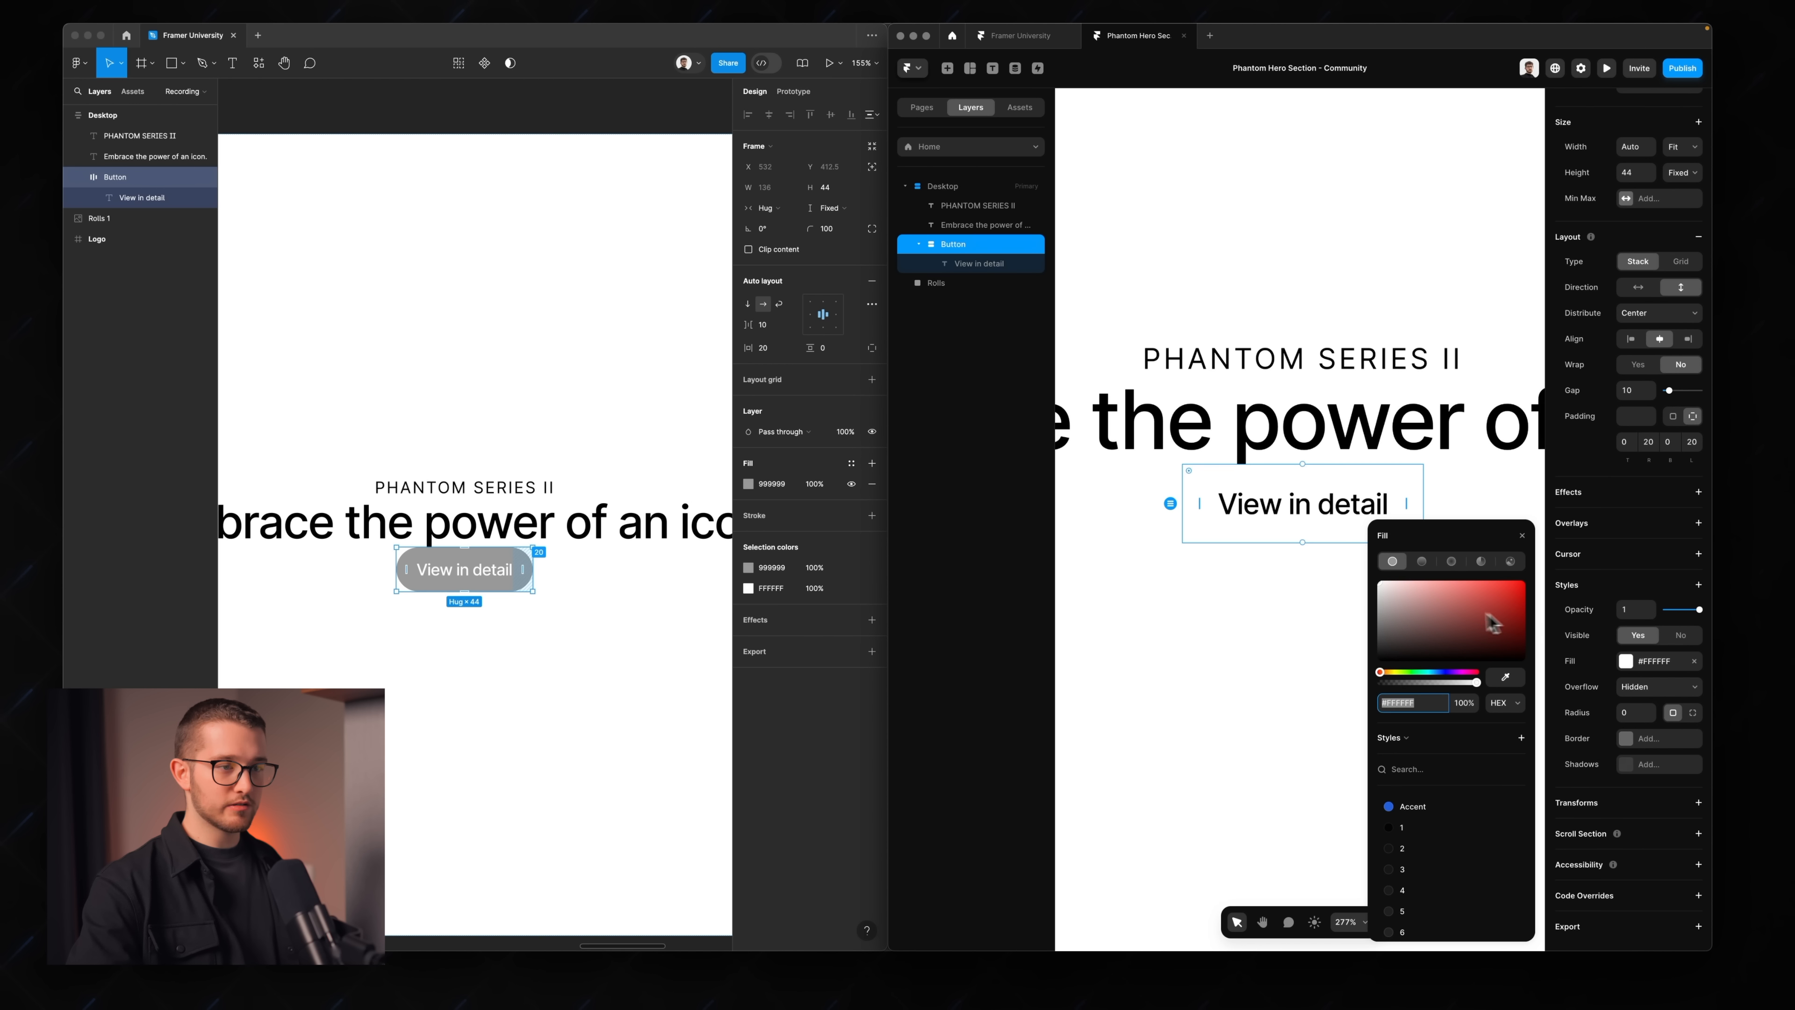
drag(1355, 623, 1350, 614)
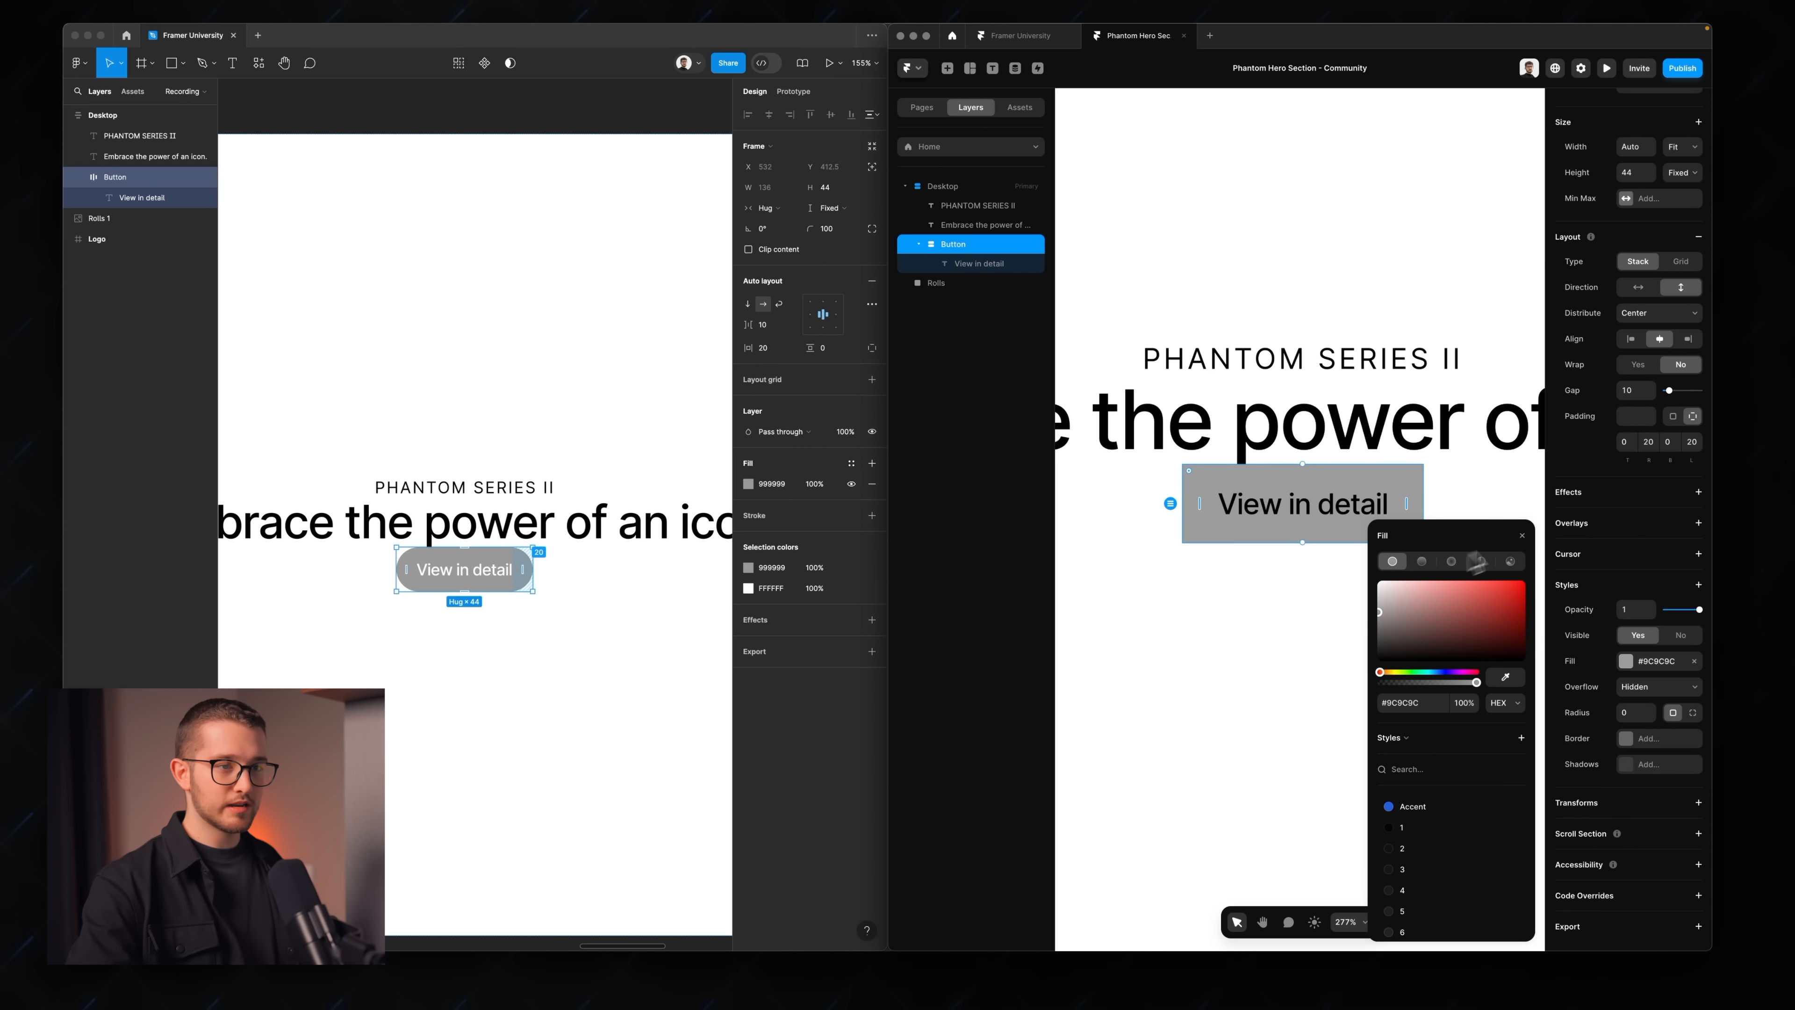
click(1522, 538)
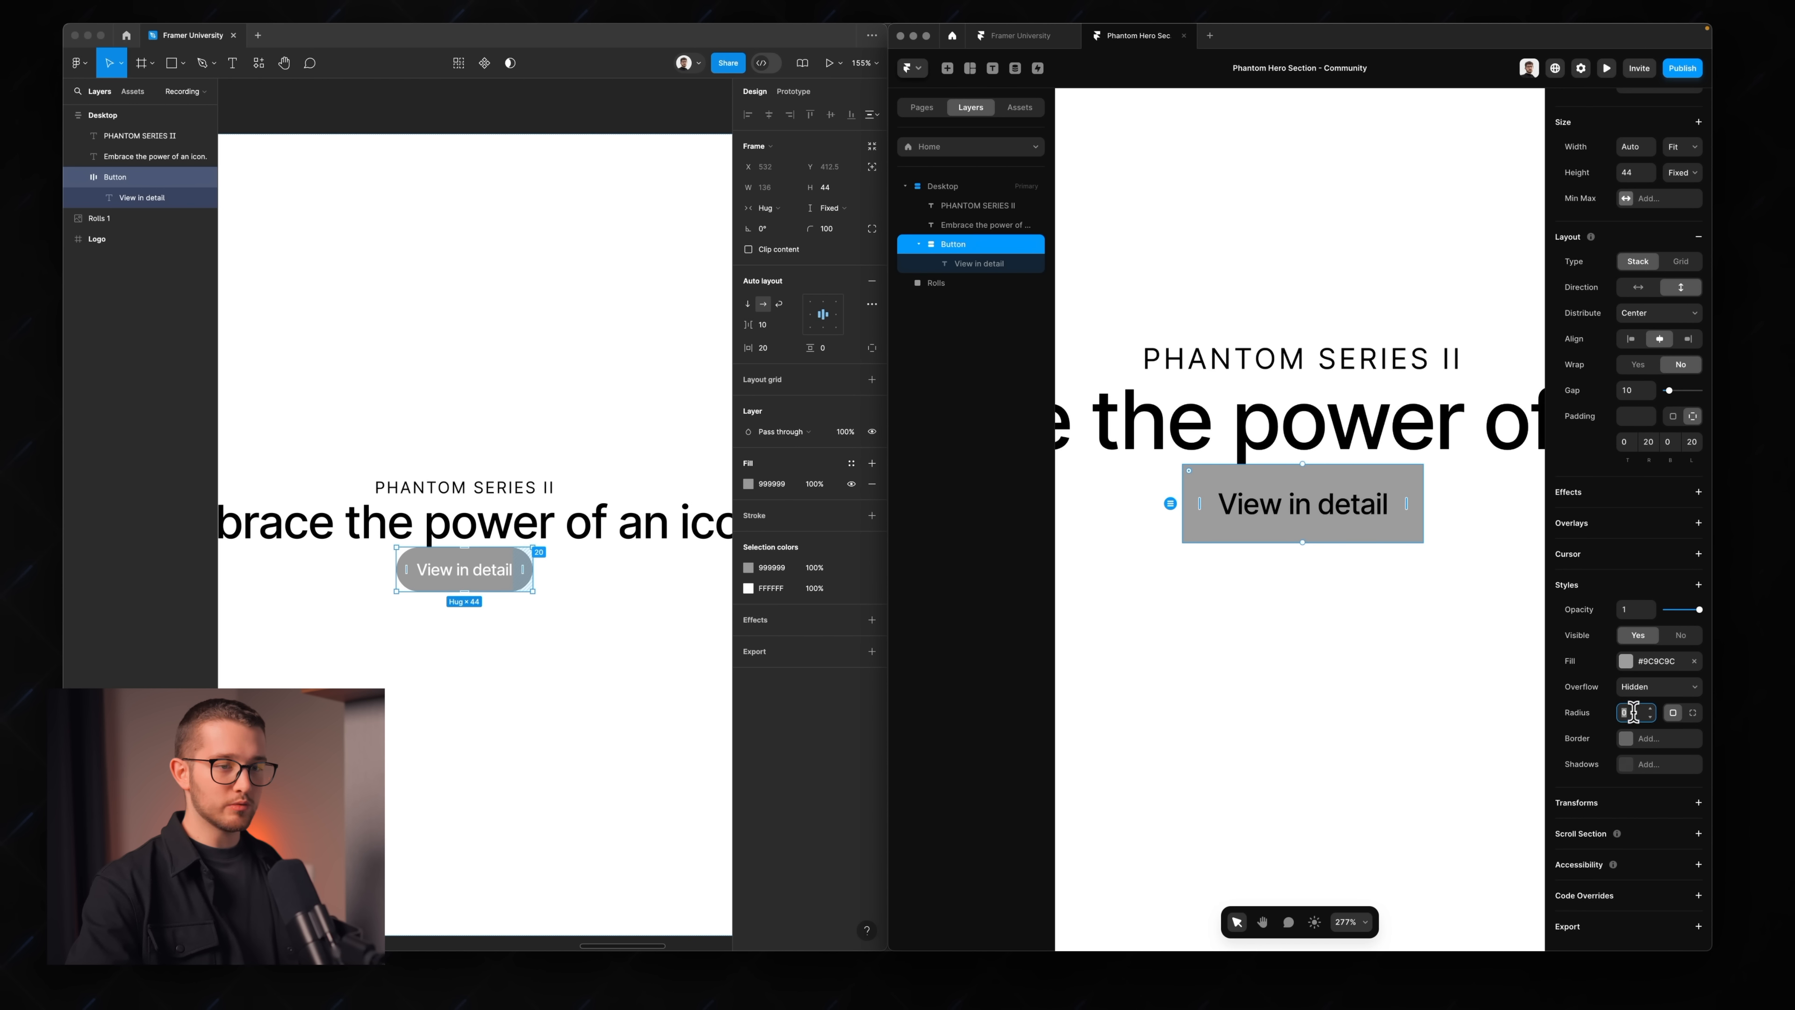
text(00)
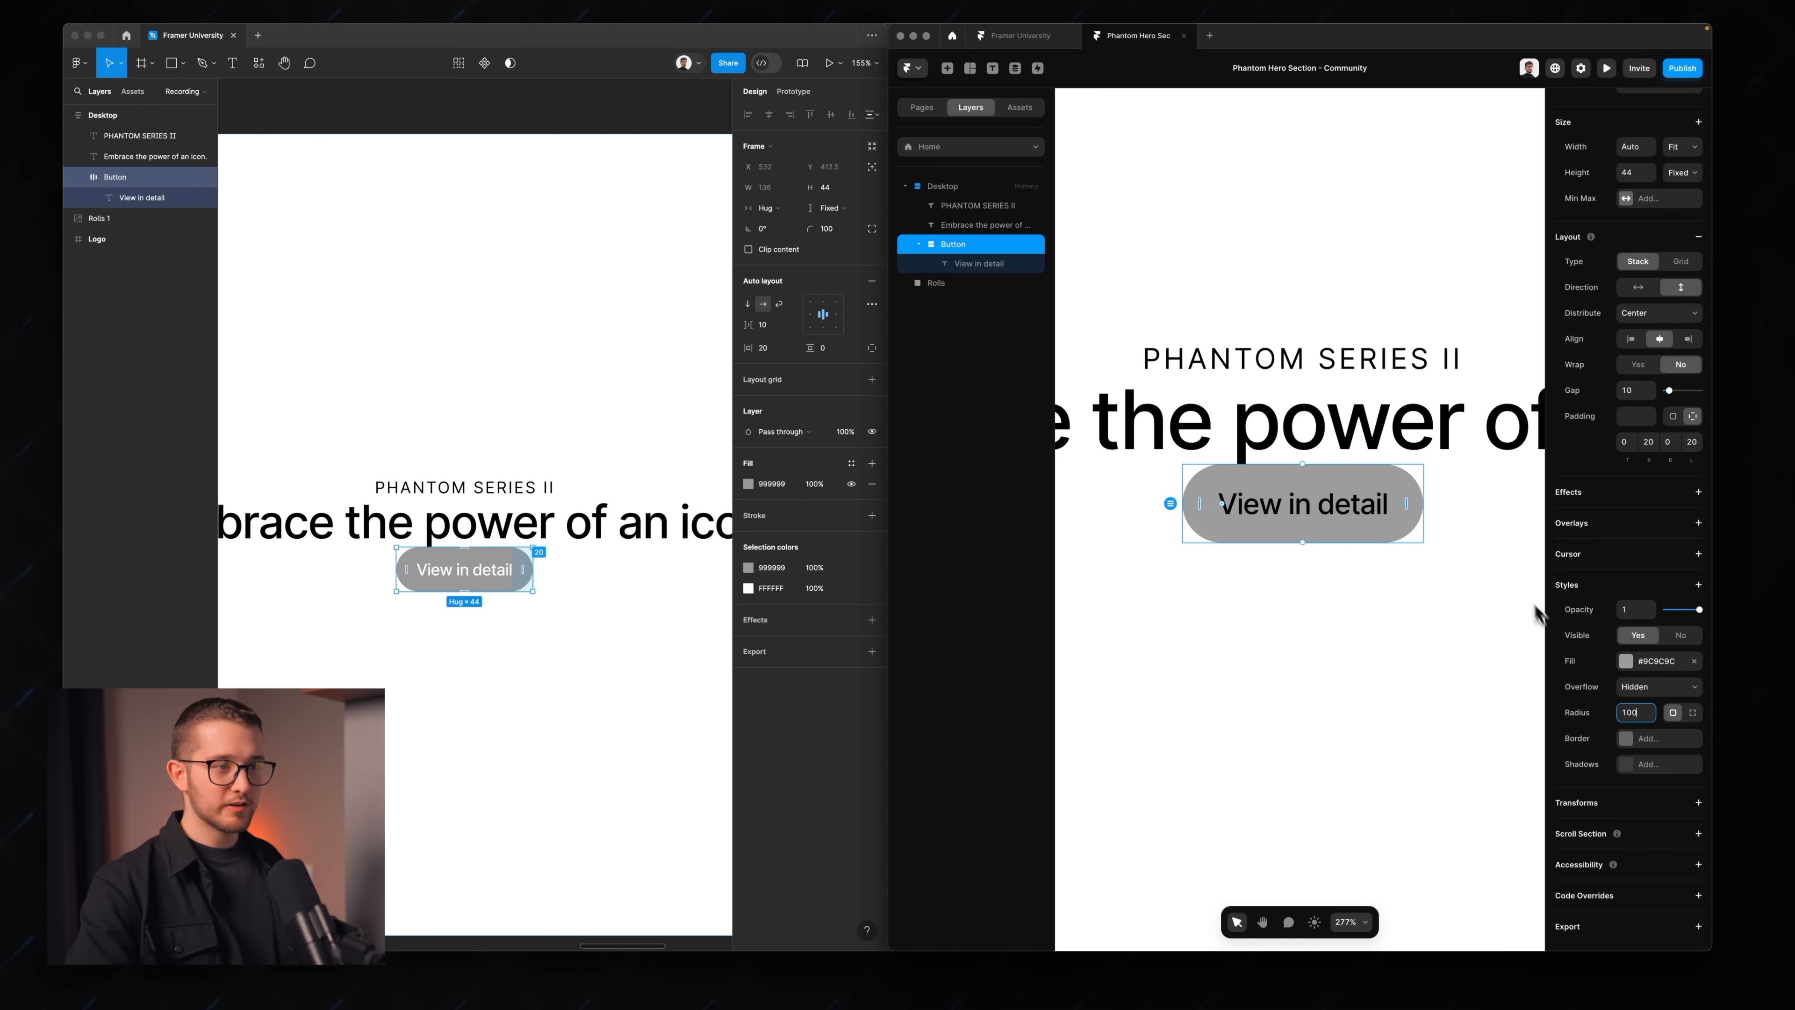
- Change the color of the "View in detail" text inside the Framer button to white (#FFFFFF)
double_click(1358, 510)
scroll(1612, 577, down, 2)
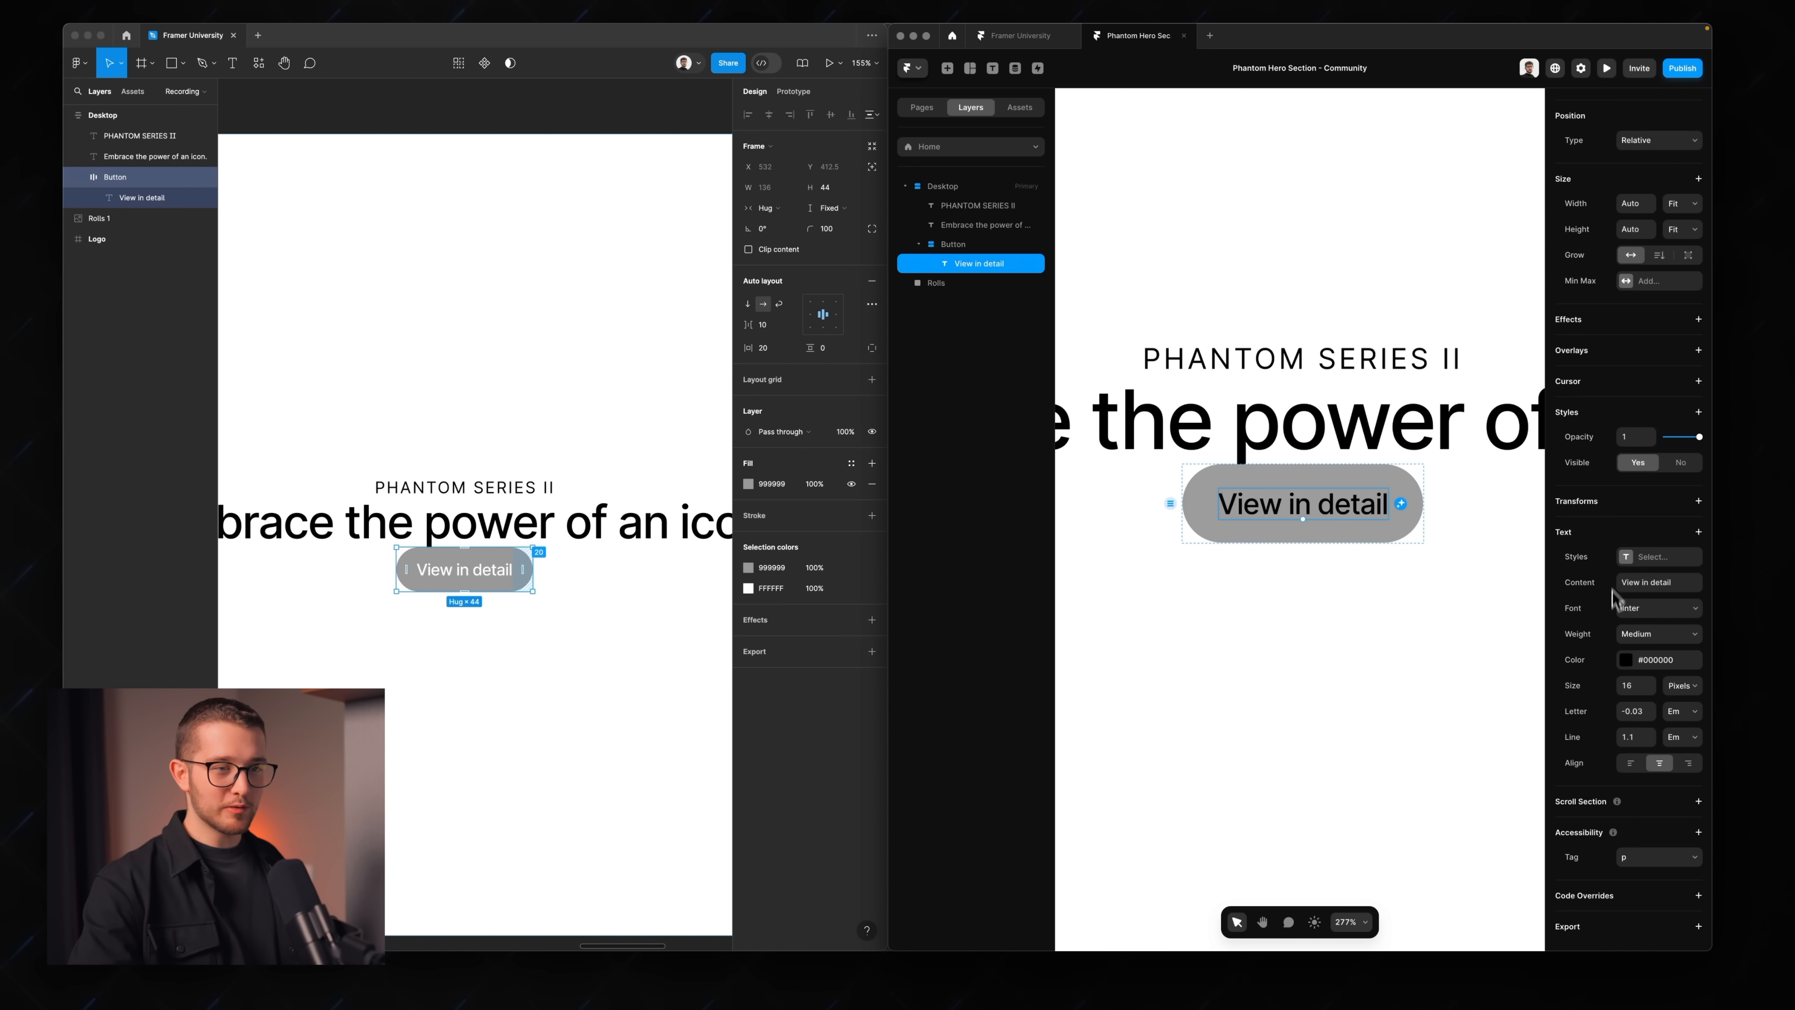
click(1632, 659)
drag(1463, 614, 1258, 481)
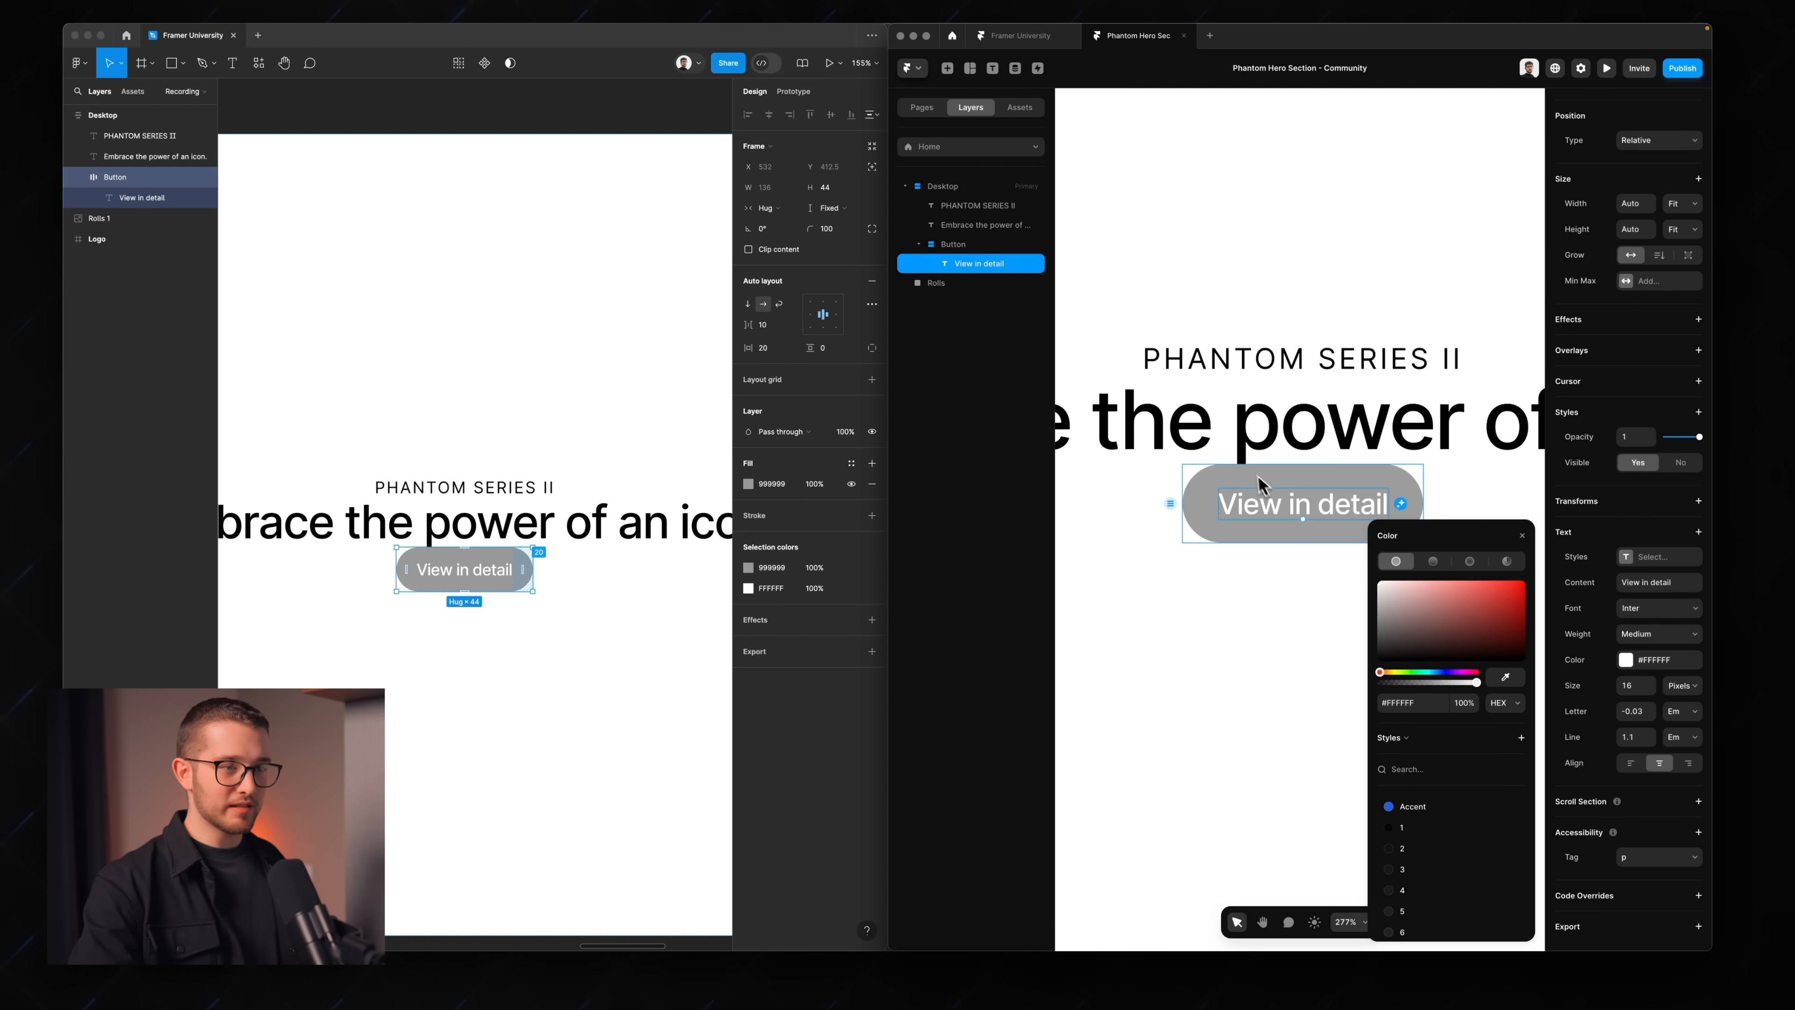
click(1525, 538)
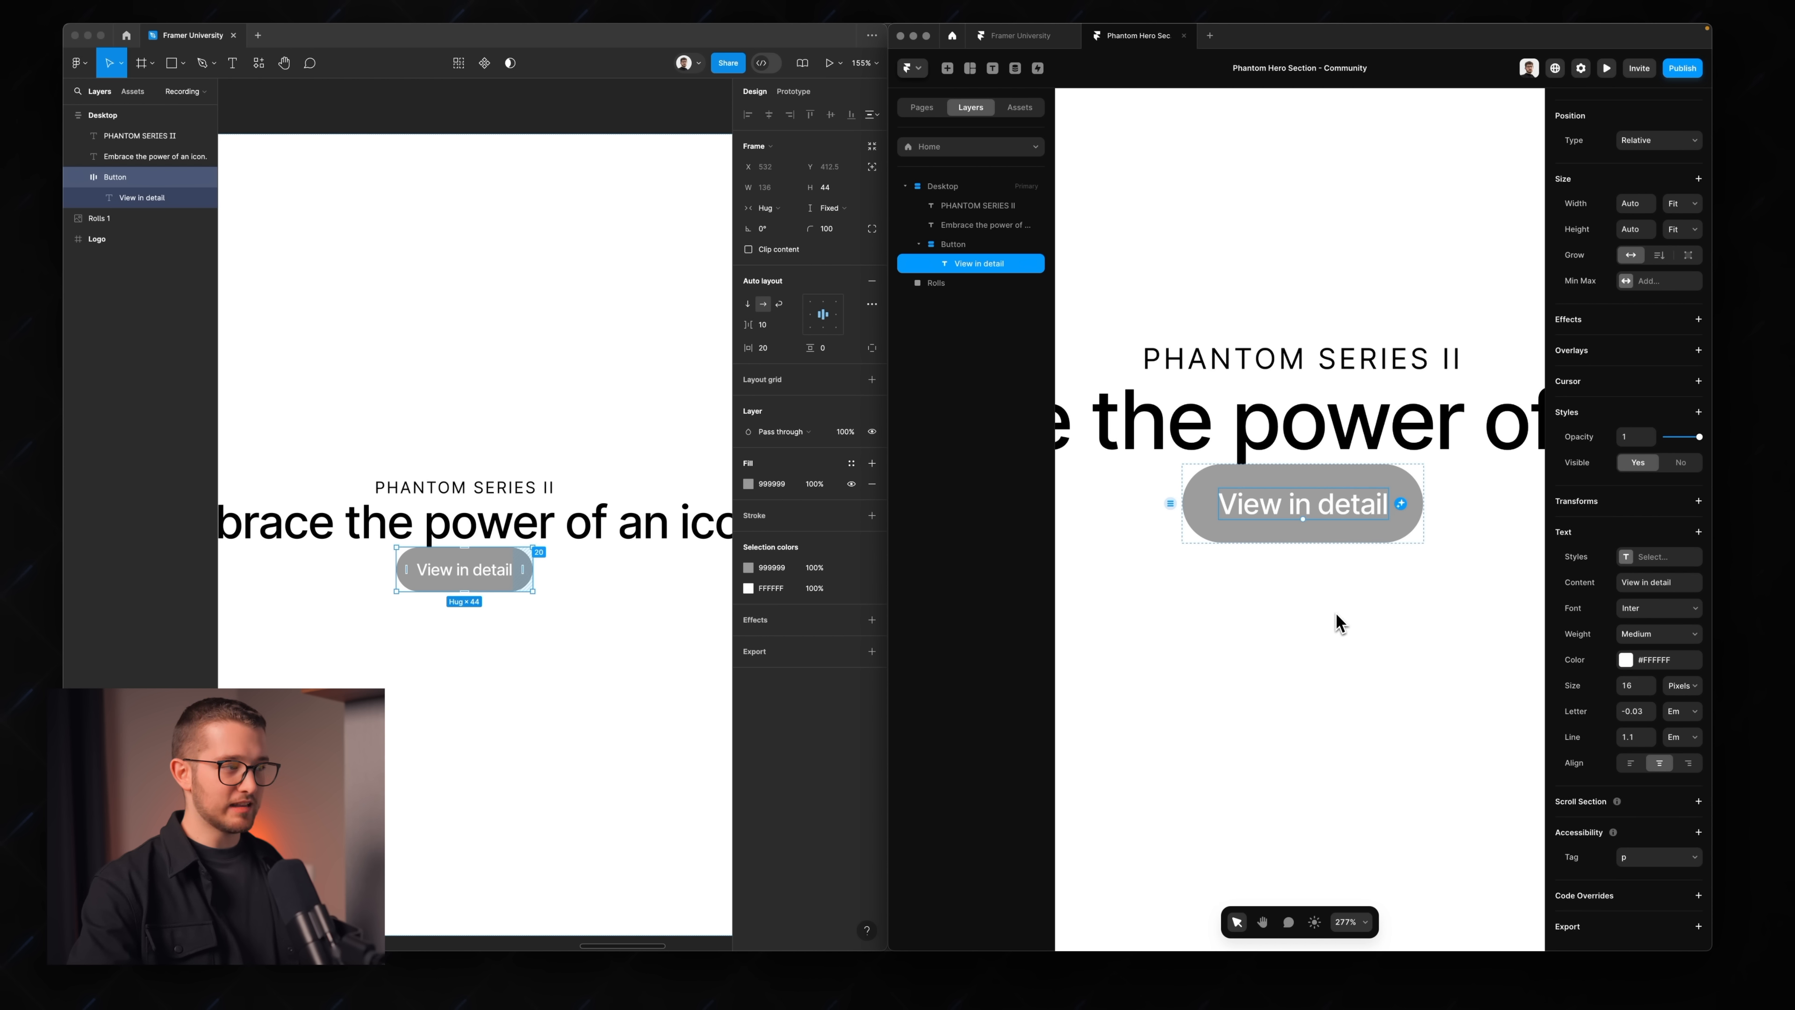
click(1340, 622)
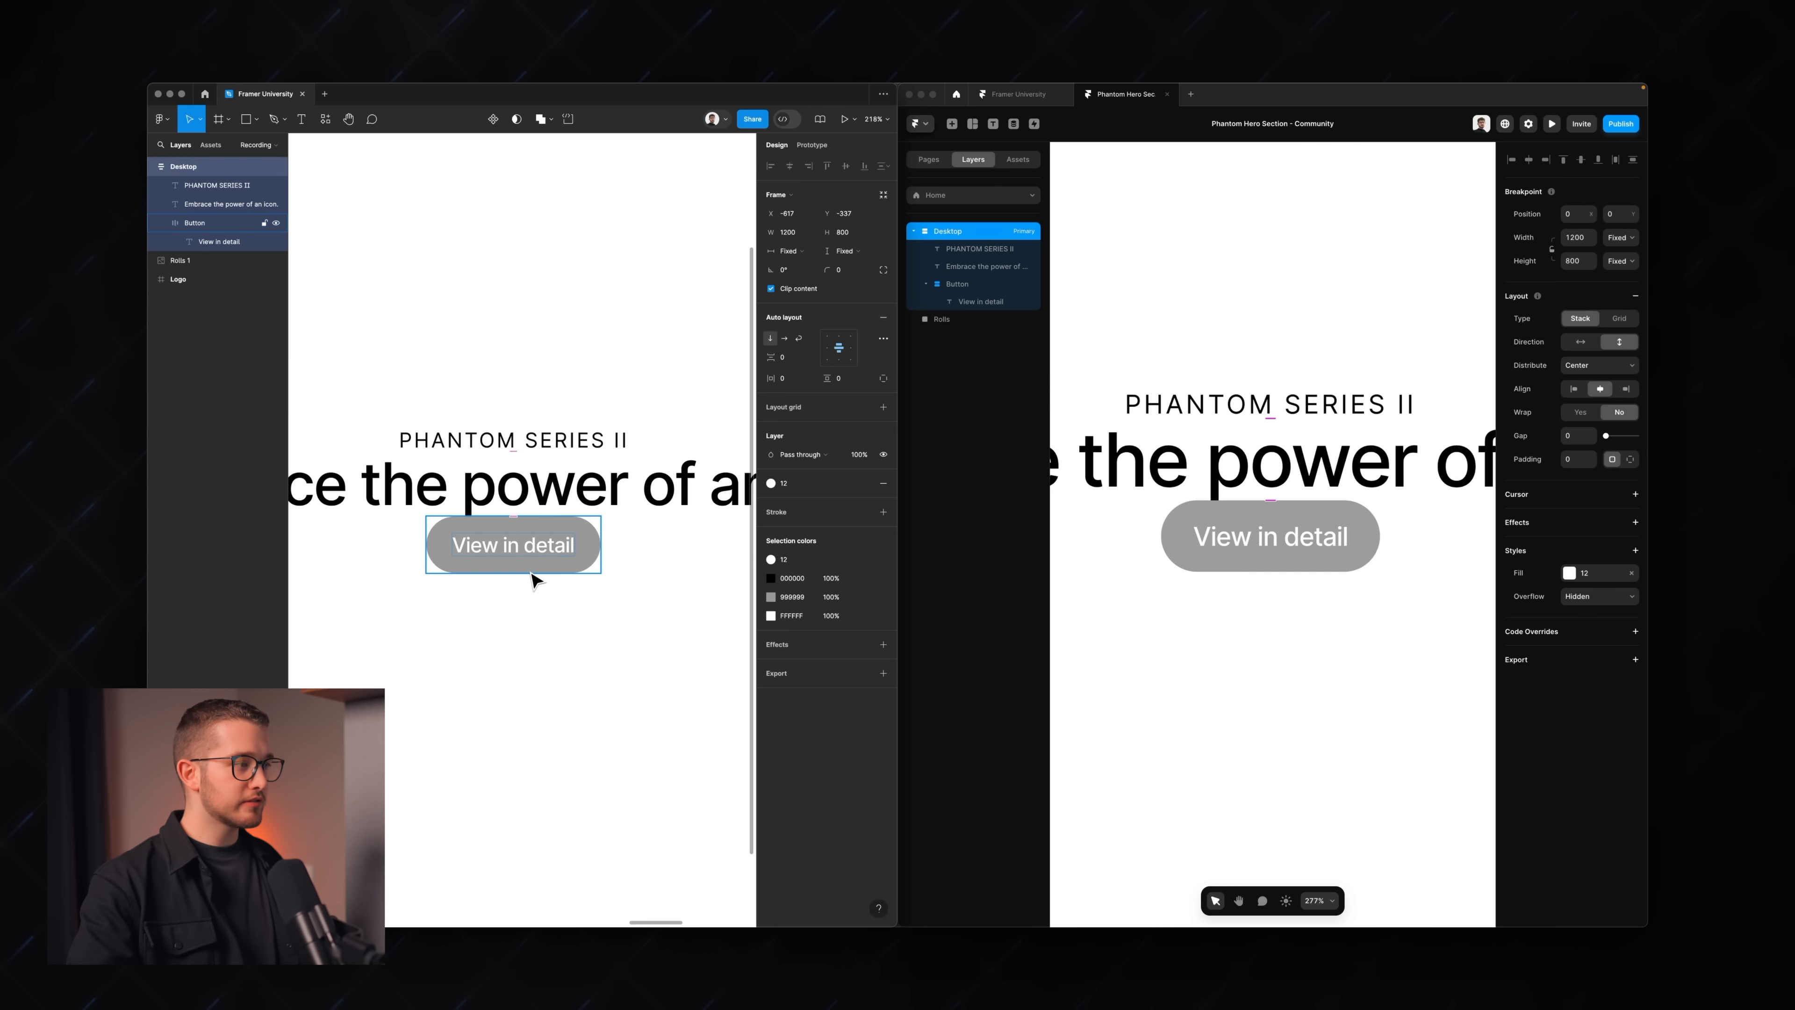
- Wrap the "PHANTOM SERIES II" subtitle and the "Embrace the power of an icon." heading in an auto layout frame in Figma
scroll(531, 573, down, 5)
scroll(532, 572, down, 1)
scroll(531, 573, up, 2)
scroll(532, 573, up, 1)
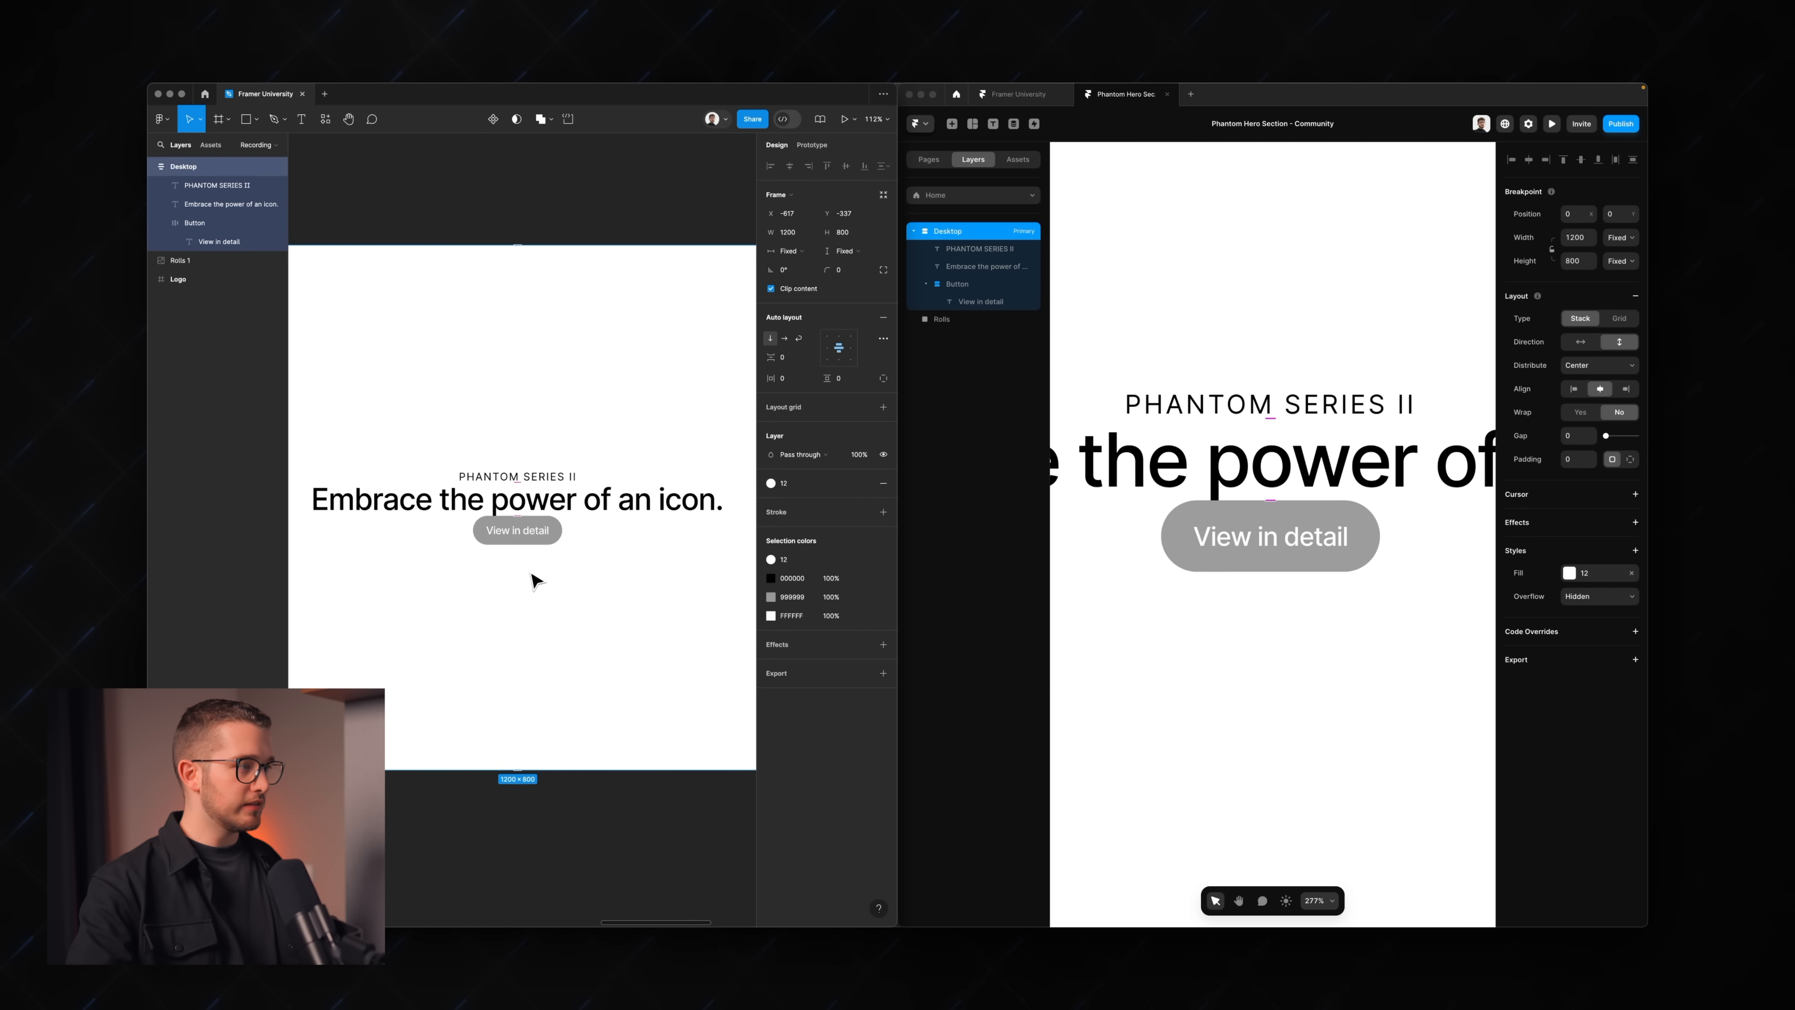
scroll(535, 580, down, 1)
scroll(534, 579, left, 1)
click(554, 480)
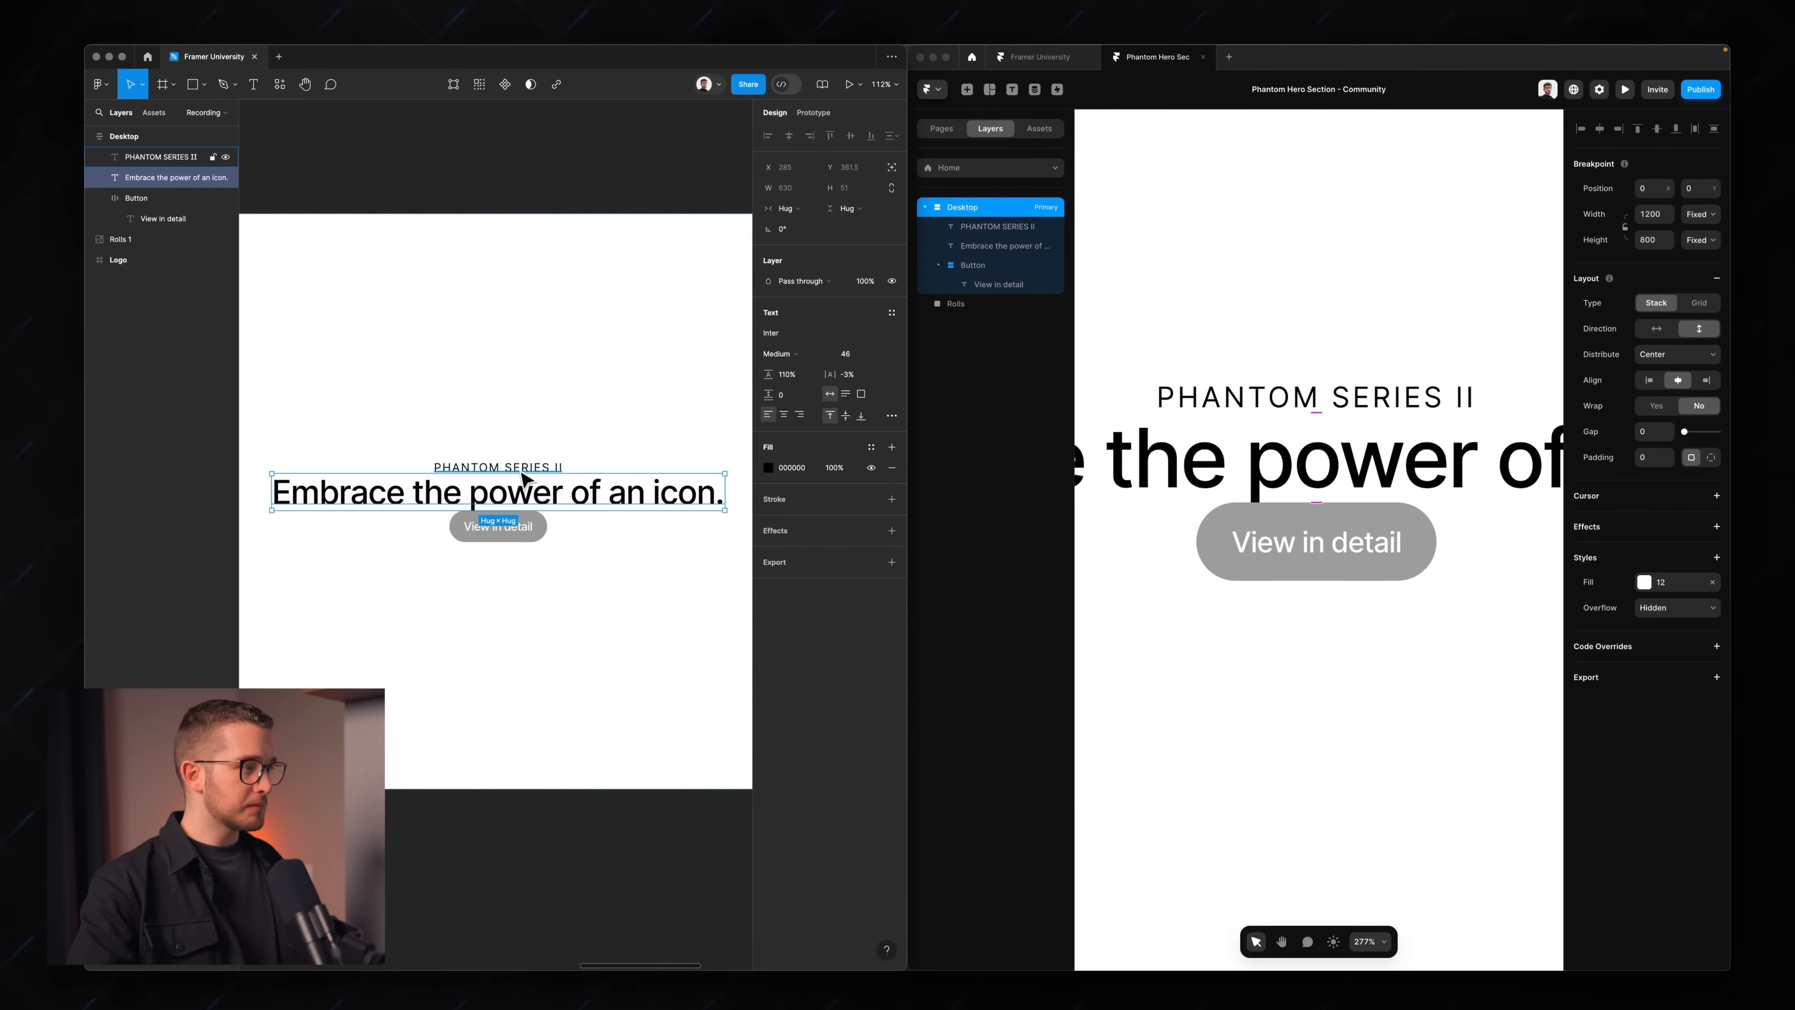
shift+click(522, 468)
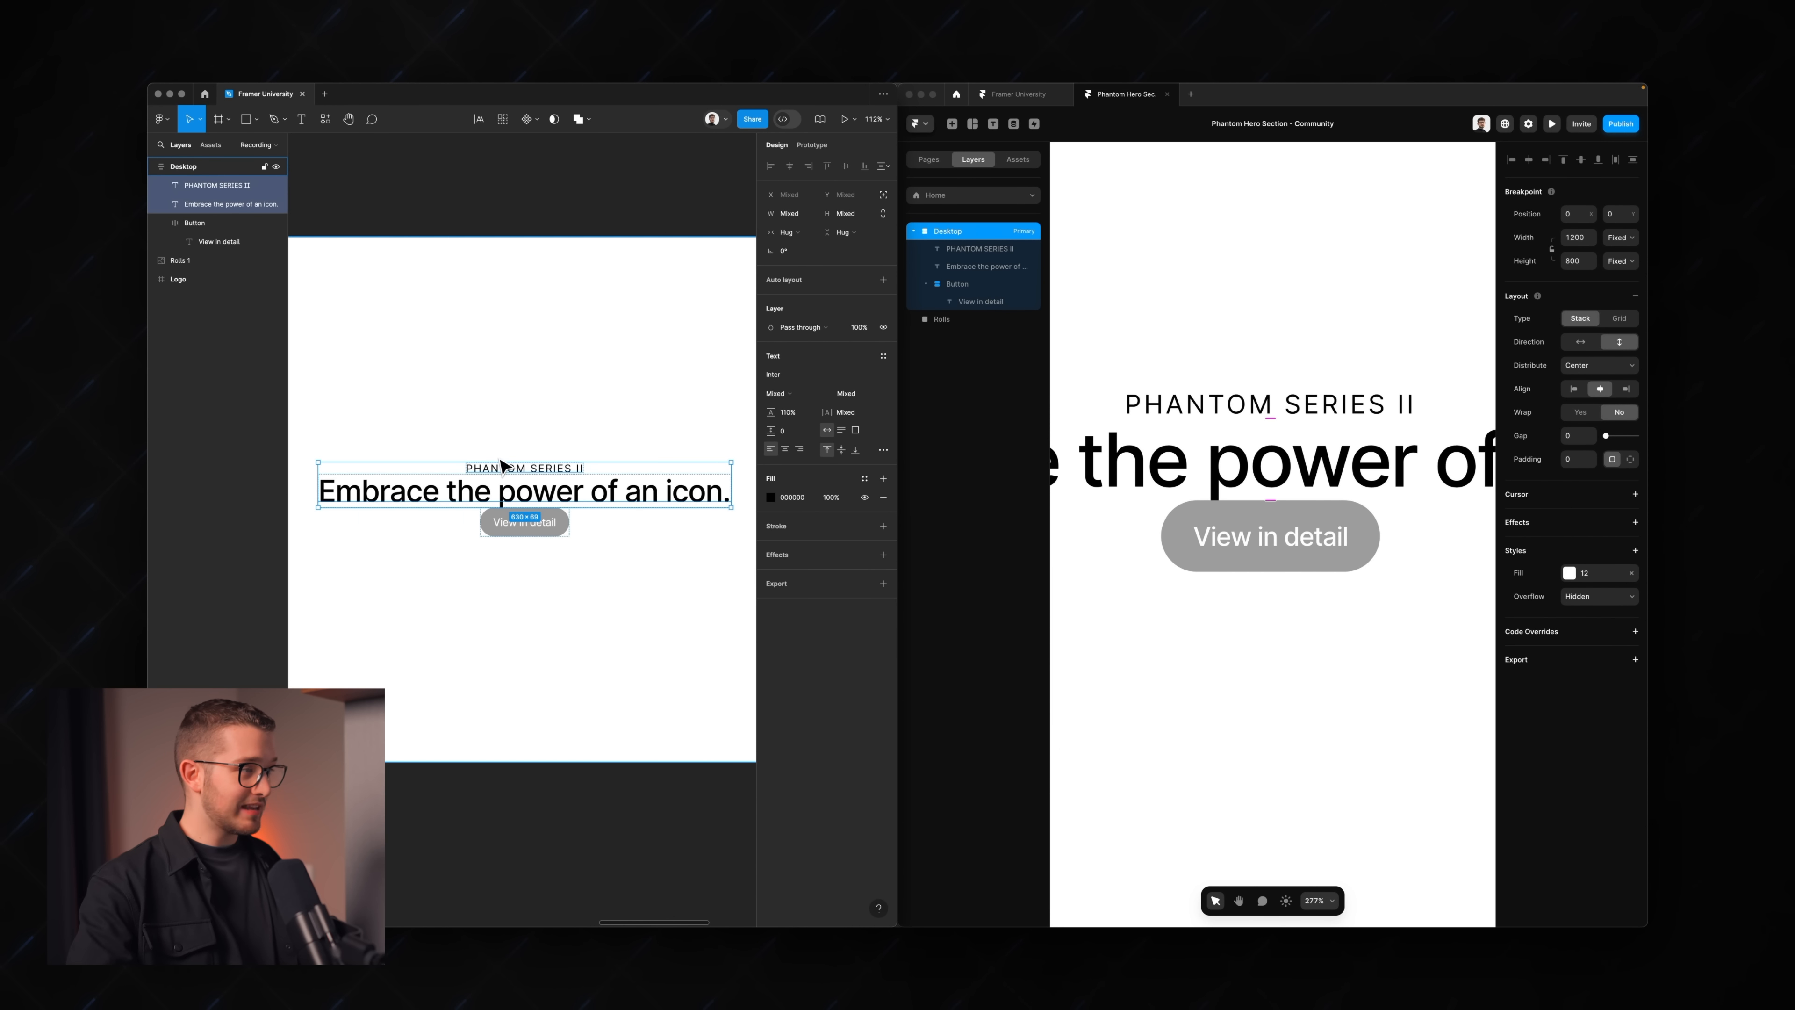
key(shift+a)
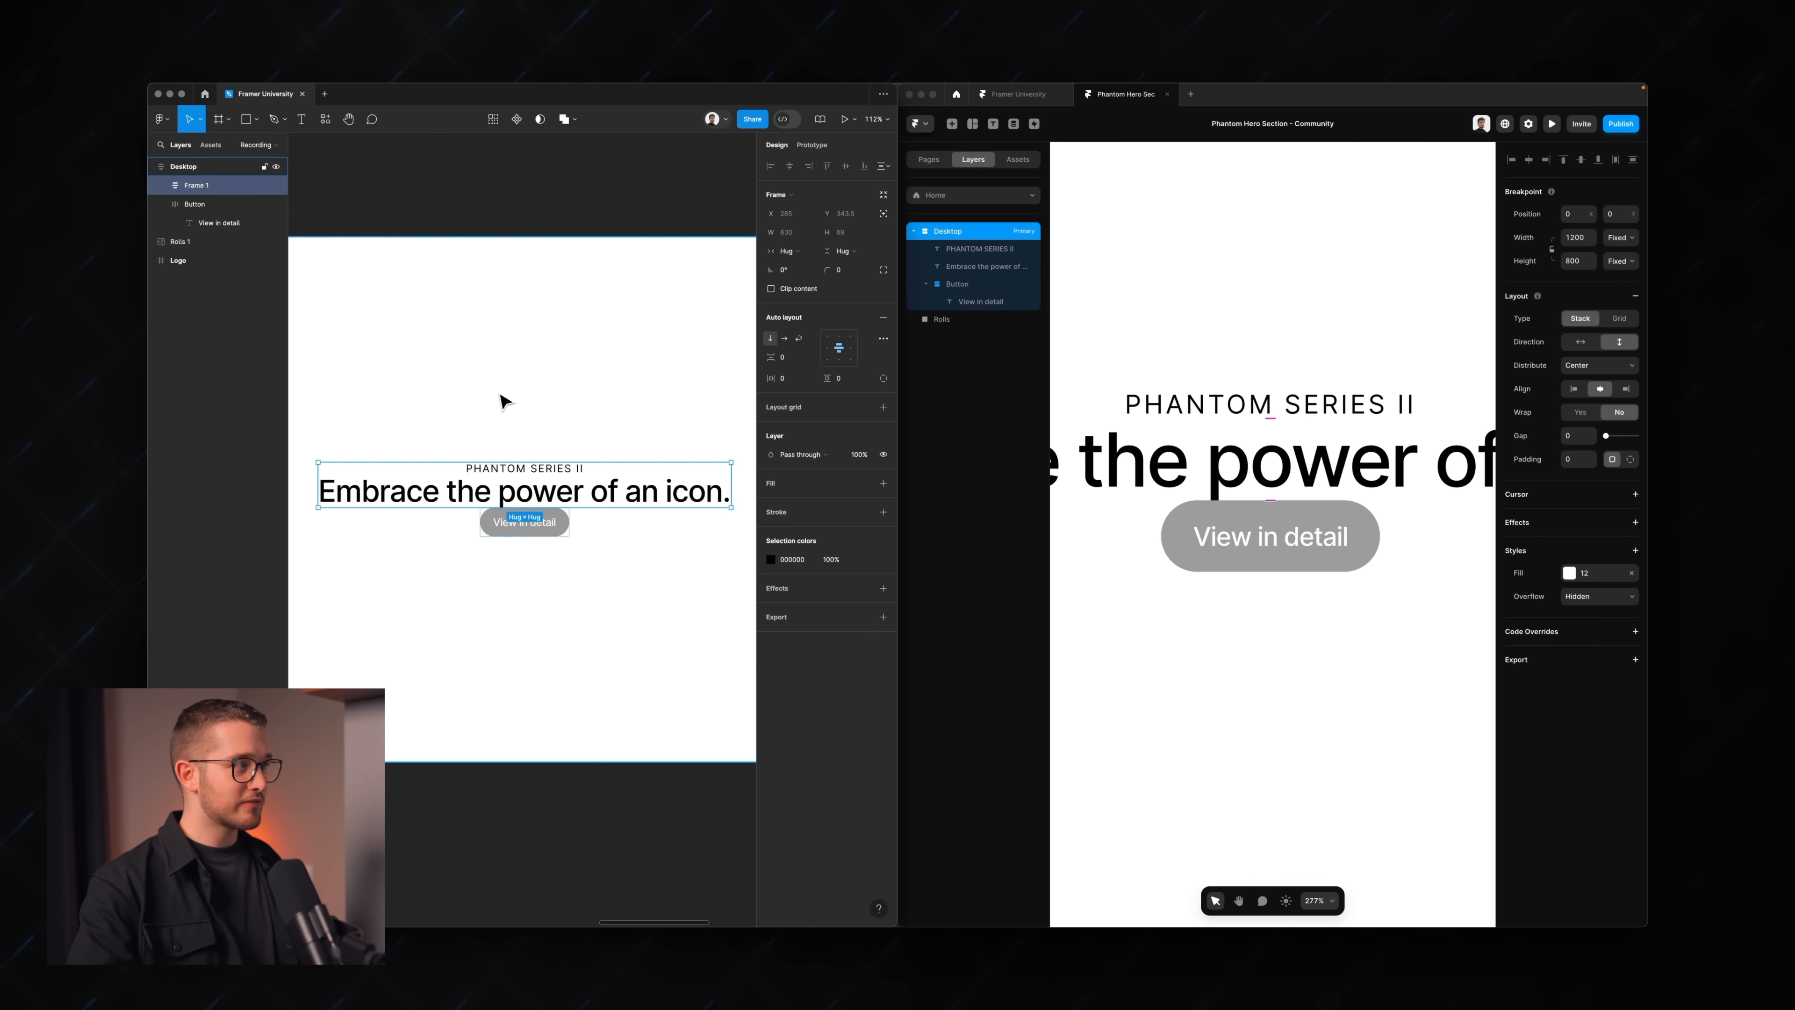
- Rename the new Figma frame around the subtitle and heading "Title + Sub"
double_click(199, 185)
text(Titl)
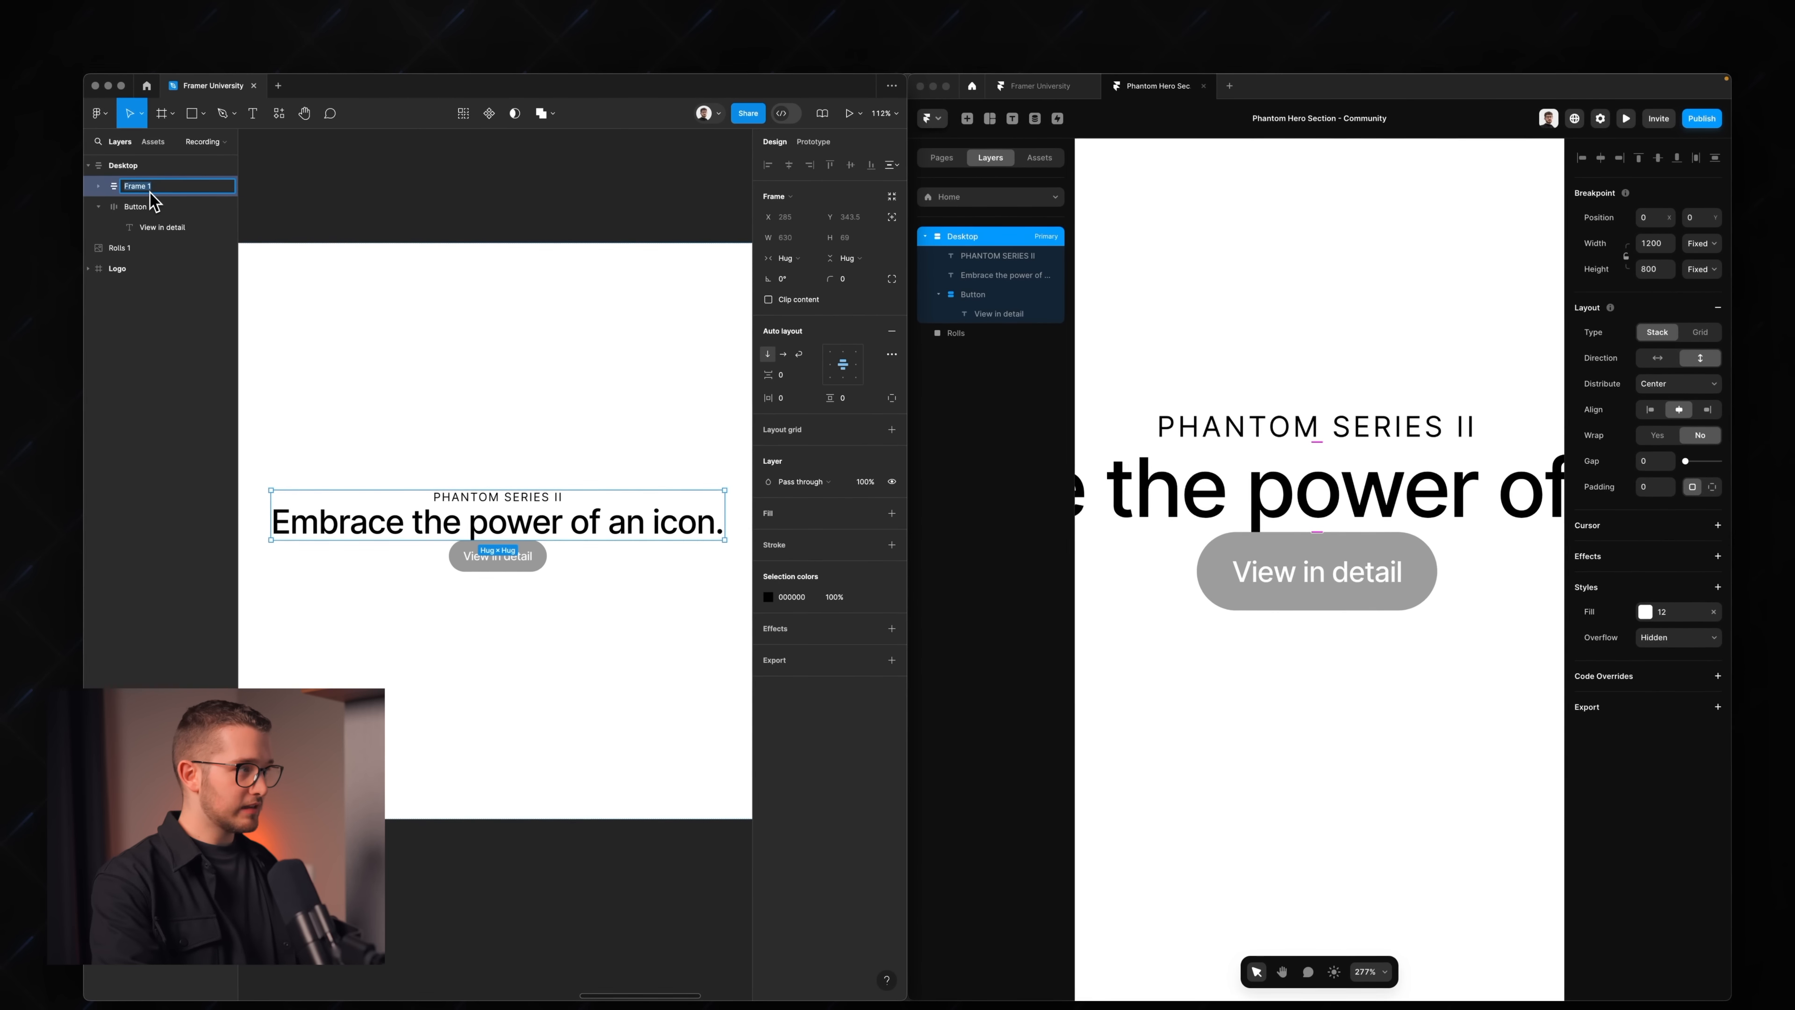
text(e + Sub)
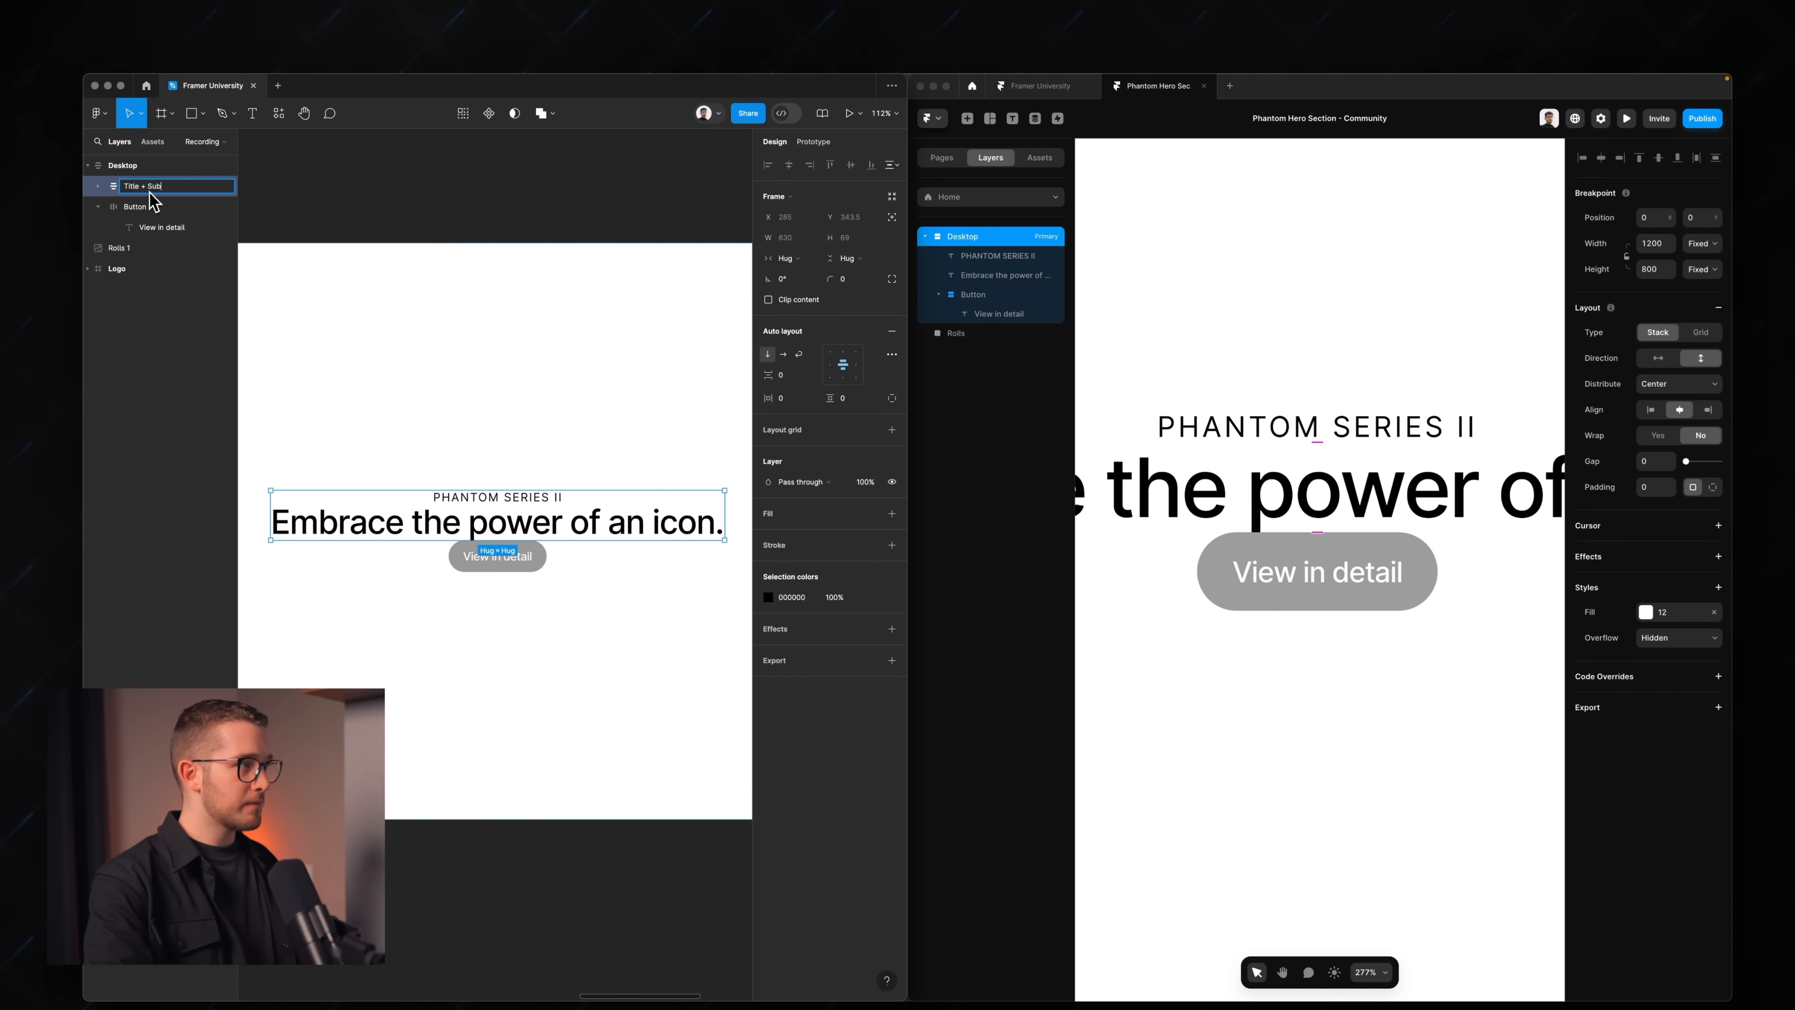
key(Return)
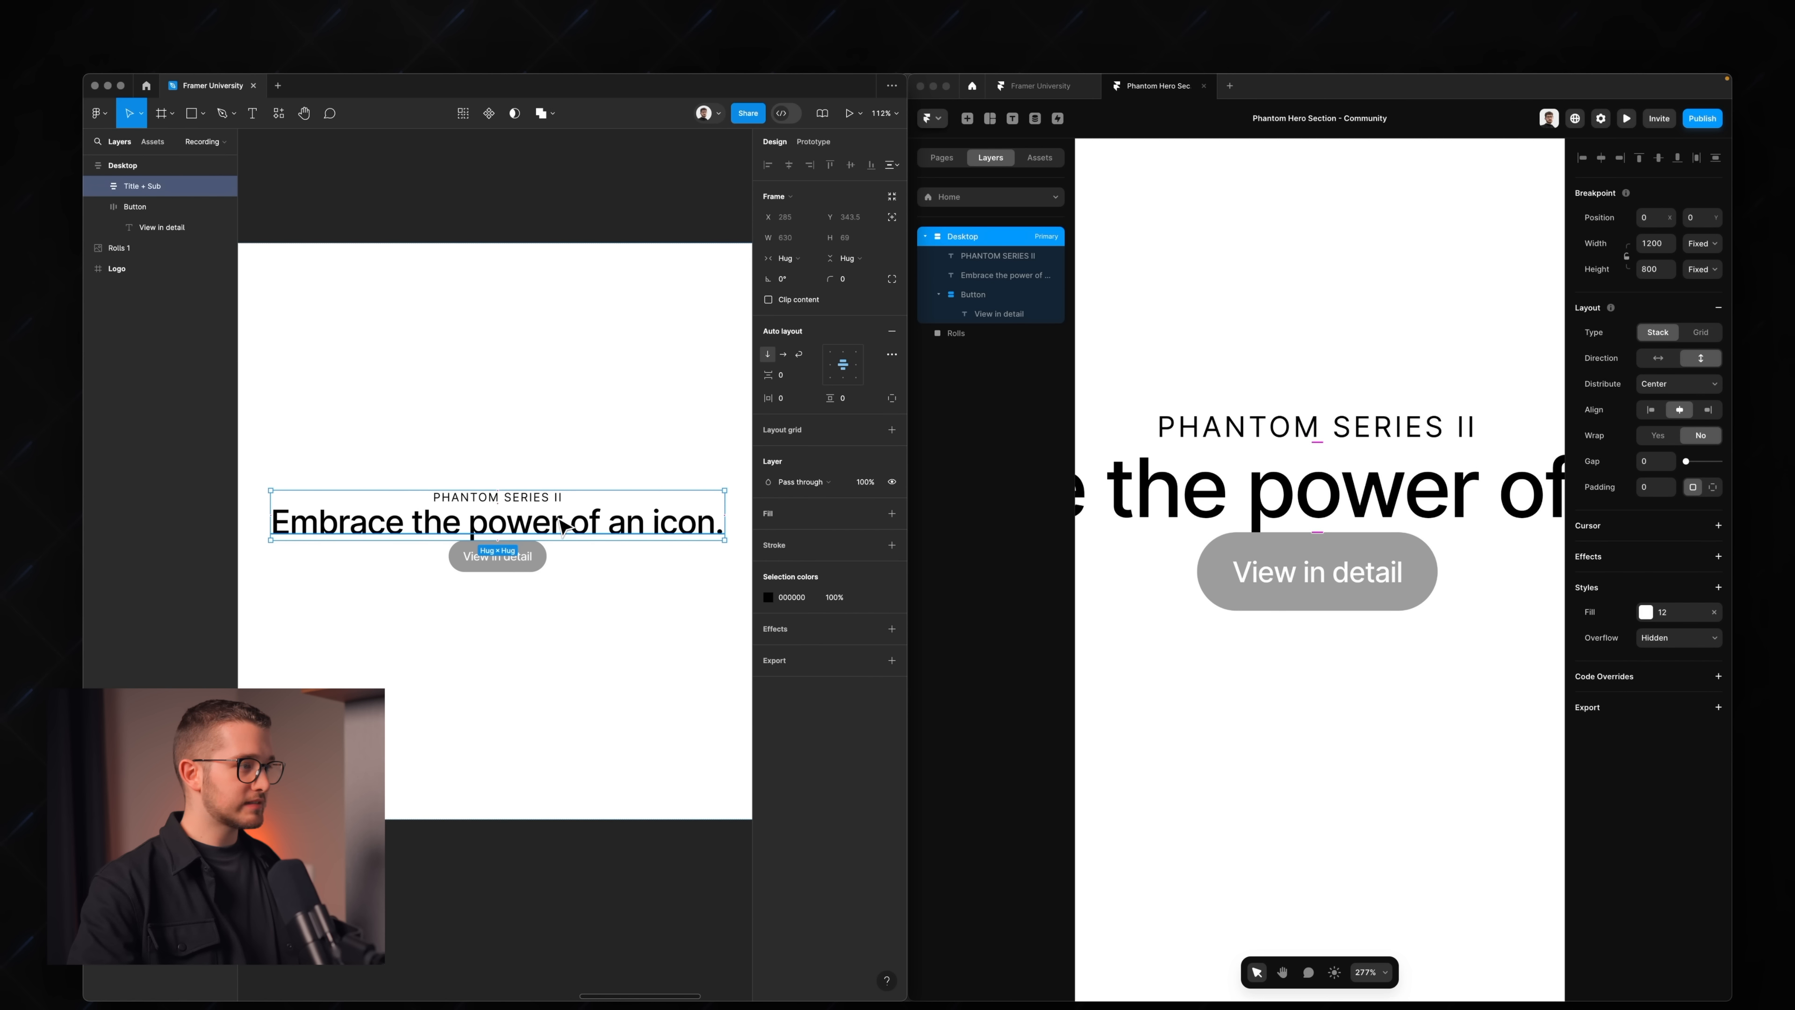
- Set the width of both text layers inside the Figma Title + Sub frame to Fill container
key(Return)
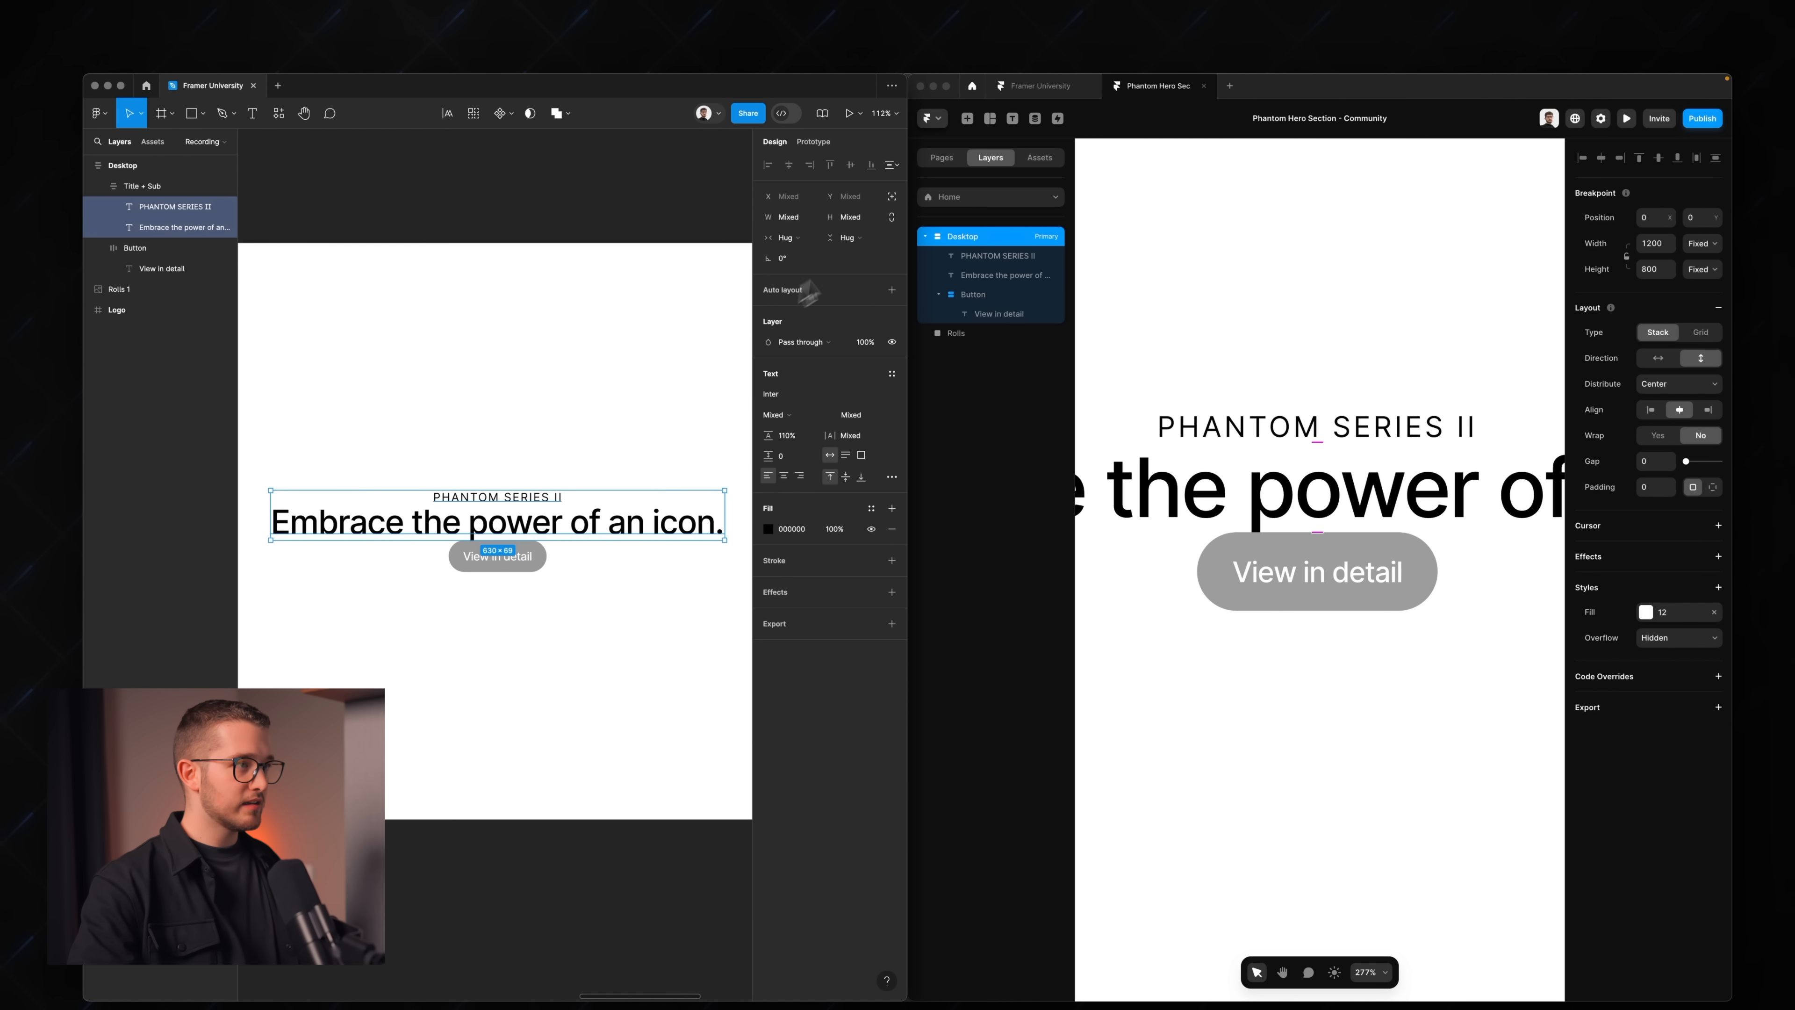
click(806, 243)
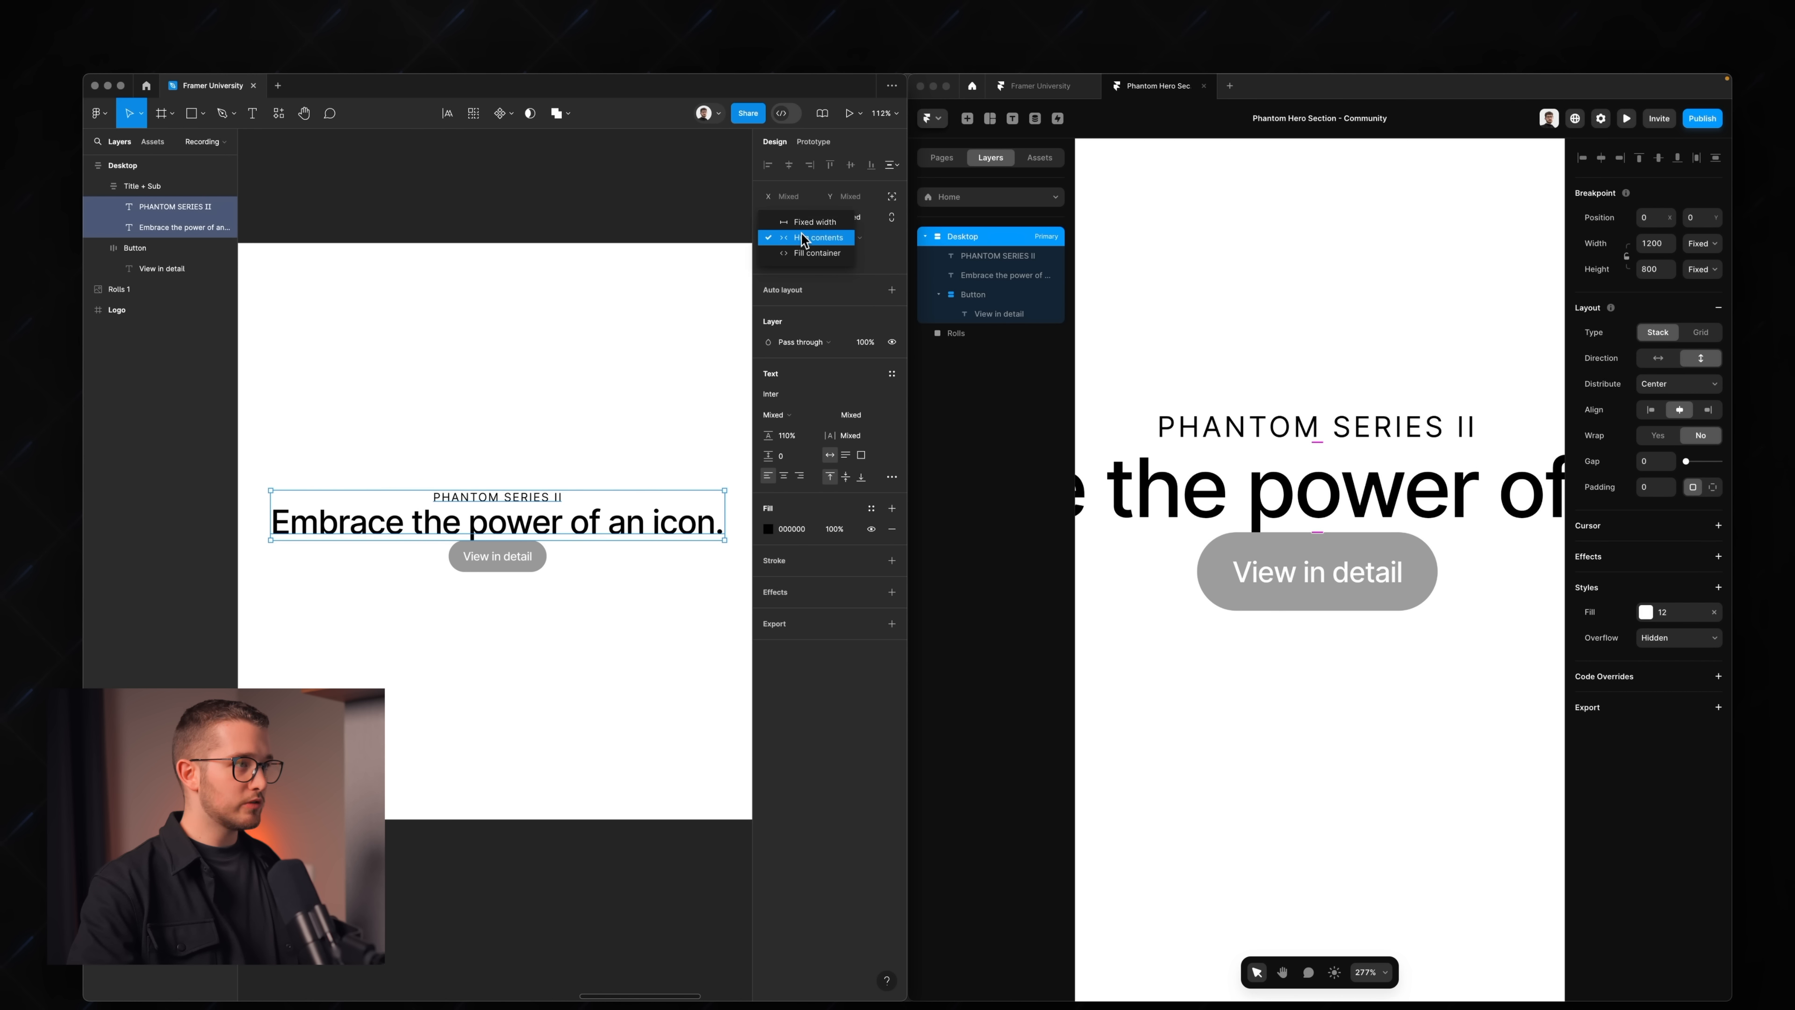
click(811, 256)
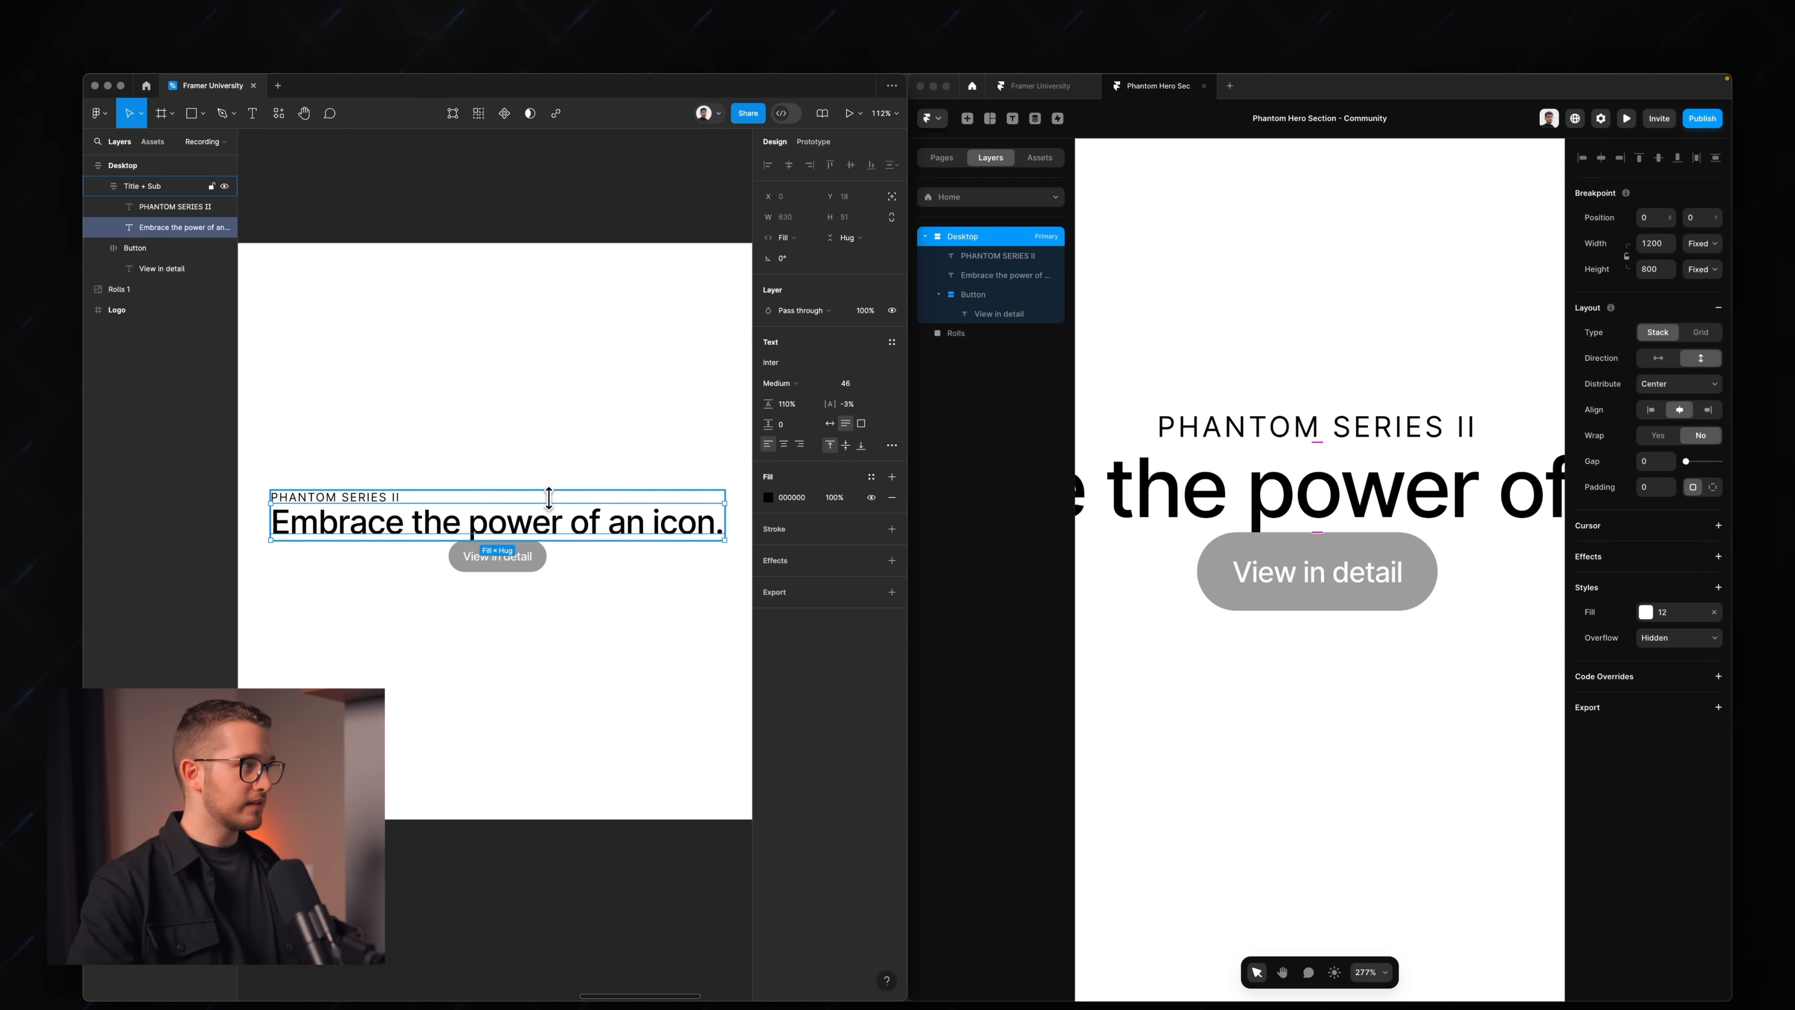
- Set the Figma Title + Sub frame's auto layout gap to 16
click(161, 188)
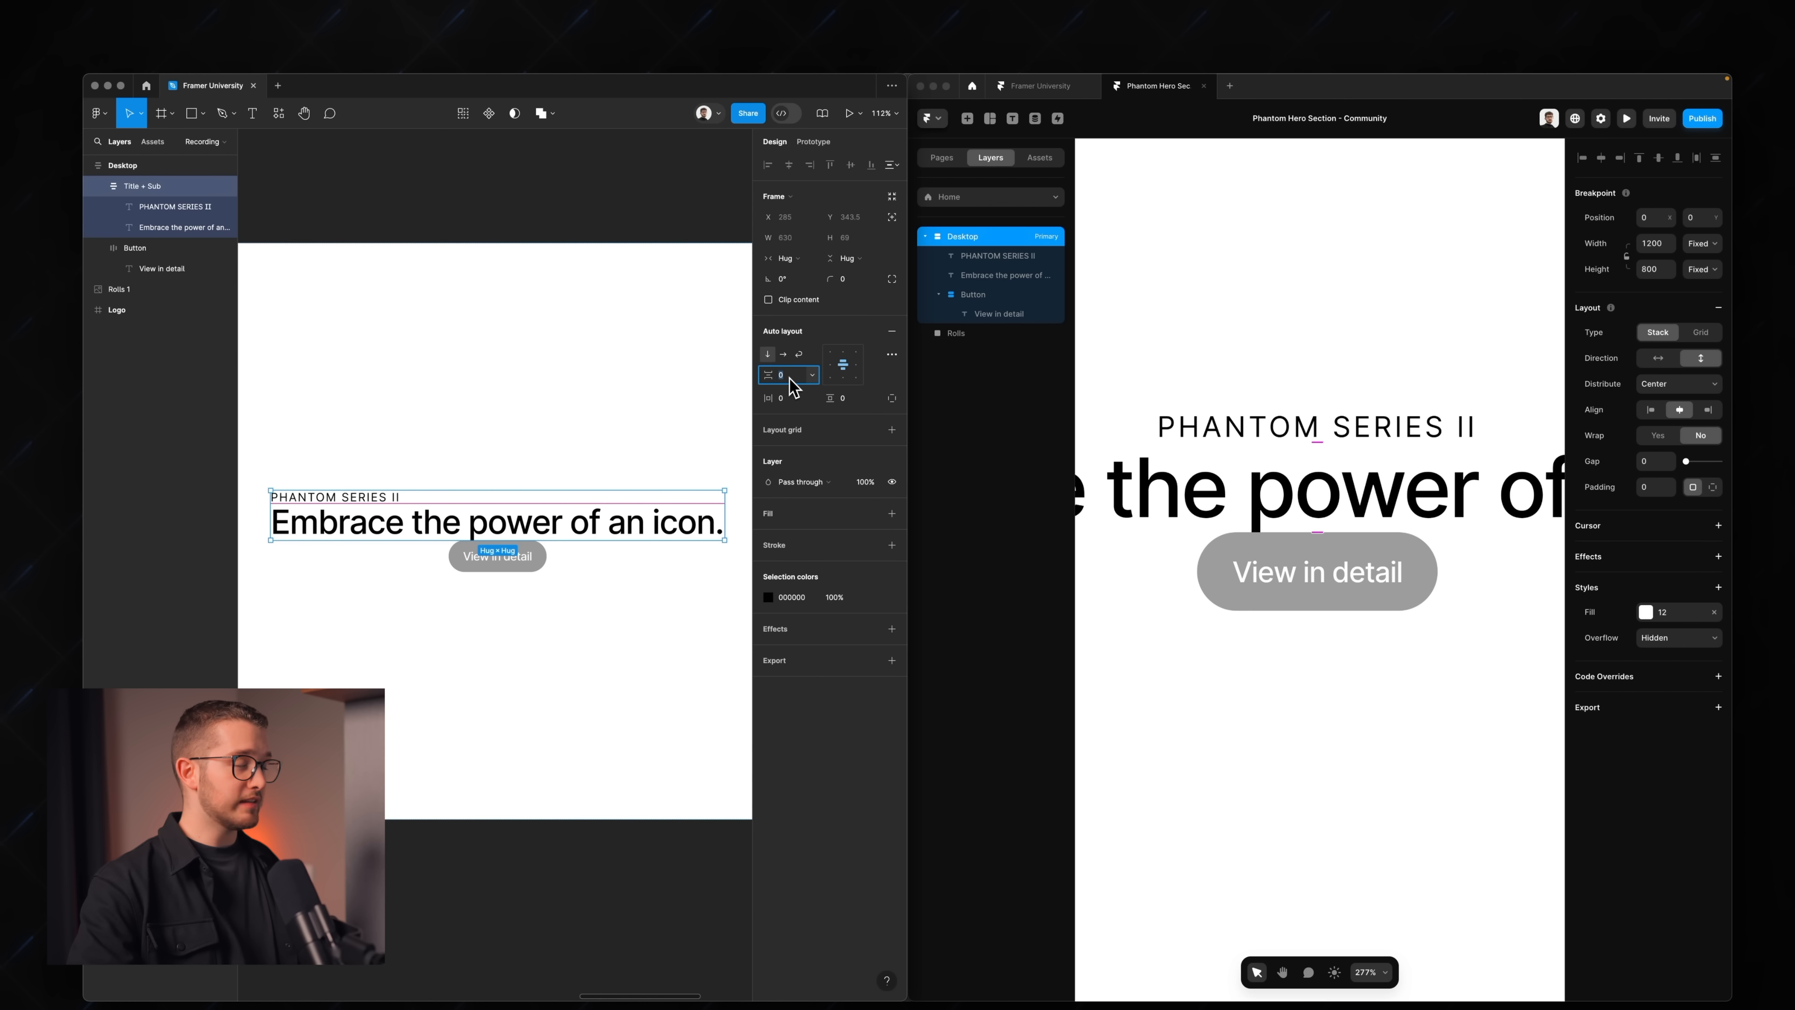
text(16)
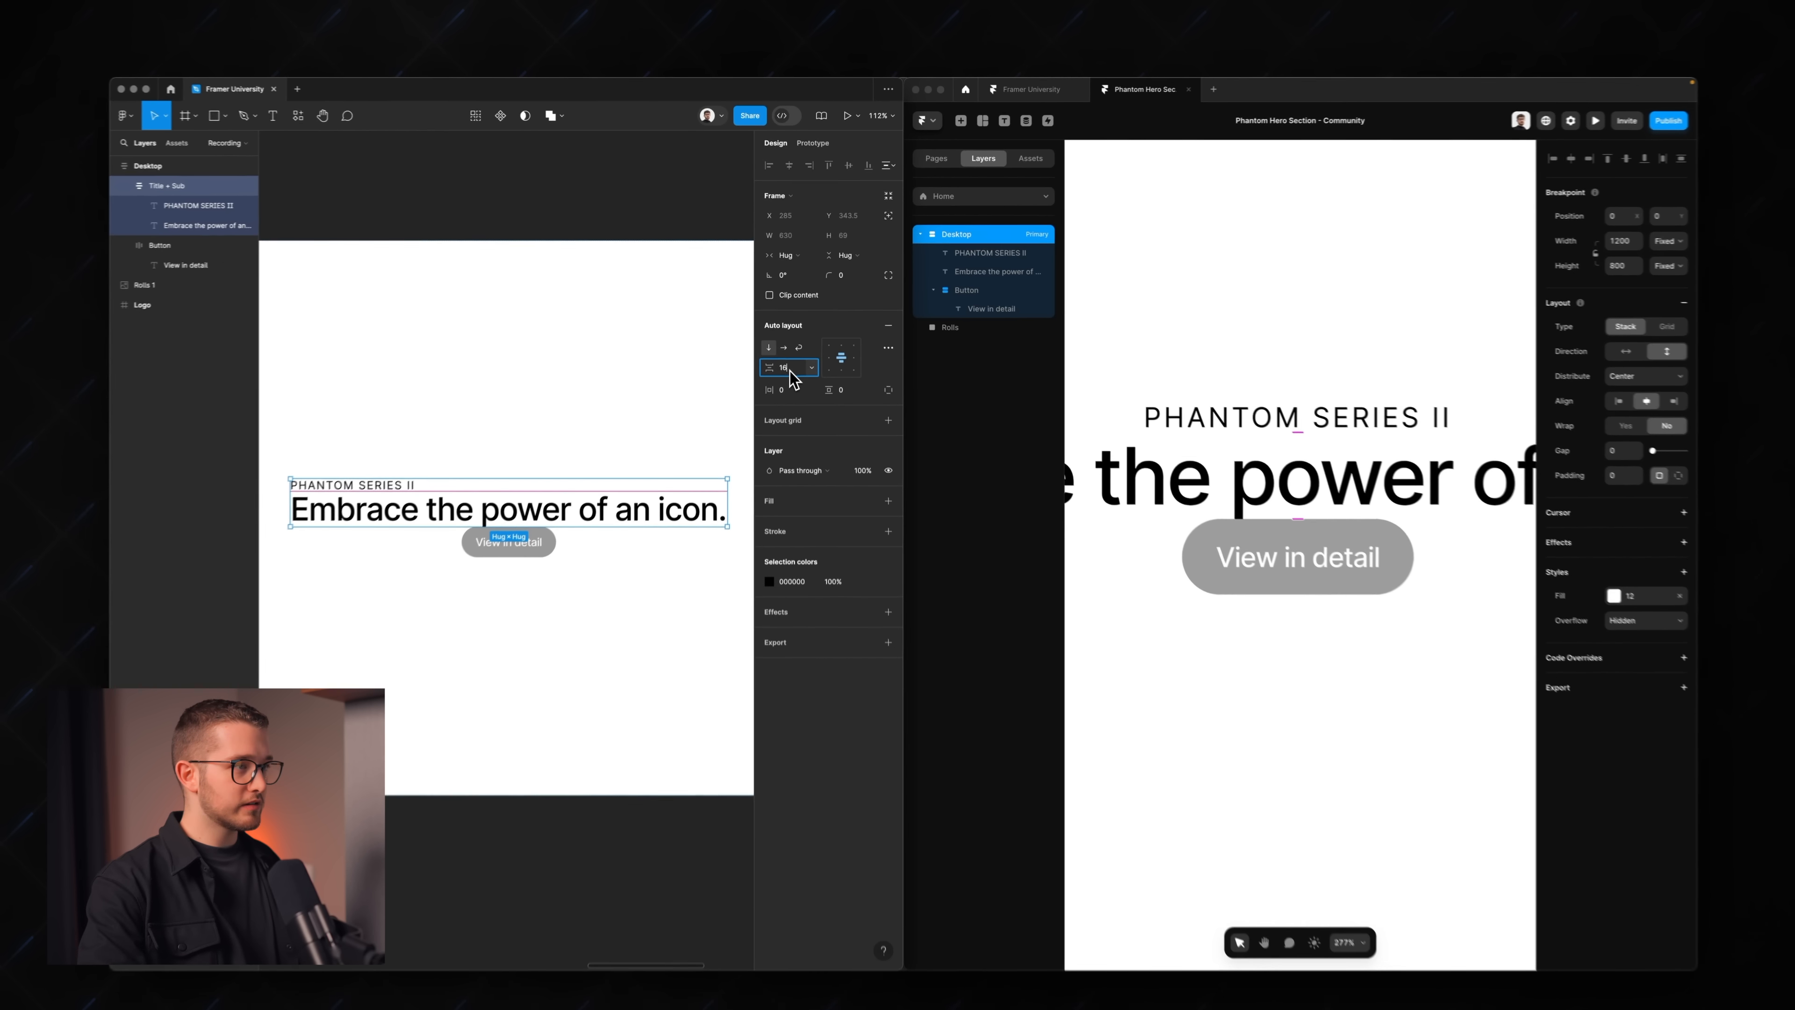
key(Return)
click(403, 416)
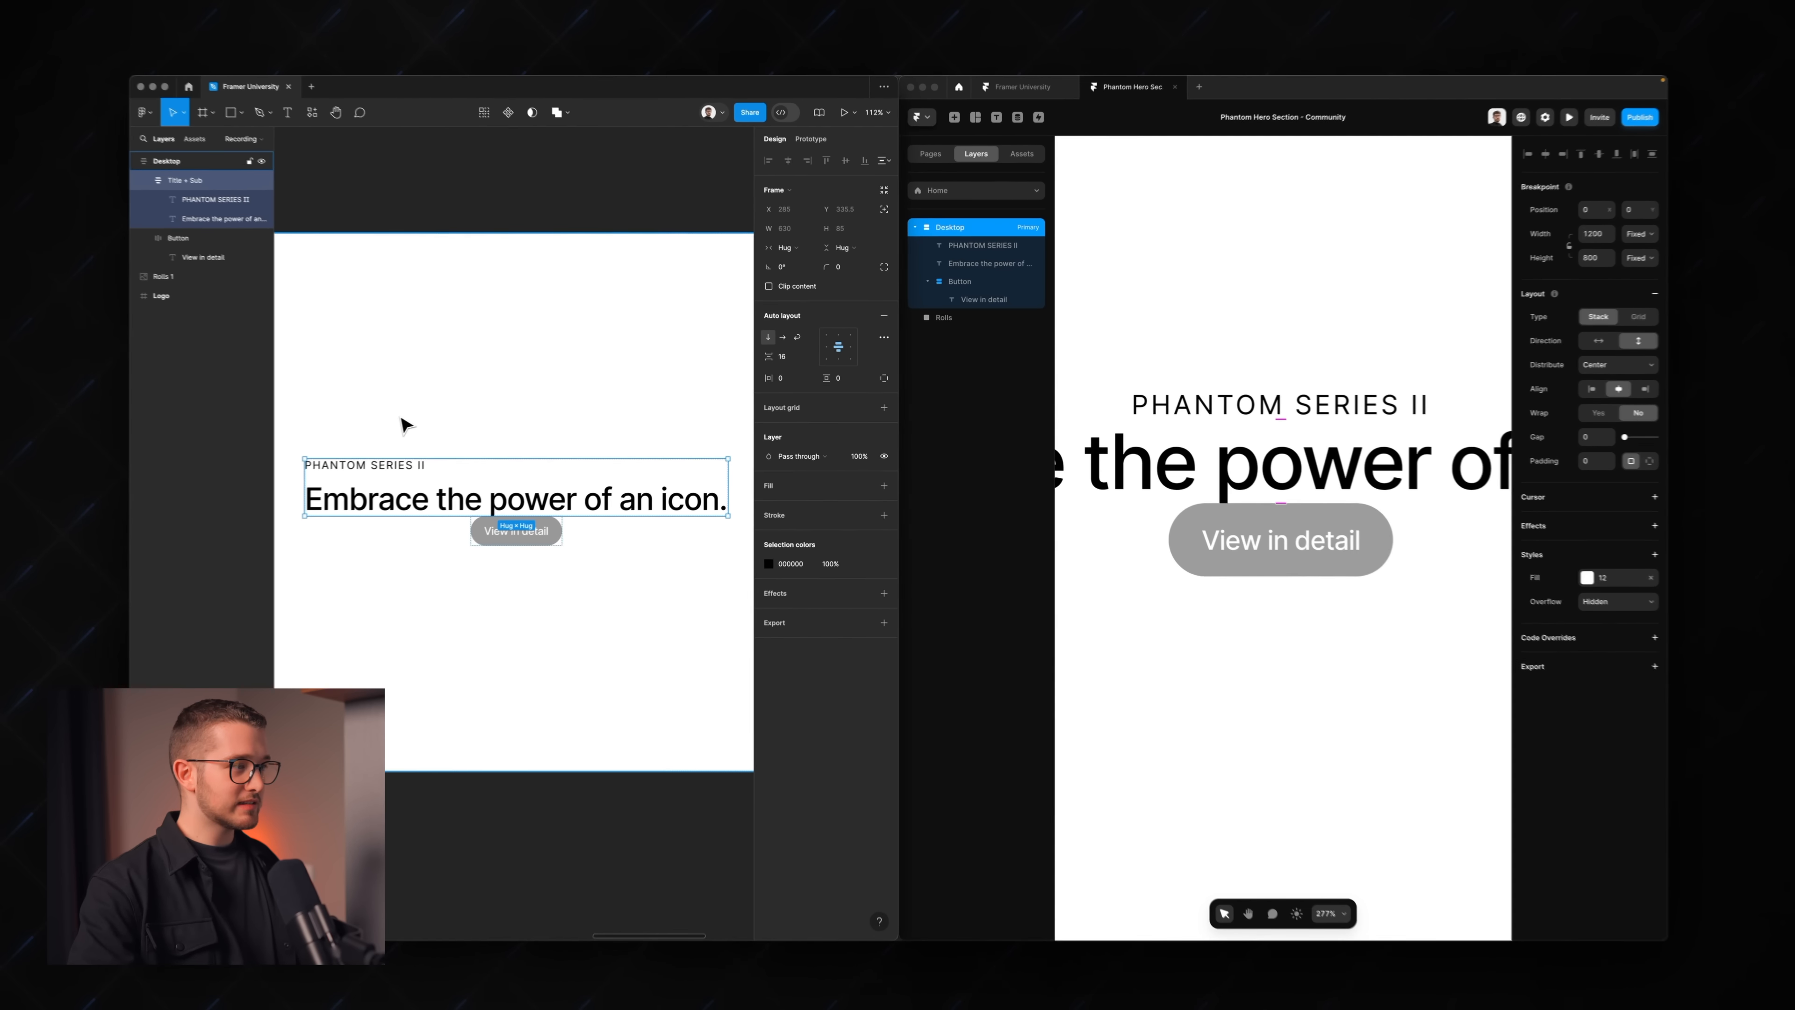
click(387, 503)
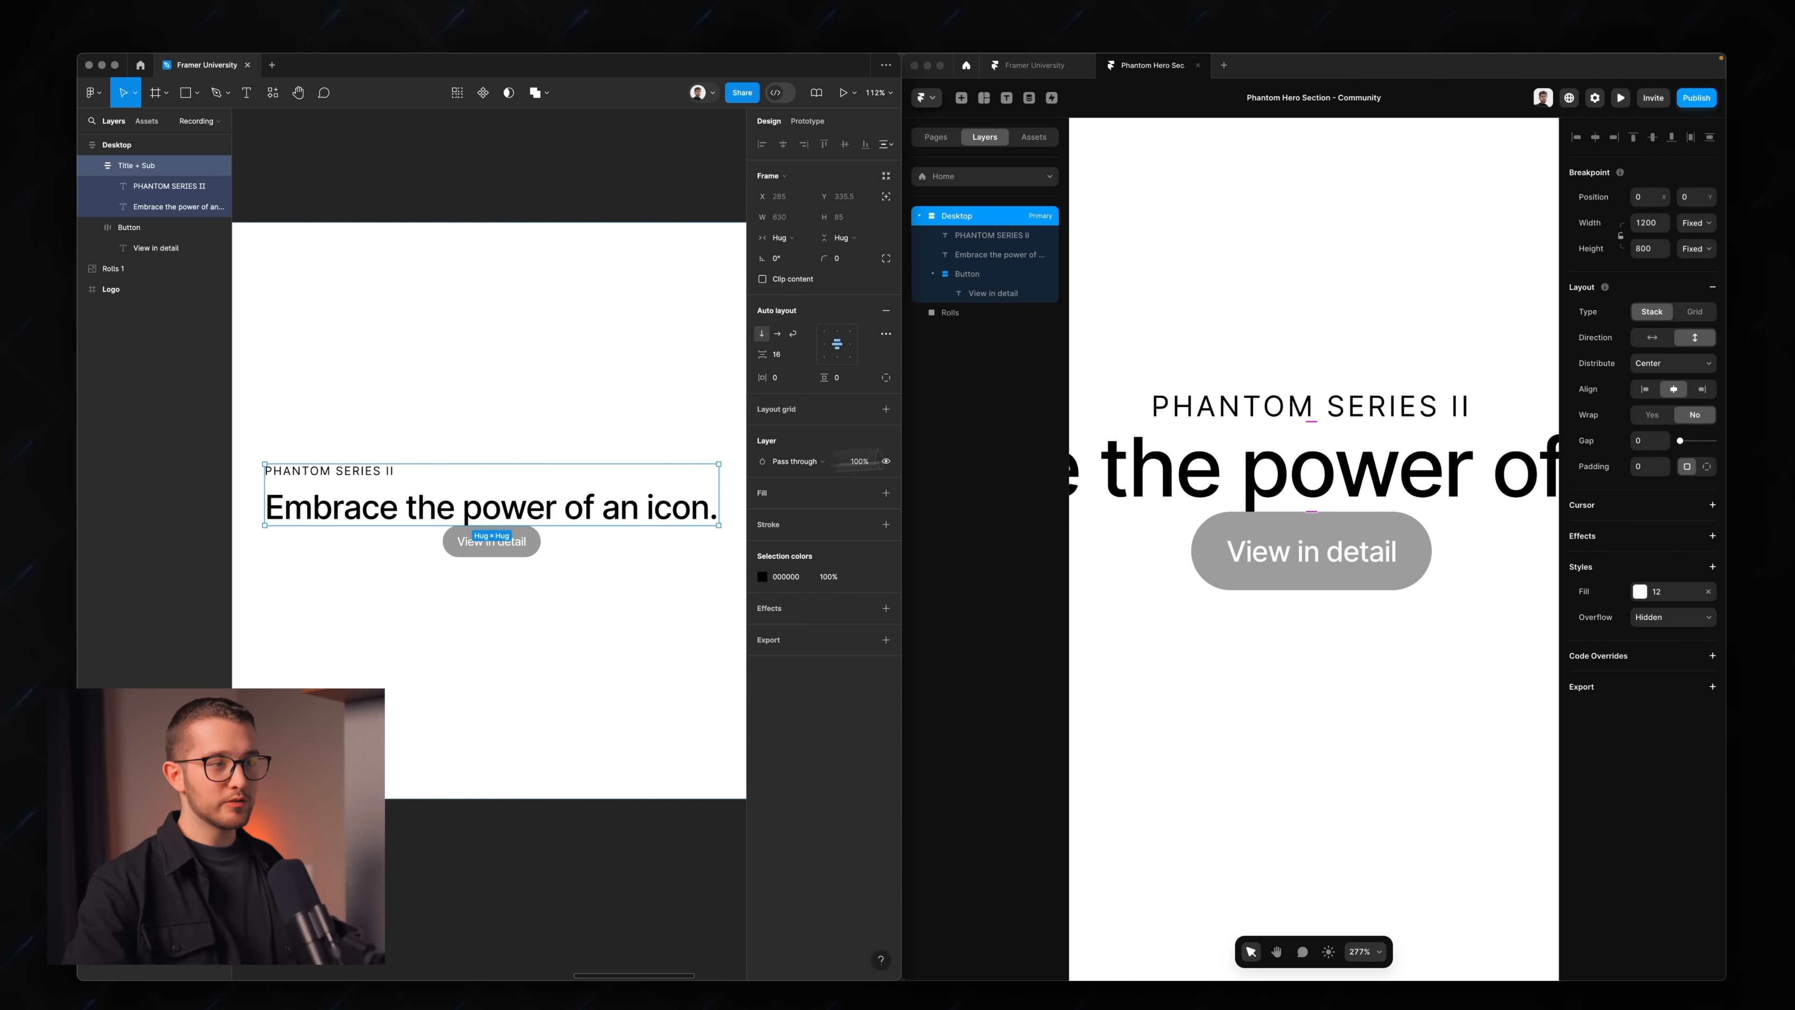
- Switch to Framer and wrap the "PHANTOM SERIES II" subtitle and the heading in a Stack
key(shift+1)
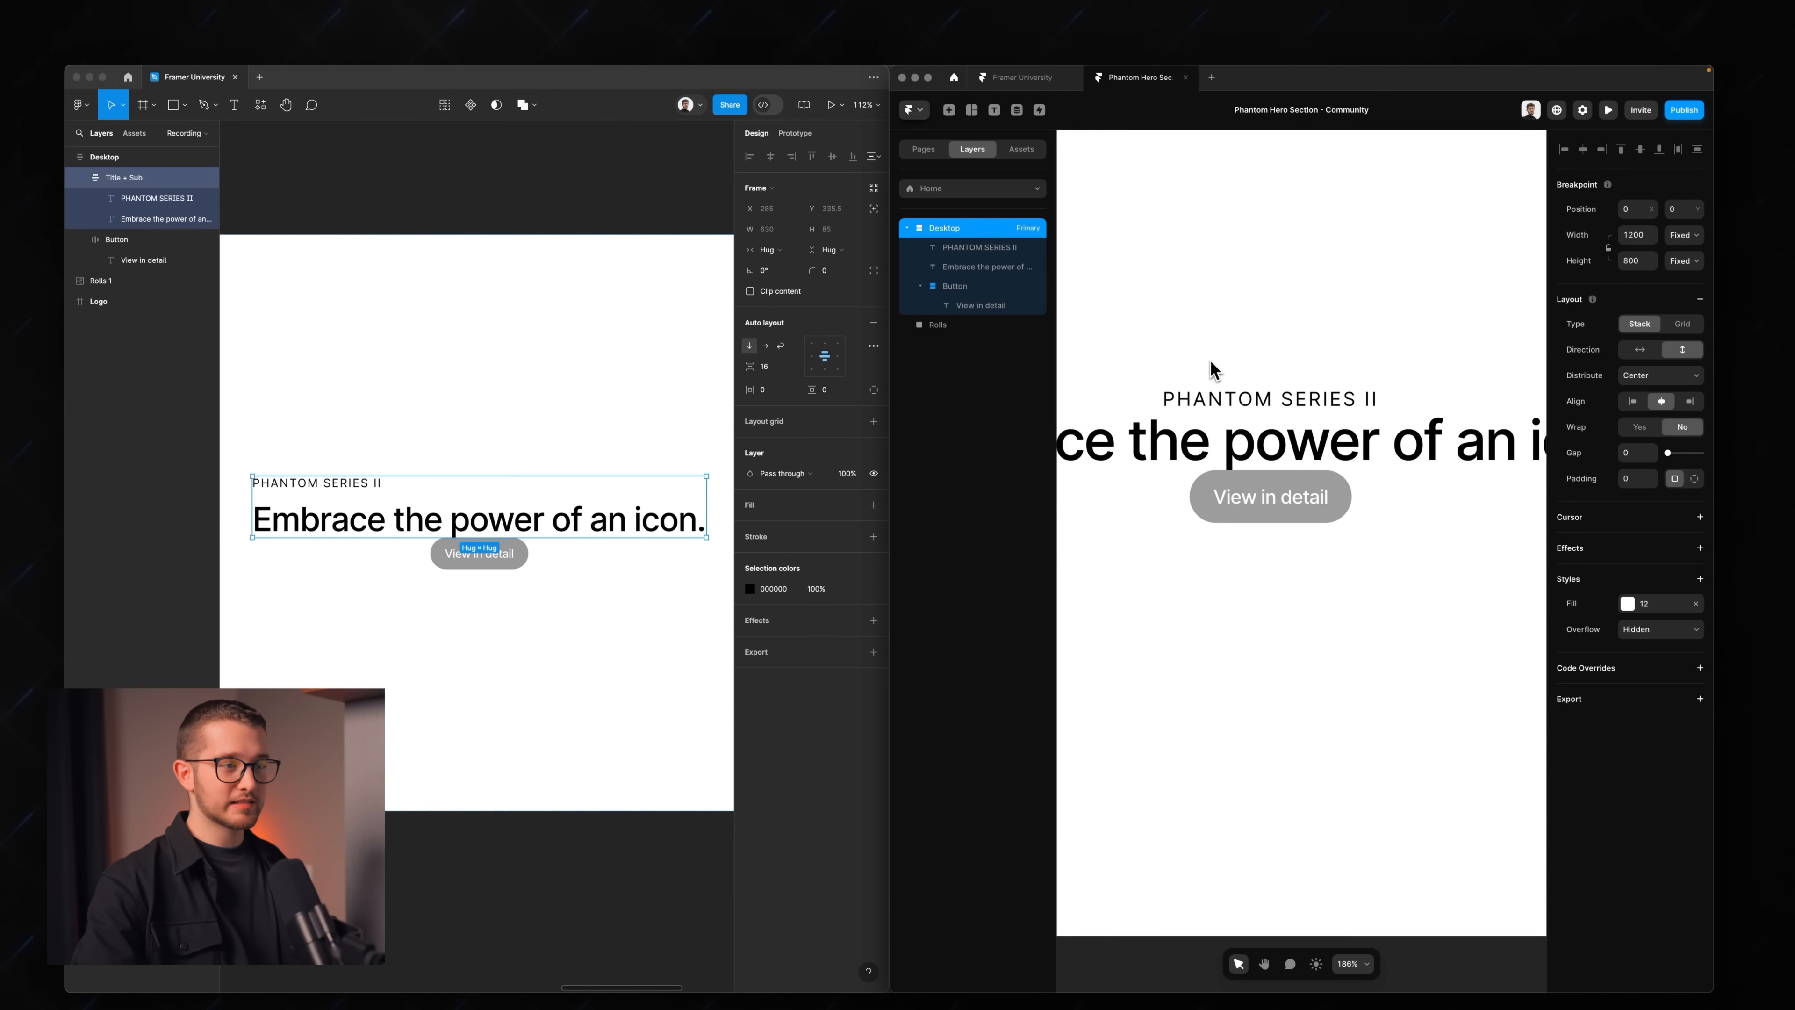
scroll(1212, 363, left, 1)
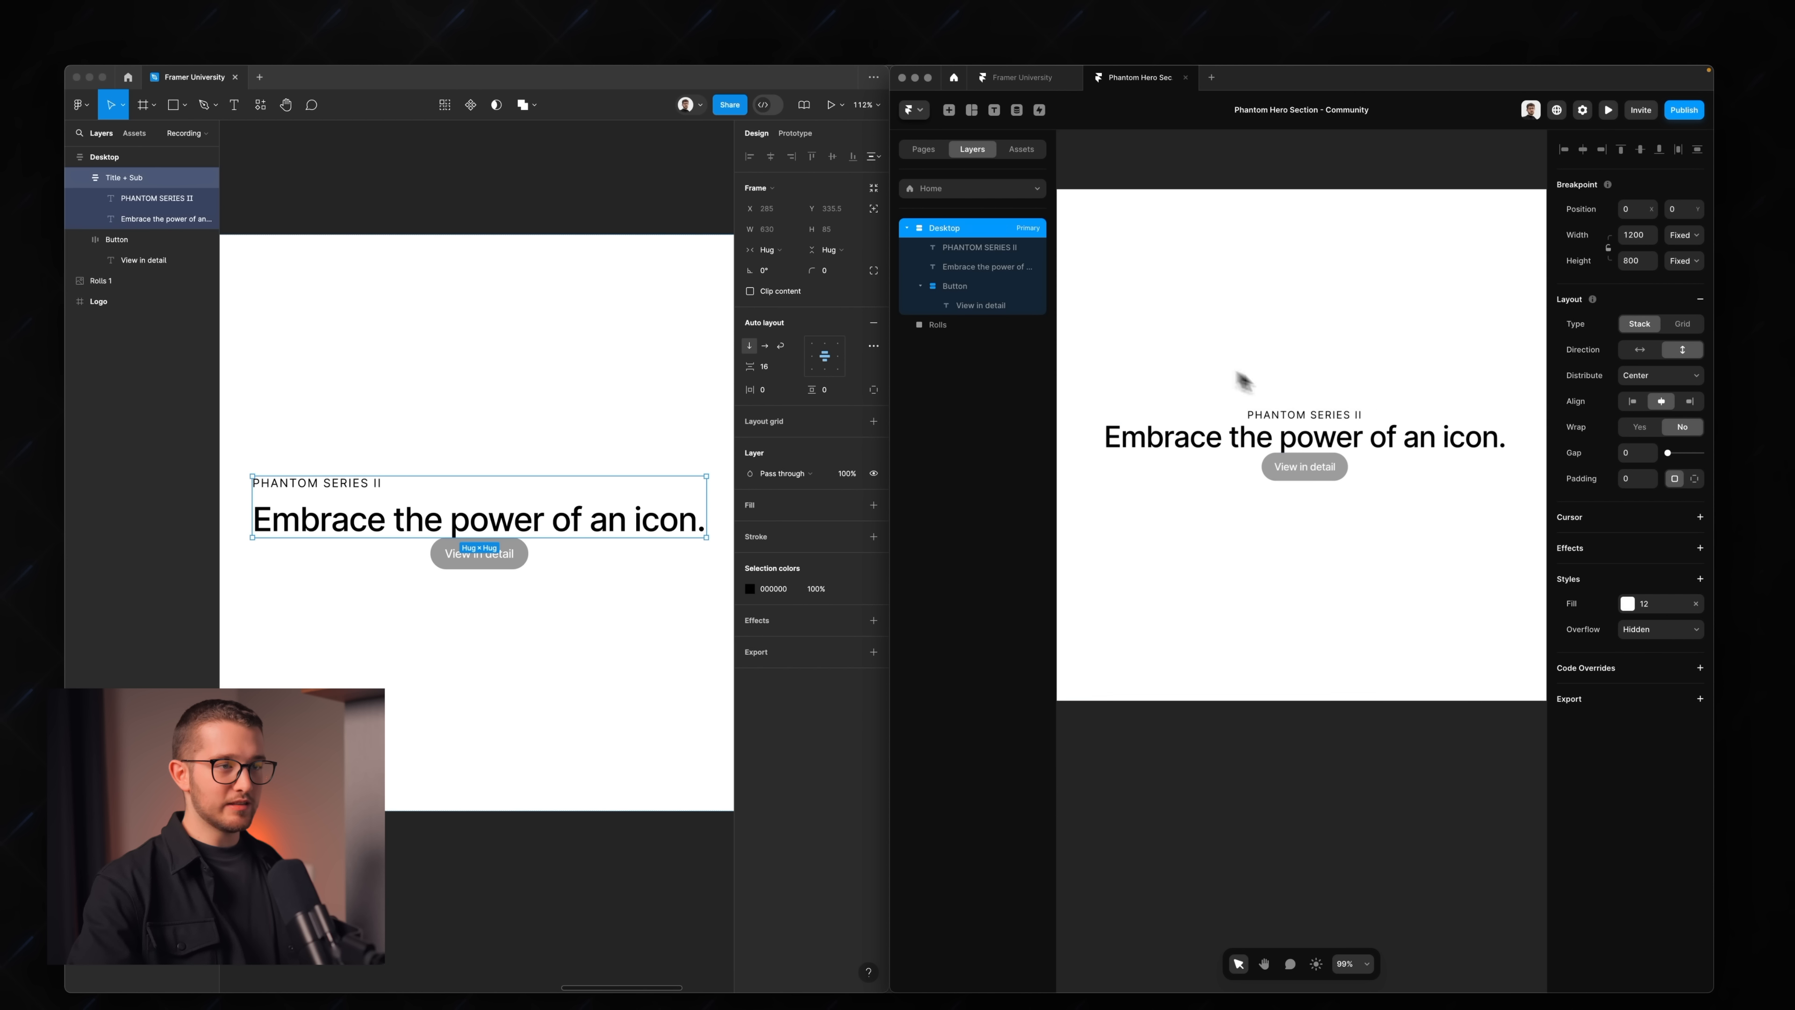
click(1346, 417)
shift+click(1351, 430)
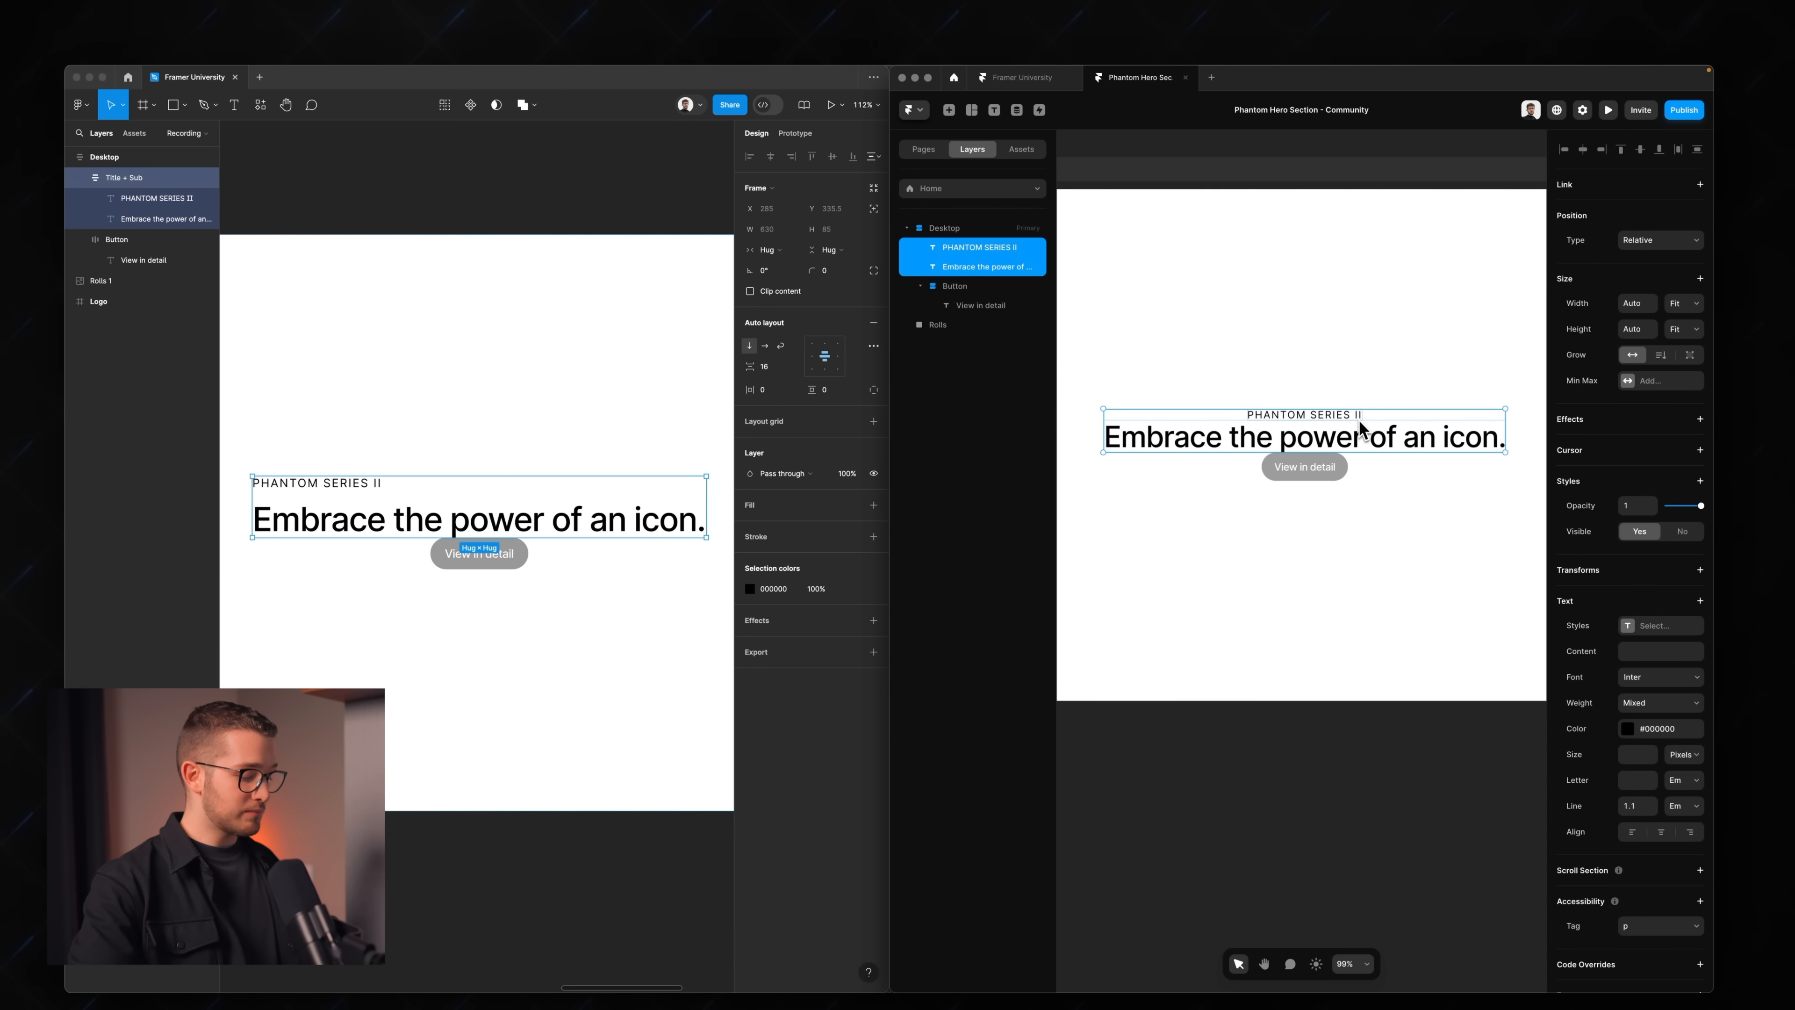
key(alt)
key(super+alt+Return)
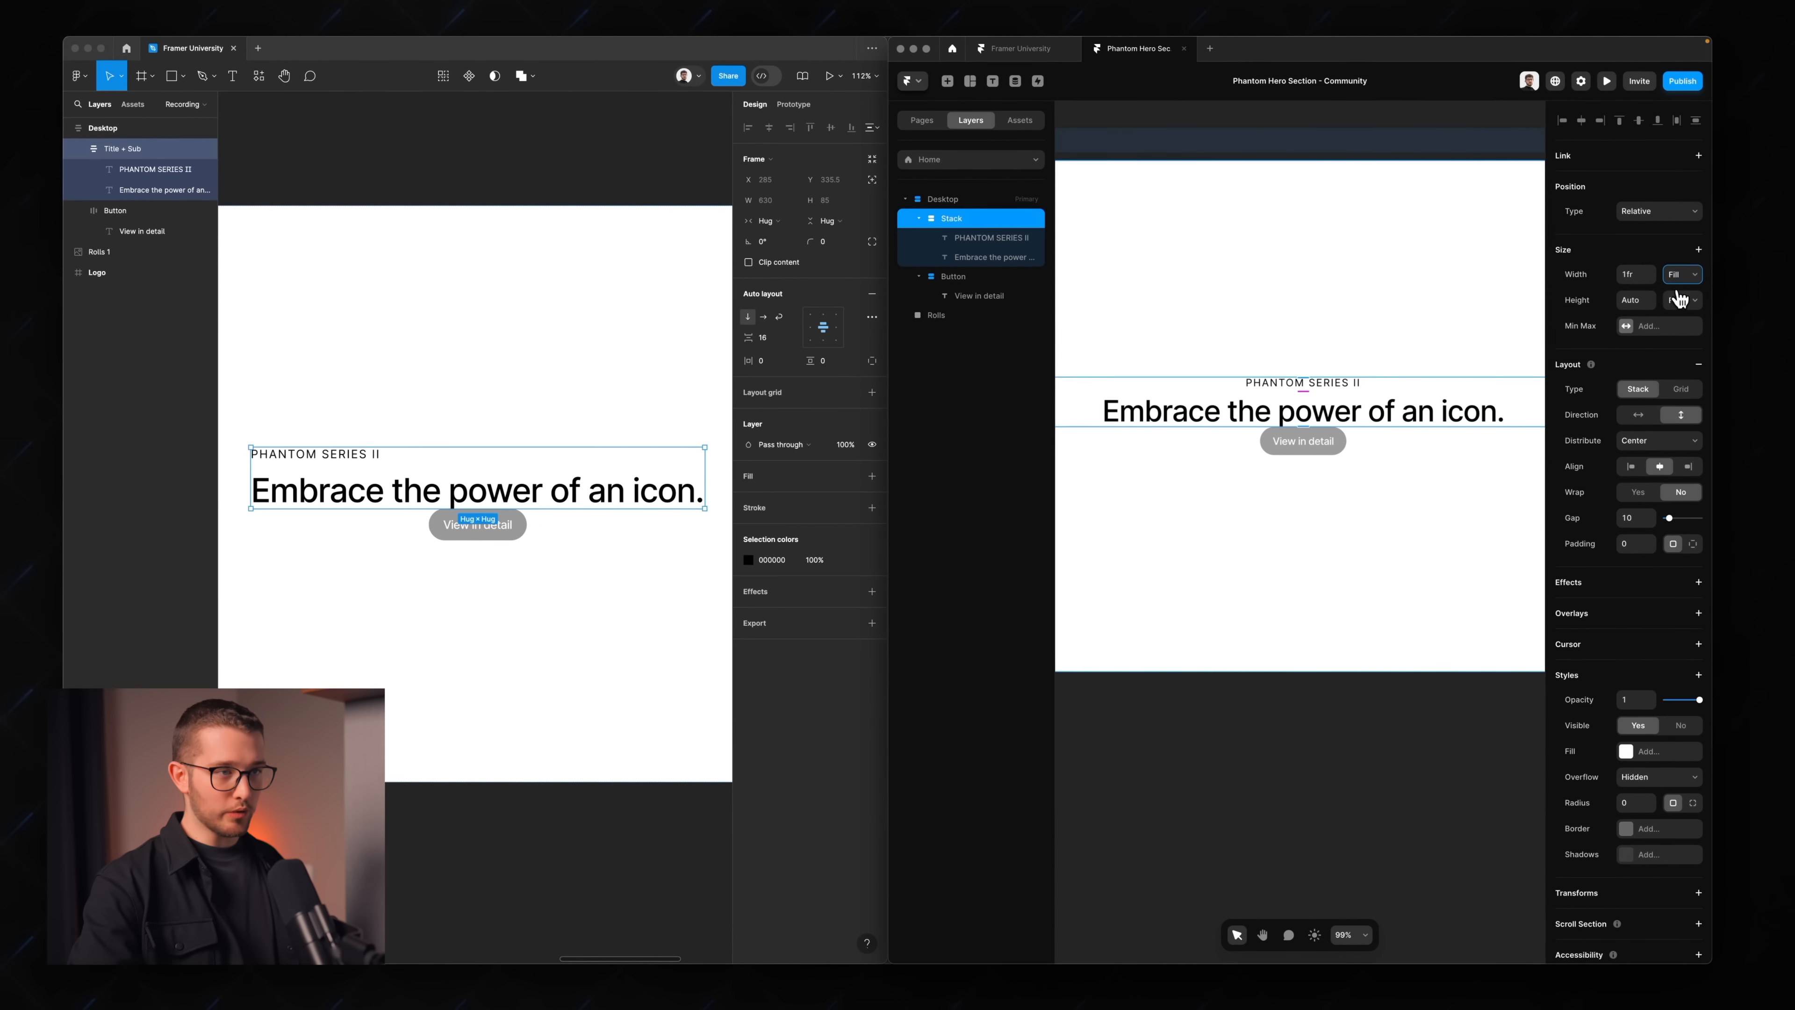
- Set the width of both text layers inside the new Framer Stack to Fill
click(1423, 421)
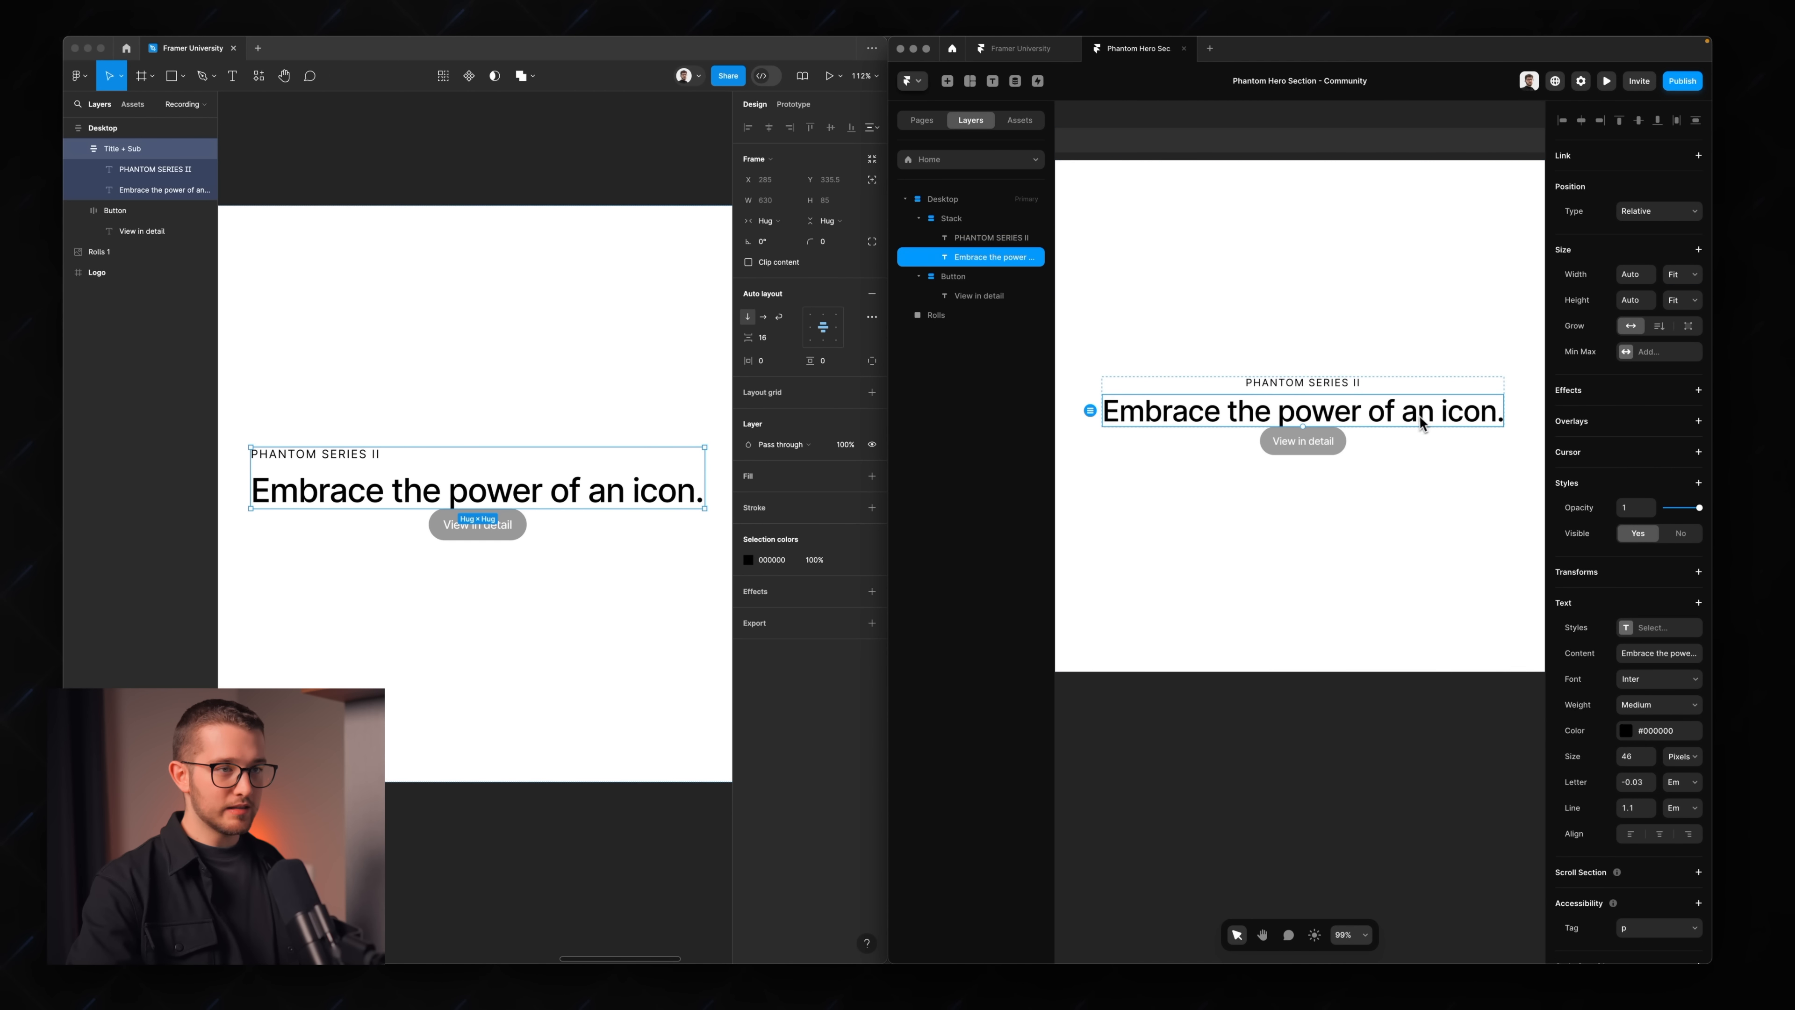
shift+click(1346, 385)
click(1703, 274)
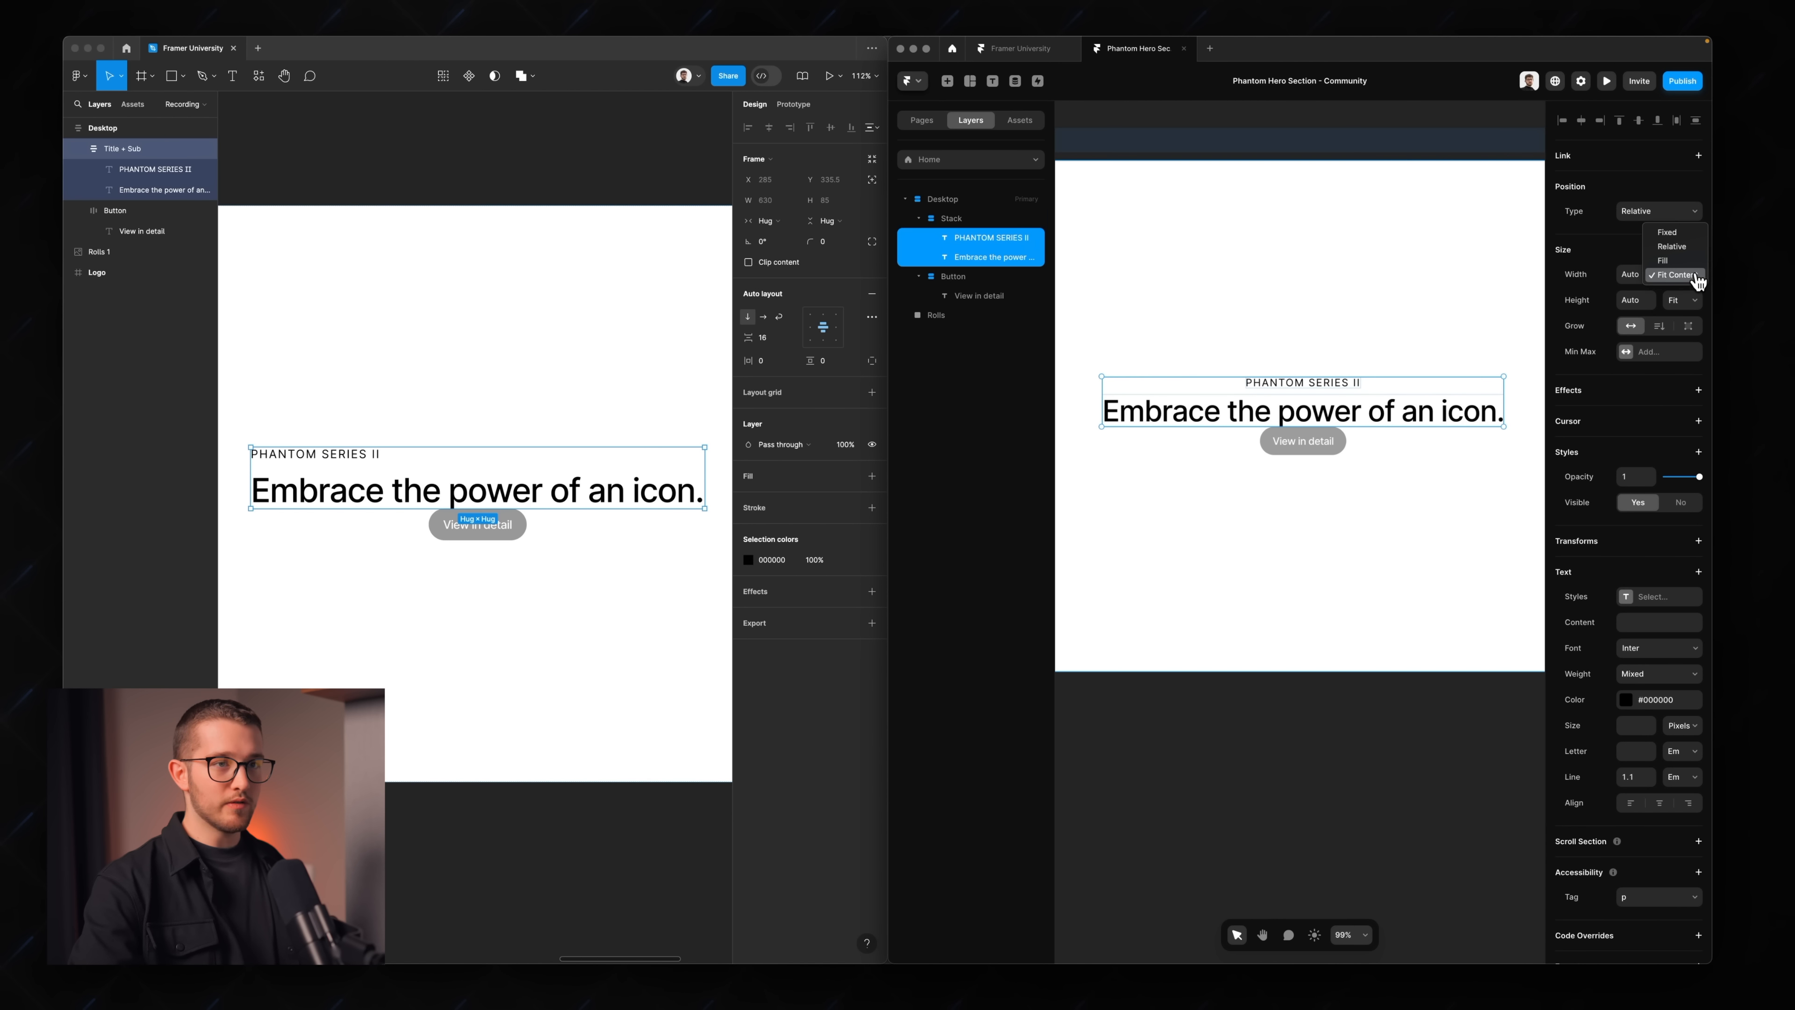
click(1692, 261)
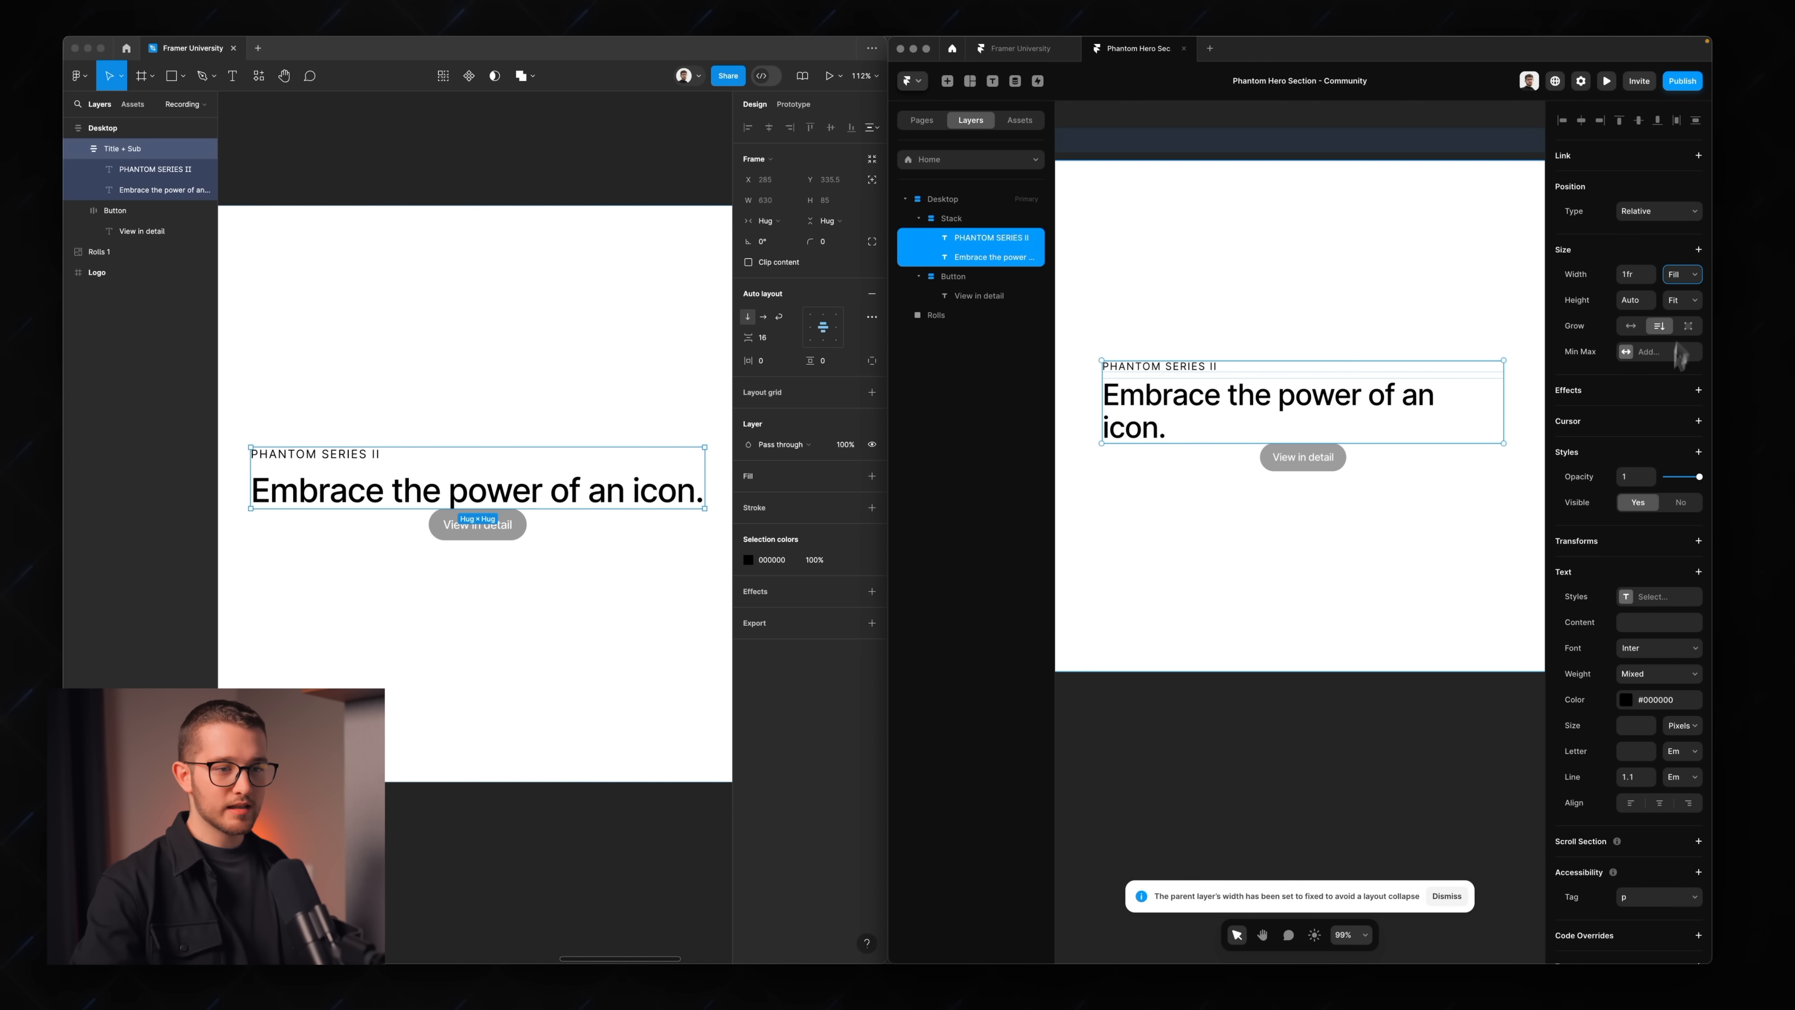
- Widen the Framer Stack around the two texts to about 665 and set its gap to 16
scroll(1638, 564, down, 1)
click(1630, 780)
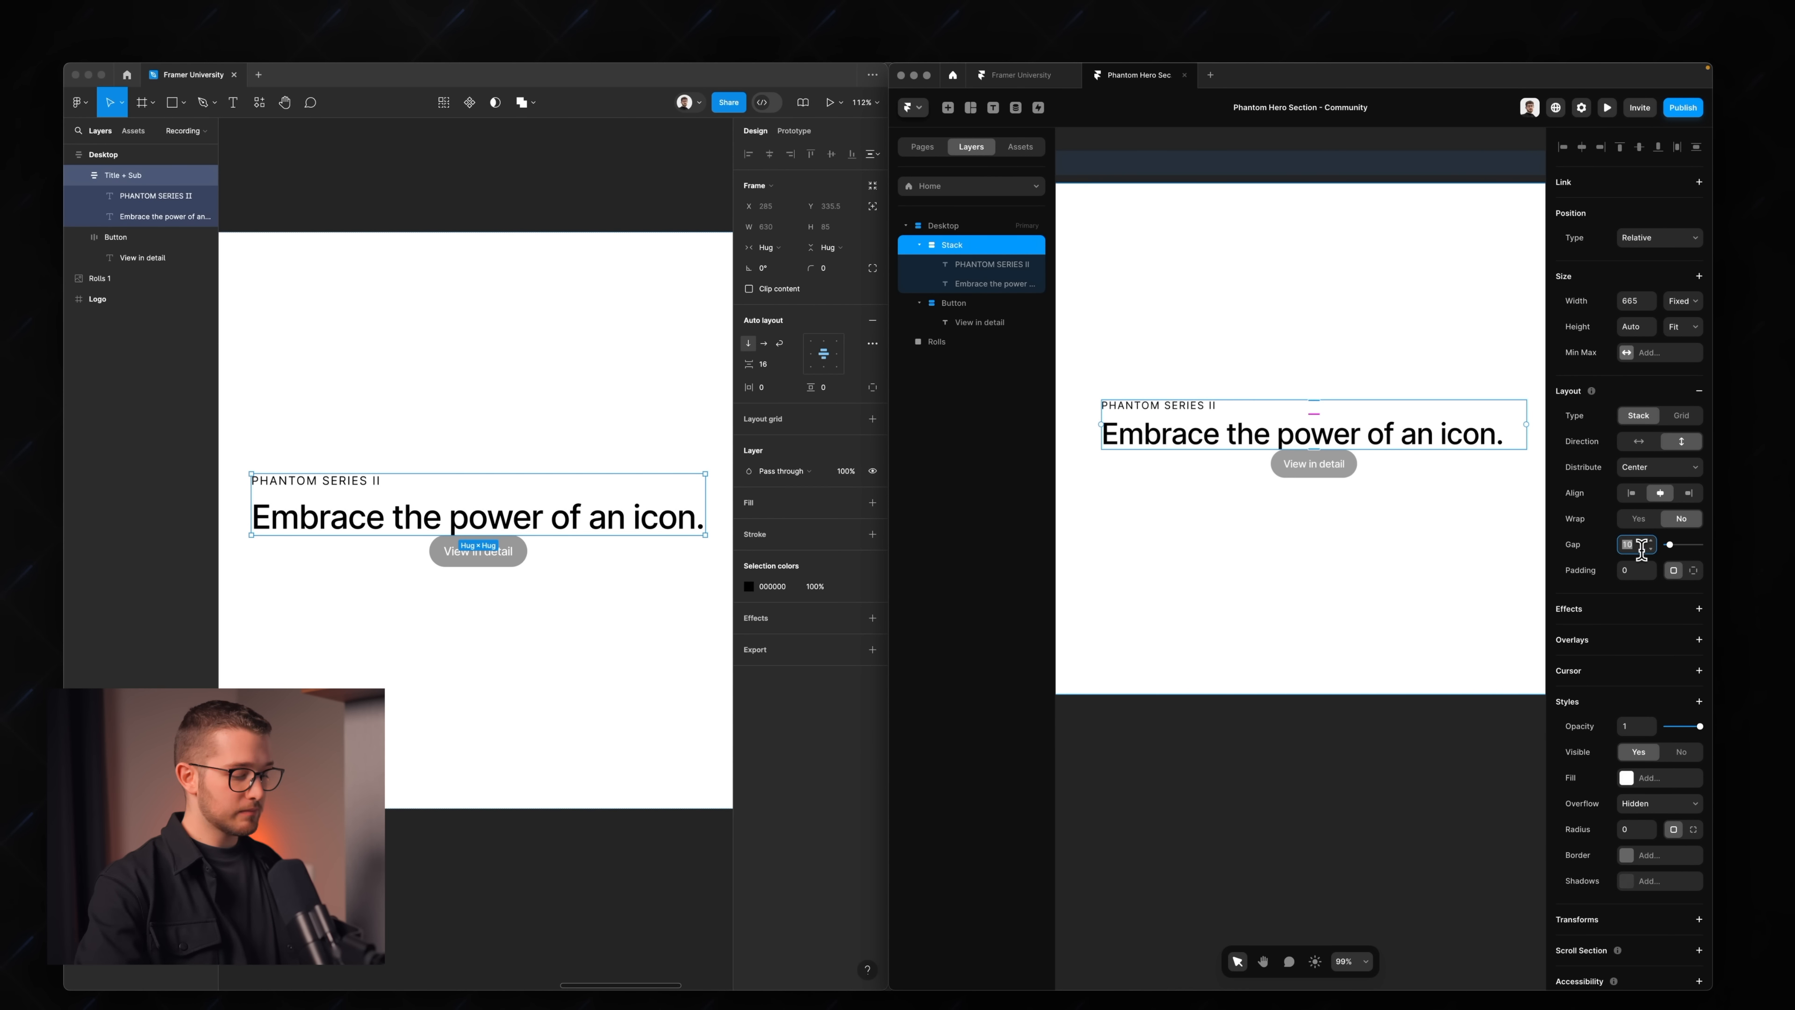
text(16)
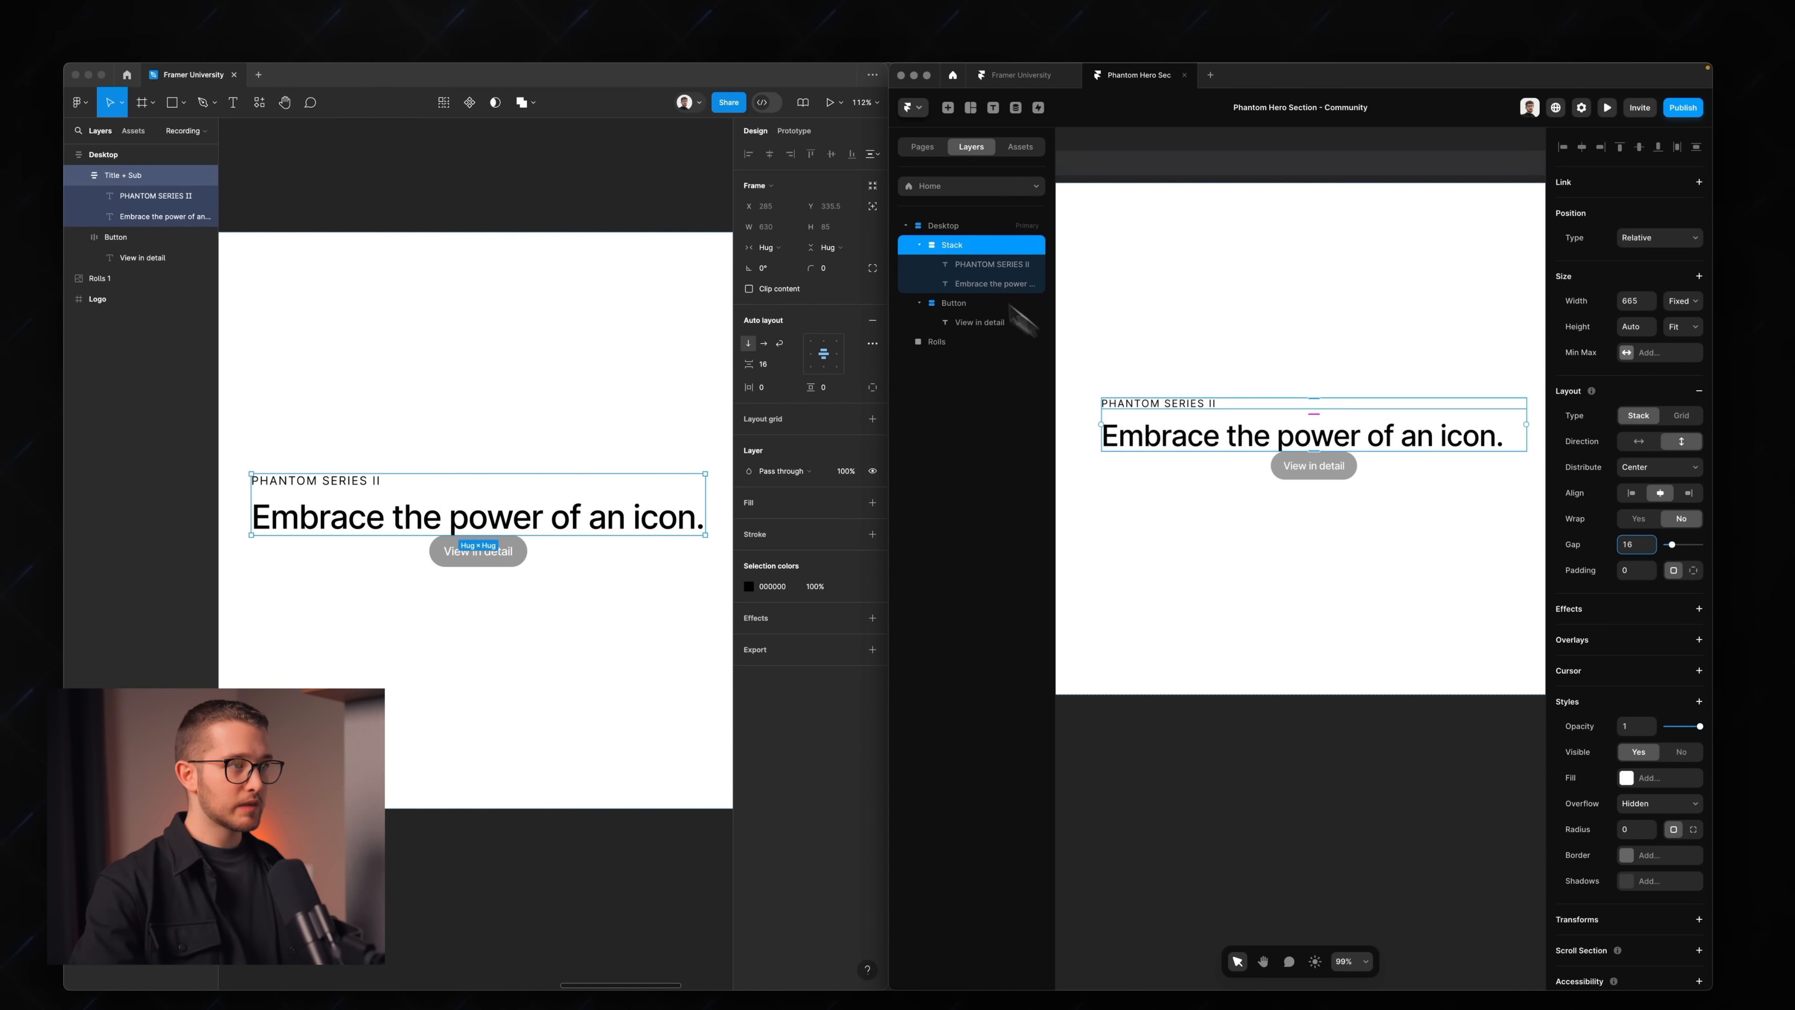
- Rename the Framer Stack that holds the subtitle and heading "Title + Sub"
click(958, 227)
click(965, 245)
double_click(965, 245)
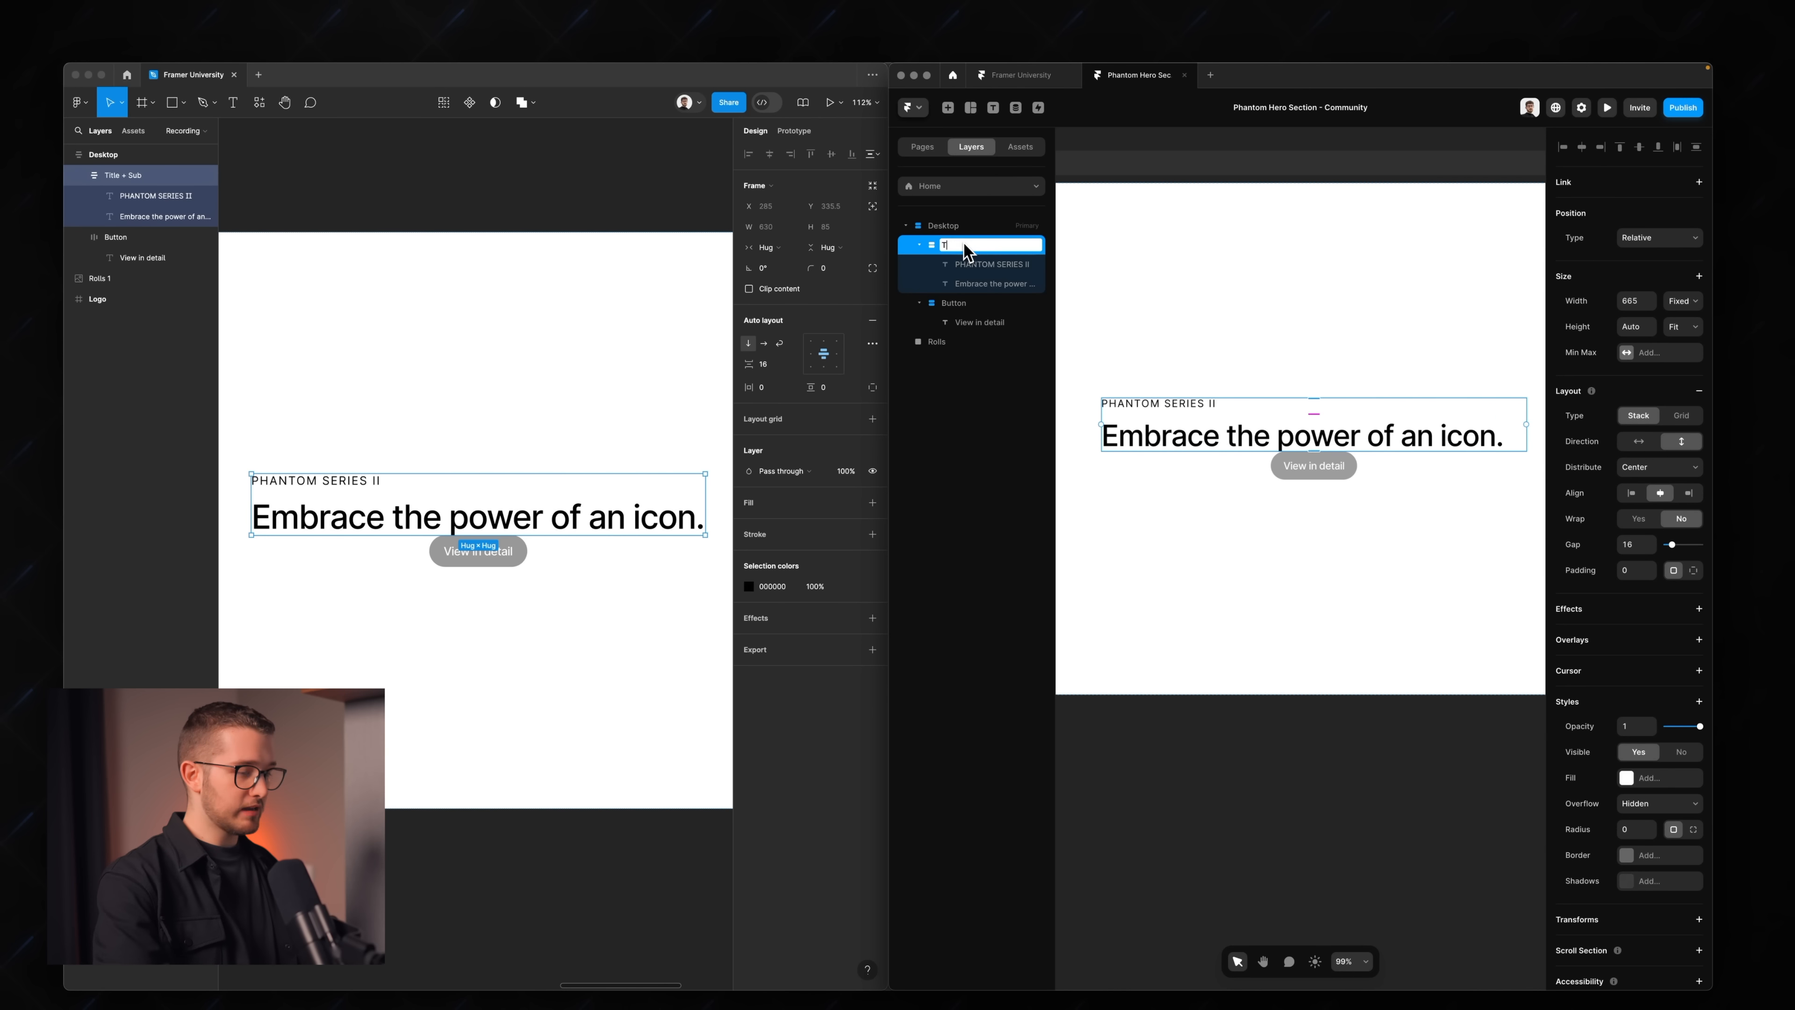
text(Title + Sub)
click(1156, 382)
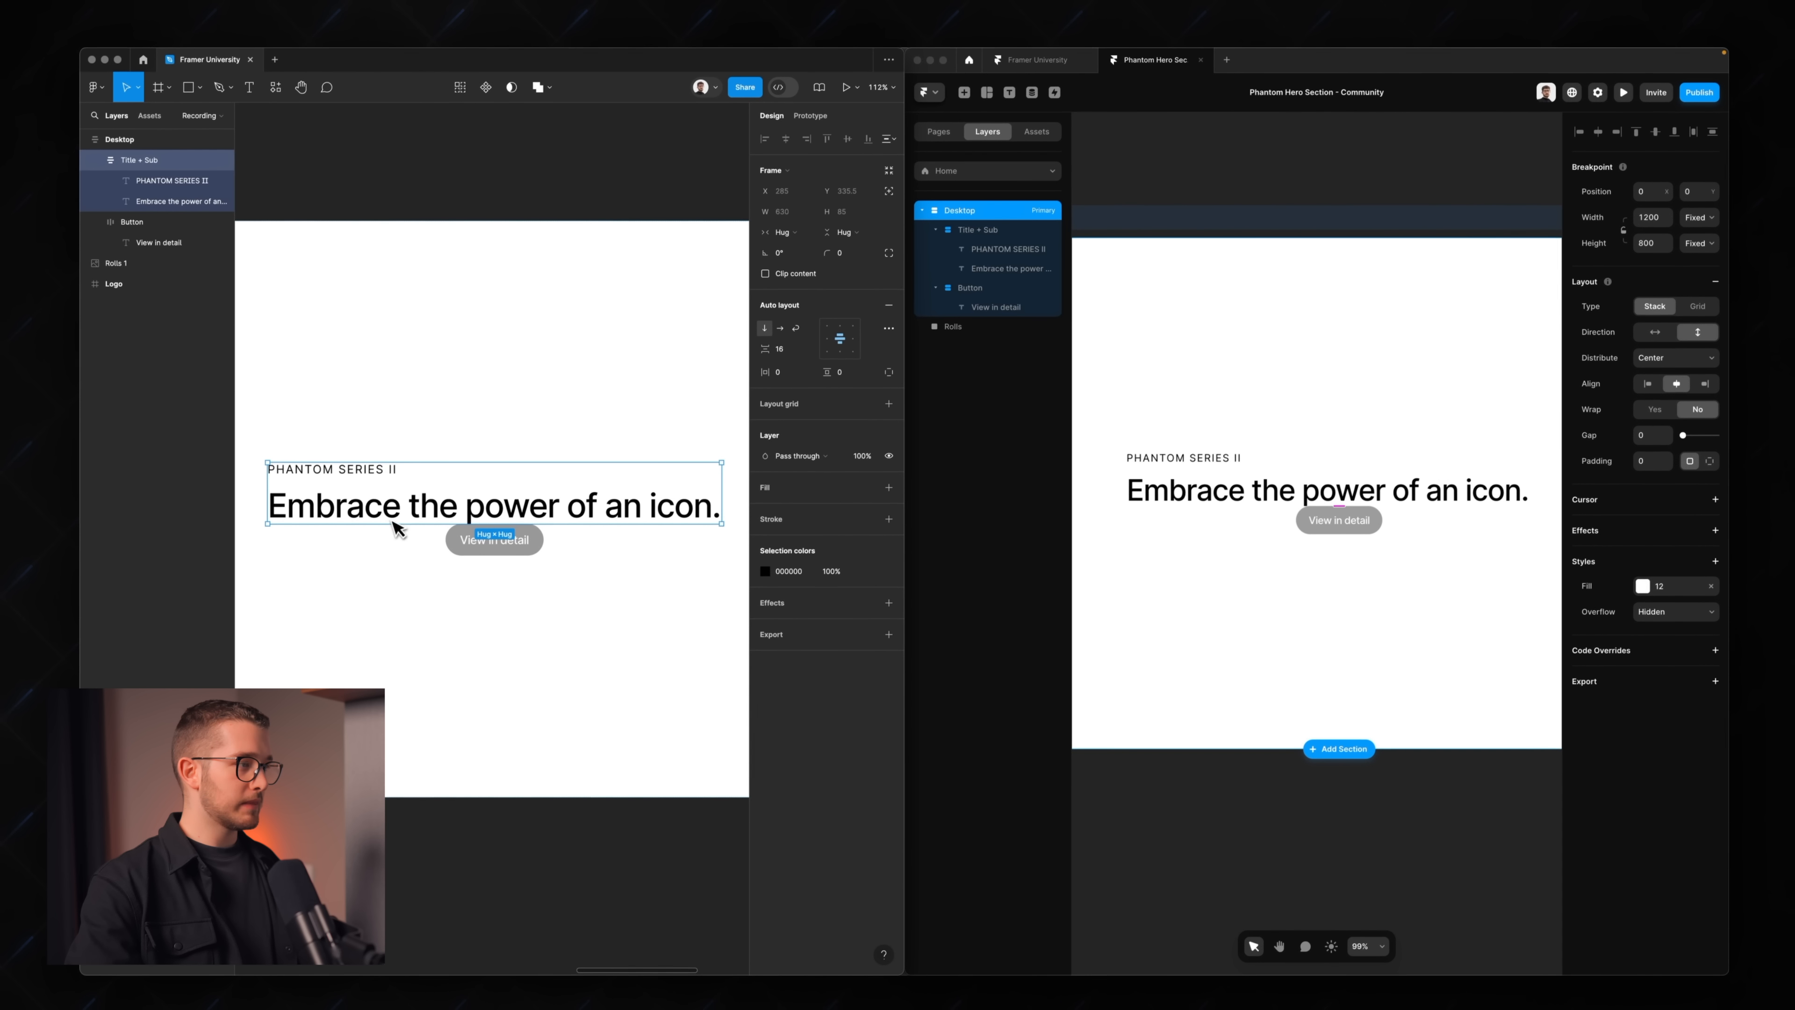
- Switch to Figma and wrap the Title + Sub frame and the Button in an auto layout frame
click(461, 546)
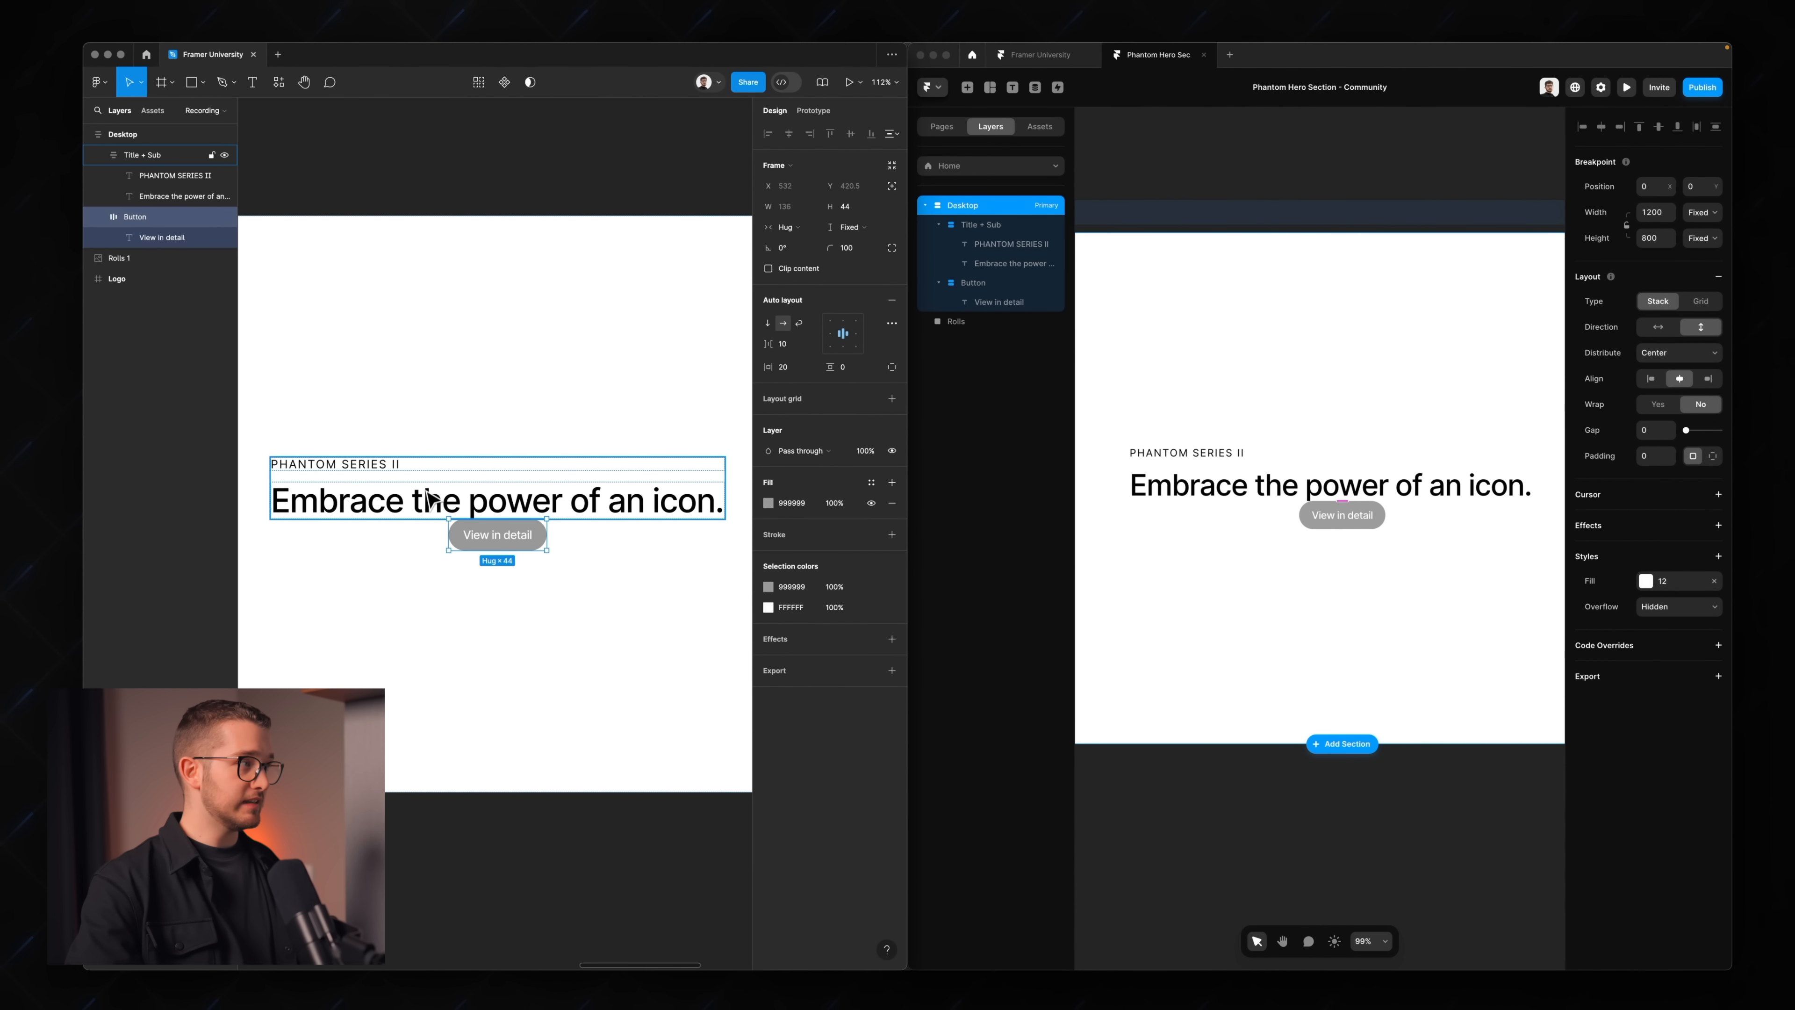
click(426, 491)
shift+click(455, 534)
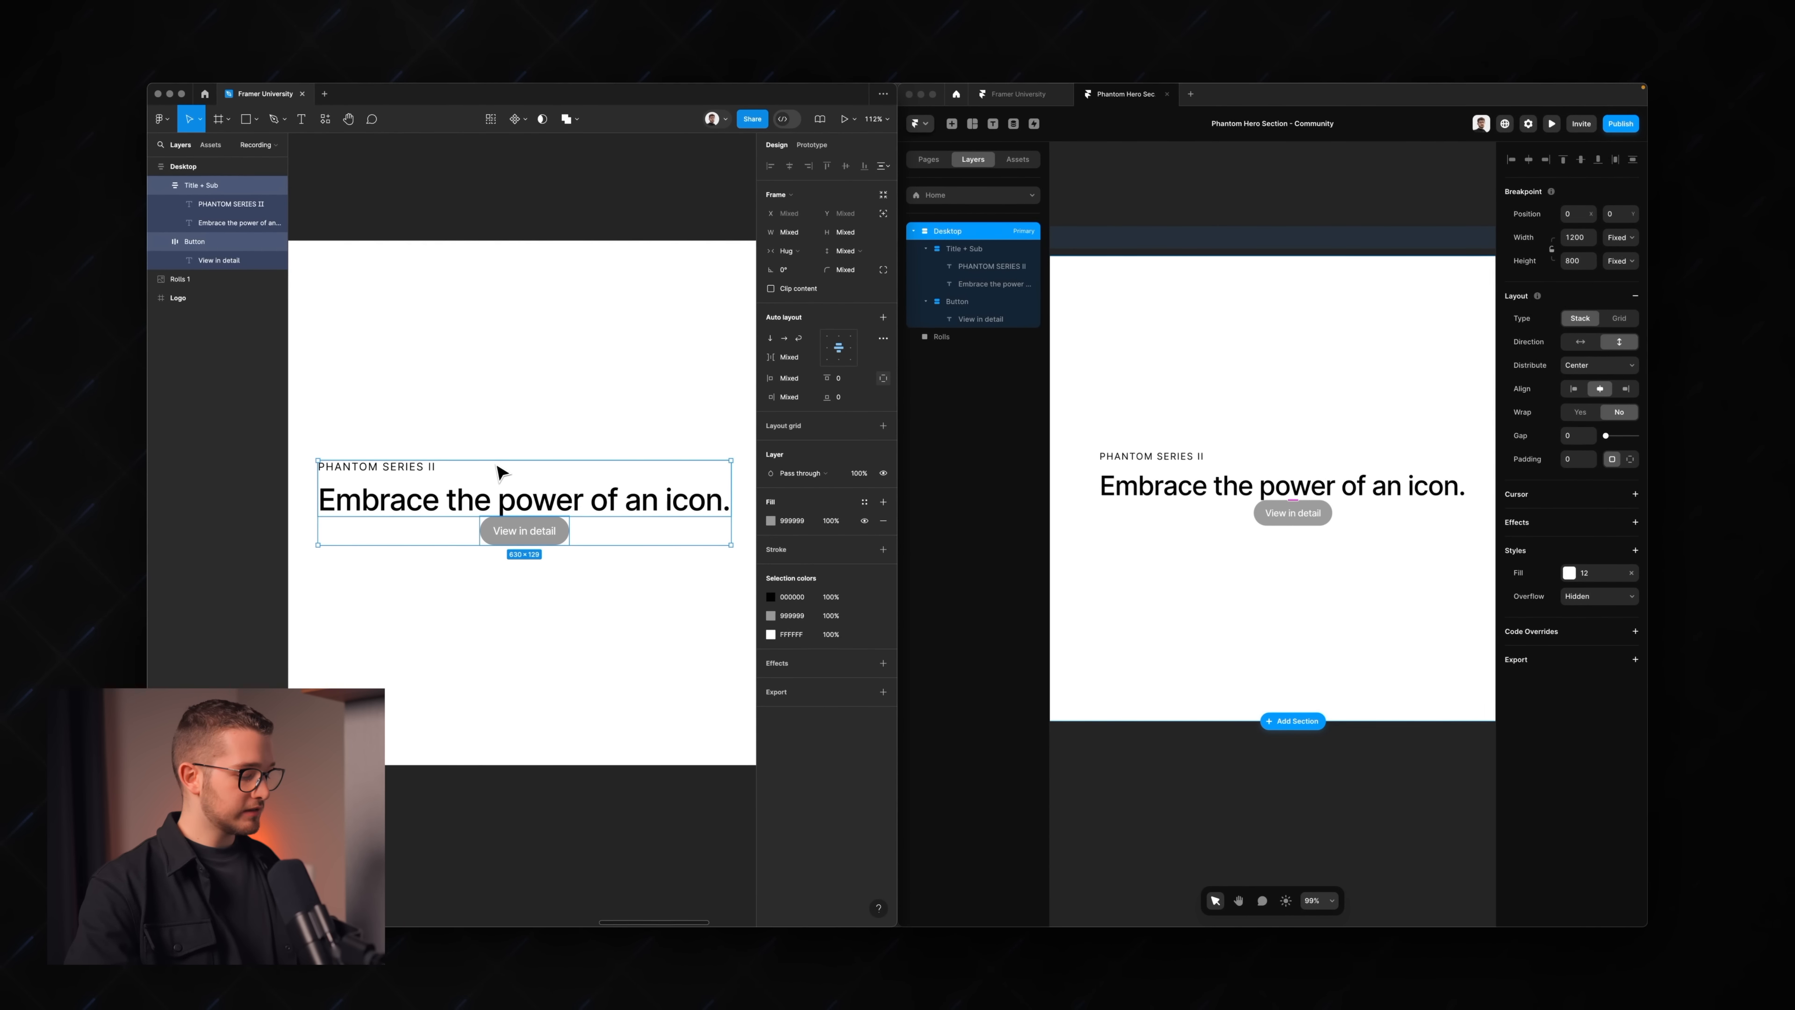
key(shift+a)
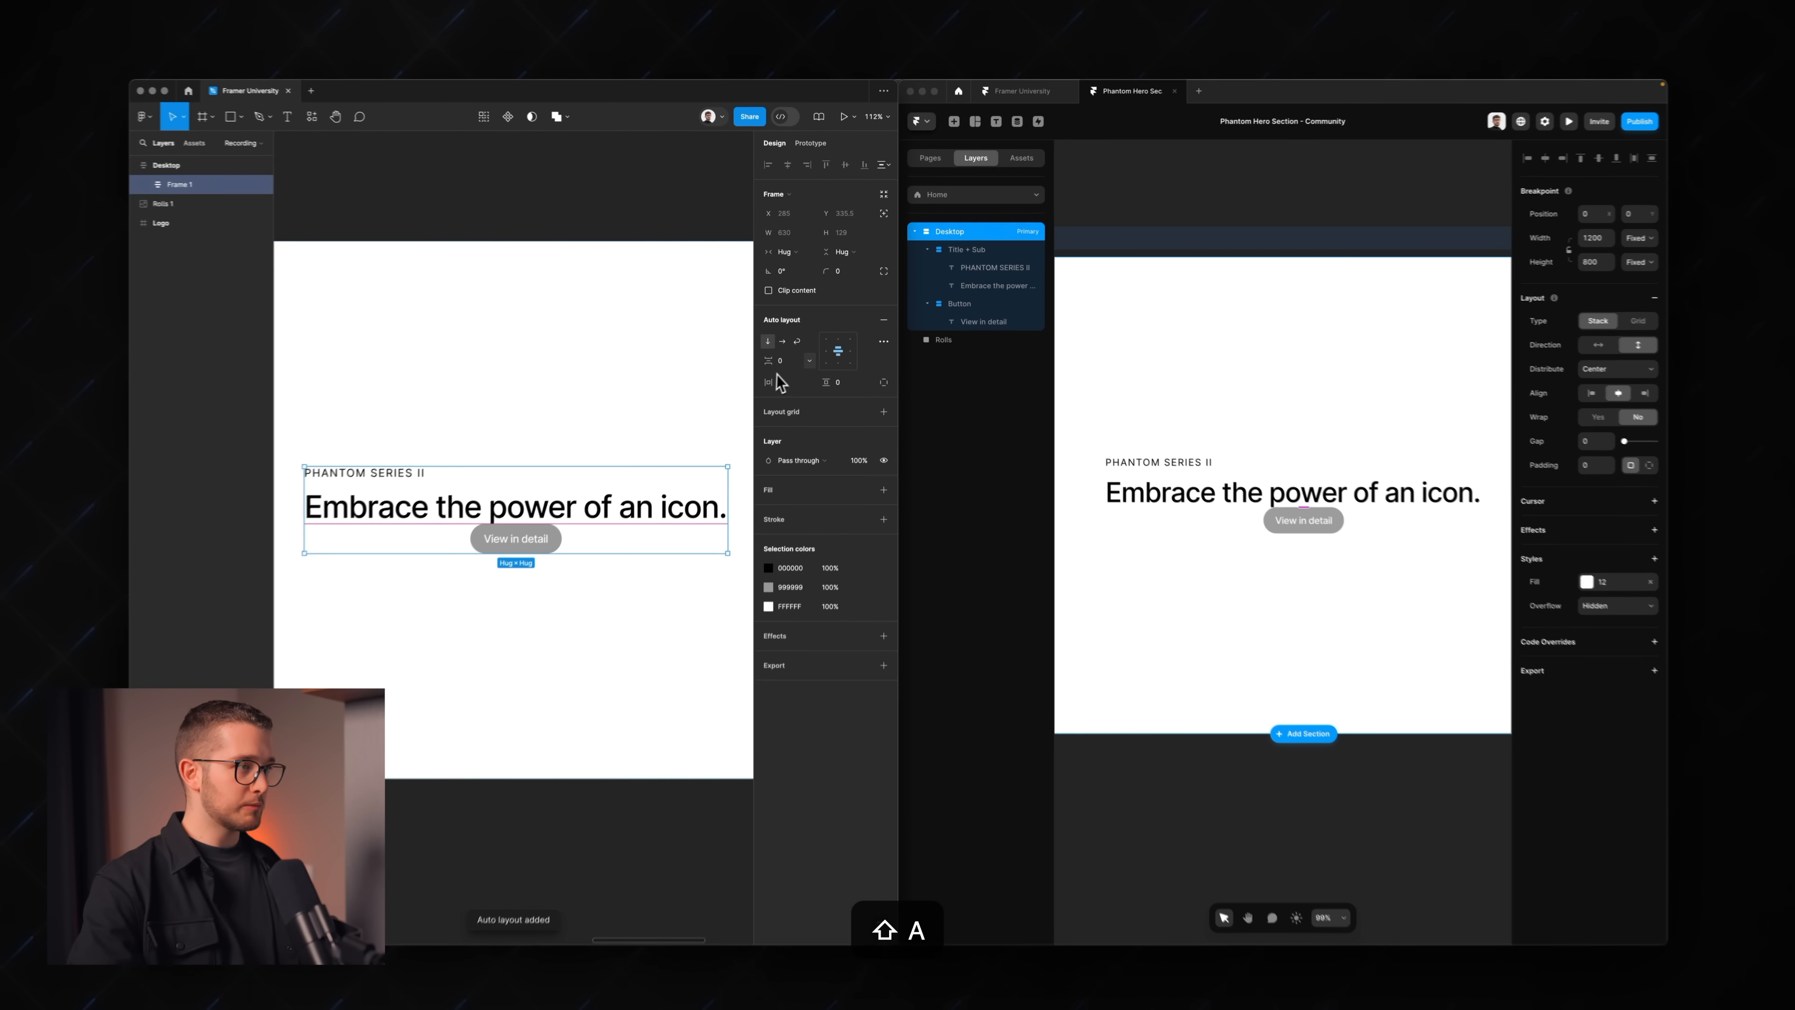
- Set the outer Figma frame's auto layout gap to 28 and align its contents left
click(789, 361)
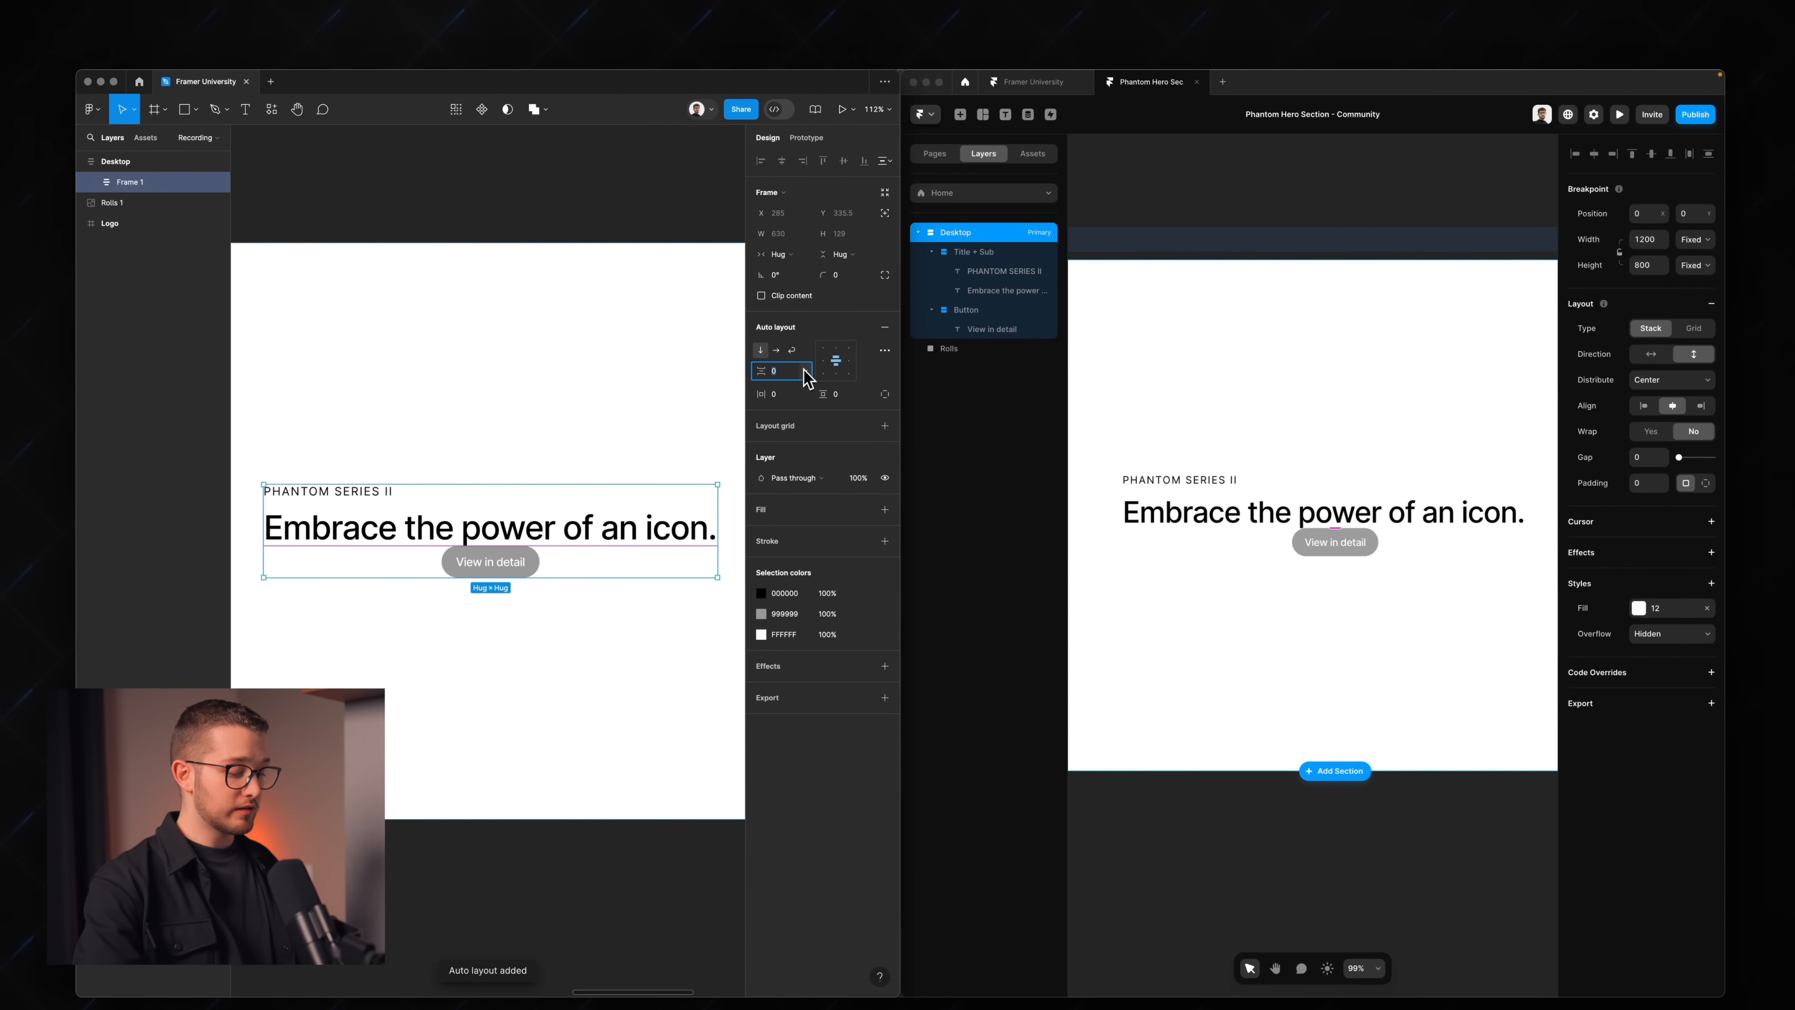
text(28)
key(Return)
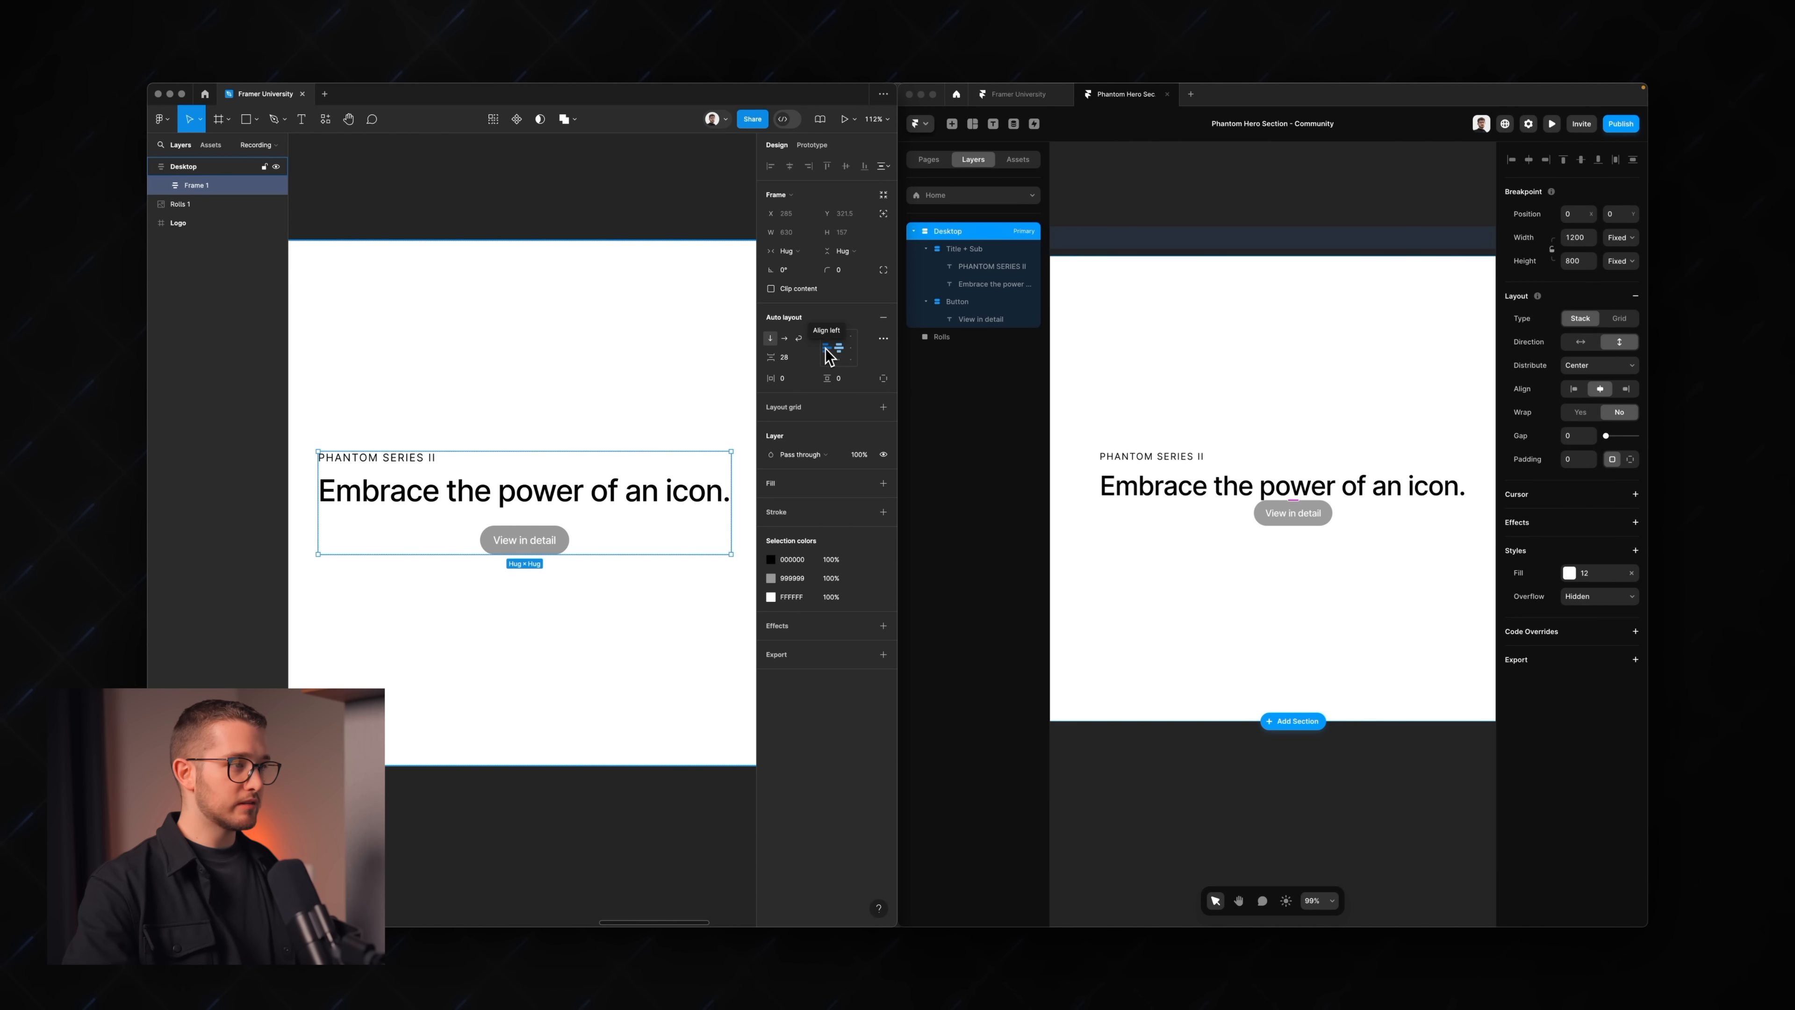
click(828, 352)
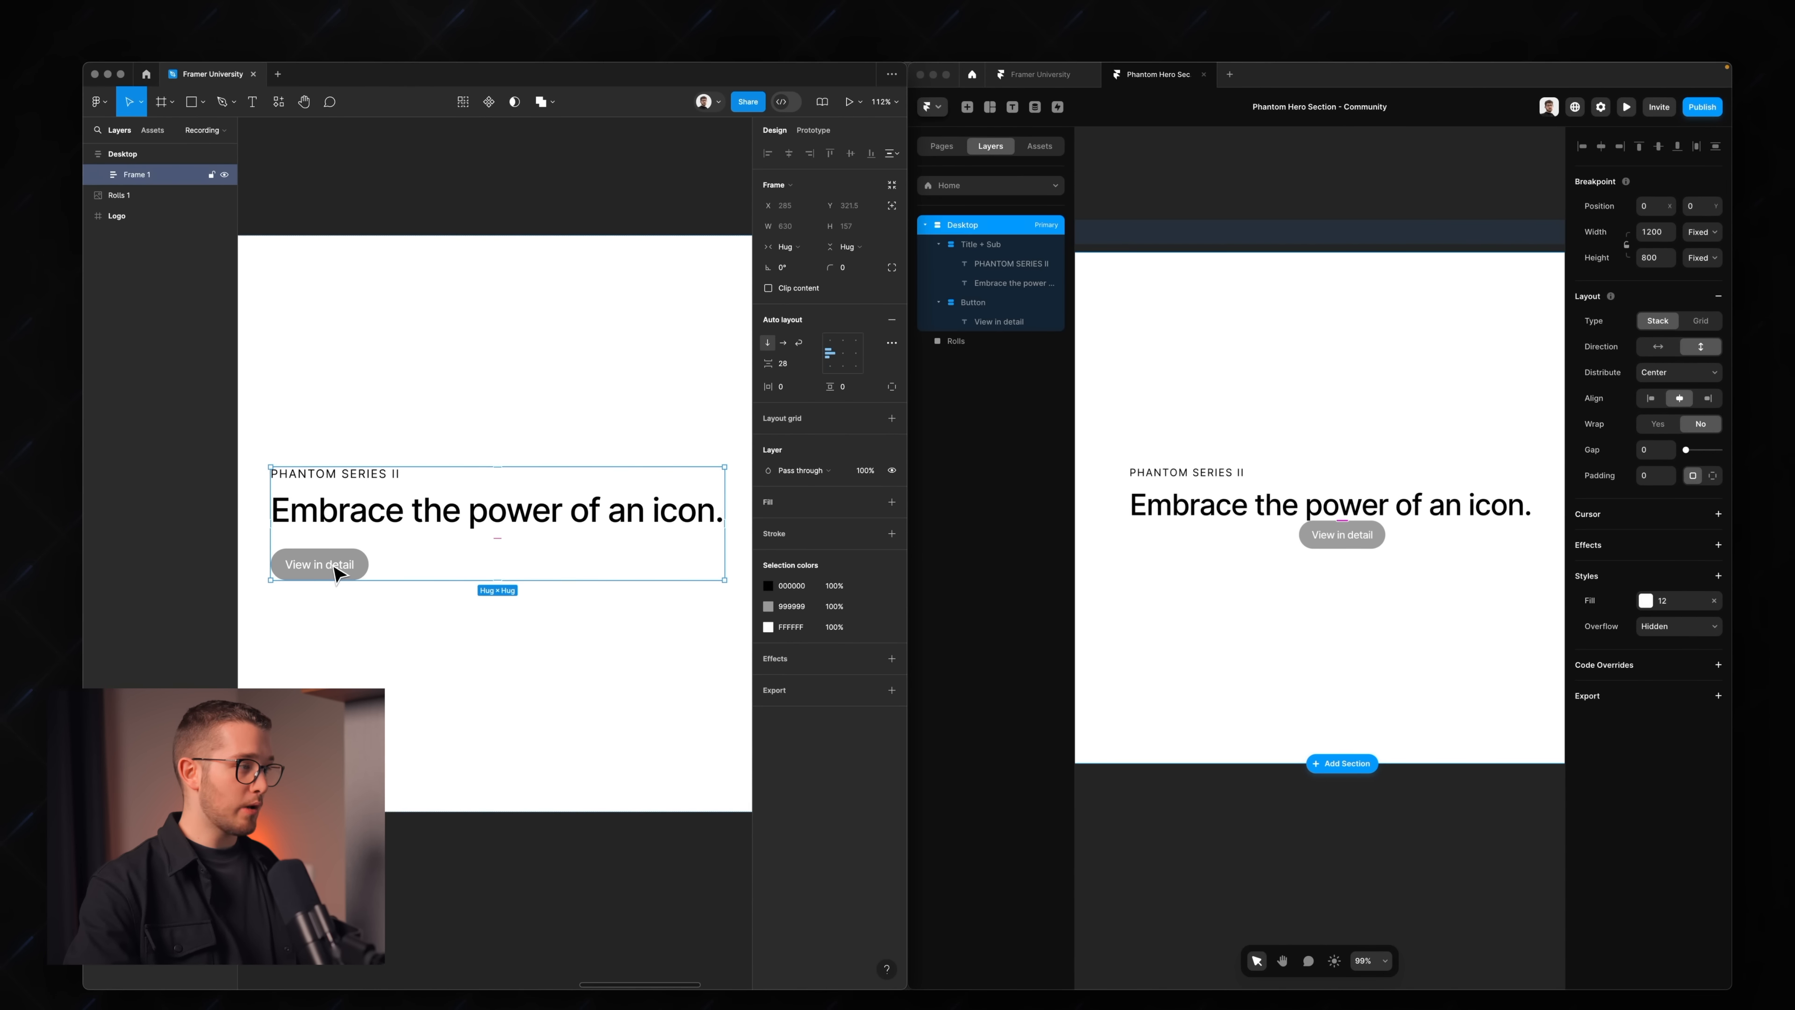
- Set the horizontal resizing of the Figma Title + Sub frame to Fill container
double_click(339, 570)
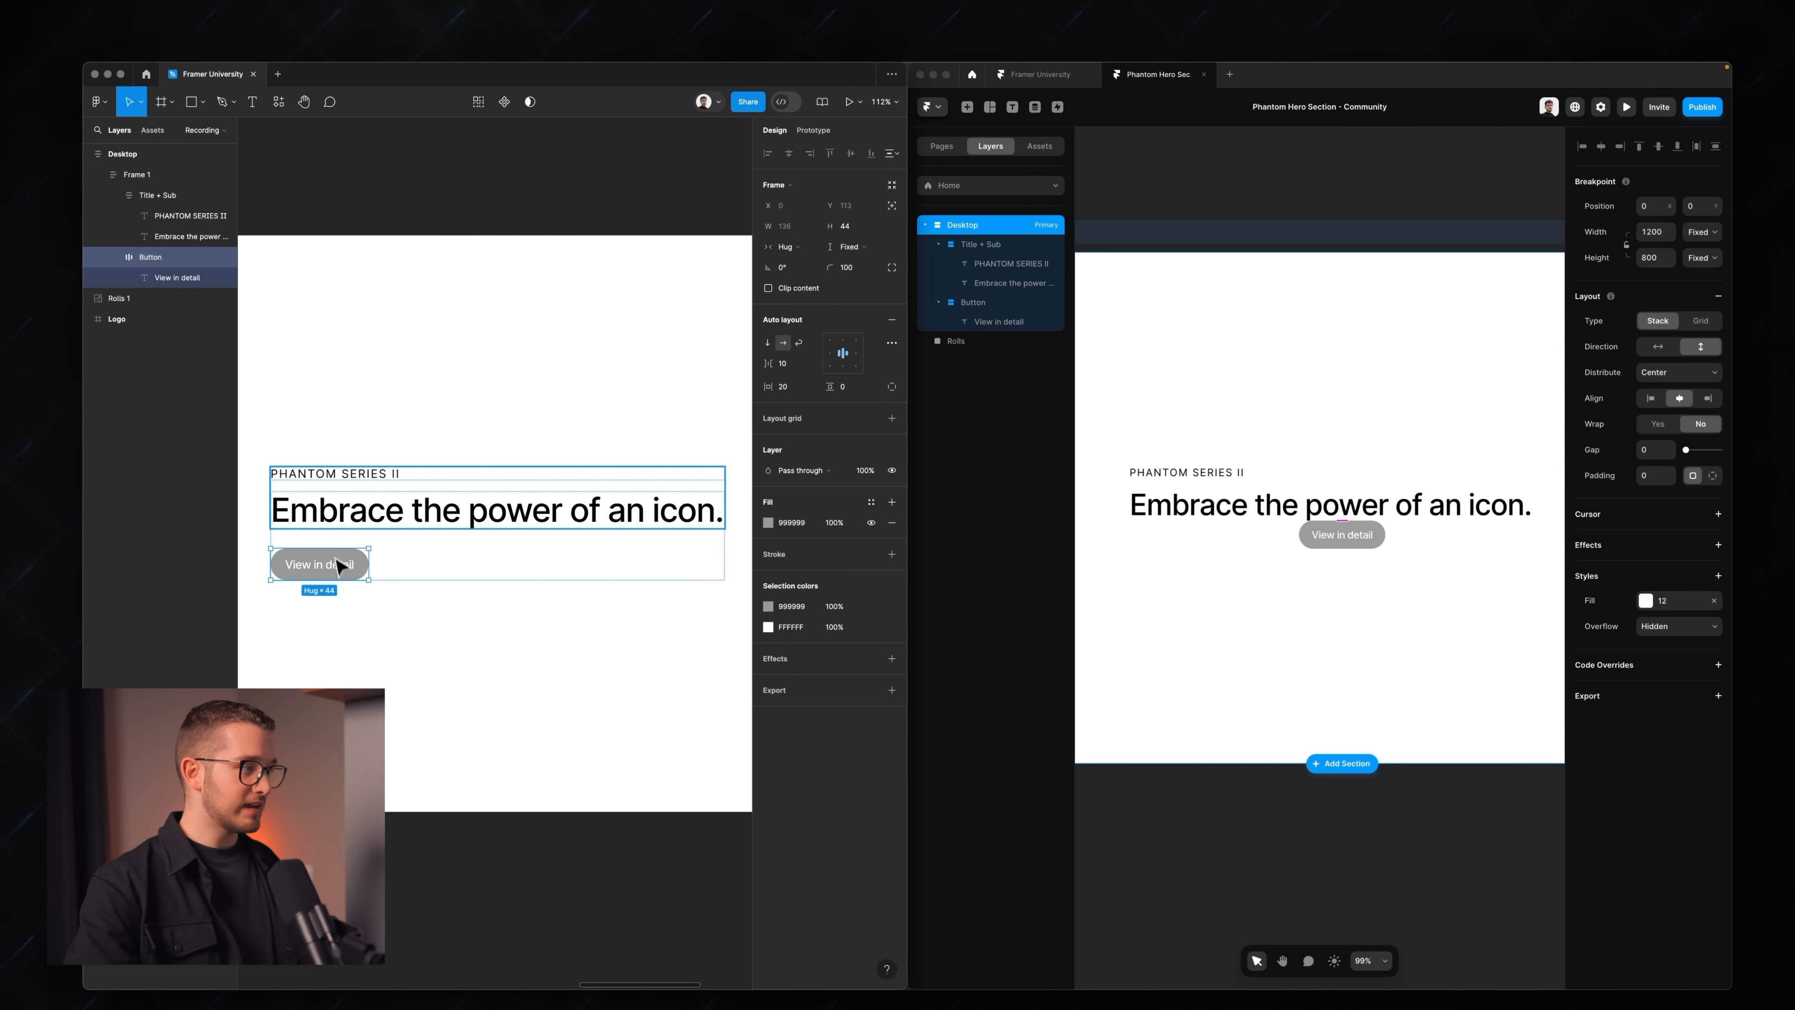
click(303, 500)
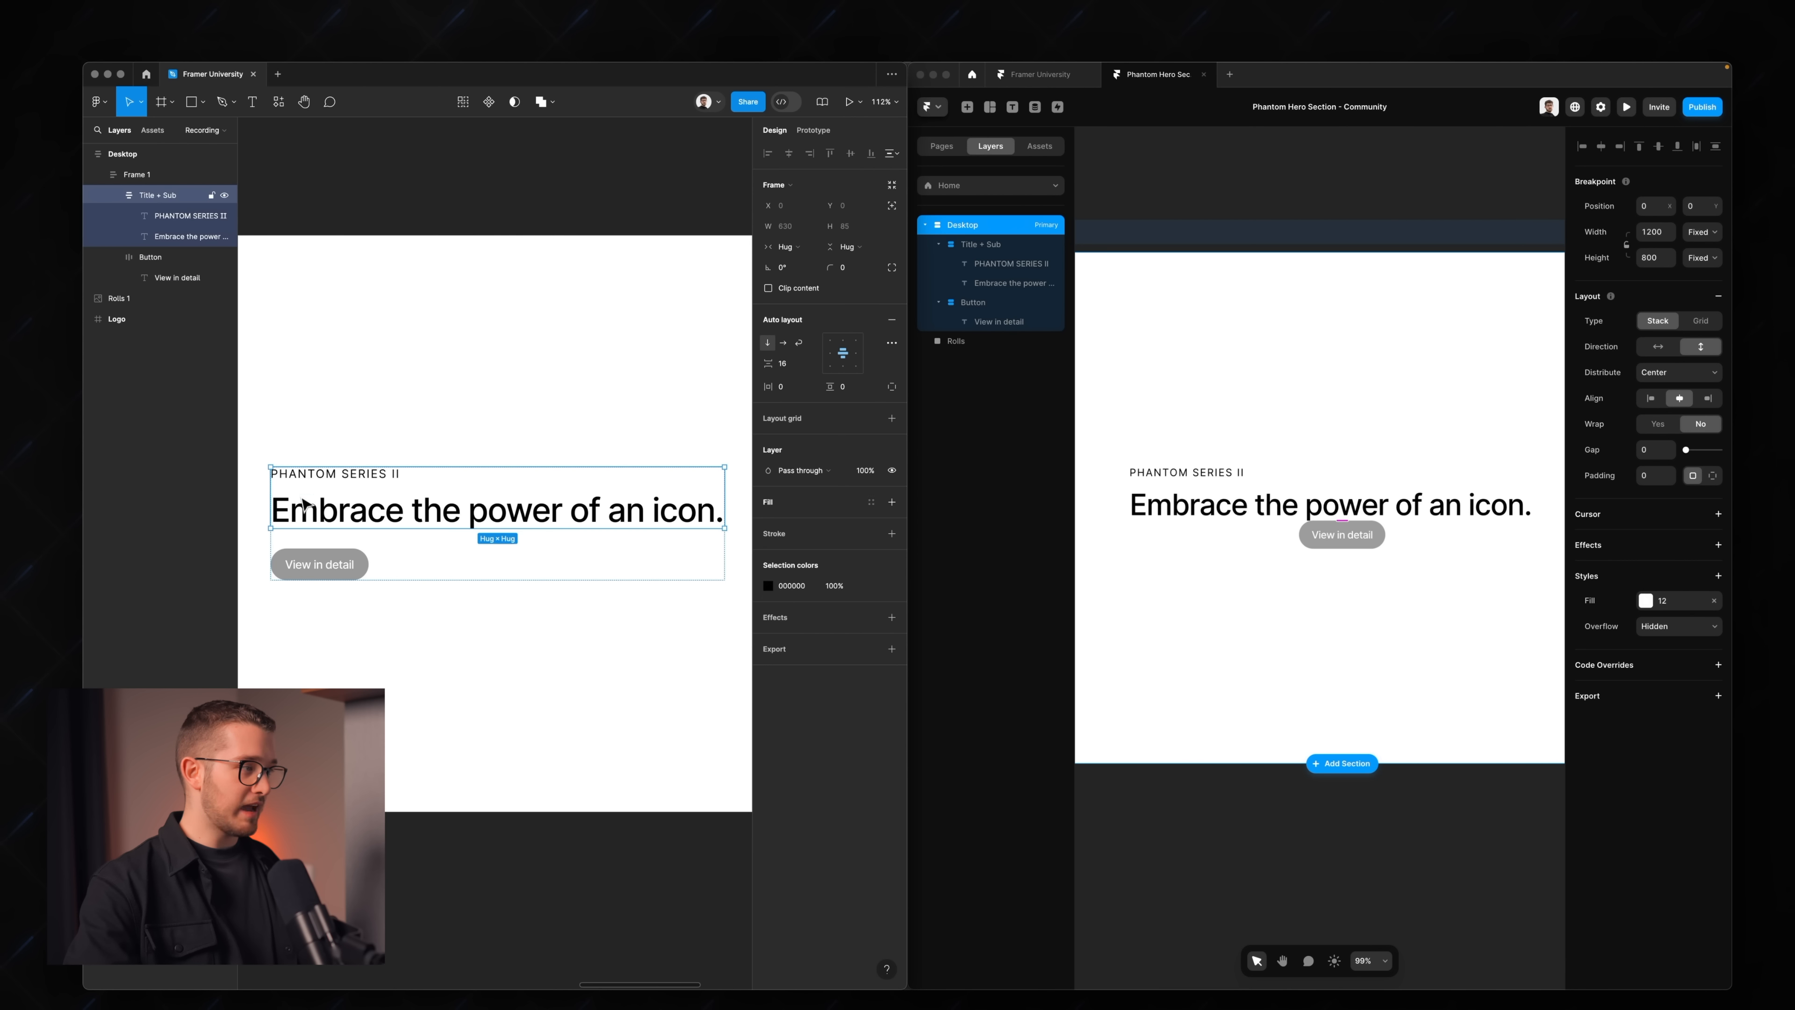
click(361, 539)
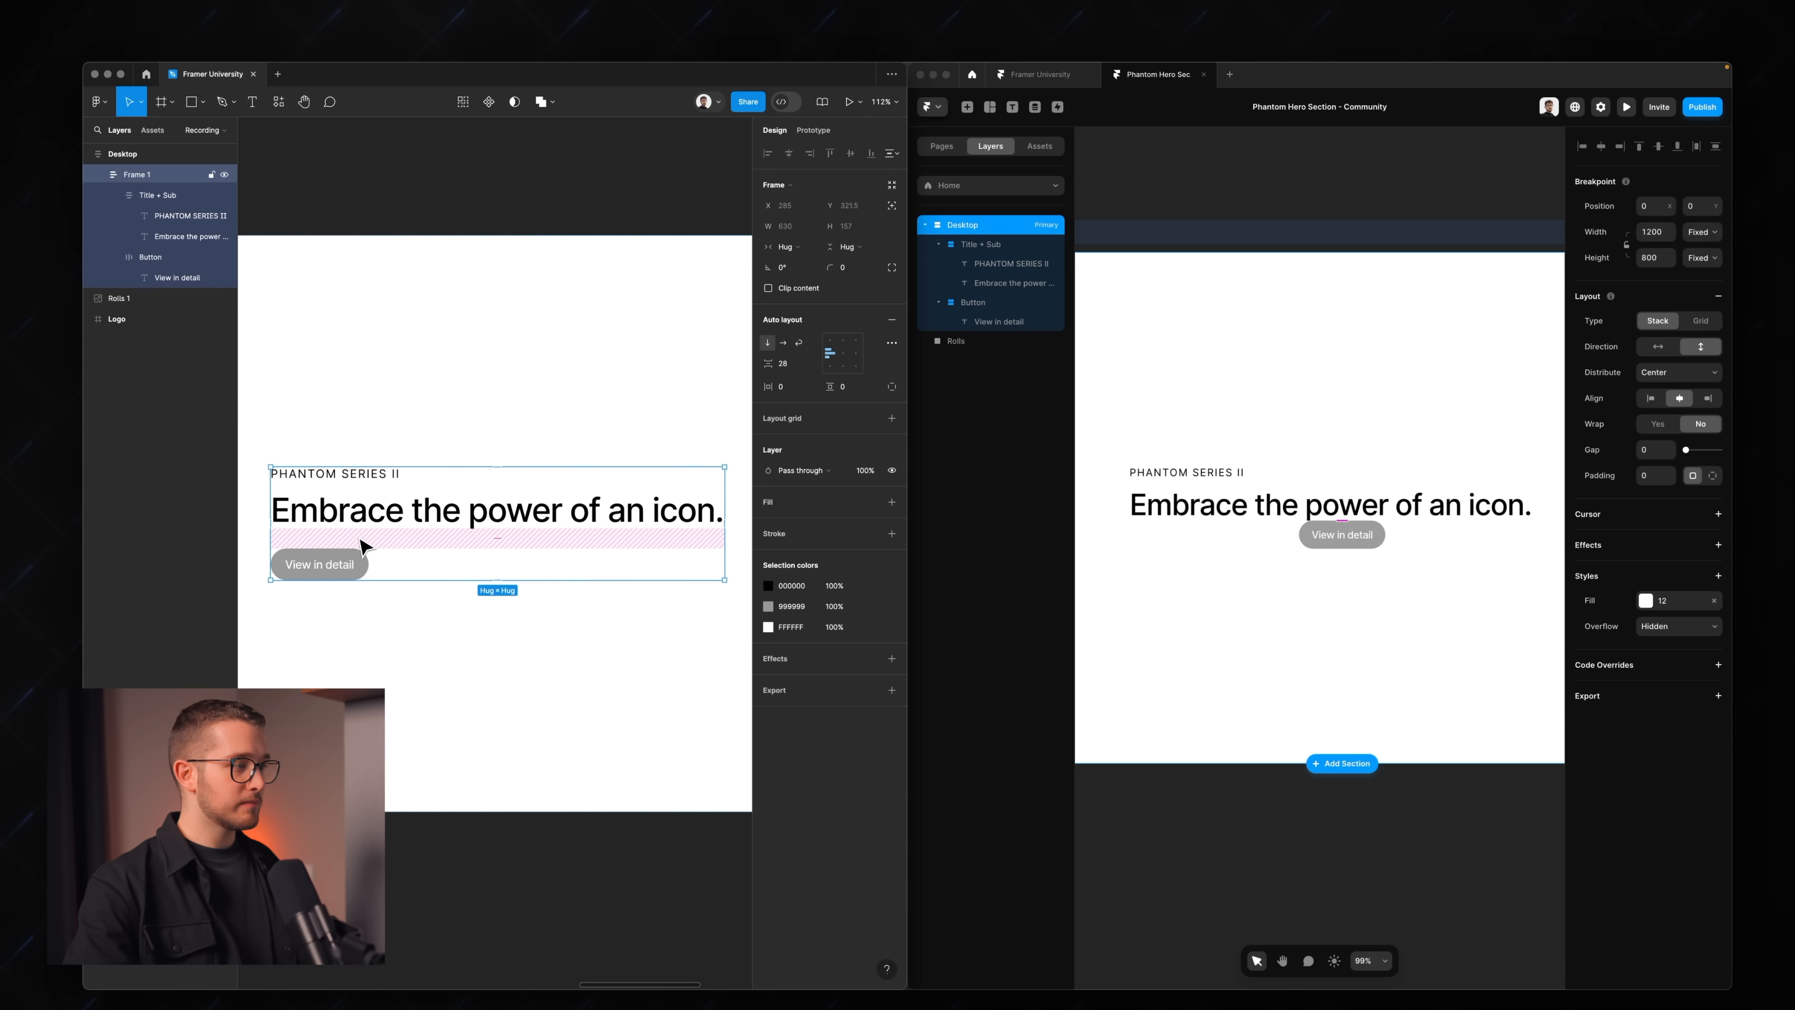
click(387, 525)
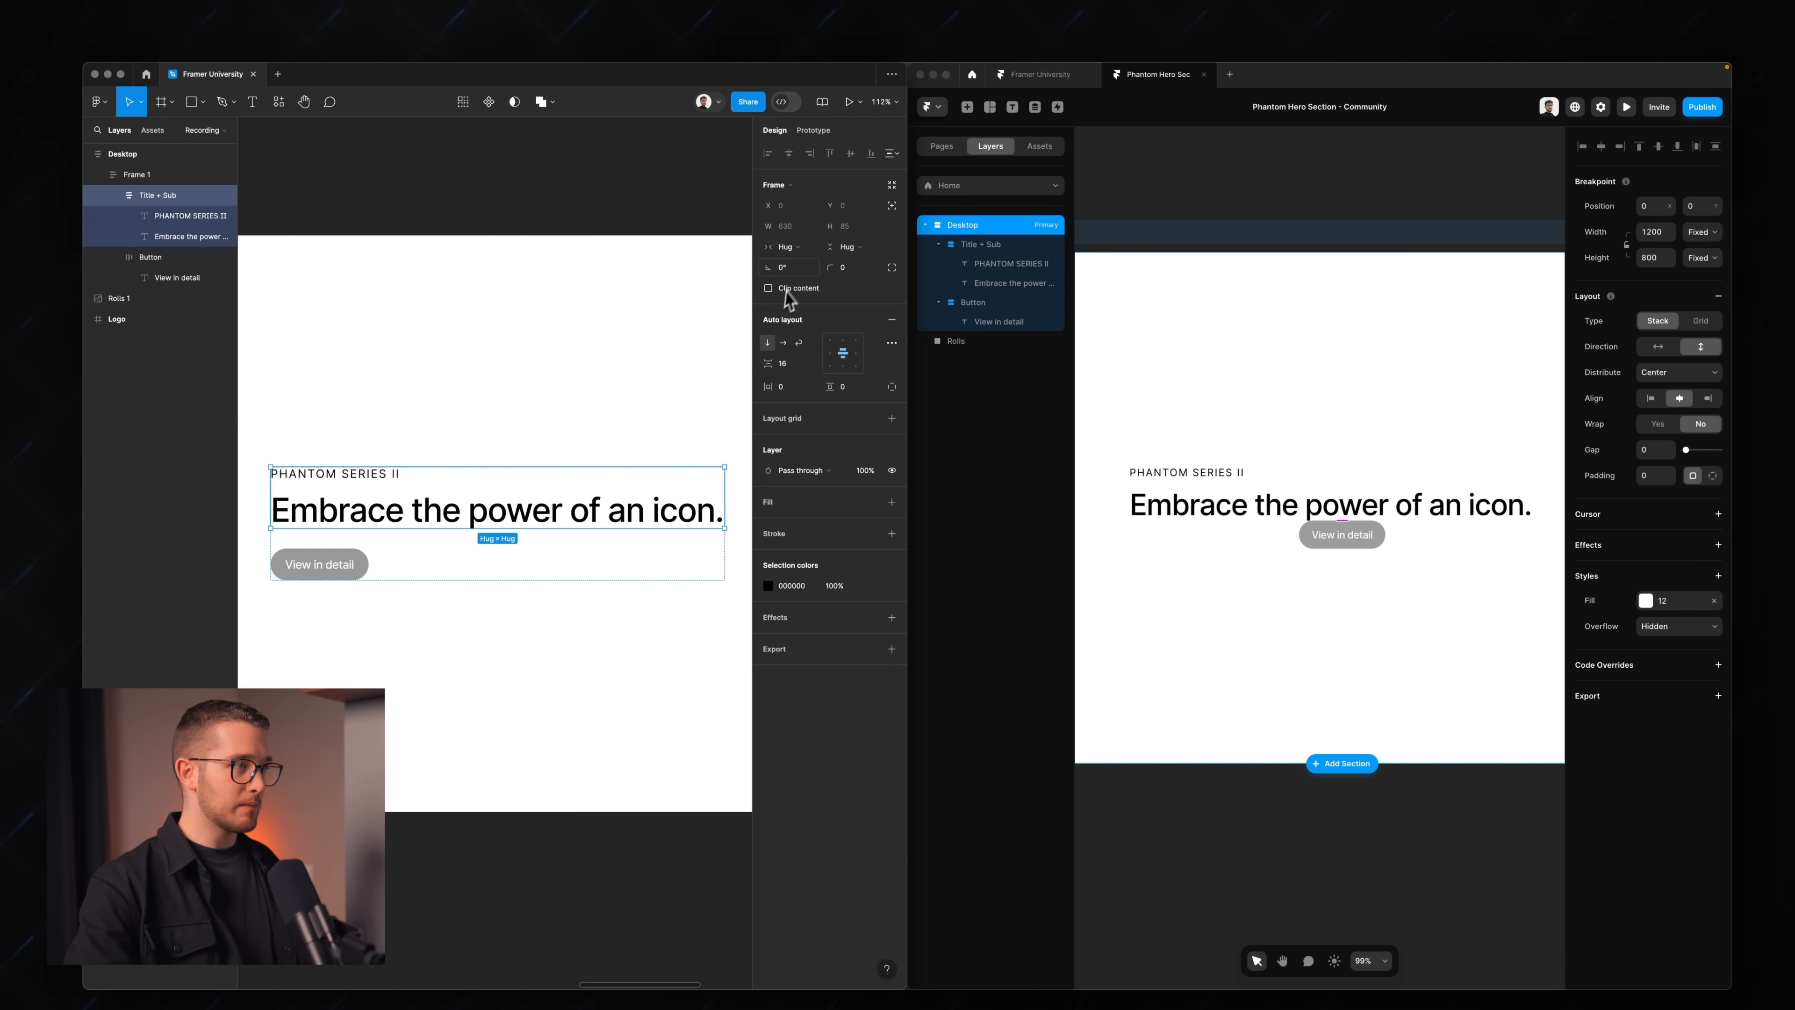
click(788, 247)
click(804, 260)
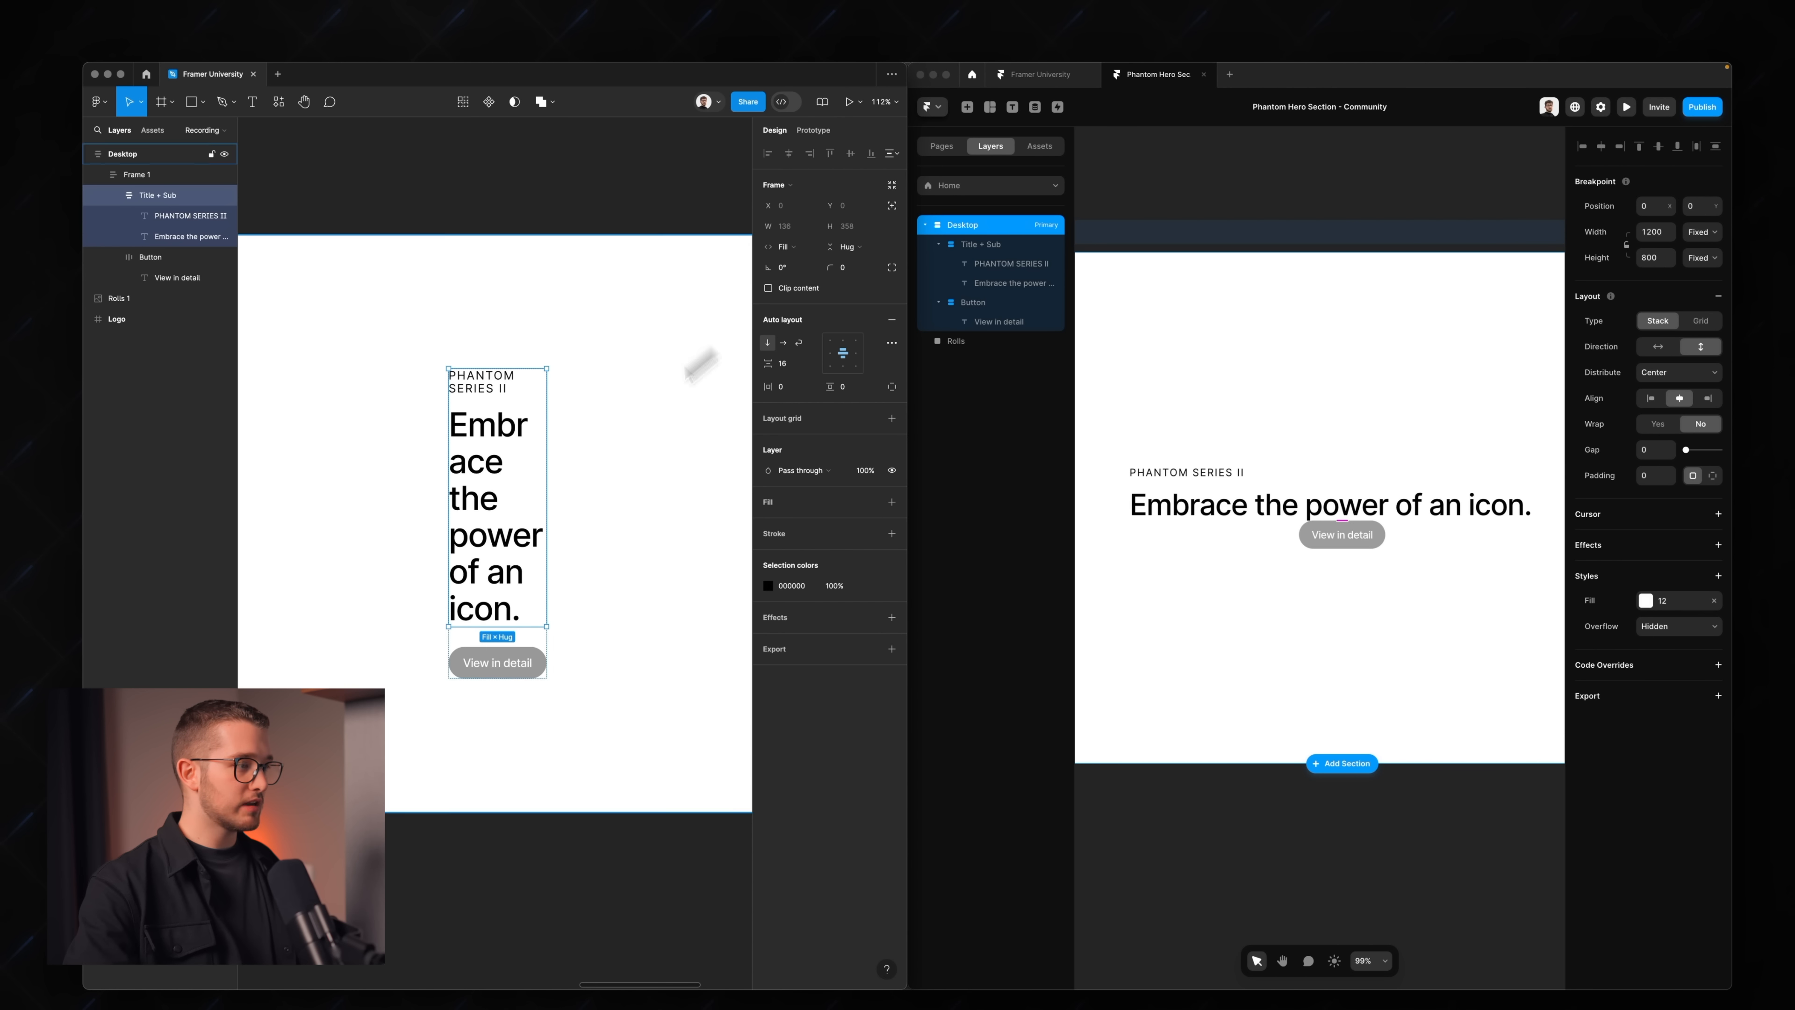
- Widen the outer Figma frame around the texts and button to about 360 so the heading wraps onto two lines
key(Escape)
drag(550, 586, 512, 567)
scroll(511, 566, left, 3)
scroll(510, 566, up, 1)
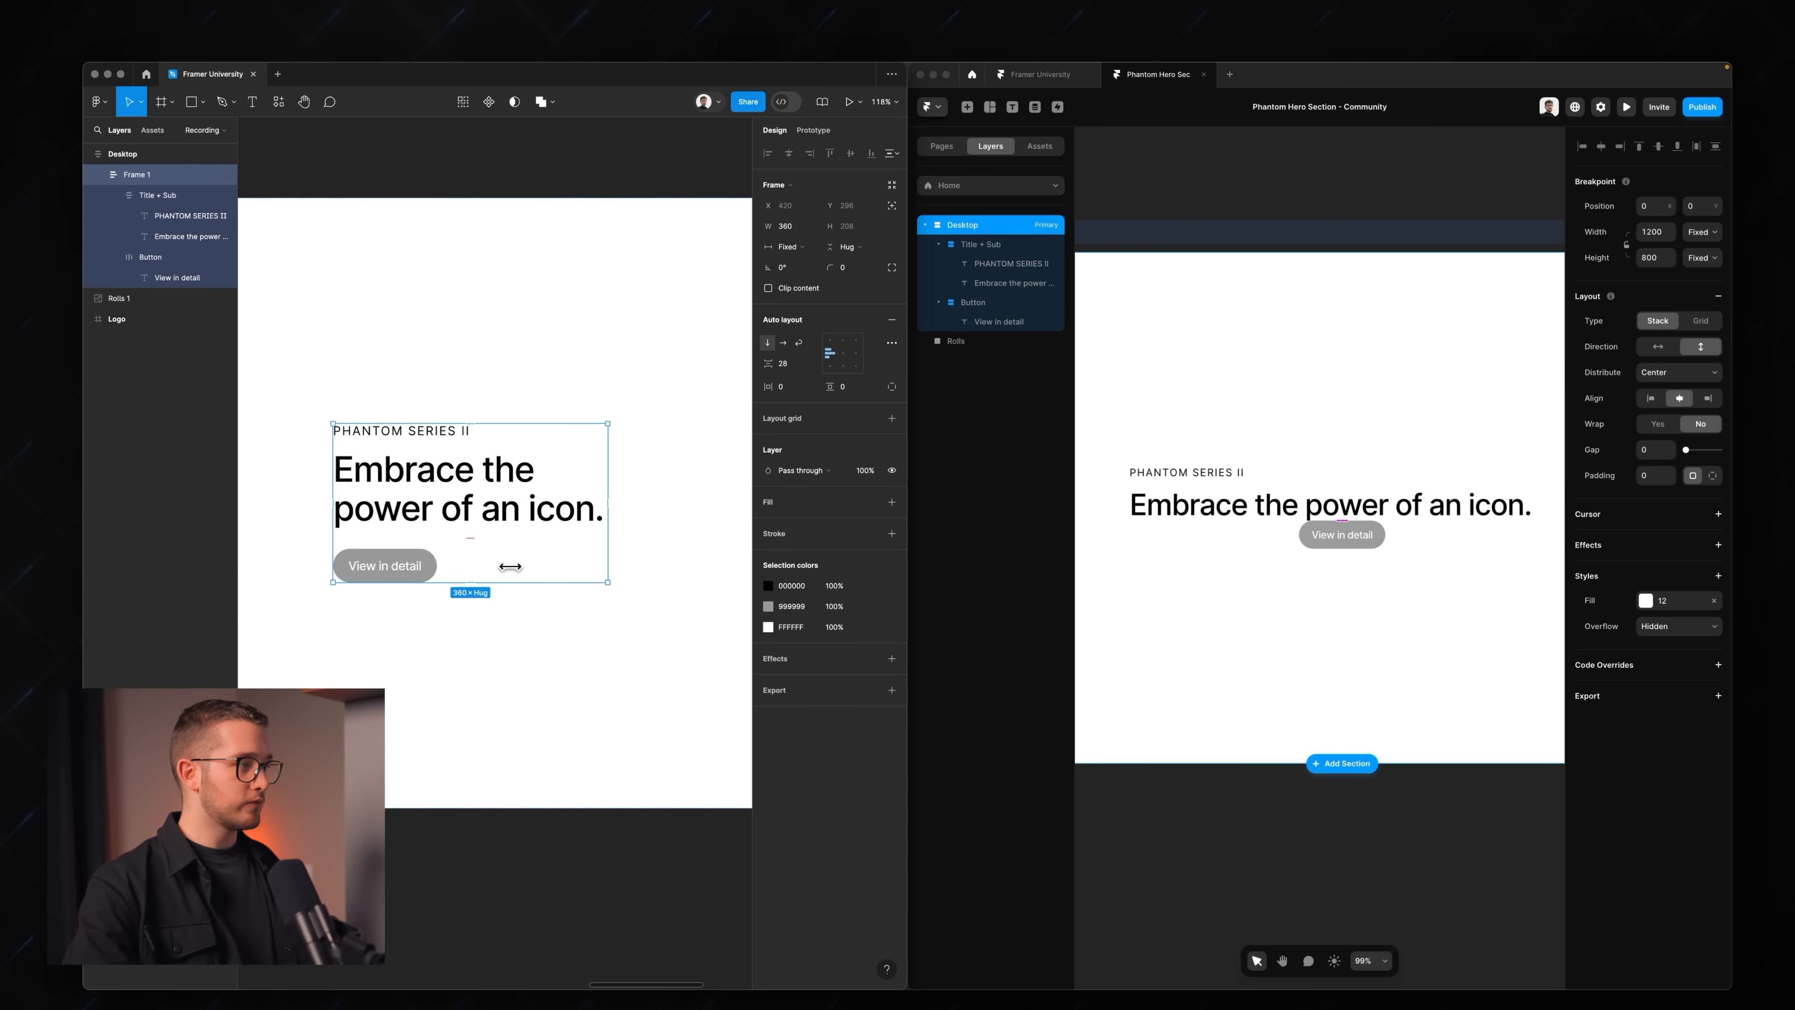
- Rename the outer Figma frame that holds the texts and button "Title + Button"
double_click(144, 175)
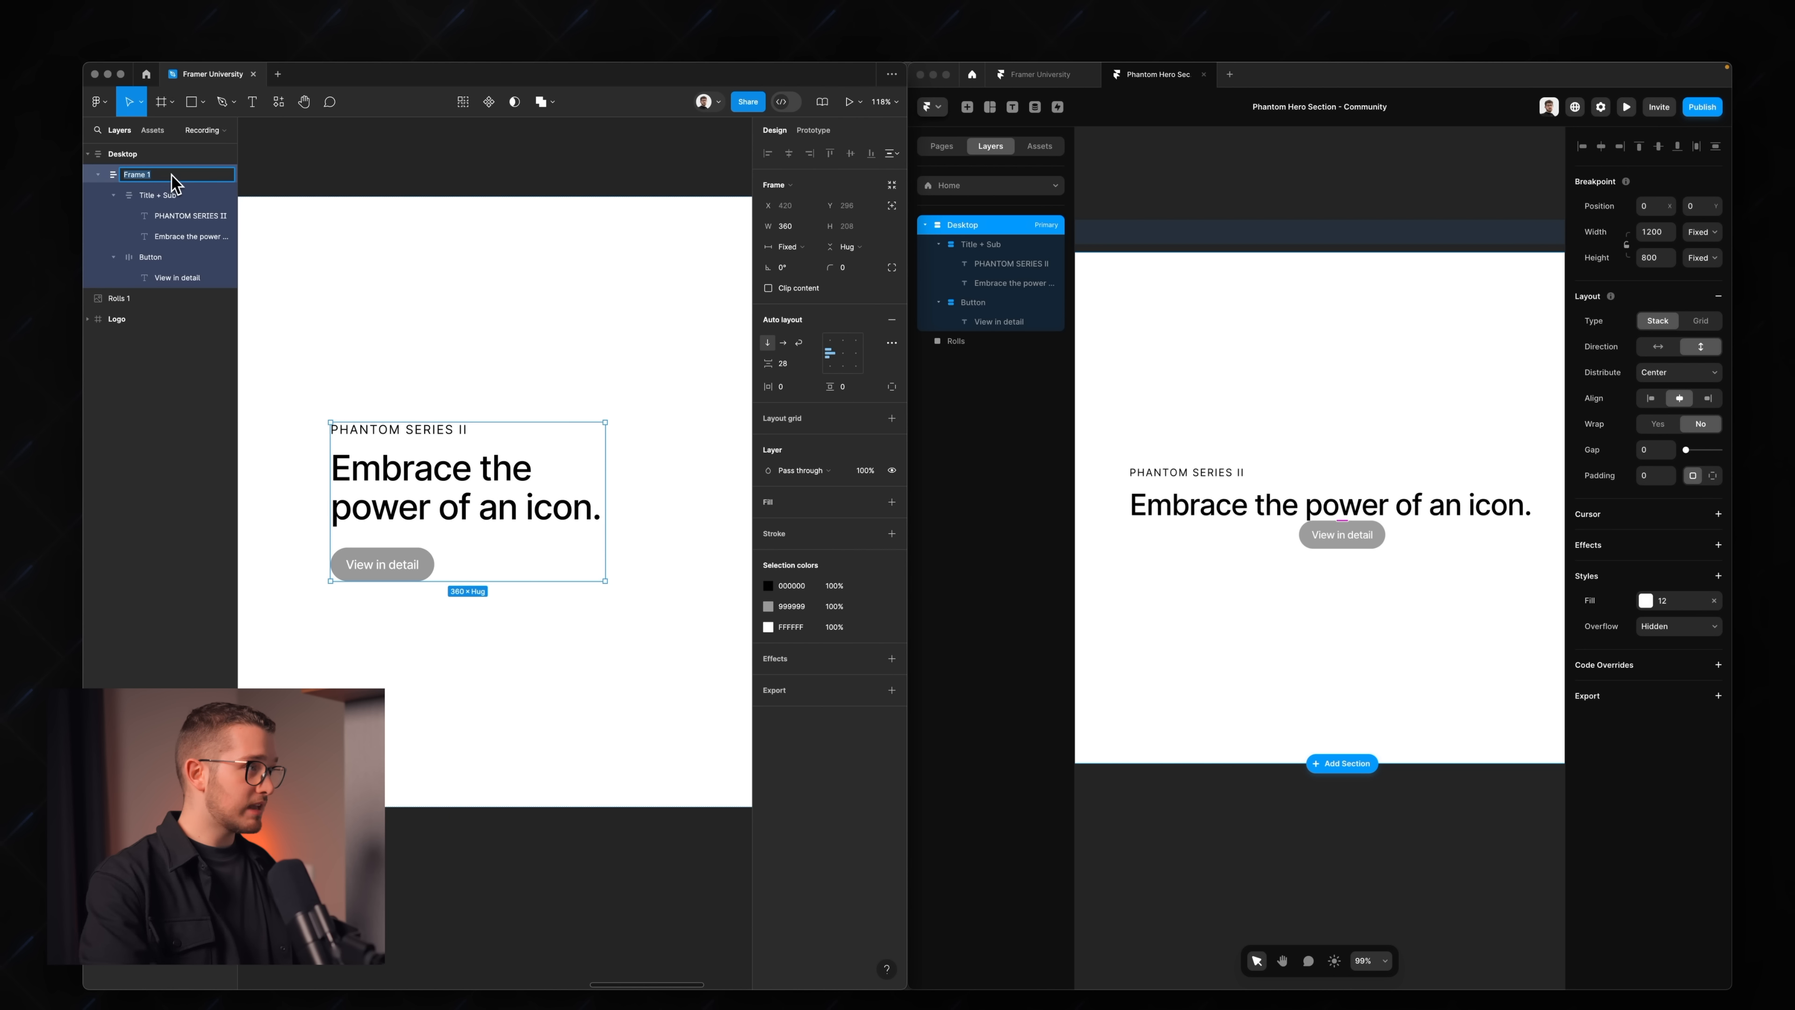
text(Title + Bu)
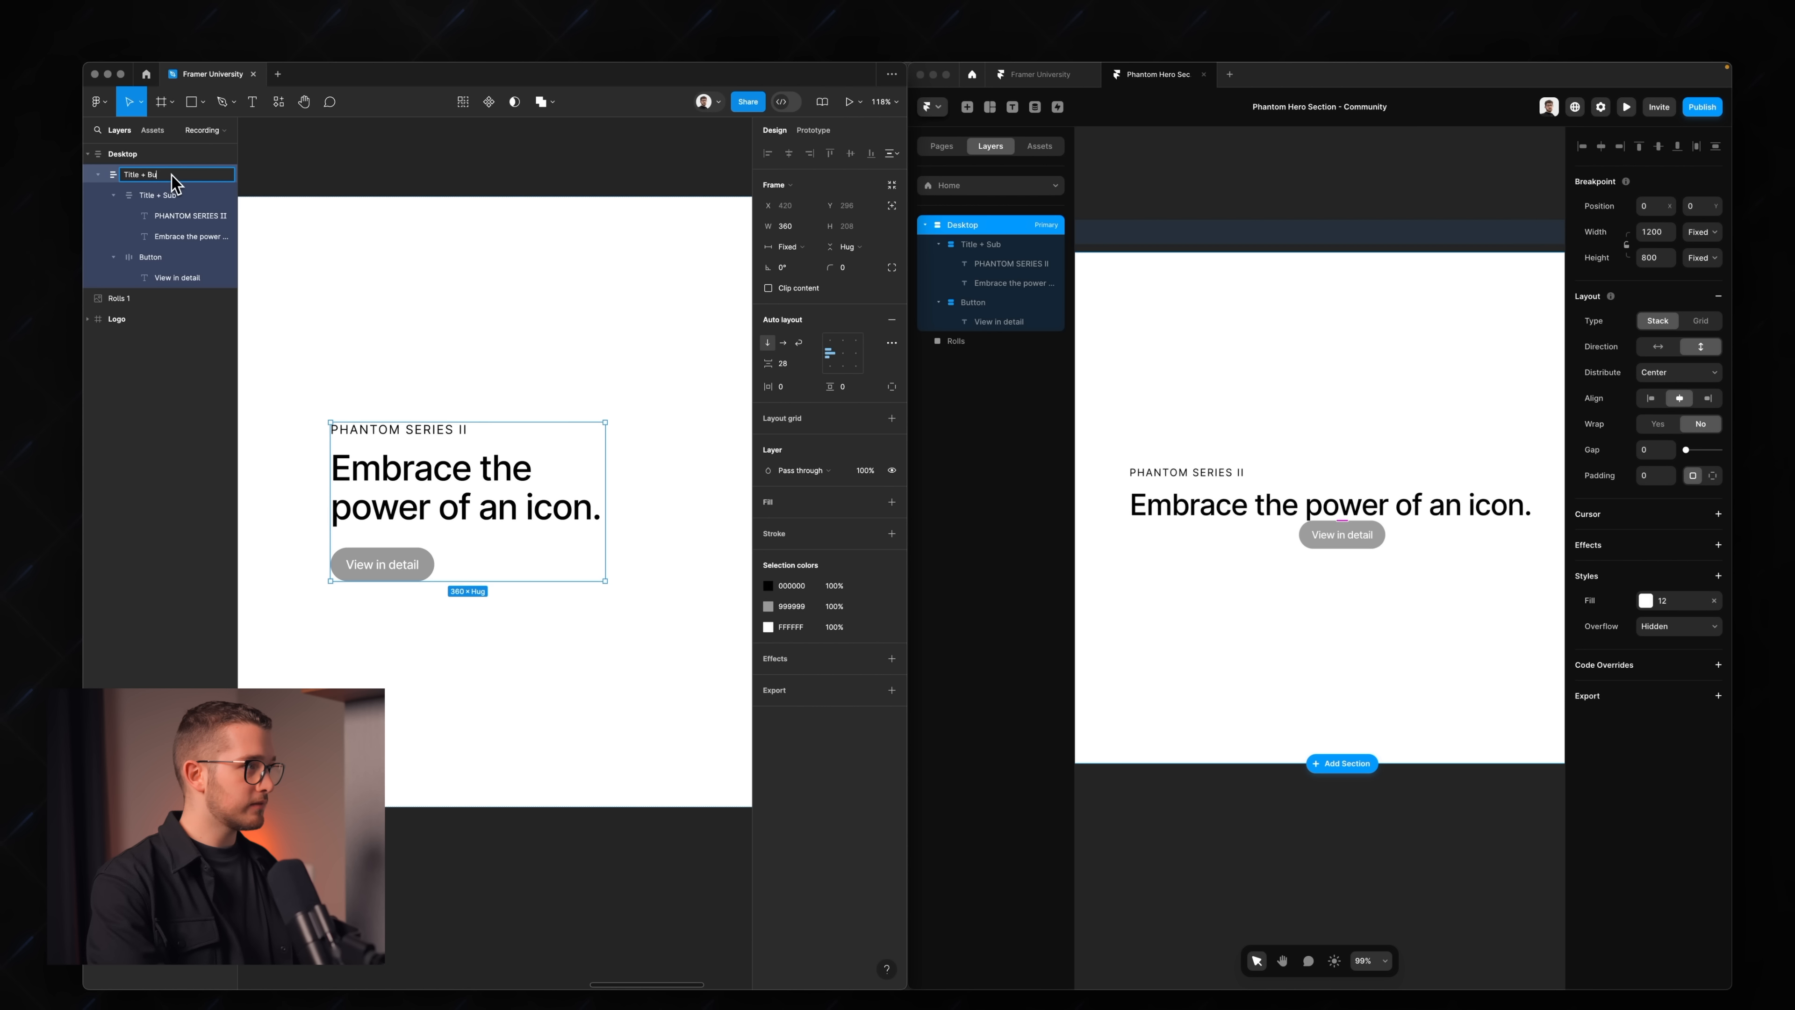
text(tton)
key(Return)
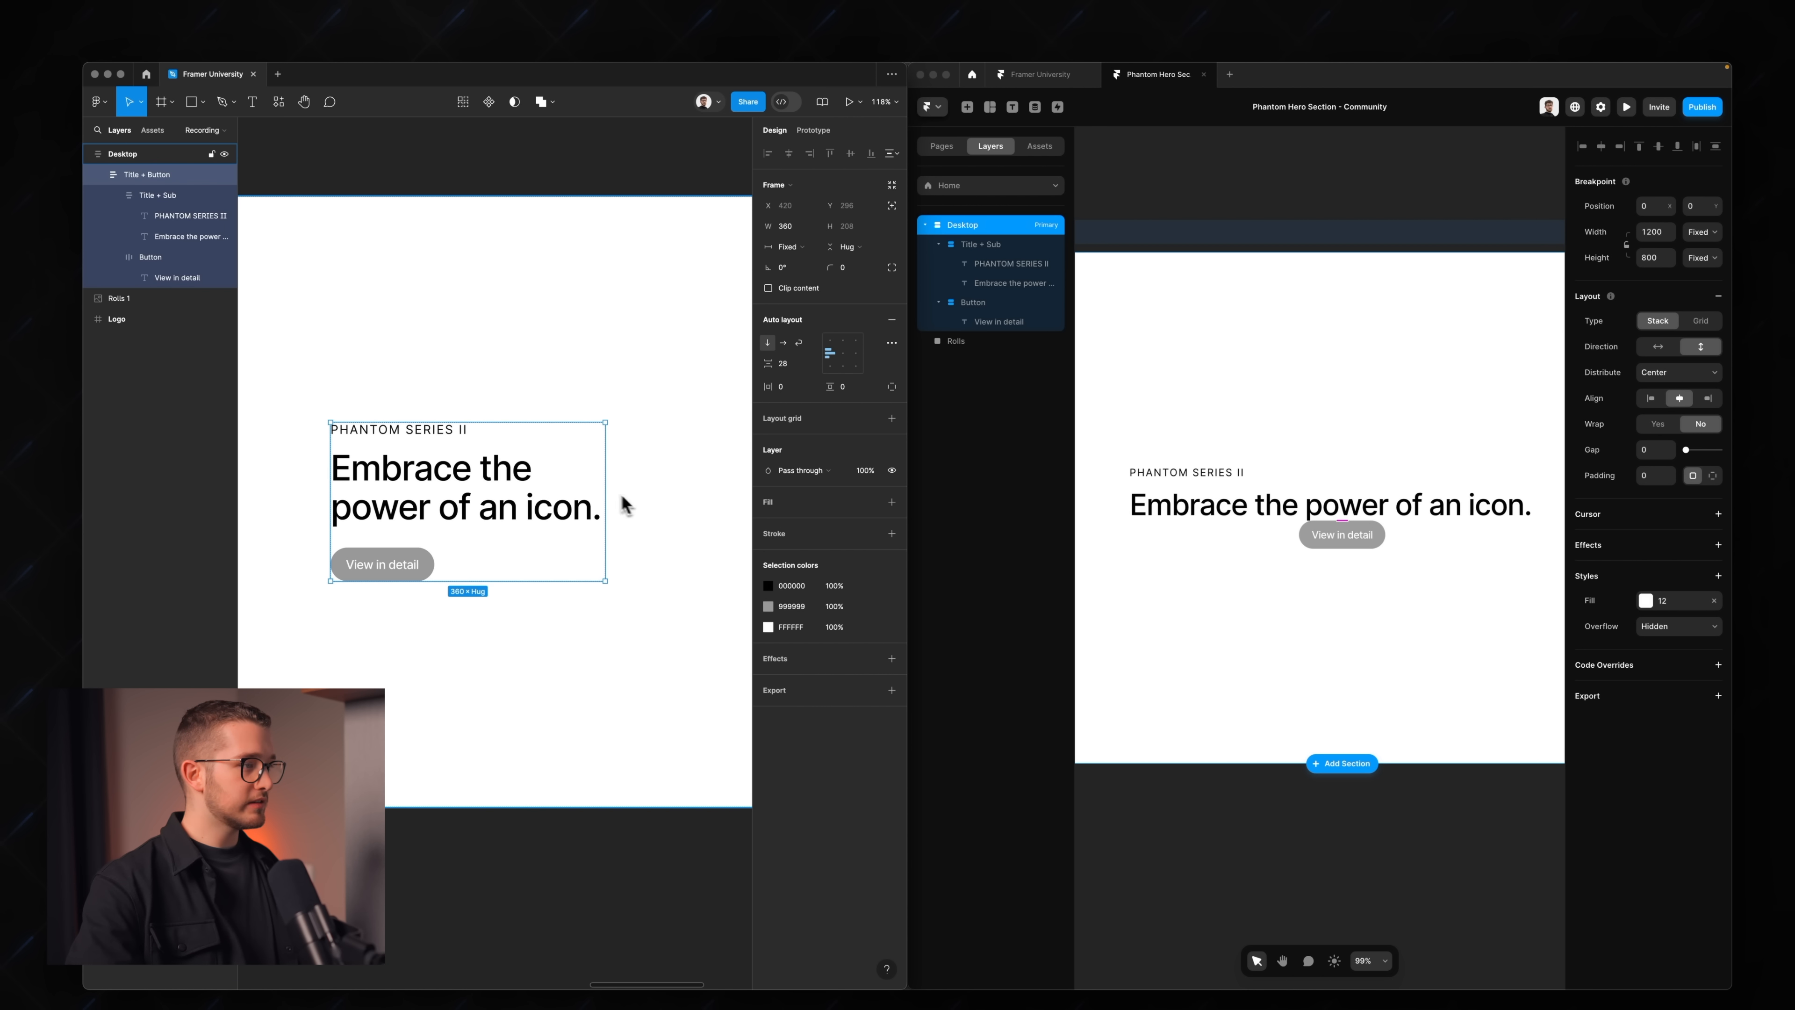
- Resize the Figma Title + Button frame to a width of about 387
drag(606, 485, 508, 488)
scroll(509, 488, left, 3)
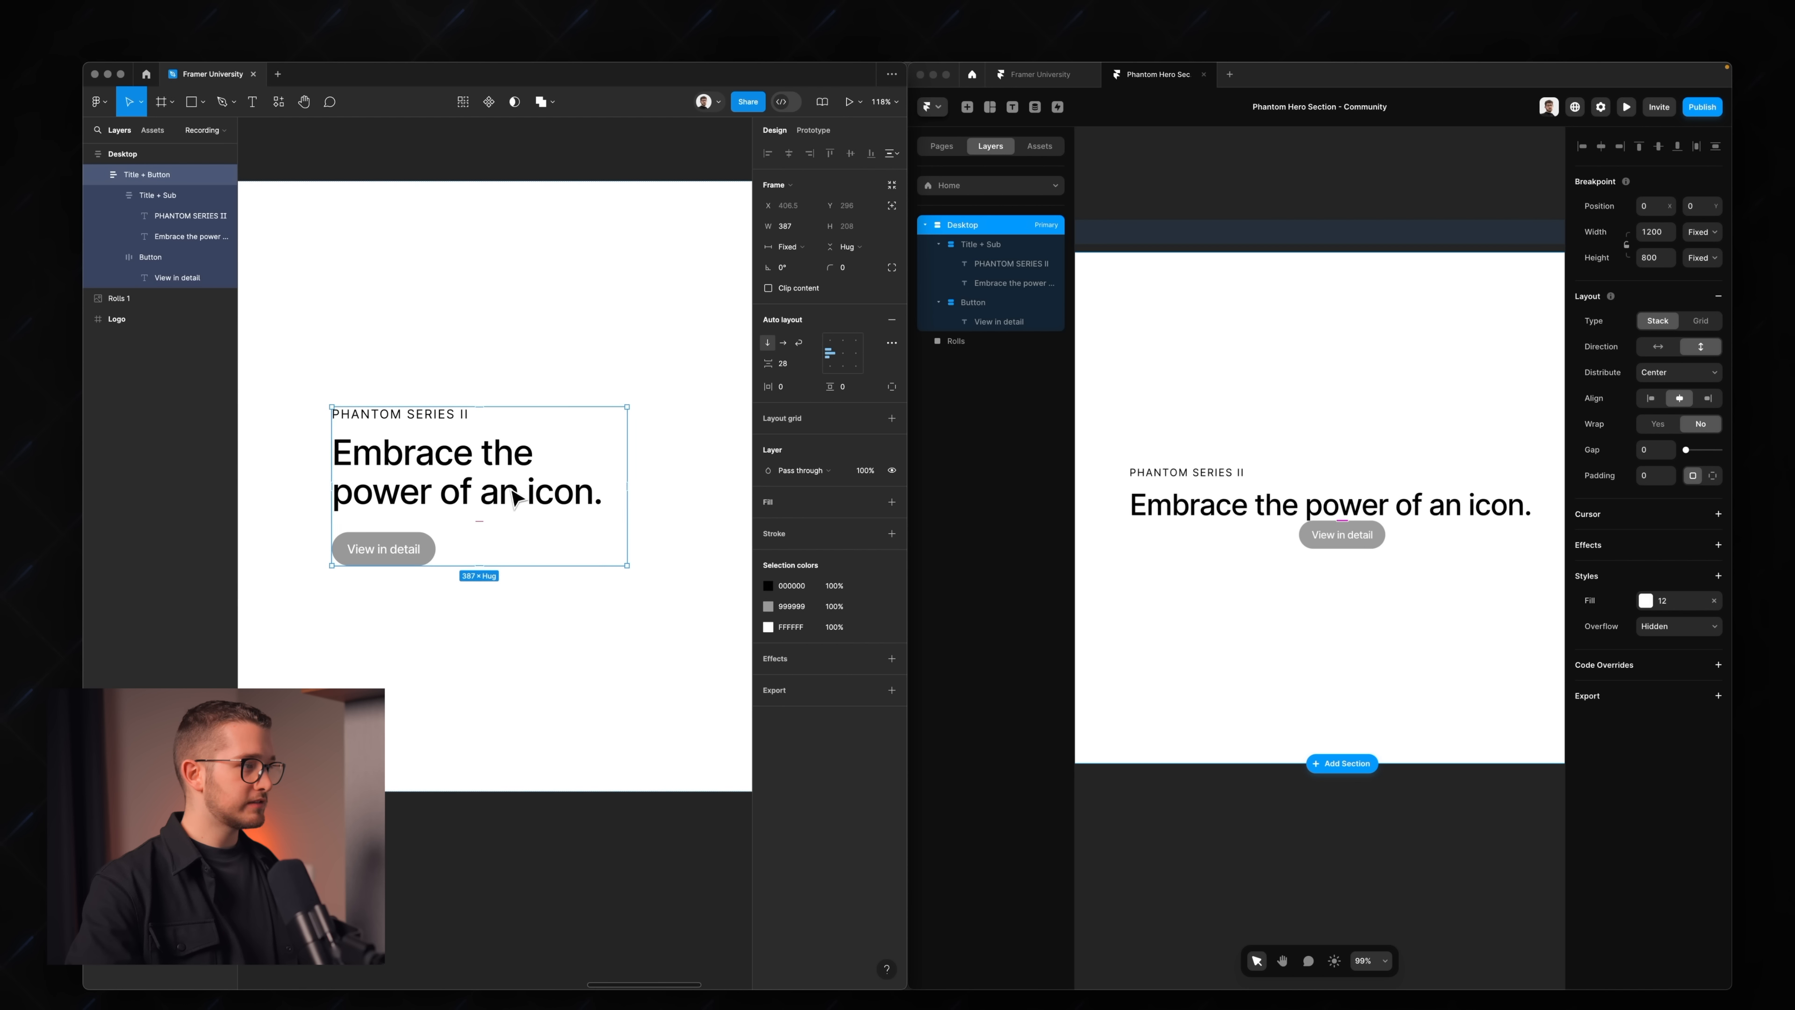
scroll(514, 495, up, 2)
click(575, 396)
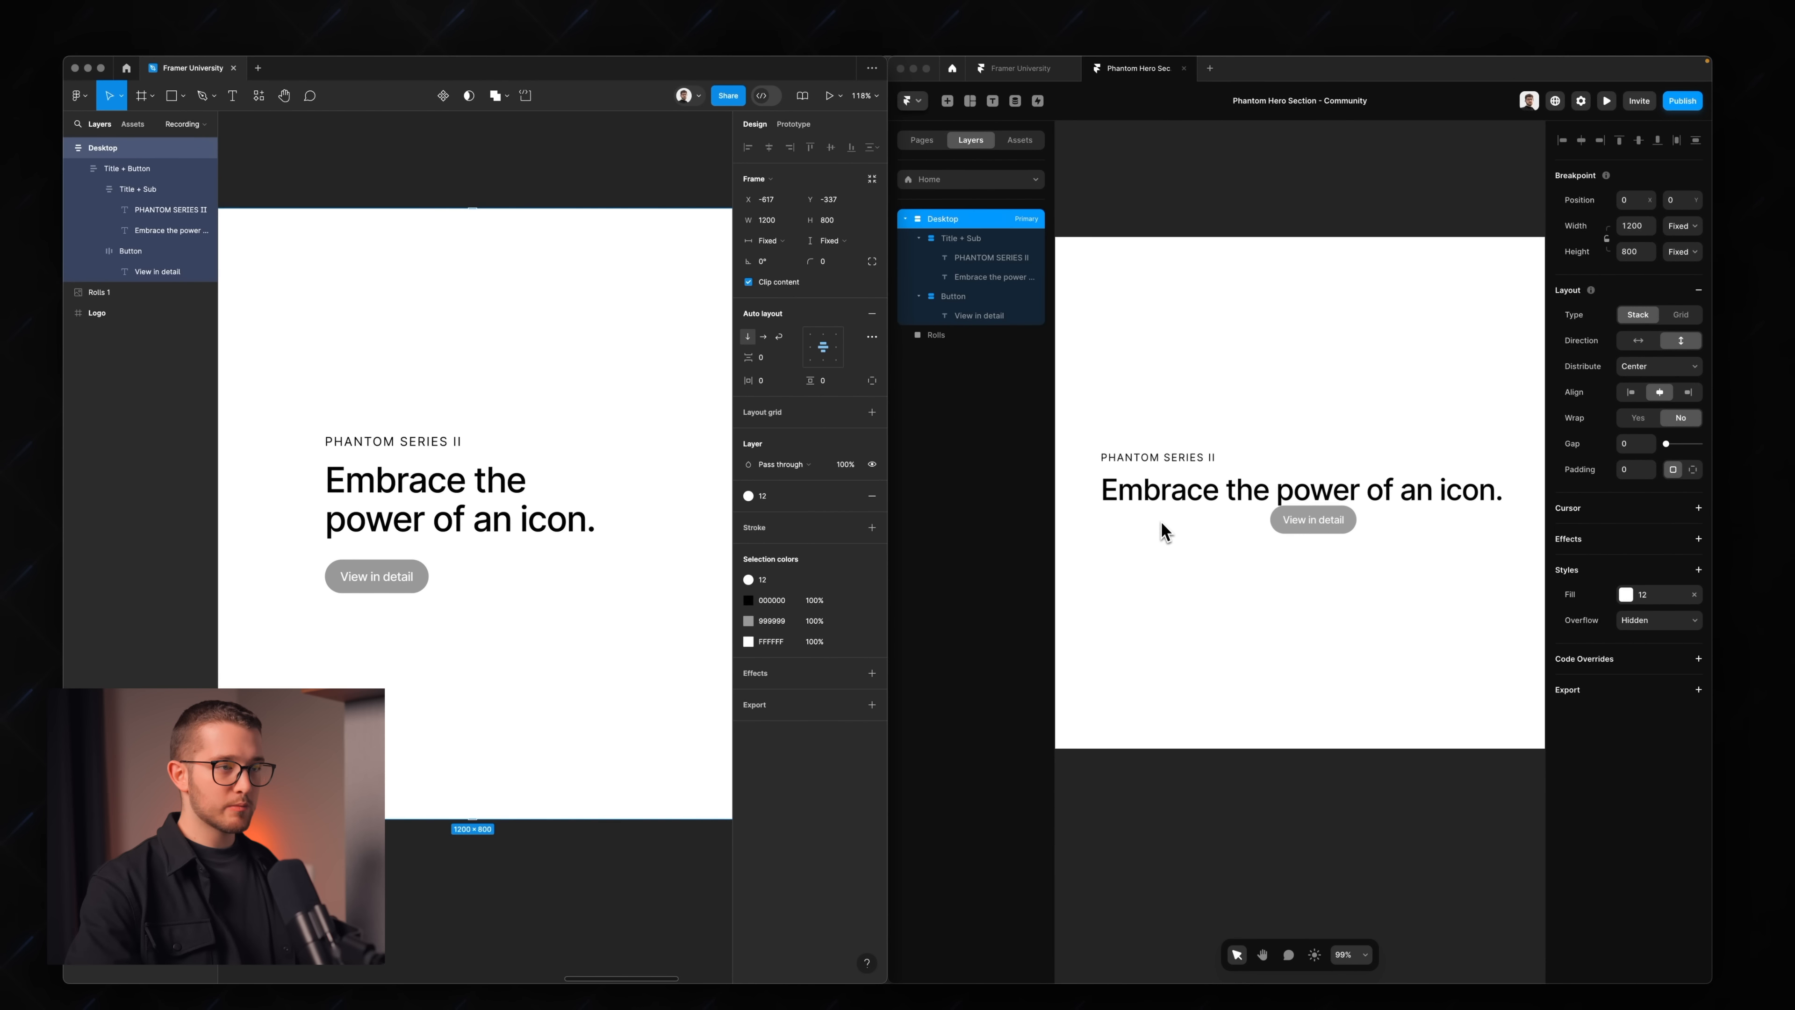
- Switch to Framer, wrap Title + Sub and Button in a Stack, and set its width to Fit Content
click(1195, 471)
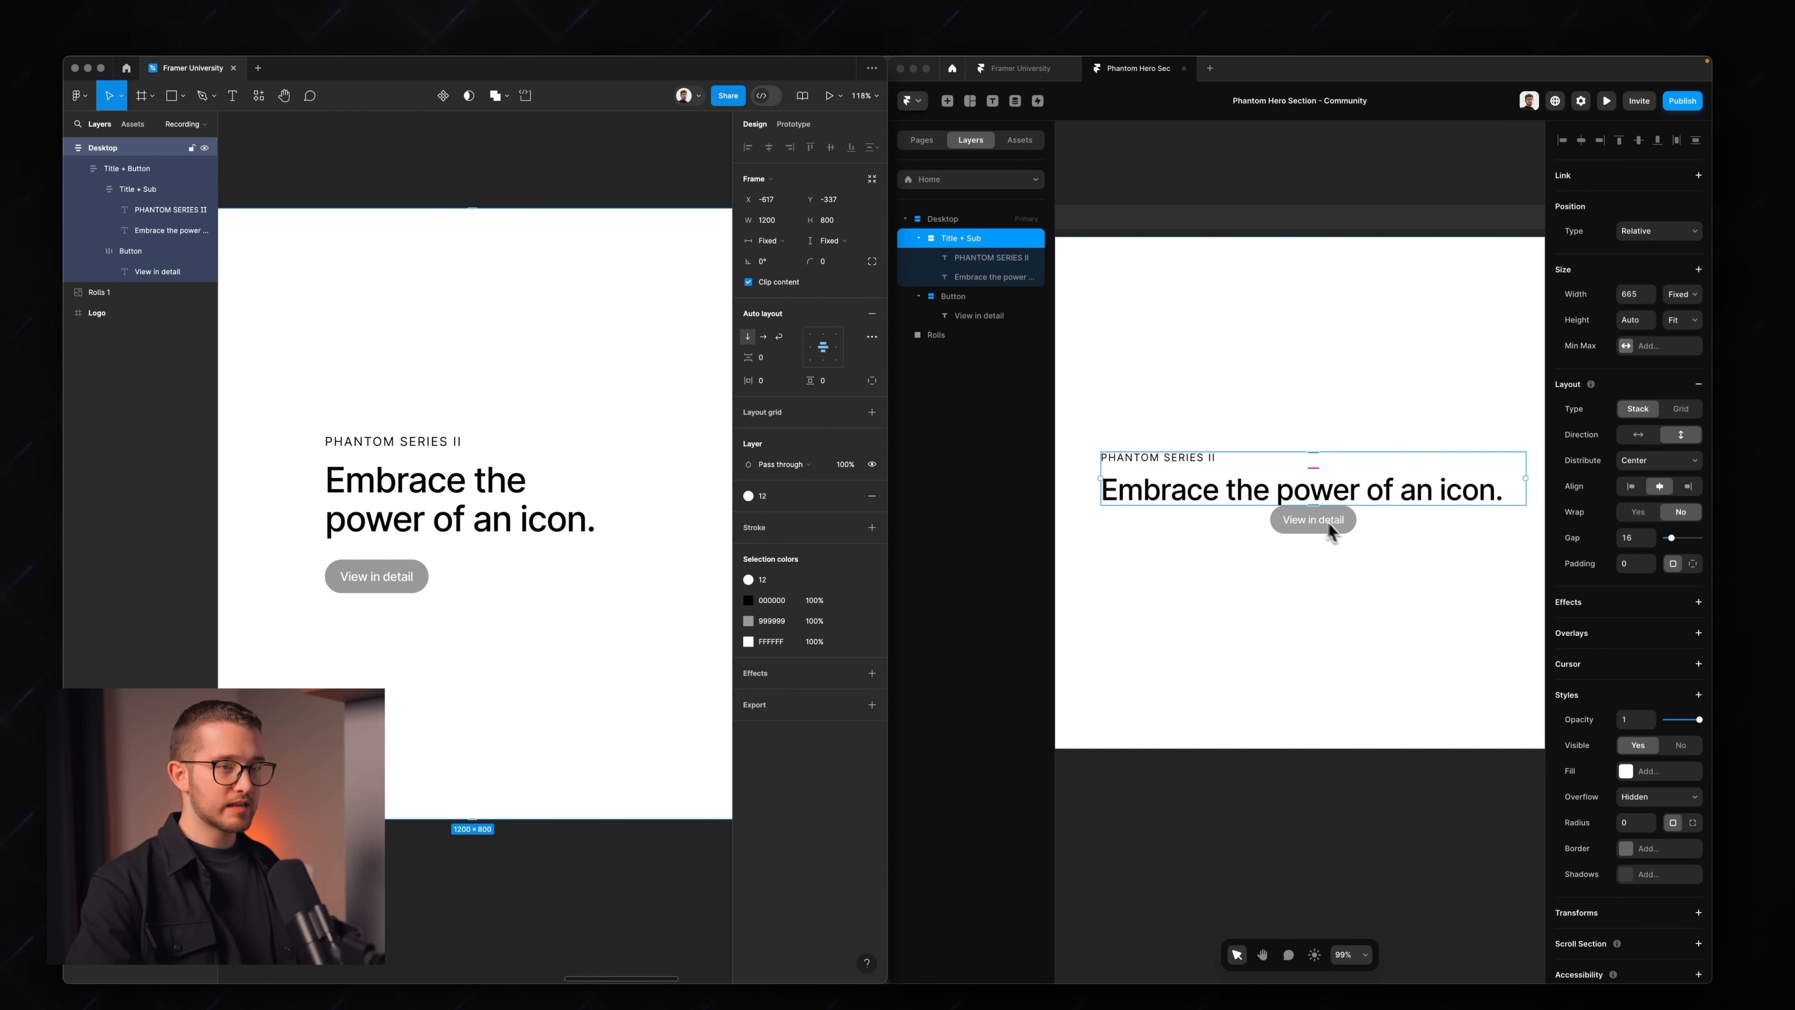
shift+click(1352, 523)
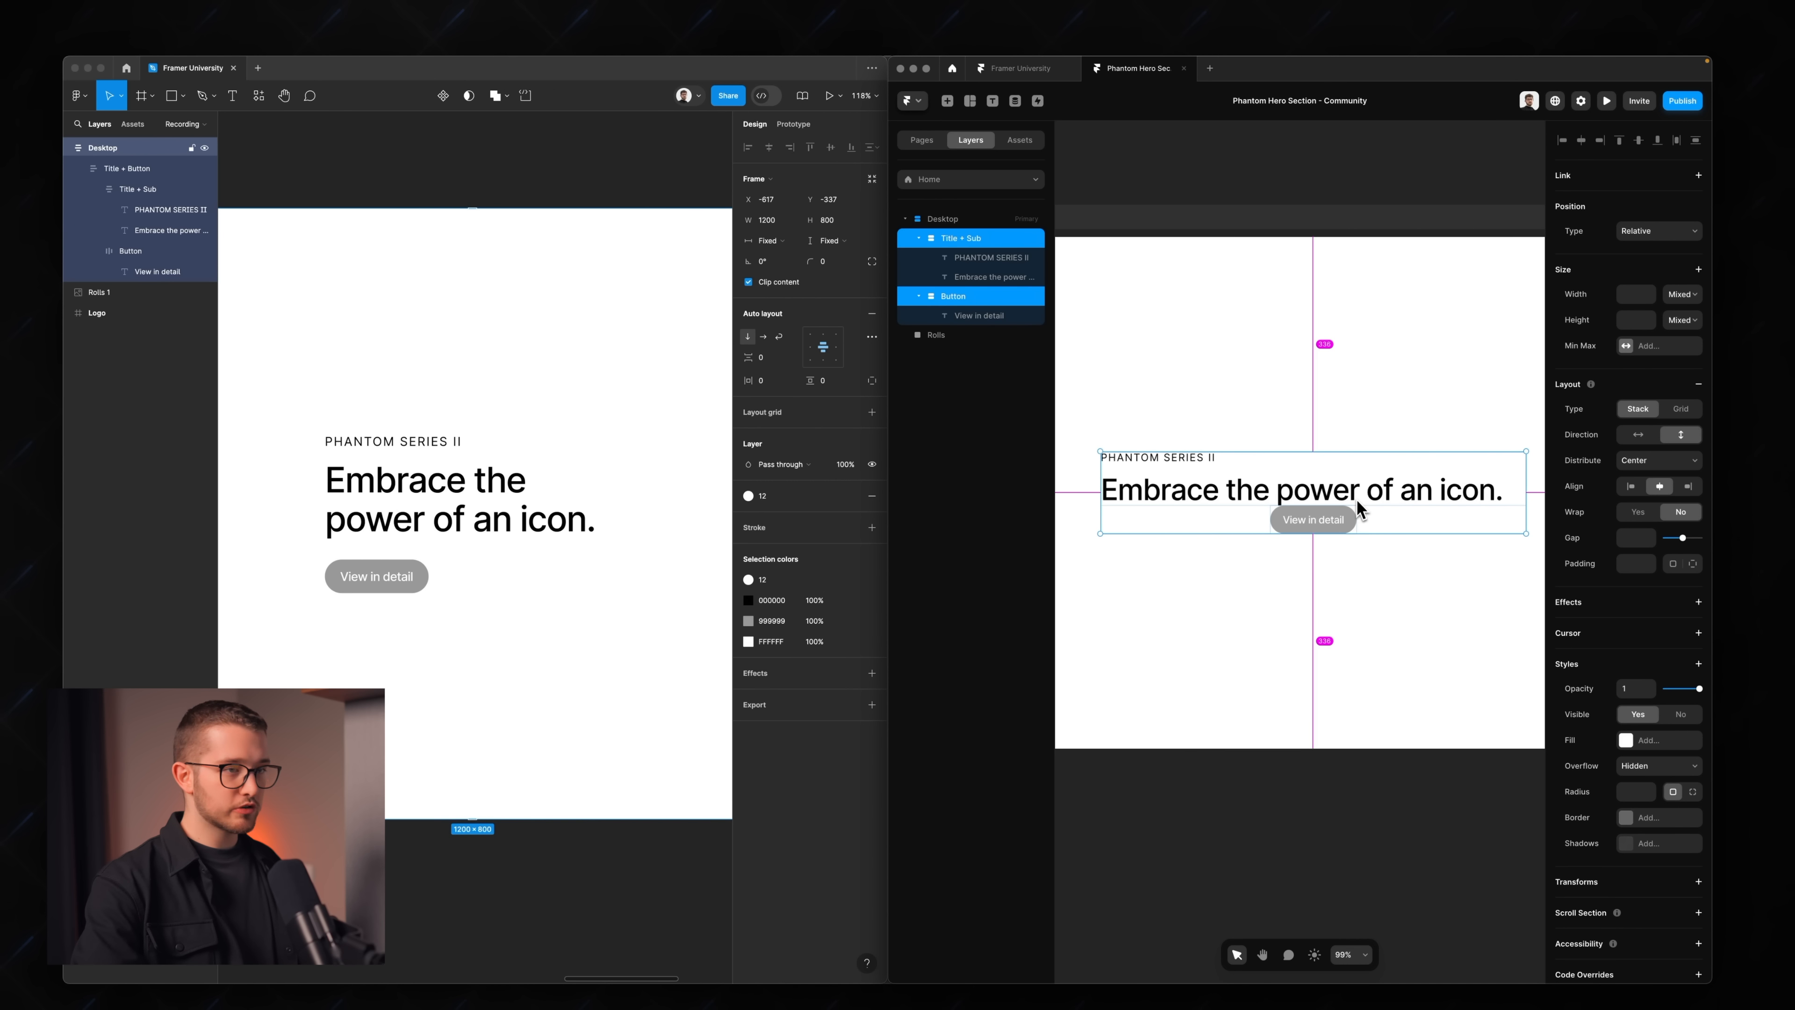
key(super+alt+Return)
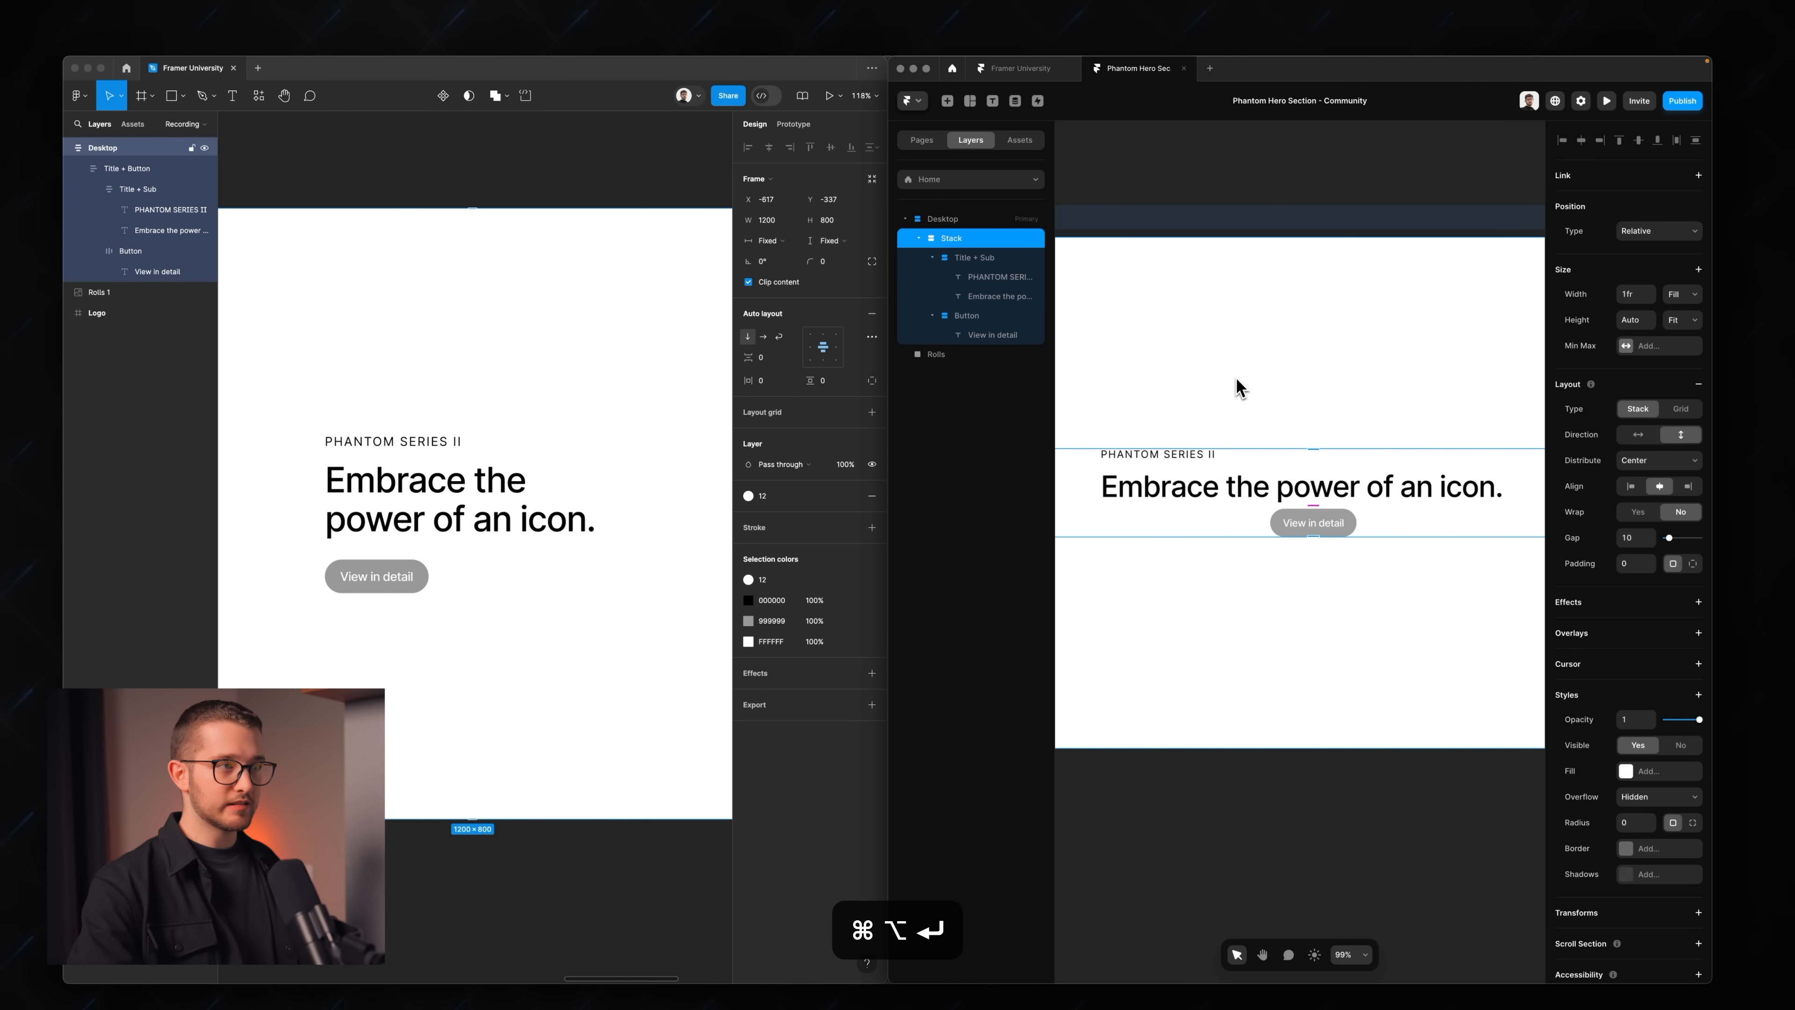
click(1674, 306)
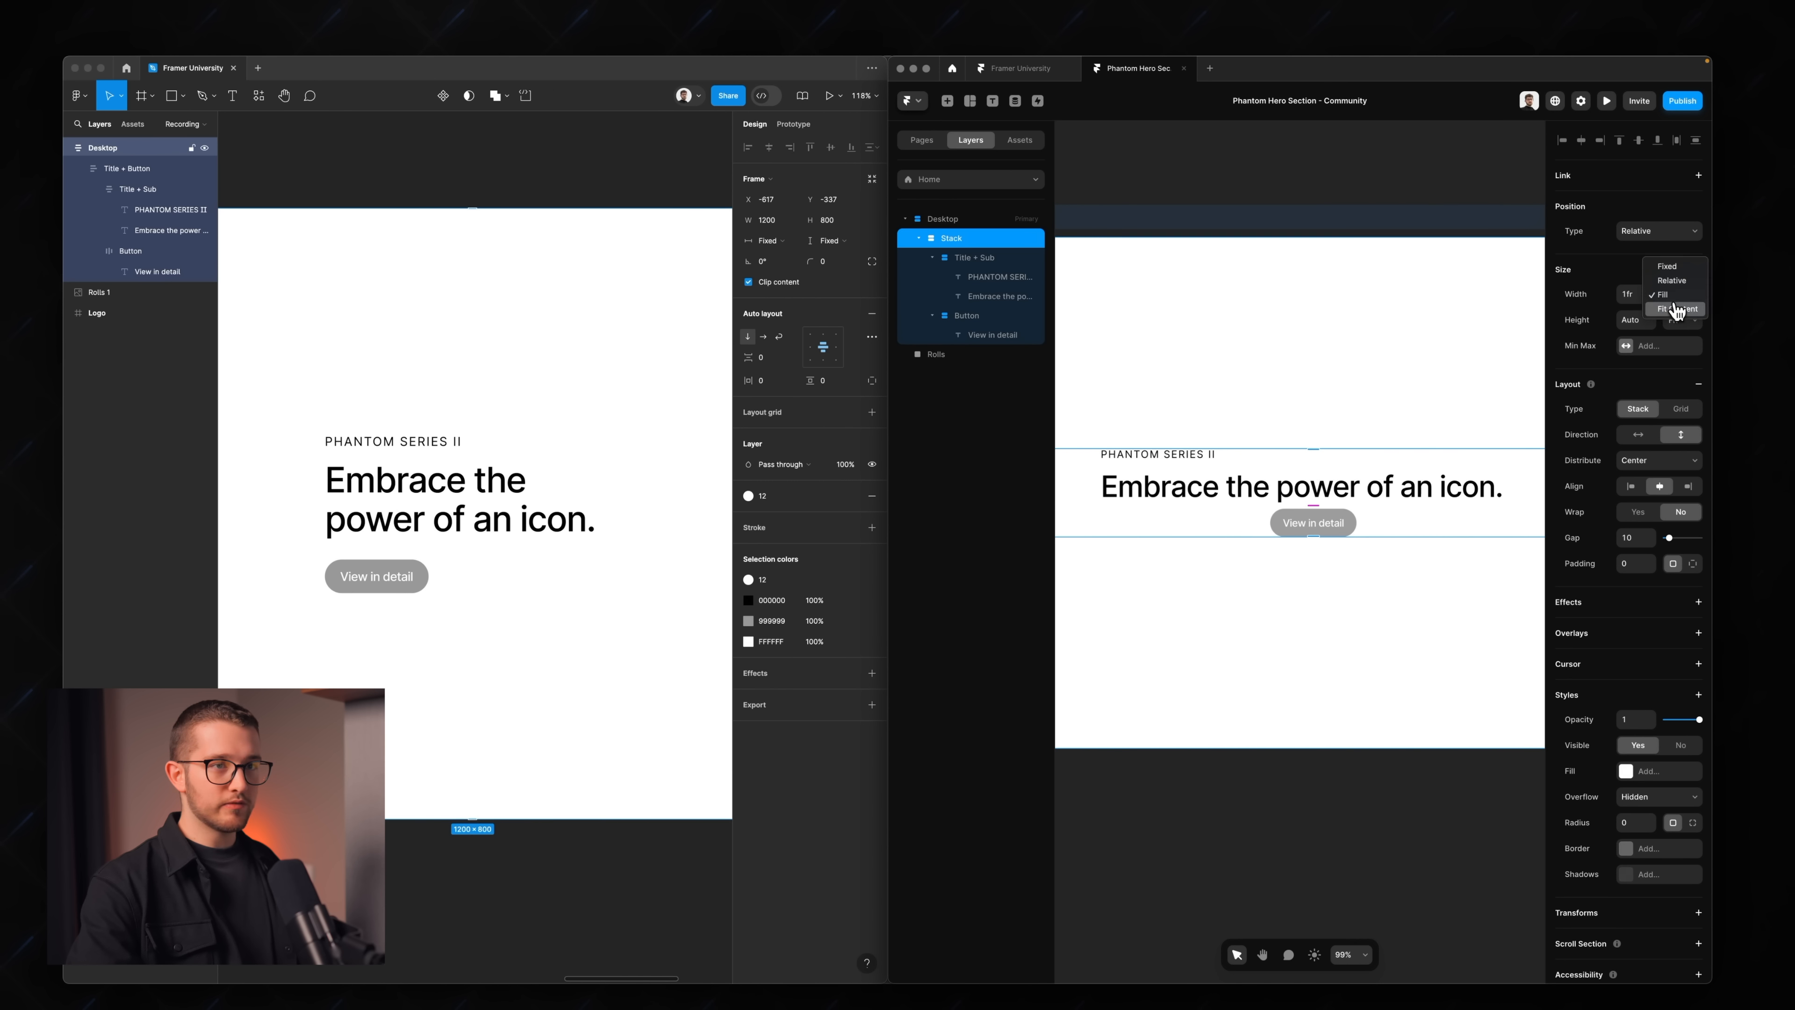
click(1675, 313)
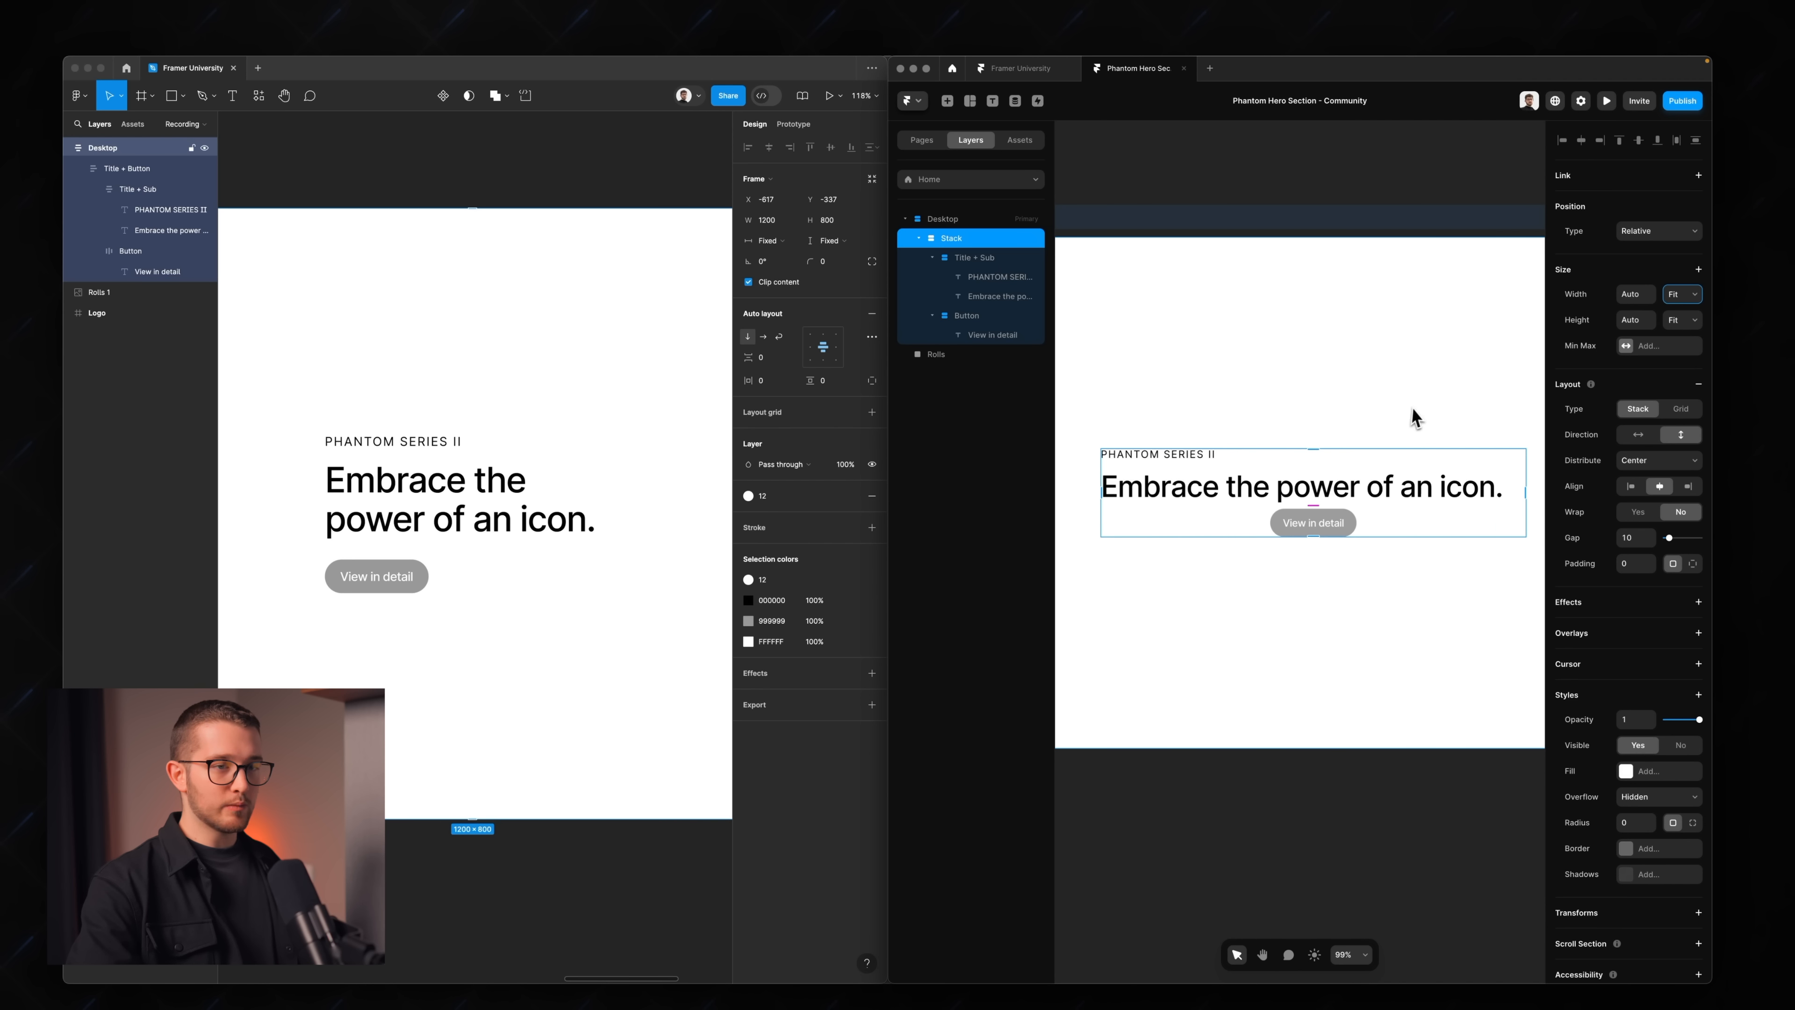
- Set the new Framer Stack's gap to 28 and align its contents left
click(1625, 539)
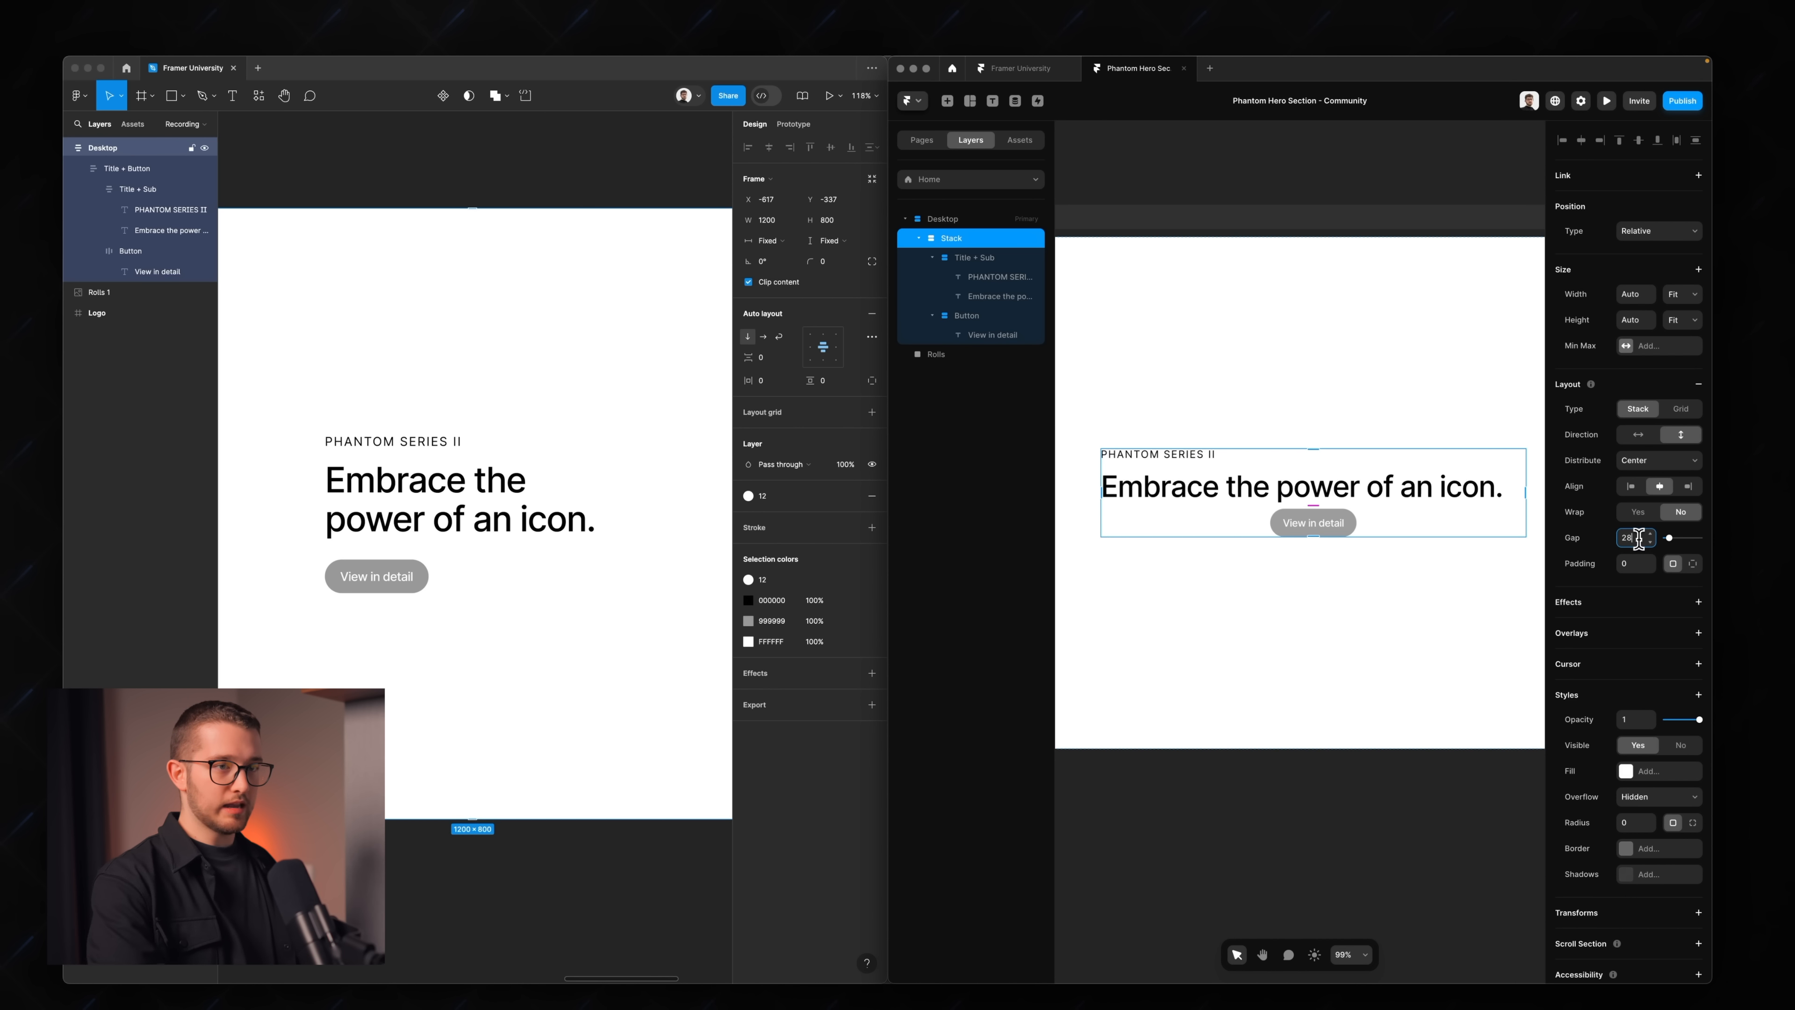
text(28)
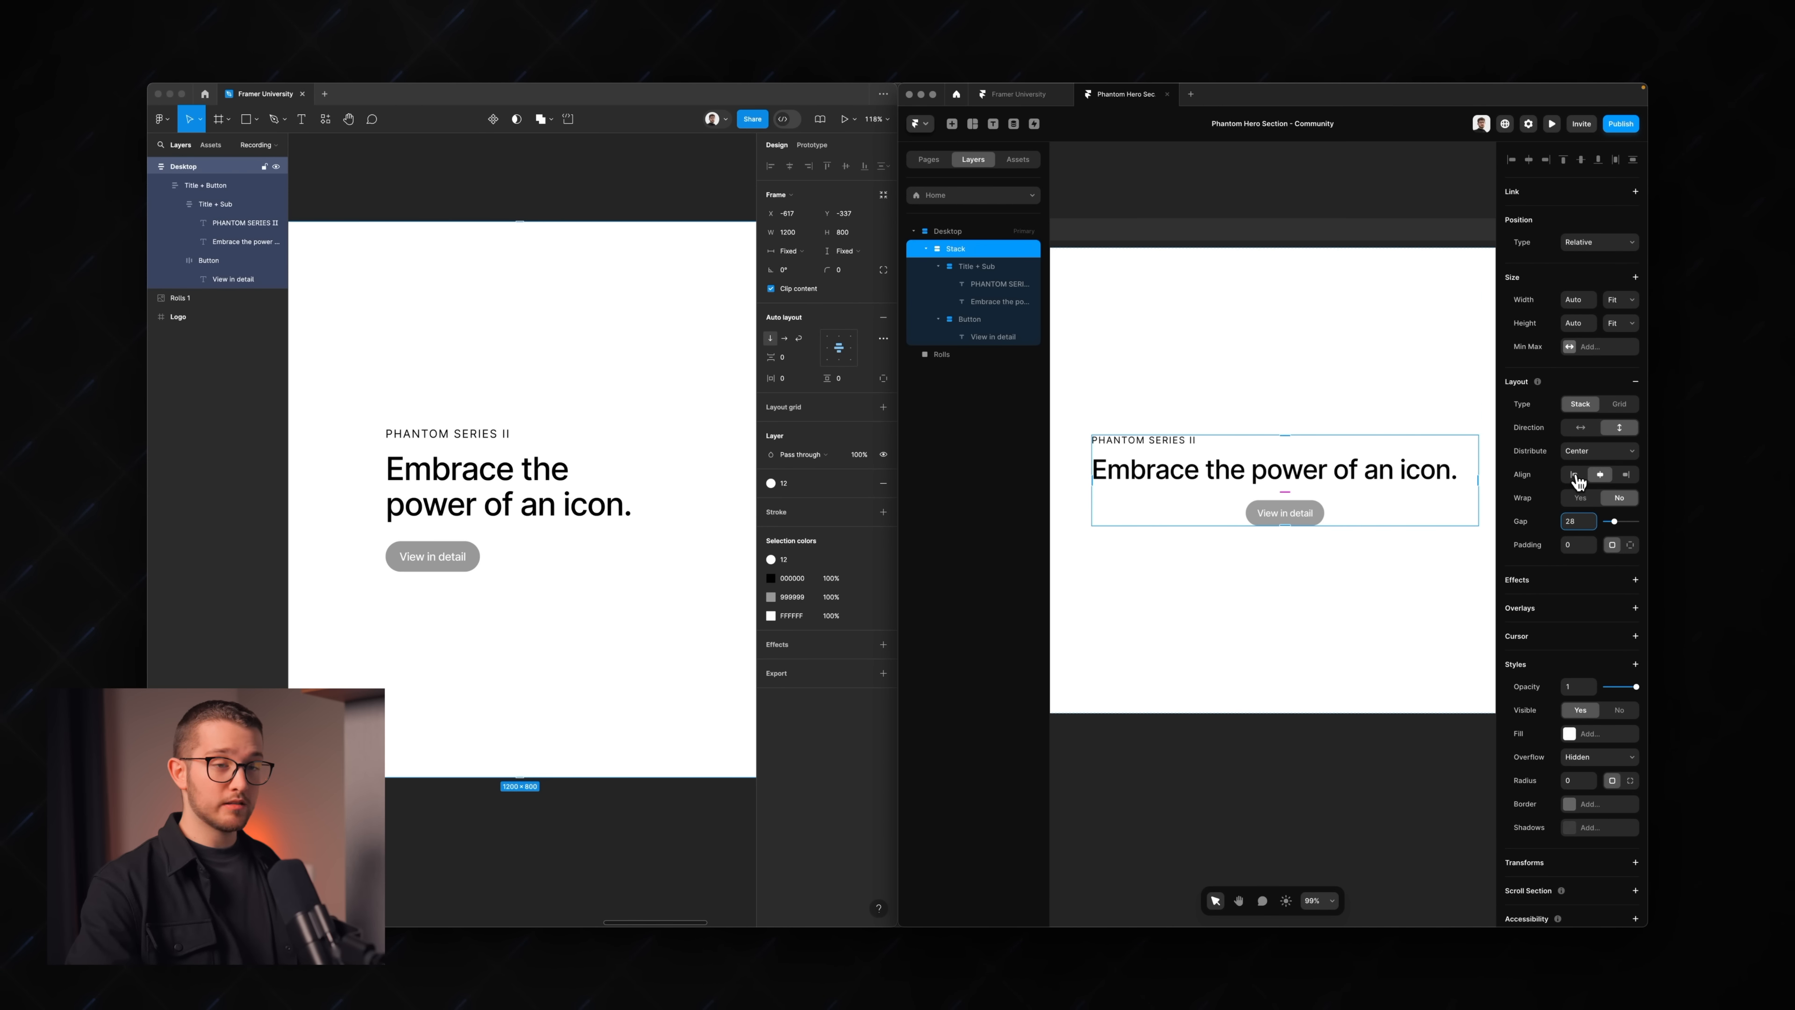
click(1575, 475)
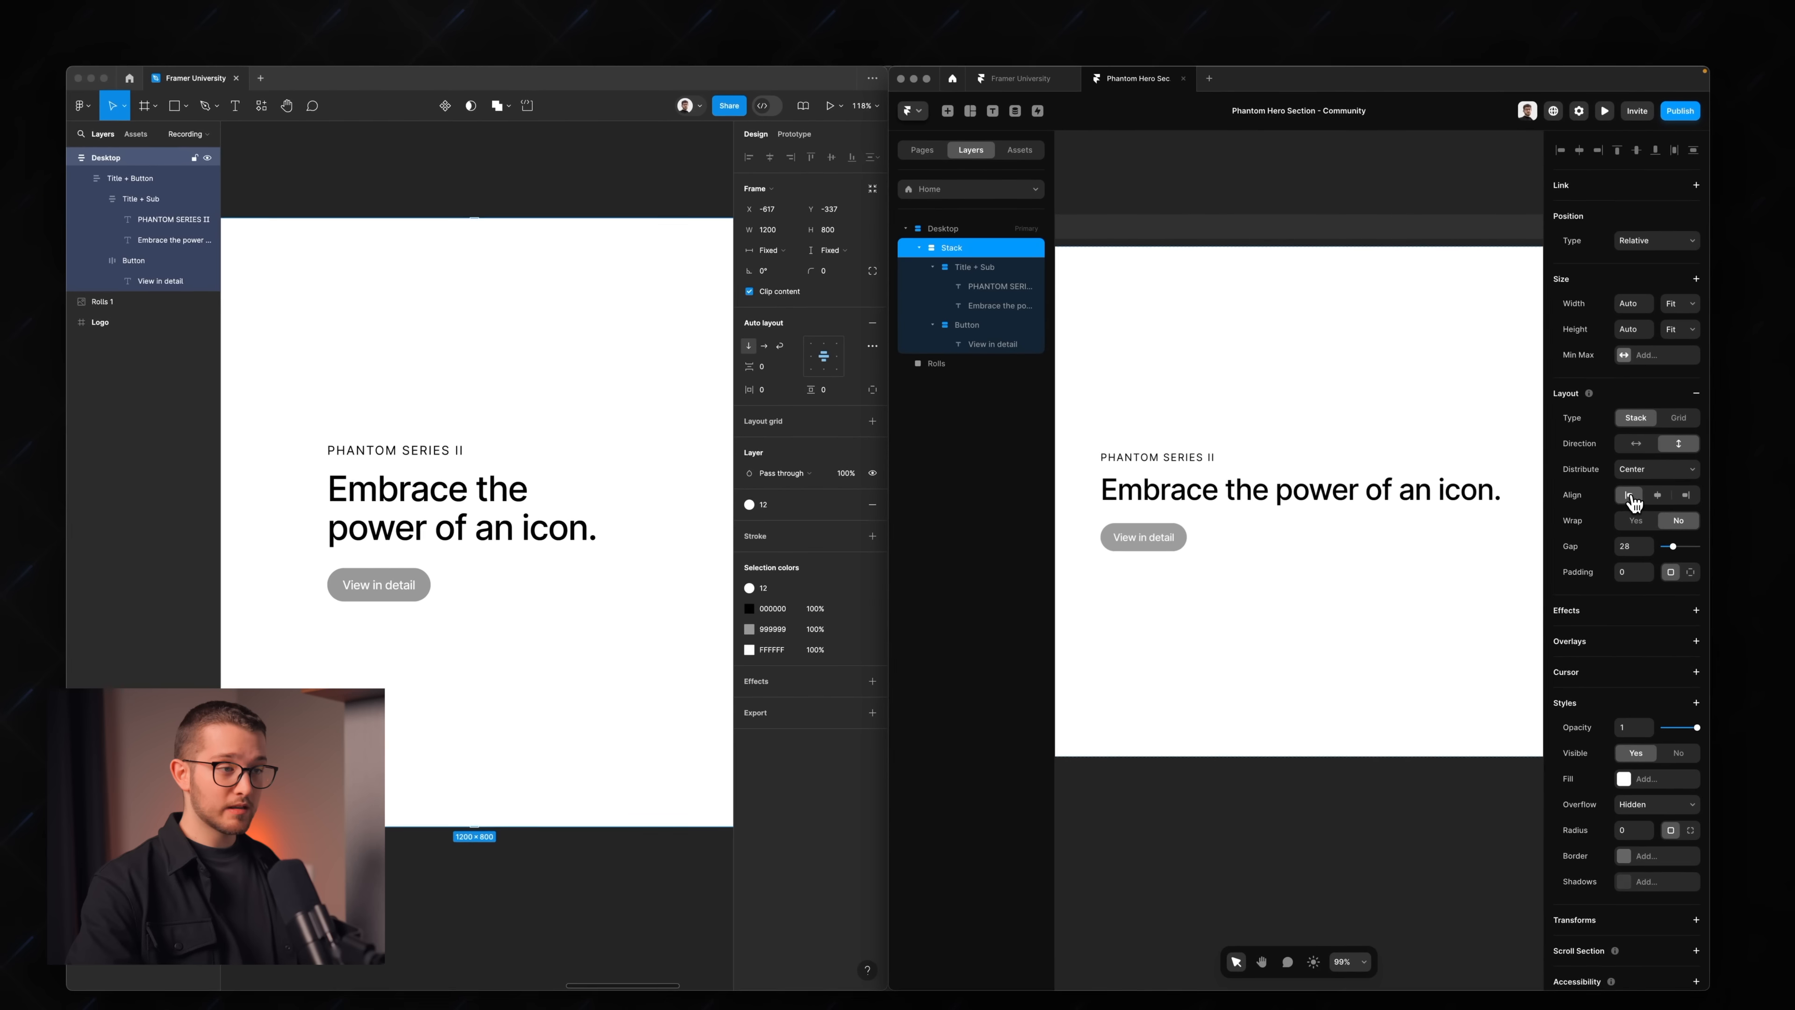
click(1183, 536)
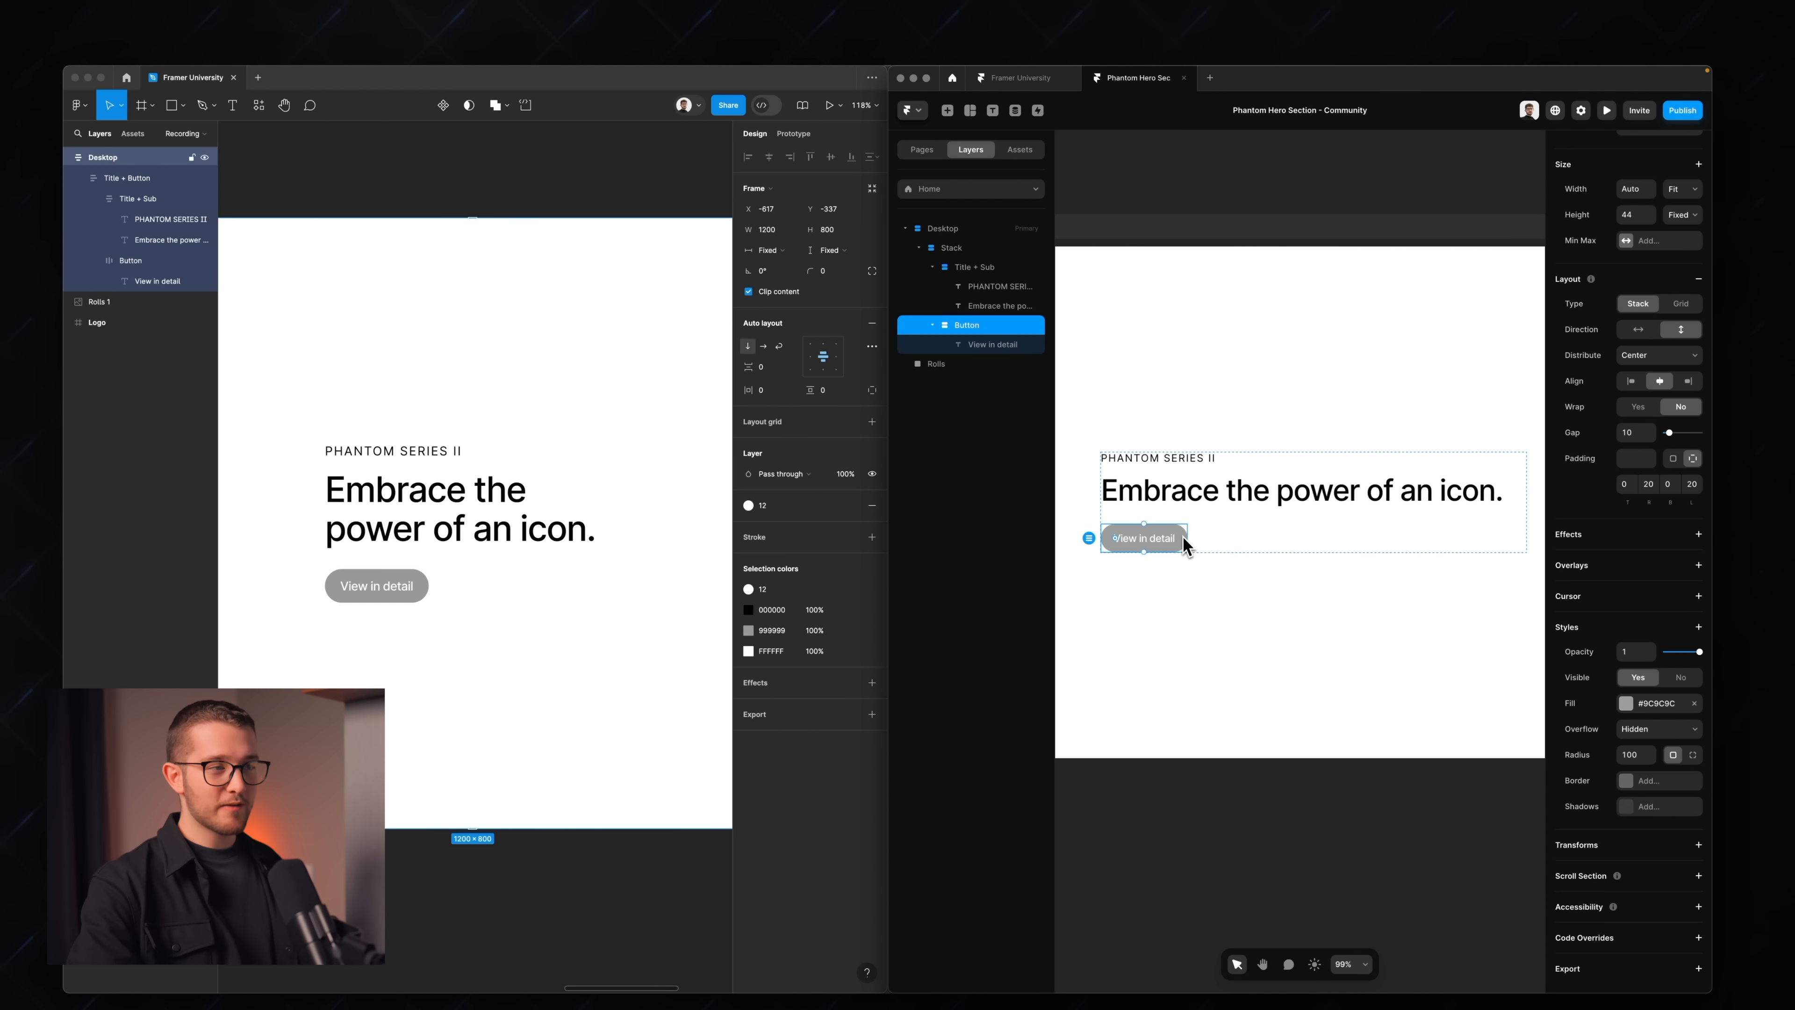
click(1124, 512)
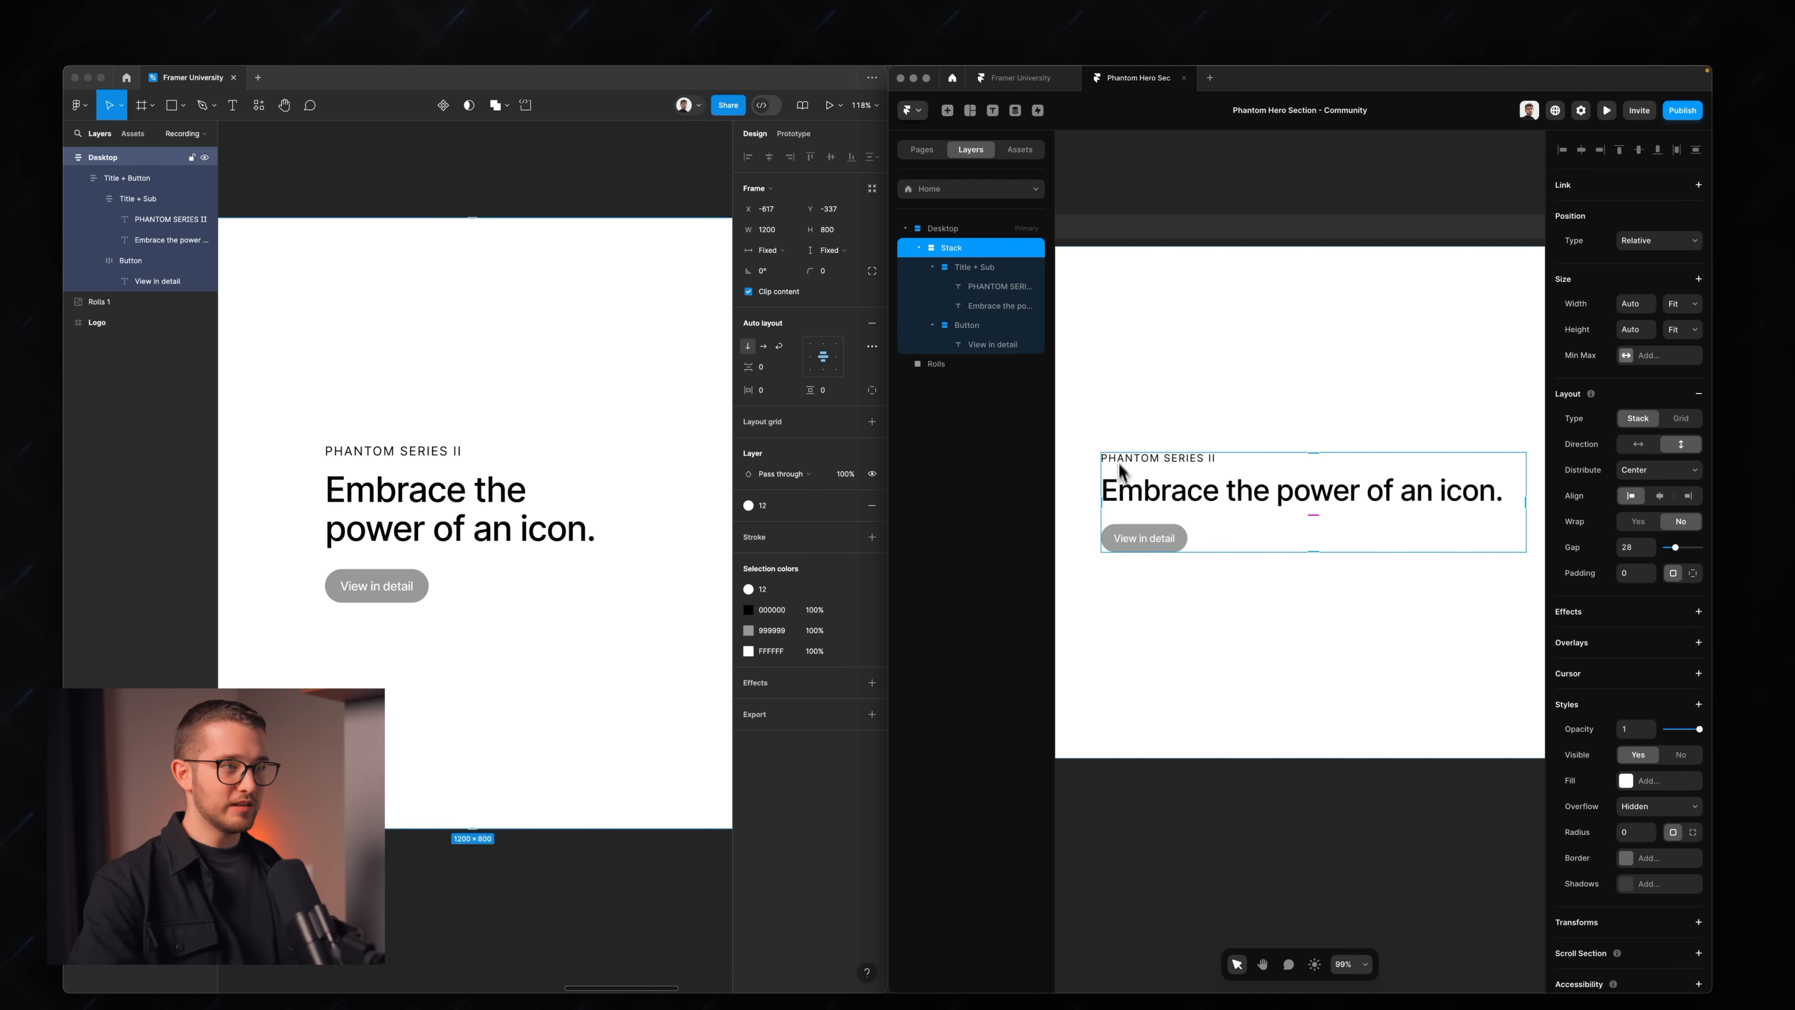
- Rename the outer Framer Stack "Title + Button"
double_click(973, 251)
text(Title)
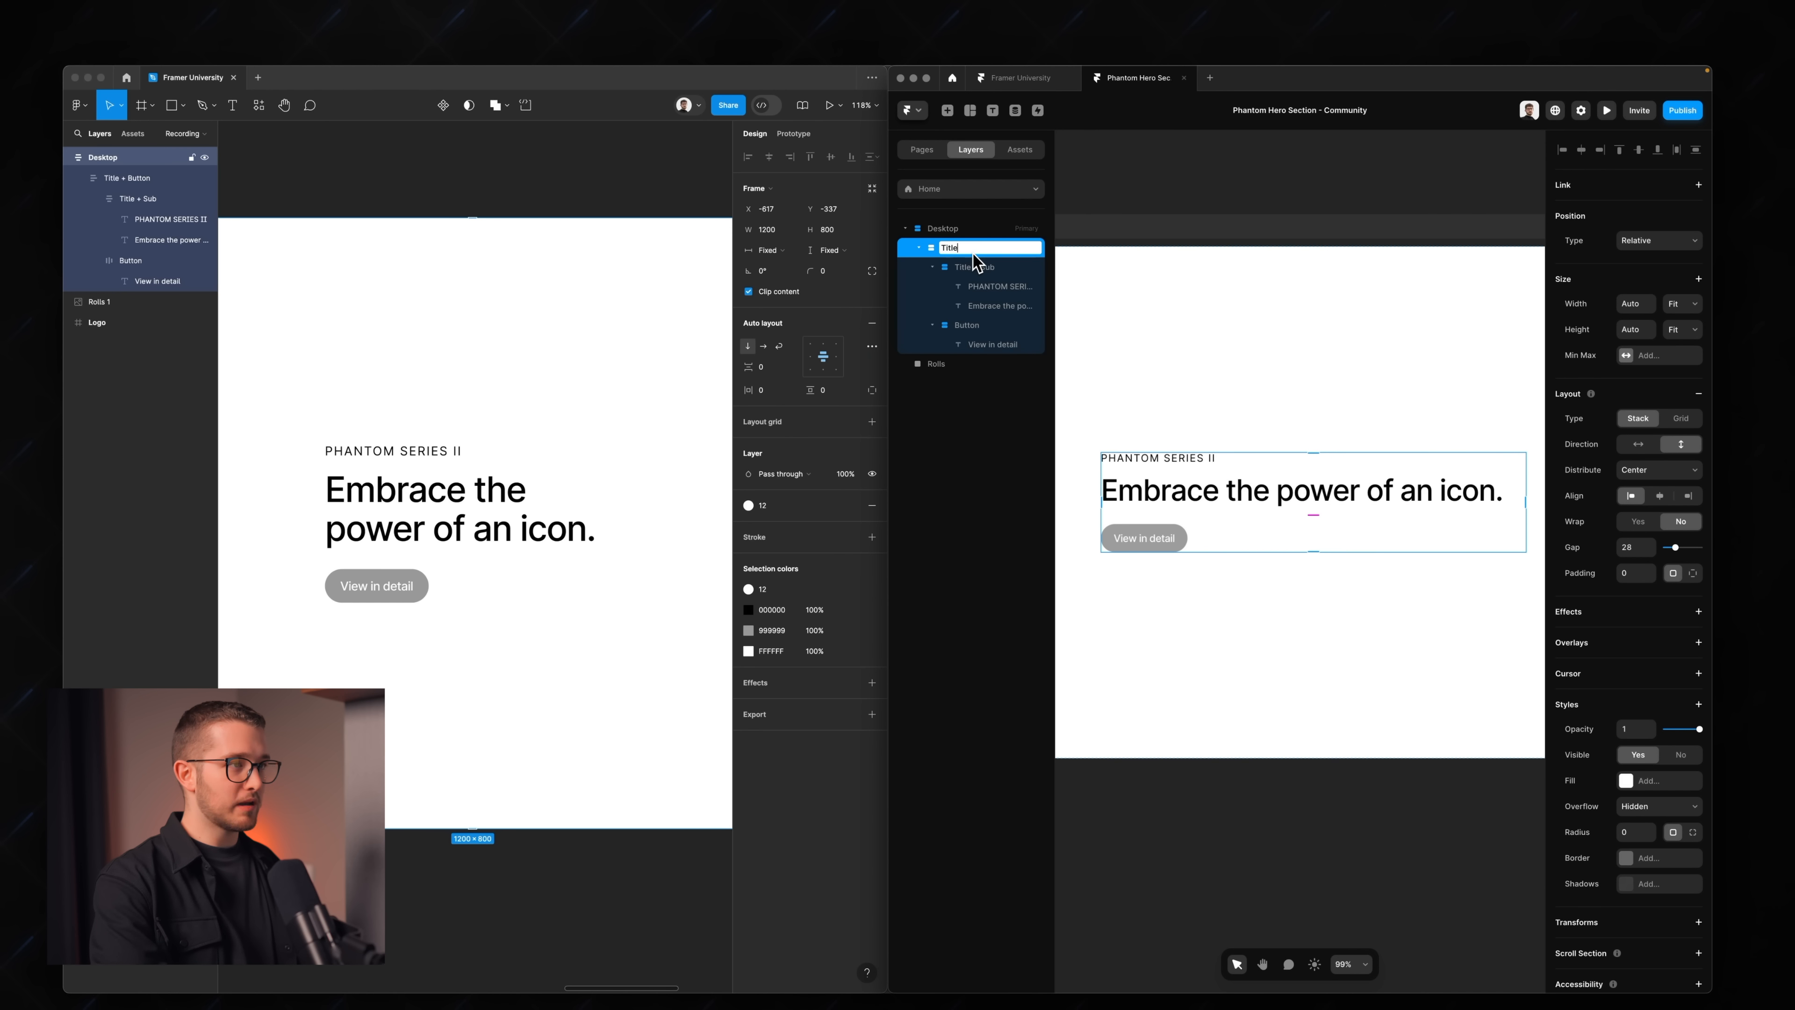
text( + Button)
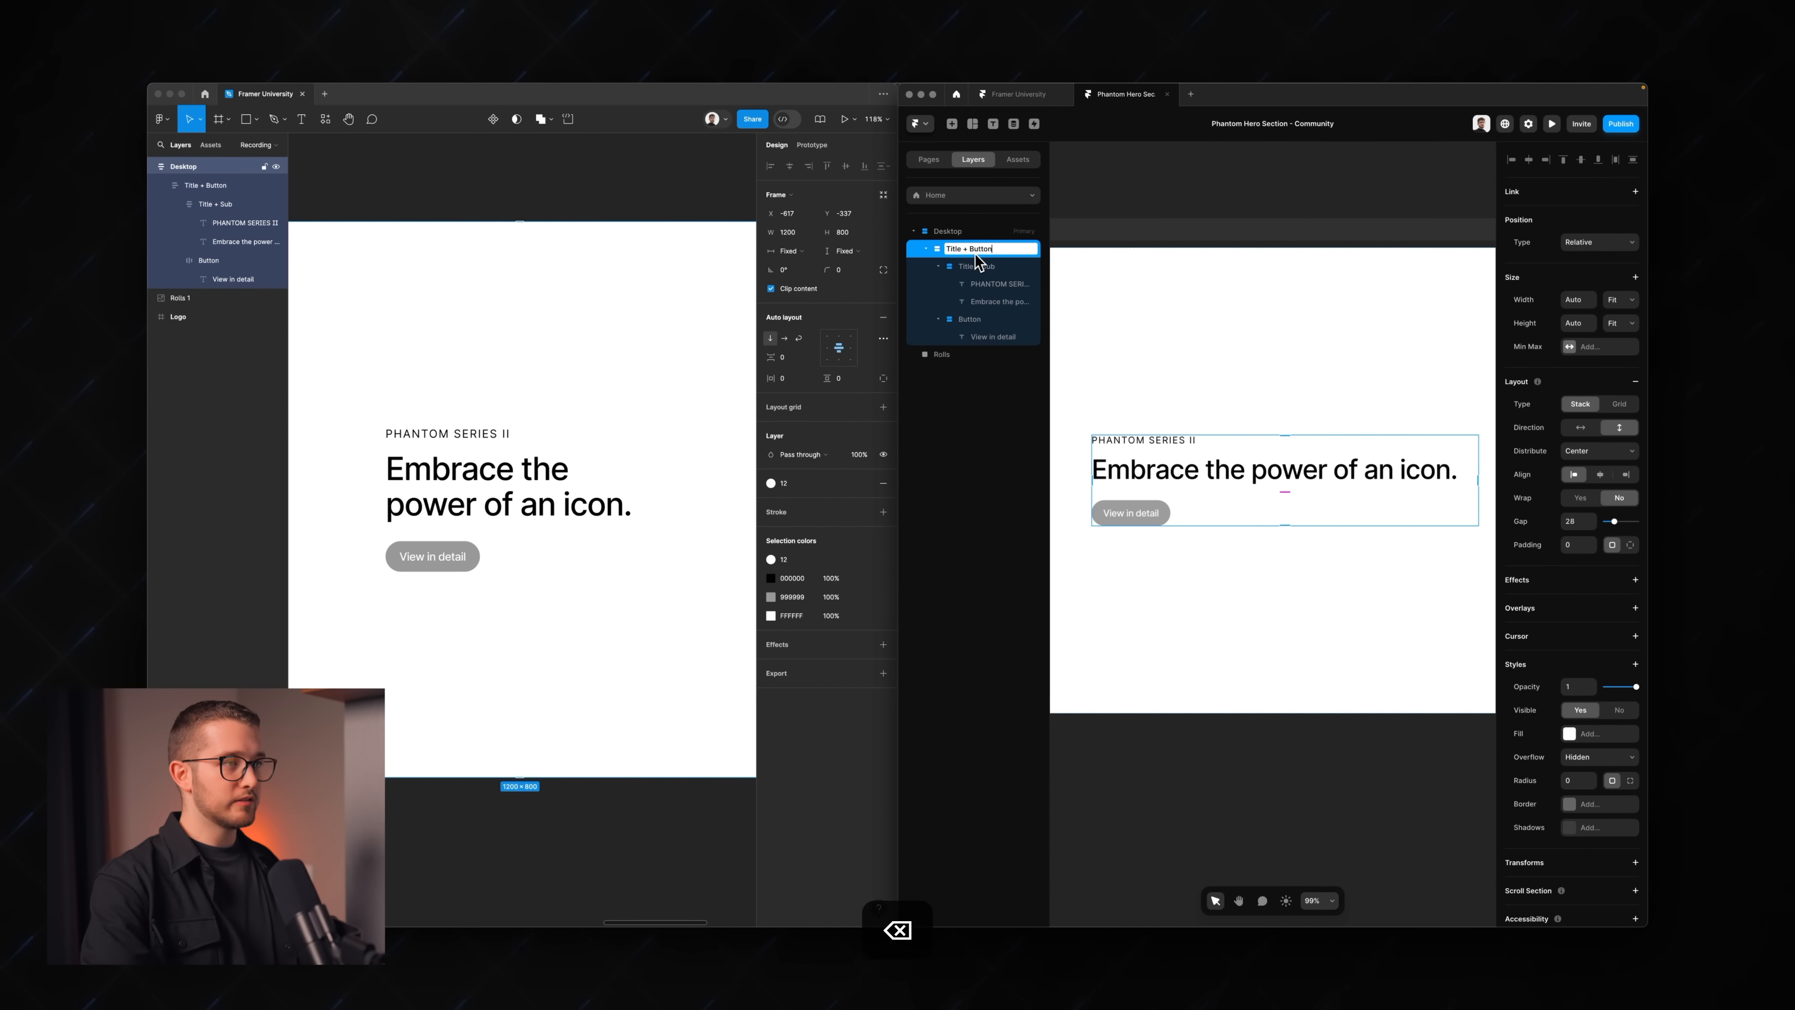
key(Return)
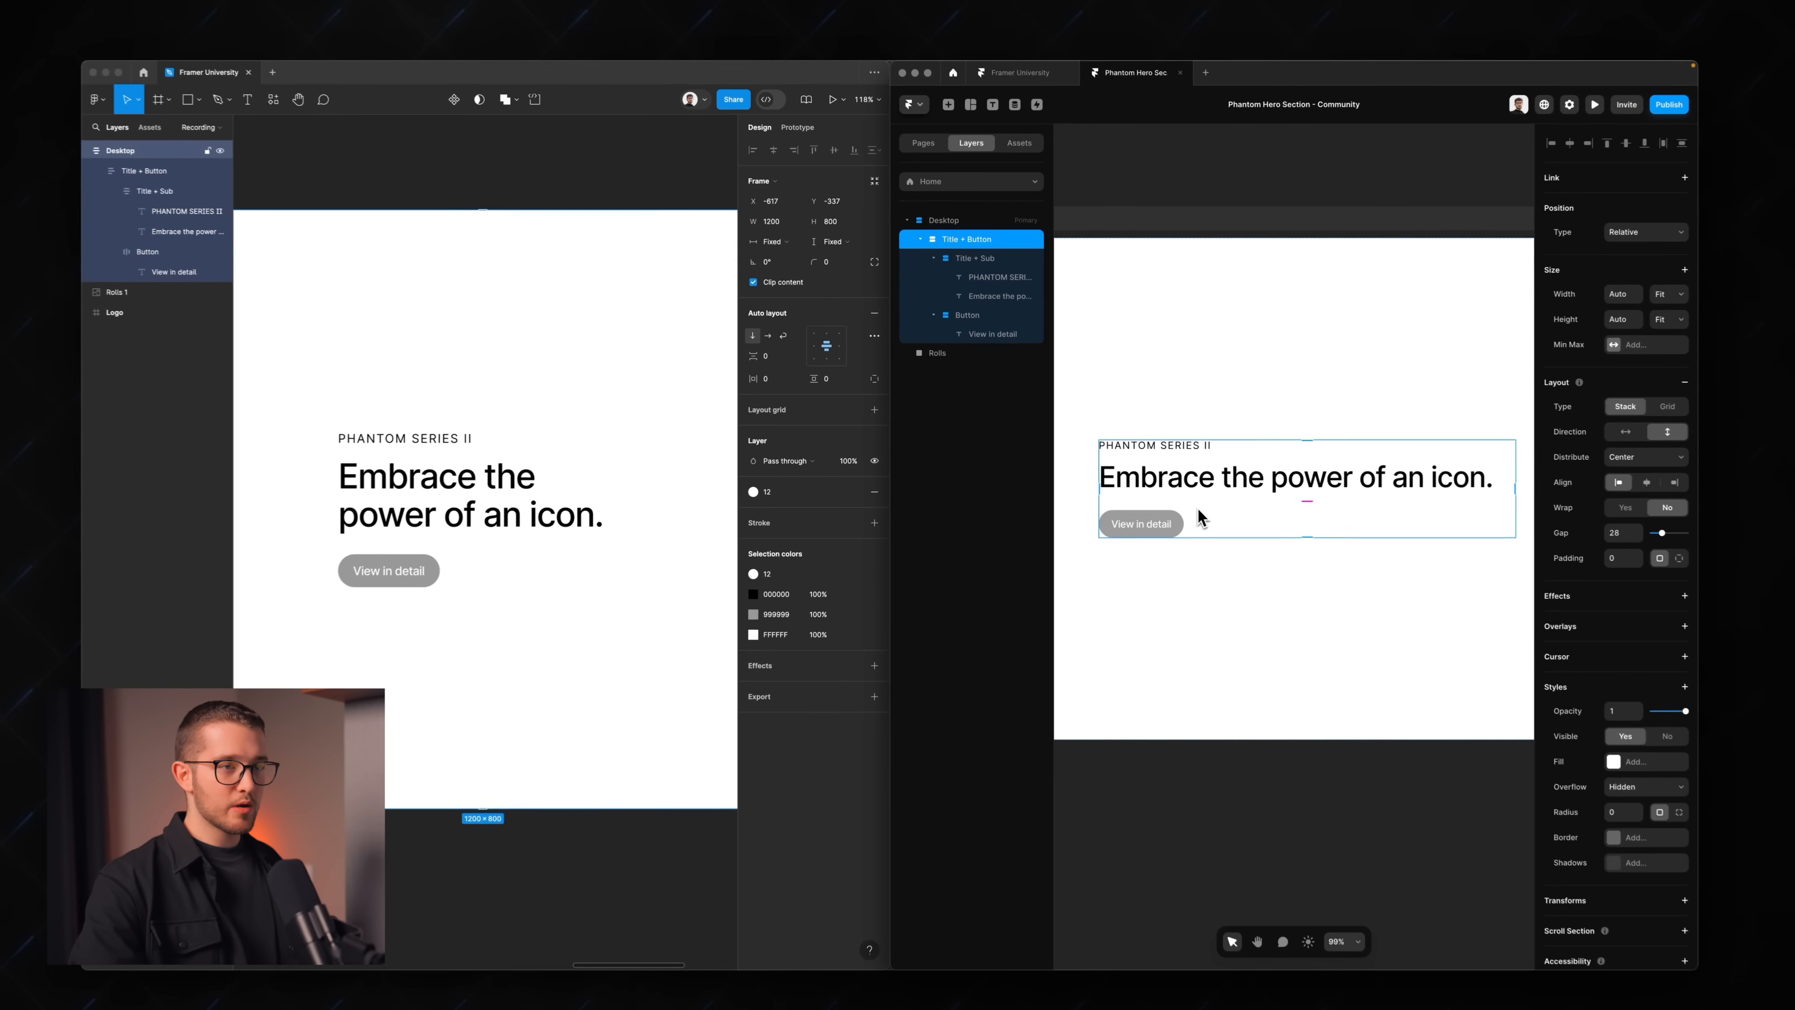
- Change the Framer Title + Button stack's width to Fixed and narrow it to about 652
click(1668, 293)
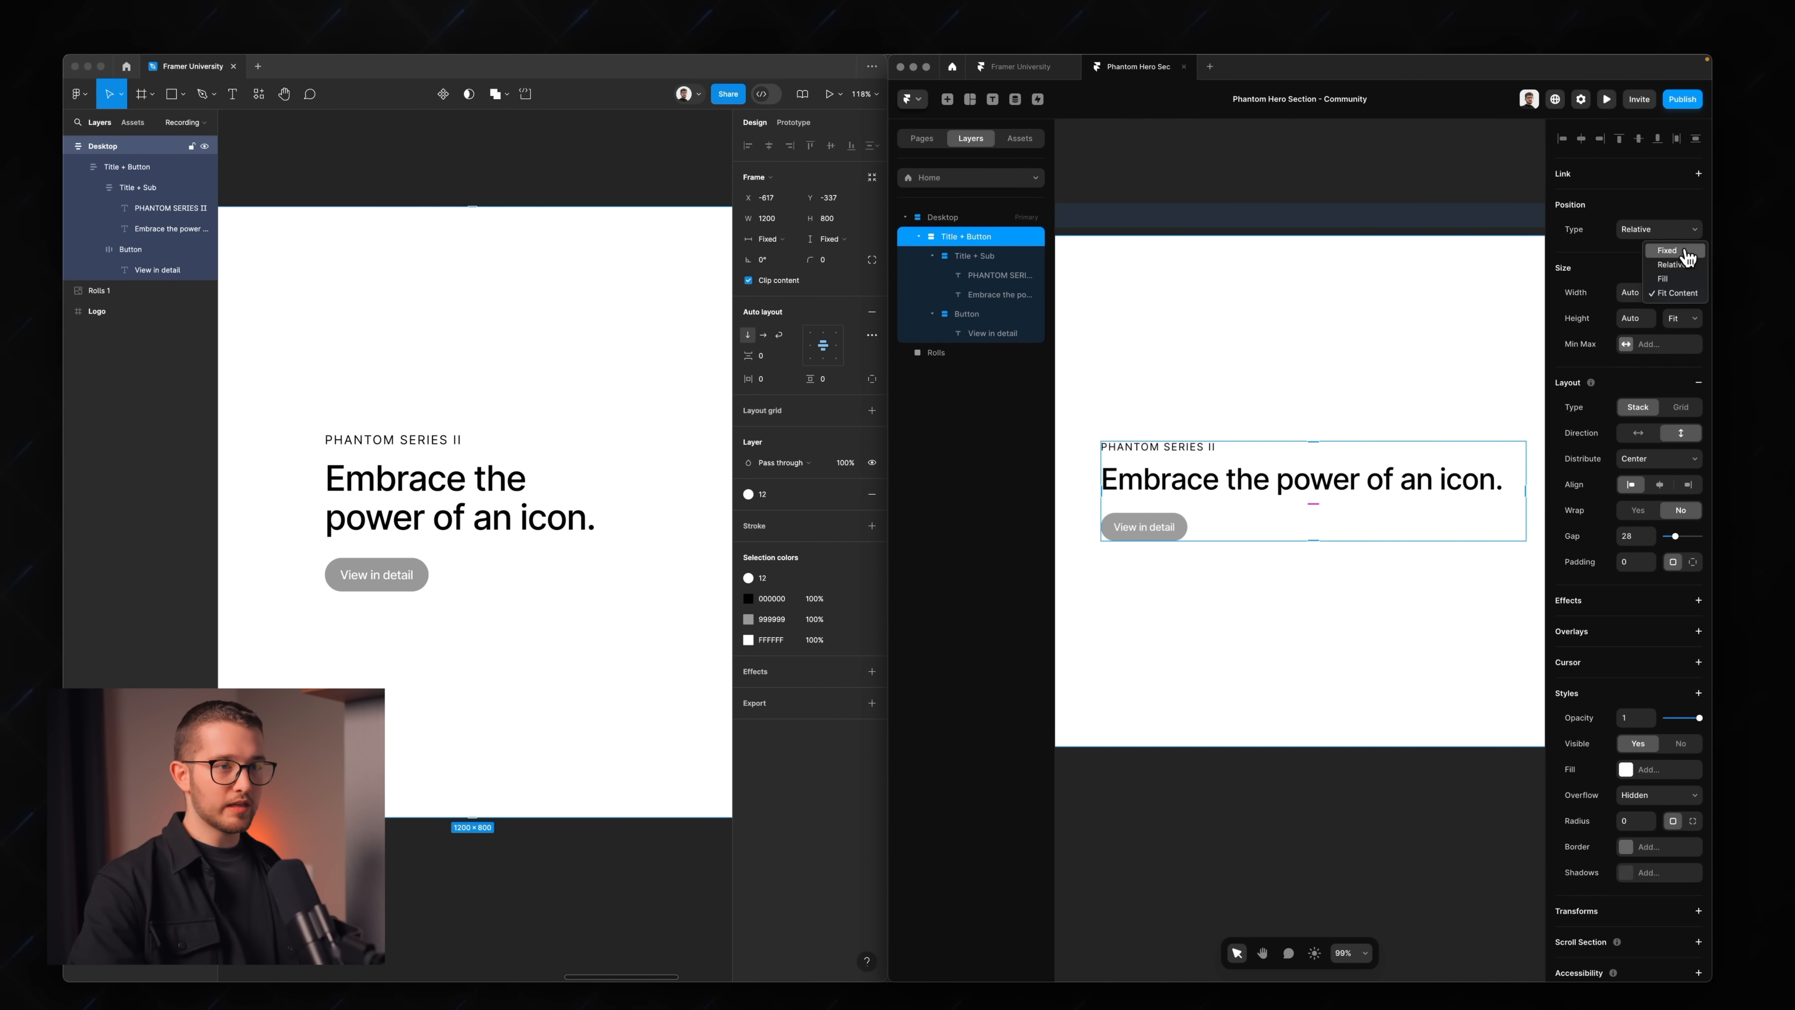
click(1668, 251)
mouse_move(1525, 494)
mouse_down()
mouse_move(1495, 496)
mouse_move(1521, 495)
mouse_up()
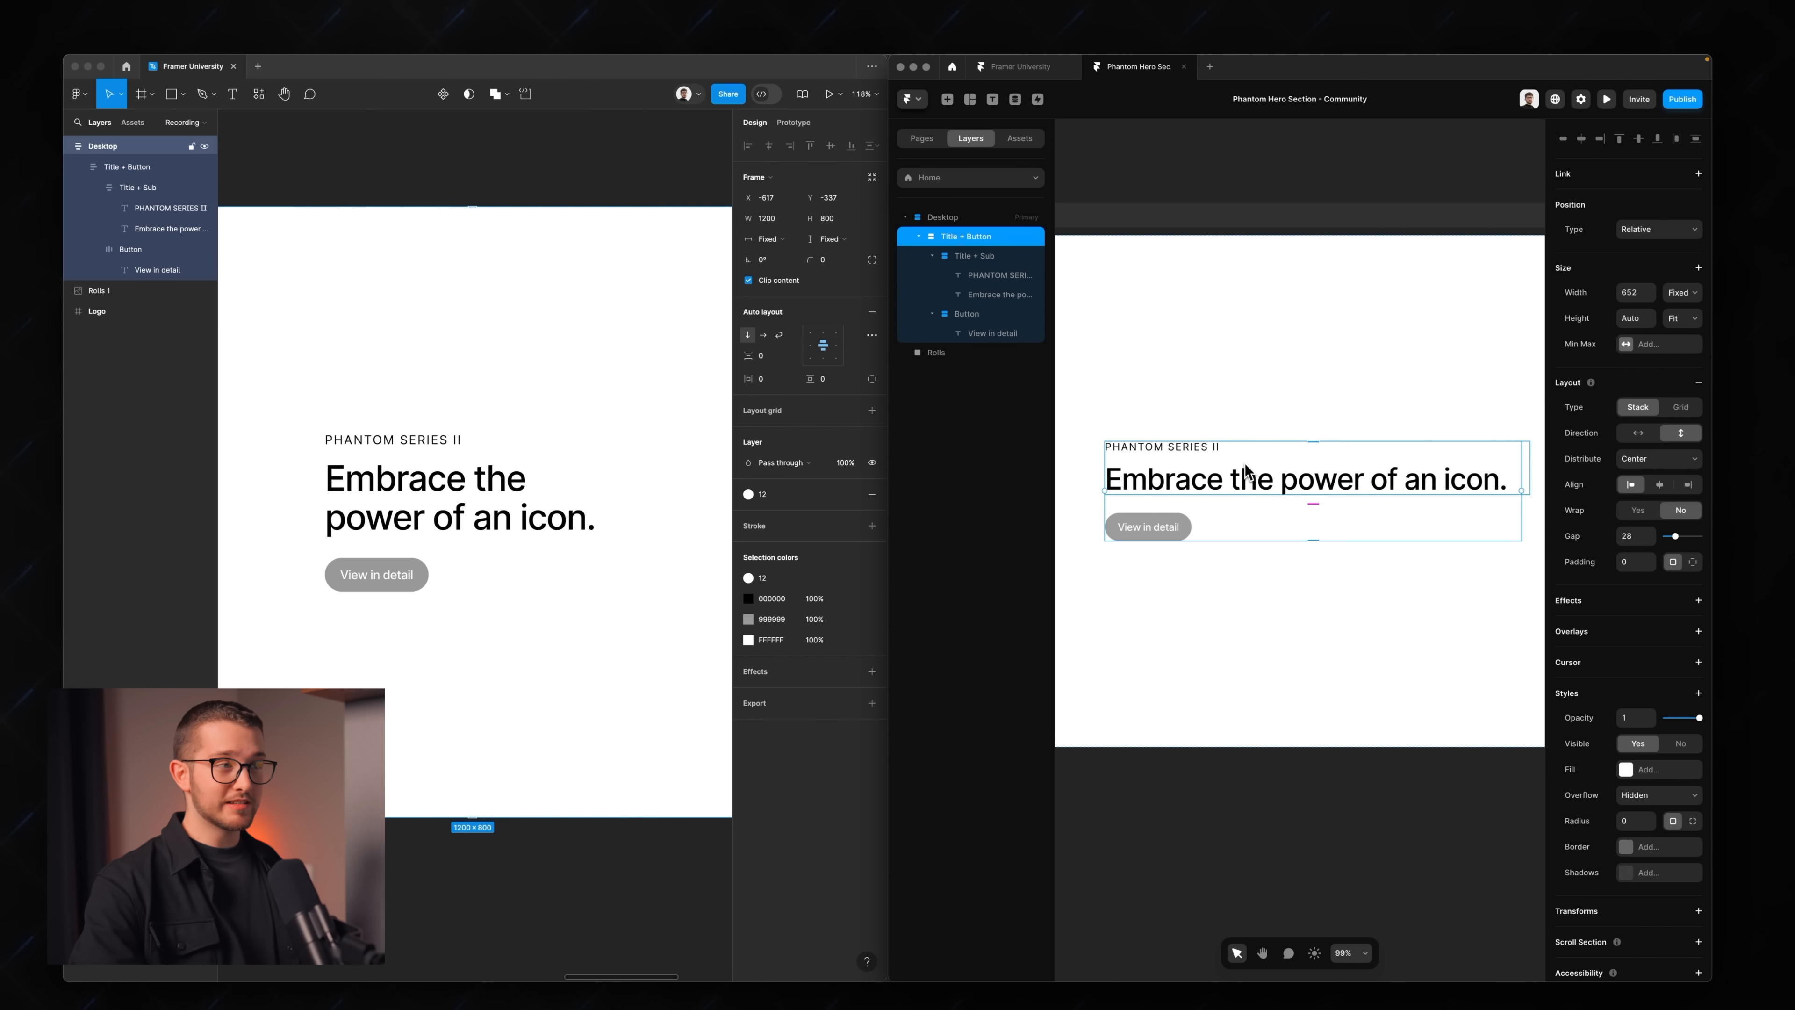
- Set the width of the Framer Title + Sub stack to Fill
click(979, 257)
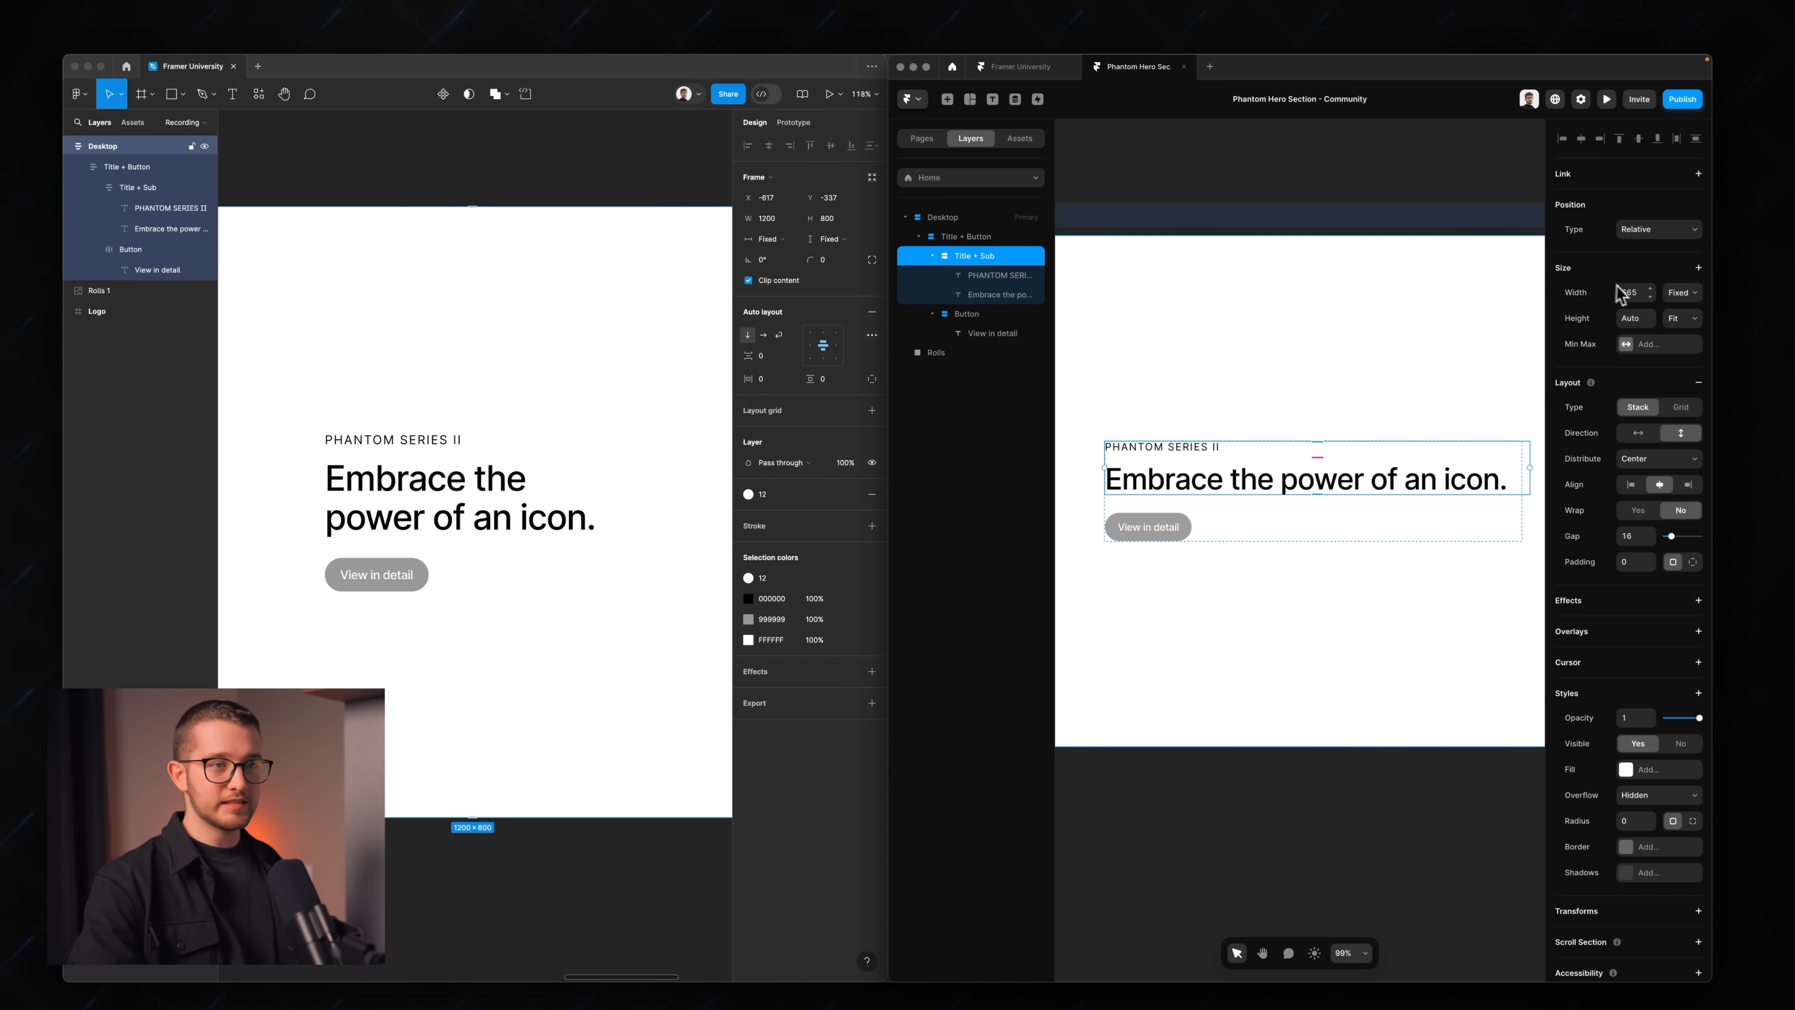
click(1682, 294)
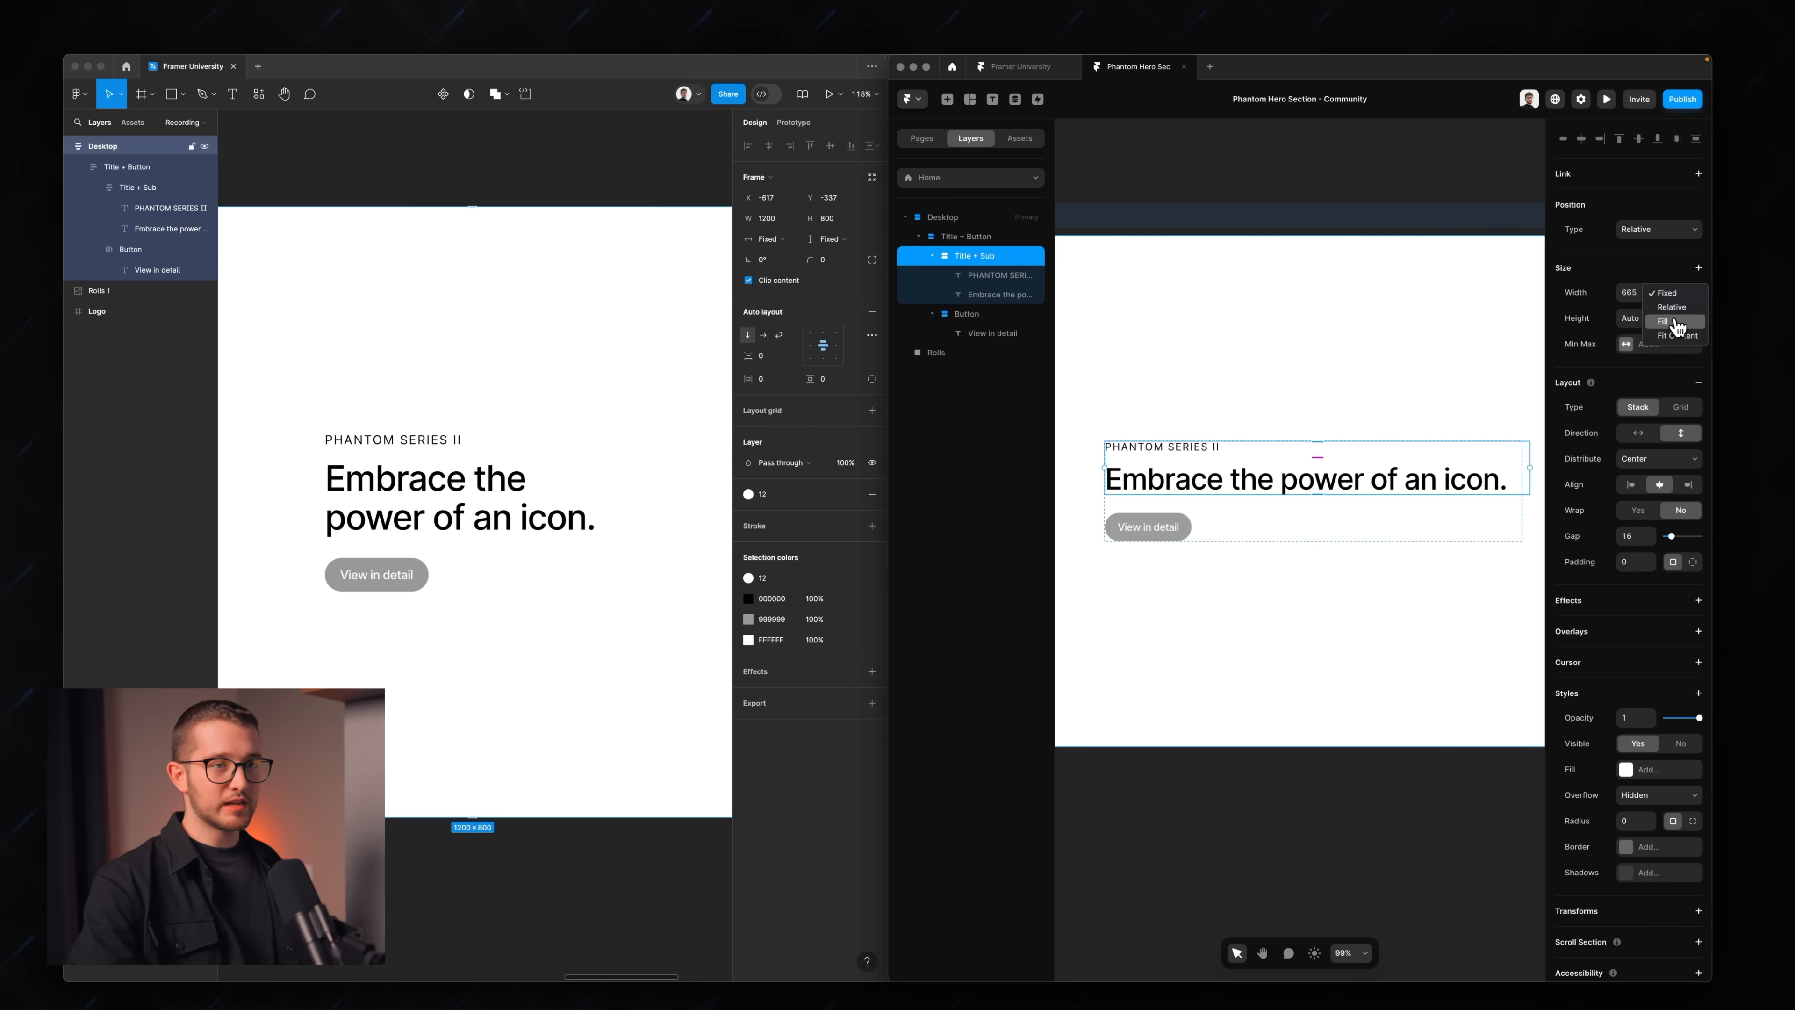
click(1676, 322)
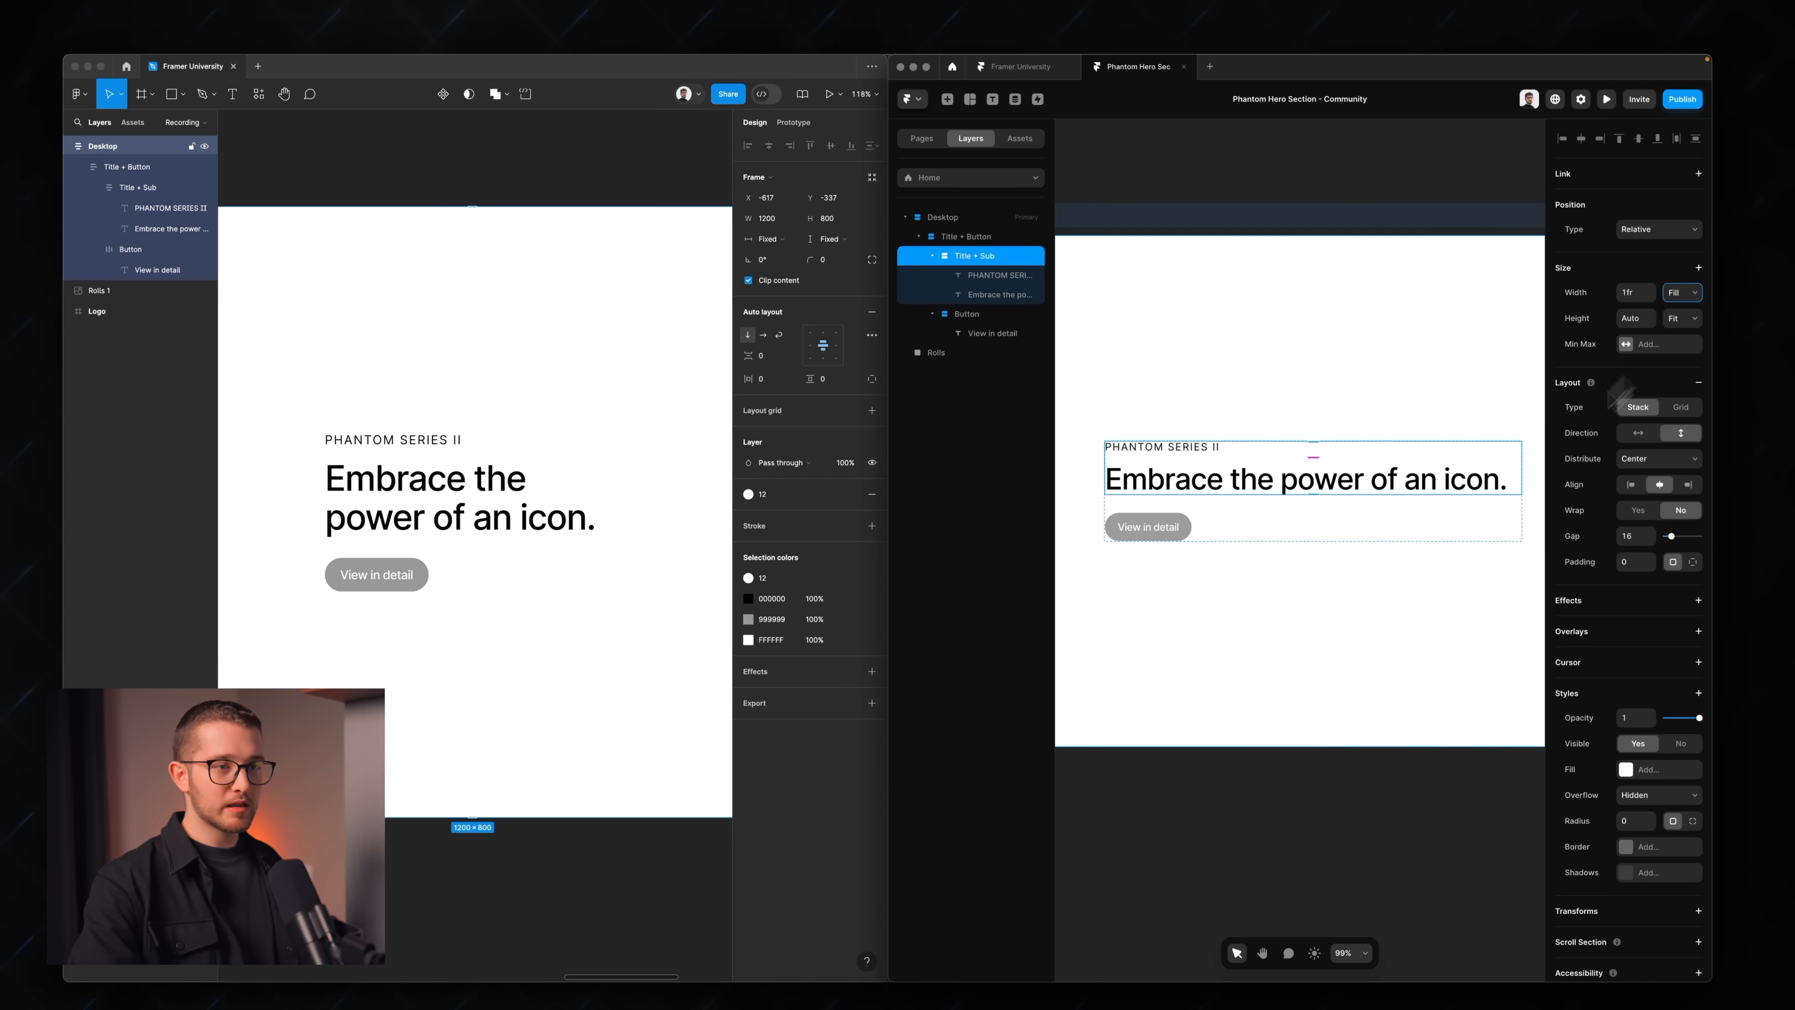
- Narrow the Framer Title + Button stack to about 390 so the heading wraps onto two lines
click(1469, 514)
drag(1522, 490, 1354, 485)
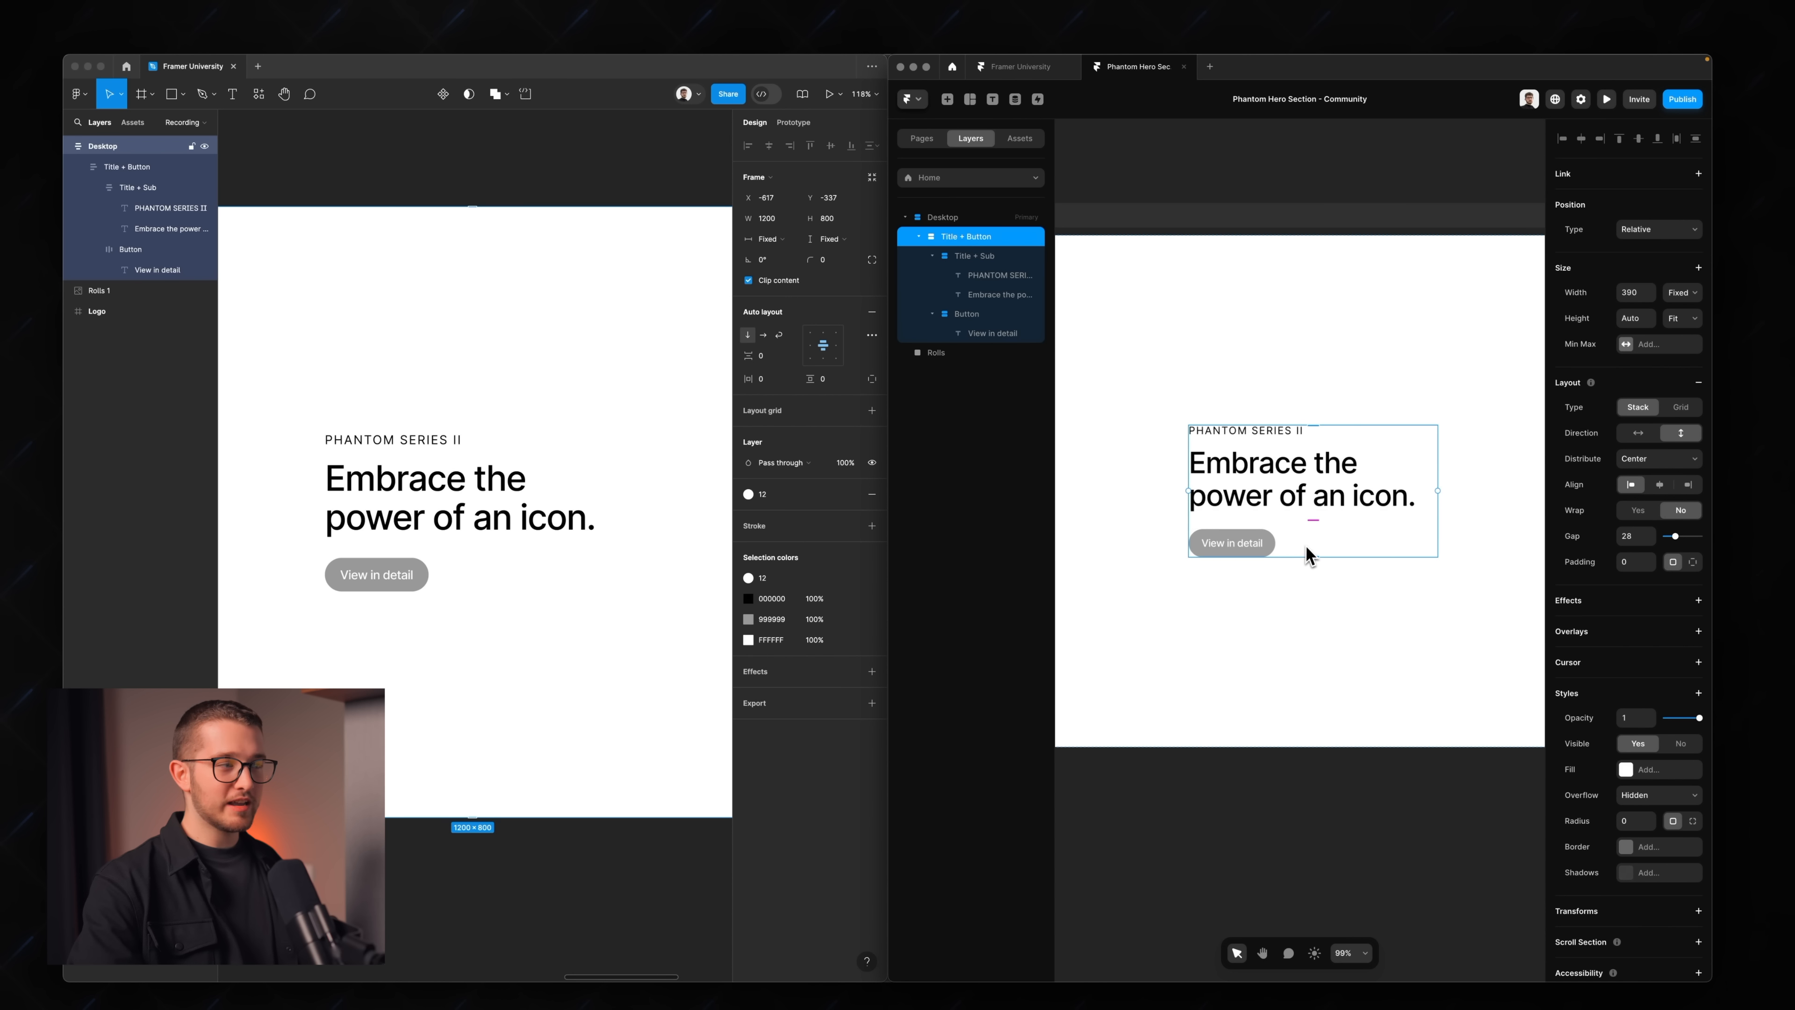
scroll(1306, 557, up, 5)
key(Escape)
scroll(533, 401, up, 2)
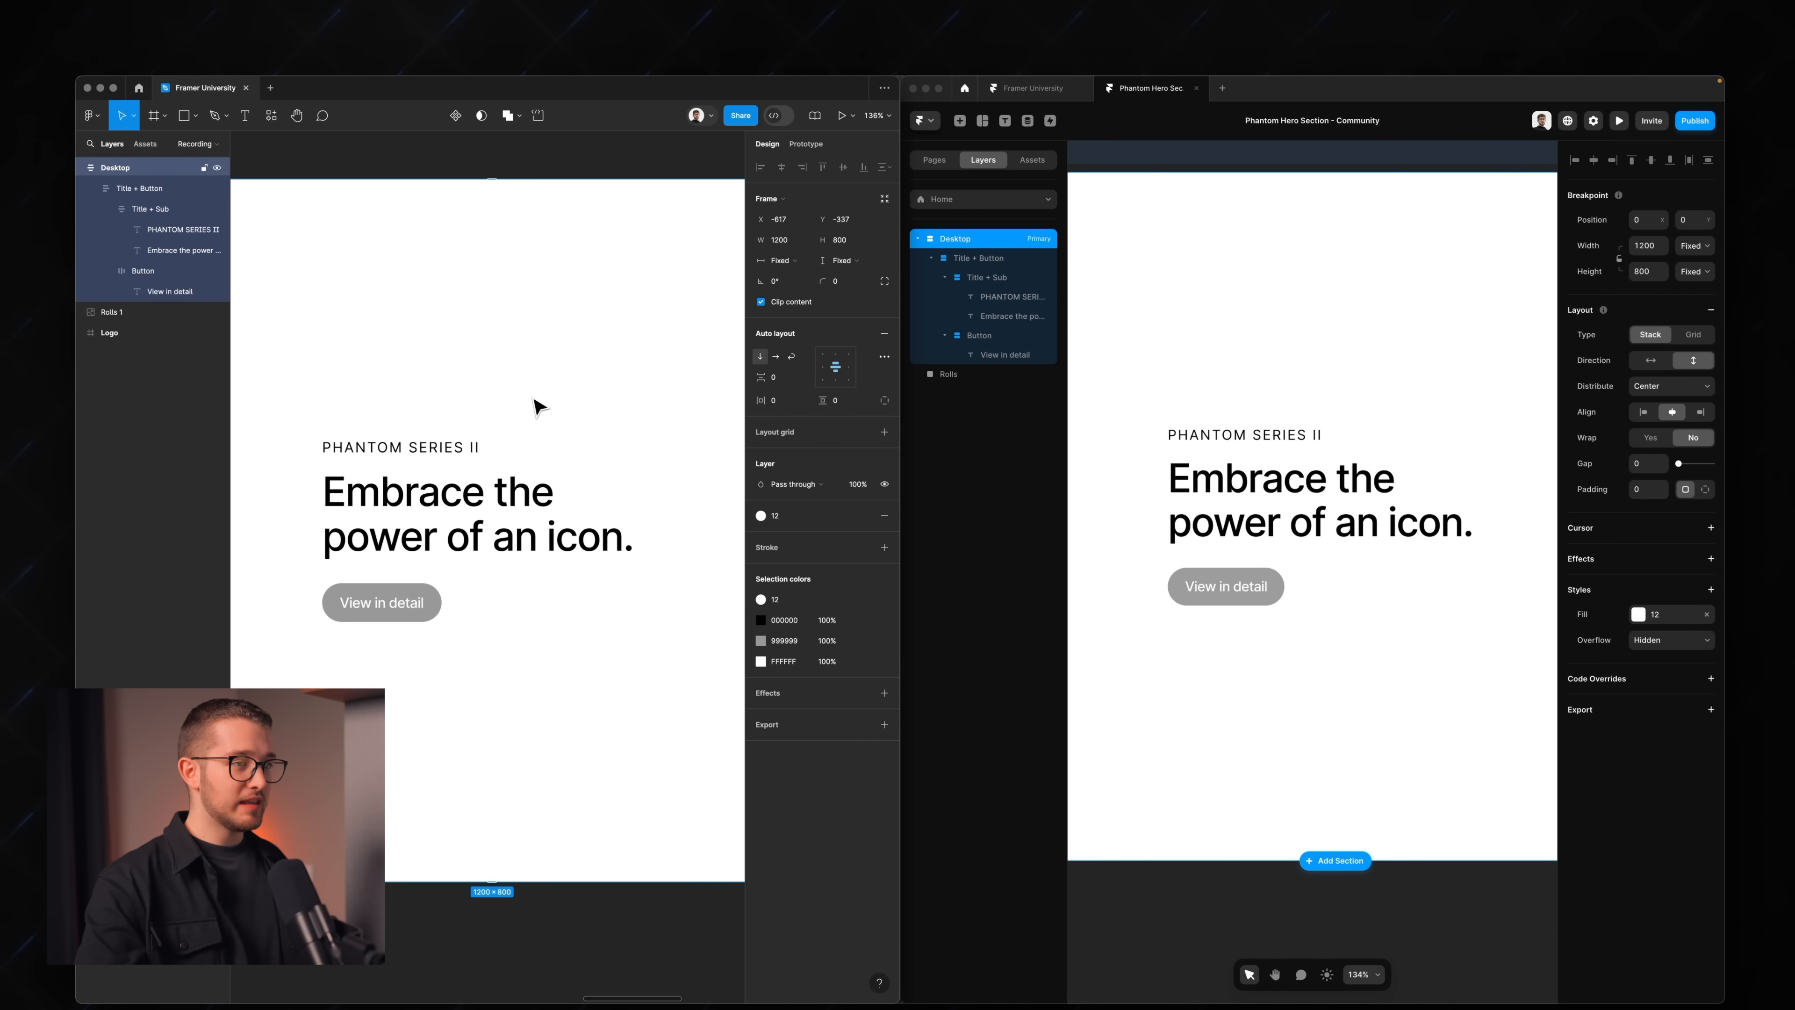
- Switch to Figma and move the Title + Button frame out of the Desktop frame onto the canvas above it
click(450, 464)
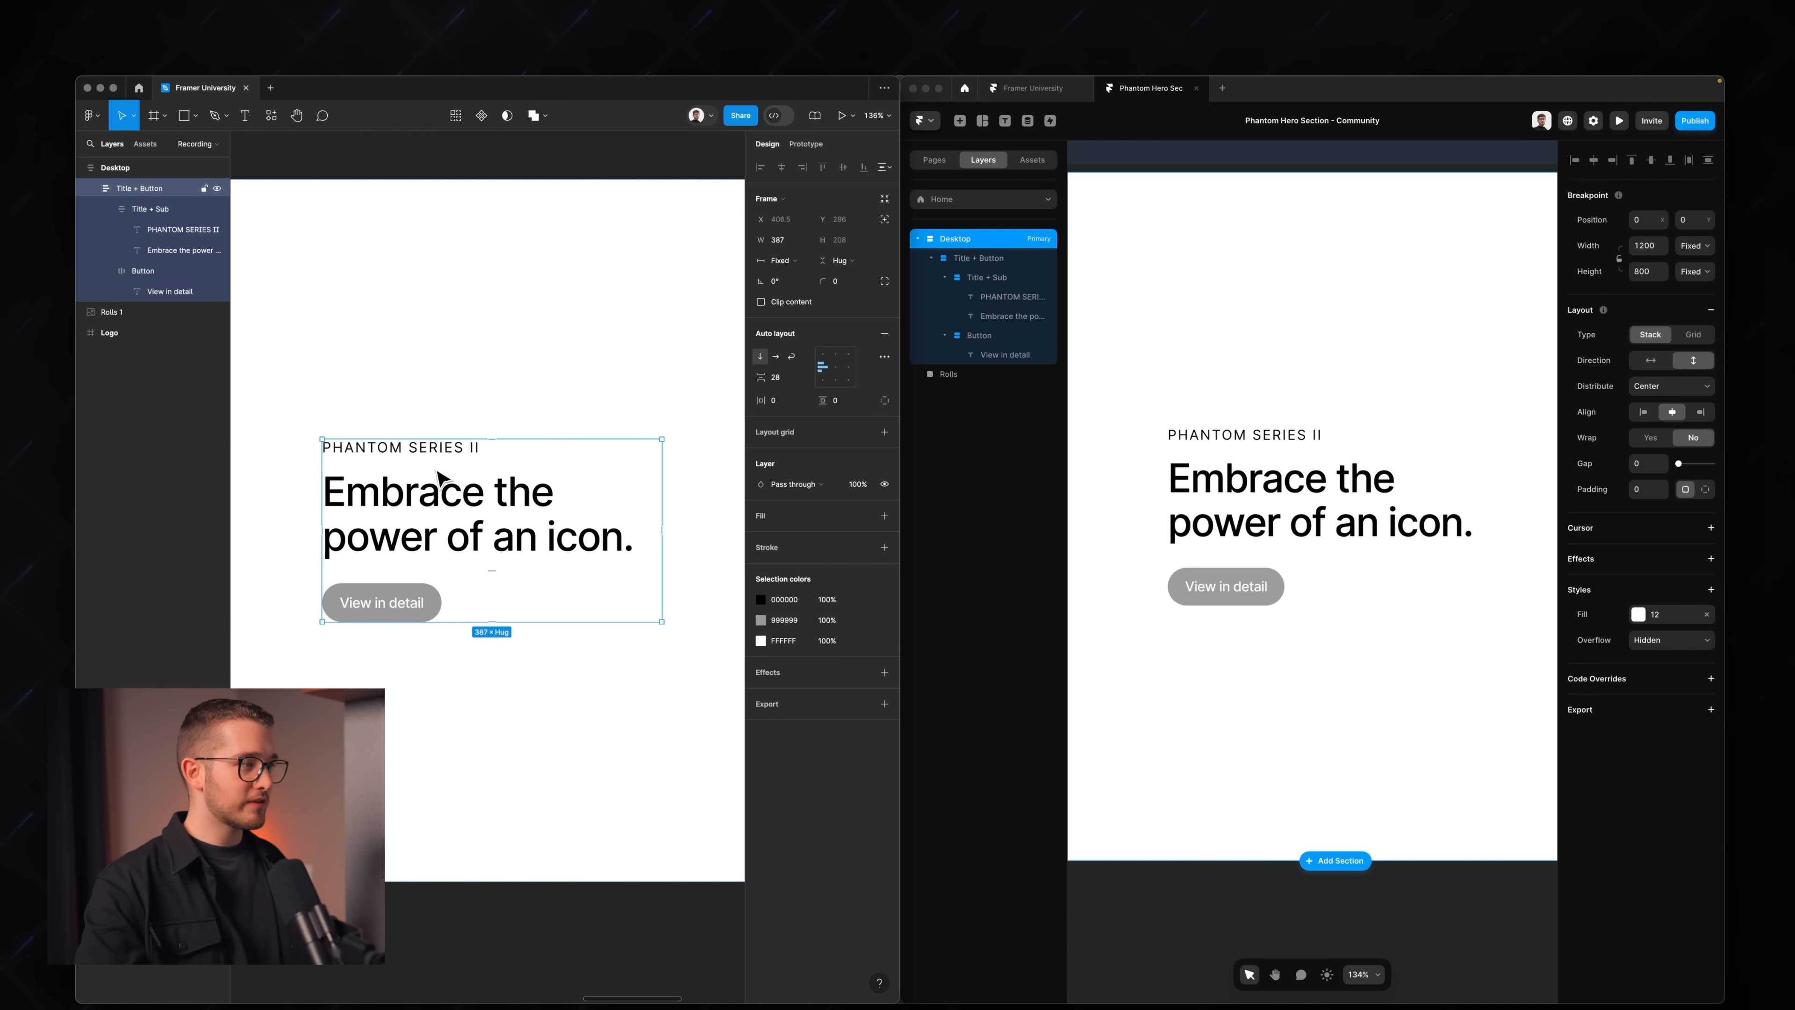
scroll(438, 470, down, 6)
scroll(436, 478, up, 3)
drag(514, 476, 452, 232)
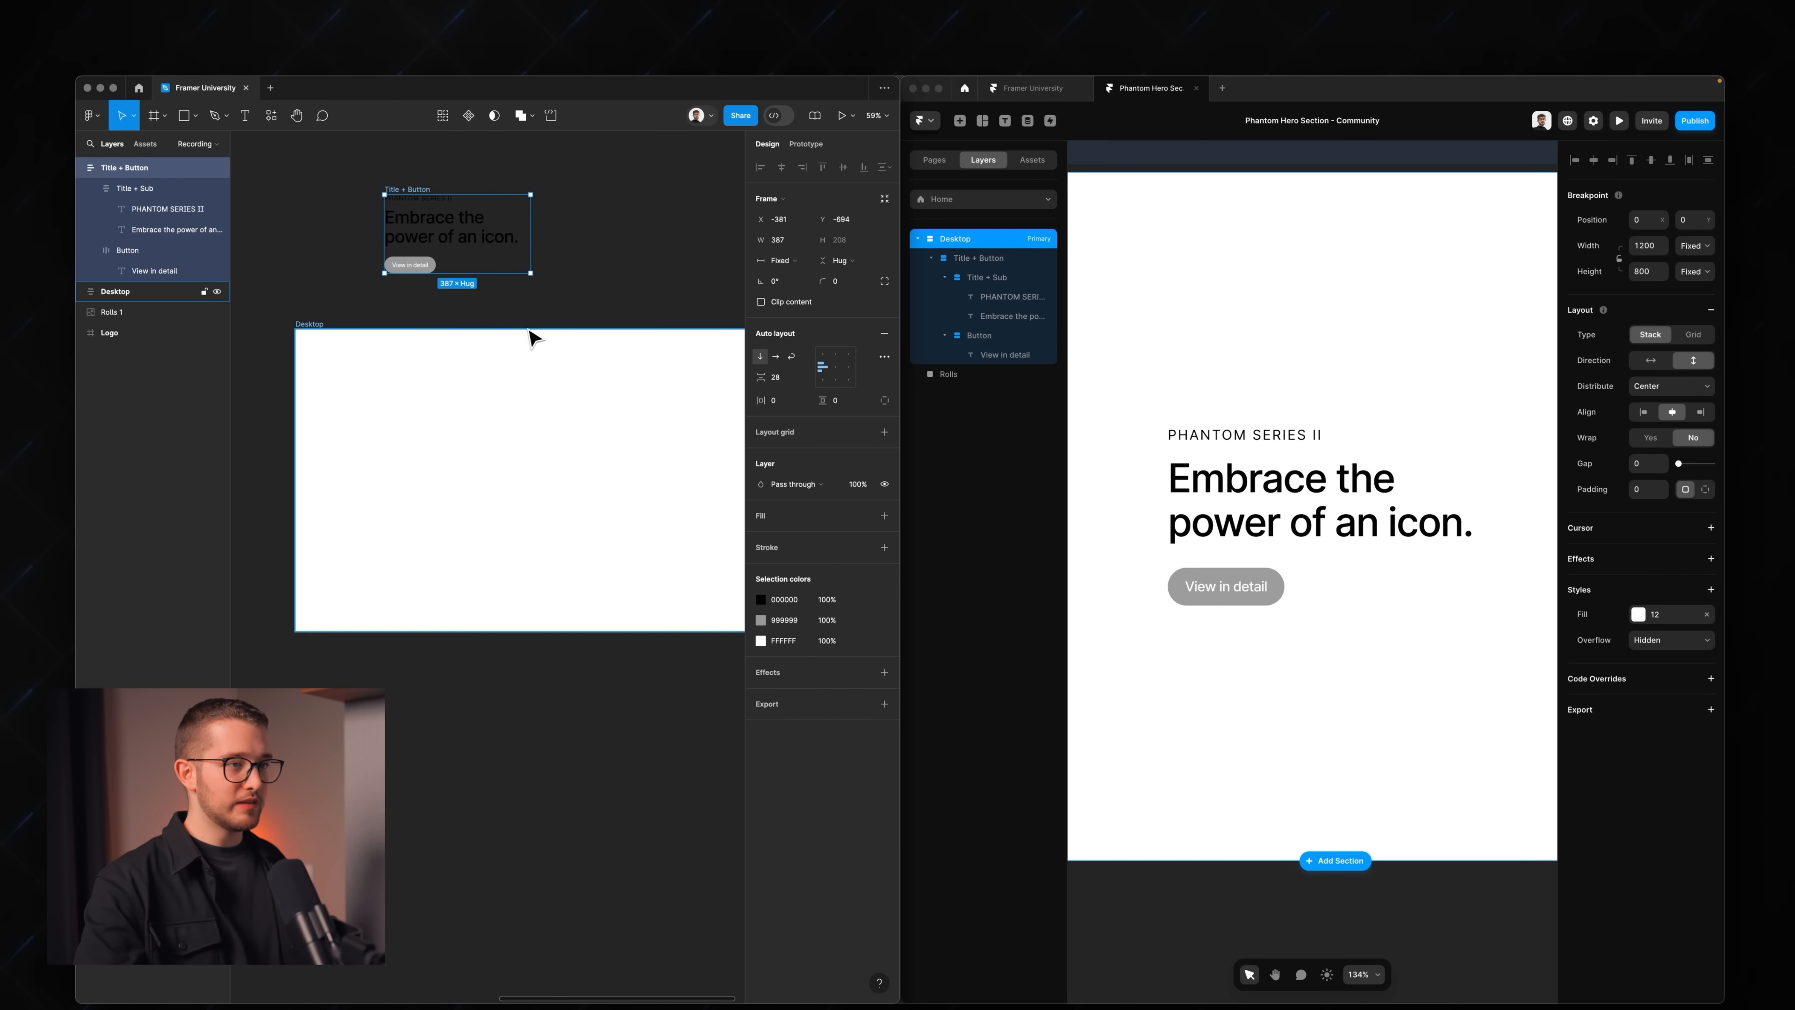
- Switch to Framer and move the Title + Button stack out of the Desktop breakpoint onto the canvas above it
scroll(1216, 495, down, 5)
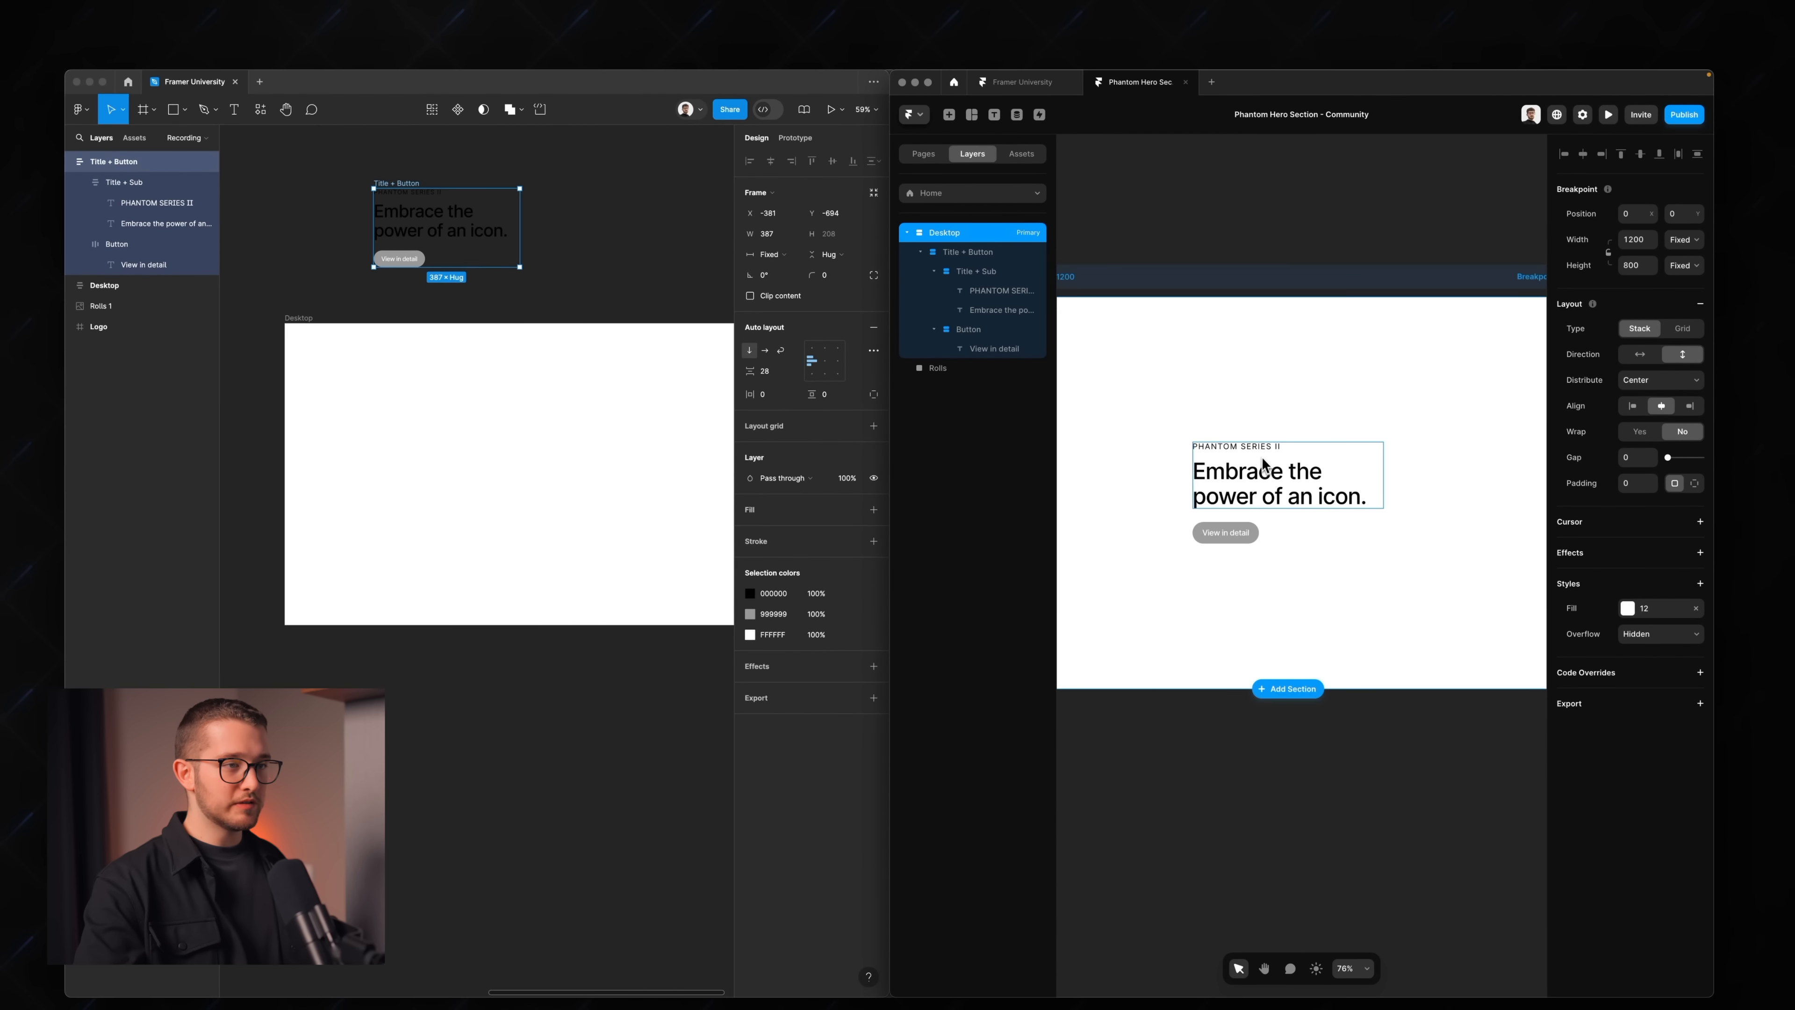
click(1263, 467)
drag(1288, 530, 1265, 223)
scroll(1265, 365, down, 3)
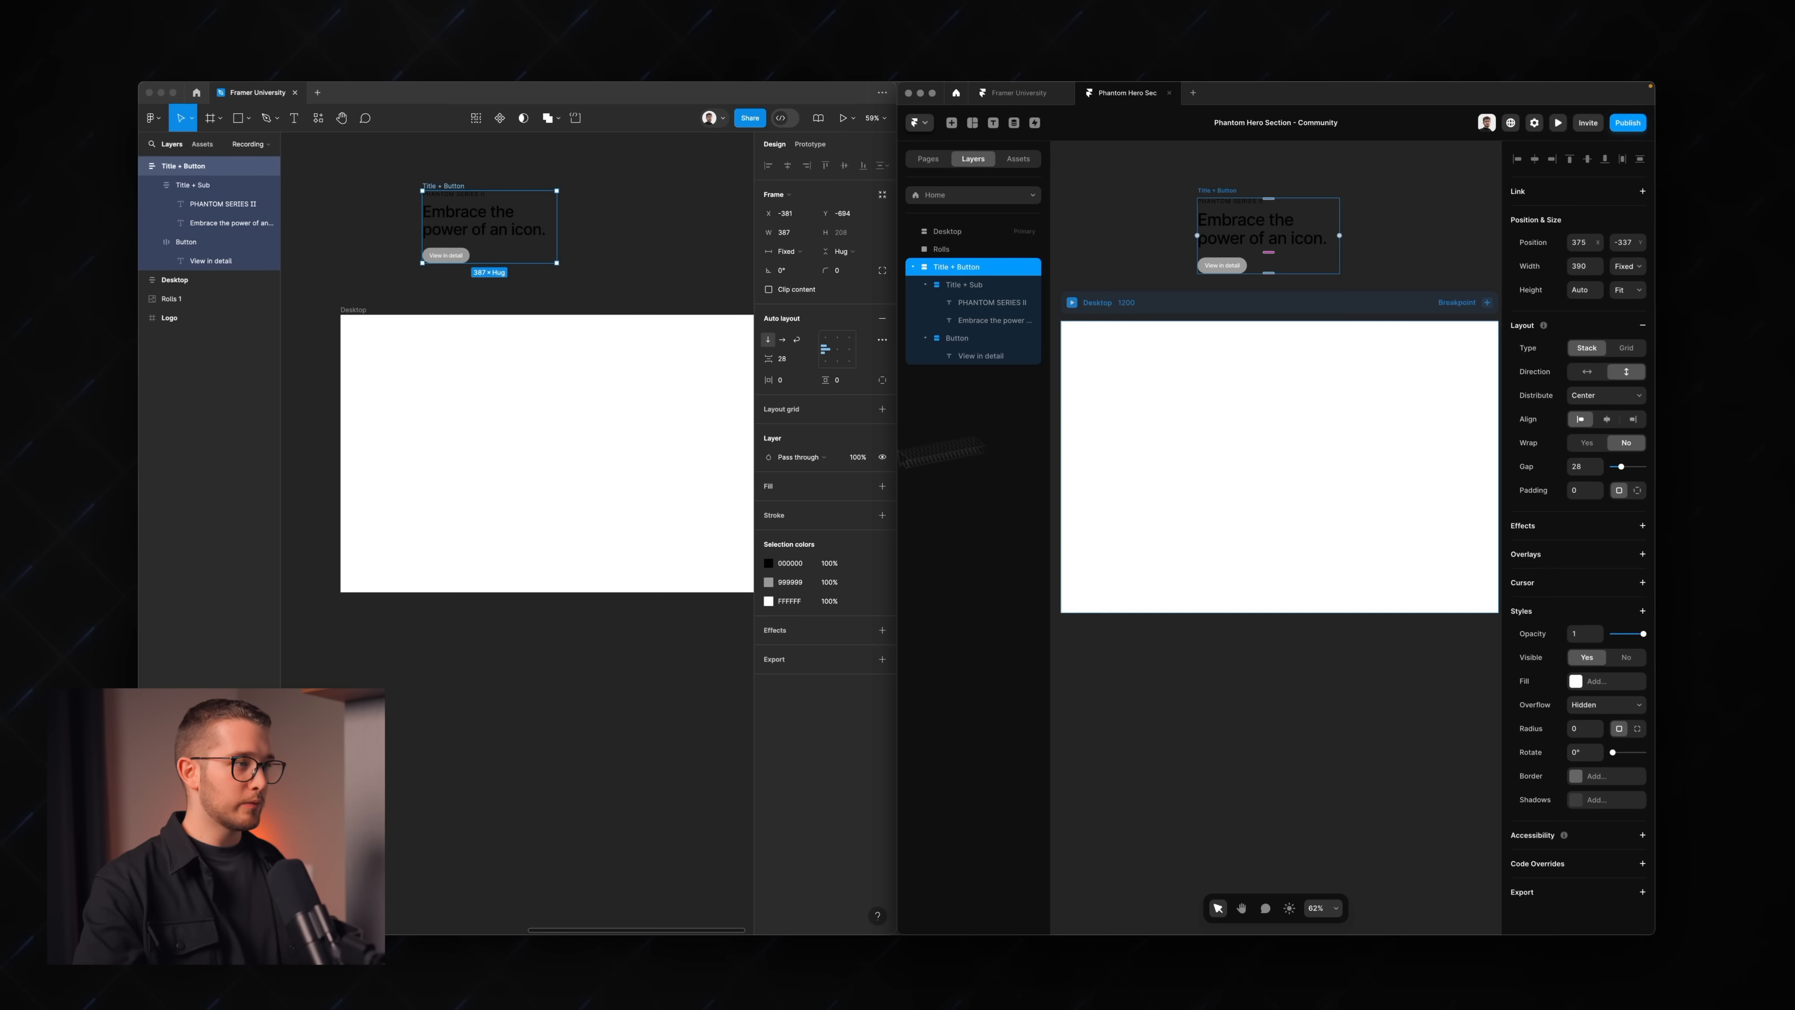
- Switch to Figma and draw a frame about 678 × 498 inside the Desktop frame
scroll(504, 535, up, 1)
scroll(505, 535, right, 1)
scroll(505, 535, left, 1)
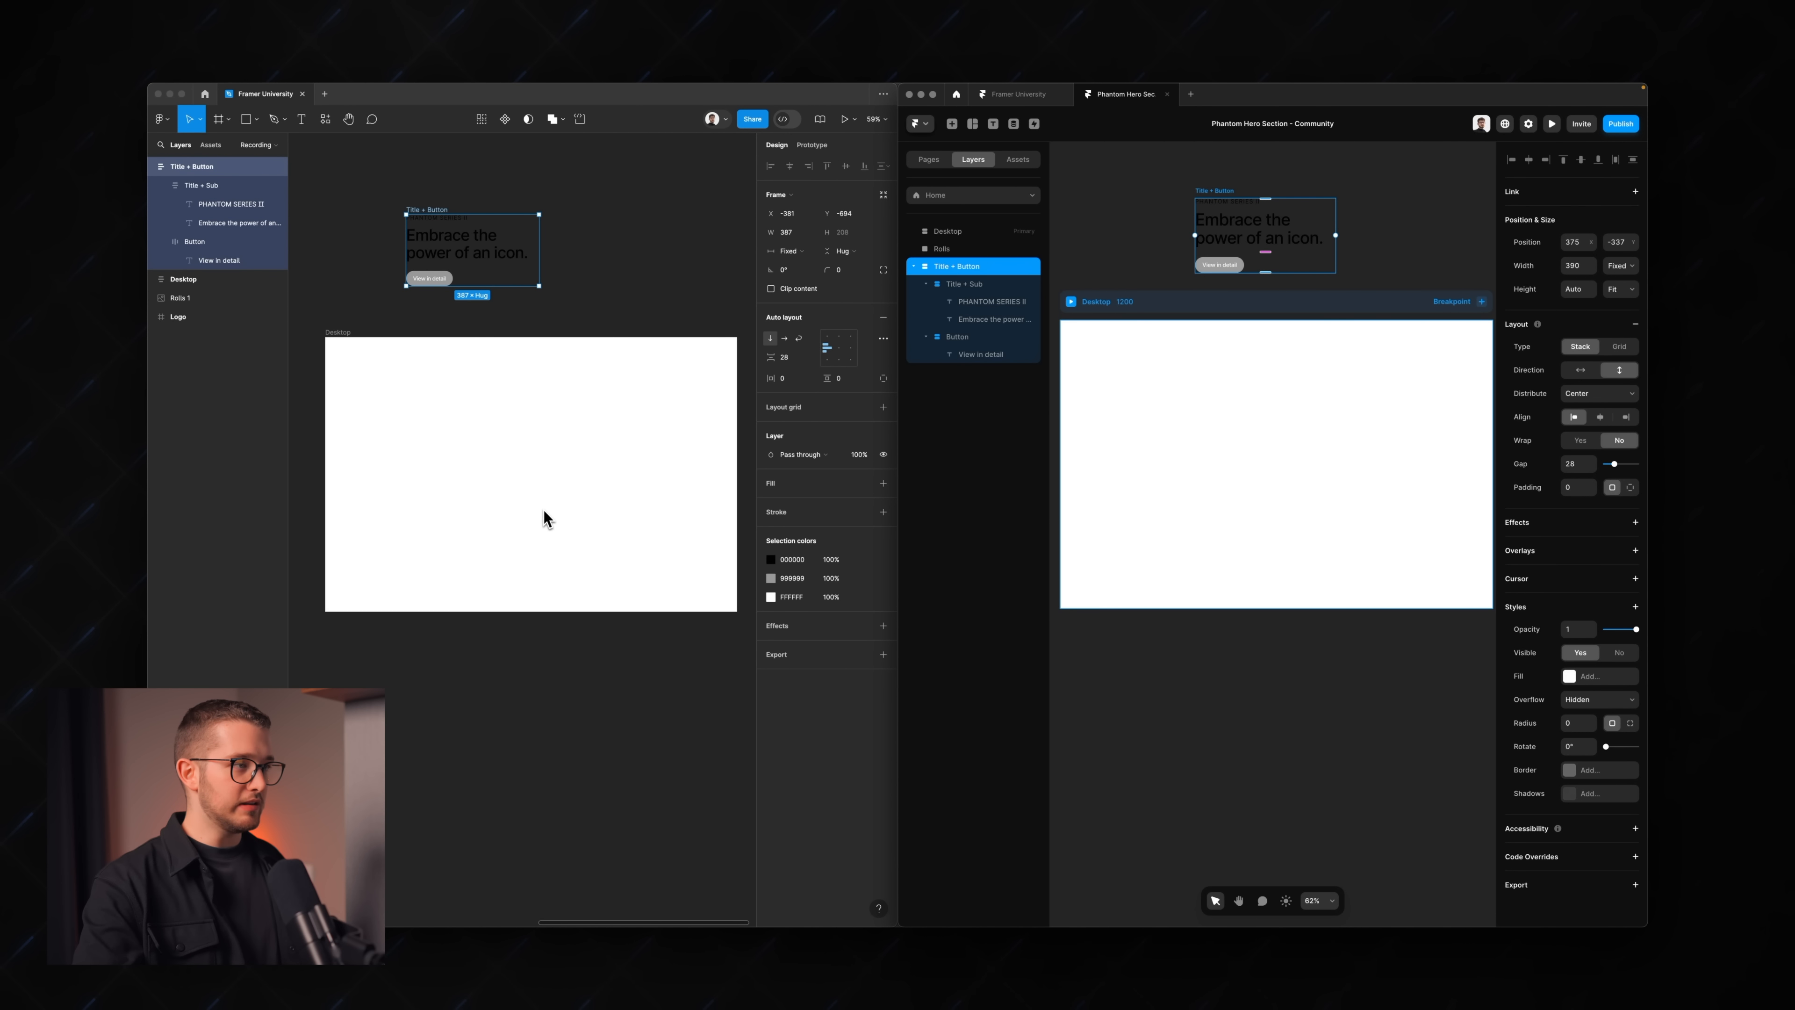
scroll(544, 519, up, 2)
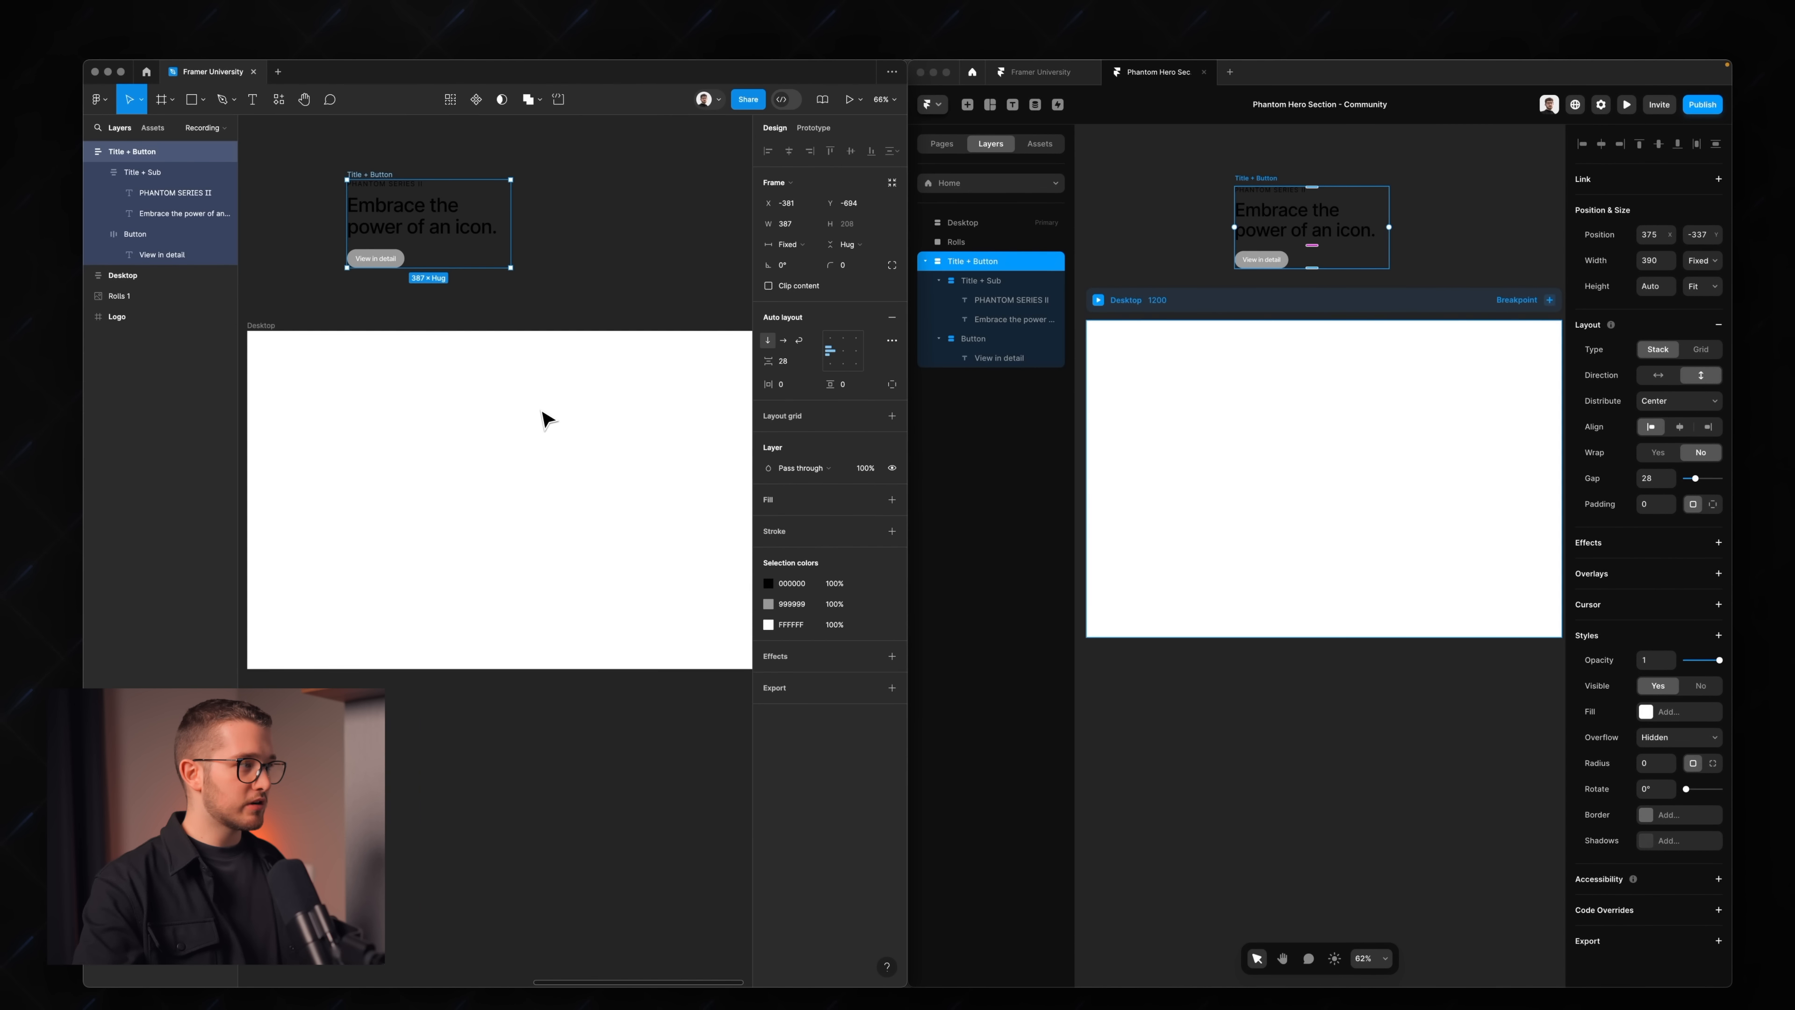
scroll(545, 418, up, 1)
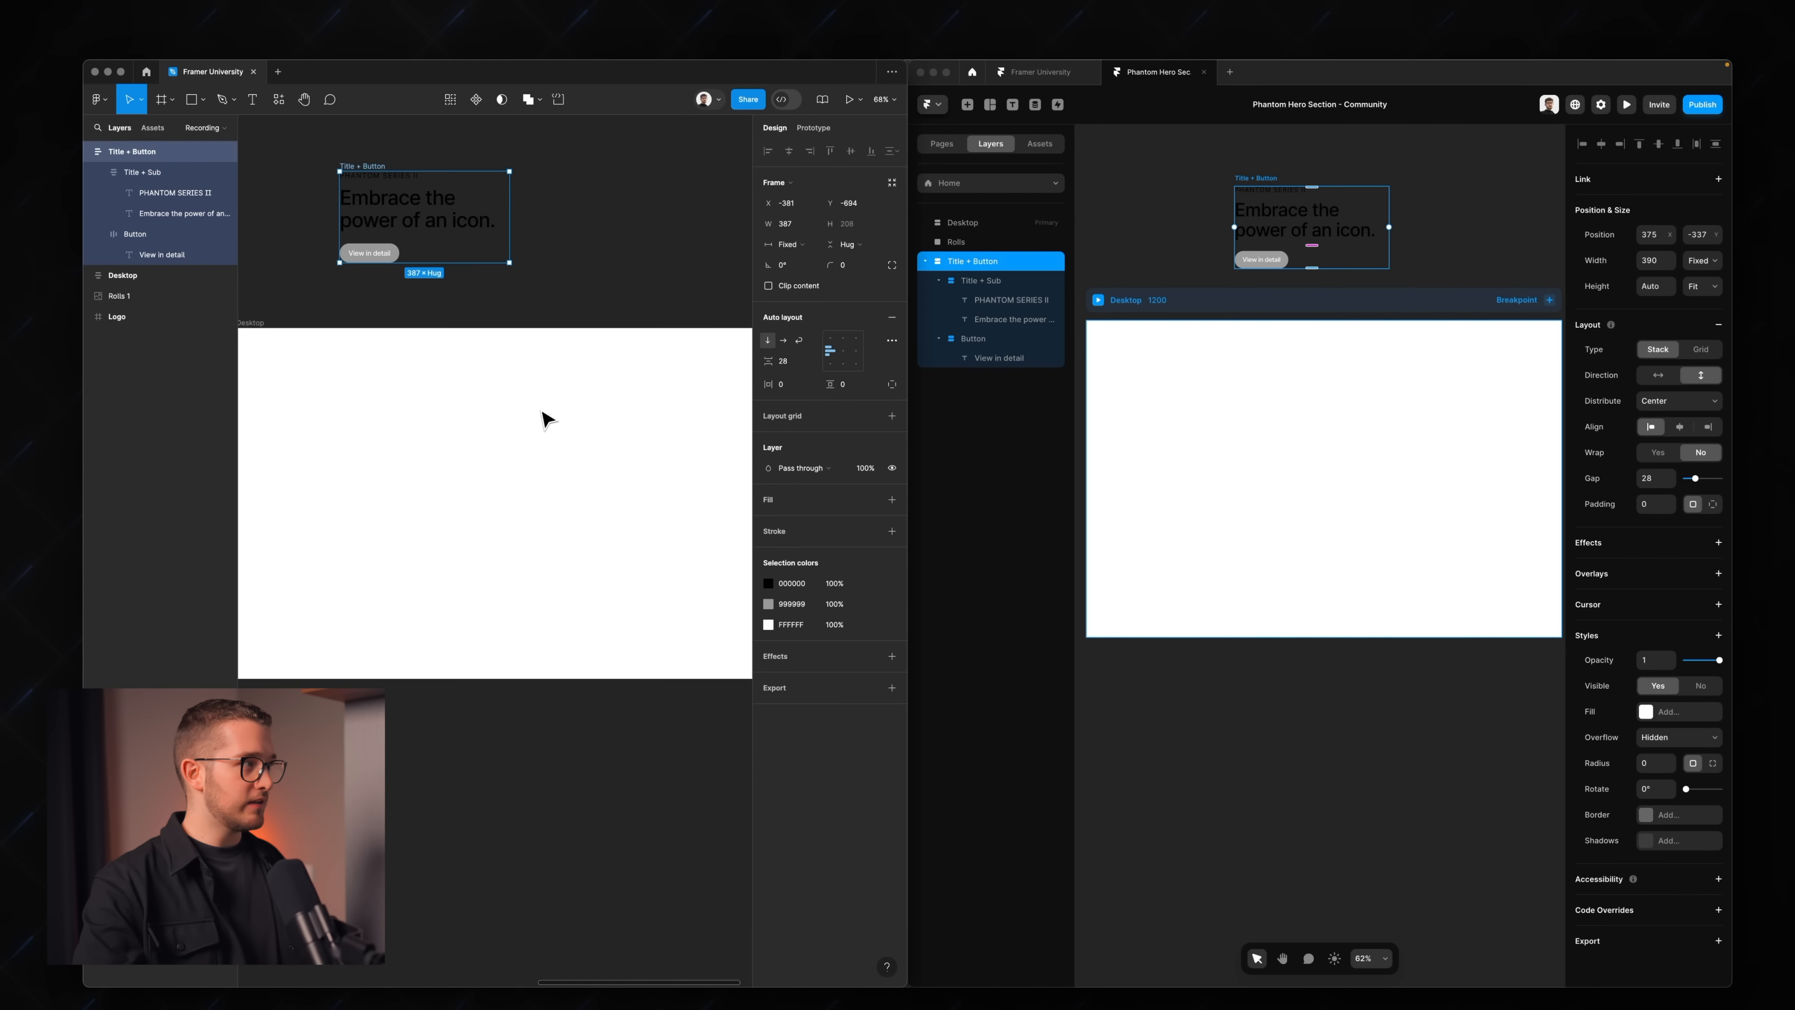
click(526, 445)
scroll(527, 446, down, 1)
scroll(526, 446, left, 1)
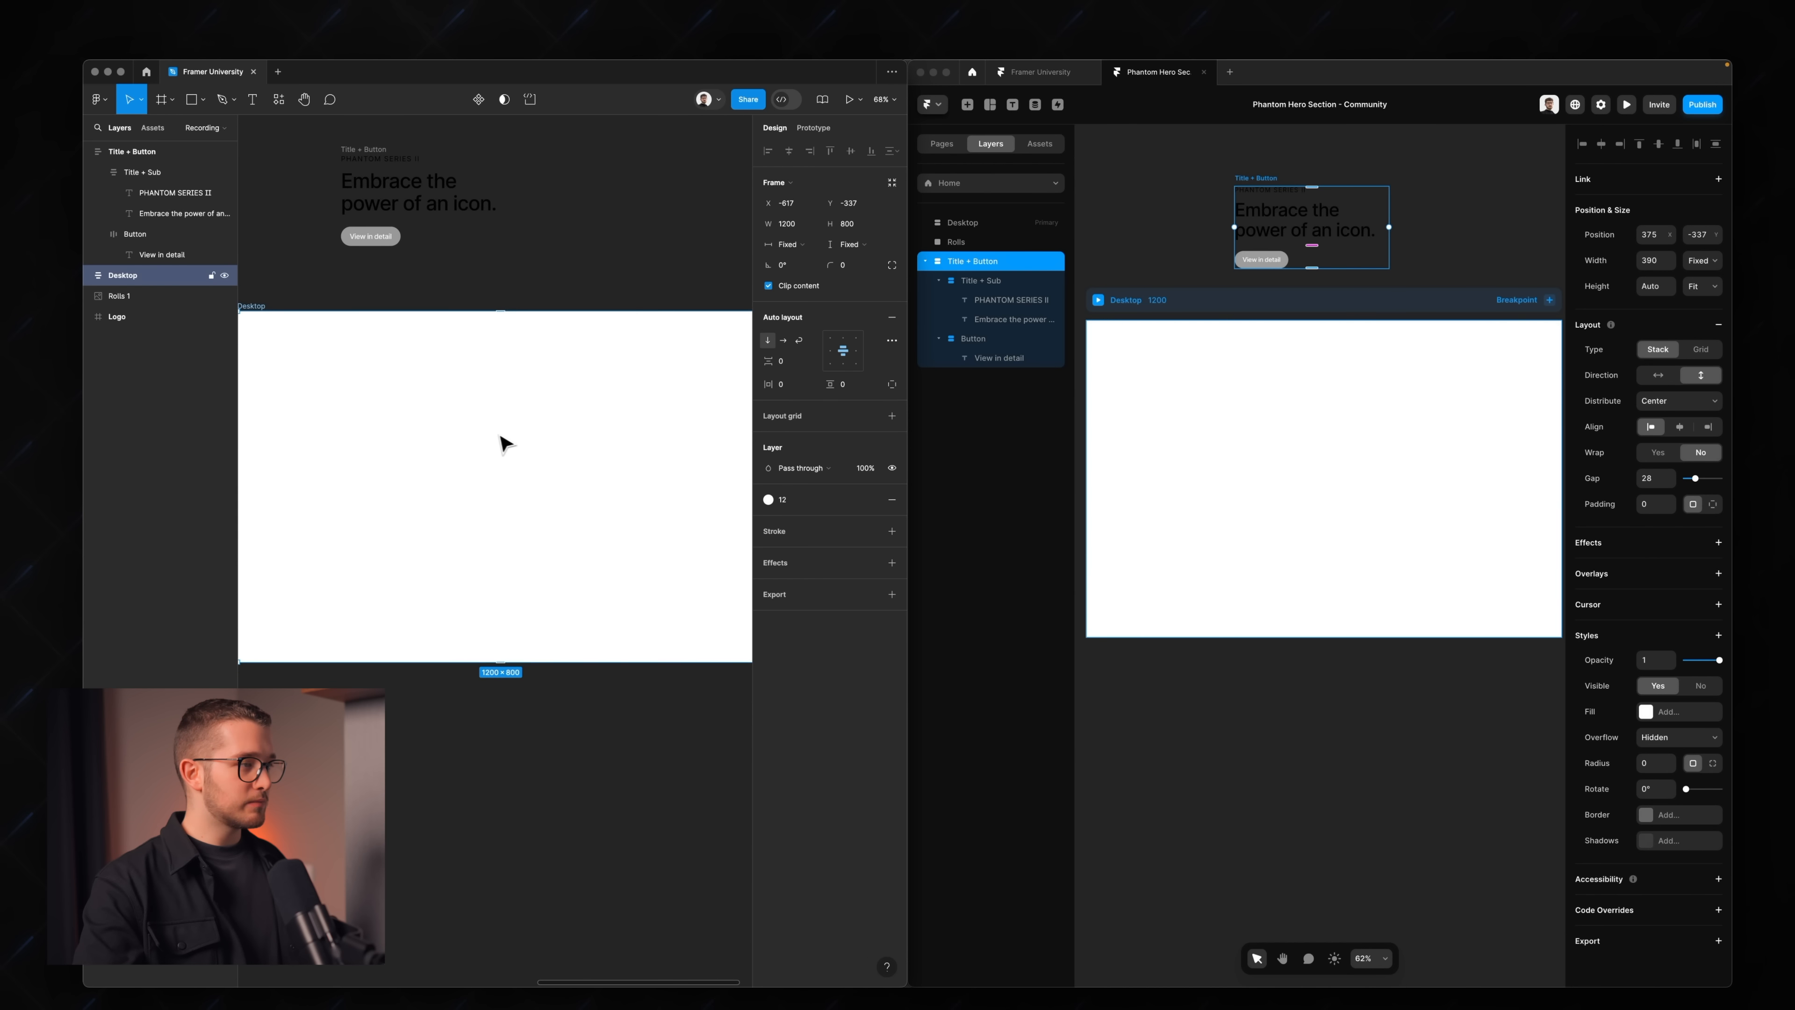
scroll(502, 442, right, 1)
key(f)
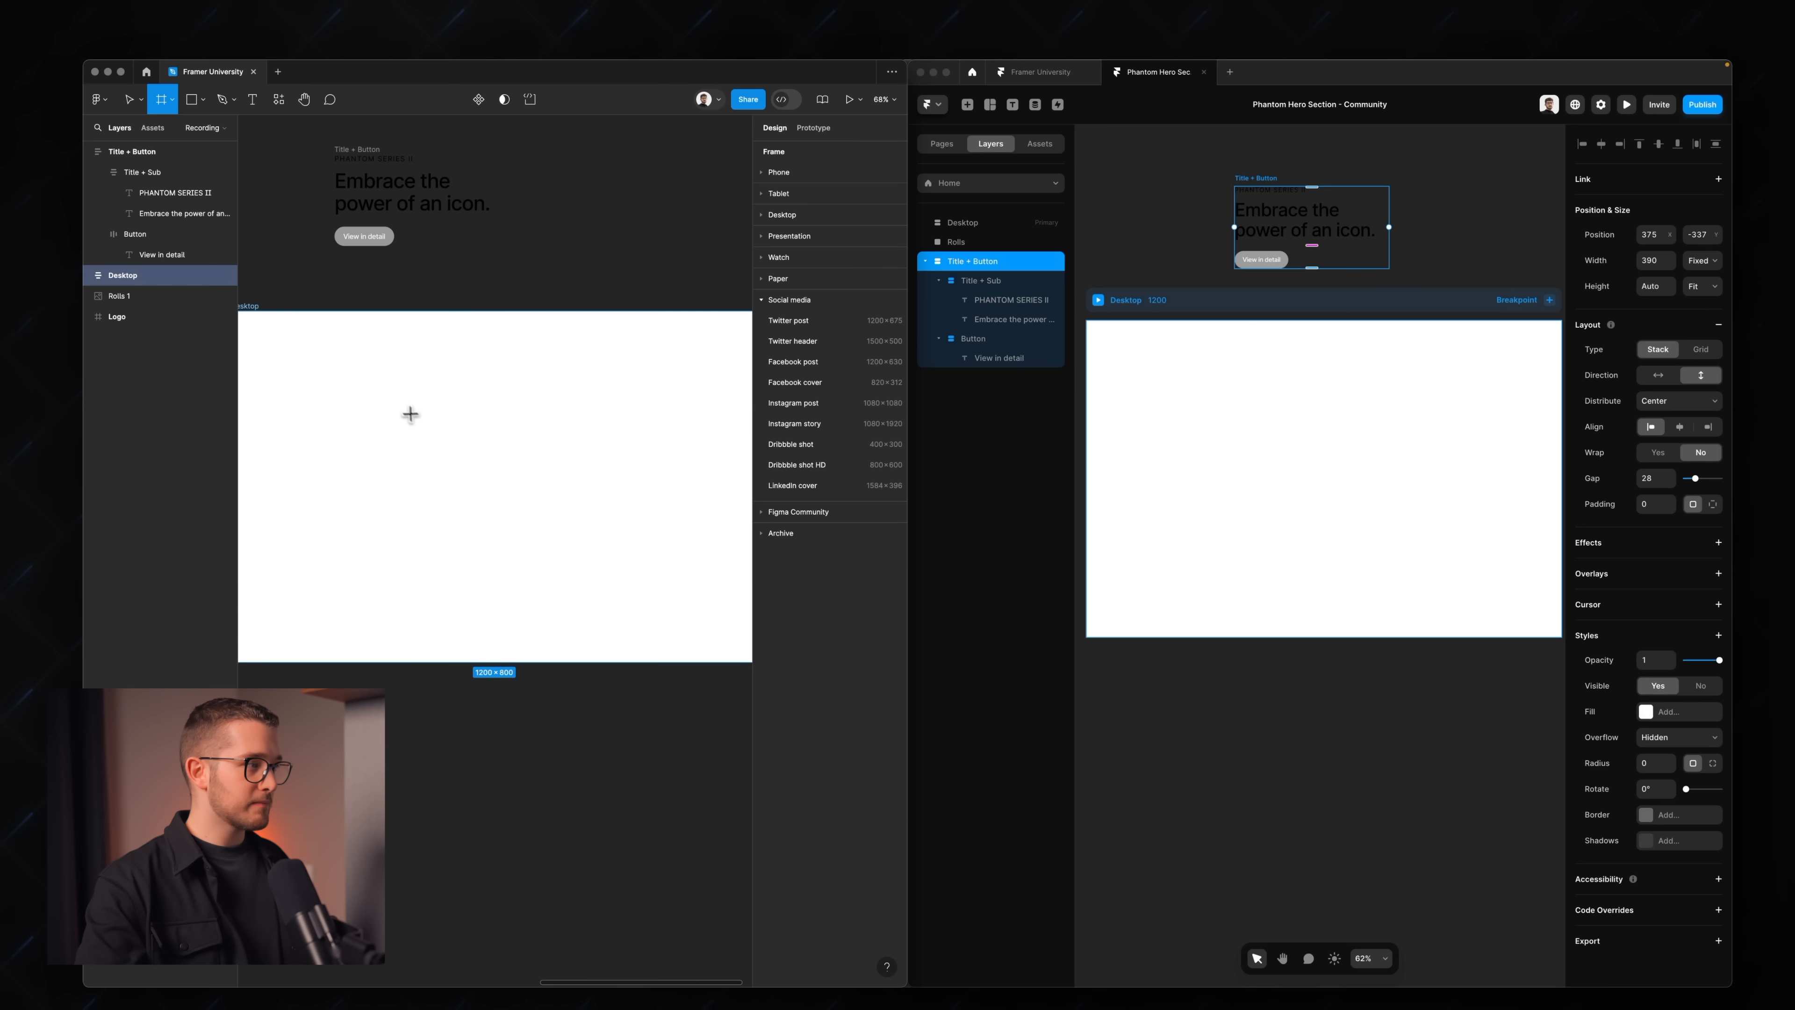
mouse_move(306, 365)
mouse_down()
mouse_move(593, 533)
mouse_move(599, 582)
mouse_up()
- Rename the new frame inside Desktop as Background
double_click(145, 297)
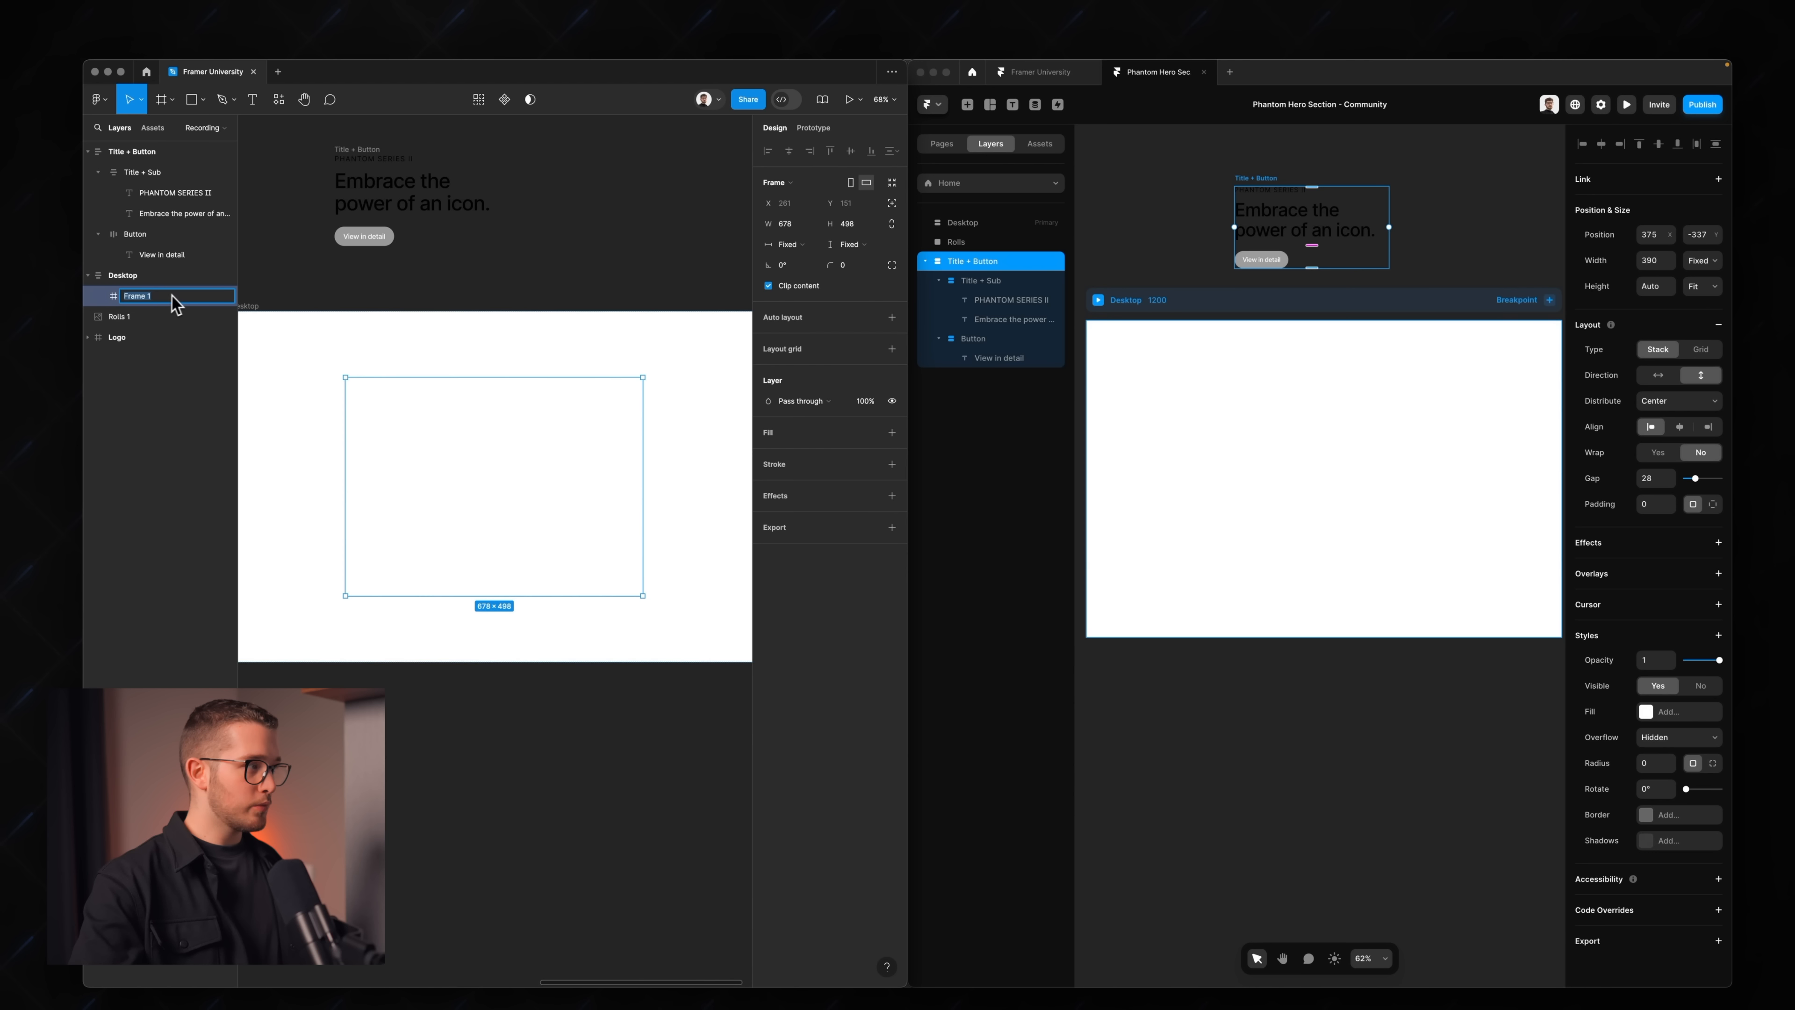
text(Background)
key(Return)
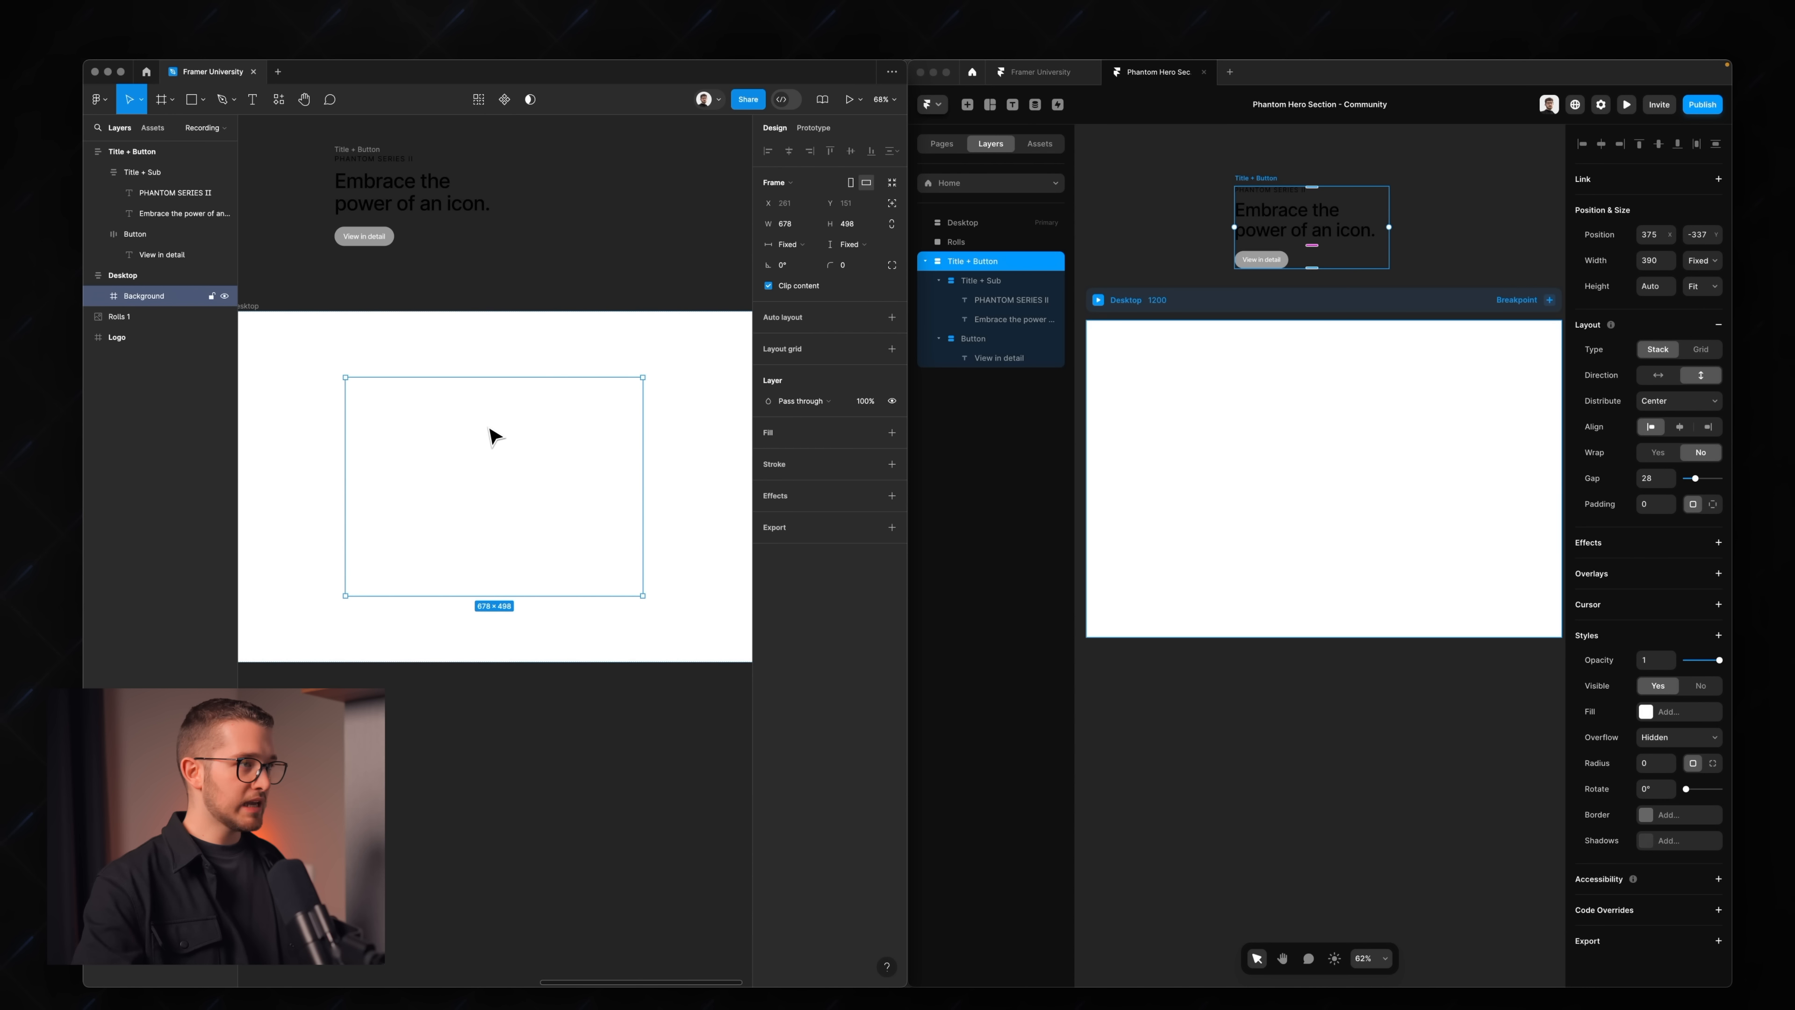
- Set both the width and the height of the Background frame to Fill container
click(796, 247)
click(801, 278)
scroll(613, 382, down, 2)
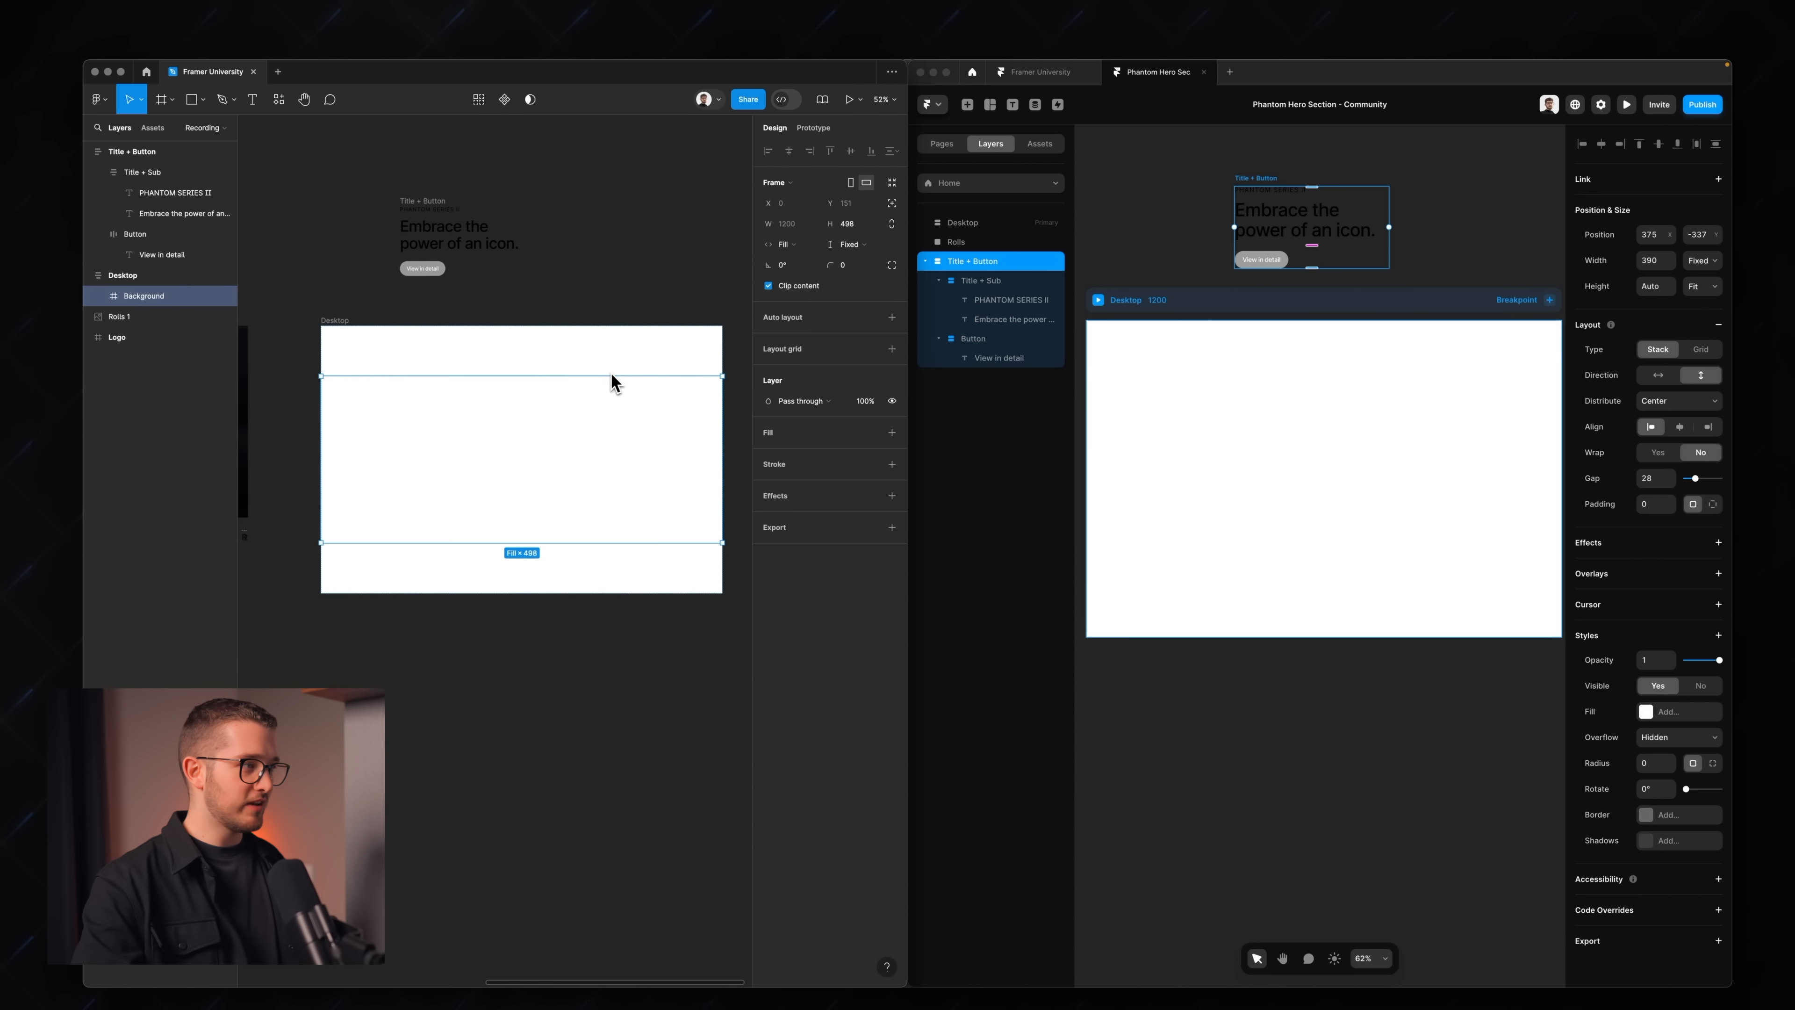
scroll(613, 382, up, 2)
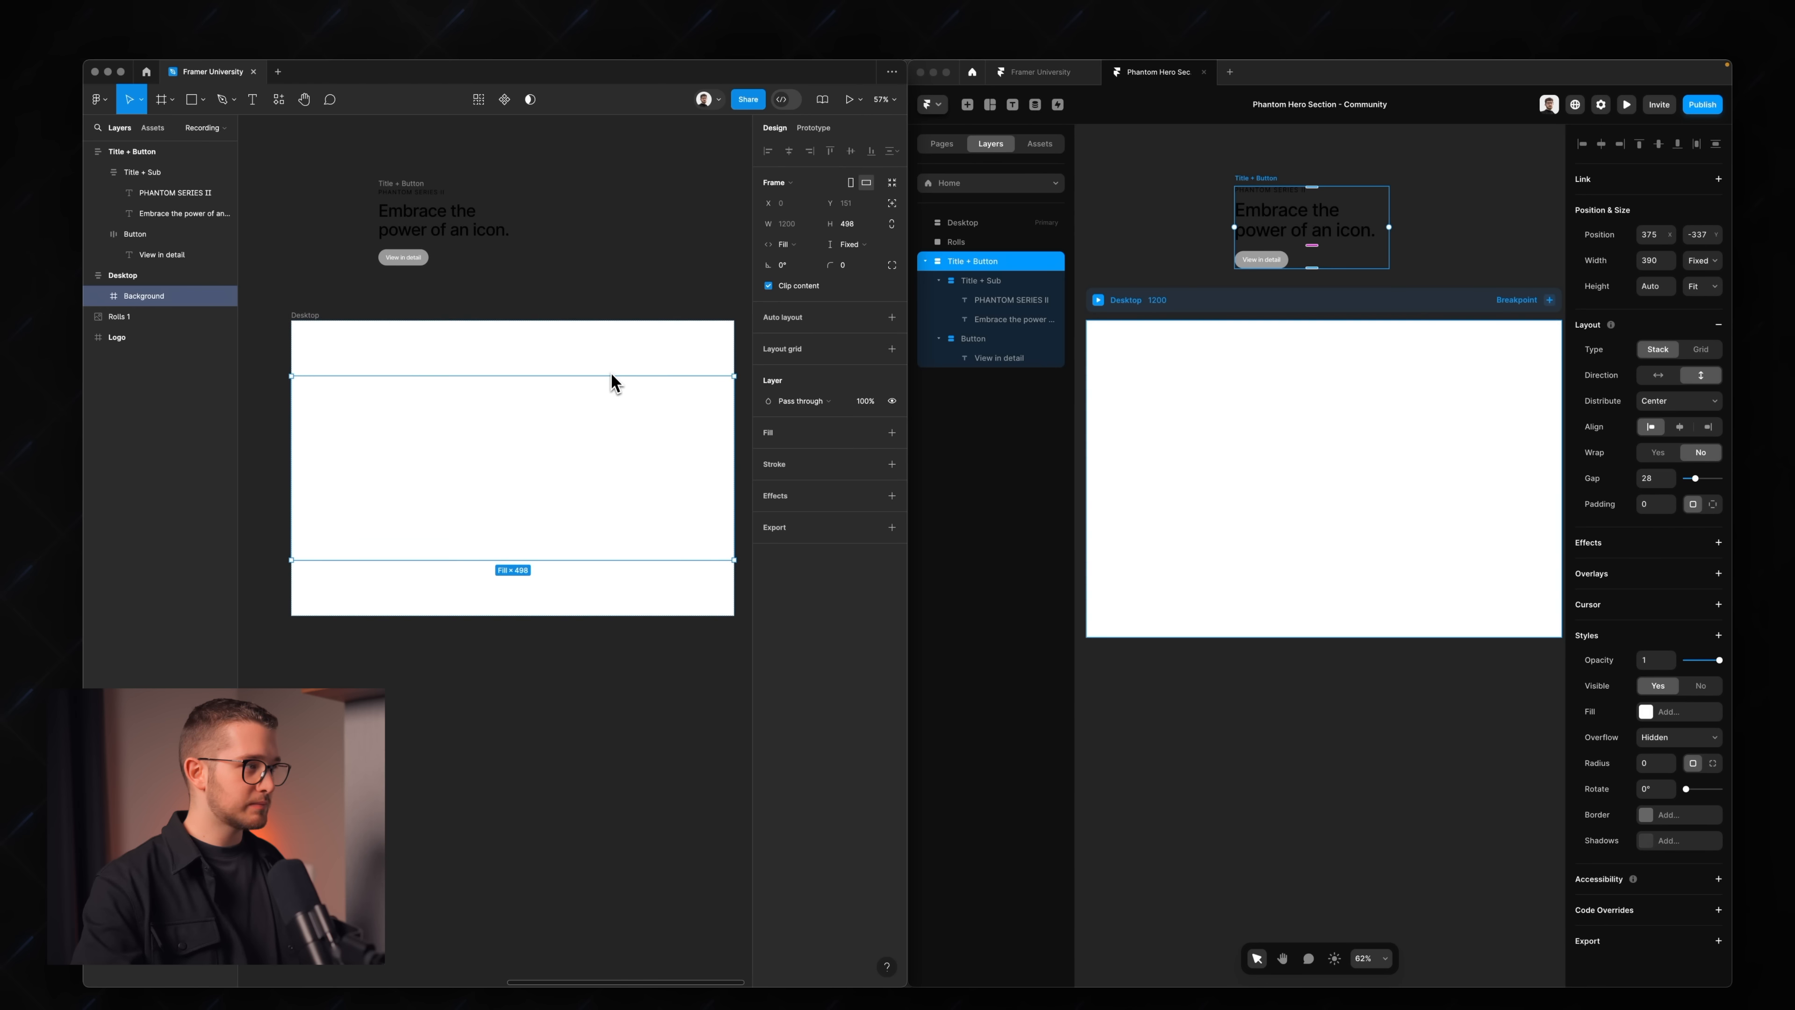
click(850, 248)
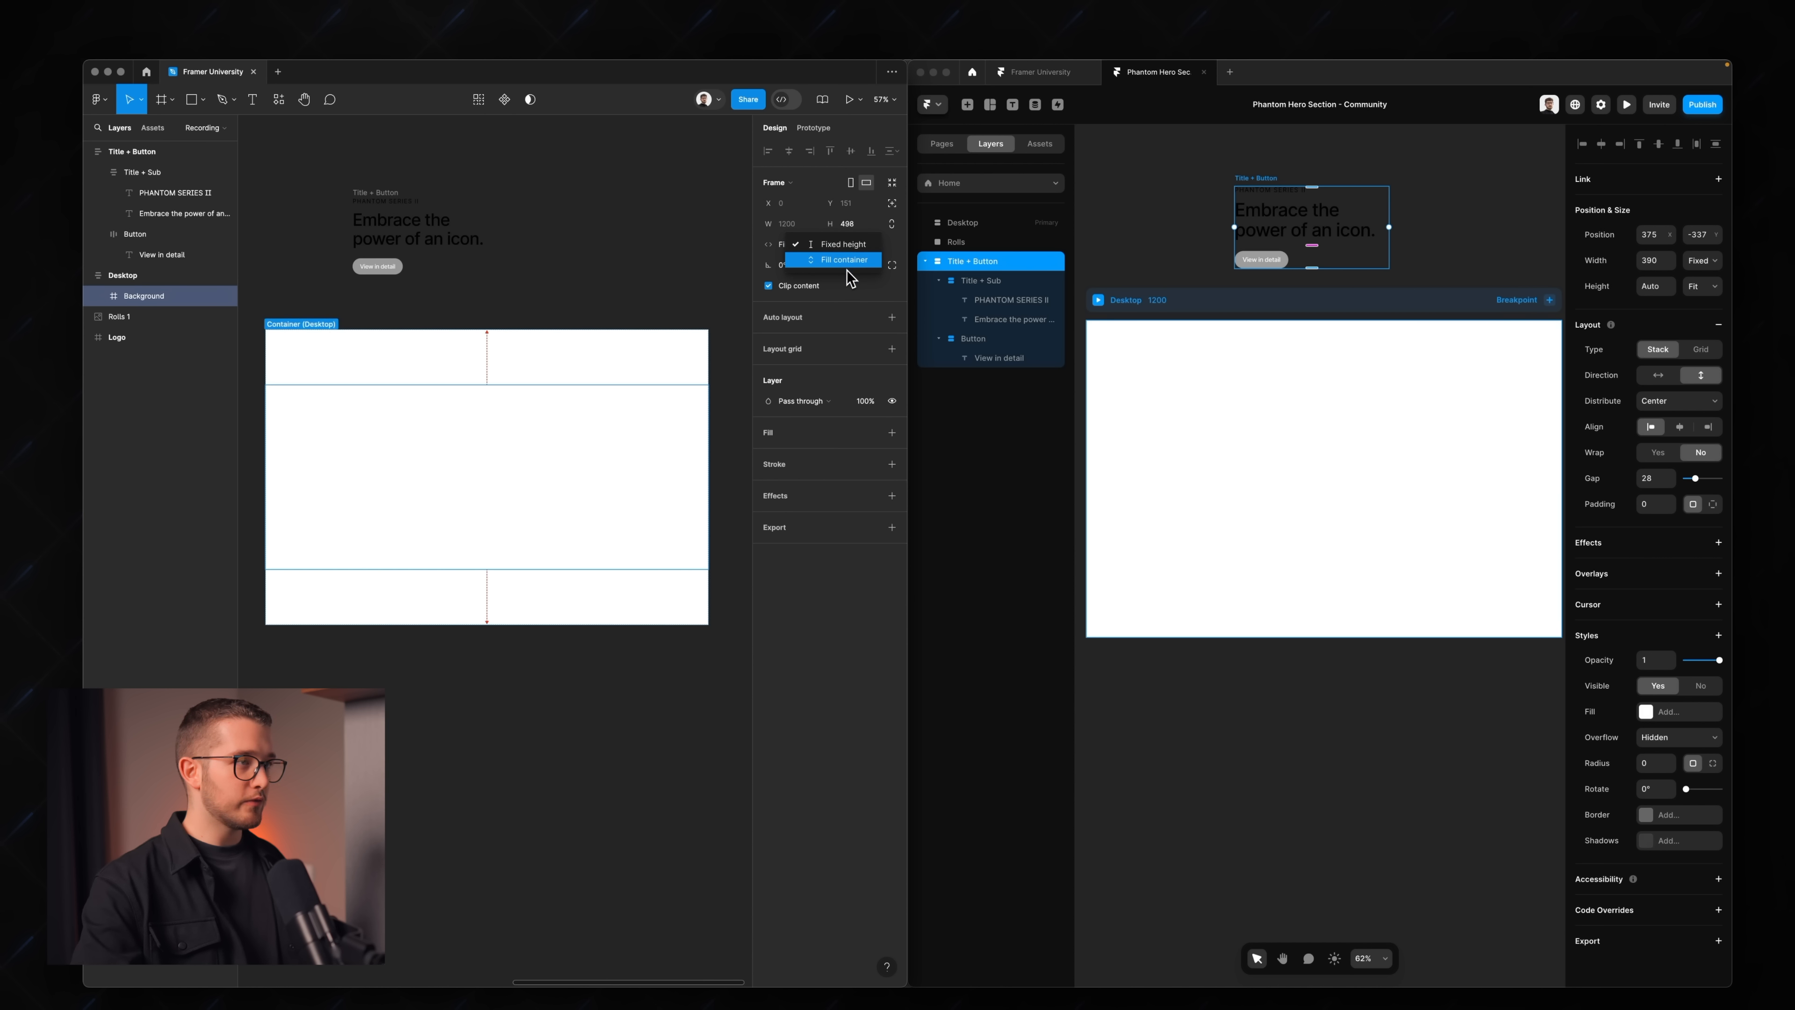
click(851, 275)
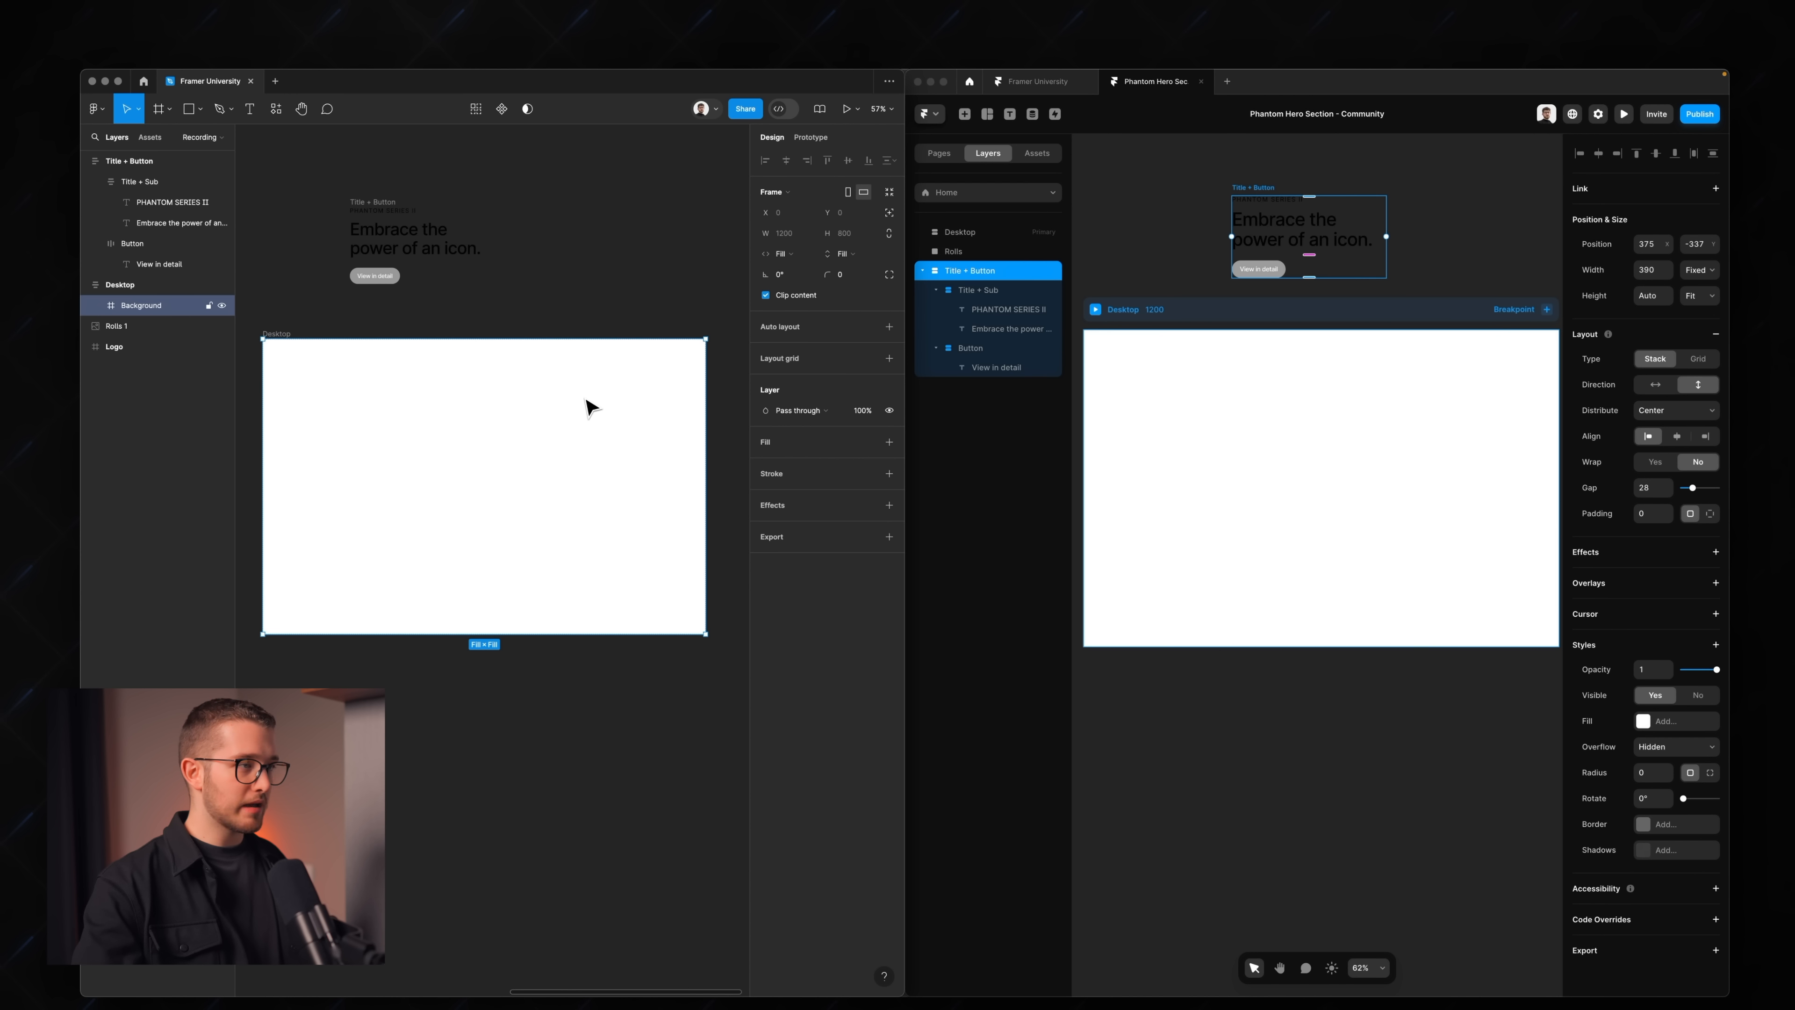
- Add a vertical auto layout to the Background frame with bottom-left alignment, a gap of 0 and horizontal and vertical padding of 0
click(888, 327)
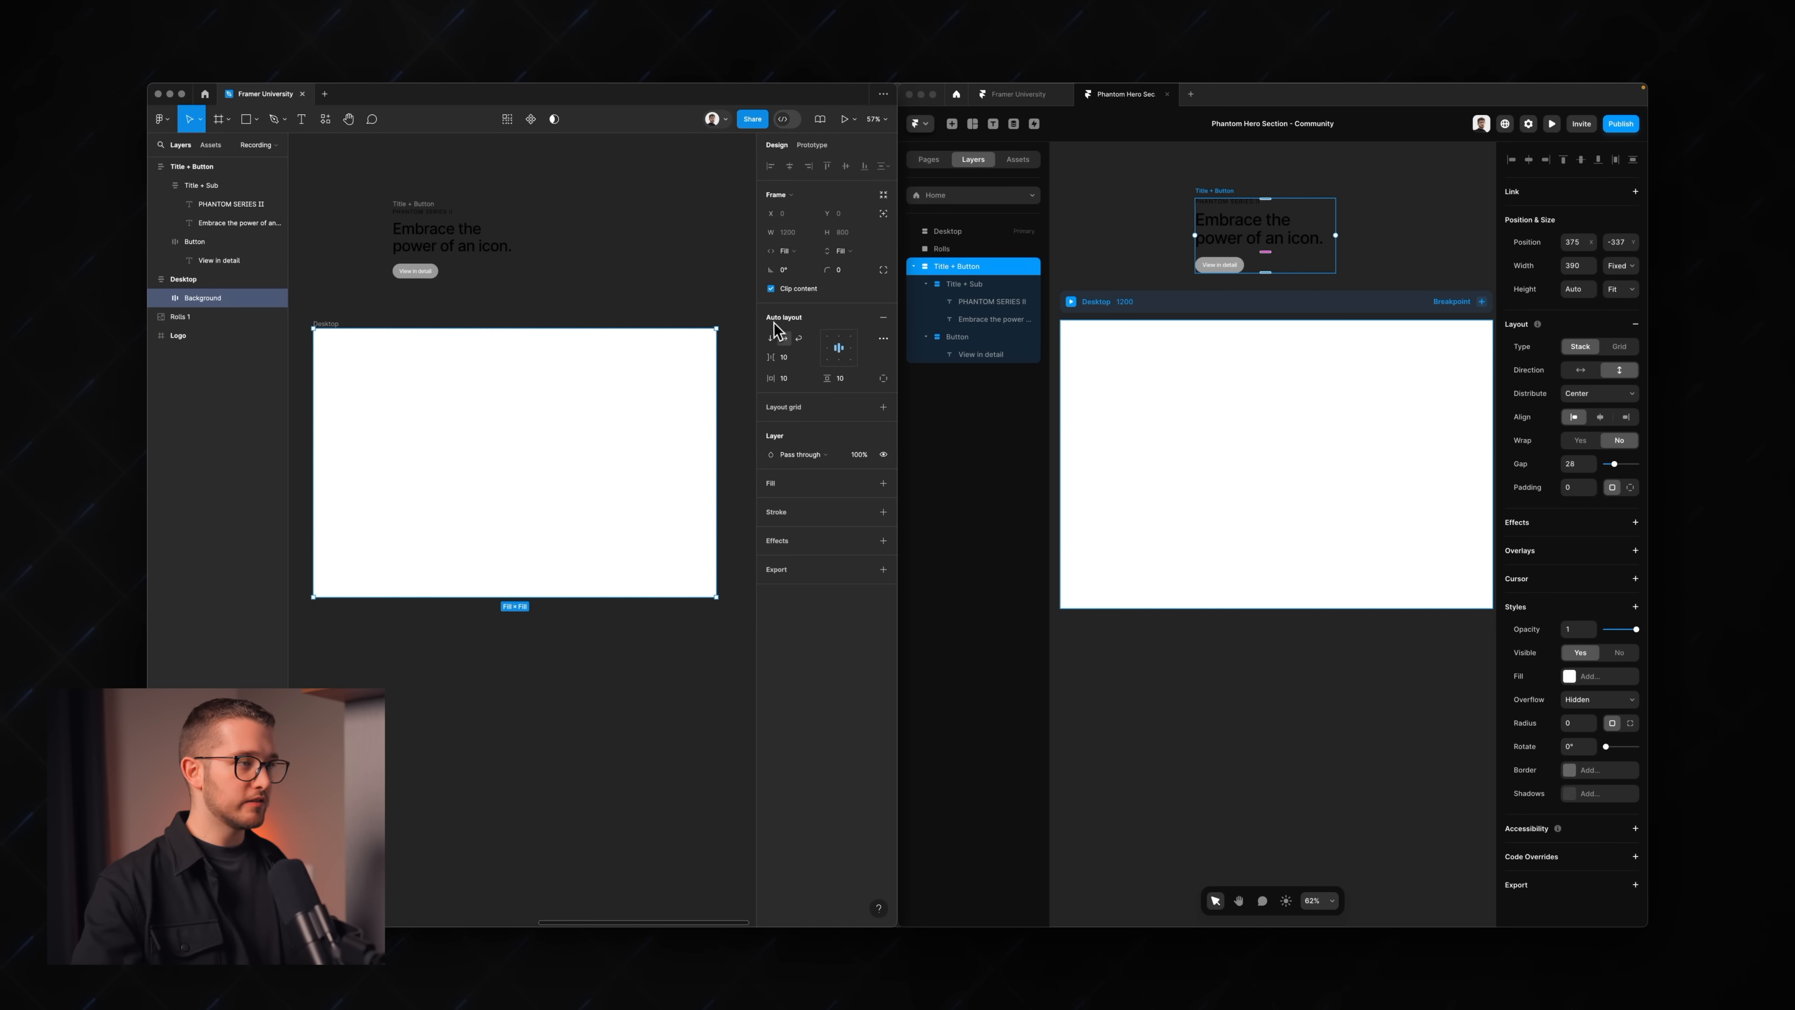
click(771, 339)
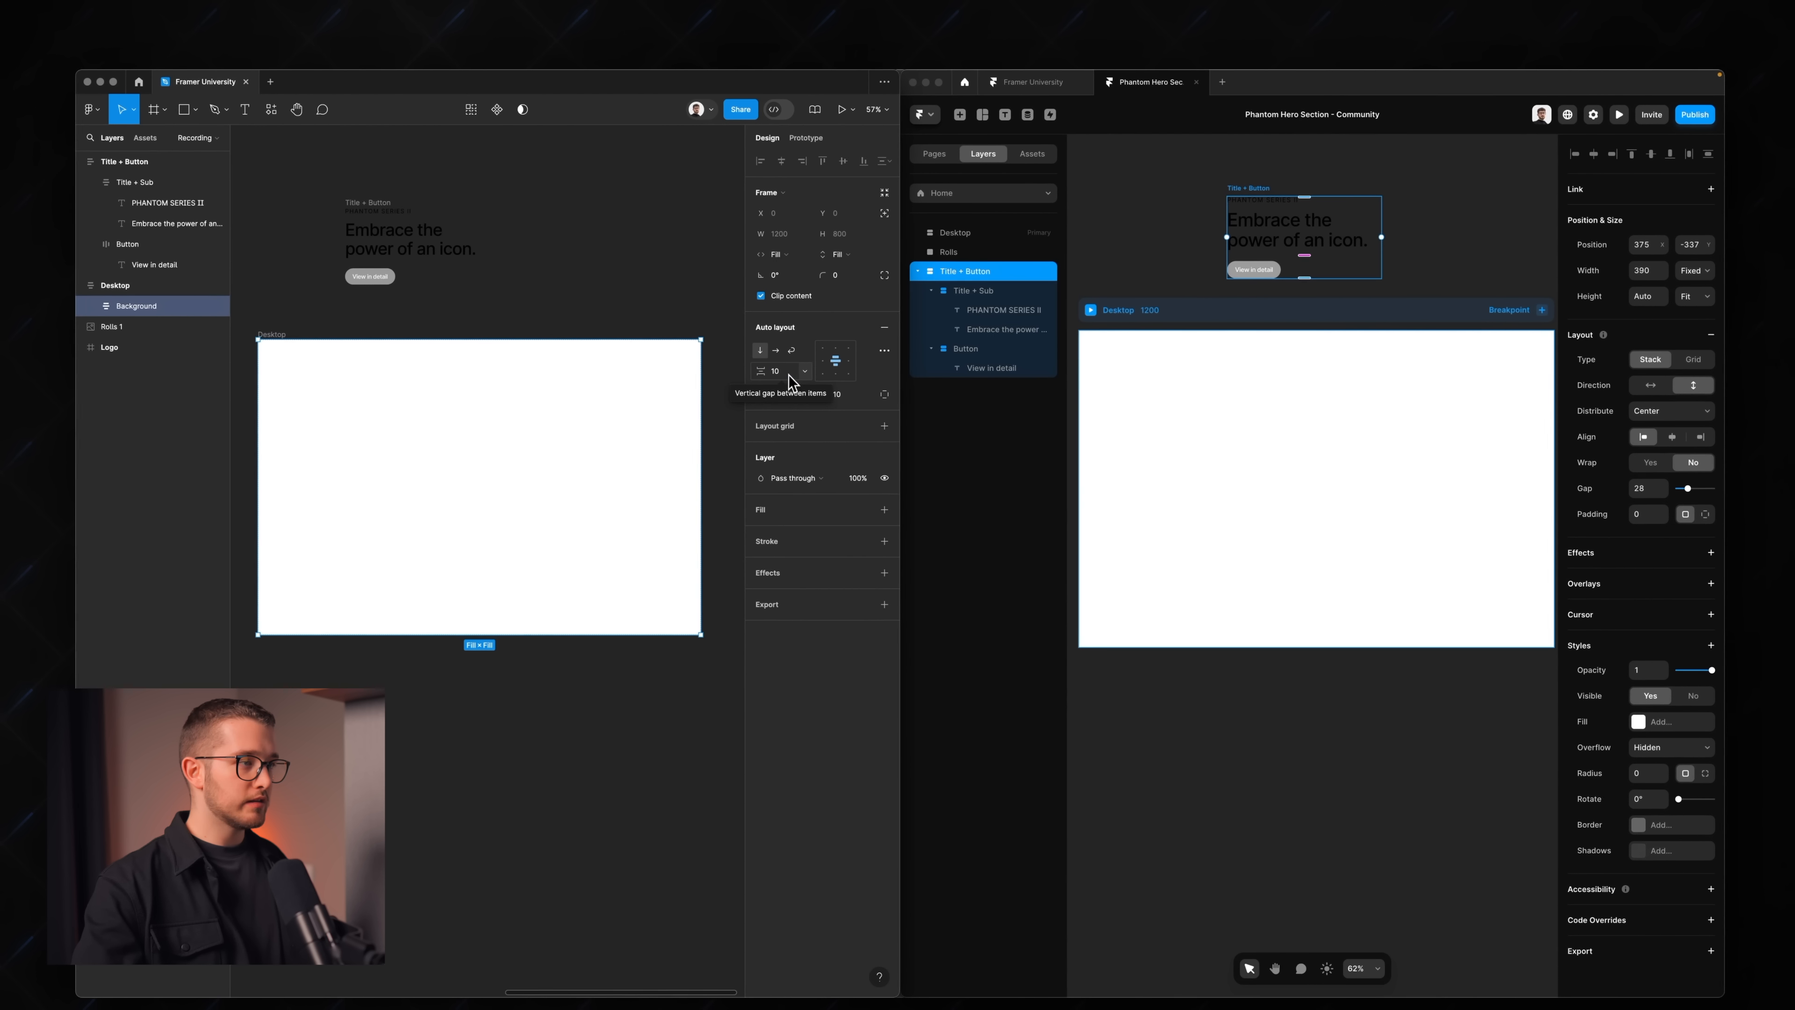
click(797, 366)
text(0)
click(787, 399)
text(0)
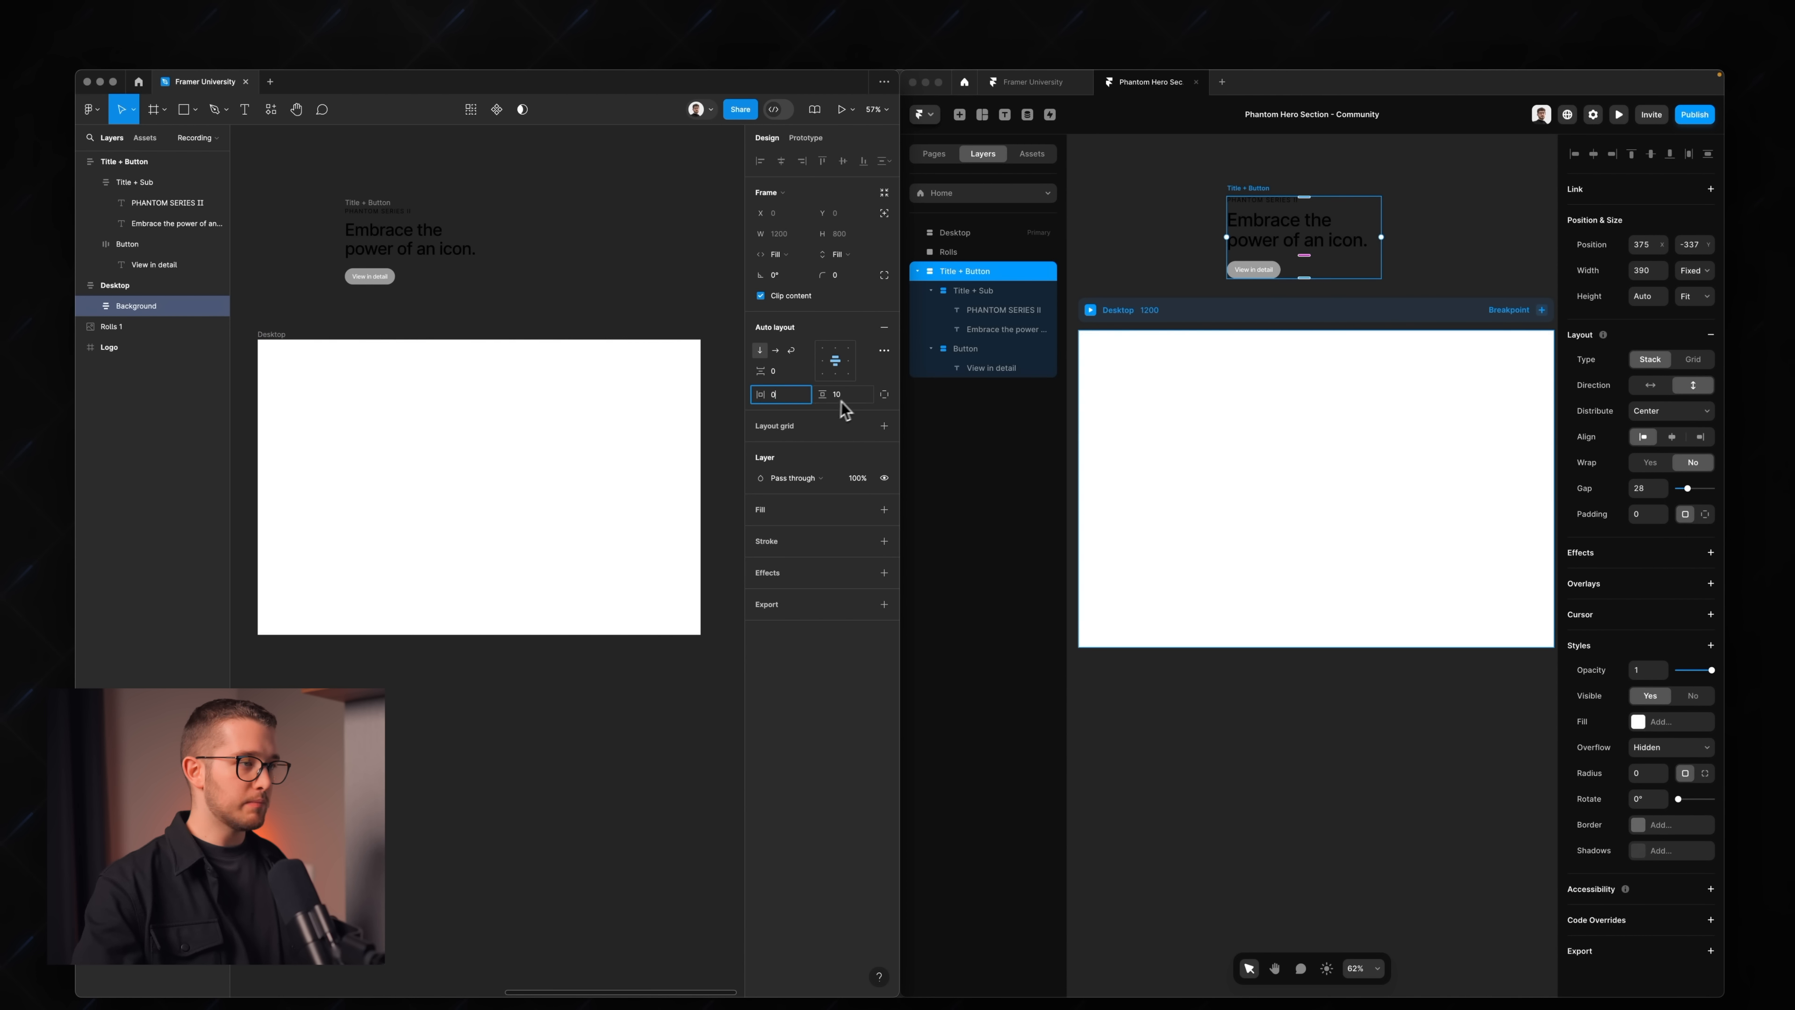
click(841, 397)
text(0)
key(Return)
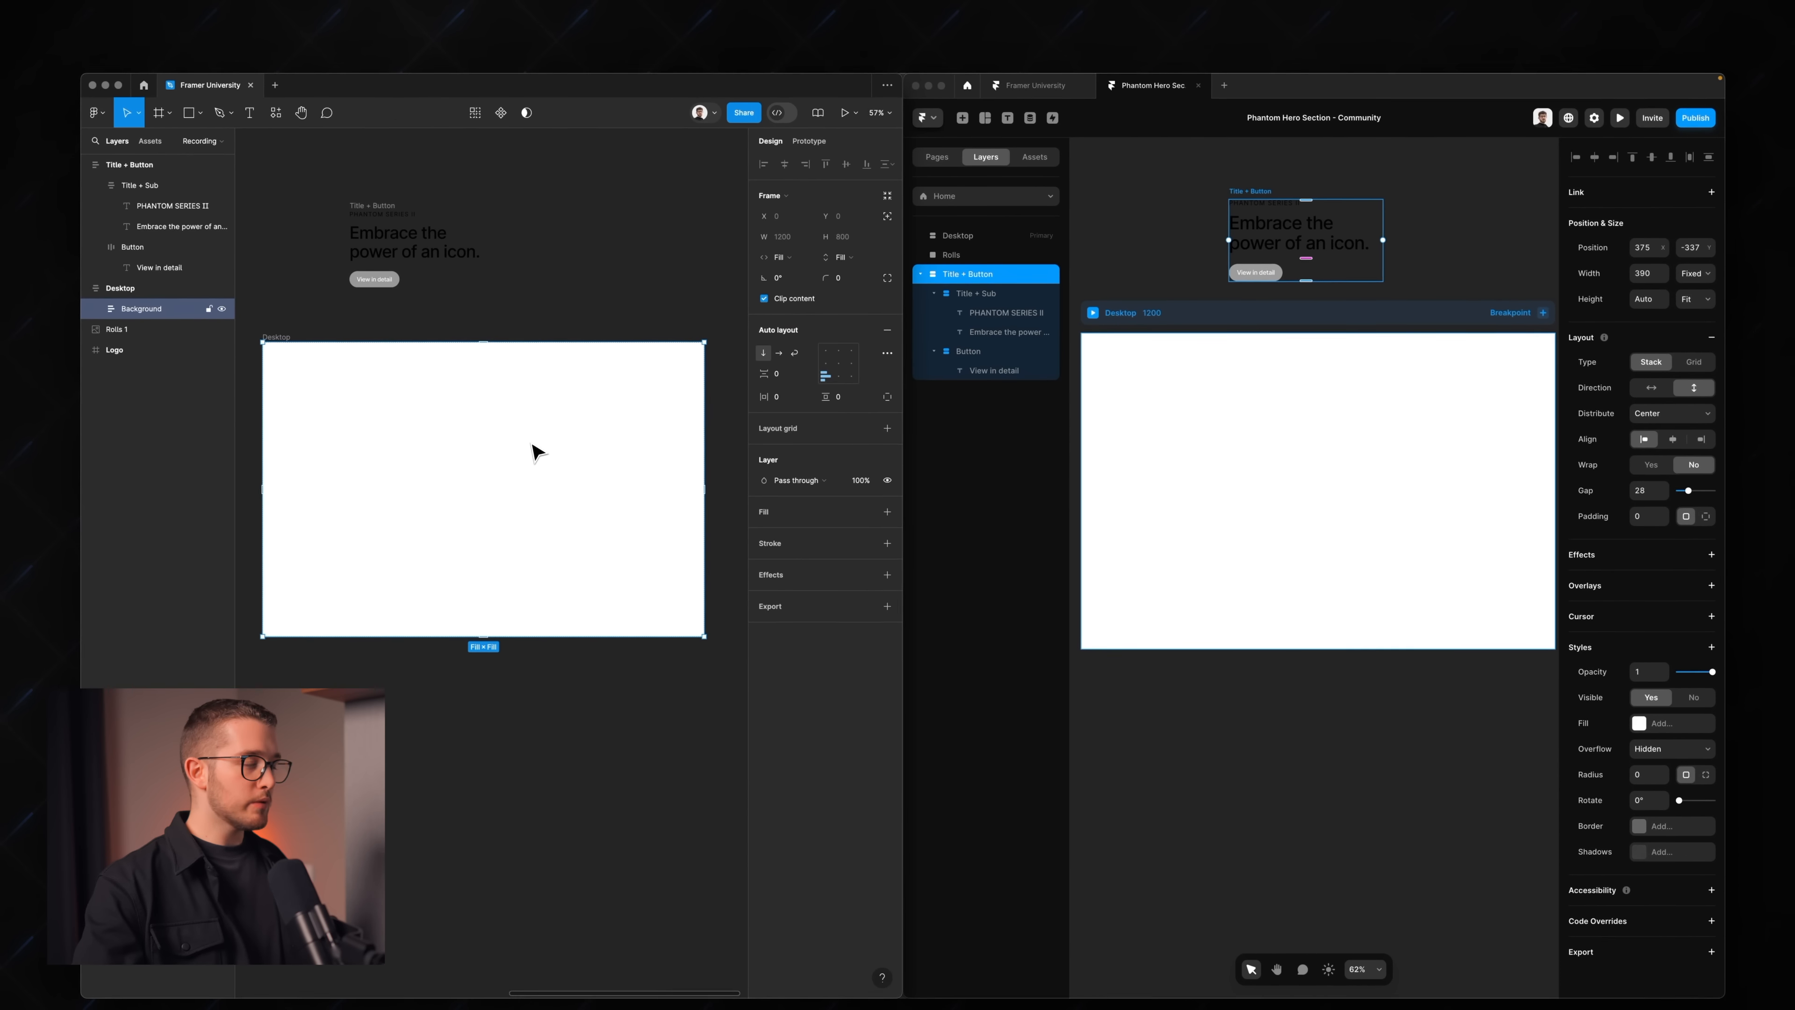
- Draw a frame inside Background, make it absolutely positioned and enlarge it to cover the full 1200 × 800 area
key(f)
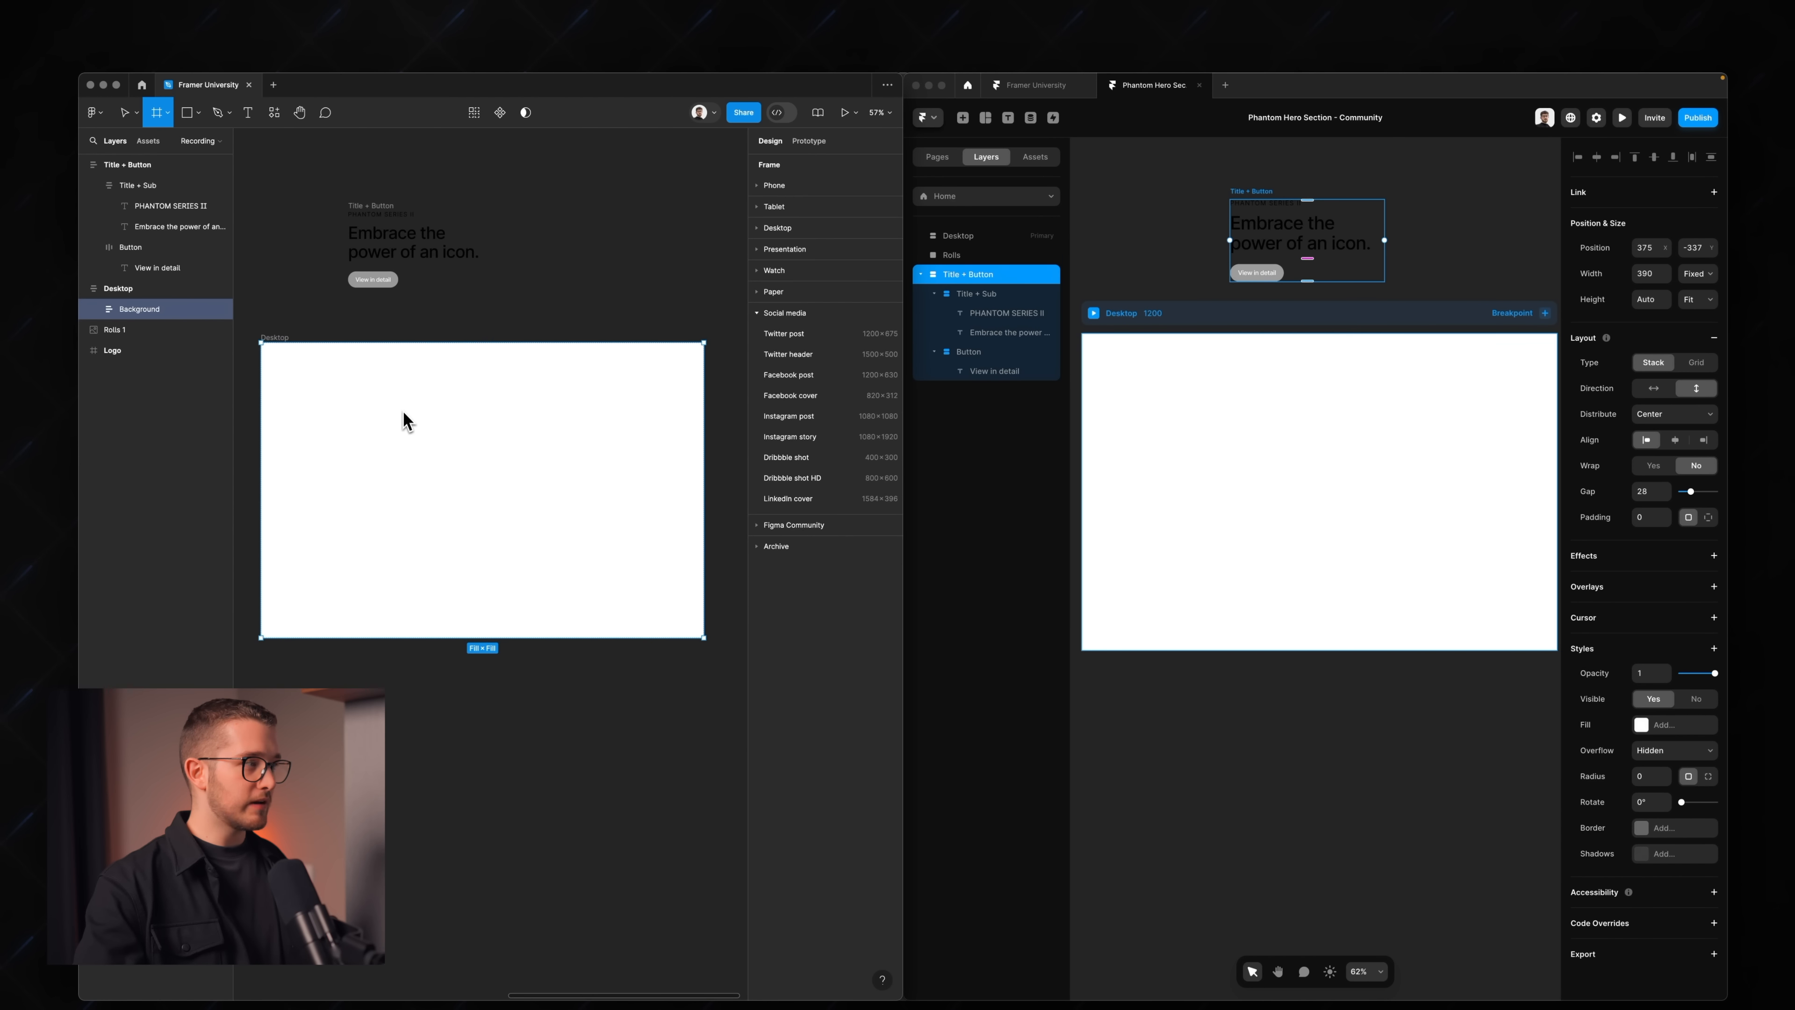
mouse_move(400, 403)
mouse_down()
mouse_move(553, 513)
mouse_move(481, 529)
mouse_up()
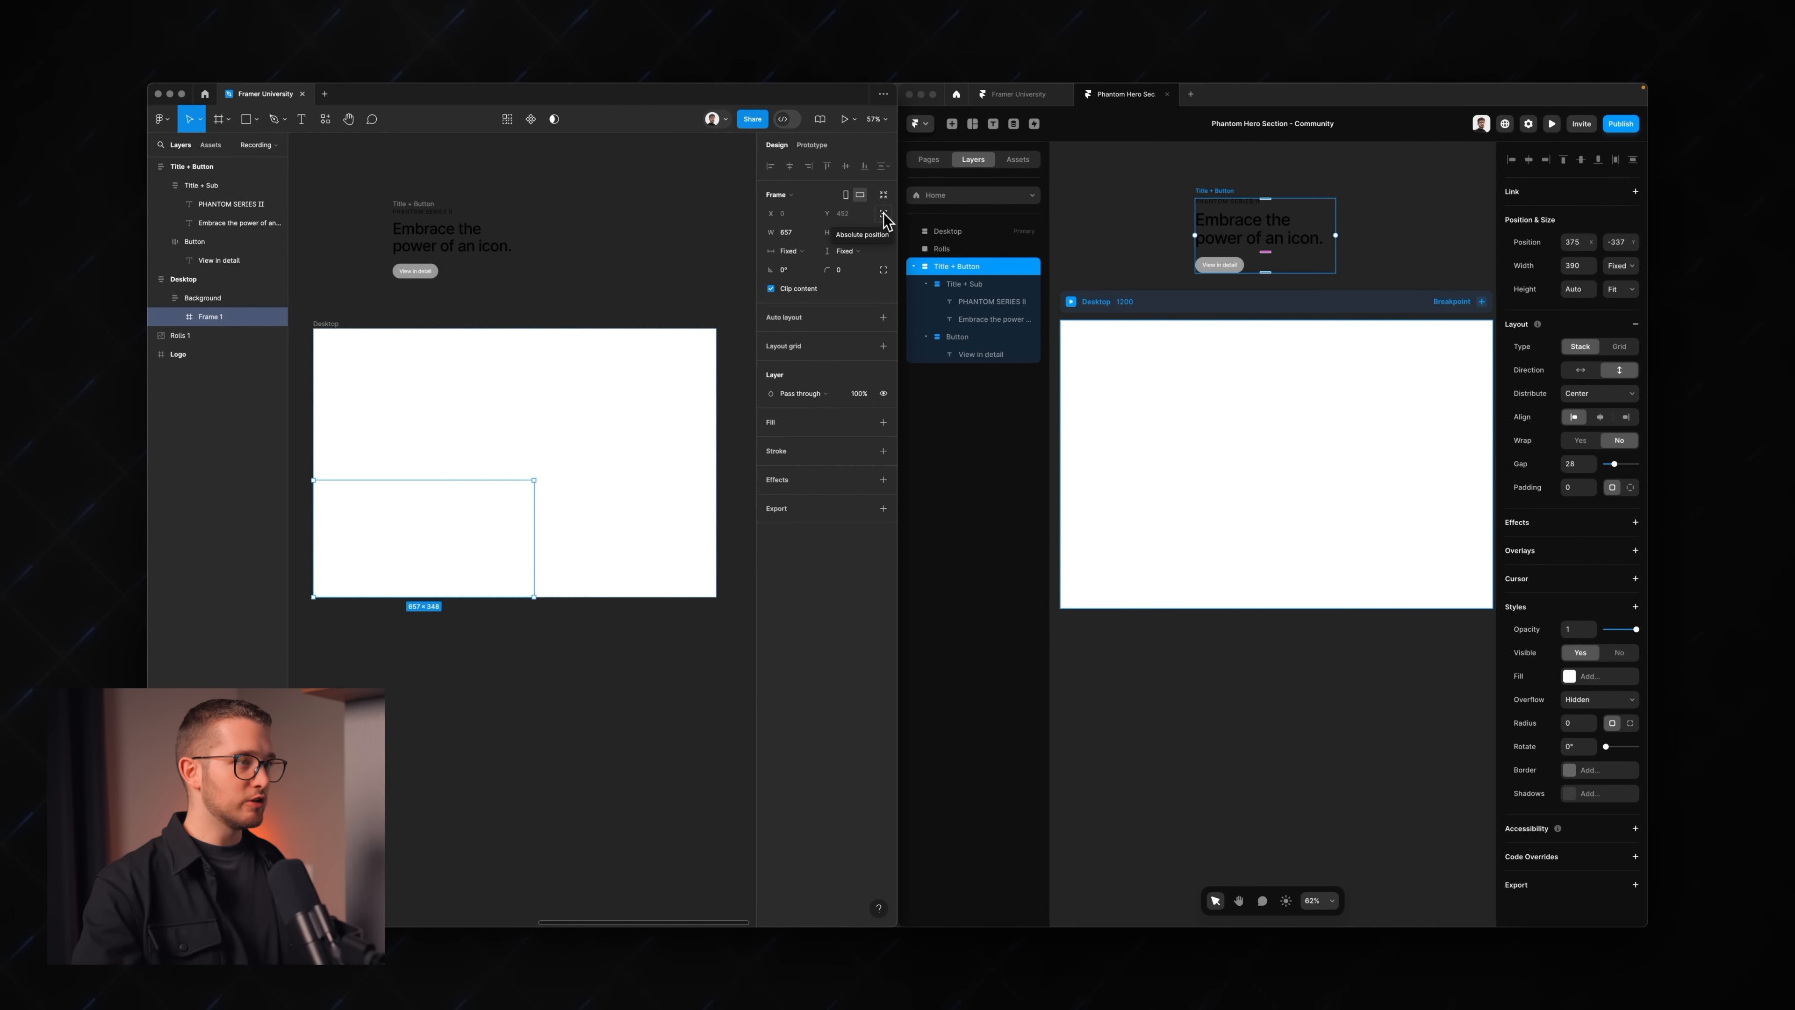
click(882, 214)
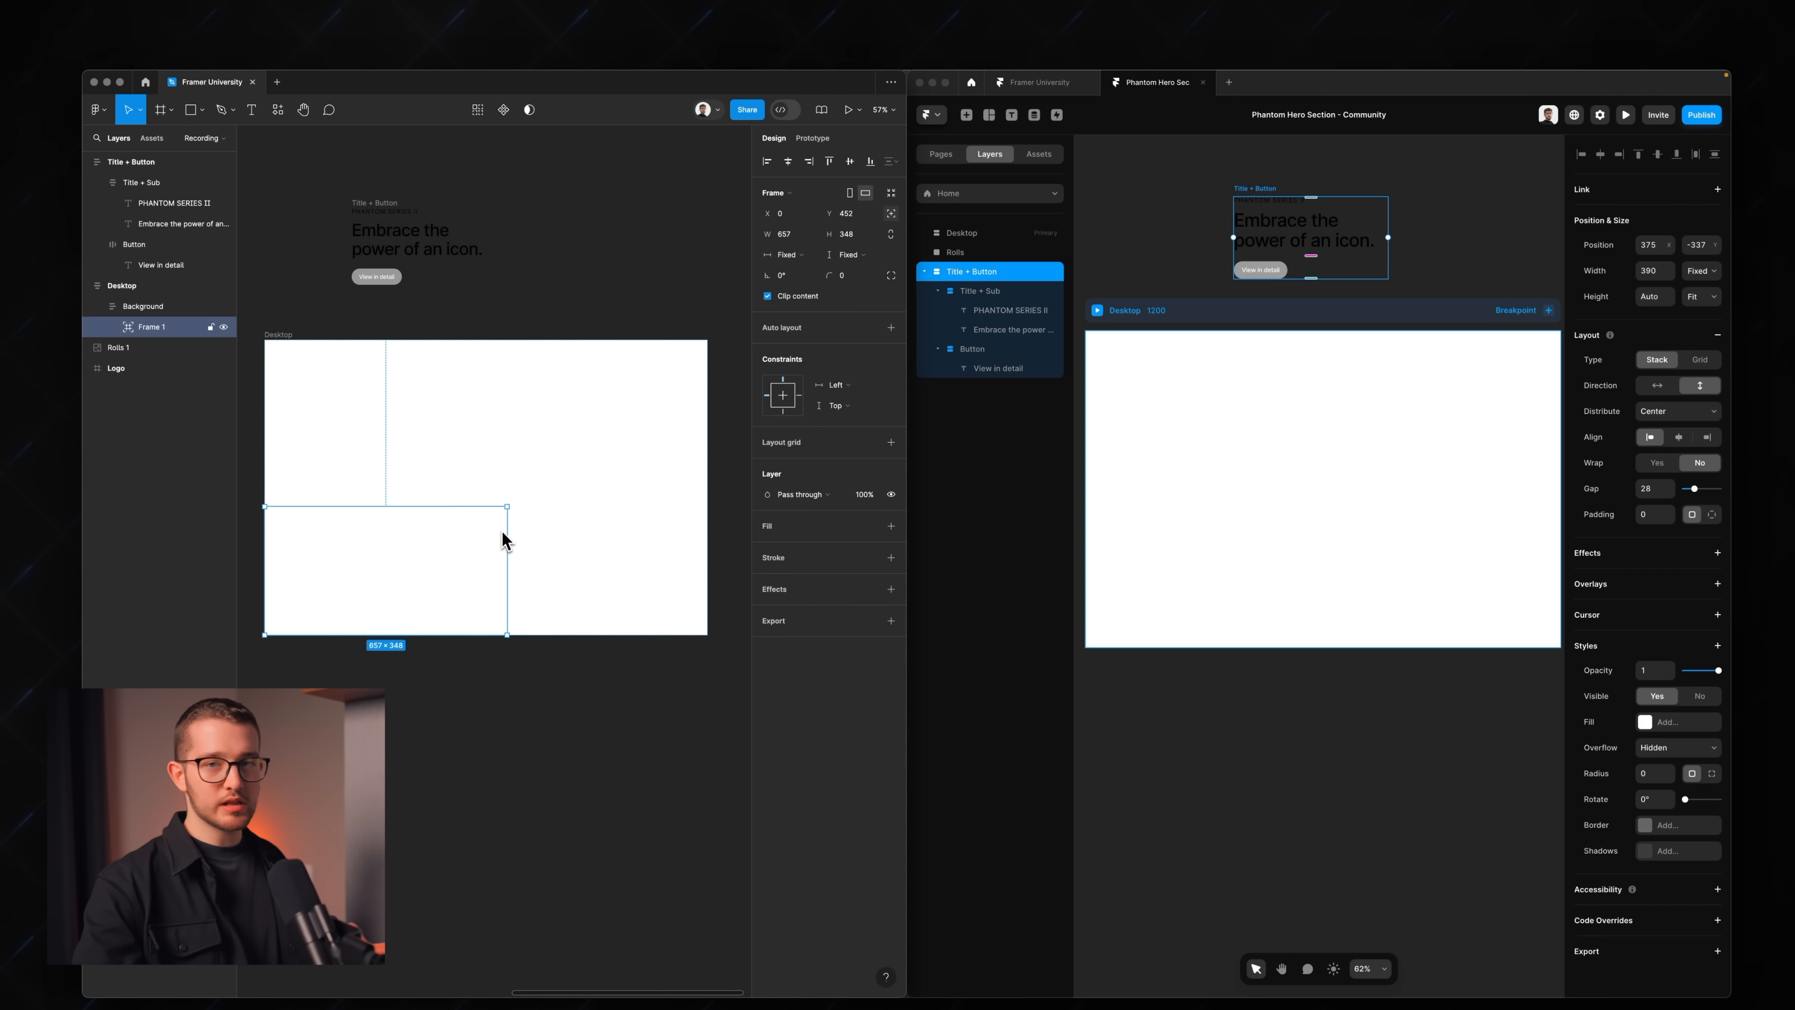
drag(506, 507, 708, 342)
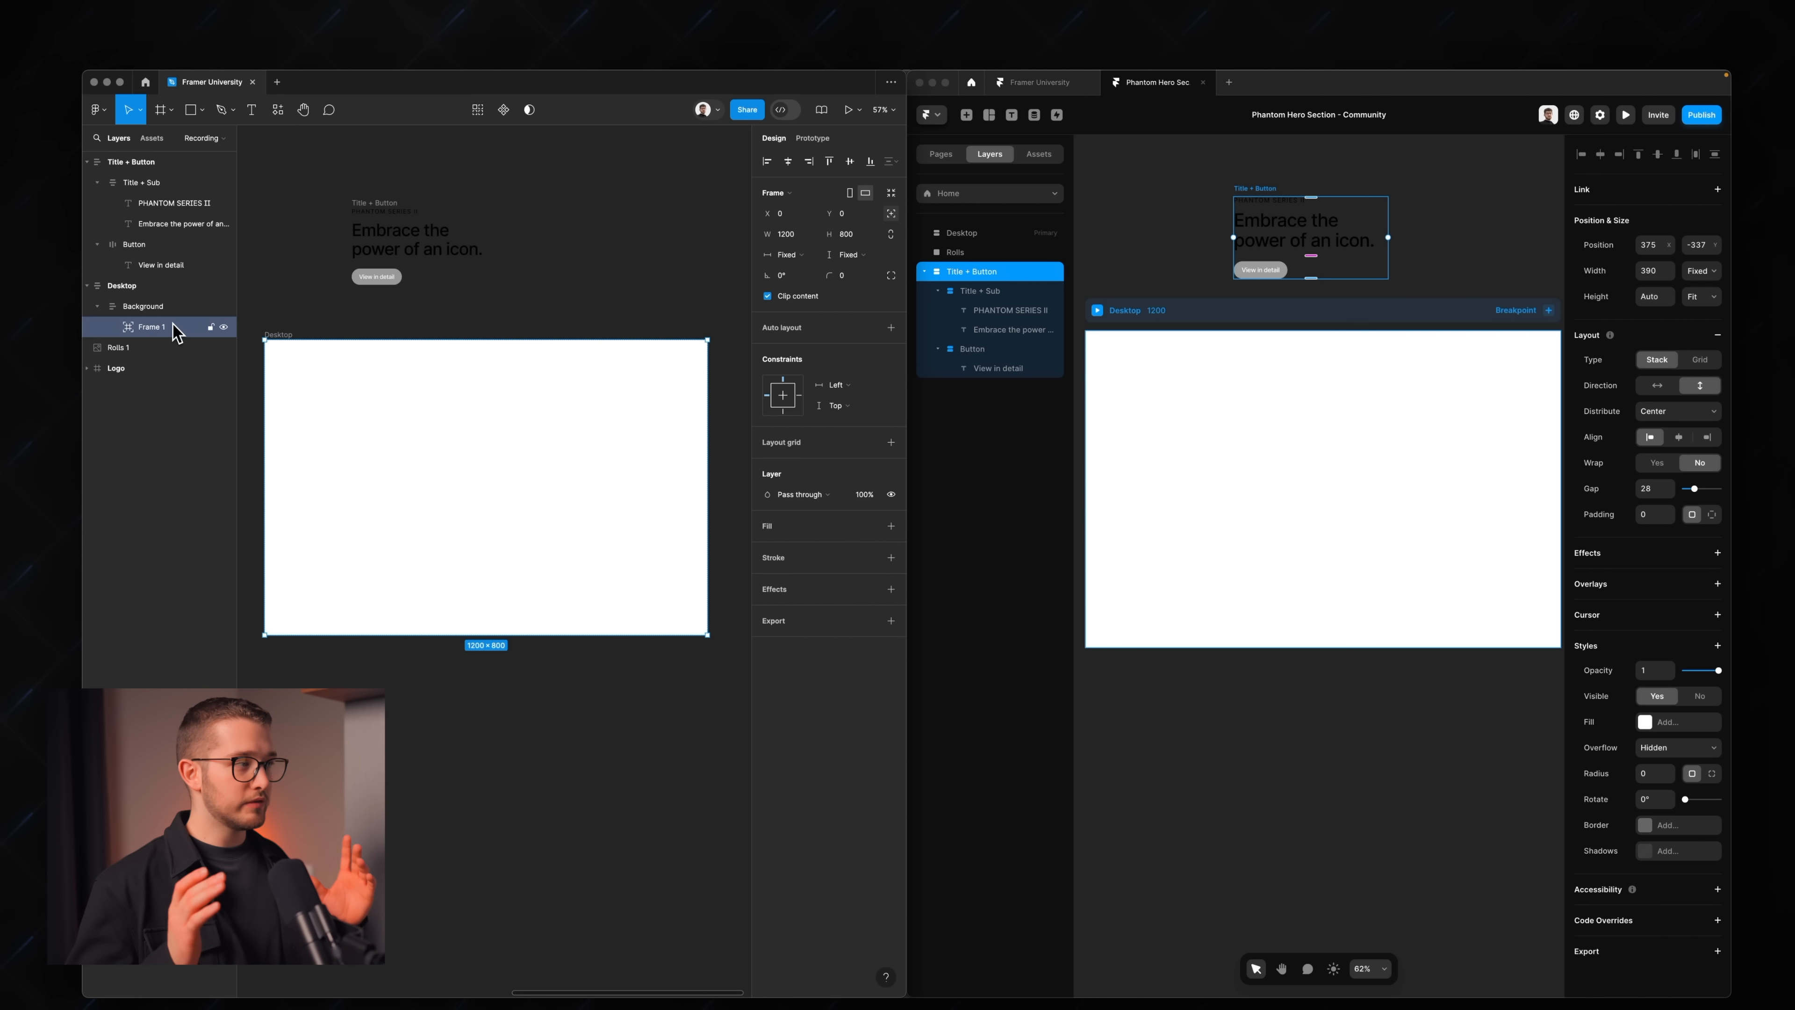
- Rename the absolutely positioned frame inside Background as Image
double_click(152, 326)
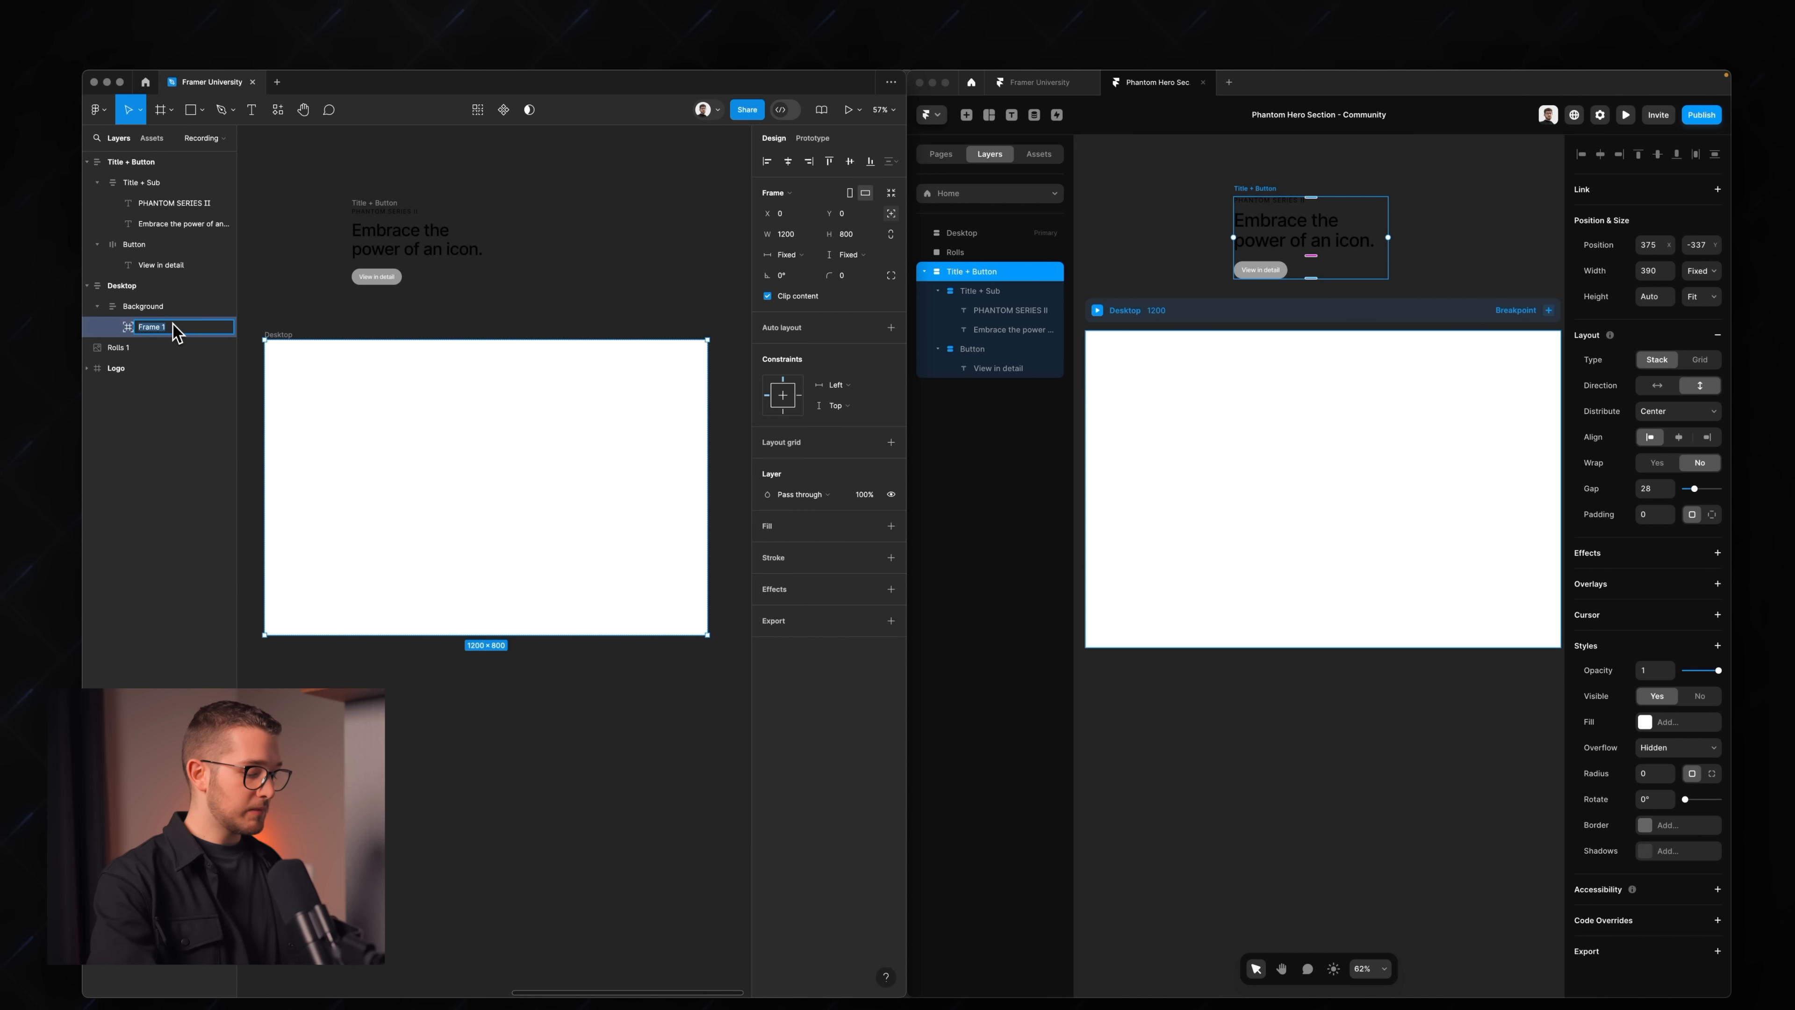
text(Image)
key(Return)
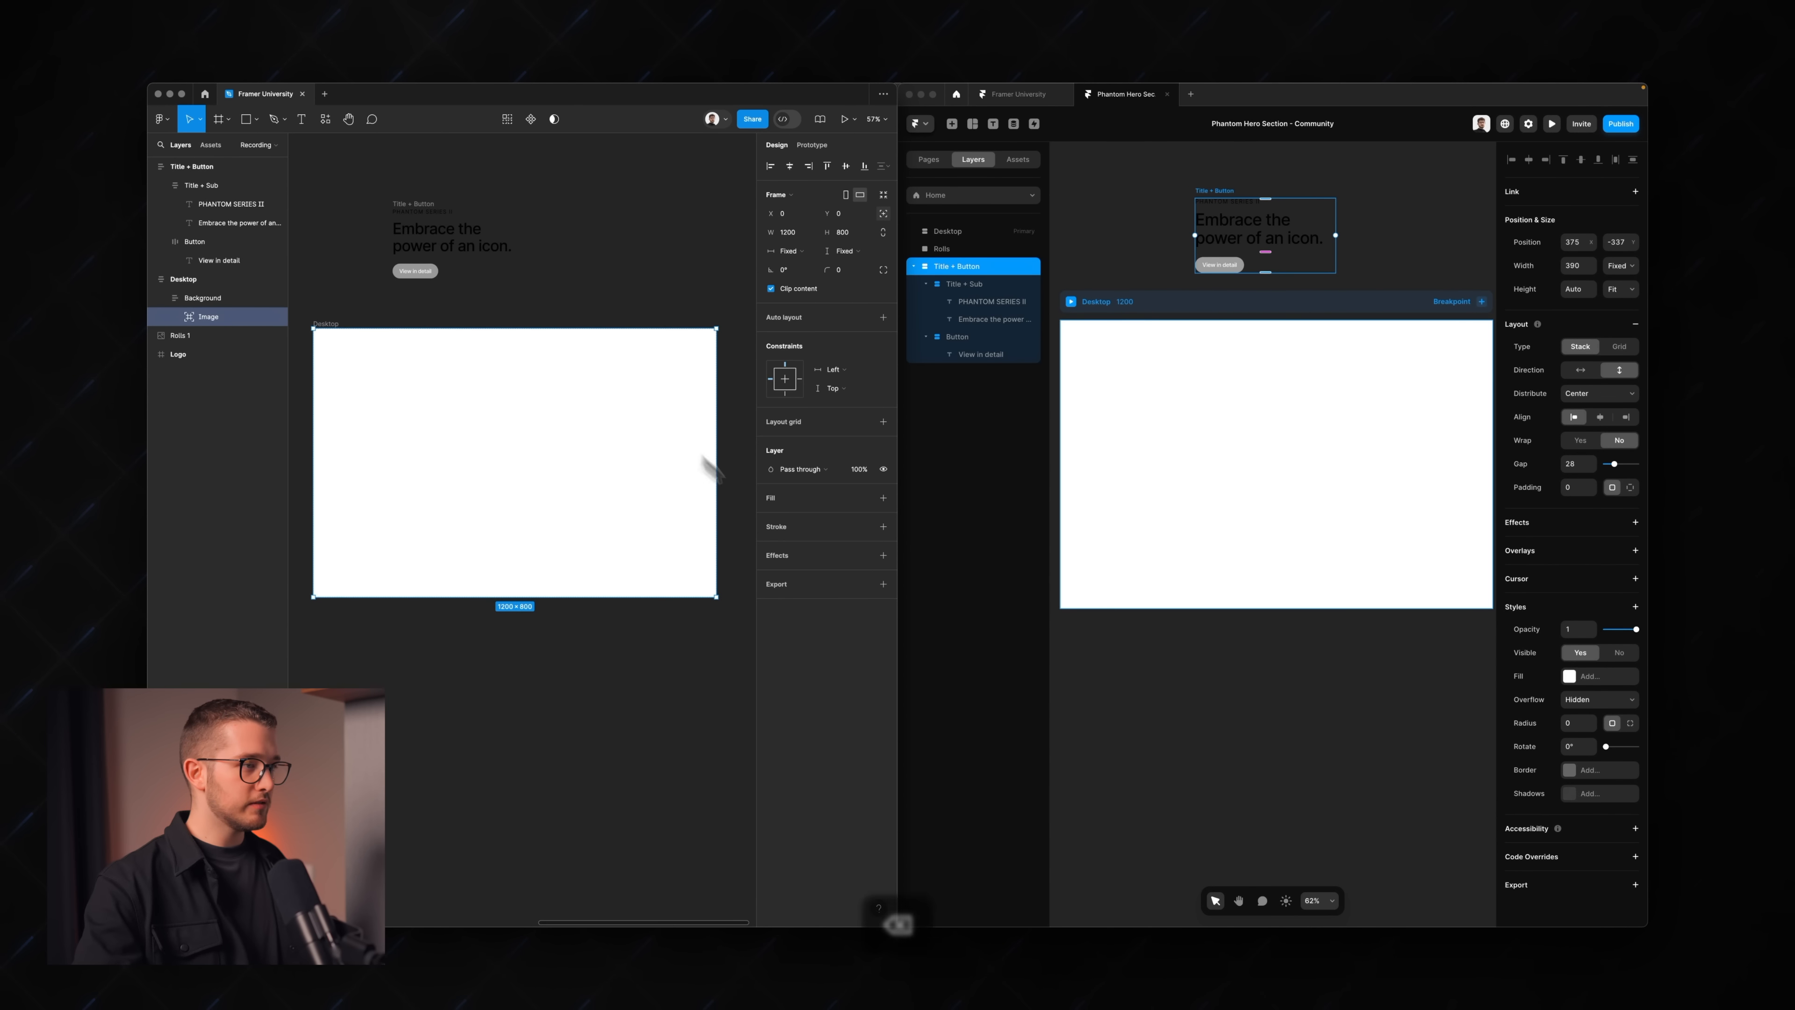
- Add a fill to the Image frame and set it to an image fill using Rolls.jpg
click(884, 497)
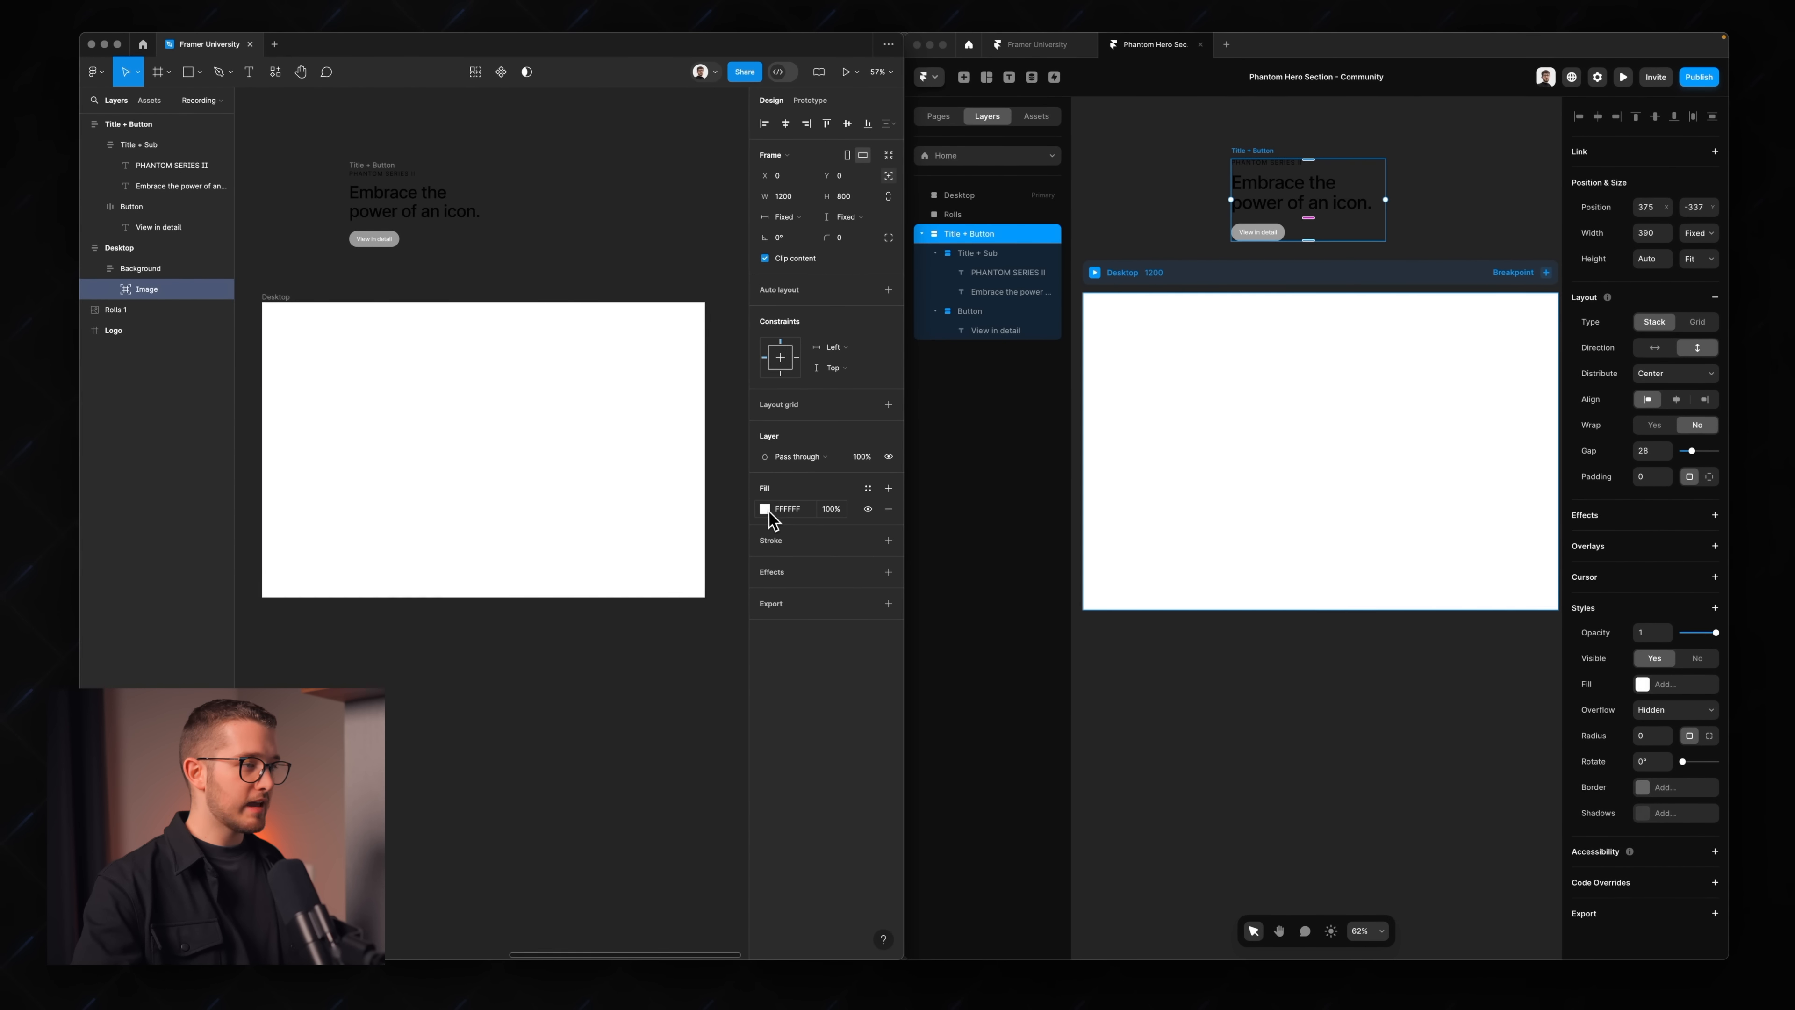
click(766, 511)
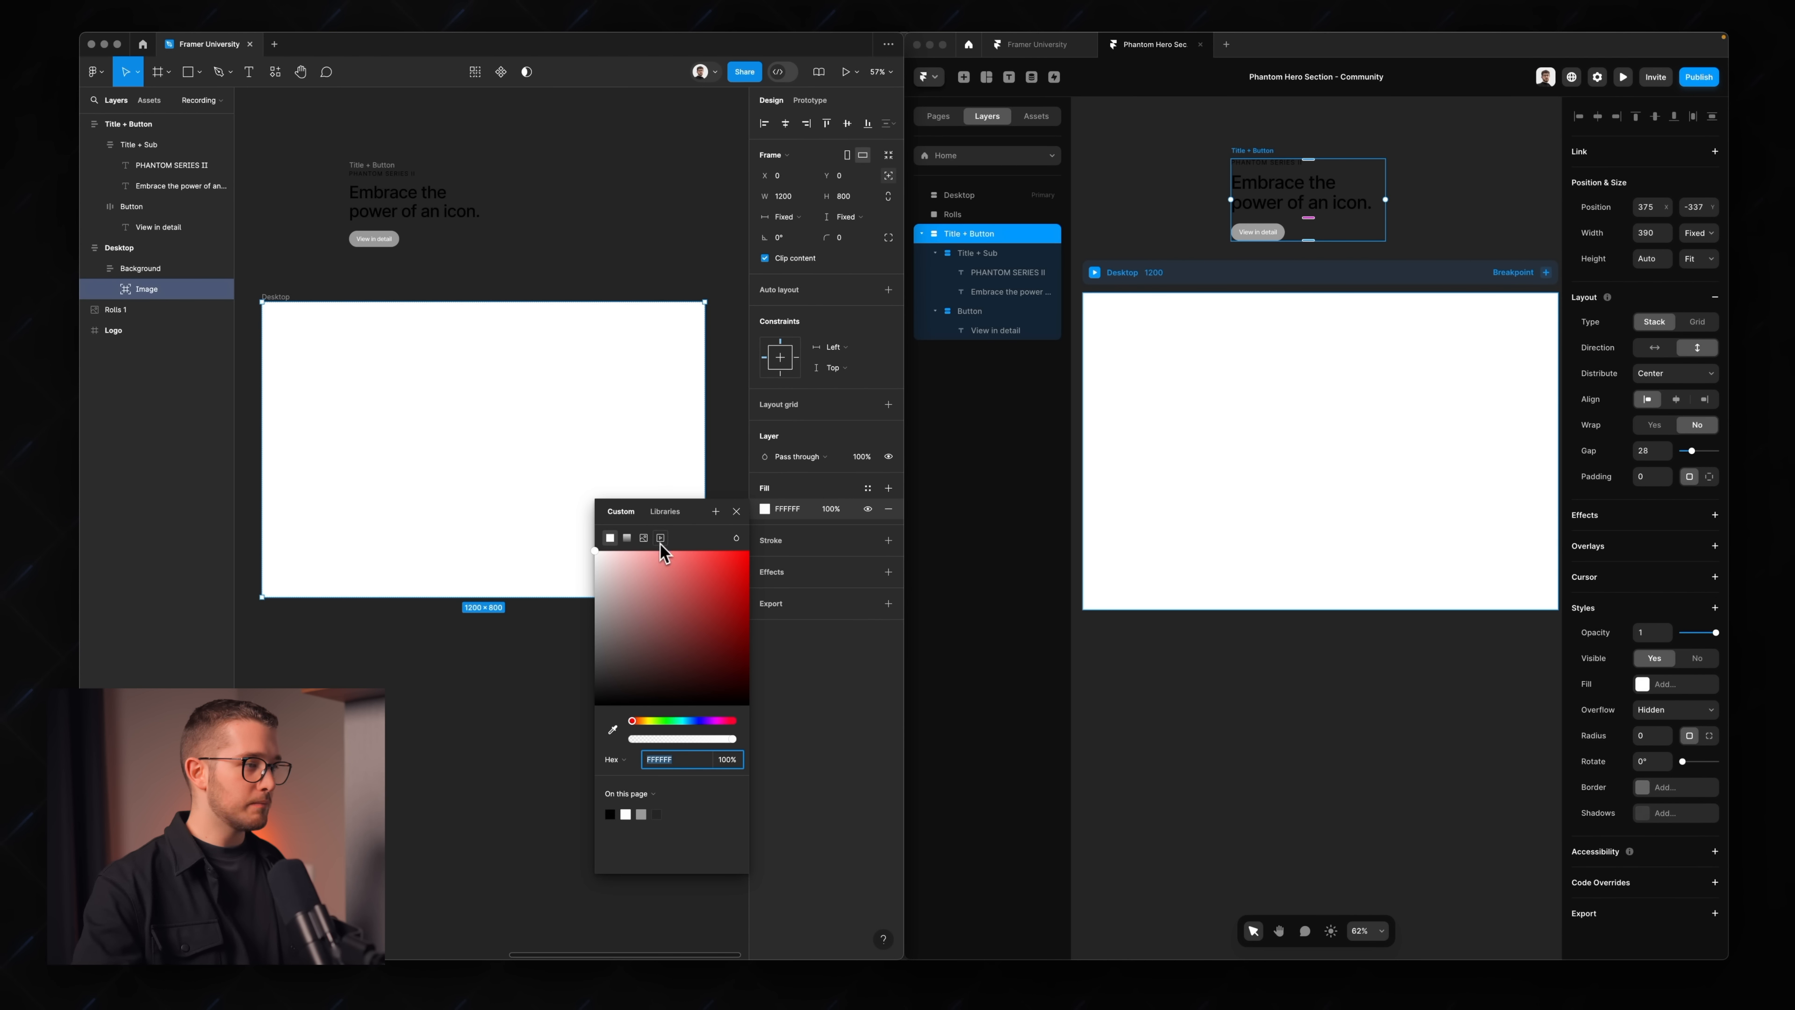
click(644, 539)
click(682, 633)
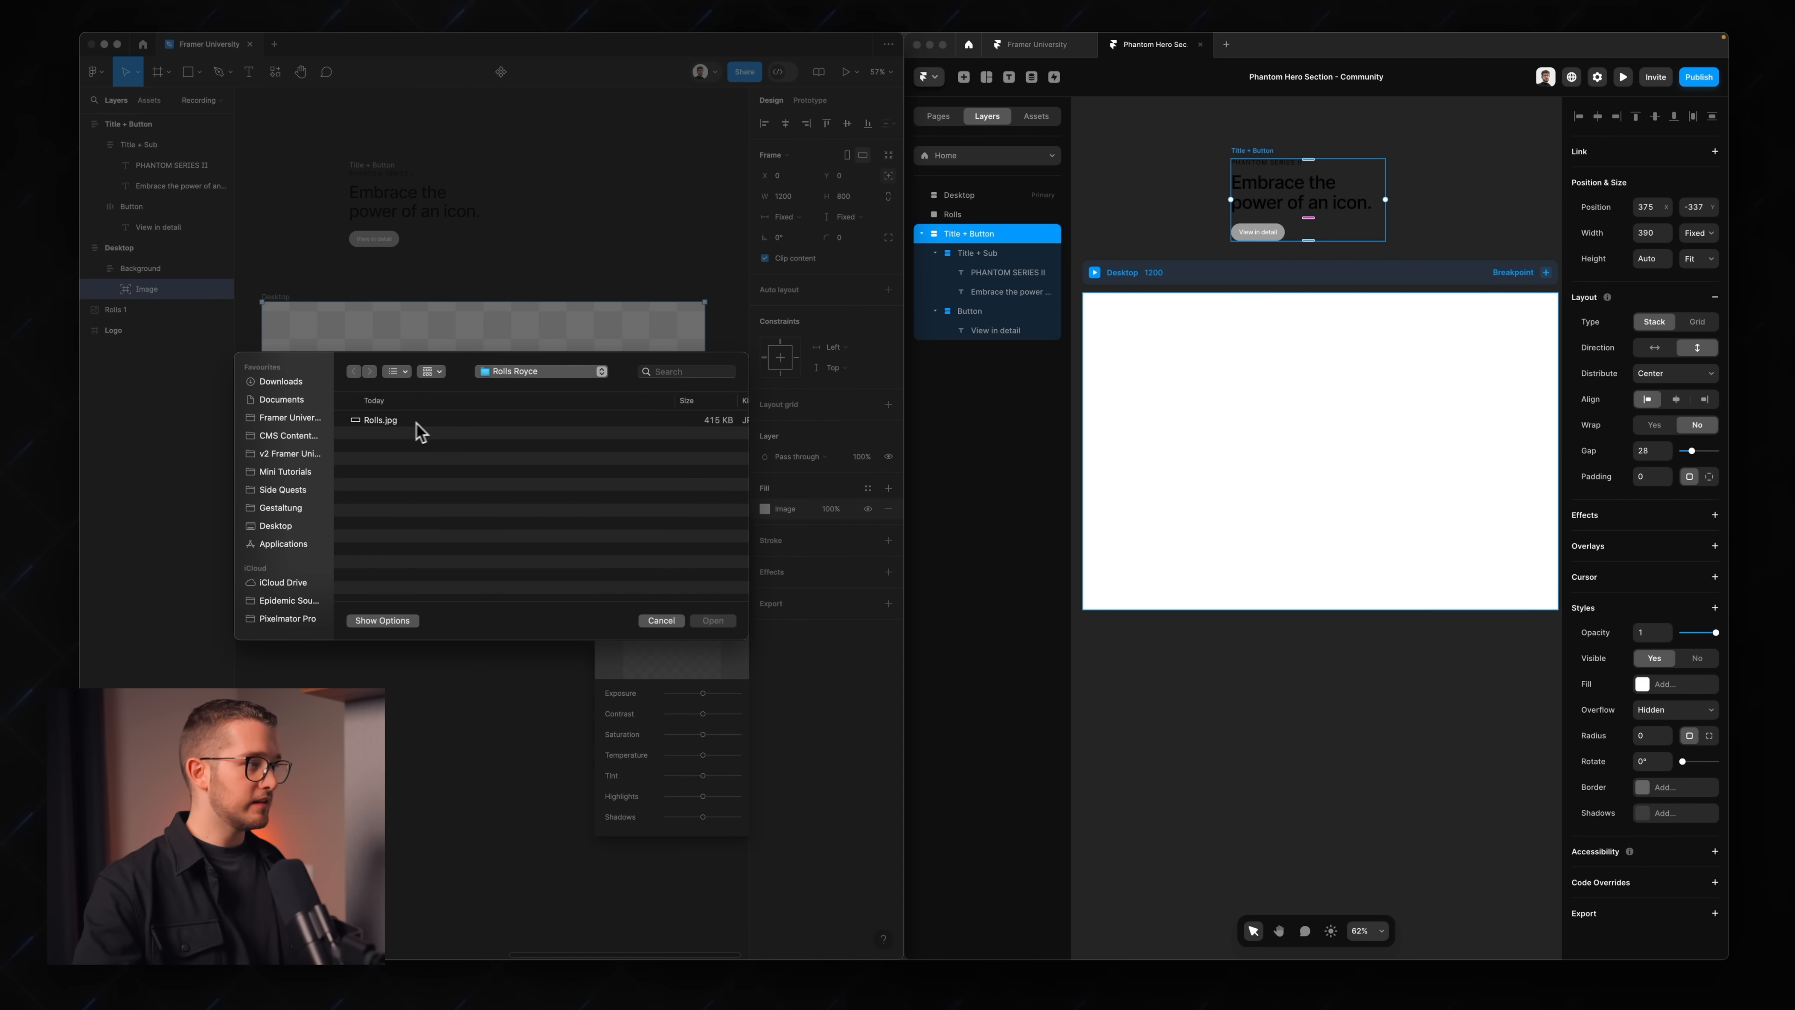
double_click(394, 424)
click(504, 644)
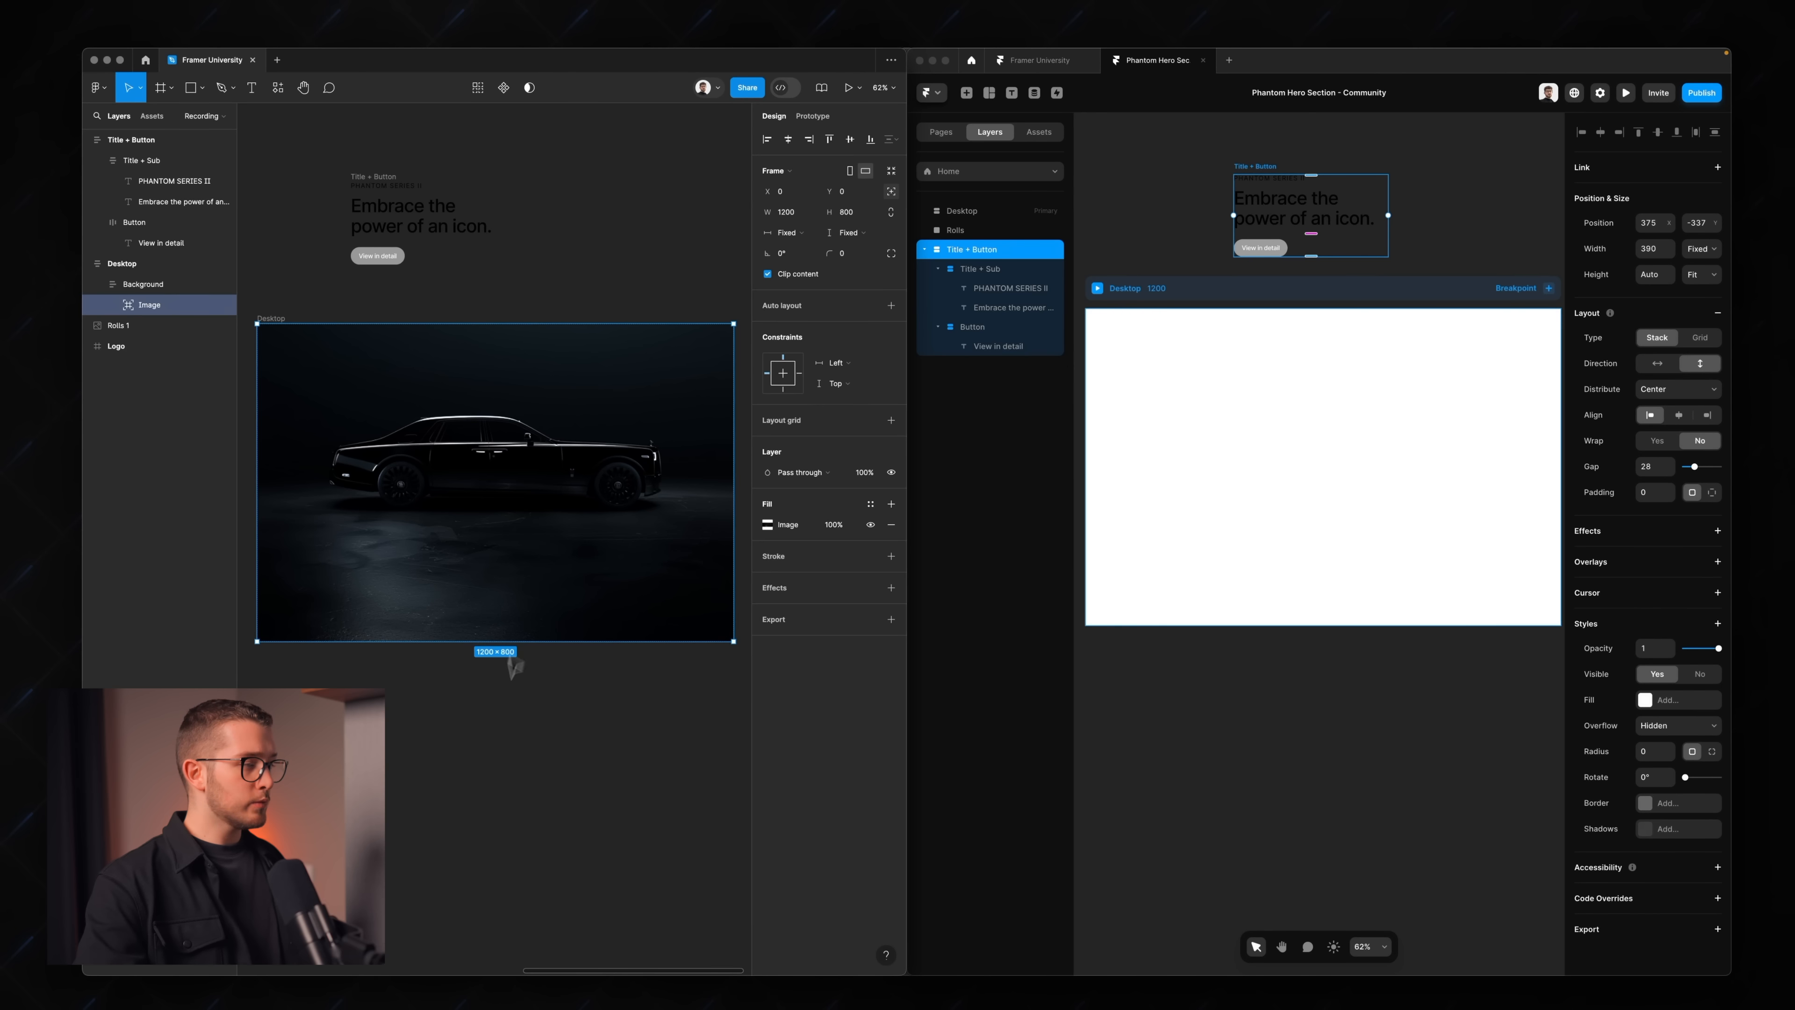
- Set the constraints of the Image frame to Left and right horizontally and Top and bottom vertically
click(504, 488)
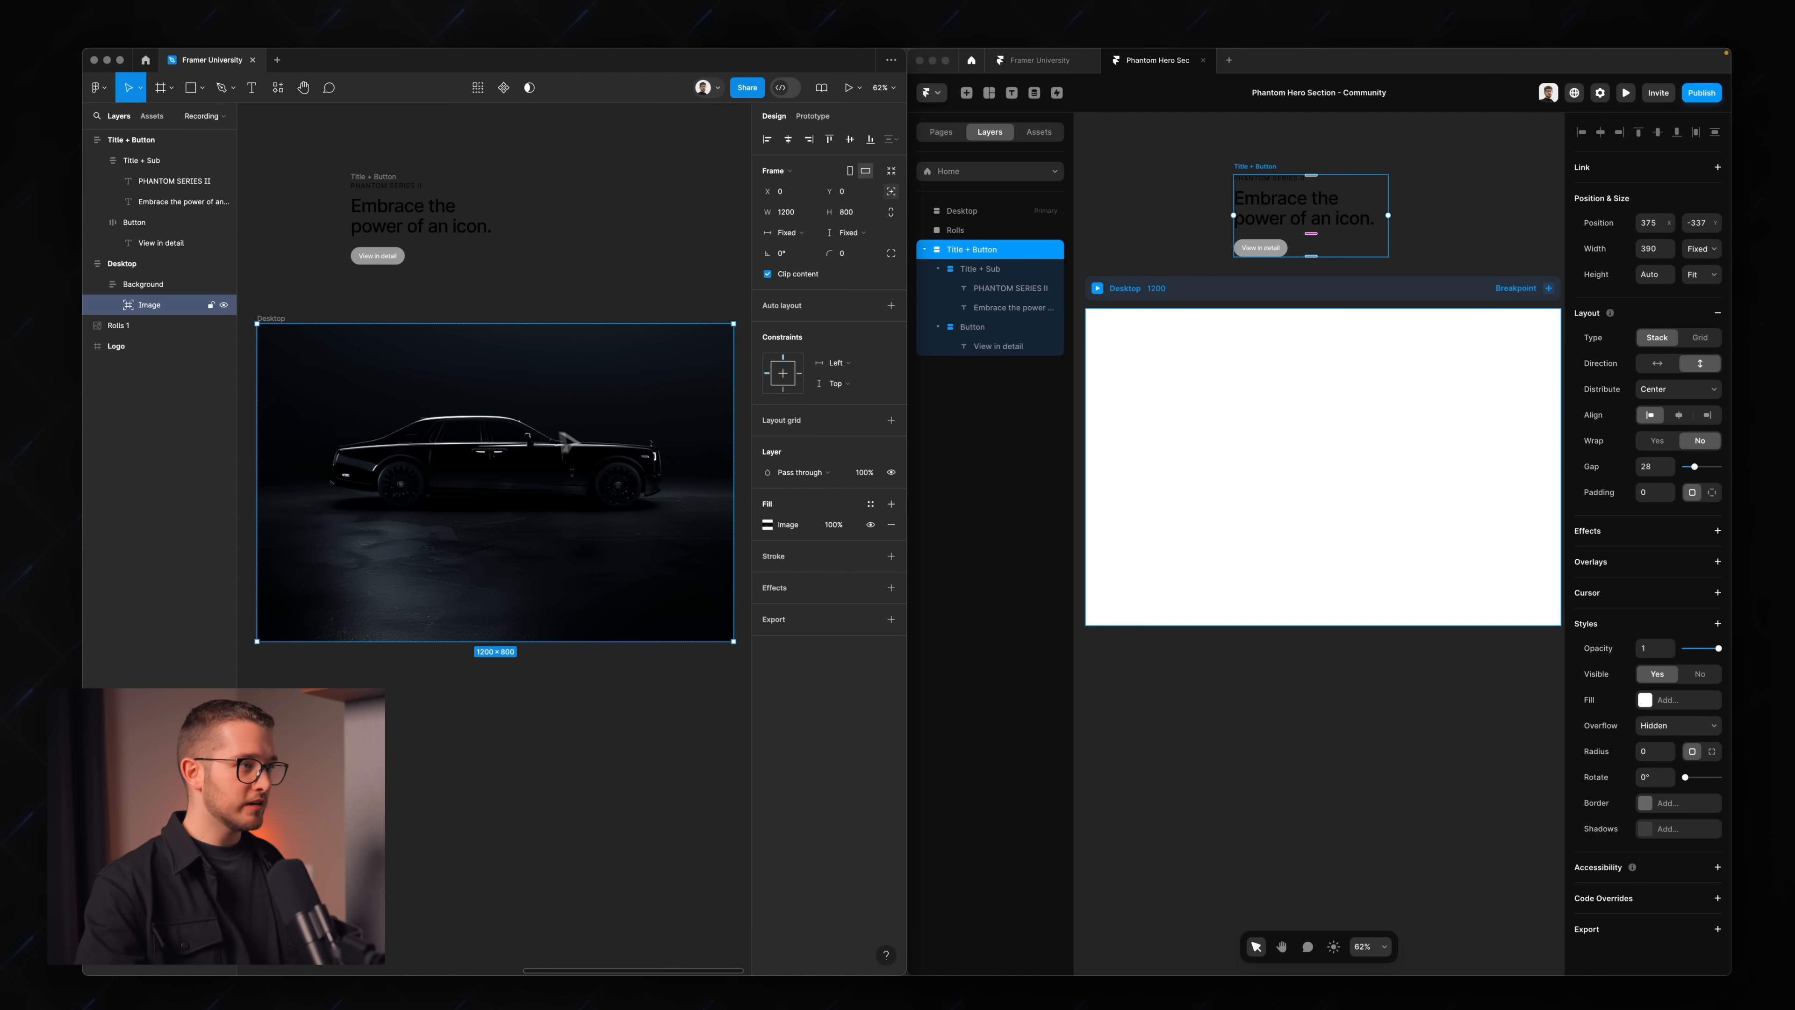
click(841, 362)
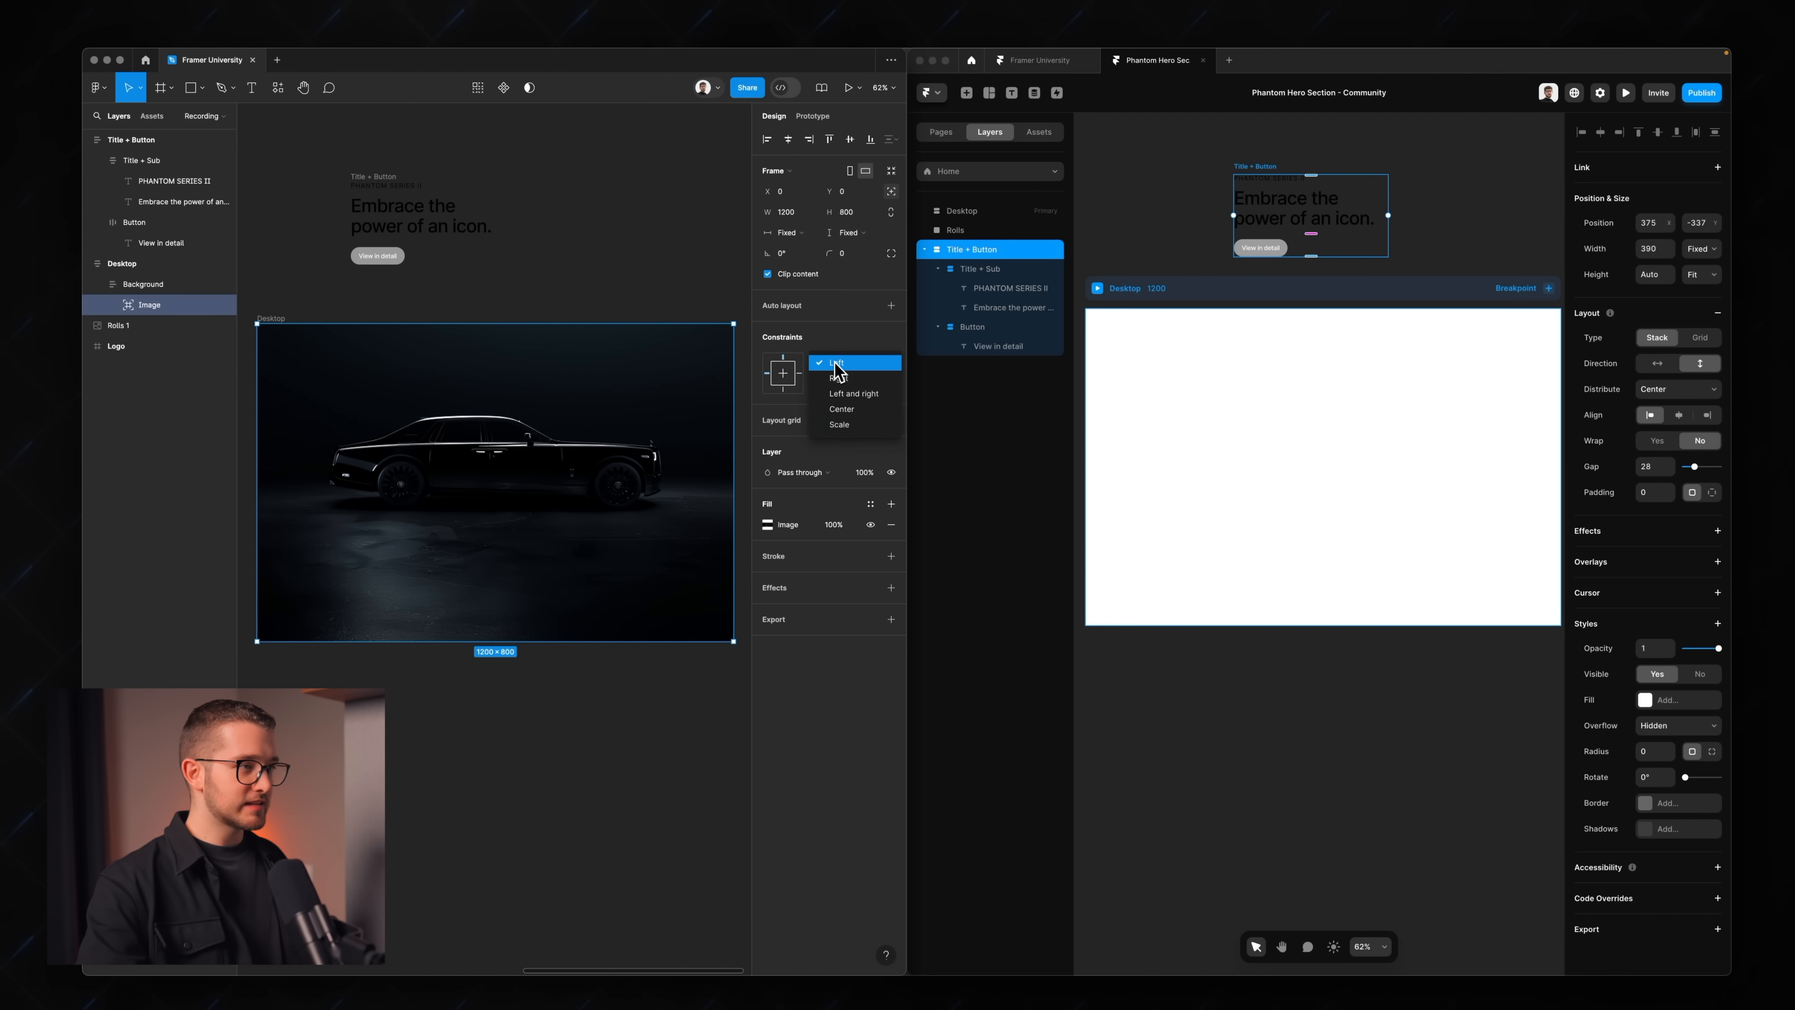
click(848, 393)
click(852, 386)
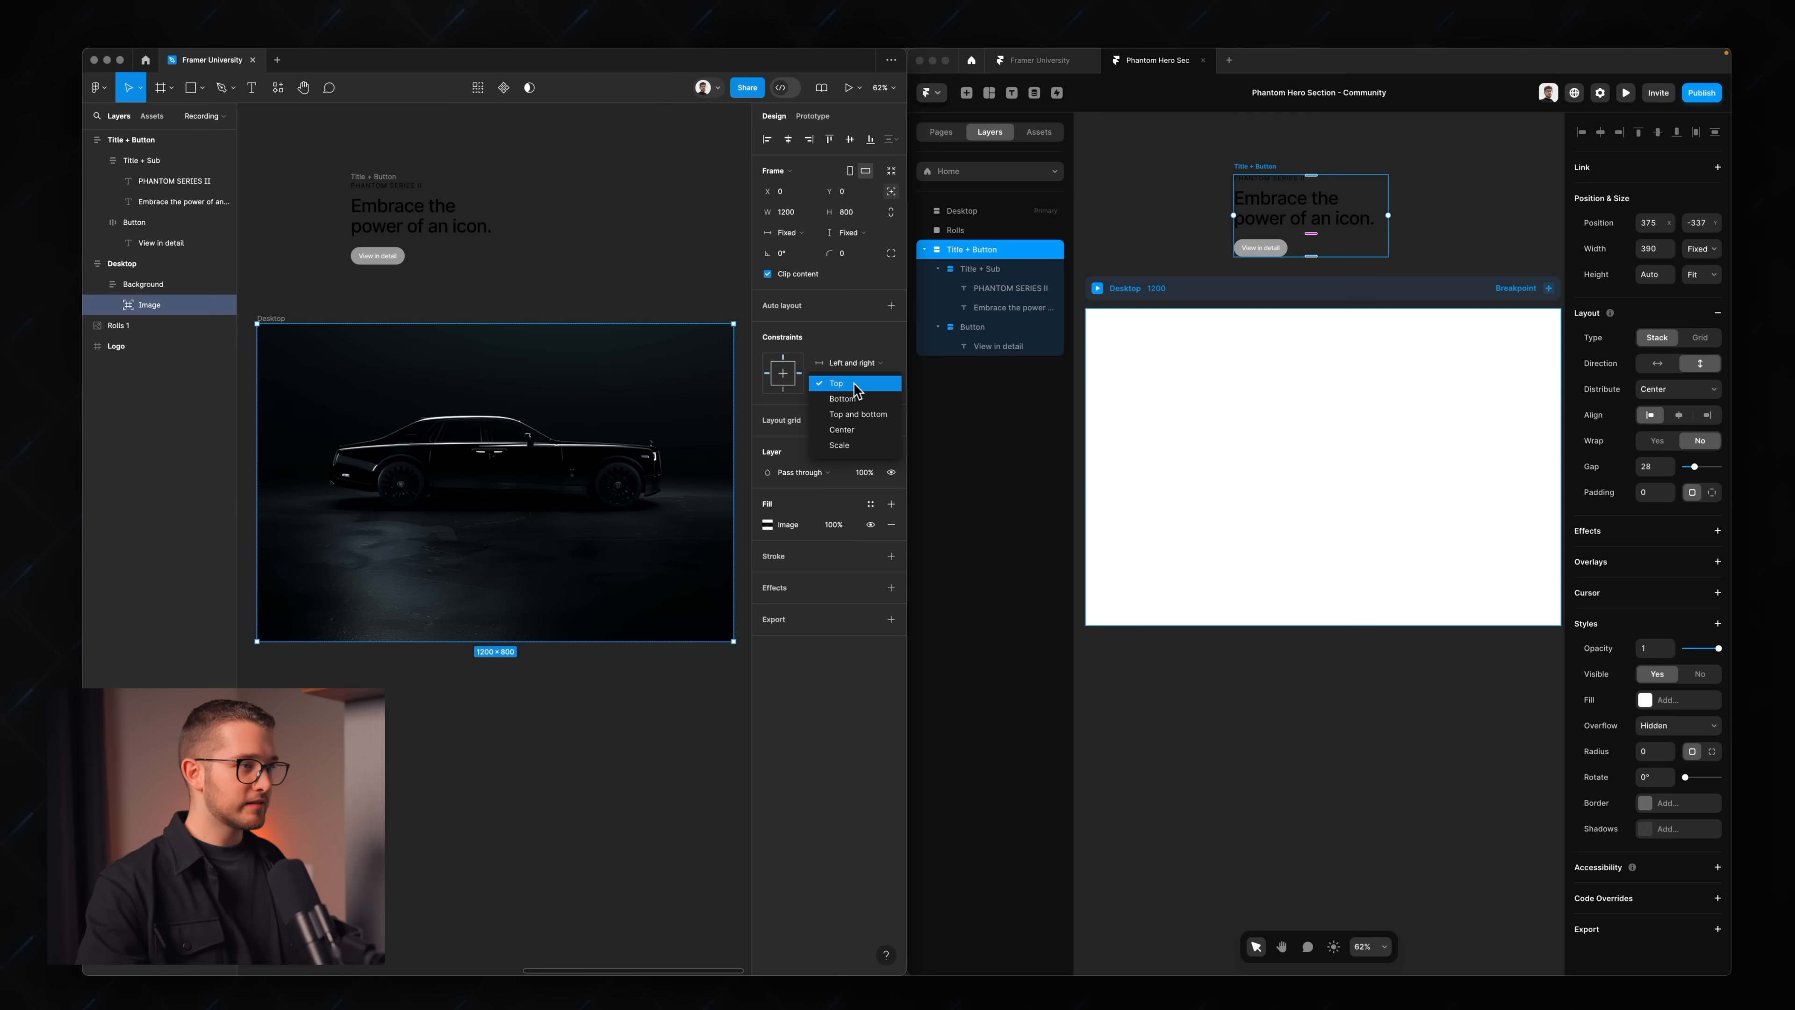
click(865, 414)
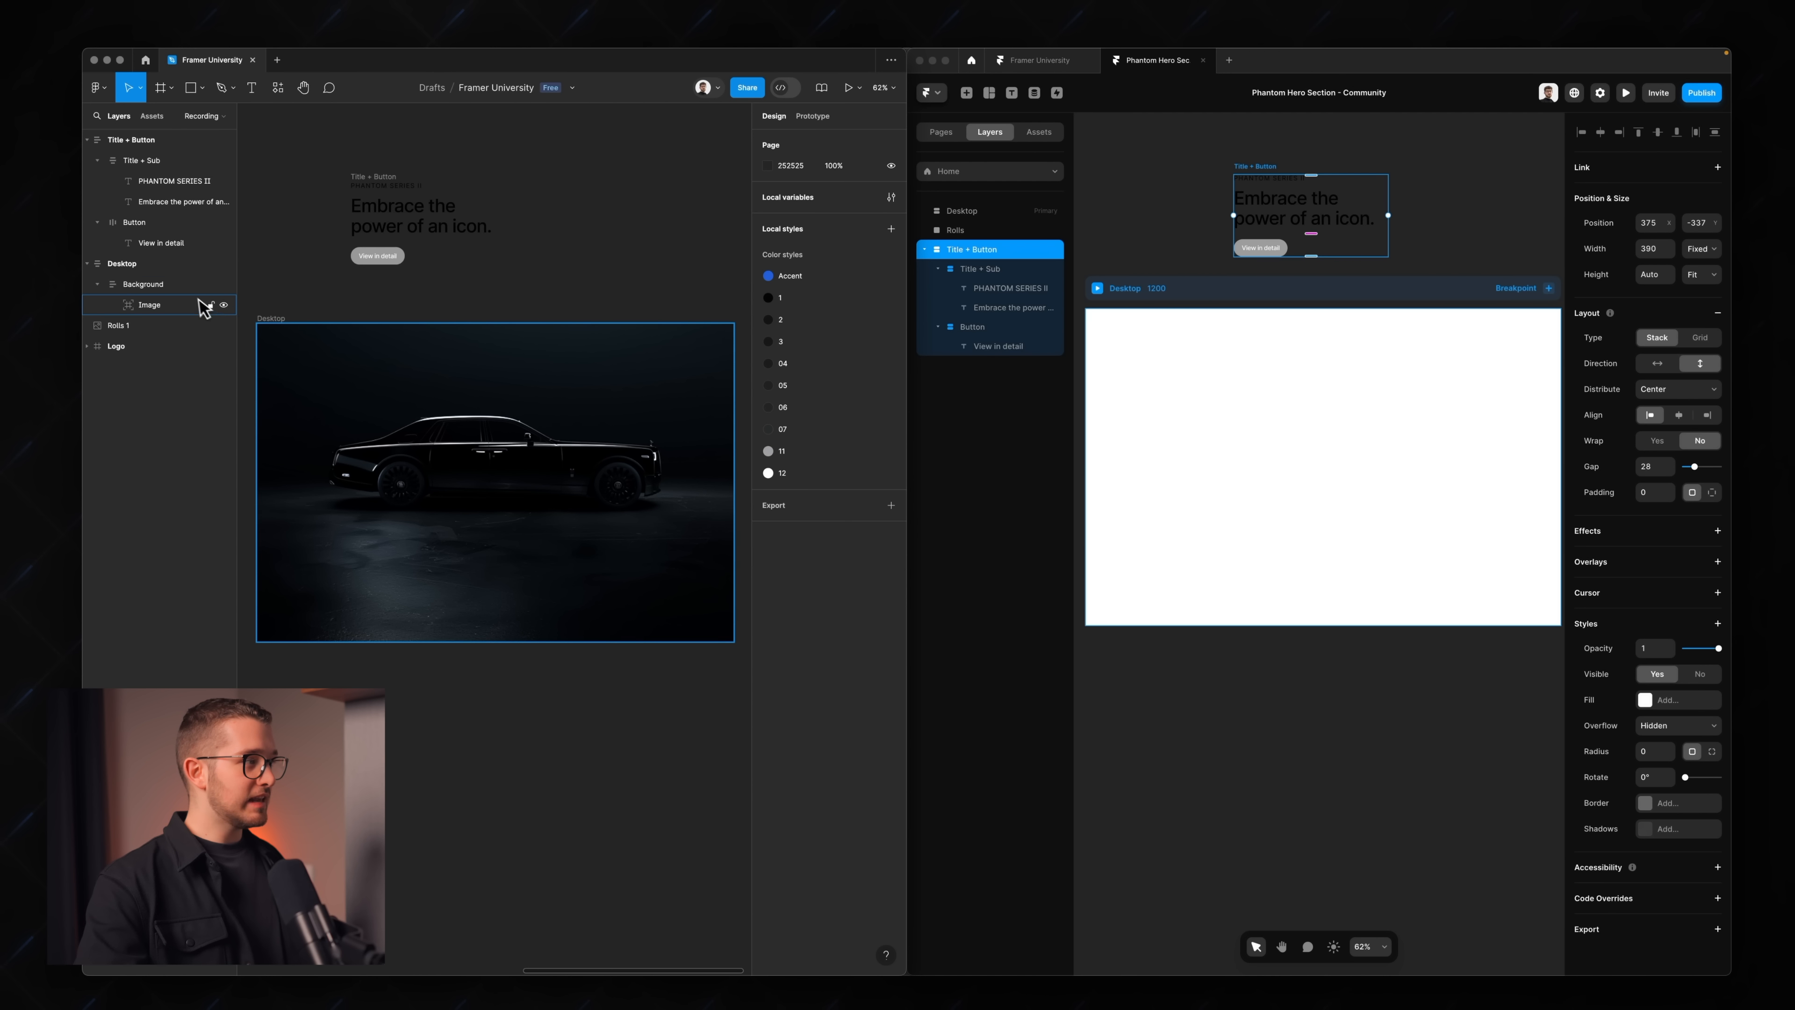
- Test the Image constraints by narrowing the Background frame to about 998 wide, and undo the resize
click(178, 287)
drag(734, 471, 694, 471)
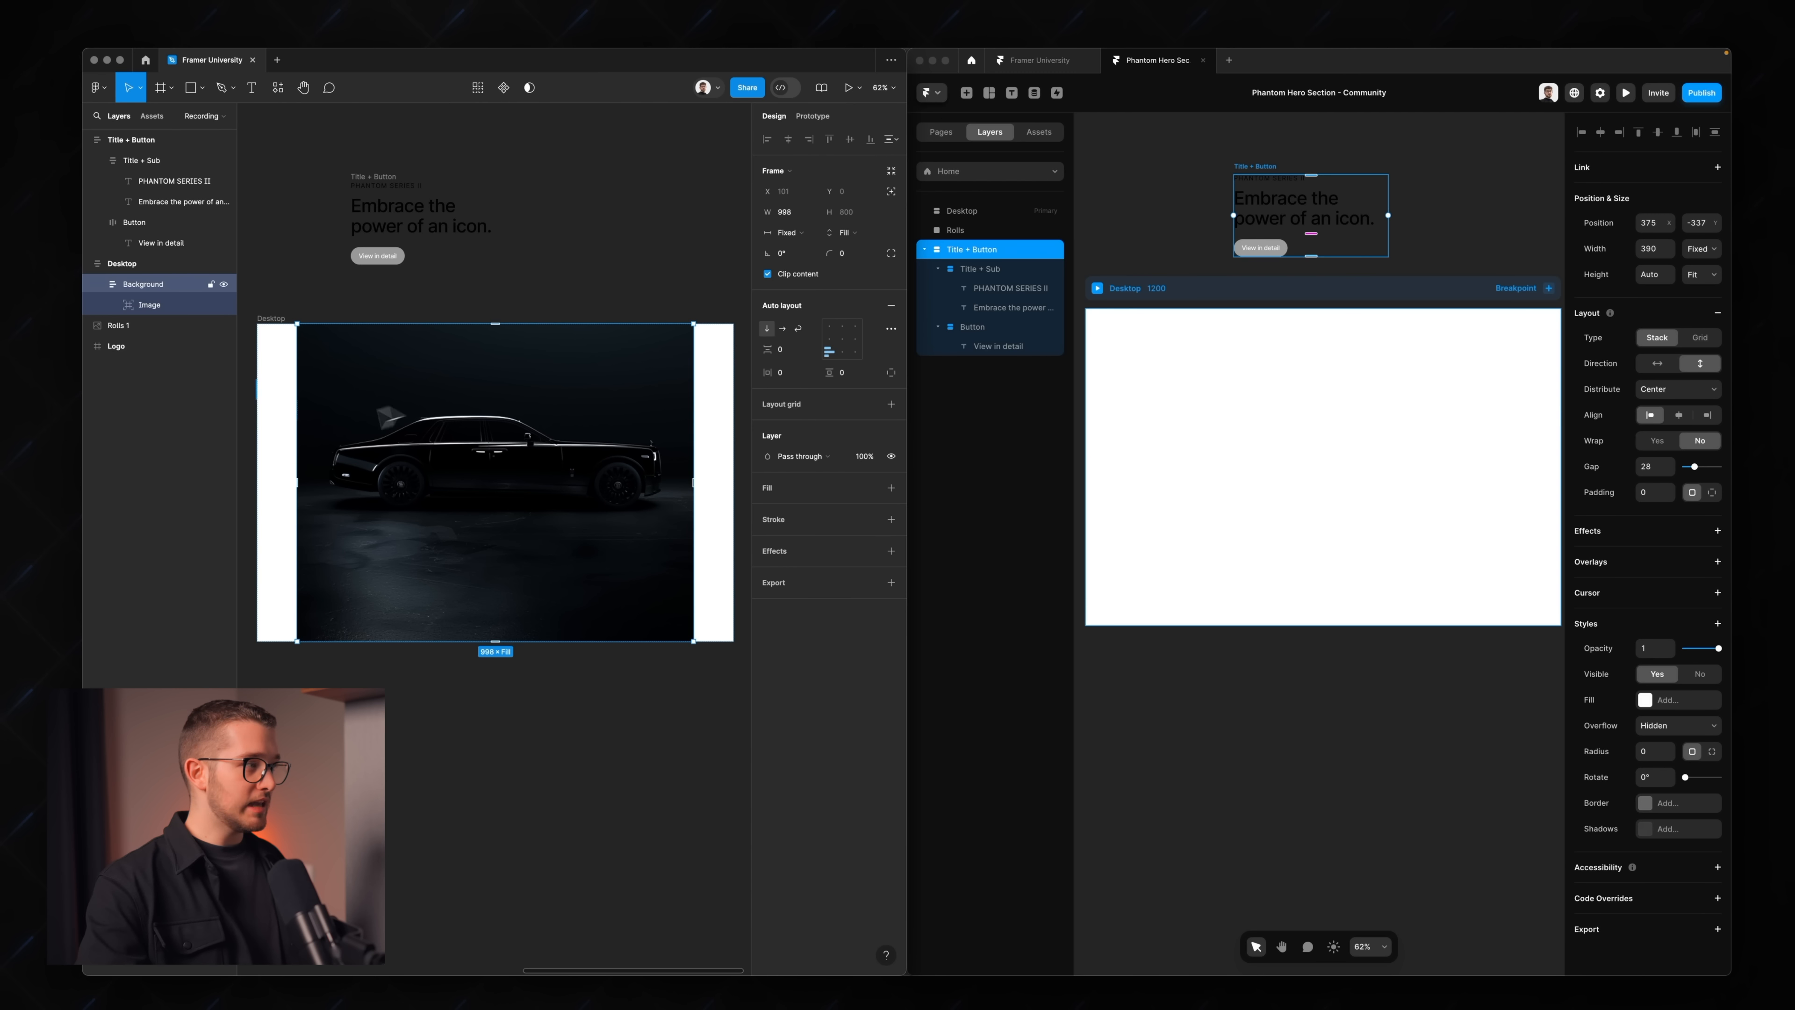
click(176, 306)
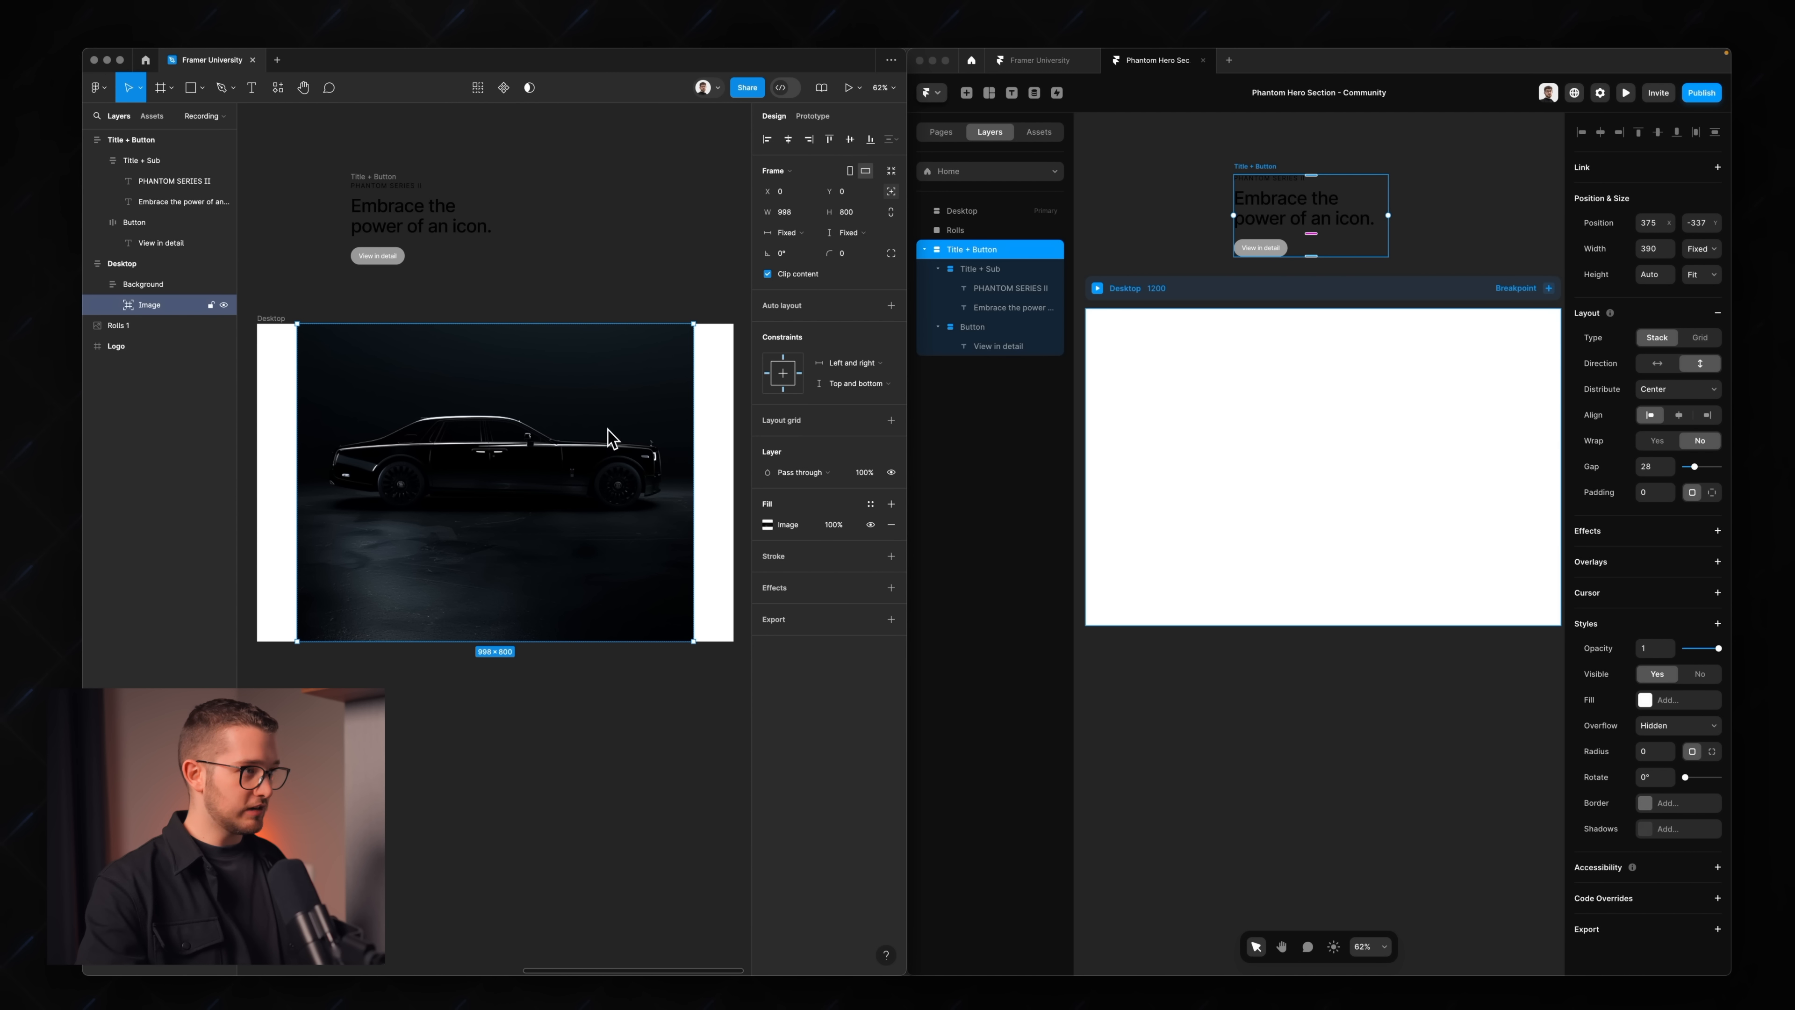
key(super+z)
click(618, 284)
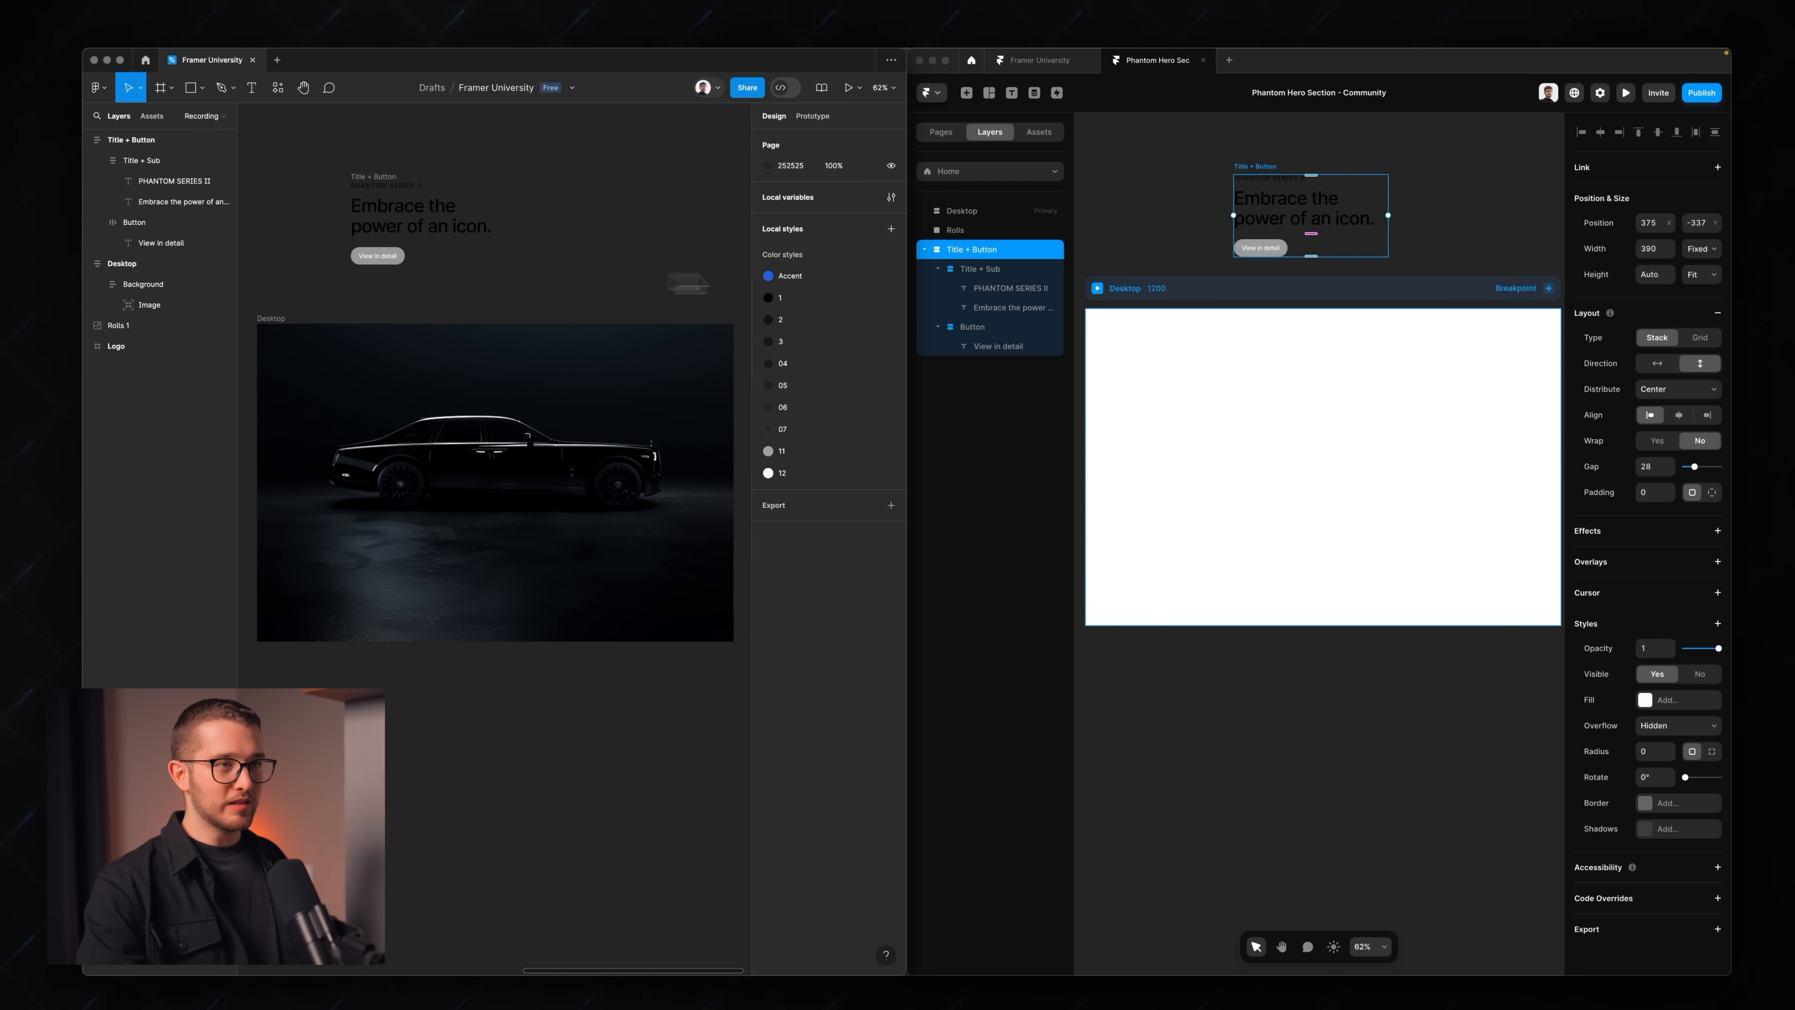
- Switch to Framer and draw a frame about 640 × 431 inside the Desktop breakpoint
click(1237, 417)
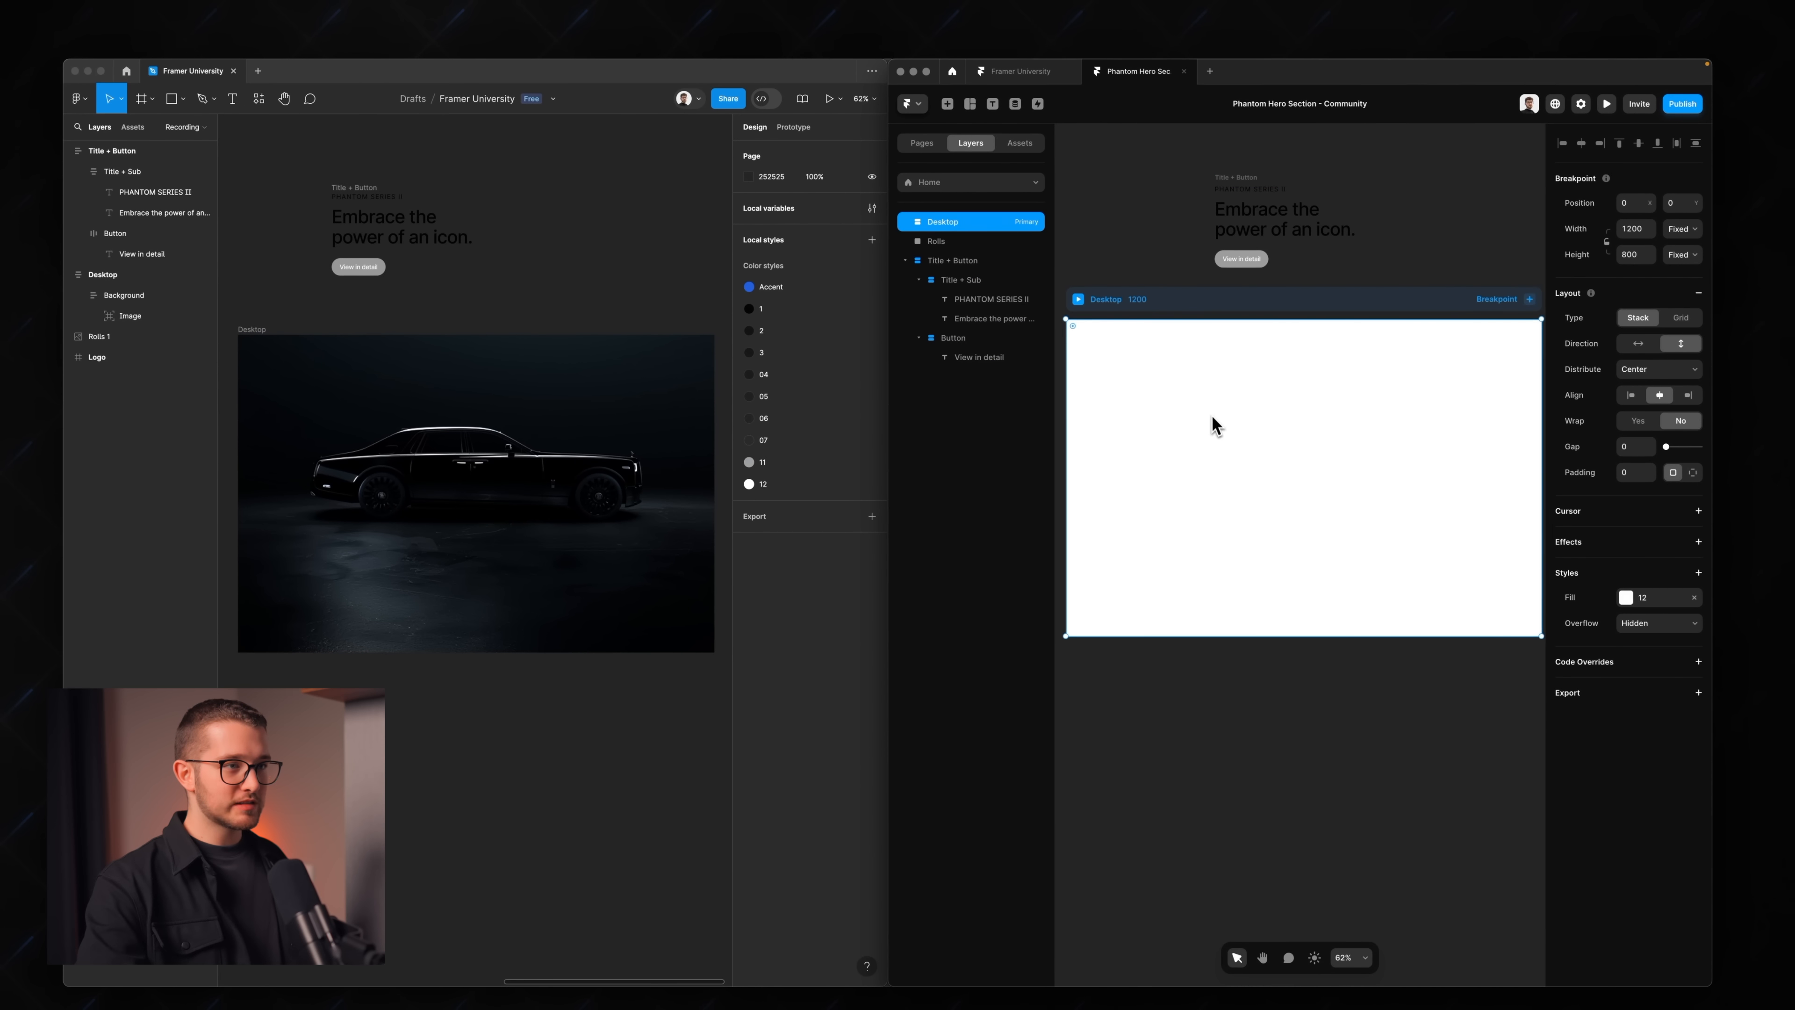
key(f)
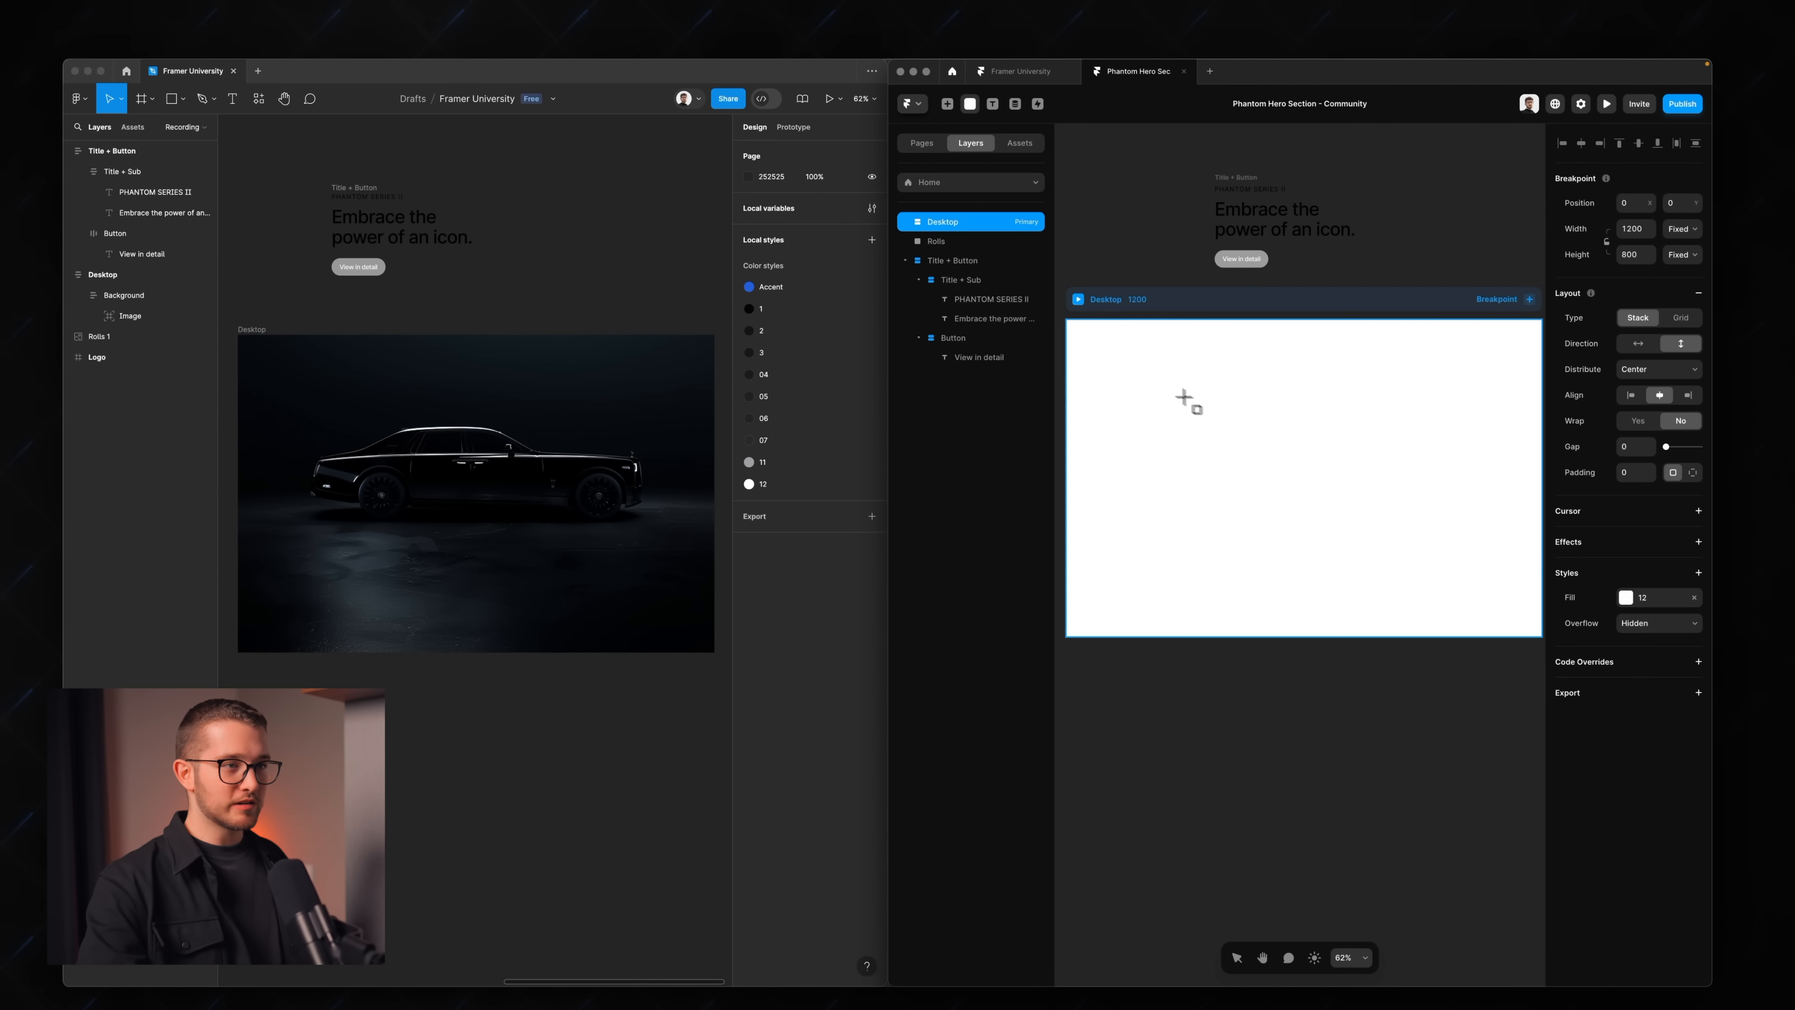
drag(1166, 383, 1422, 555)
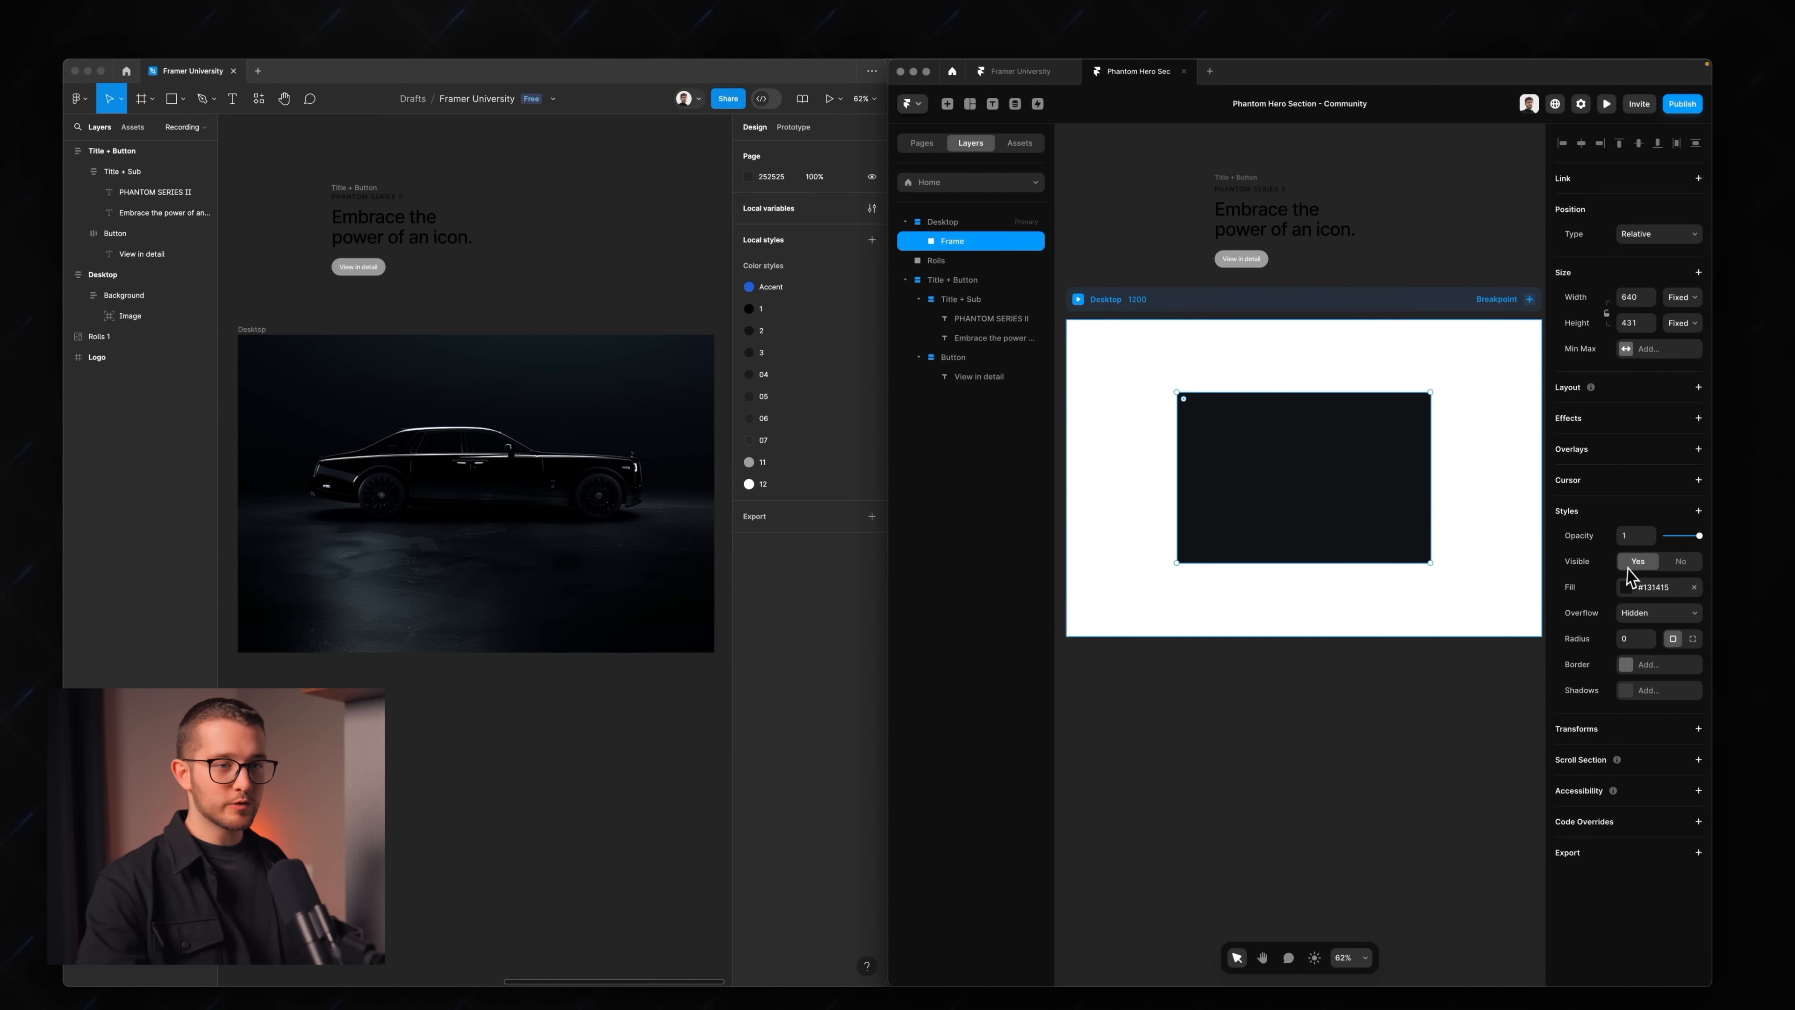
- Remove the fill from the new frame inside Desktop and give it a vertical stack layout
click(1693, 588)
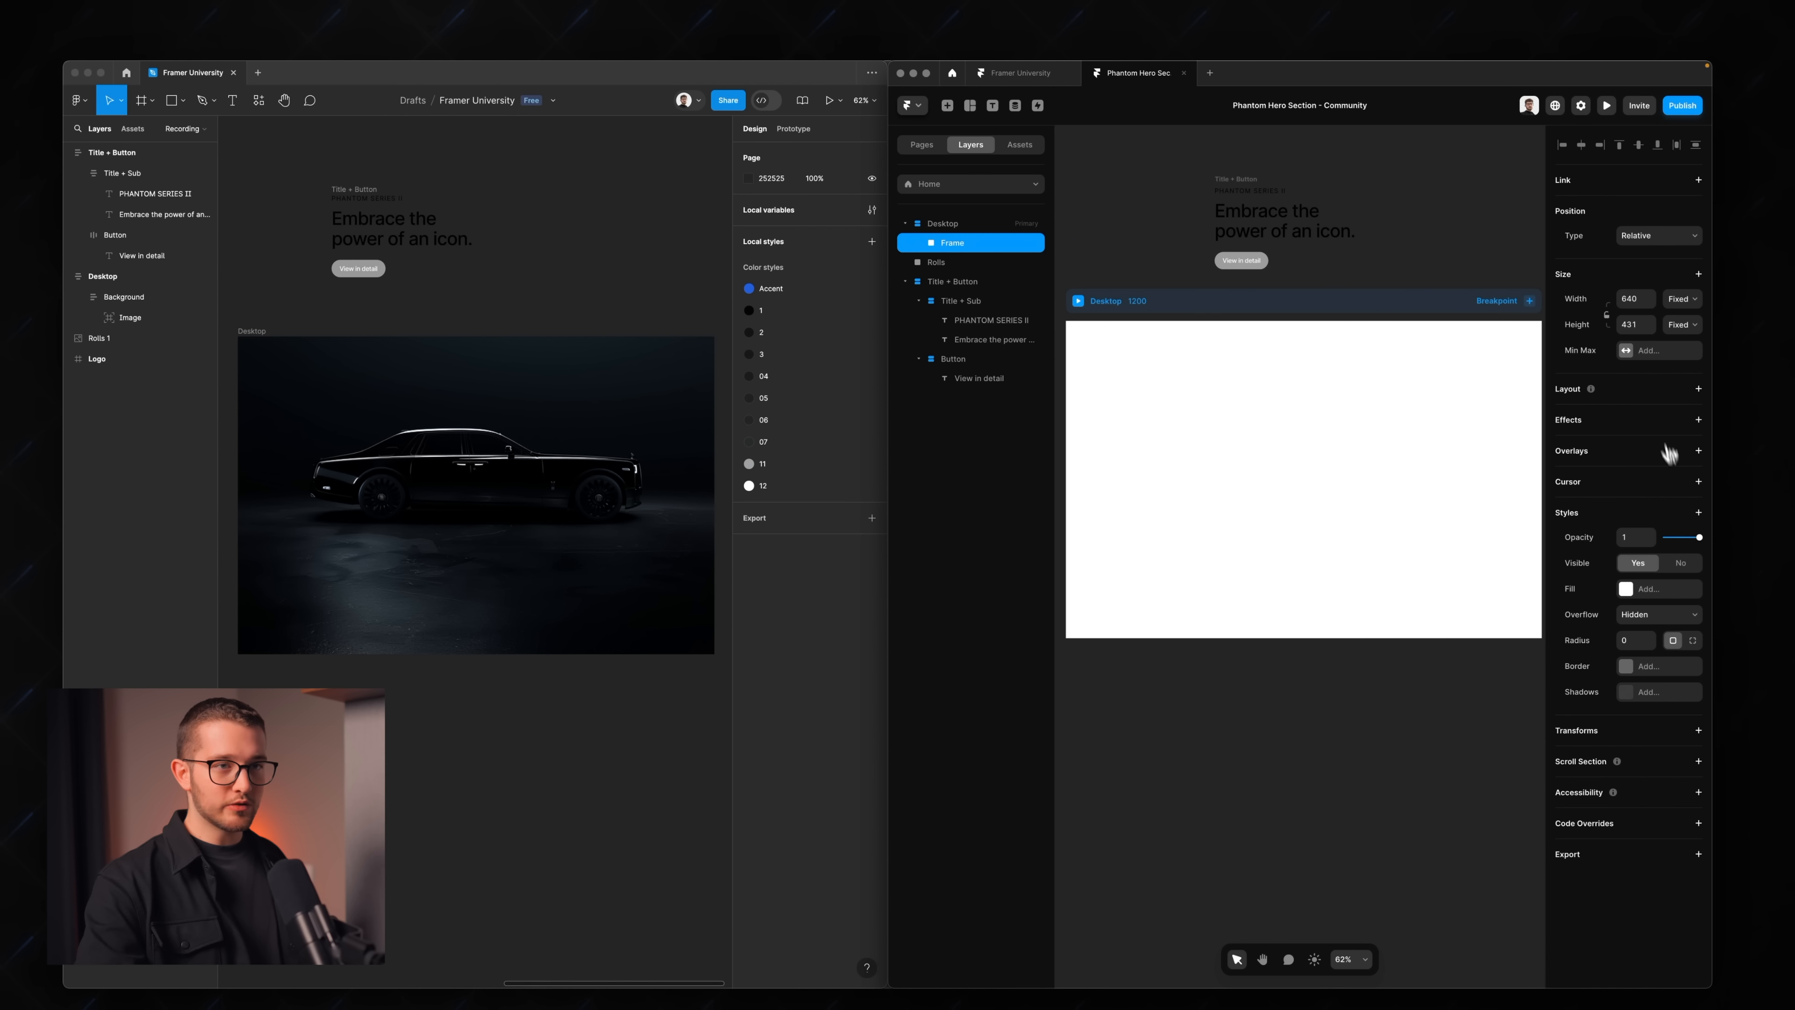
click(1696, 390)
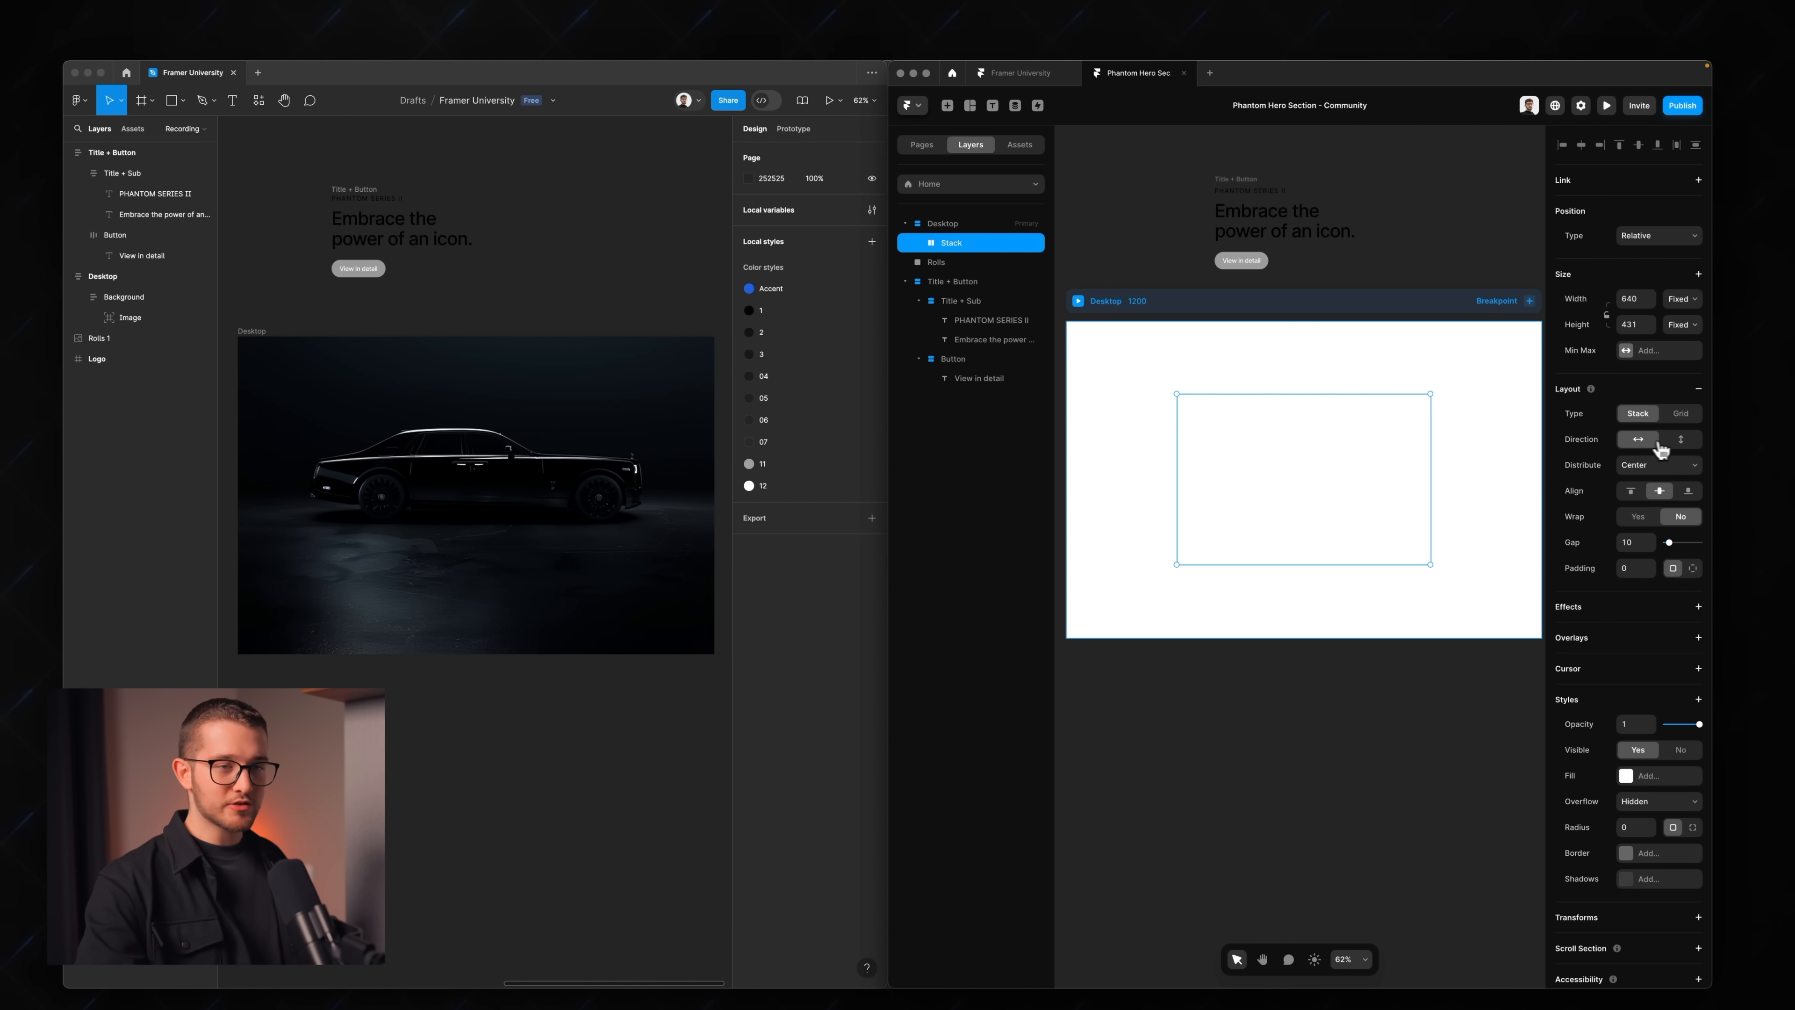
click(1680, 445)
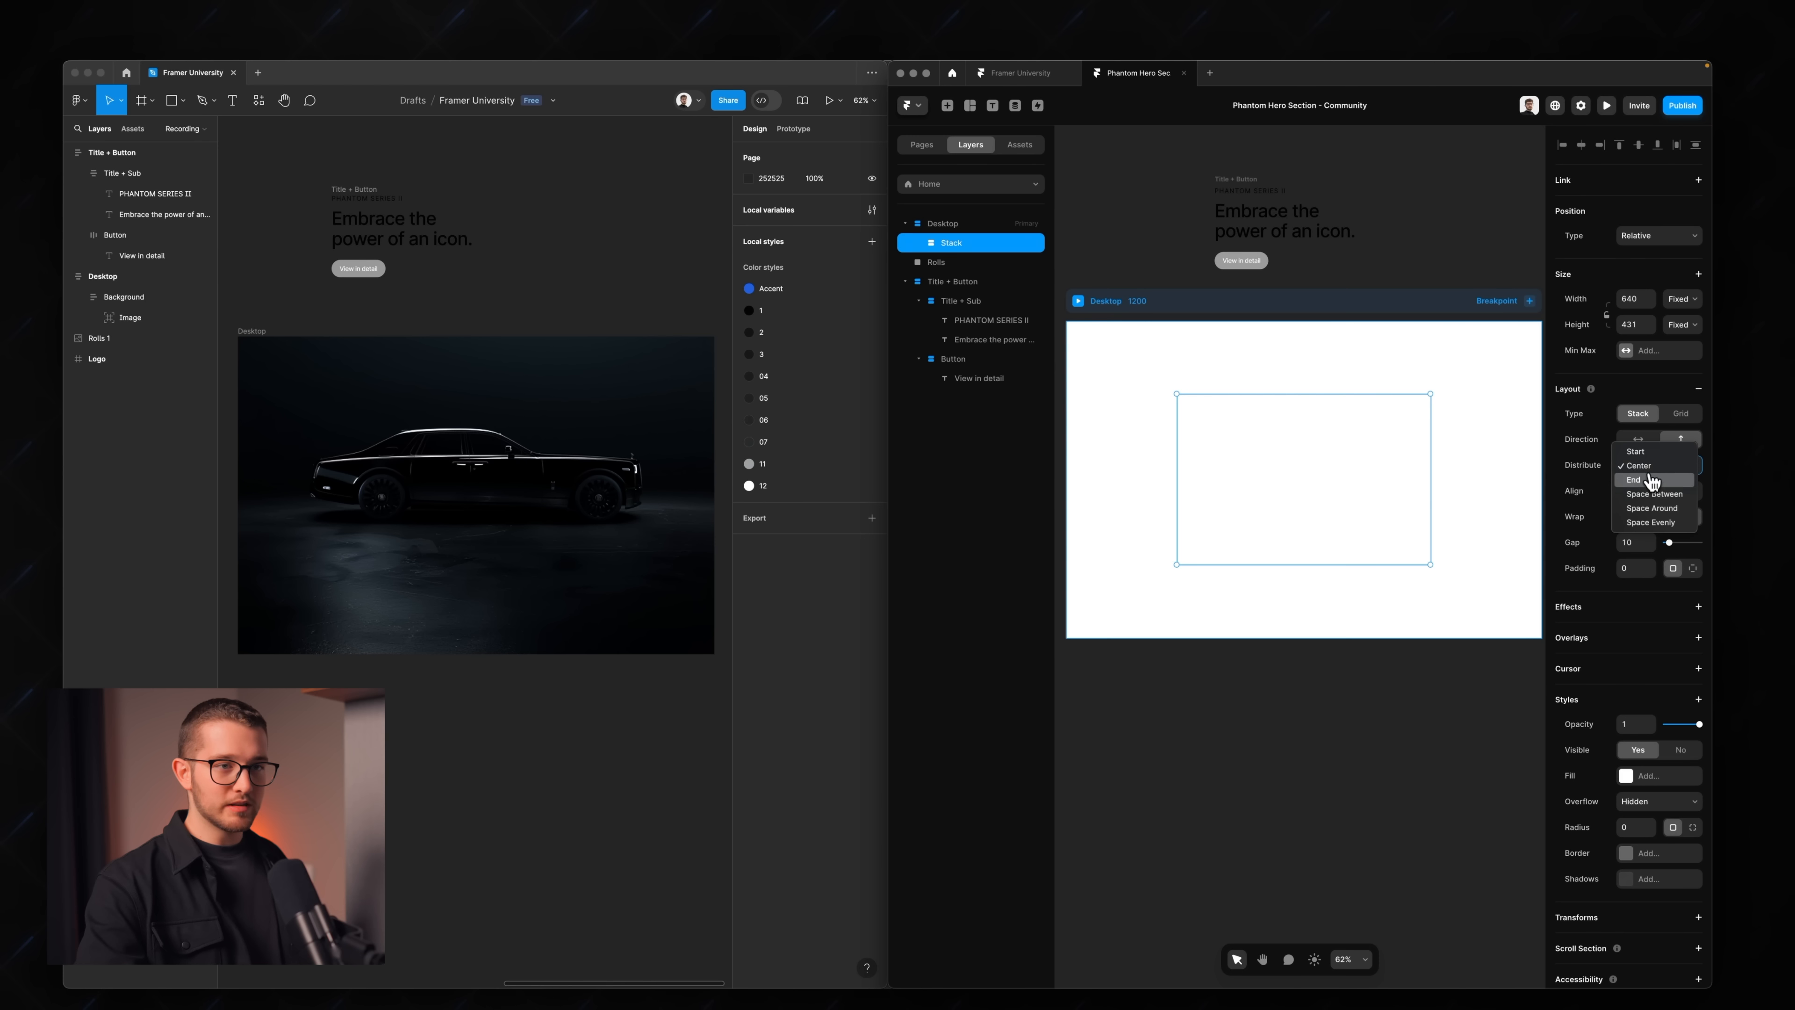
- Set the stack's distribution to End, align its content to the left, and set the gap to 0
click(1657, 467)
click(1651, 481)
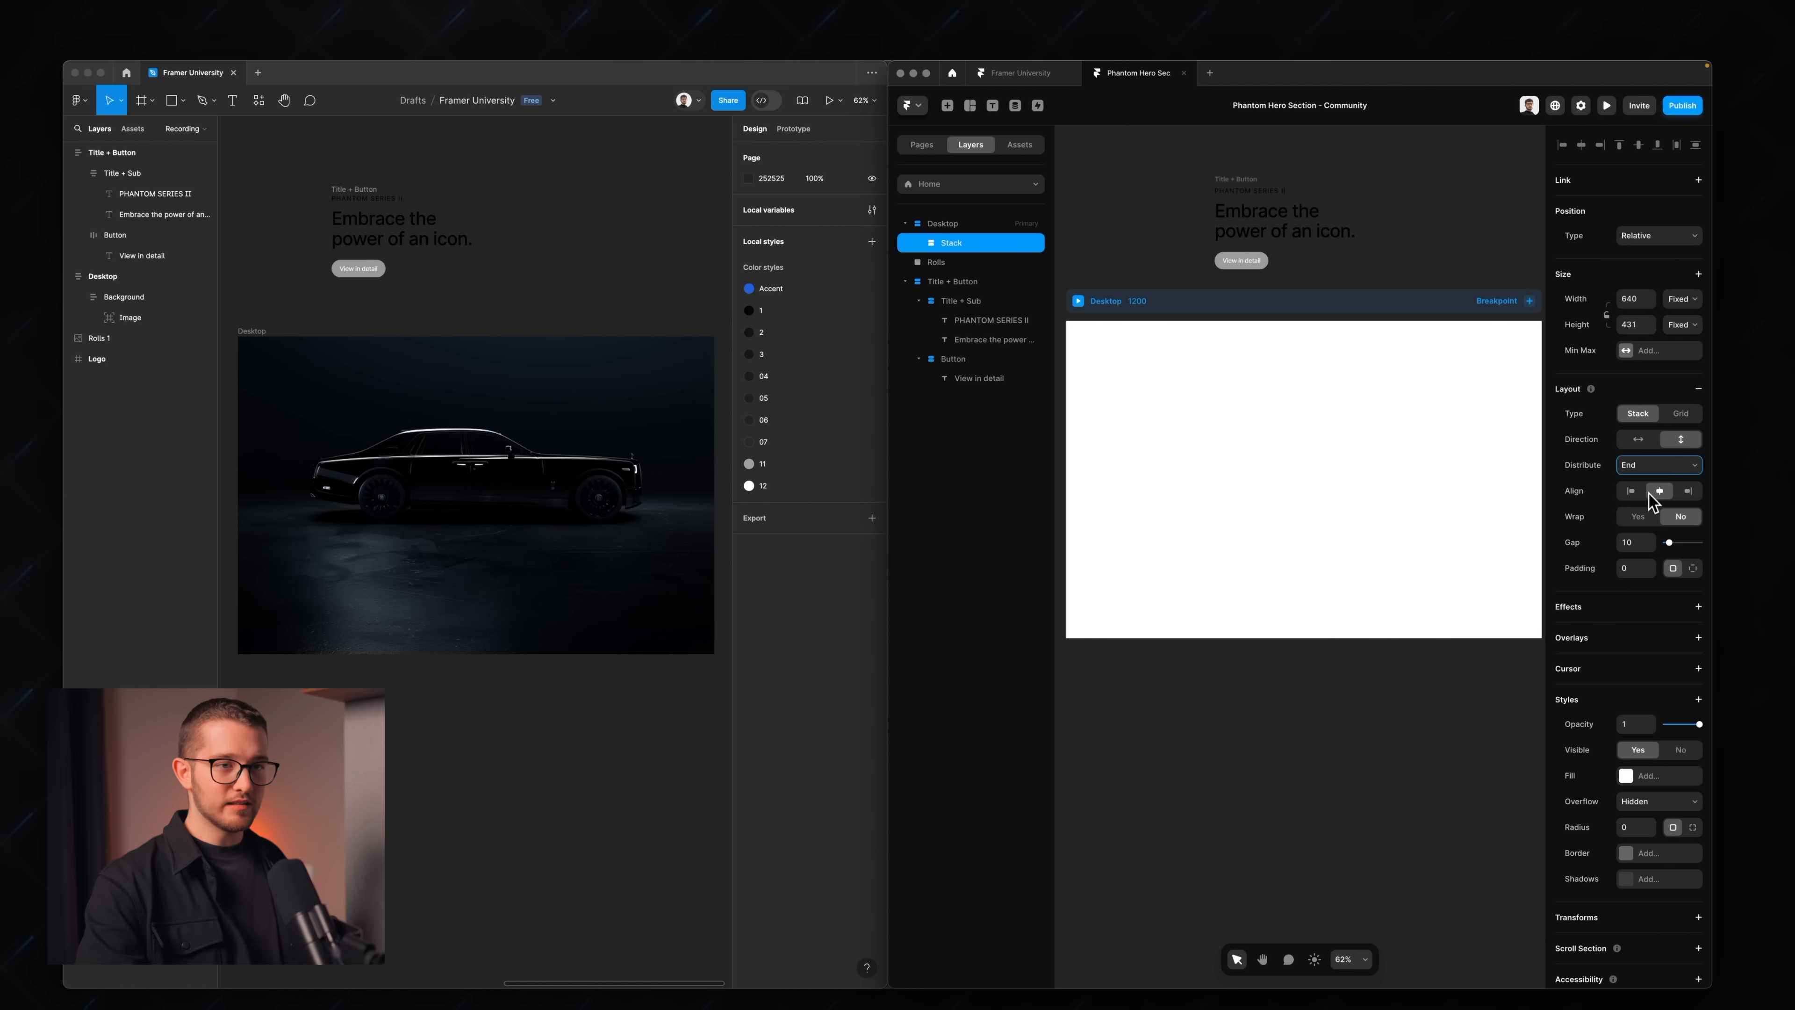
click(1633, 493)
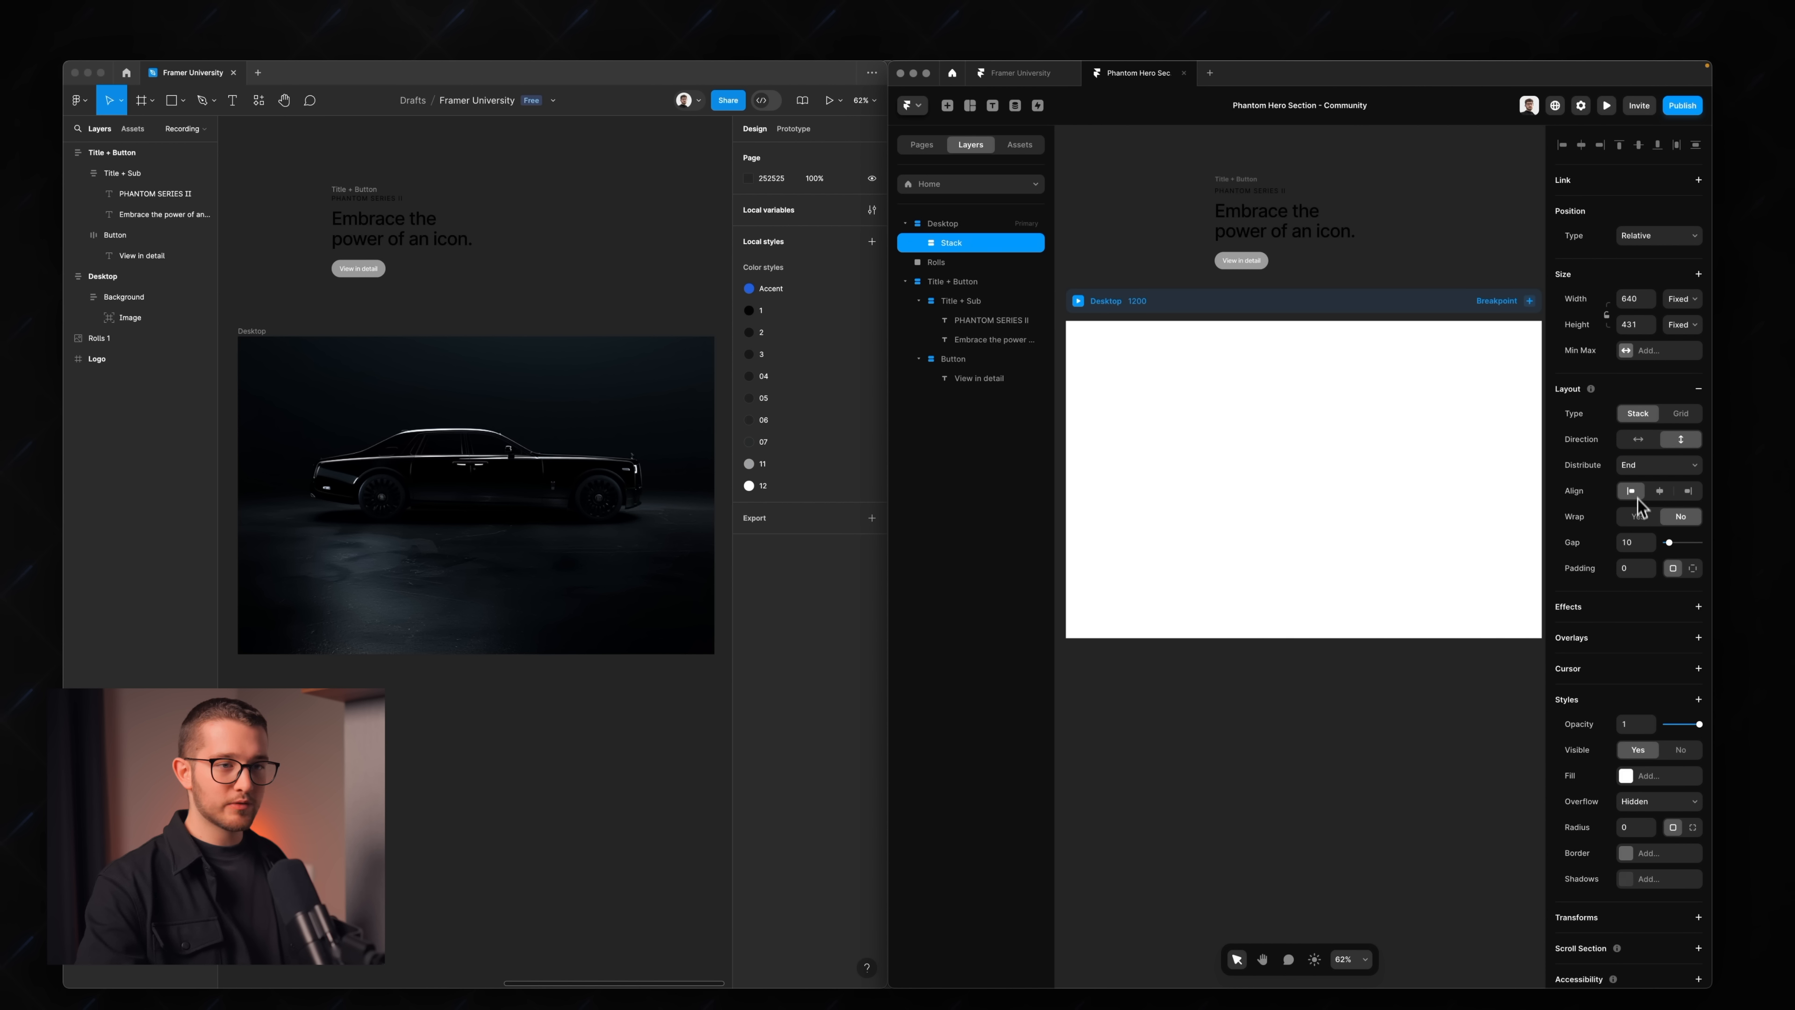
click(1636, 543)
text(0)
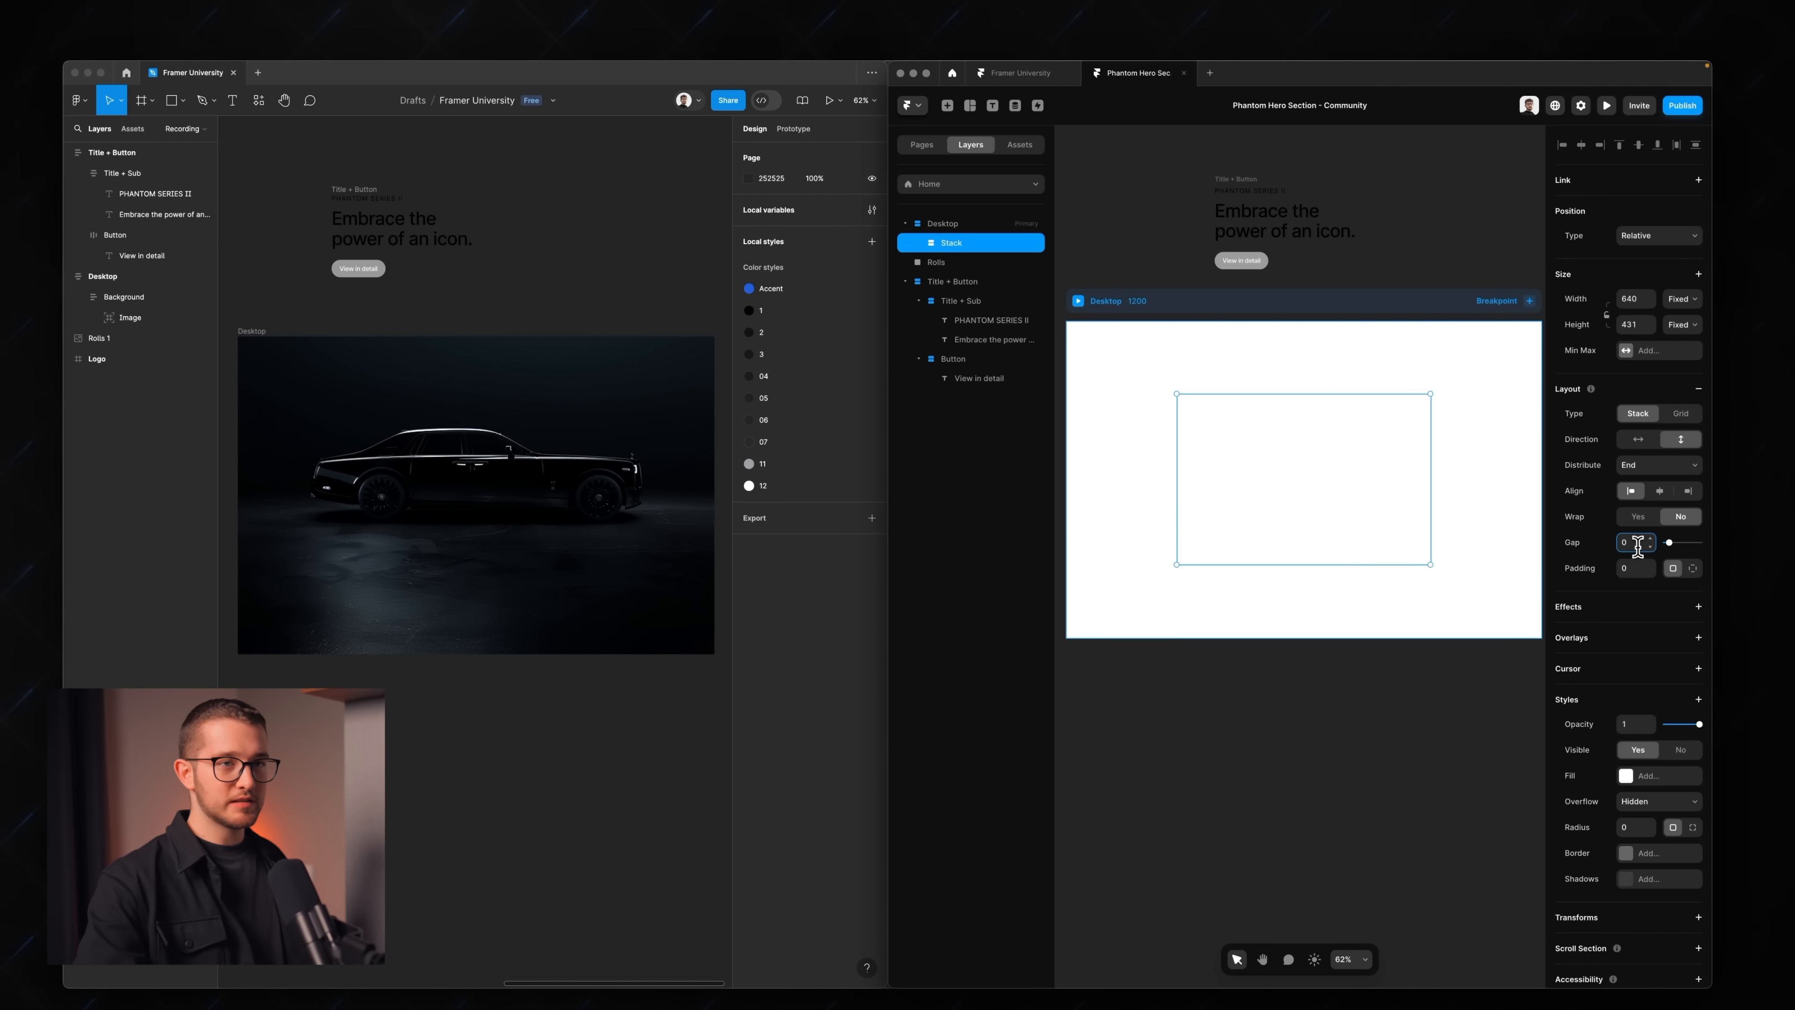
key(Return)
- Set the stack's width and height to Fill and rename it Background
click(1680, 299)
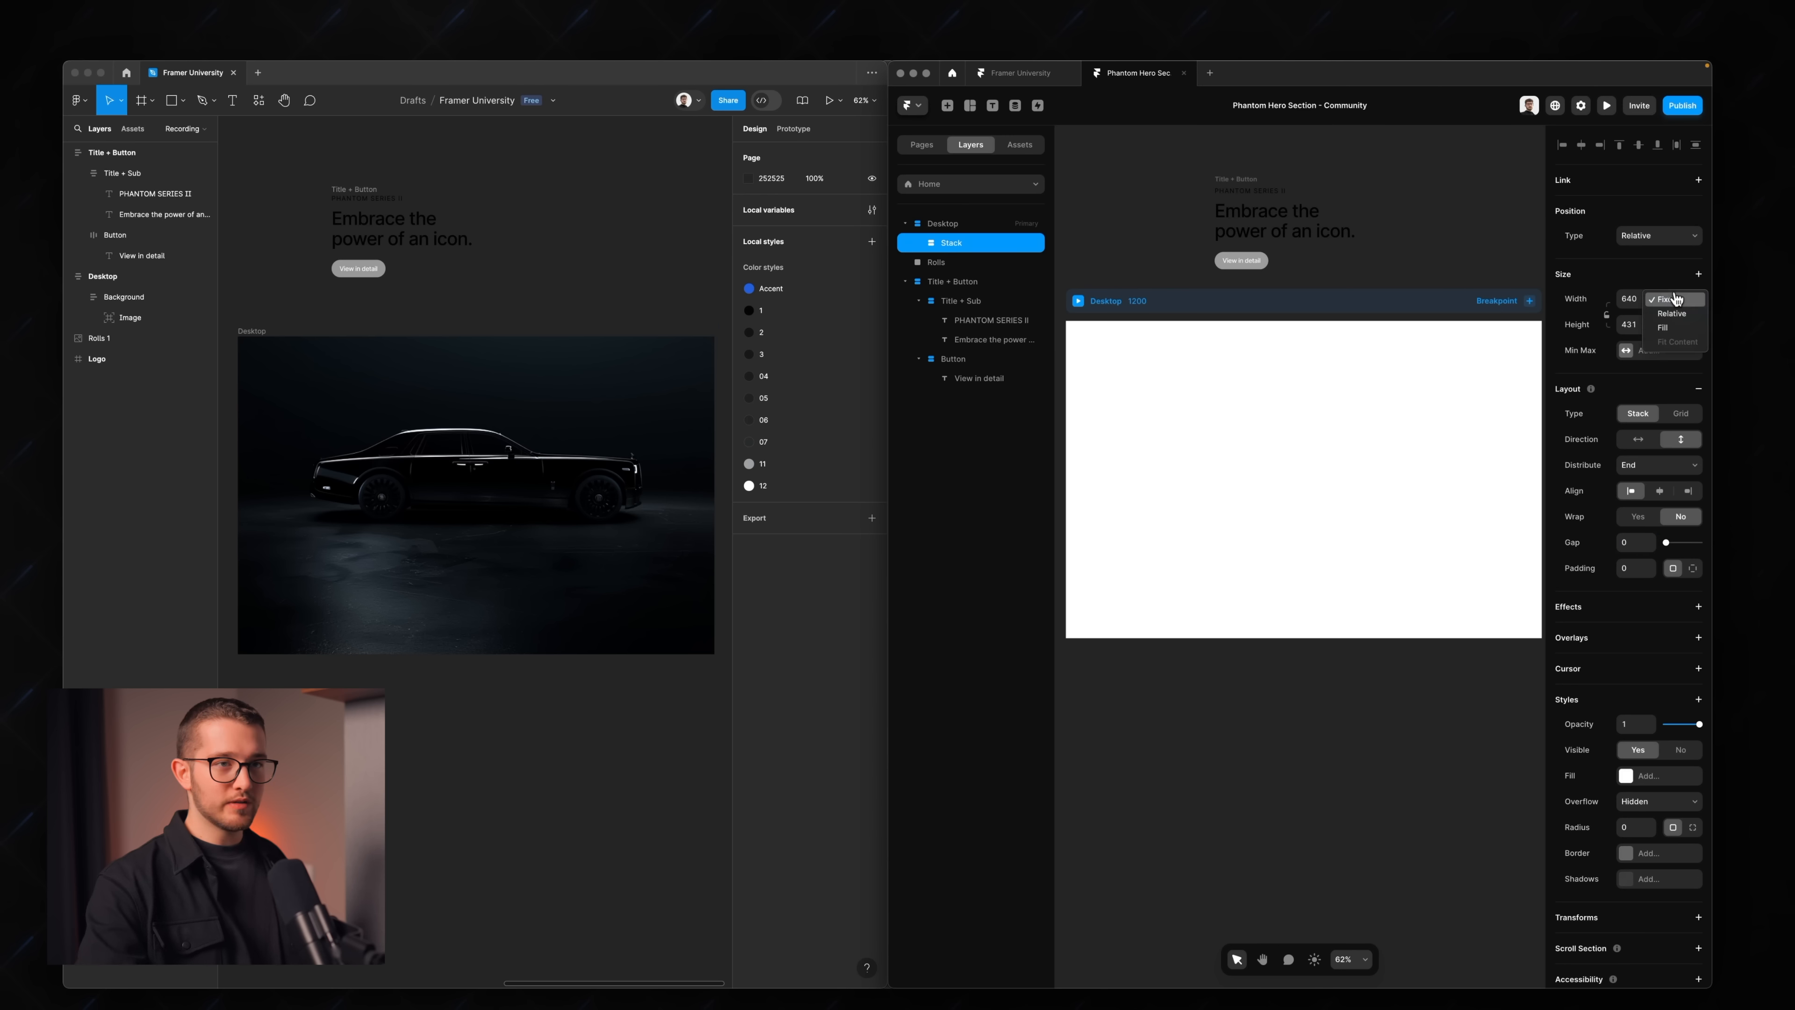
click(1669, 327)
click(1685, 324)
click(1665, 353)
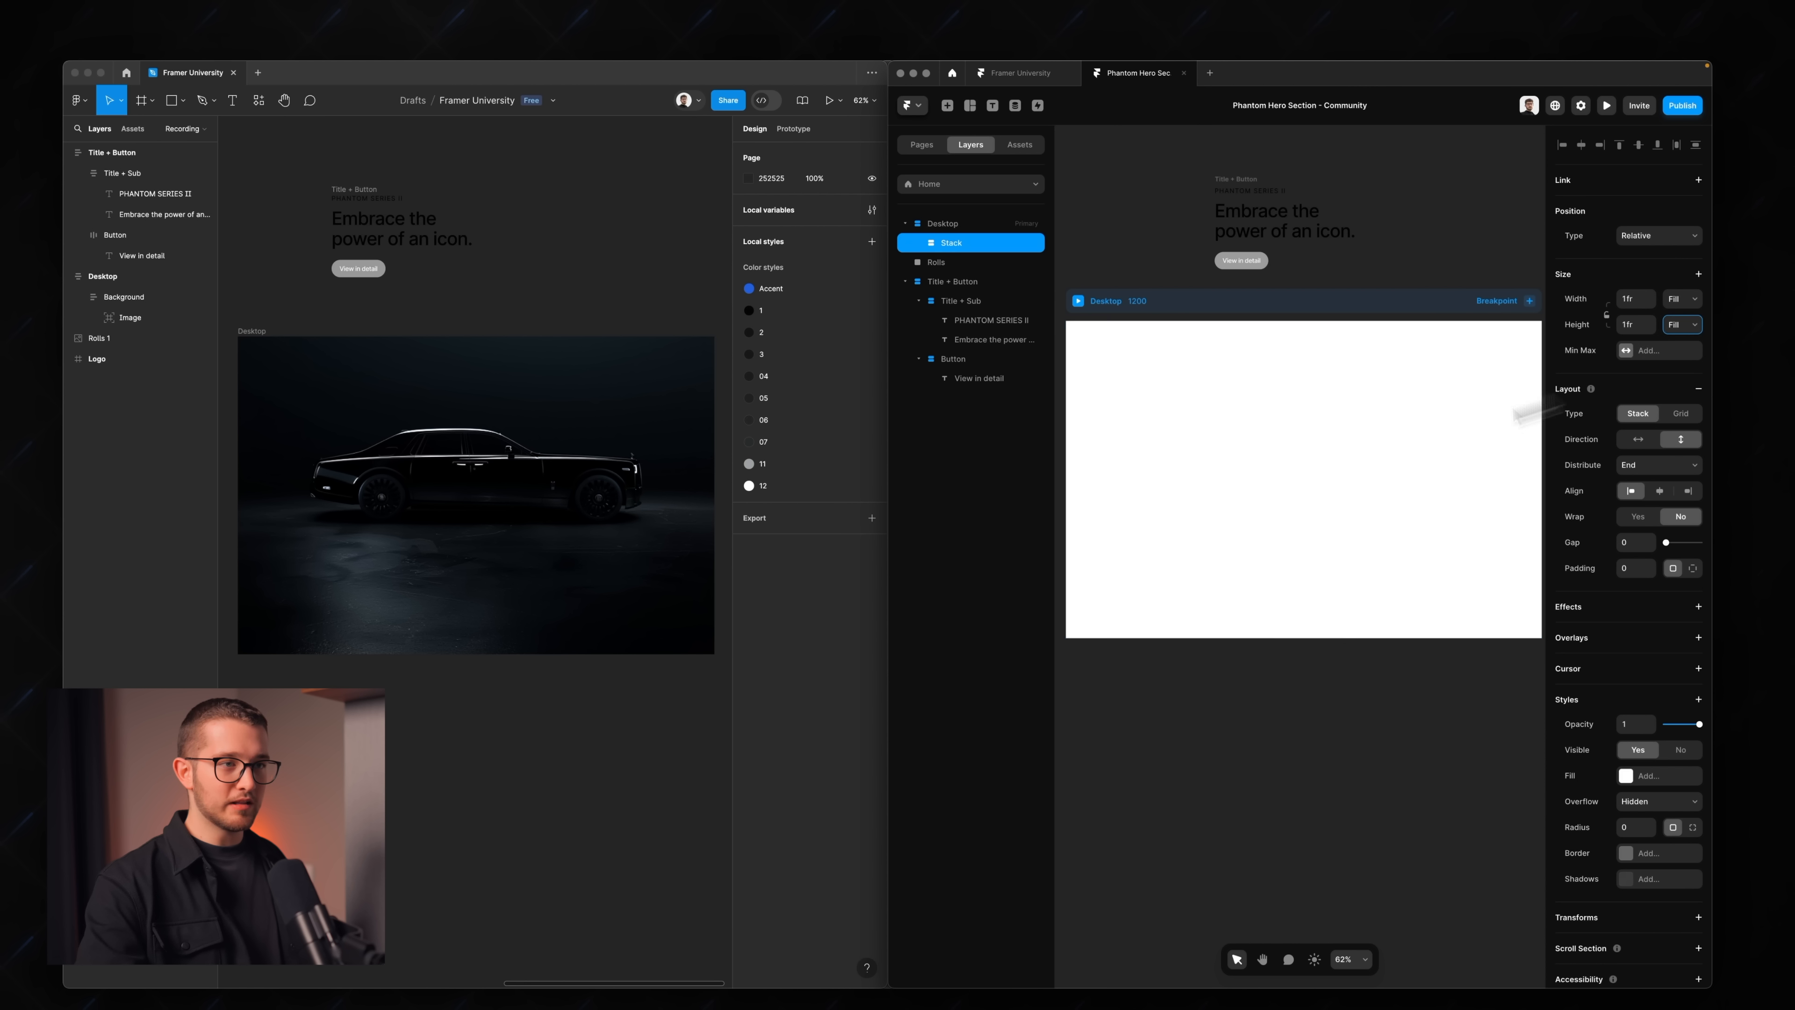
double_click(969, 244)
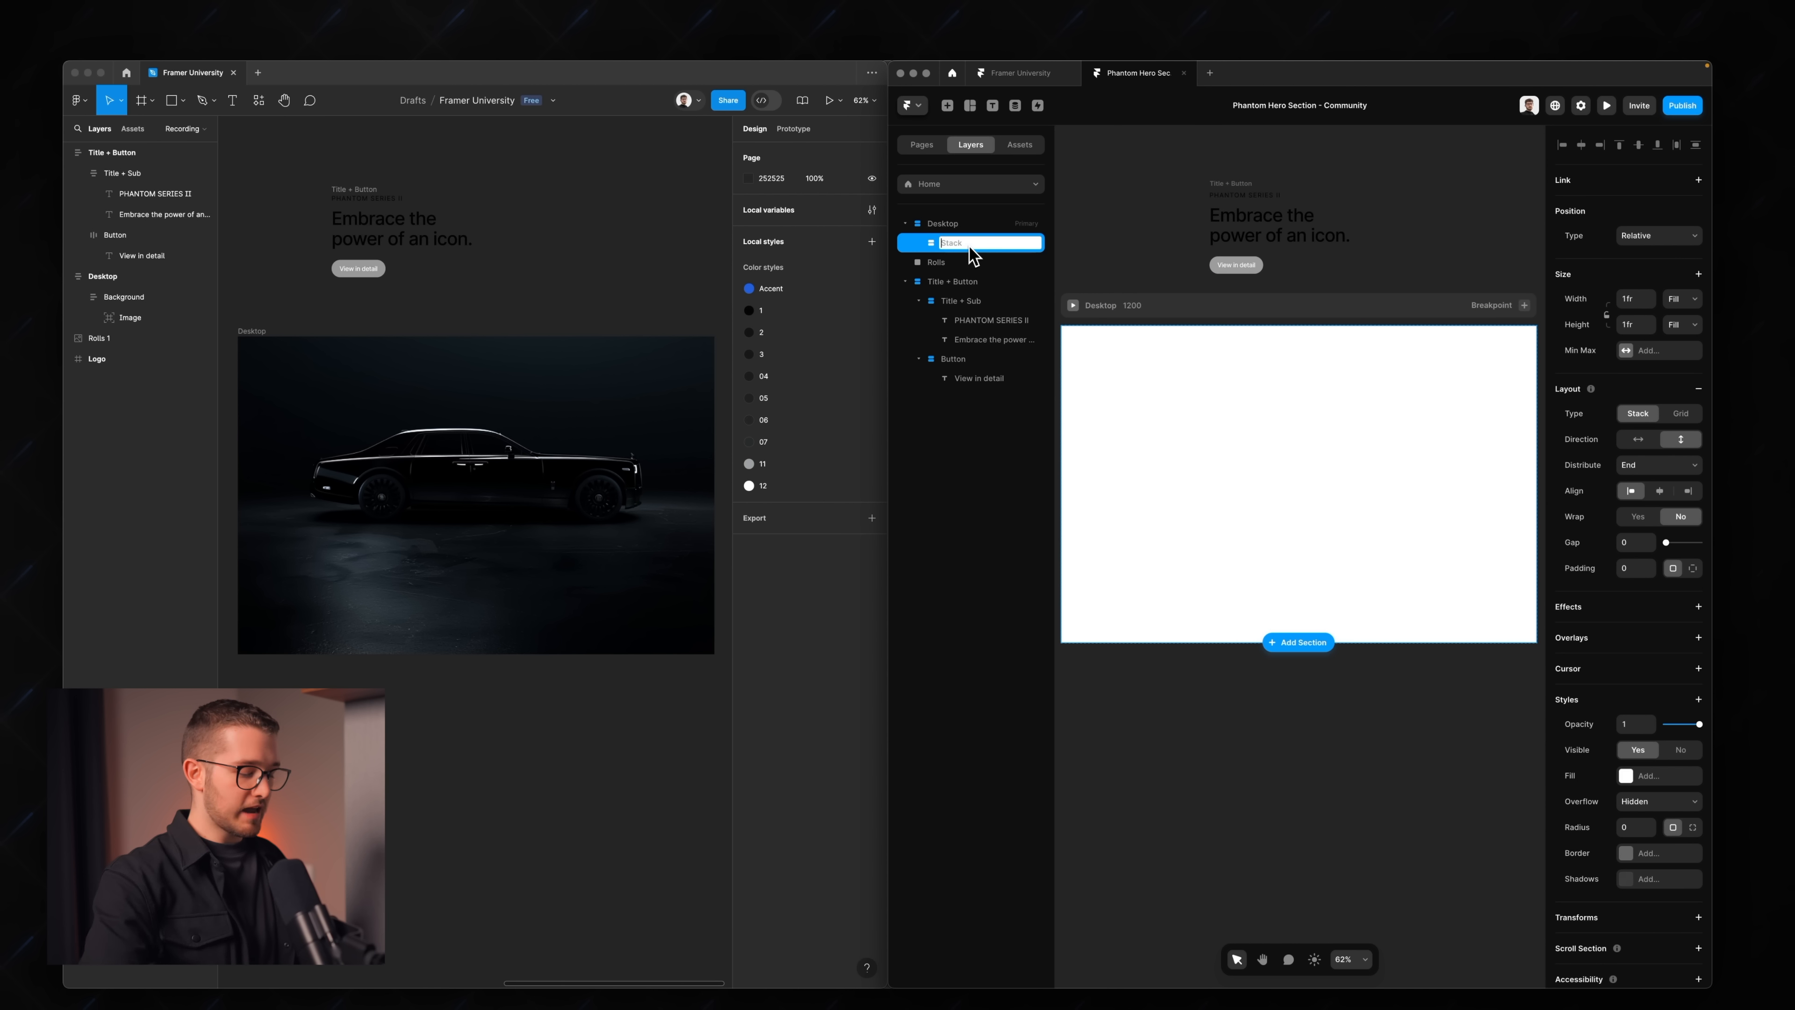
text(Background)
key(Return)
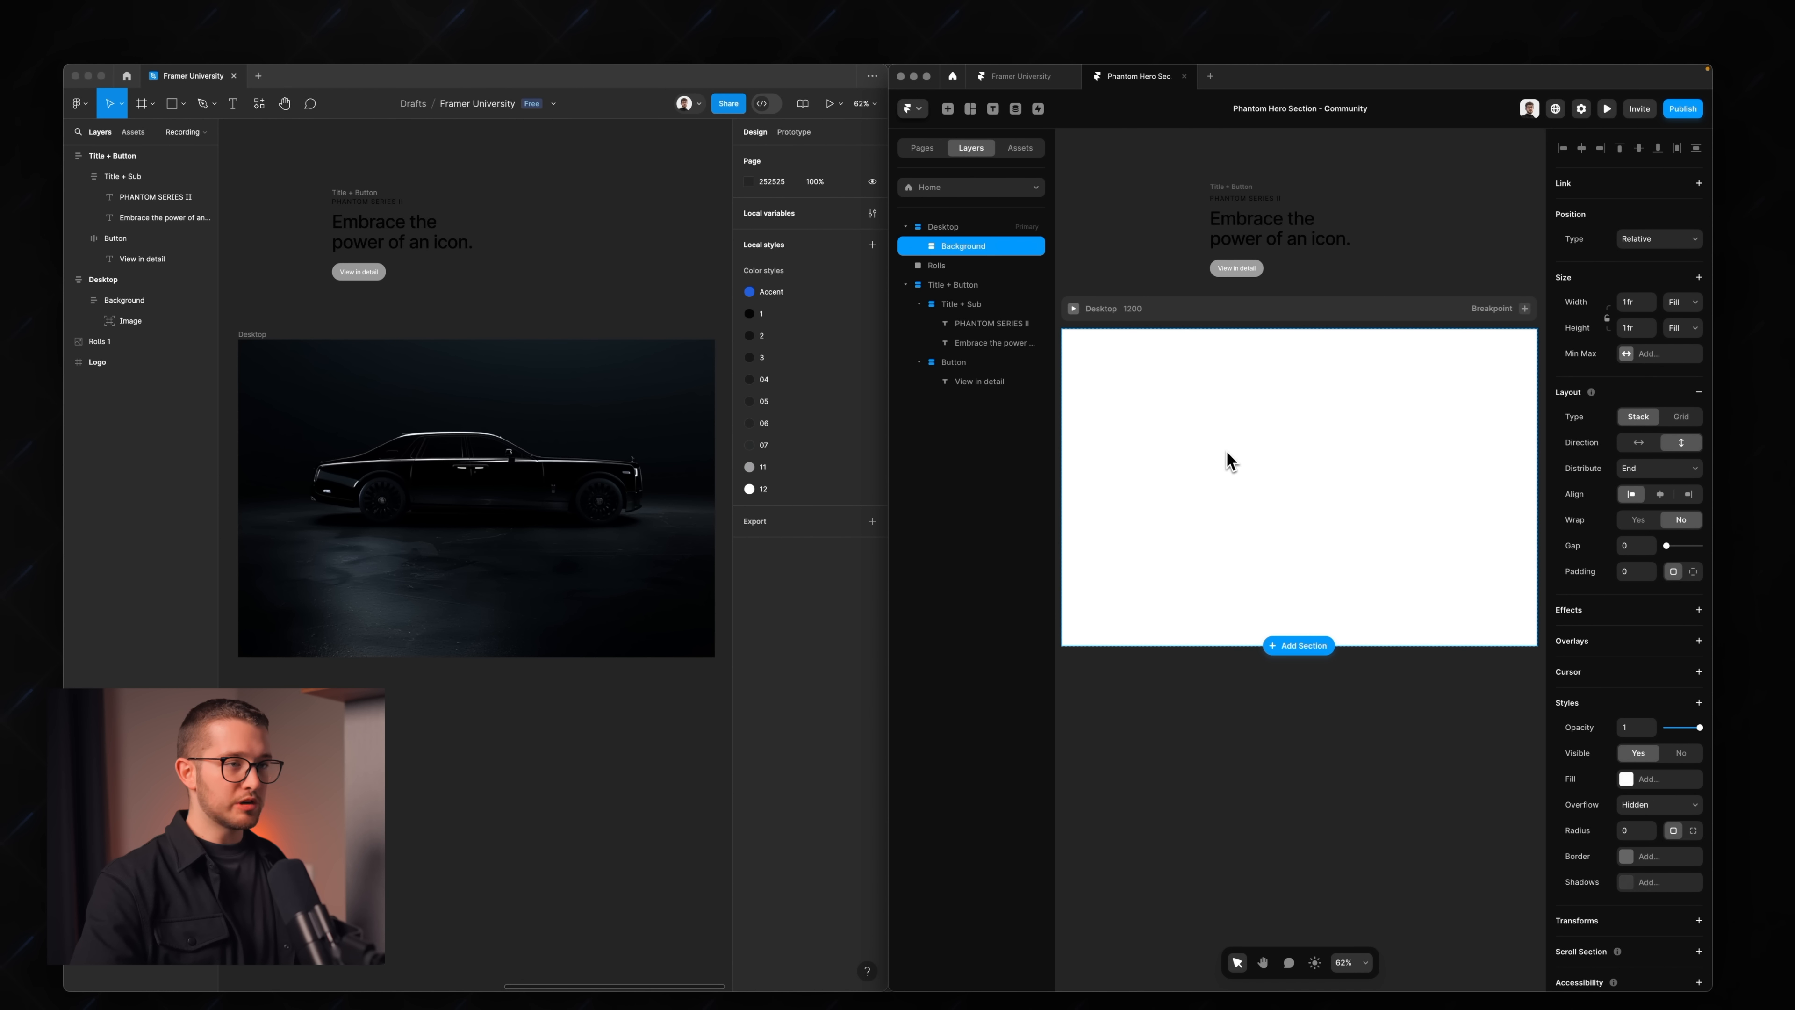
- Draw a frame about 369 × 314 inside Background and rename it Image
key(f)
drag(1225, 407, 1370, 533)
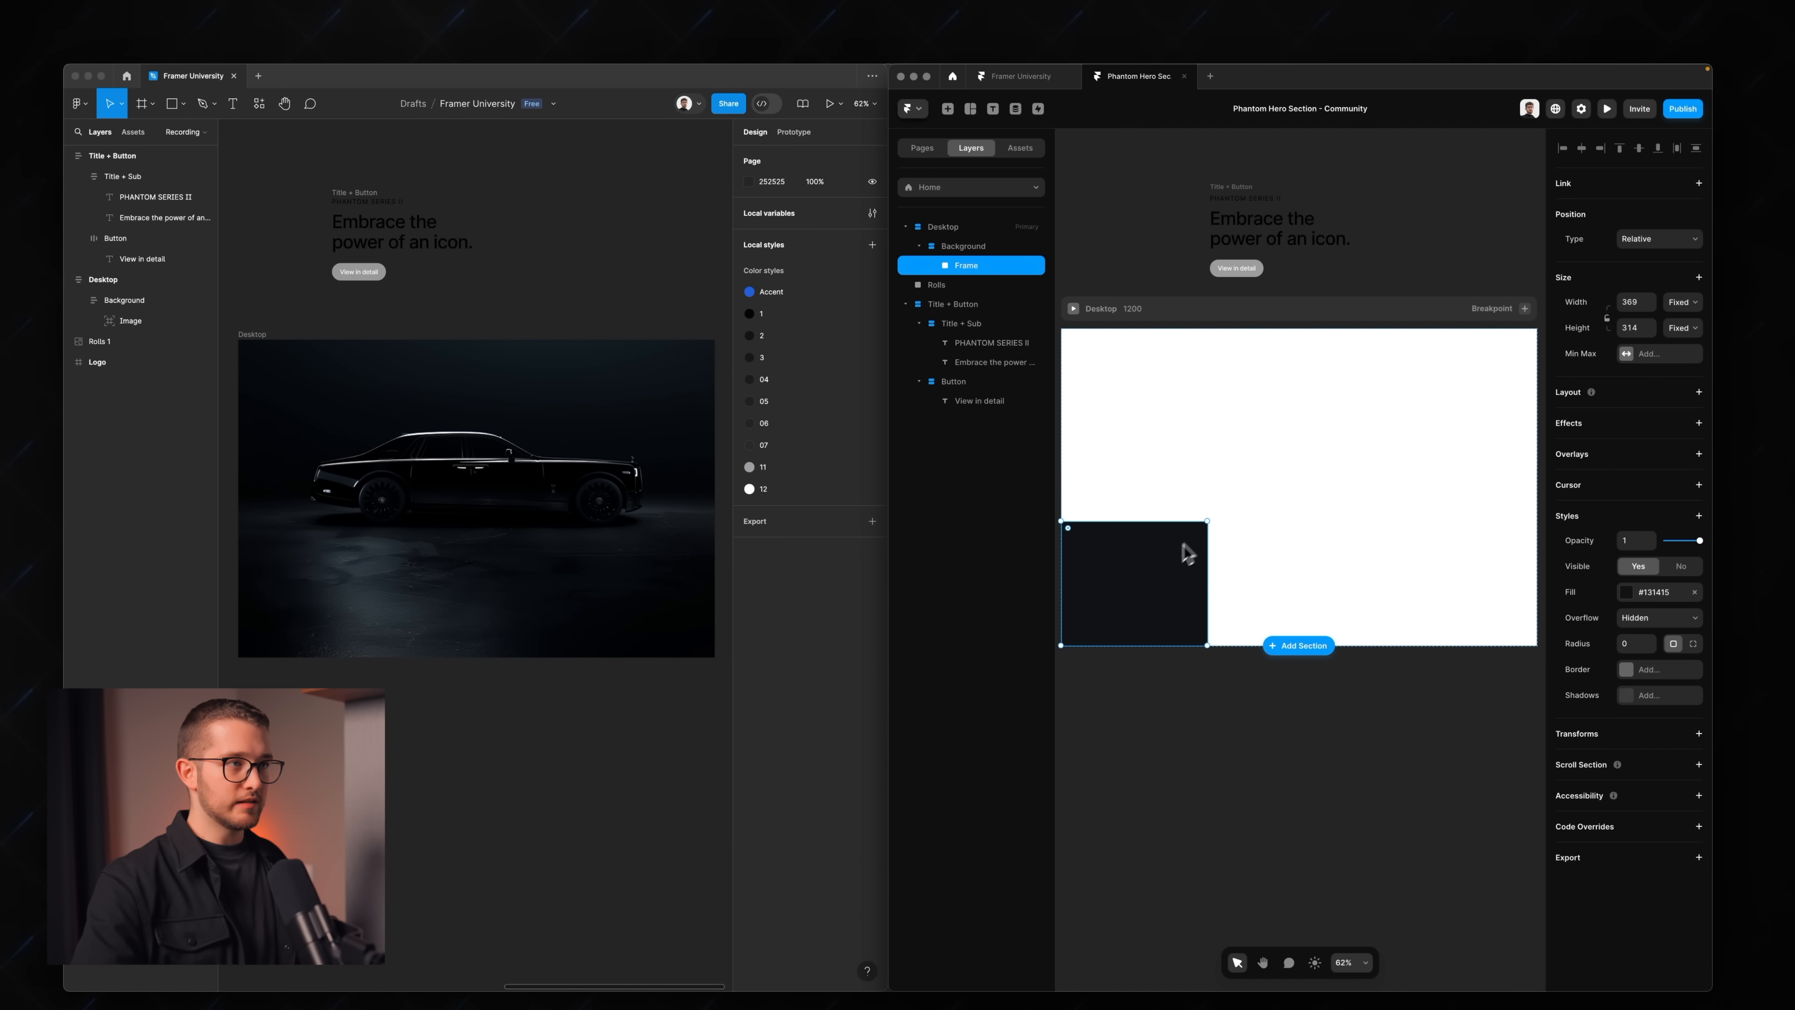
key(super+r)
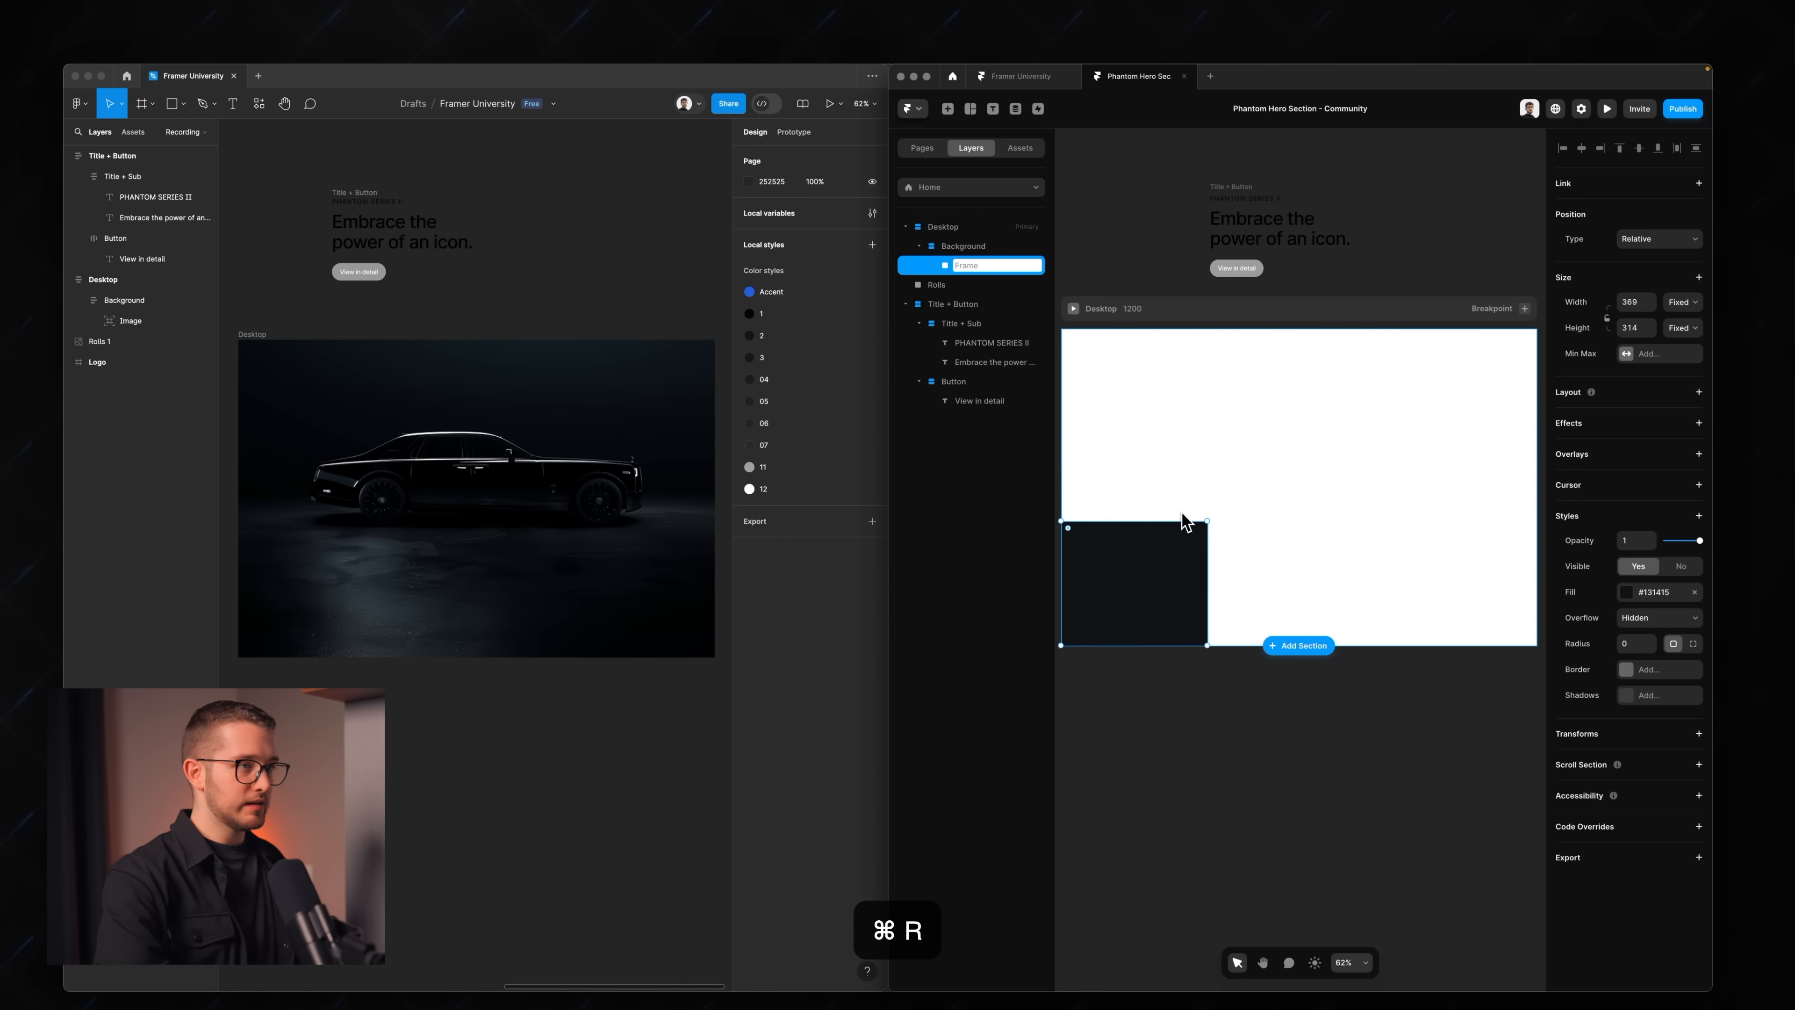
text(Image)
key(Return)
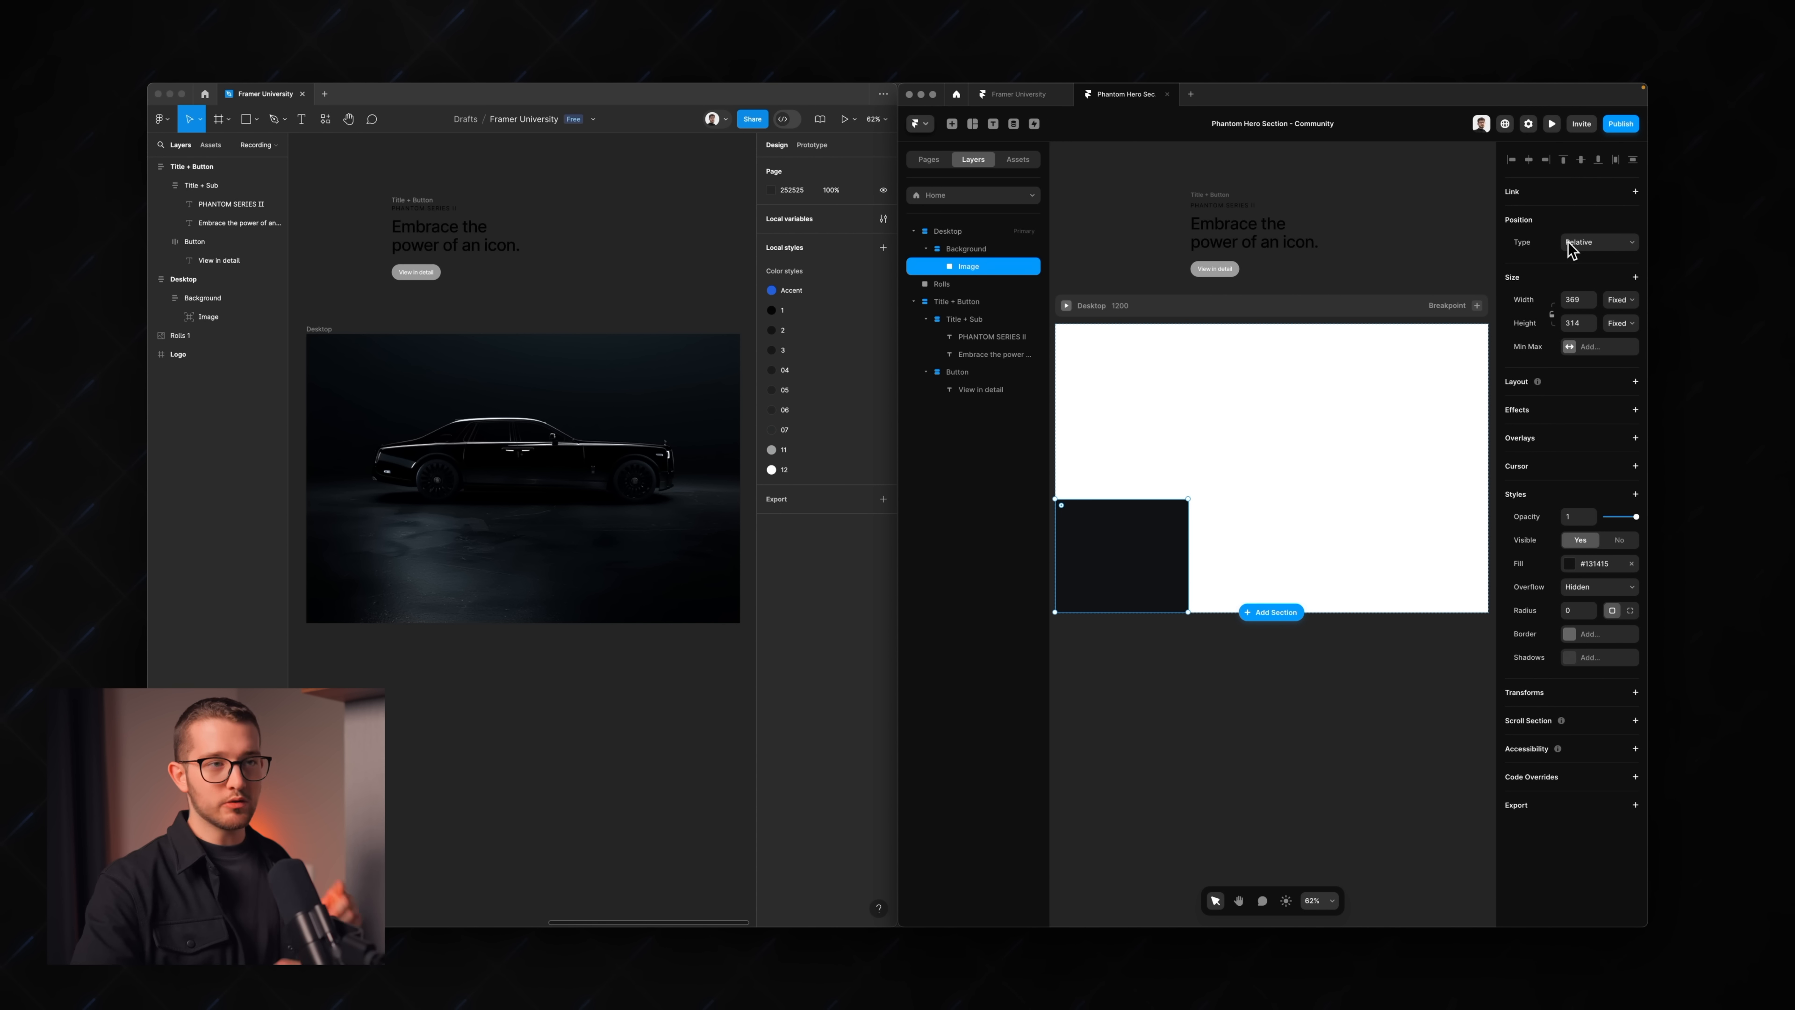
- Set the Framer Image frame's position type to Absolute and pin it at 0 on all four sides
click(551, 451)
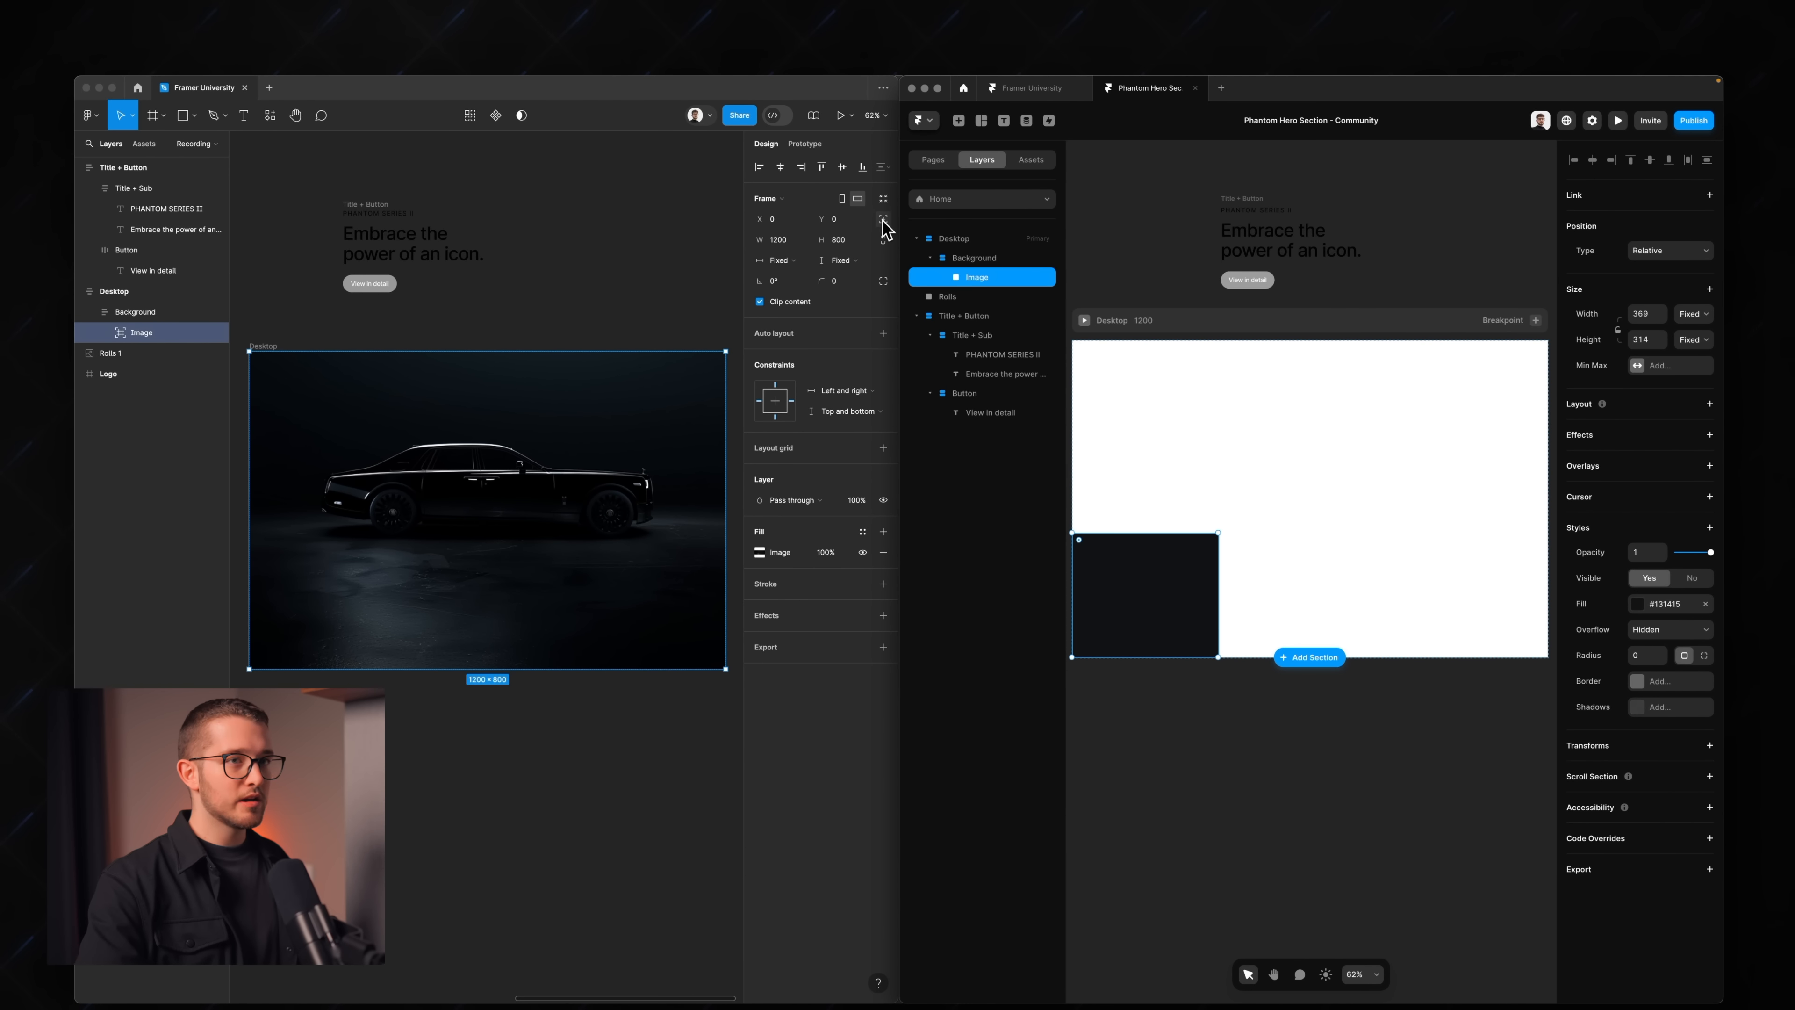
click(1661, 252)
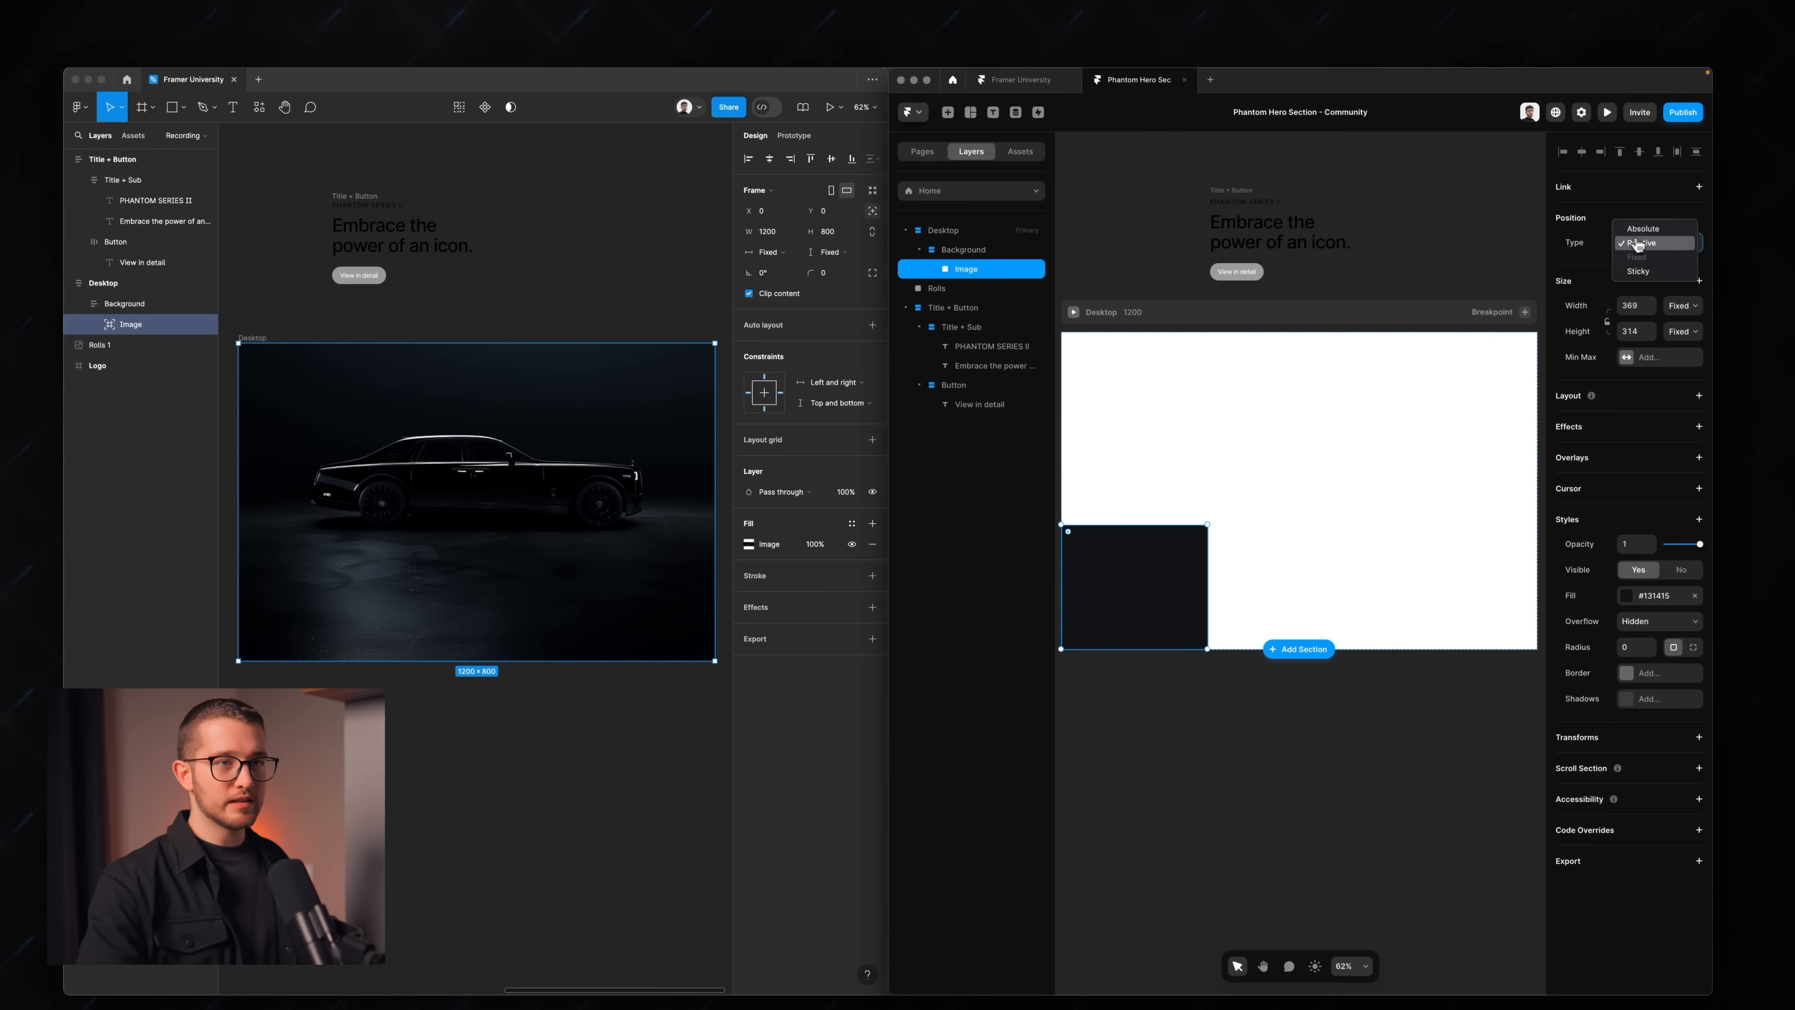
click(1659, 230)
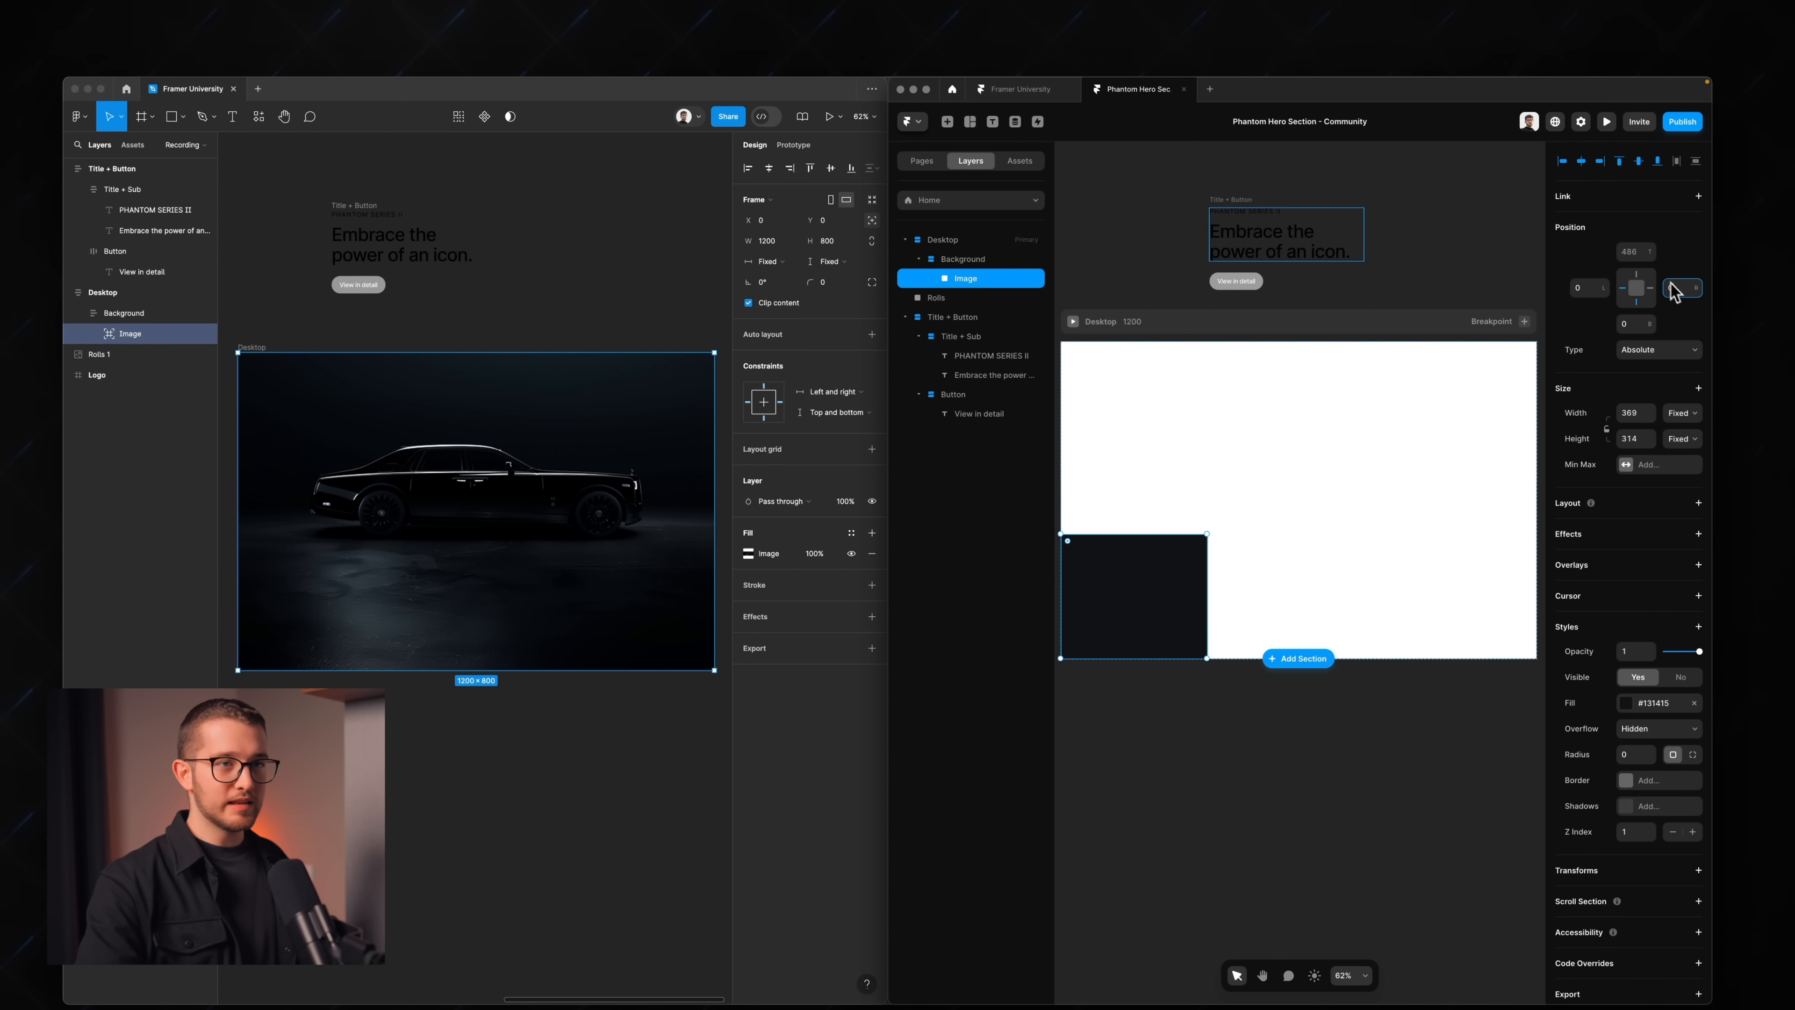
text(0)
click(1634, 251)
text(0)
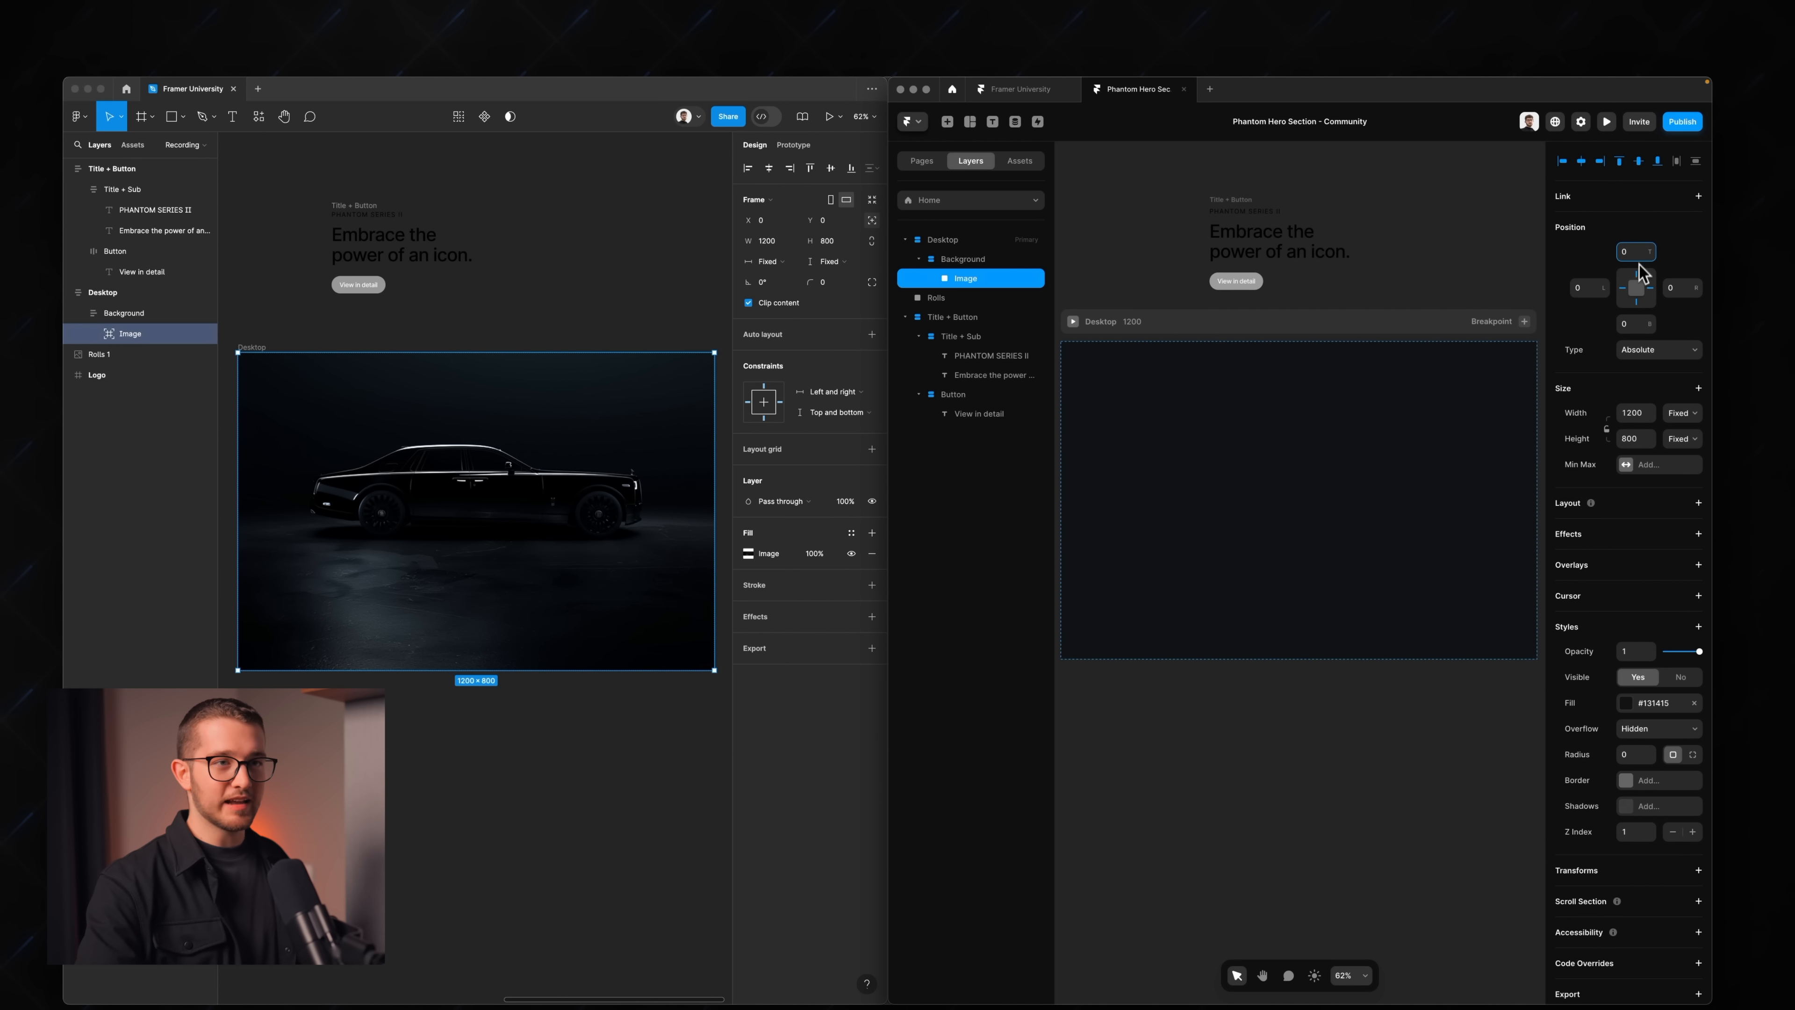
text(0)
click(1626, 322)
text(0)
key(Return)
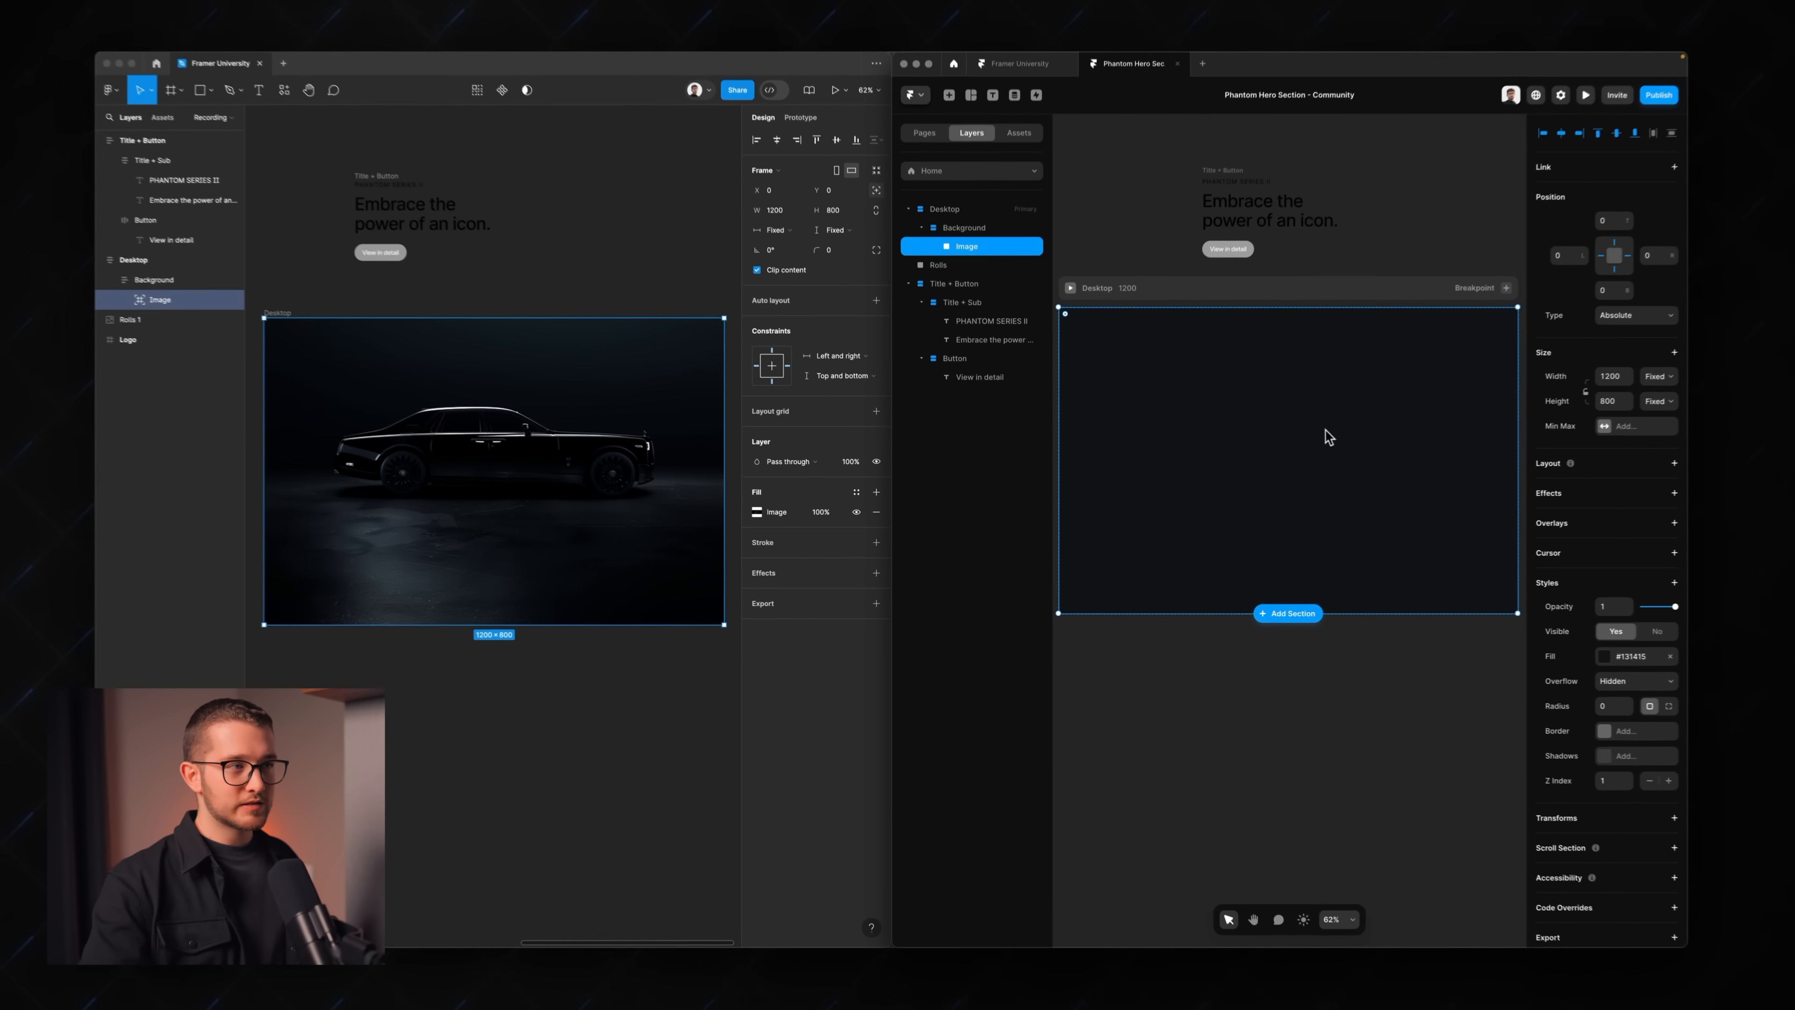
- Change the Image frame's fill to an image fill using Rolls.jpg
click(1638, 662)
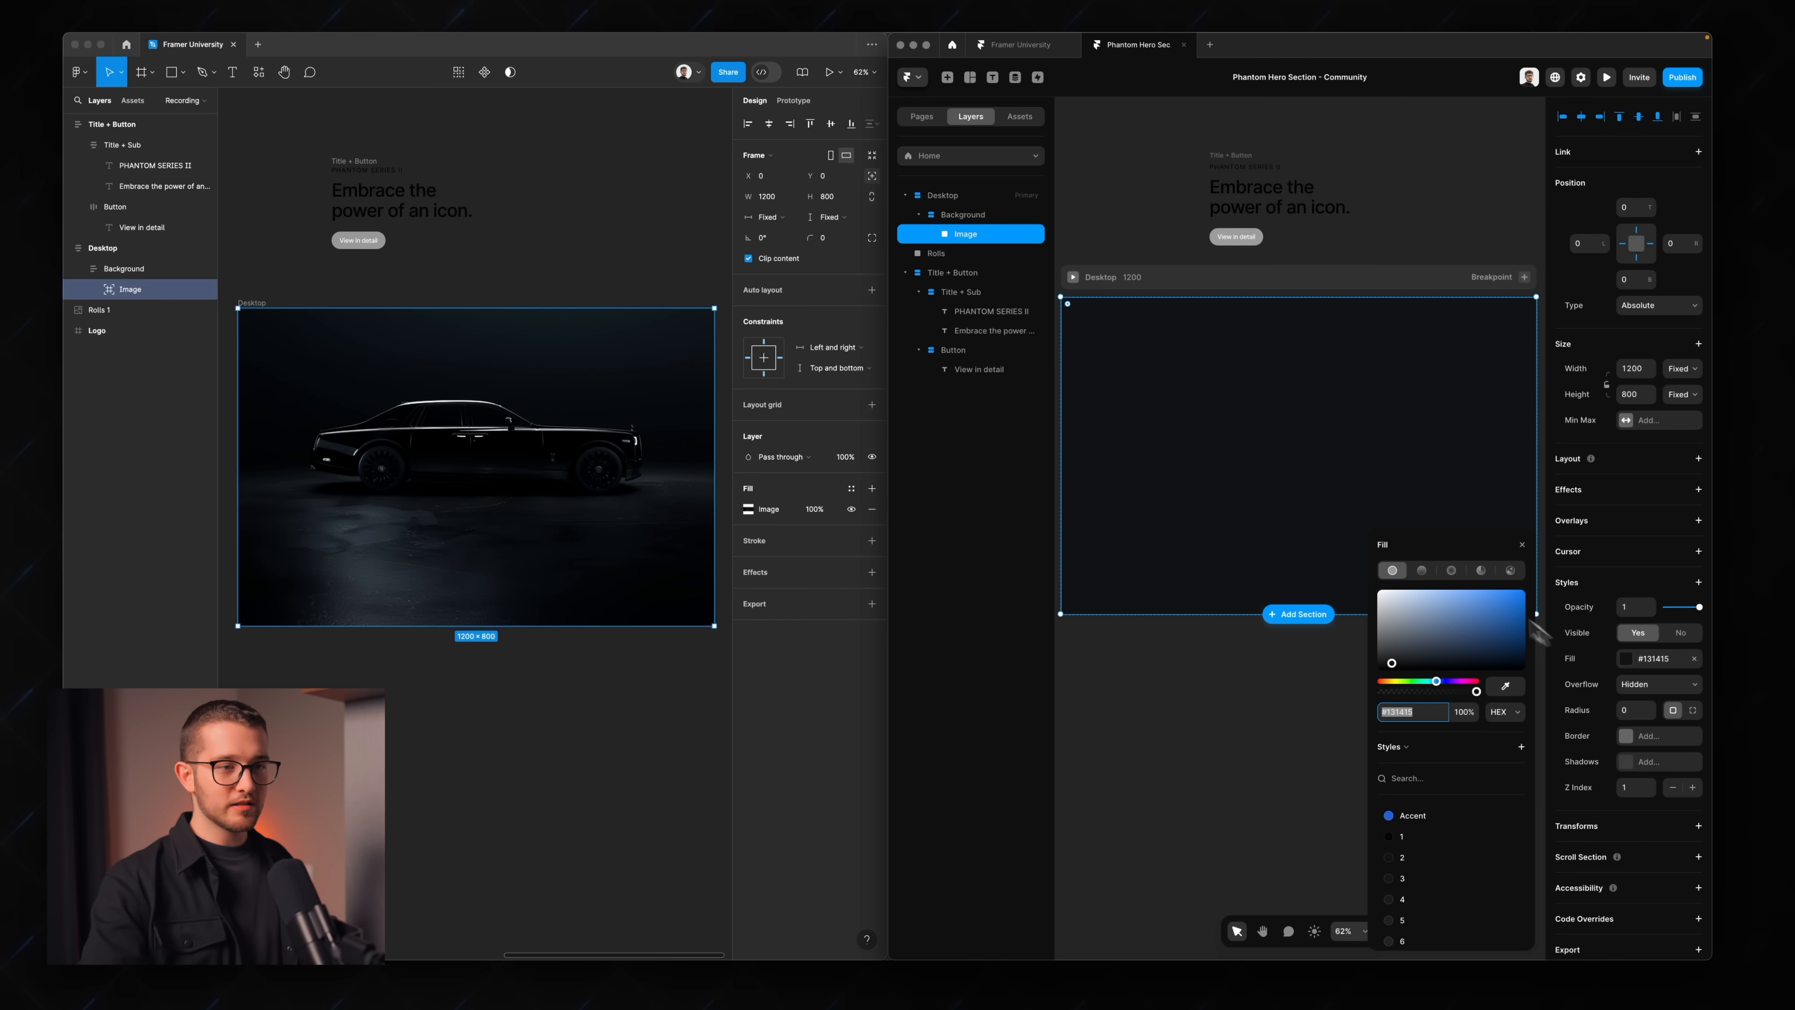
click(1509, 574)
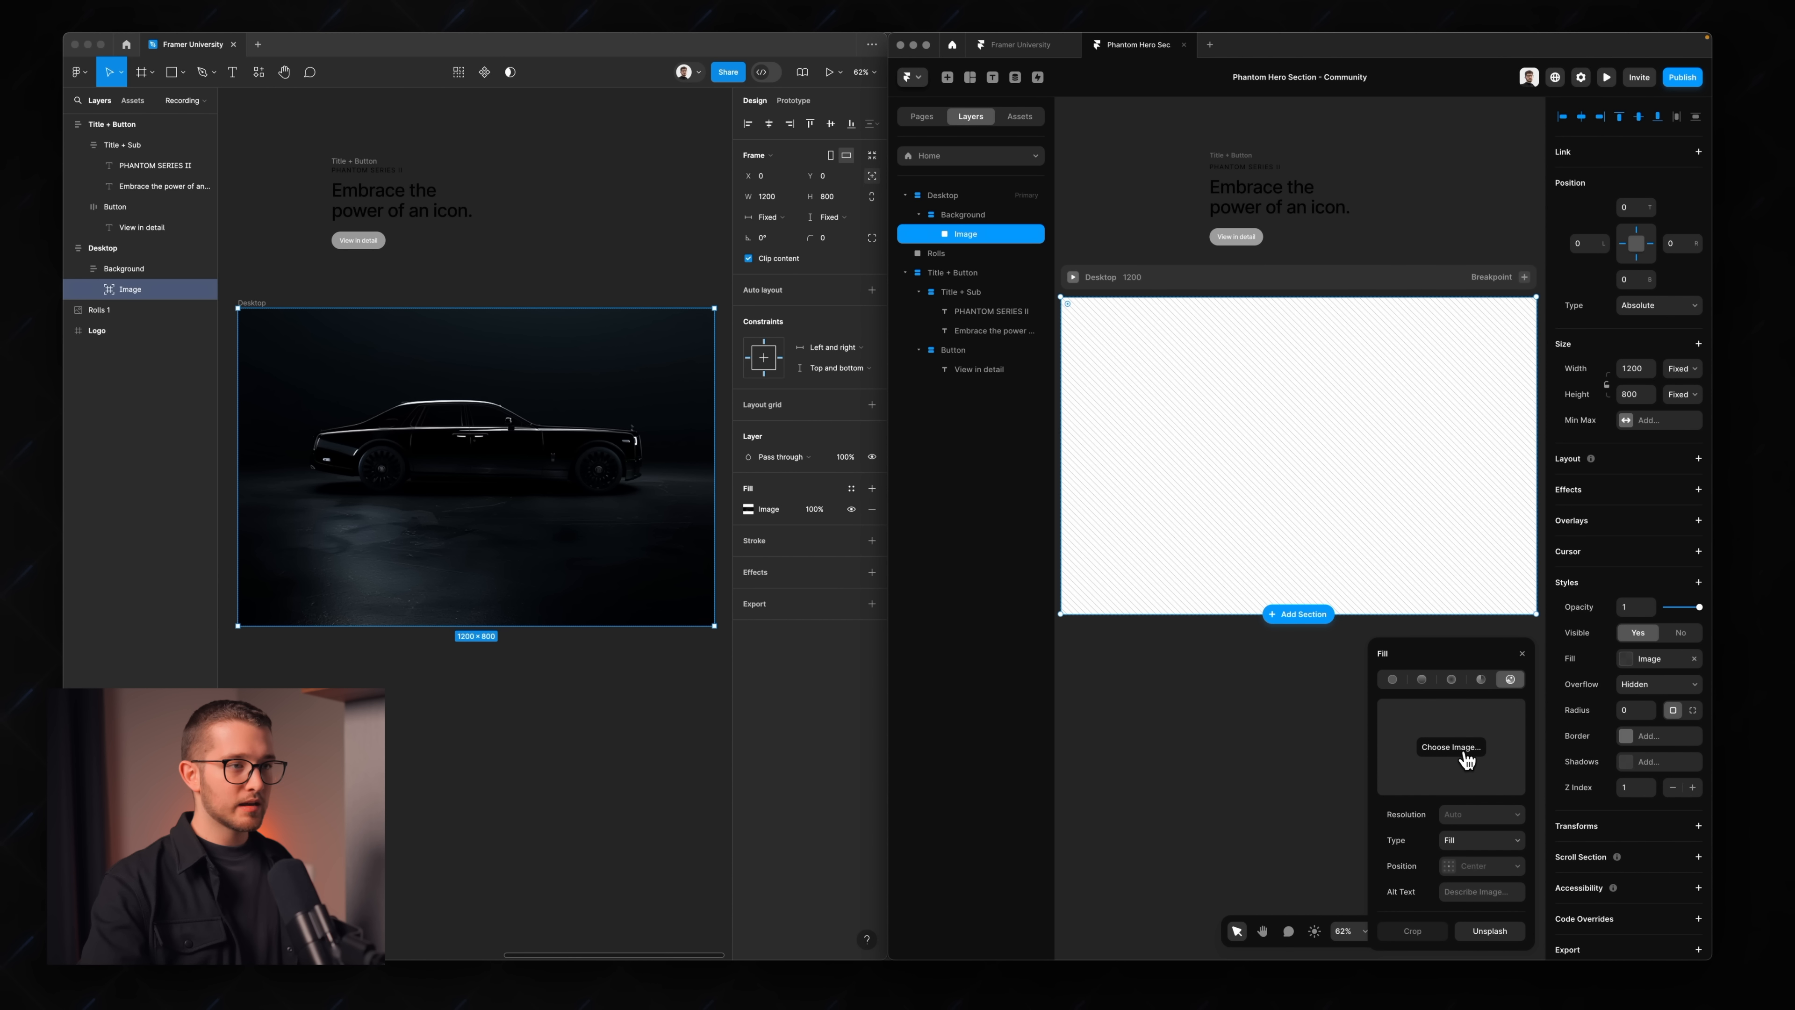
click(1451, 746)
click(1046, 349)
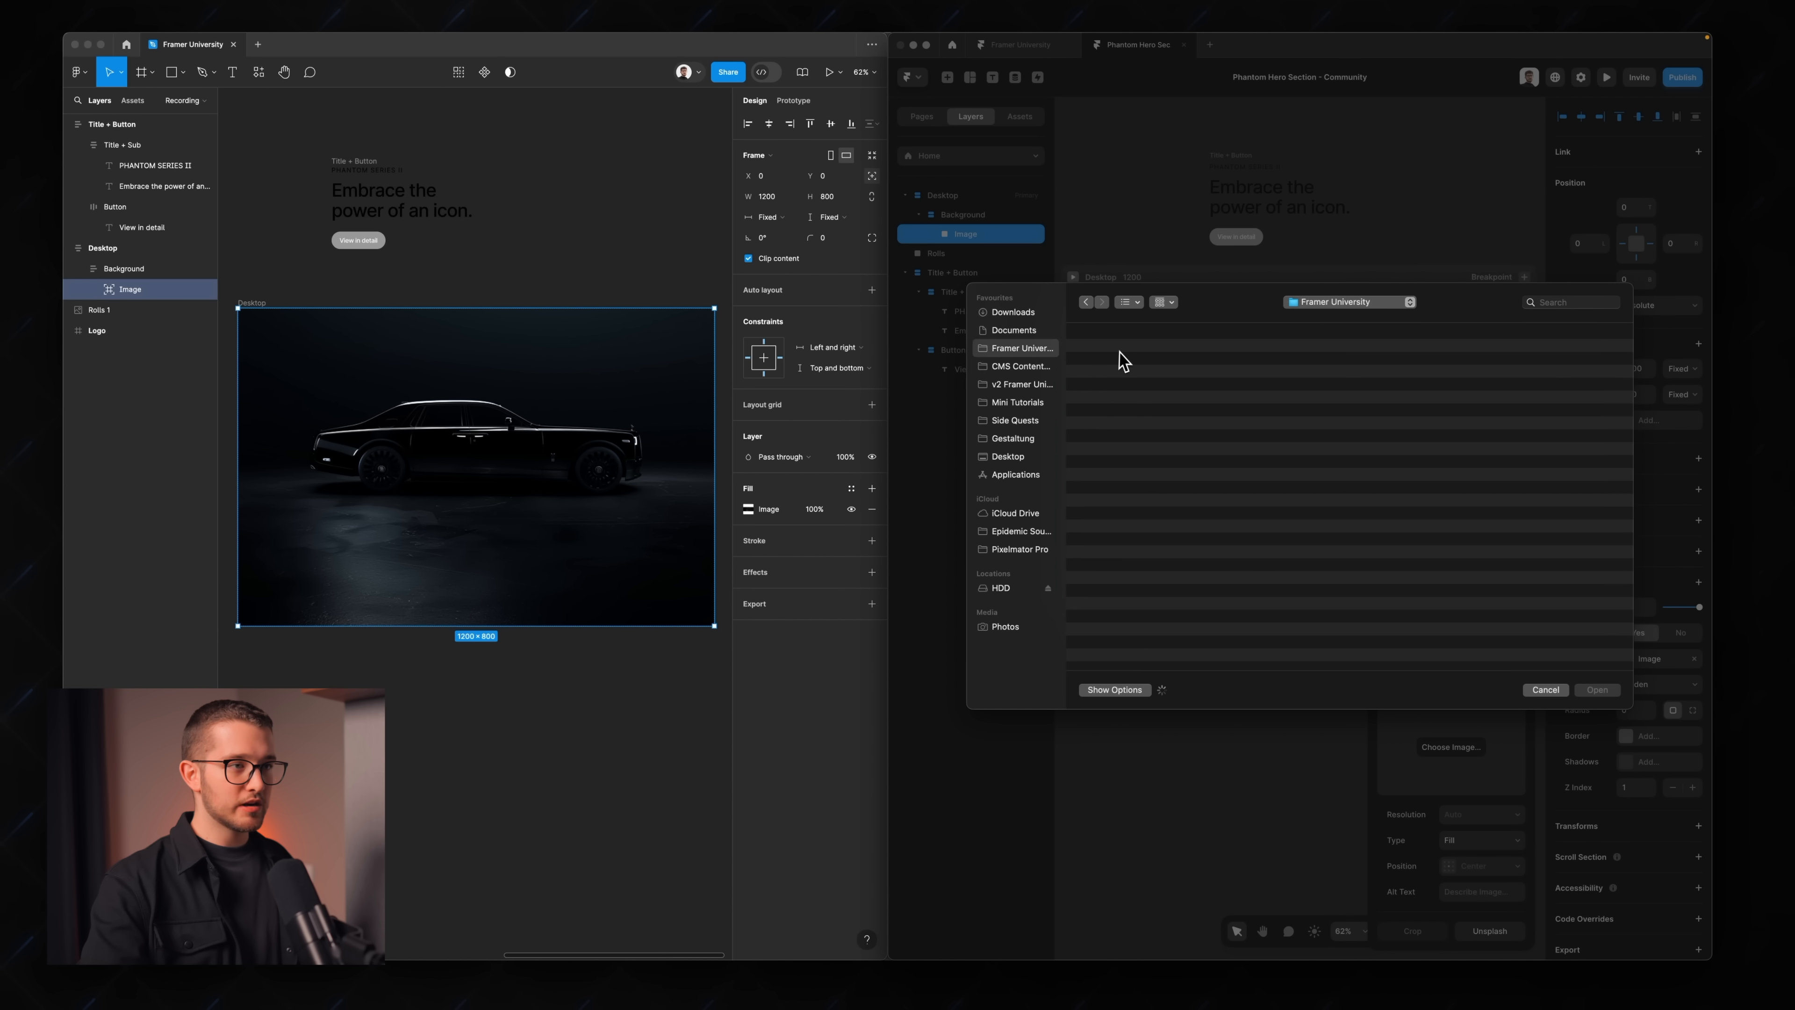
double_click(1138, 350)
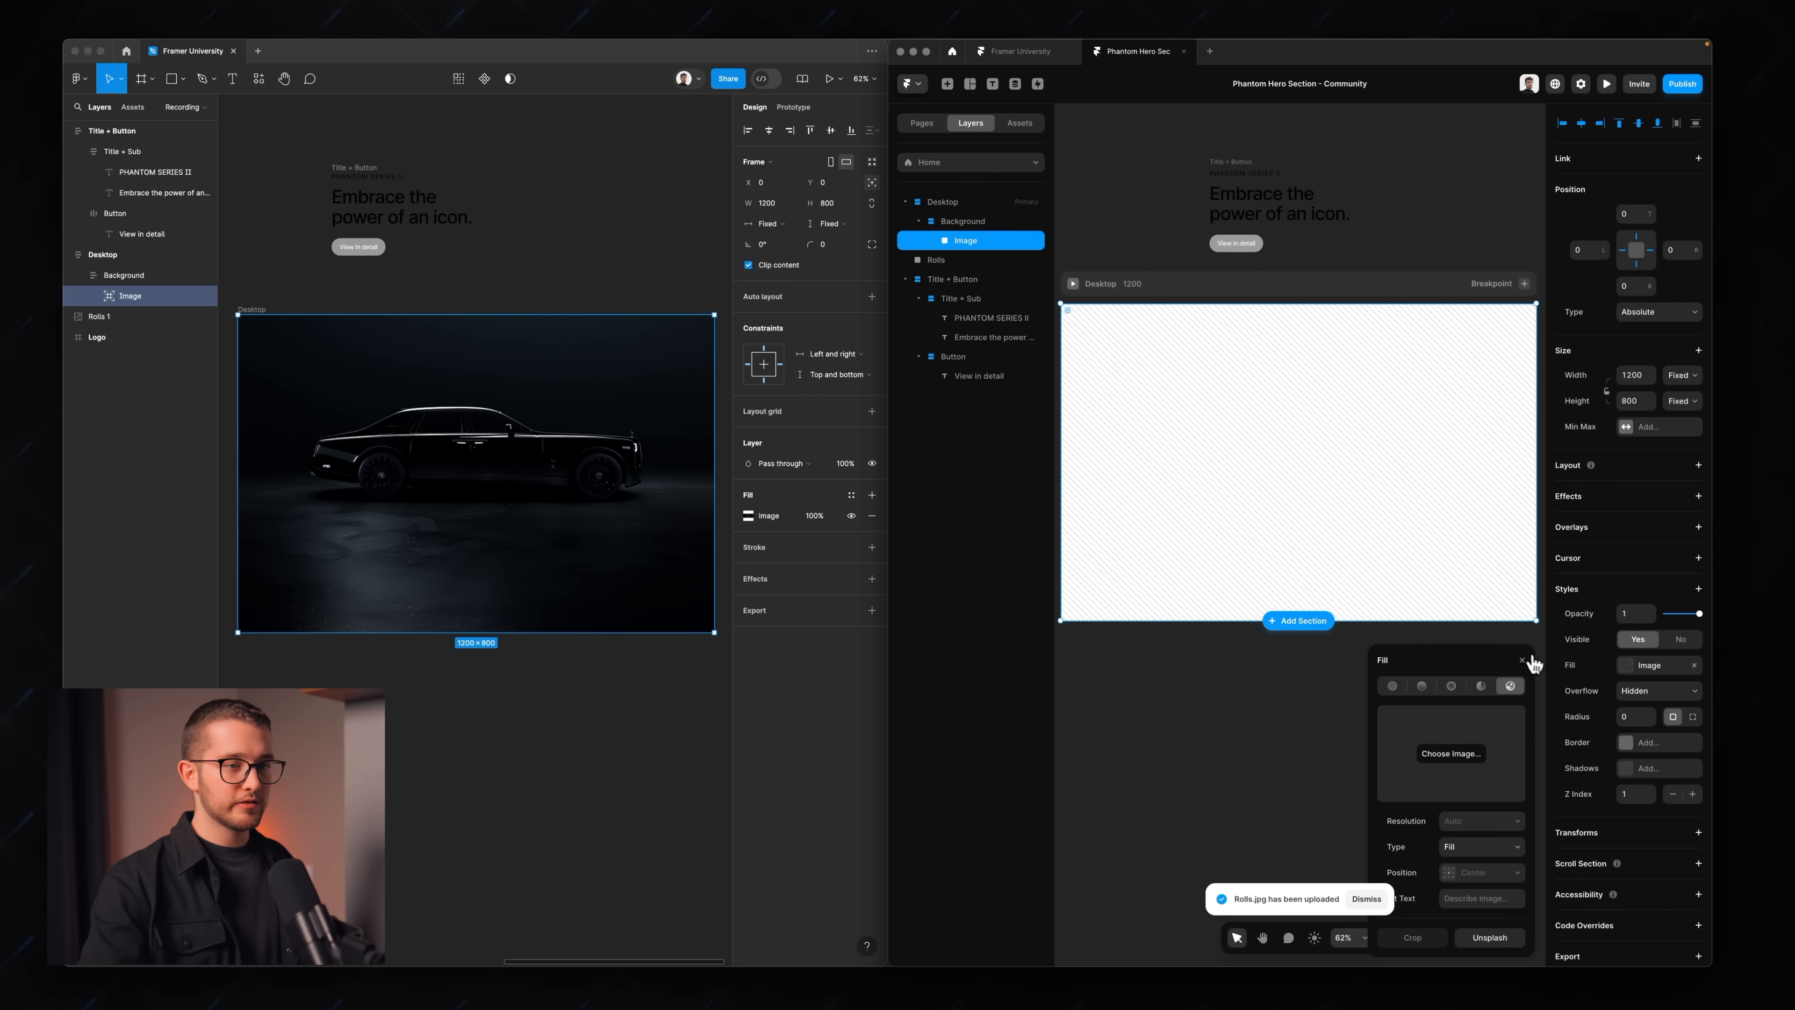
click(1521, 659)
click(1430, 680)
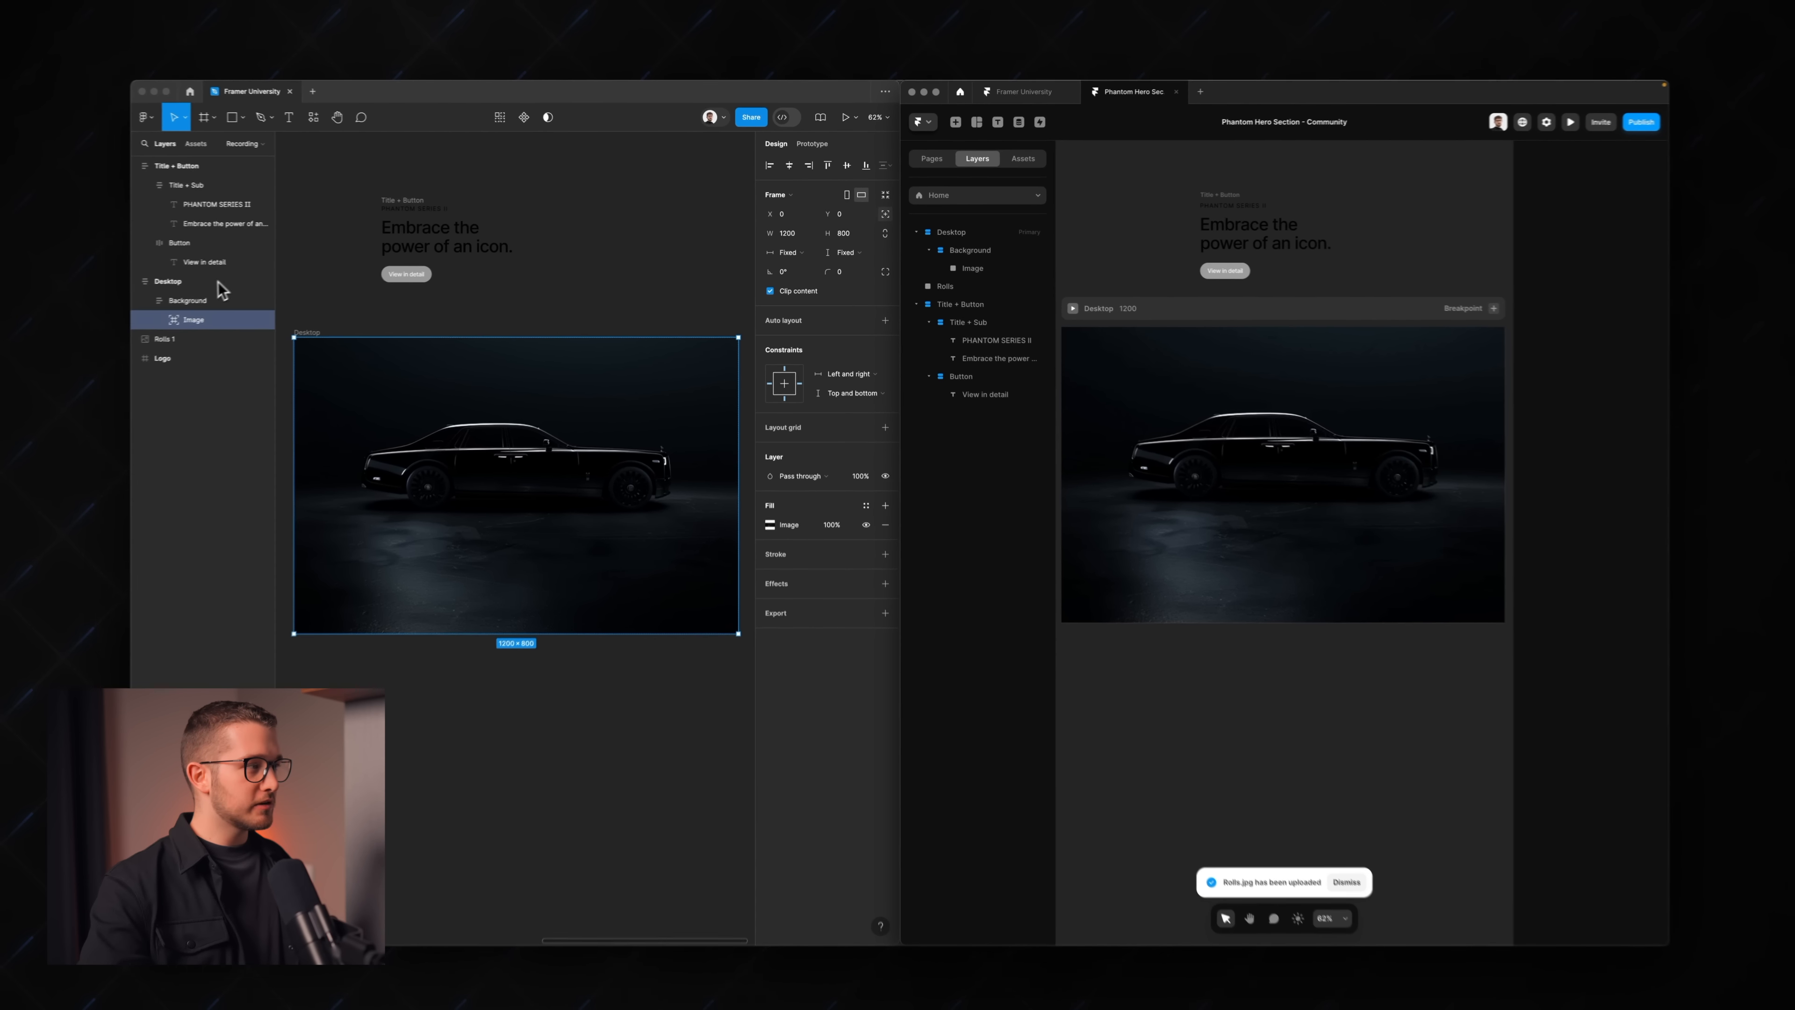
- Switch to Figma and set the Desktop frame's left, right and bottom padding to 24
click(206, 285)
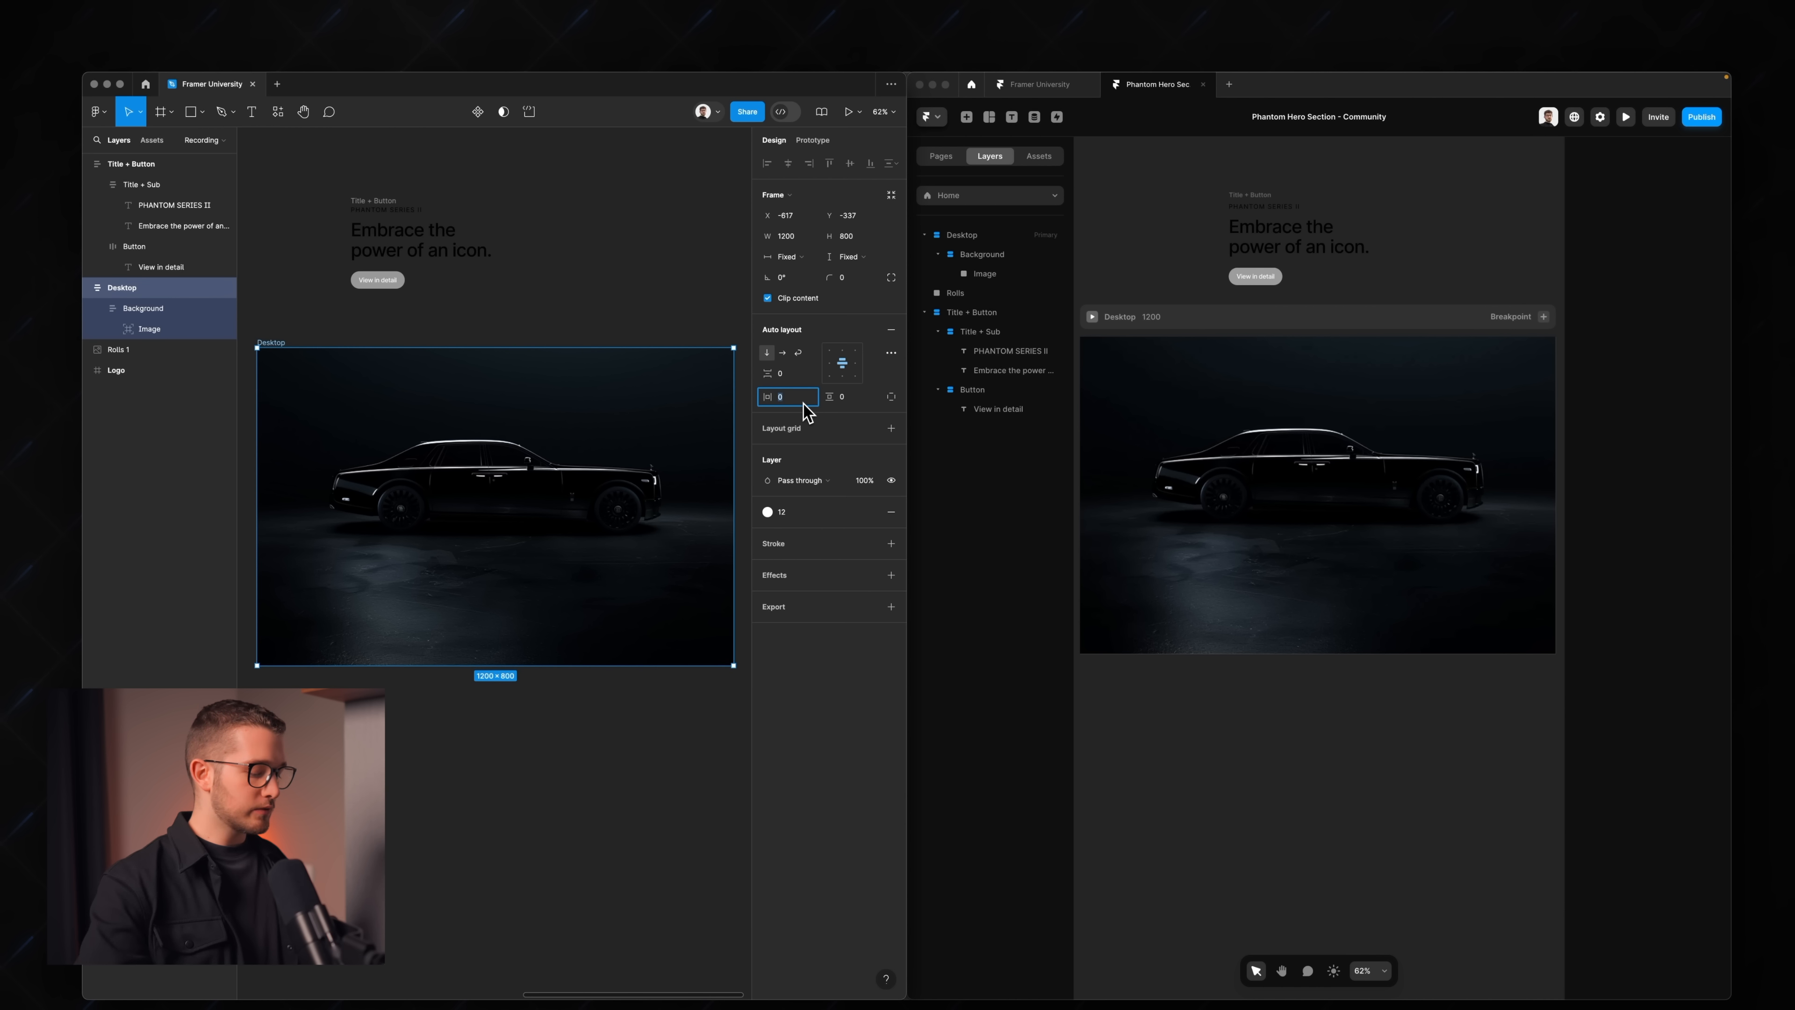
key(Return)
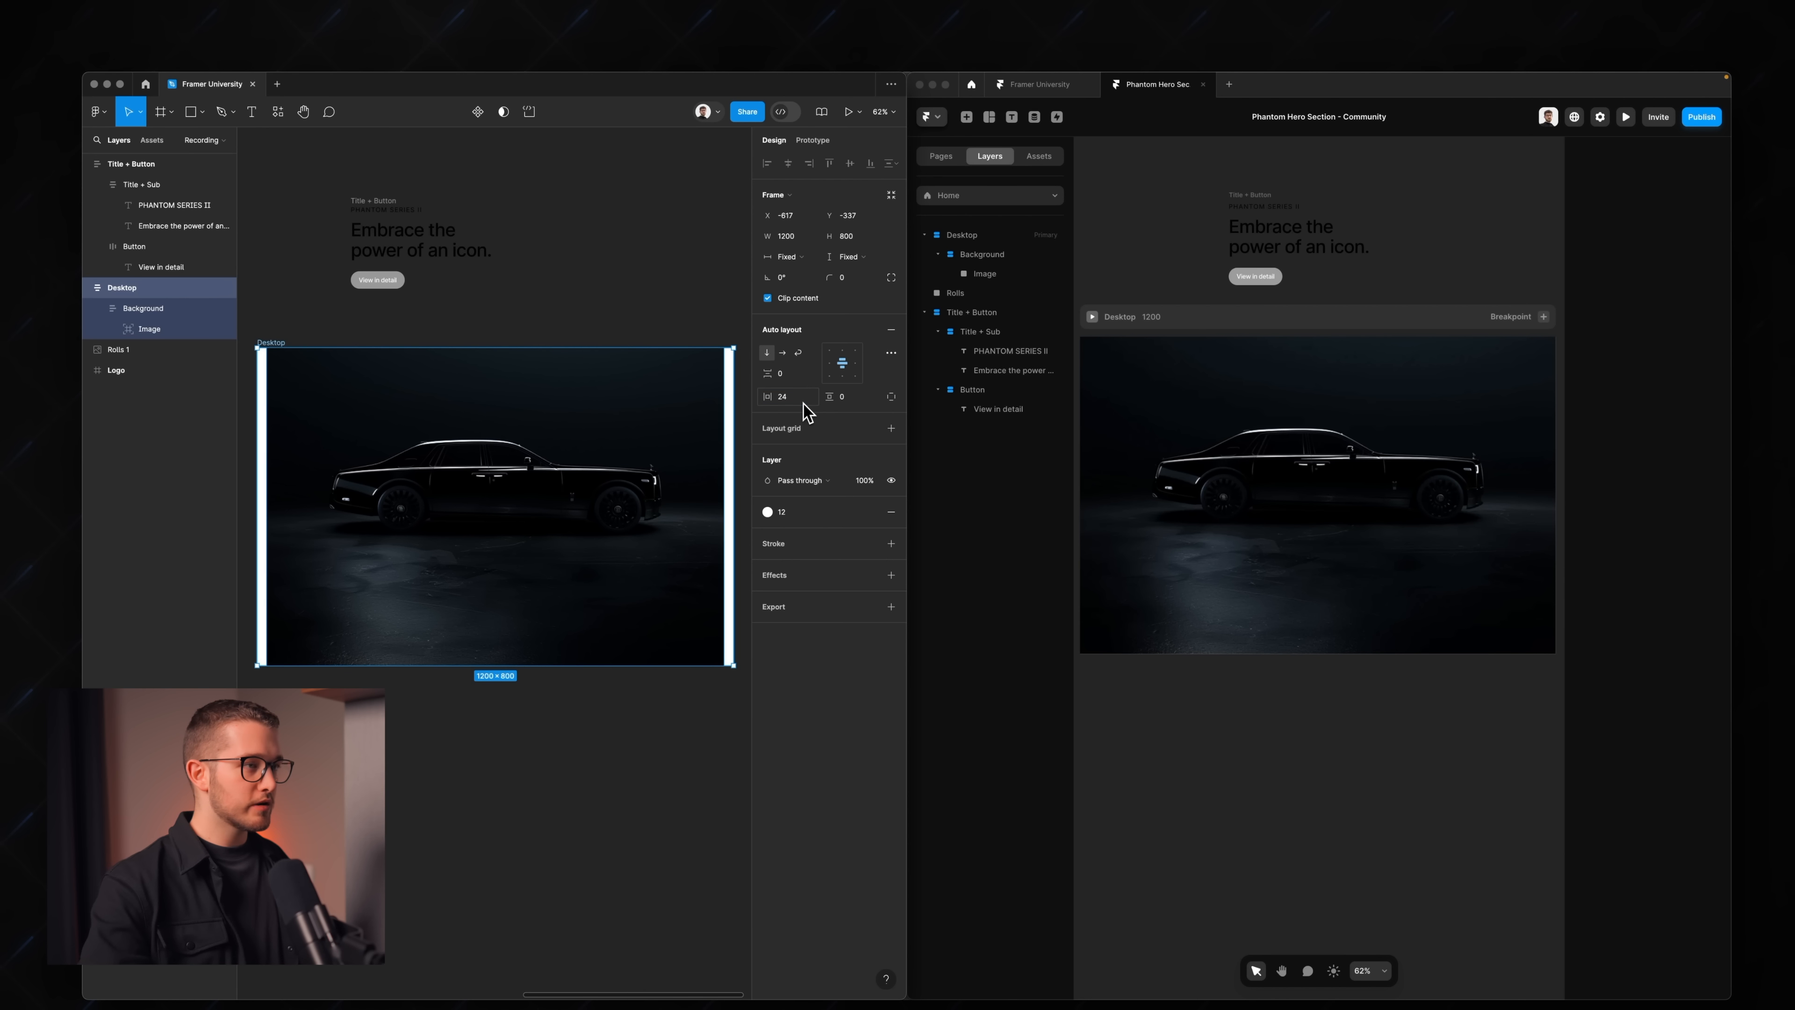
click(891, 397)
click(862, 420)
text(24)
key(Return)
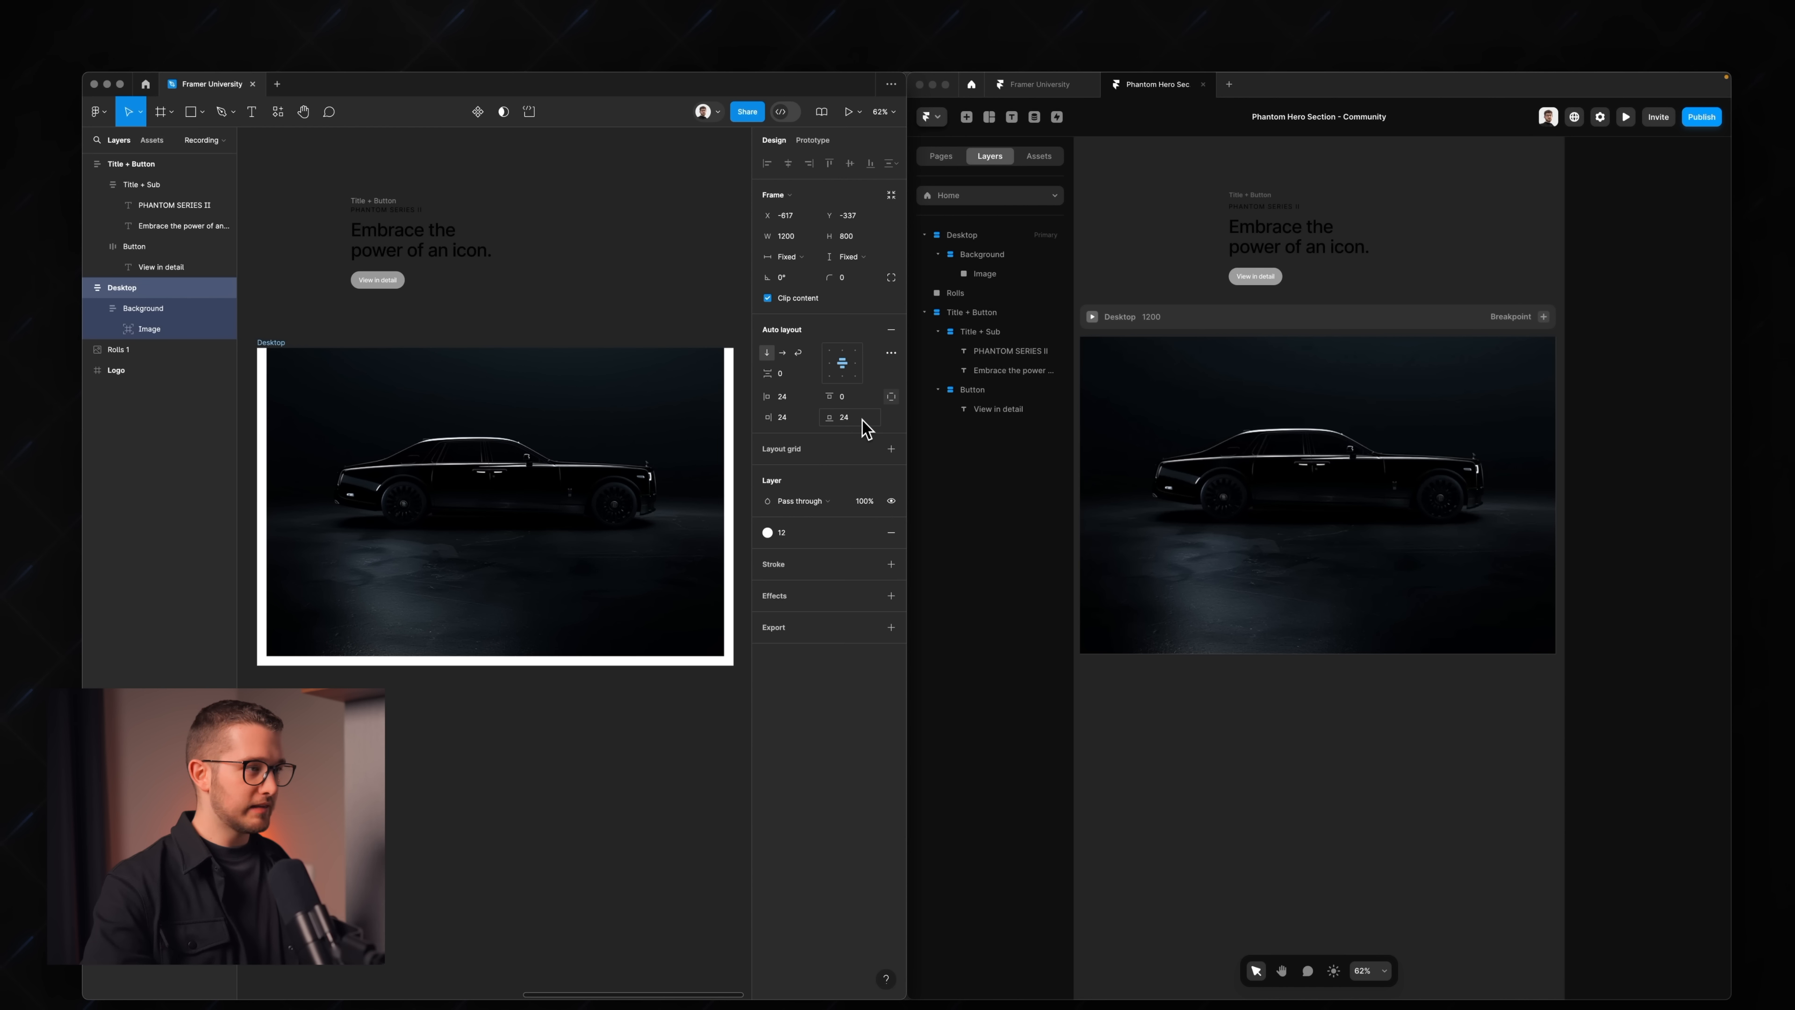
- Switch to Framer and set individual padding of 24 on the right, bottom and left of the Desktop breakpoint
click(1189, 323)
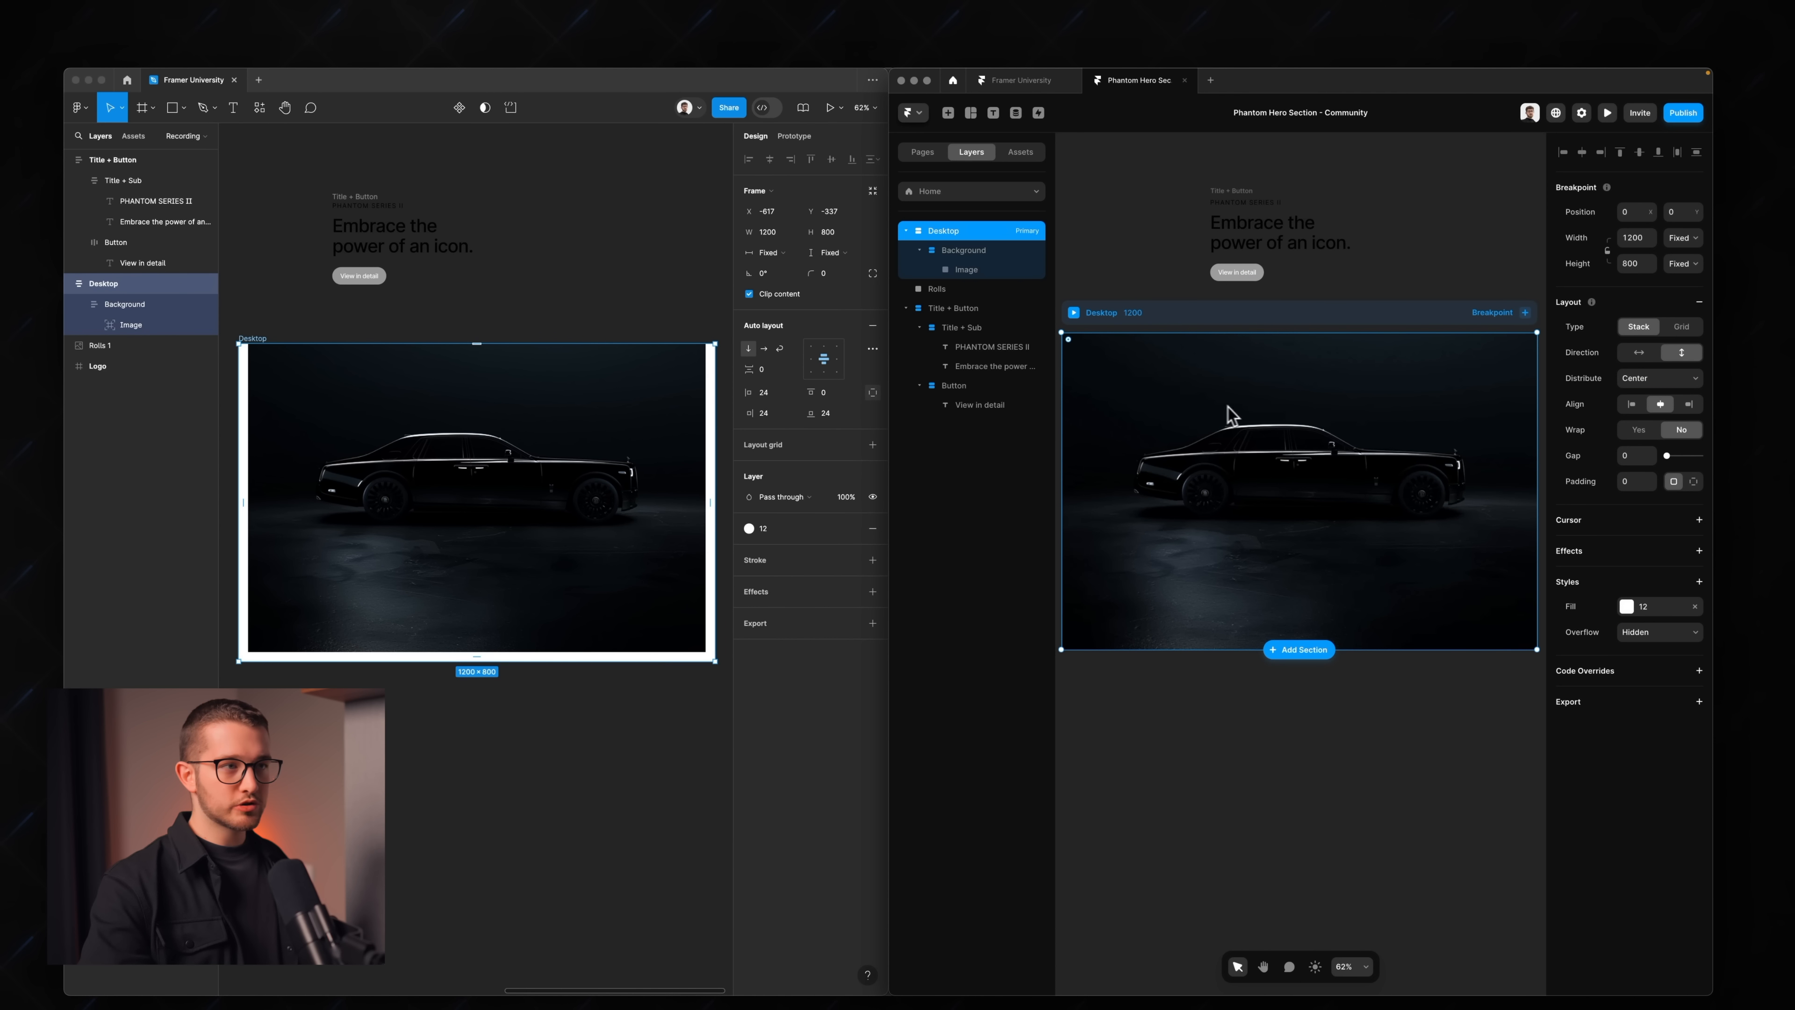
click(1693, 481)
click(1641, 506)
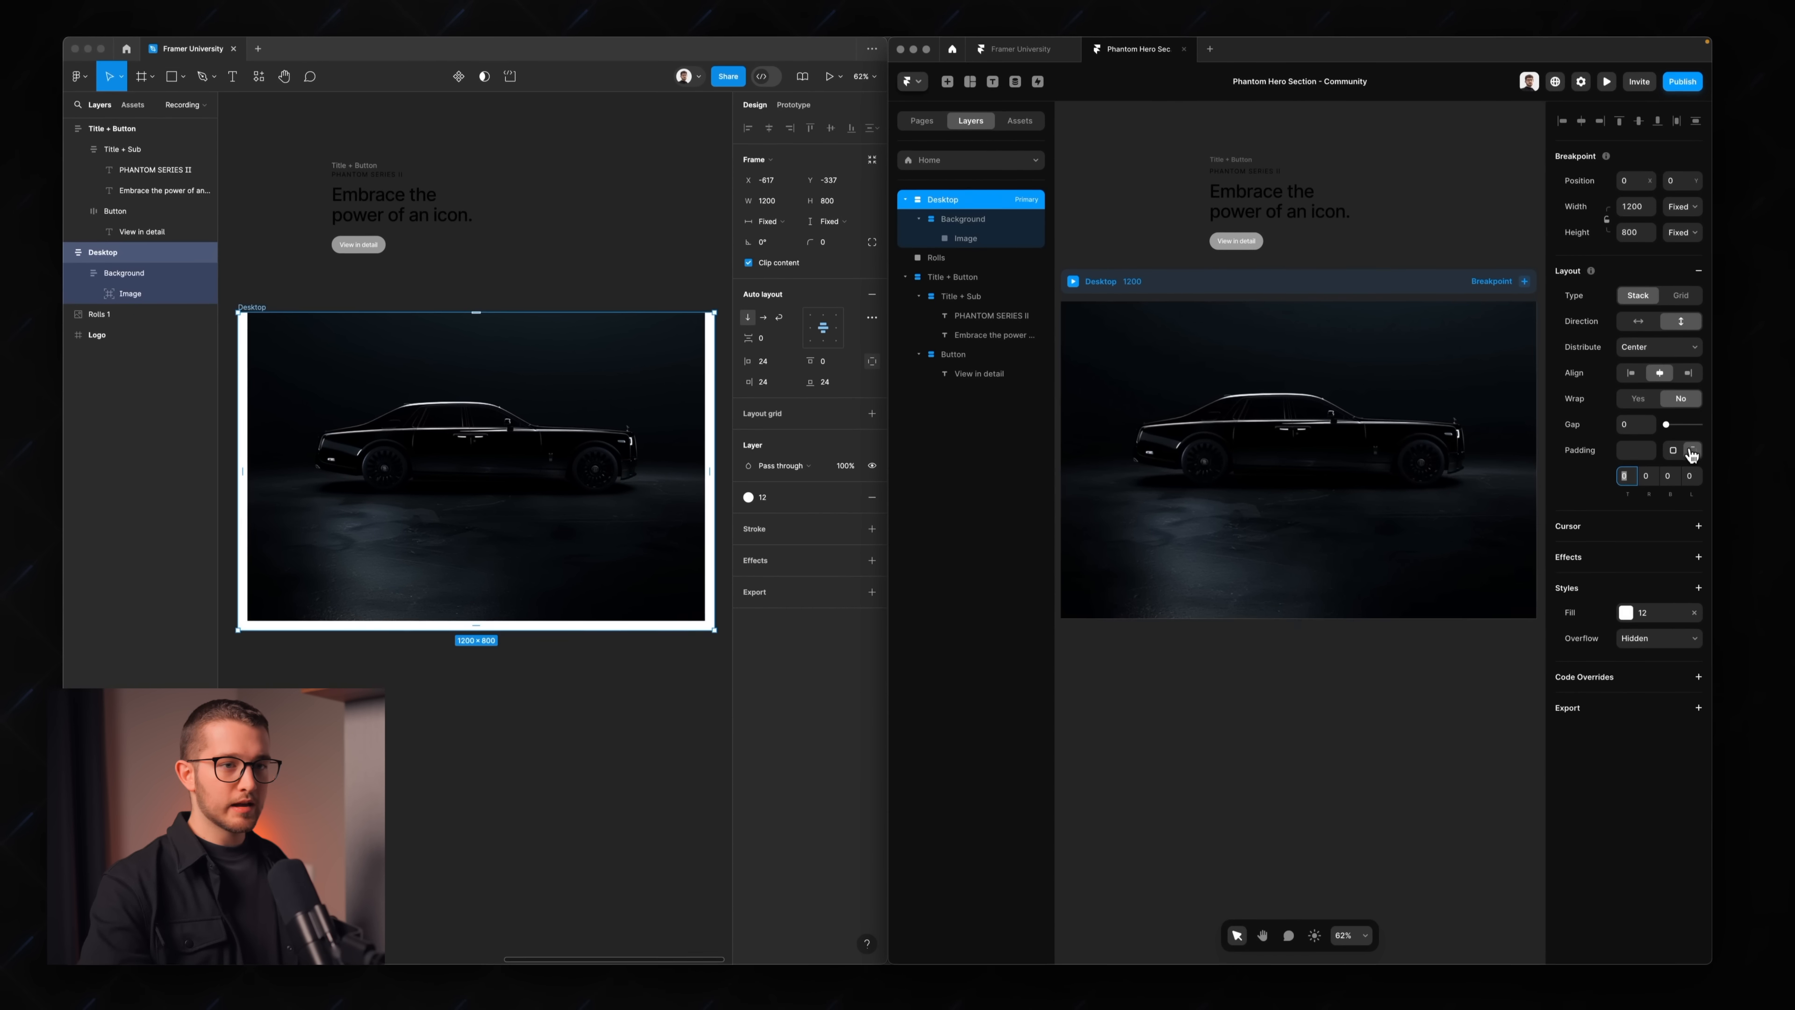
text(2)
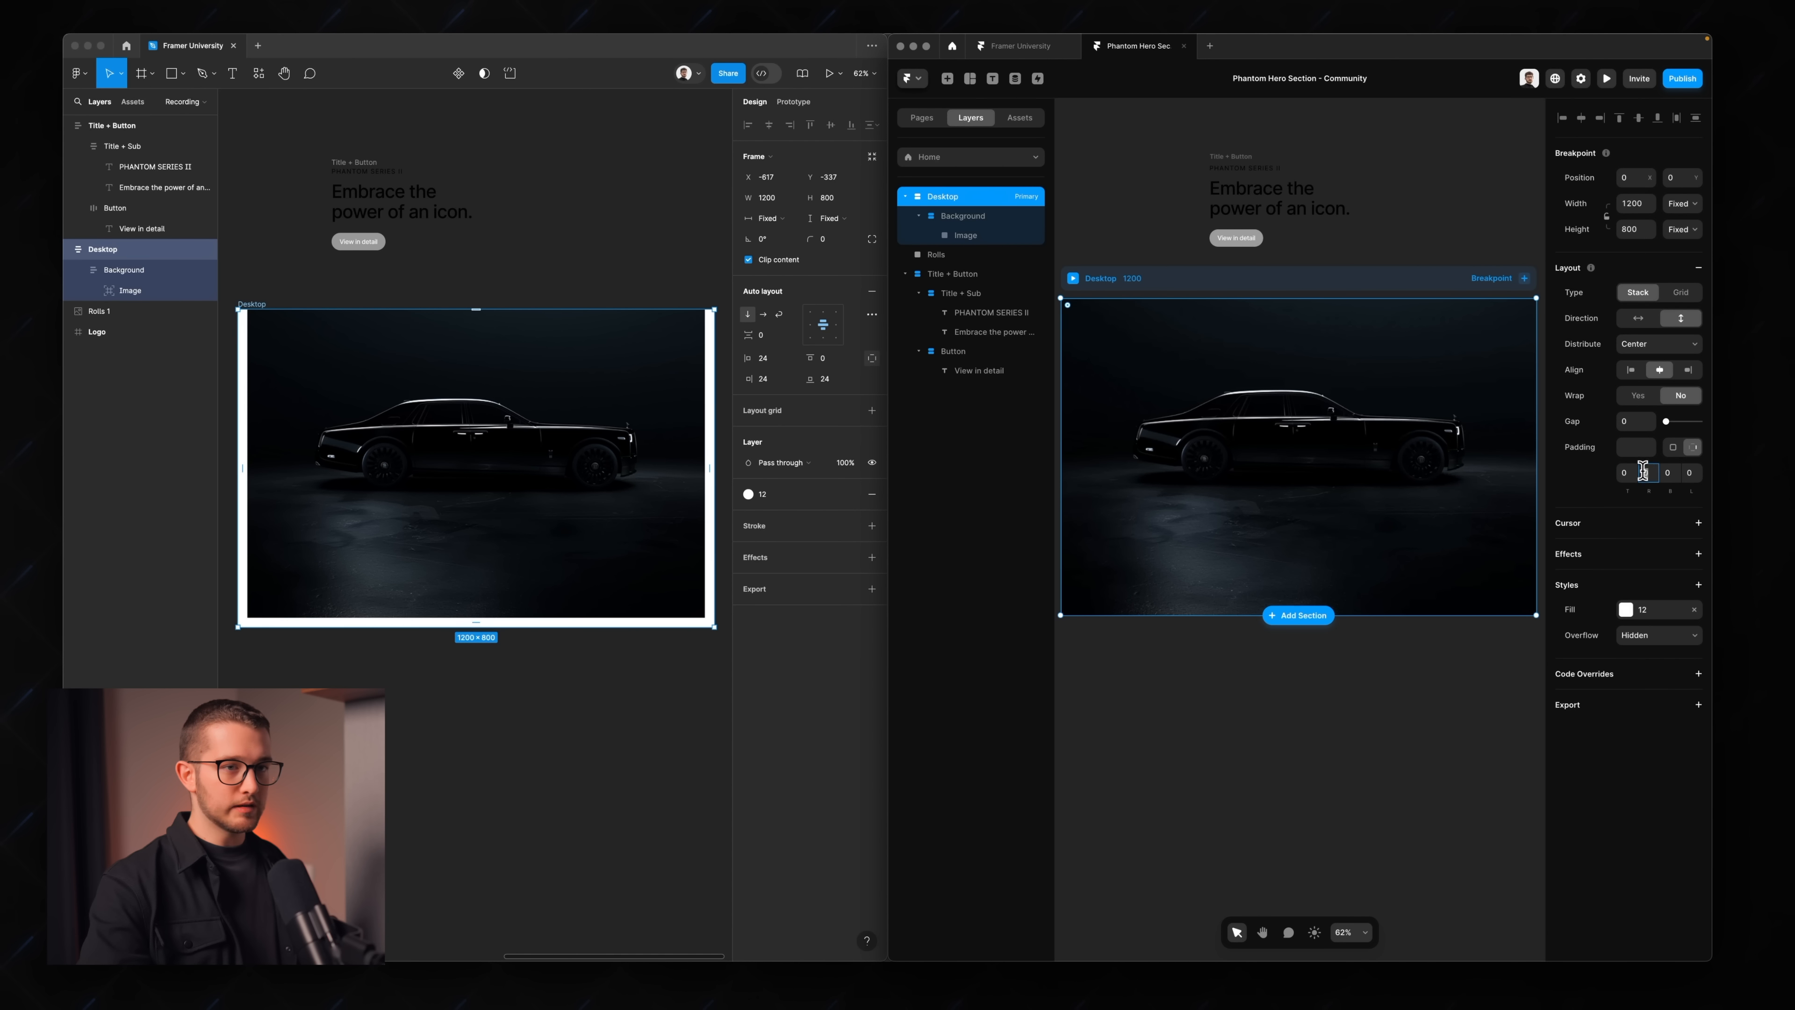
text(4)
click(1692, 472)
key(Return)
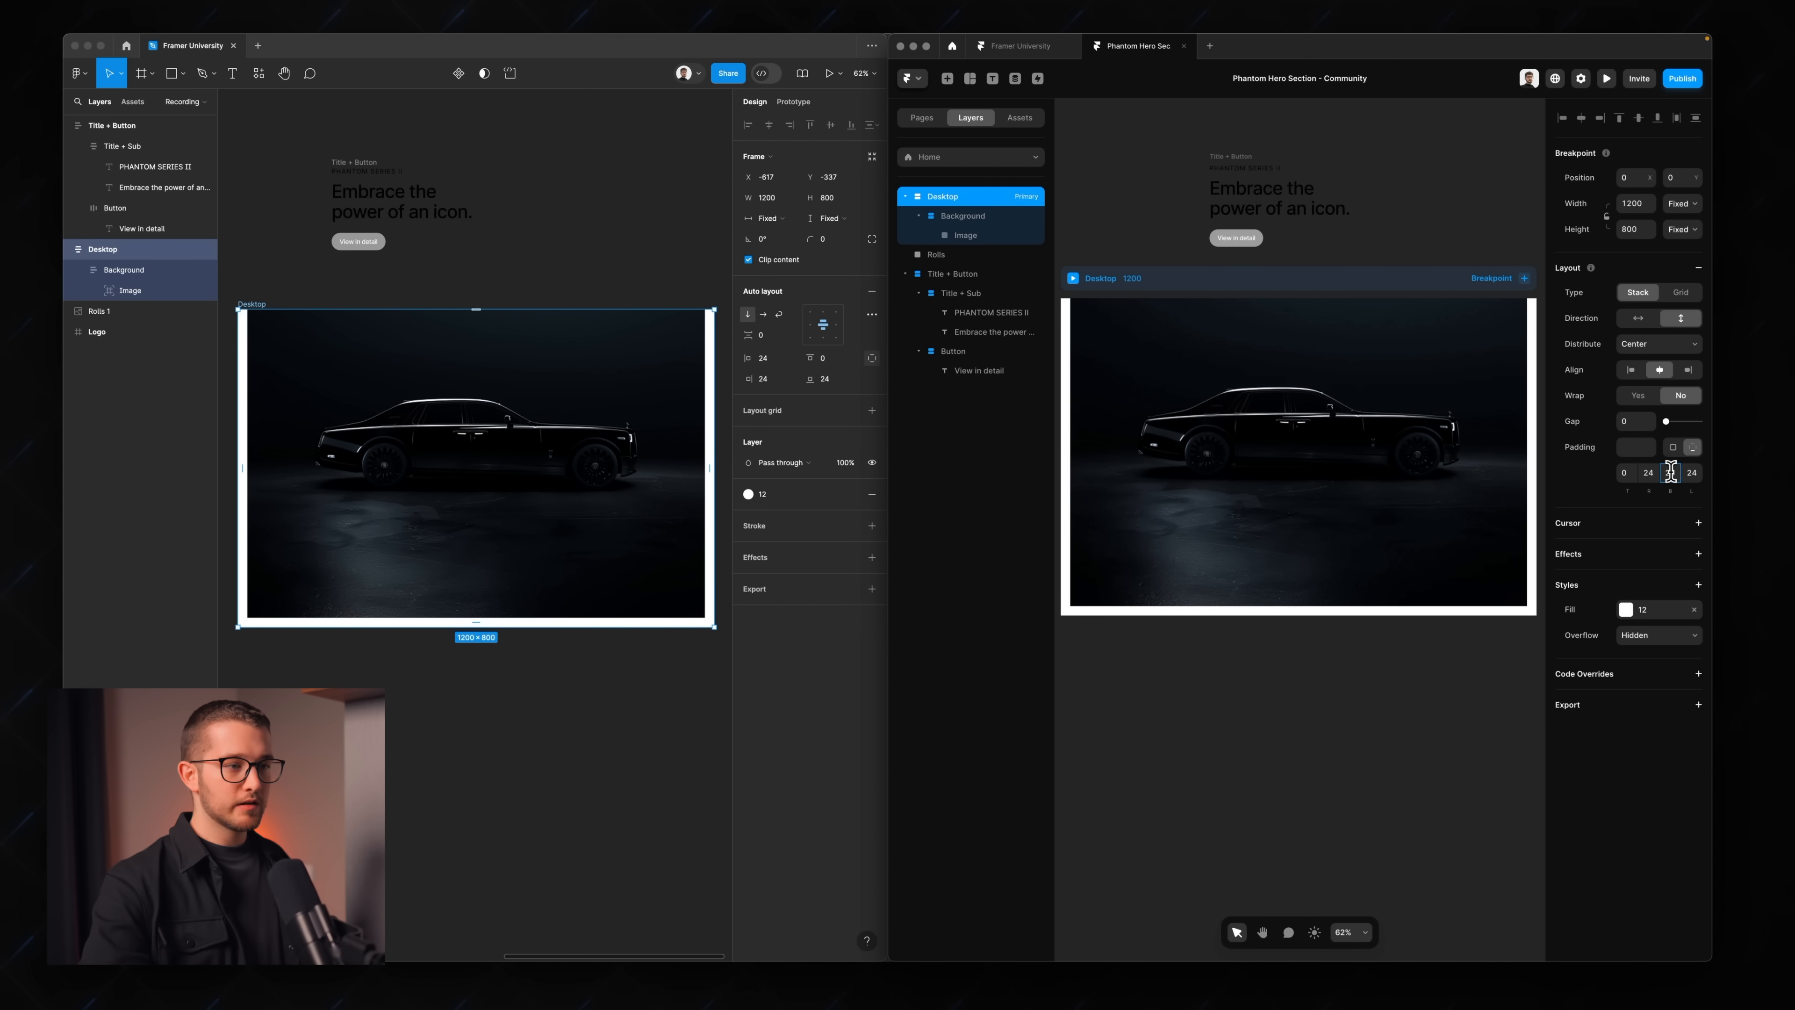
click(1472, 659)
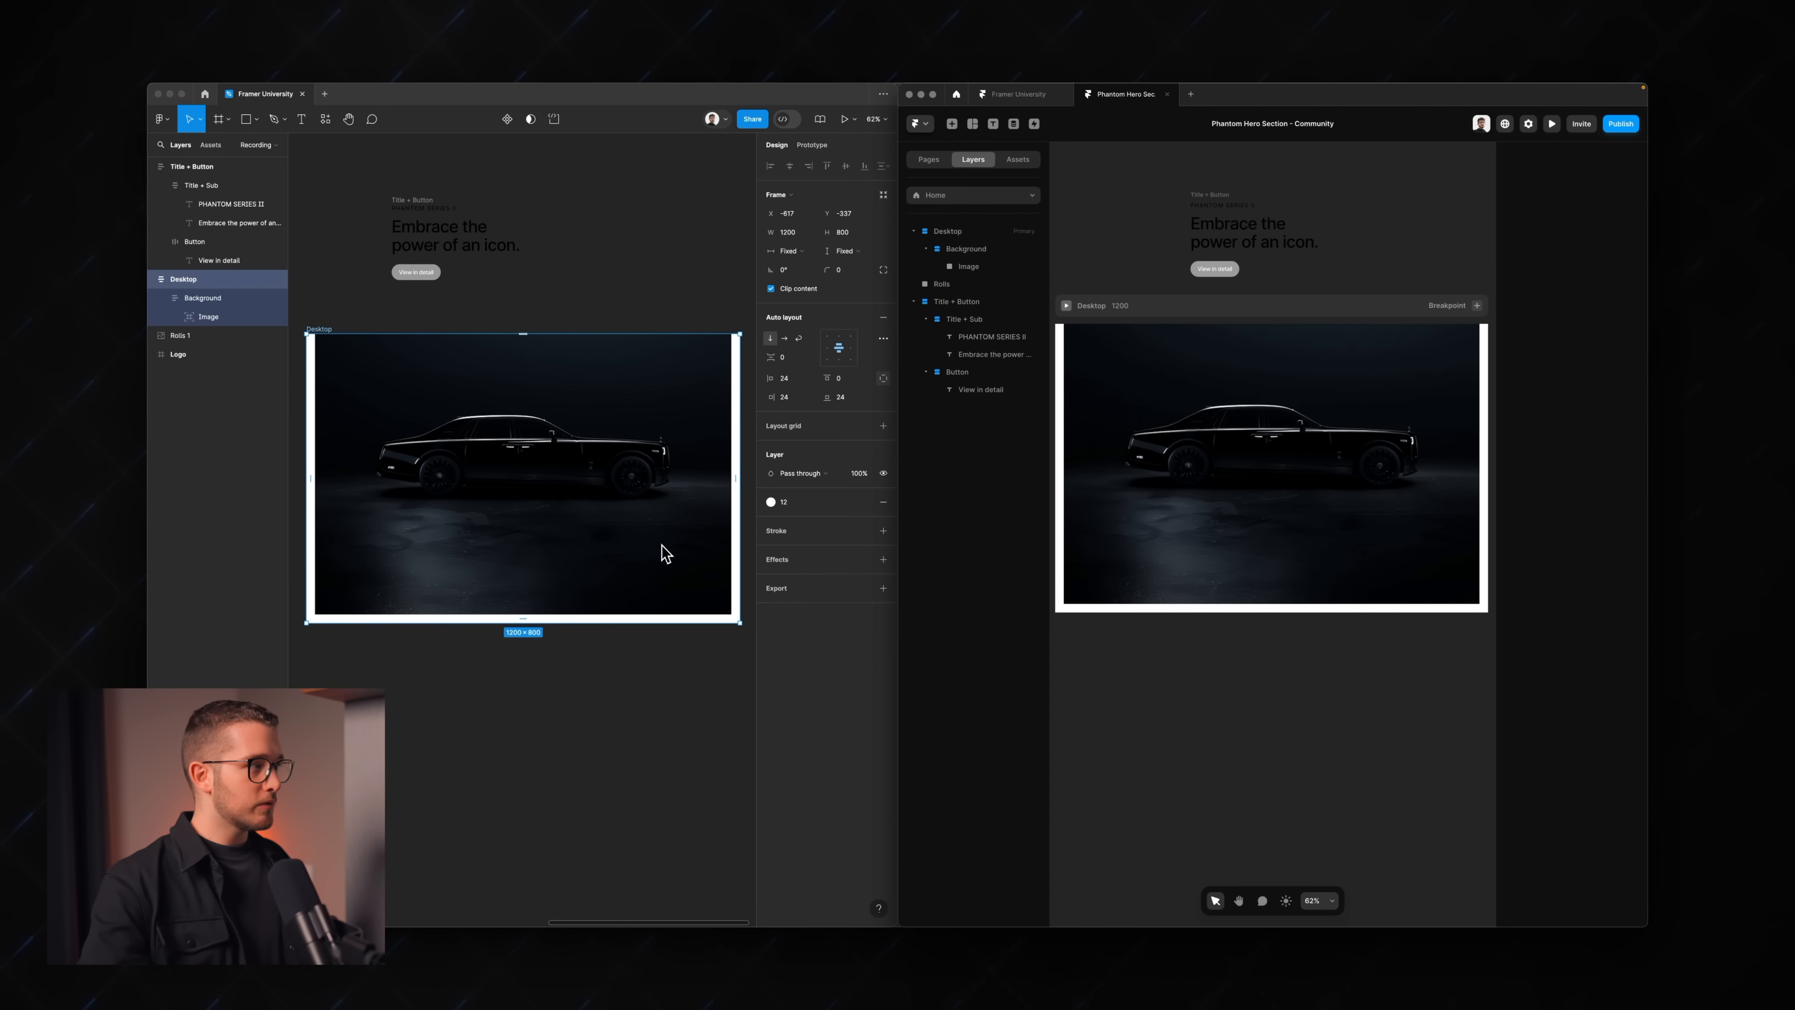
- Switch to Figma and try a corner radius of 32 on the Image frame, then set it to 16
super+click(661, 546)
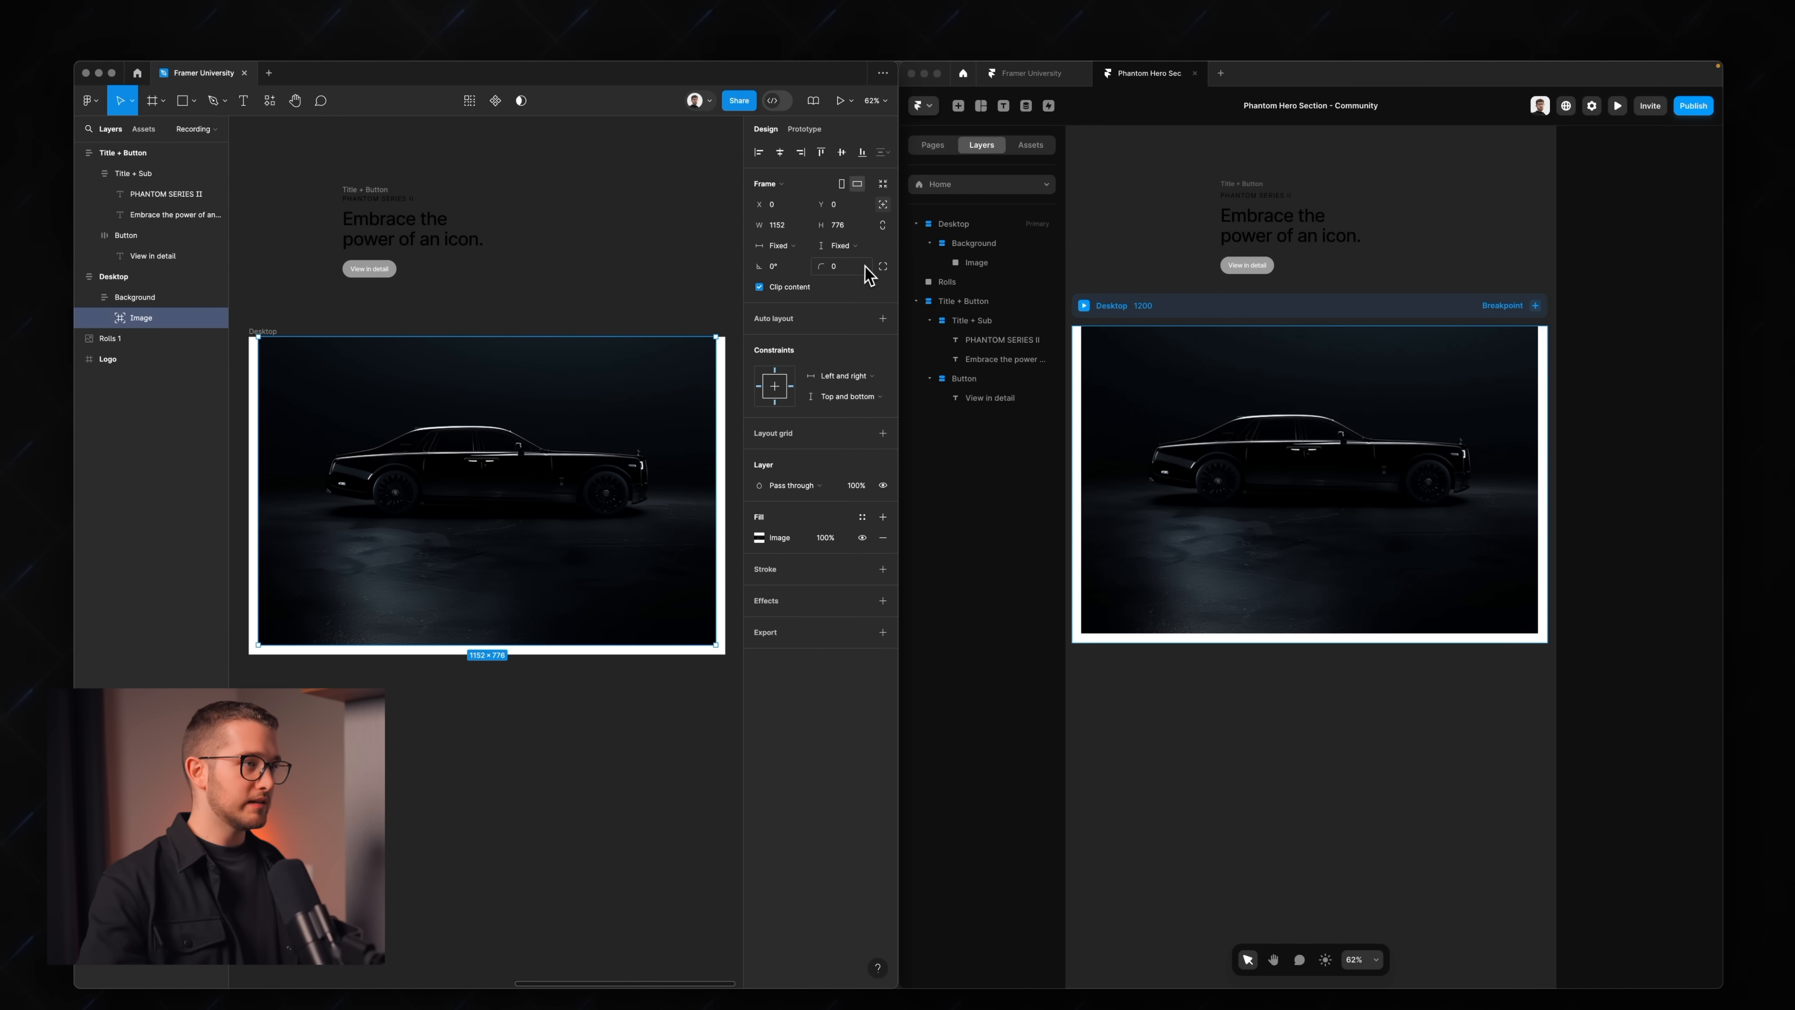
click(845, 271)
text(32)
key(Return)
click(845, 271)
text(16)
key(Return)
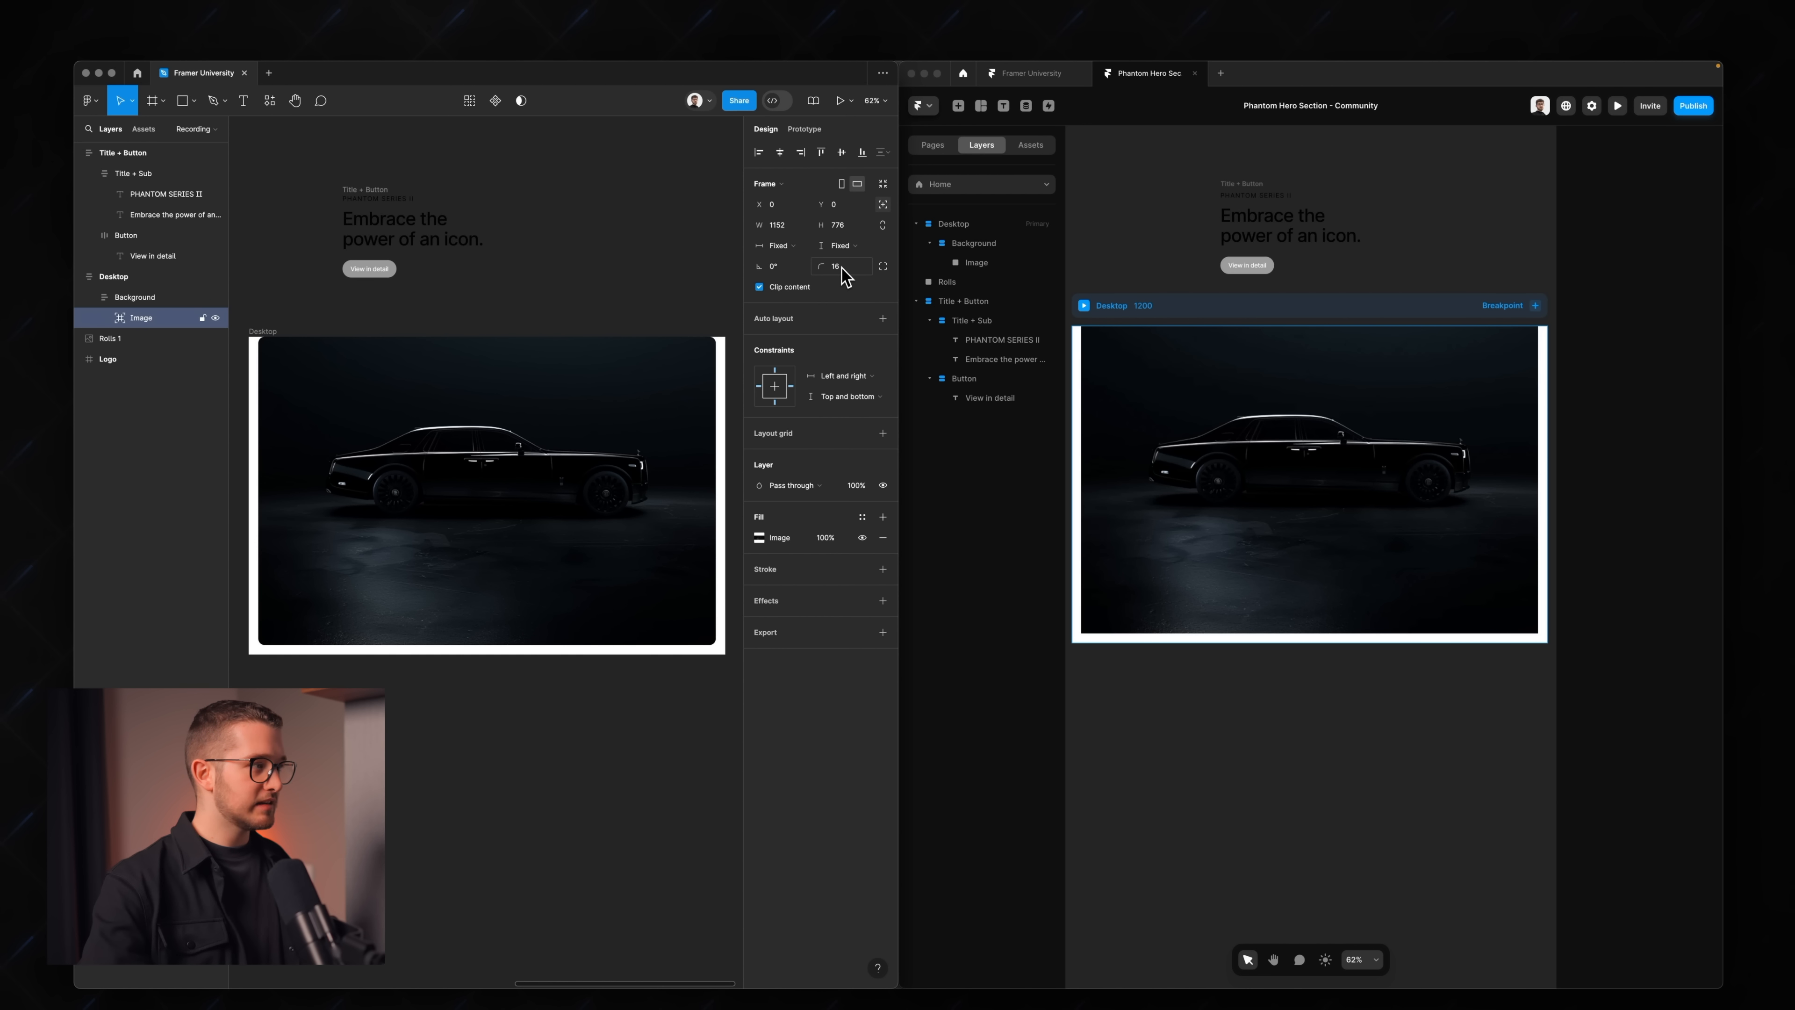
- Switch to Framer and set the Image frame's corner radius to 16
click(1203, 417)
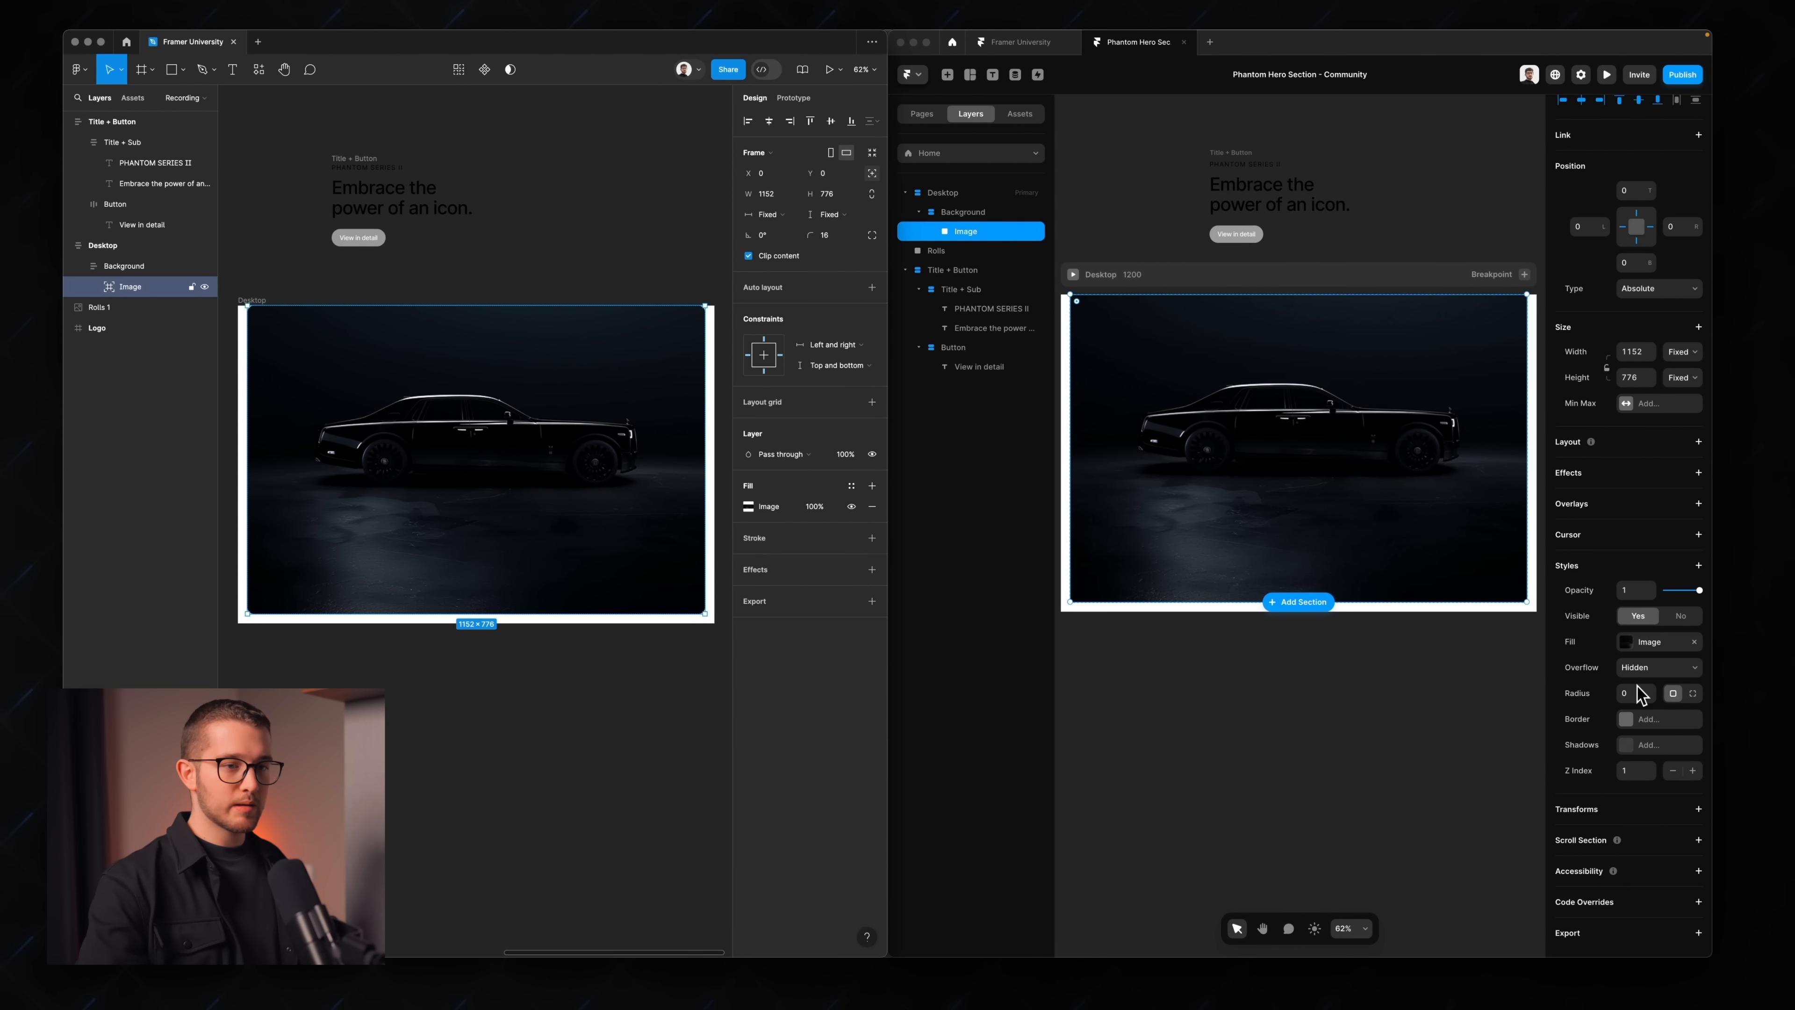
click(1635, 693)
text(16)
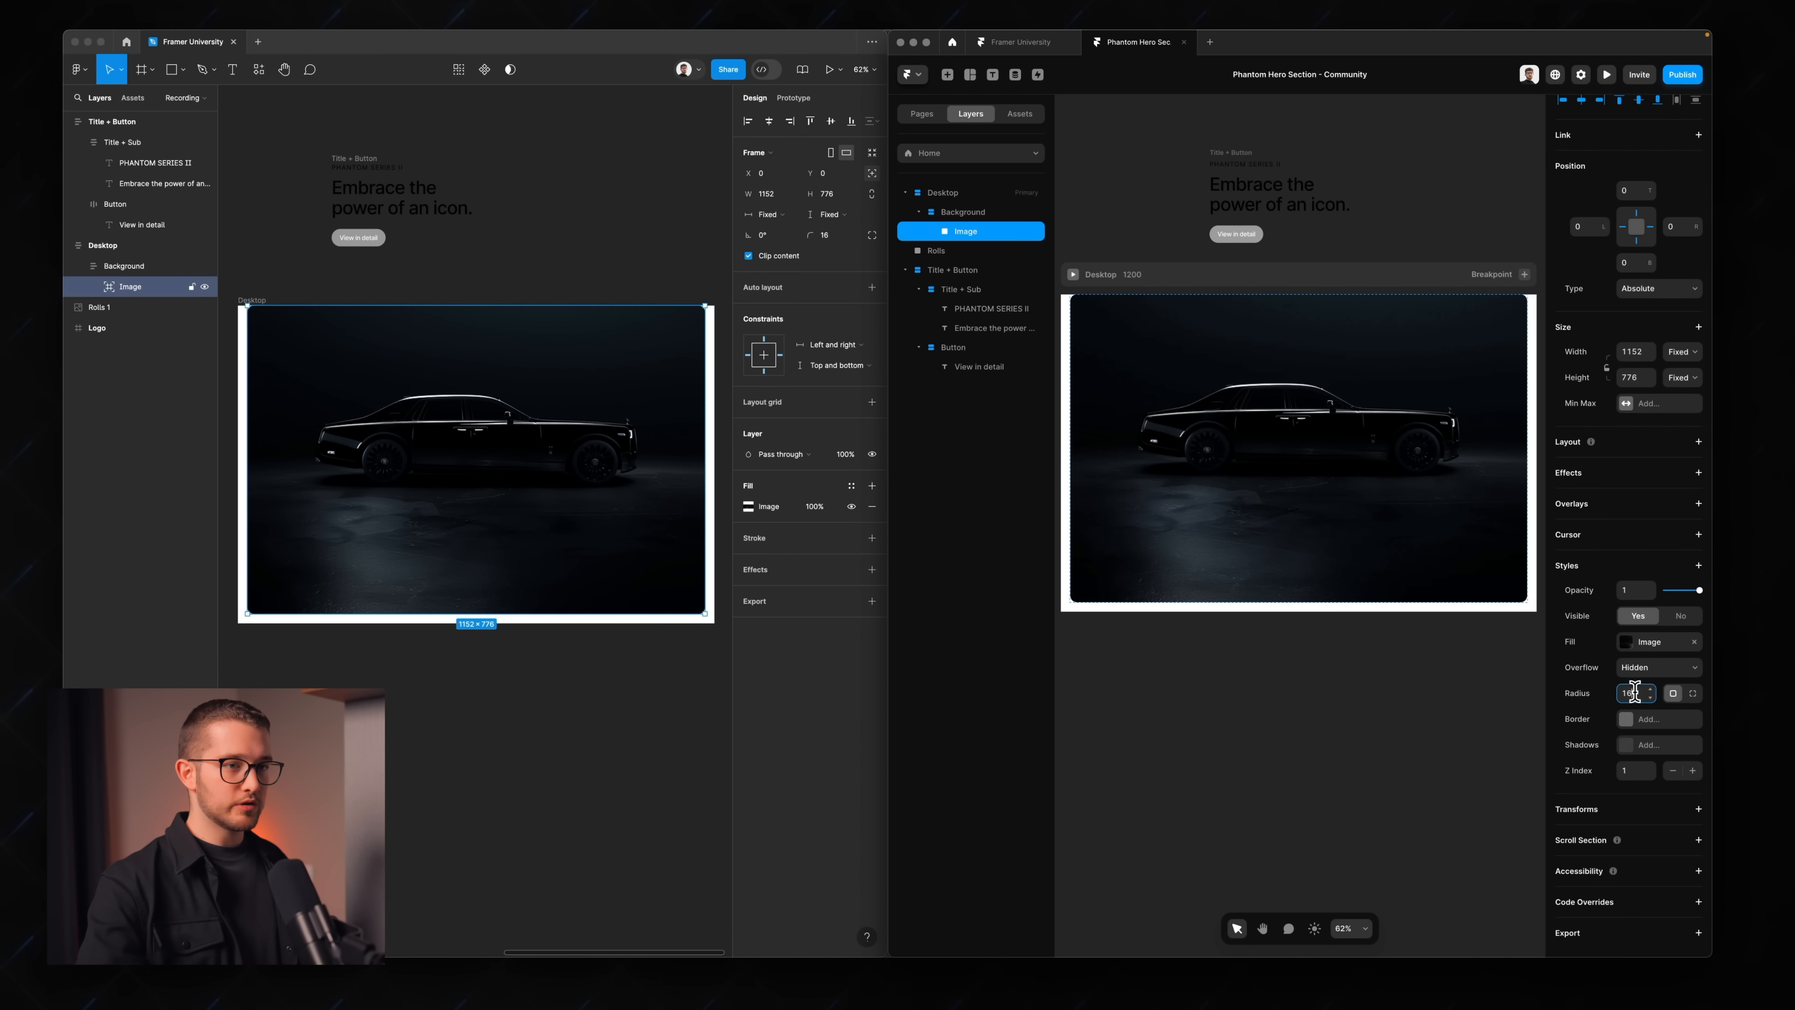
- Switch to Figma, draw a frame about 618 × 88 below the Desktop frame, and name it Nav
click(1441, 731)
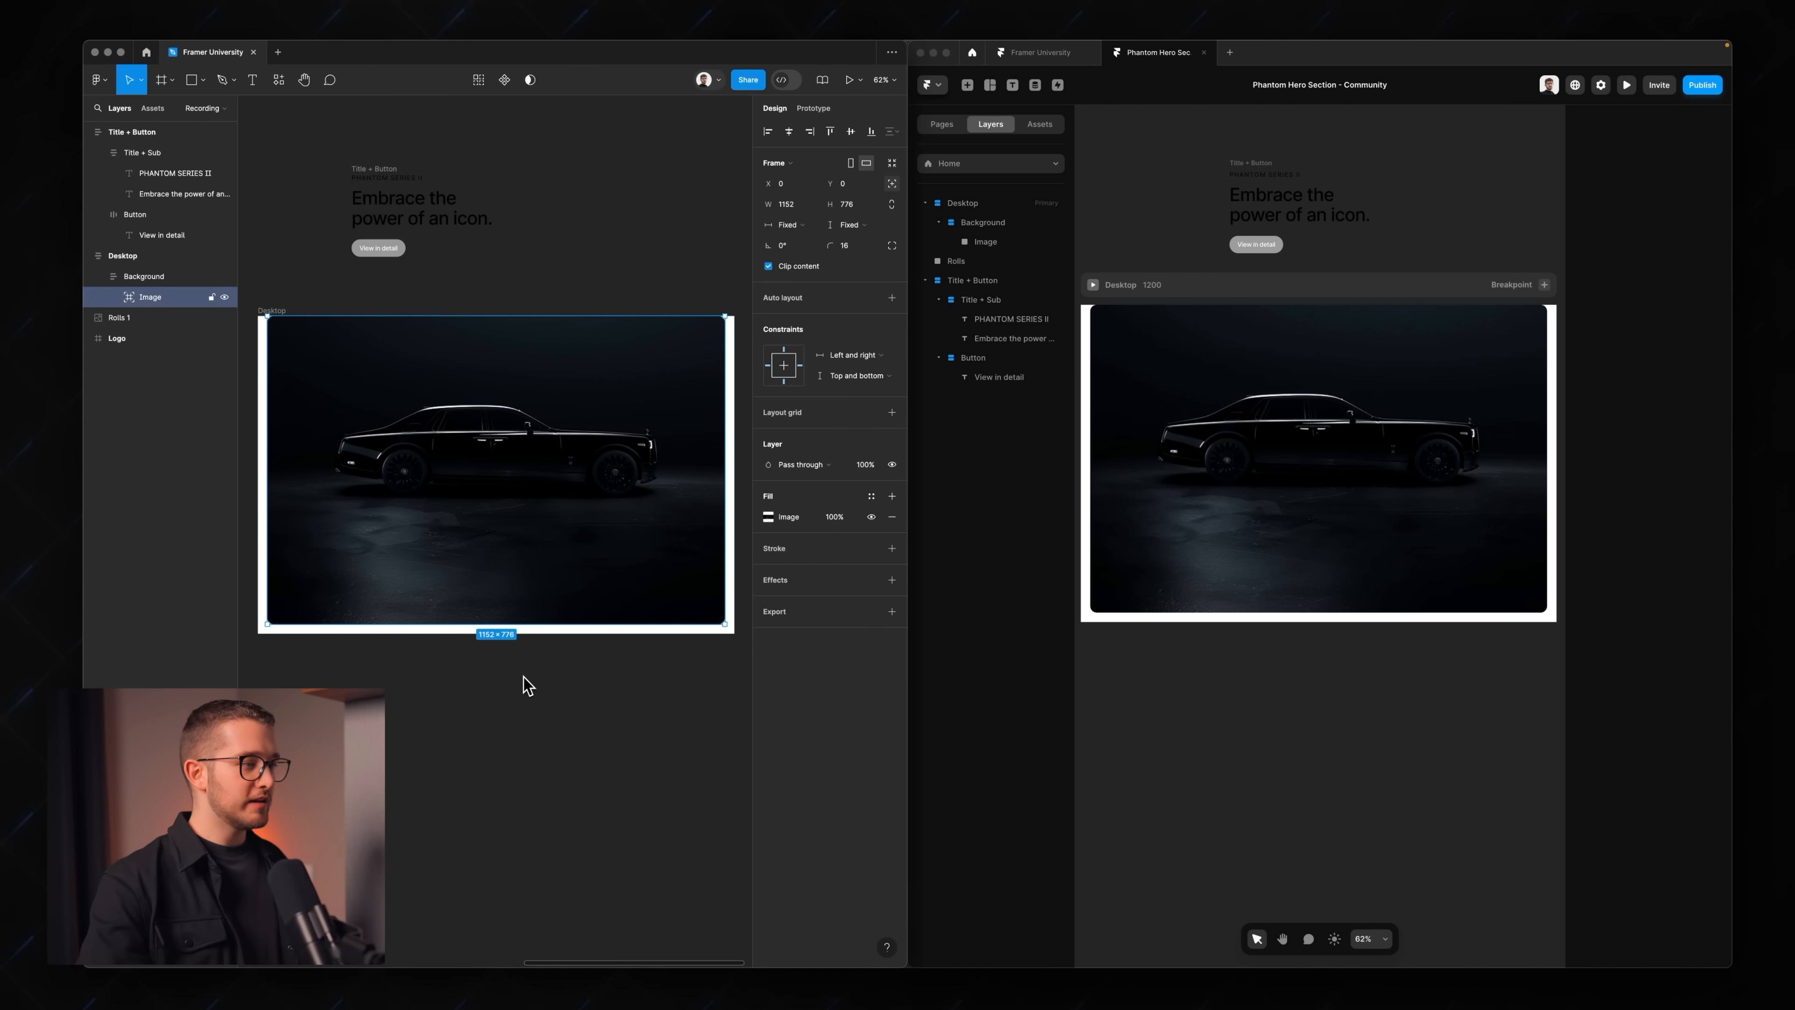
click(528, 686)
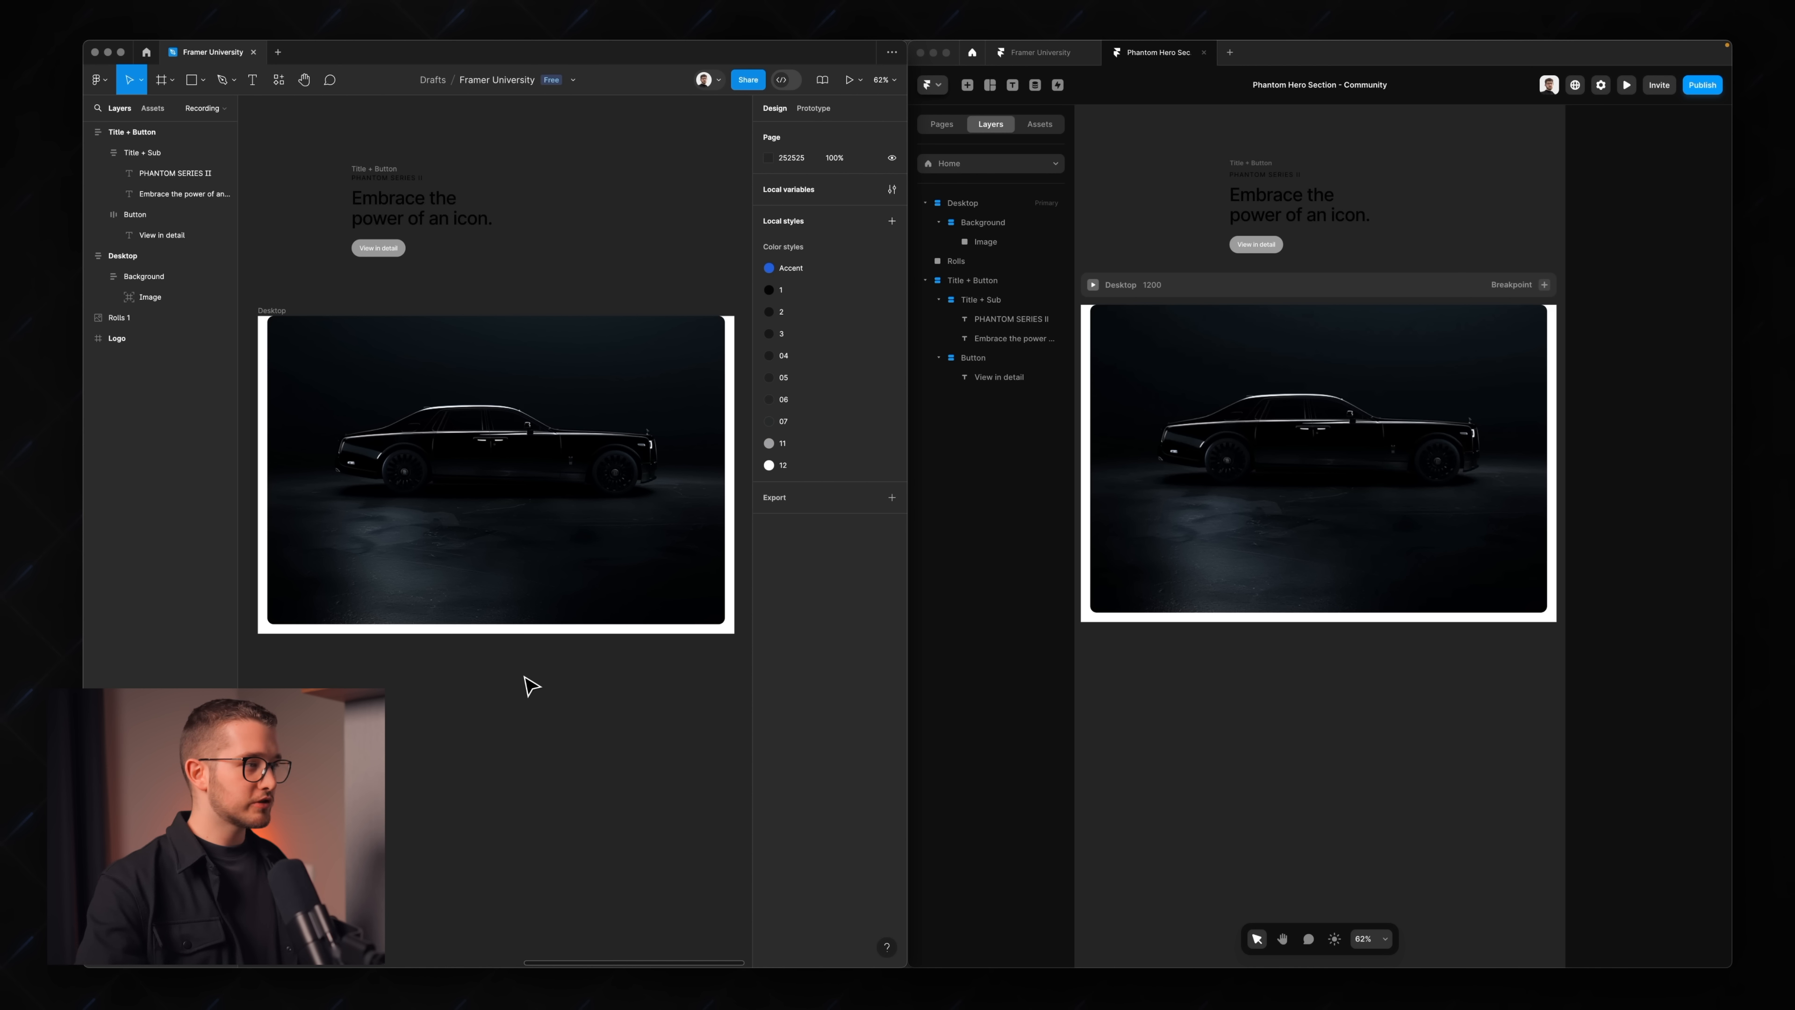
key(f)
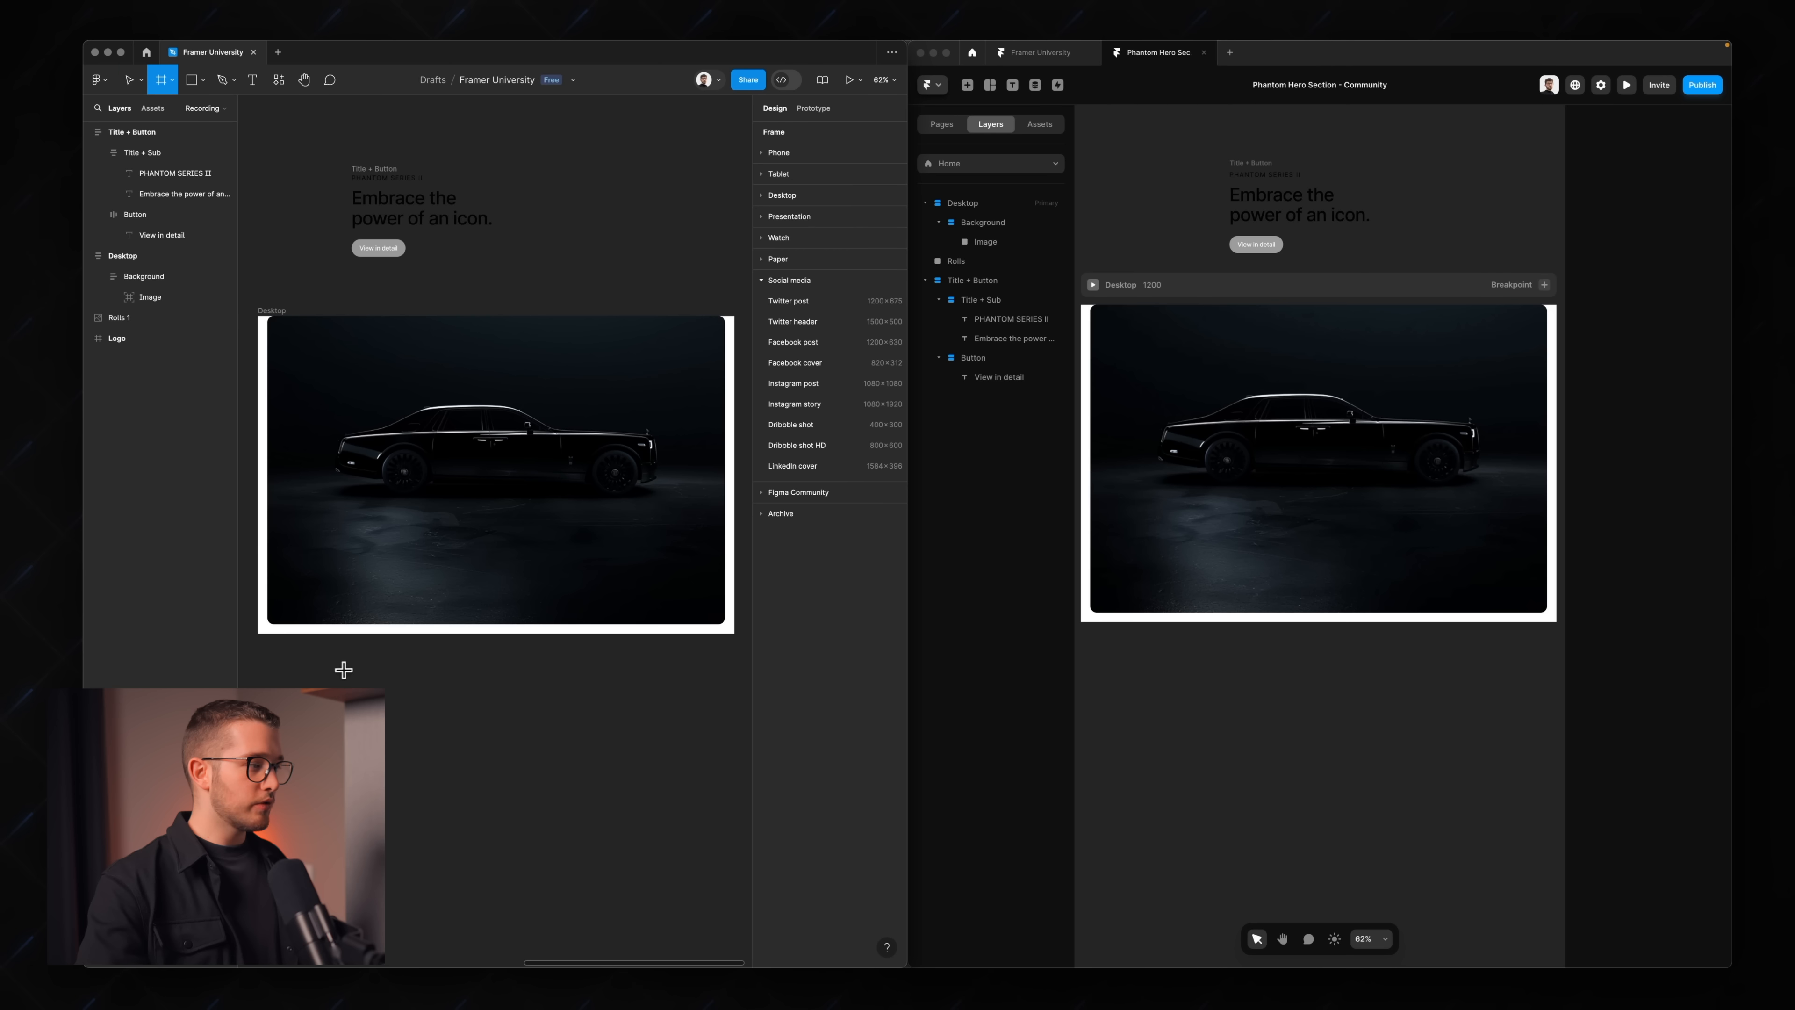
mouse_move(334, 668)
mouse_down()
mouse_move(439, 700)
mouse_move(541, 679)
mouse_move(578, 703)
mouse_up()
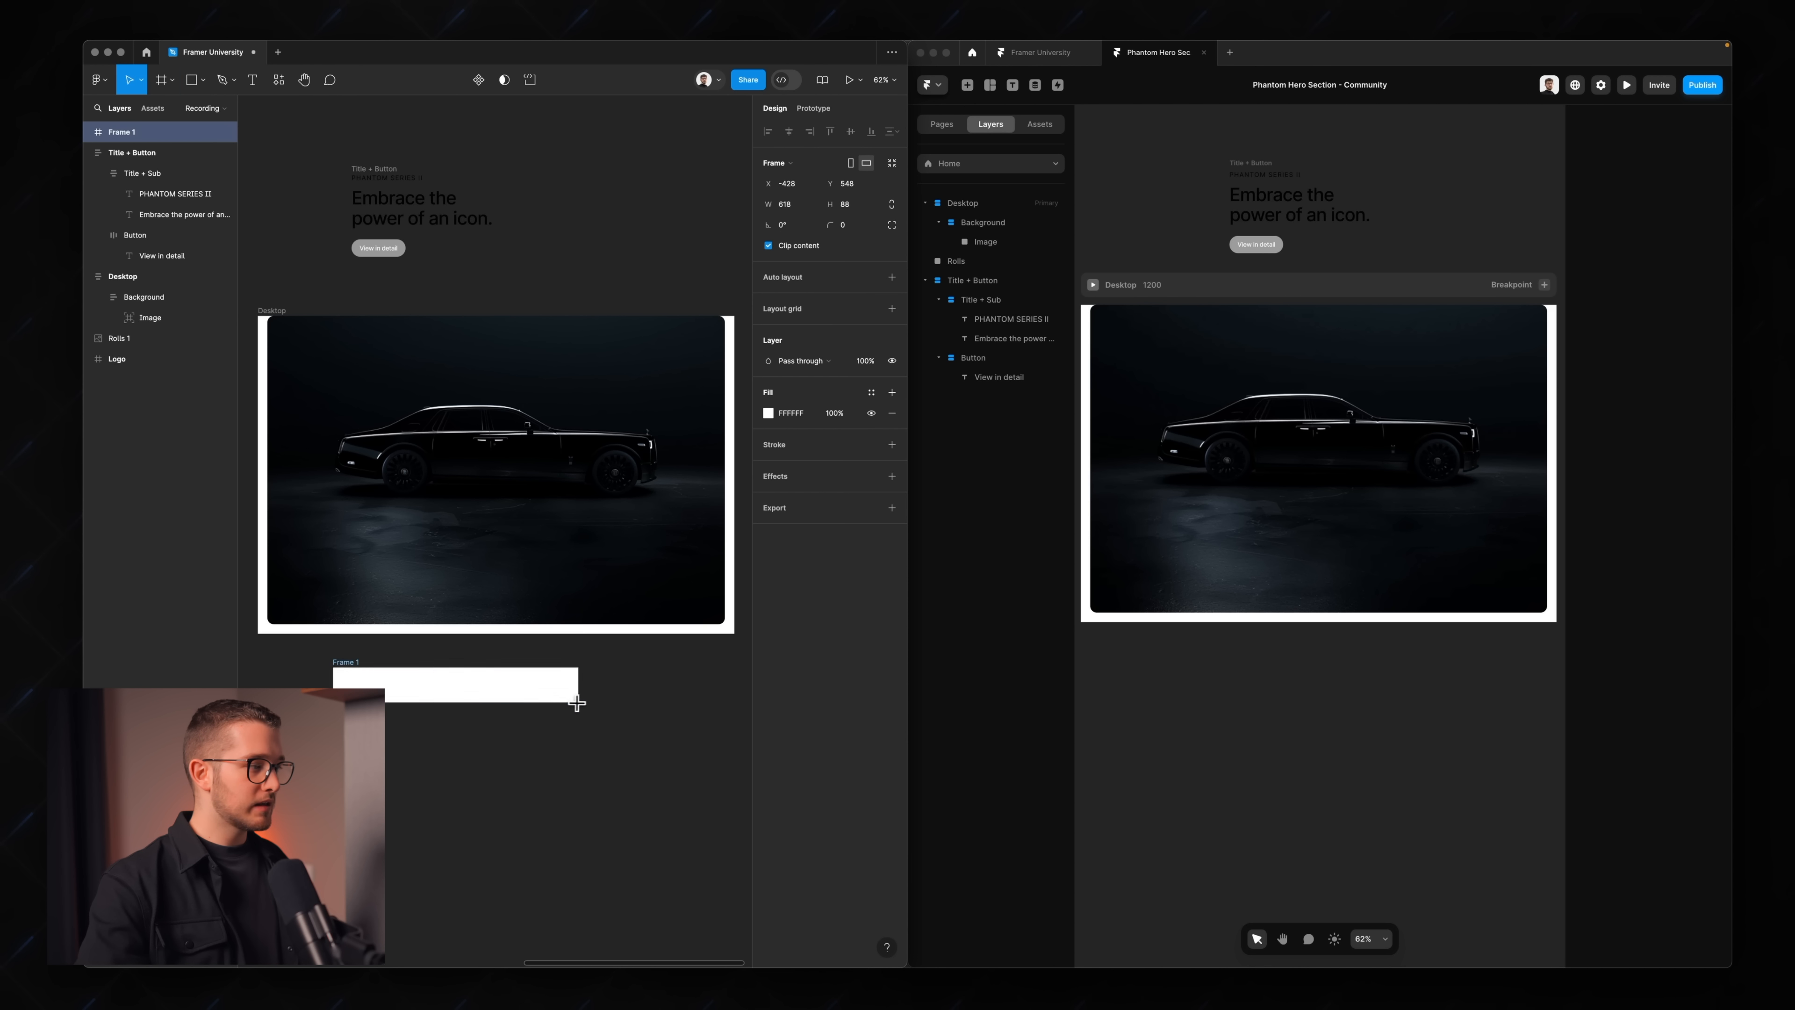
key(super+r)
text(Nav)
key(Return)
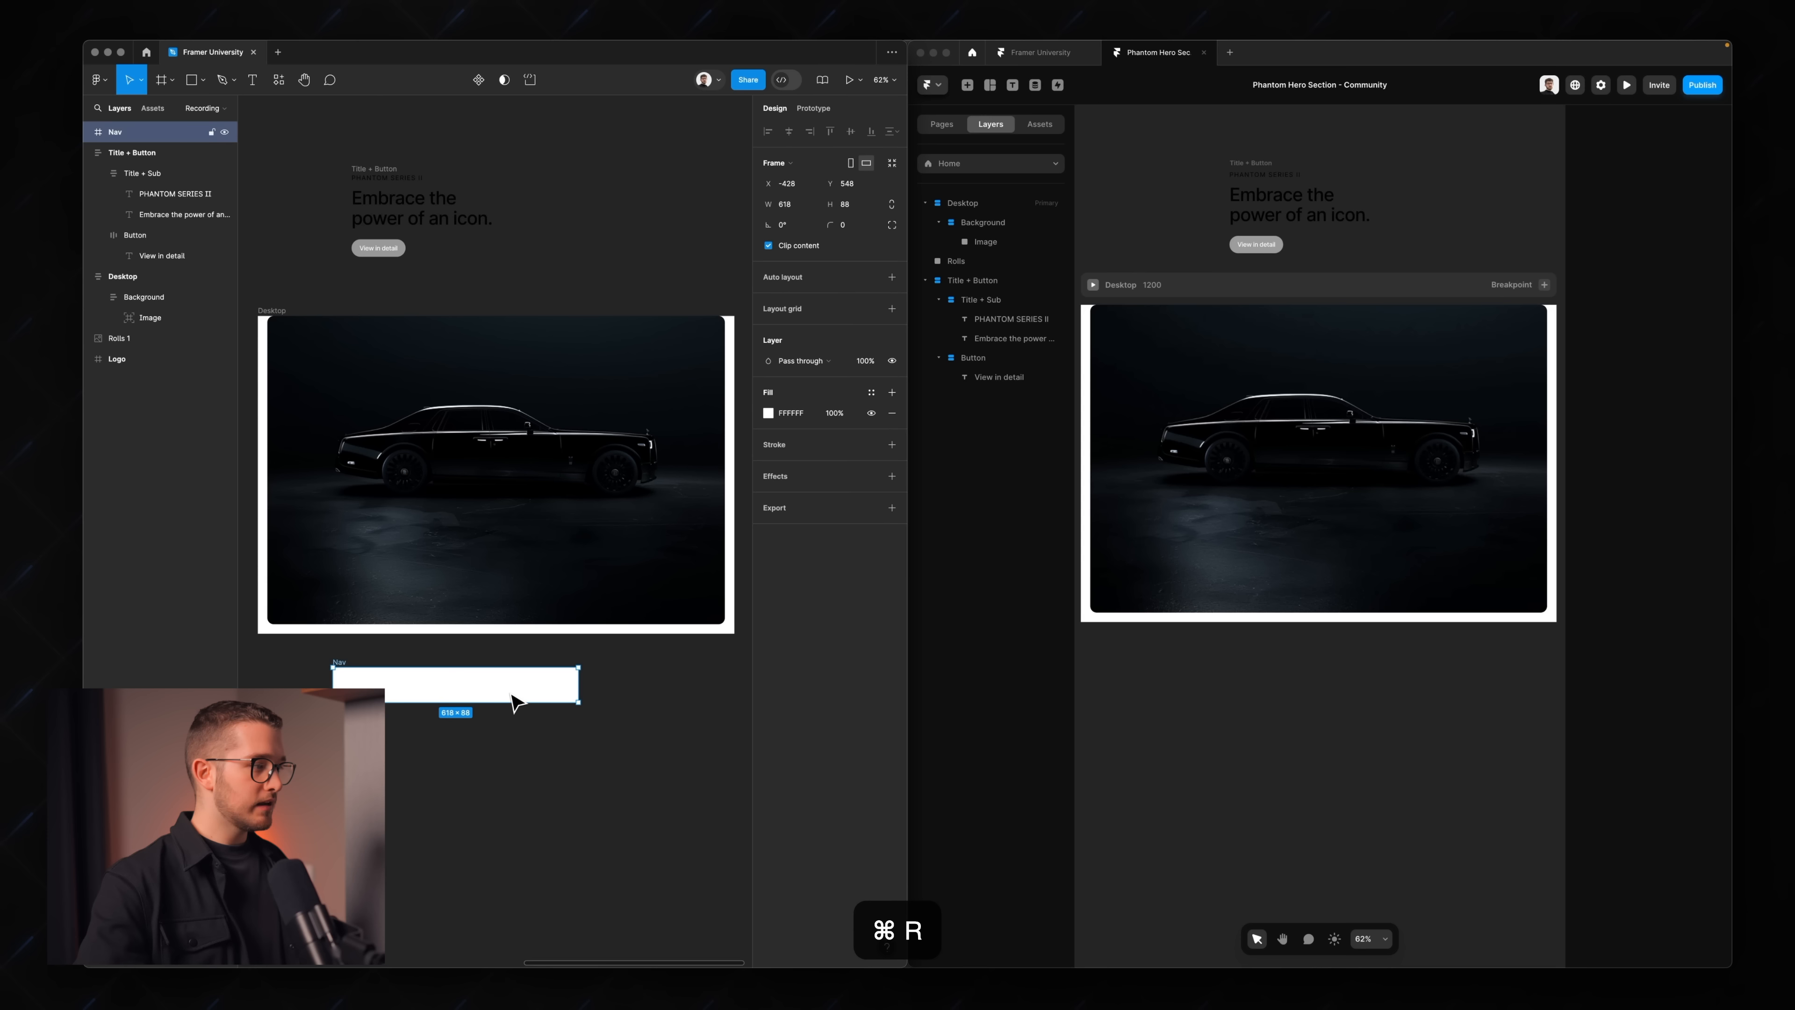
- Move the Nav frame into the Desktop frame, directly above the Background layer rather than inside Image
drag(489, 682, 461, 349)
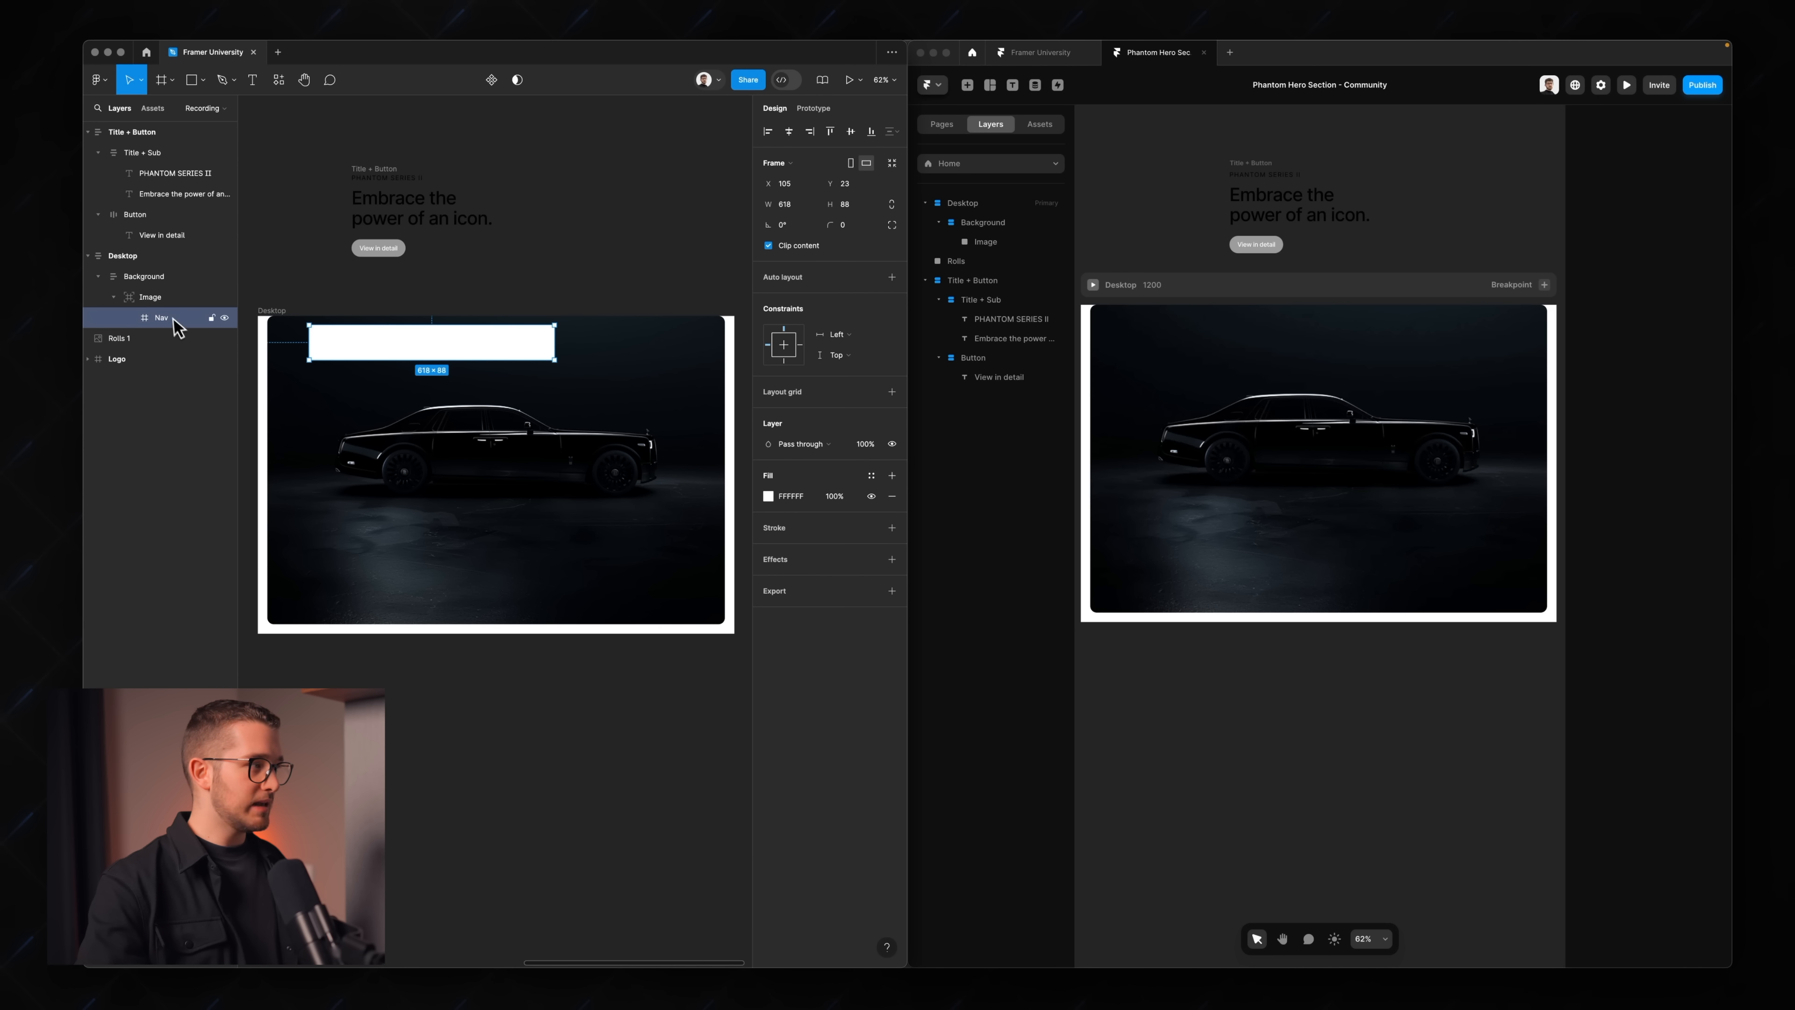
click(152, 298)
drag(162, 322, 161, 279)
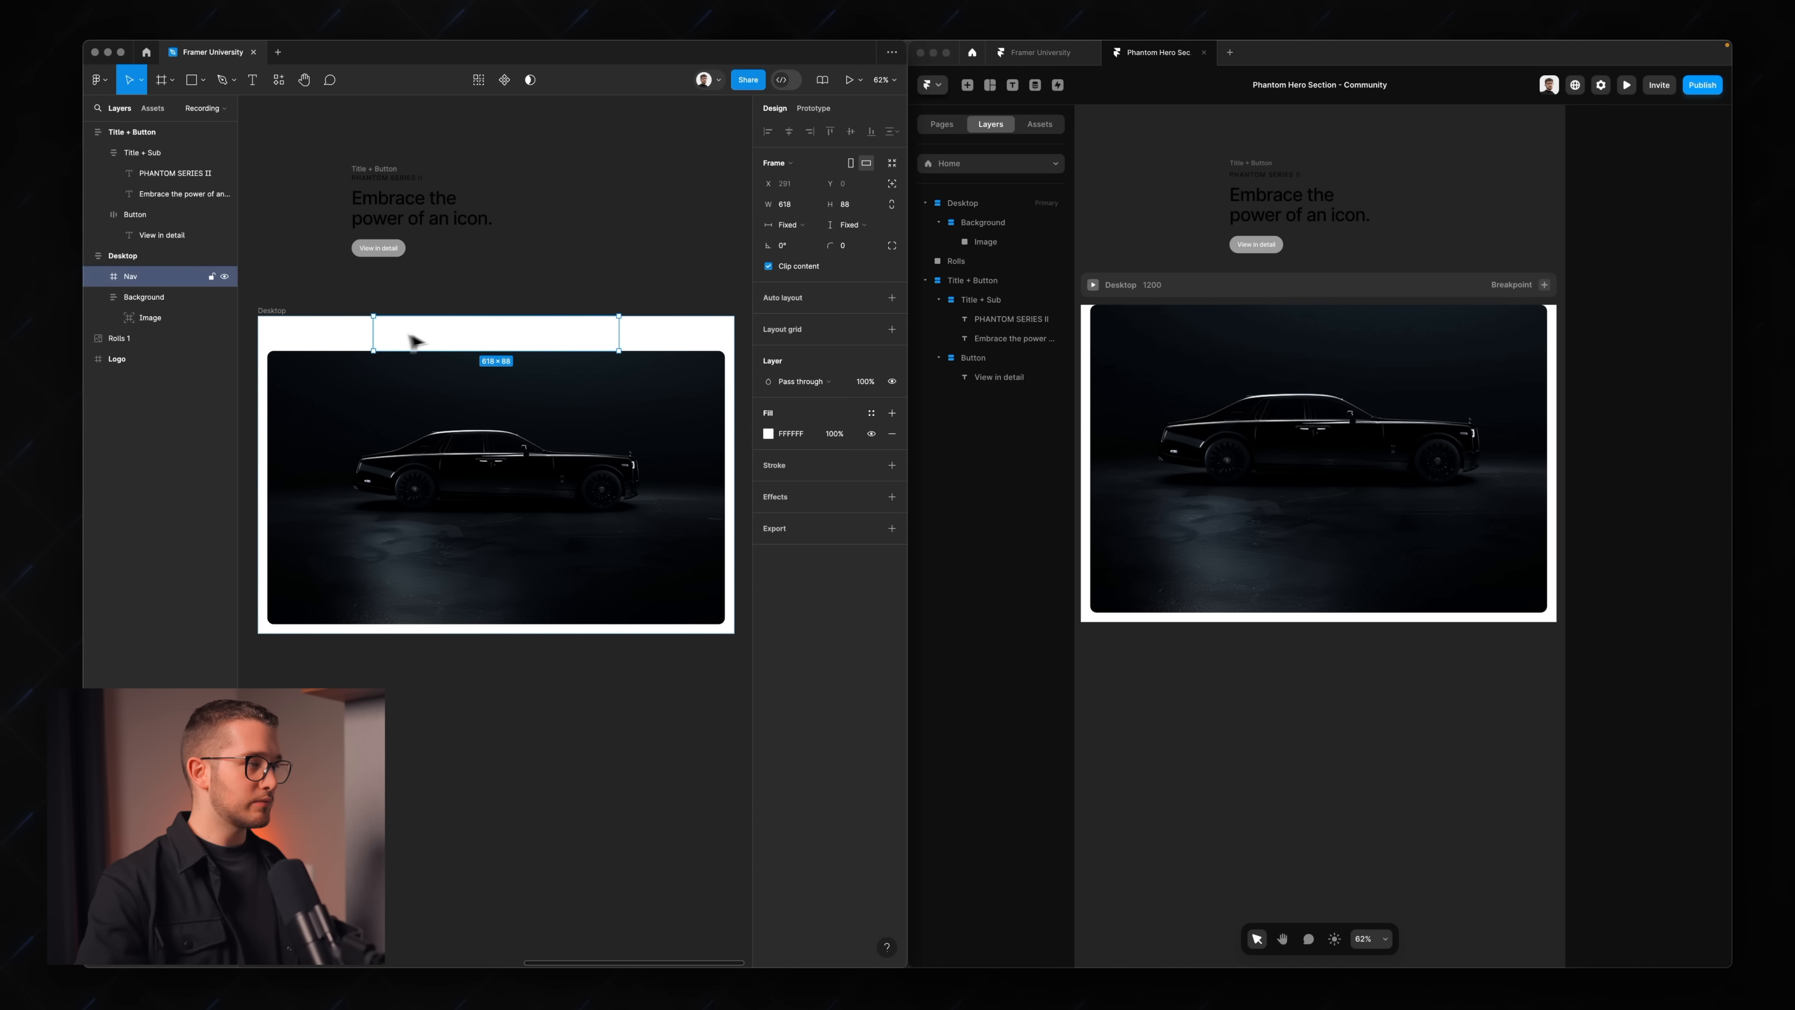
scroll(475, 344, up, 5)
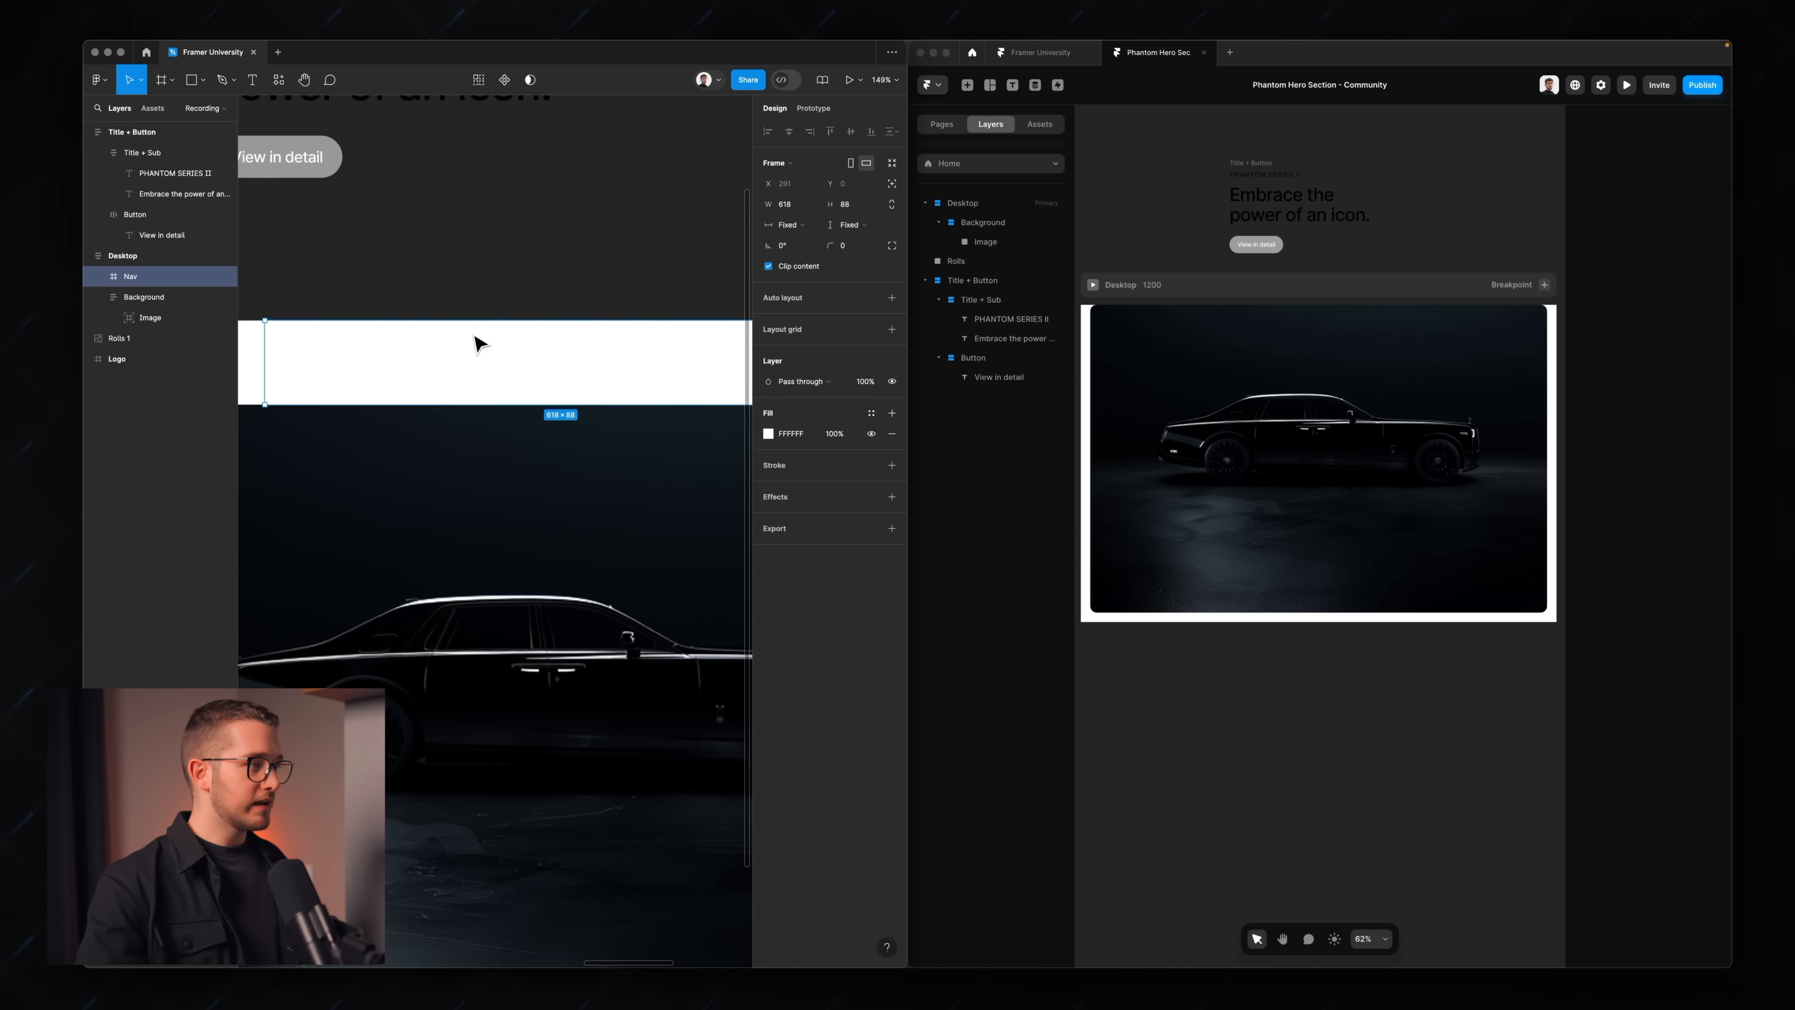
scroll(488, 345, down, 4)
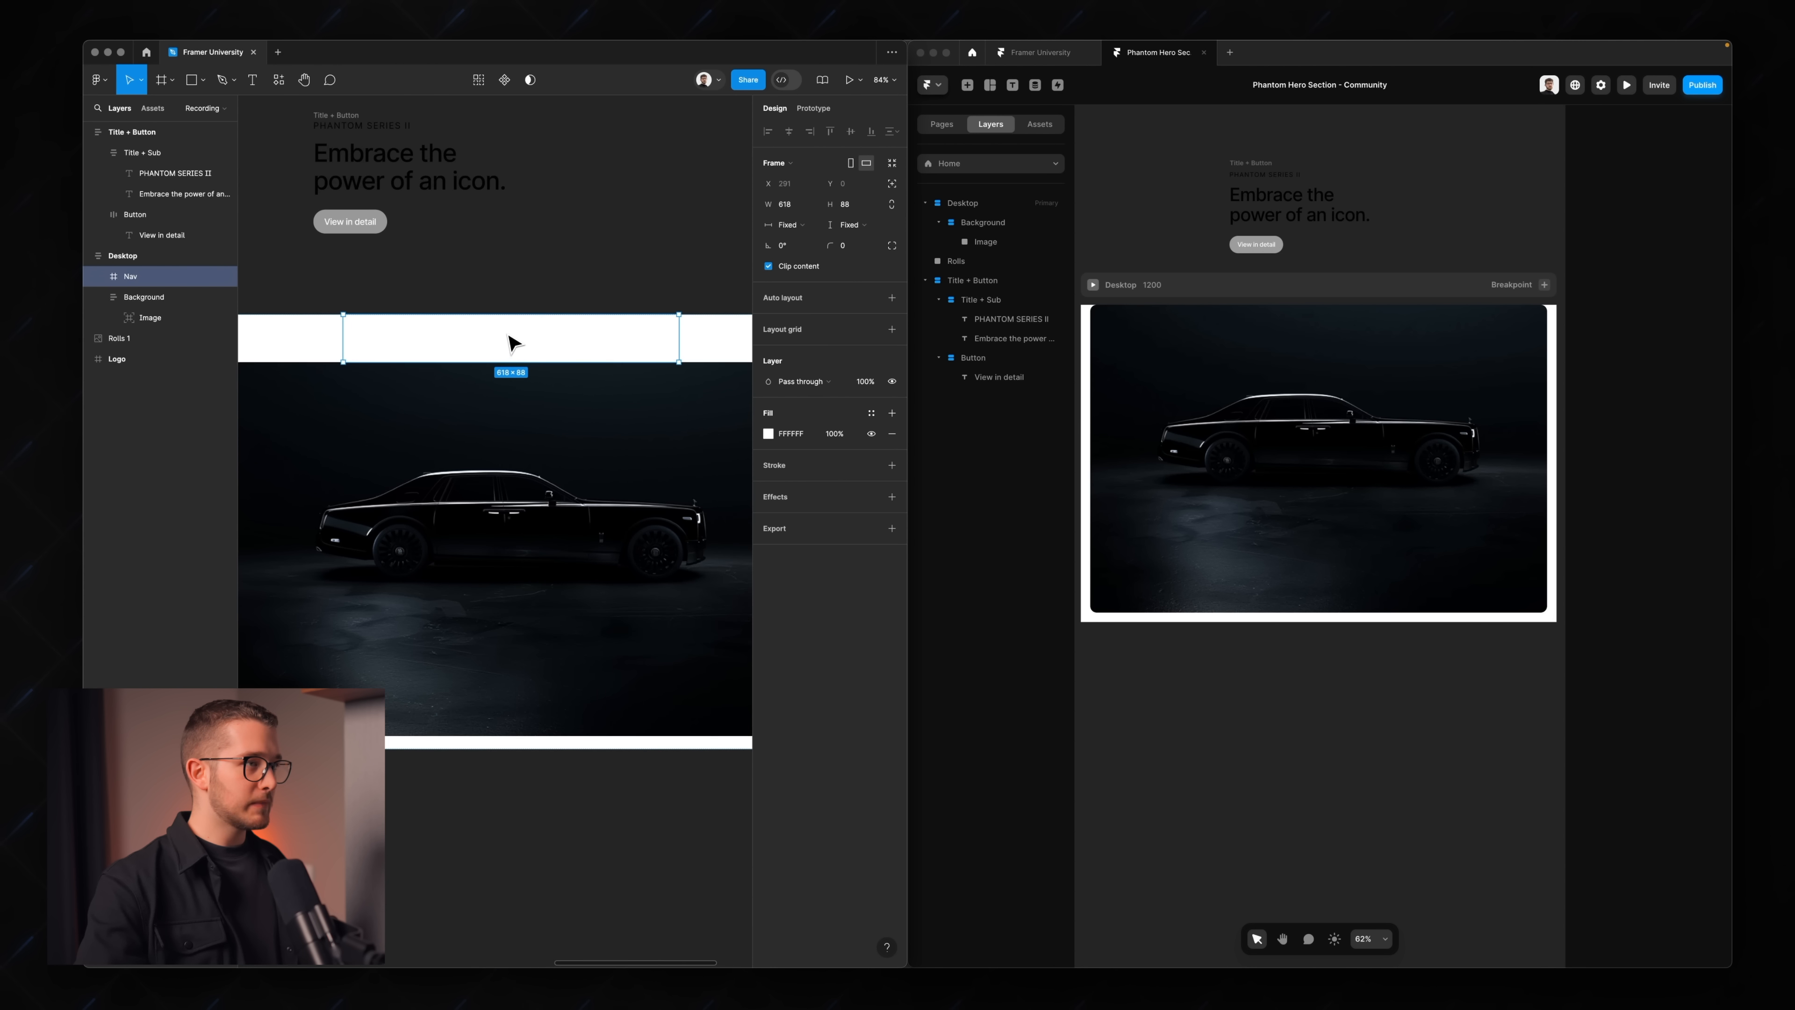
- Add horizontal auto layout to the Nav frame and give it a fixed height of 60
click(848, 206)
text(60)
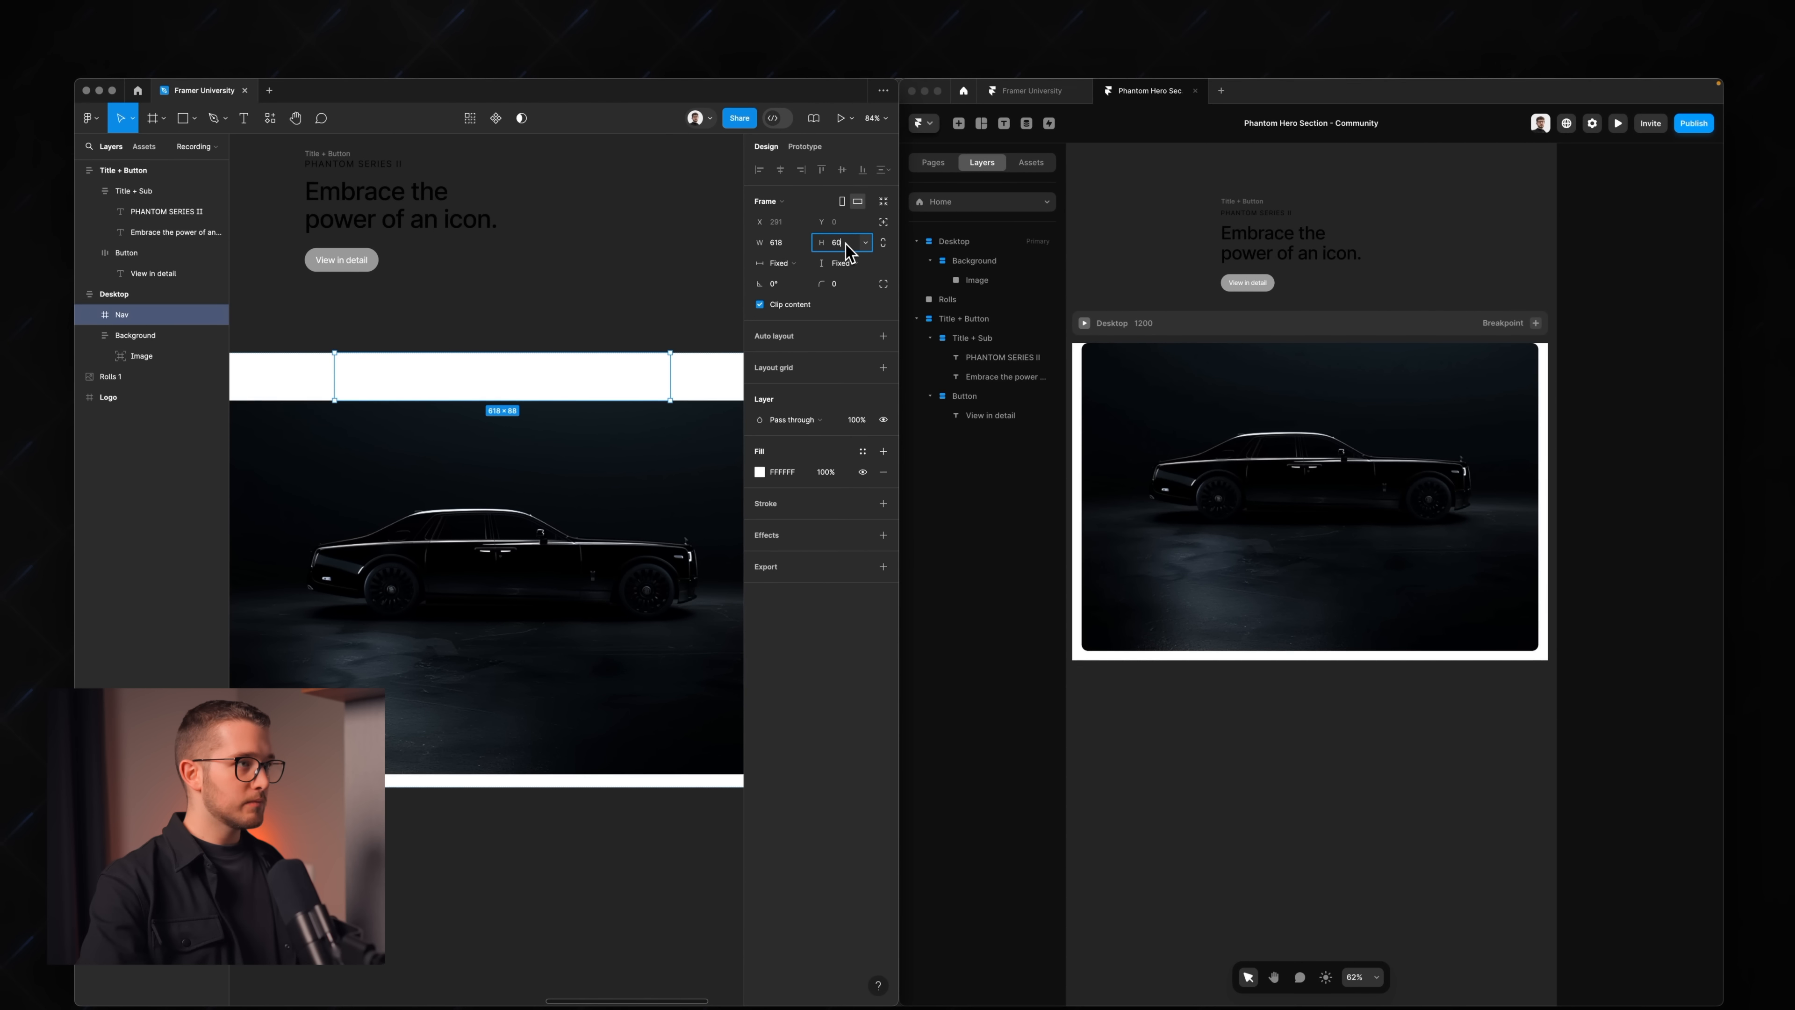
key(Return)
key(shift+a)
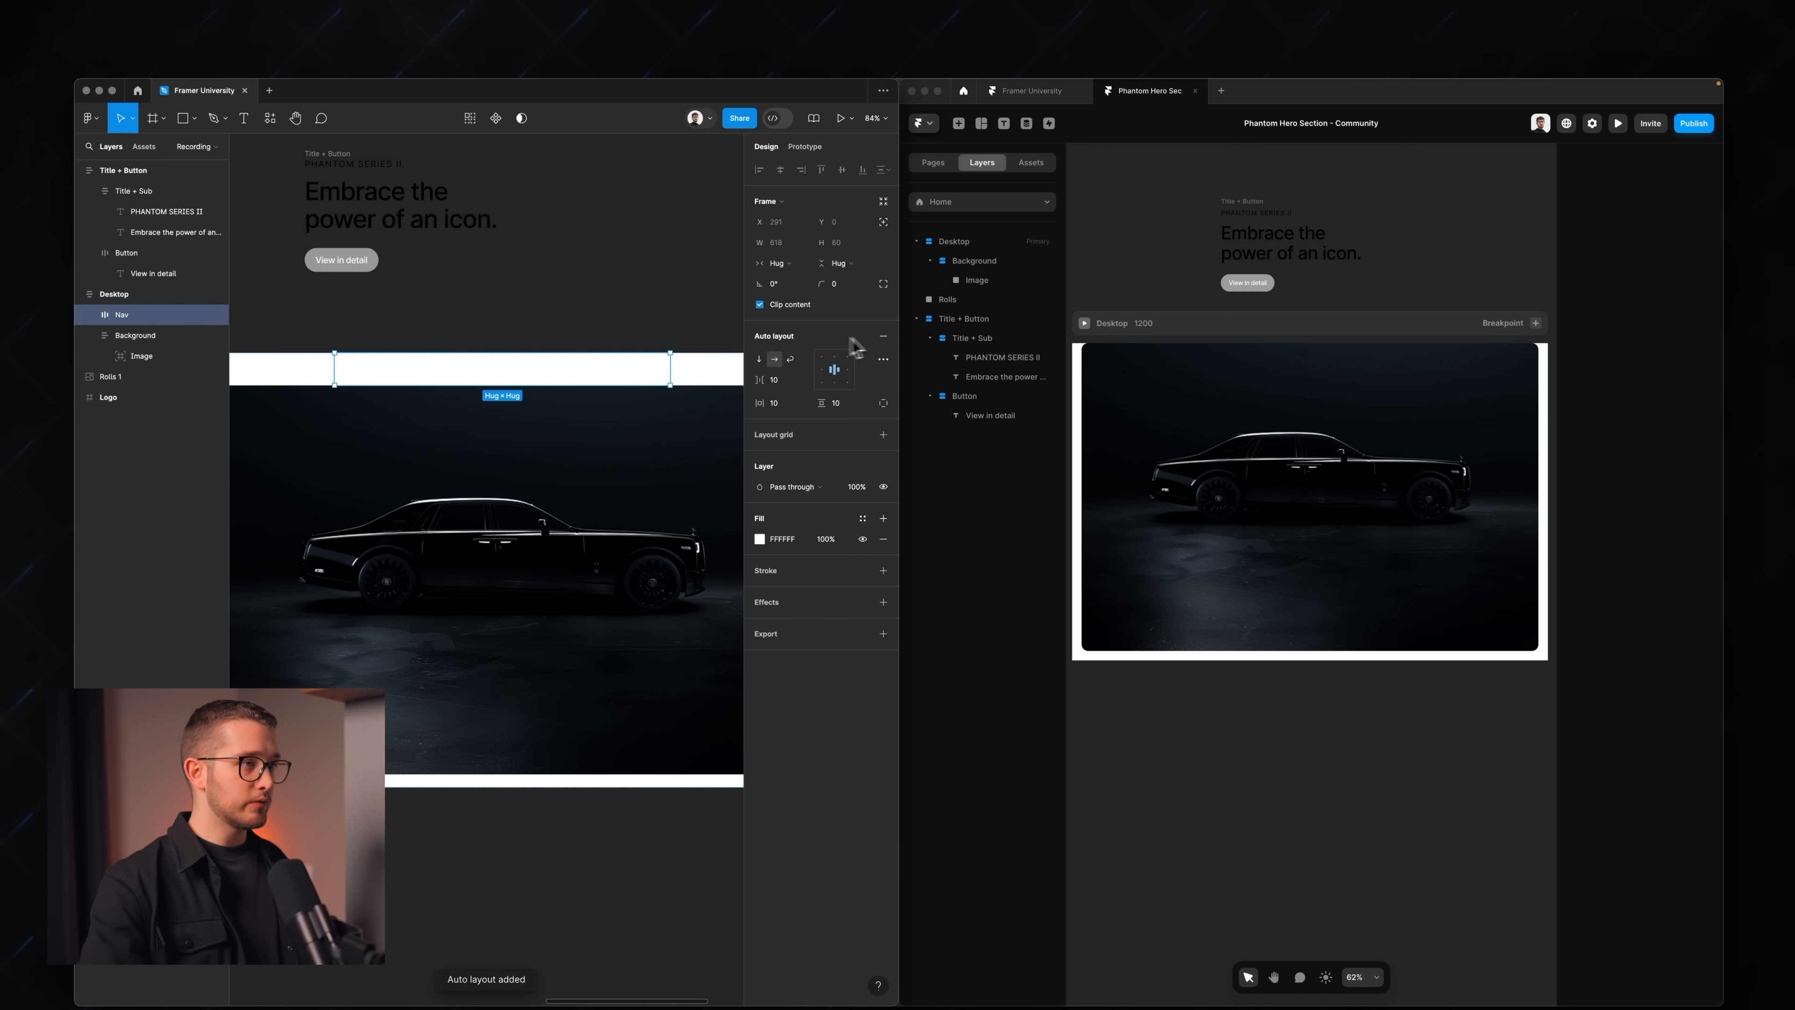
click(839, 262)
click(844, 242)
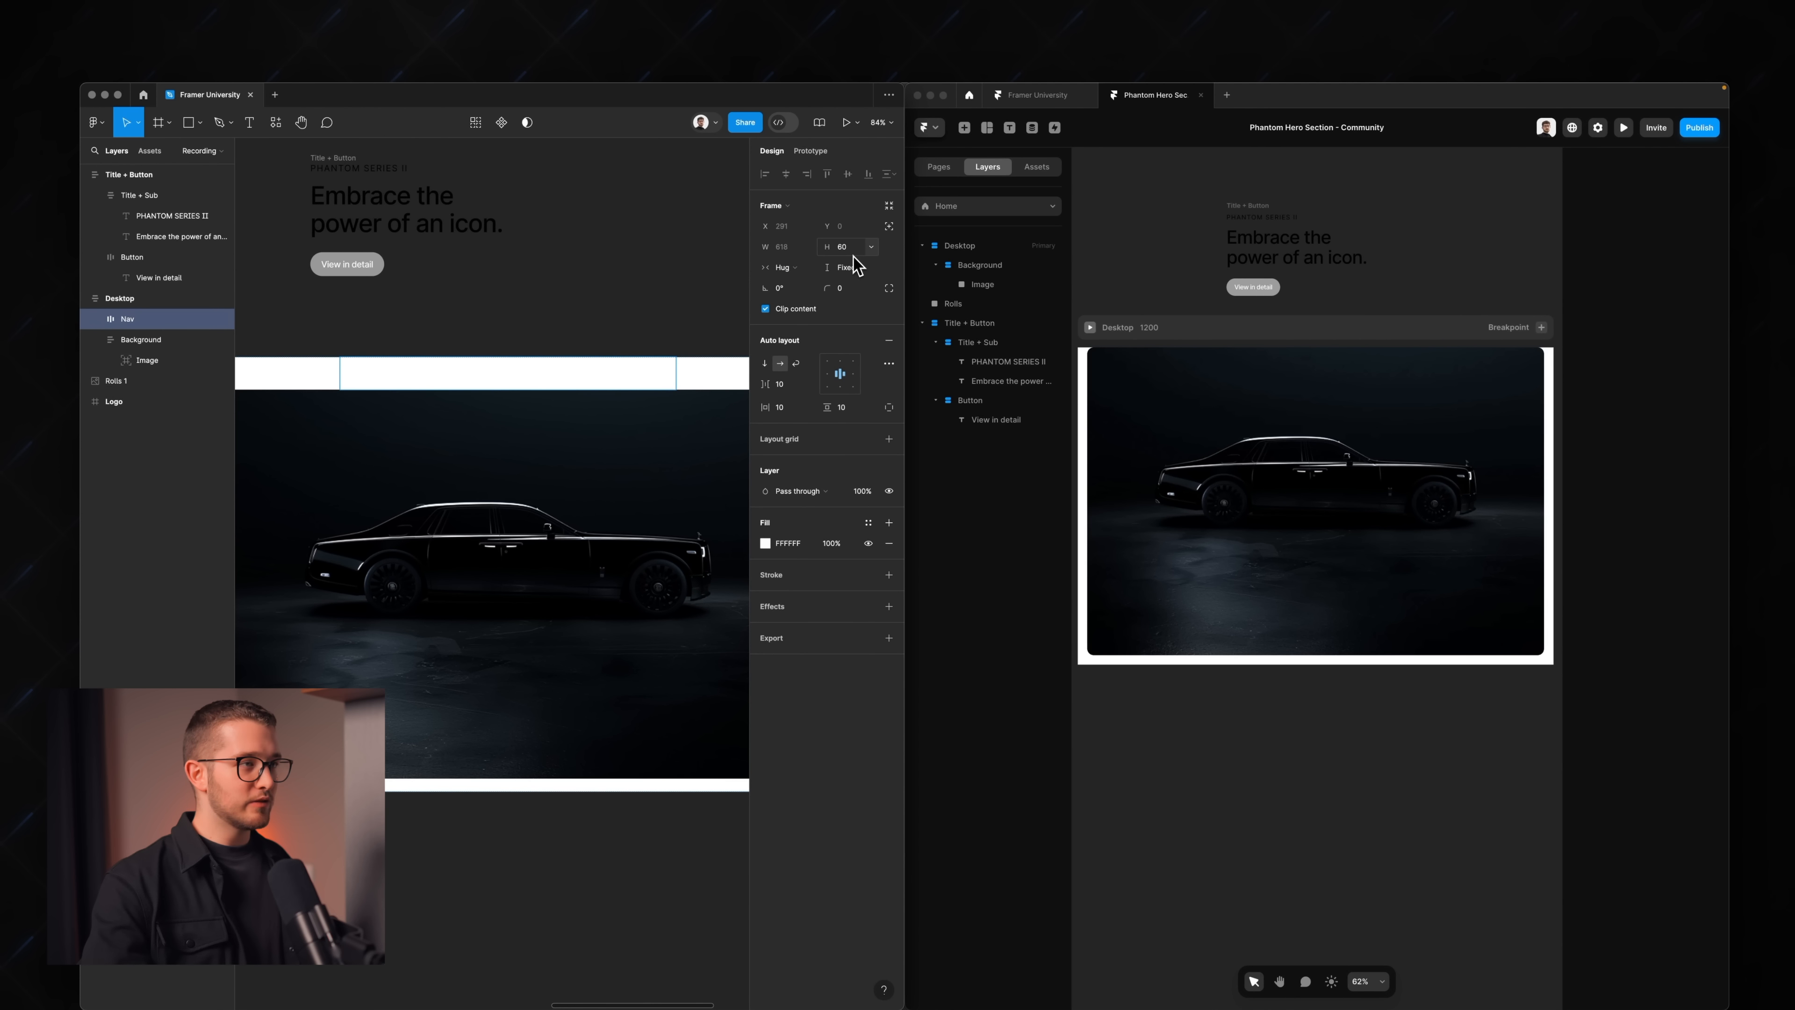
click(852, 249)
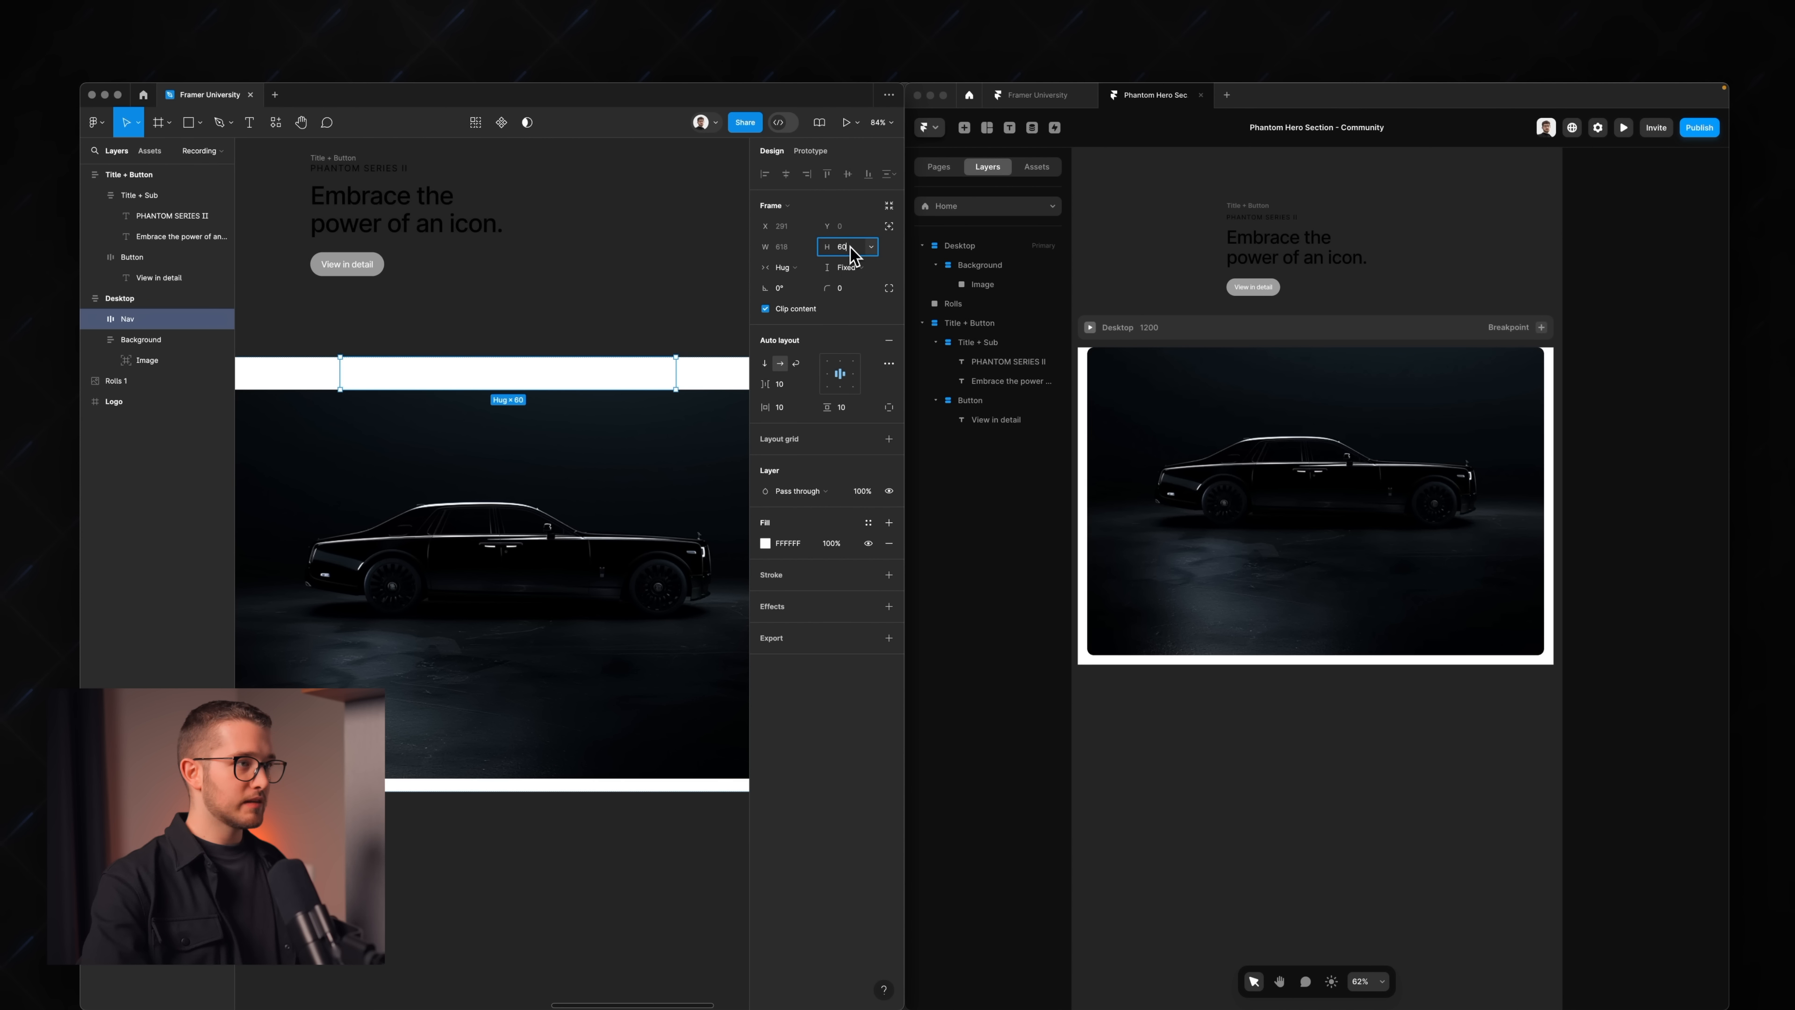
- Set the Nav frame's width to Fill container, then deselect it
click(790, 269)
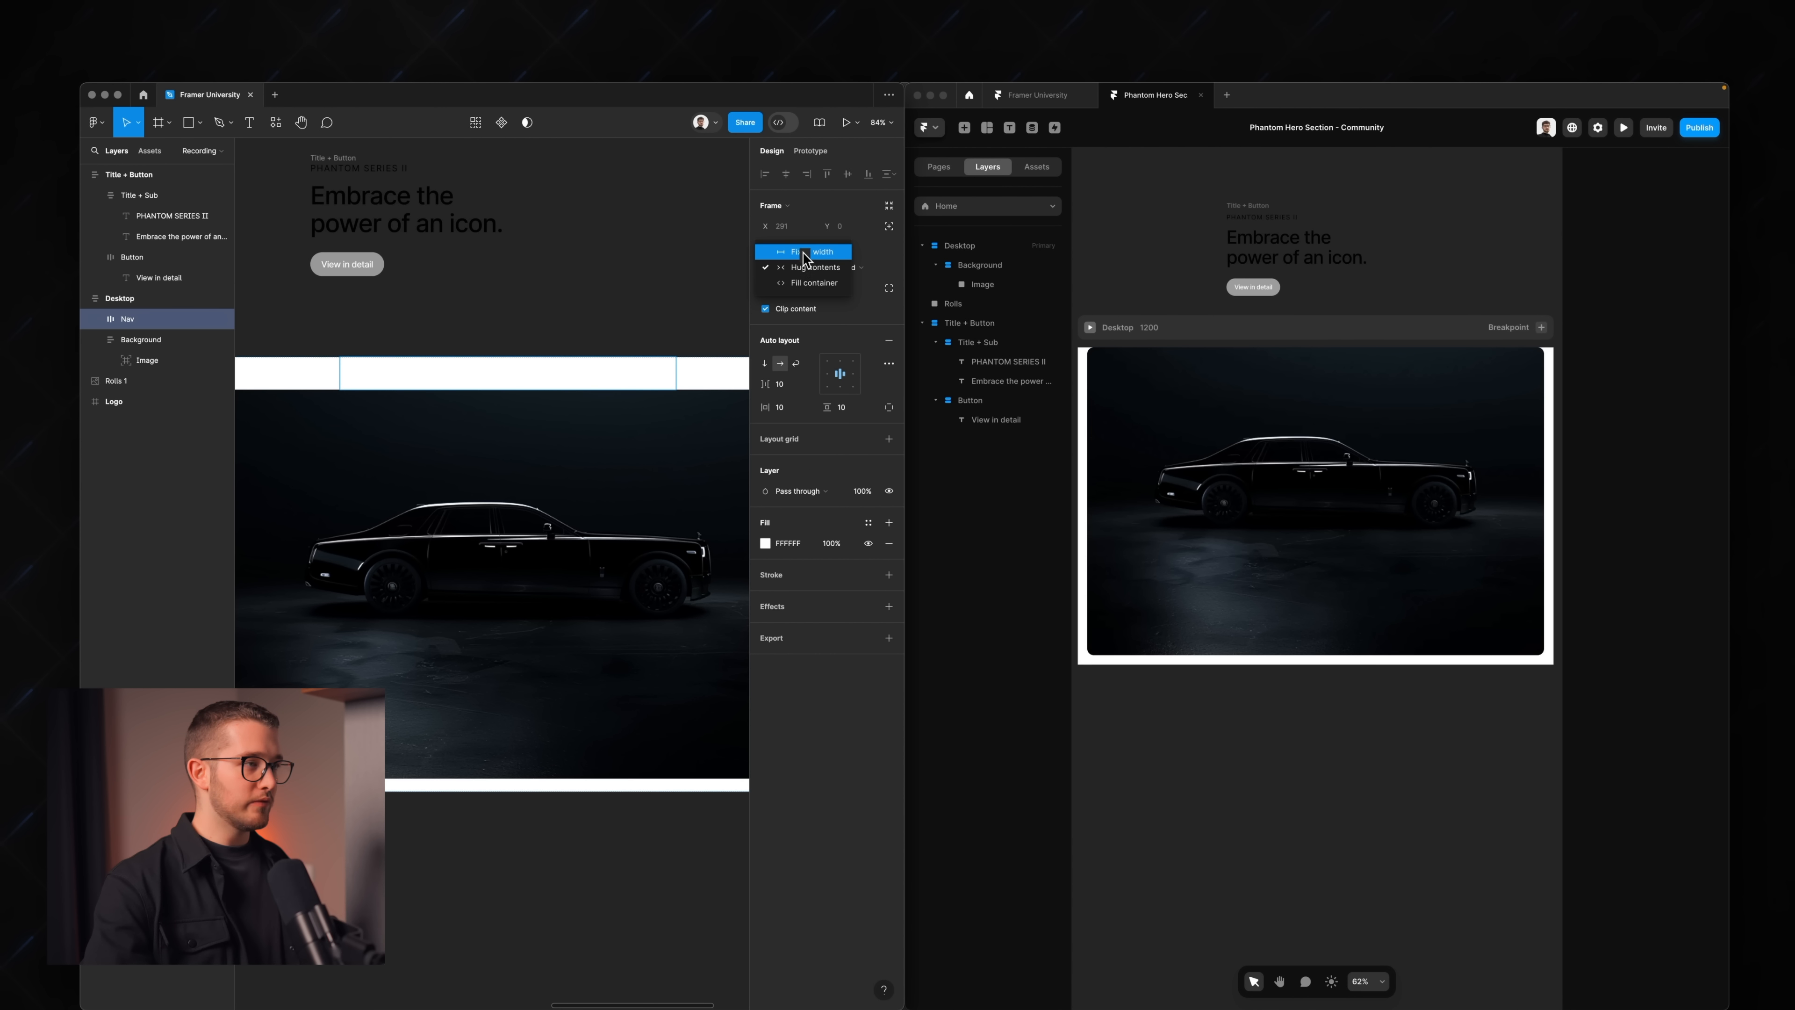
click(803, 253)
click(804, 268)
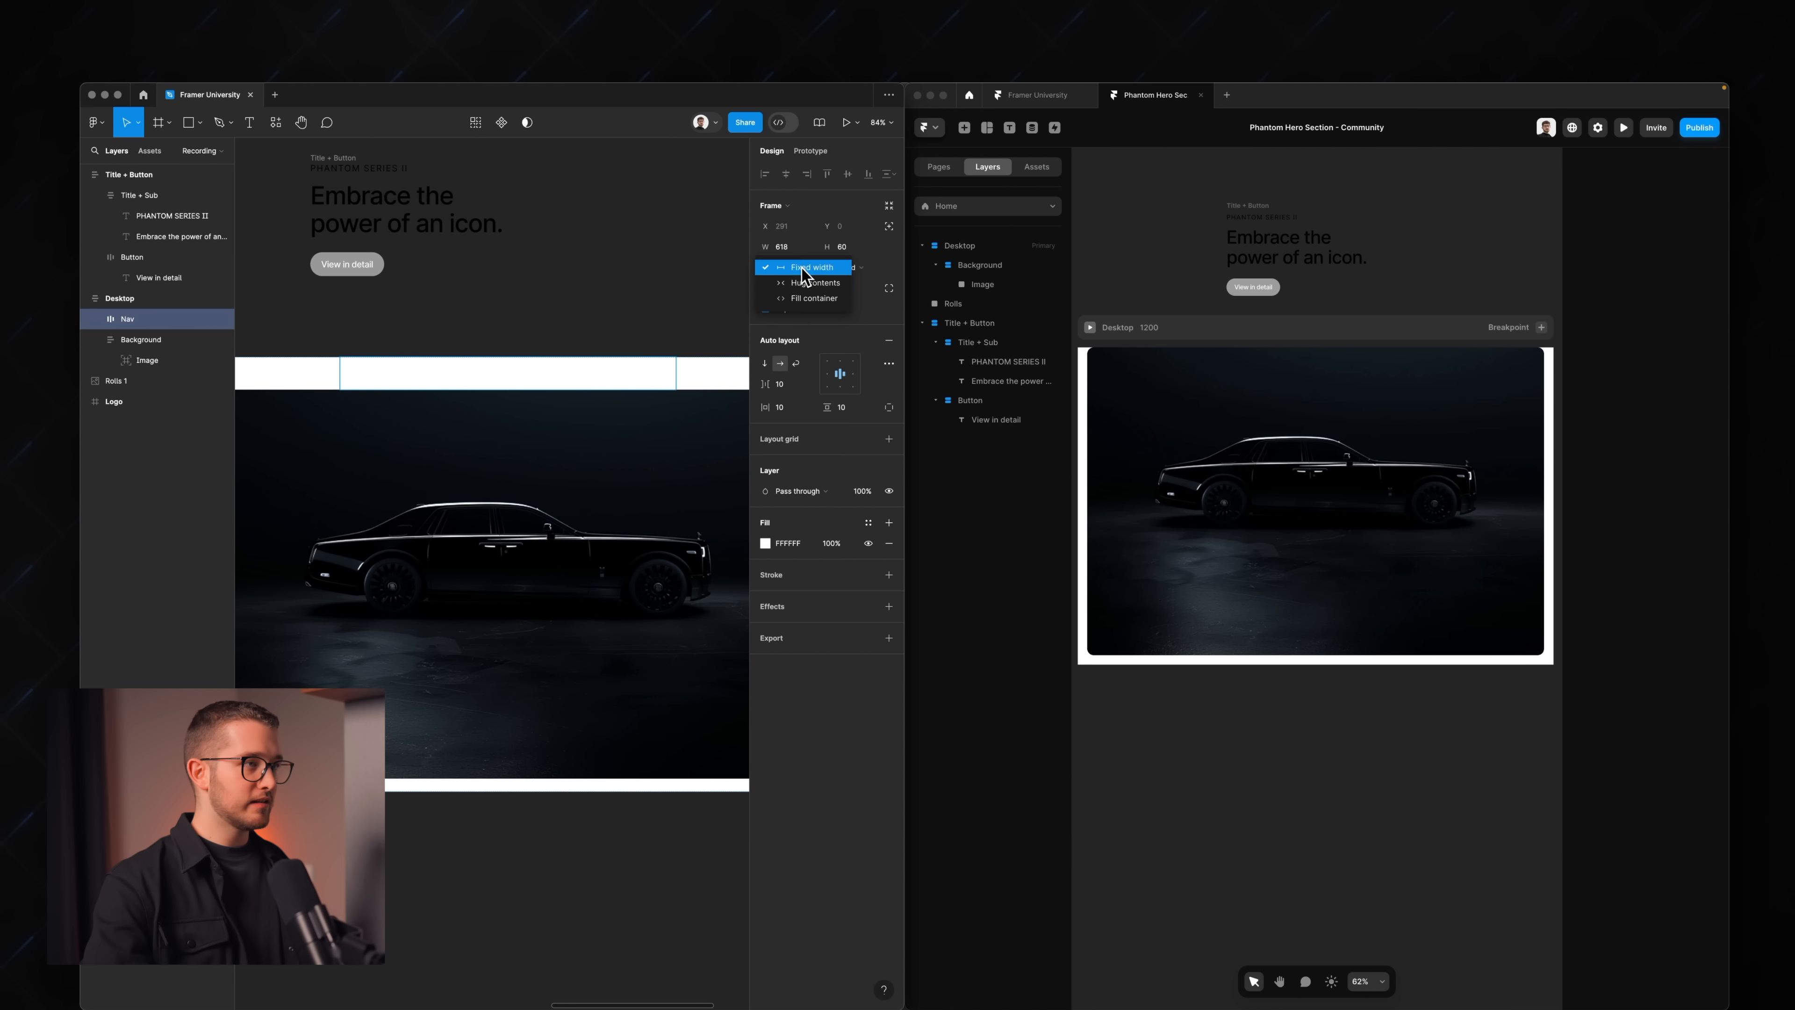
click(807, 298)
scroll(538, 384, down, 5)
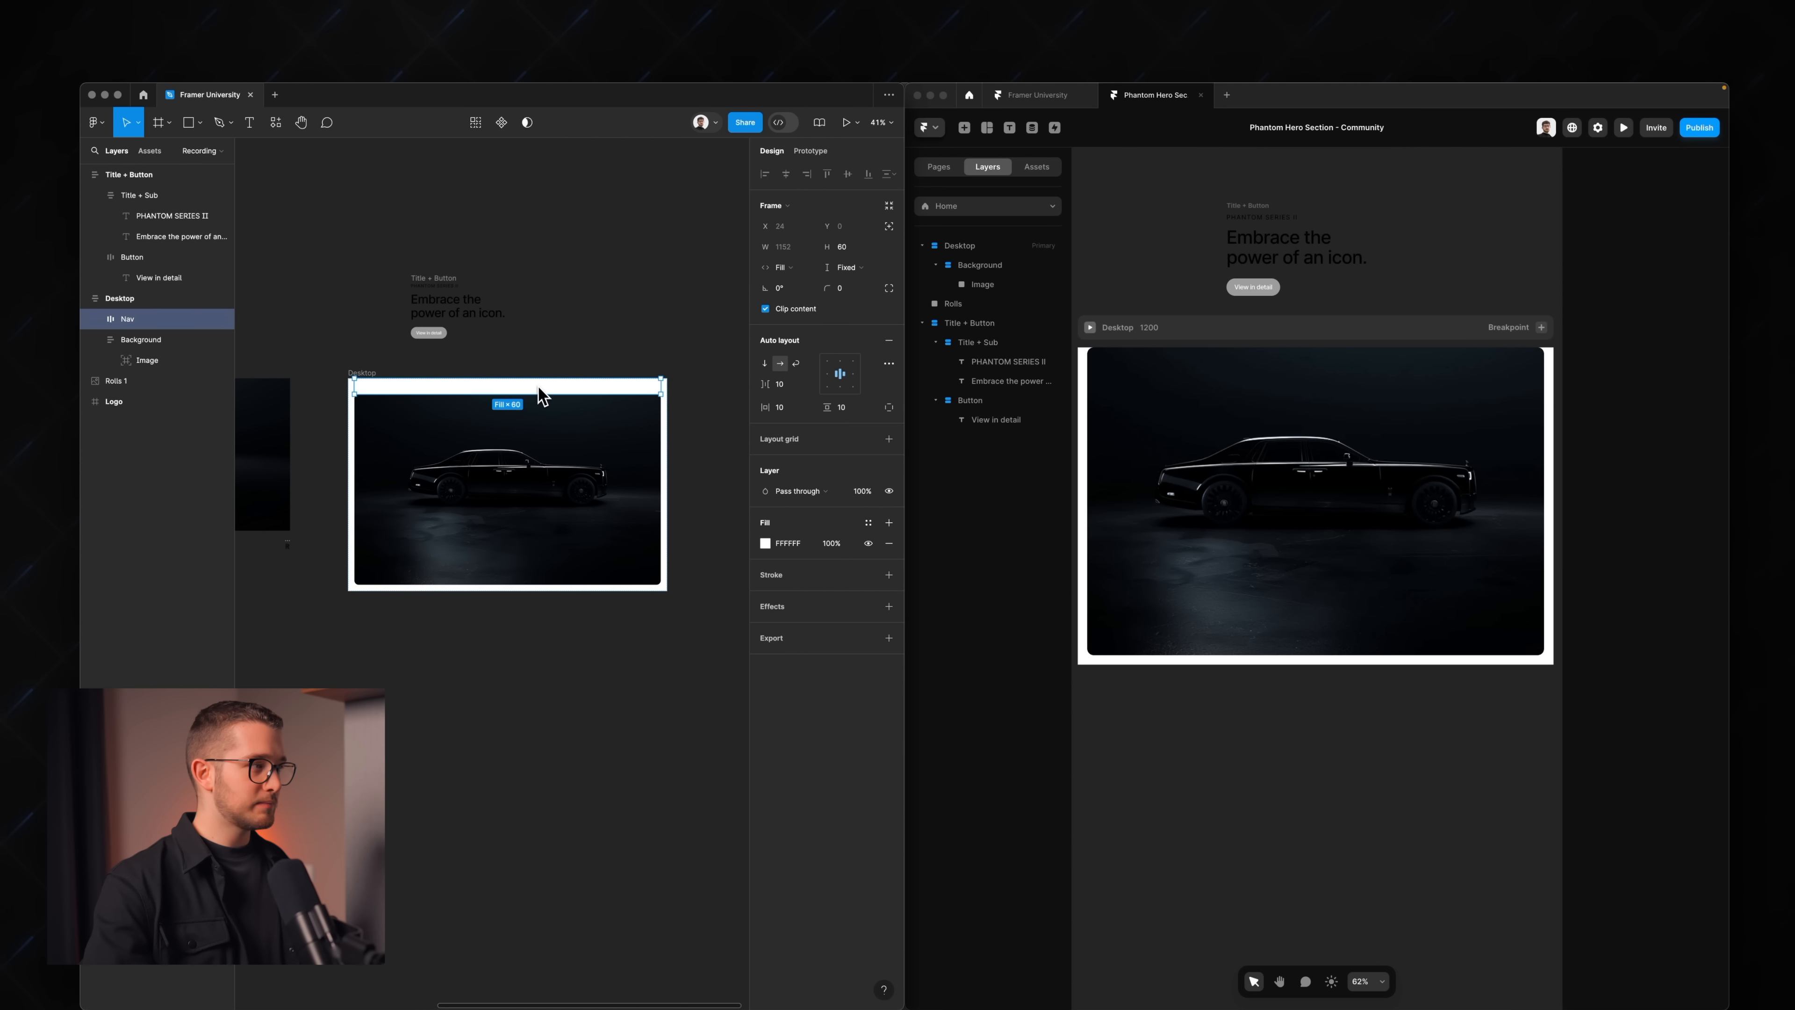
scroll(544, 385, up, 4)
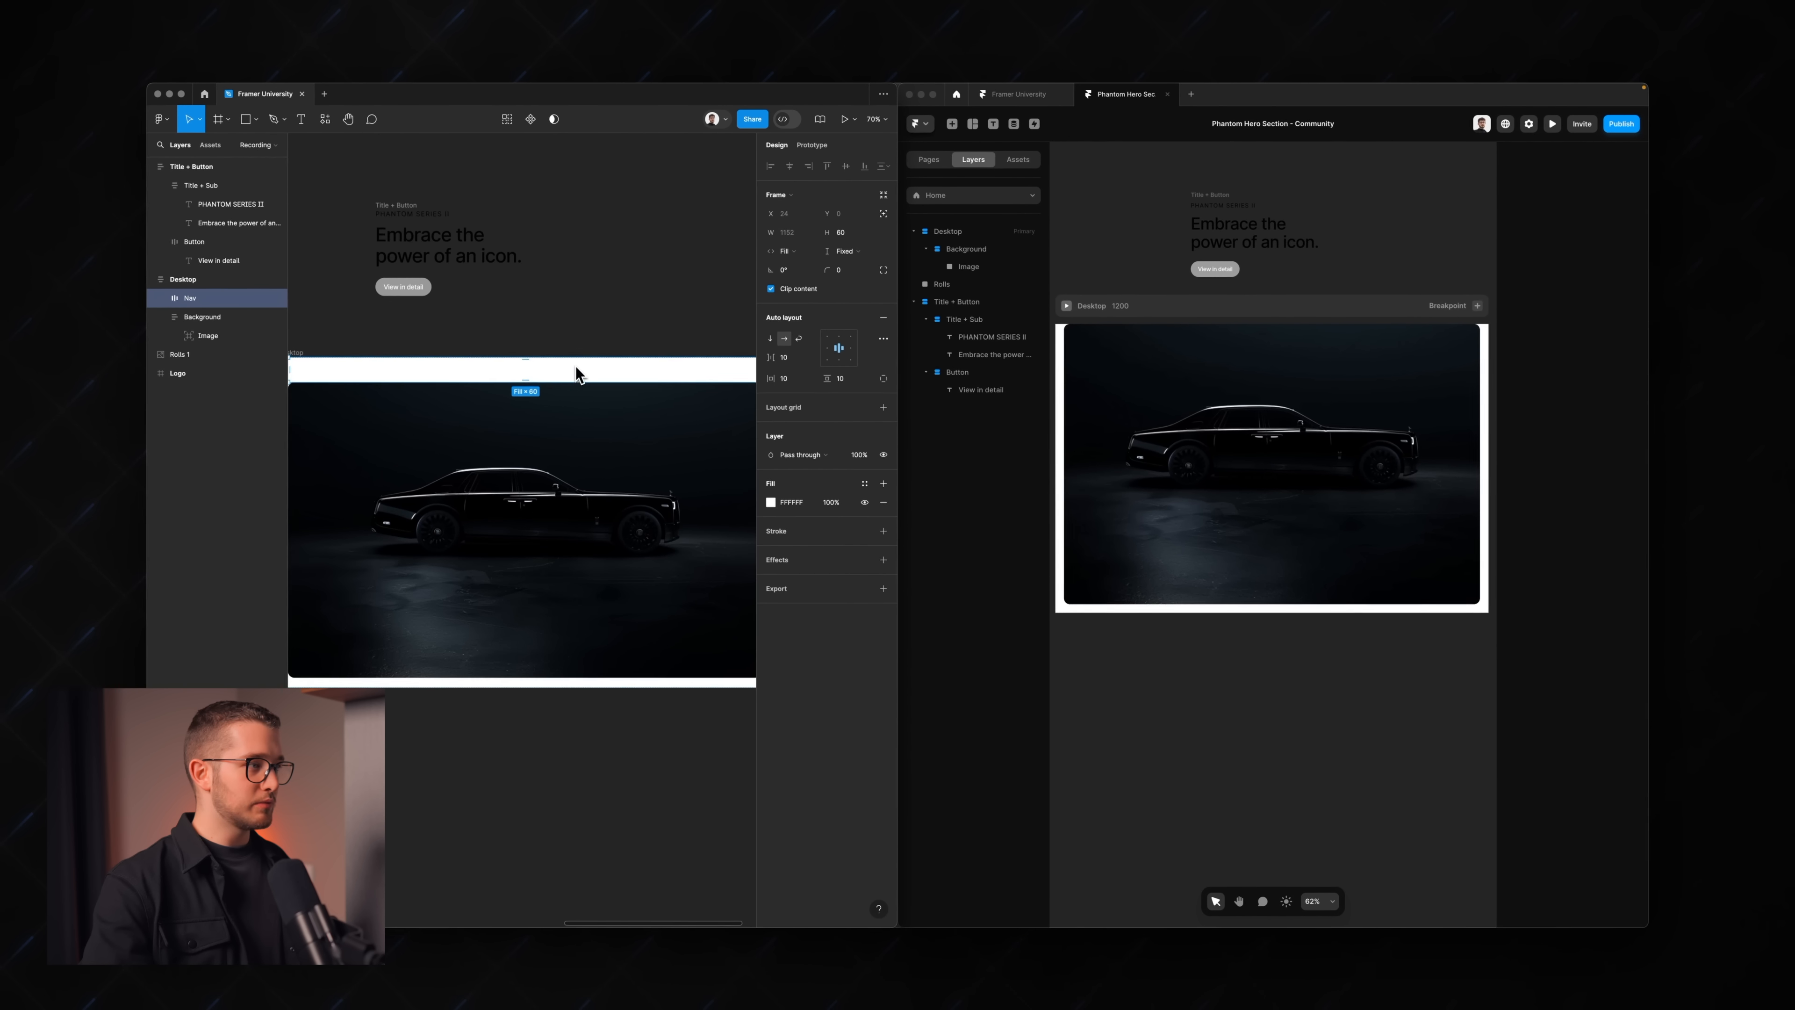
scroll(576, 367, down, 3)
scroll(585, 364, up, 1)
click(588, 346)
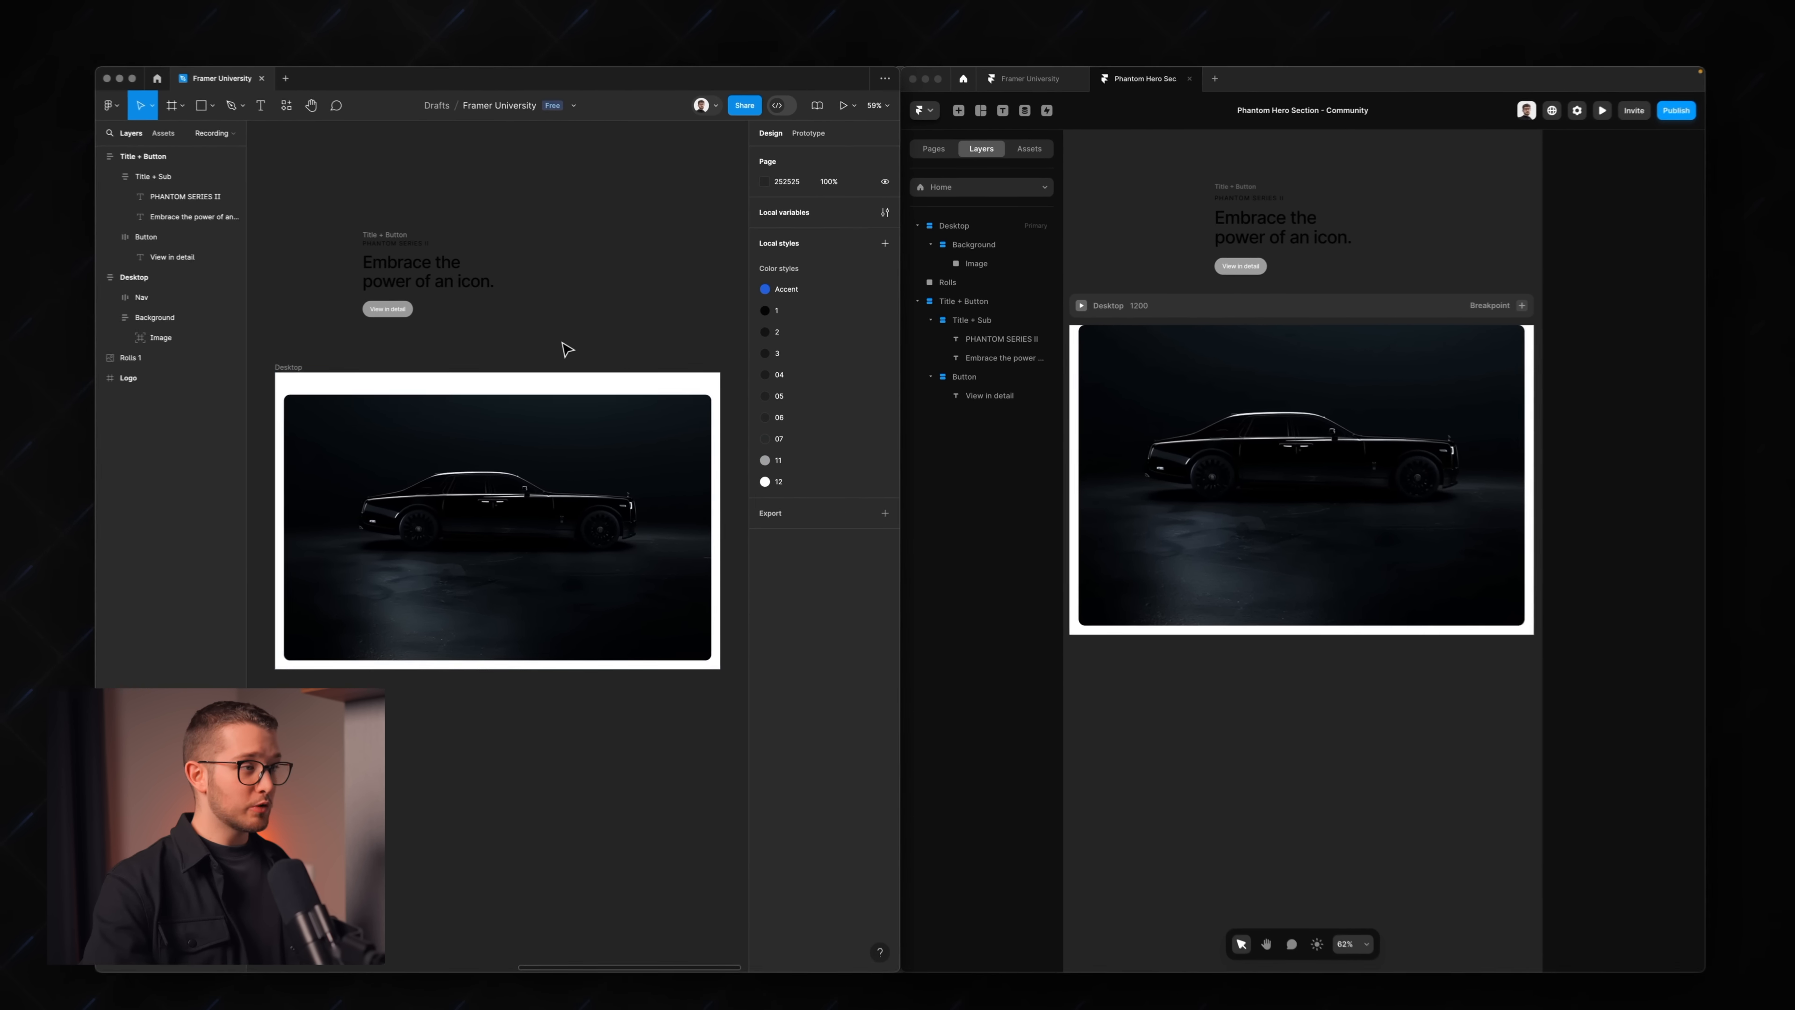
- Switch to Framer, draw a frame about 699 × 177 below the Desktop breakpoint, and move it into Desktop above Background
click(444, 388)
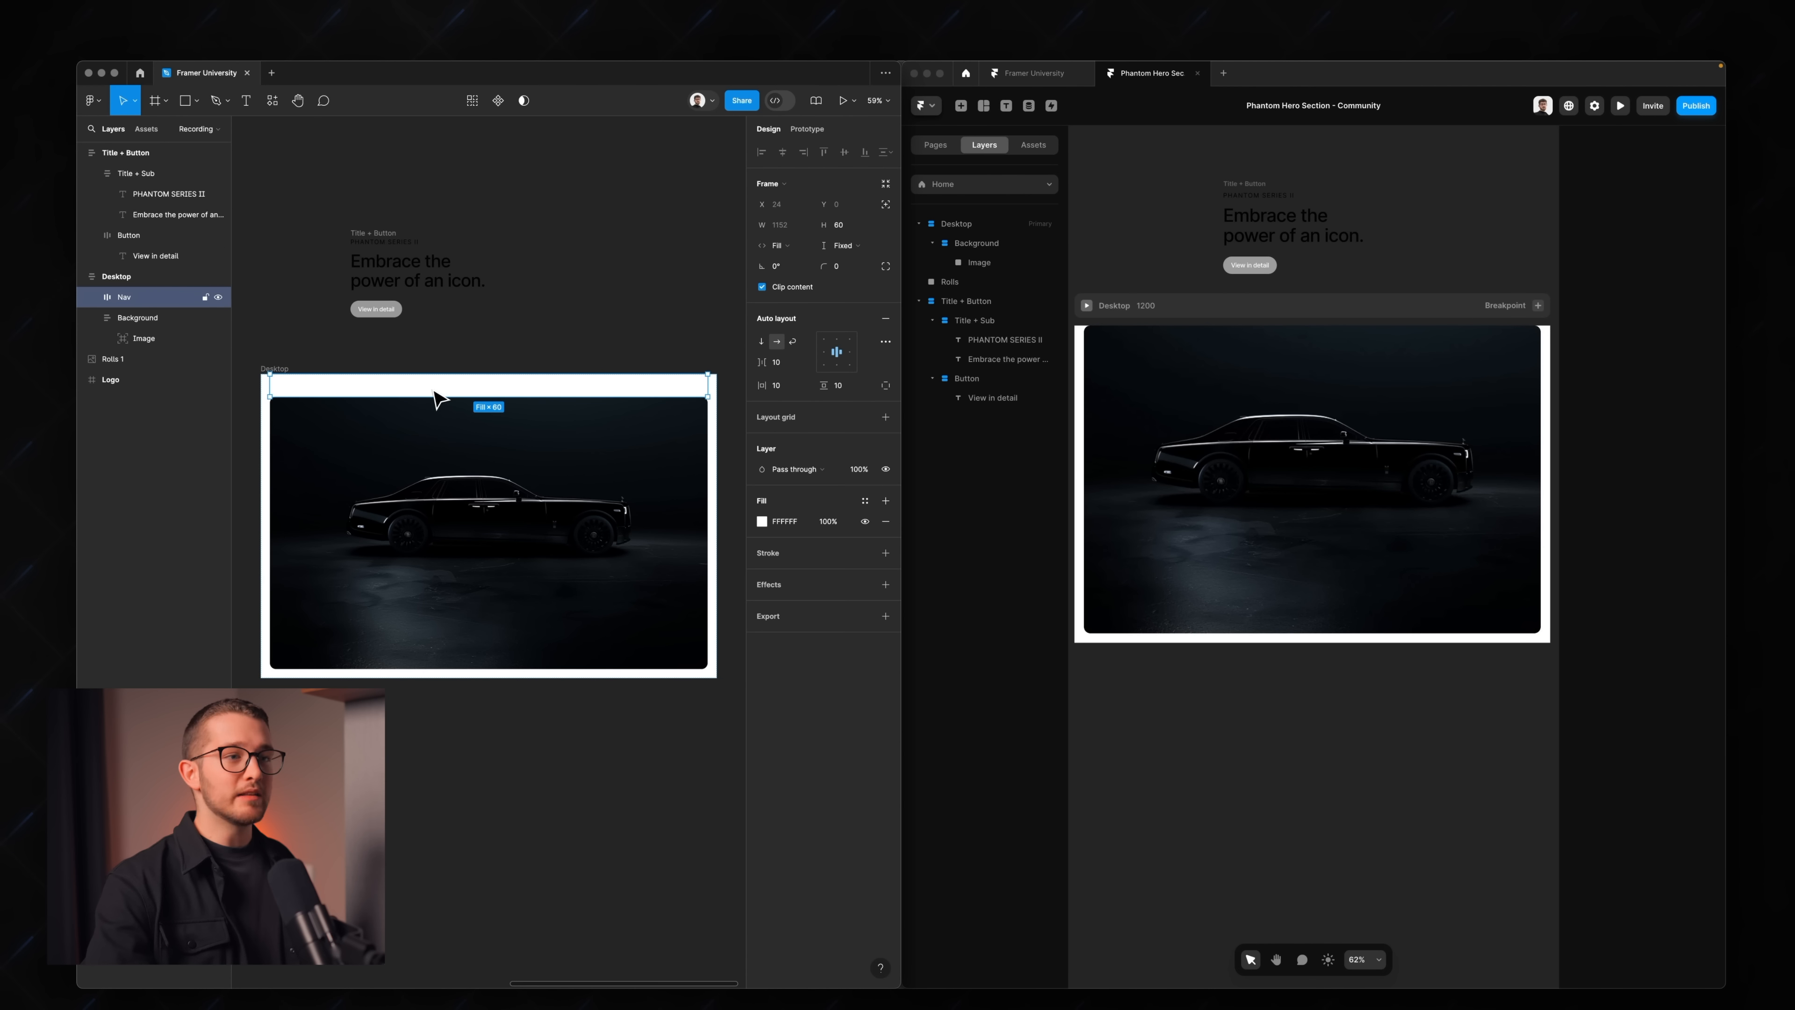
click(1202, 551)
key(f)
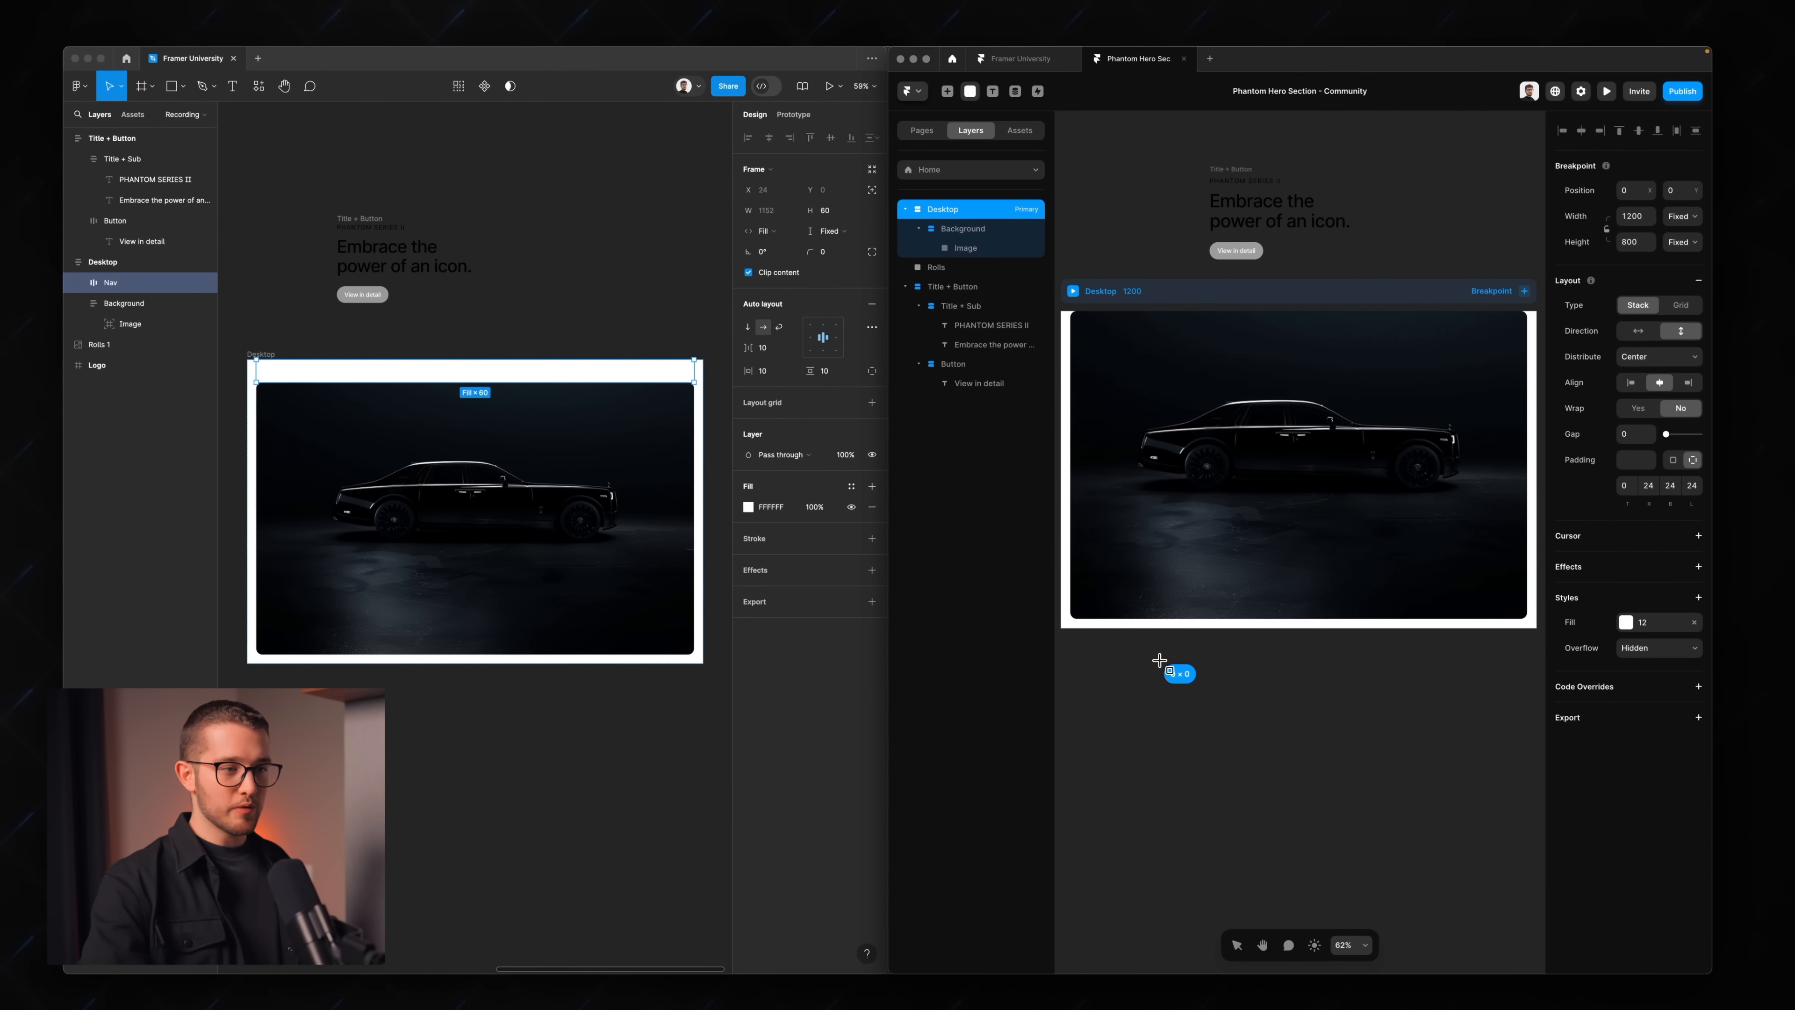
drag(1159, 660, 1435, 728)
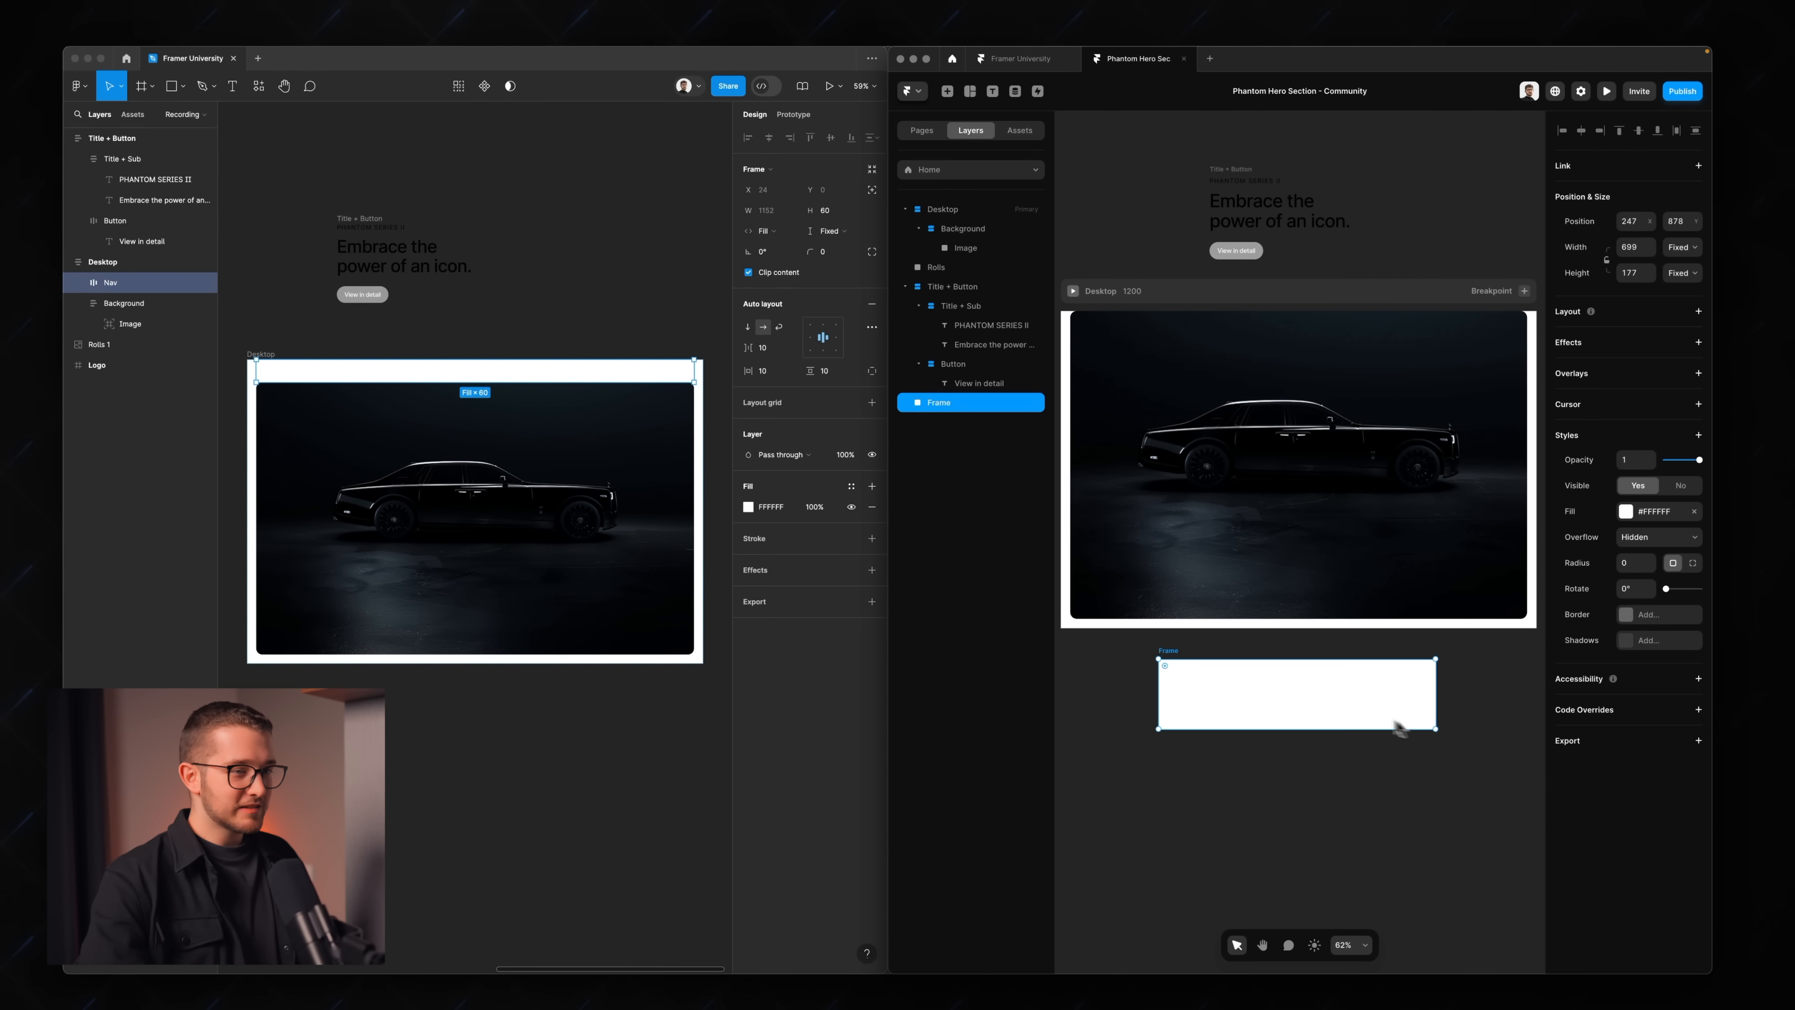
key(super+x)
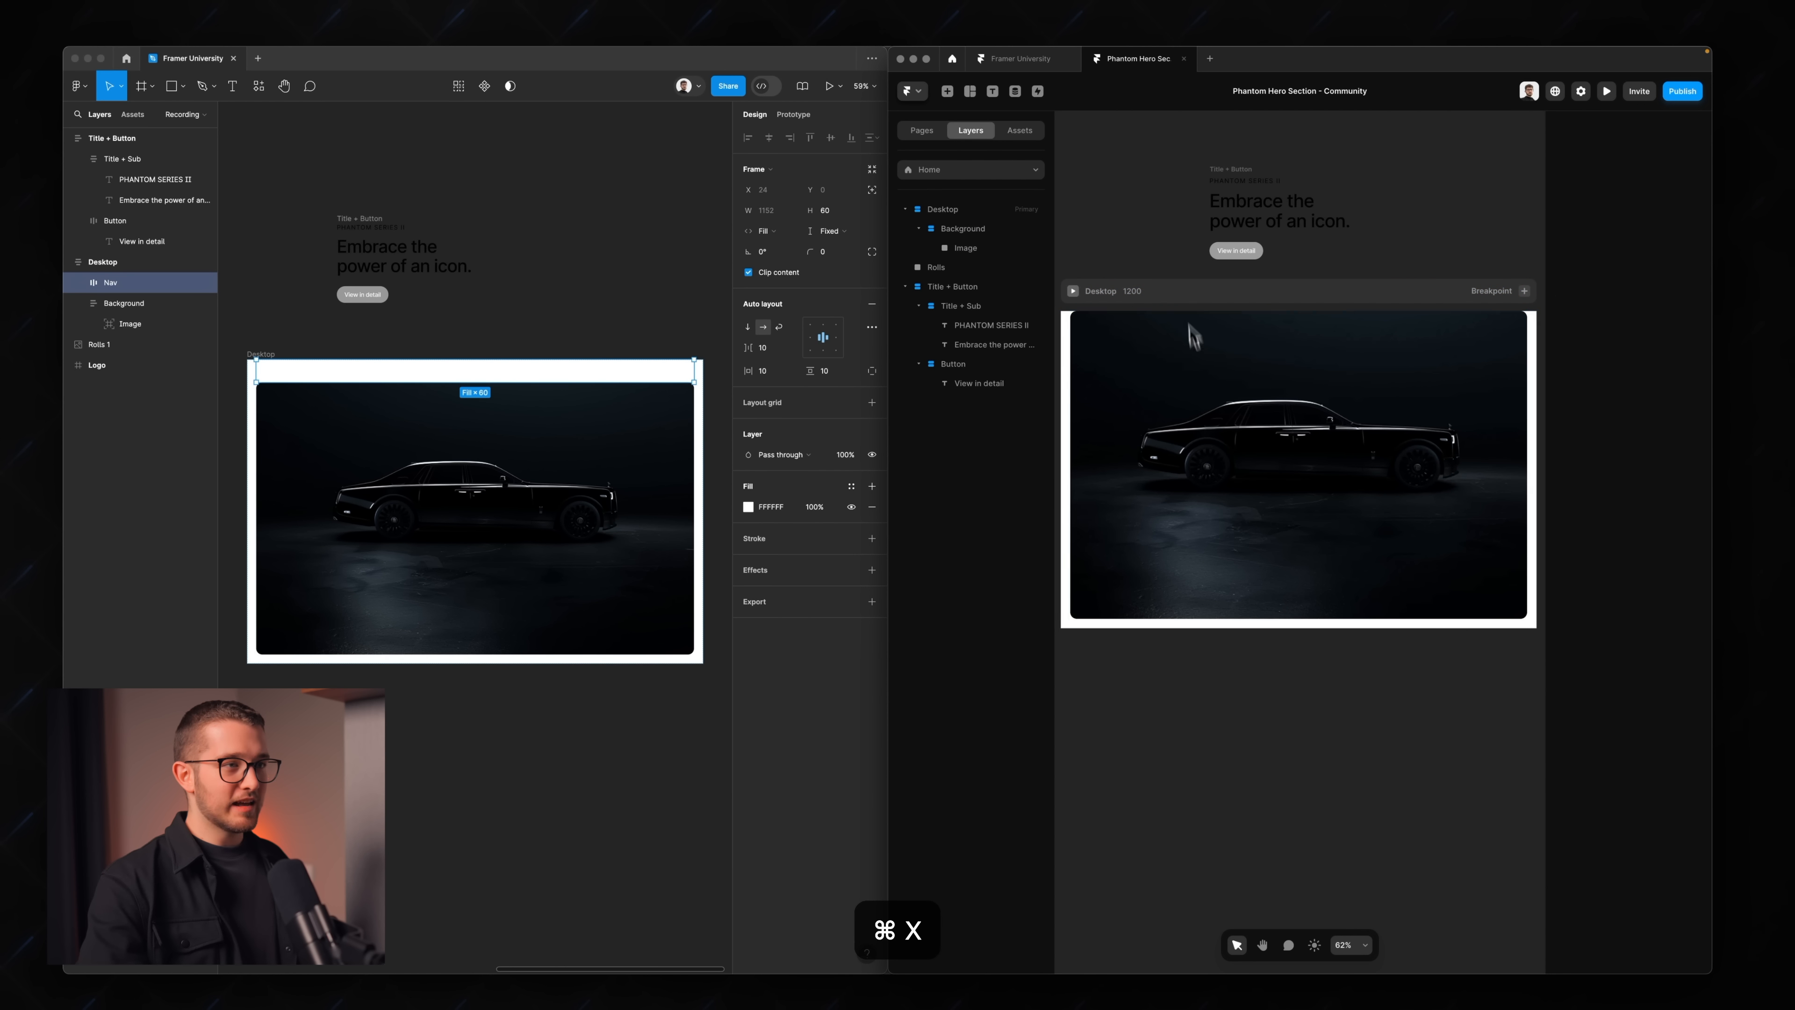
click(1189, 308)
key(super+v)
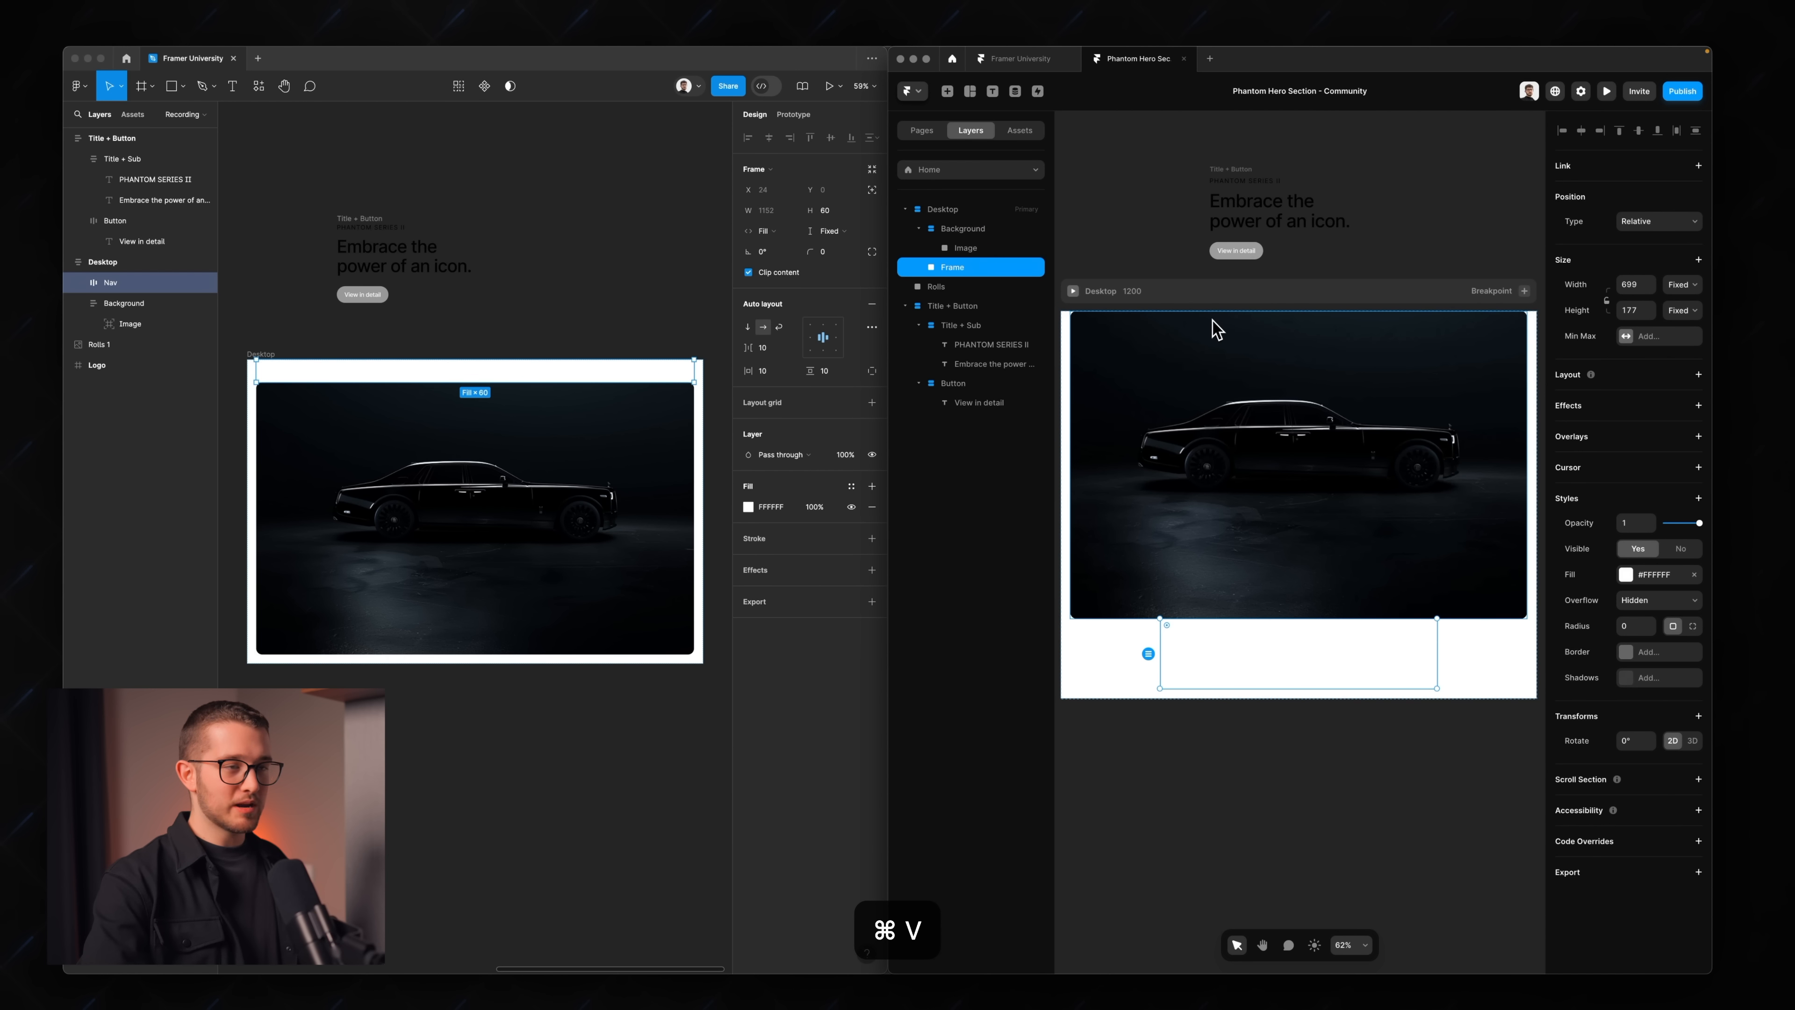
key(Up)
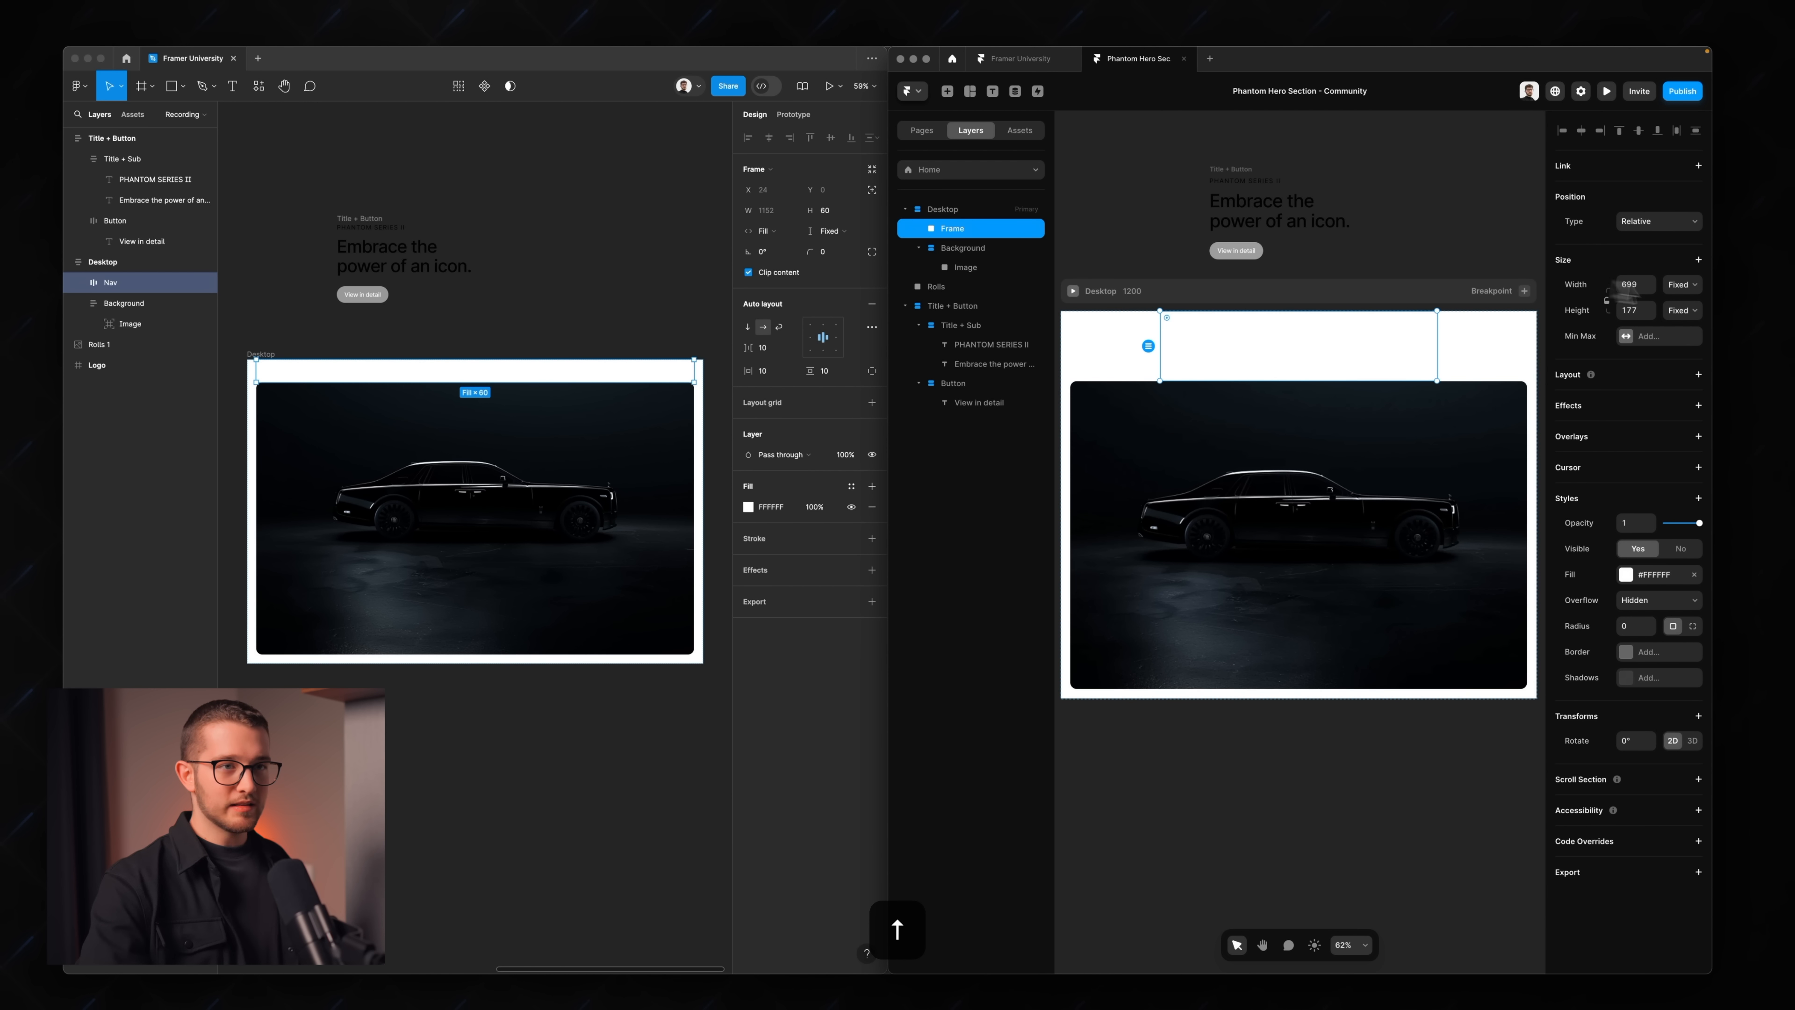
- Turn the new Framer frame into a horizontal stack and set its height to 60
click(1697, 375)
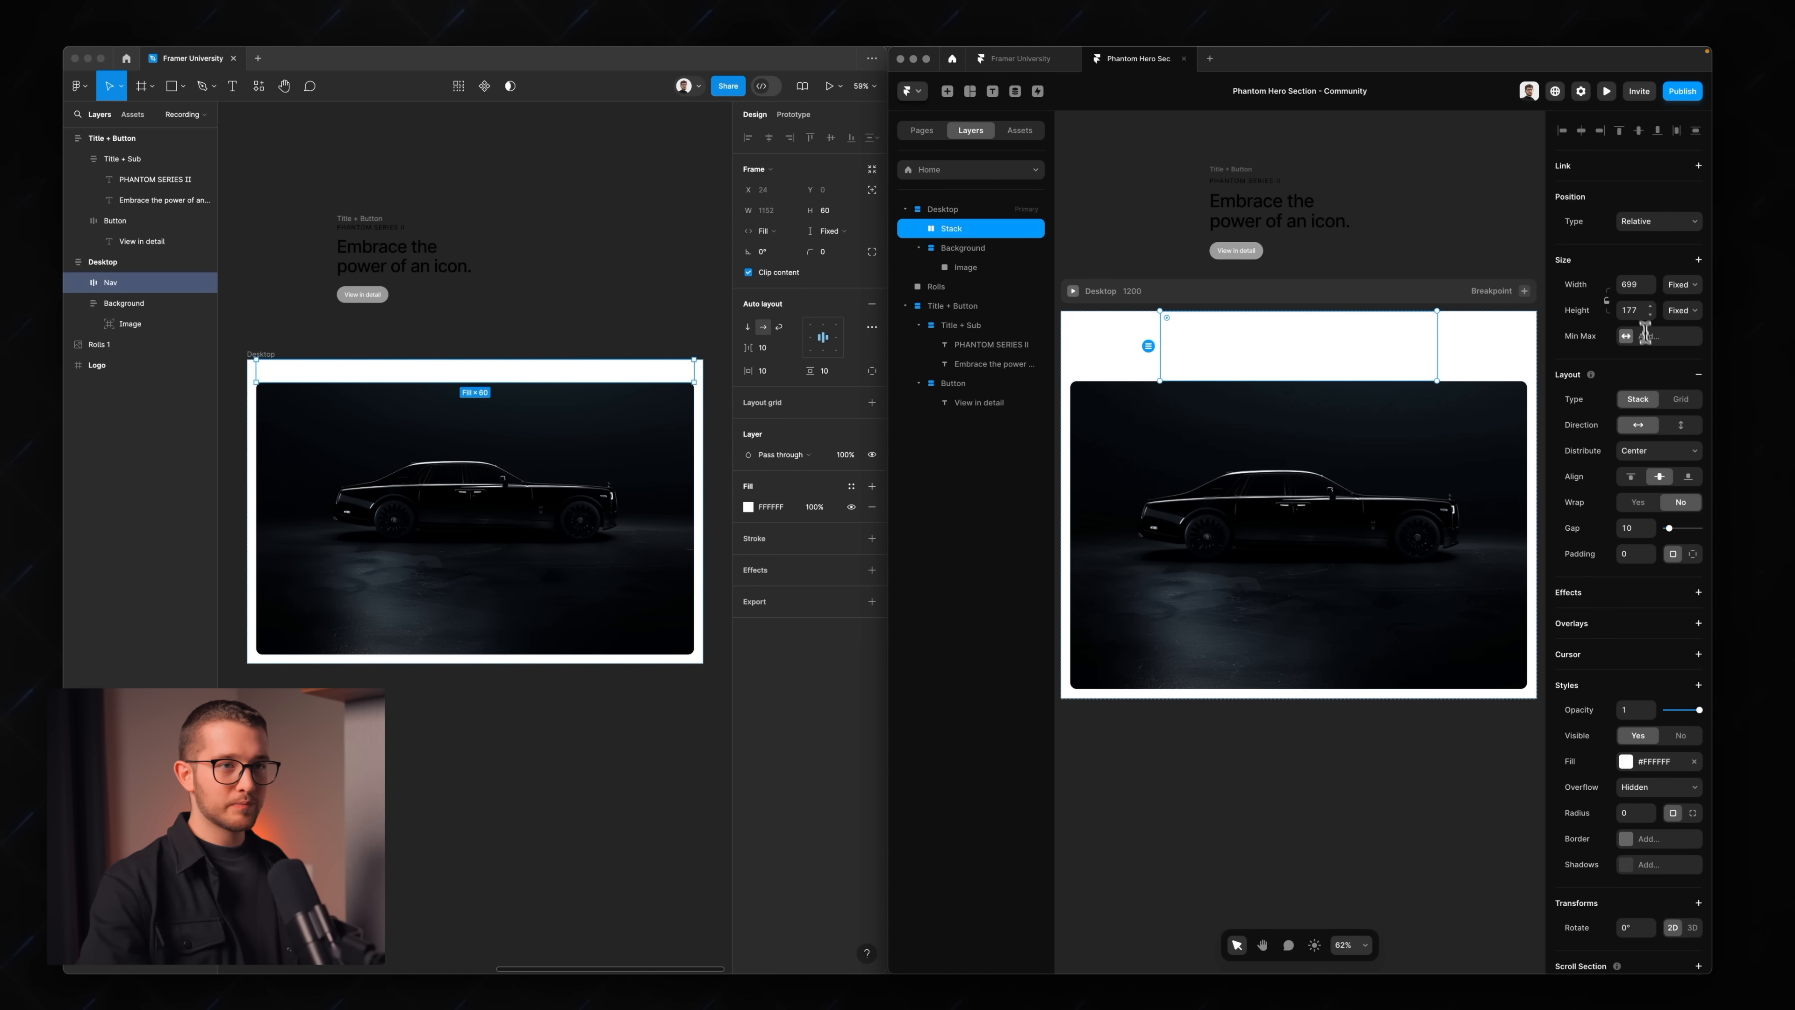
text(60)
key(super+a)
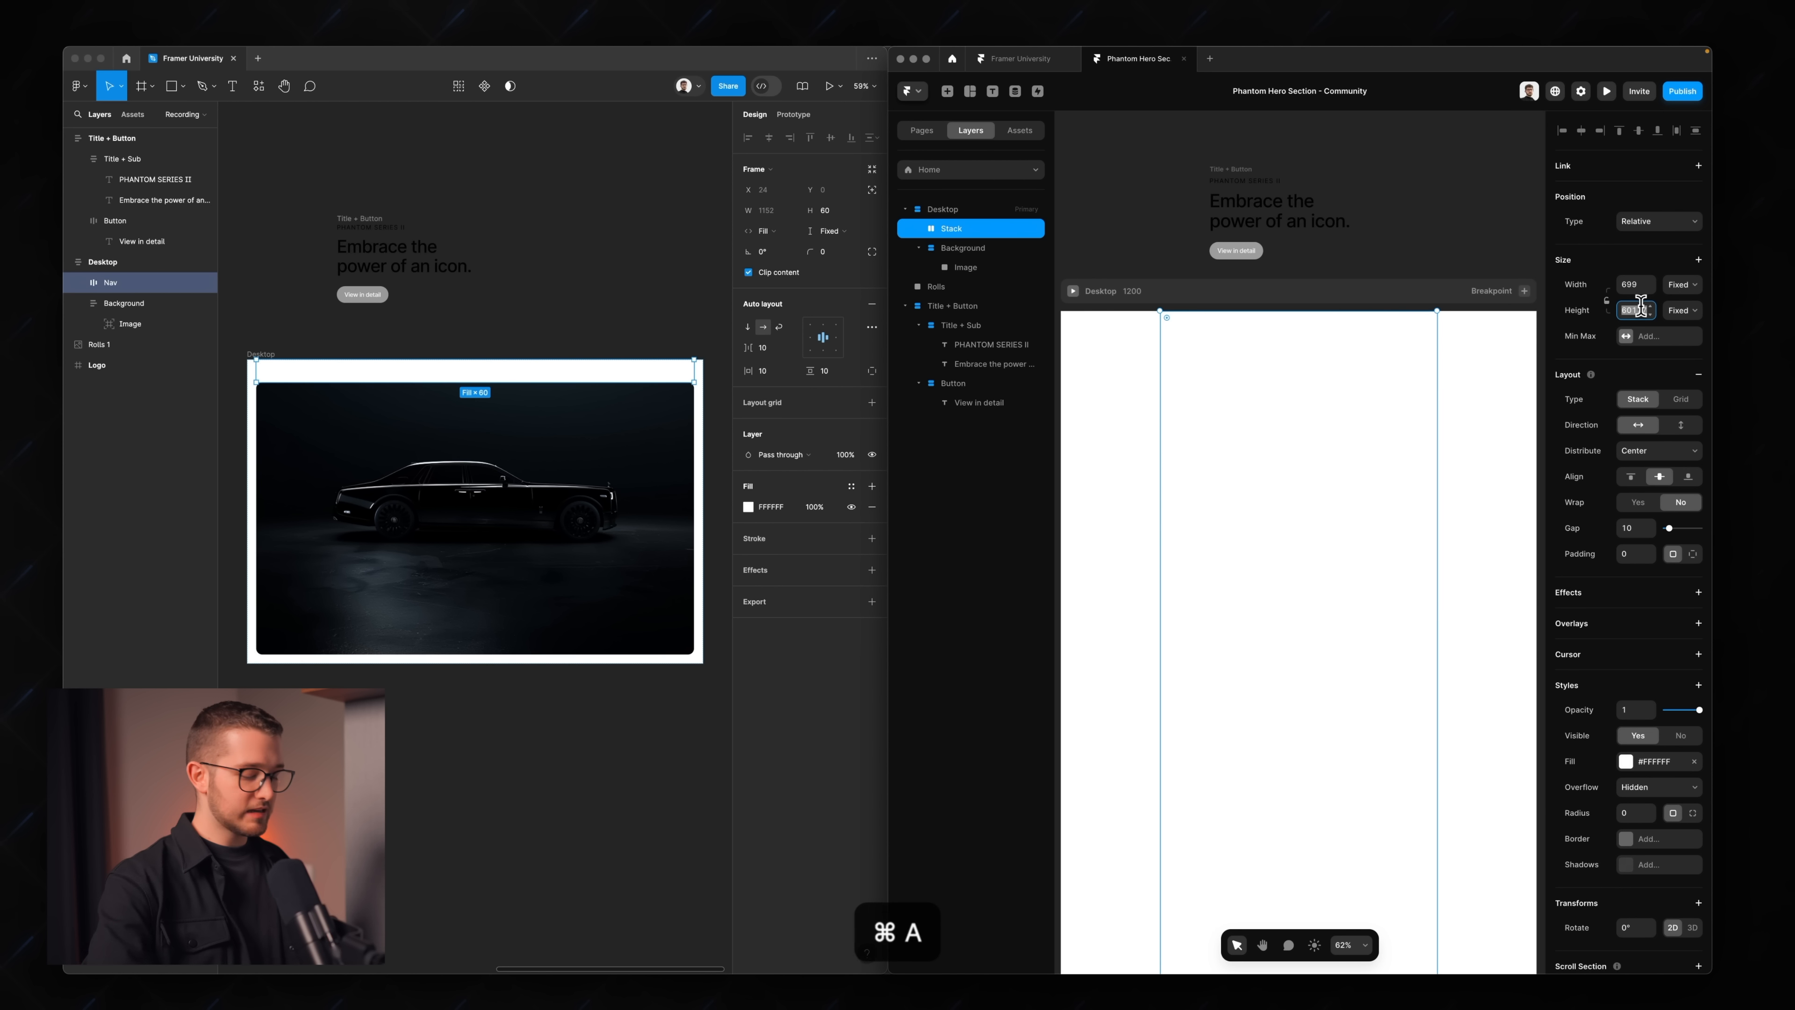
text(60)
- Set the new stack's width to Fill and rename it Nav
click(1692, 286)
click(1684, 313)
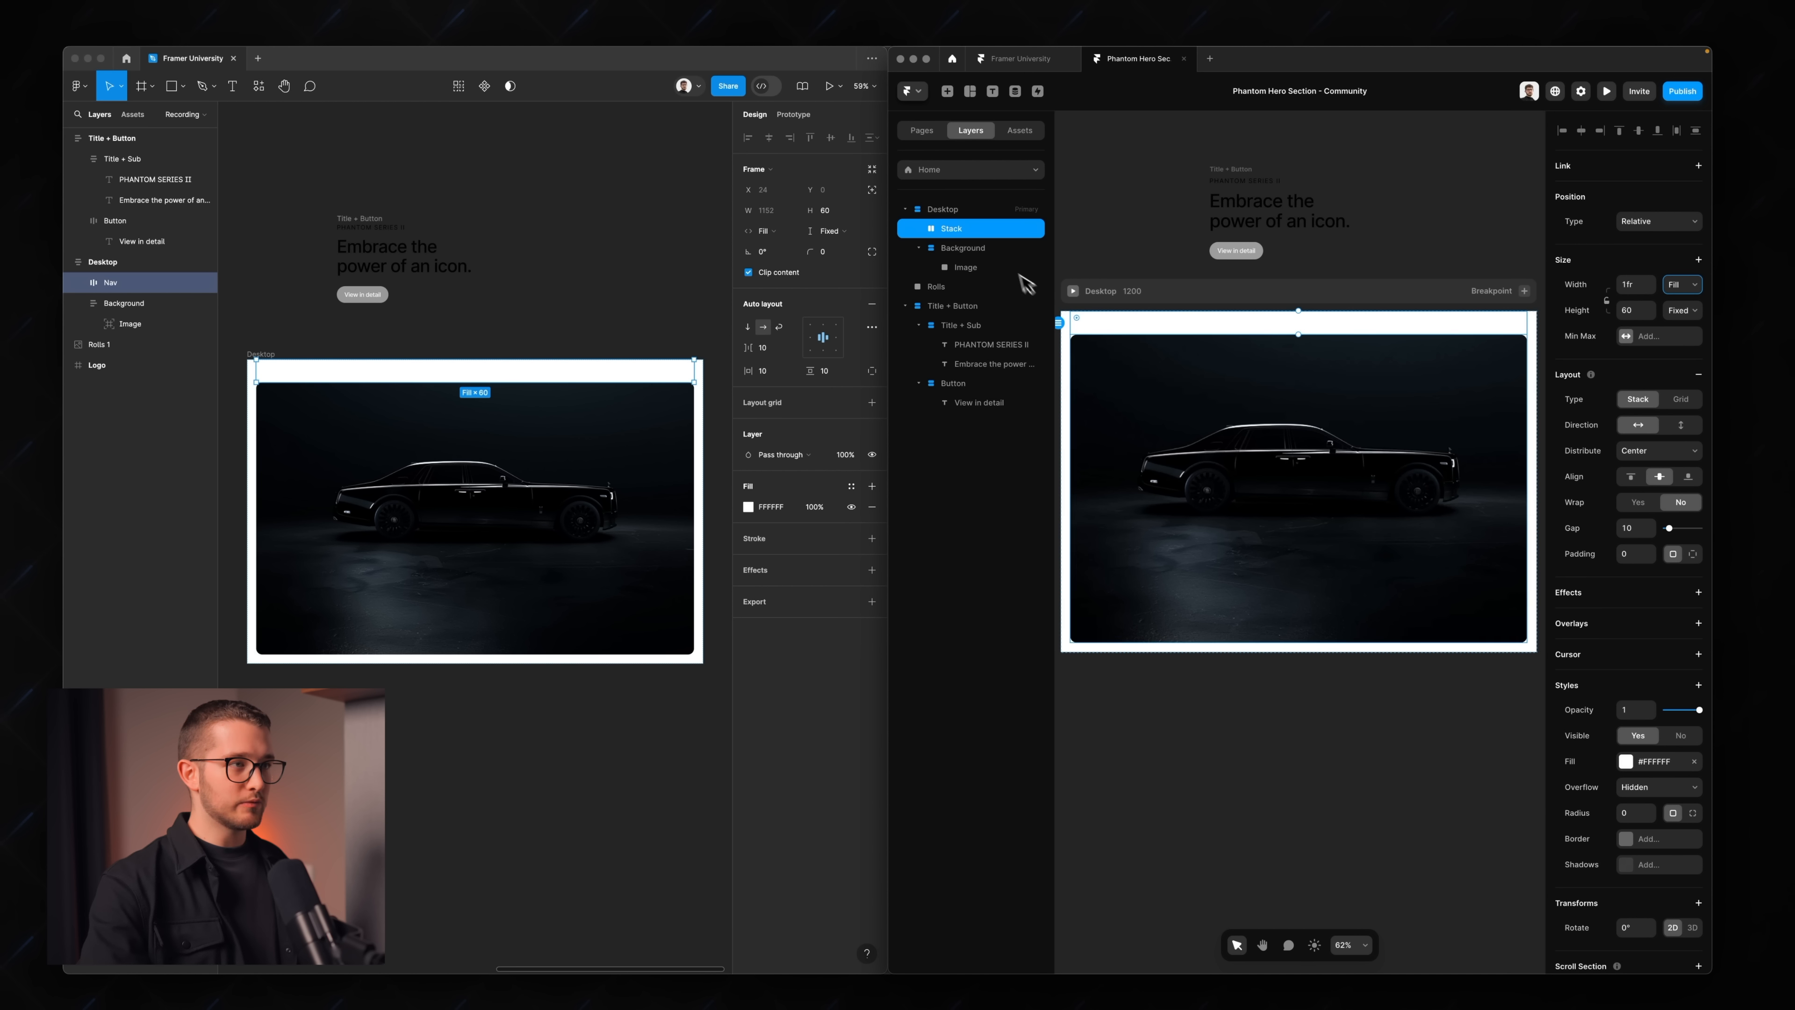
double_click(984, 233)
key(Return)
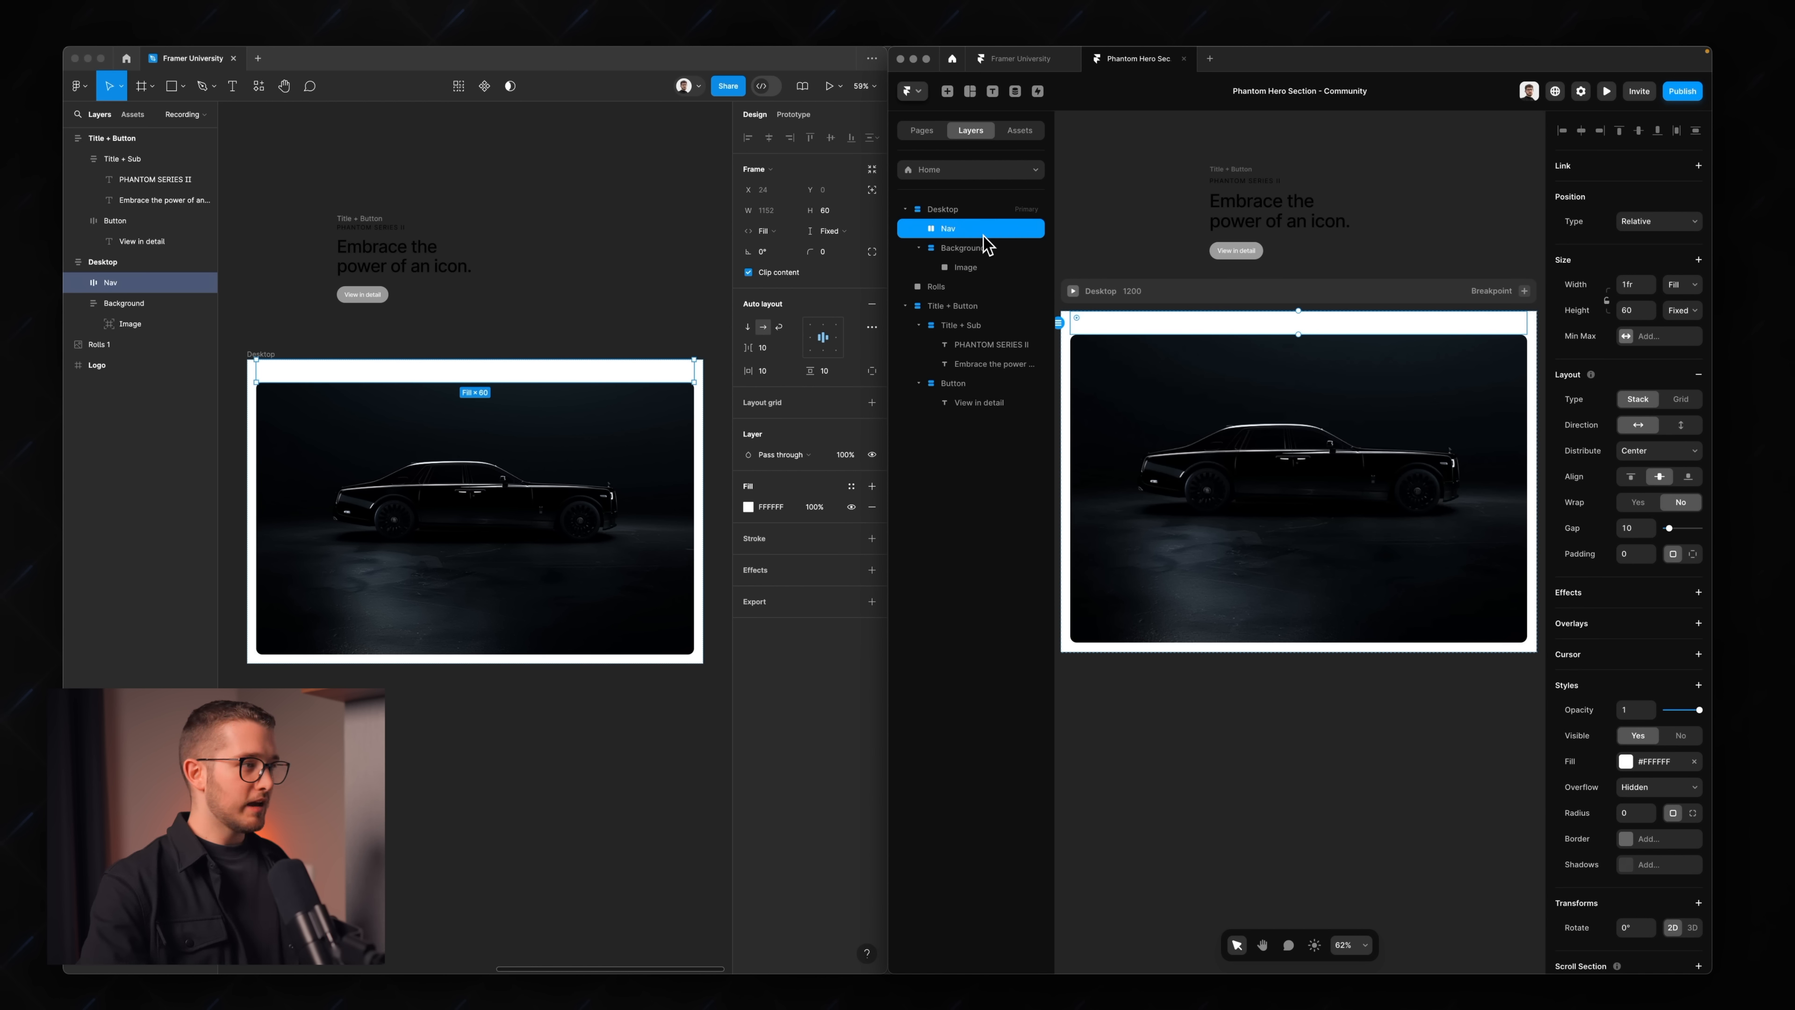
- Switch to Figma and paste a copy of the Logo frame into the Nav frame
click(365, 331)
click(359, 382)
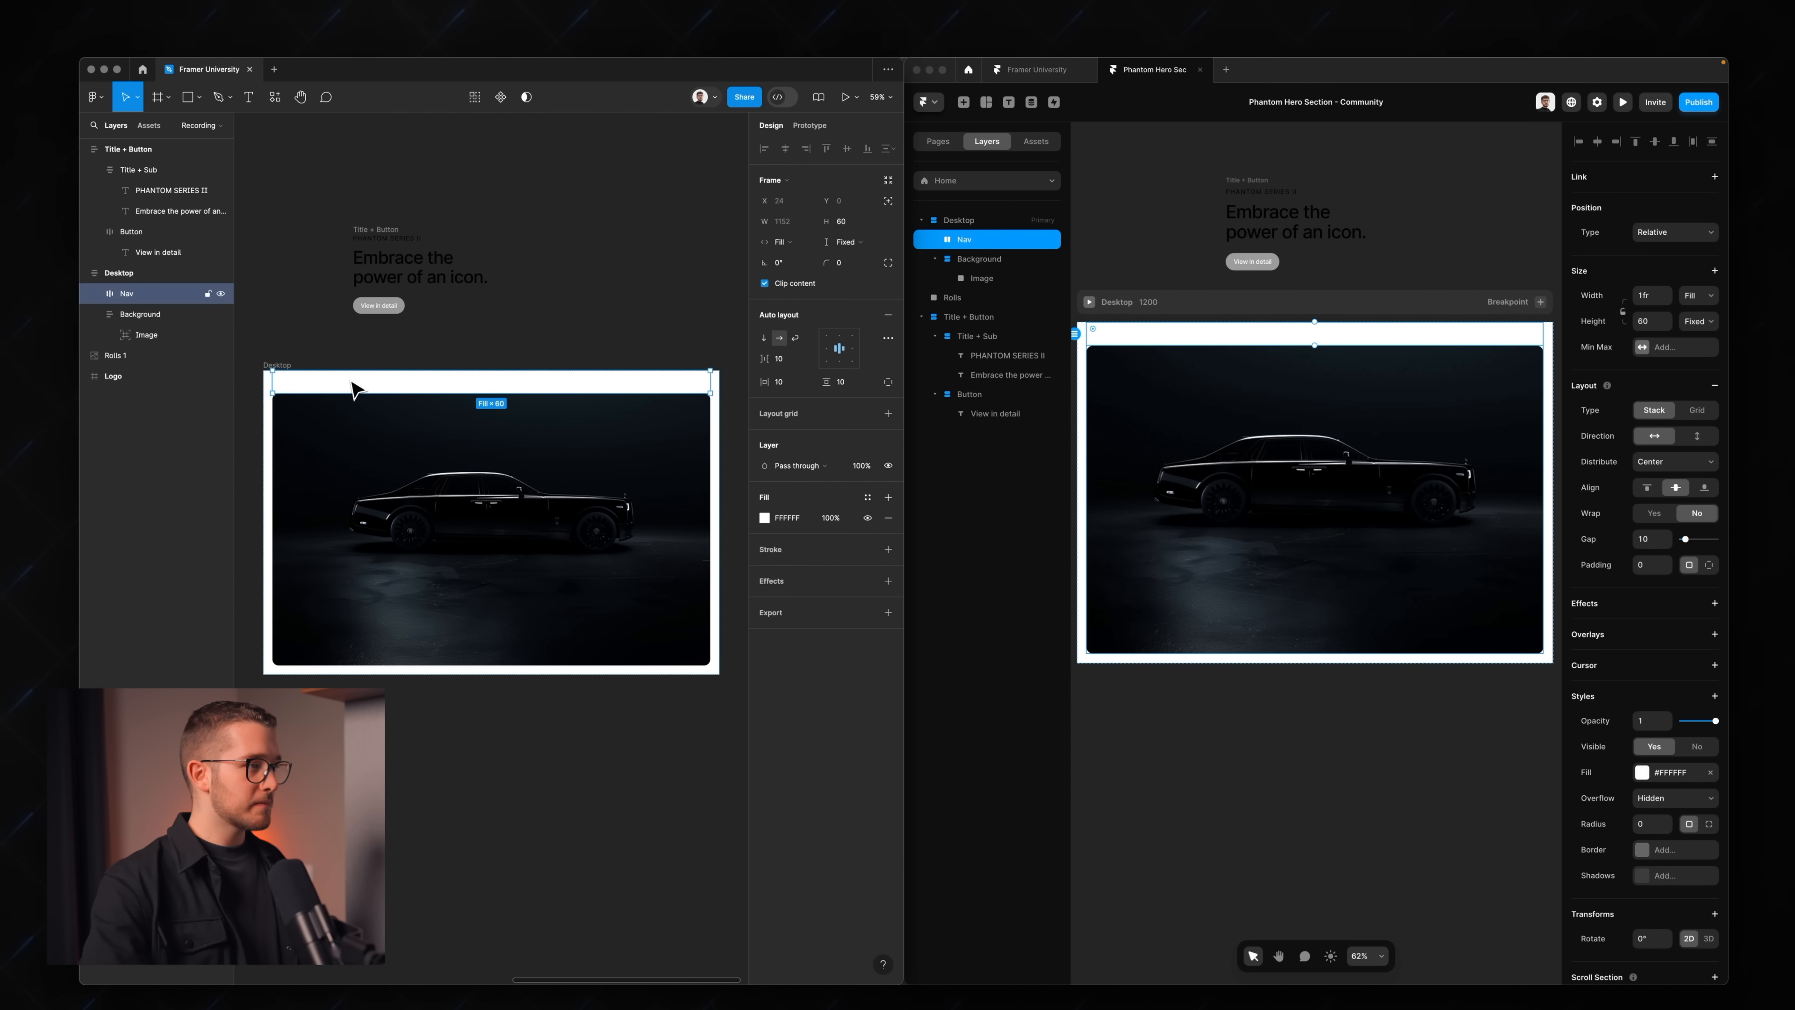
scroll(354, 388, left, 5)
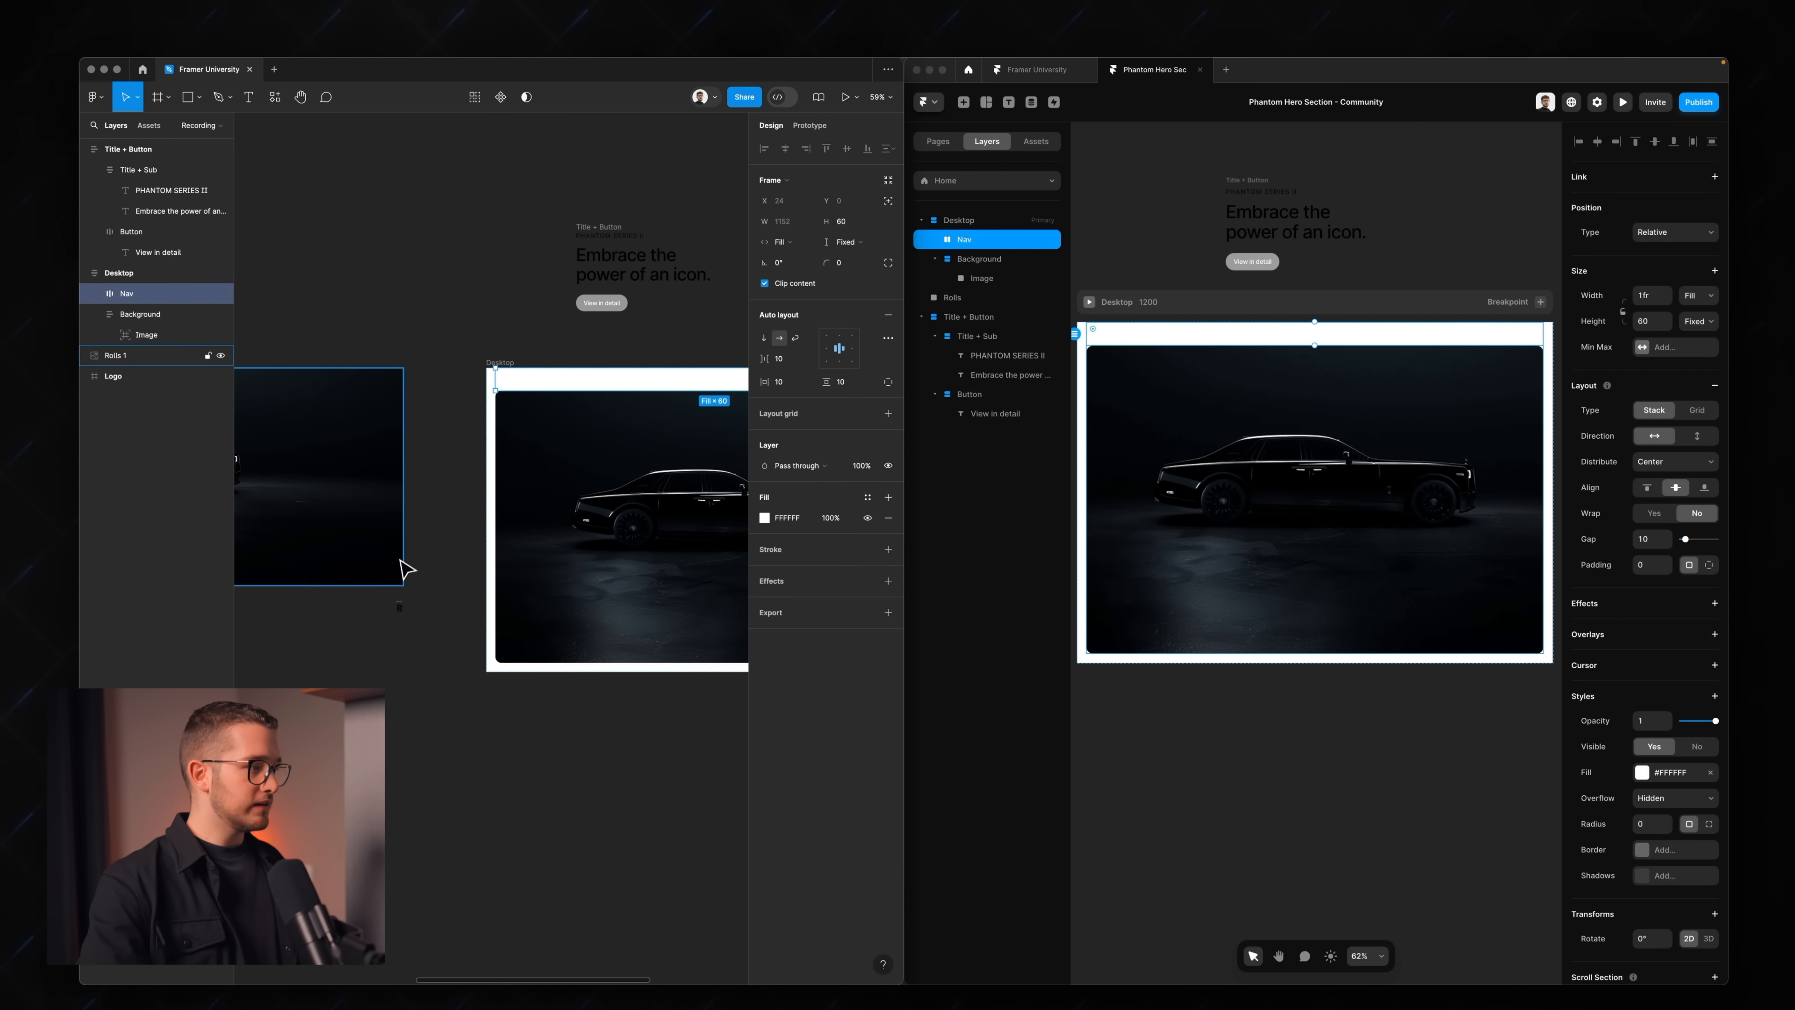
click(402, 607)
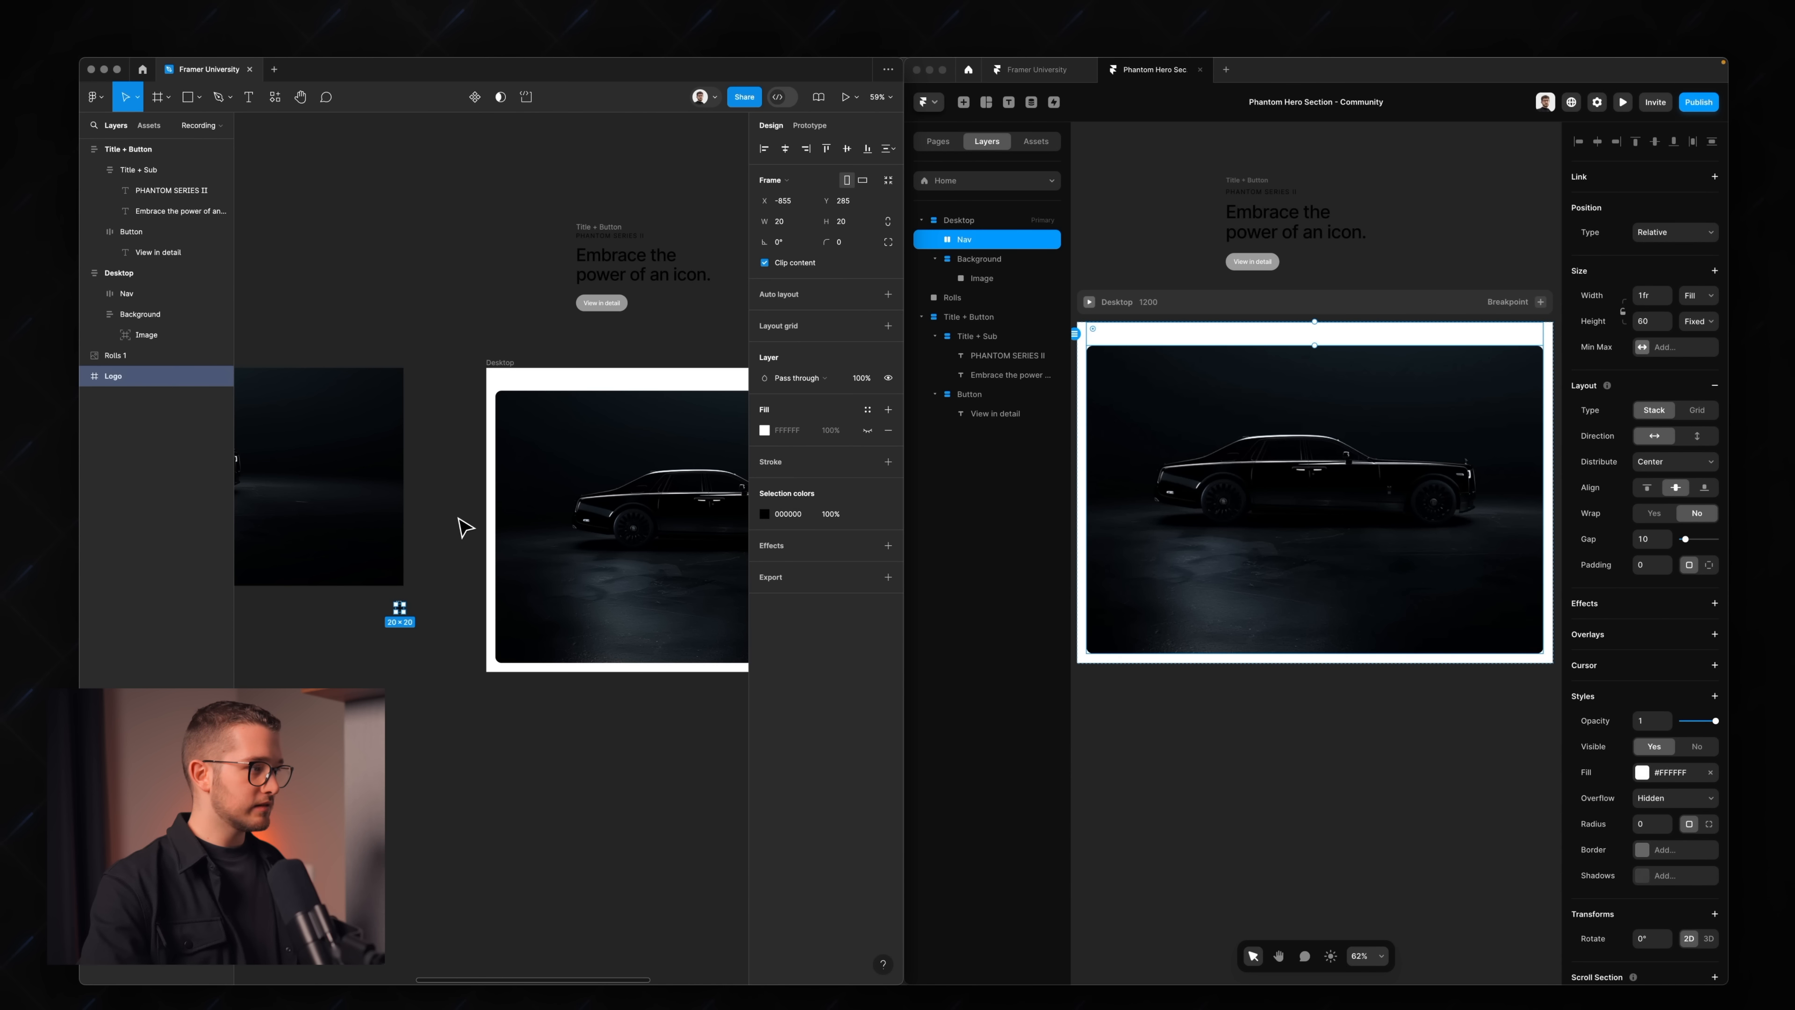
key(super+c)
click(552, 380)
key(super+v)
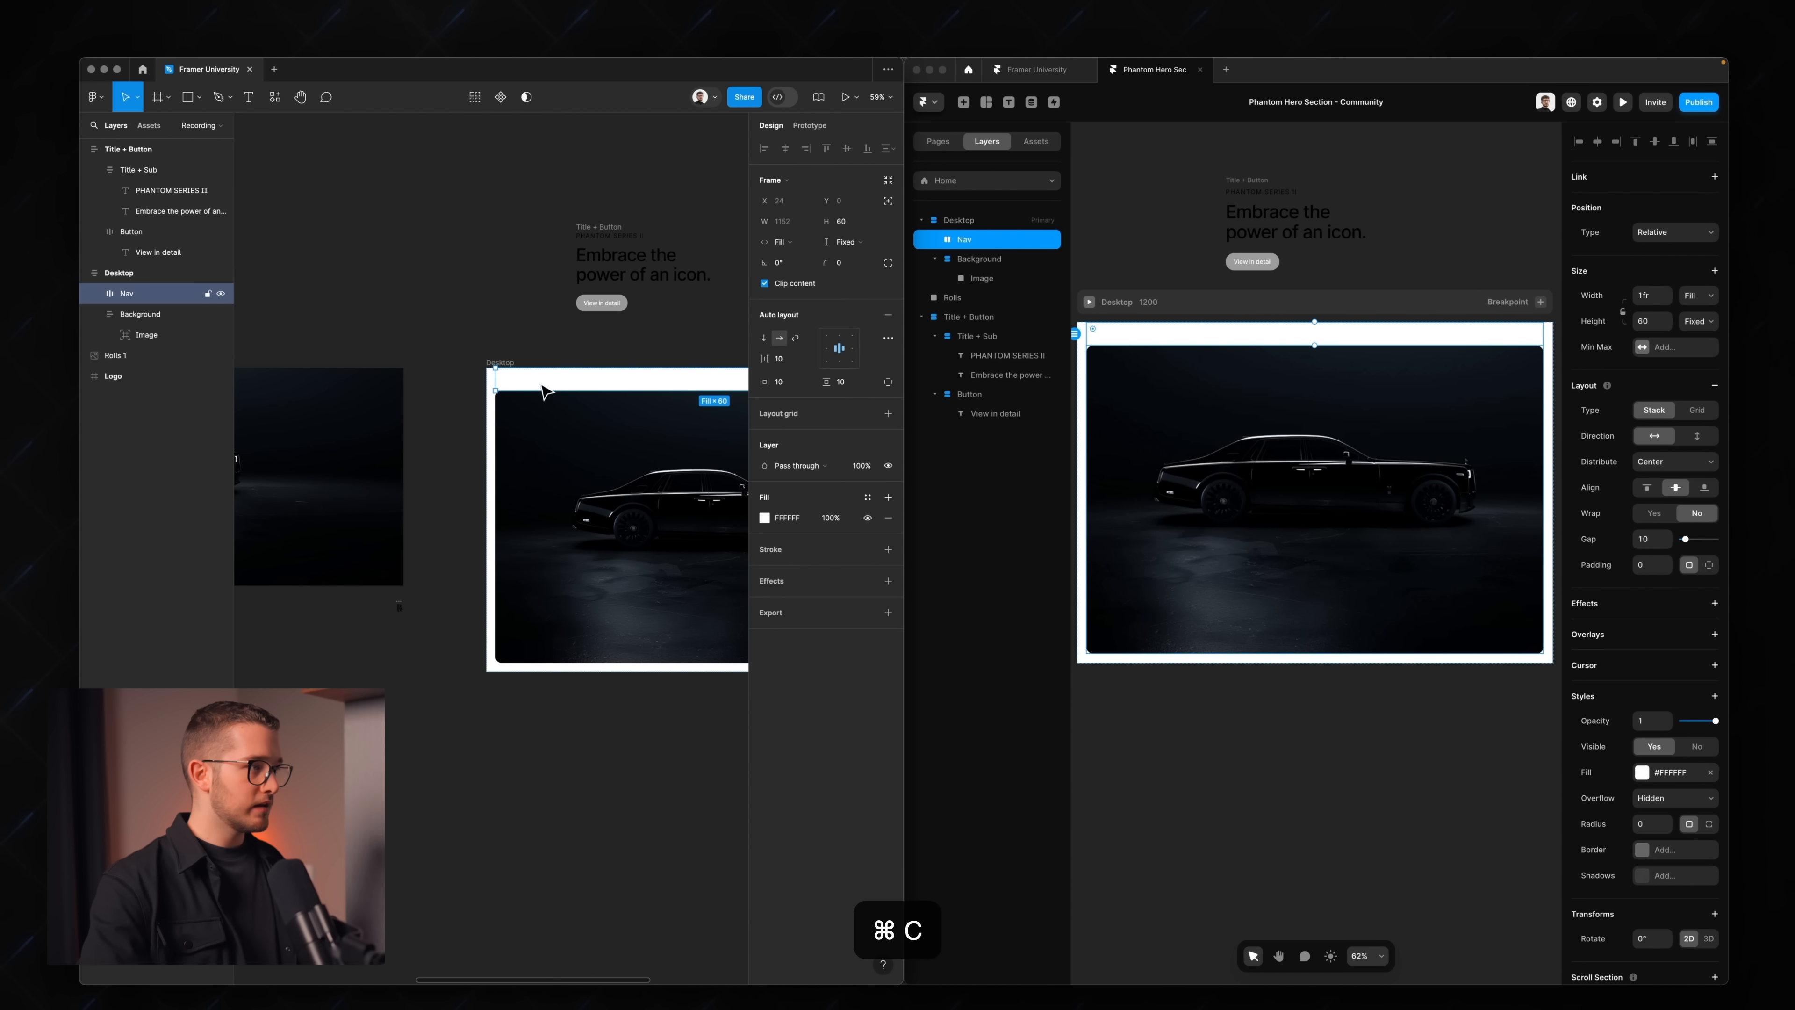
scroll(551, 380, up, 5)
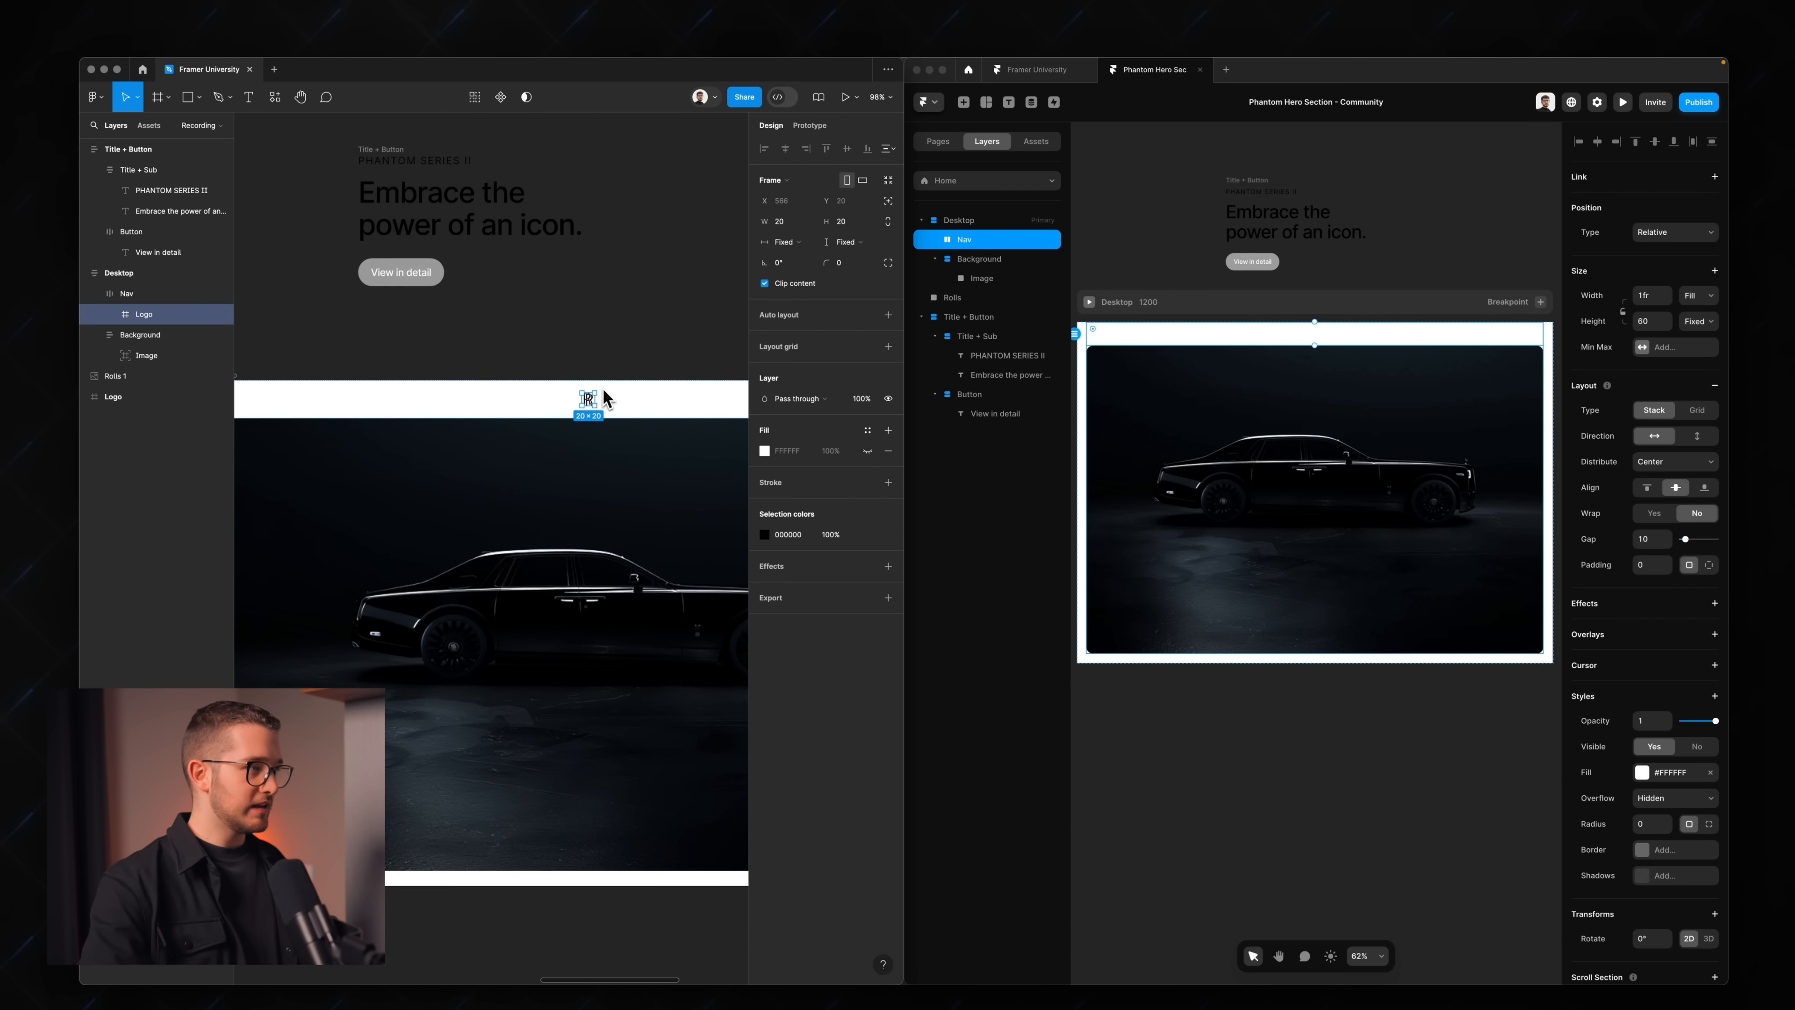
click(555, 391)
scroll(556, 393, down, 5)
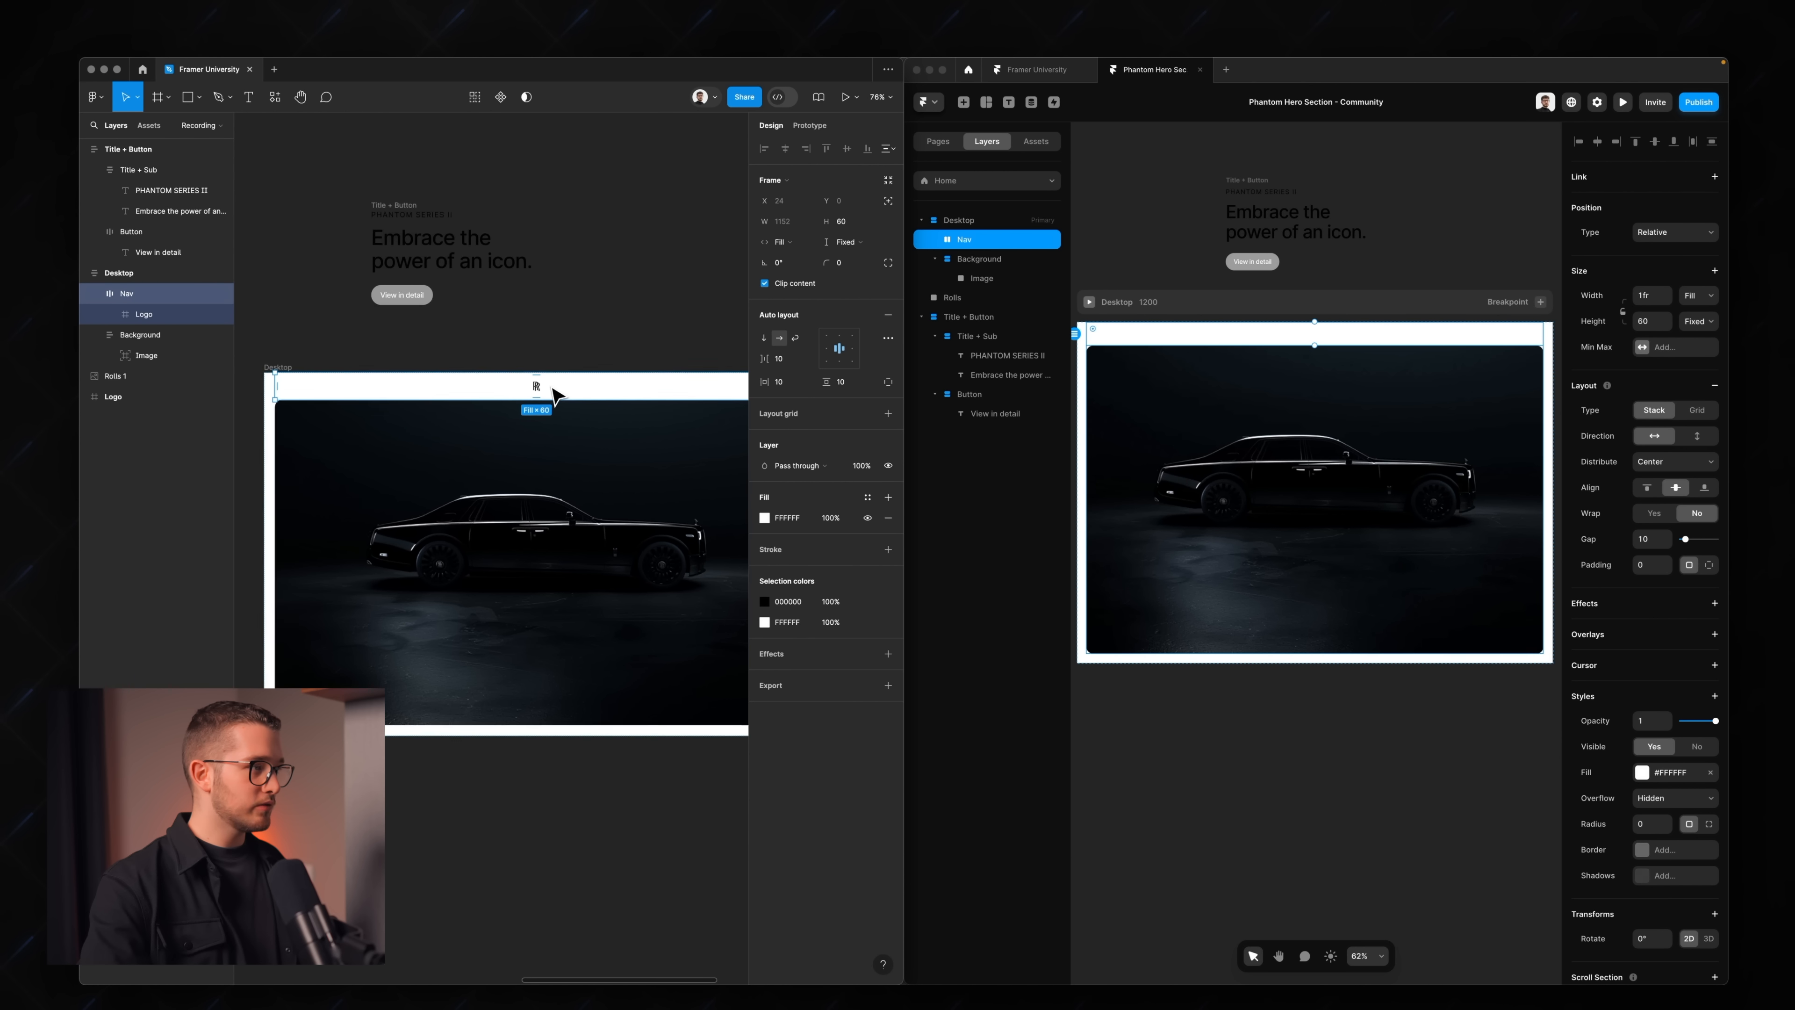
scroll(555, 393, up, 2)
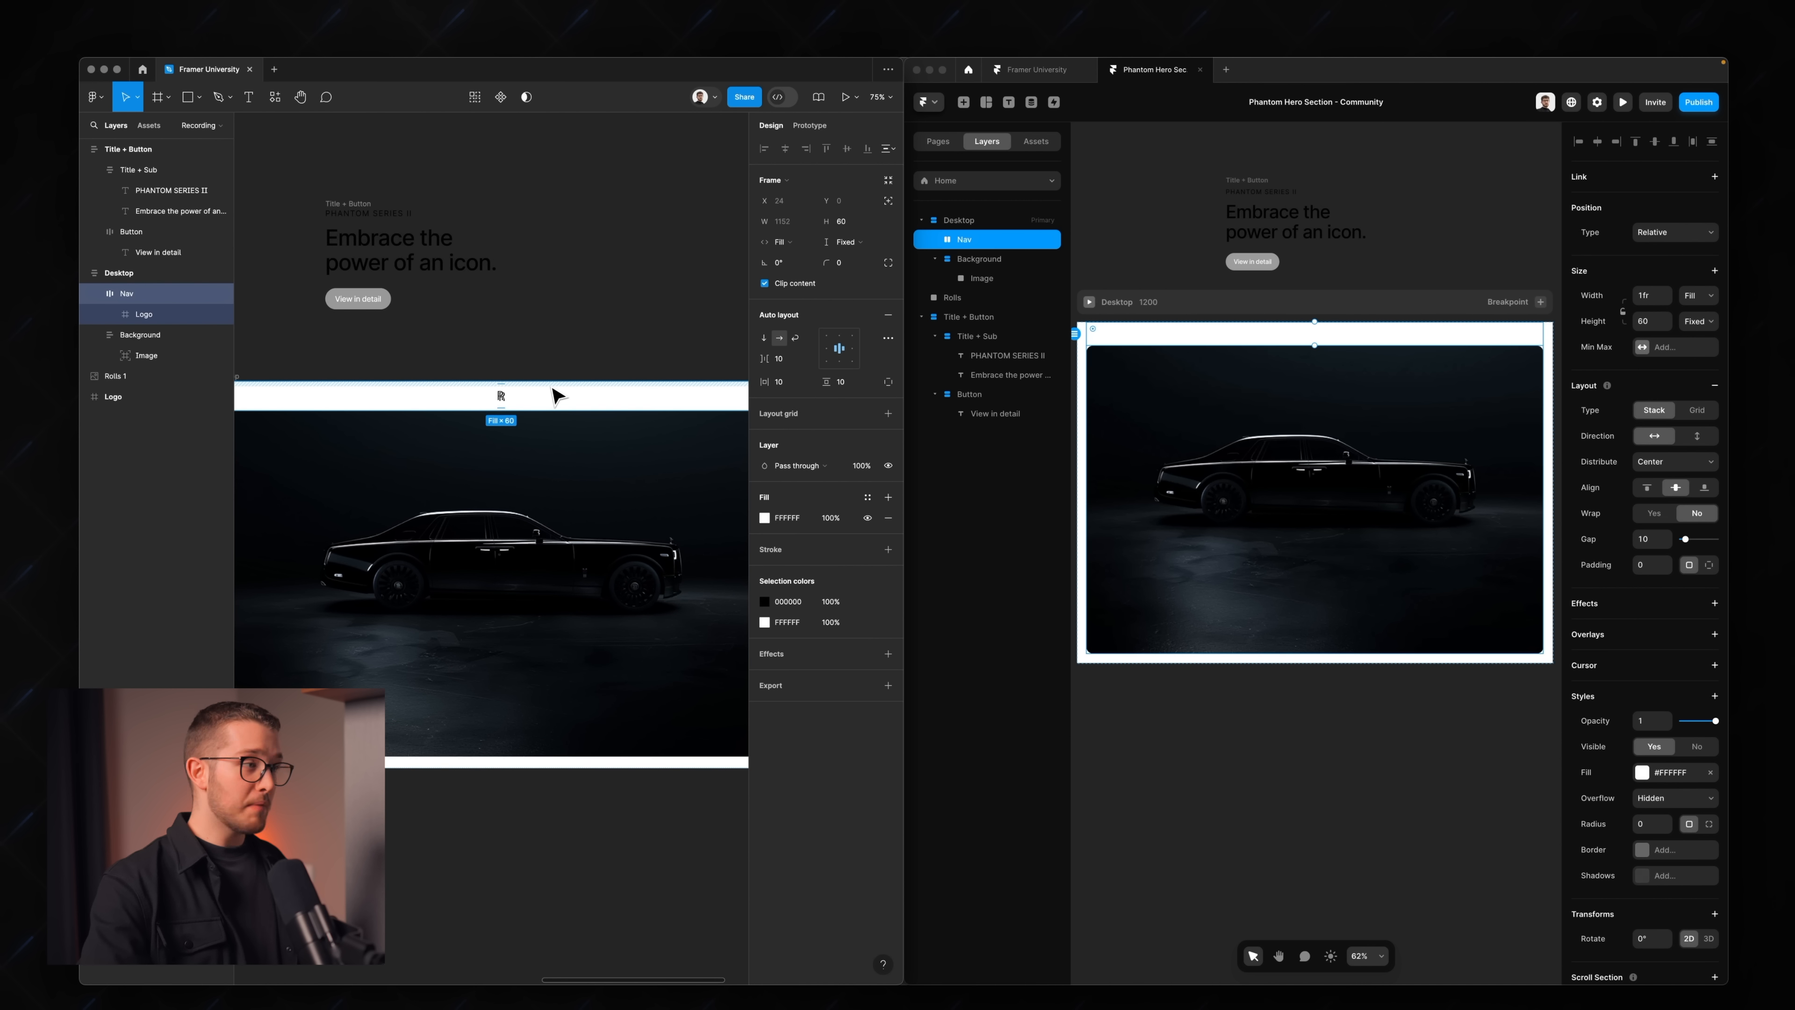
- Copy the View in detail button from the Title + Button stack into the Nav frame, beside the logo
click(358, 298)
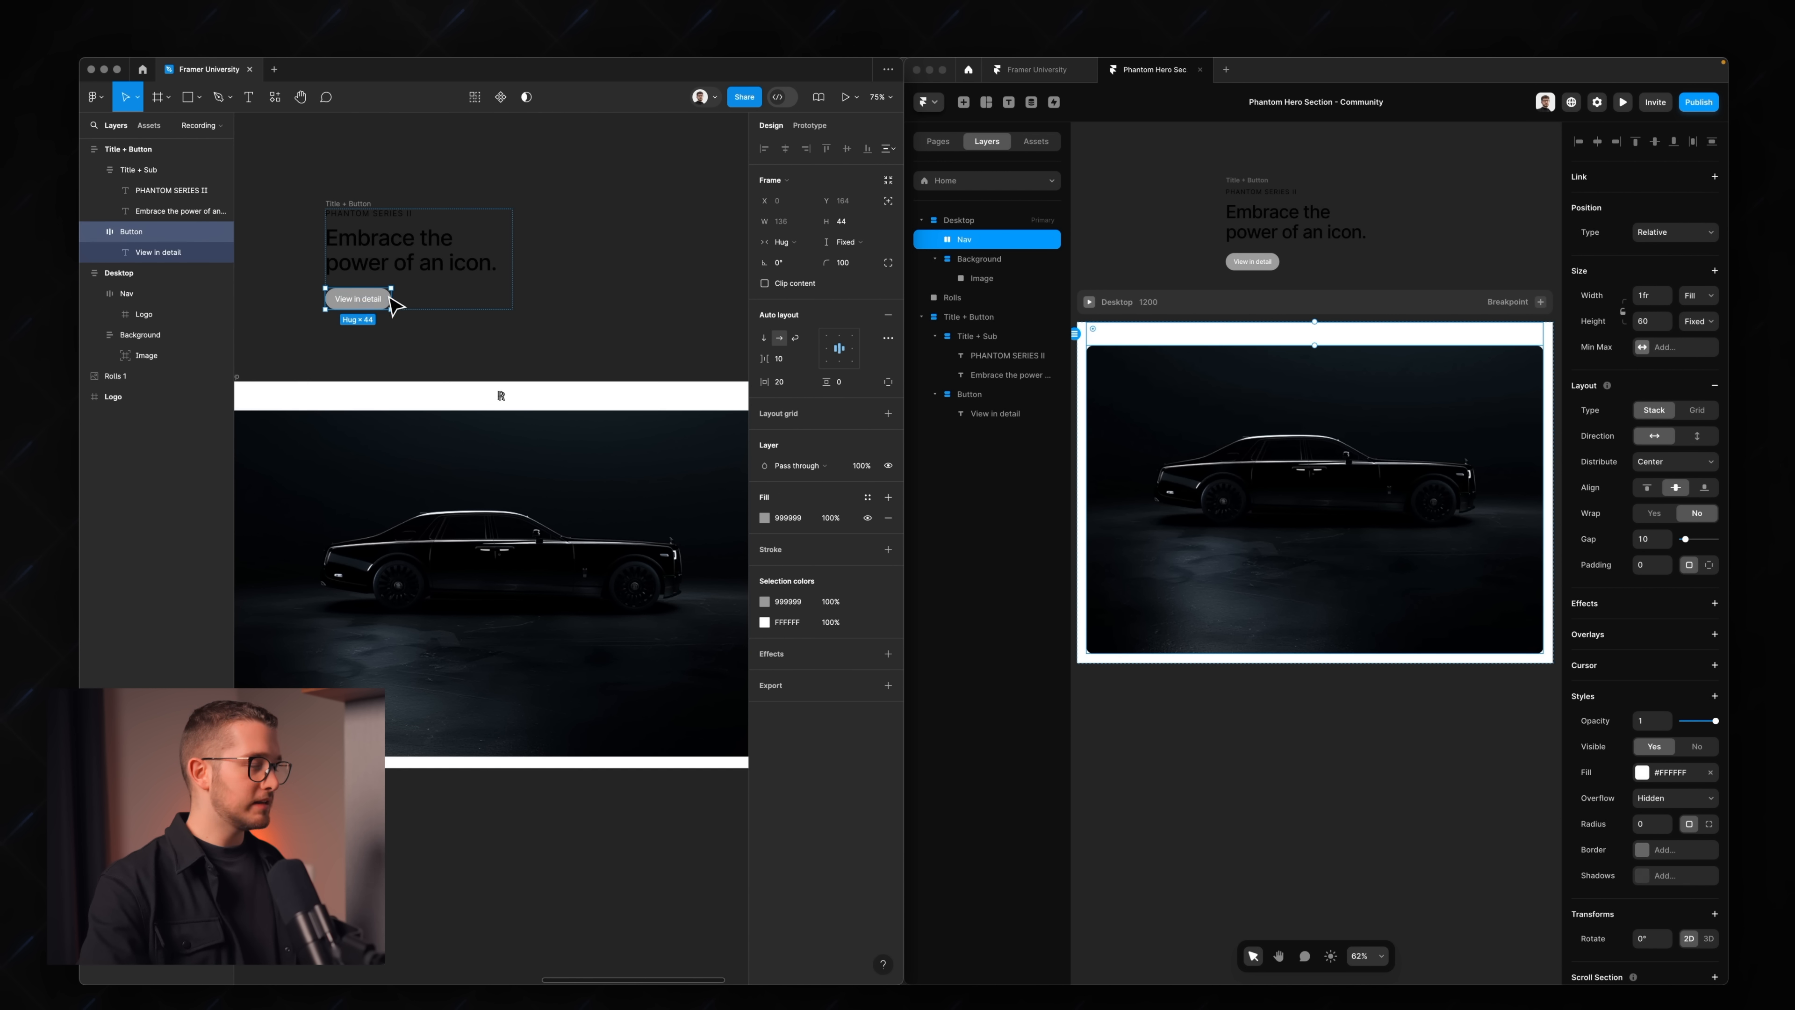
key(super+c)
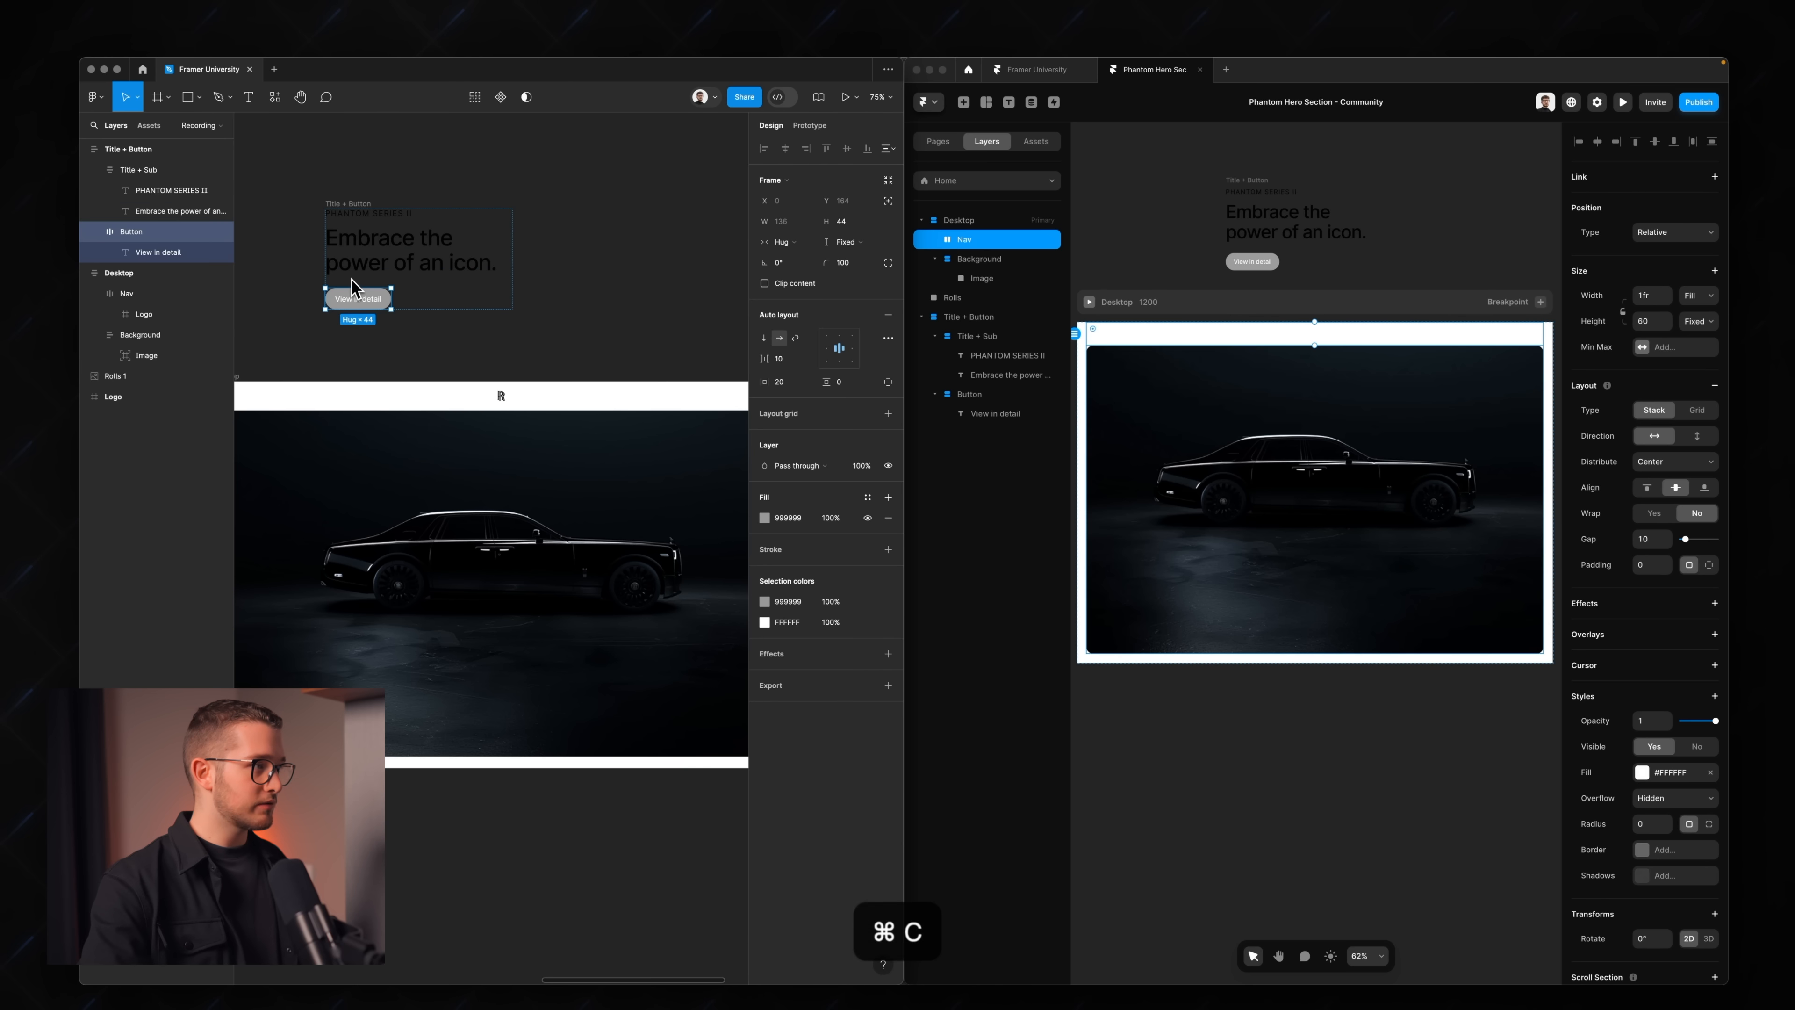
click(543, 407)
key(super+v)
scroll(542, 407, up, 5)
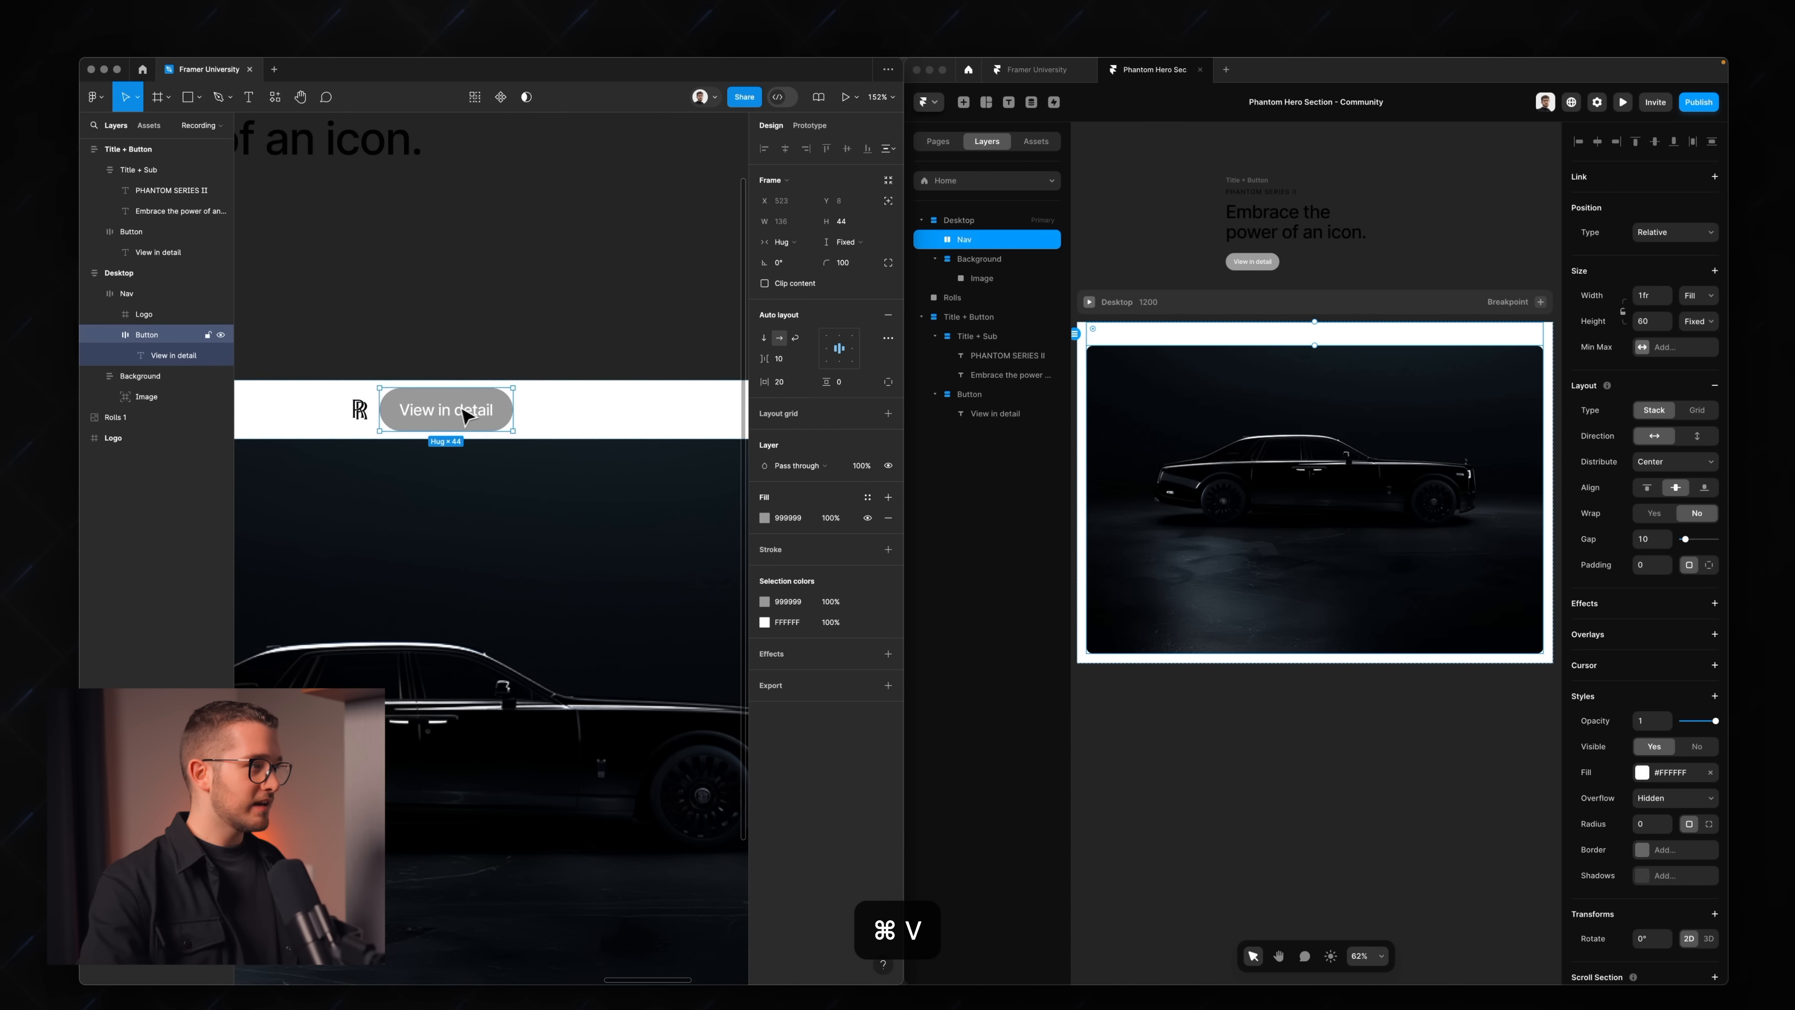
scroll(461, 416, up, 3)
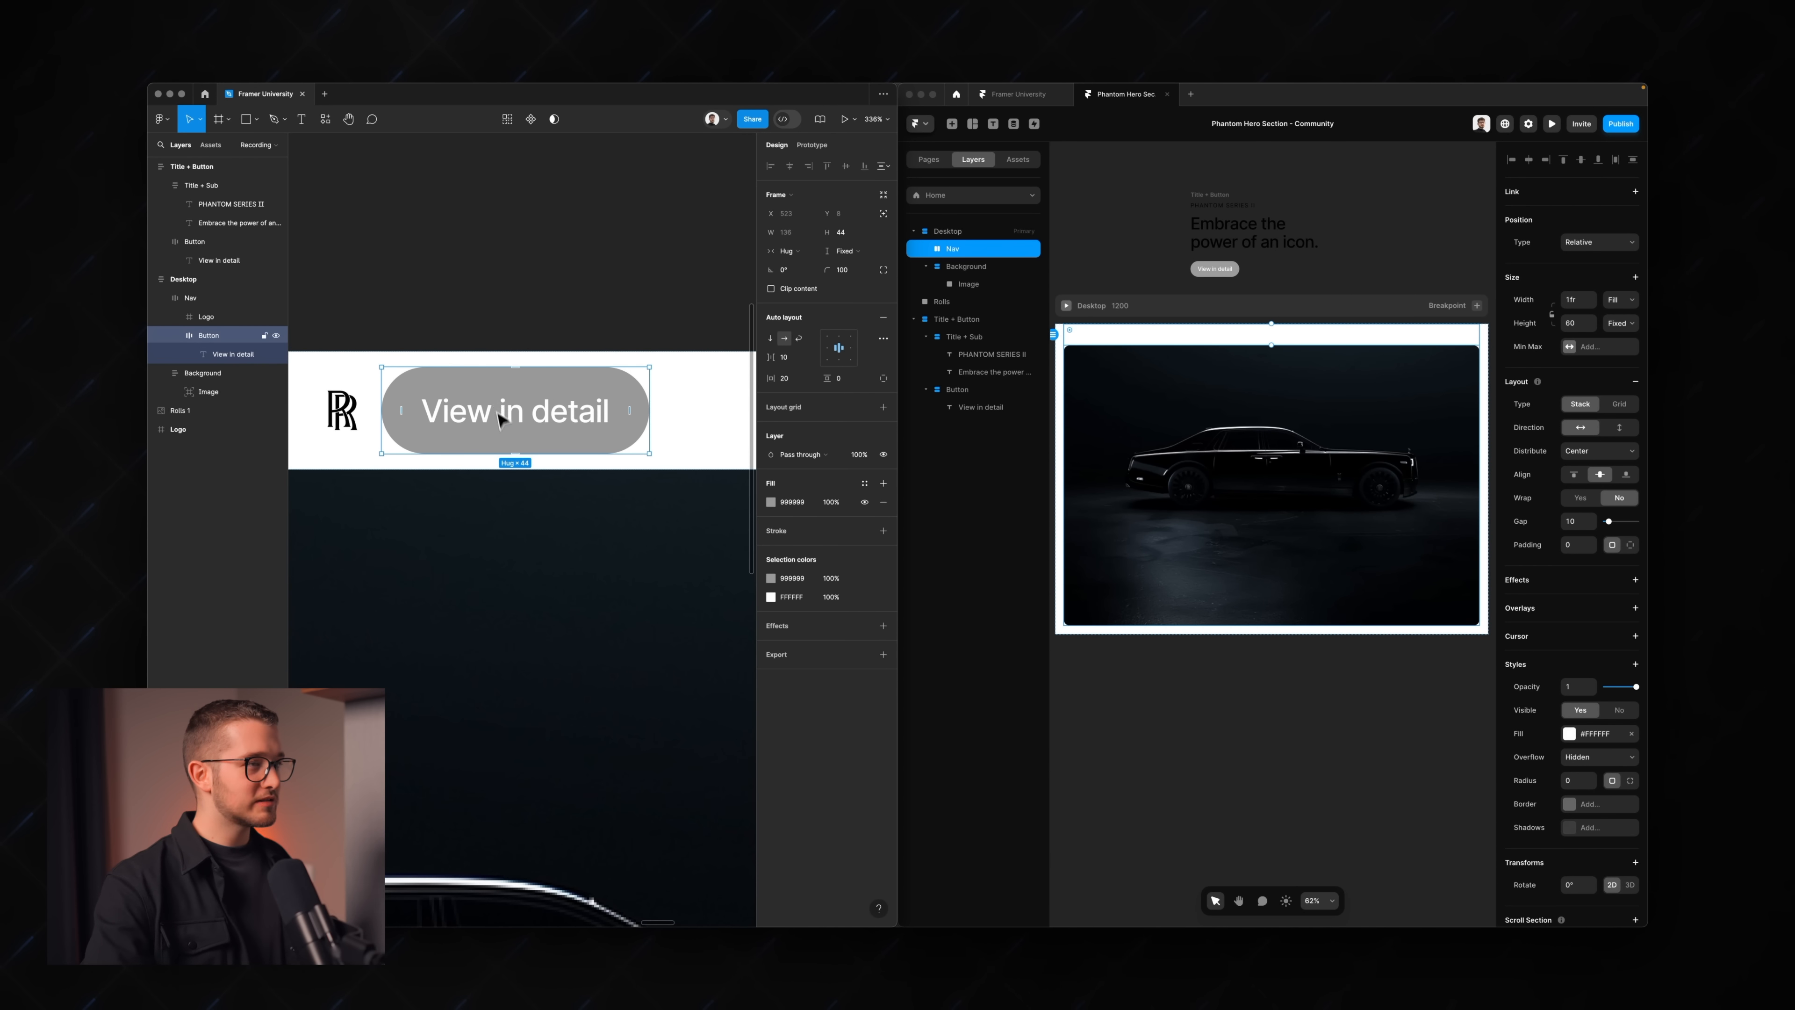
- Set the font size of the nav button's "View in detail" text to 12 in the Figma design
scroll(498, 413, down, 3)
super+click(506, 416)
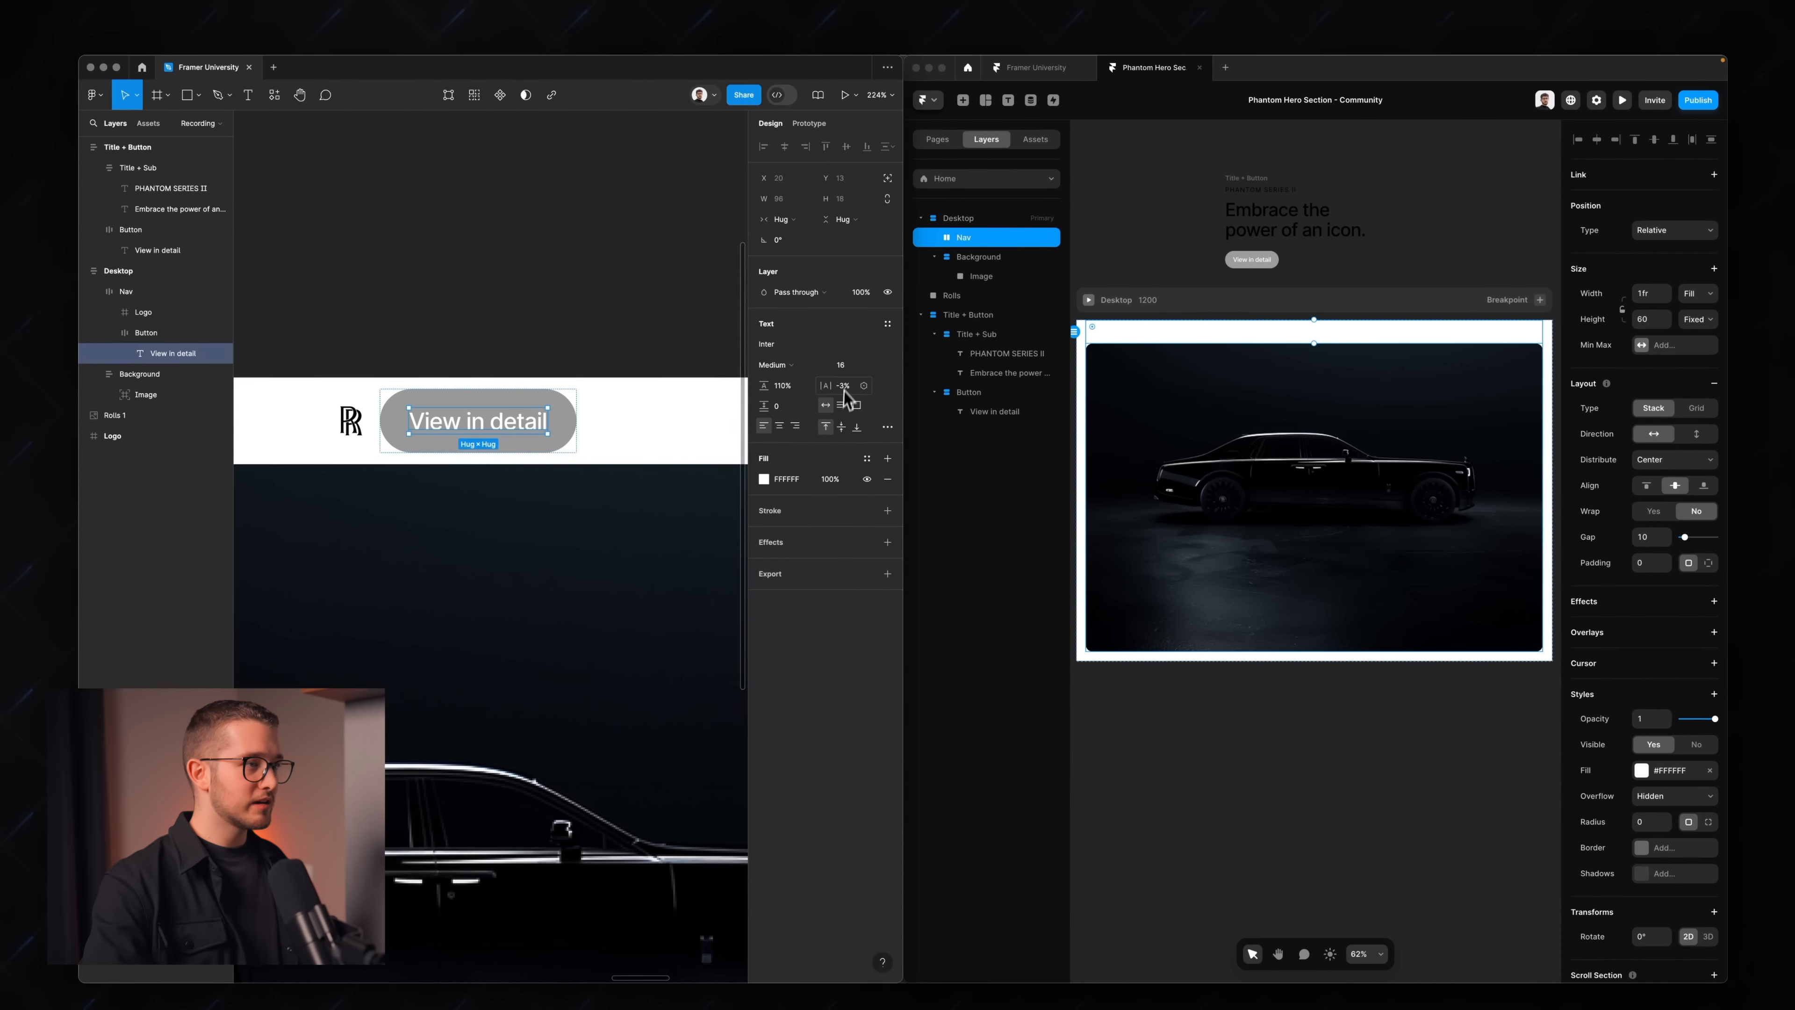
click(852, 367)
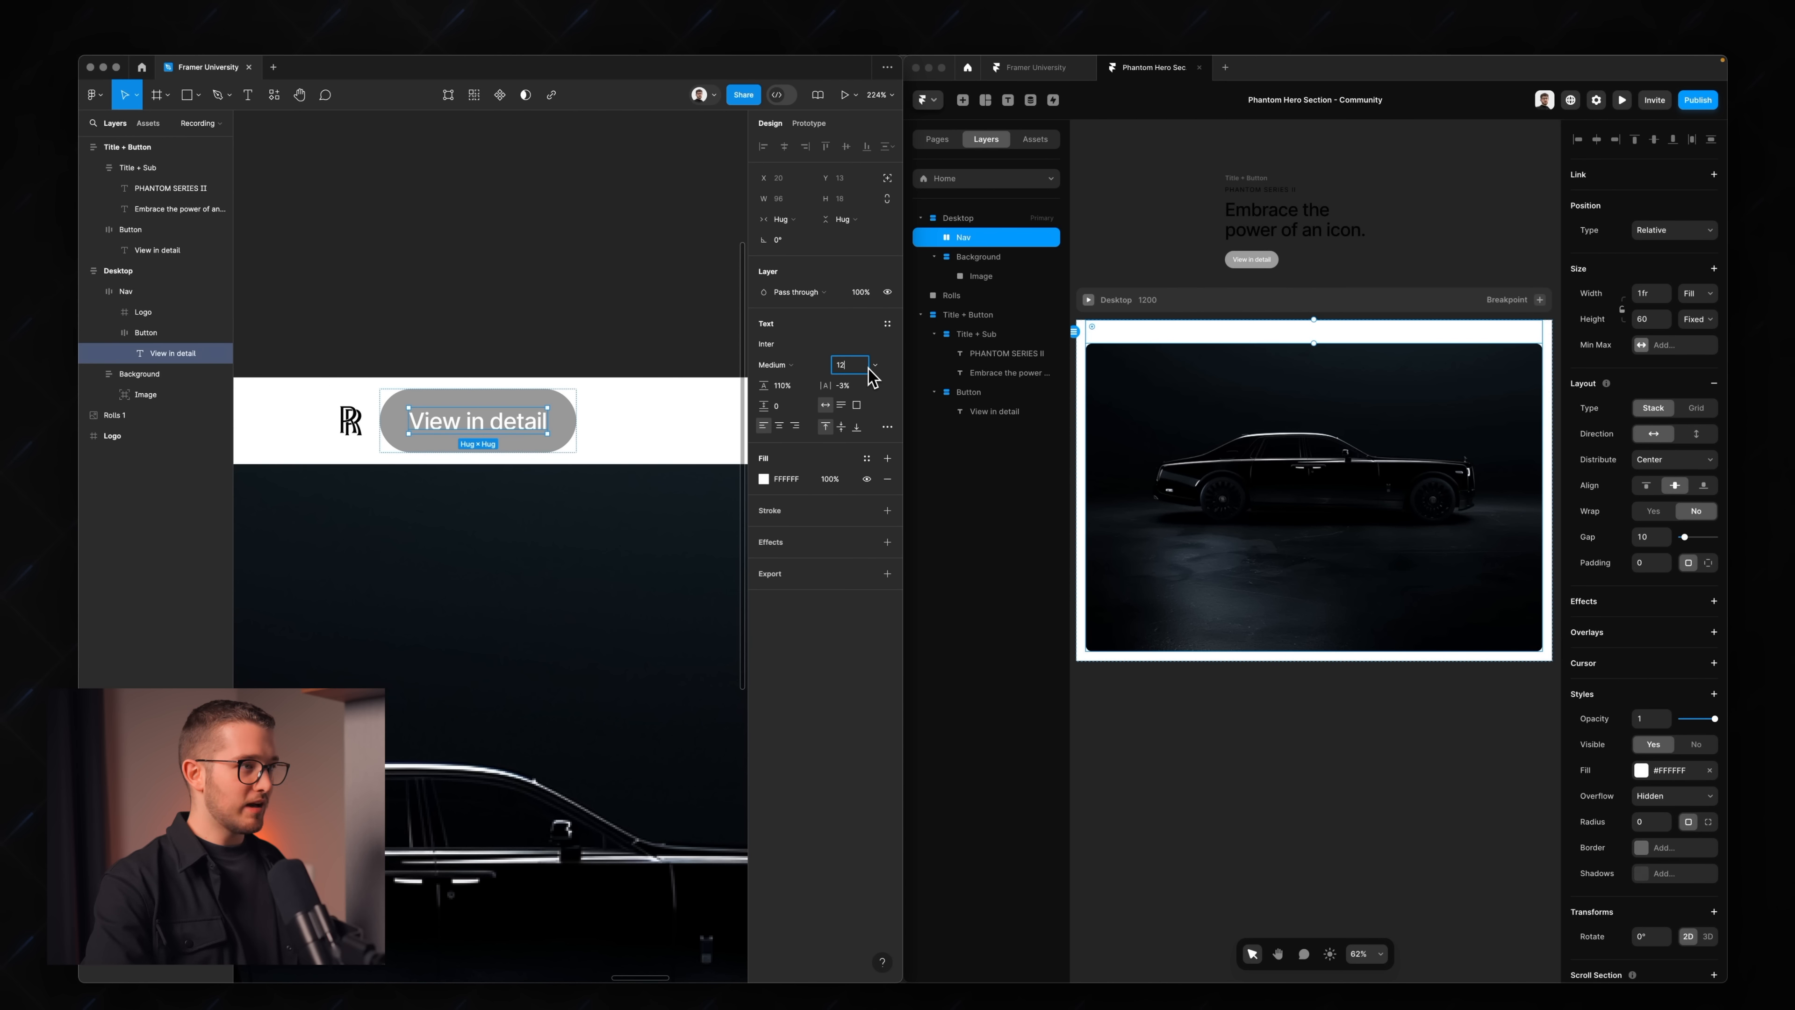
text(12)
key(Return)
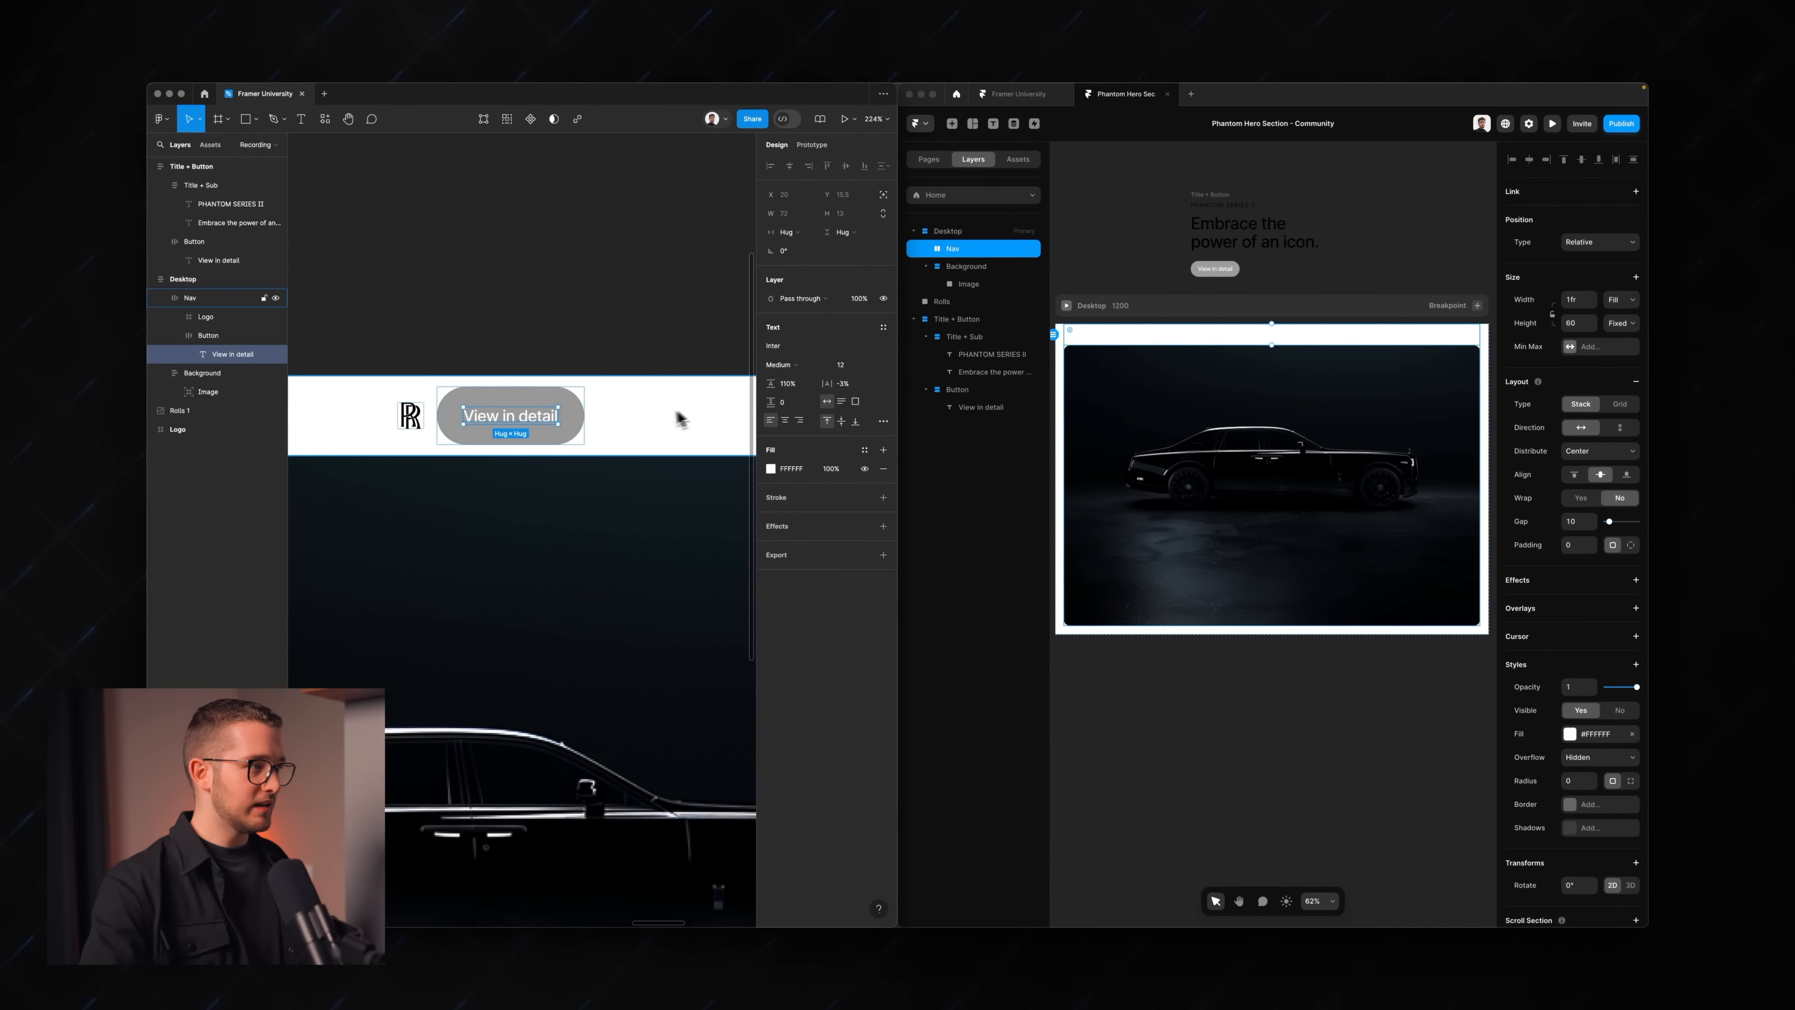
- Give the nav button a fixed height of 32 and a horizontal padding of 12
click(576, 417)
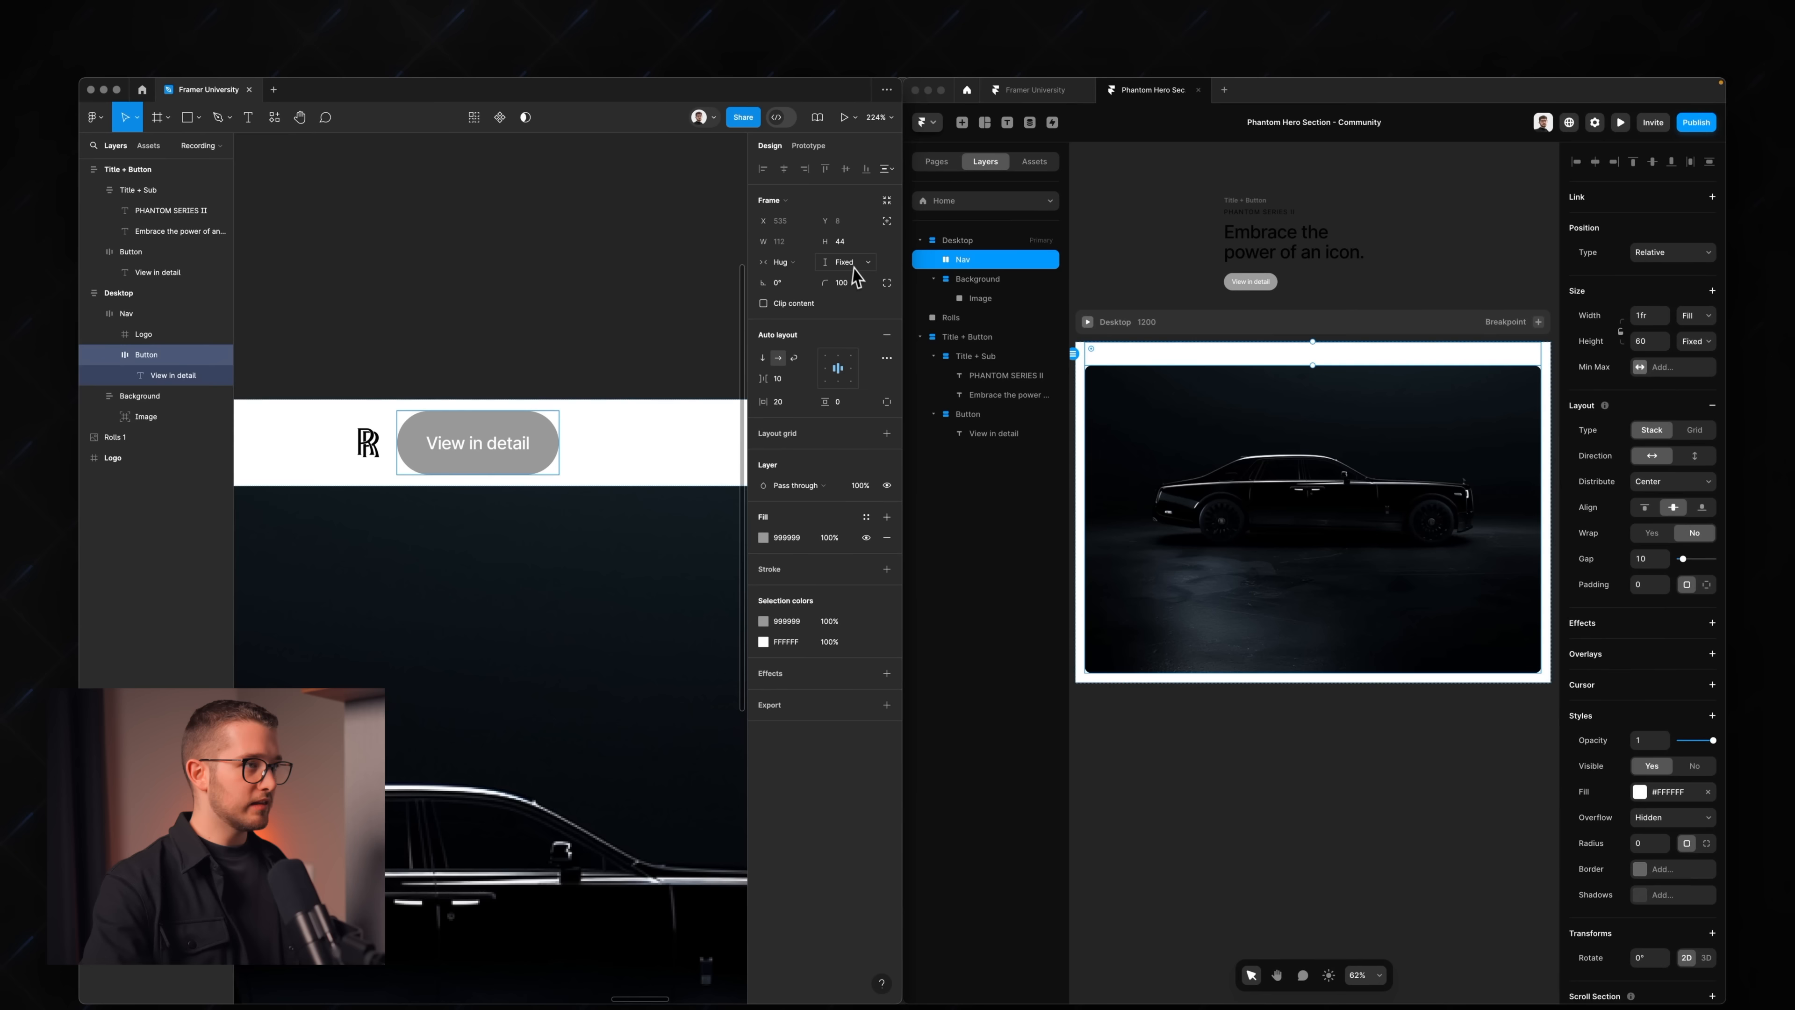
click(847, 233)
key(Return)
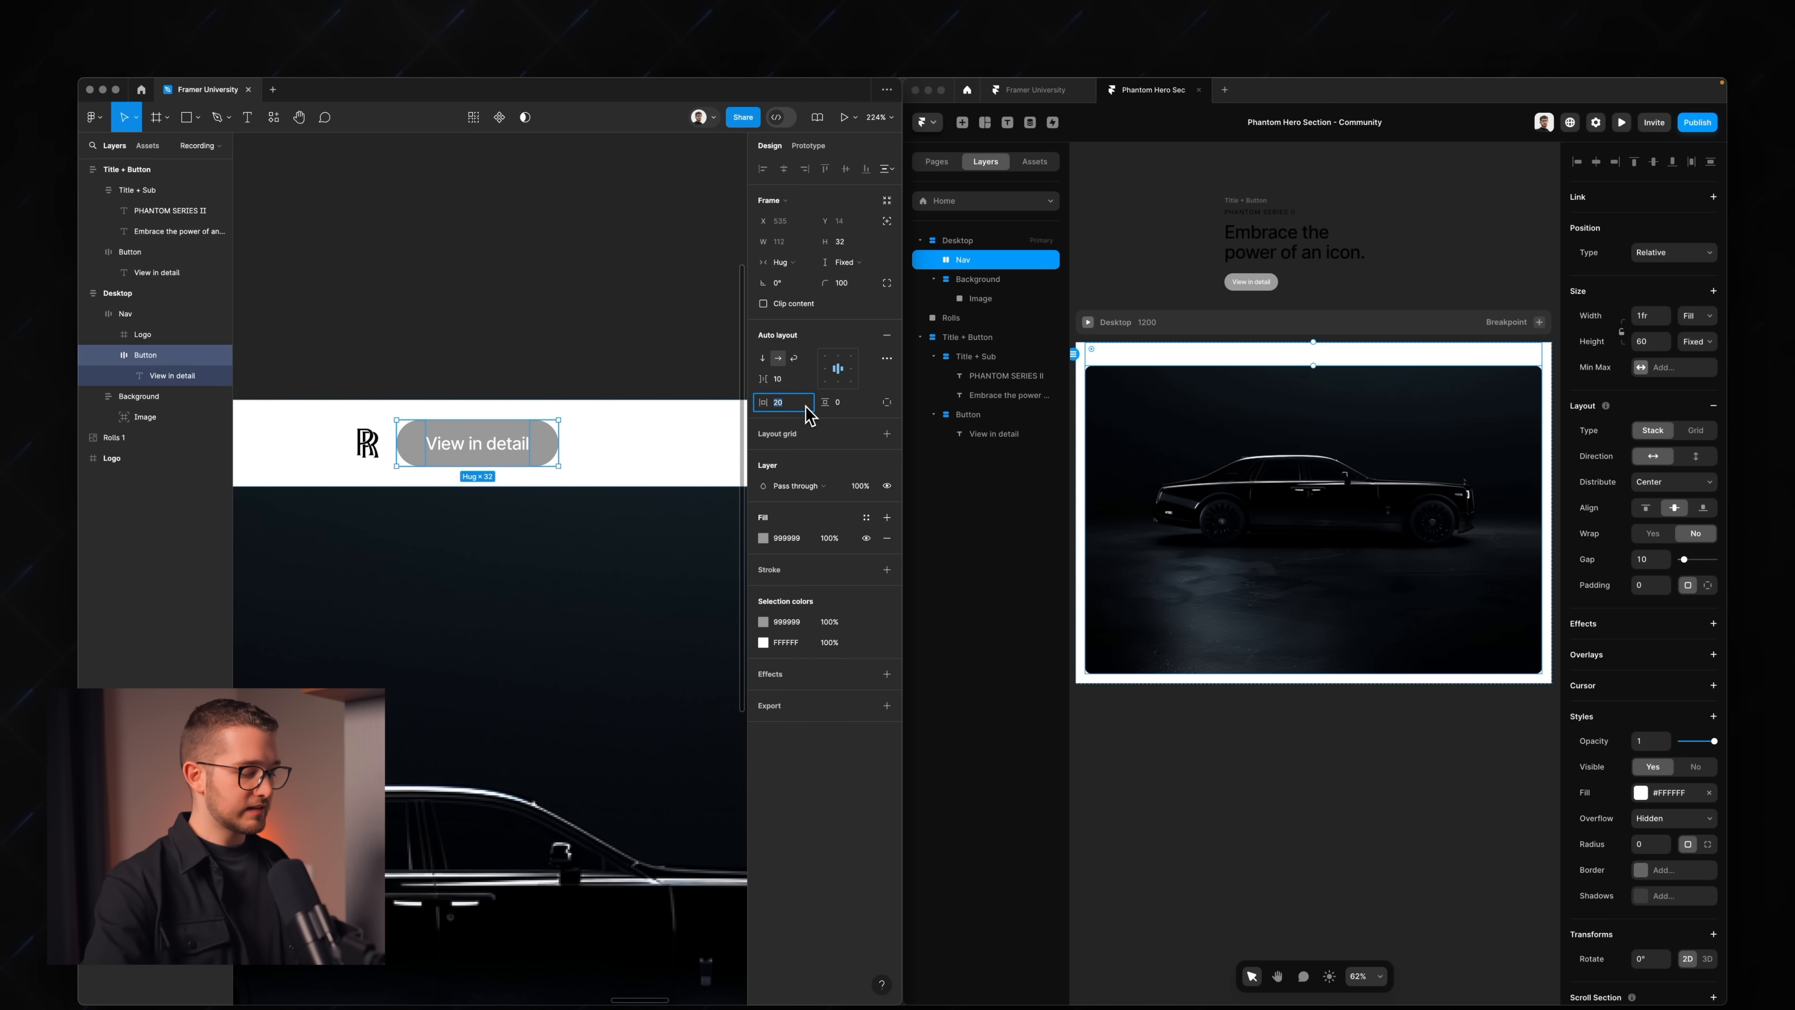
key(Return)
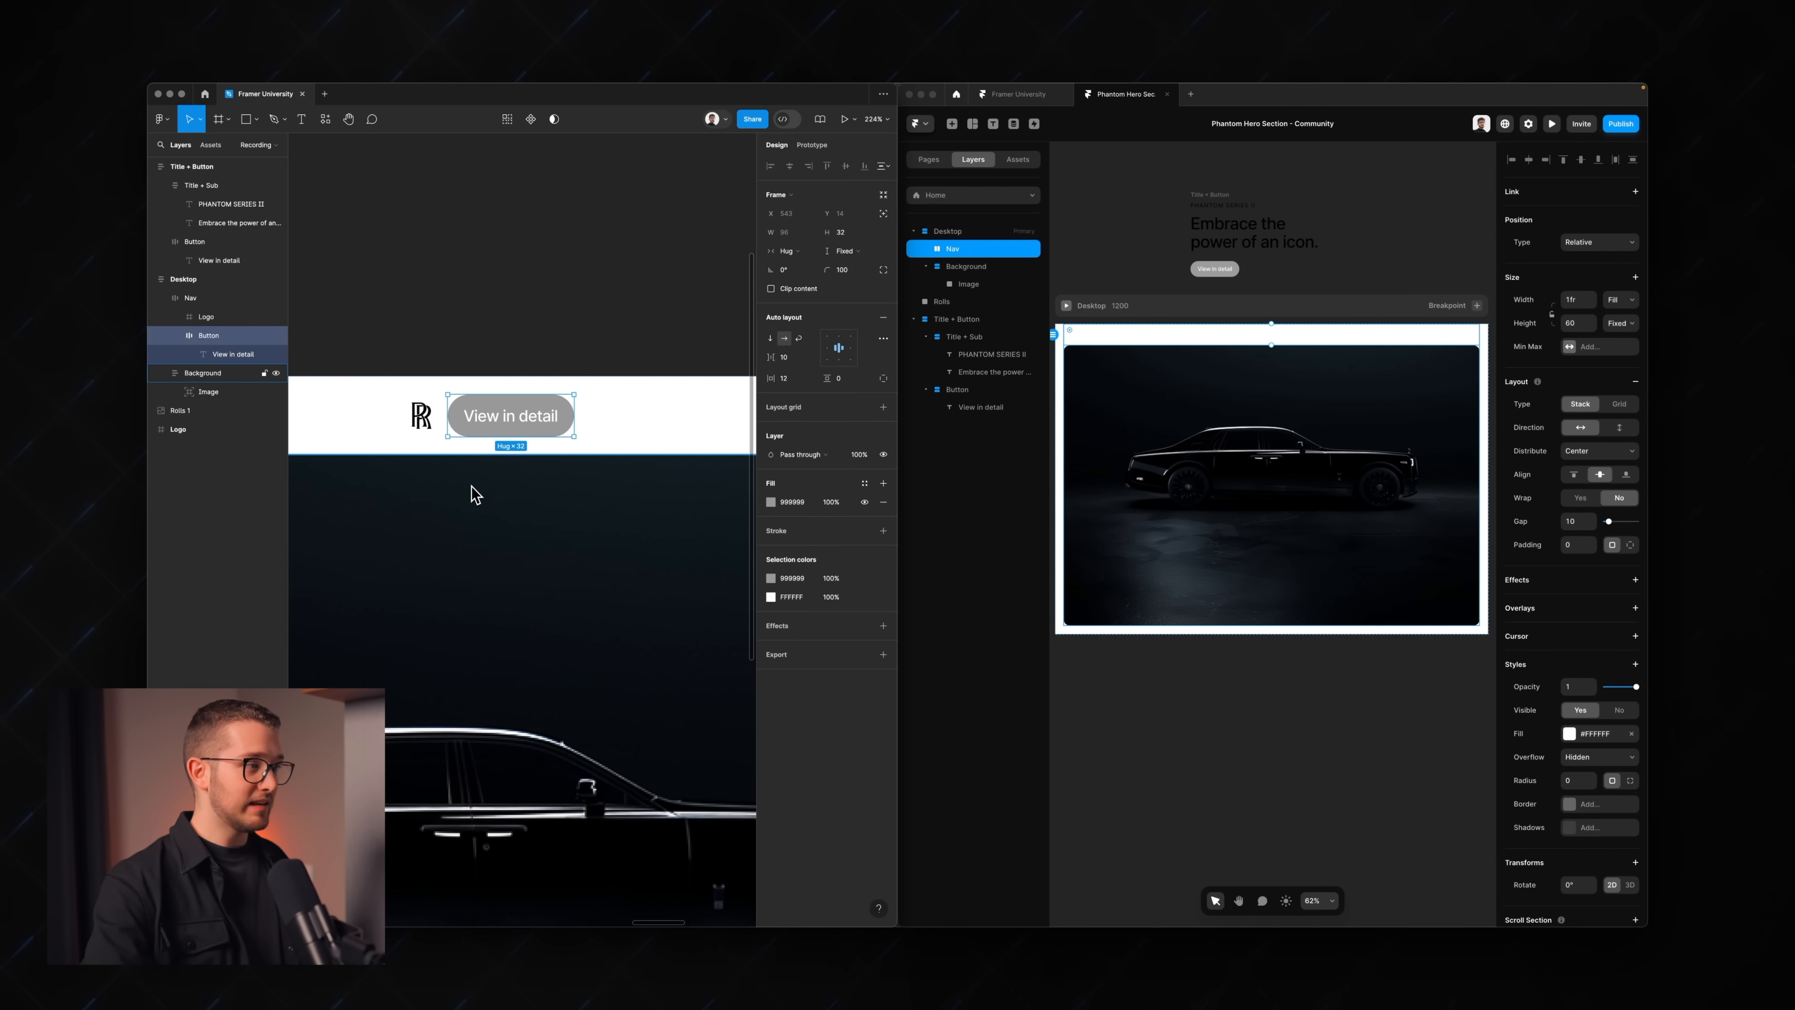
- Change the nav button's fill to black, 000000
scroll(555, 425, down, 5)
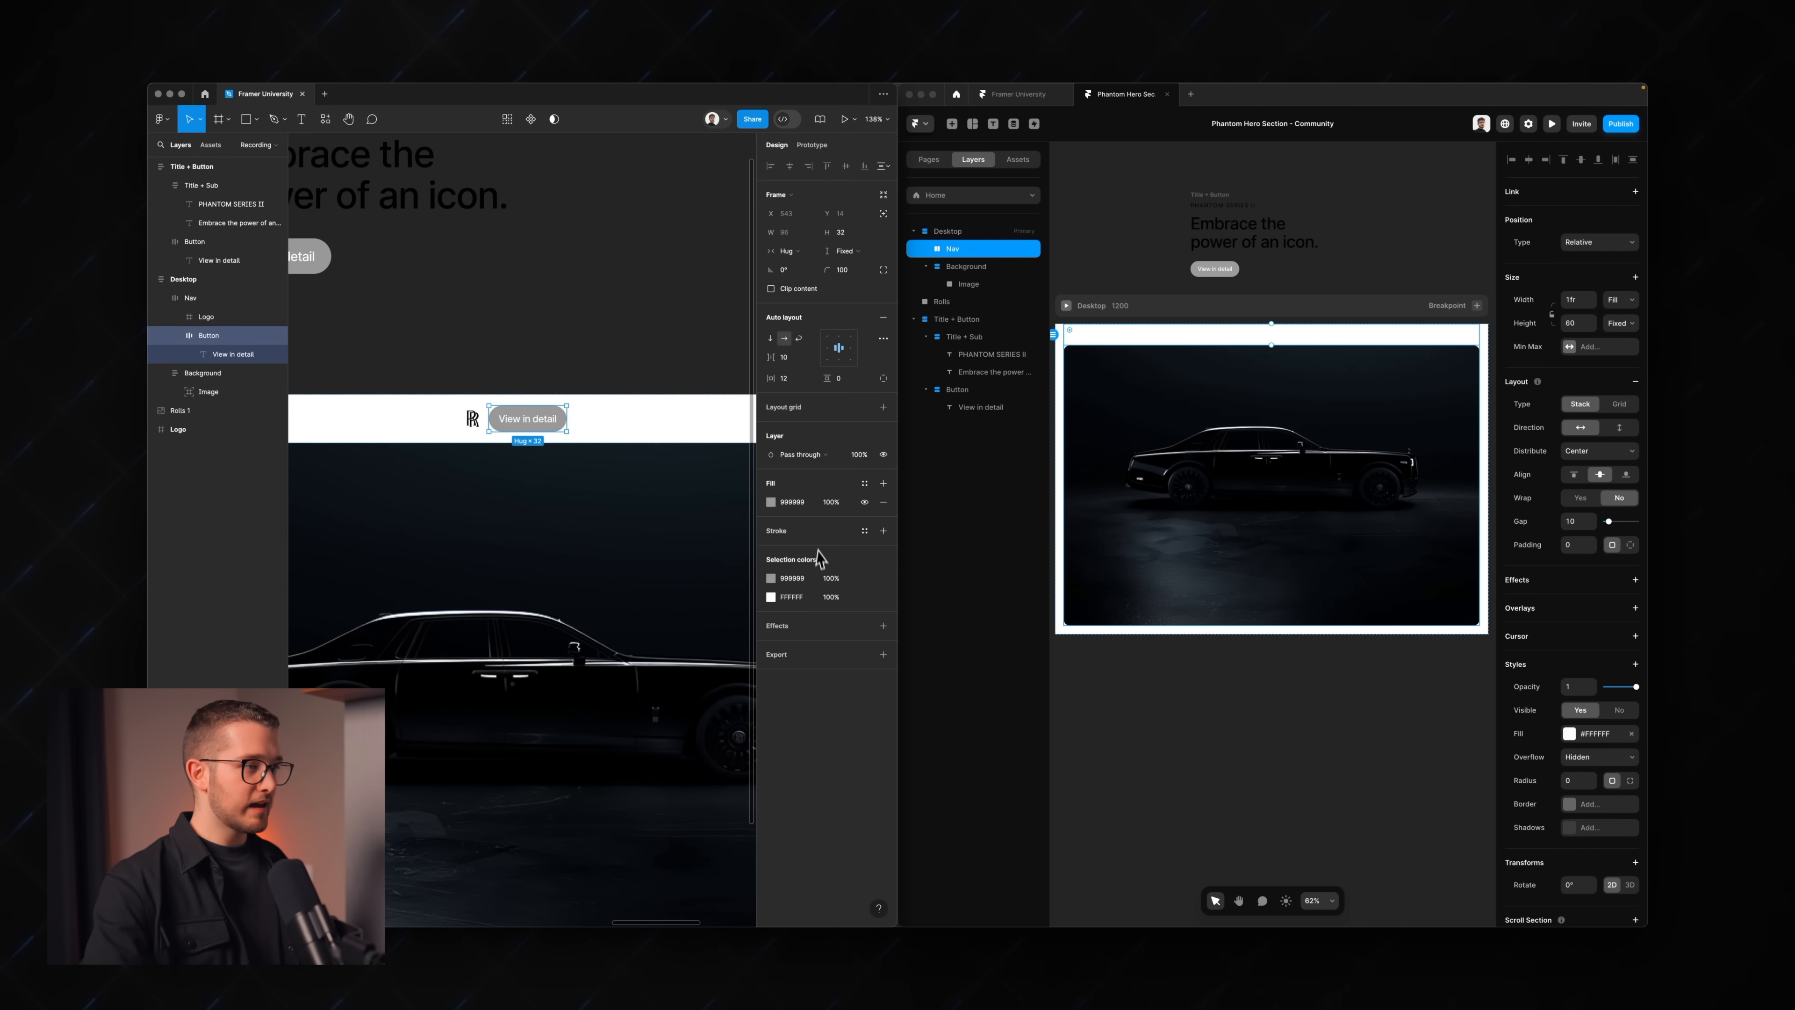
click(770, 502)
drag(690, 603, 478, 782)
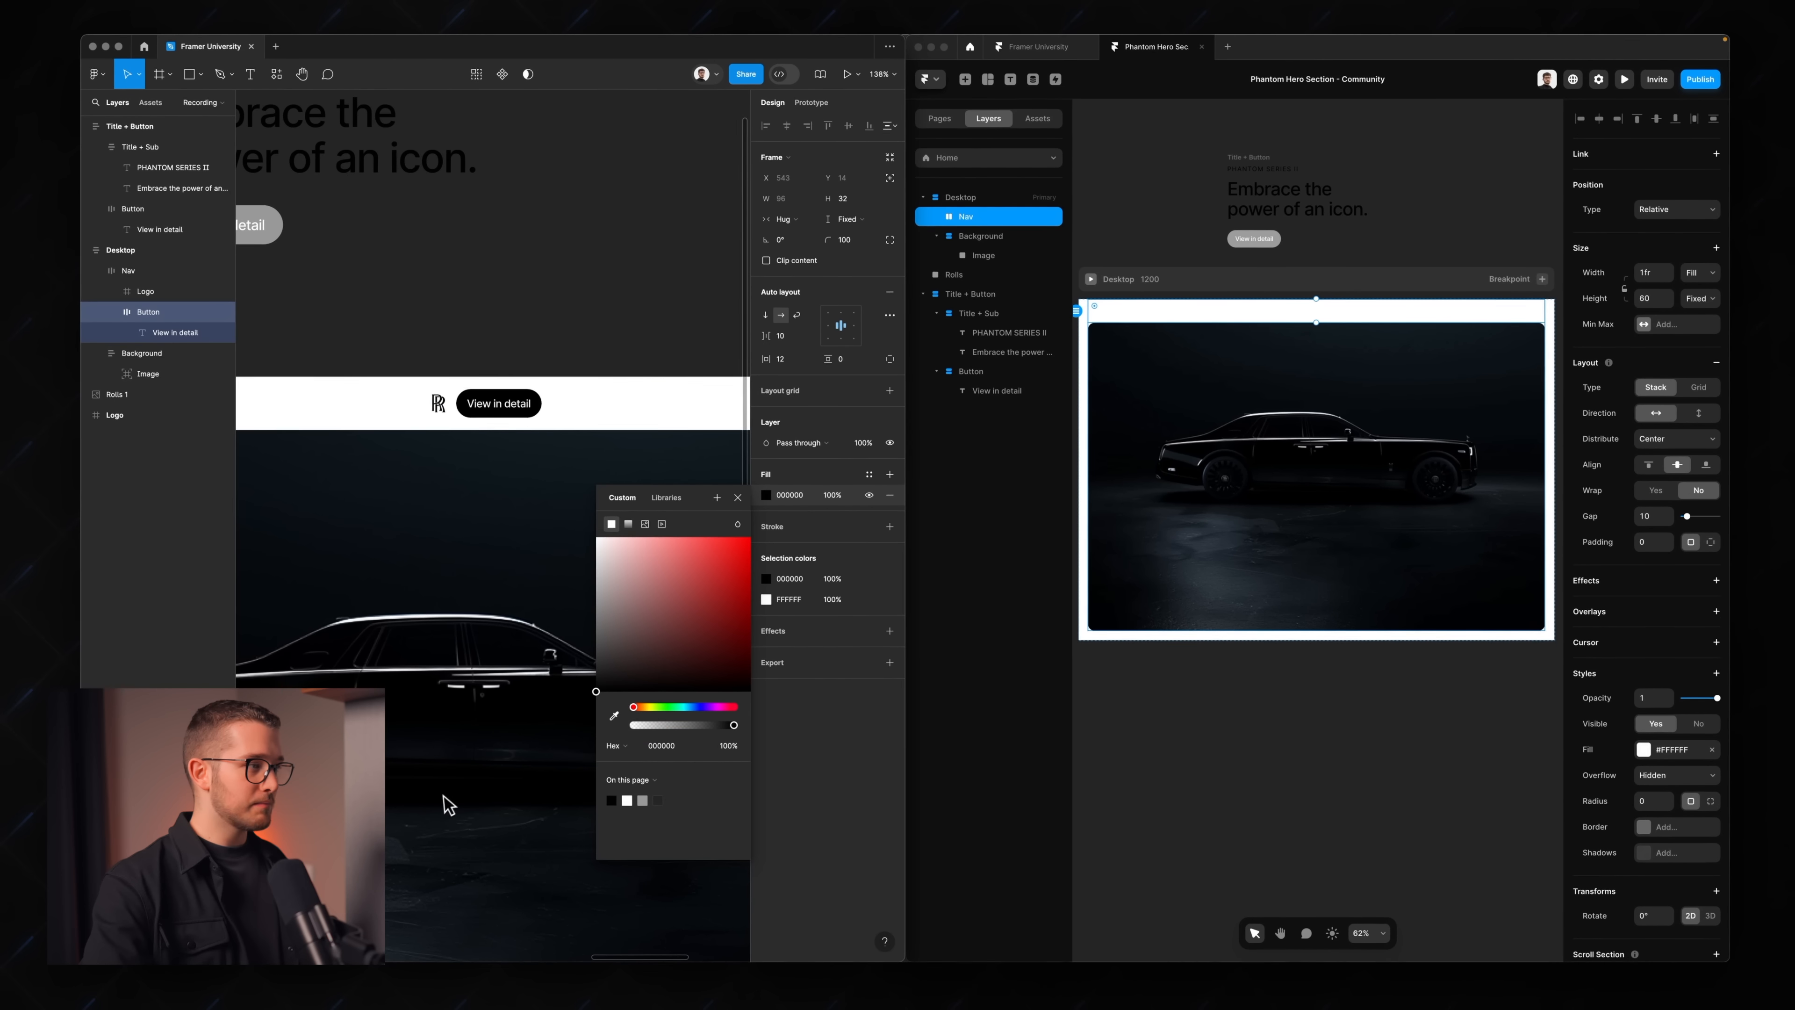
click(558, 422)
- Add a text layer reading "P(2)" to the nav bar beside the button
scroll(584, 417, down, 4)
scroll(583, 417, up, 3)
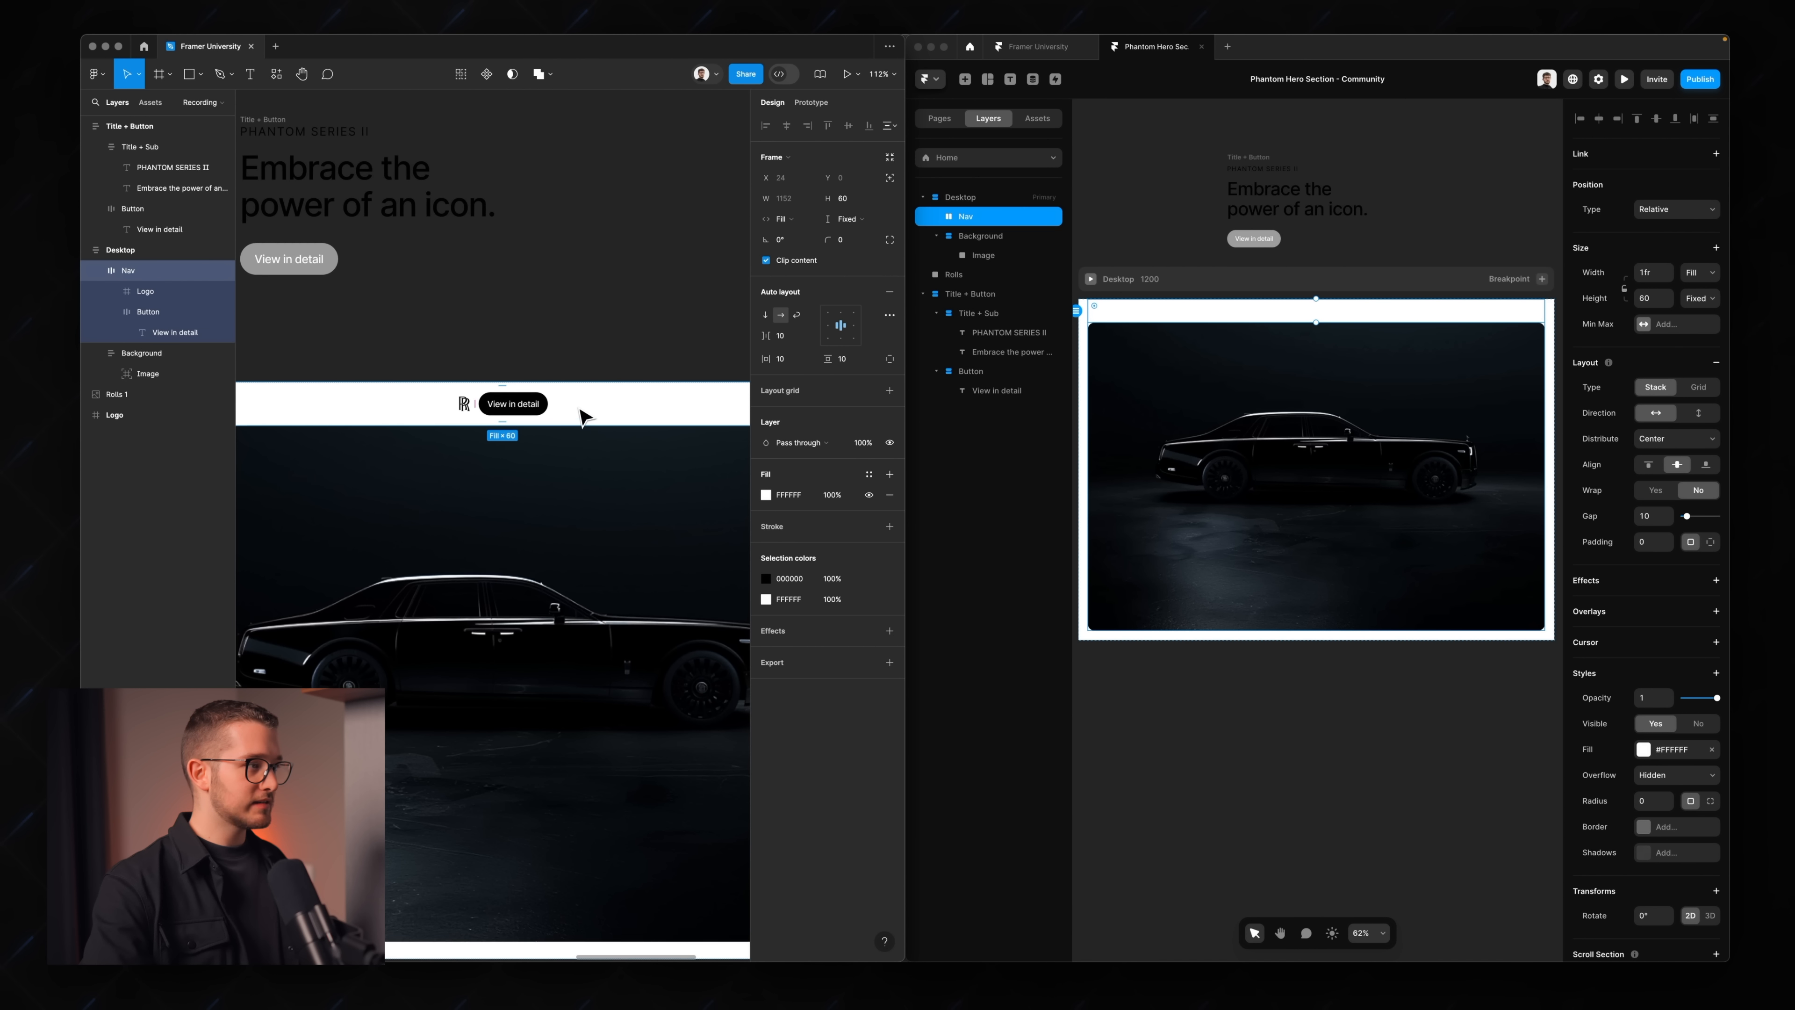
scroll(584, 417, up, 2)
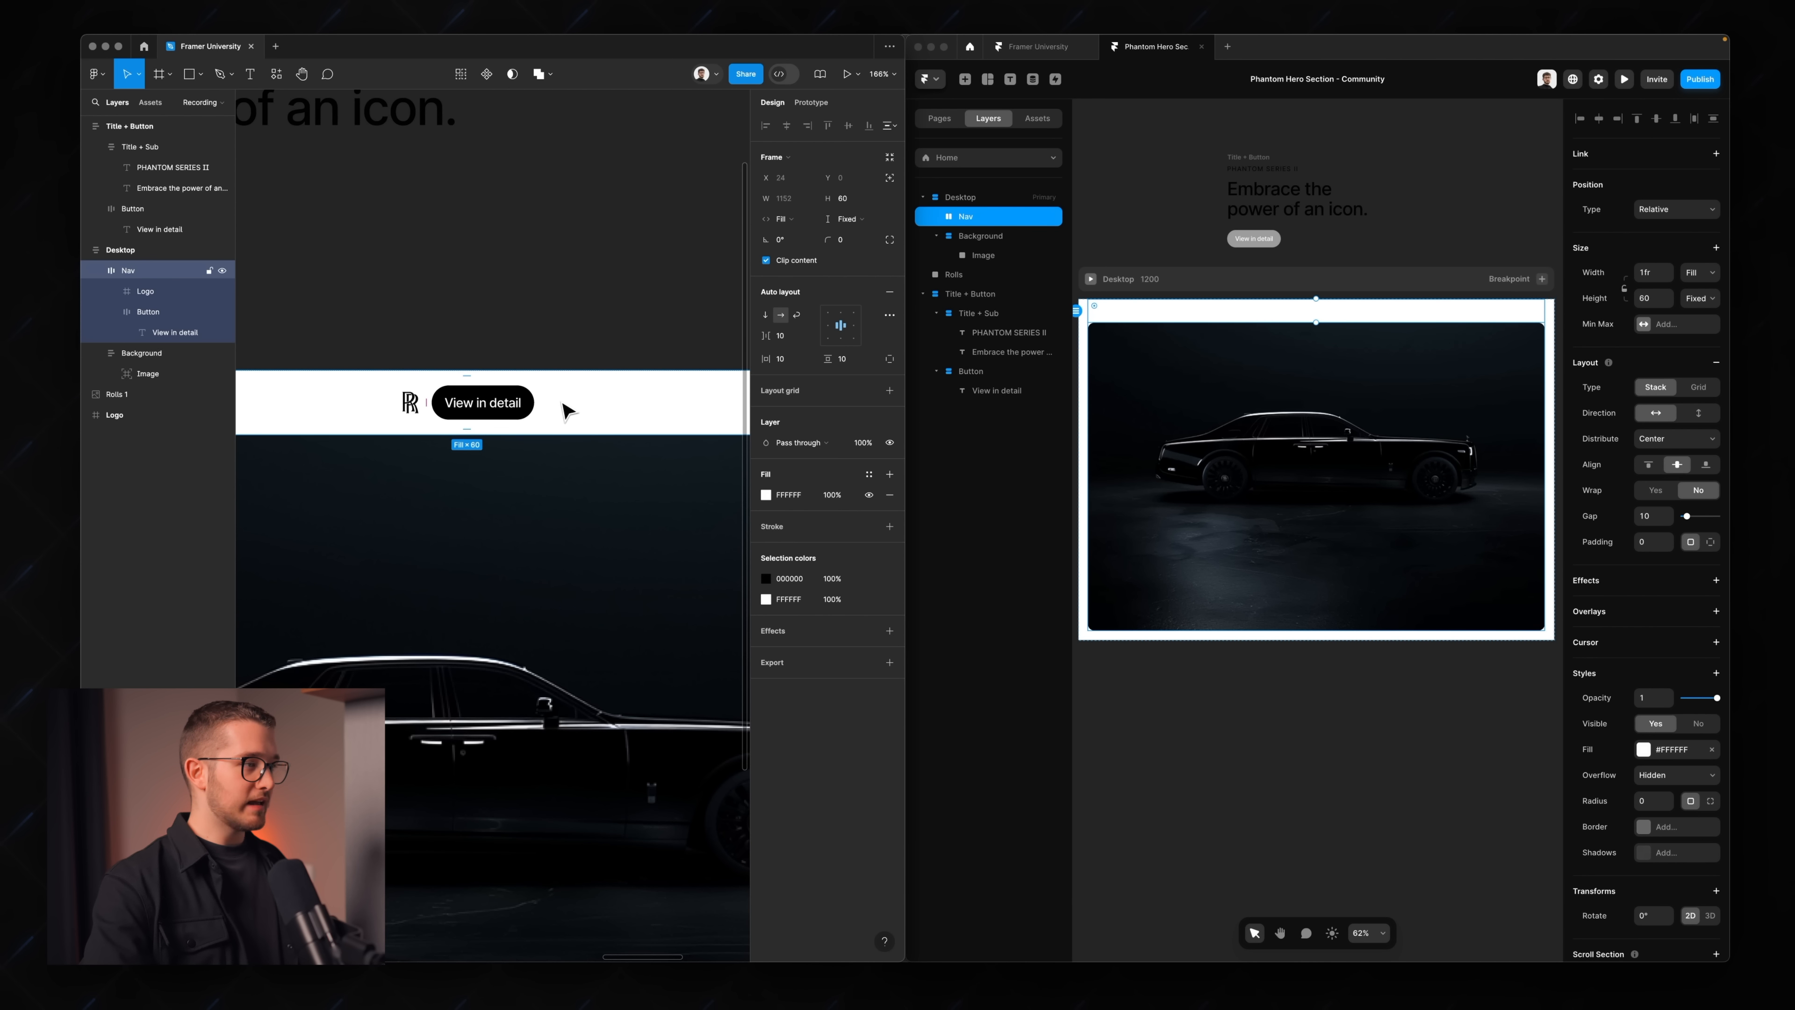
key(t)
click(565, 401)
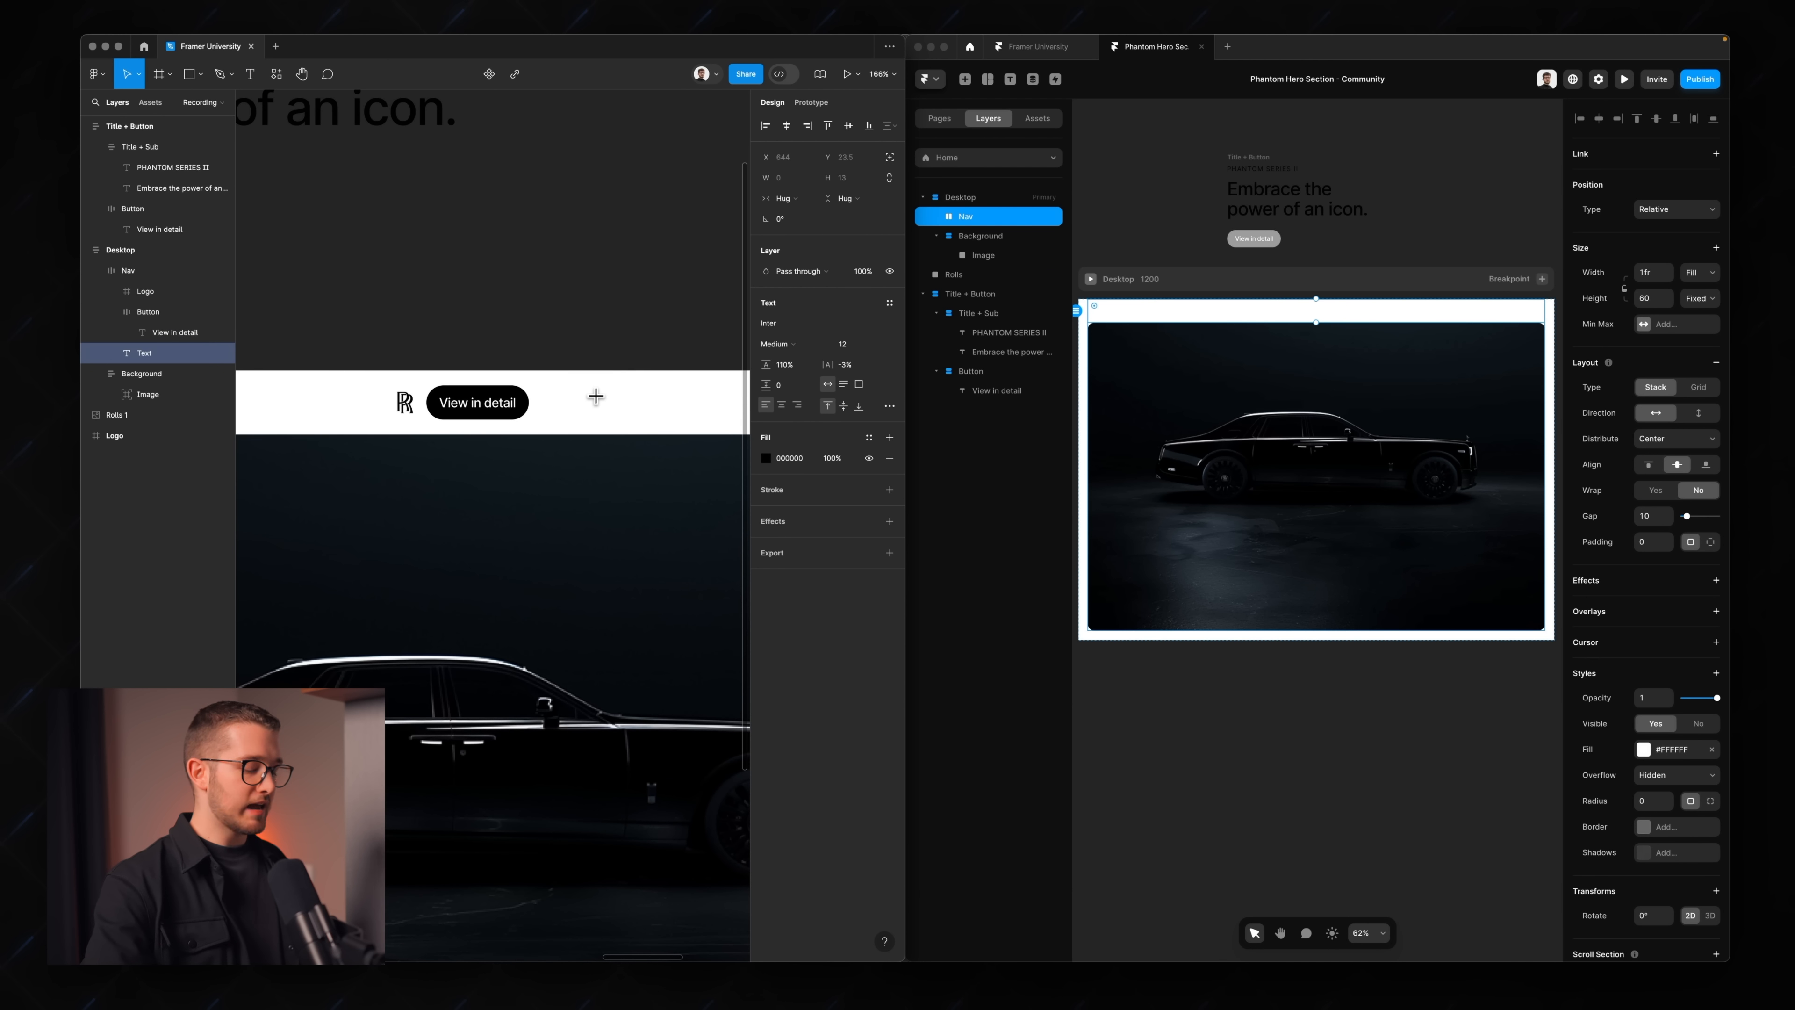
text(P)
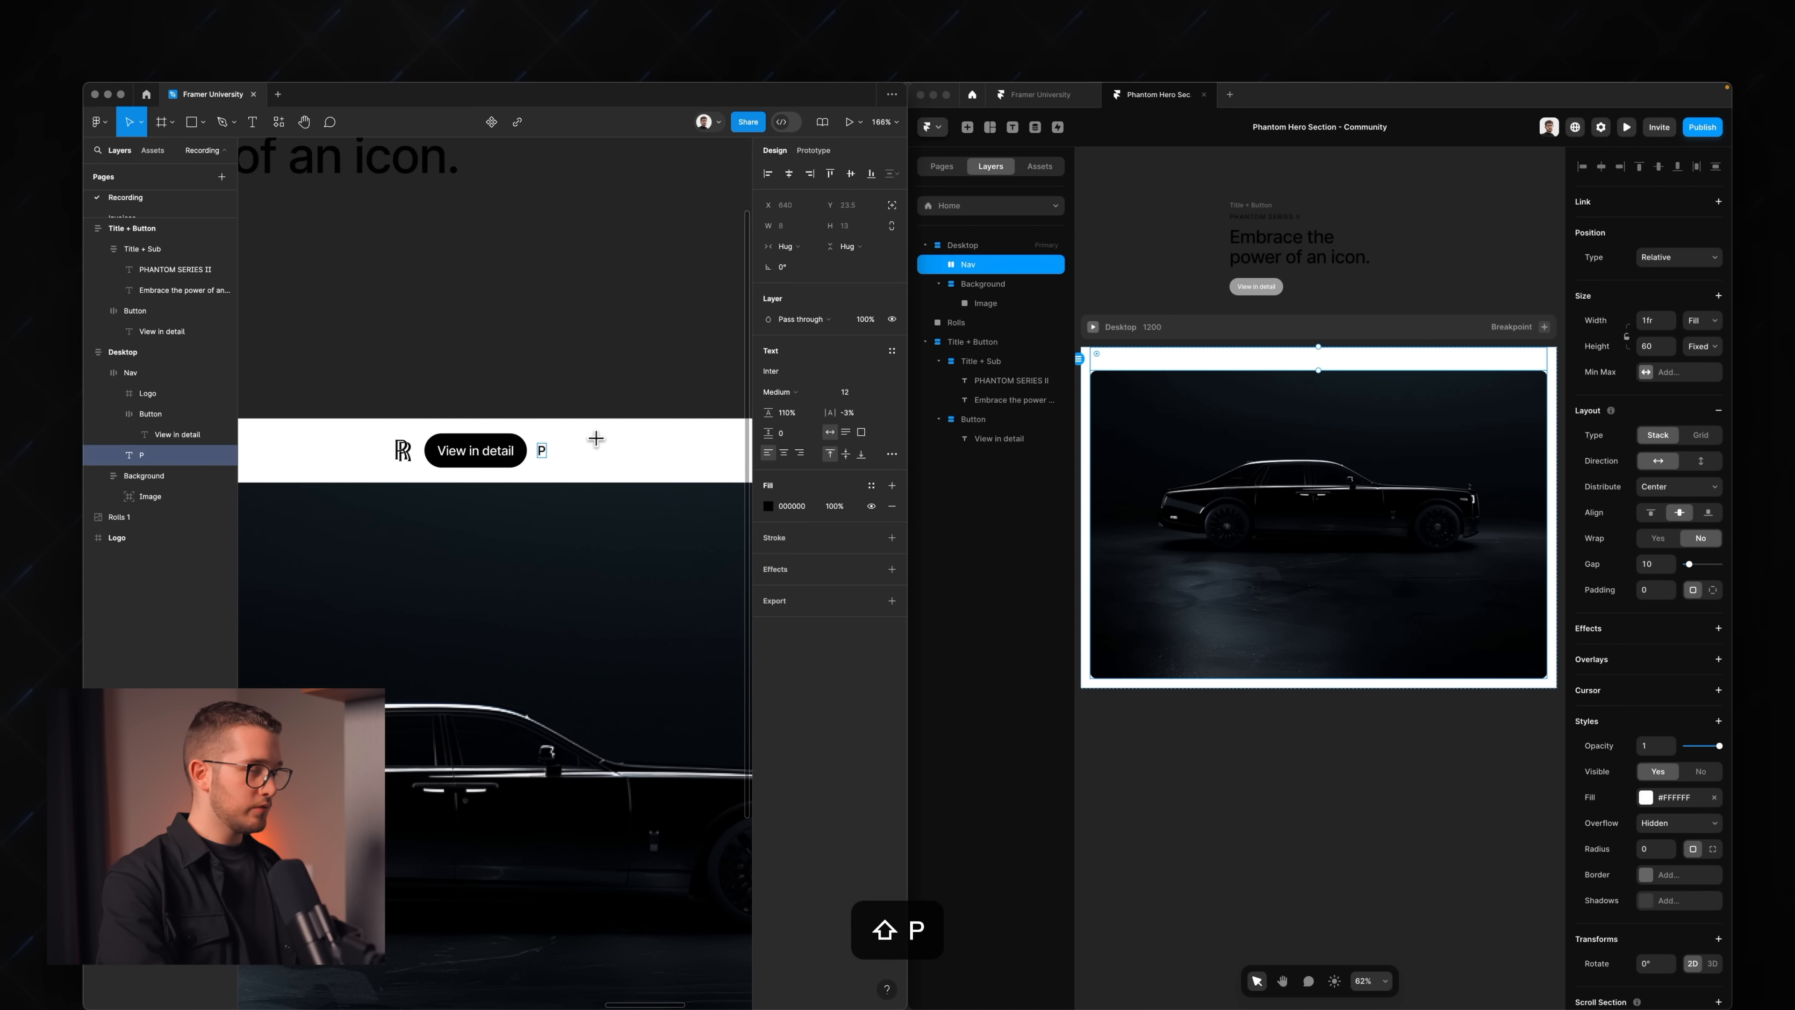
text((2))
click(607, 387)
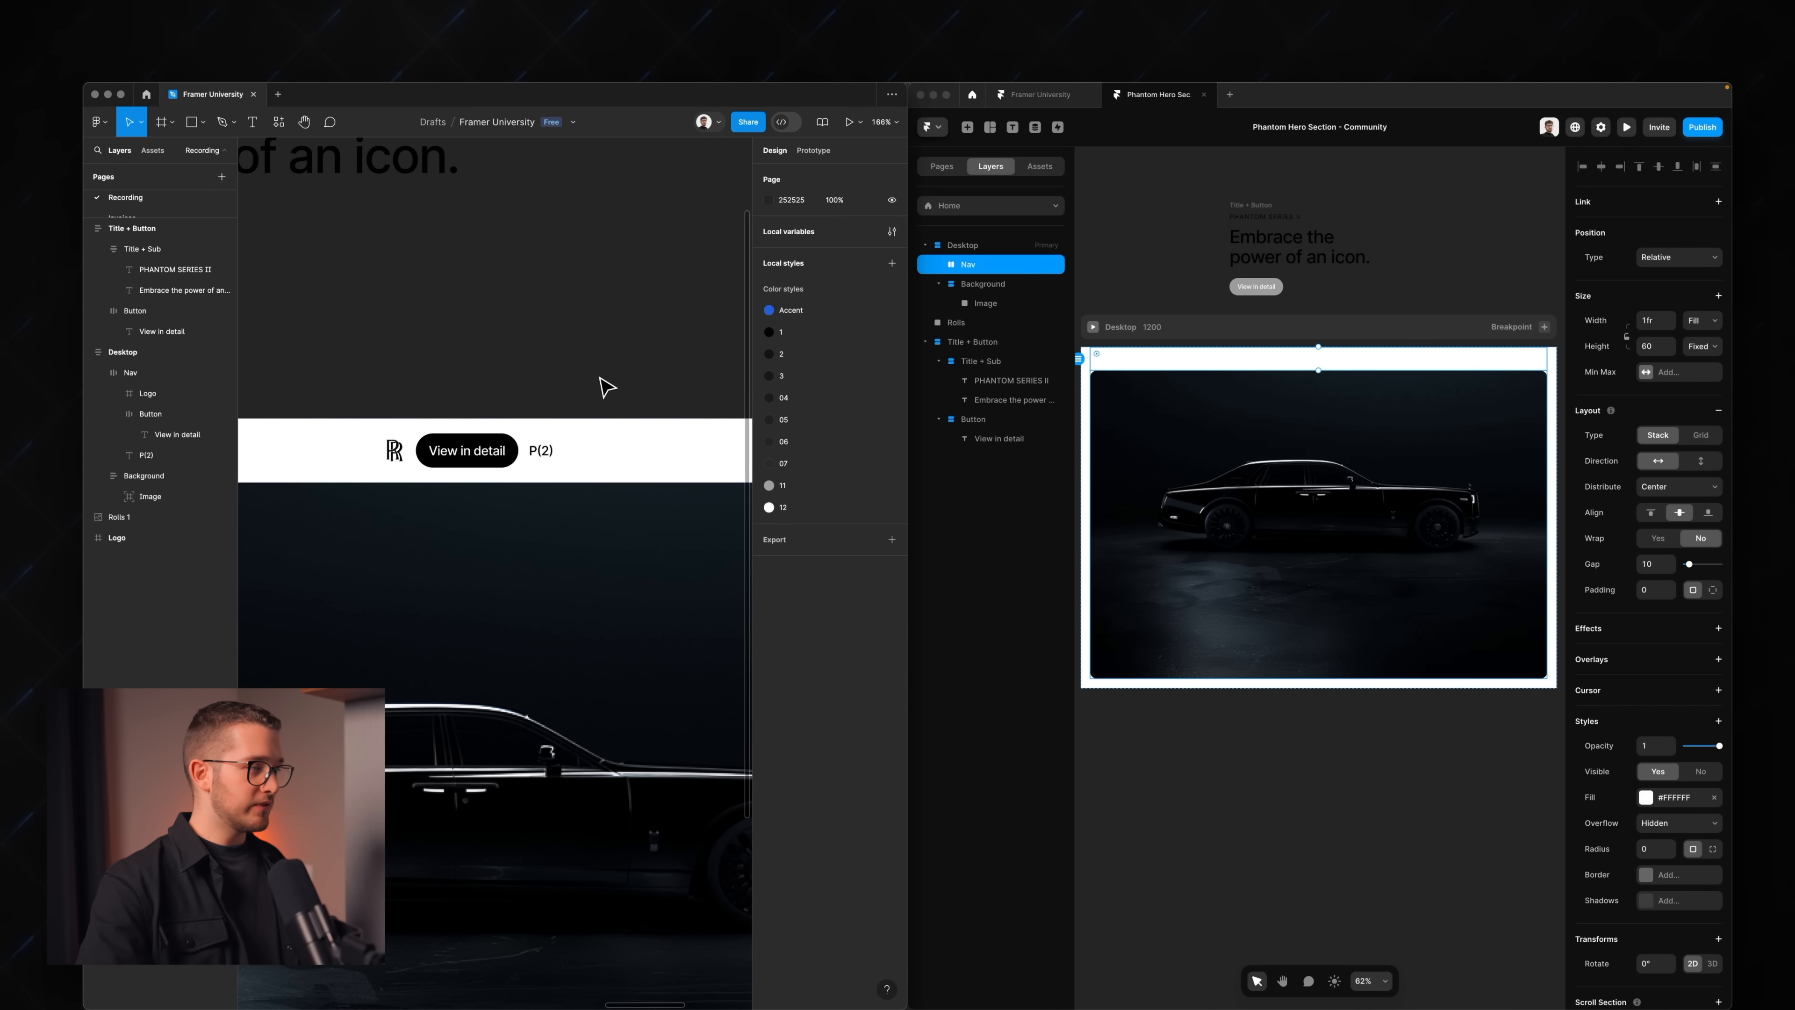
- Reorder the "P(2)" text so it sits between the logo and the button
click(553, 453)
key(Left)
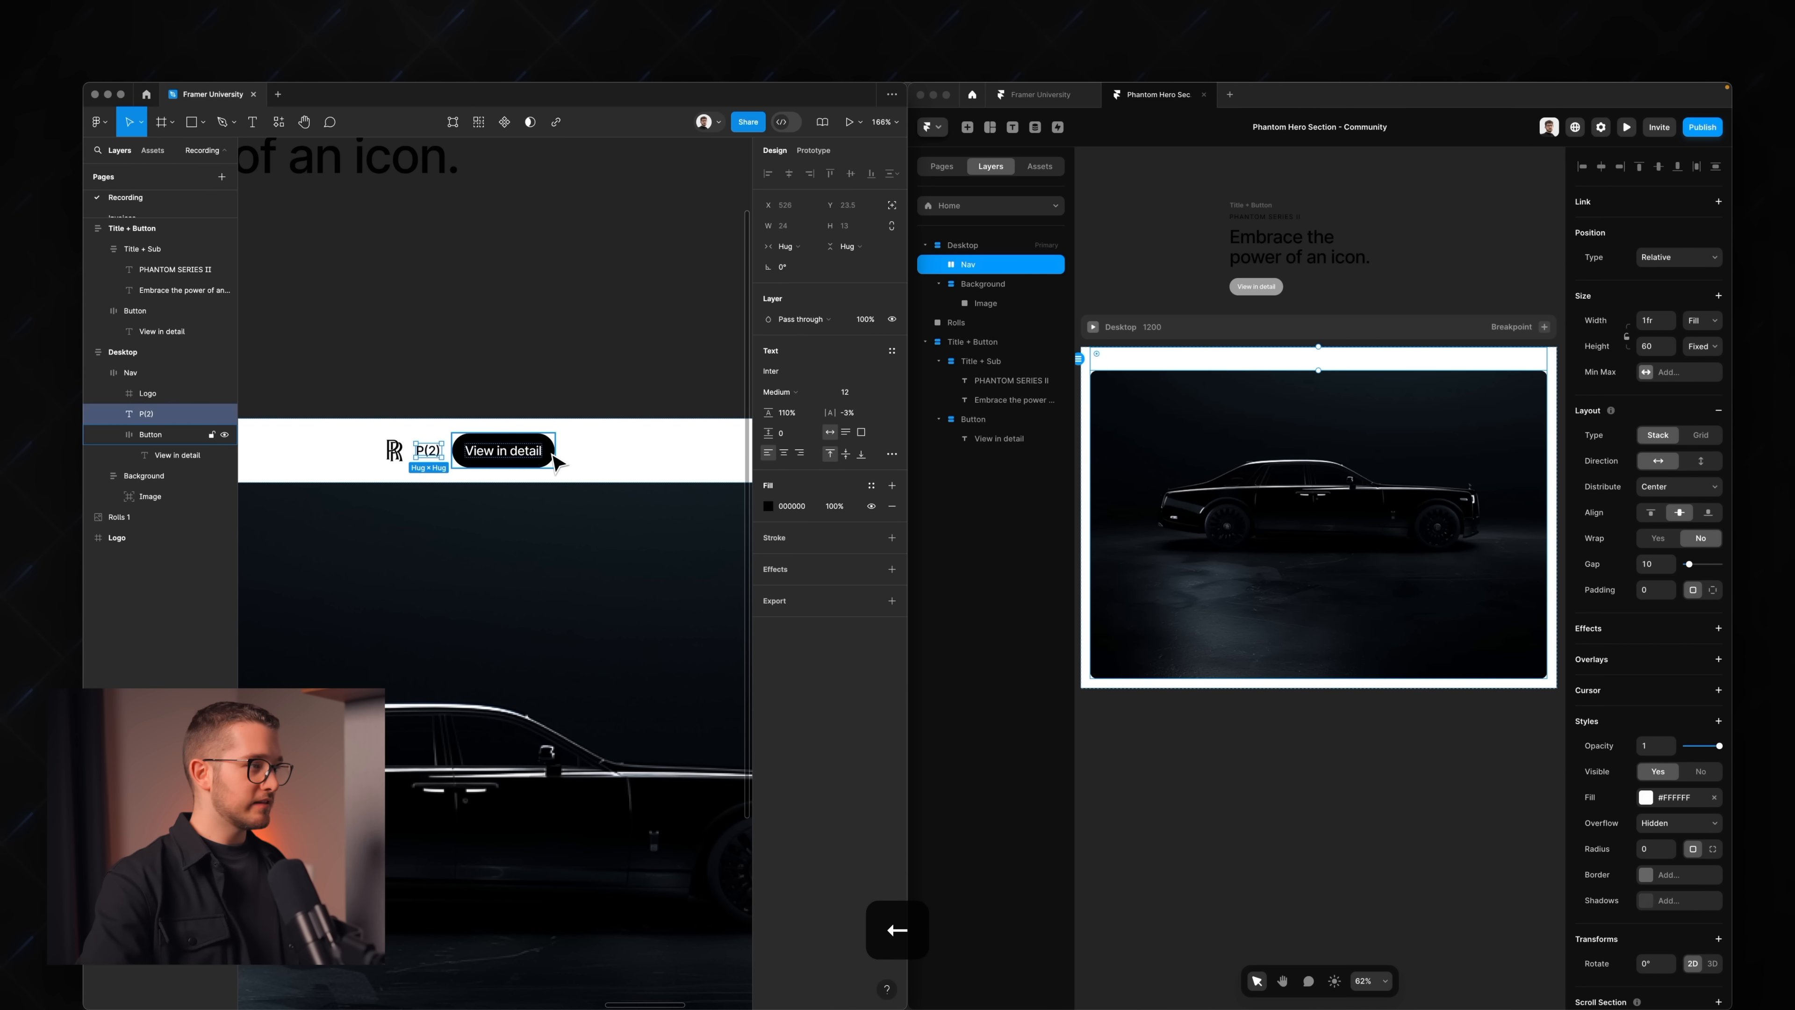
click(465, 381)
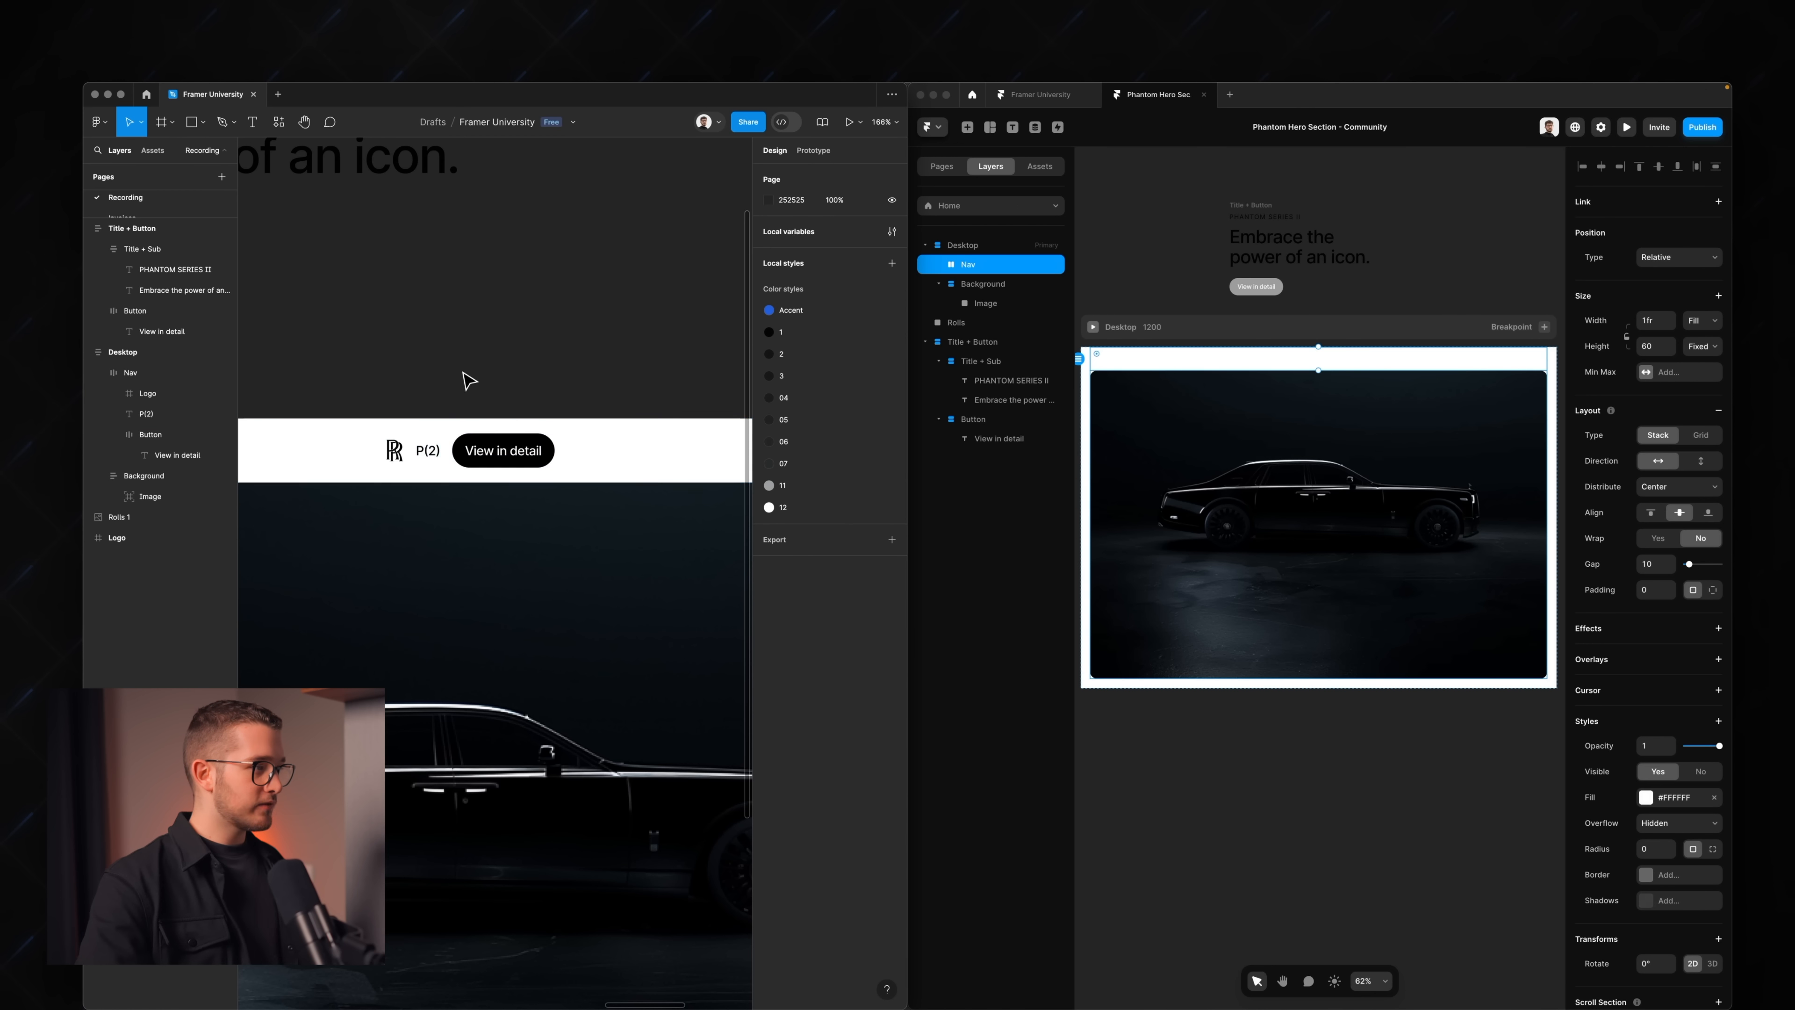
scroll(431, 437, left, 2)
click(434, 432)
double_click(424, 439)
key(Tab)
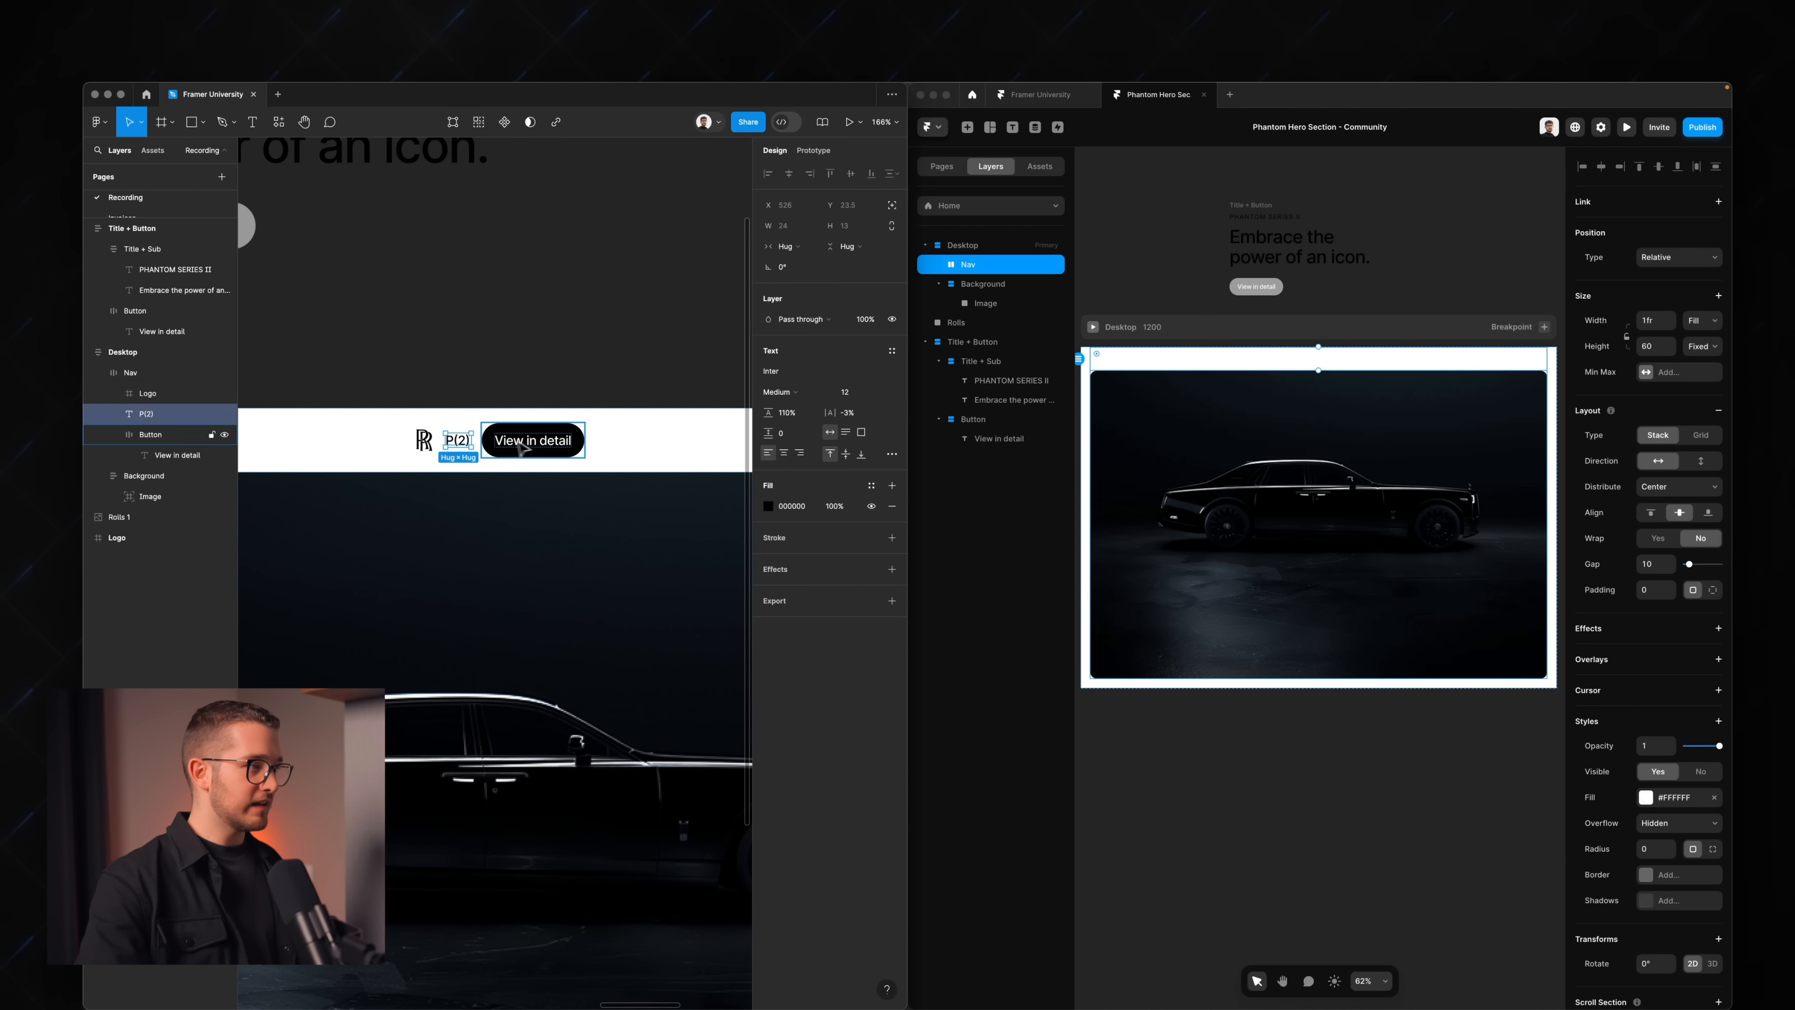
key(Tab)
click(563, 313)
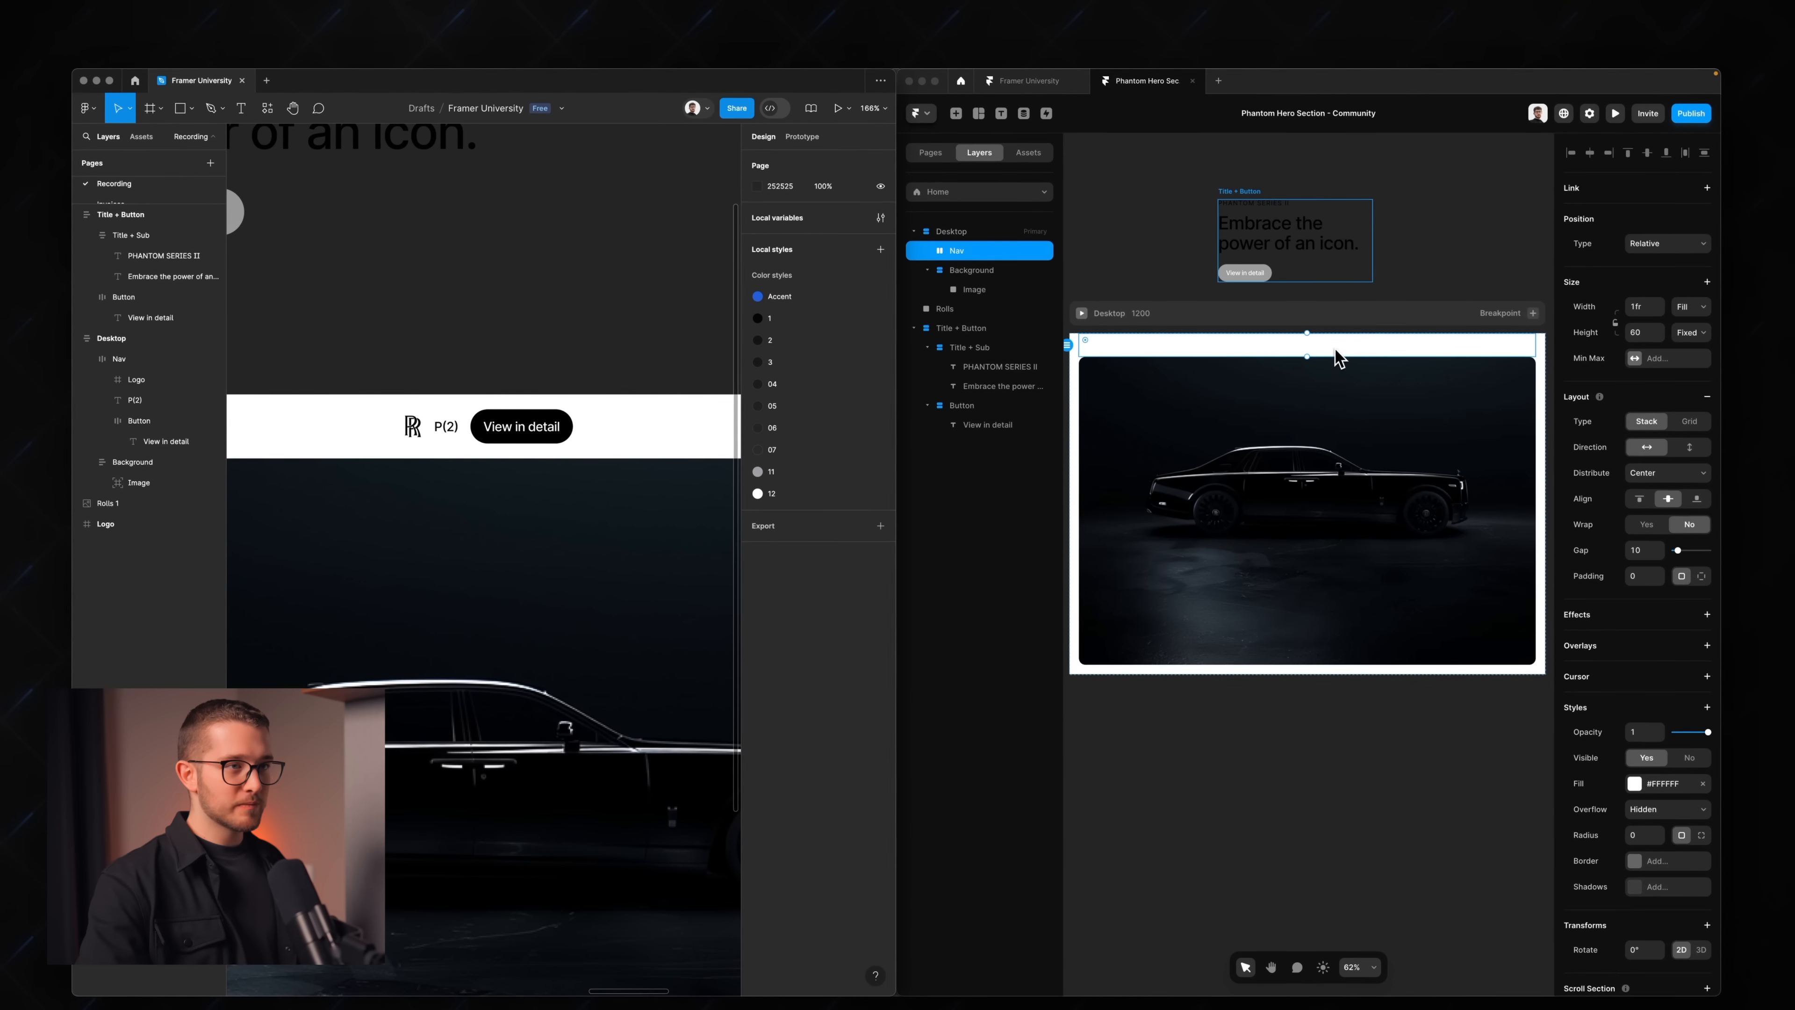
- Copy the nav bar's Logo frame as SVG
click(413, 426)
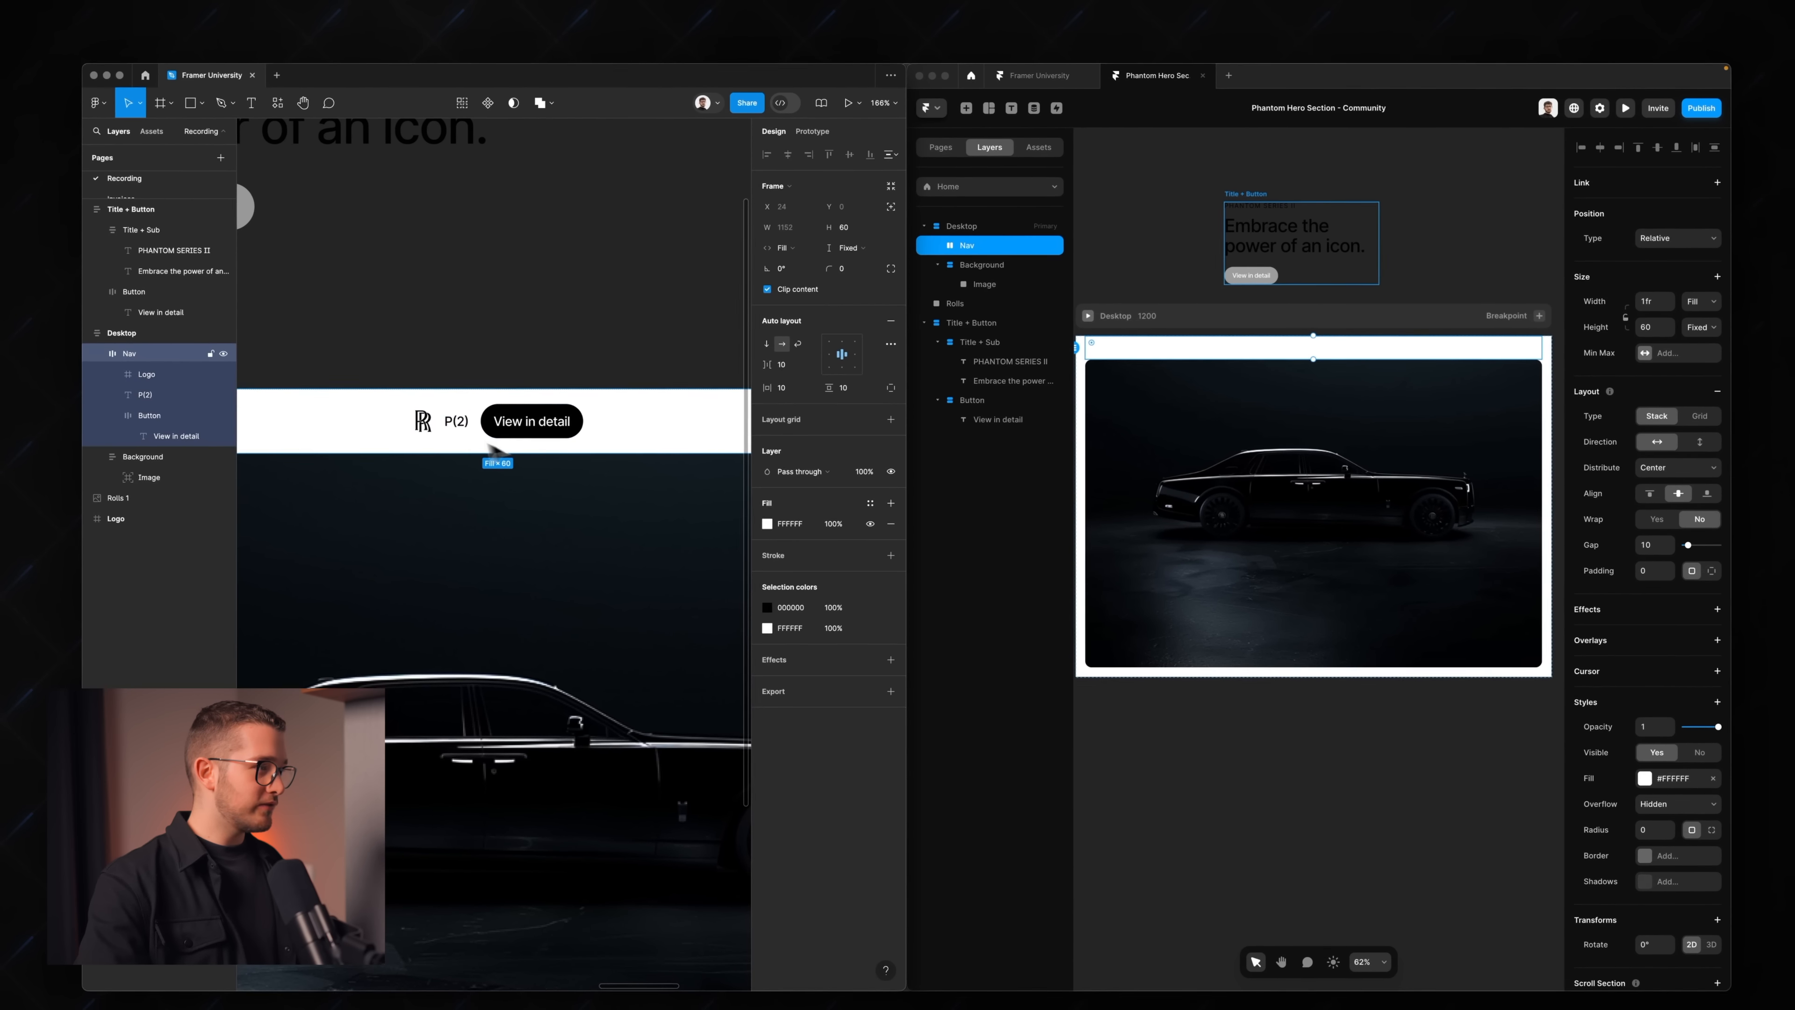
double_click(414, 427)
right_click(426, 423)
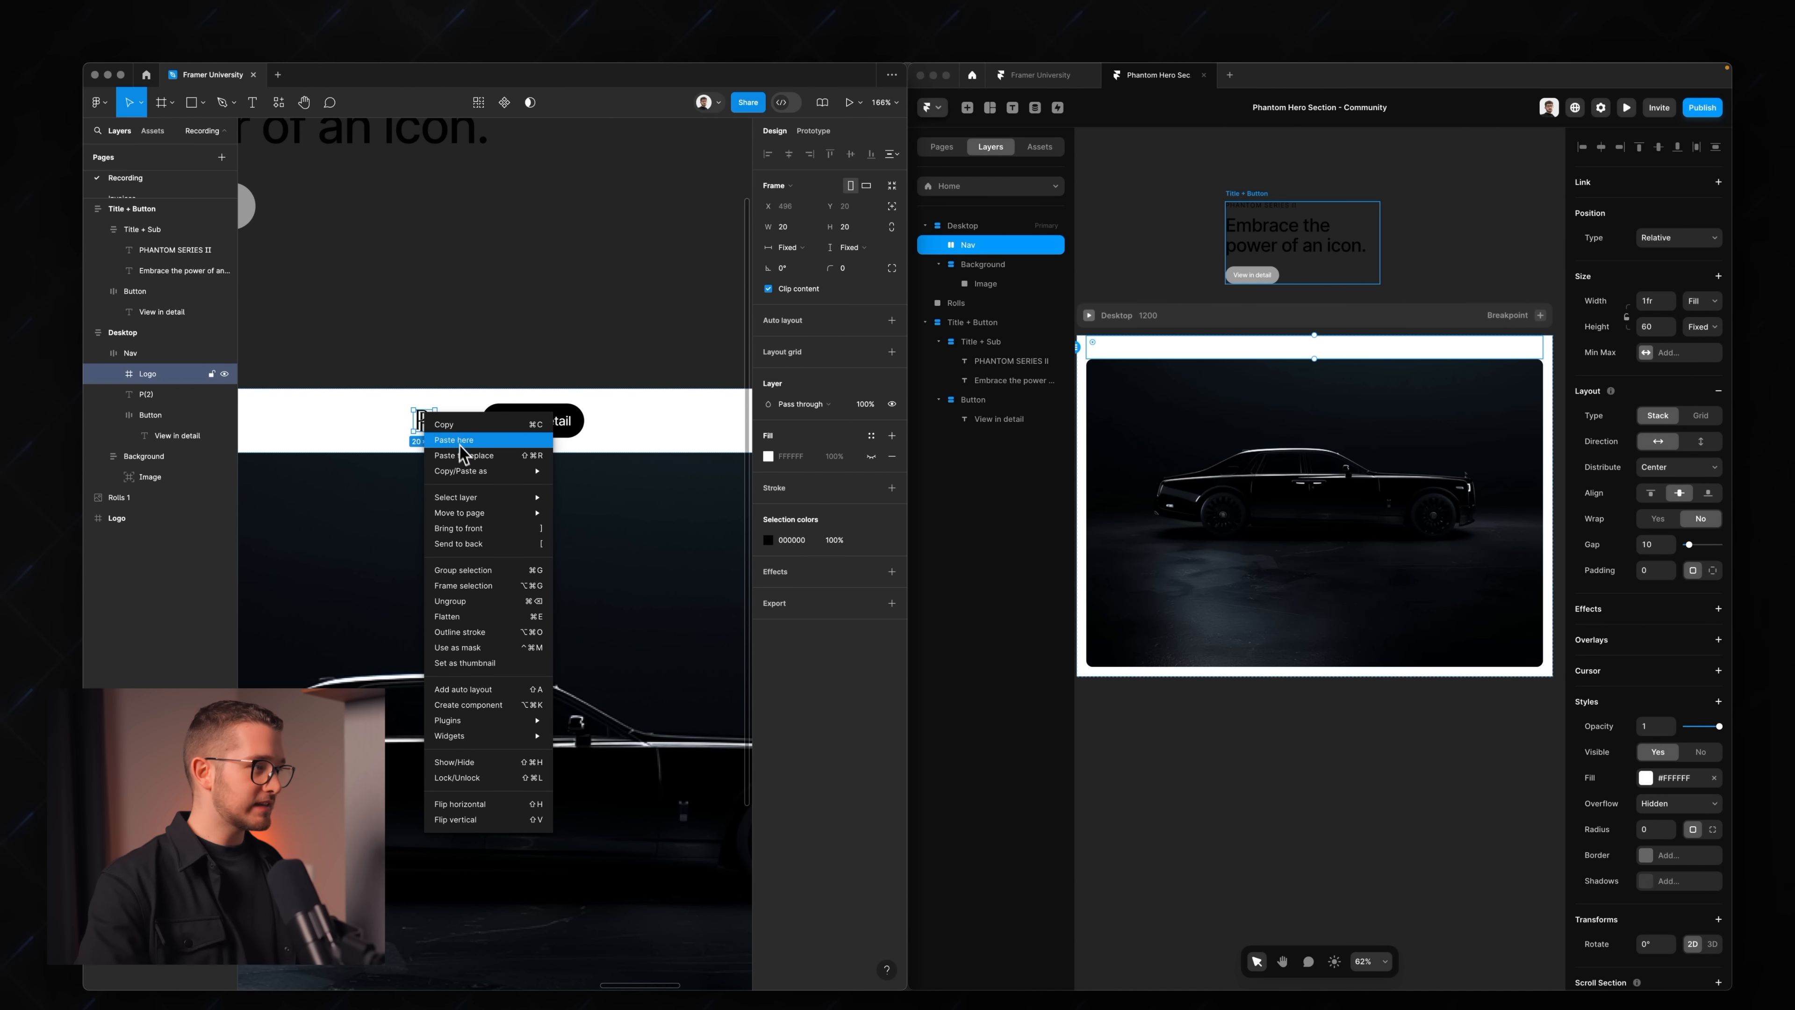
mouse_move(467, 479)
click(586, 487)
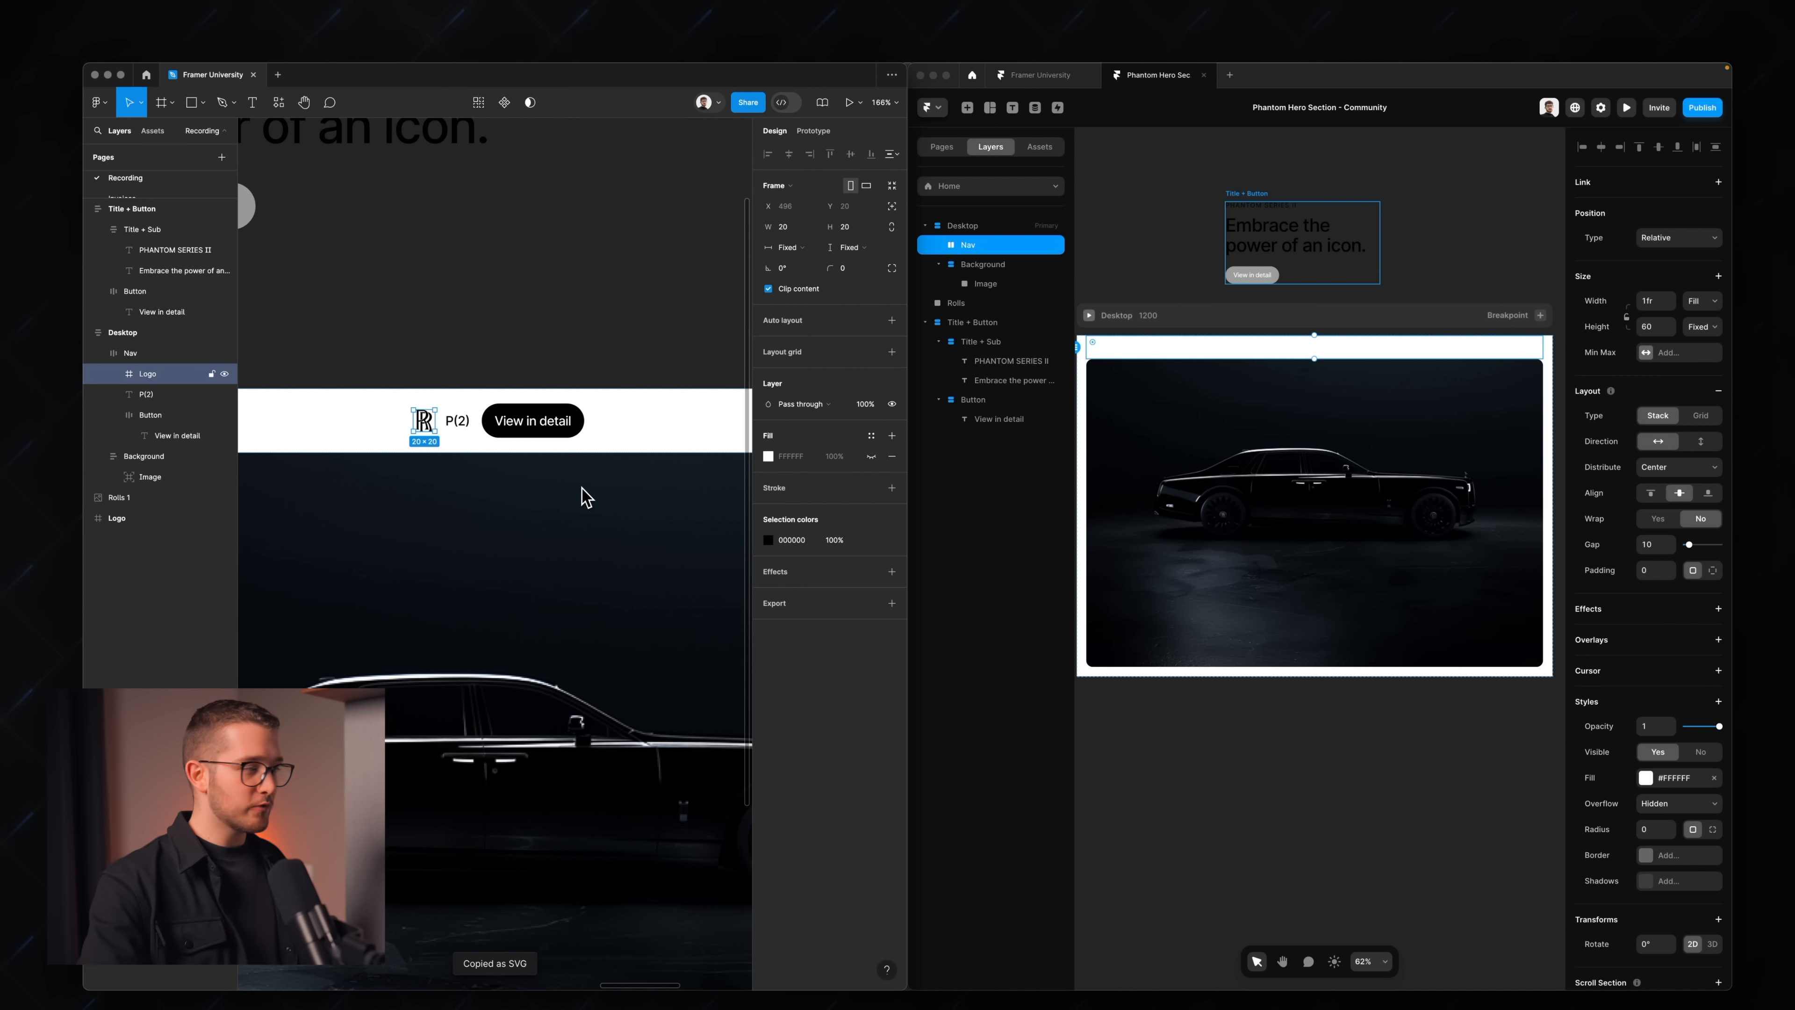
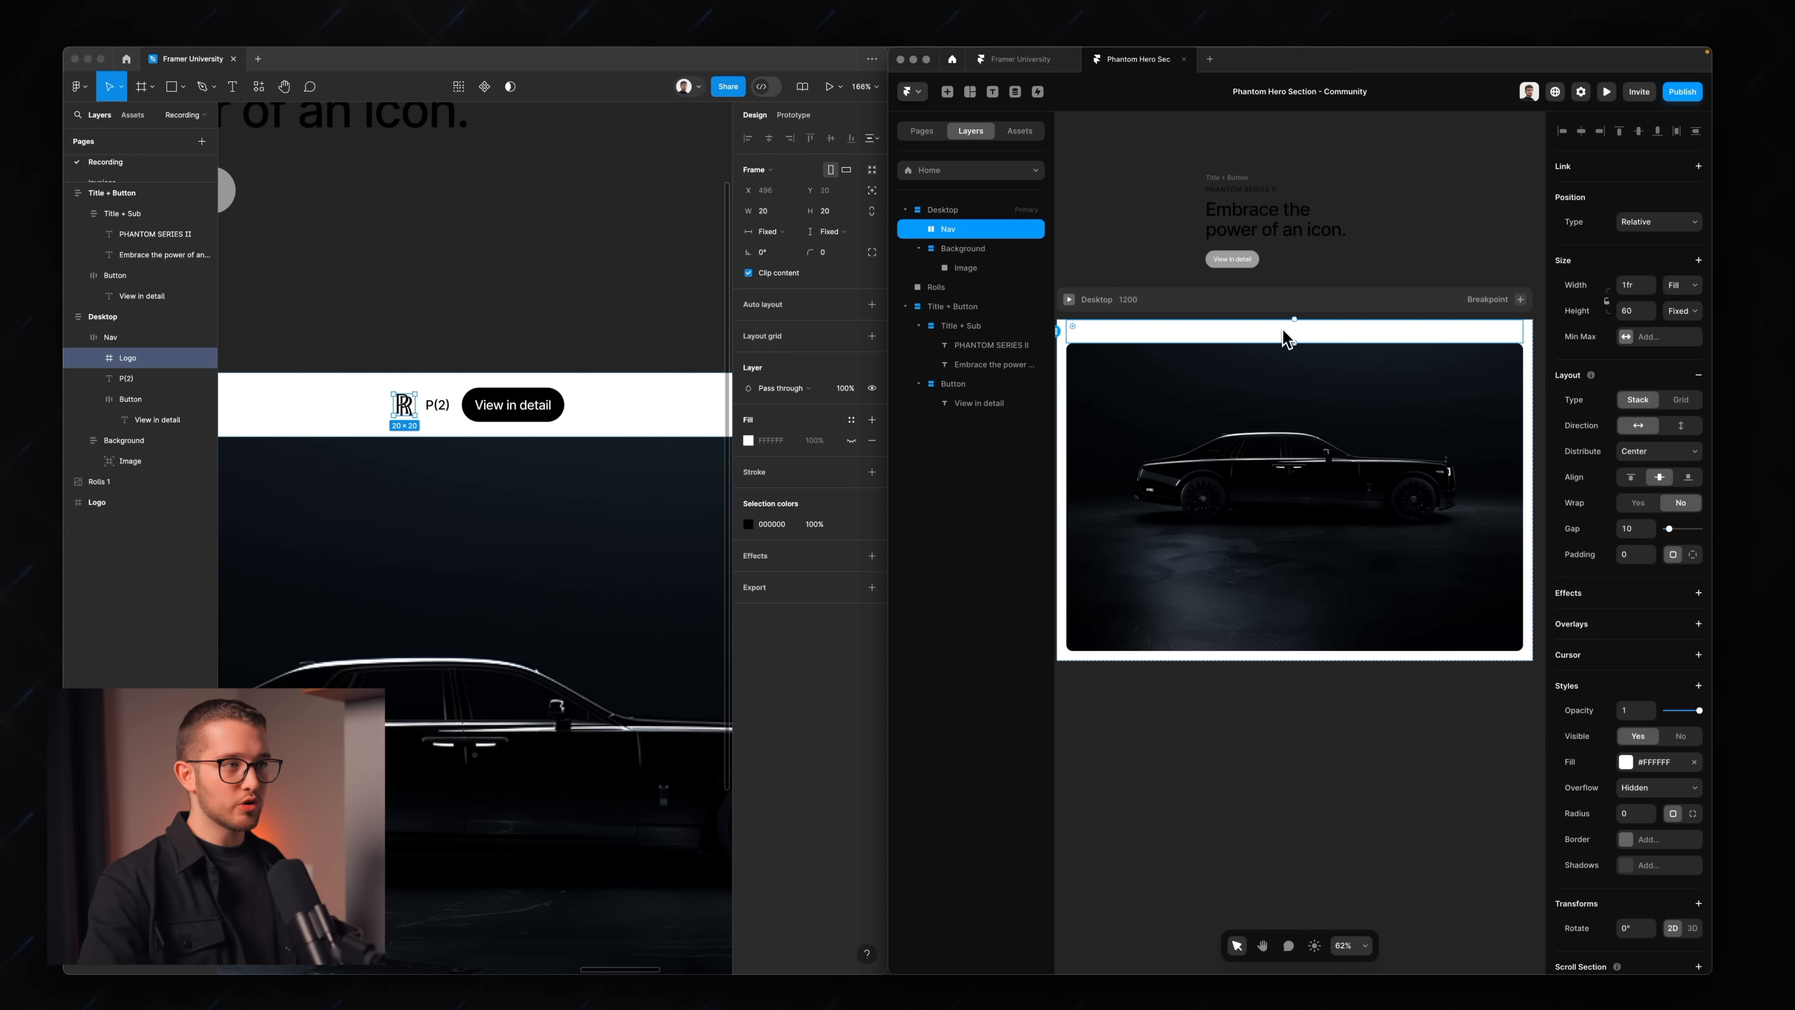
- Switch to Framer, paste the SVG logo into the Nav stack, and rename its layer "Logo"
key(super+v)
scroll(1286, 338, up, 5)
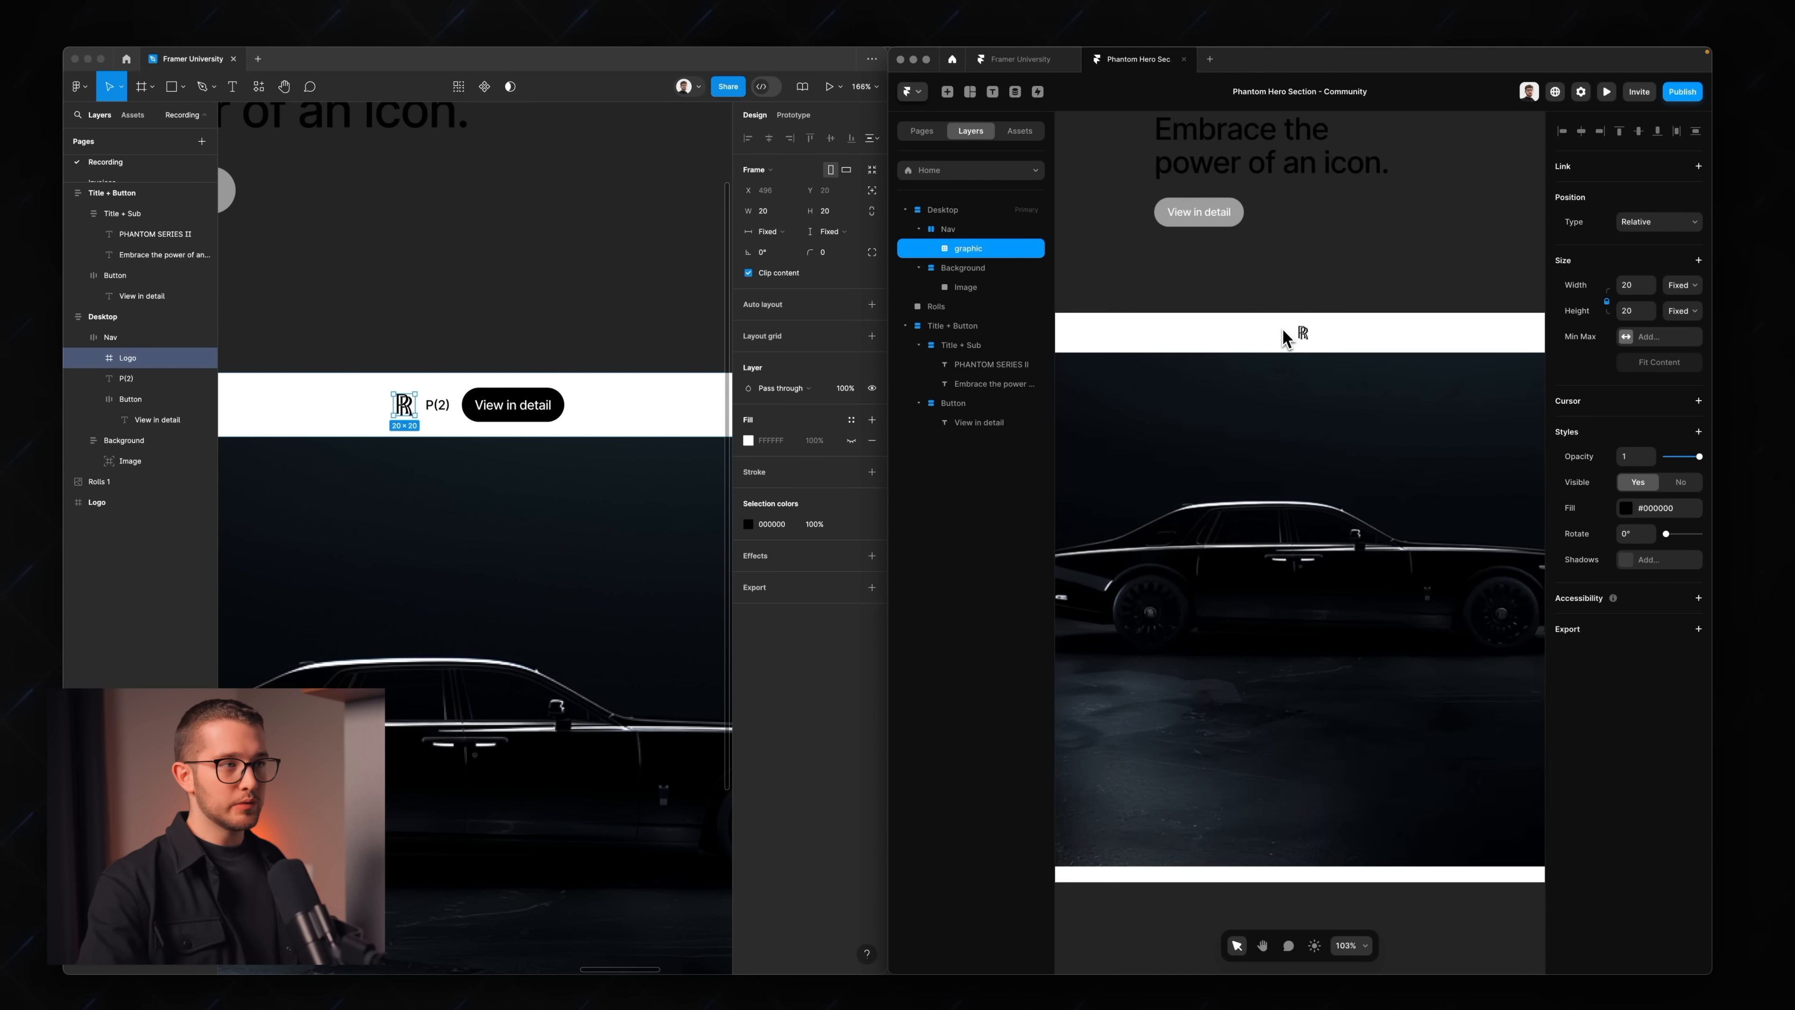
key(super+r)
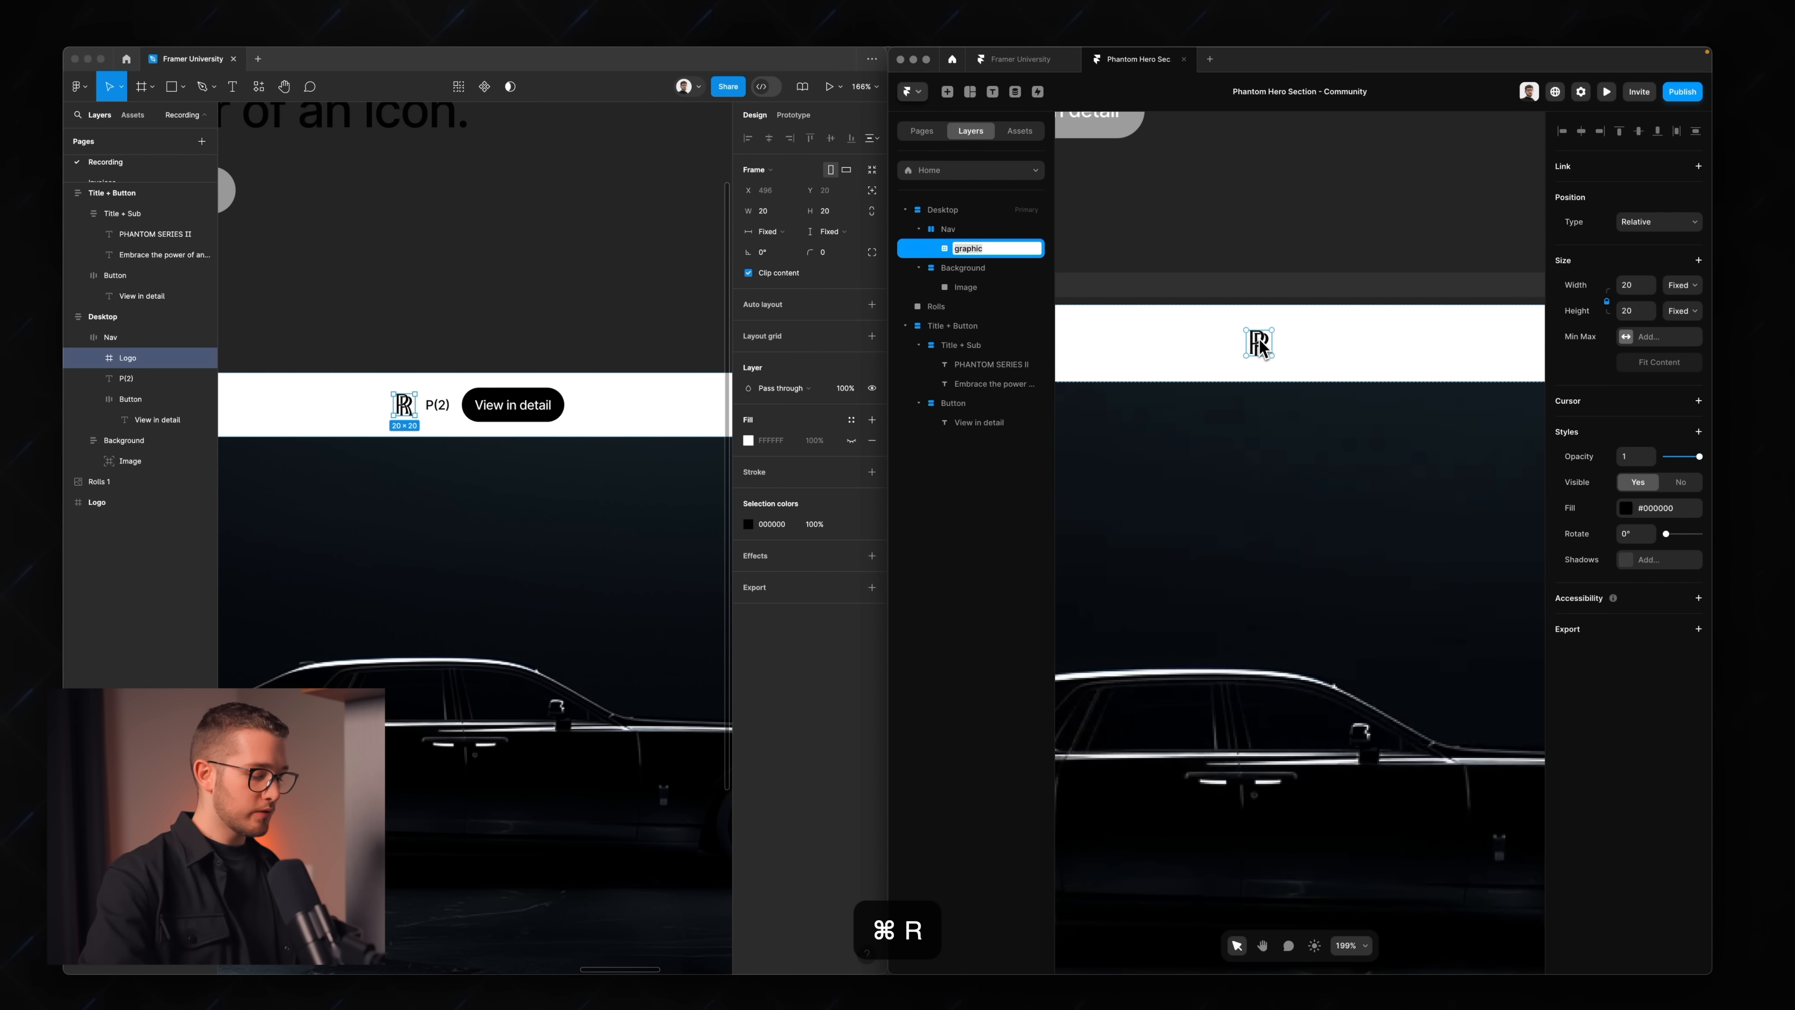
text(Logo)
key(Return)
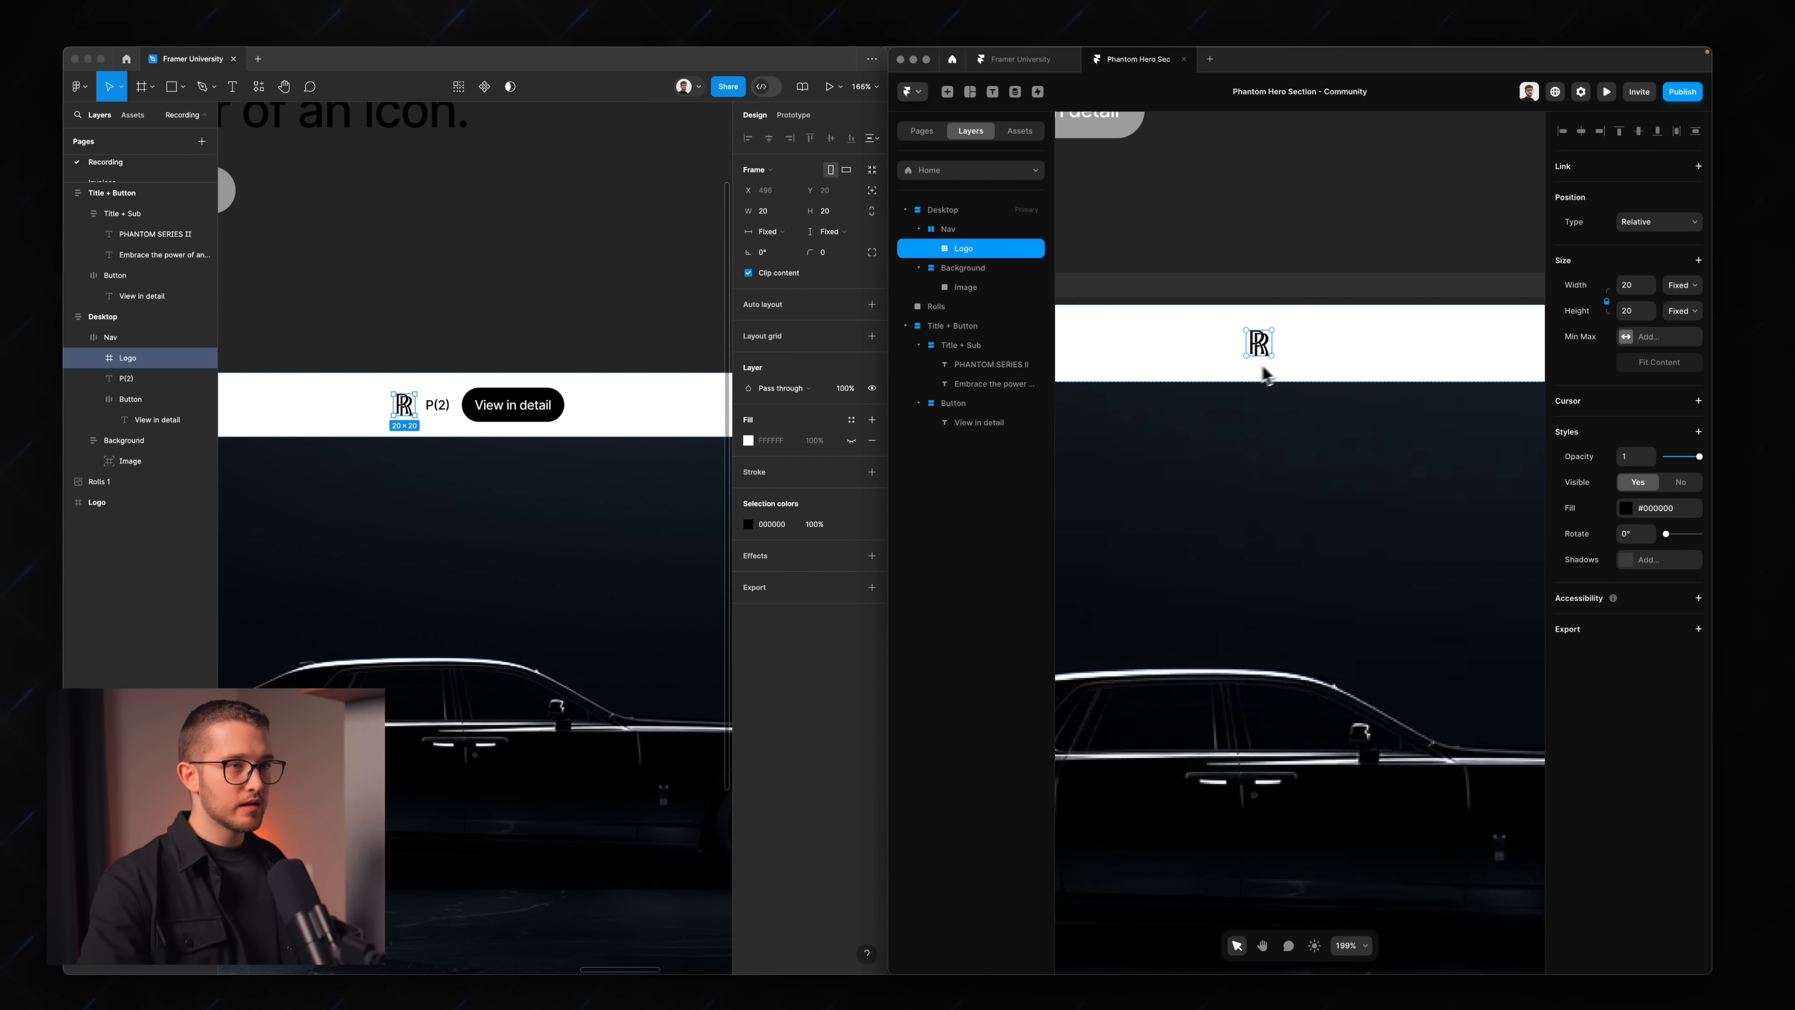
- Copy the hero's "View in detail" button into the Nav stack next to the logo
scroll(1265, 375, down, 3)
click(1166, 205)
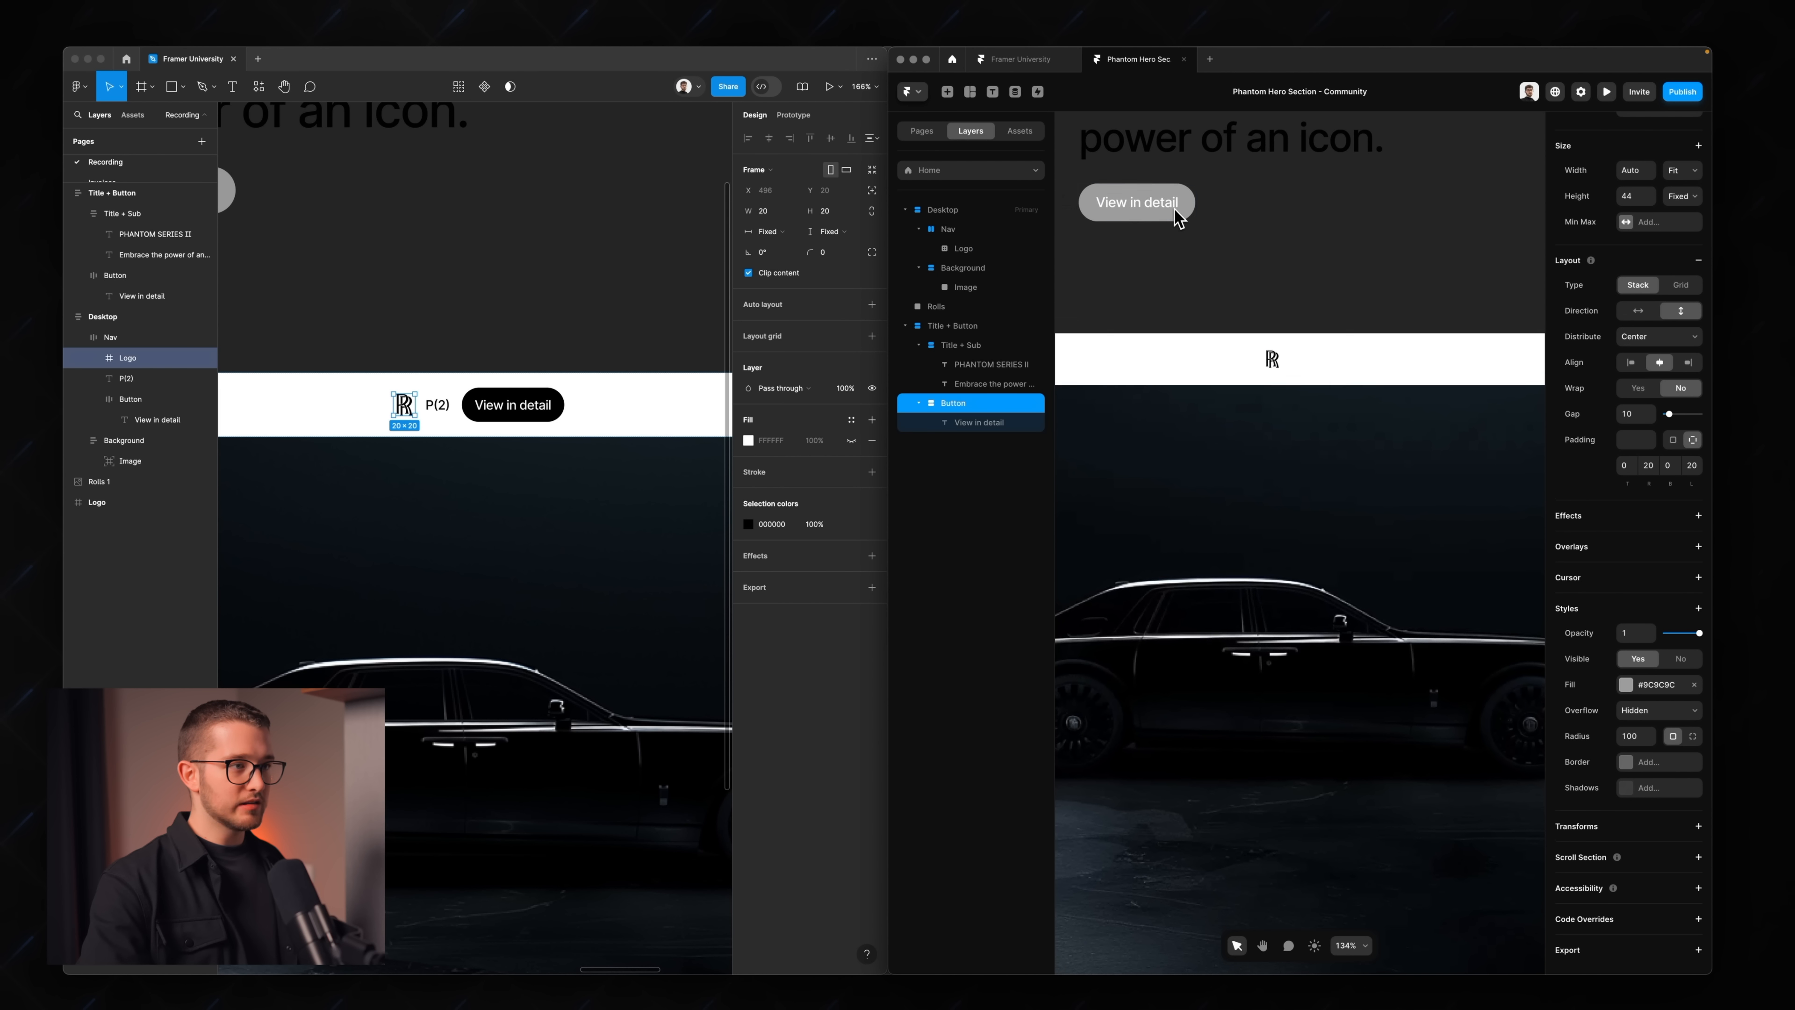
key(super+c)
click(1303, 364)
key(super+v)
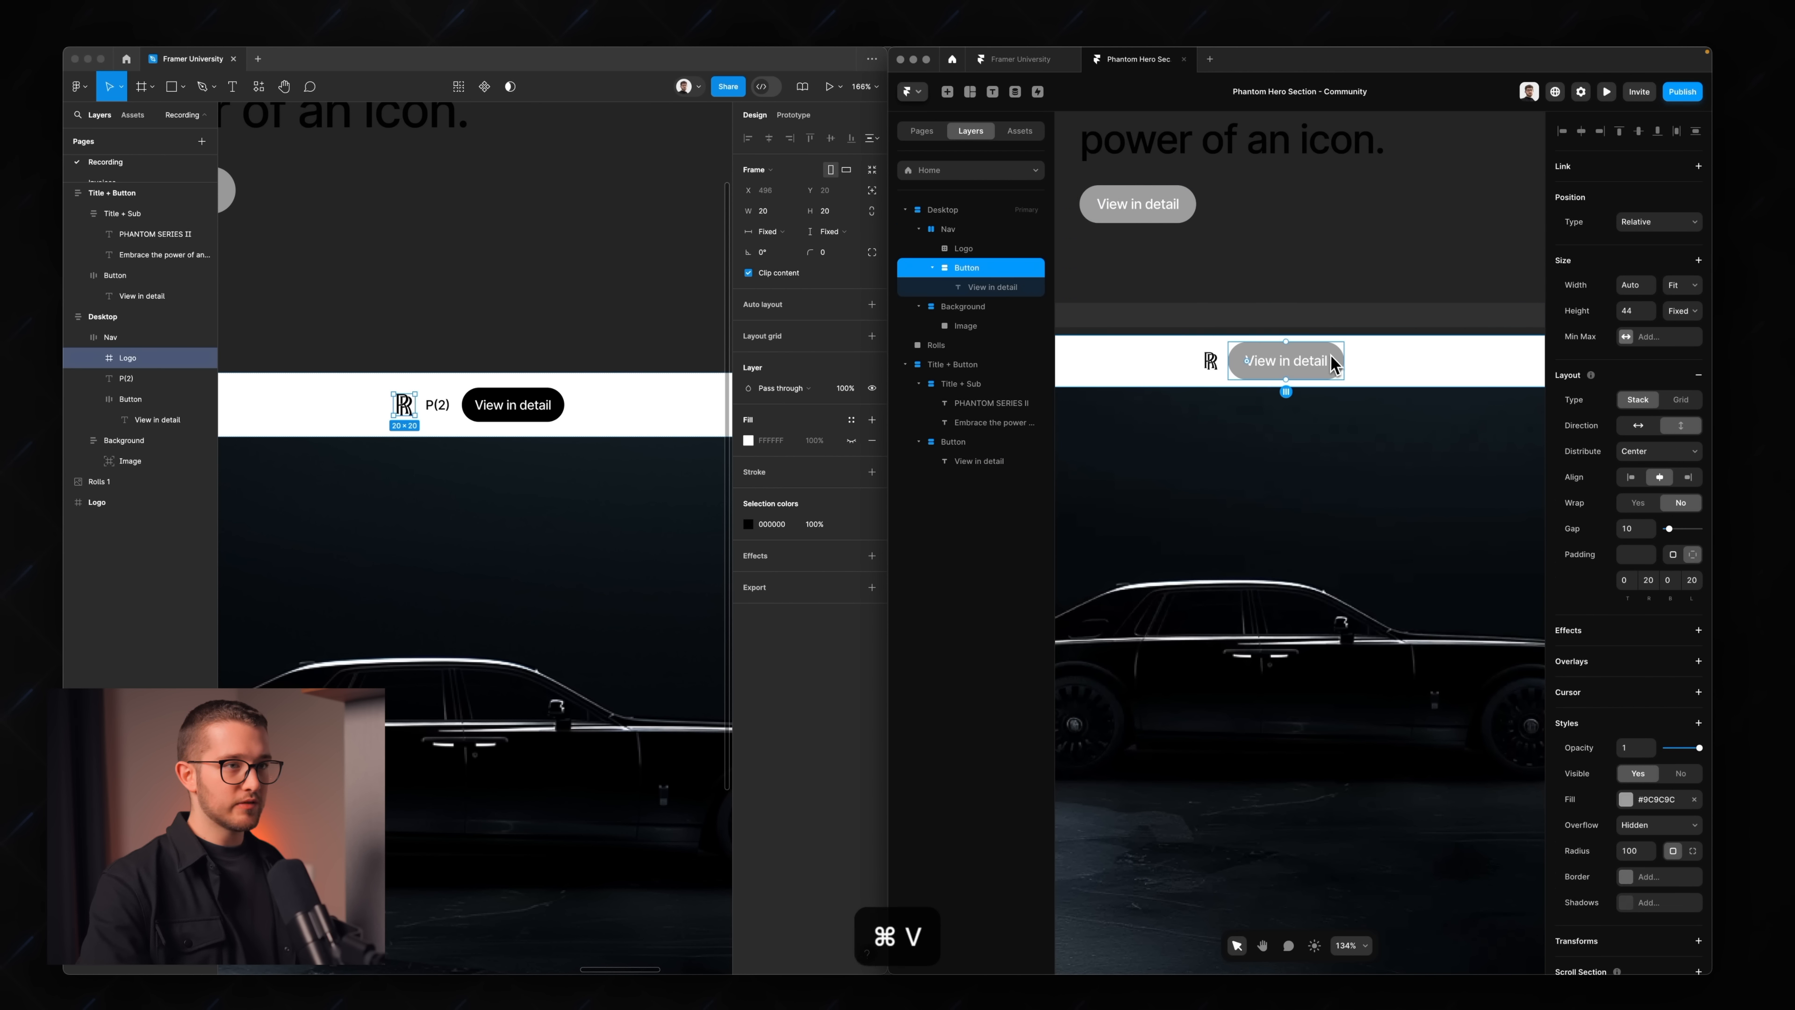
- Set the text size of the "View in detail" label in the copied nav button to 12 pixels
scroll(1318, 365, up, 3)
click(1255, 378)
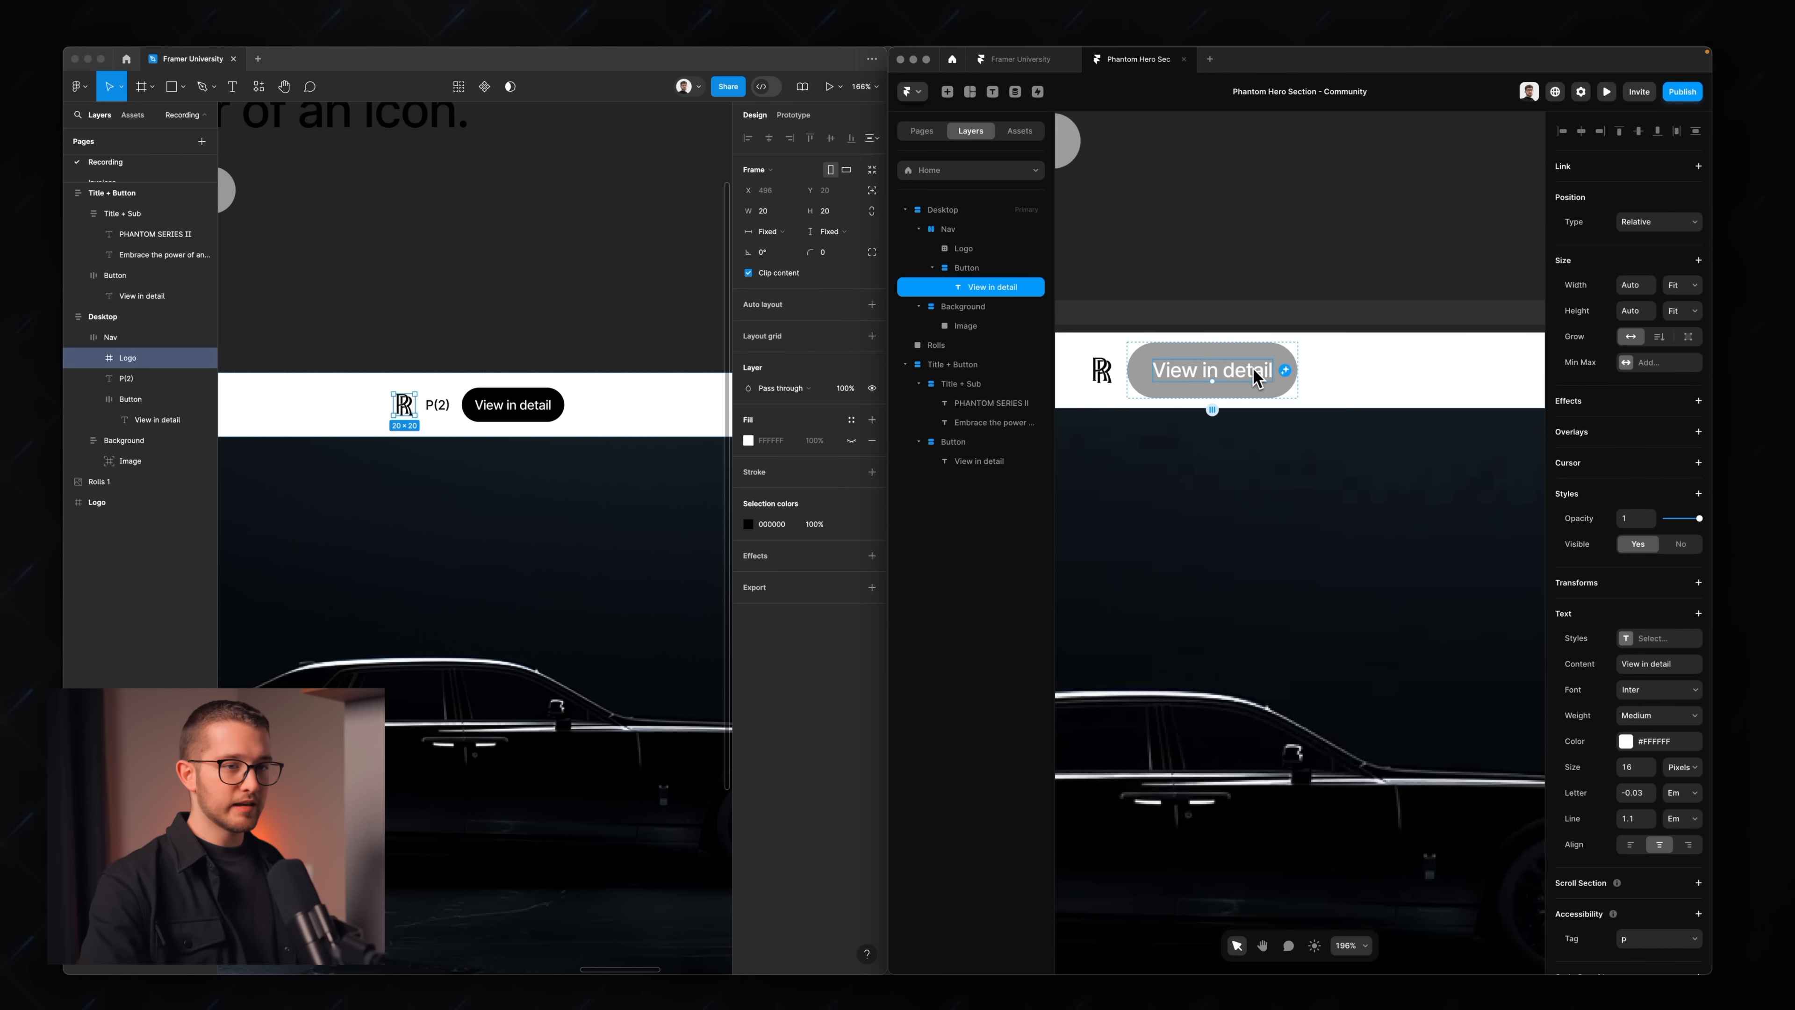
click(1631, 765)
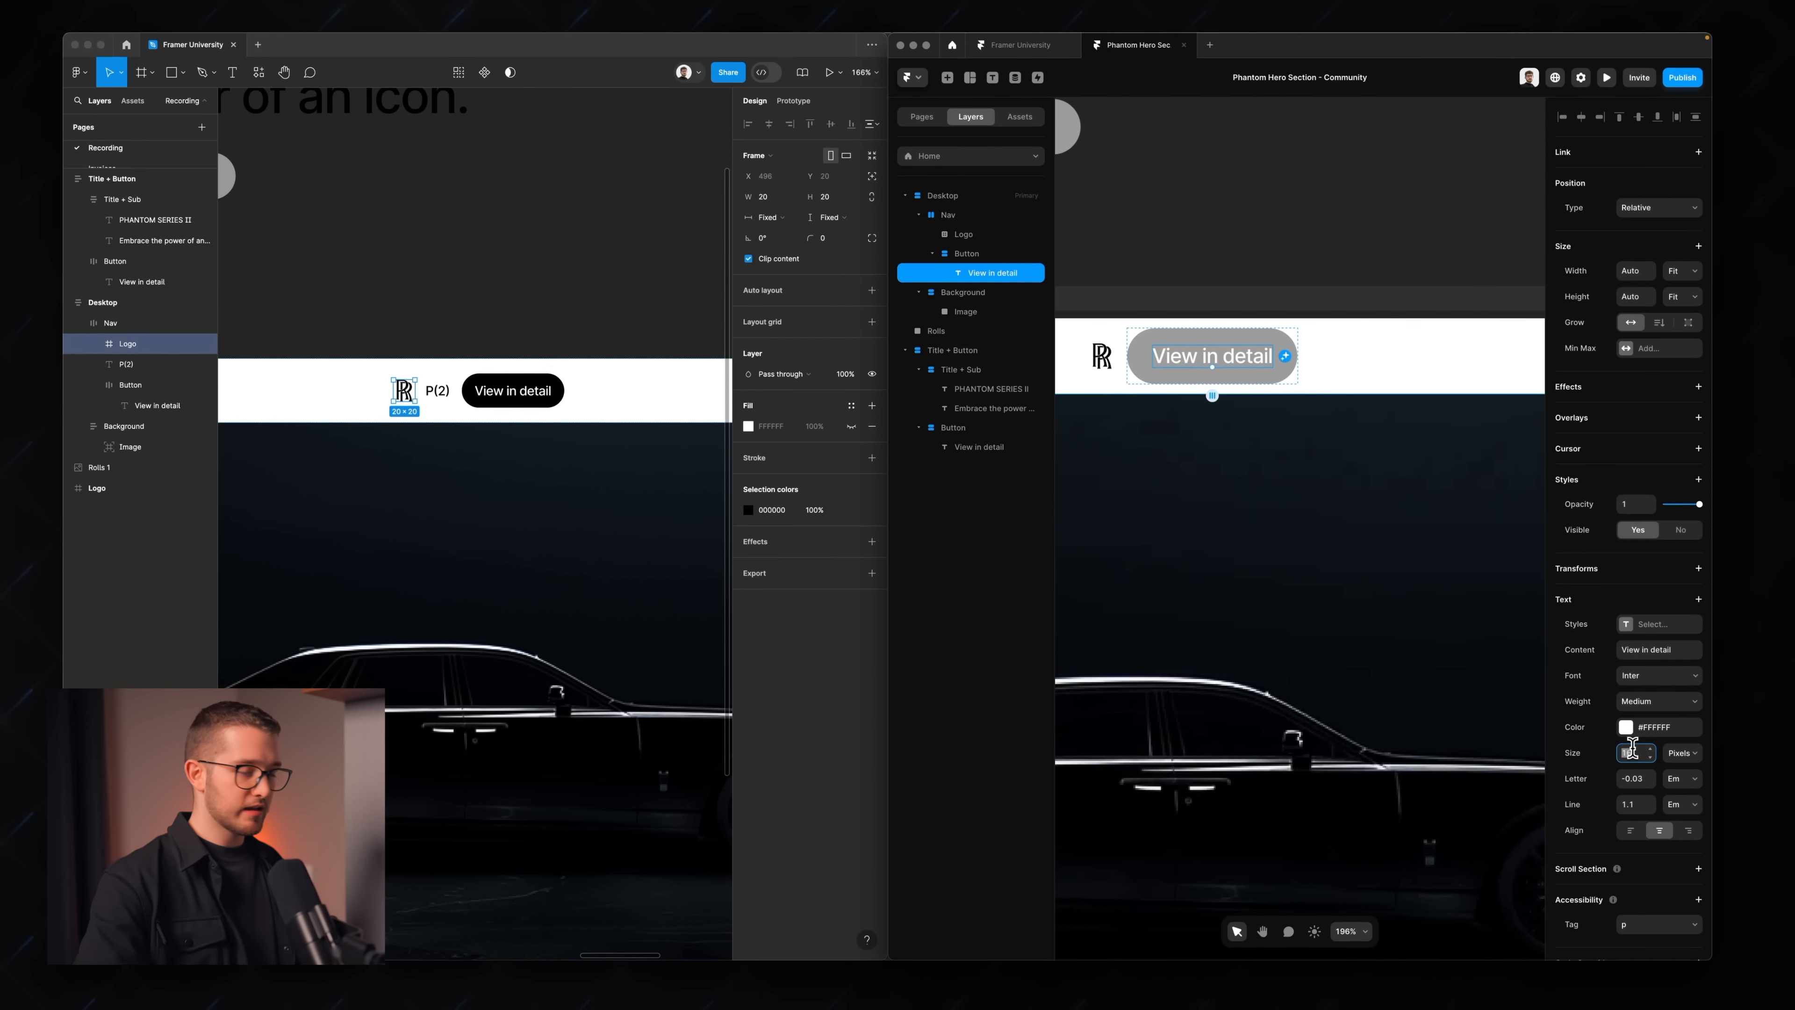
text(12)
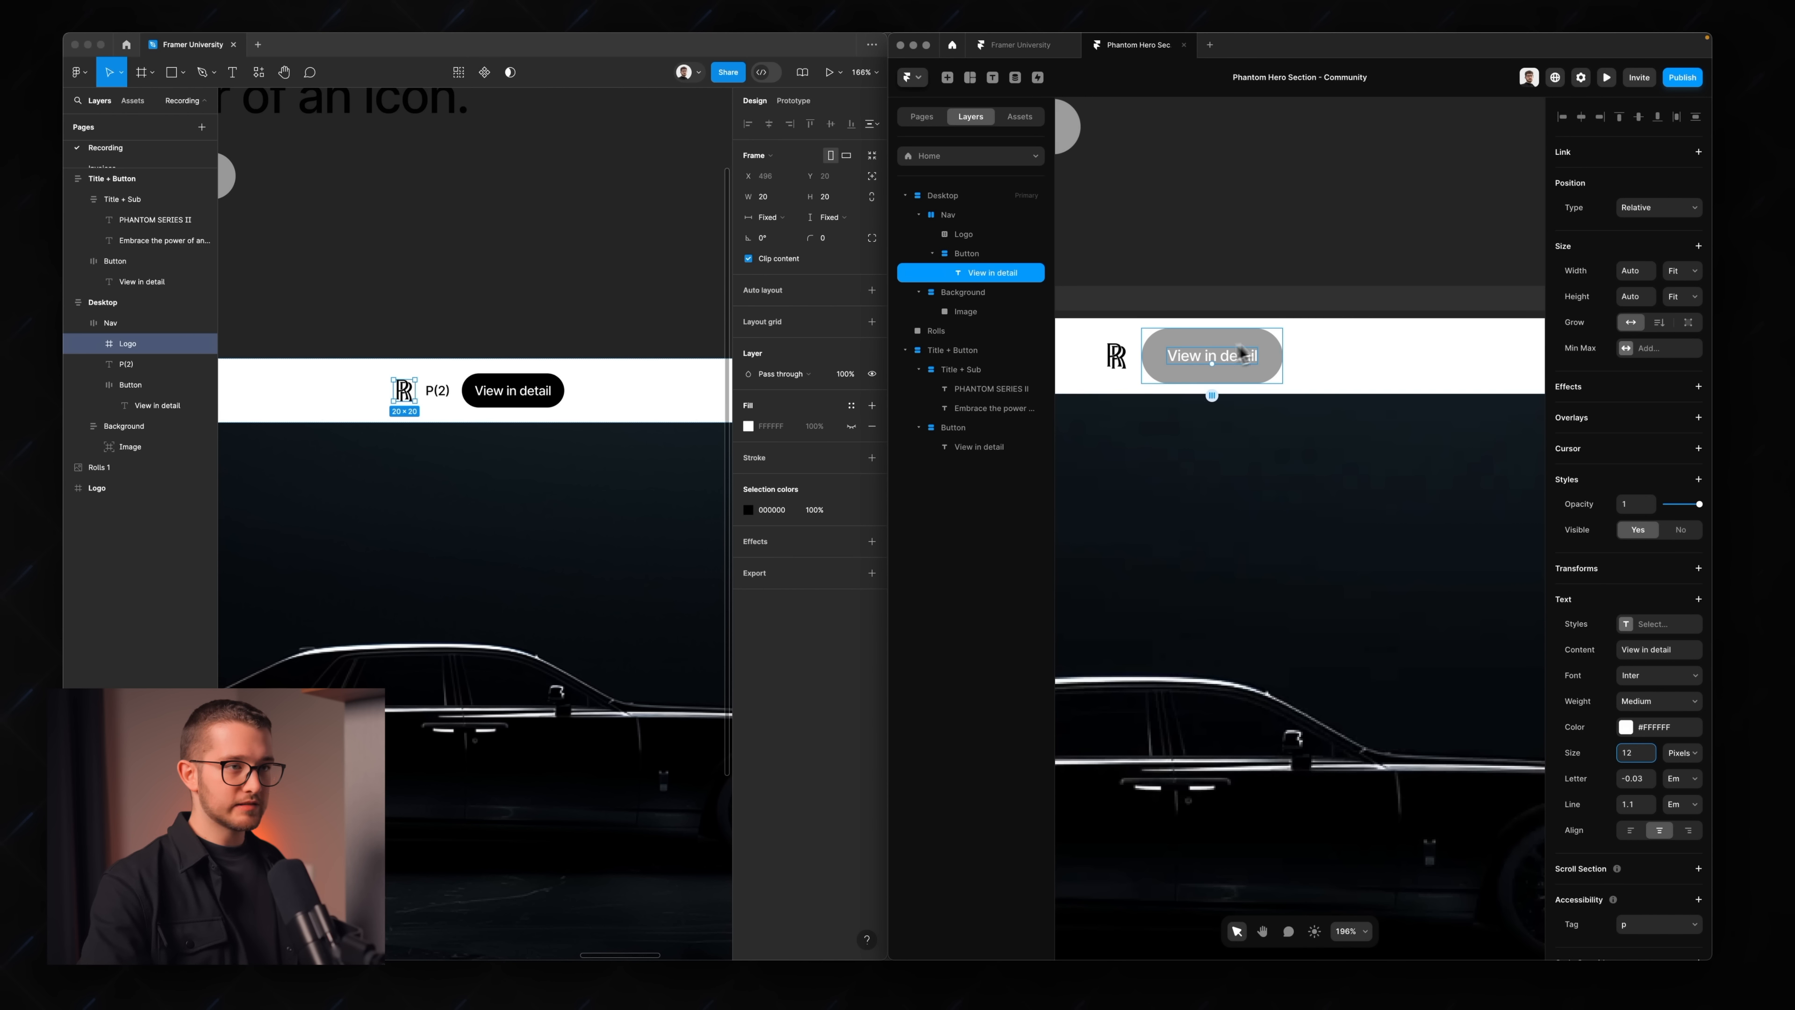
key(Escape)
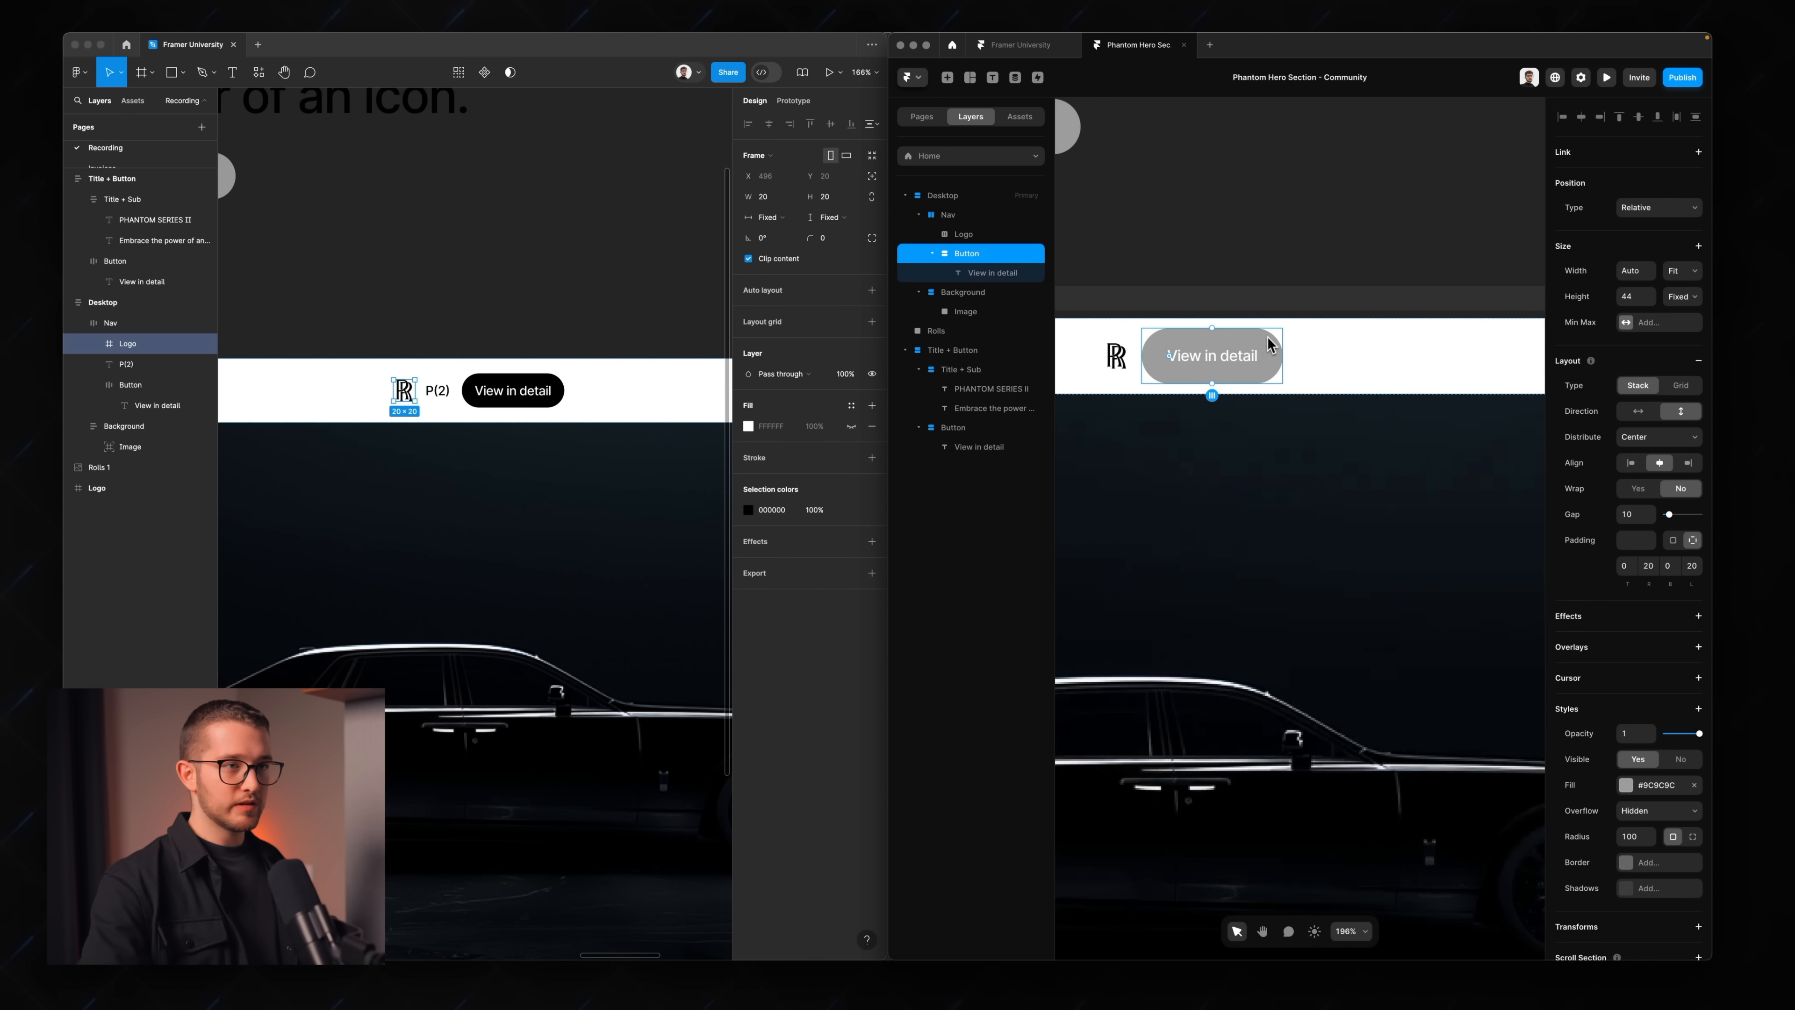
- Set the copied nav button's height to 32 and its right and left padding to 12
click(1650, 290)
text(32)
key(Return)
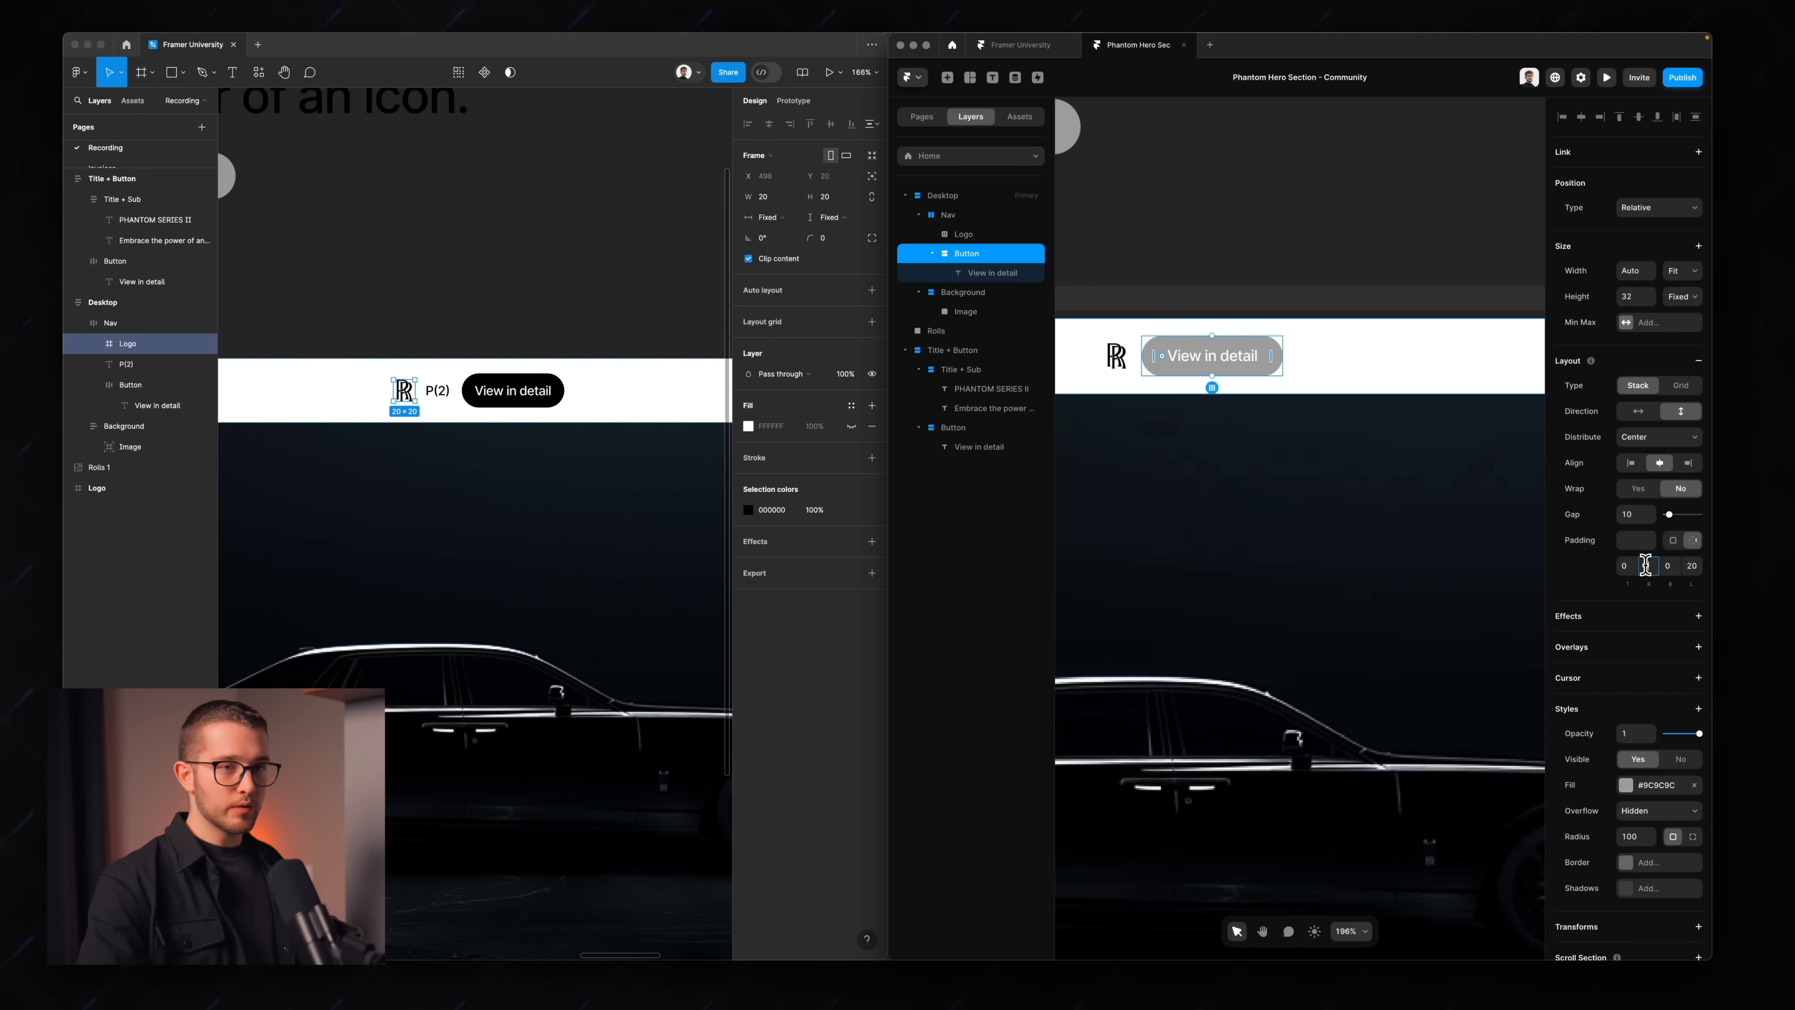
text(12)
click(1686, 565)
text(12)
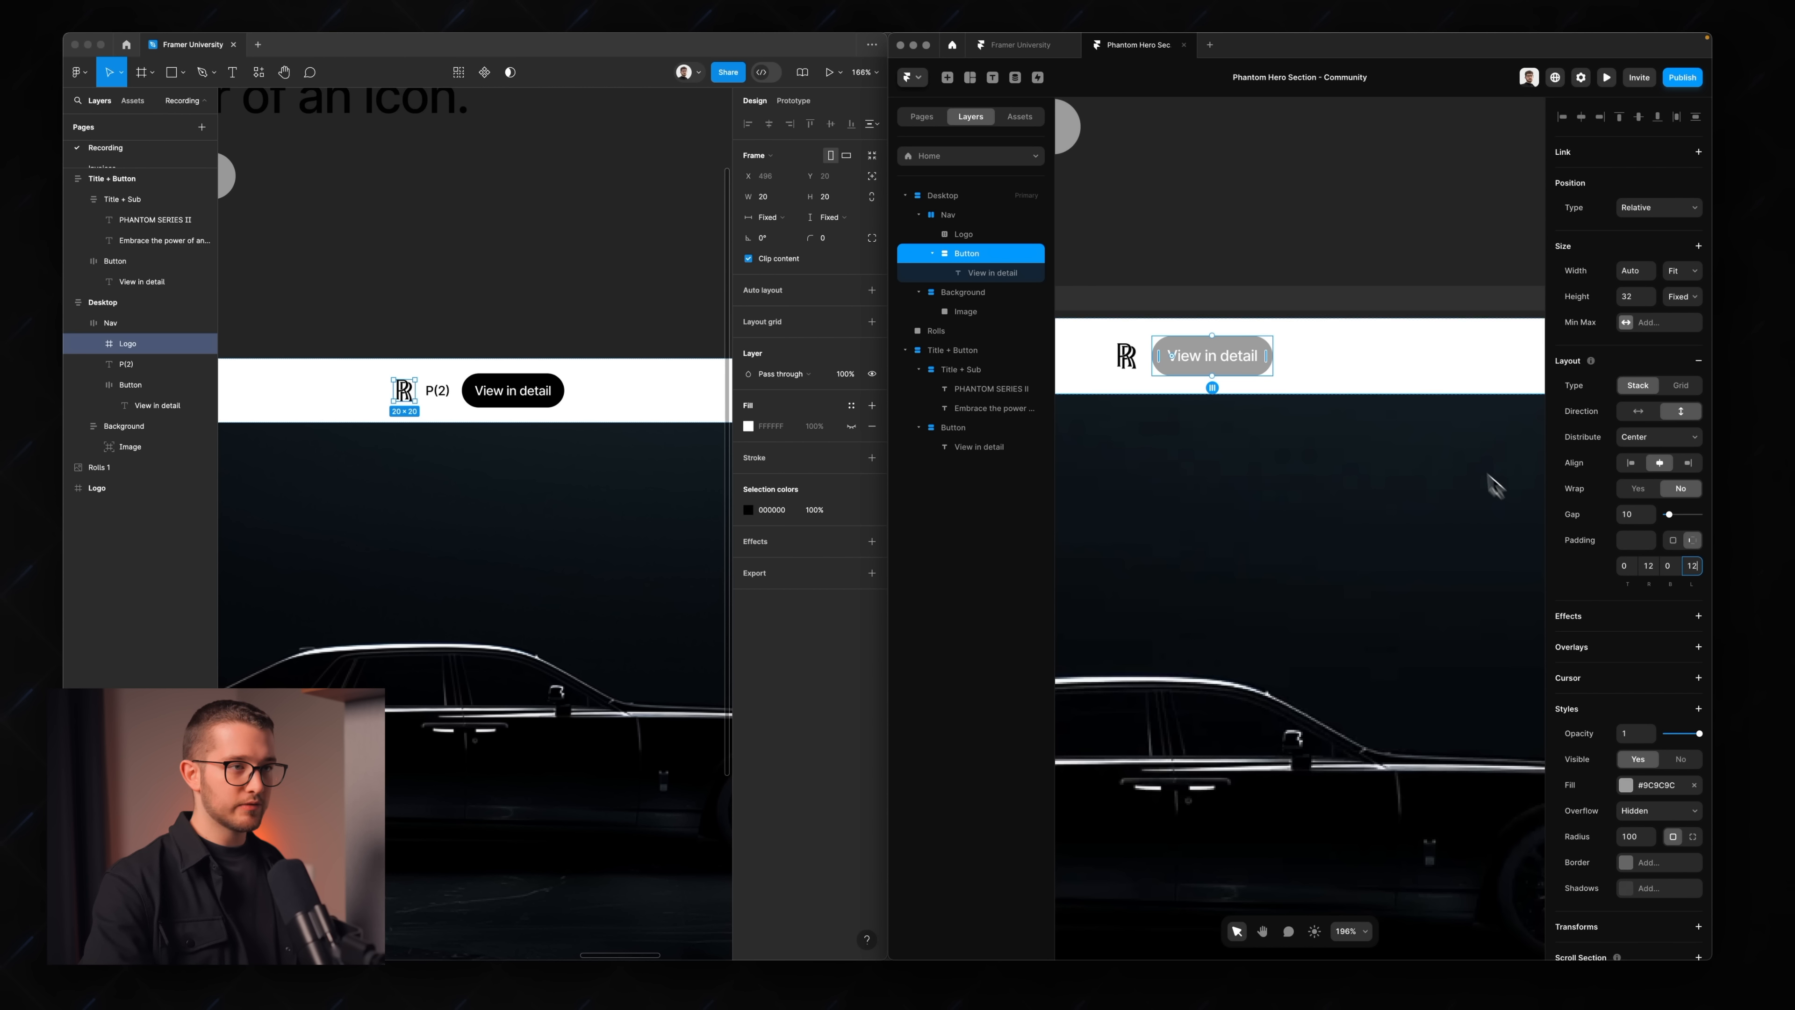
- Change the copied nav button's fill to black
click(1640, 786)
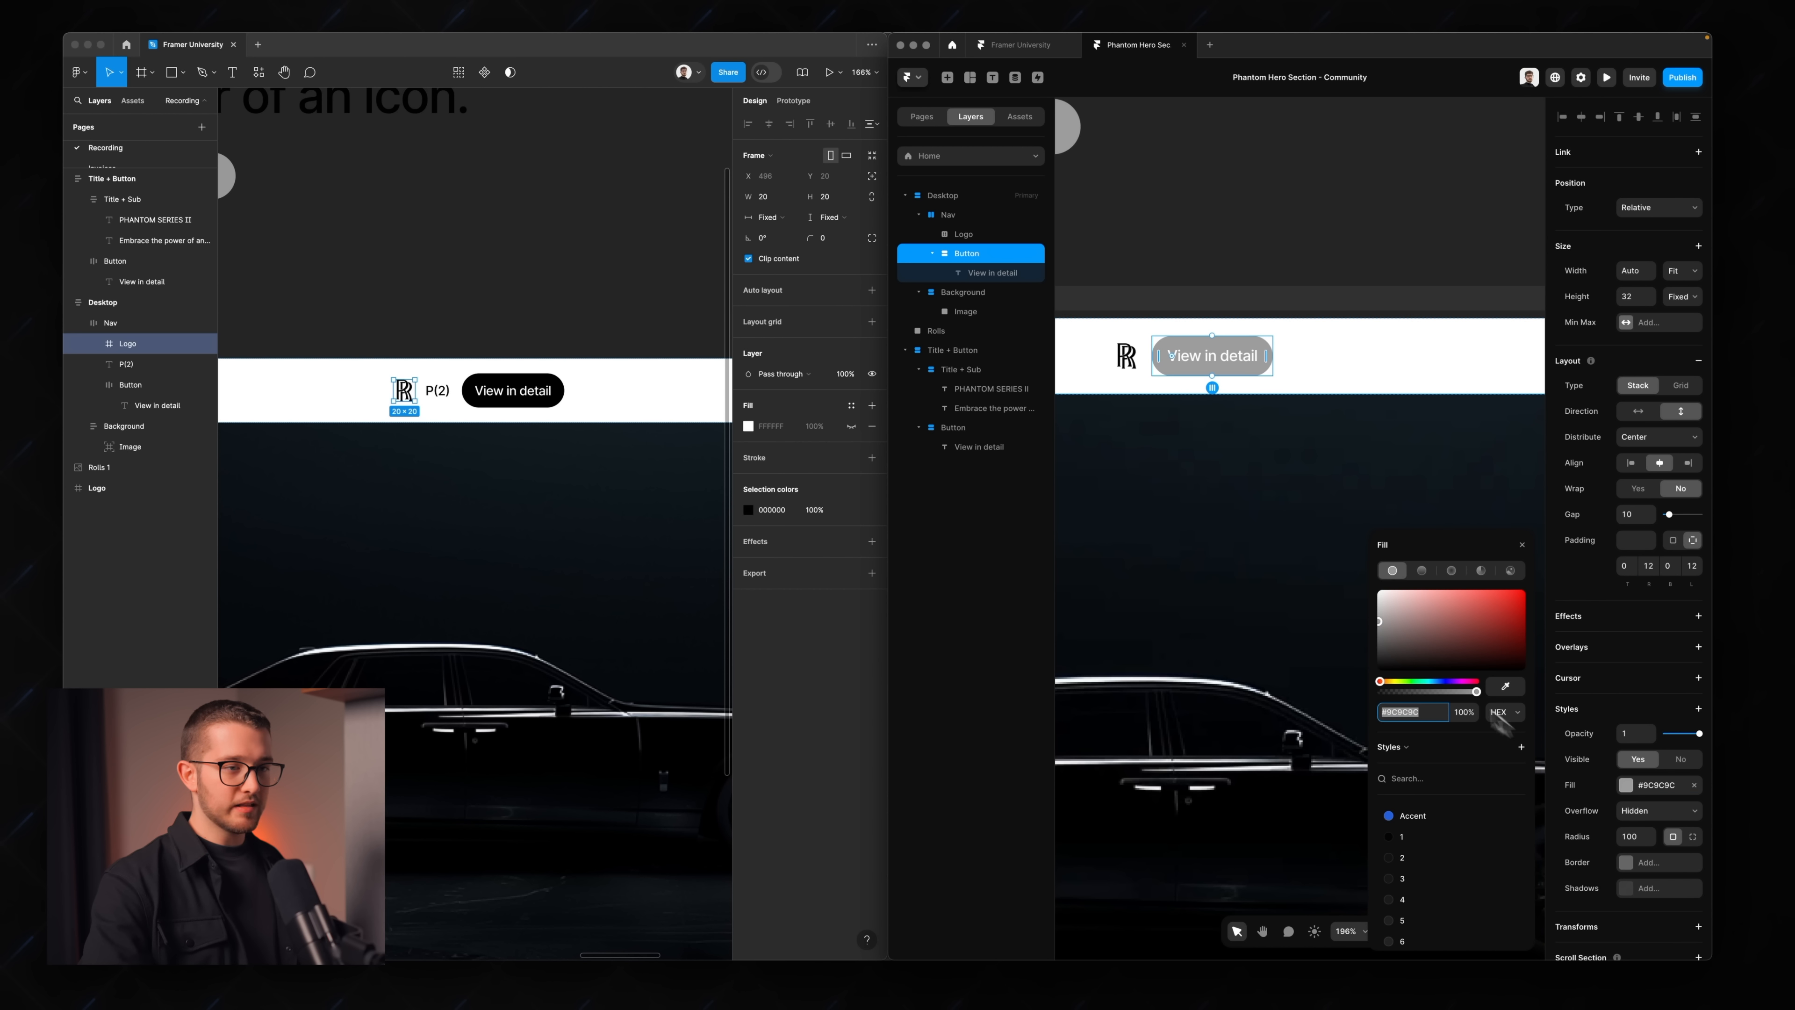
click(1459, 663)
click(1308, 391)
scroll(1309, 393, up, 5)
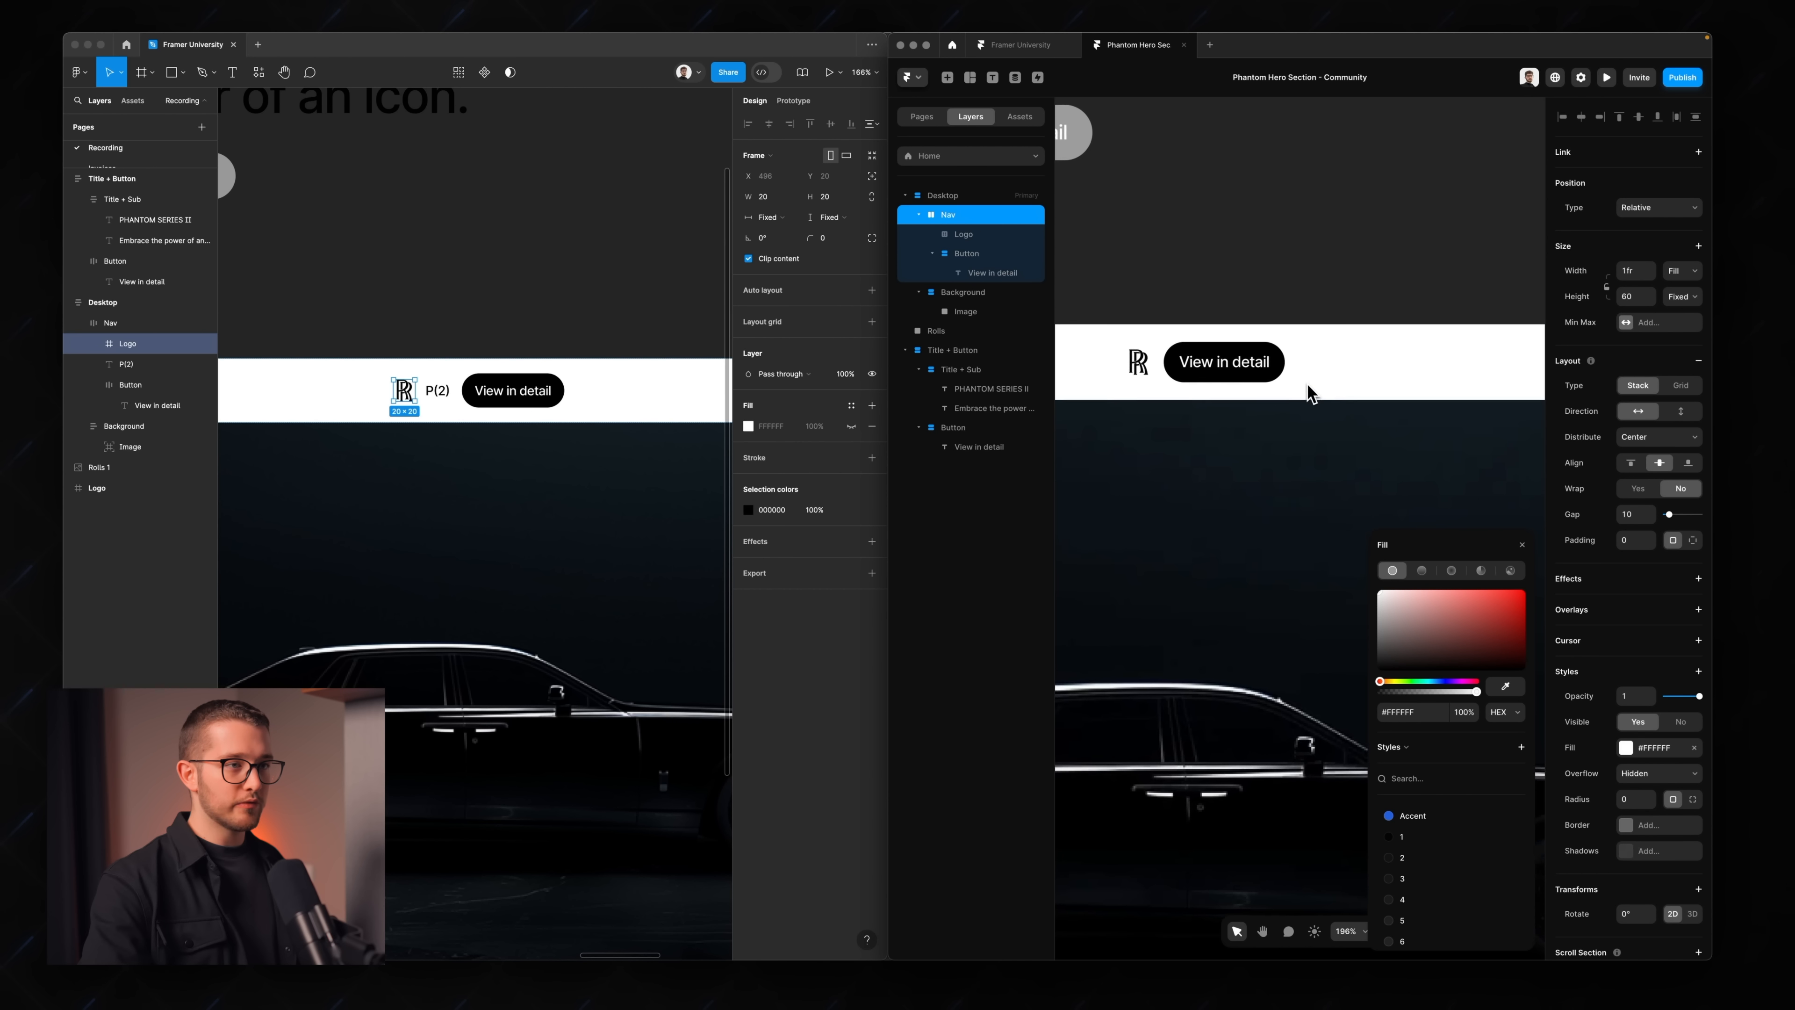
scroll(1306, 384, up, 1)
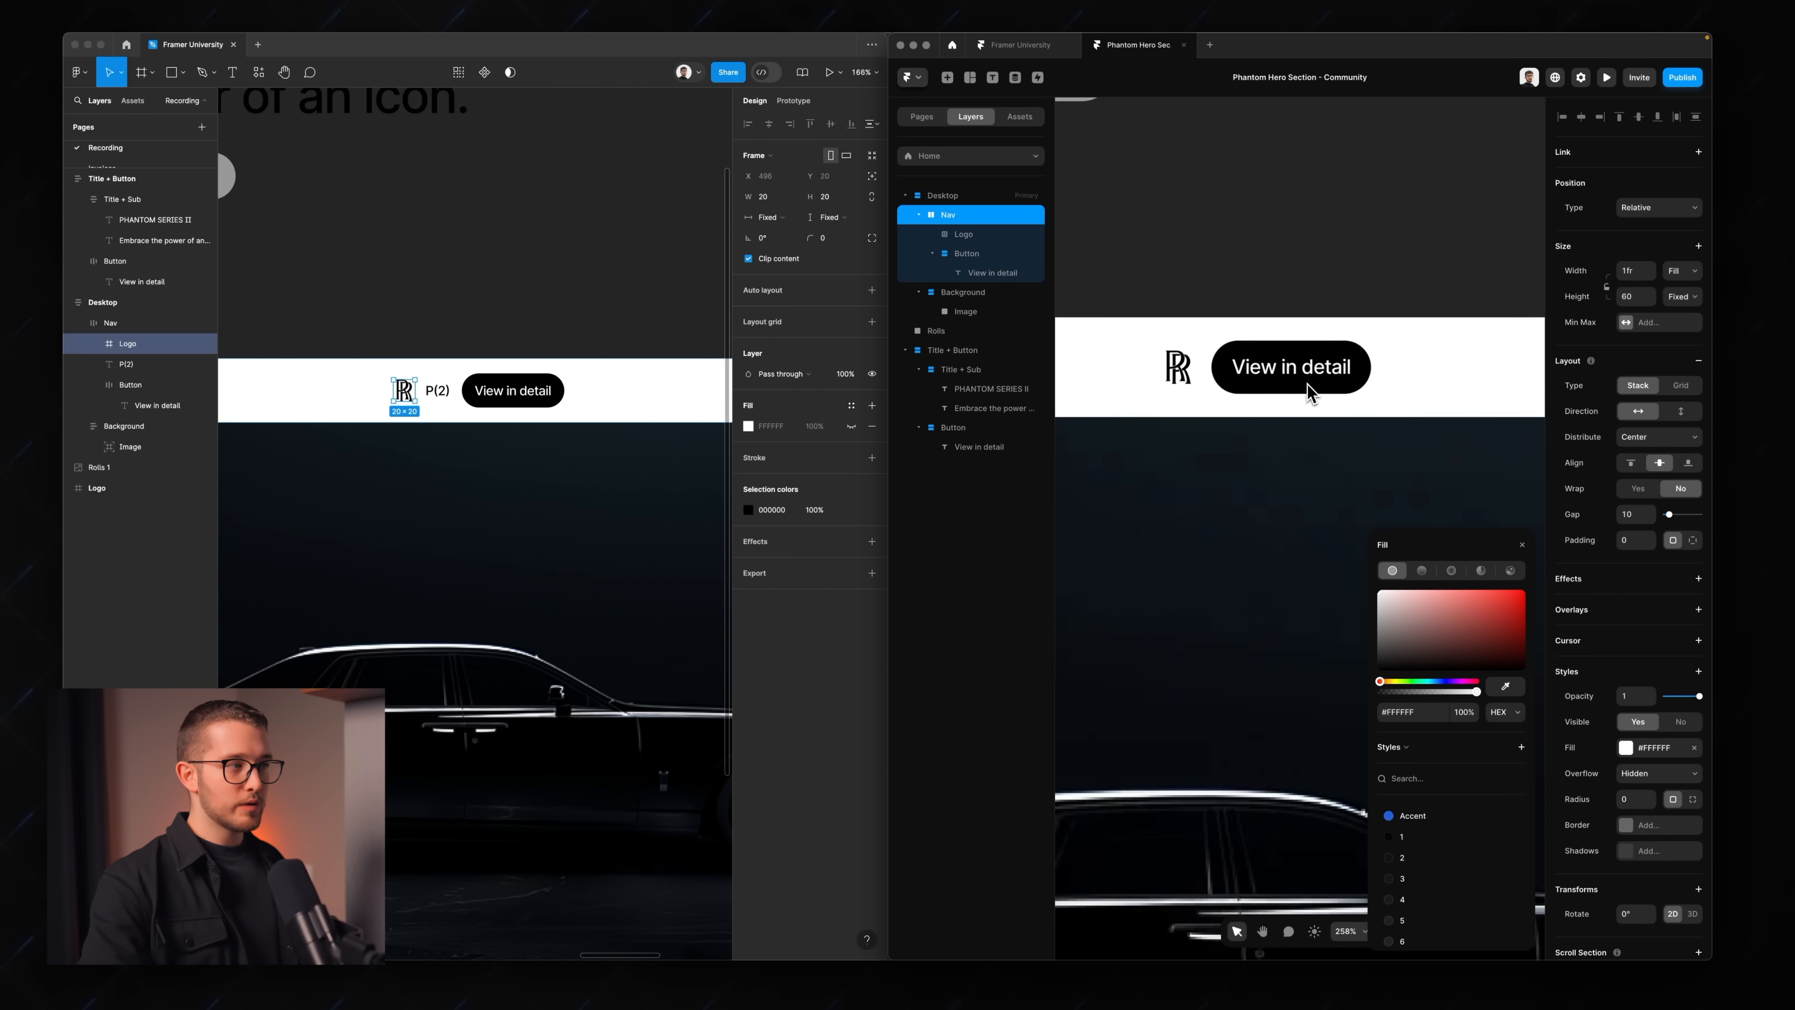
- Add a text layer reading "P(2)" to the Nav stack after the "View in detail" button in Framer
scroll(1306, 384, left, 1)
scroll(1306, 383, down, 1)
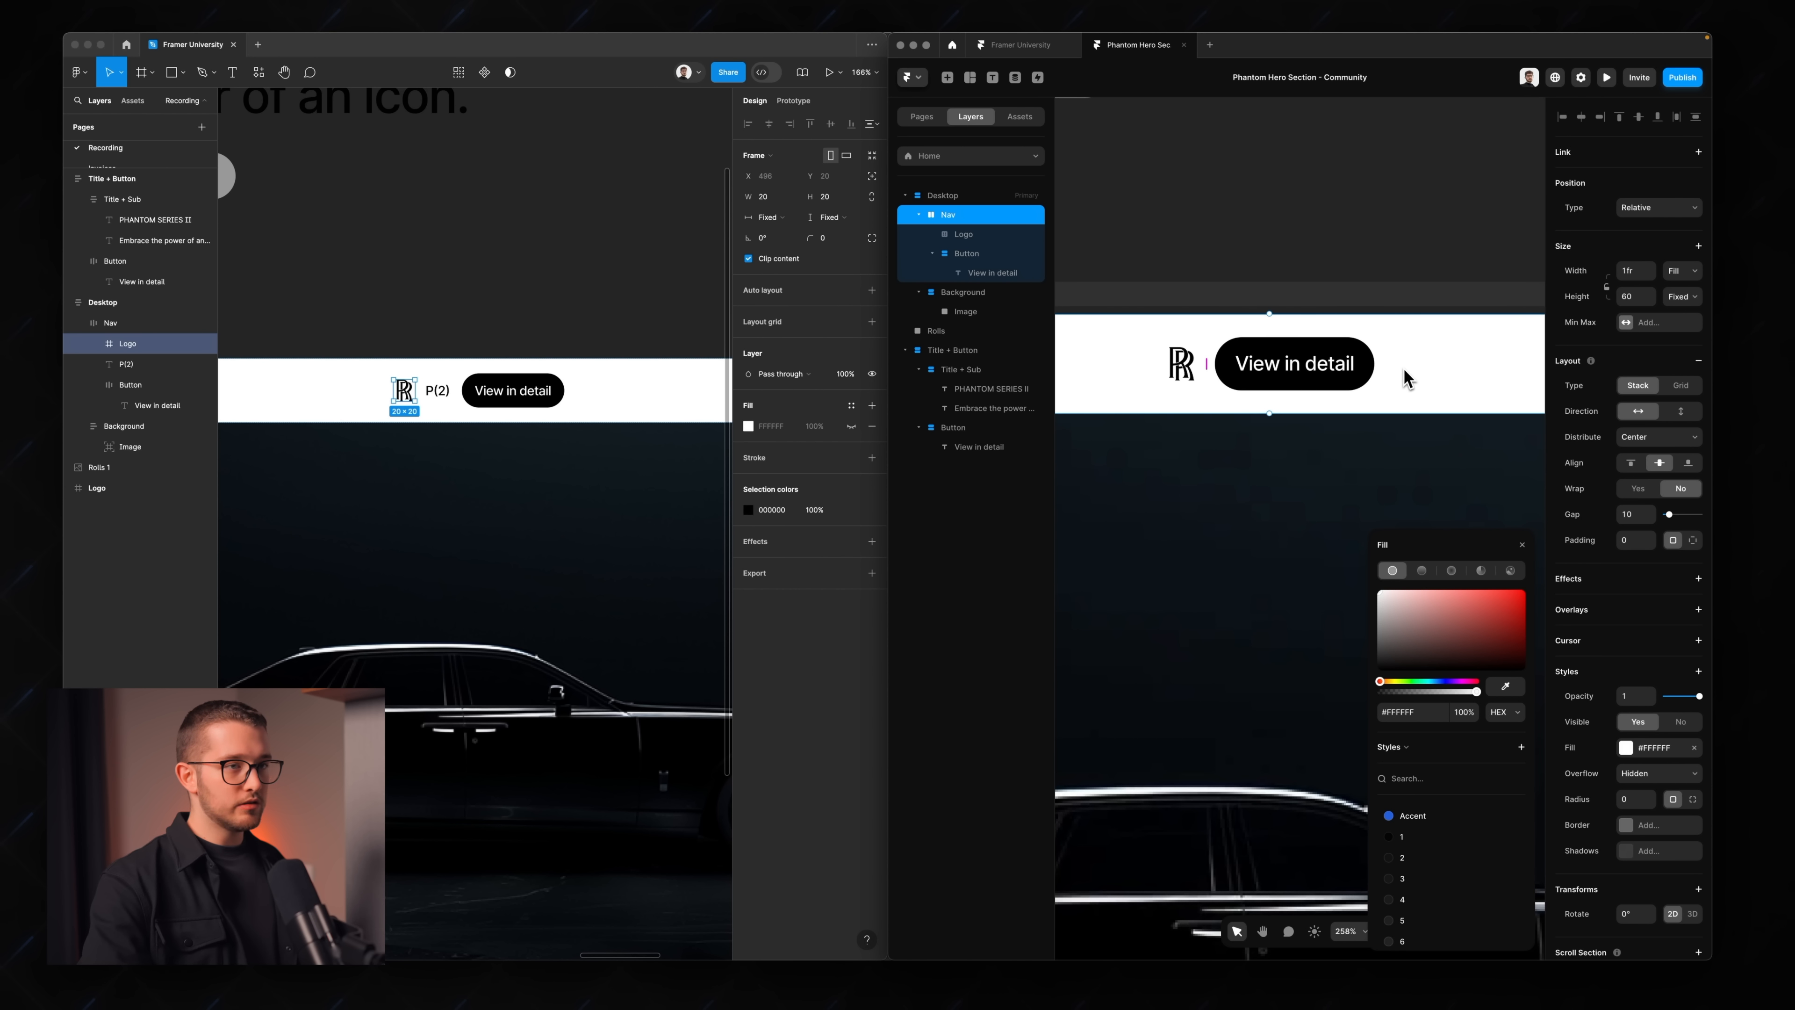
key(t)
click(1403, 369)
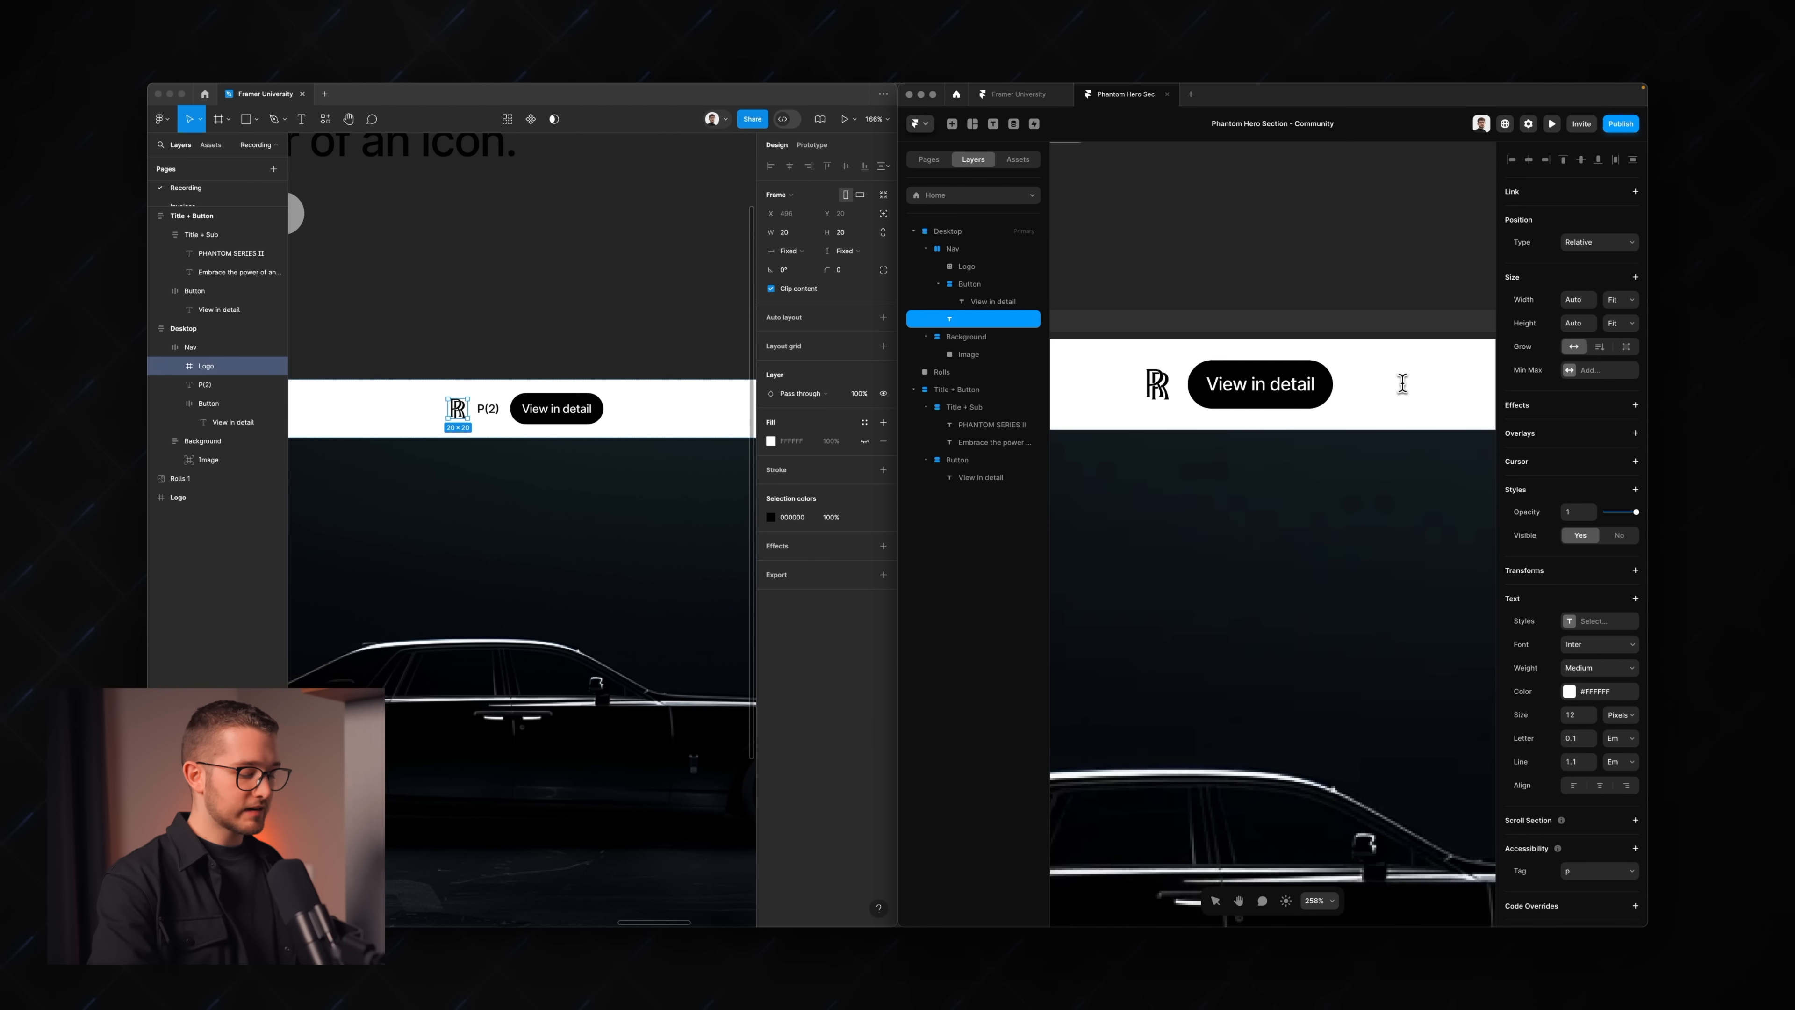
text(P(2))
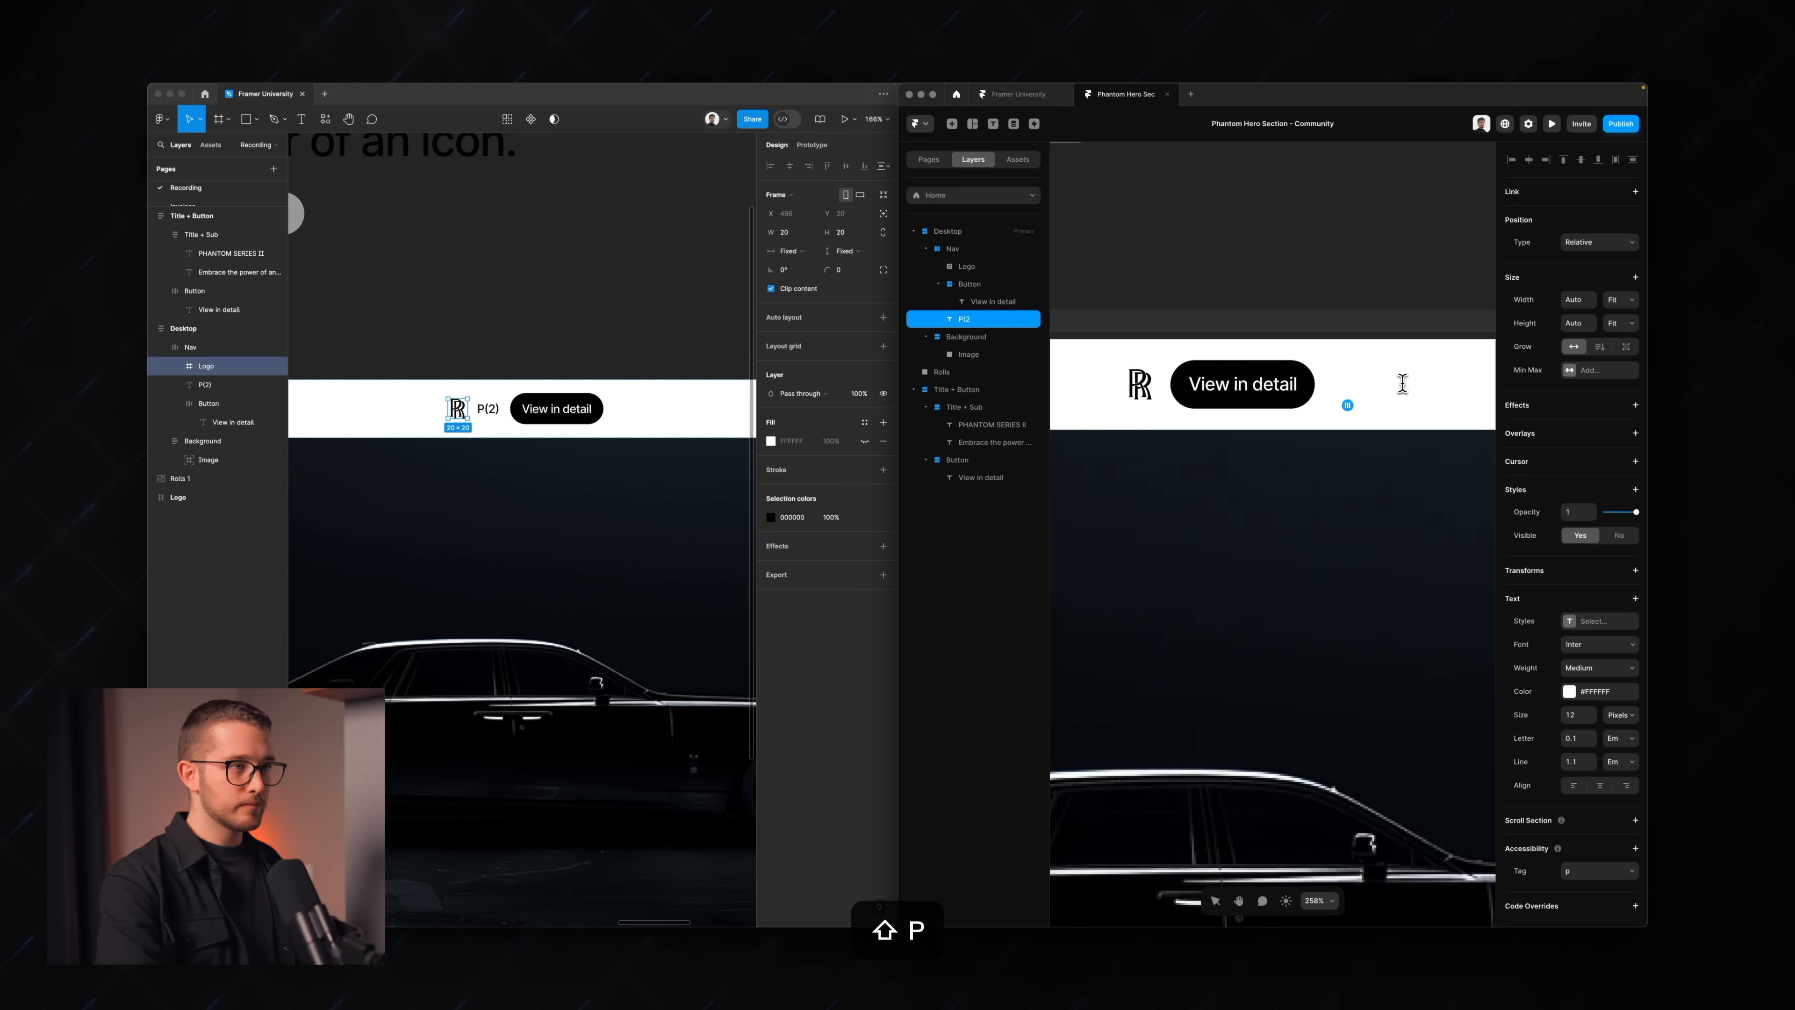
- Change the colour of the whole P(2) text in the nav to black, #000000
key(super+a)
click(1569, 691)
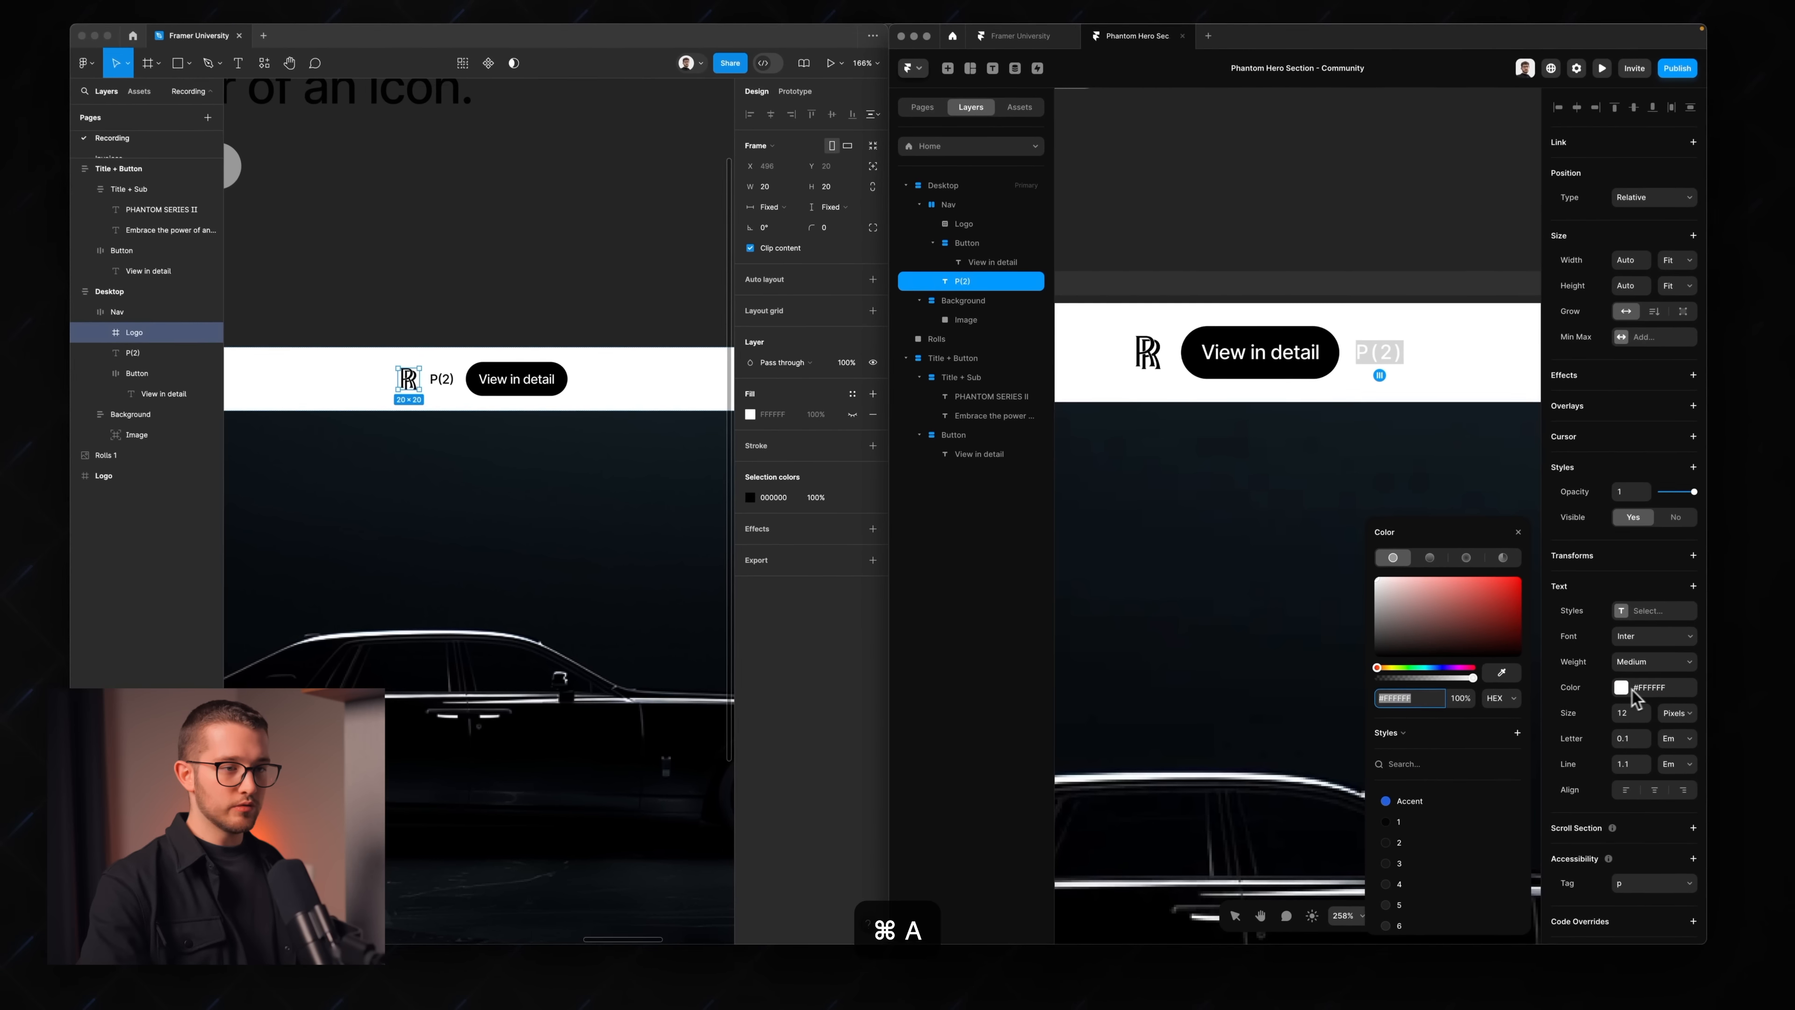
click(1403, 626)
drag(1442, 615, 1169, 790)
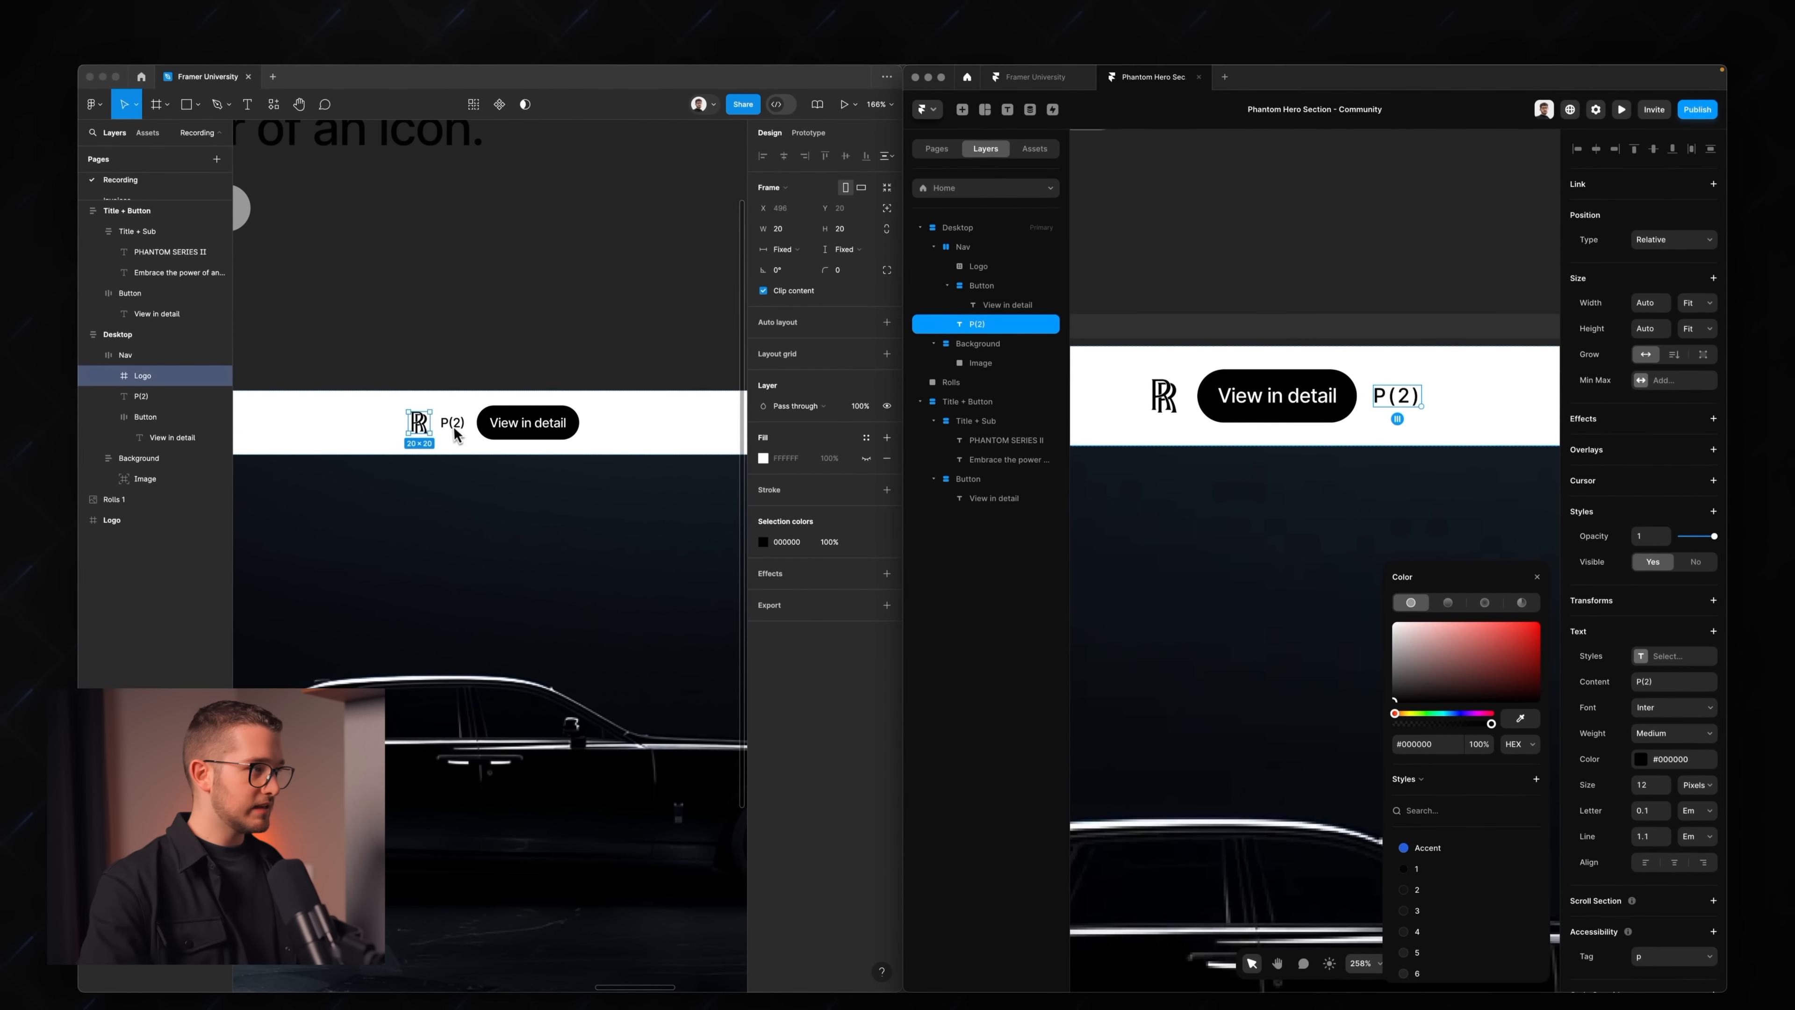
- Switch to Figma and set the font size of the nav's P(2) text to 16
click(438, 377)
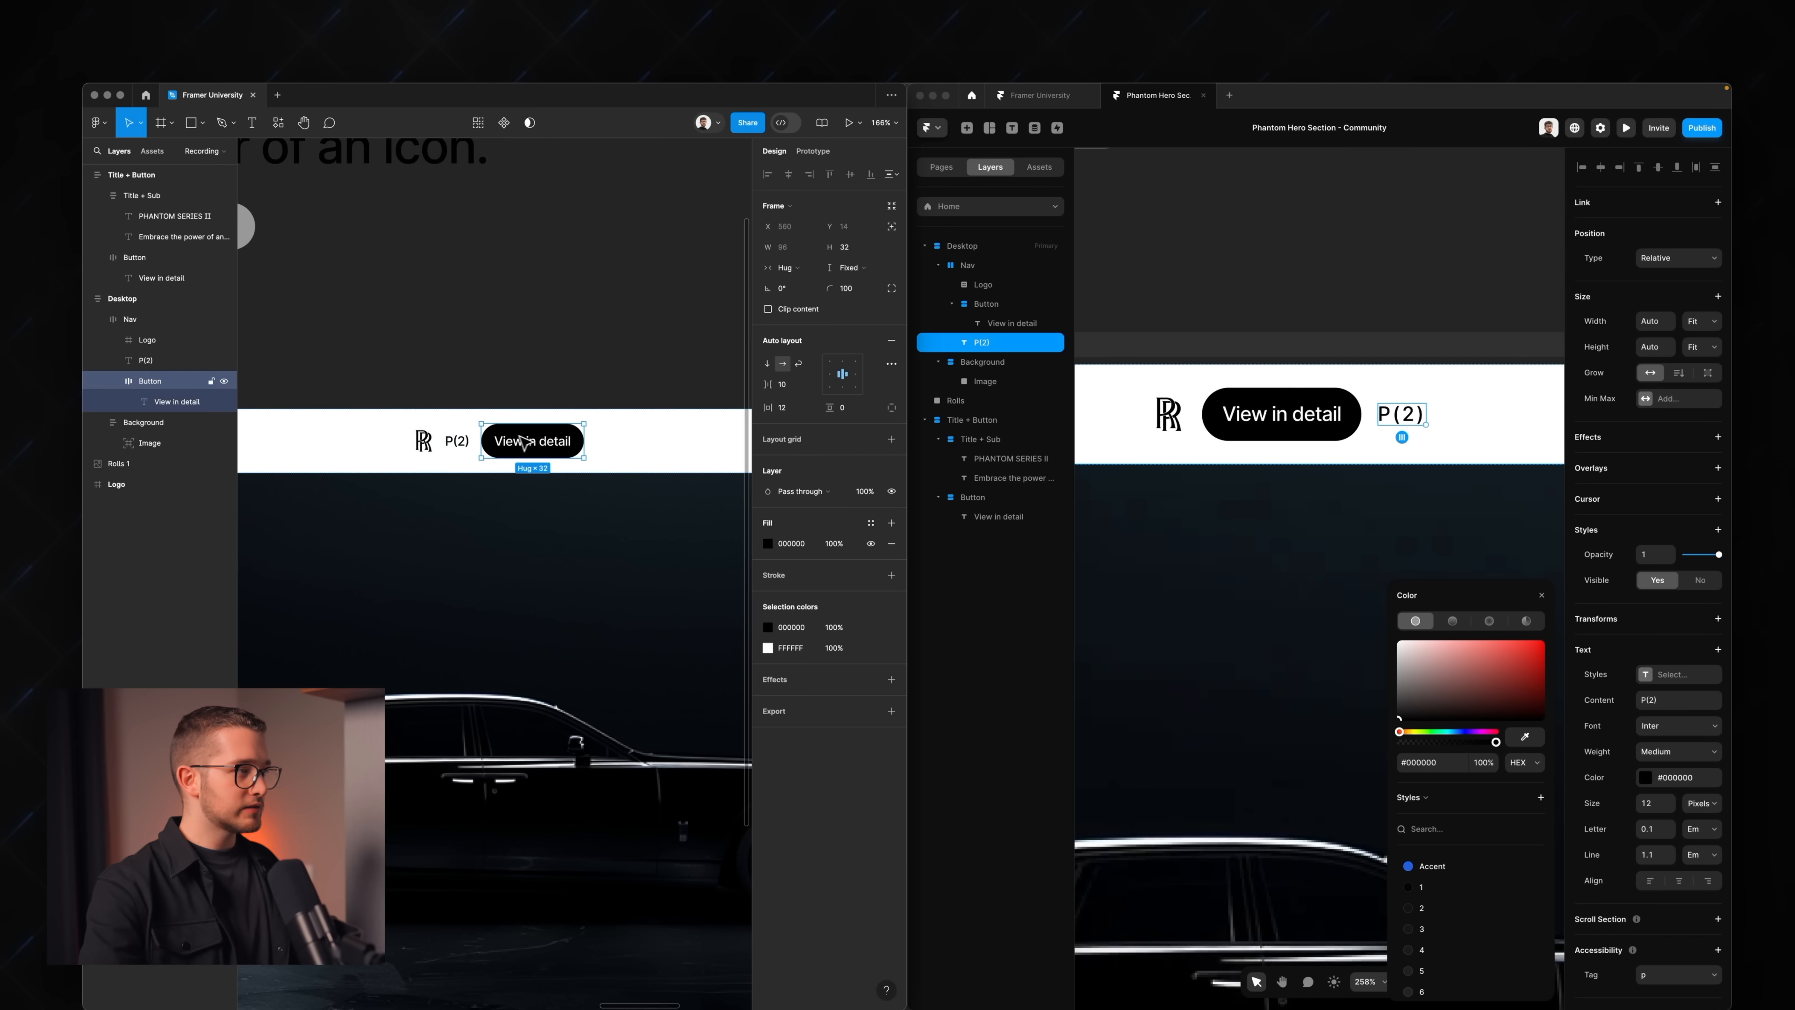
click(460, 436)
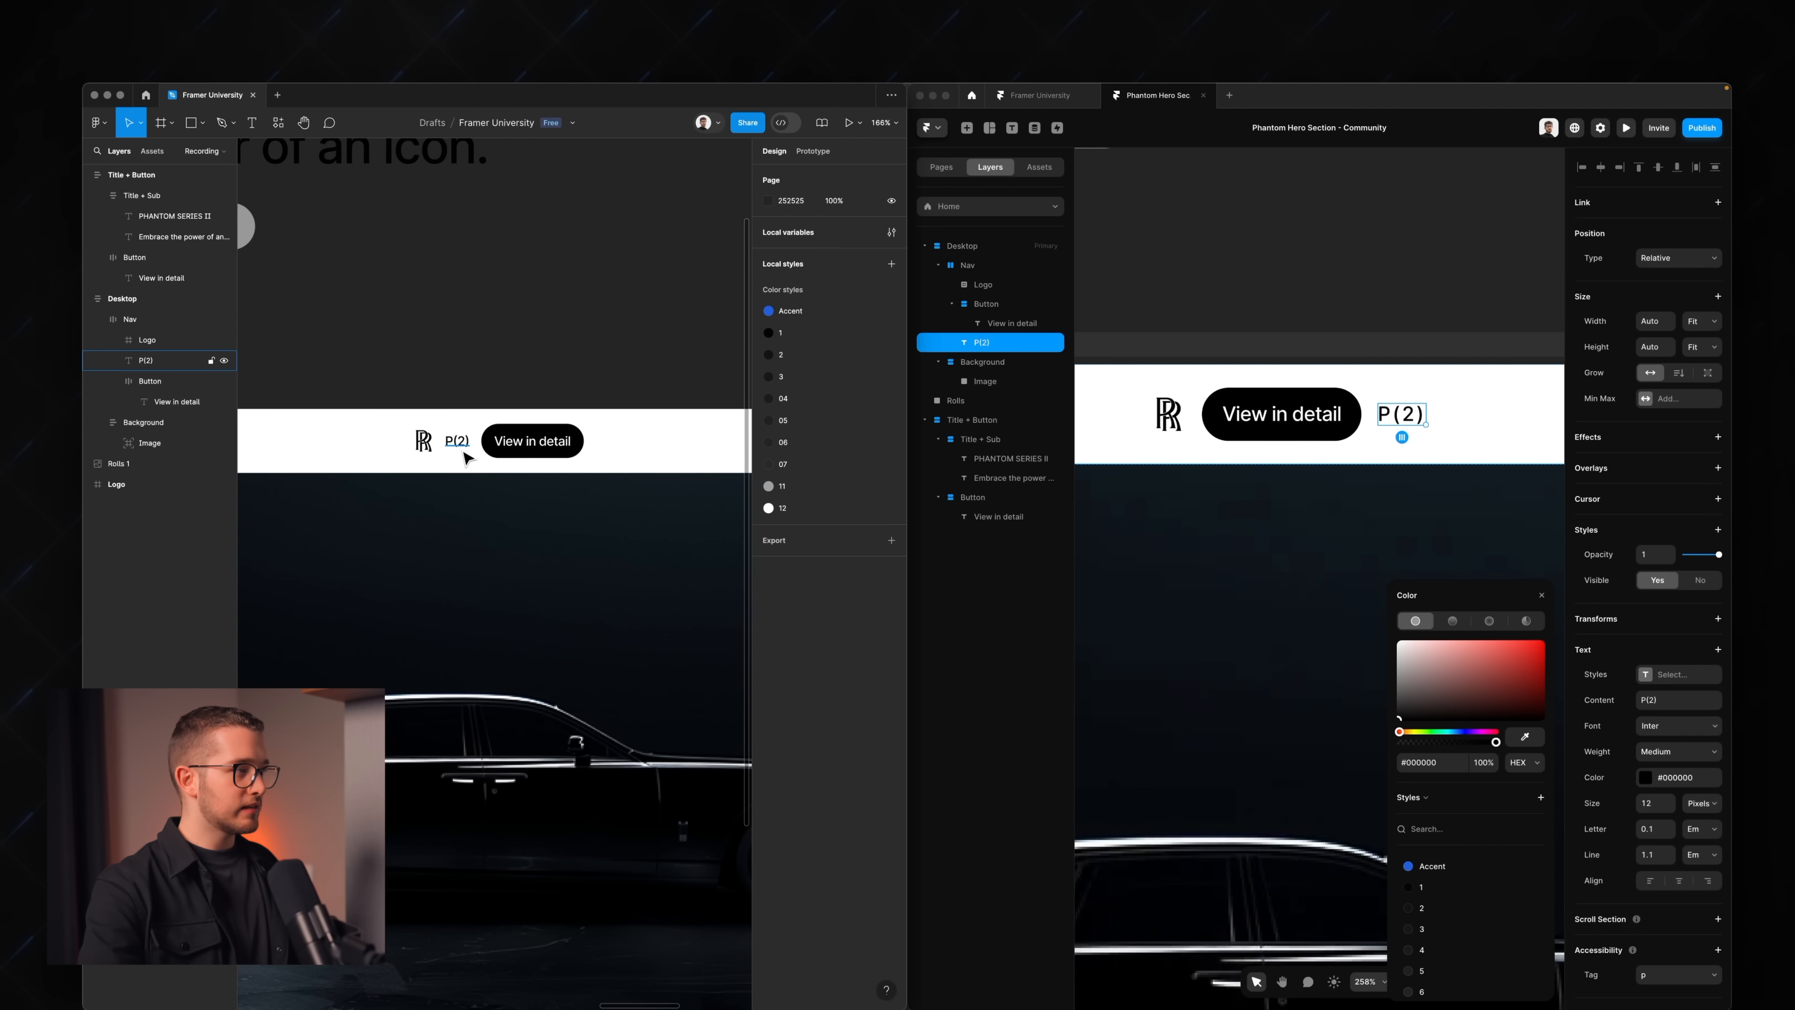
click(456, 442)
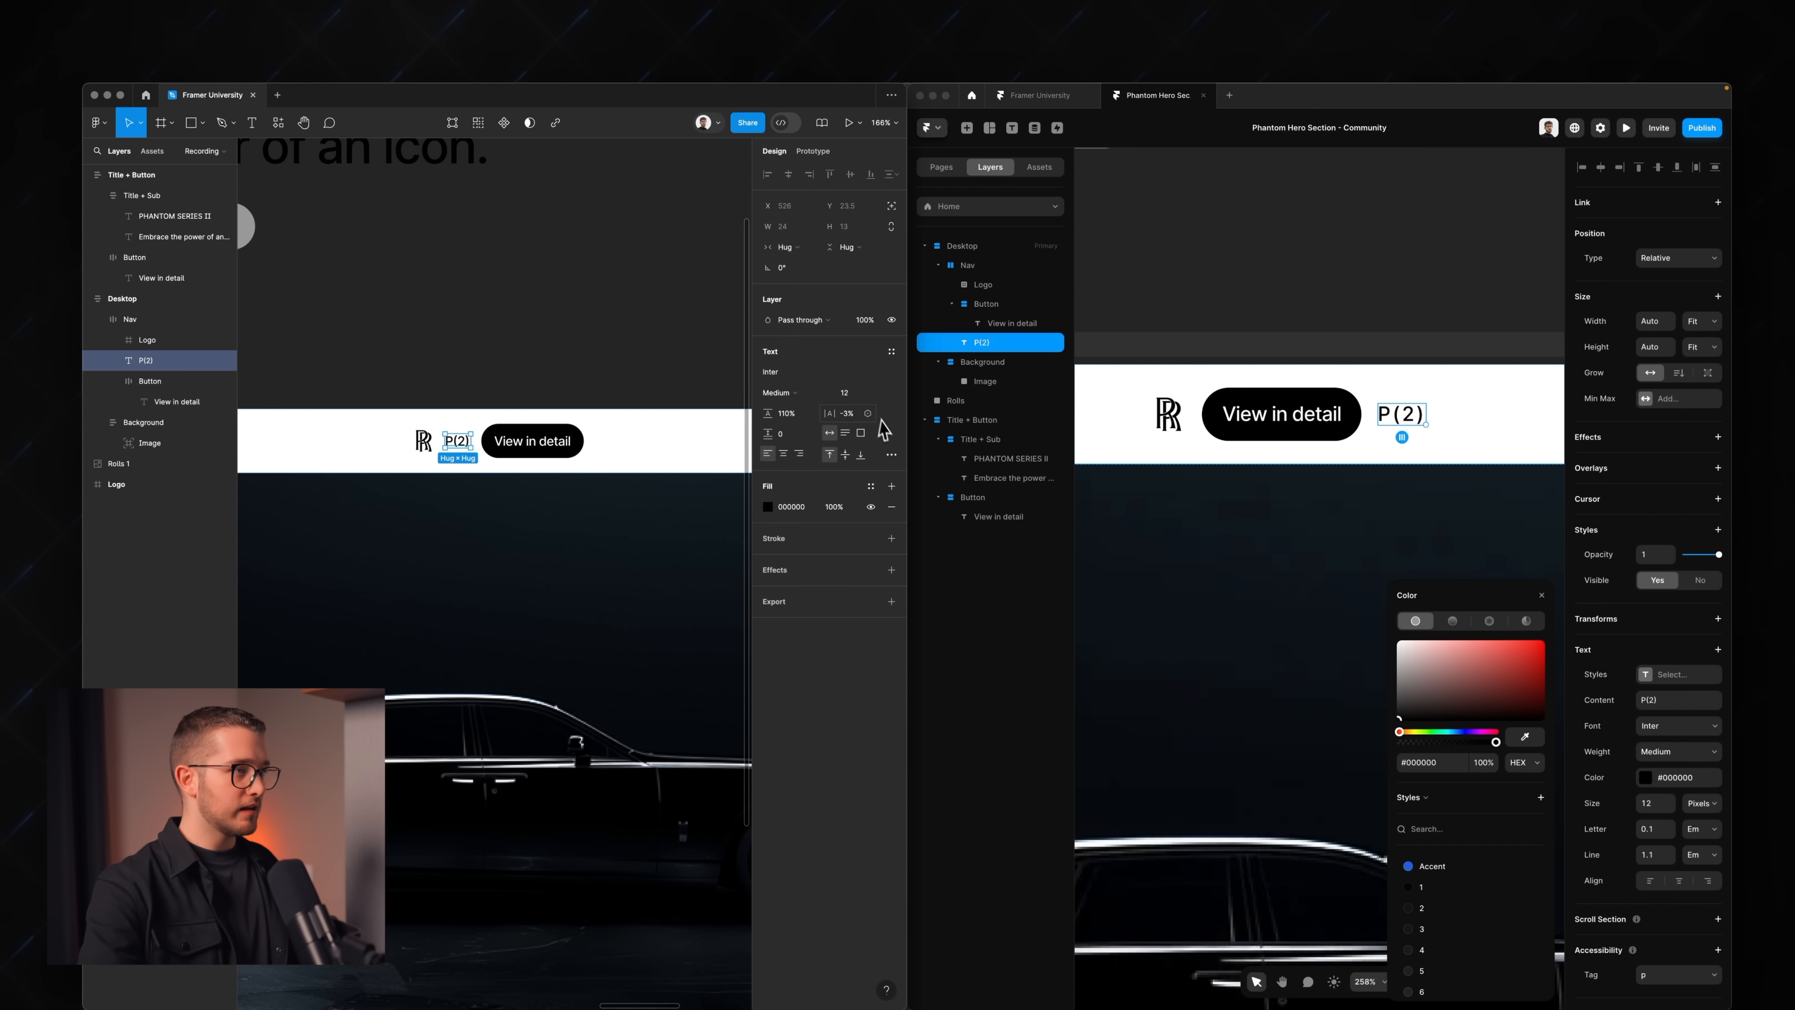
click(848, 399)
text(16)
key(Return)
click(449, 380)
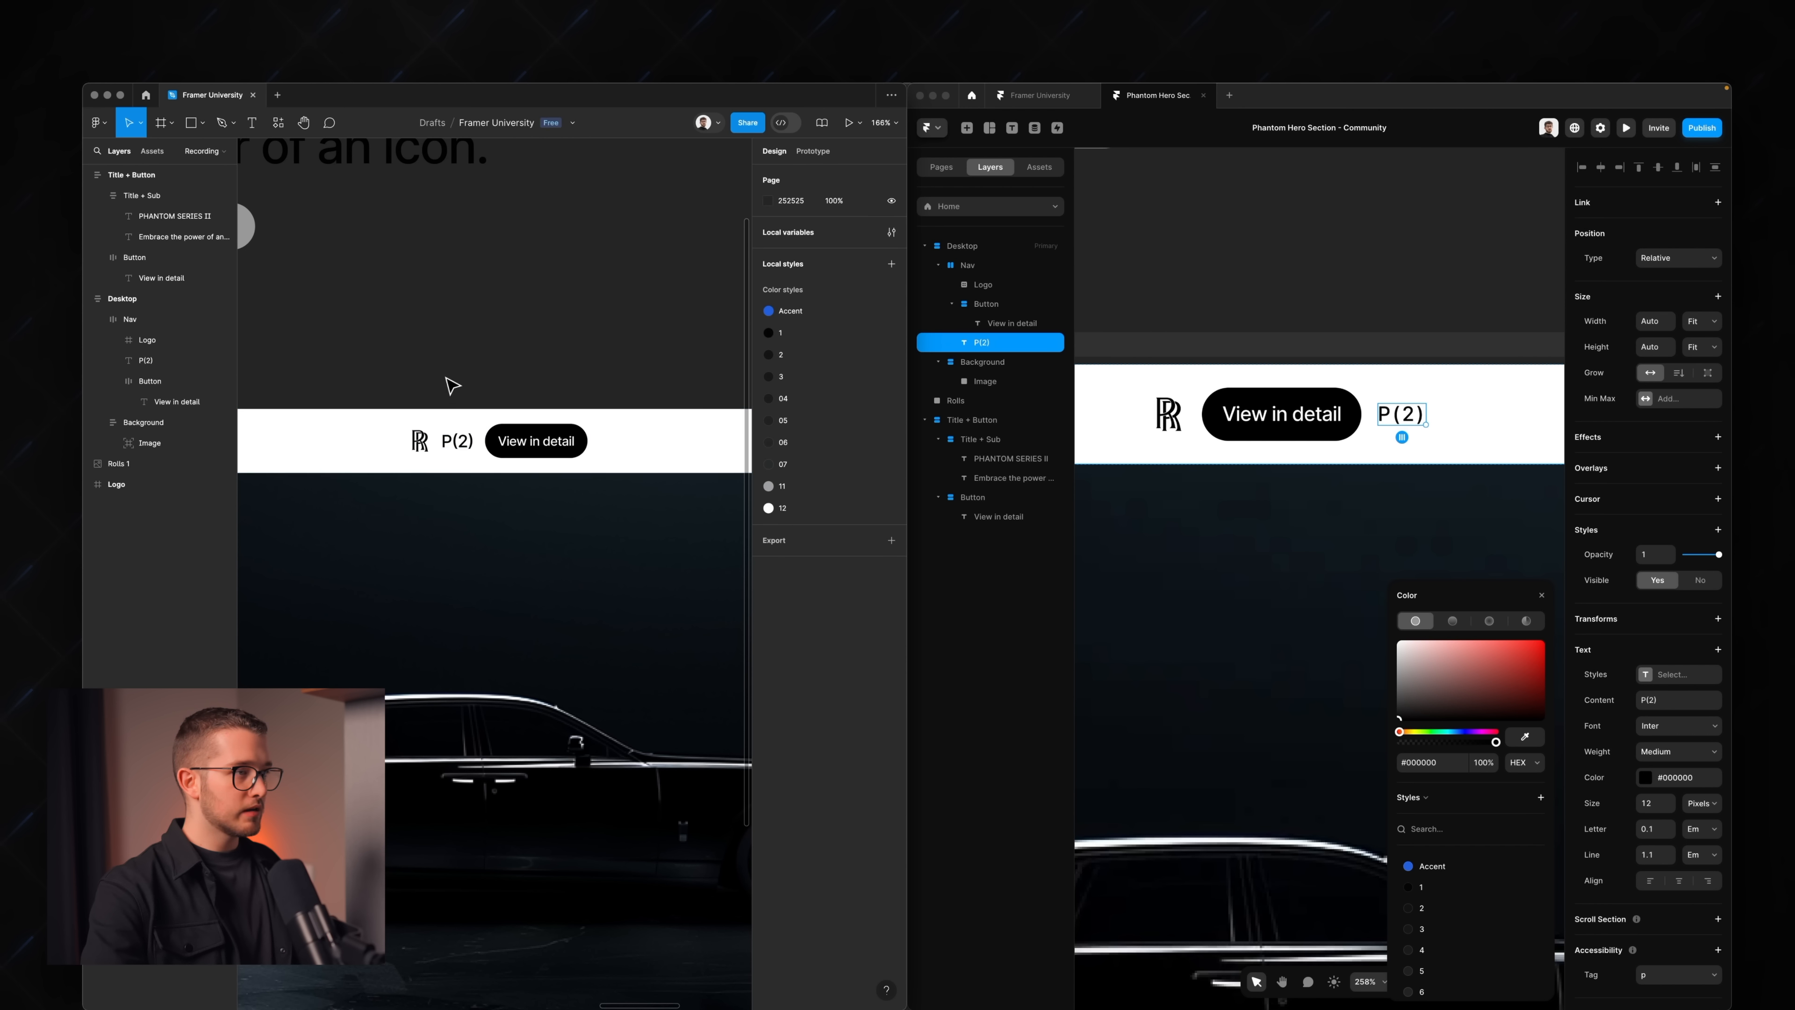
- Back in Framer, set the font size of the whole P(2) text to 16 pixels
double_click(1416, 410)
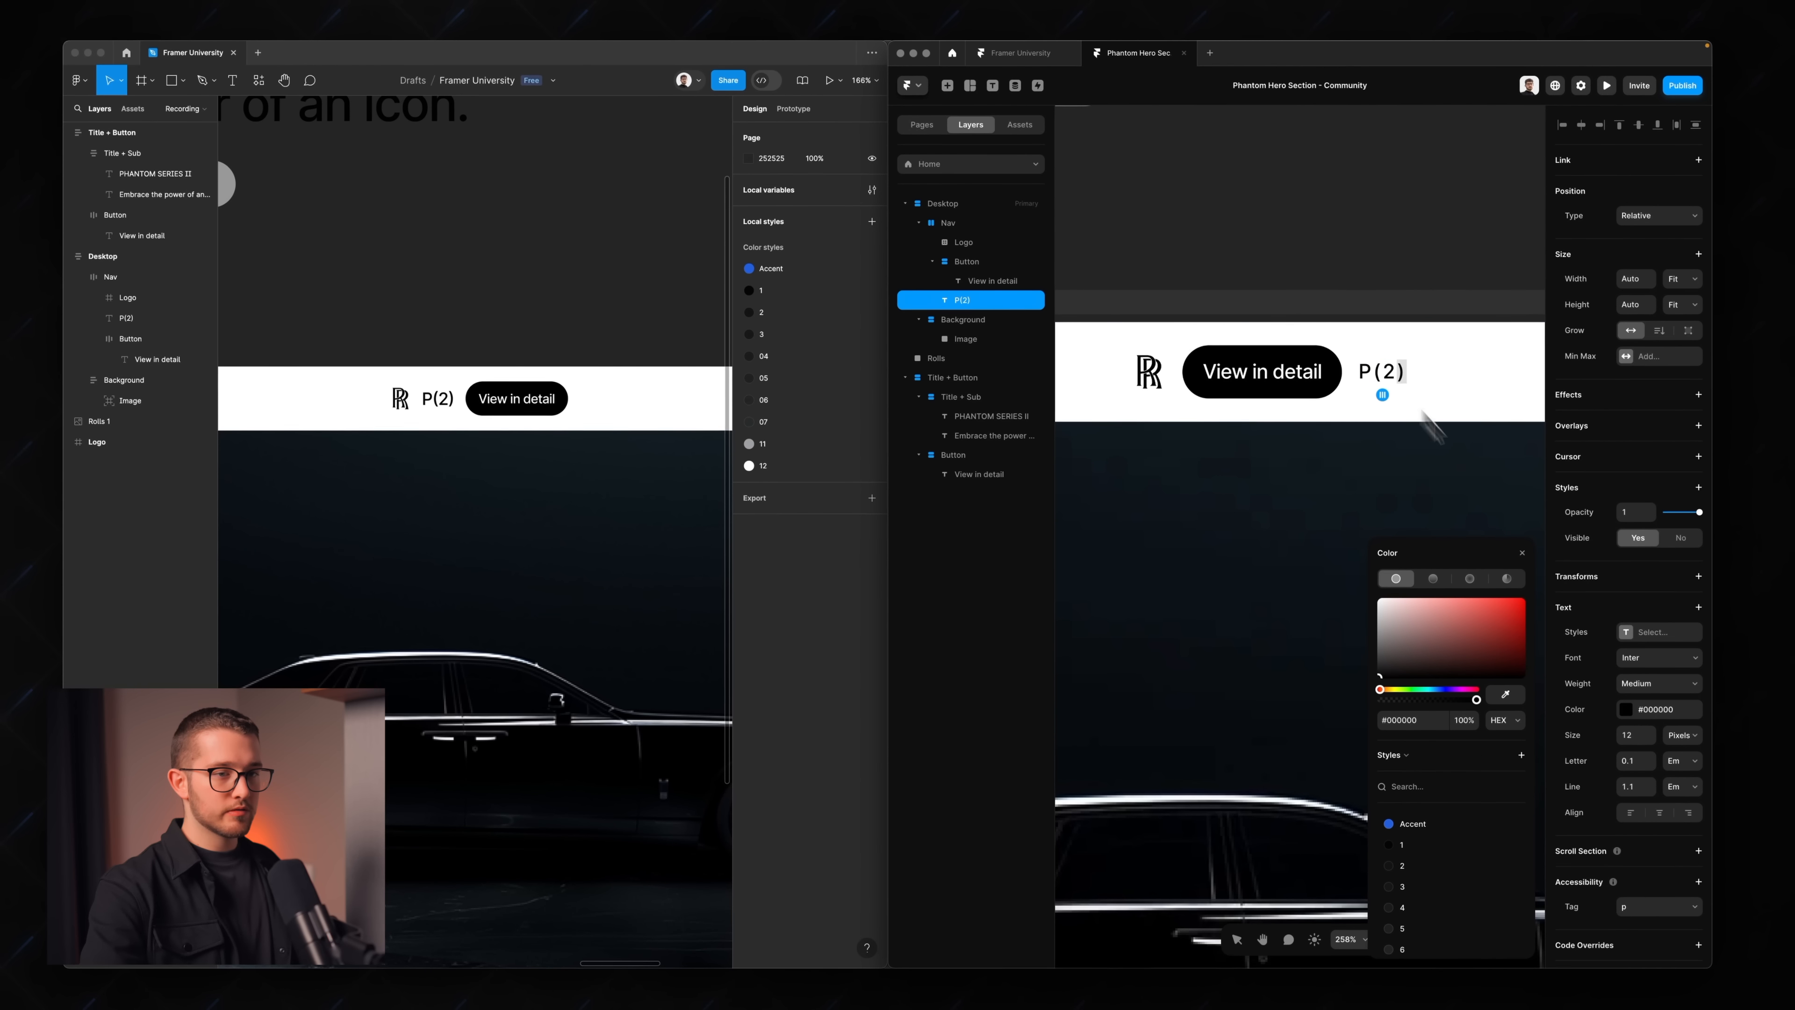
click(1635, 760)
click(1636, 735)
text(16)
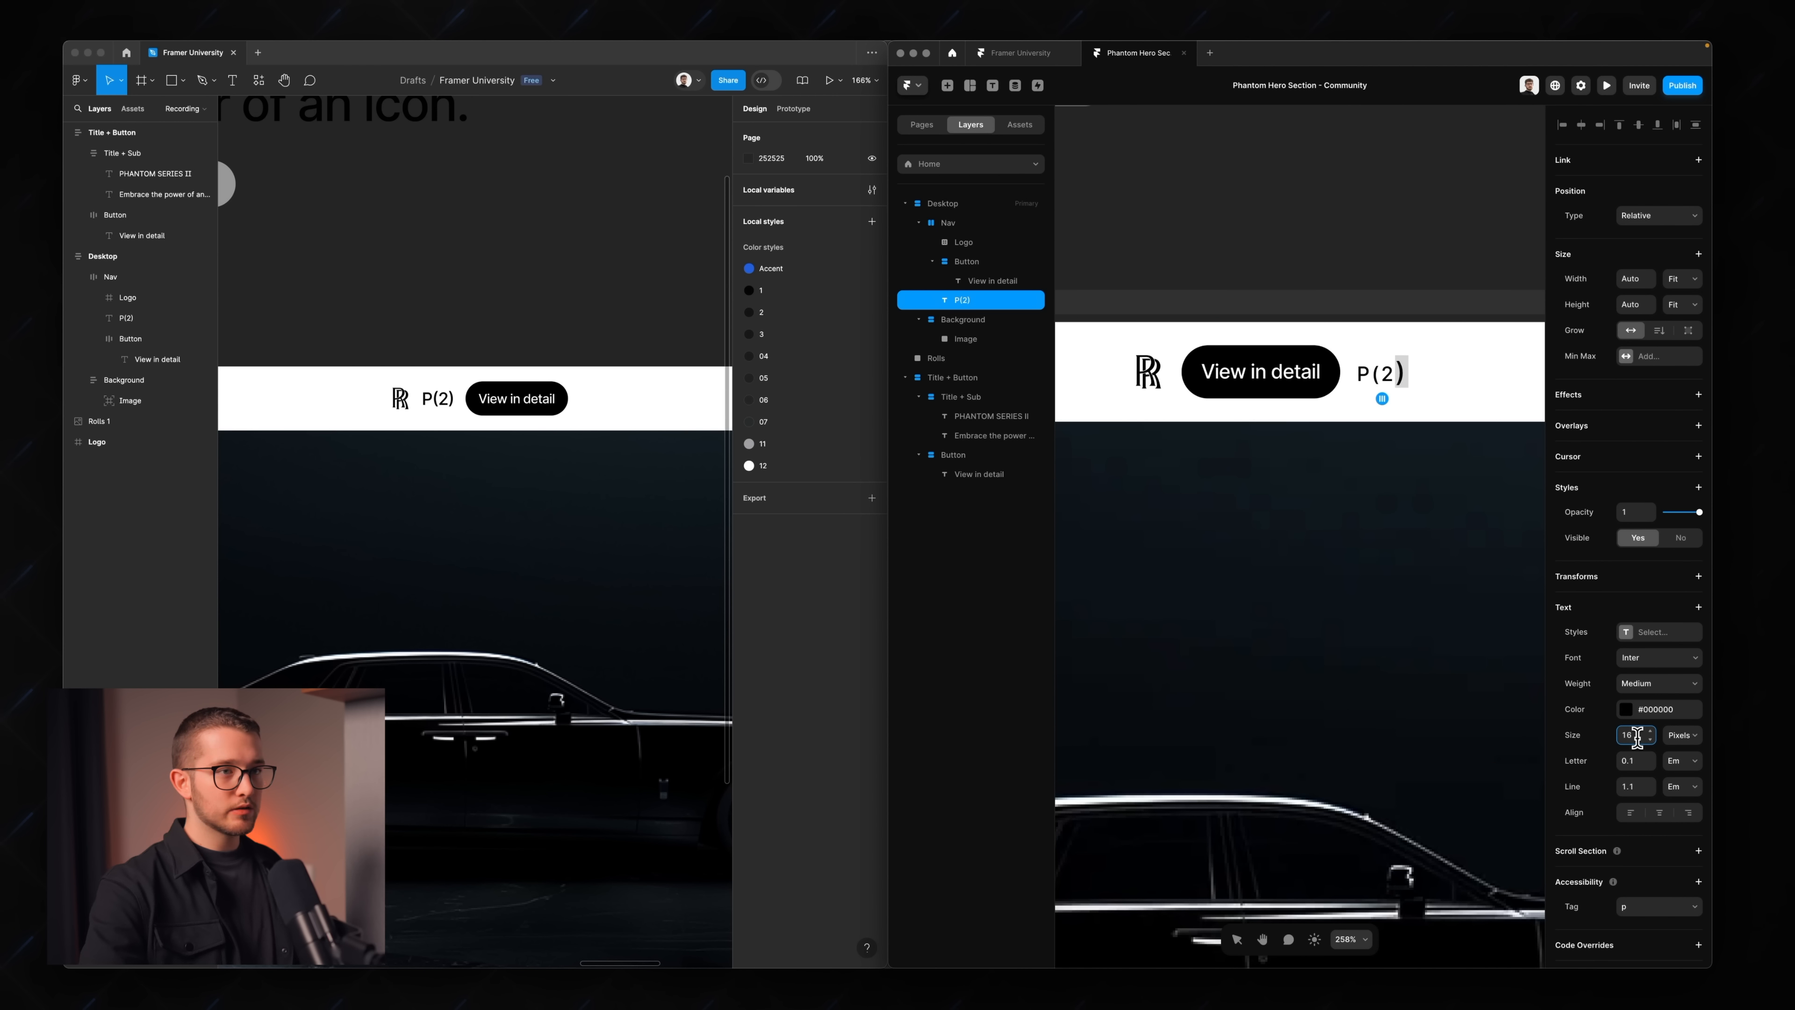
key(super+a)
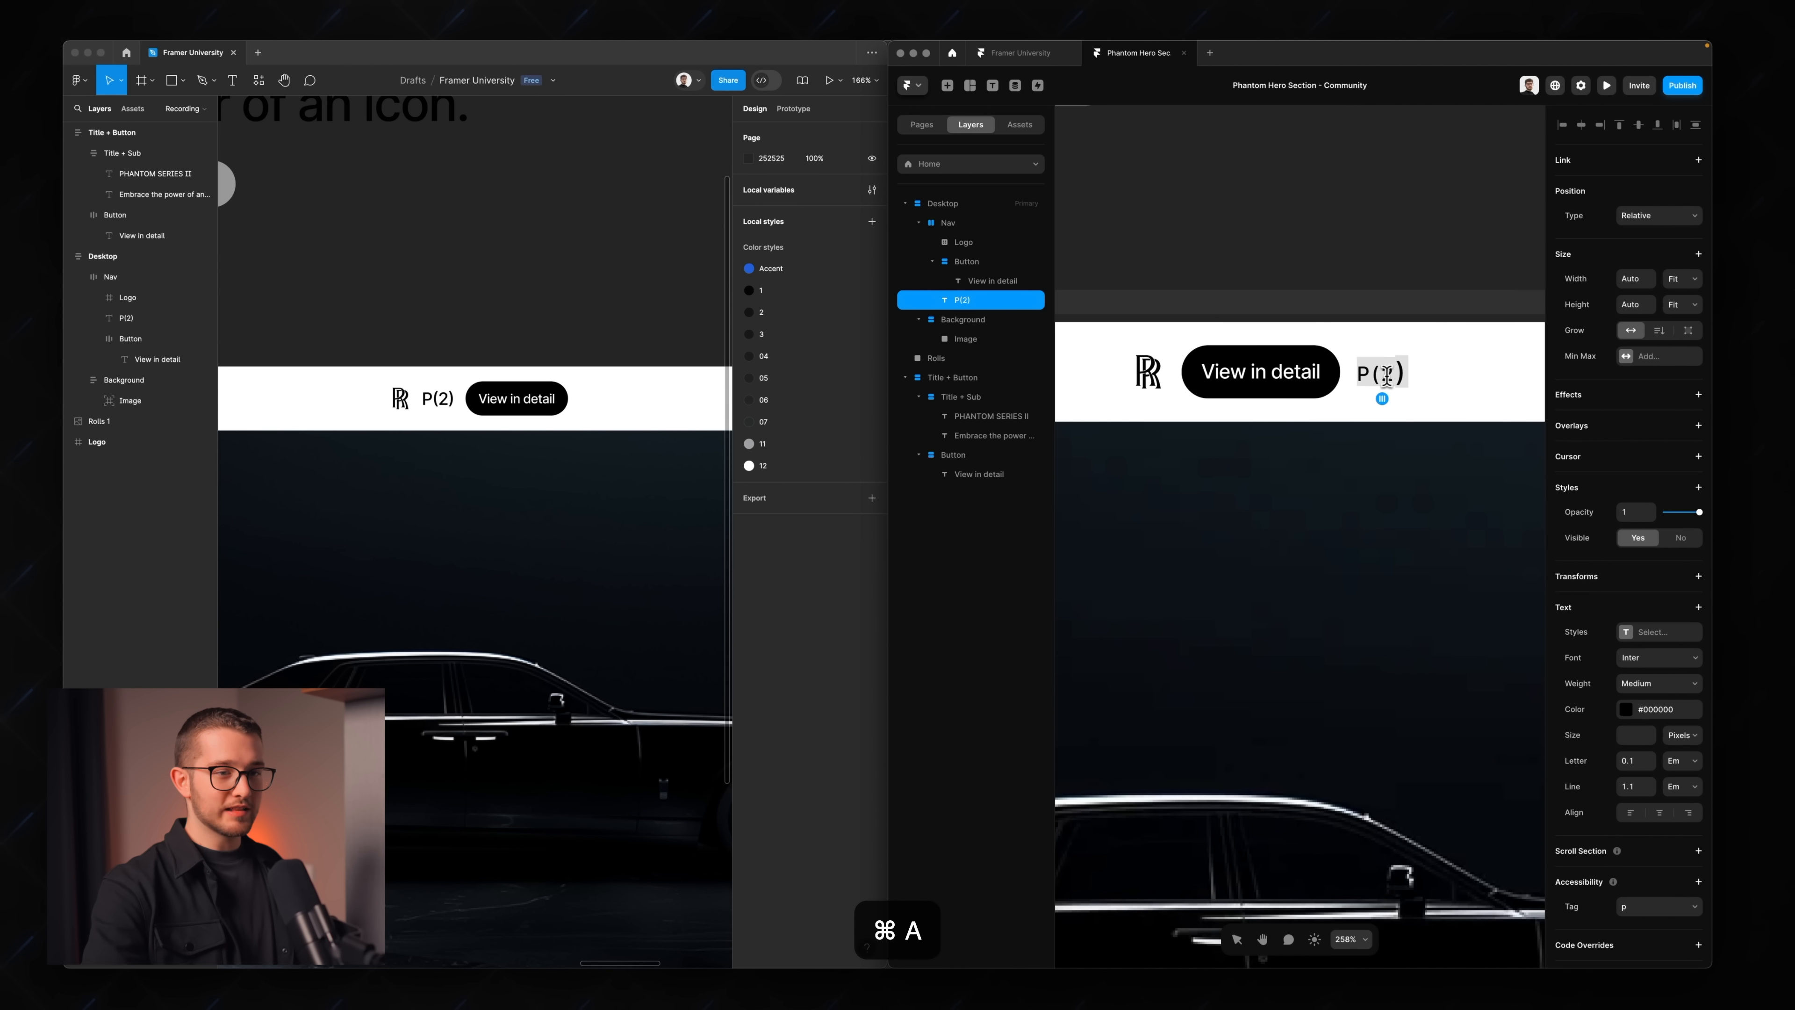
click(1634, 737)
text(16)
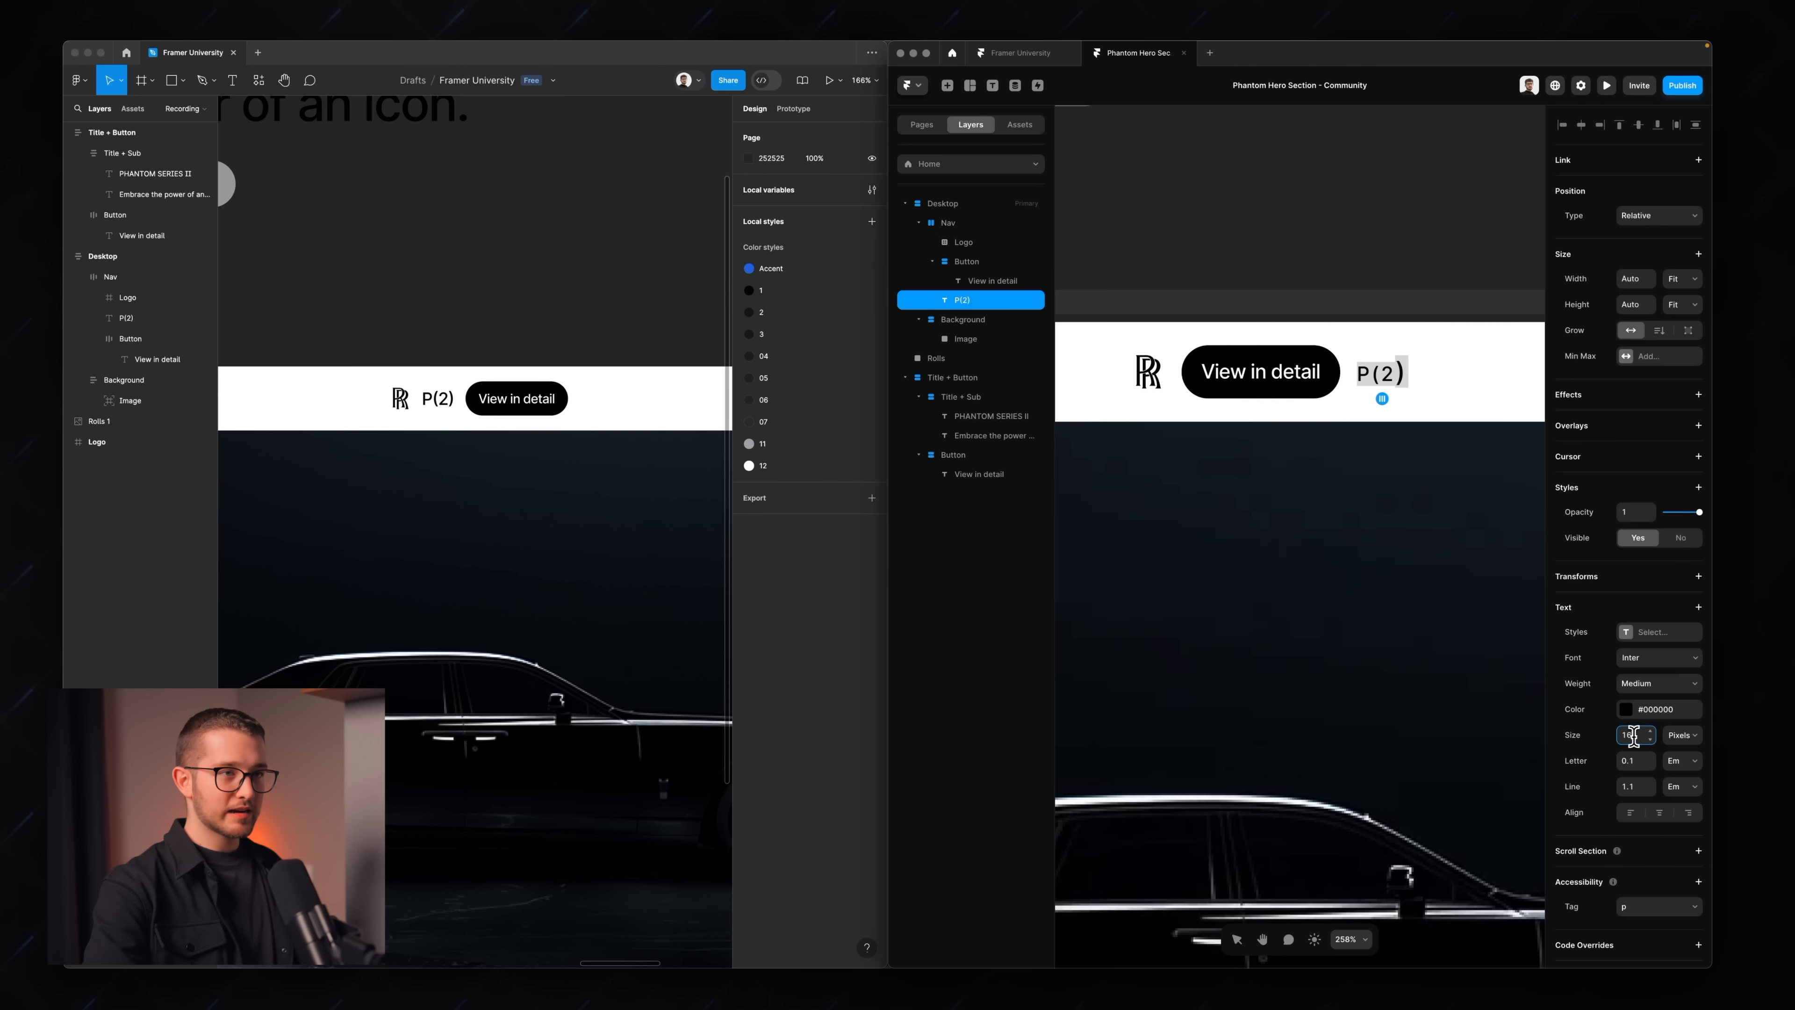
key(Return)
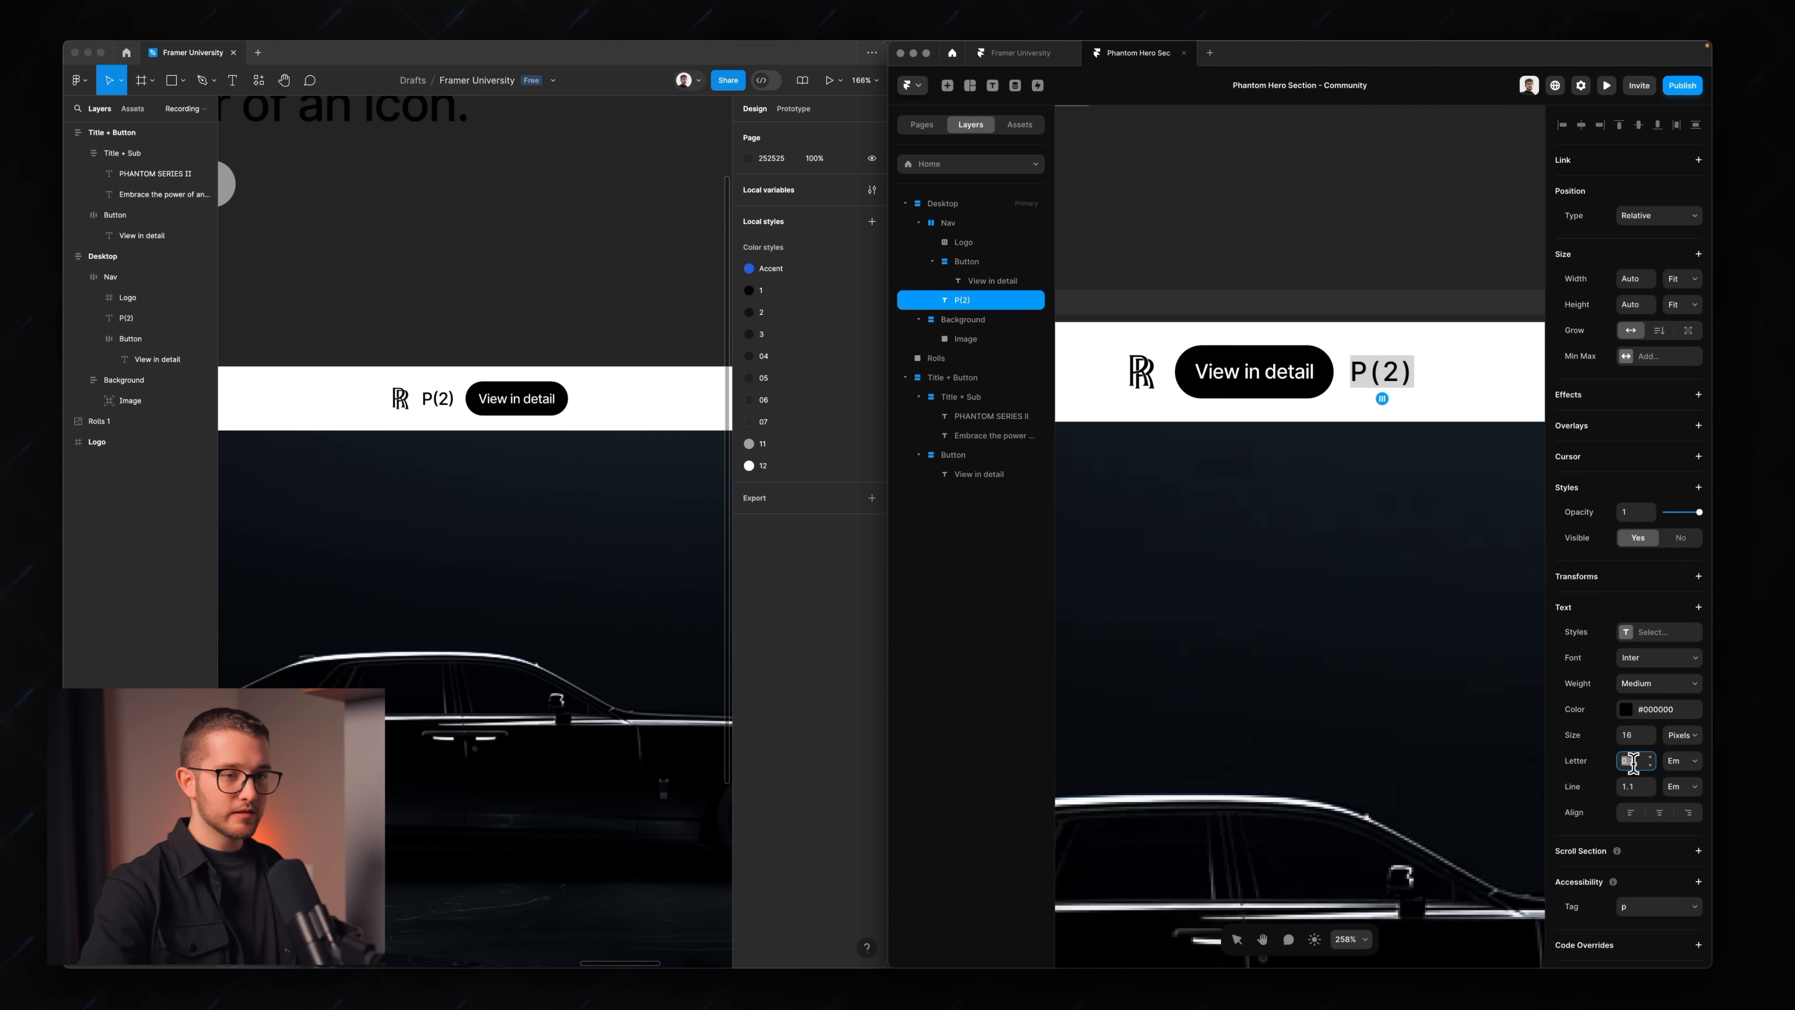
- Reduce the letter spacing of the P(2) text to -0.03 em and finish editing the text
key(Down)
key(Down)
key(Down)
key(Down)
key(Down)
key(Down)
key(Down)
key(Down)
key(Down)
key(Down)
key(Down)
key(Down)
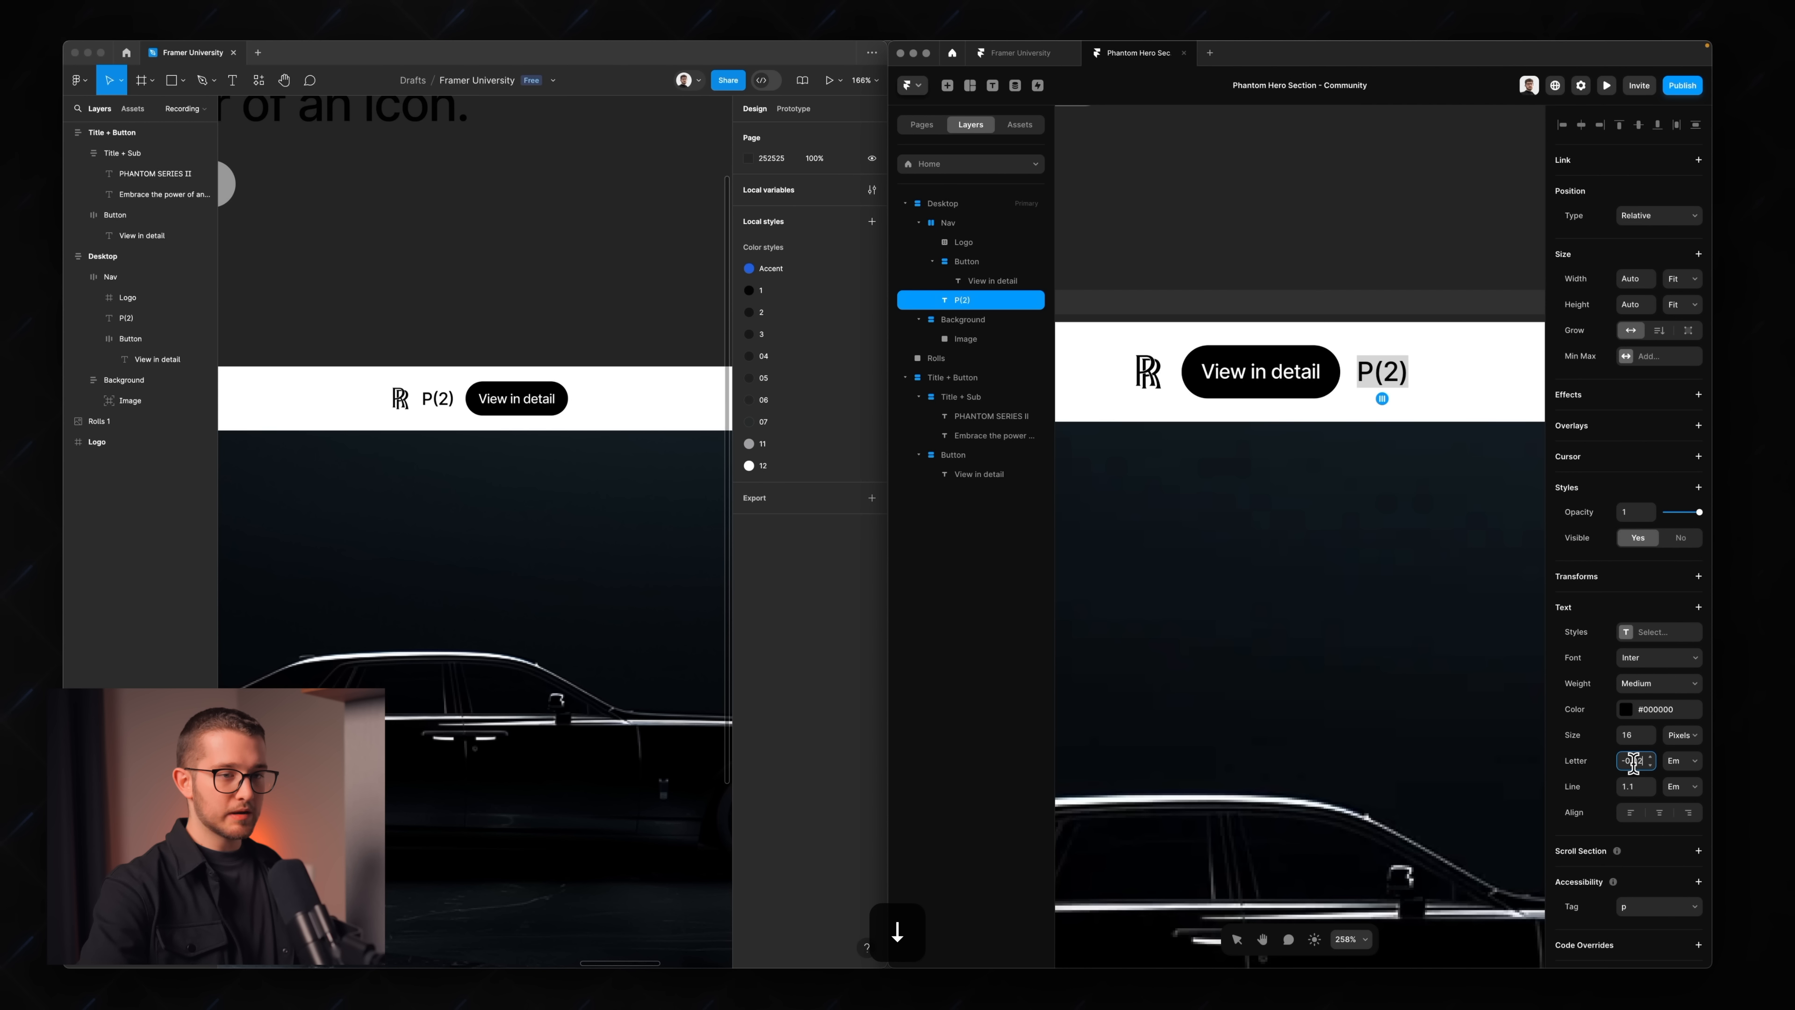
key(Escape)
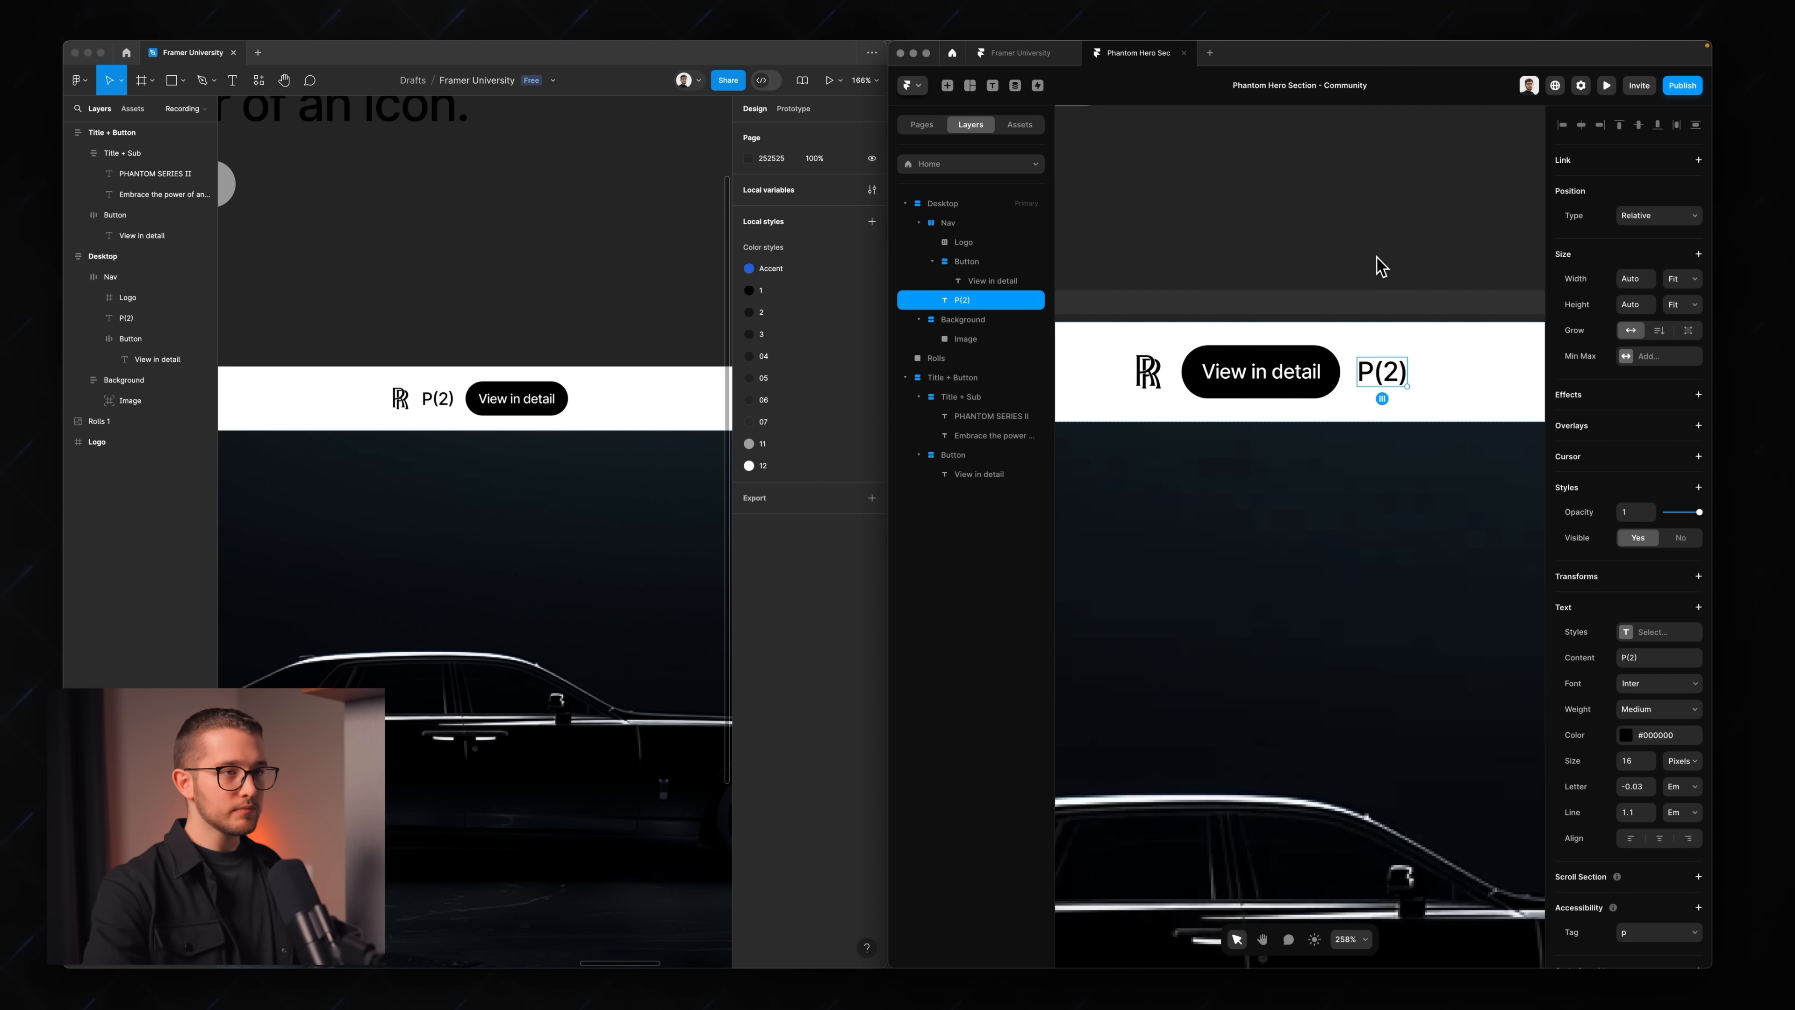
- Reorder the Nav stack so that P(2) sits between the logo and the "View in detail" button
key(Left)
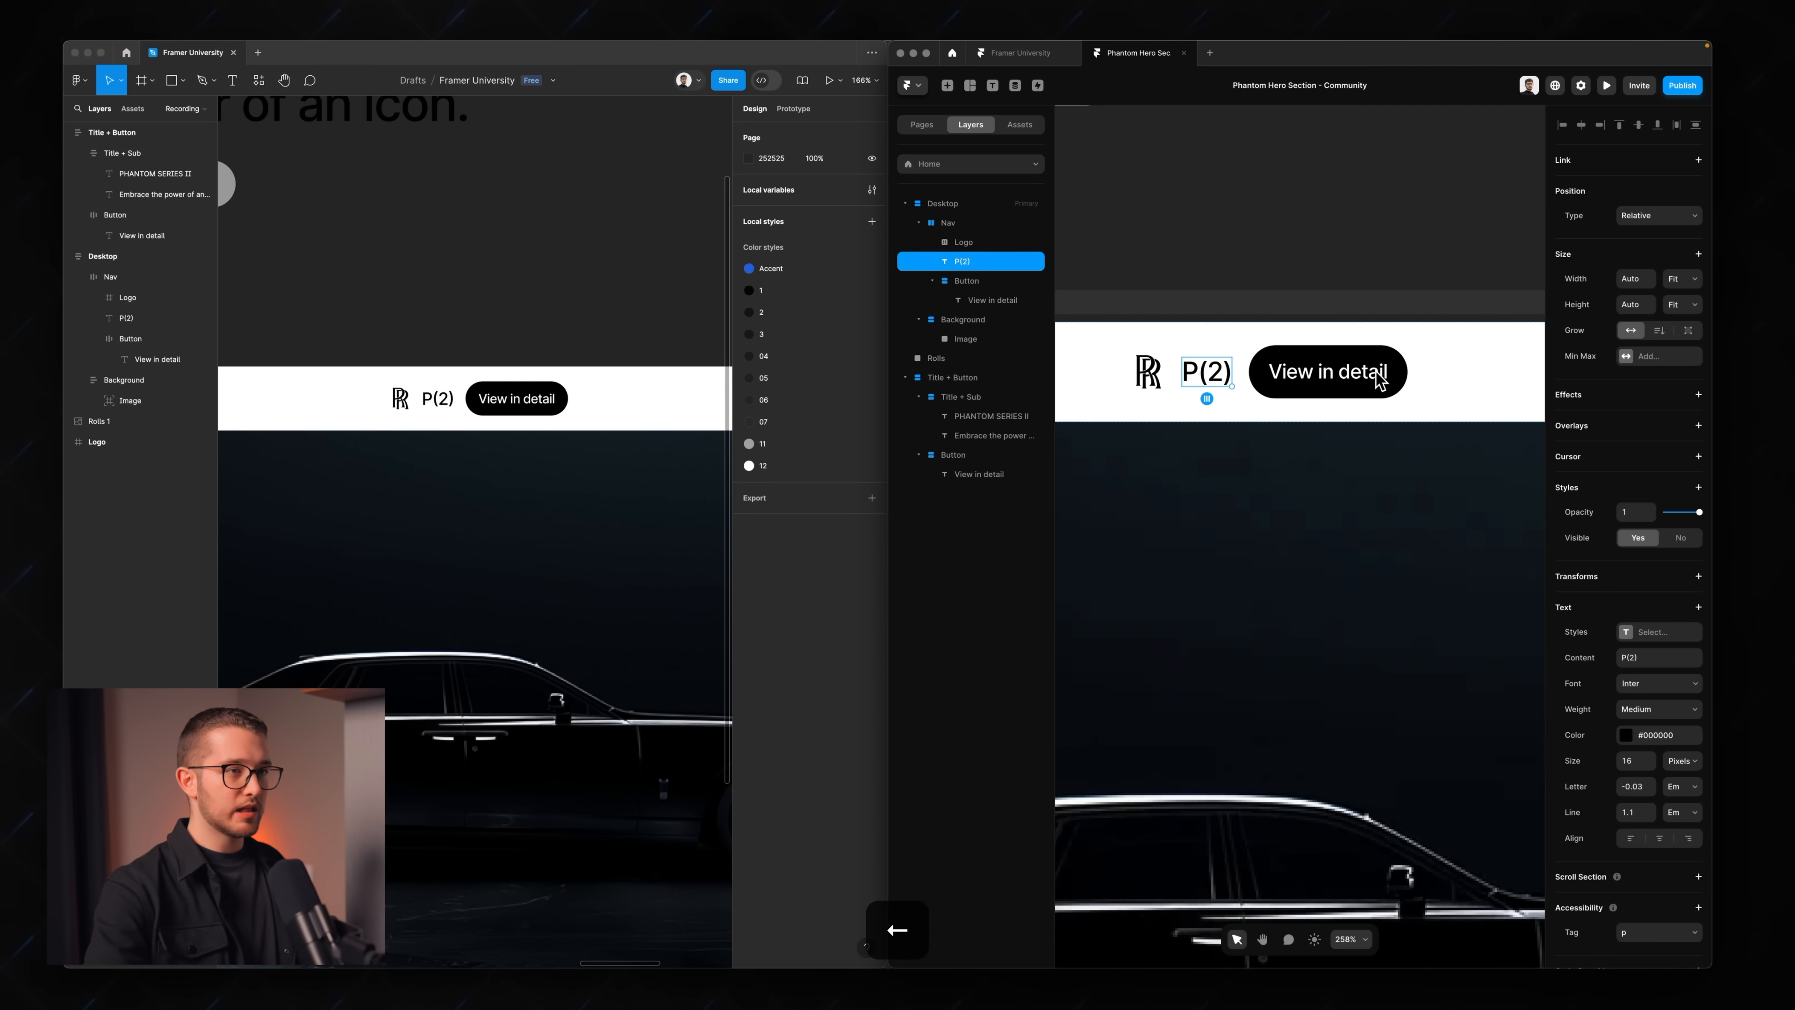
click(1195, 248)
scroll(1195, 249, down, 3)
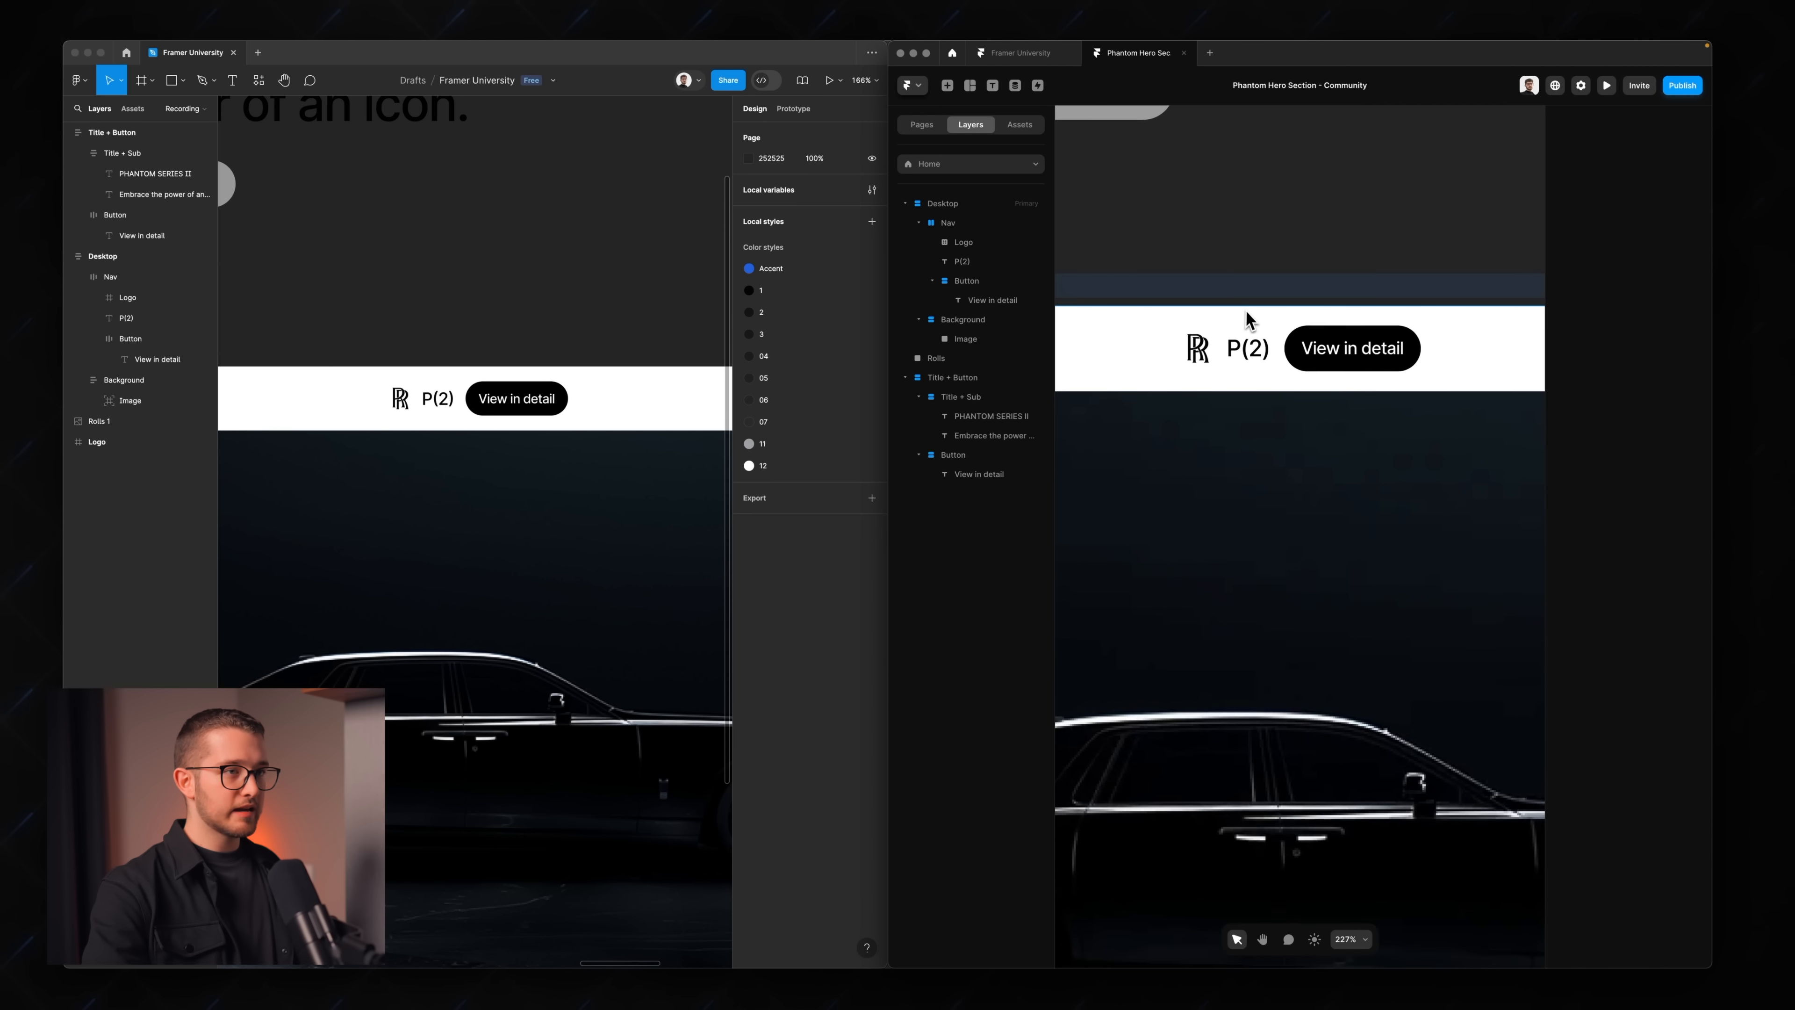
scroll(1245, 320, down, 10)
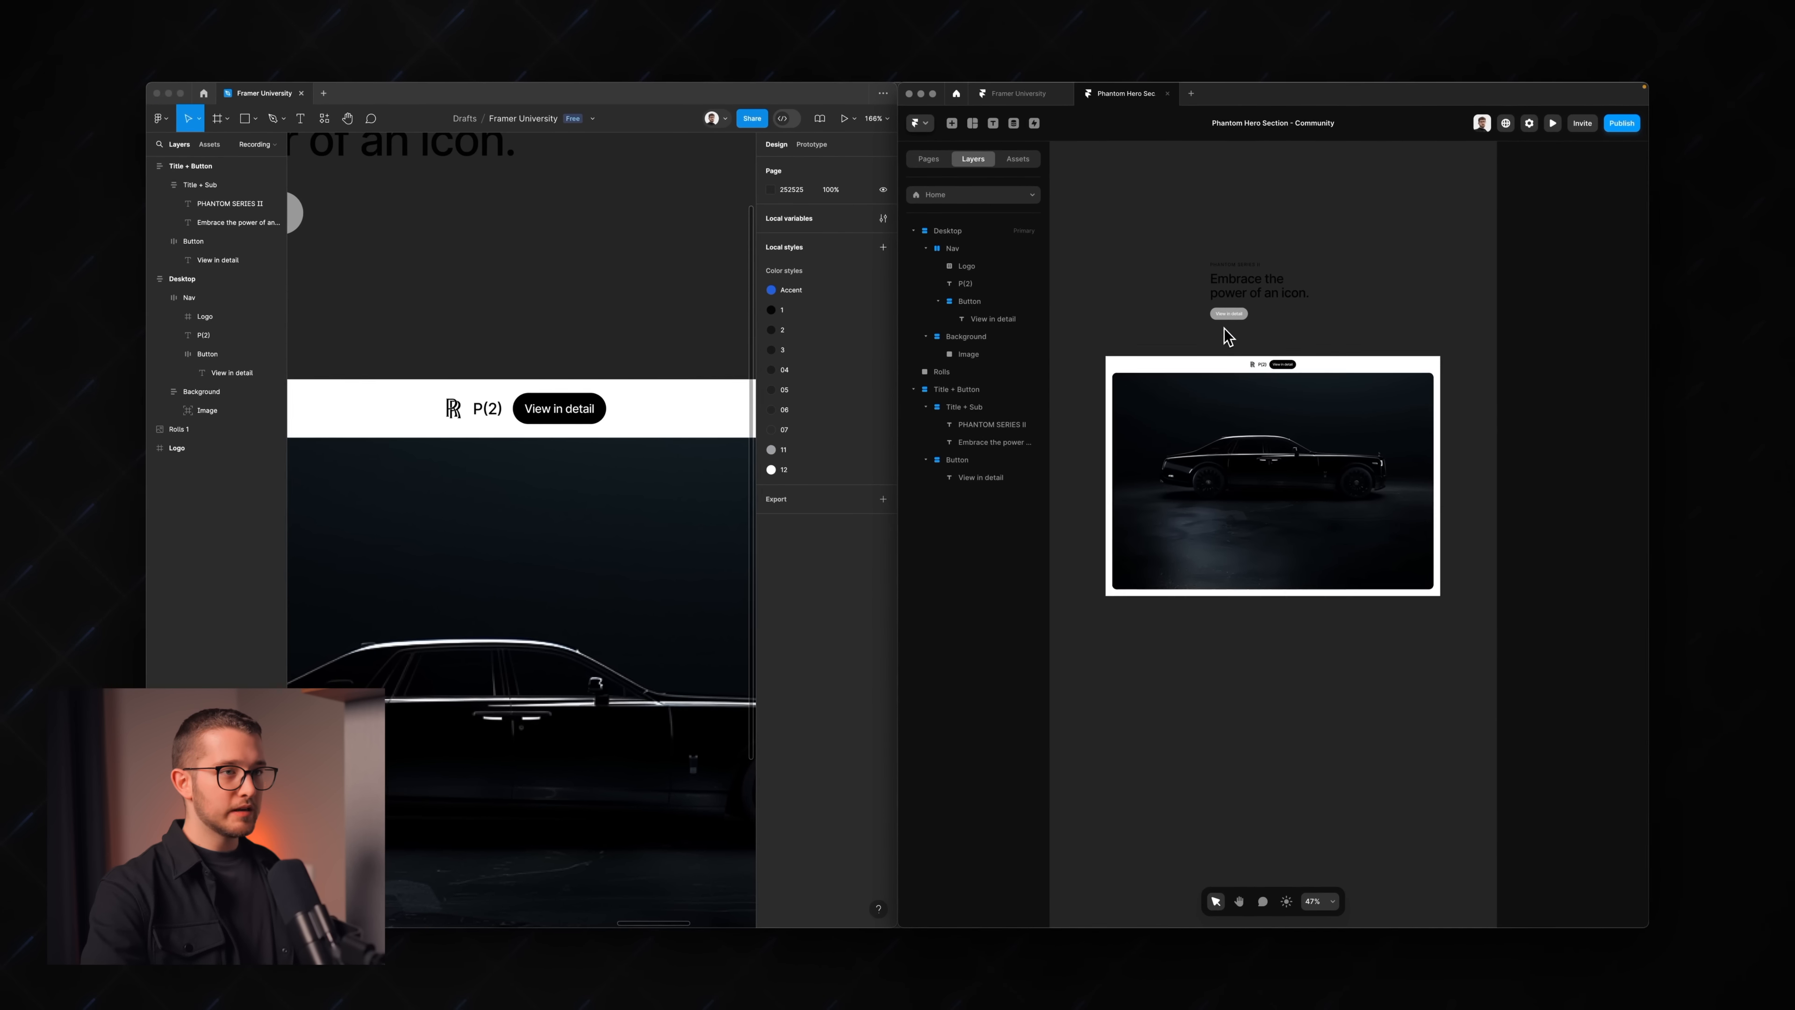
scroll(1264, 322, up, 3)
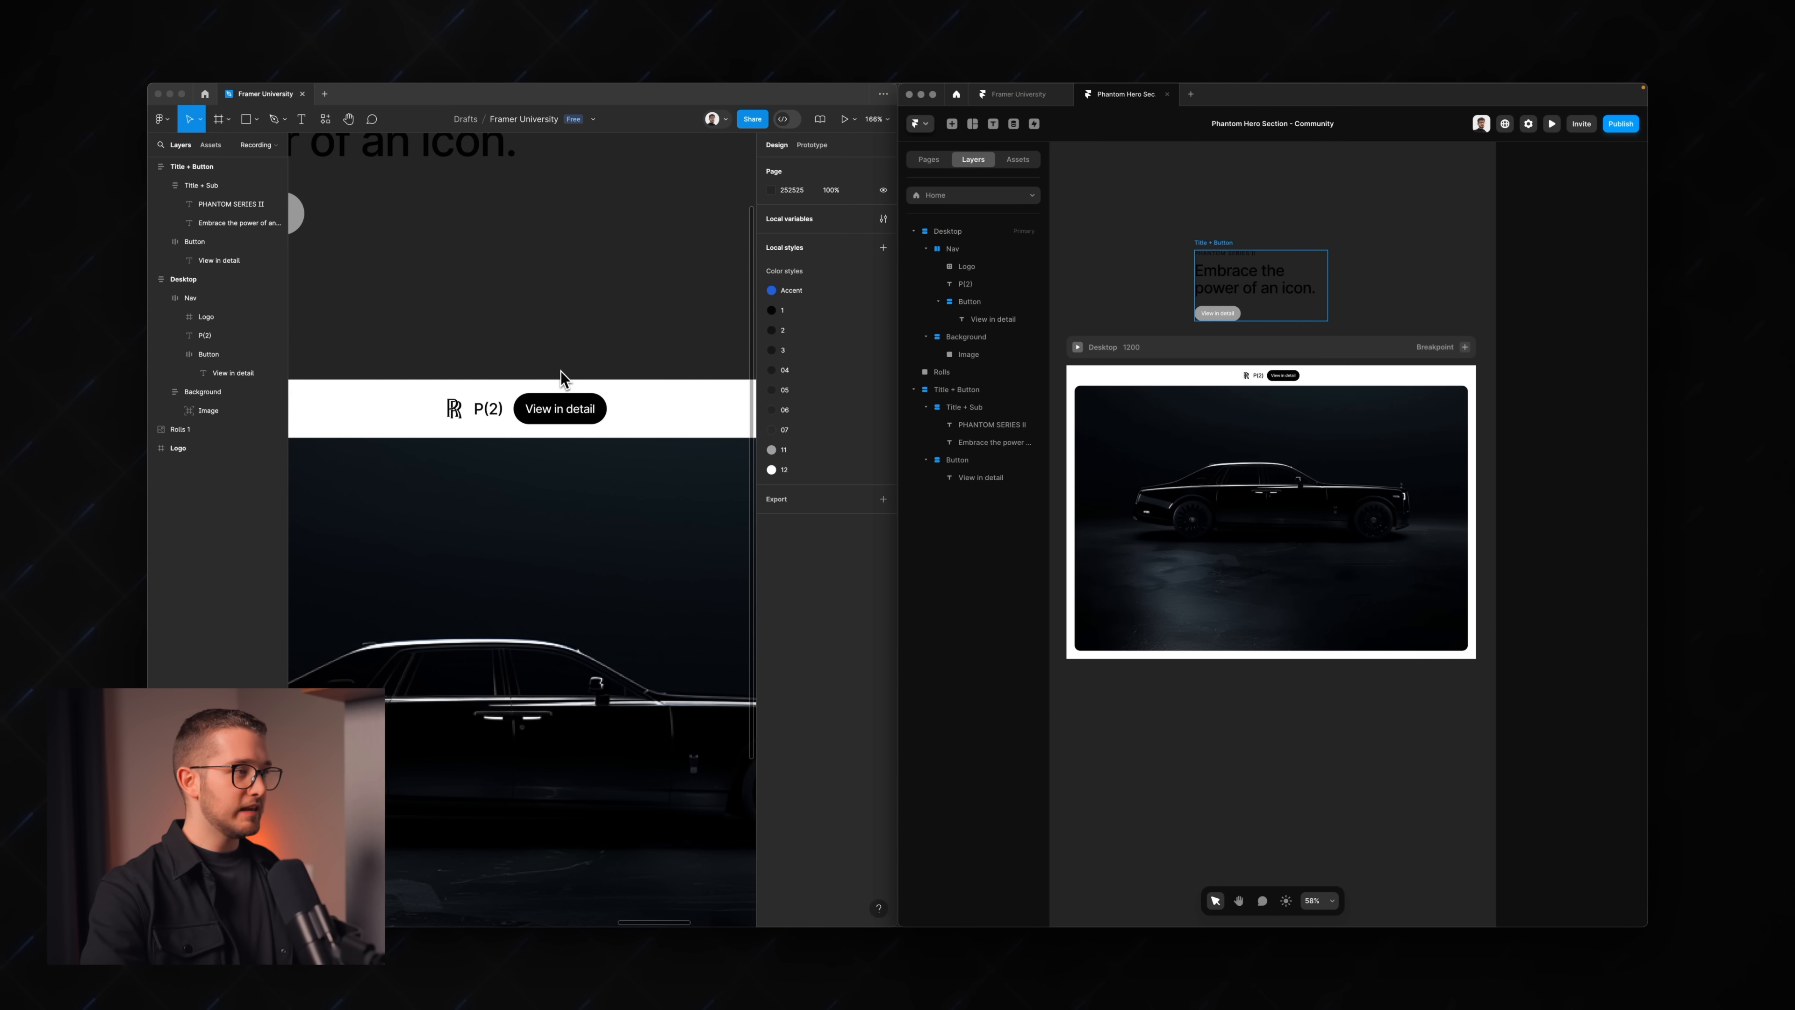
- In Figma, make the Nav frame's horizontal gap automatic so the logo, P(2) and button spread across its full width
scroll(537, 385, down, 8)
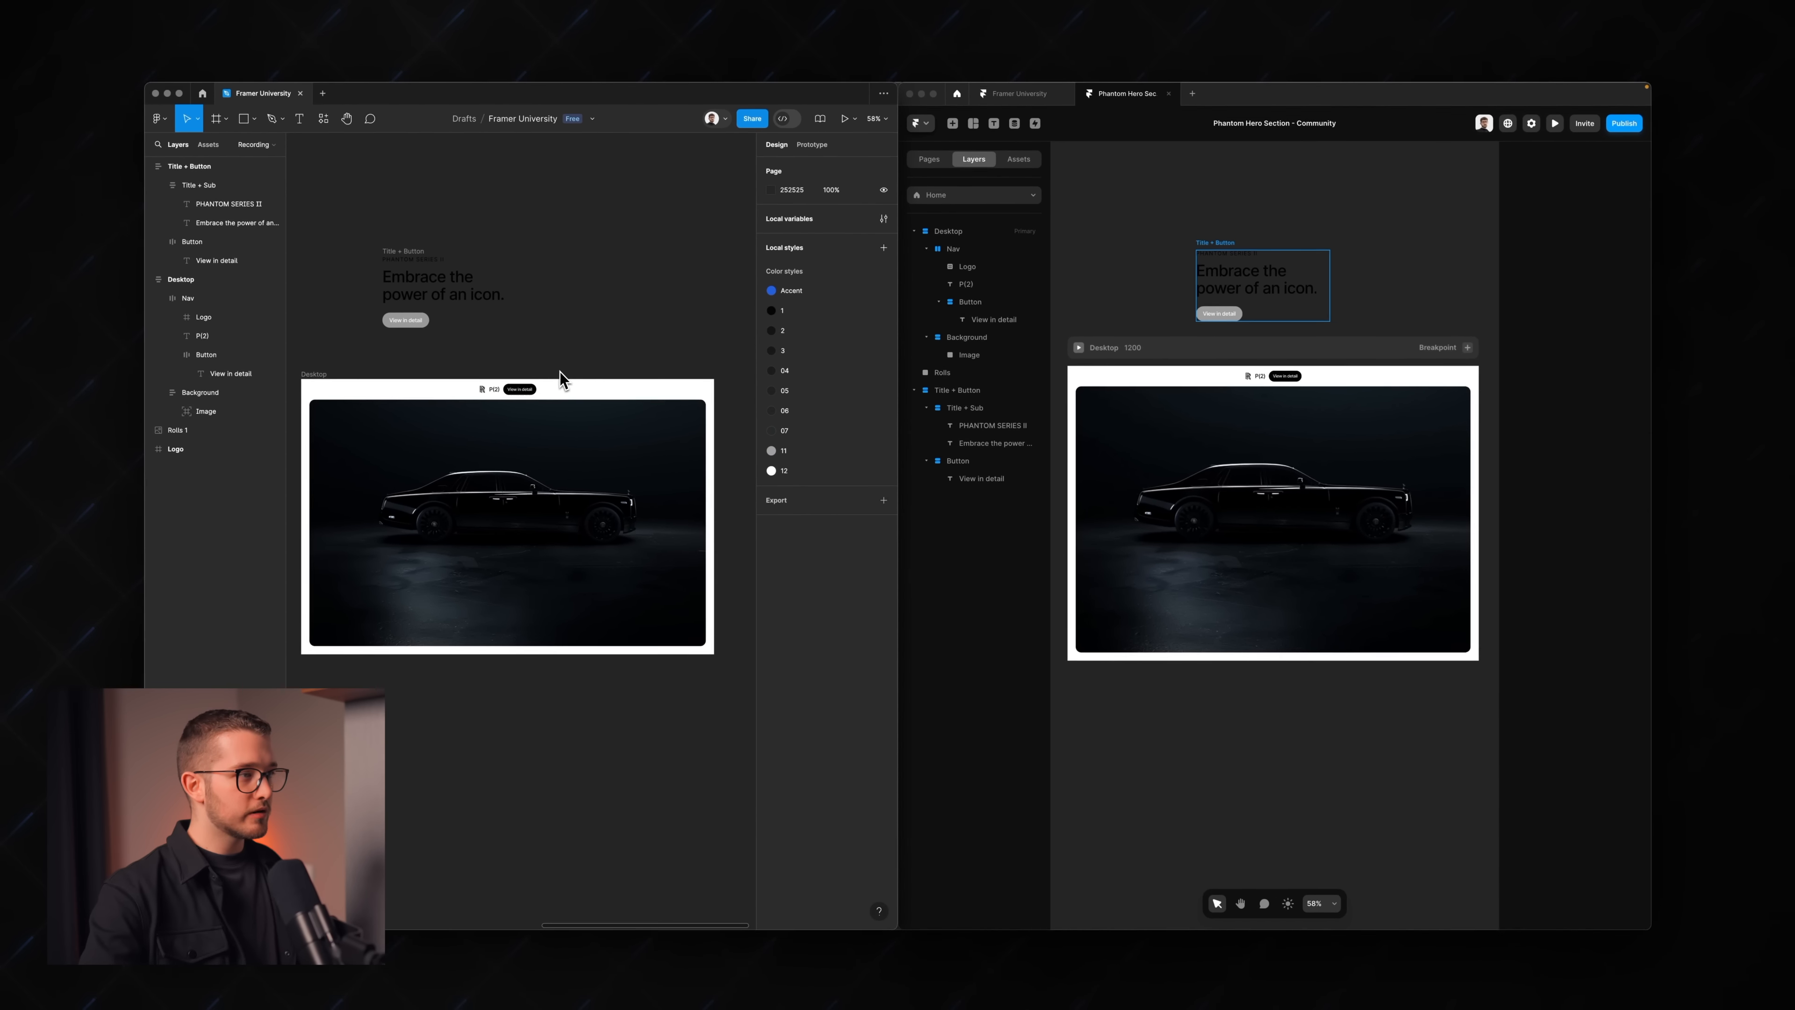
scroll(612, 367, up, 3)
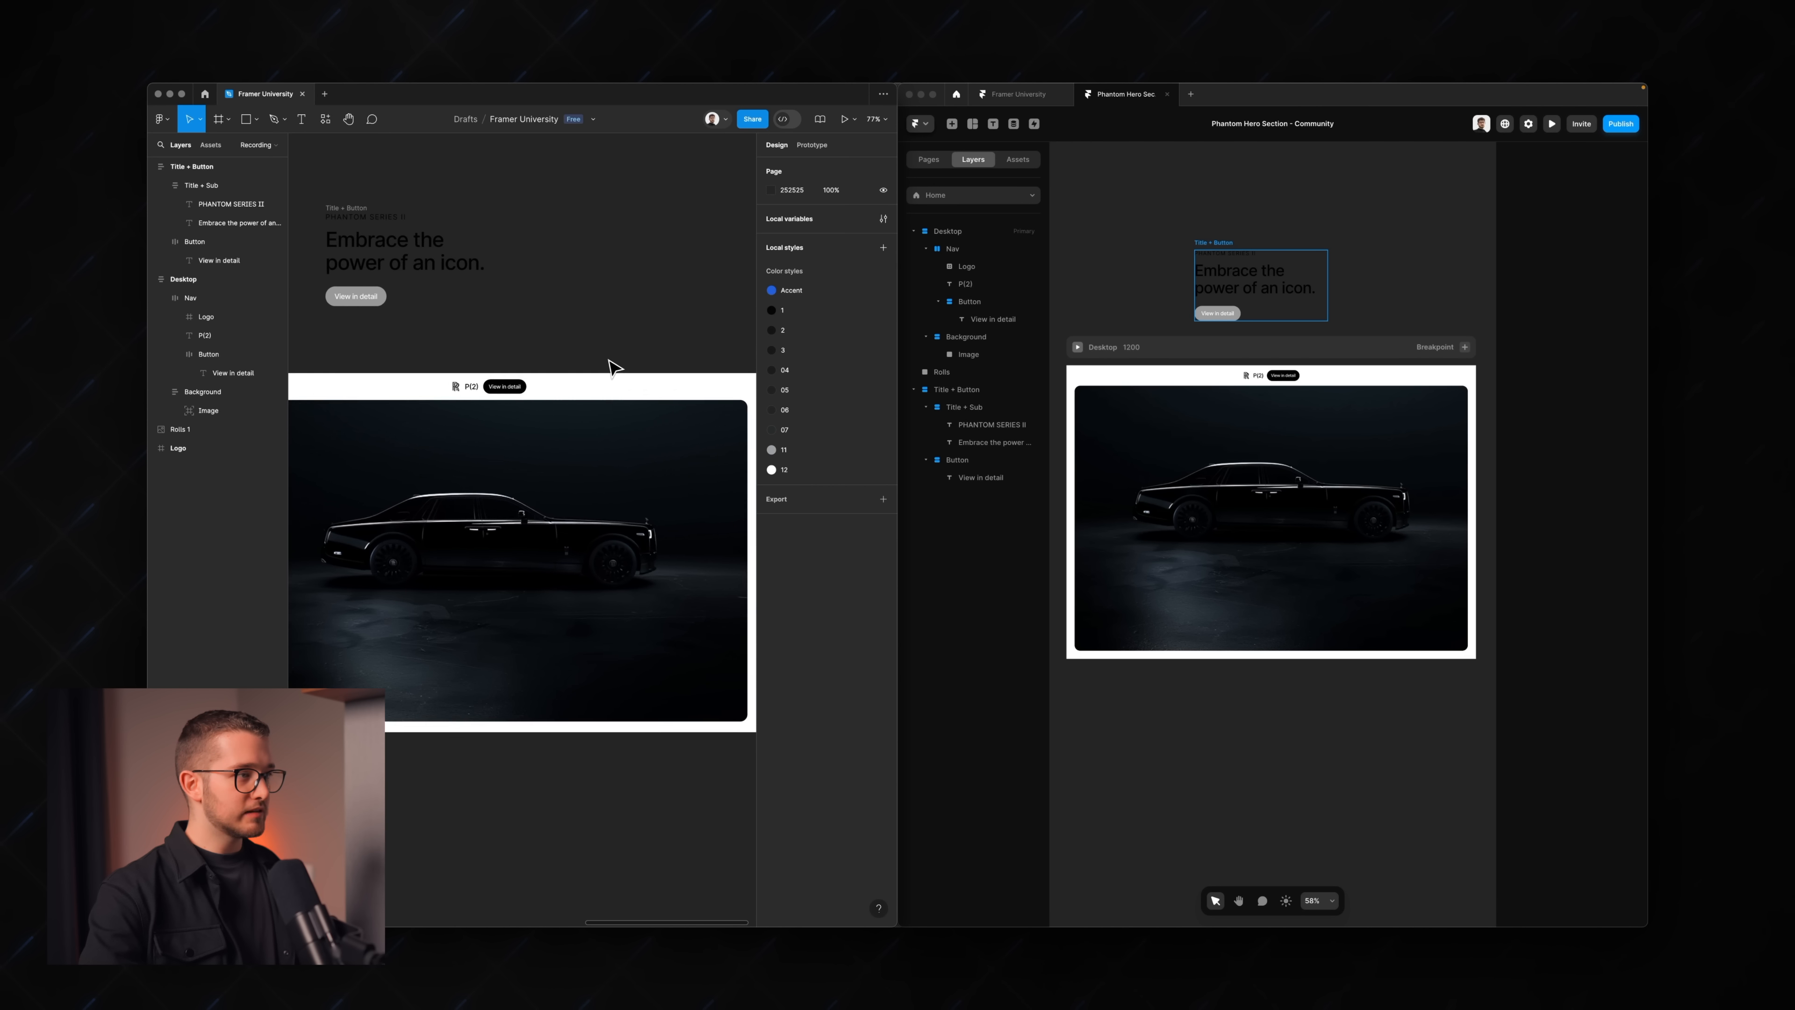
scroll(613, 366, down, 2)
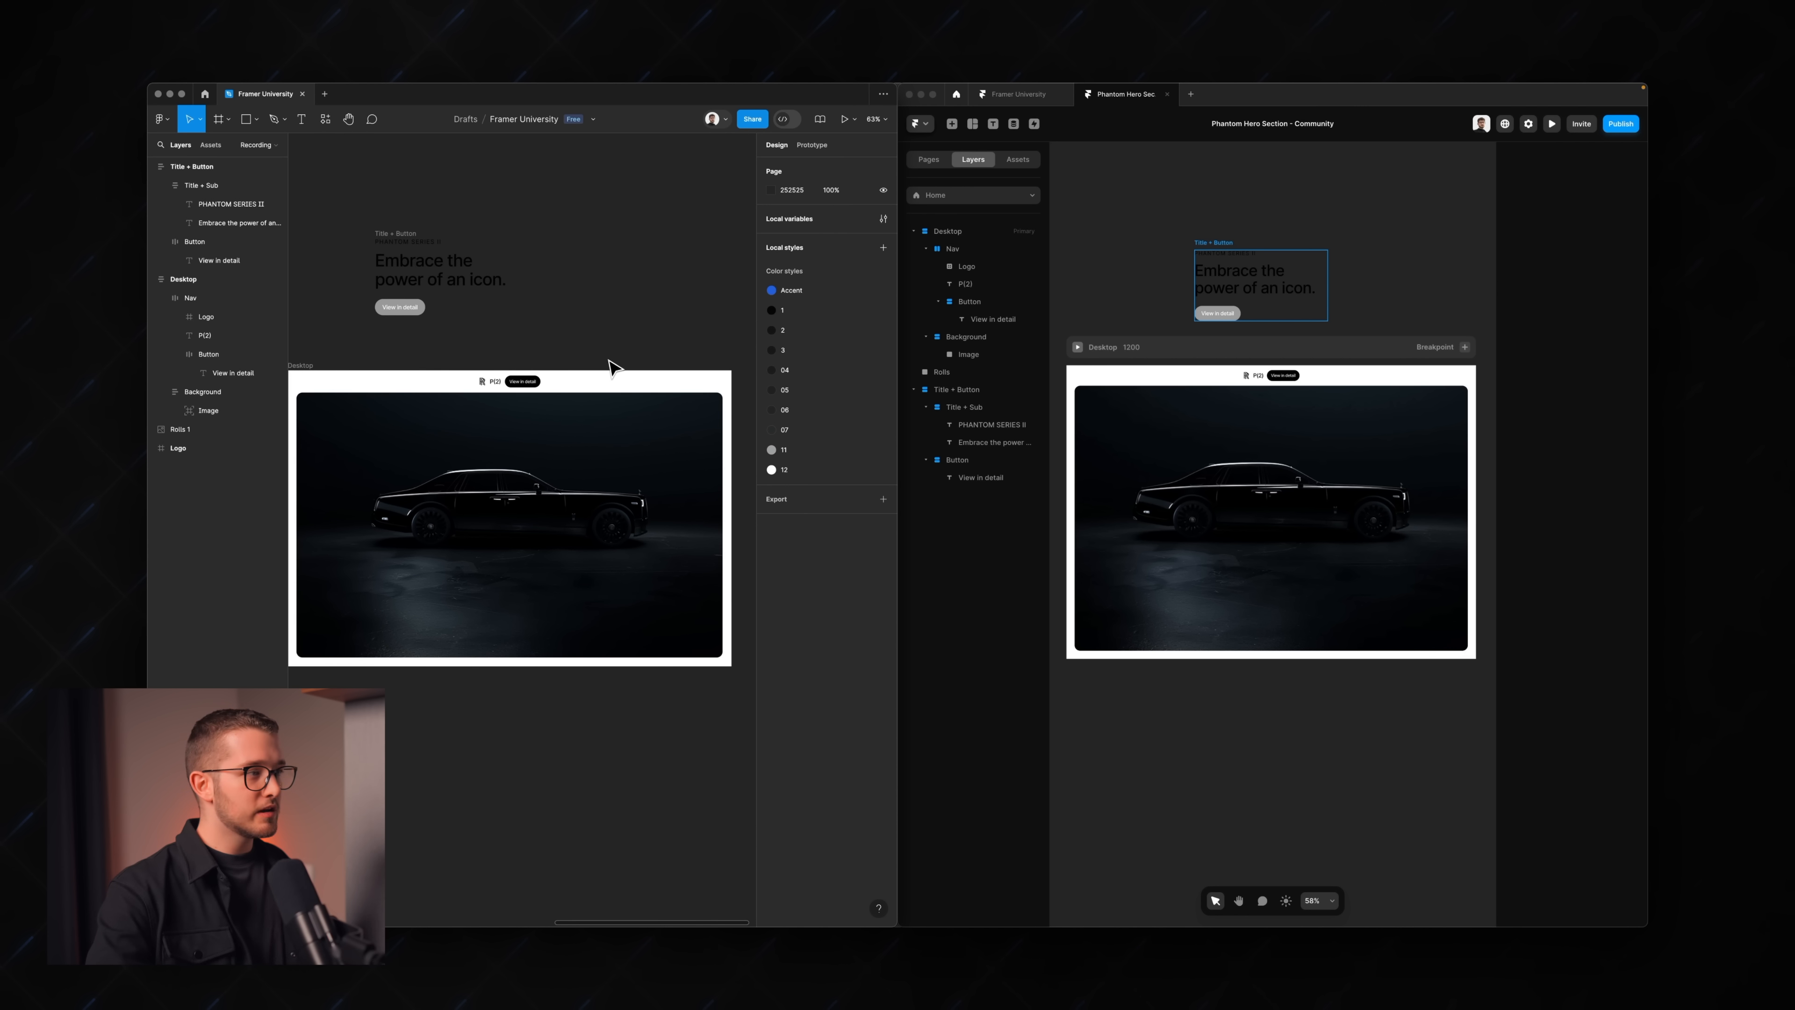
click(612, 402)
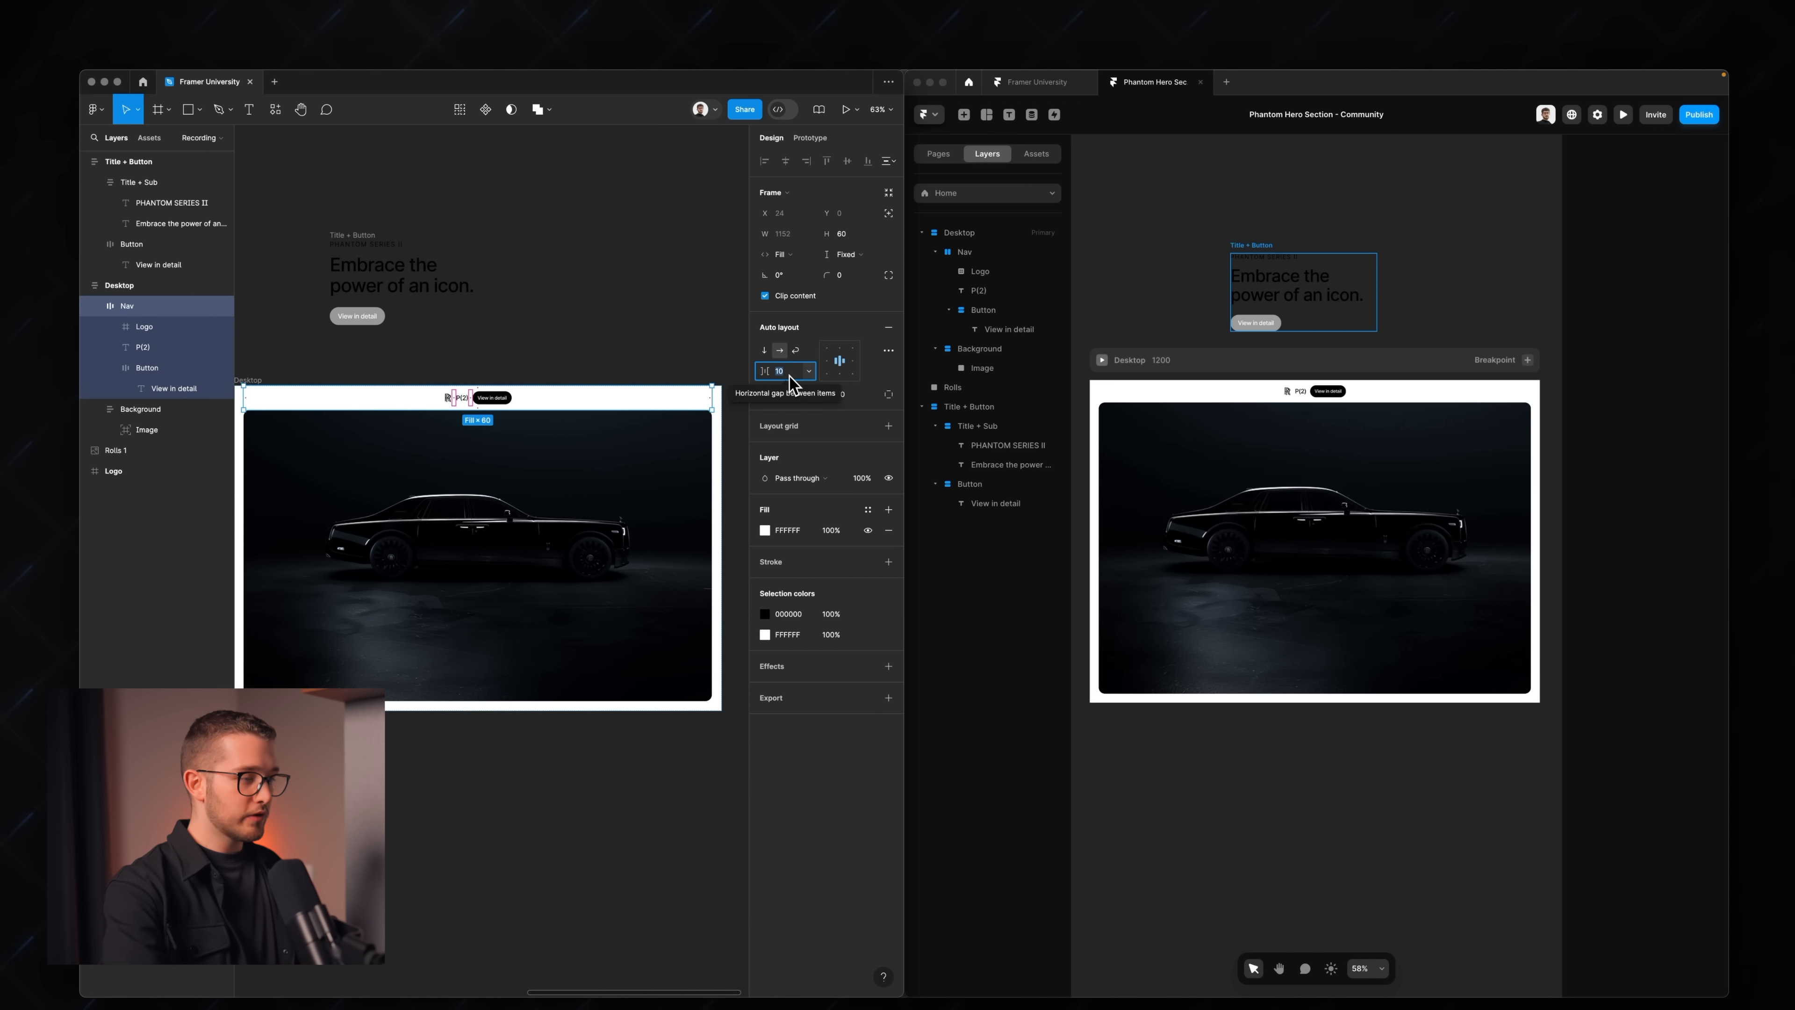
click(808, 371)
click(781, 393)
click(516, 359)
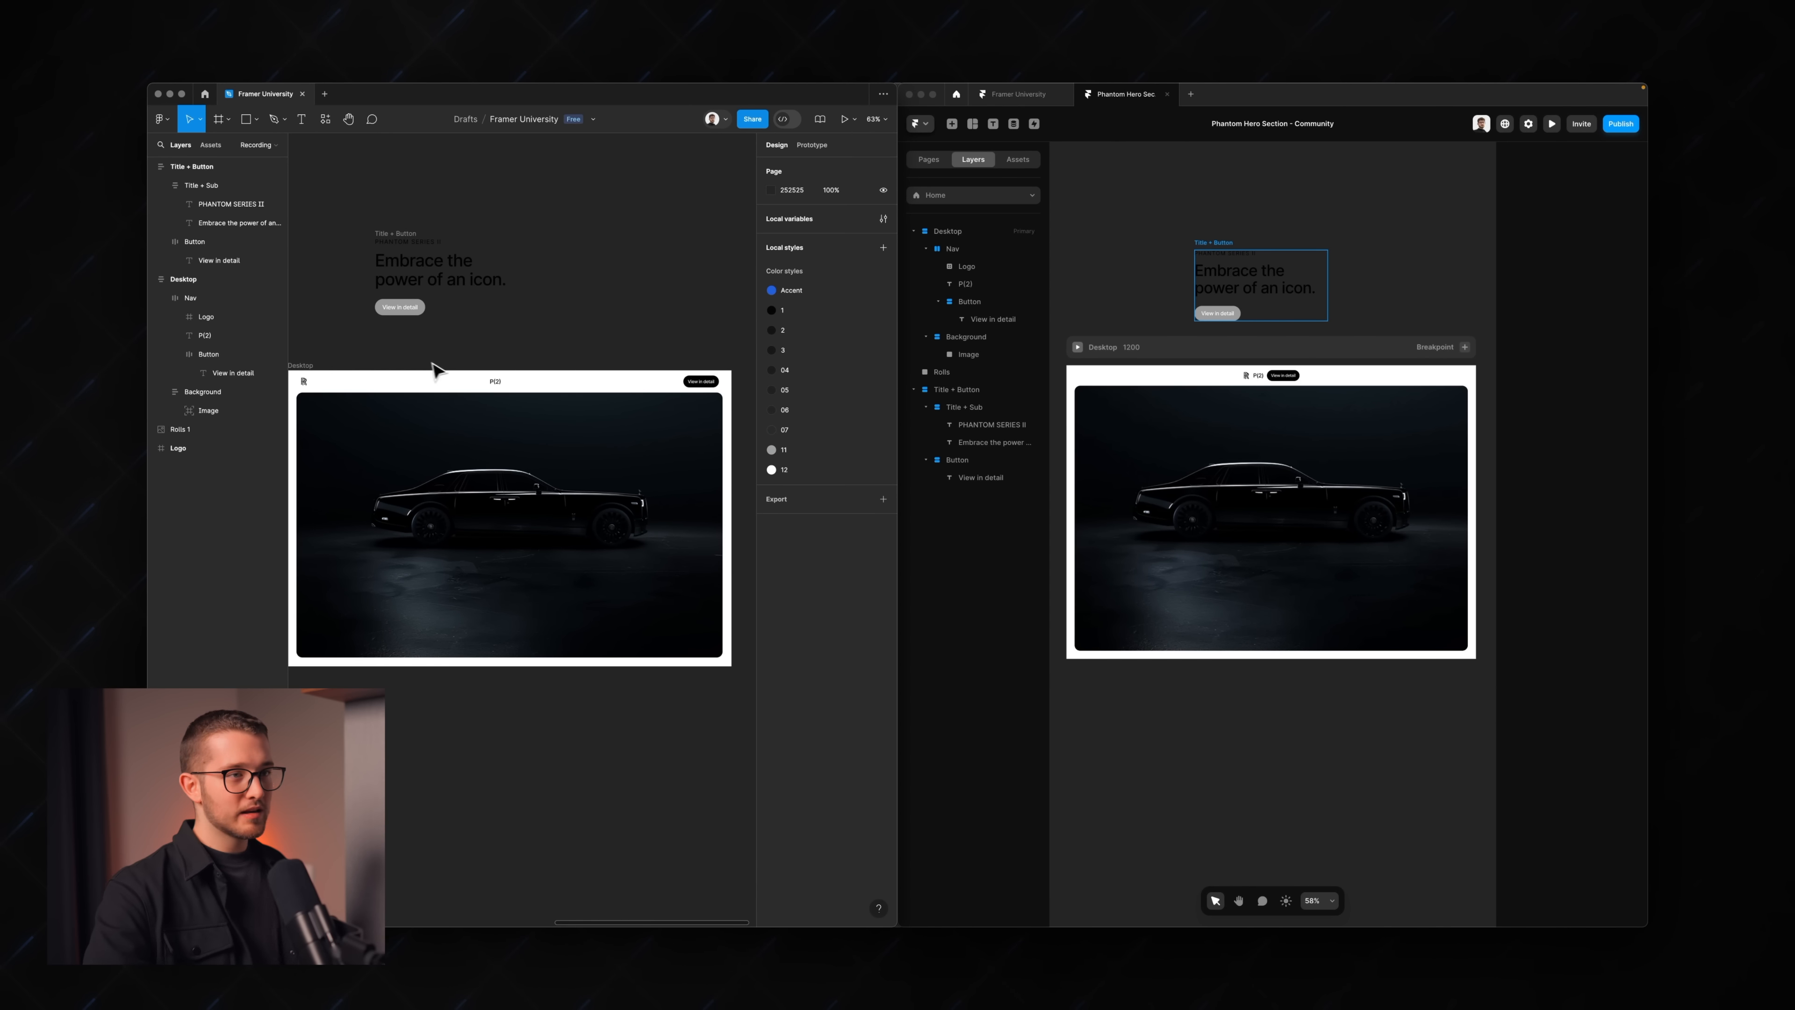
- In Framer, set the Nav stack's distribution to Space Between
click(1193, 377)
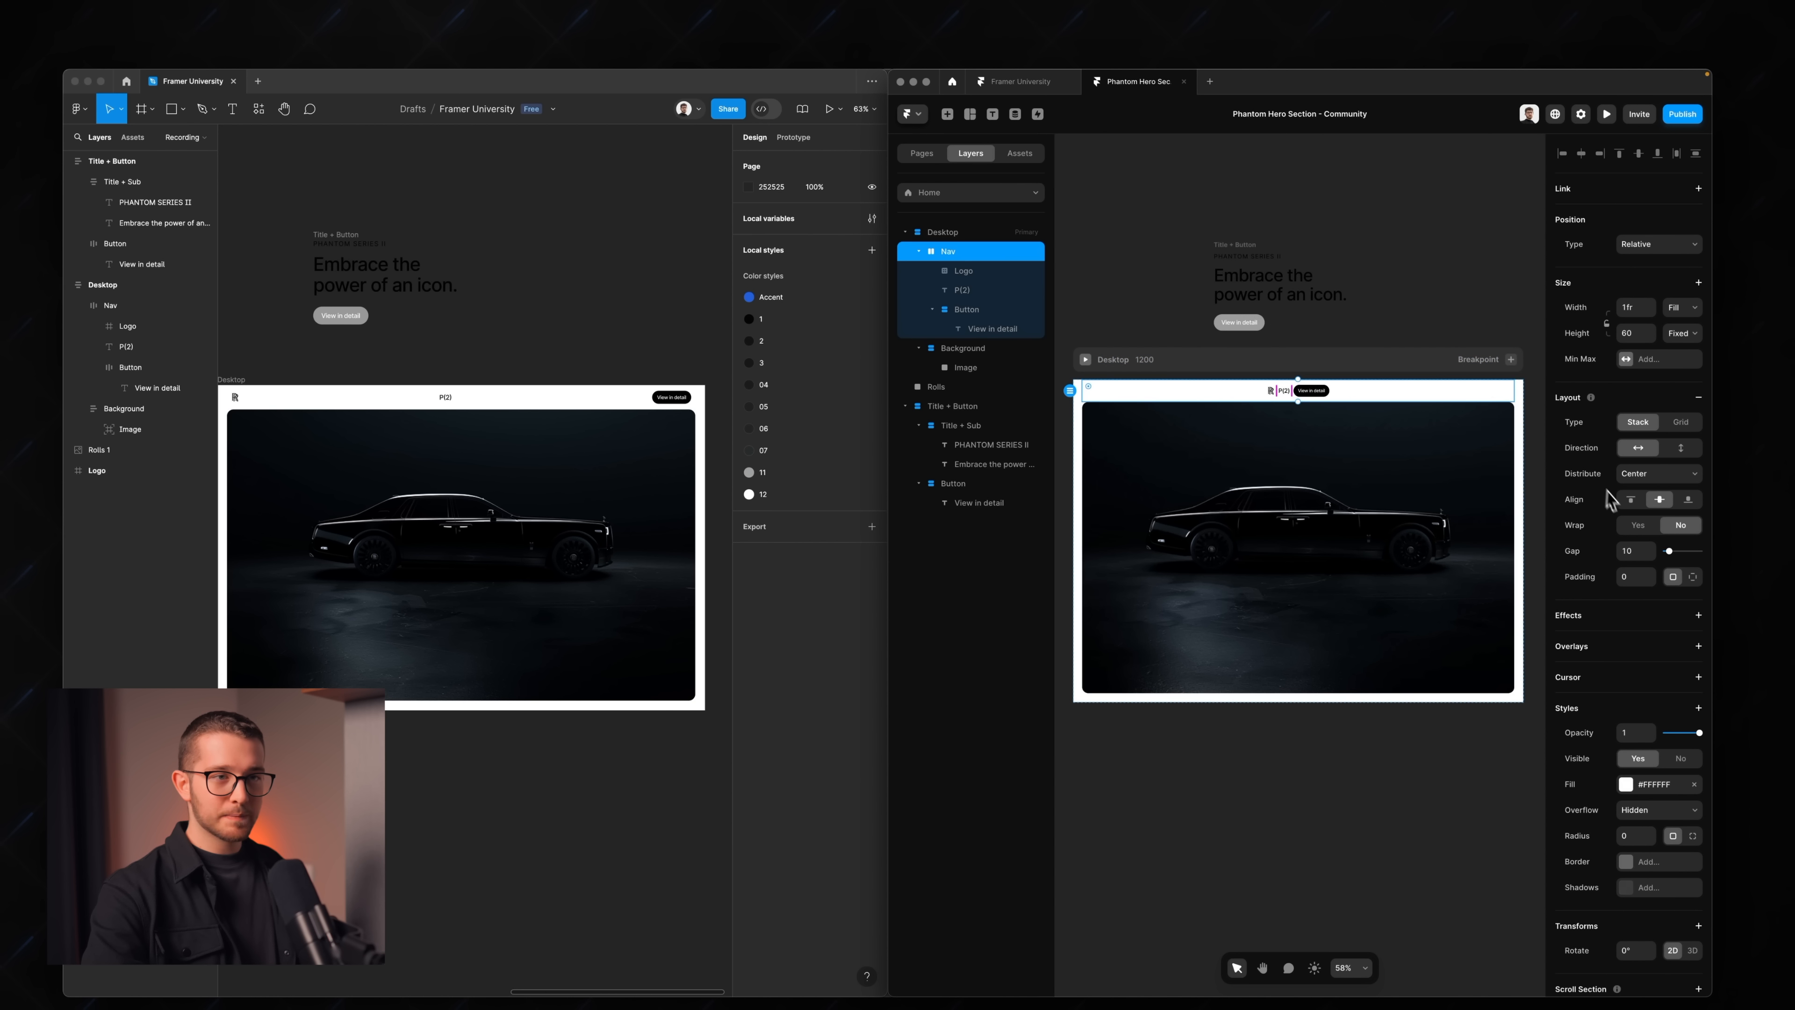
click(1634, 475)
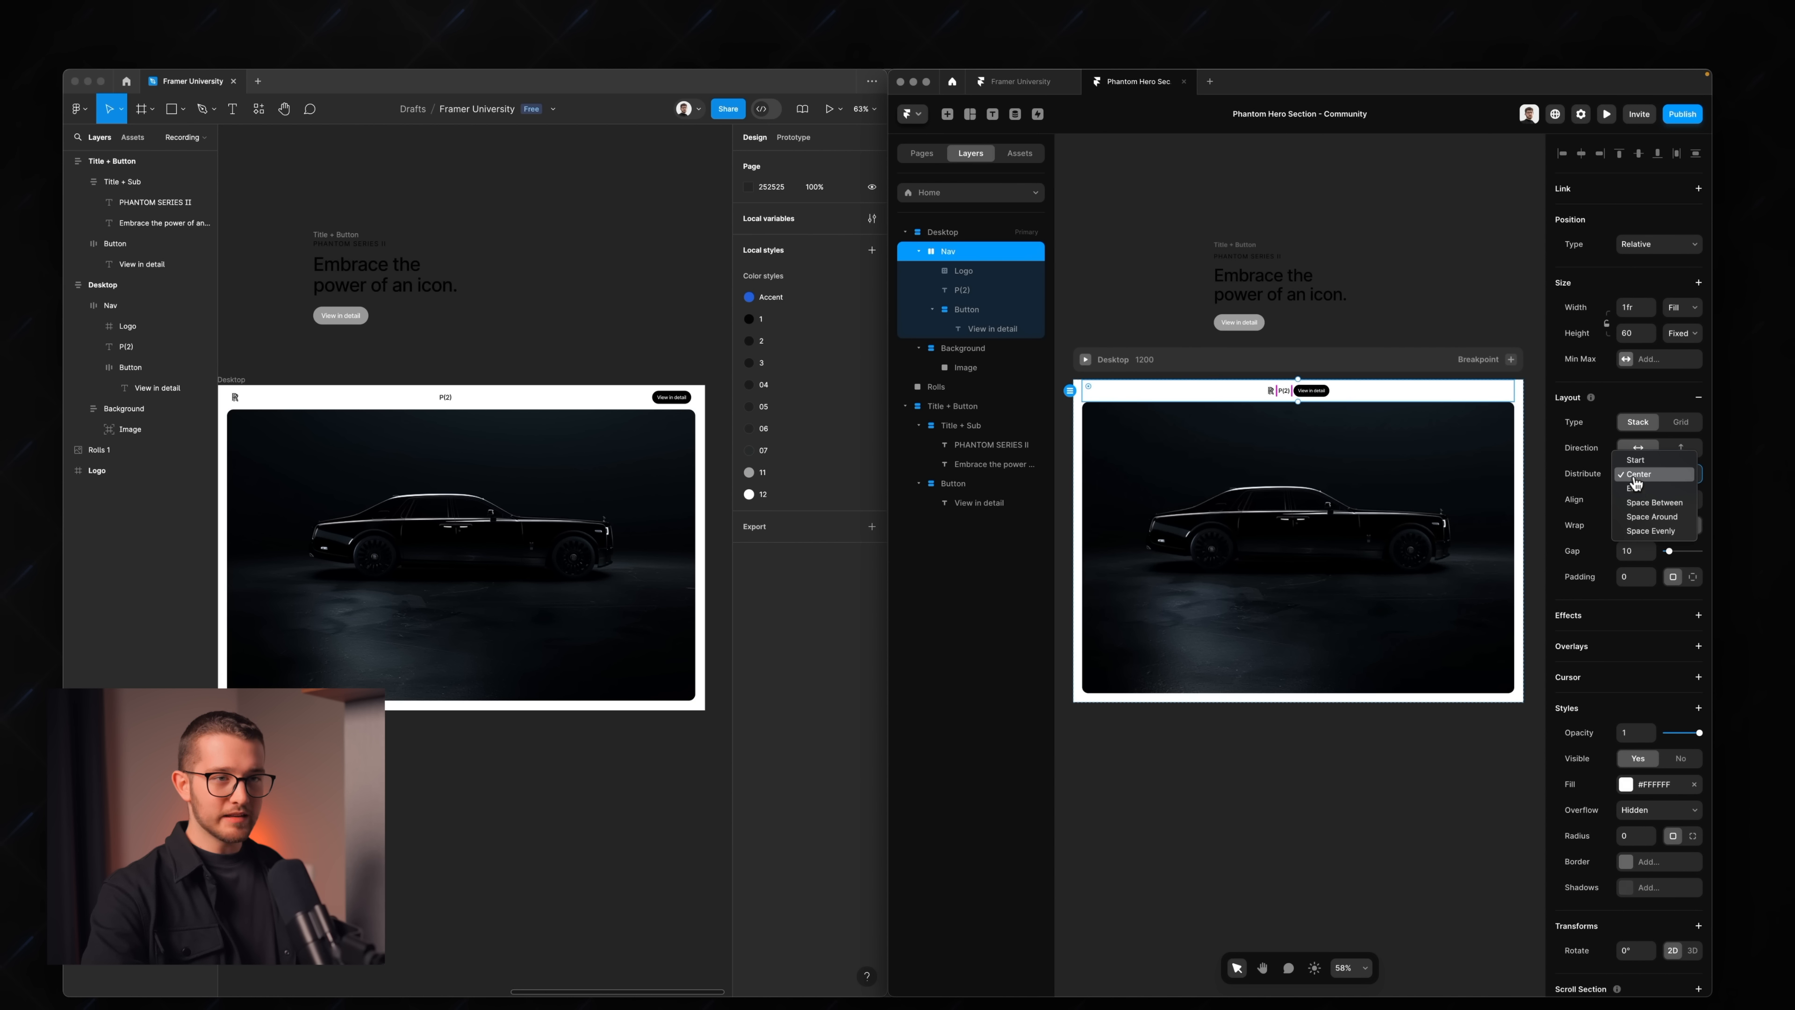
click(1651, 502)
click(1484, 311)
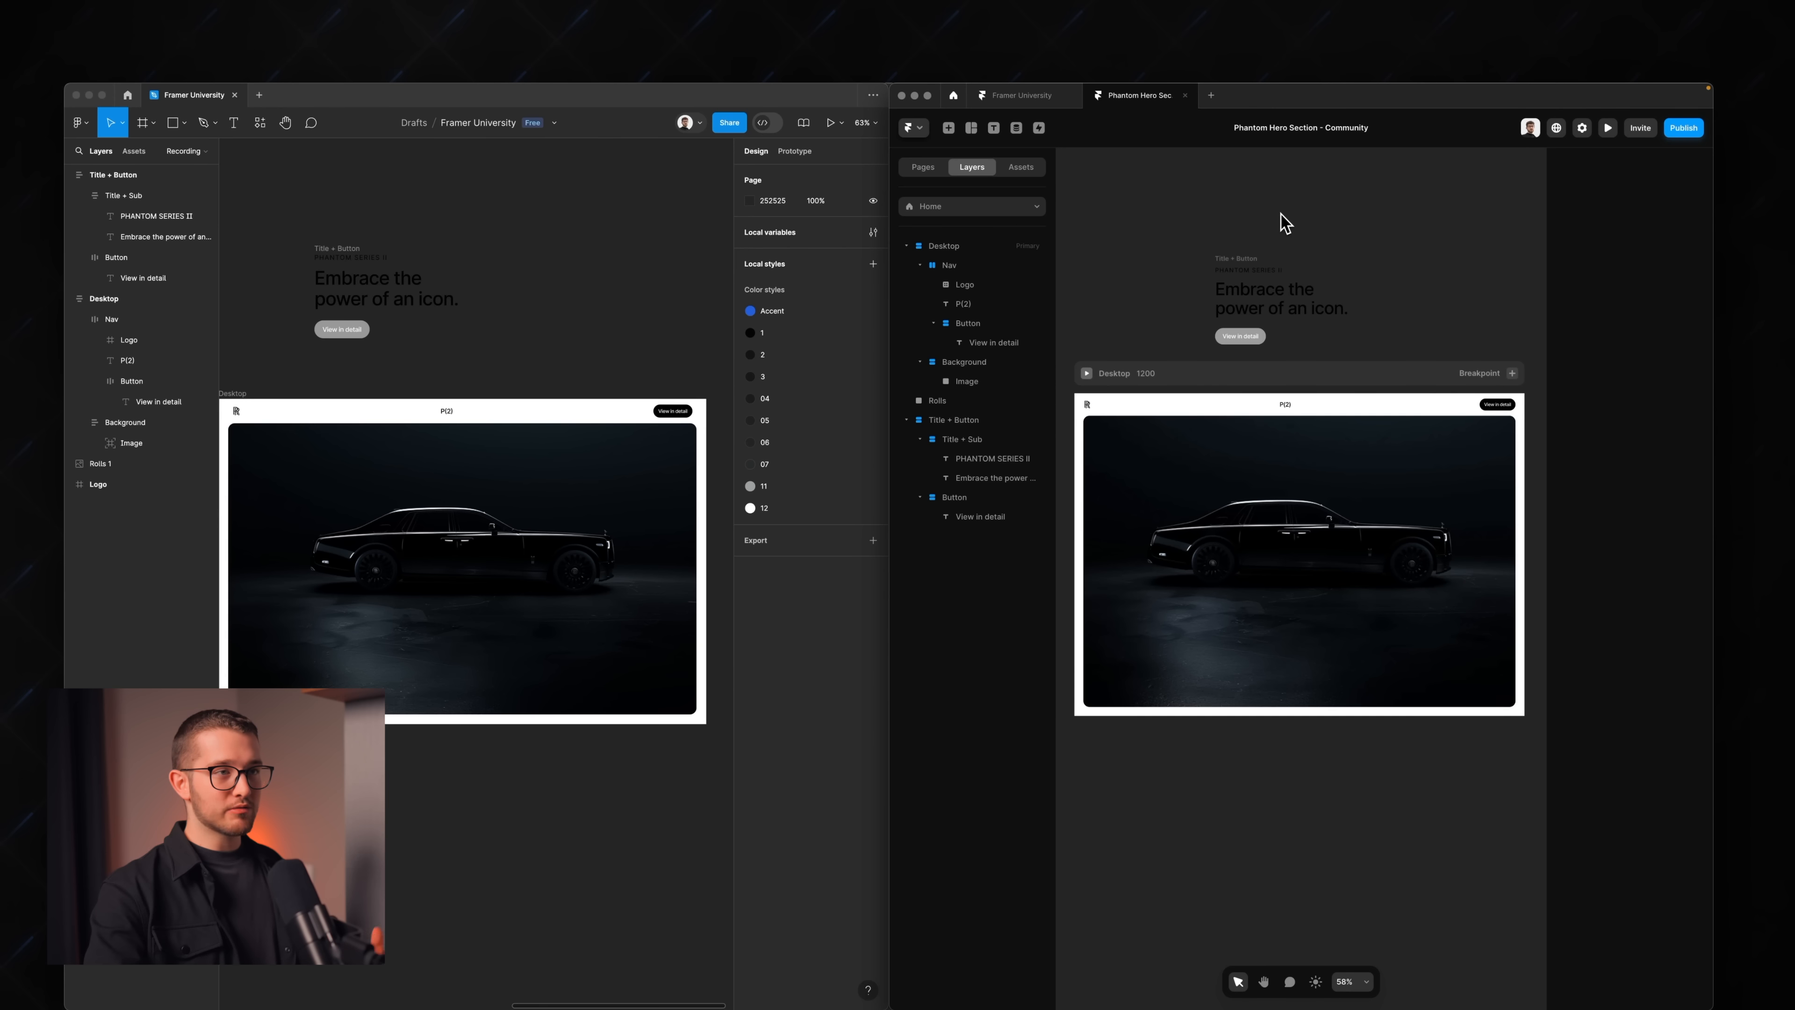
- In Figma, cut the Title + Button frame from the canvas and paste it into the Background frame of the Desktop design
click(1230, 246)
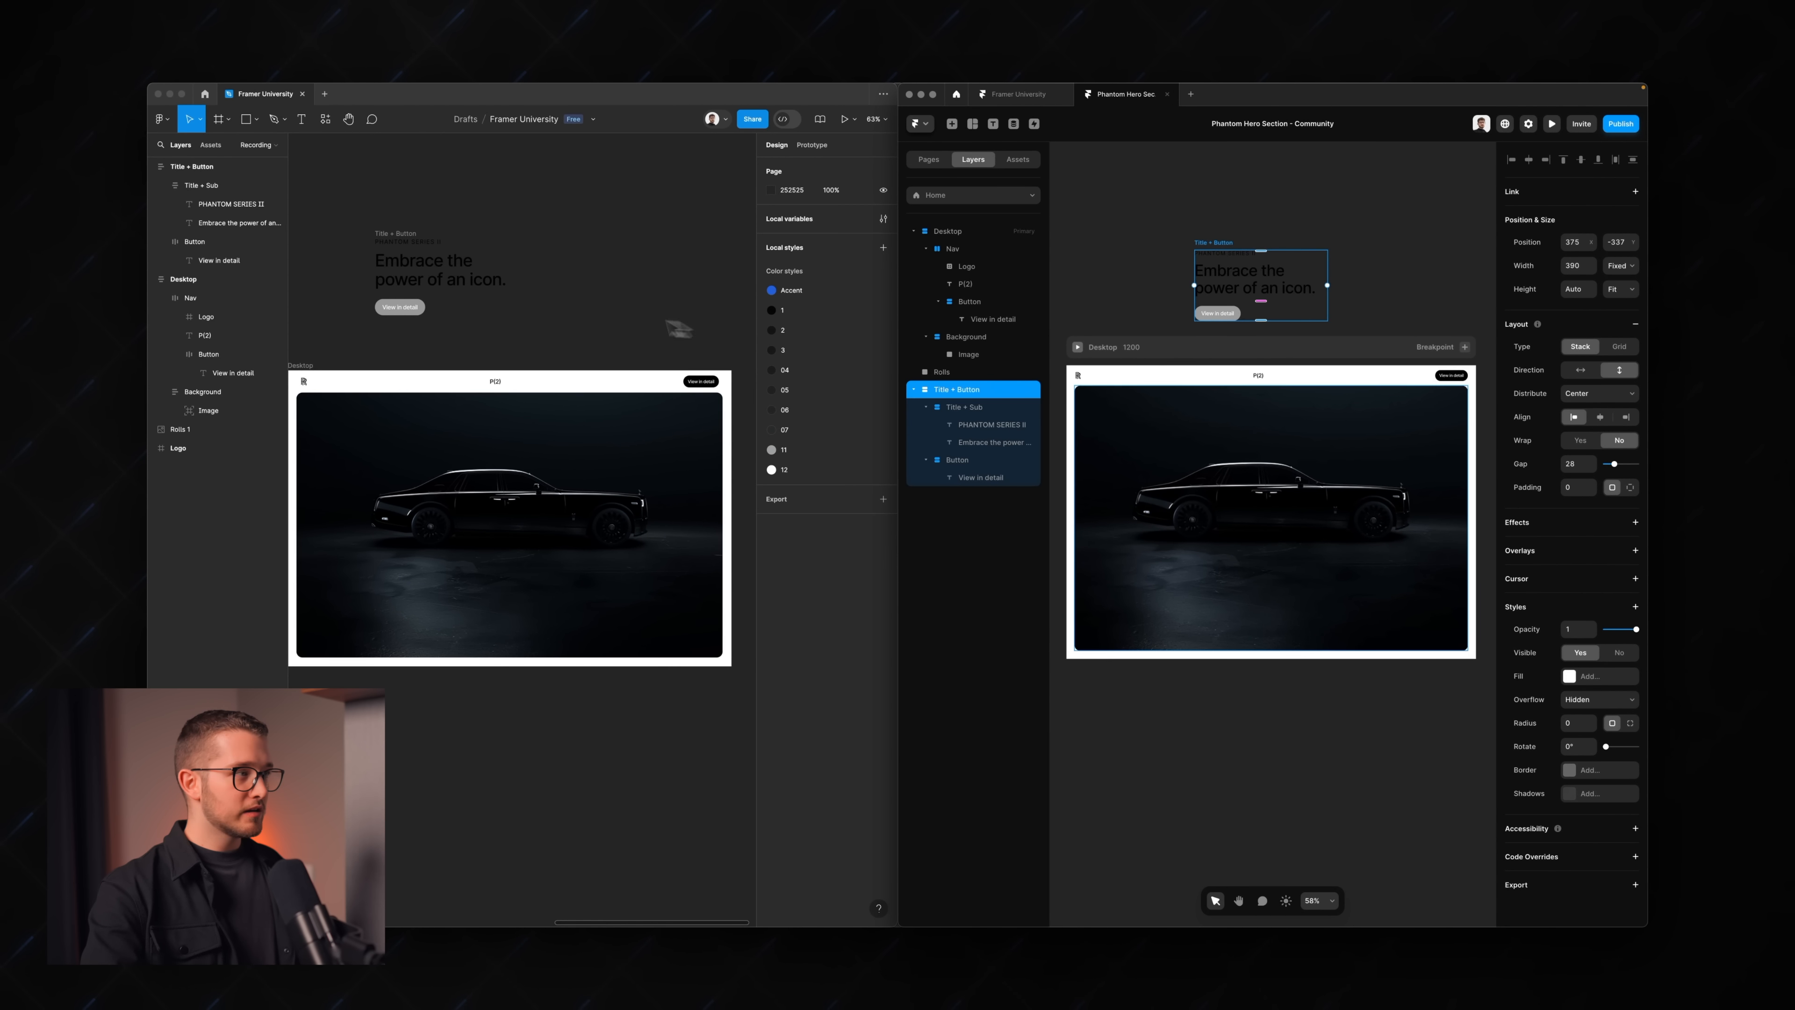
click(403, 240)
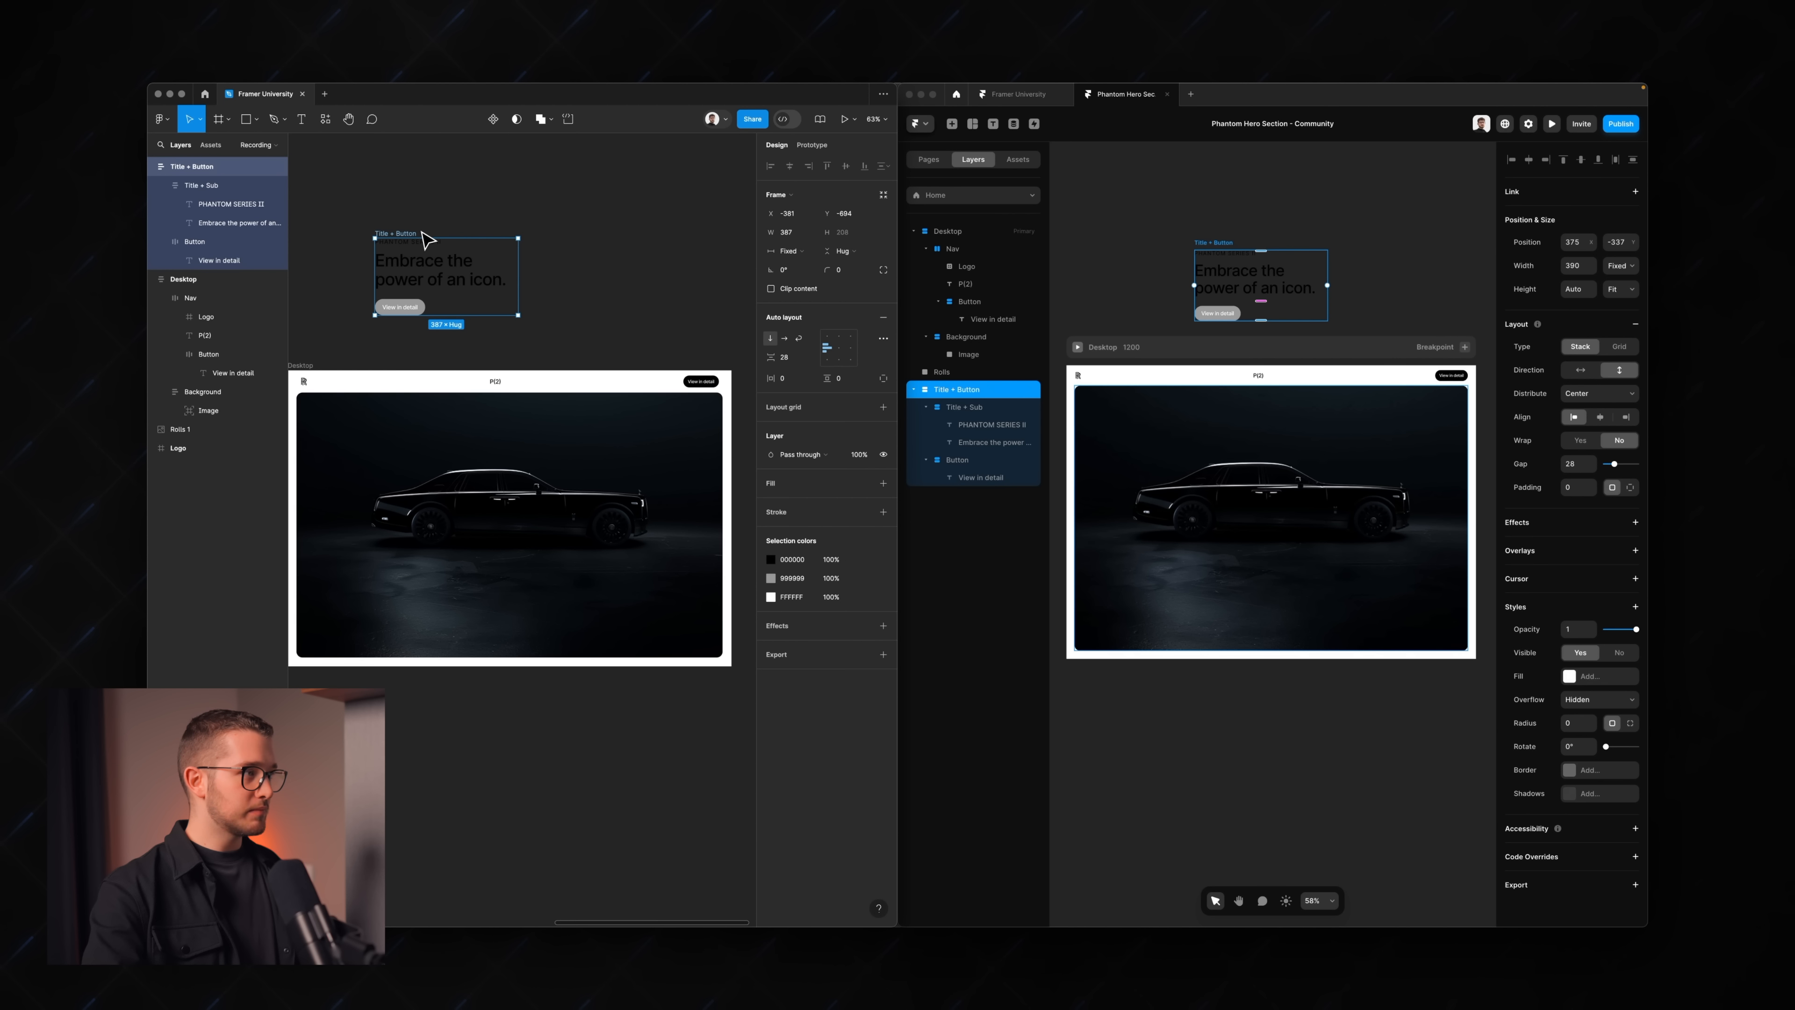
key(super+x)
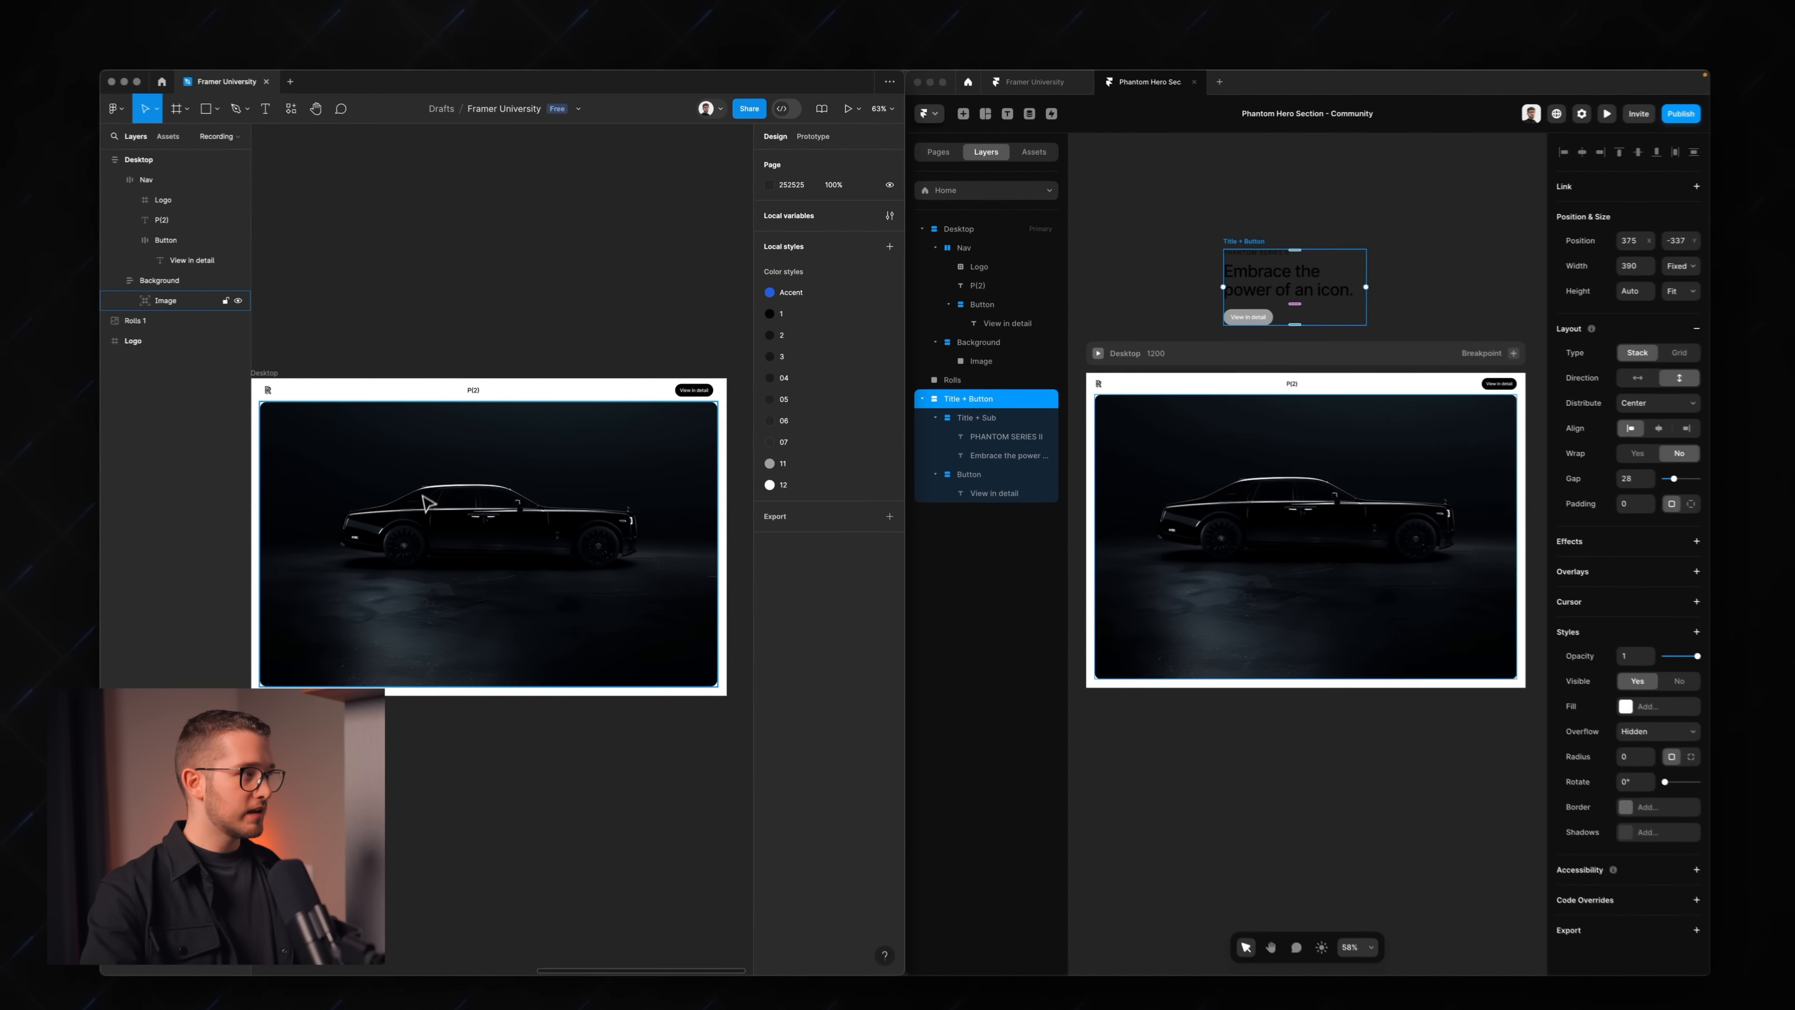
super+click(421, 475)
click(212, 281)
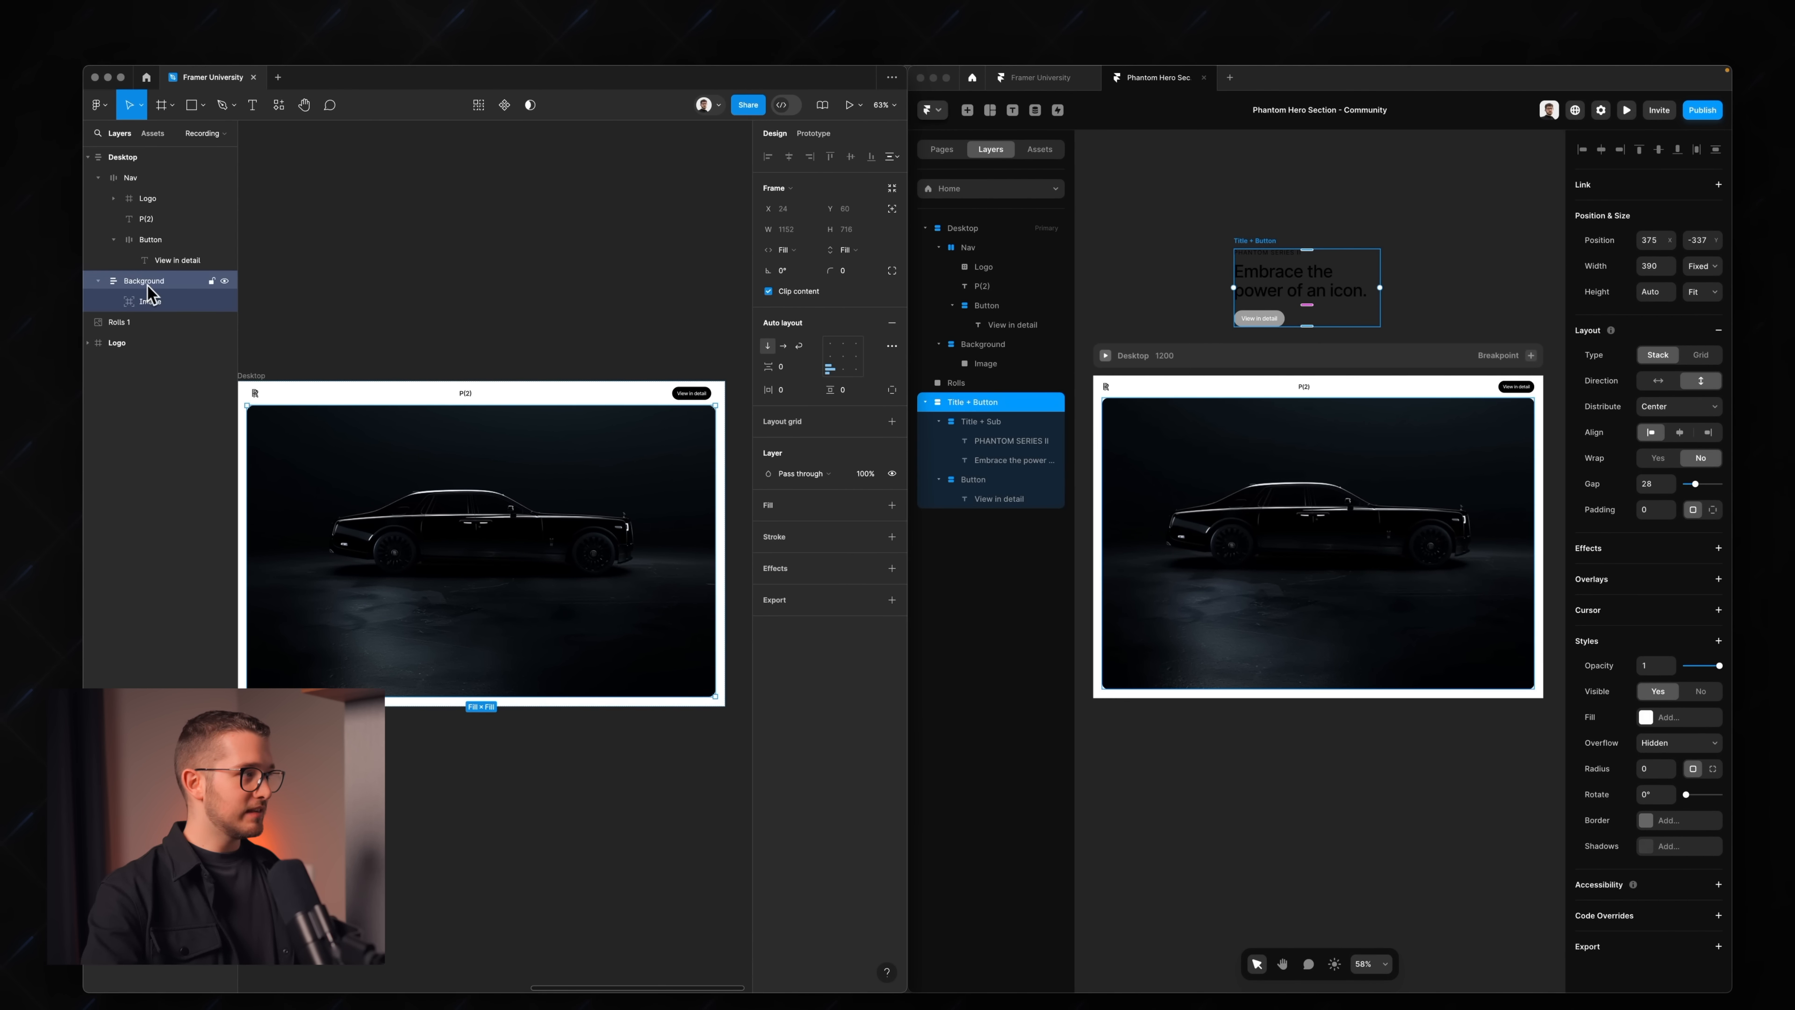
key(super+v)
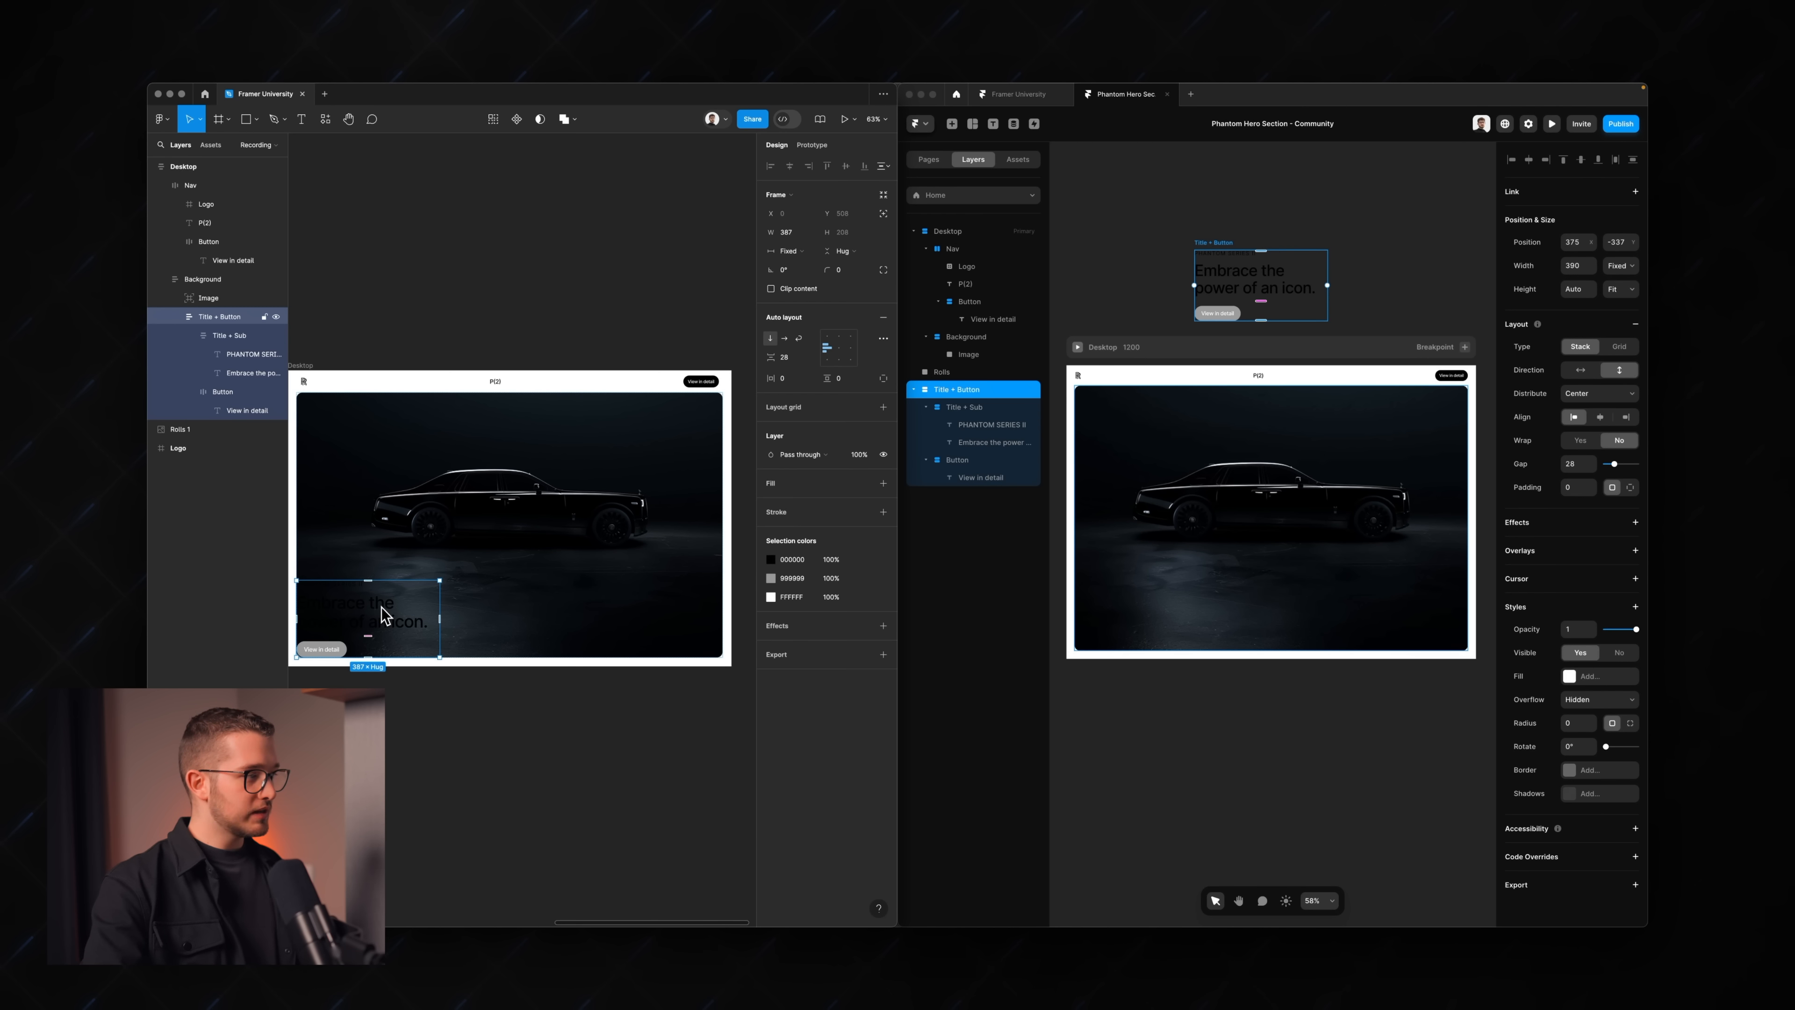
scroll(311, 633, up, 10)
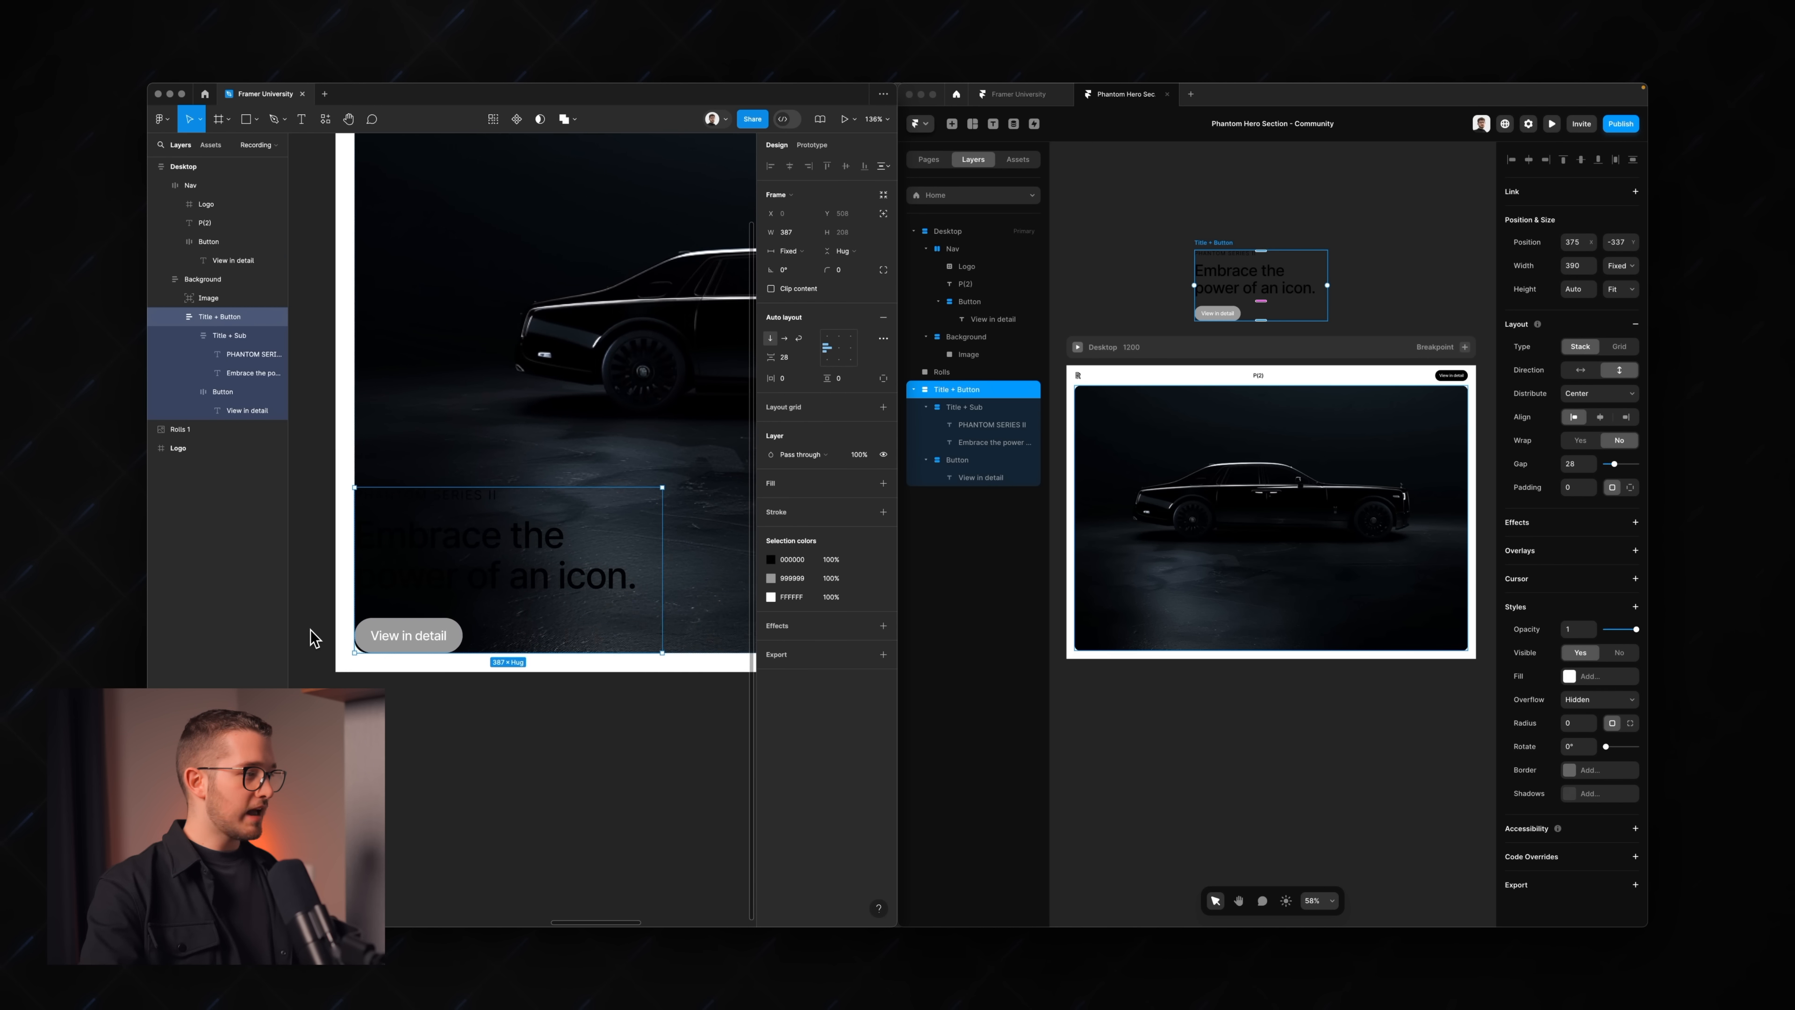
scroll(514, 475, down, 3)
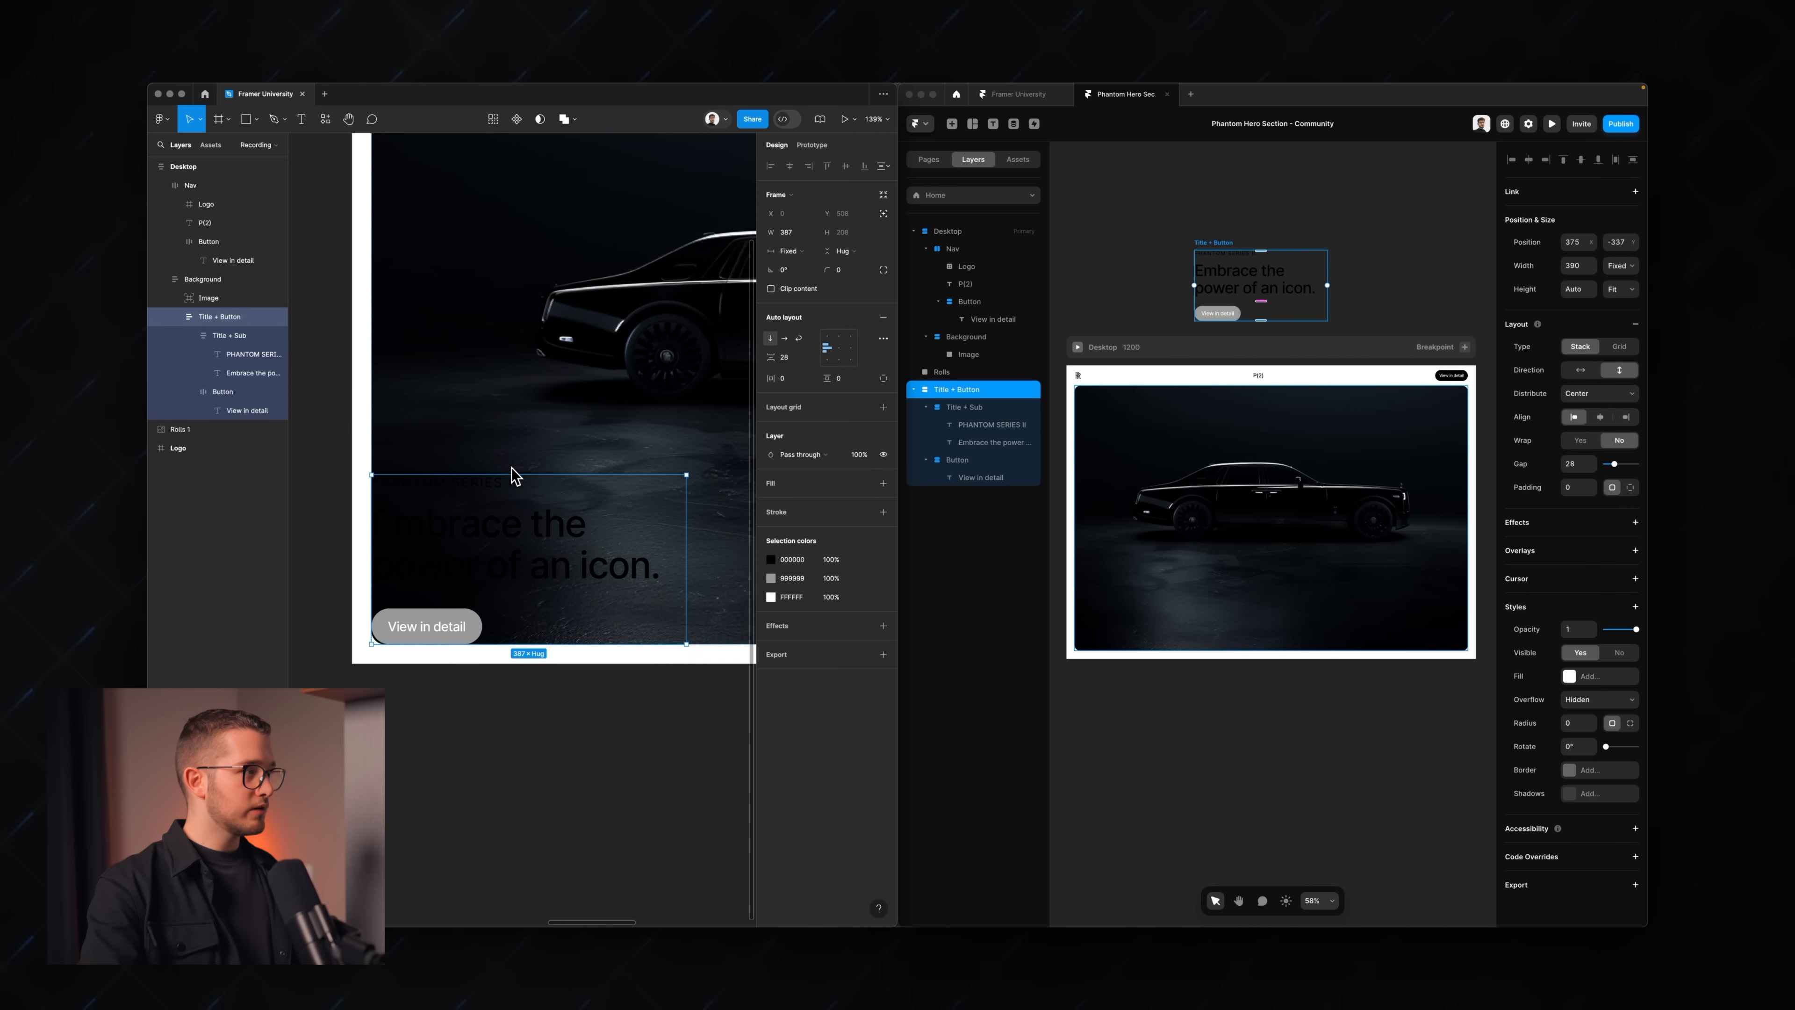
- In Figma, set the Background frame's horizontal and vertical padding to 44
click(213, 279)
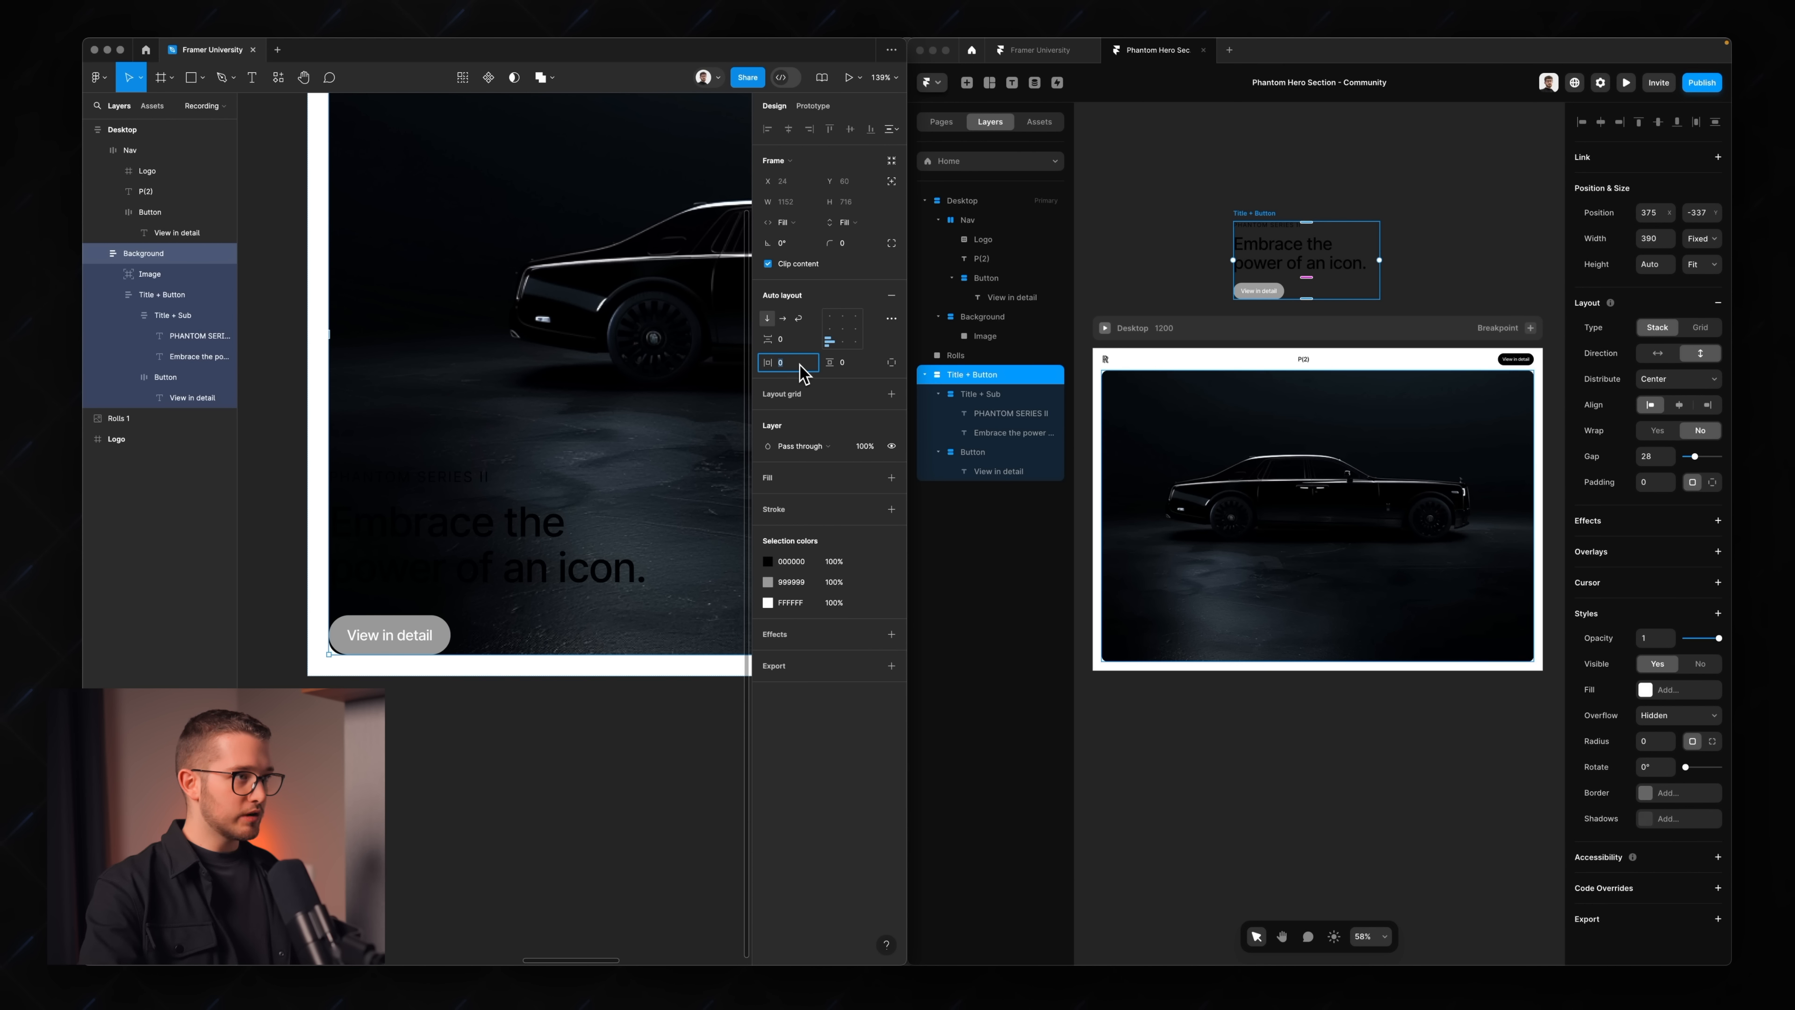
key(Tab)
text(44)
key(Return)
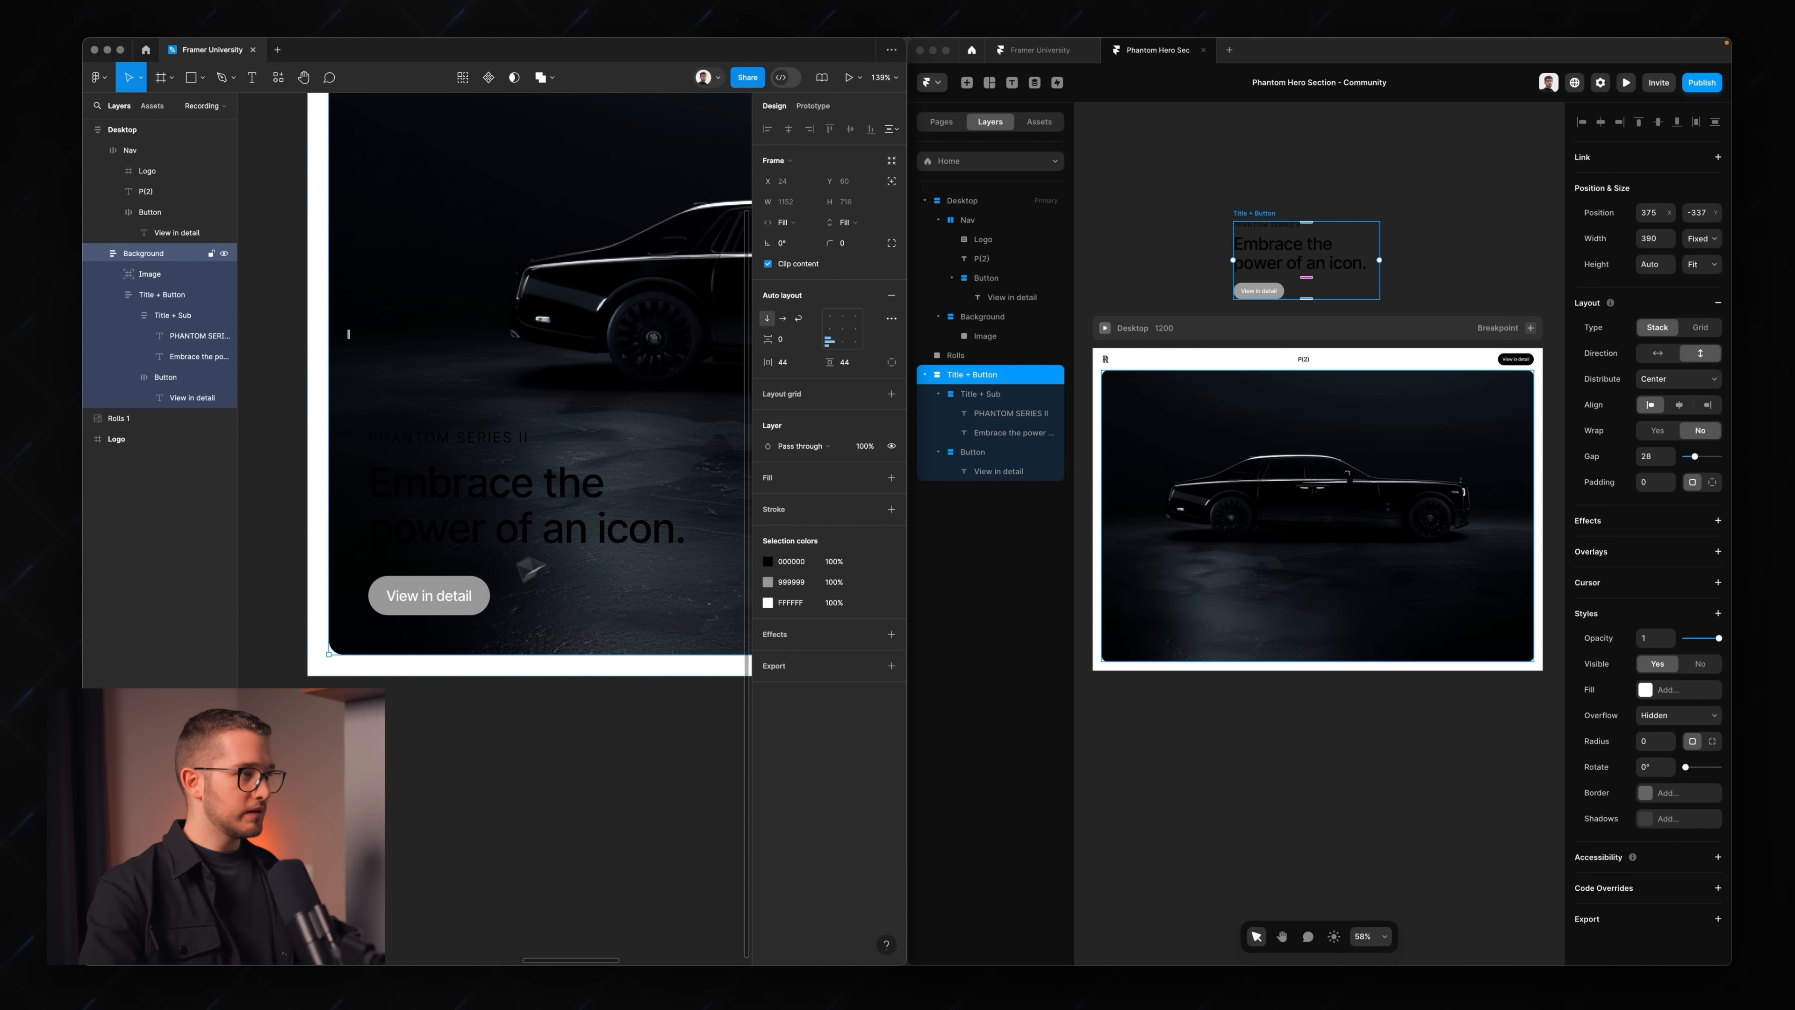
- Change the fill of the "PHANTOM SERIES II" and "Embrace the power of an icon." texts to white (FFFFFF)
scroll(530, 566, down, 3)
click(440, 574)
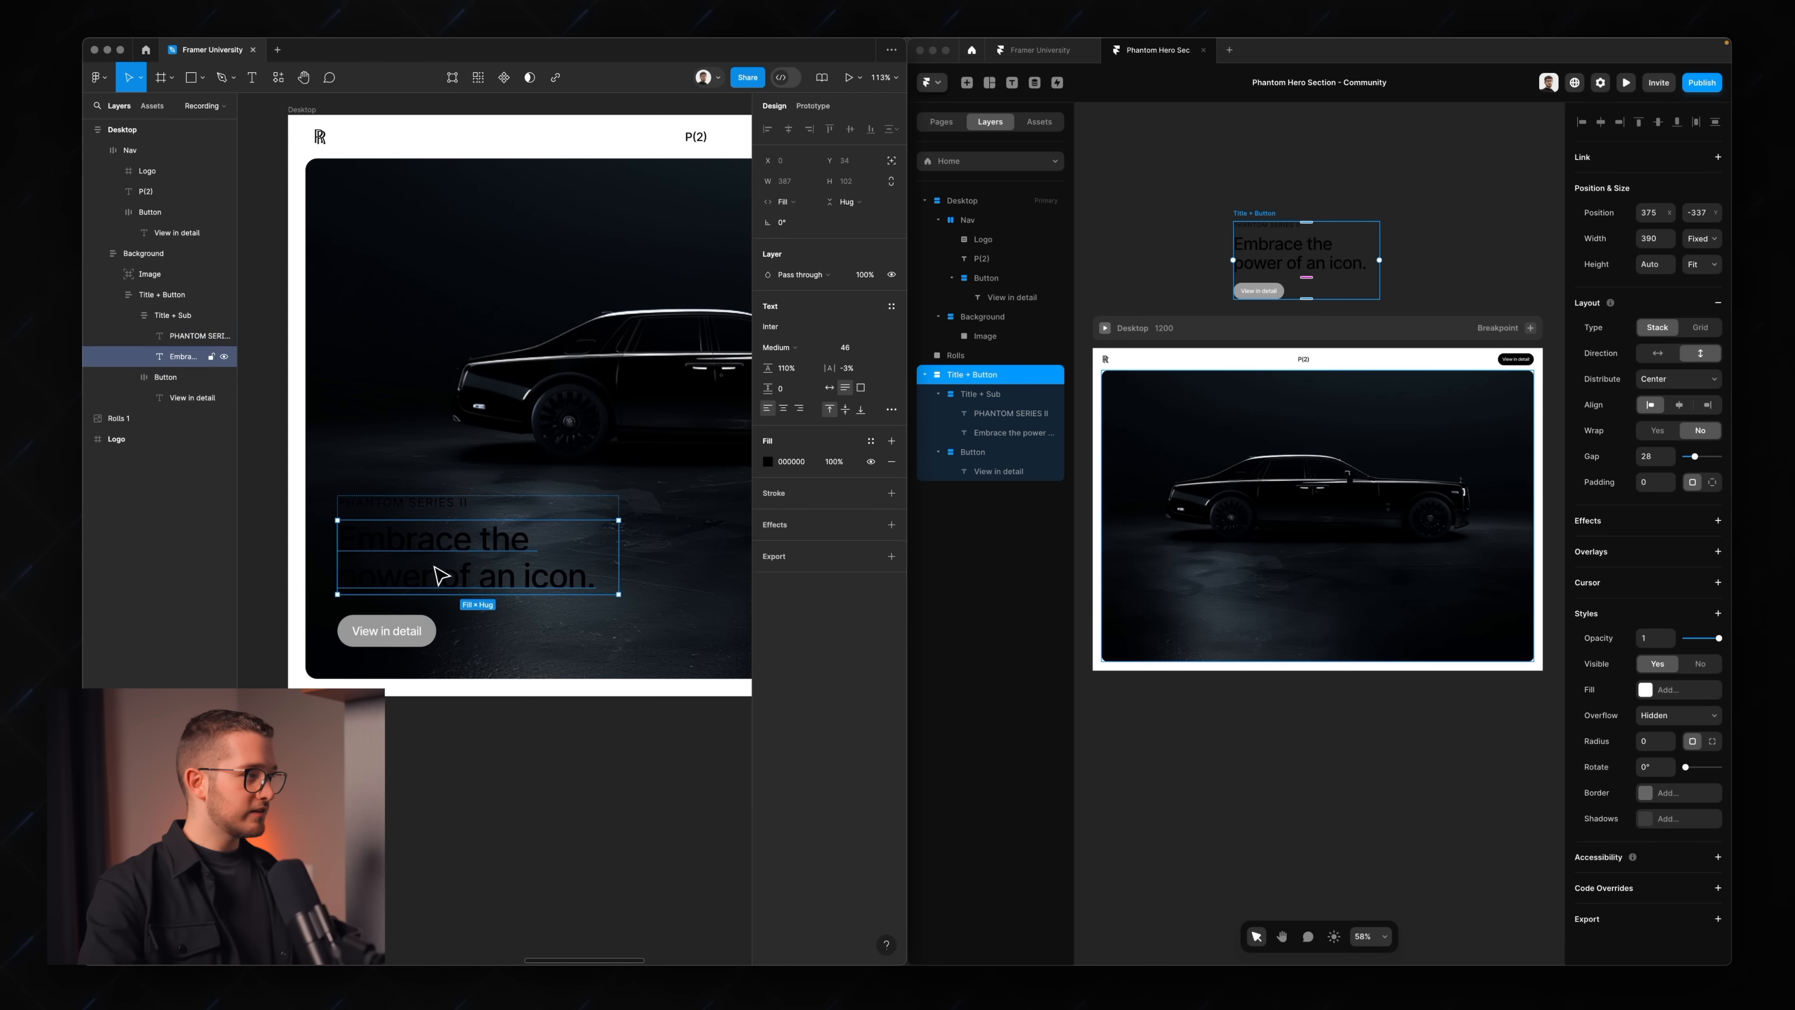
shift+click(424, 514)
click(770, 495)
text(f)
key(Return)
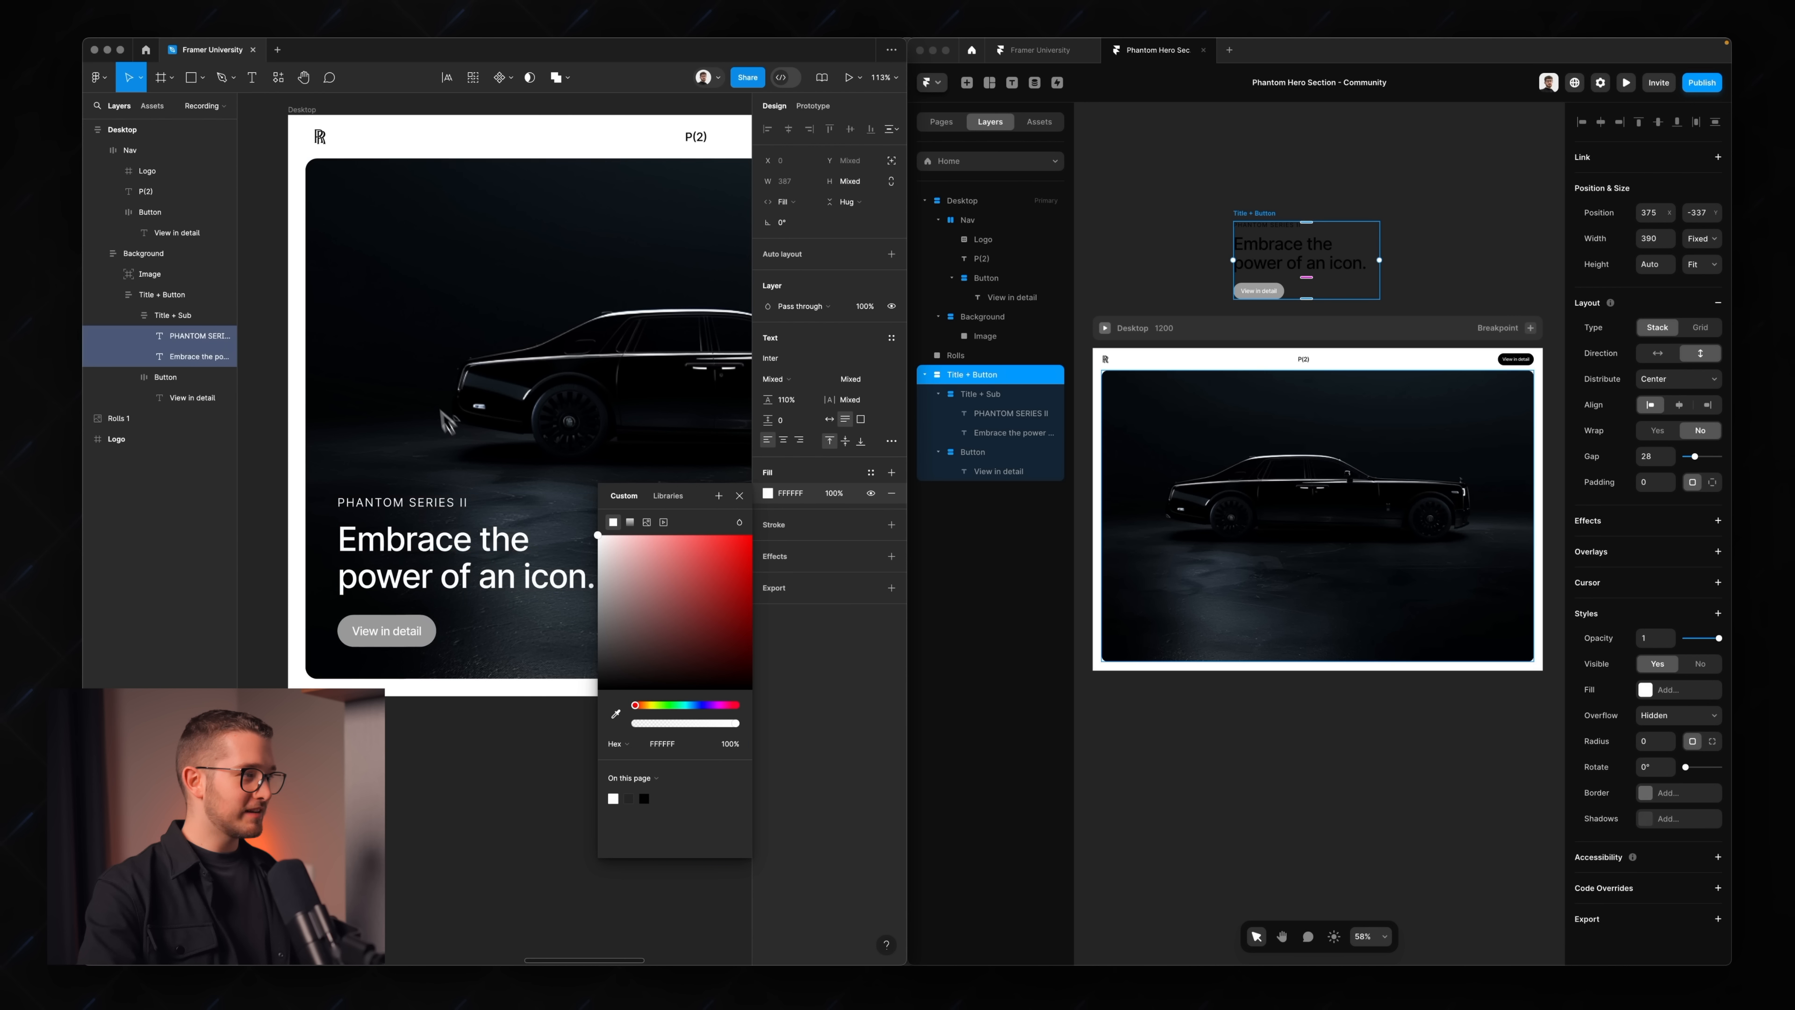
- Change the fill of the "View in detail" button below the title to white (FFFFFF)
click(429, 686)
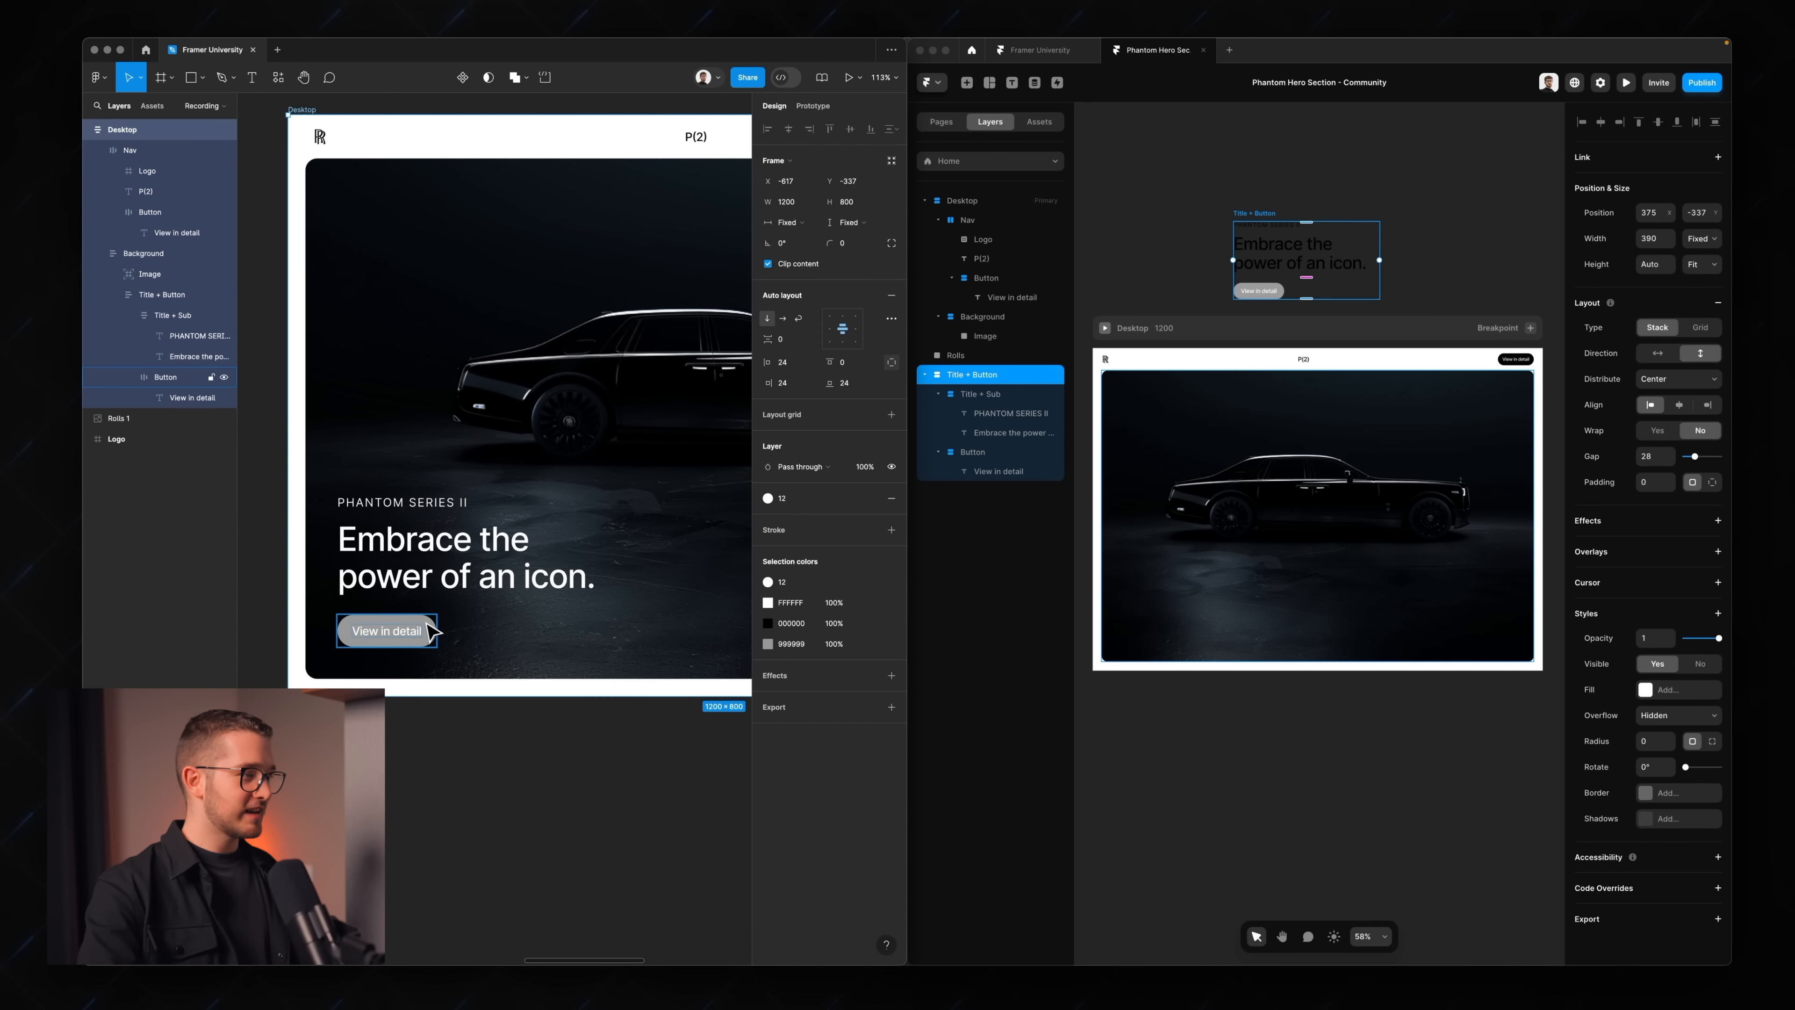
double_click(424, 631)
click(769, 498)
text(f)
key(Return)
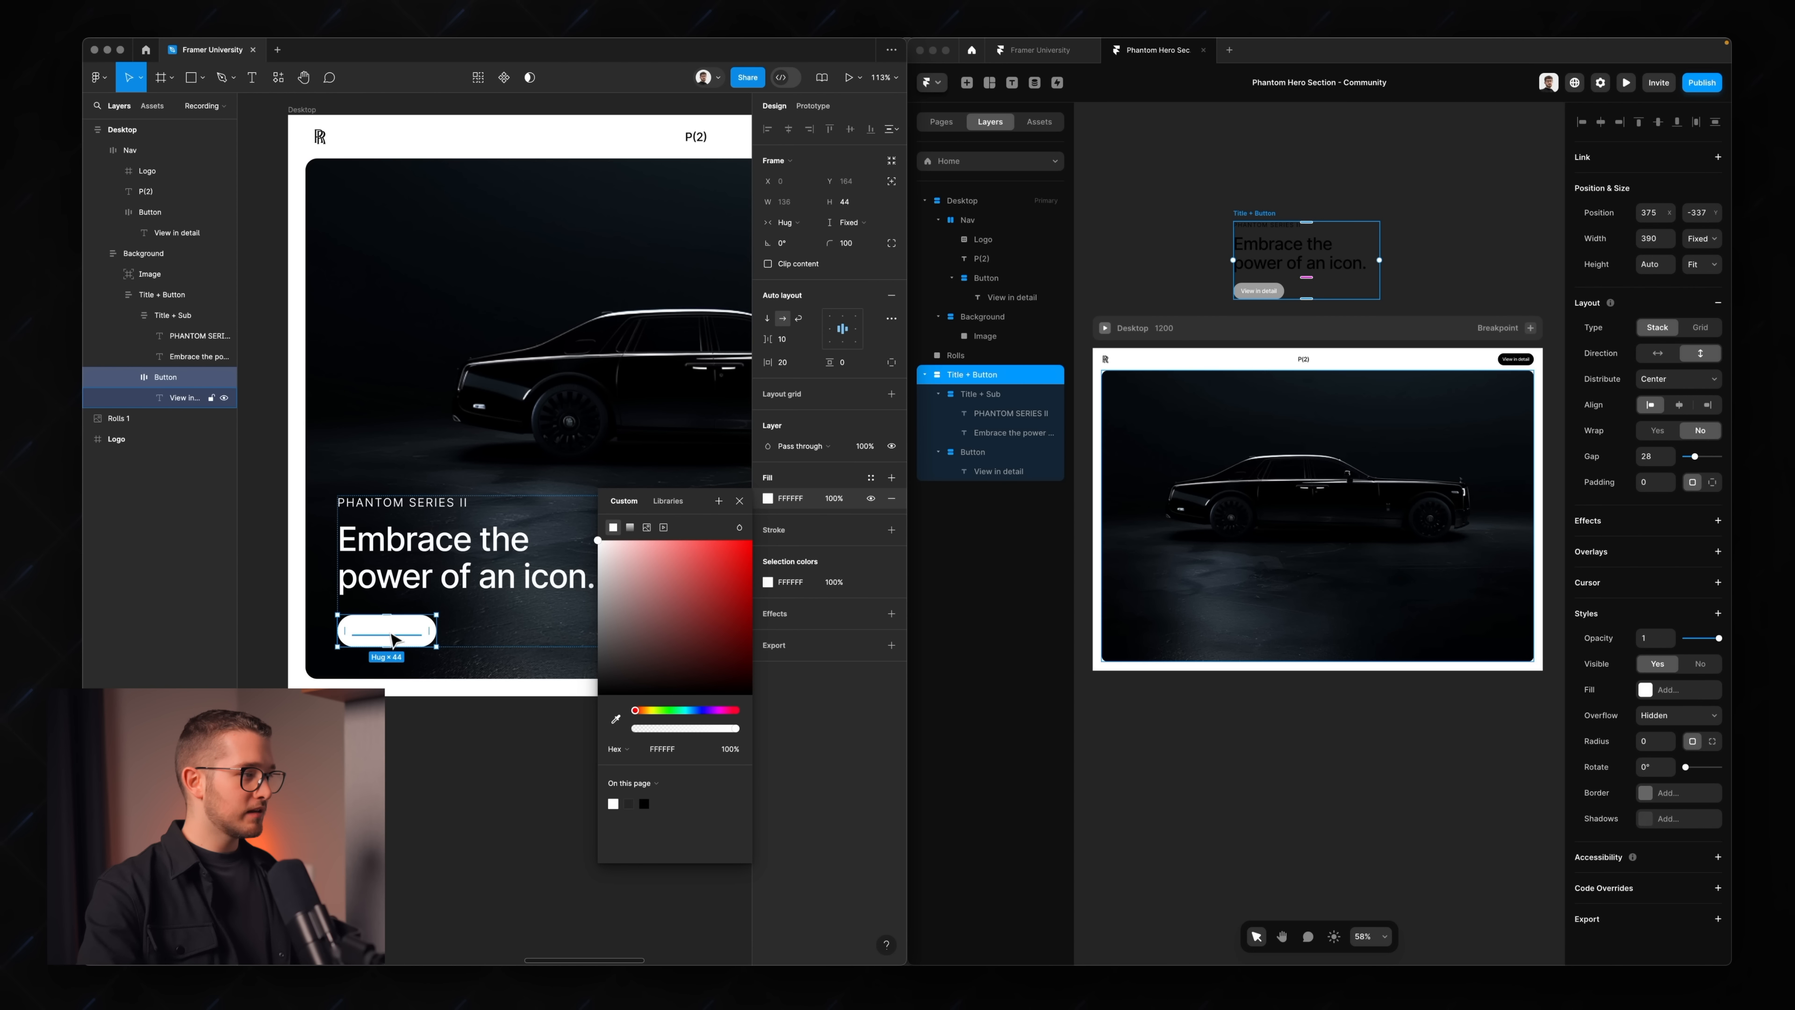
- Change the "View in detail" label inside the white button to black (000000)
click(392, 634)
click(768, 465)
text(0)
key(Return)
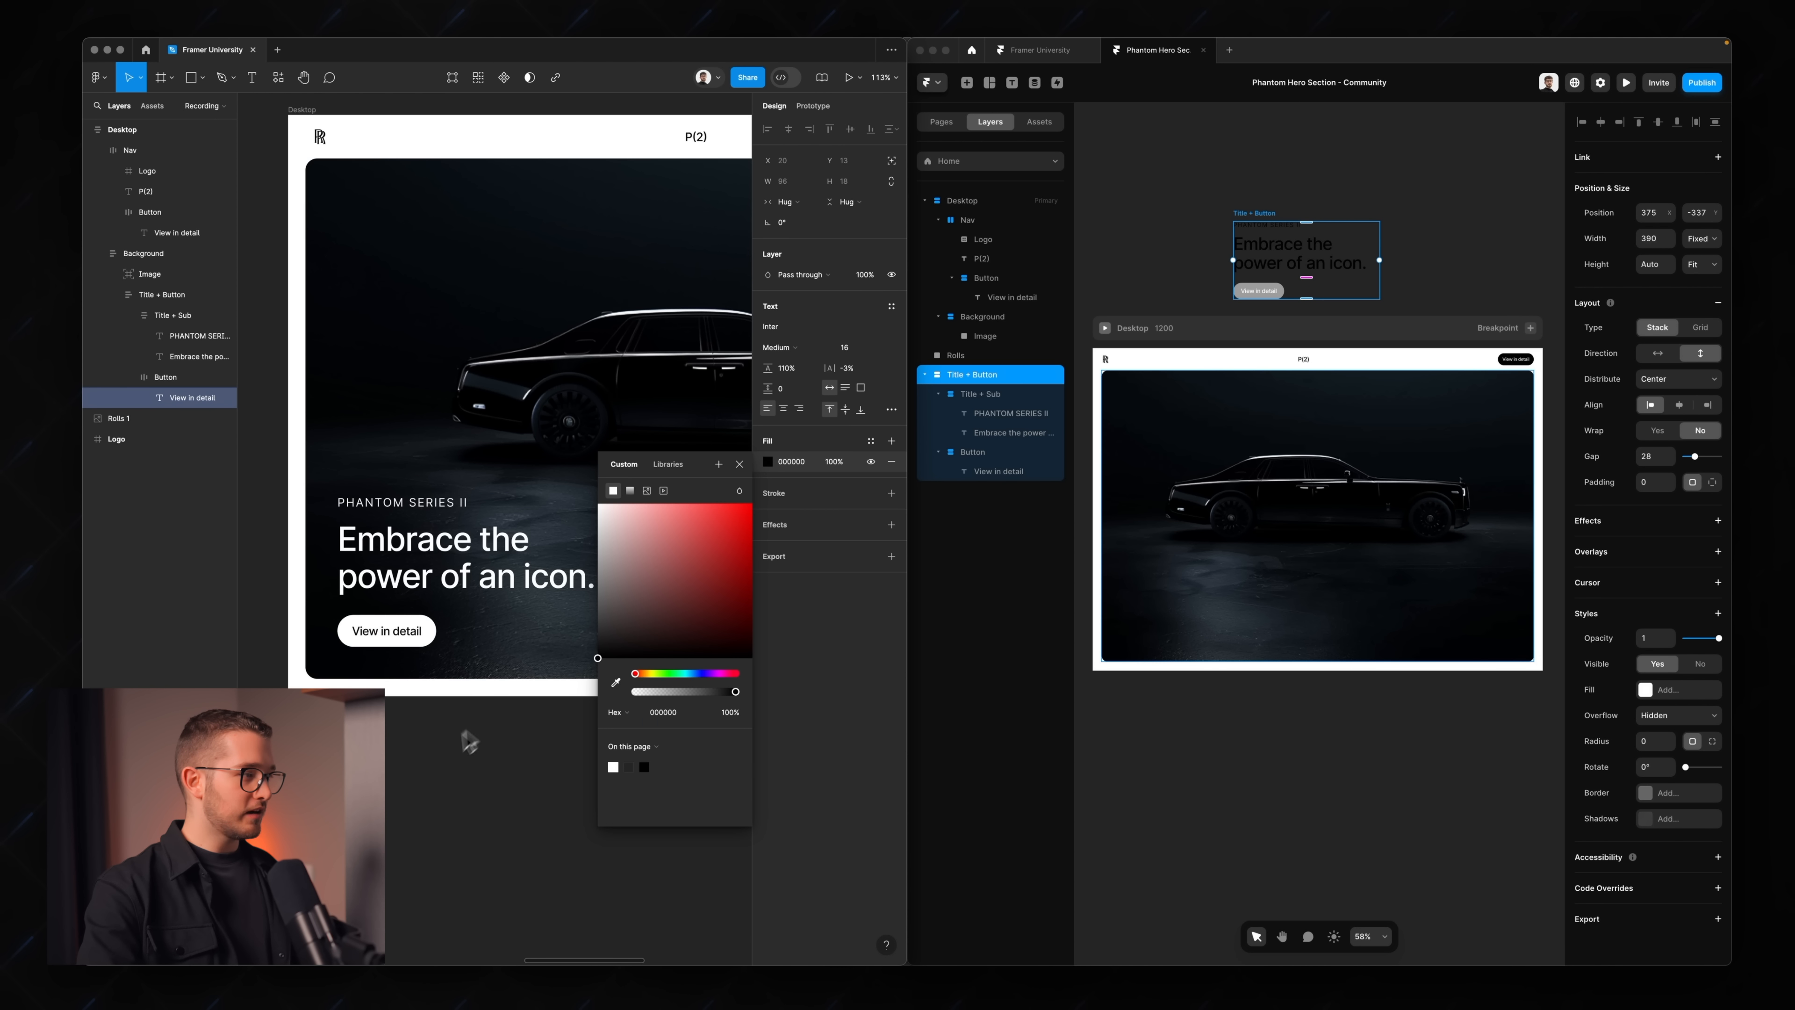
click(441, 799)
scroll(438, 800, down, 1)
scroll(441, 803, down, 5)
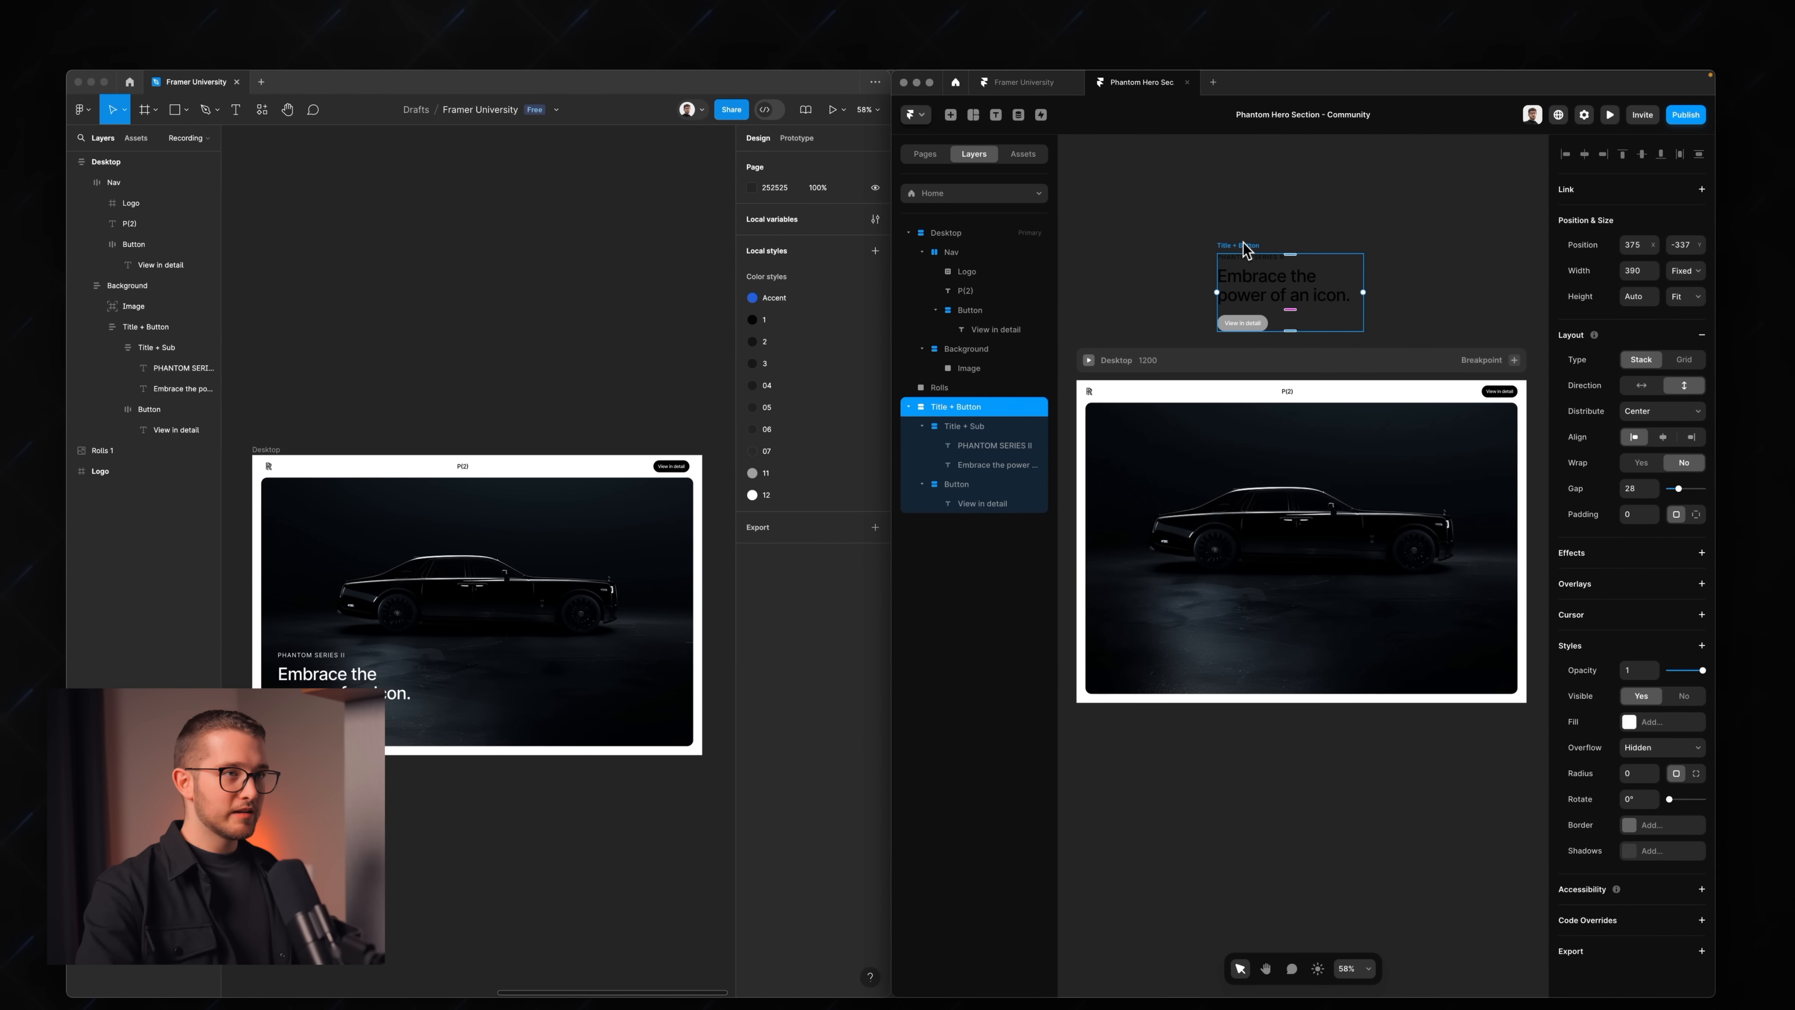
- In Framer, cut the Title + Button stack from the canvas and paste it into the Background stack
key(super+x)
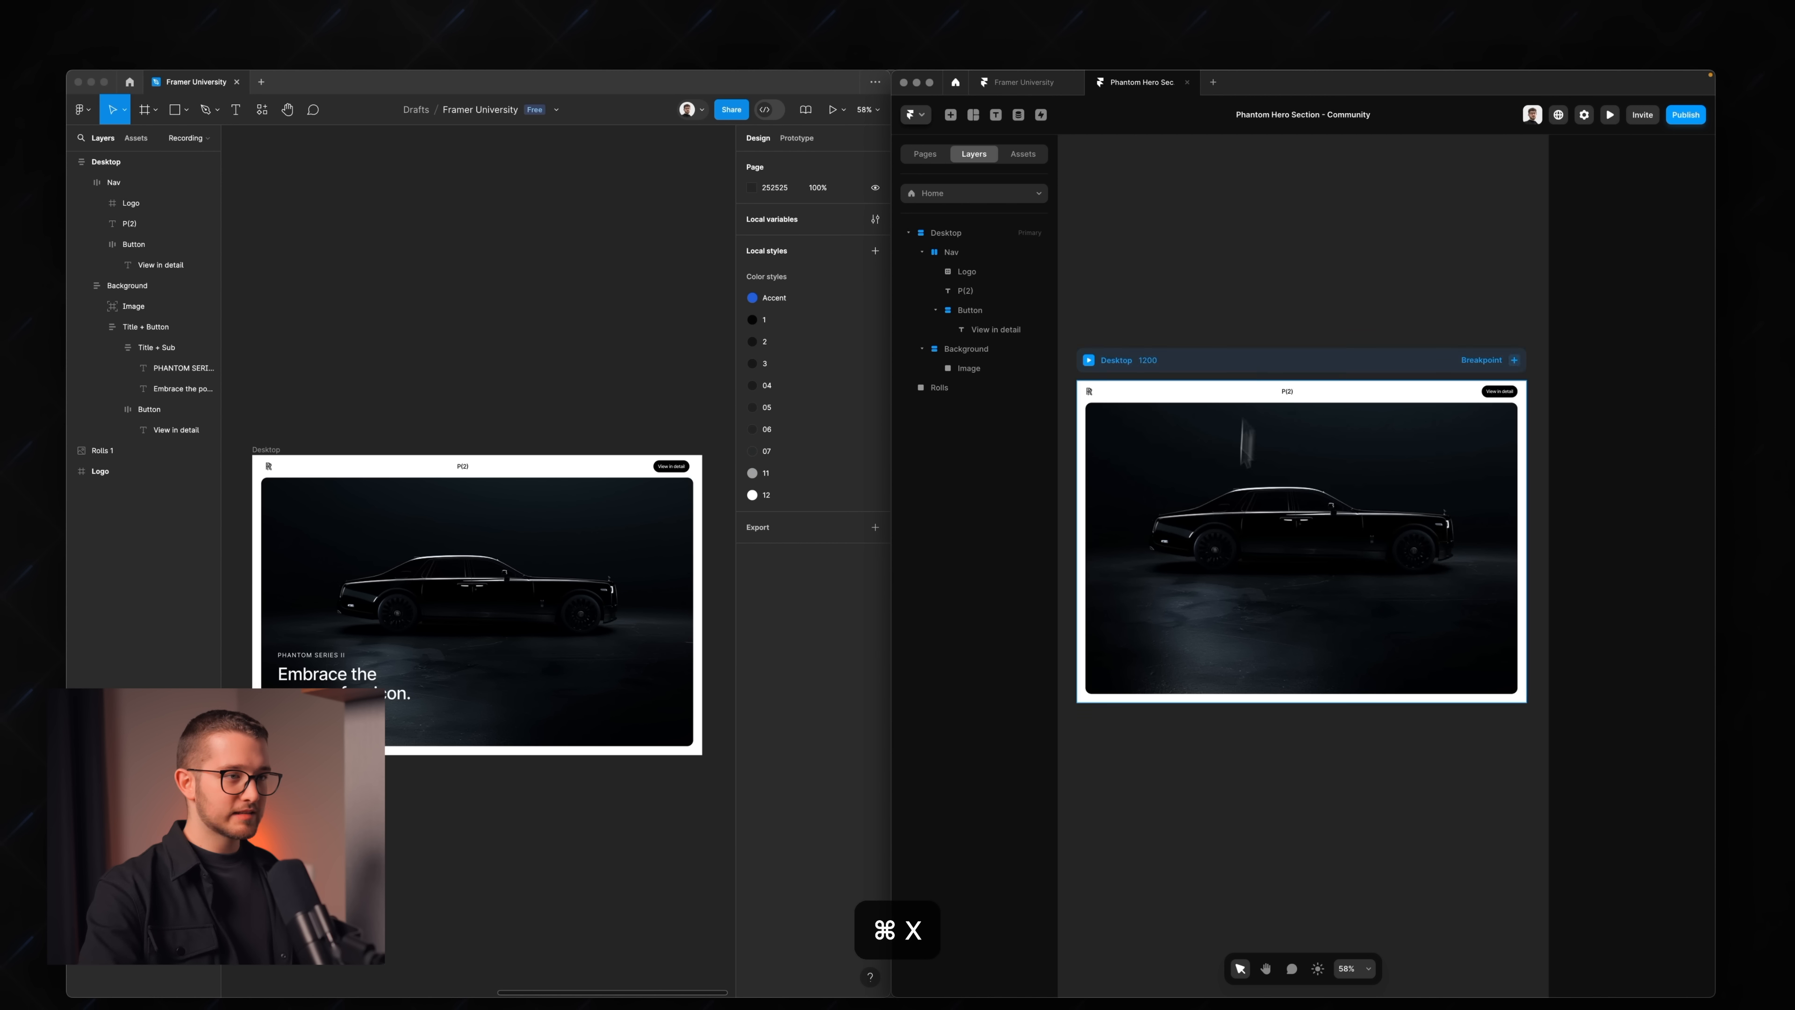
click(1223, 593)
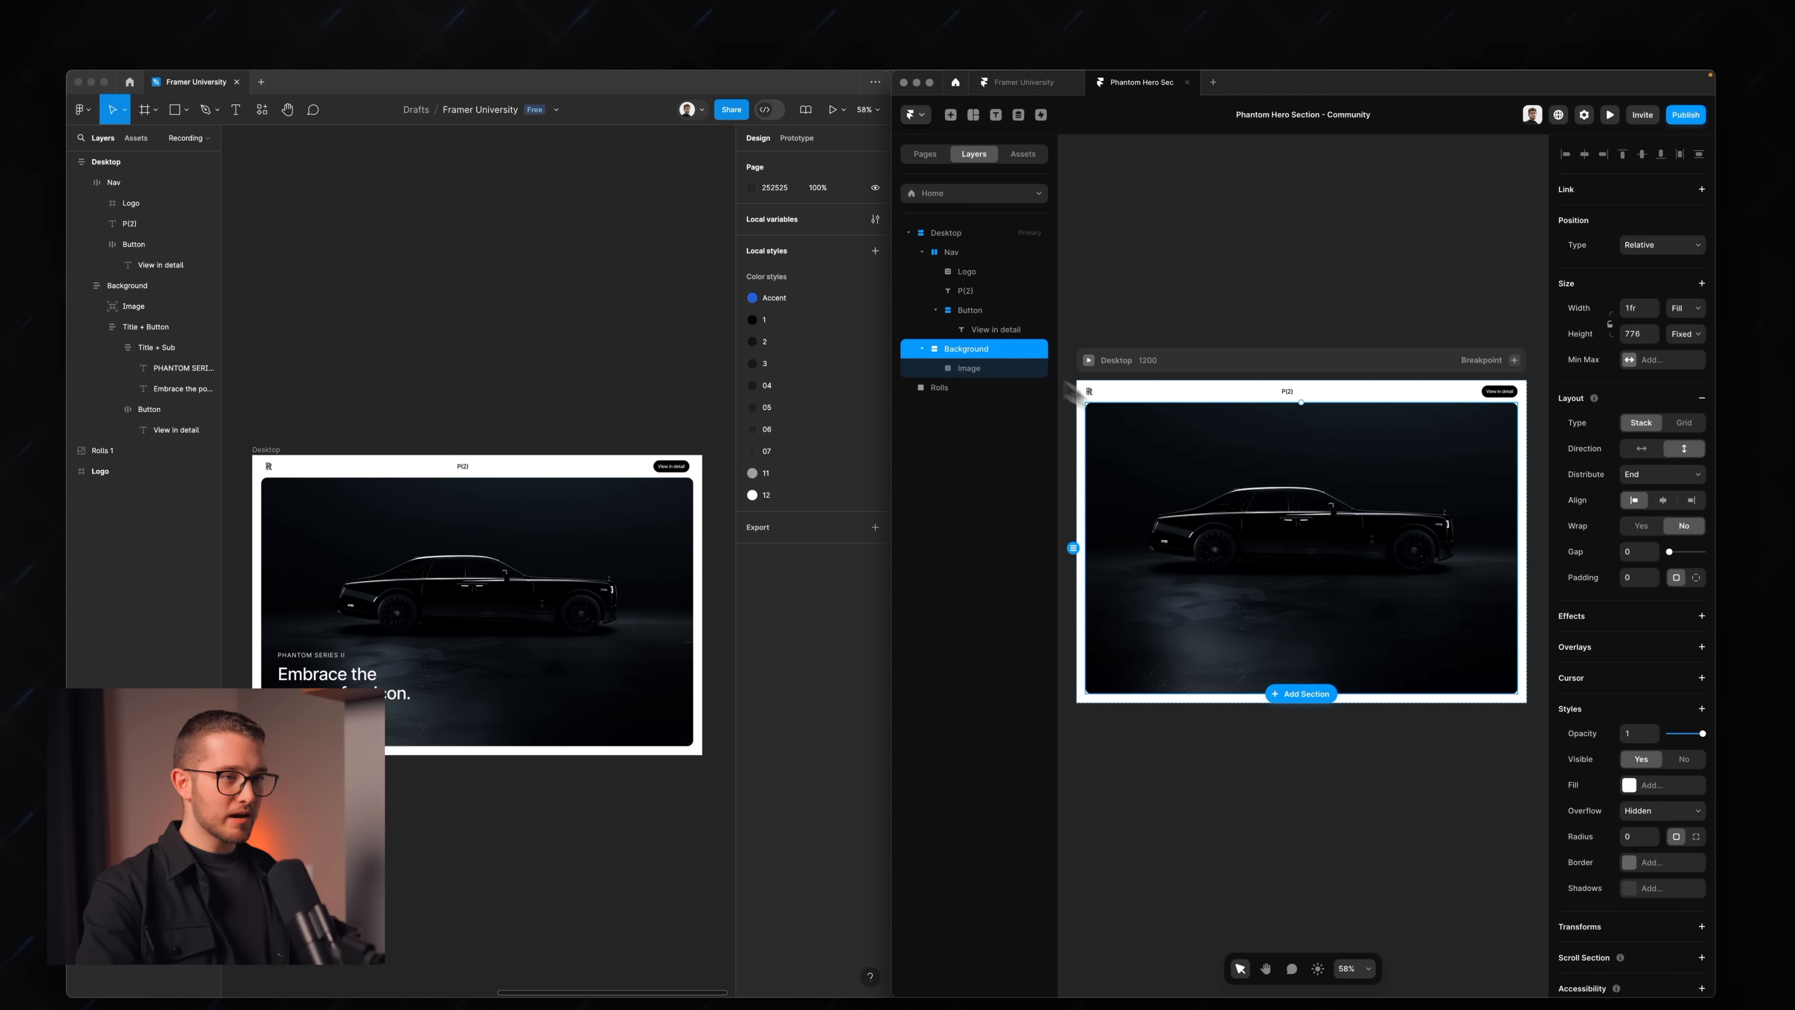
key(super+v)
scroll(1222, 645, up, 3)
scroll(1222, 644, up, 3)
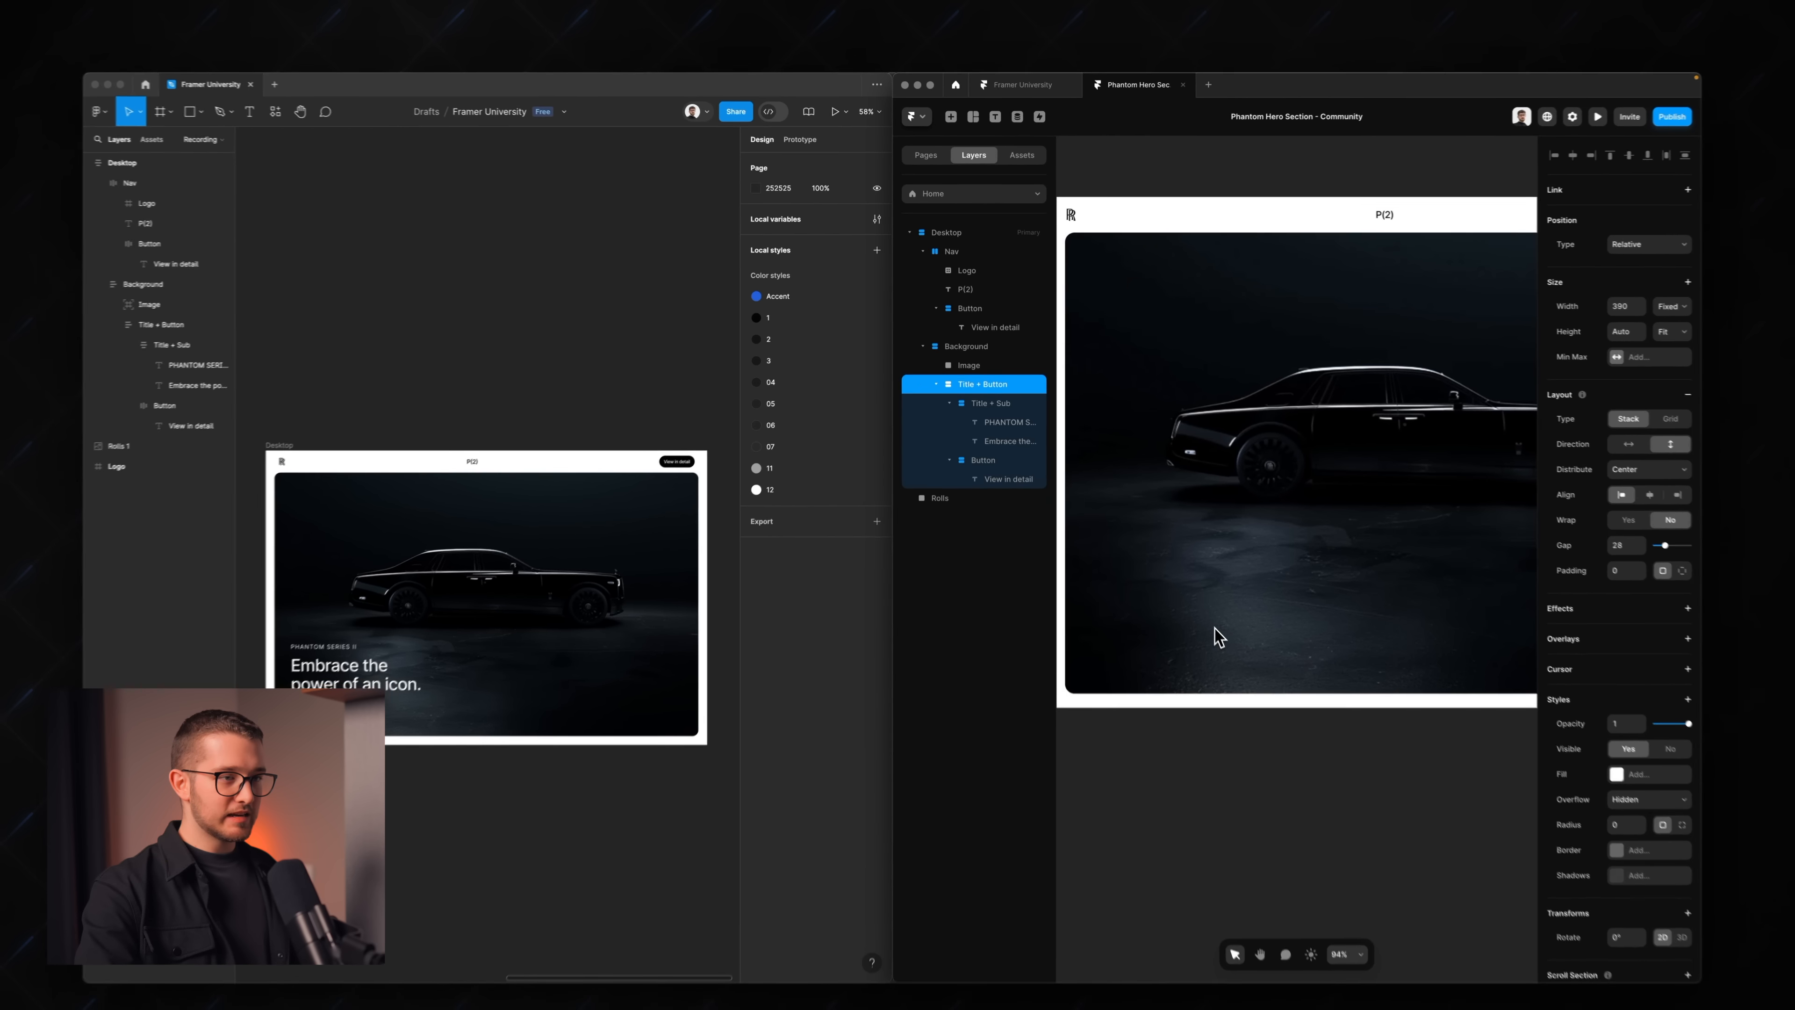
scroll(1230, 580, left, 1)
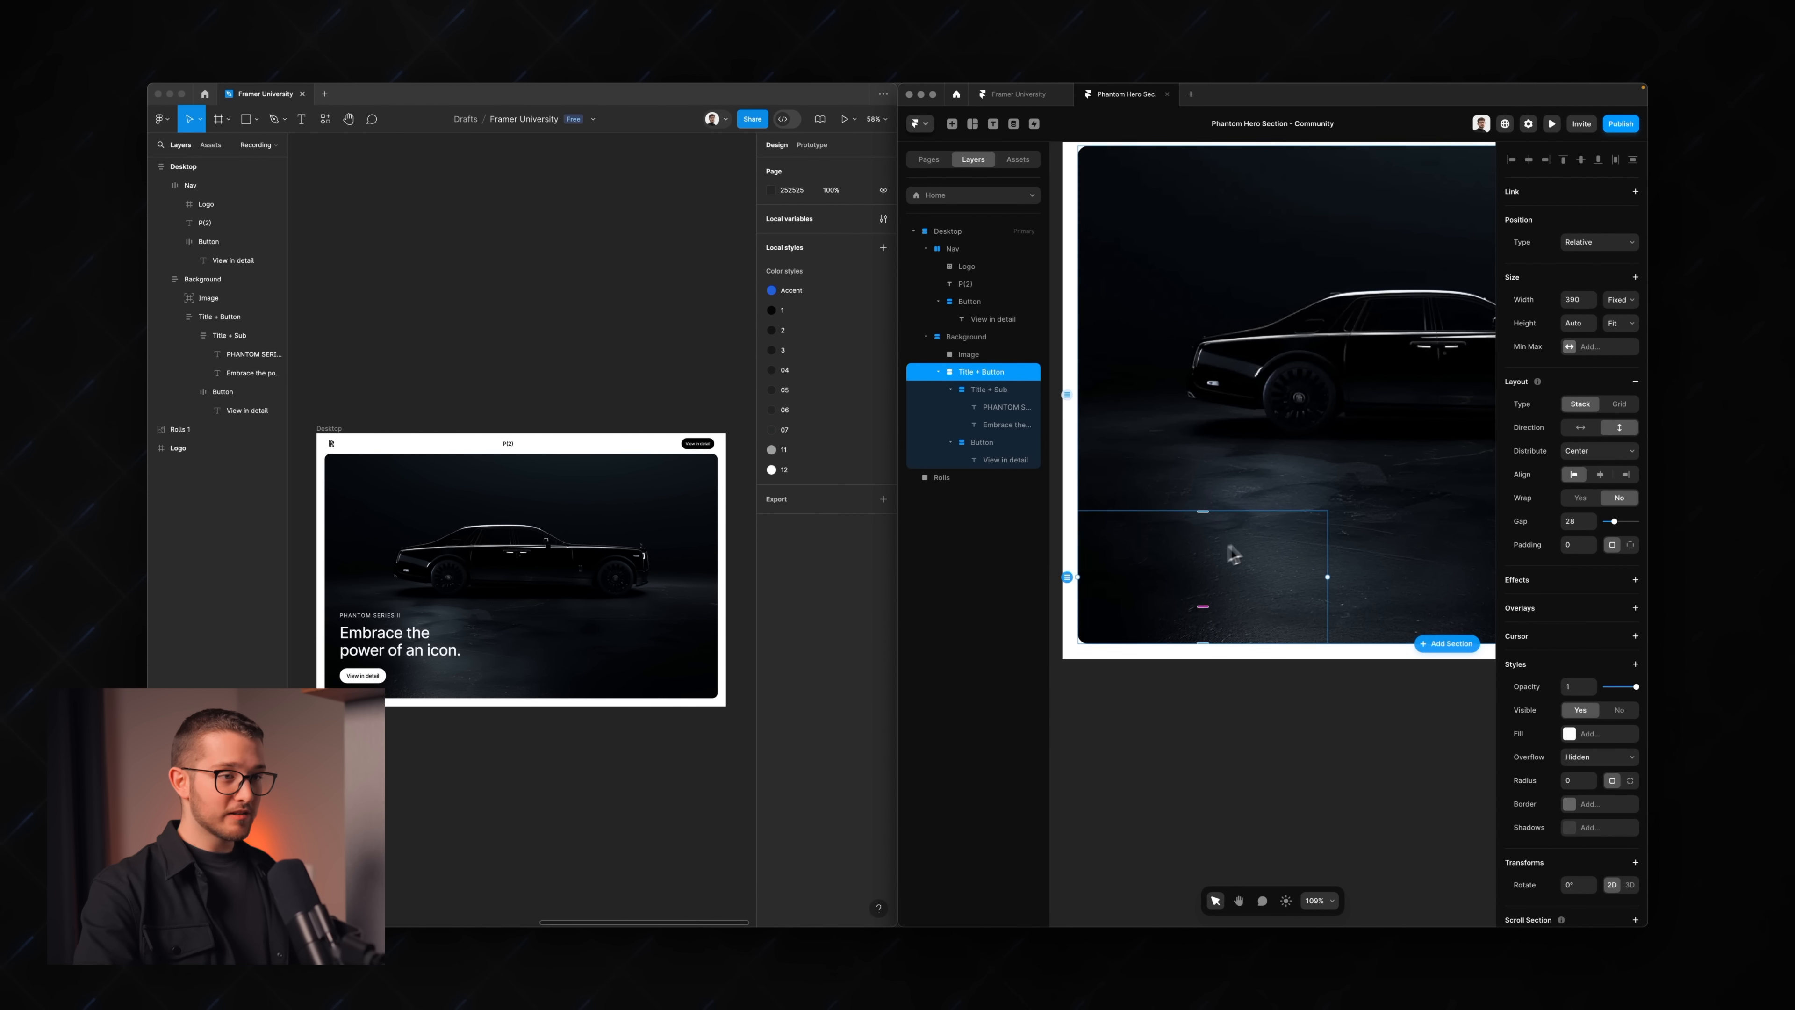
scroll(1286, 523, left, 2)
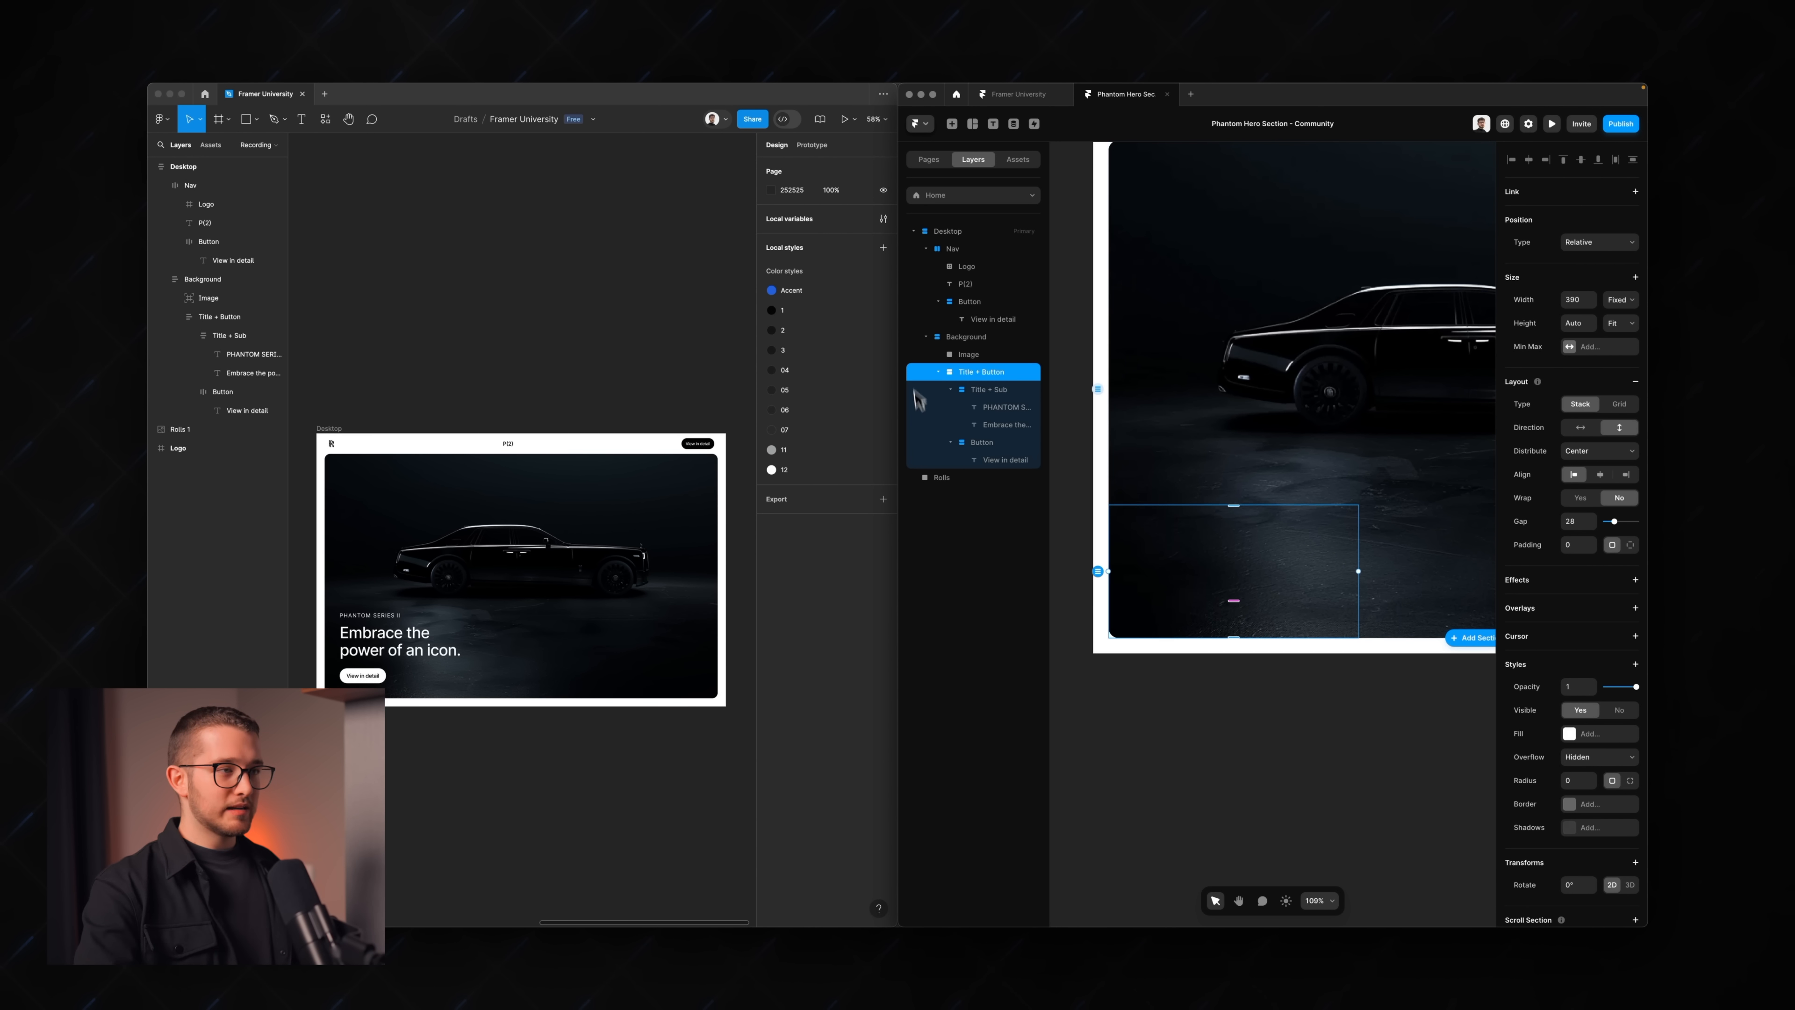
- Collapse the Title + Button stack and reorder it above the Image layer inside Background
click(938, 372)
click(962, 354)
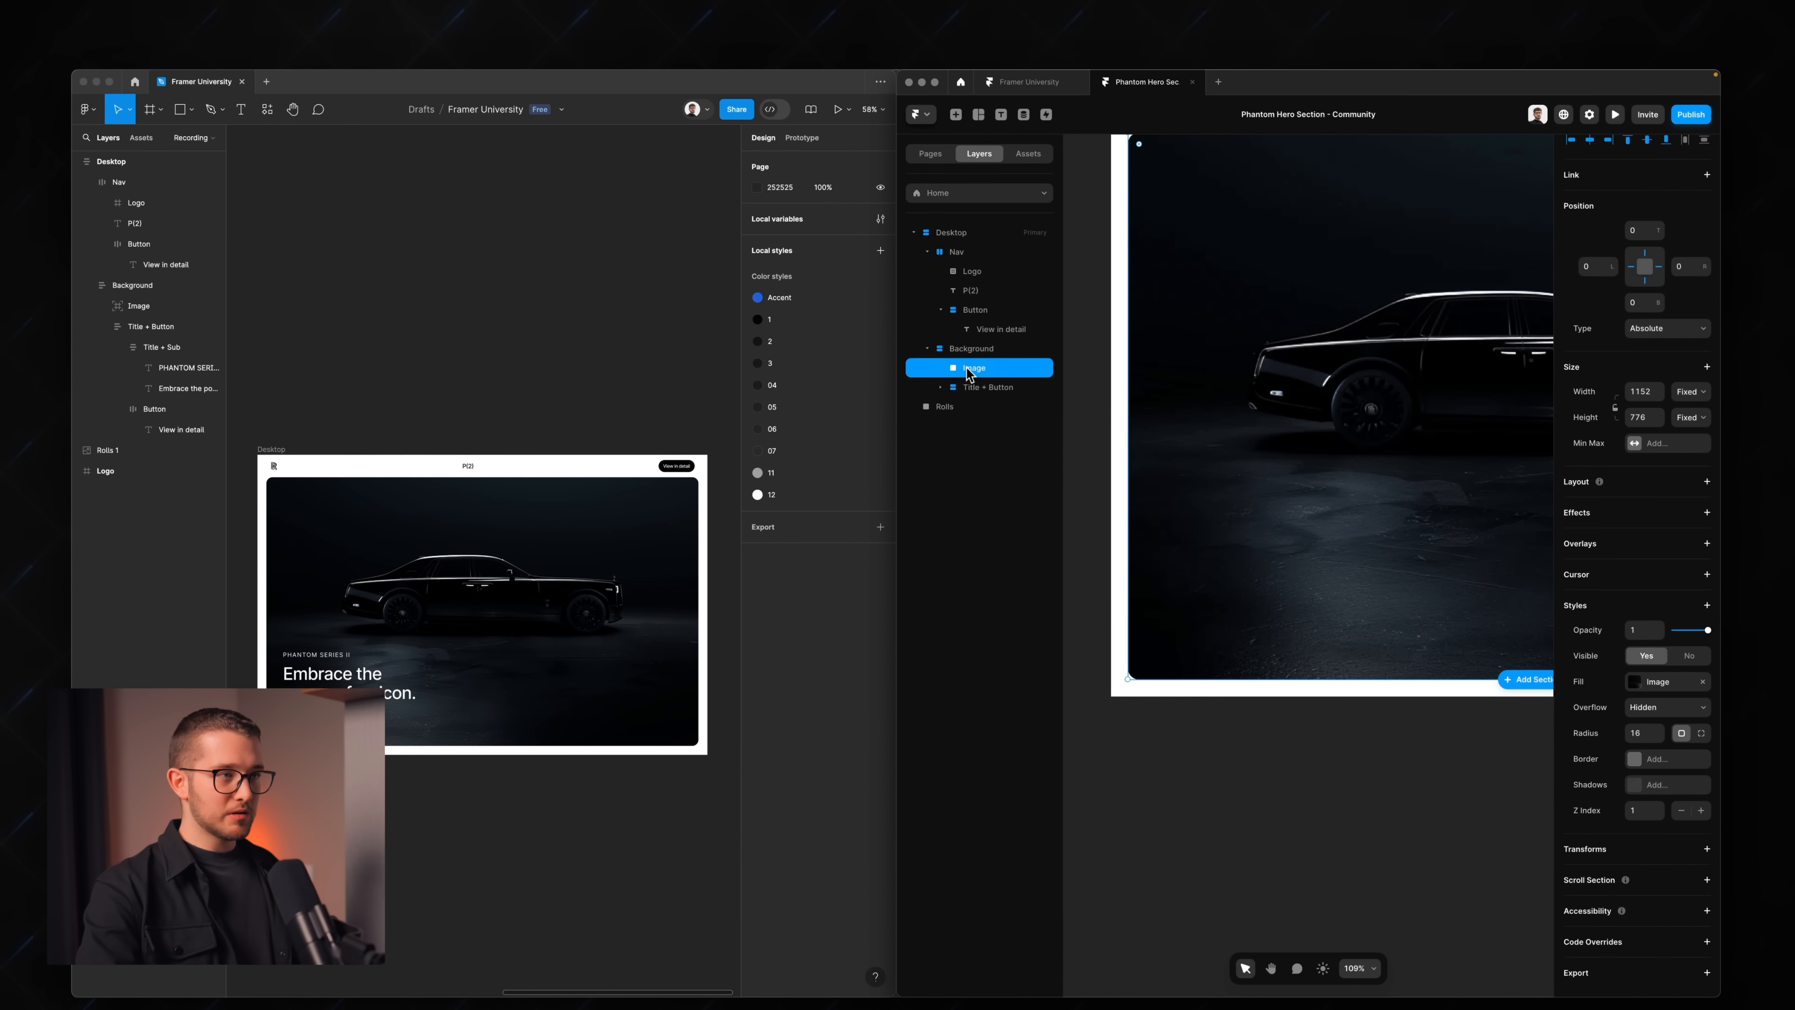
click(979, 390)
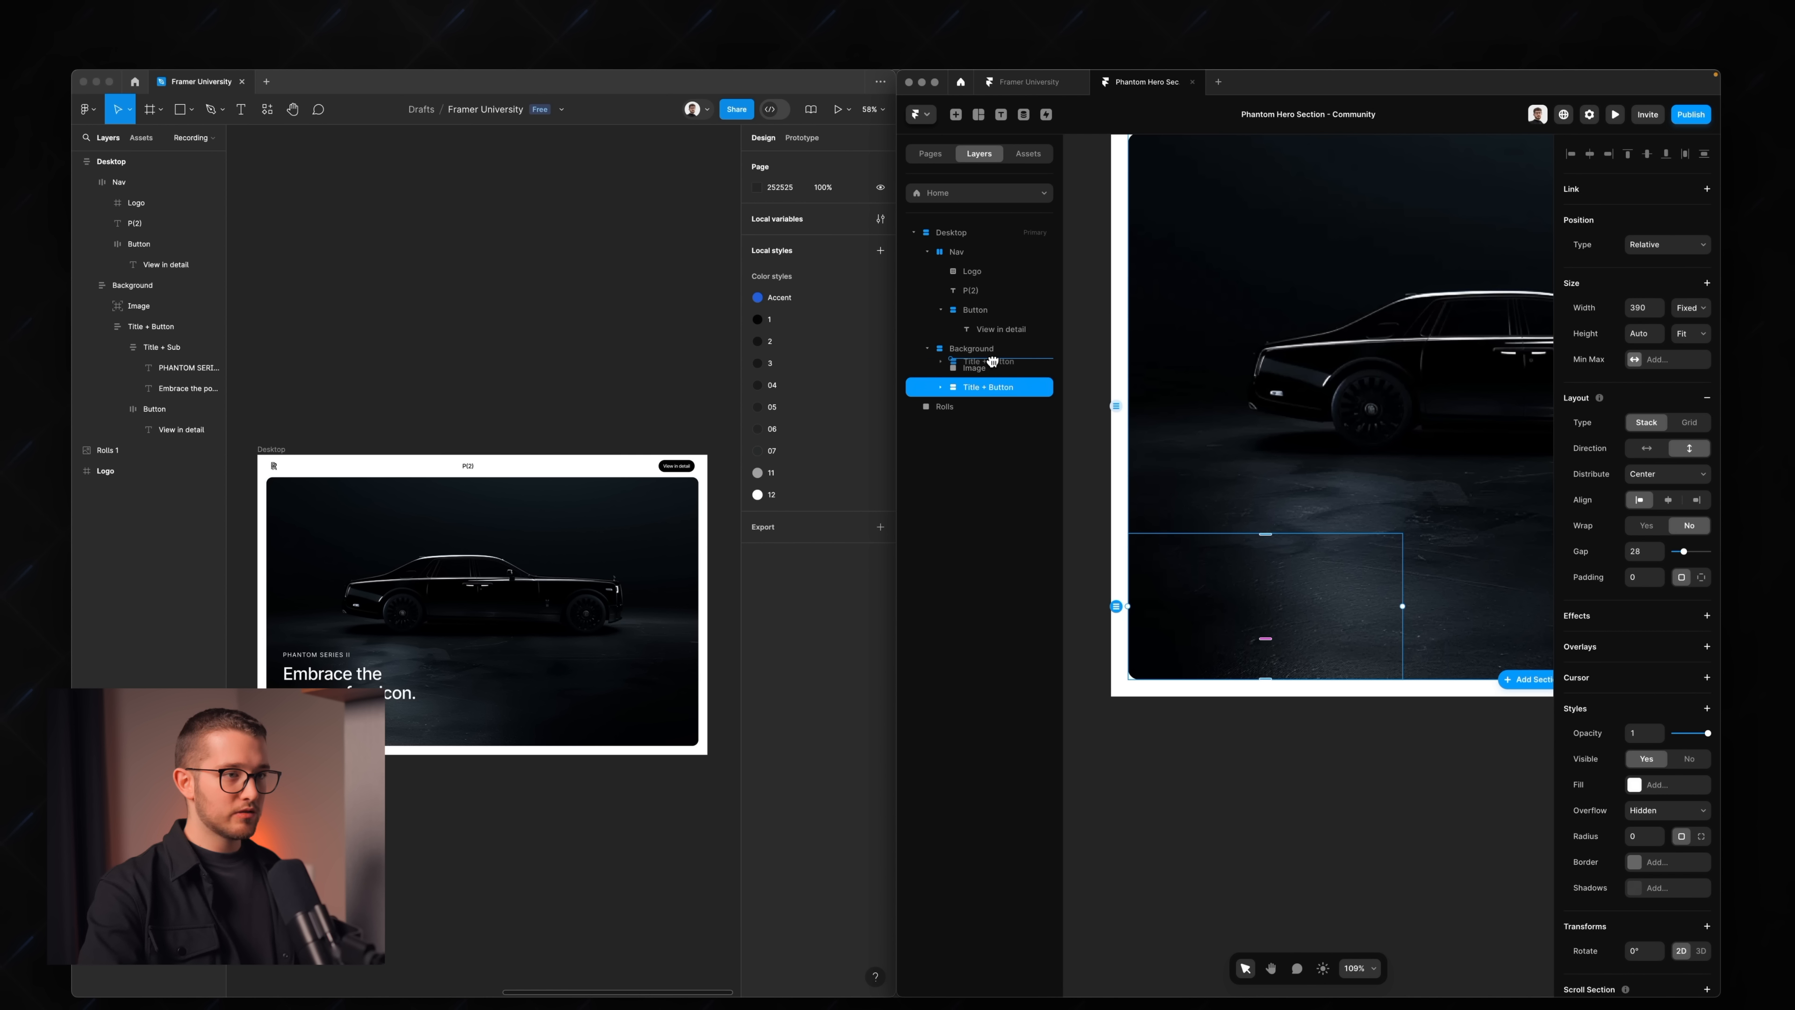
drag(992, 362, 994, 363)
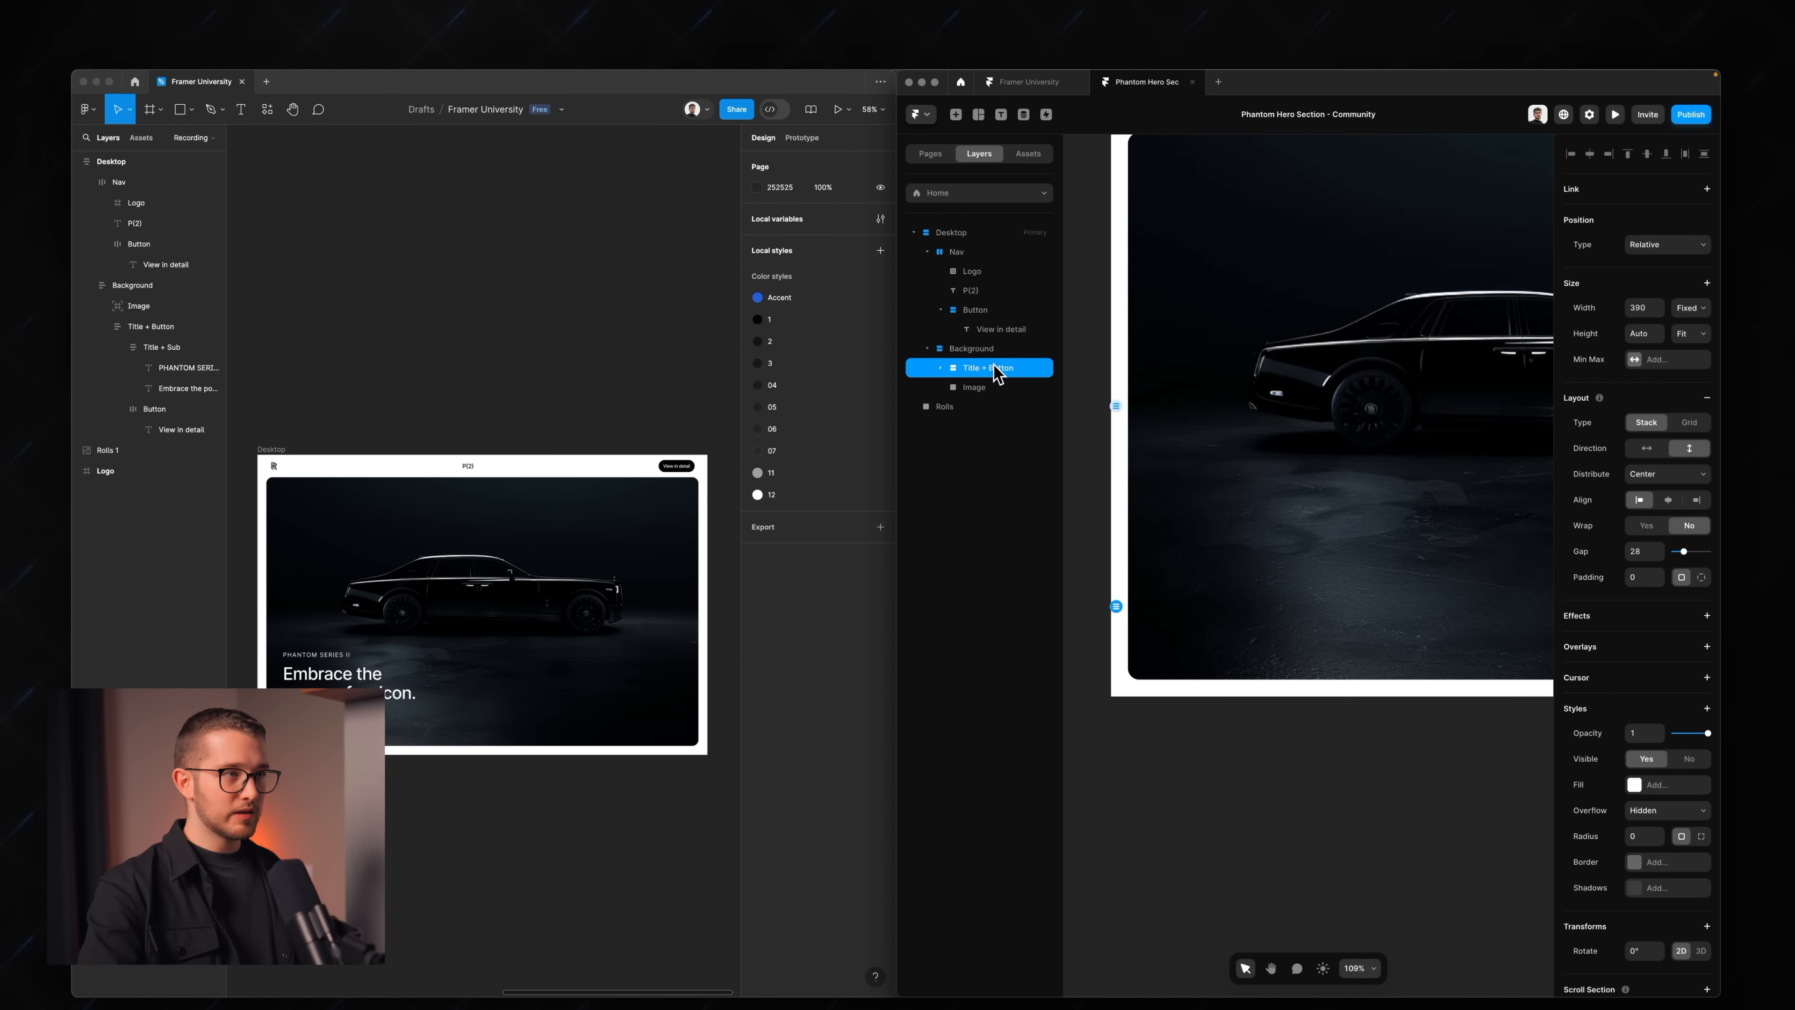
click(968, 390)
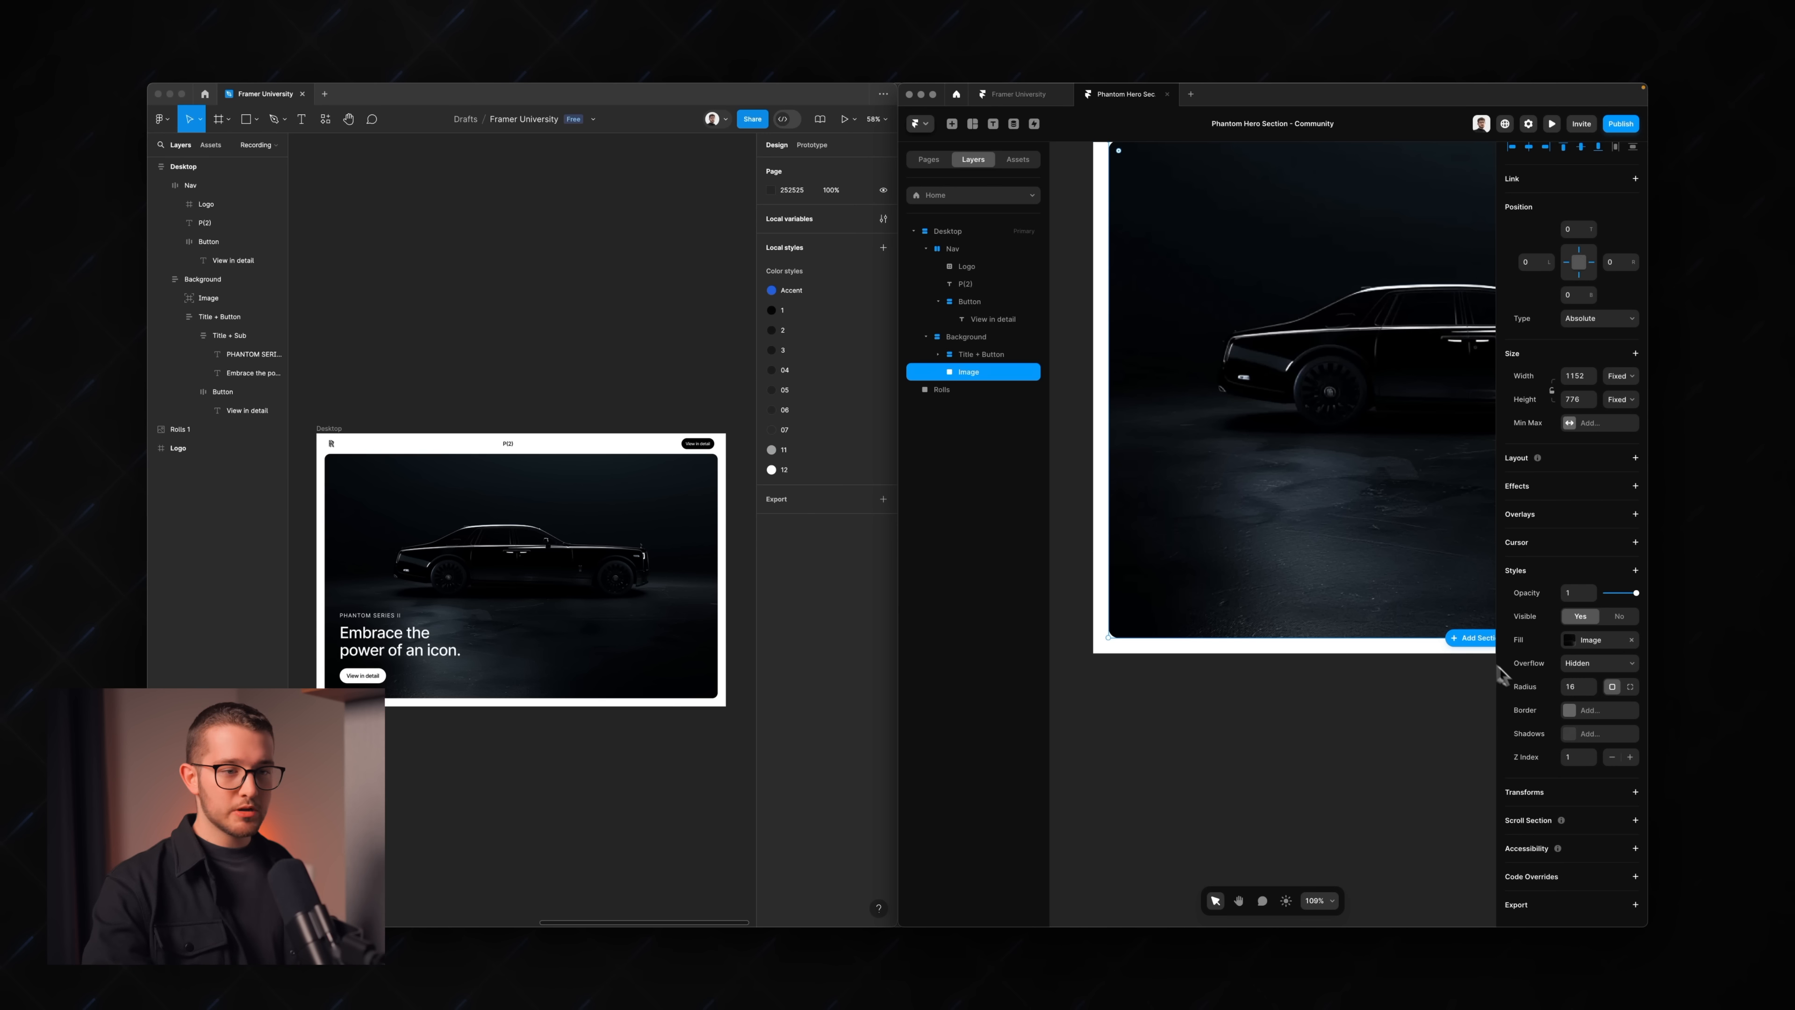
- Add a Z Index style to the Title + Button stack and set it to 2
click(1142, 506)
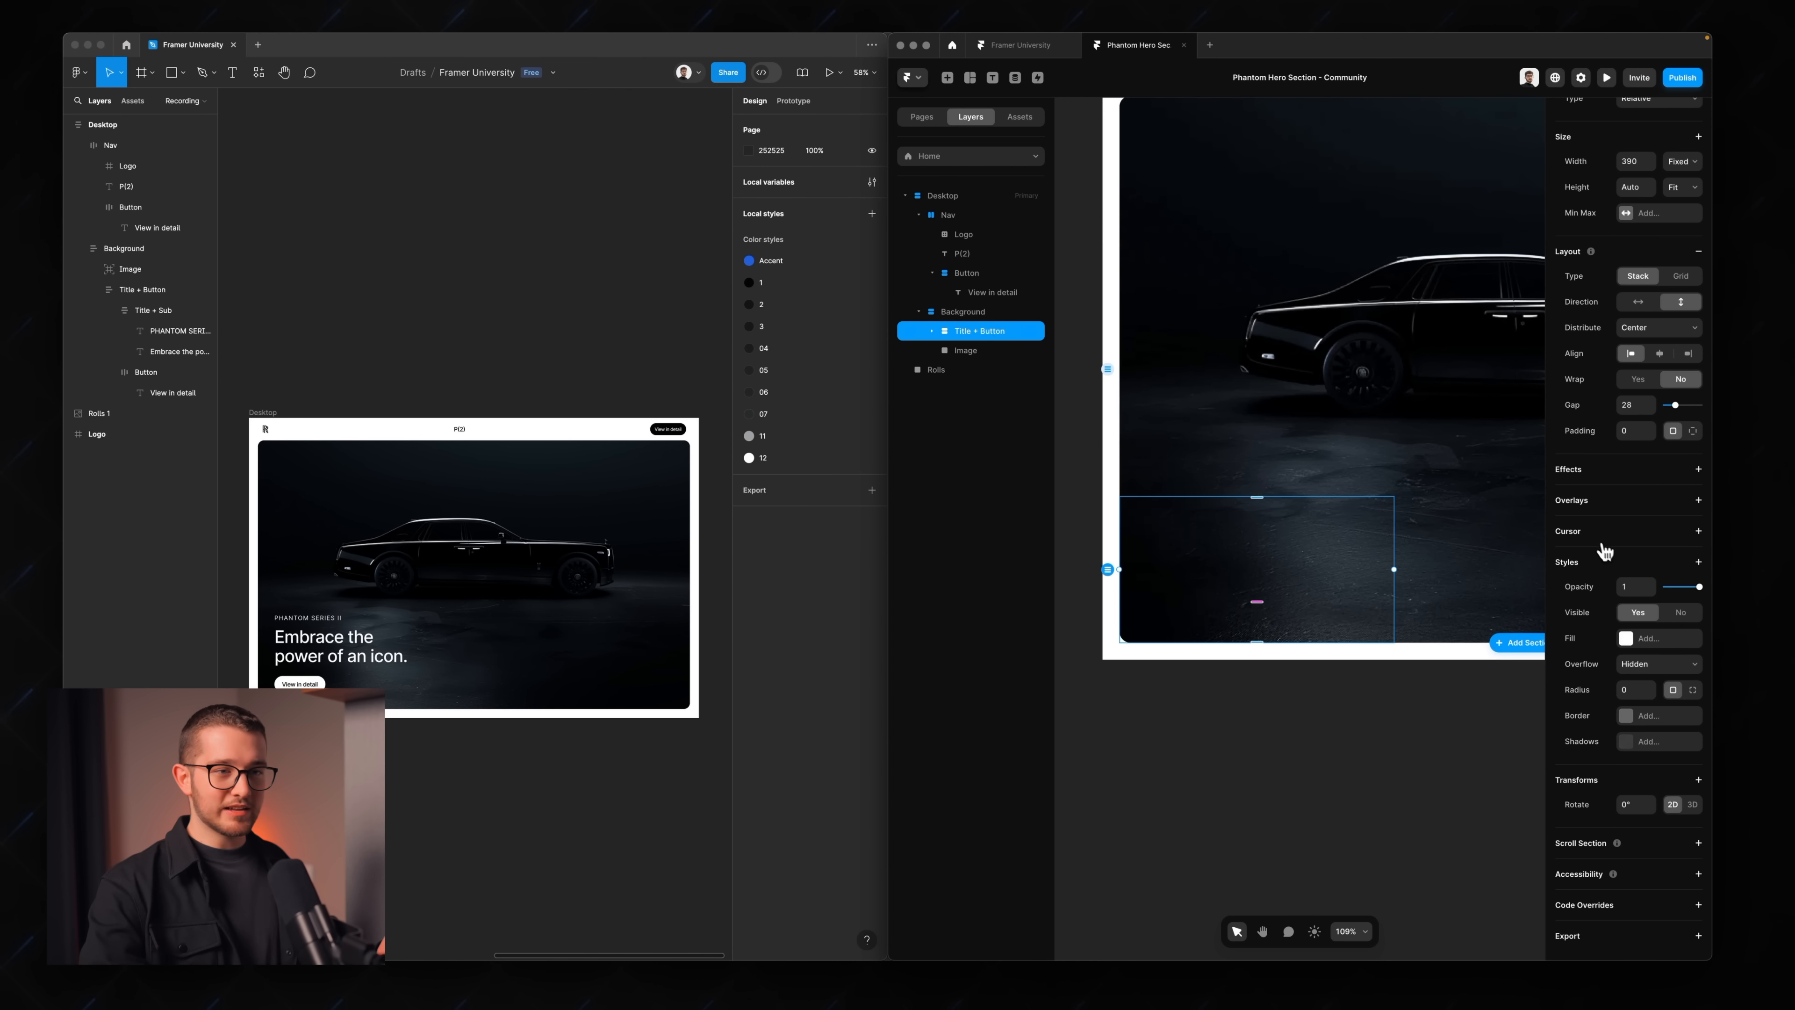
click(1664, 571)
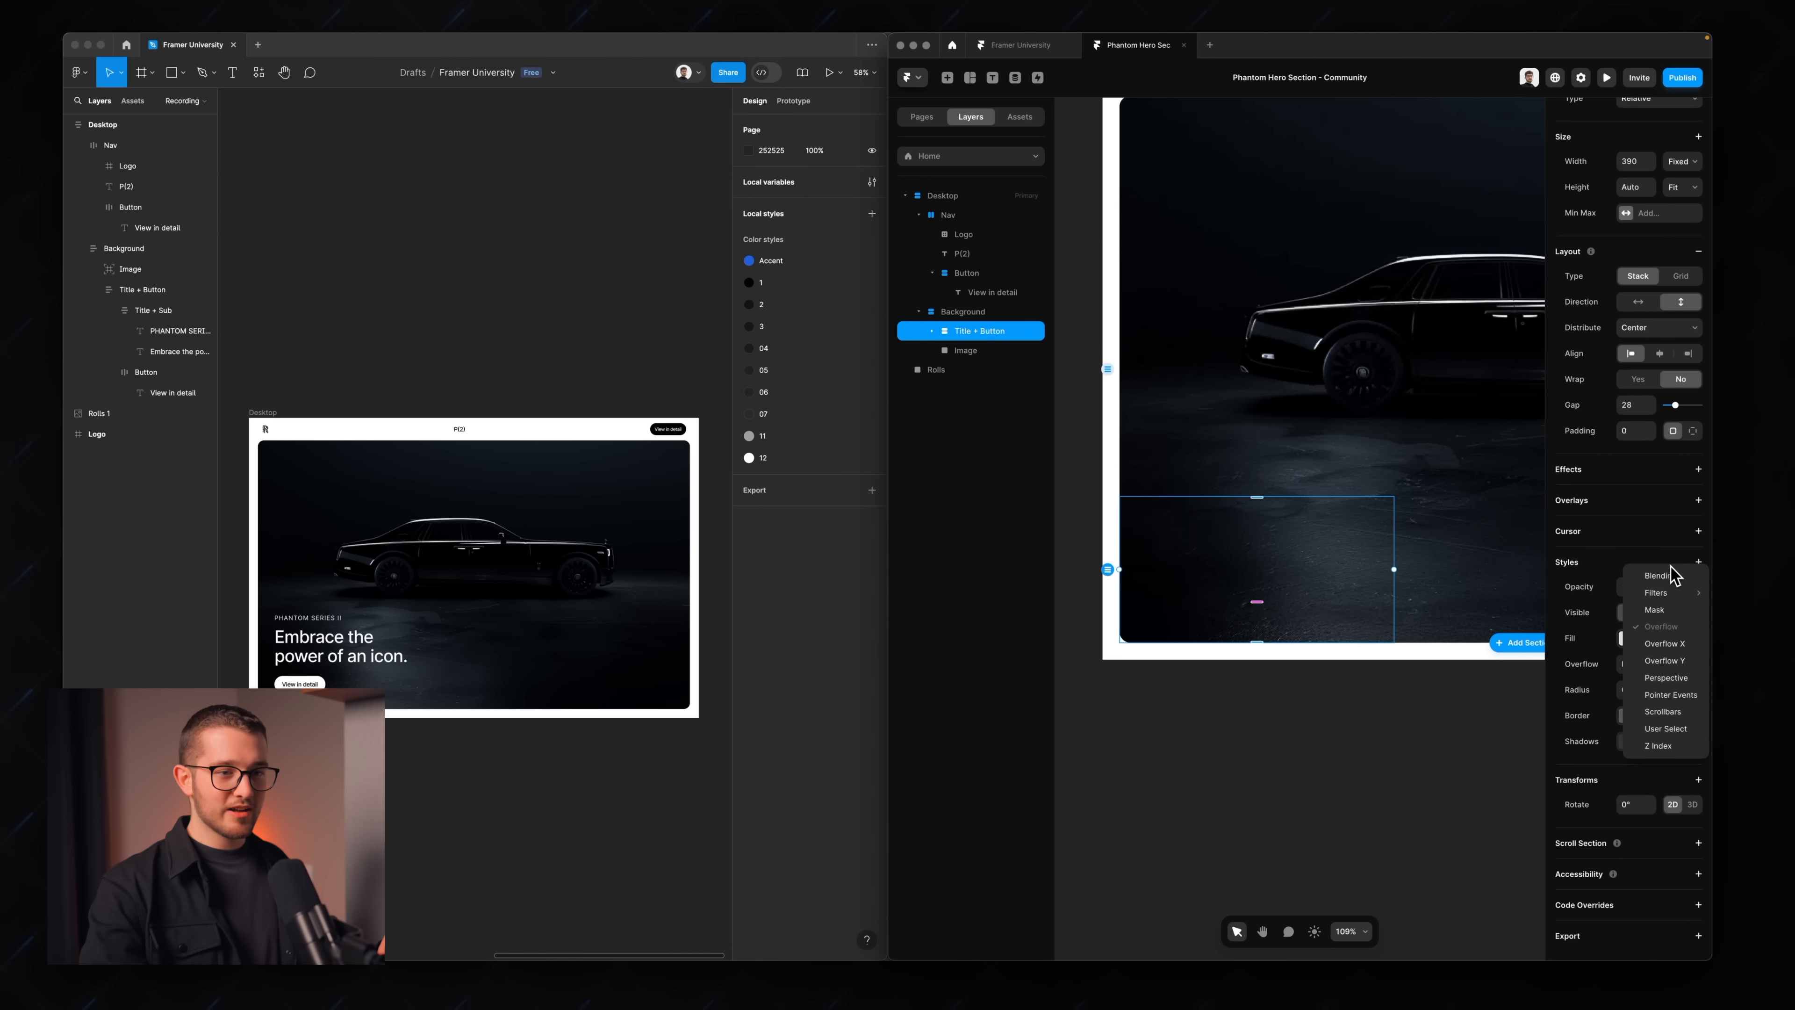
click(1663, 751)
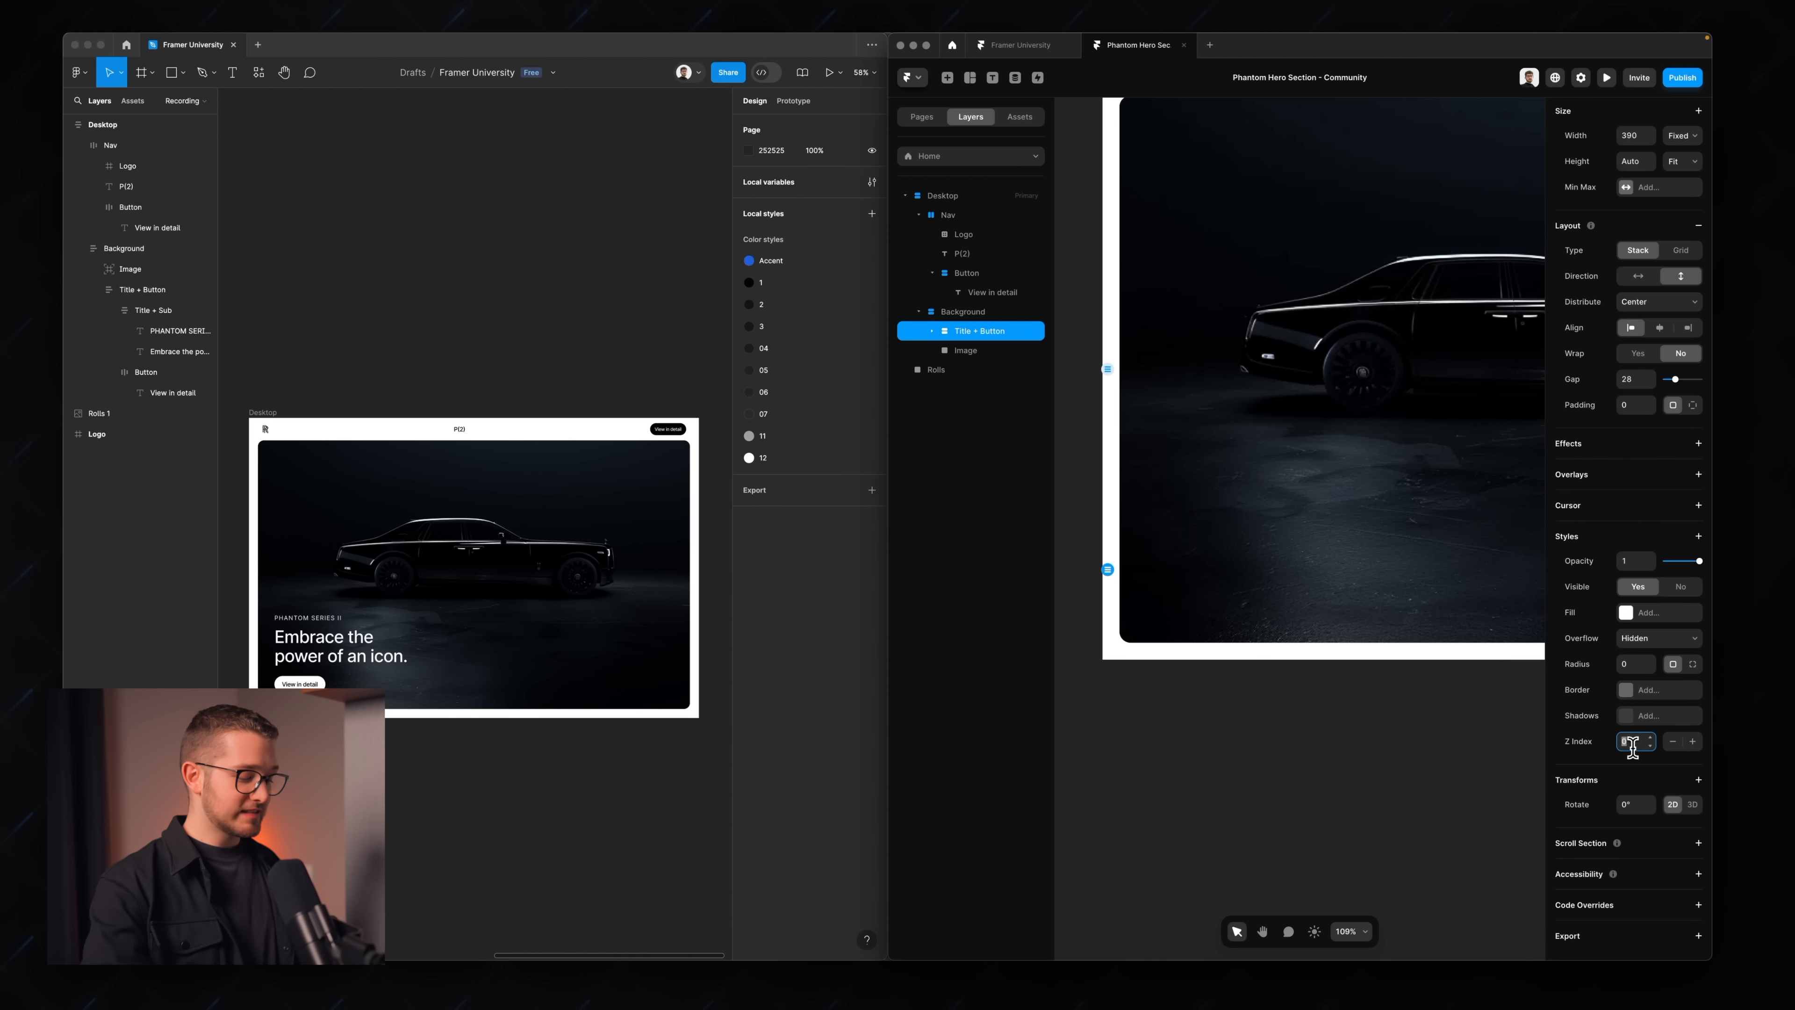
text(2)
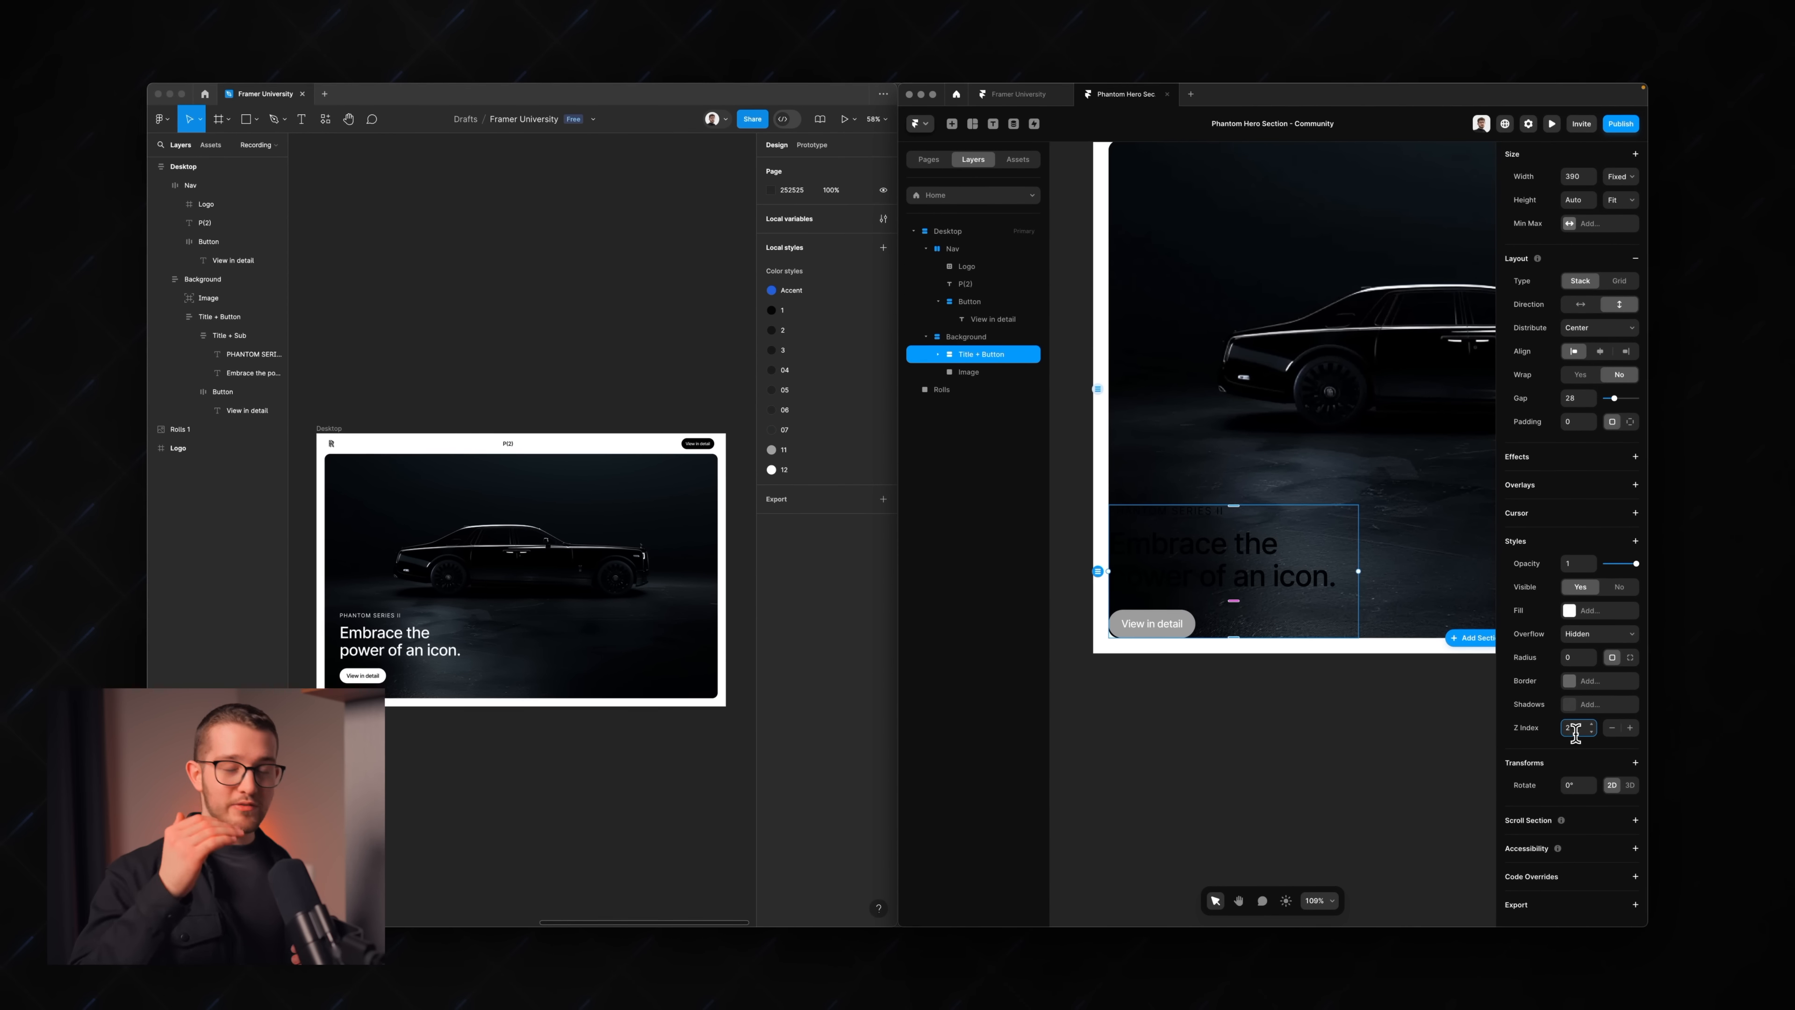
- Set the Background stack's padding to 36 on all sides
click(989, 337)
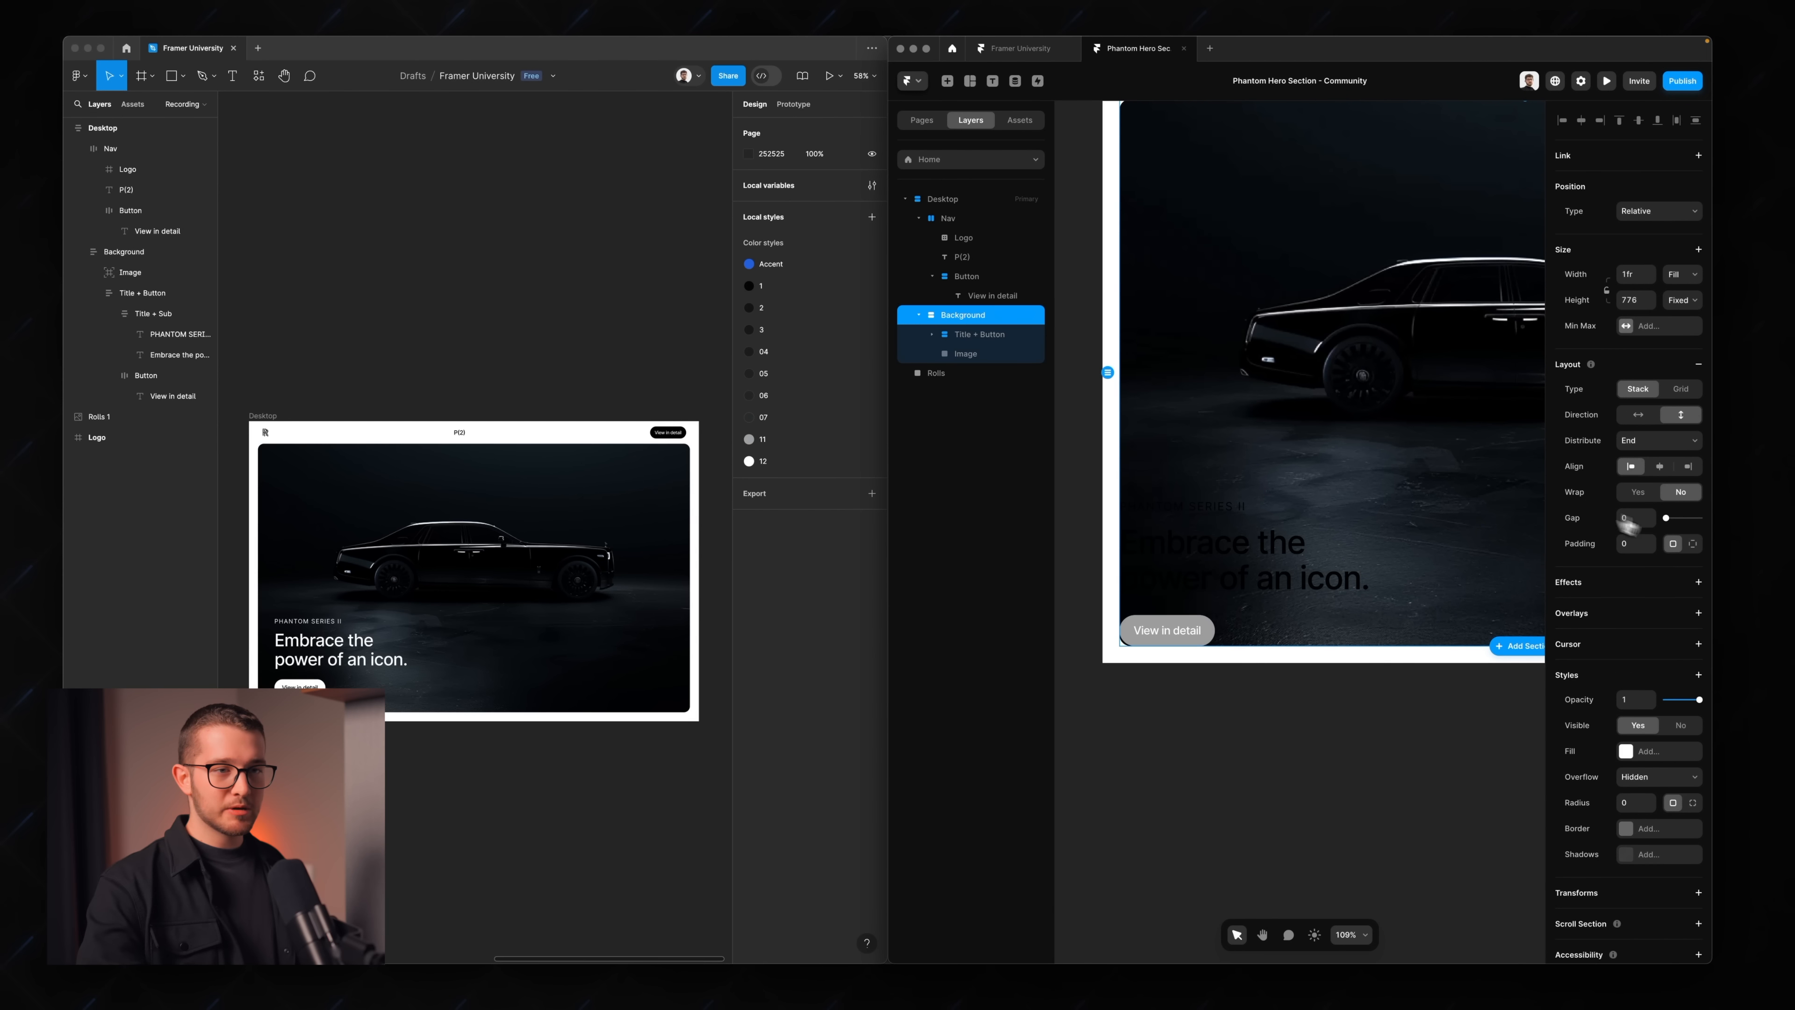
click(1692, 543)
click(1672, 543)
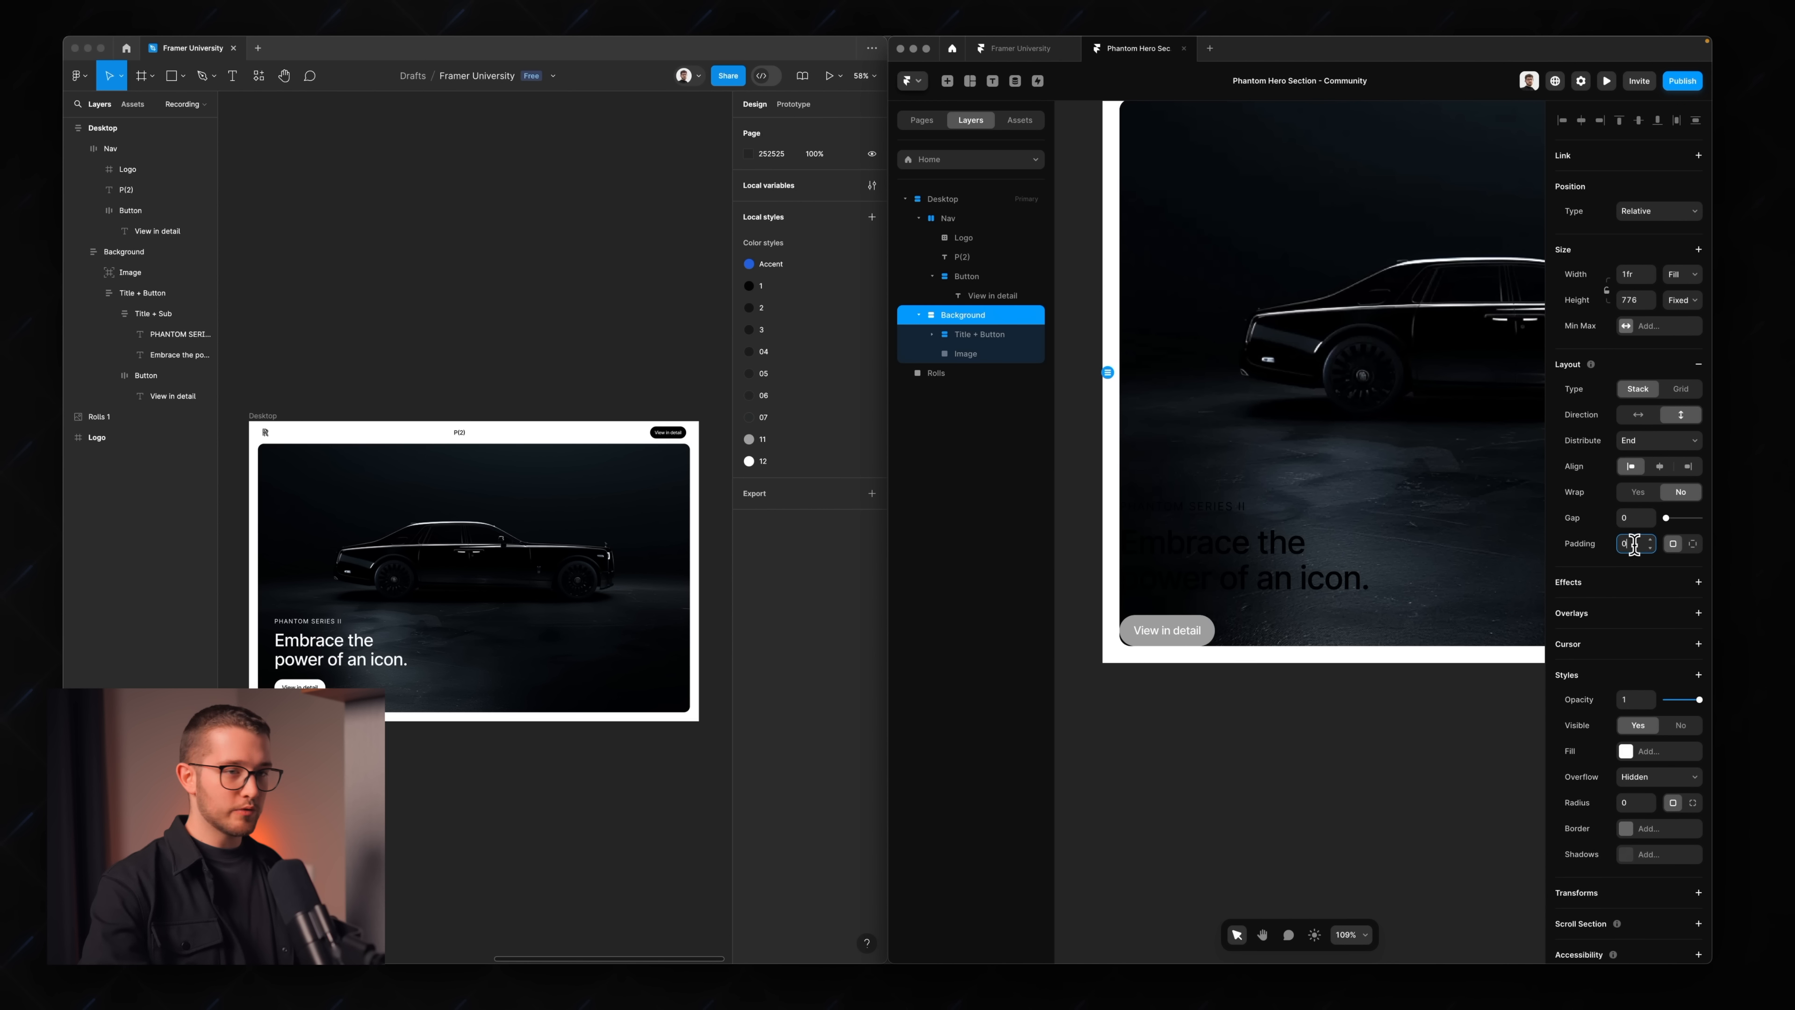
text(36)
key(Return)
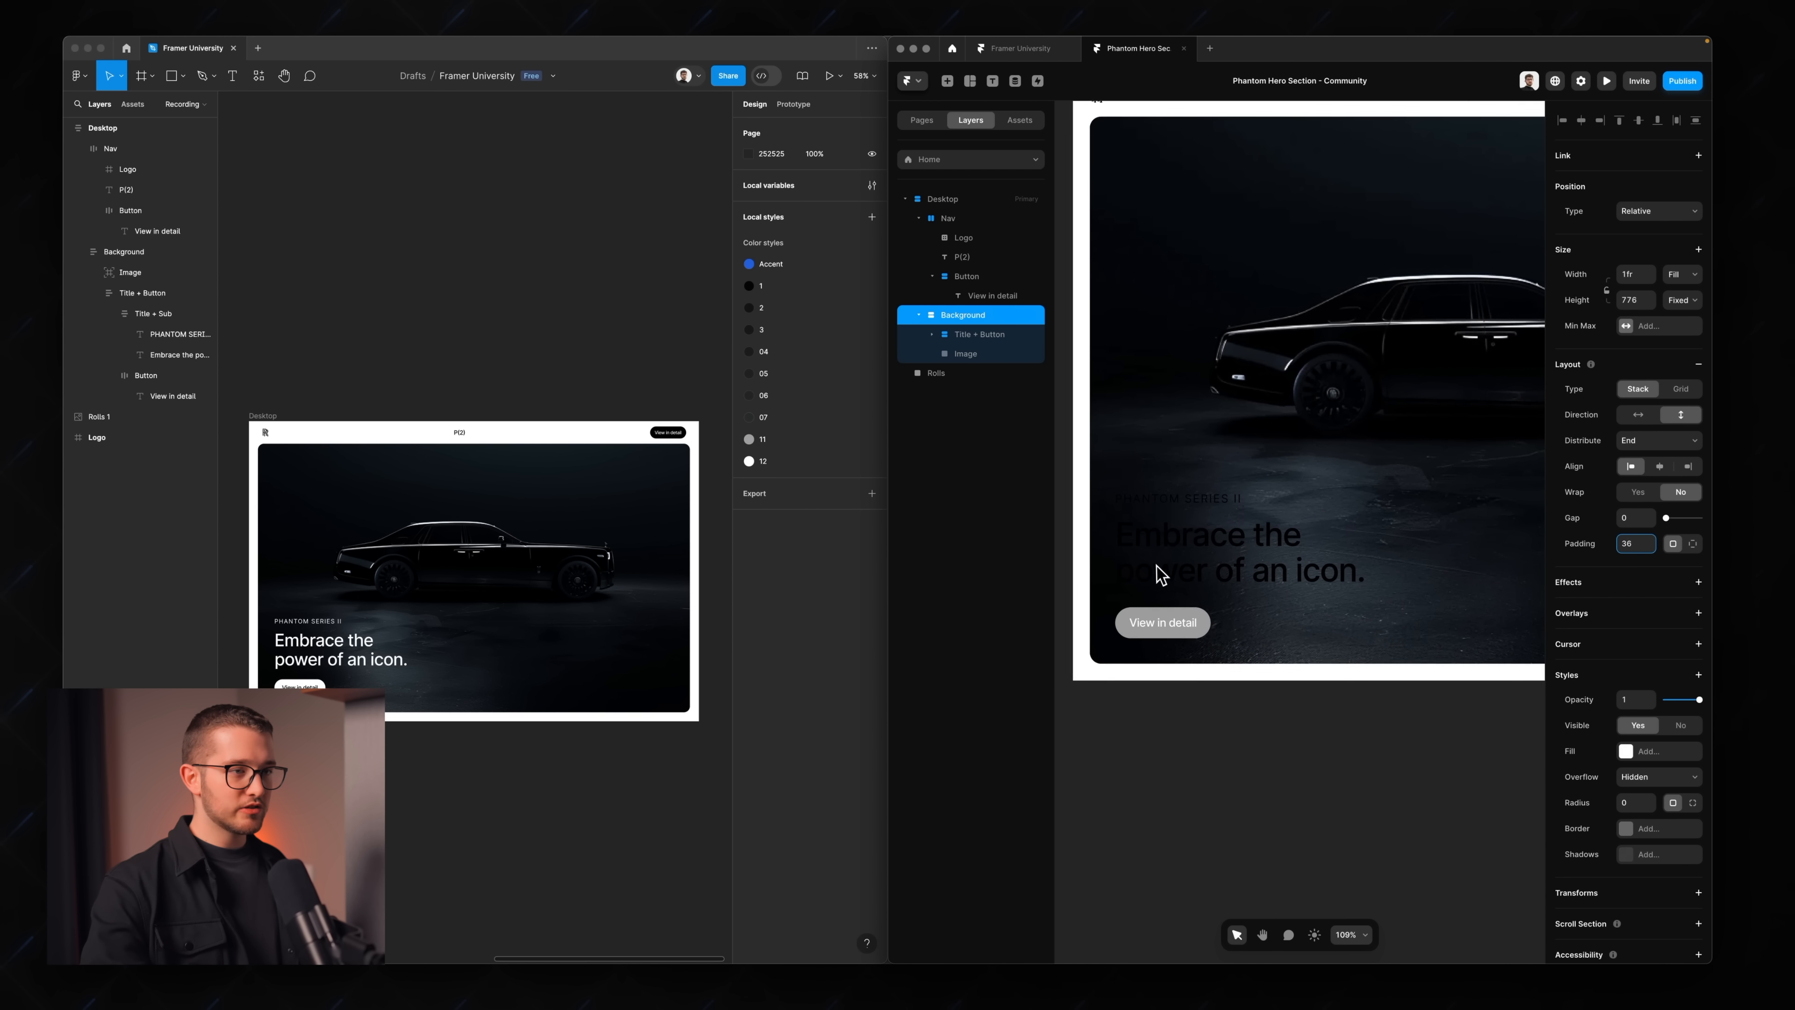
- Change the color of the Framer title and its "PHANTOM SERIES II" subtitle to white
click(1190, 523)
shift+click(1202, 502)
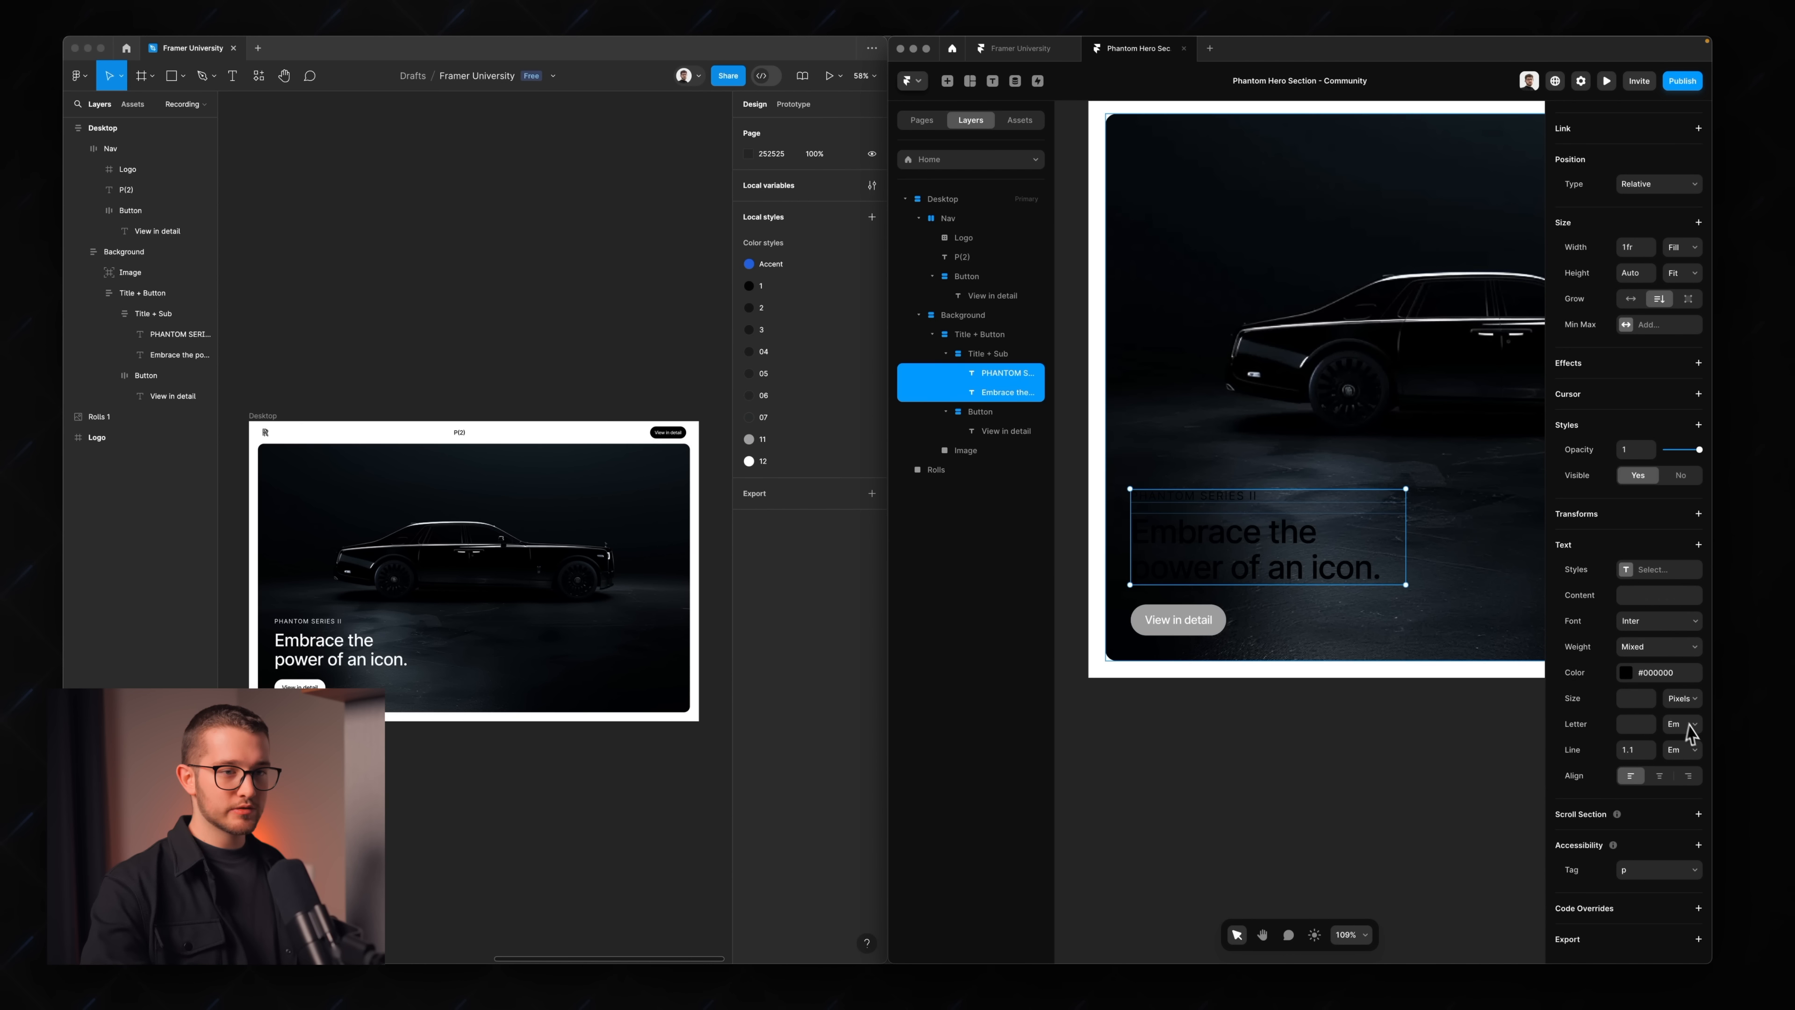
click(1657, 676)
drag(1520, 637, 1390, 537)
key(Escape)
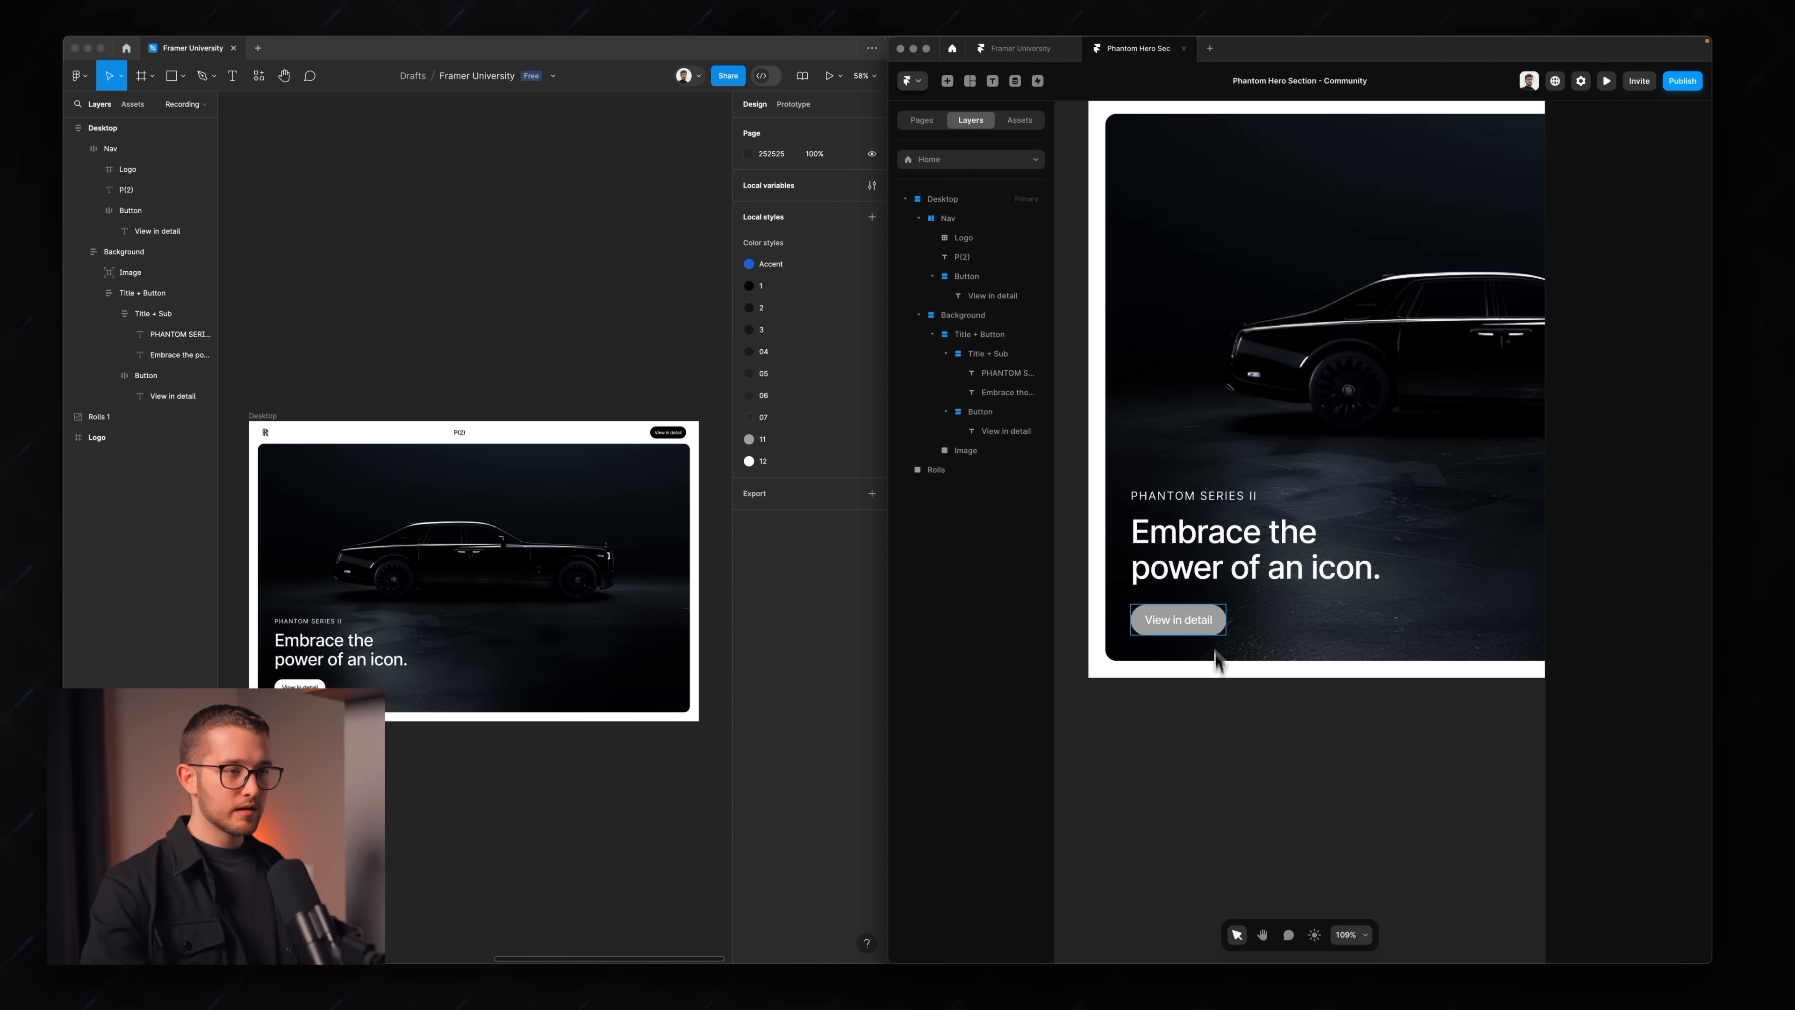
- Change the fill of the Framer button below the title to white (#FFFFFF)
click(1215, 632)
click(1648, 675)
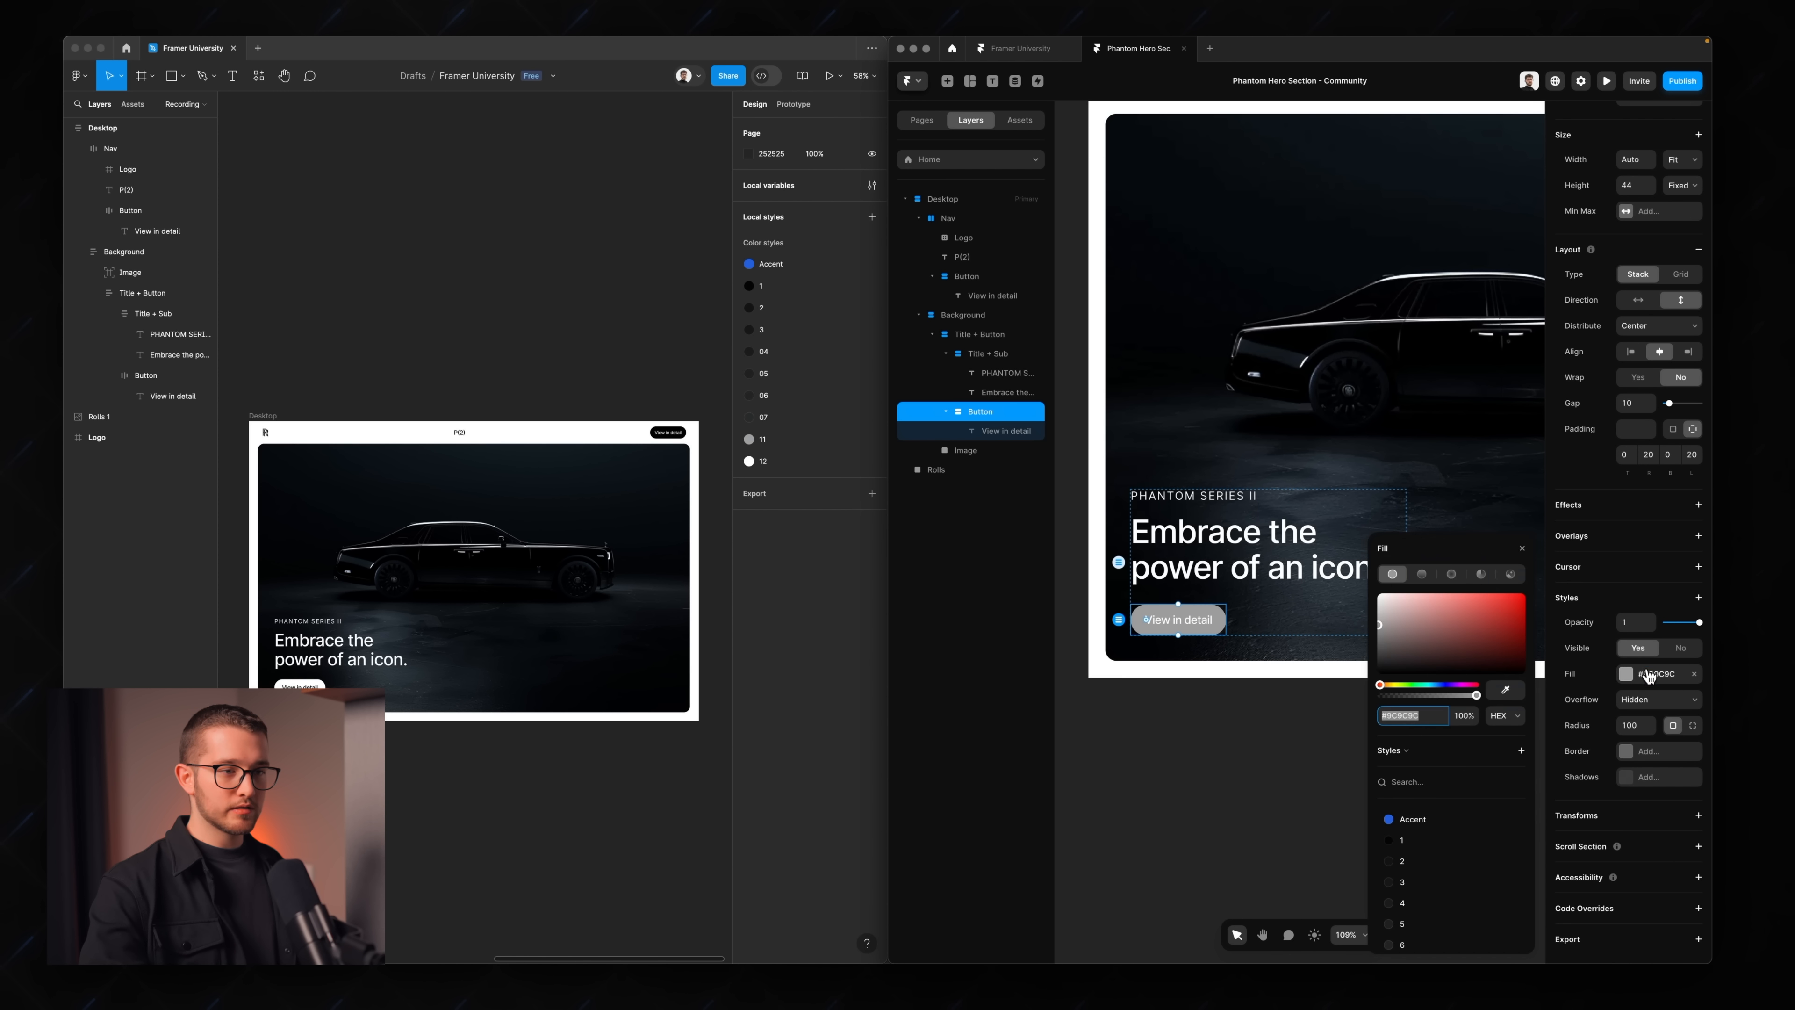
drag(1381, 624, 1329, 680)
drag(1452, 658, 1380, 596)
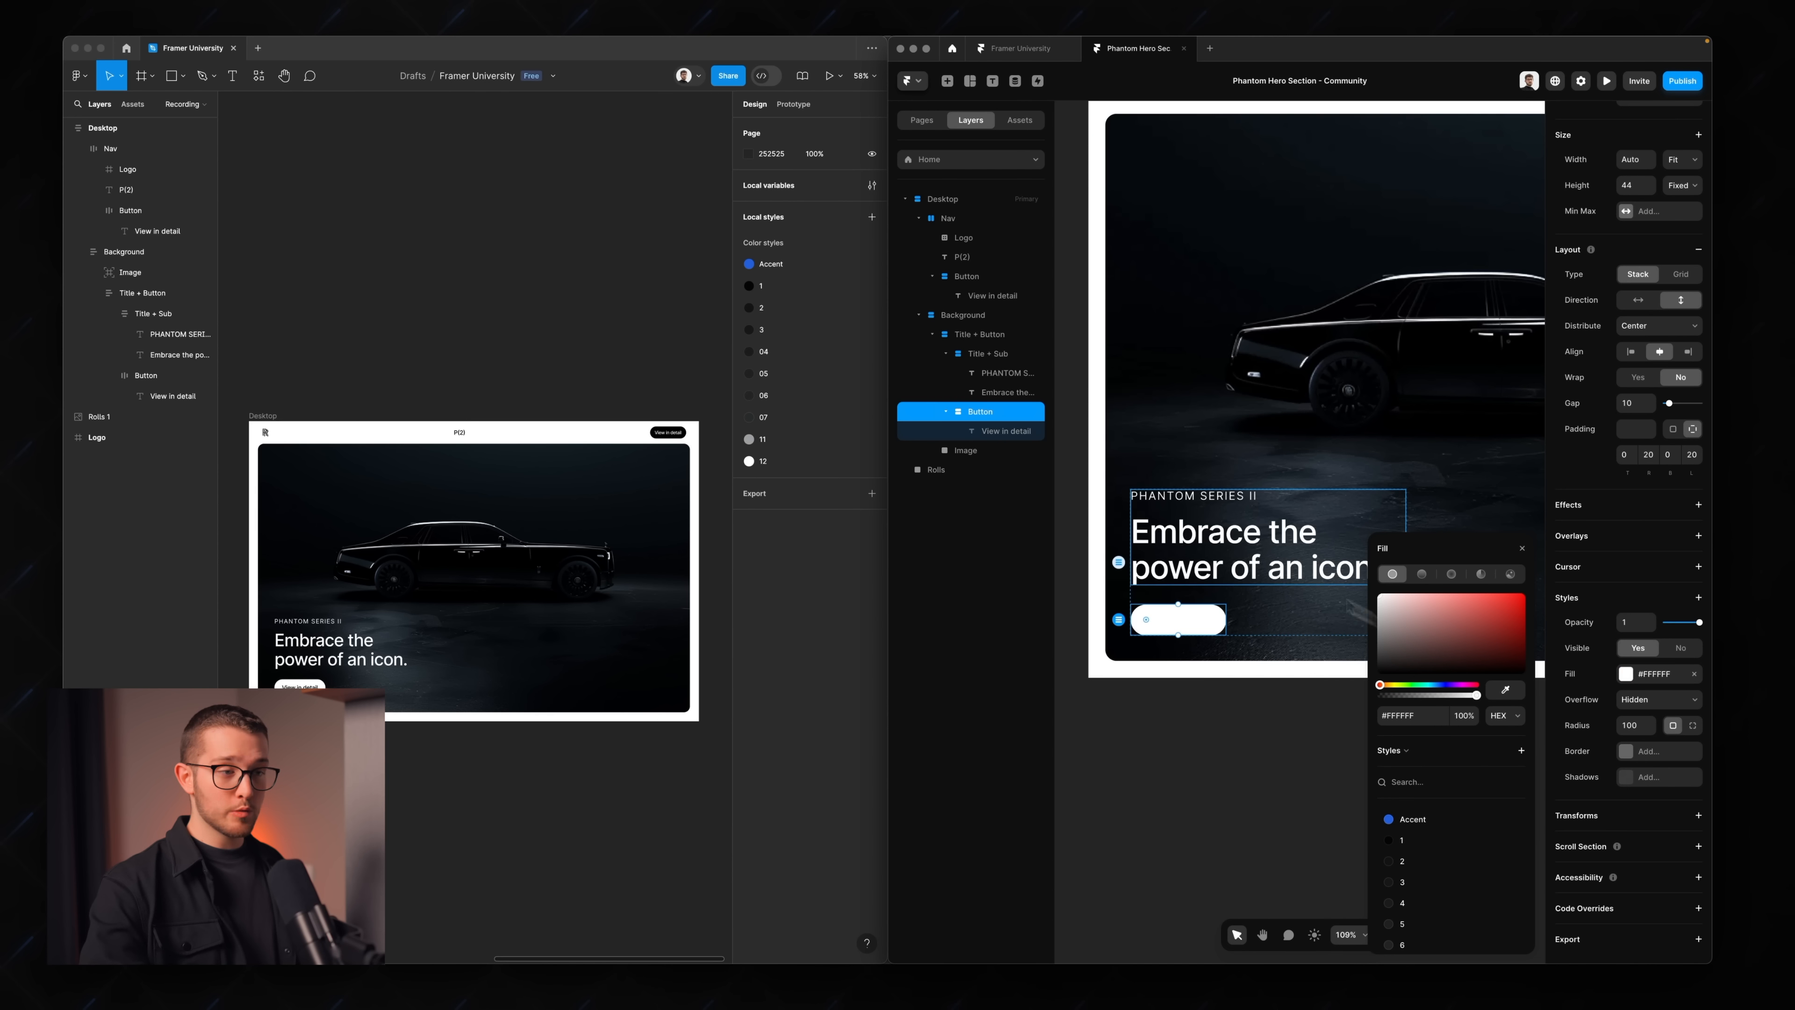
- Change the "View in detail" label of the Framer hero button to black (#000000)
double_click(1178, 620)
click(1645, 677)
drag(1446, 654, 1314, 629)
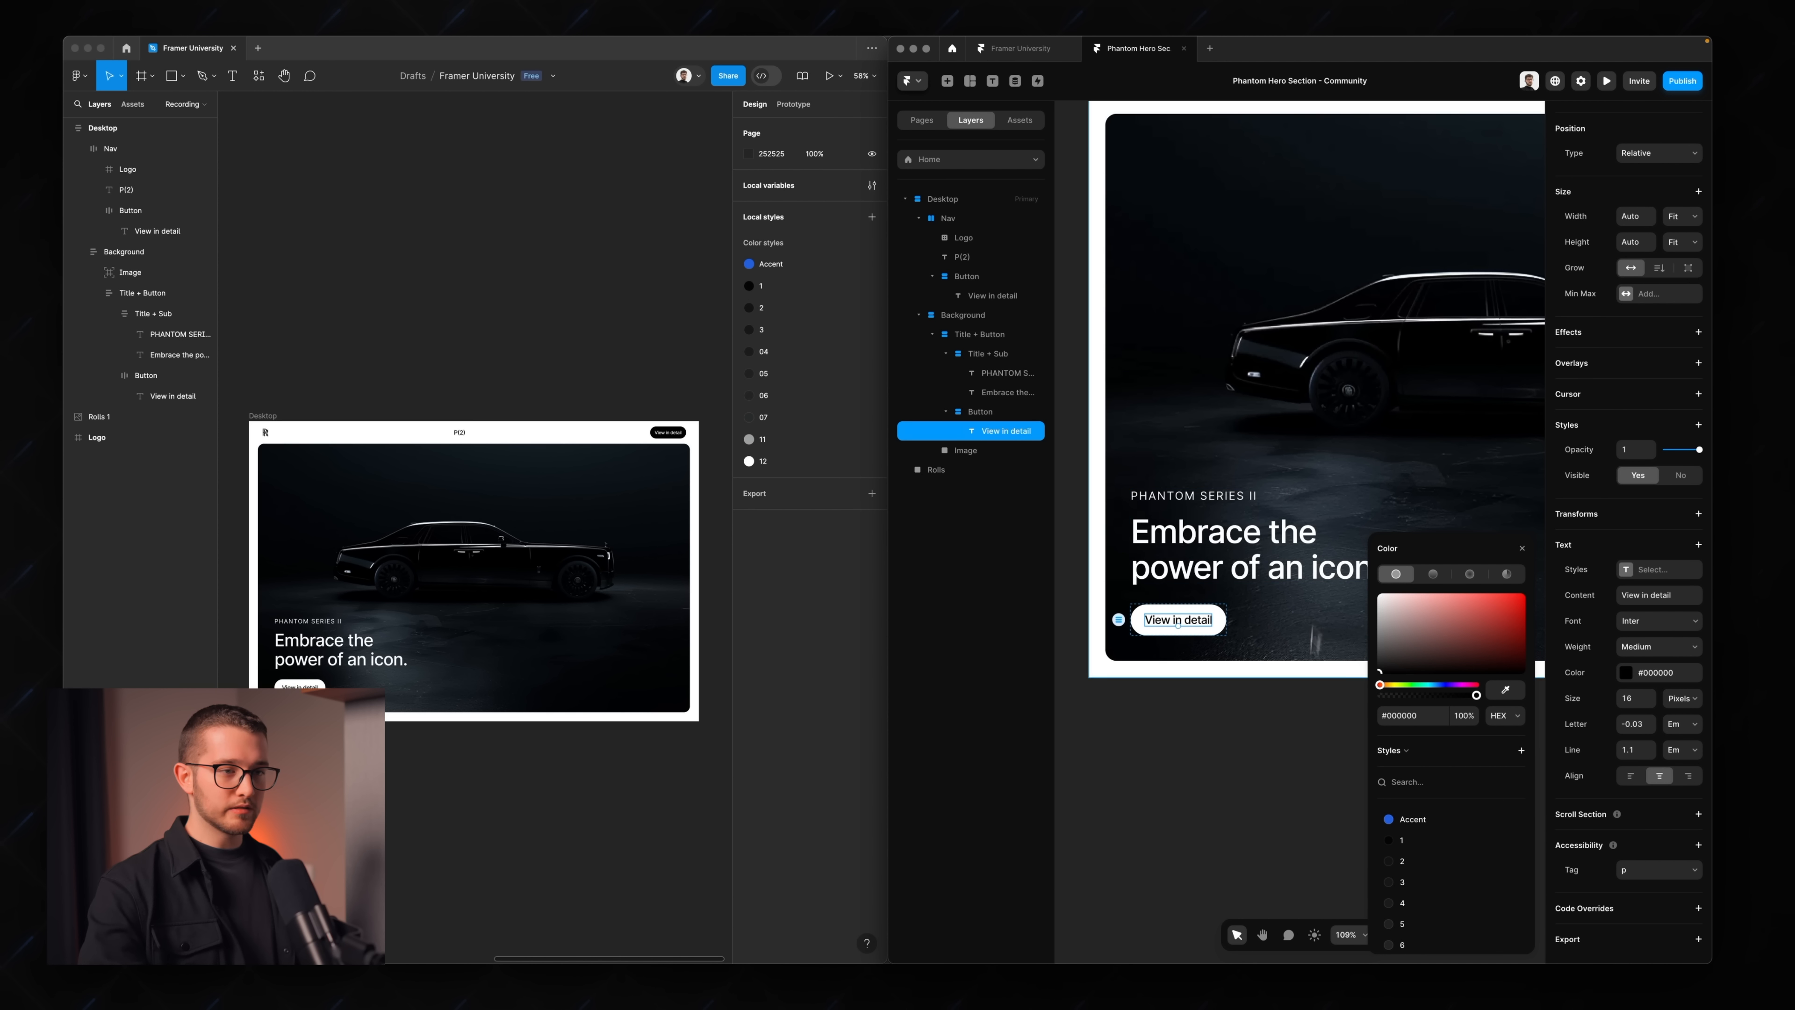
click(1293, 738)
scroll(1293, 738, down, 5)
scroll(1292, 738, down, 1)
scroll(1292, 734, down, 1)
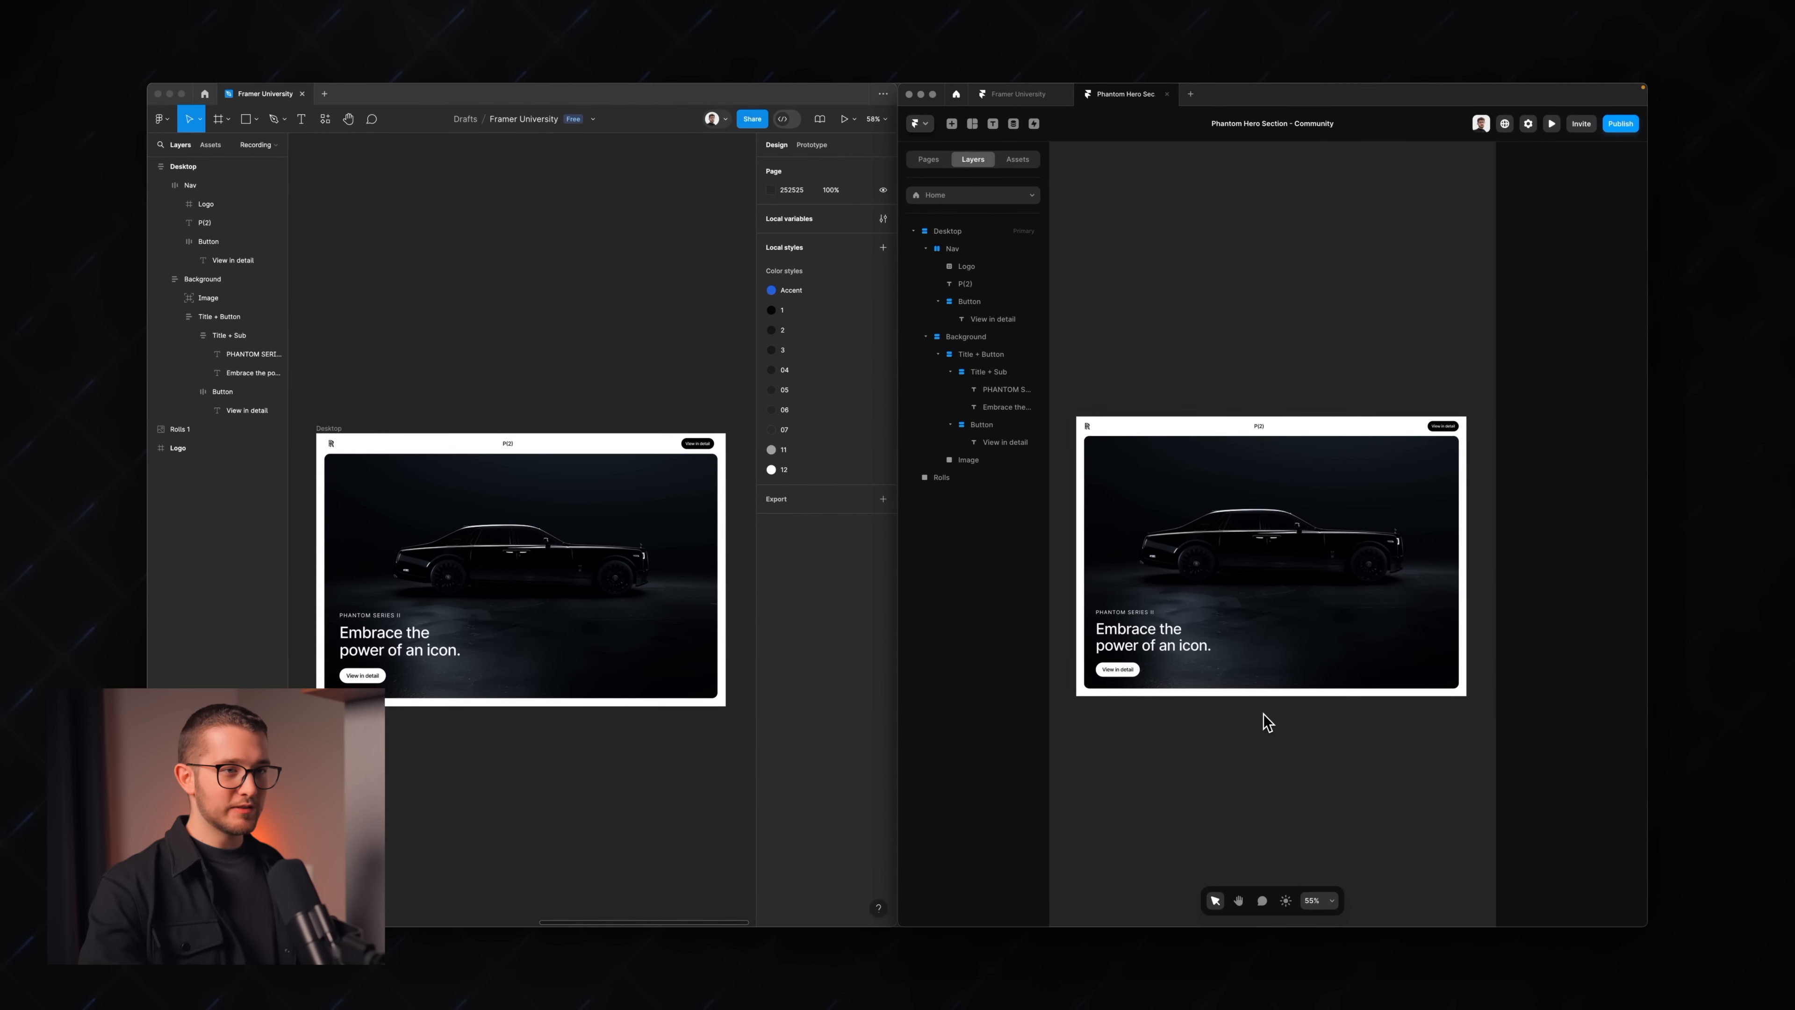
scroll(568, 585, down, 1)
scroll(568, 586, up, 1)
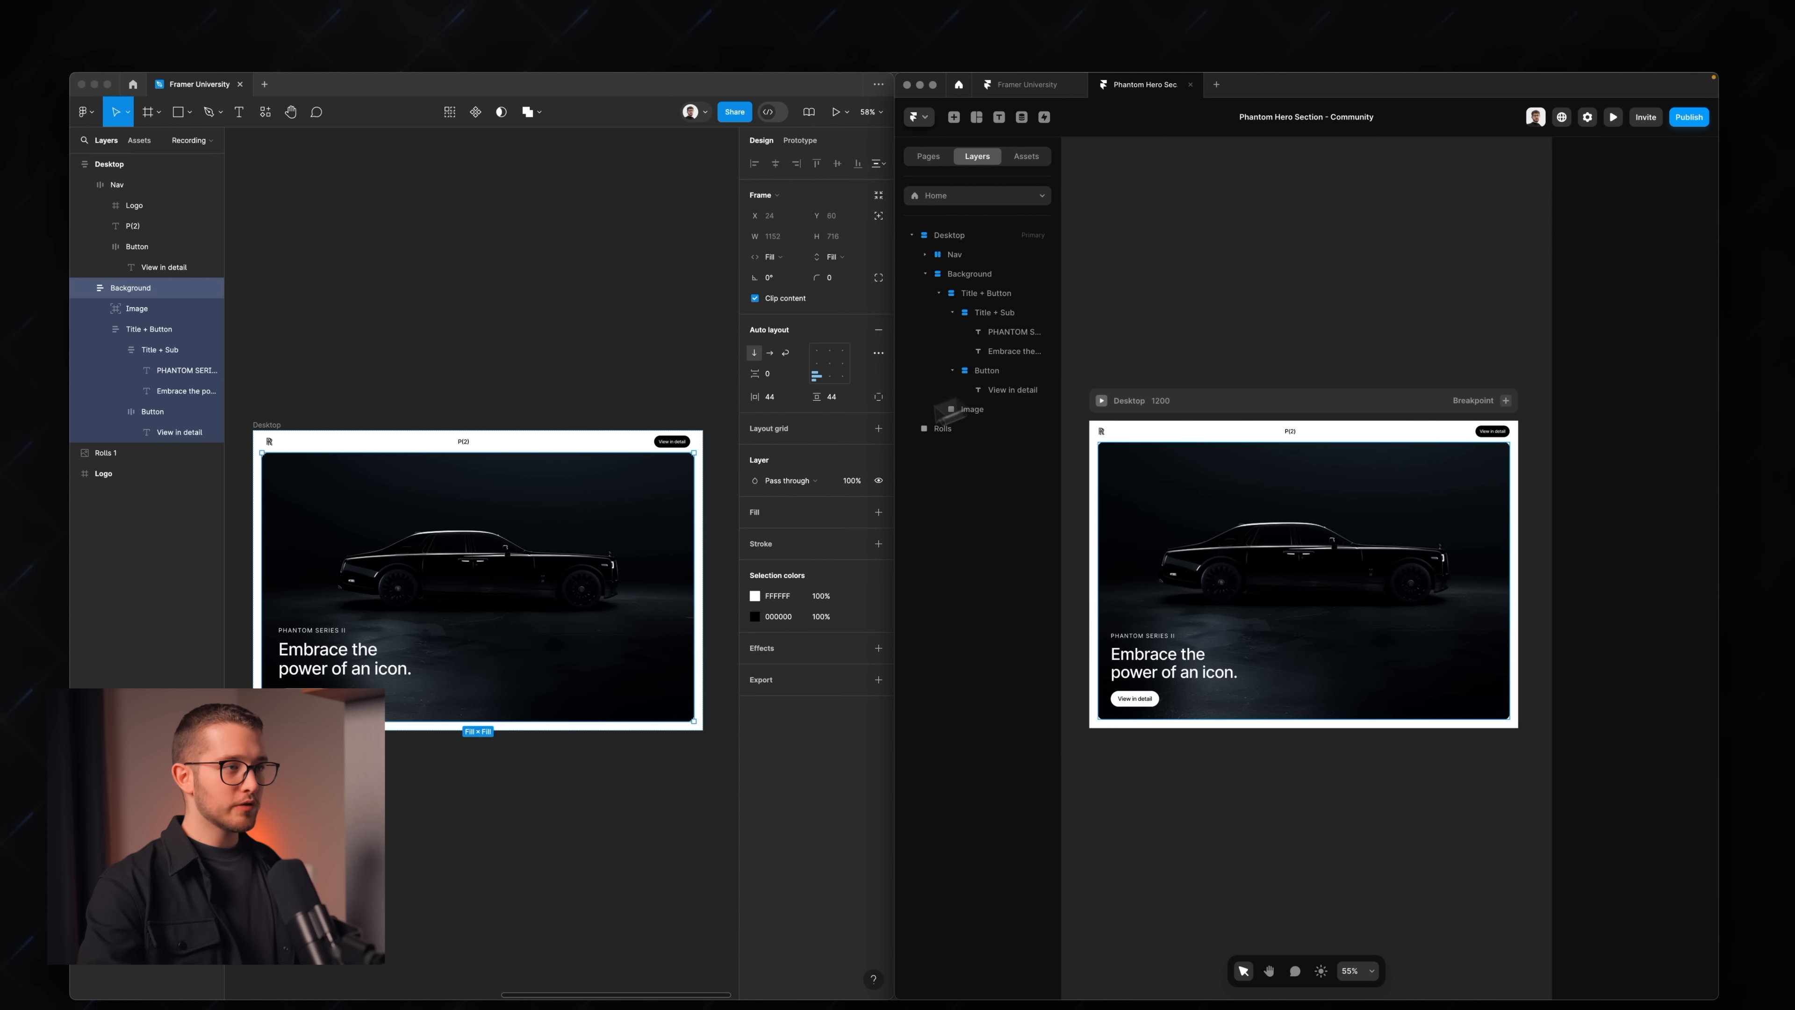
- Widen the Framer window and add Tablet and Phone breakpoints to the Desktop frame
drag(894, 413, 573, 415)
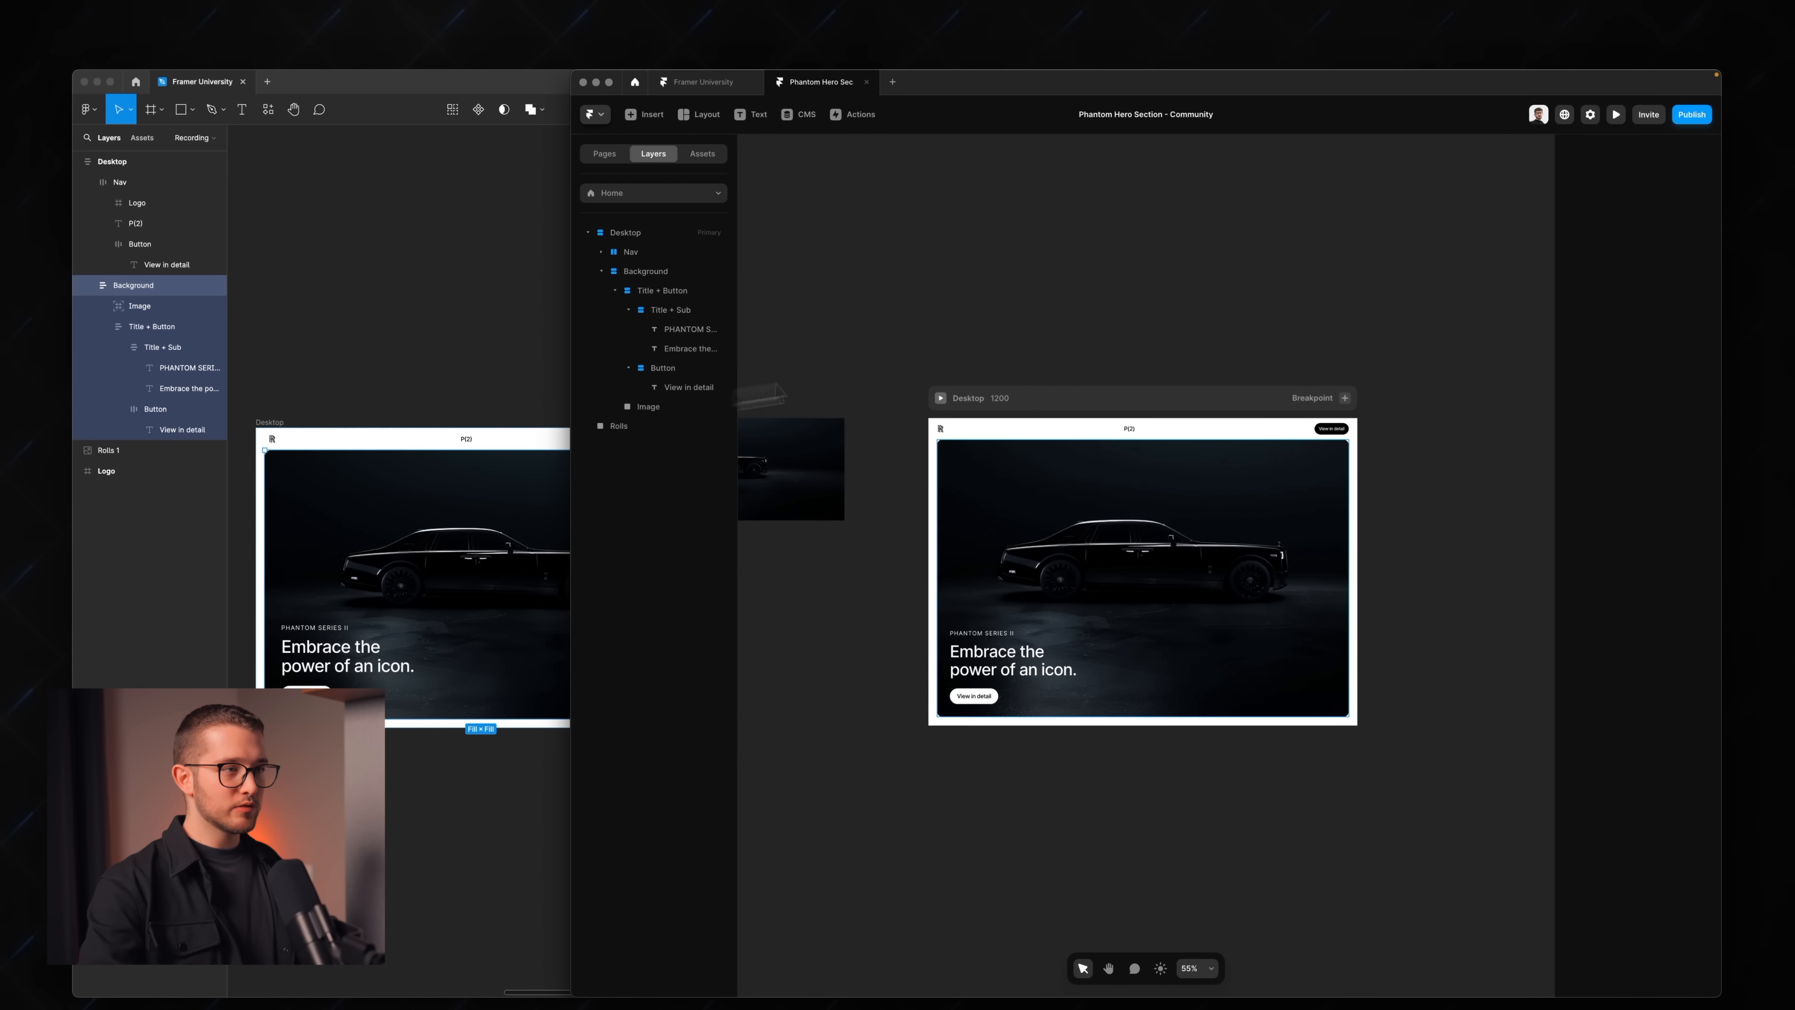
click(1034, 393)
scroll(1147, 400, up, 3)
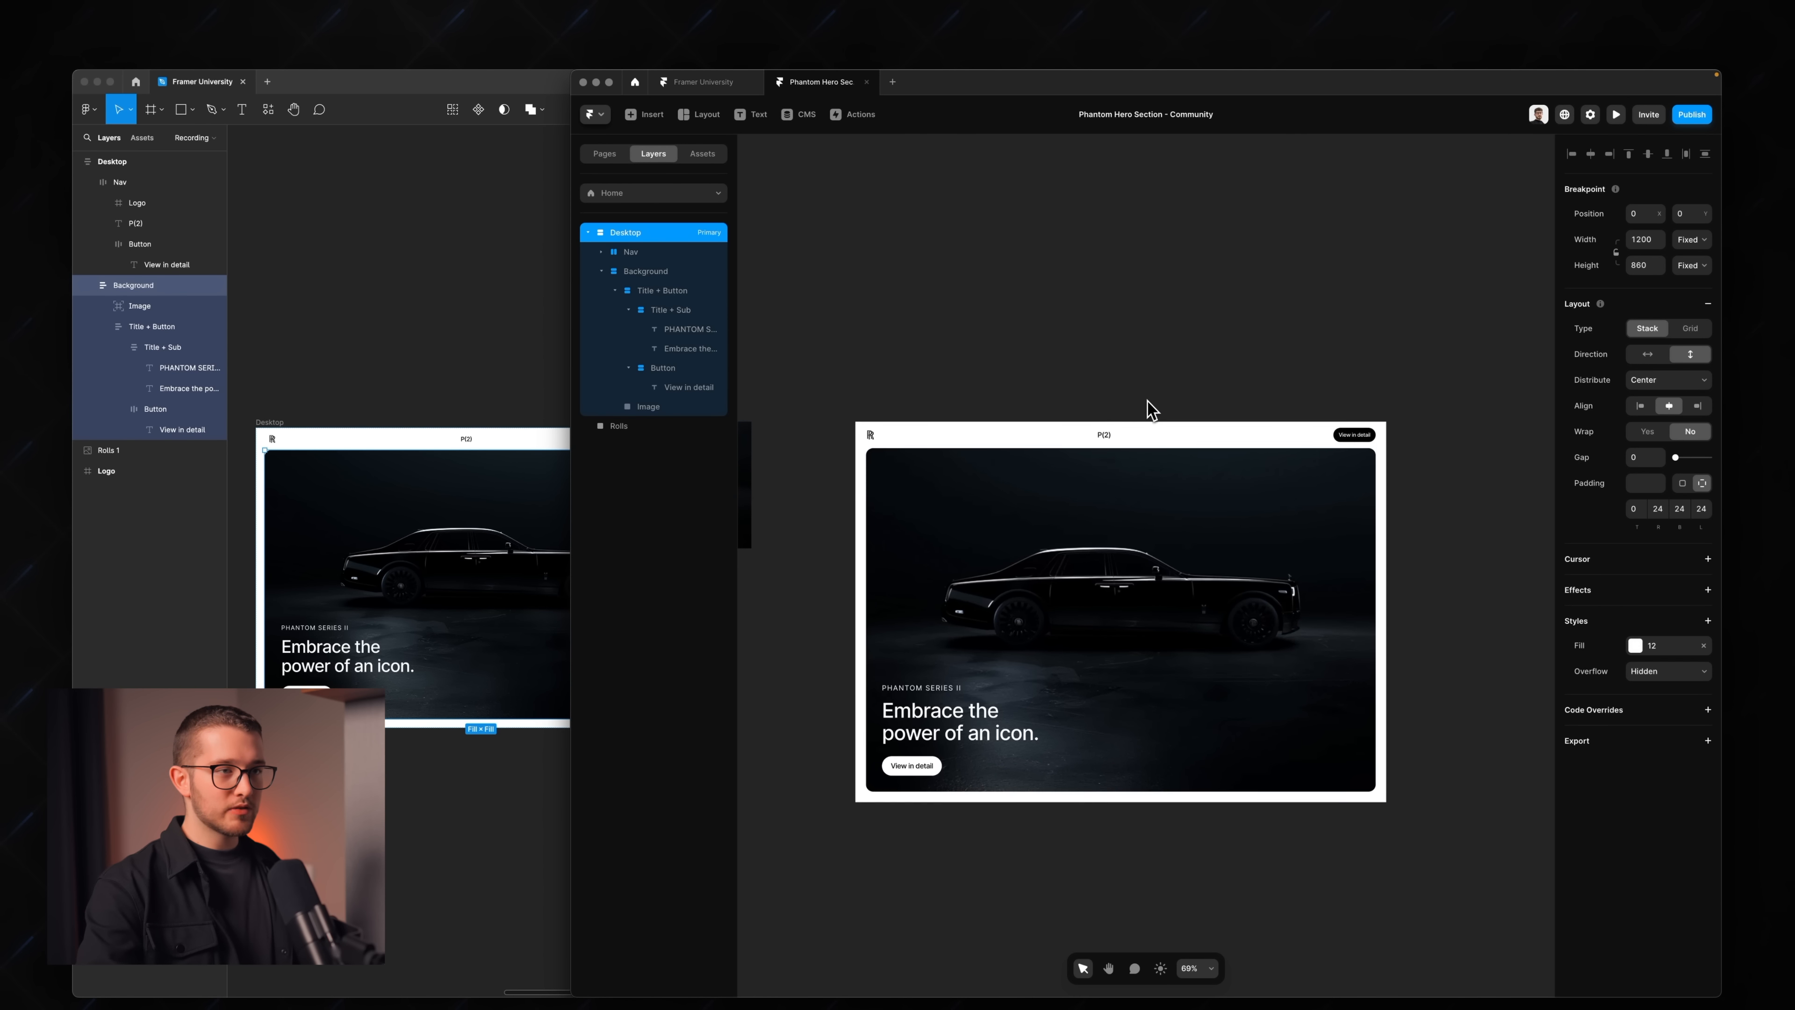
scroll(1147, 400, up, 5)
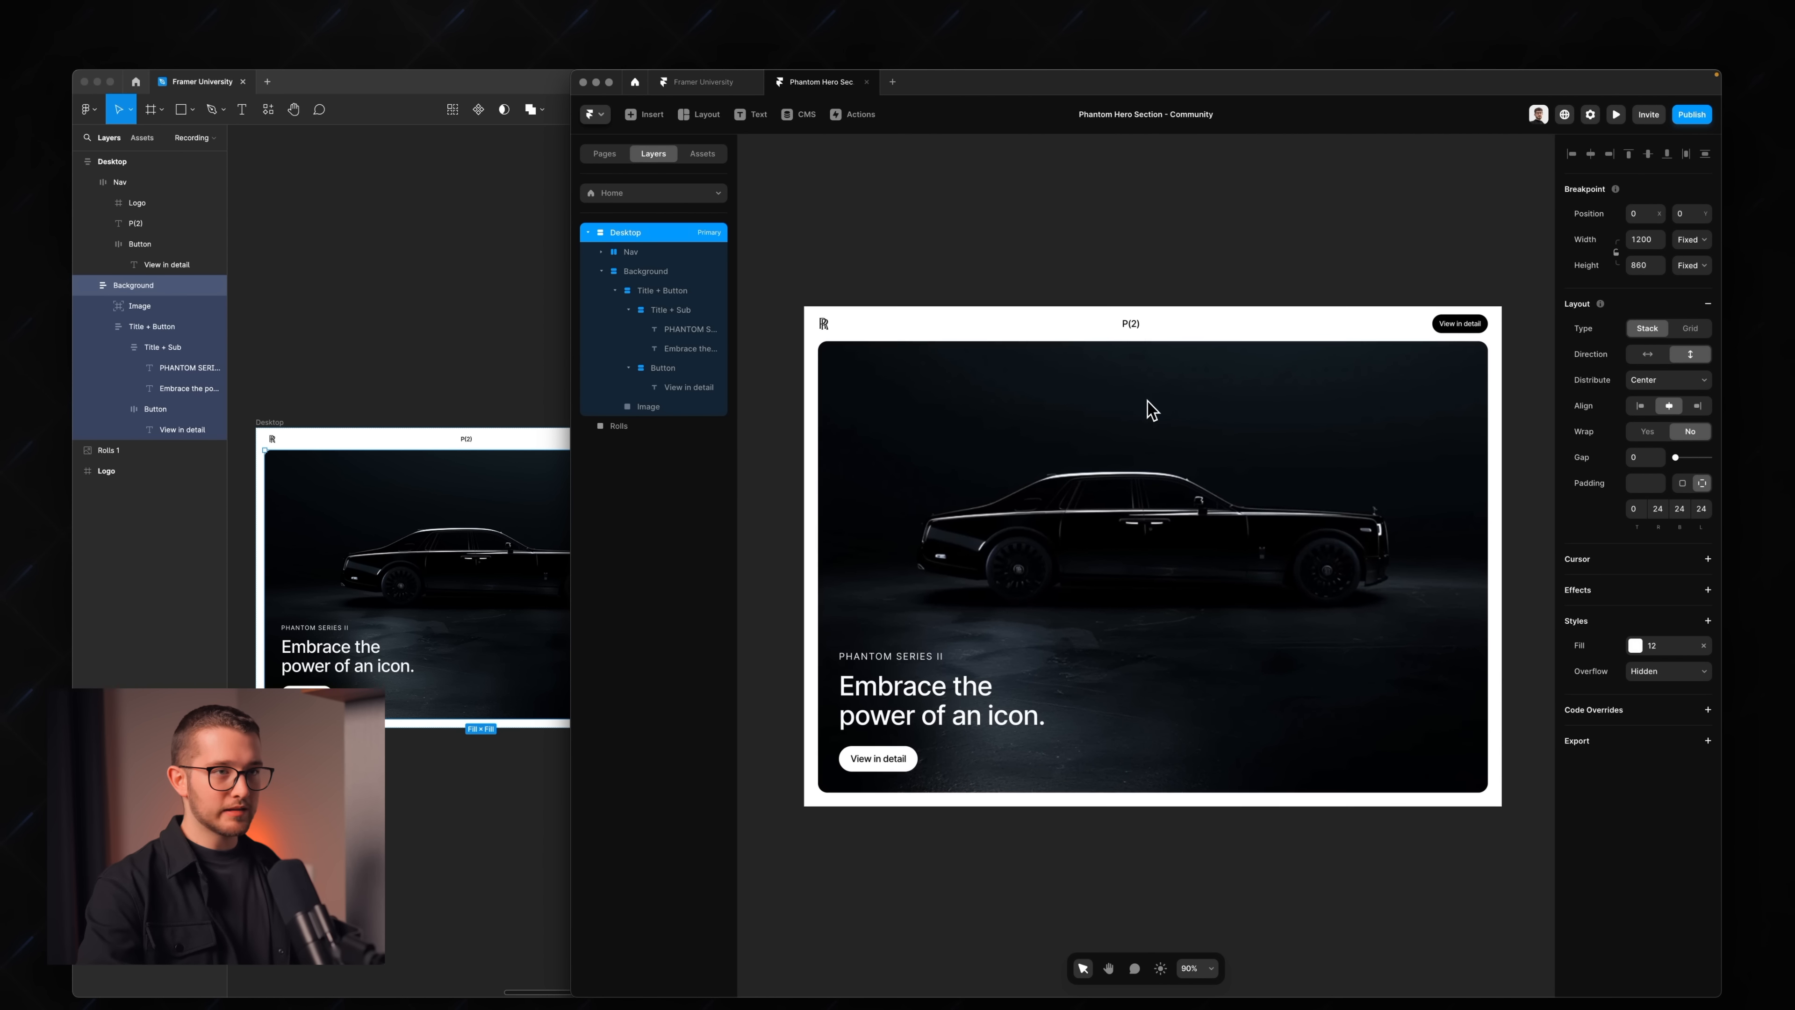
click(1489, 285)
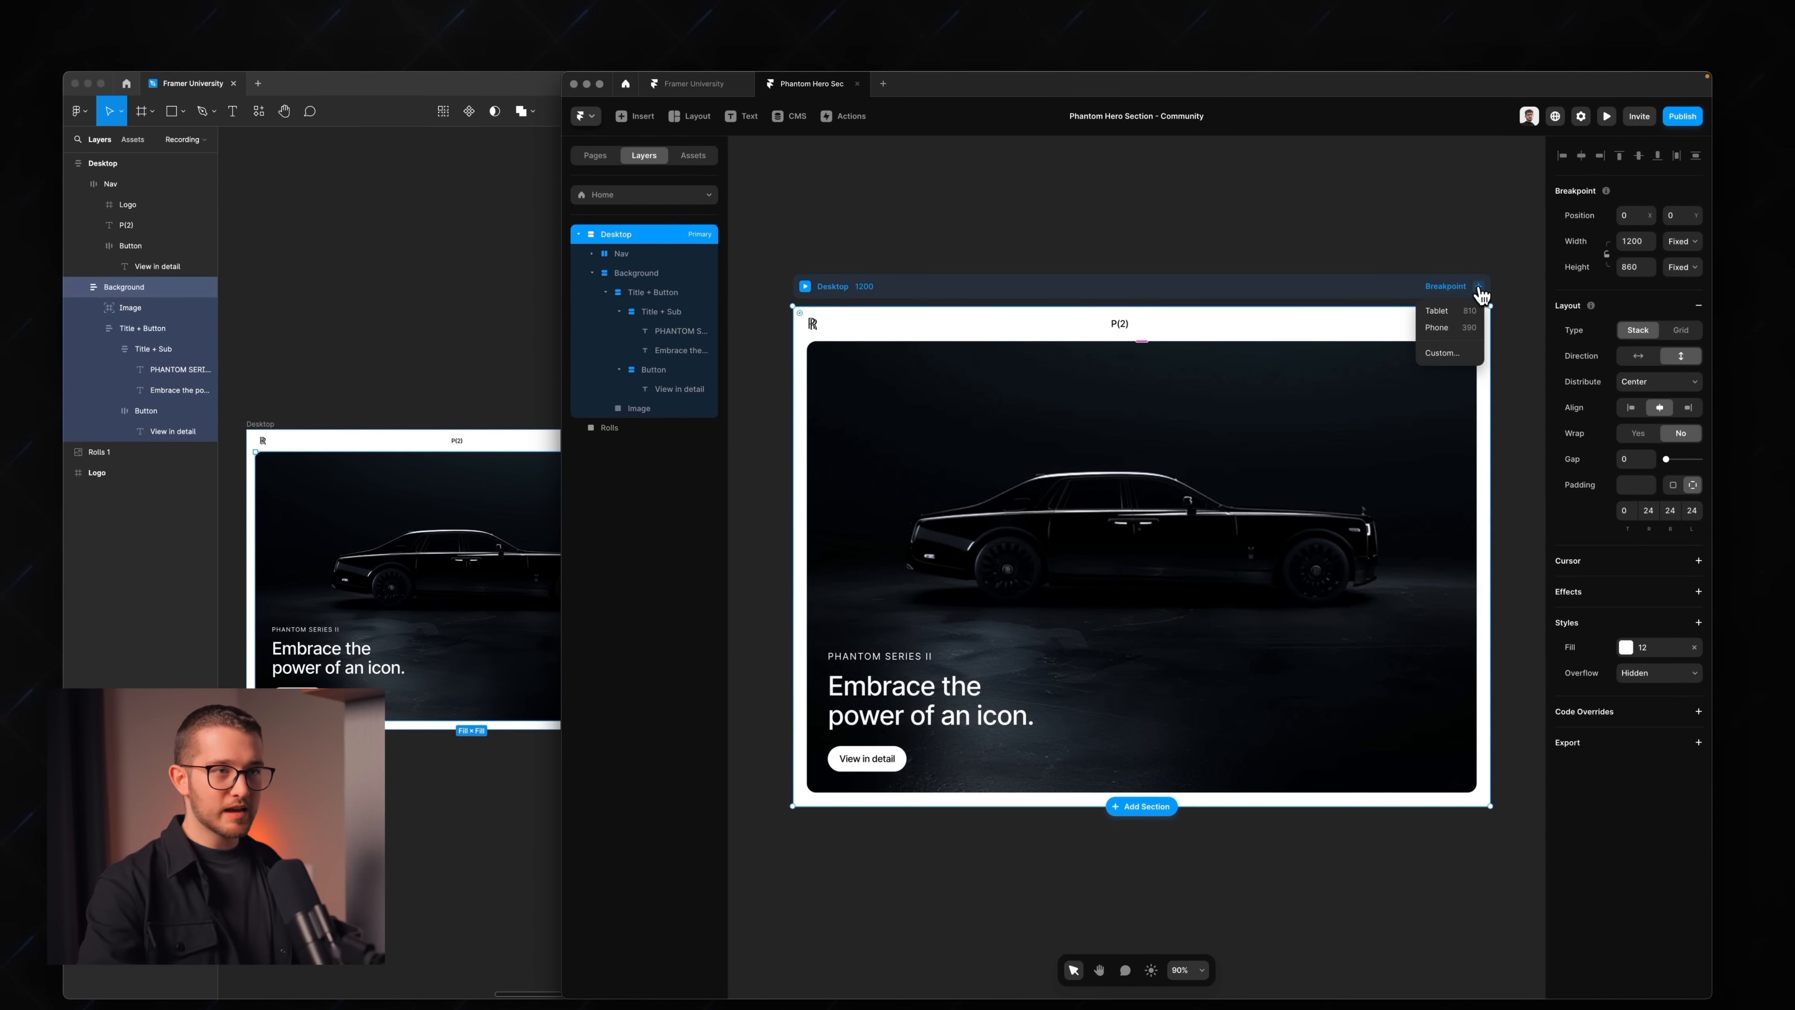
click(1439, 314)
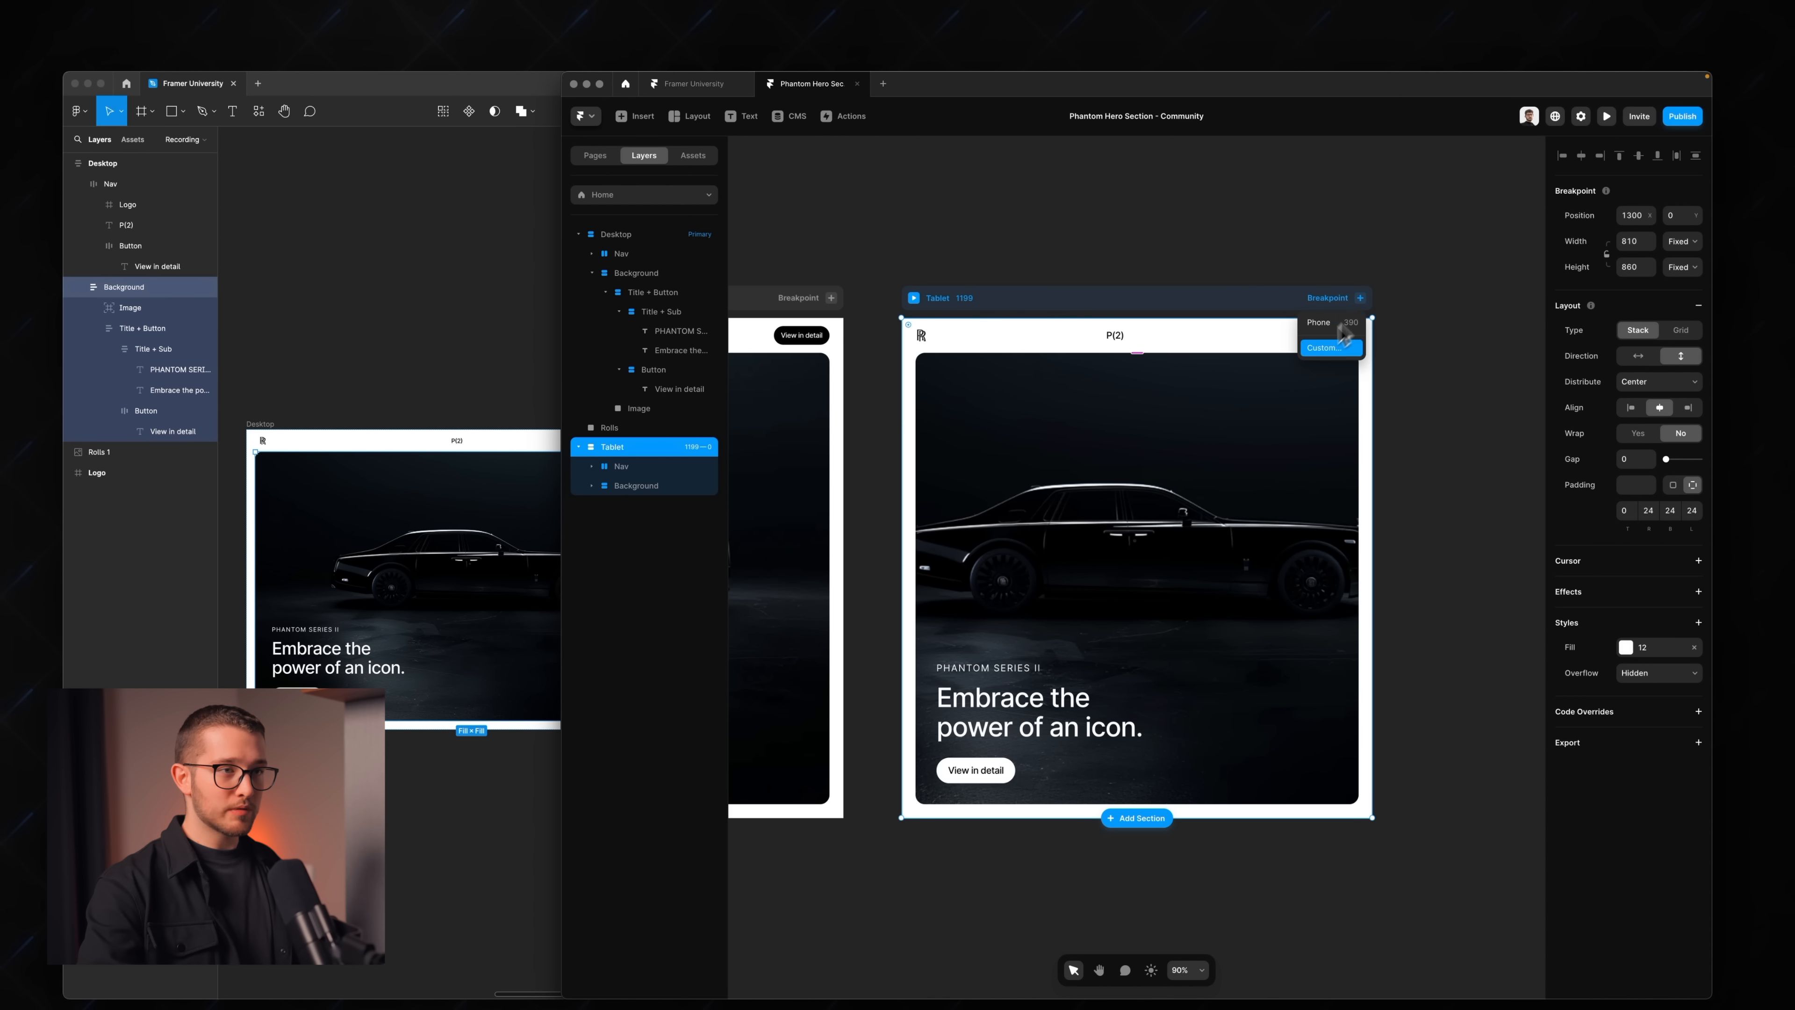
click(1320, 323)
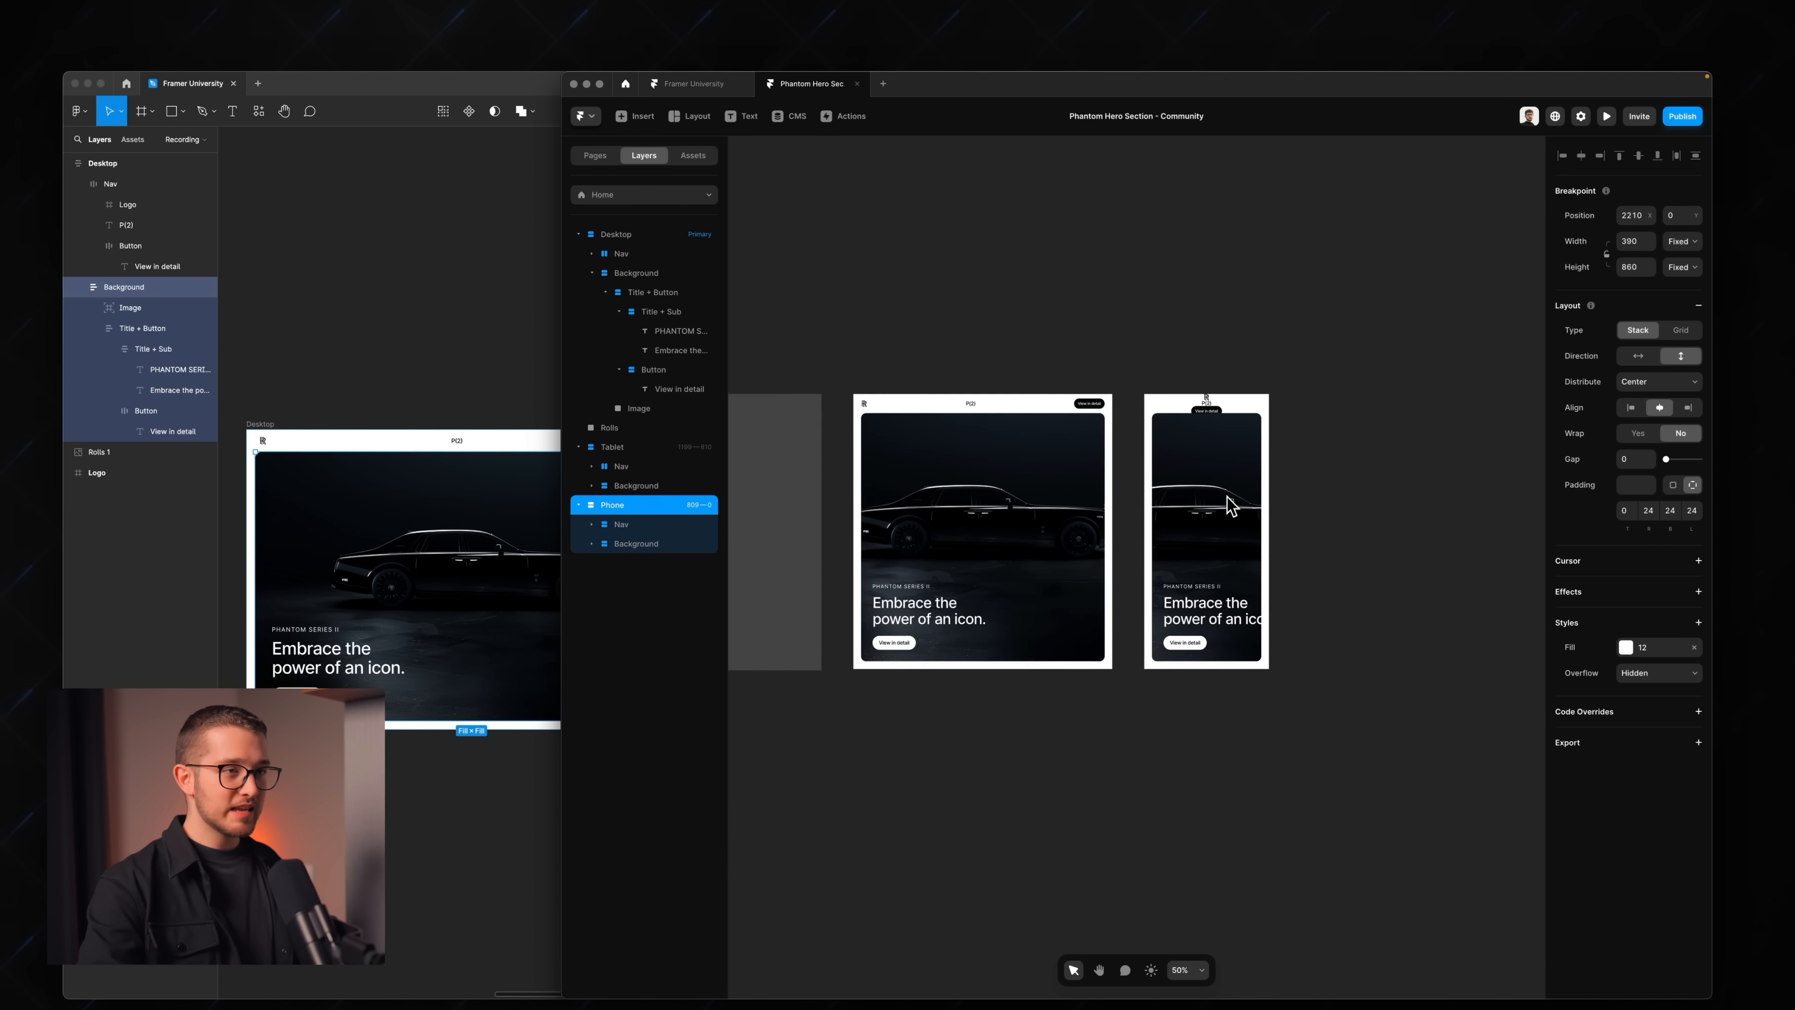
click(1207, 298)
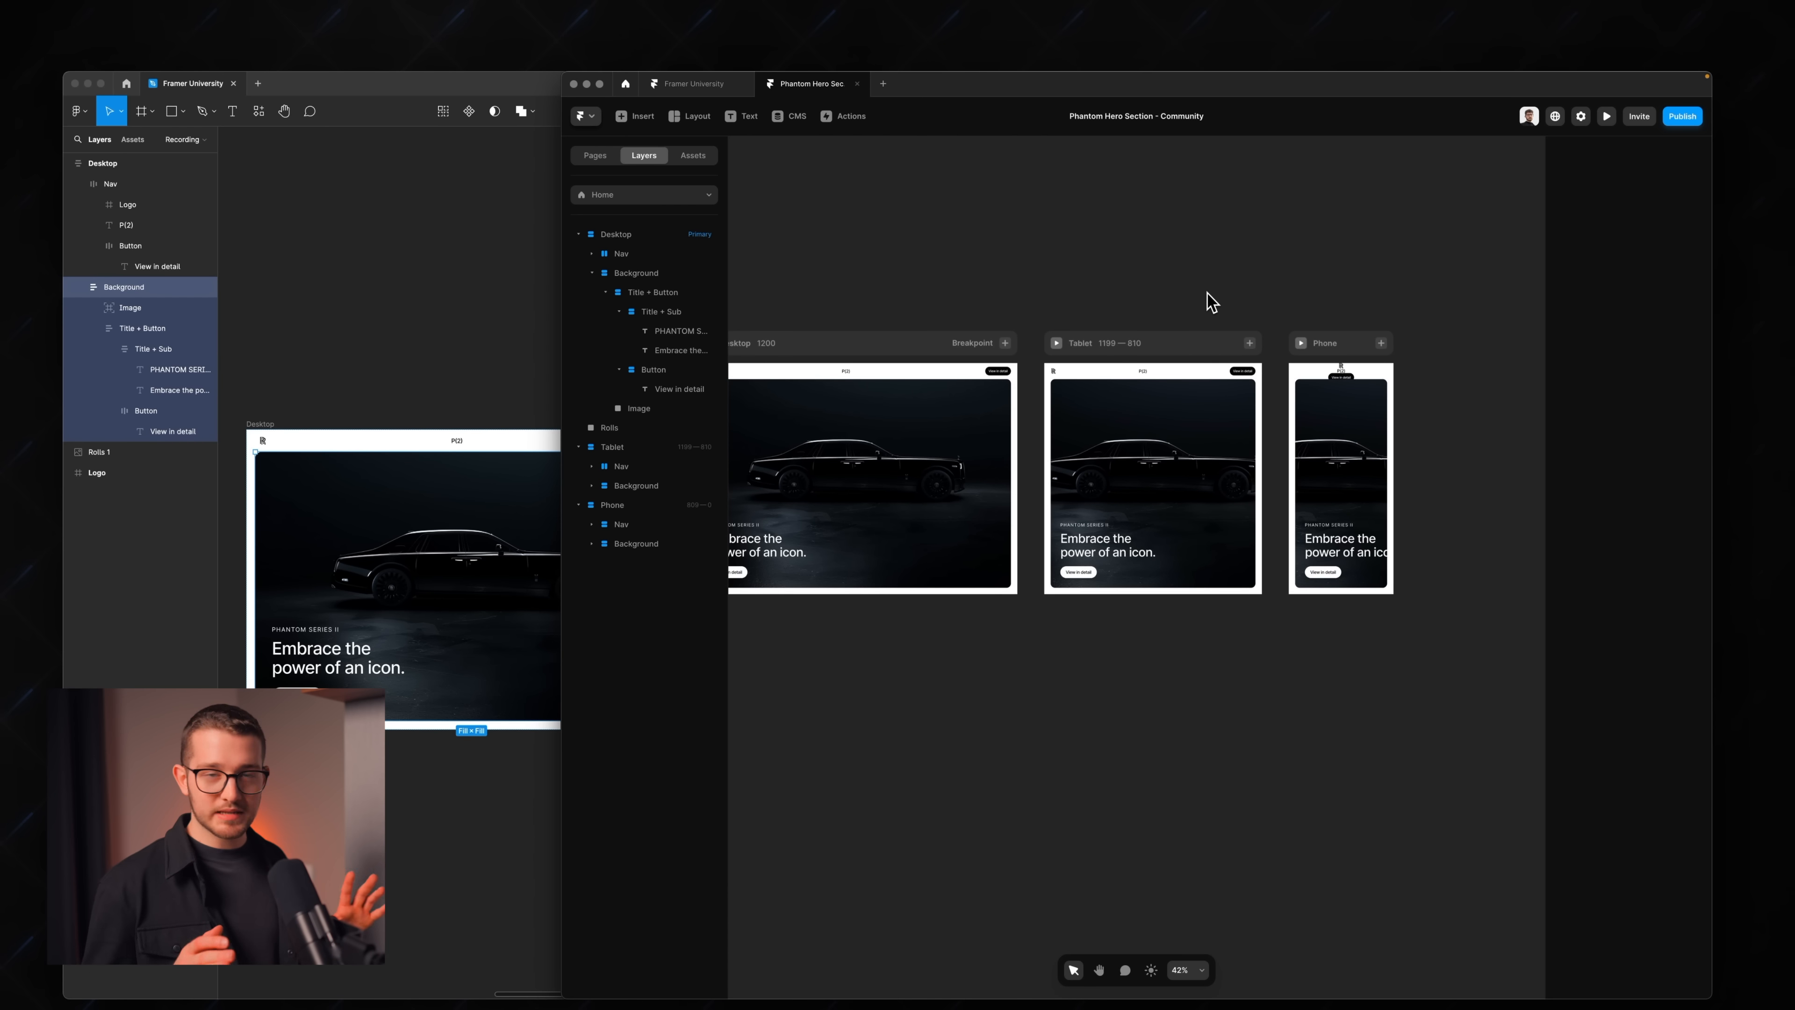
- Change the stack direction of the Nav in the Phone breakpoint to horizontal
scroll(1207, 294, left, 1)
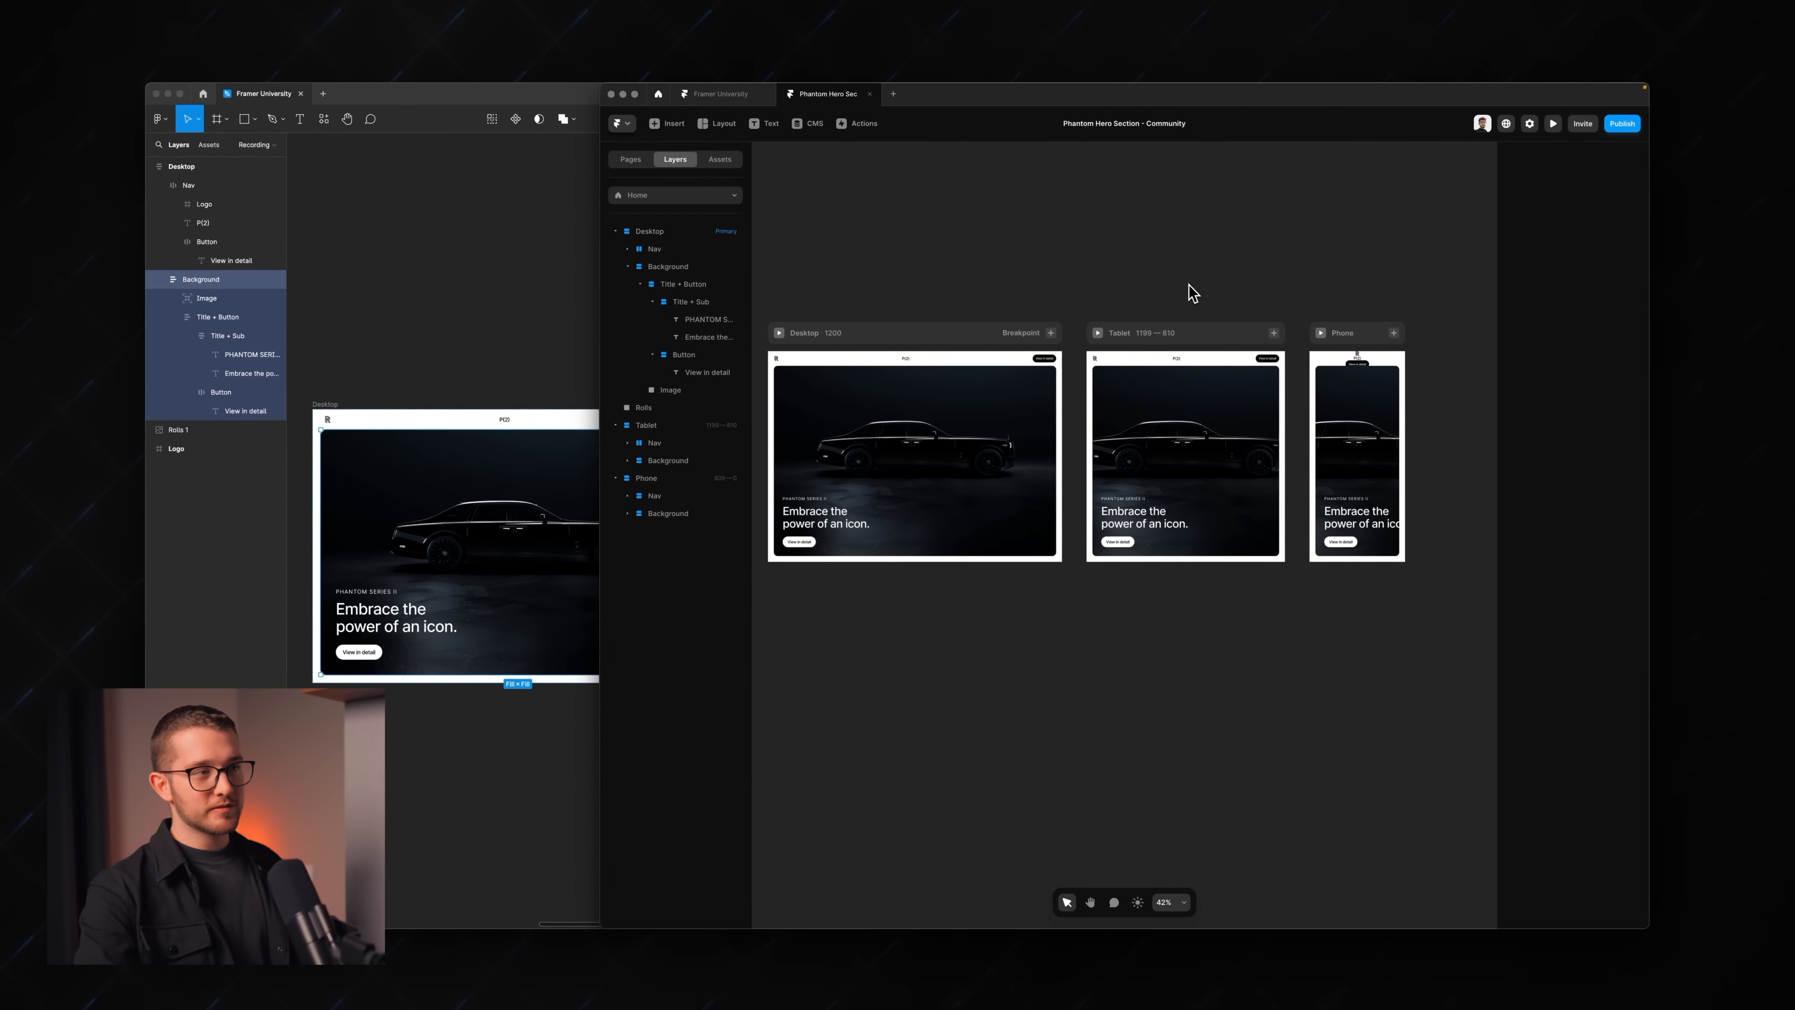
scroll(1049, 385, up, 5)
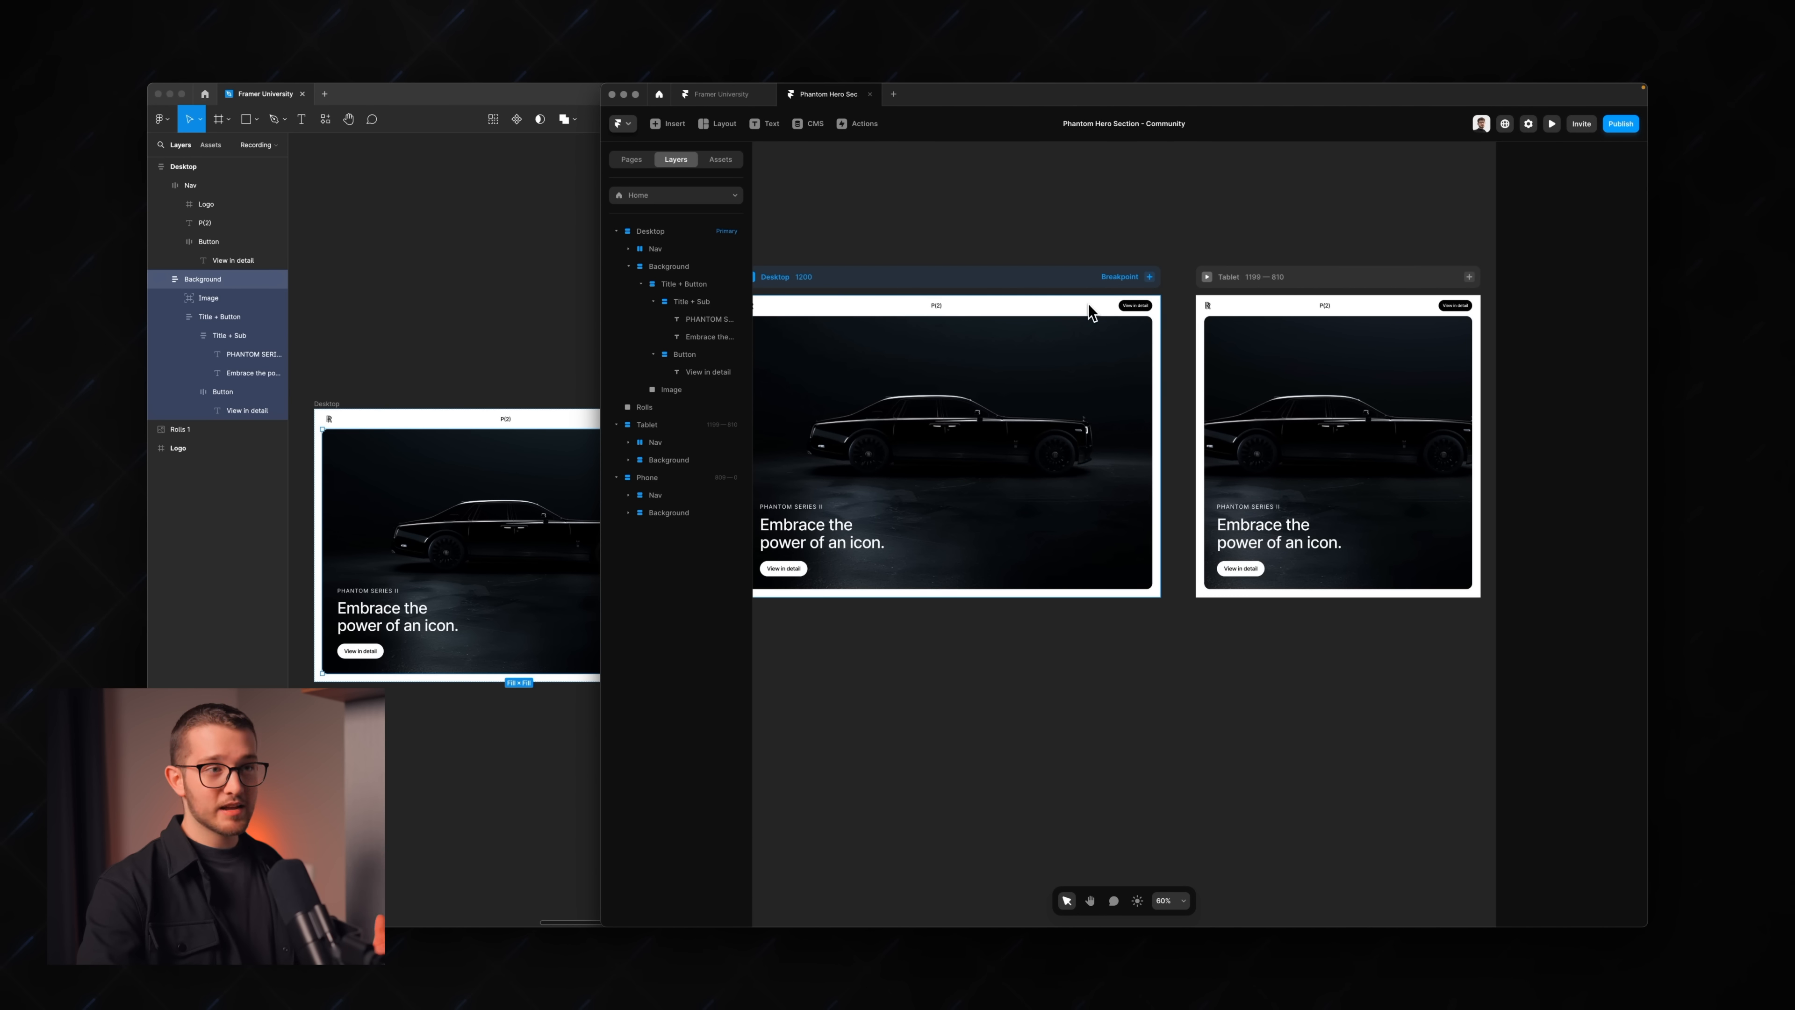
scroll(1145, 364, up, 2)
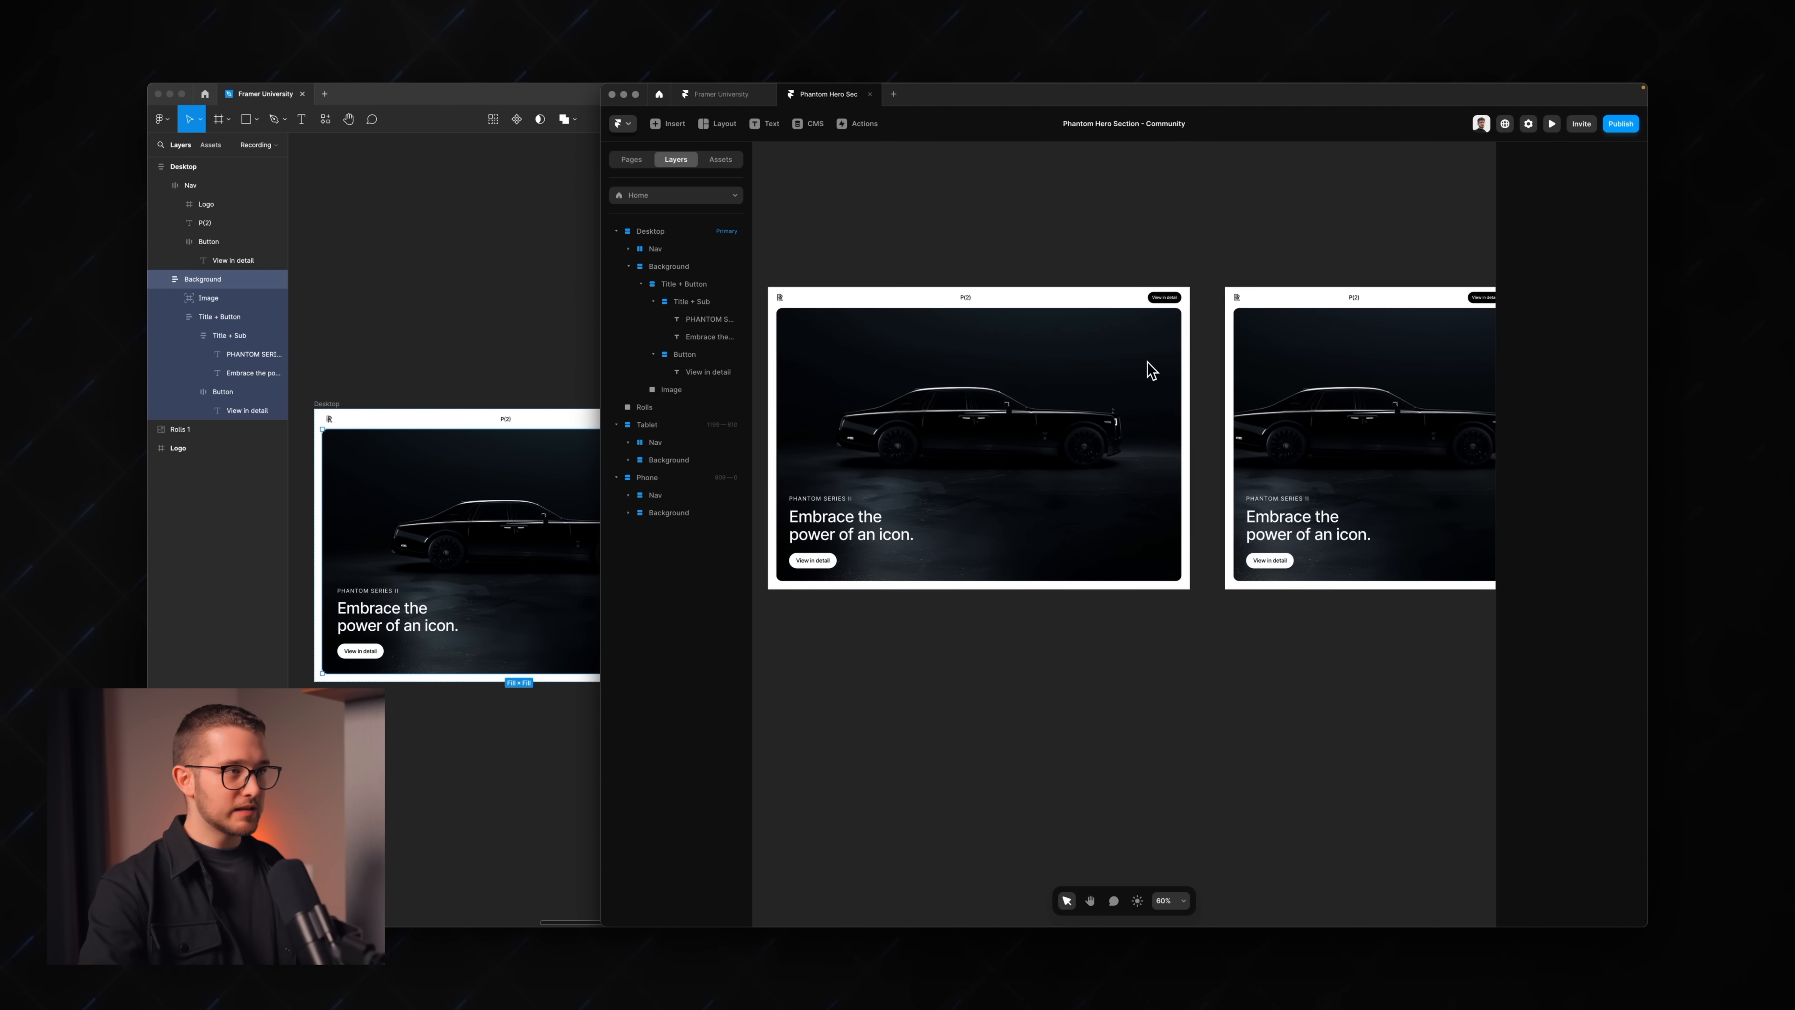
scroll(1037, 310, right, 5)
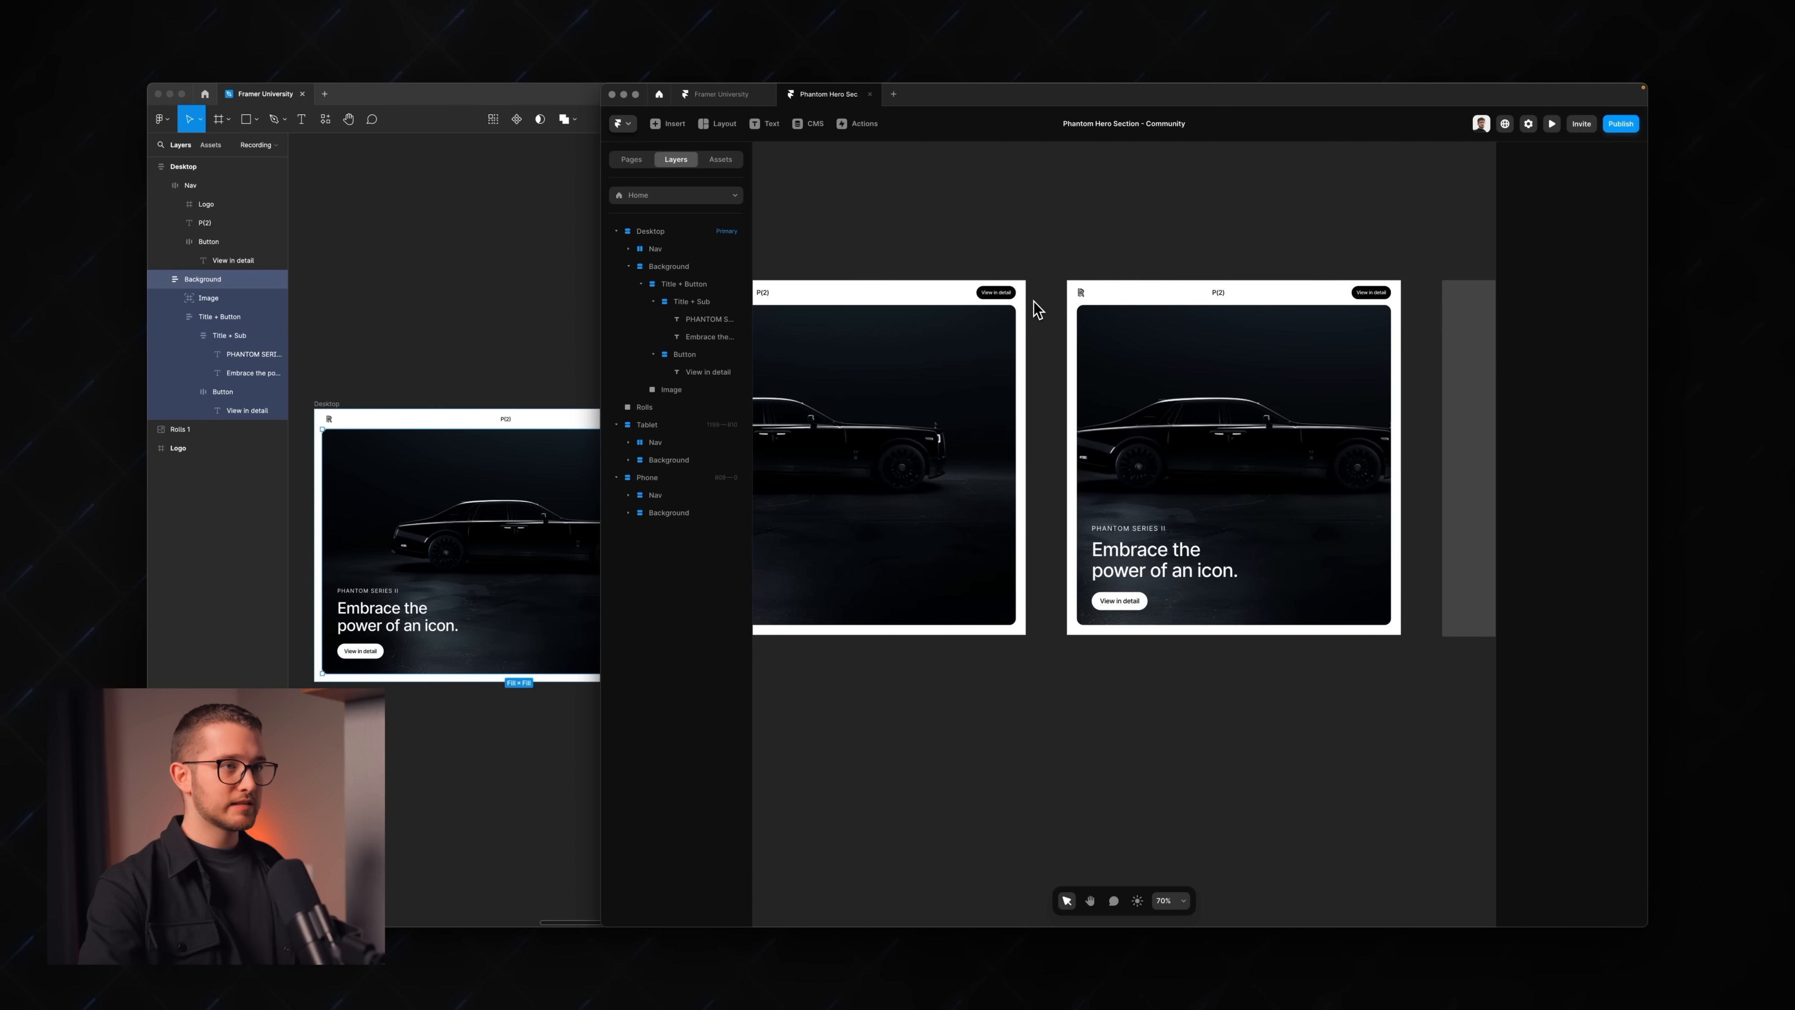
scroll(1034, 305, up, 3)
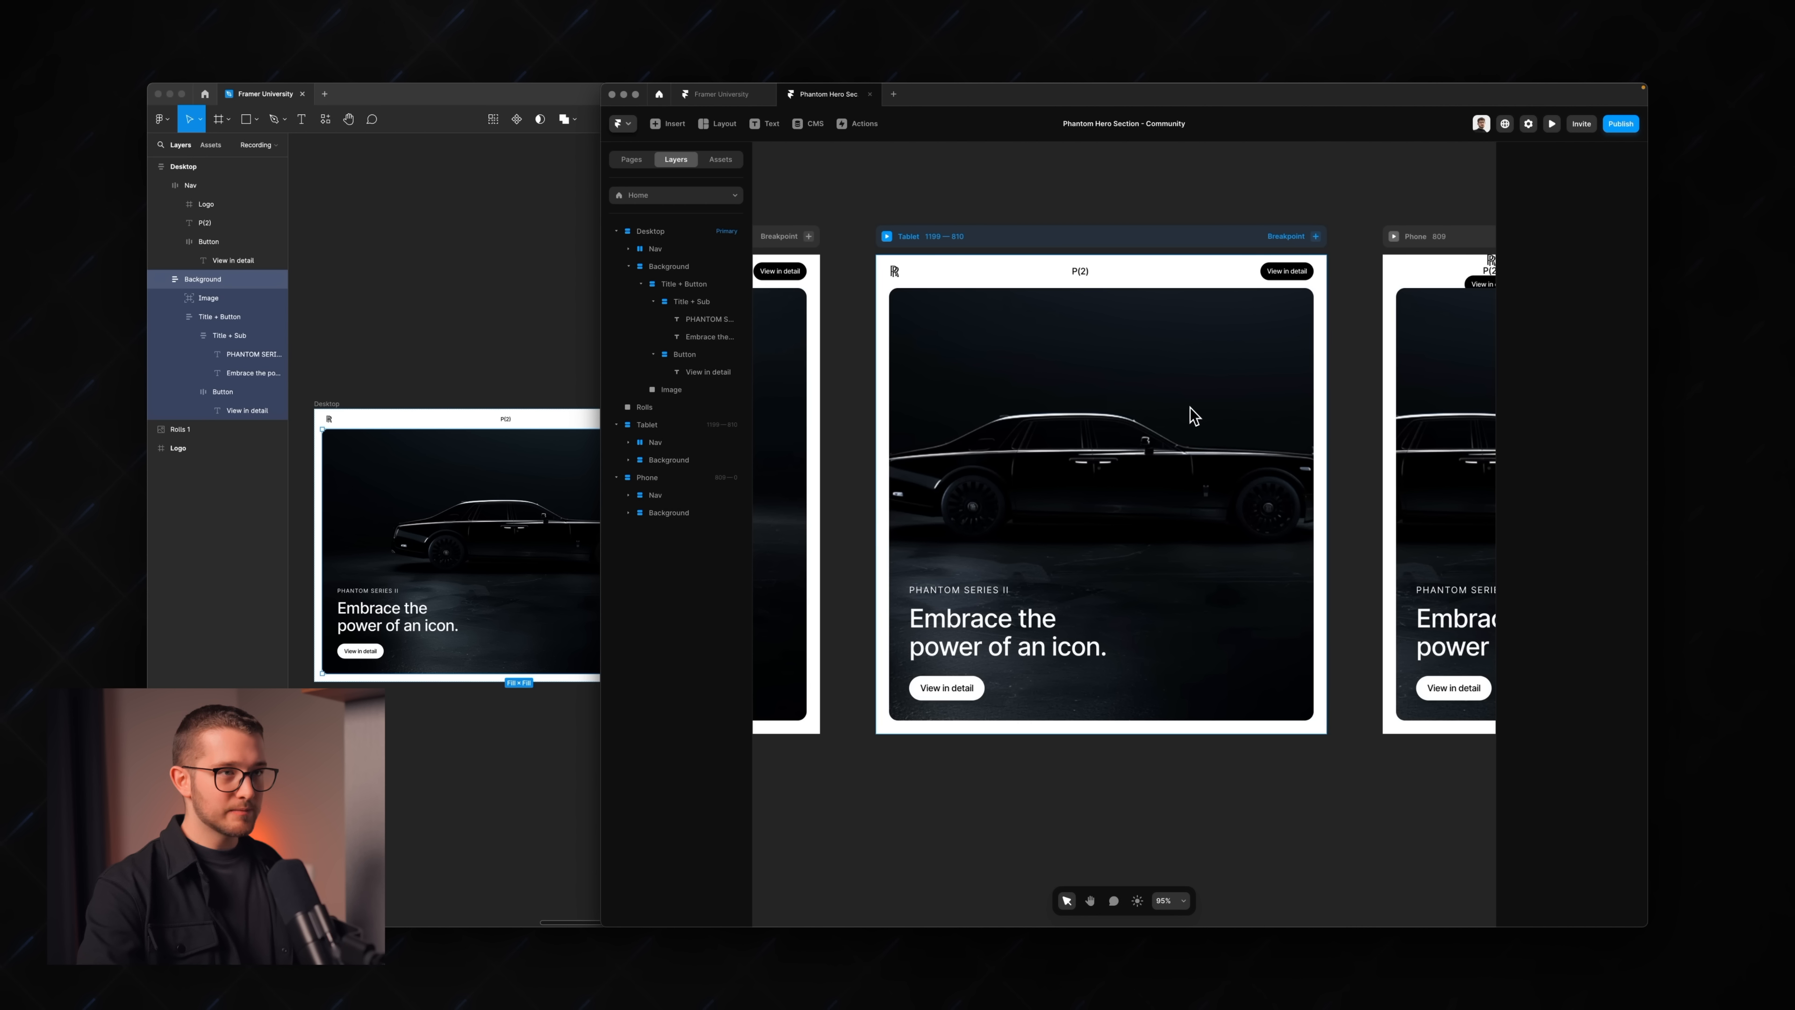
scroll(1193, 415, right, 5)
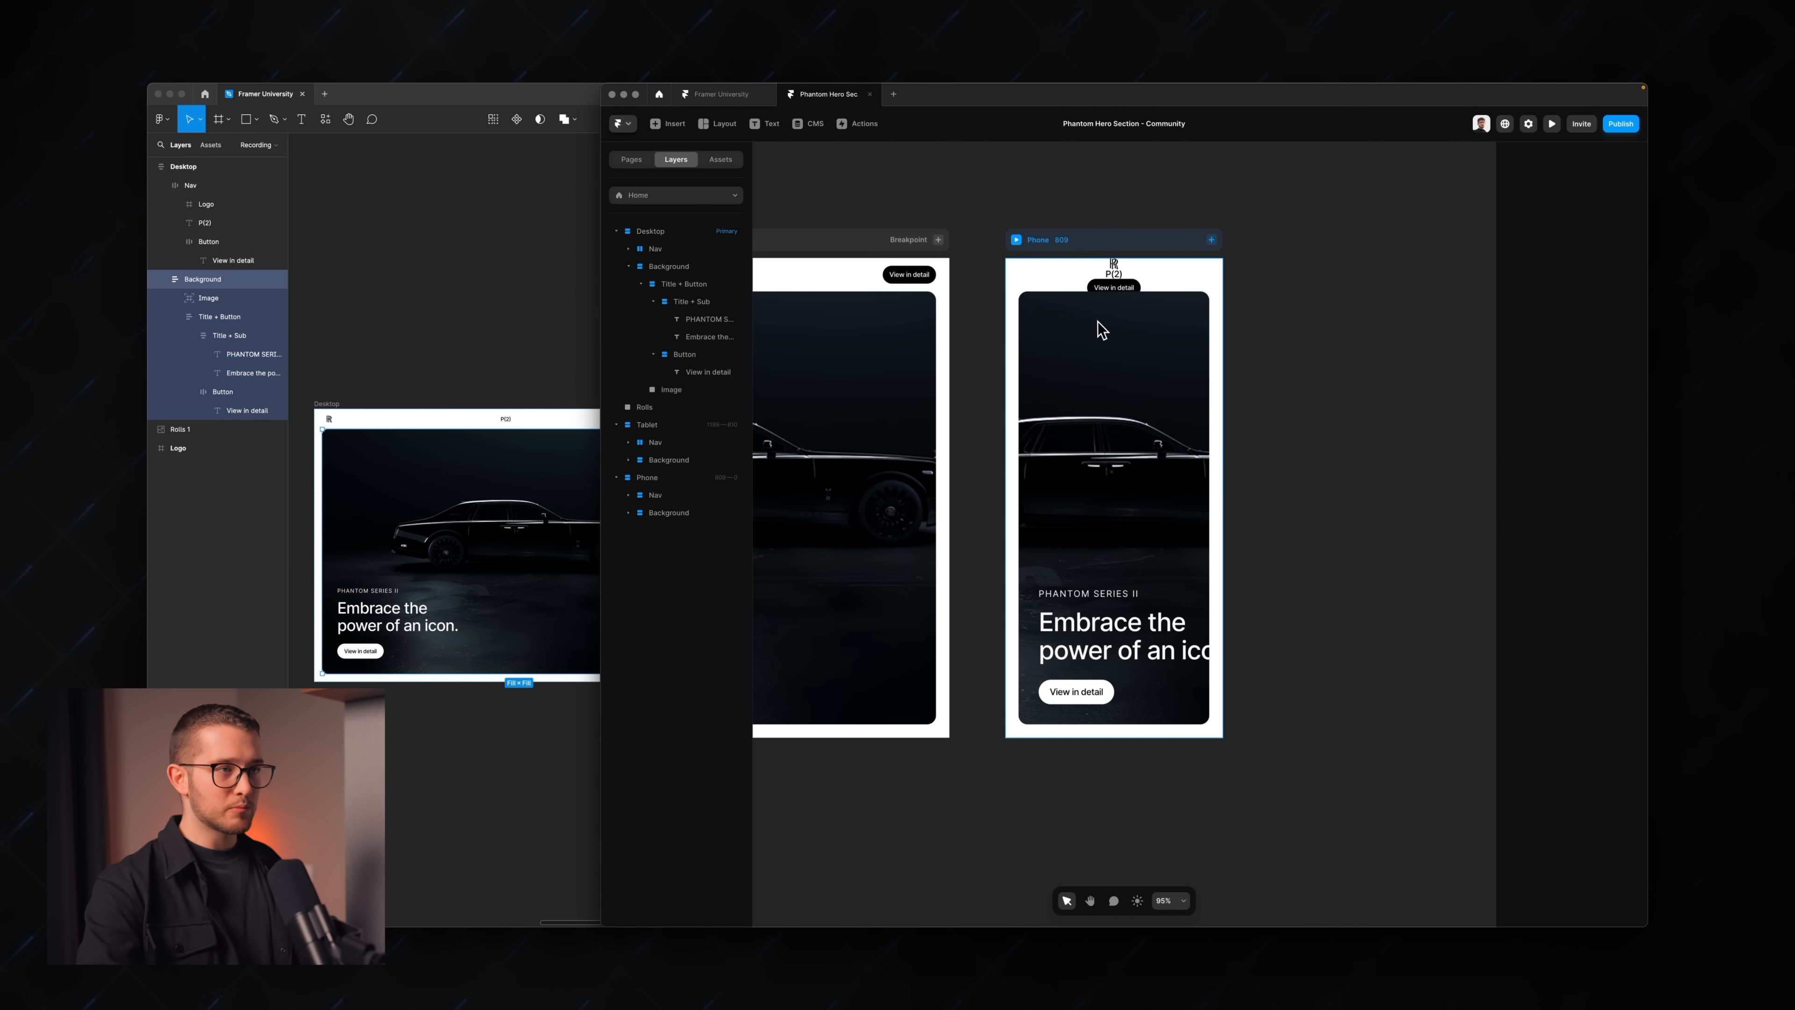
click(1134, 275)
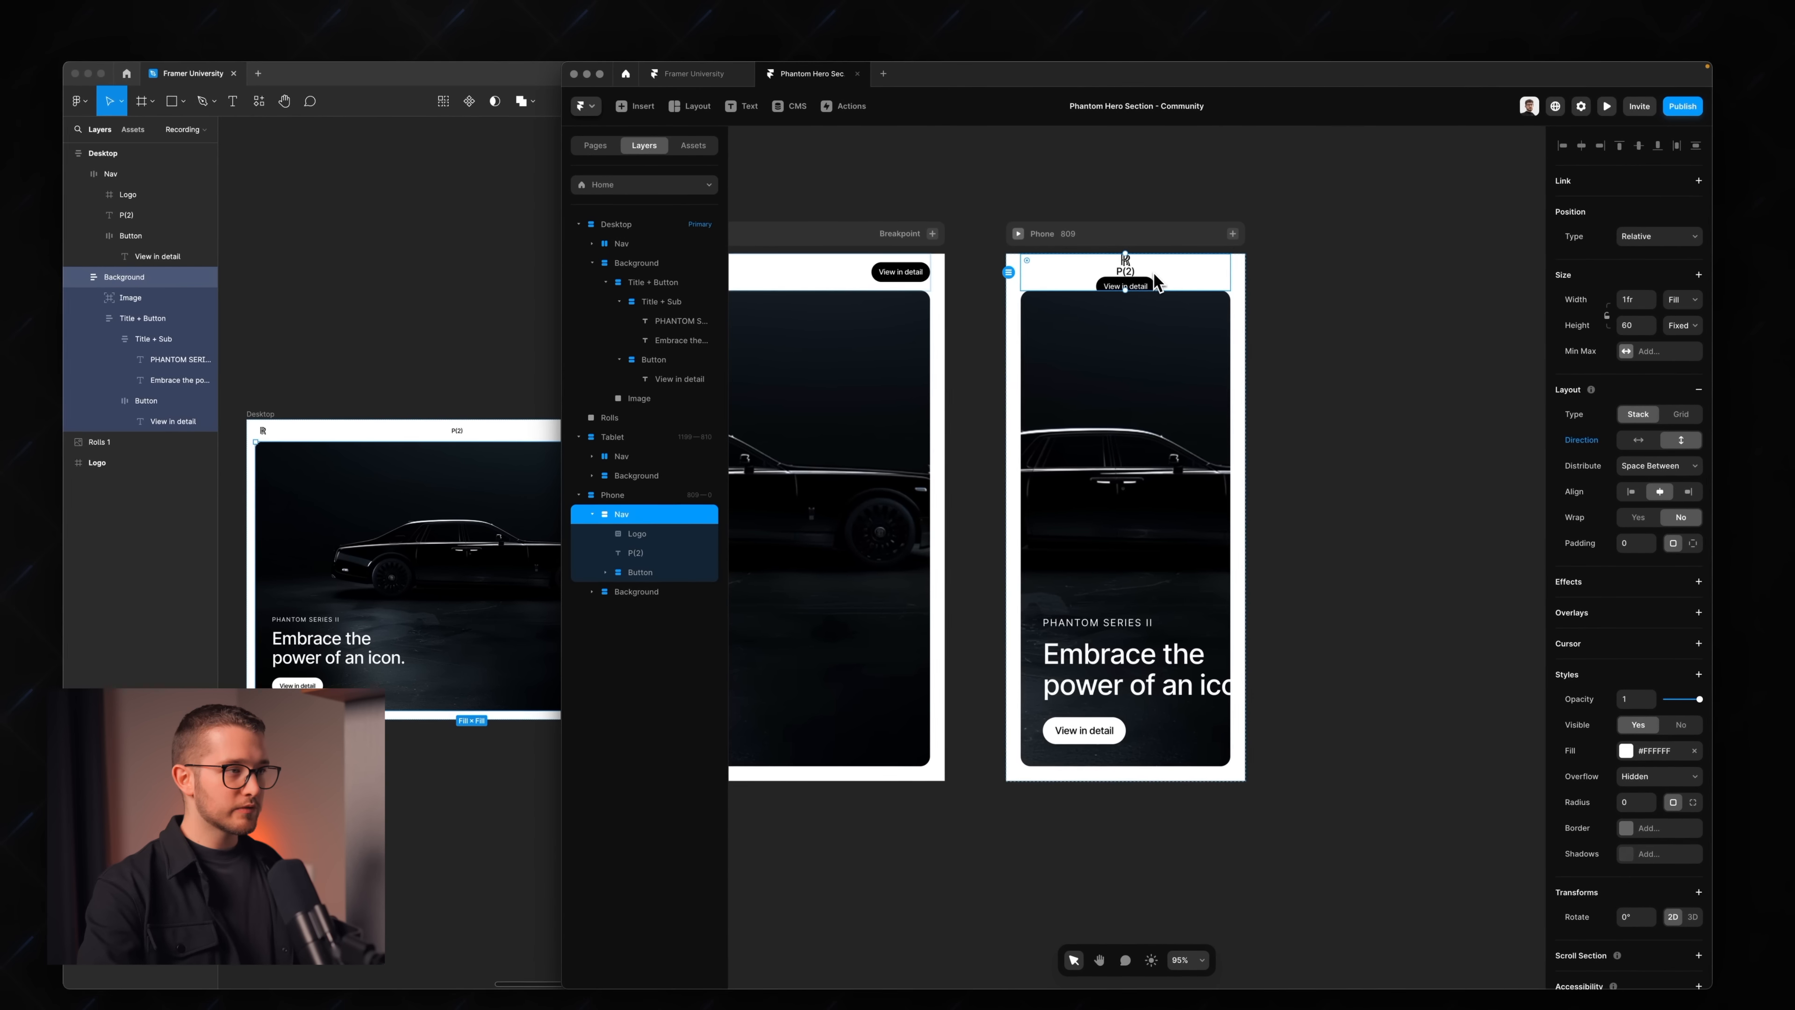
scroll(1152, 283, up, 3)
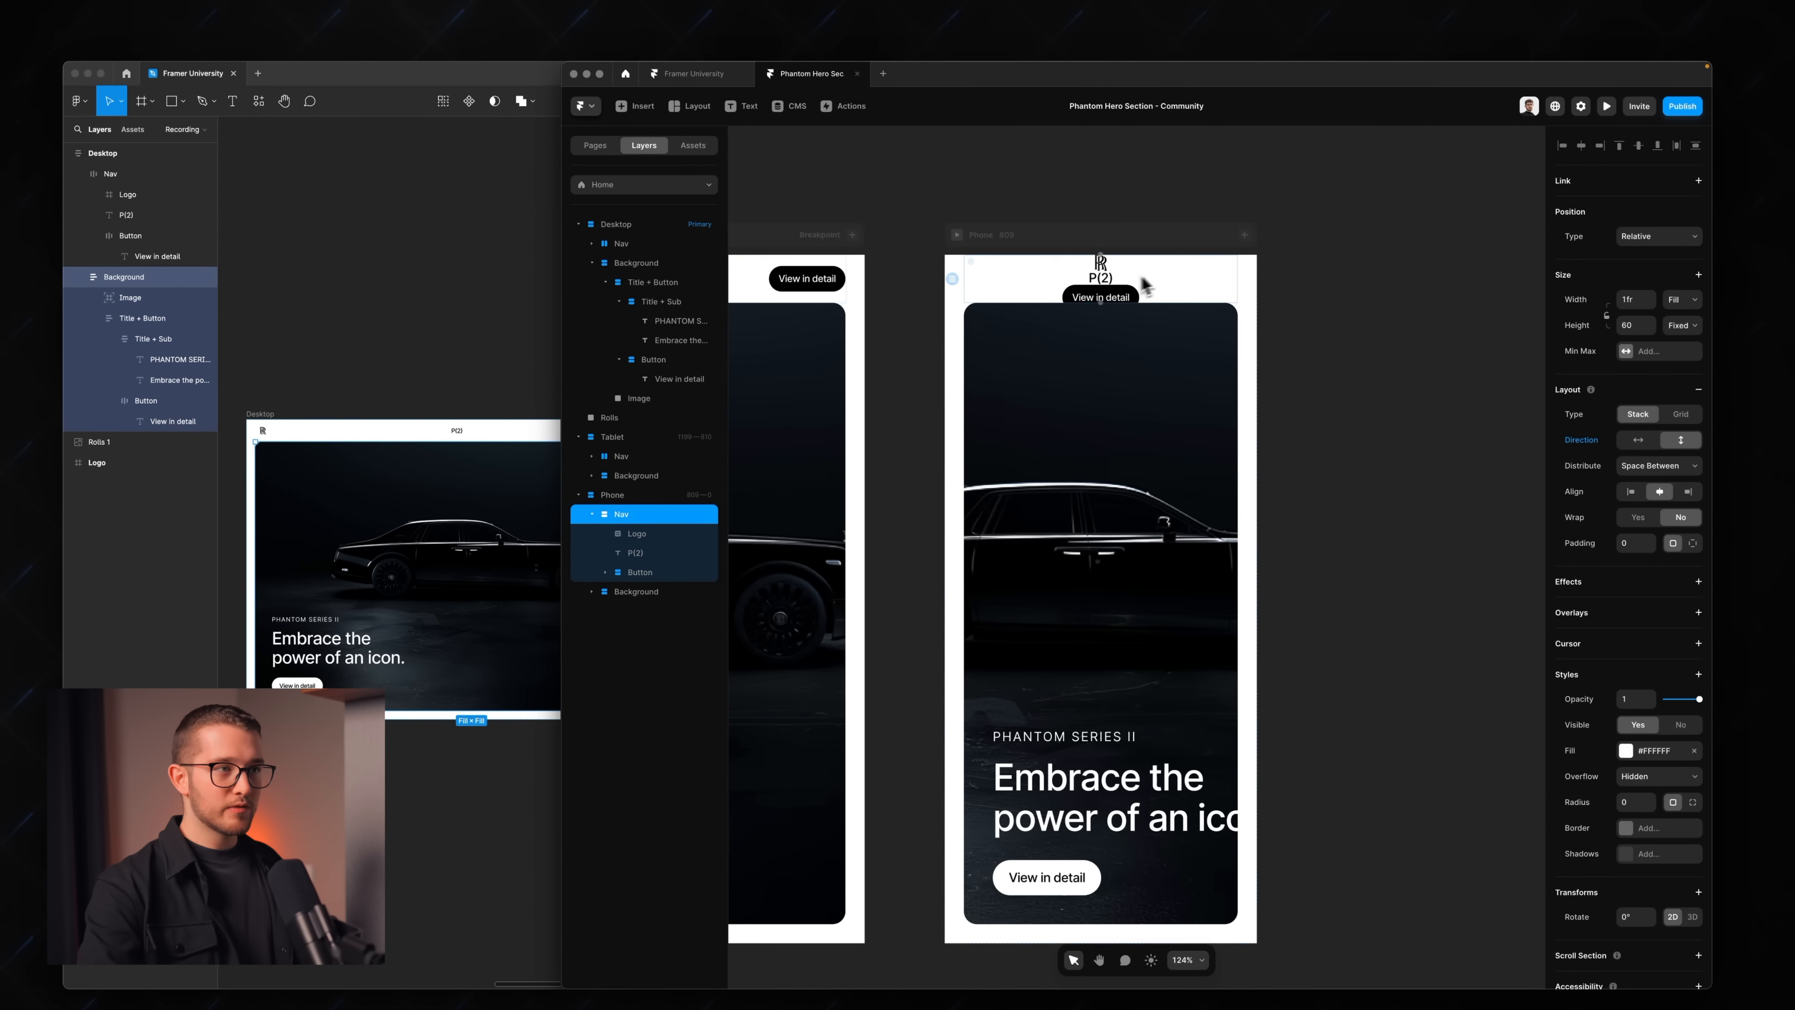
click(1640, 444)
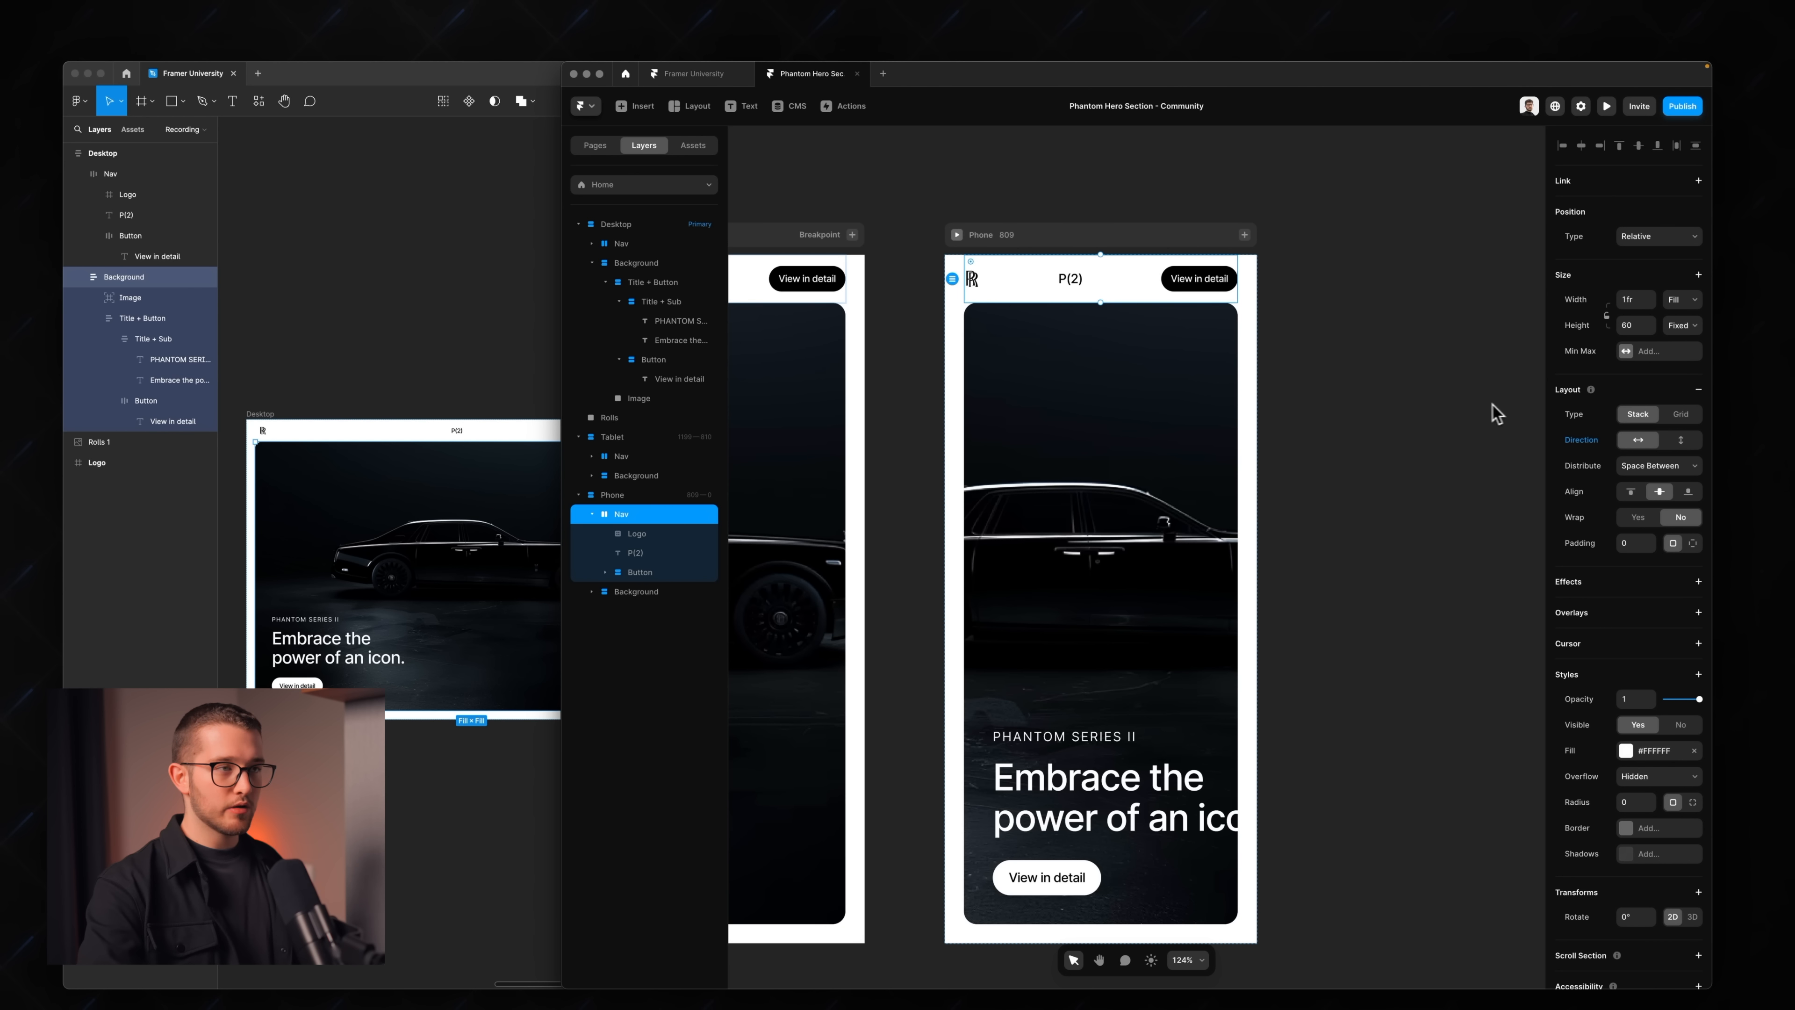
- Set the Phone frame's right, bottom and left padding to 16 each
click(1251, 359)
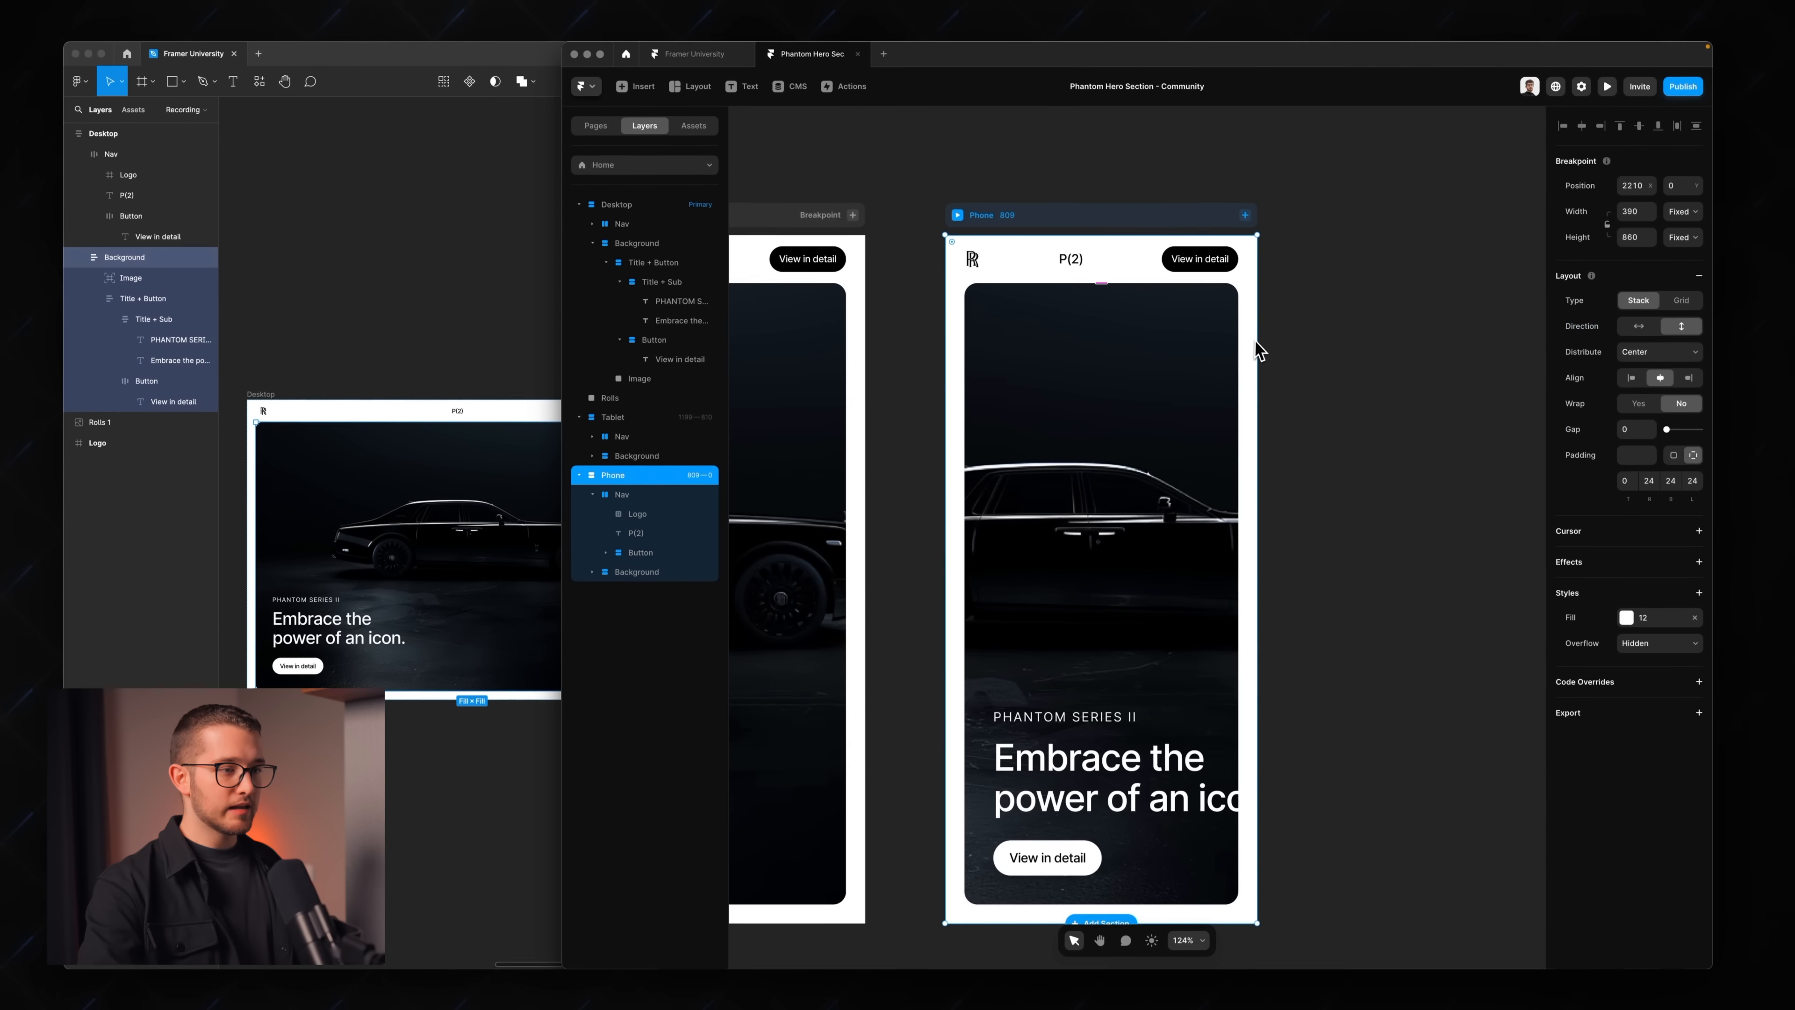
scroll(1253, 361, down, 2)
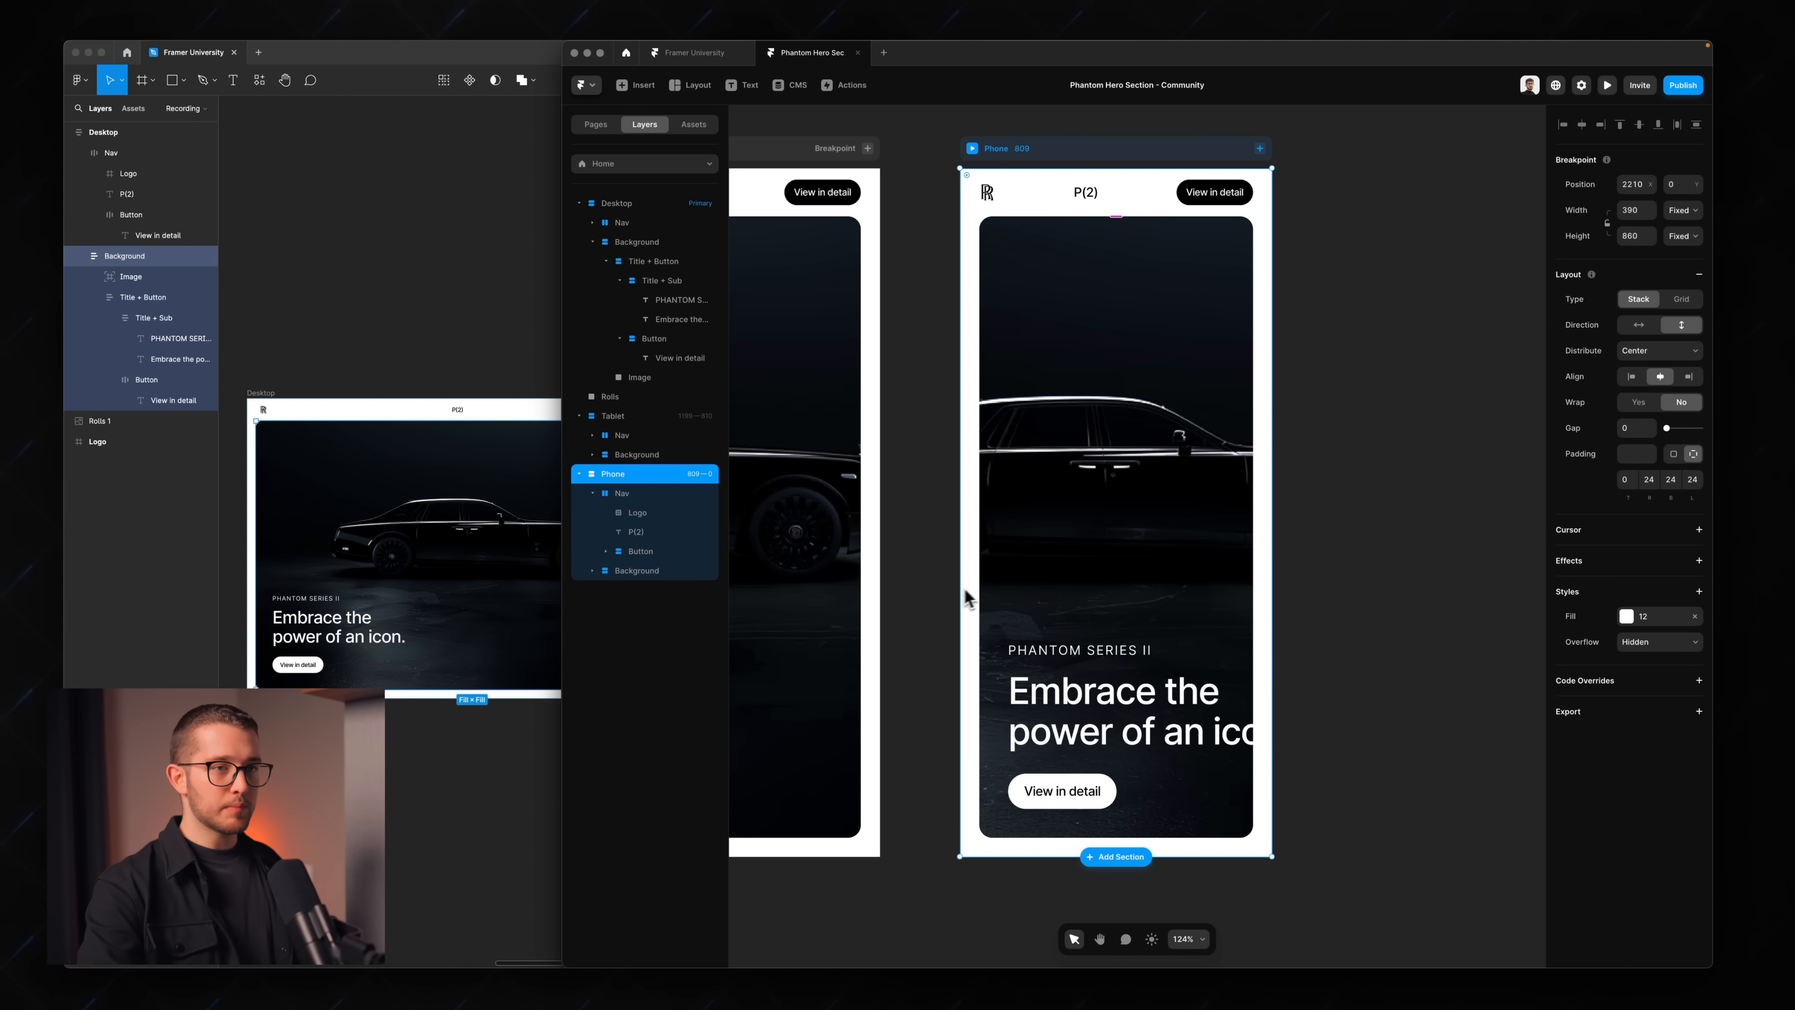
click(1646, 479)
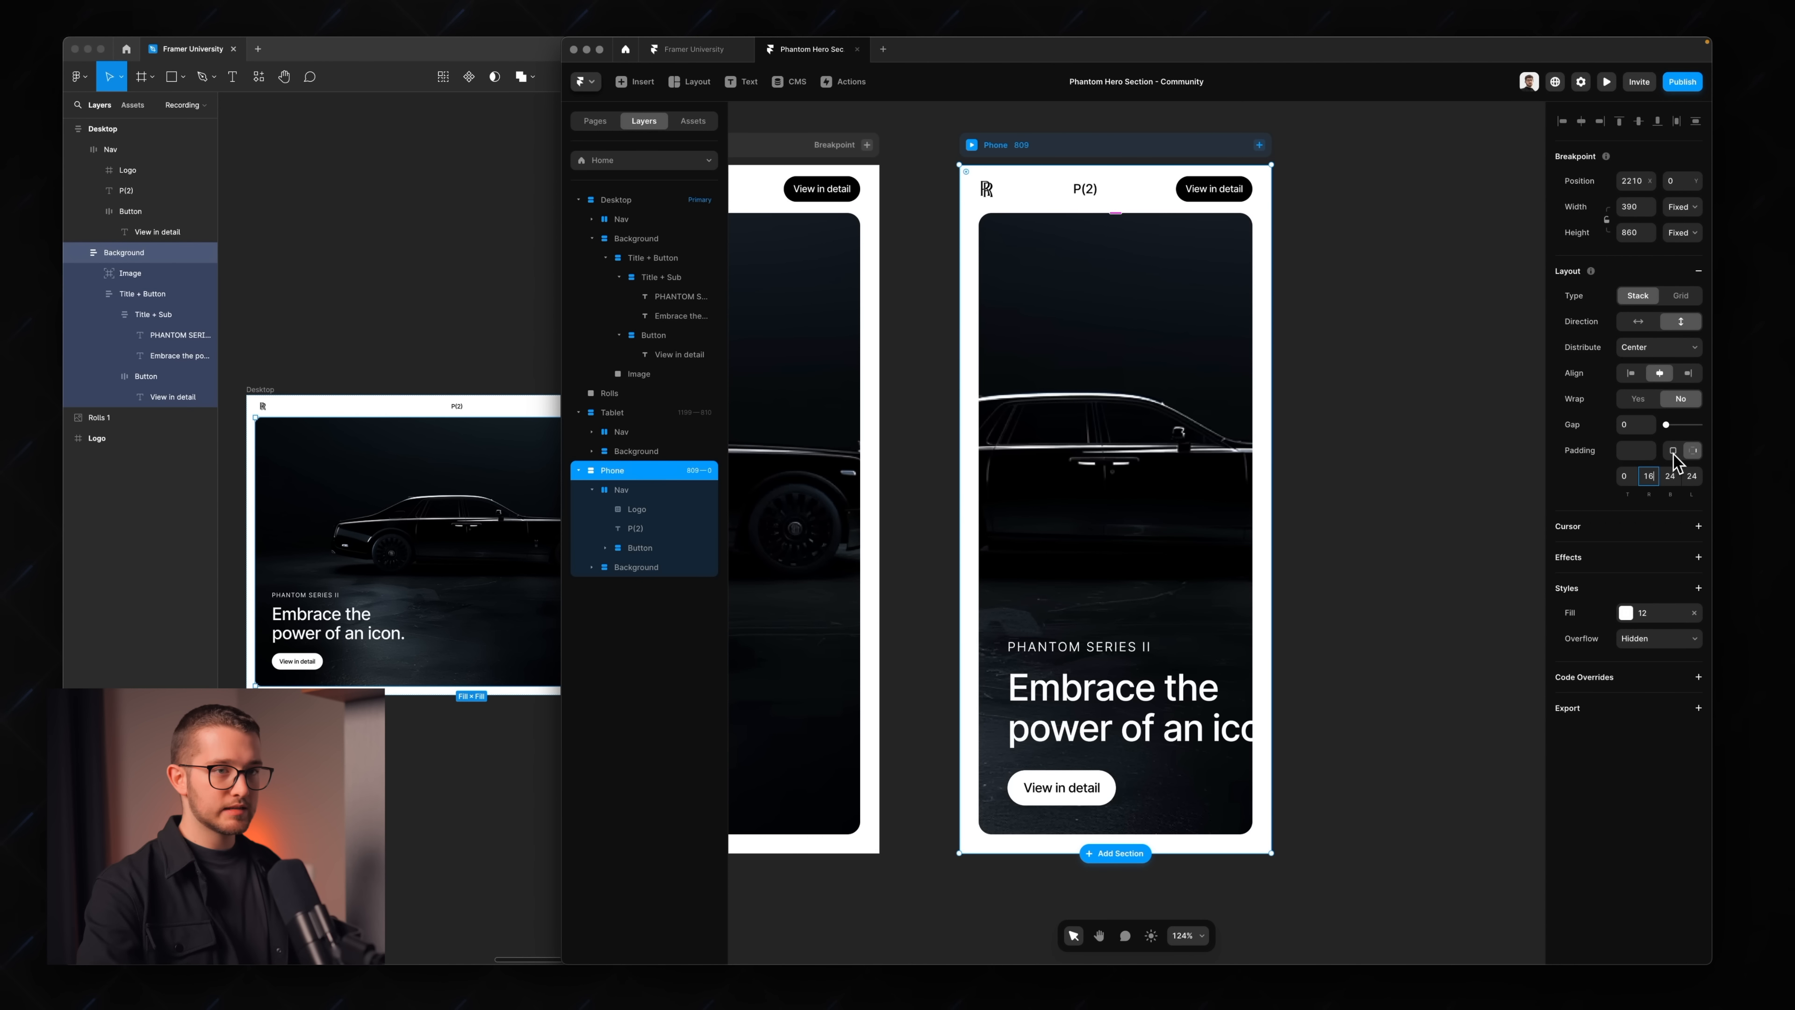
click(1672, 474)
text(16)
click(1691, 475)
text(16)
key(Return)
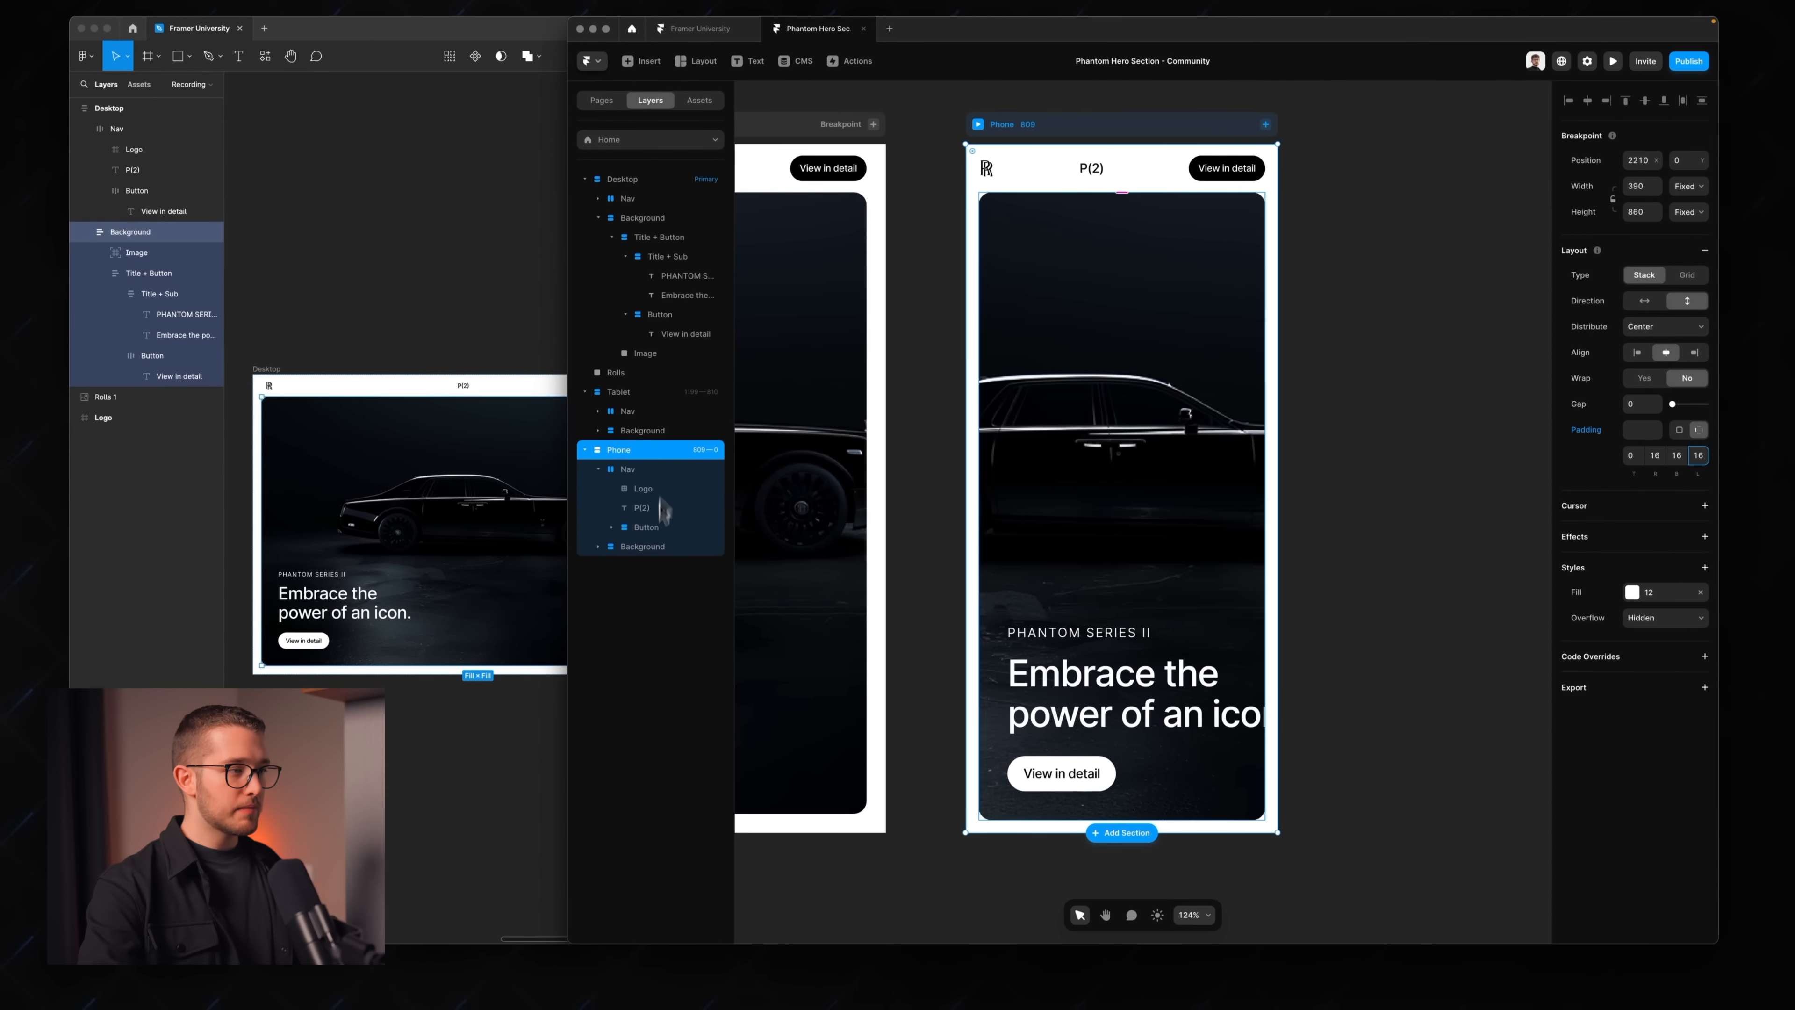
- Set the padding of the Background stack in the Phone breakpoint to 26 on all sides
click(640, 546)
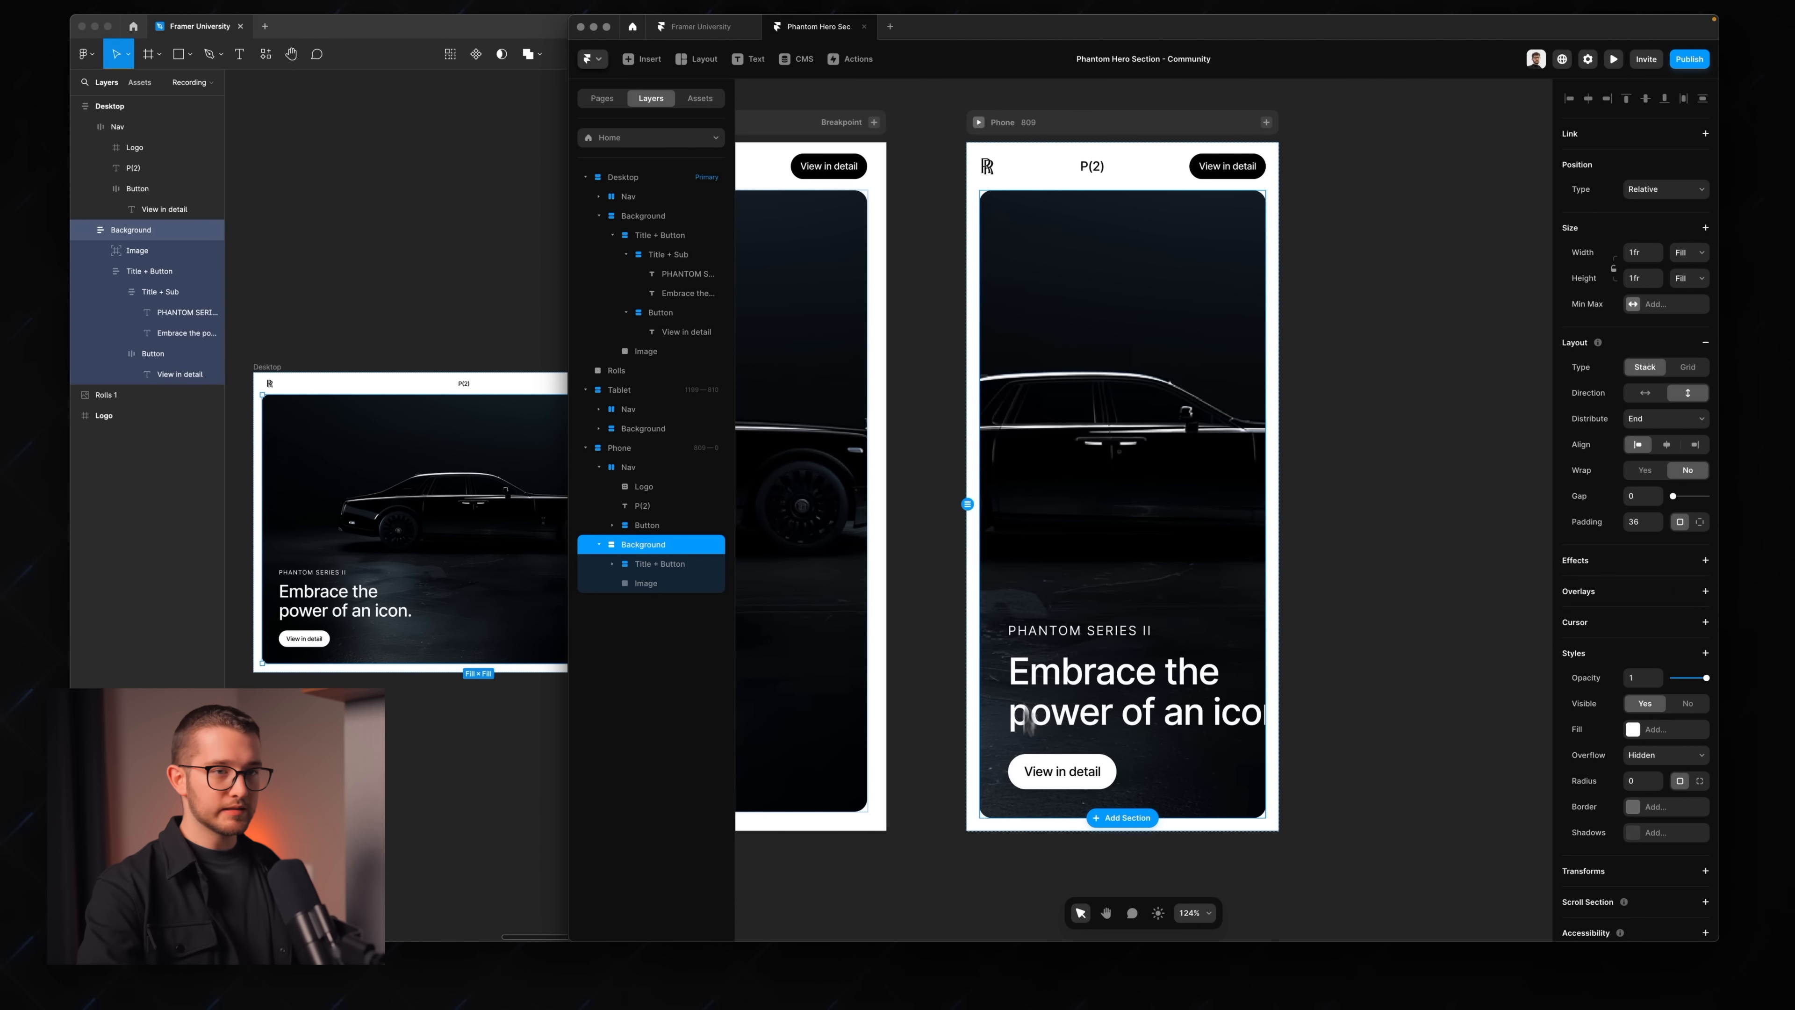
click(1640, 521)
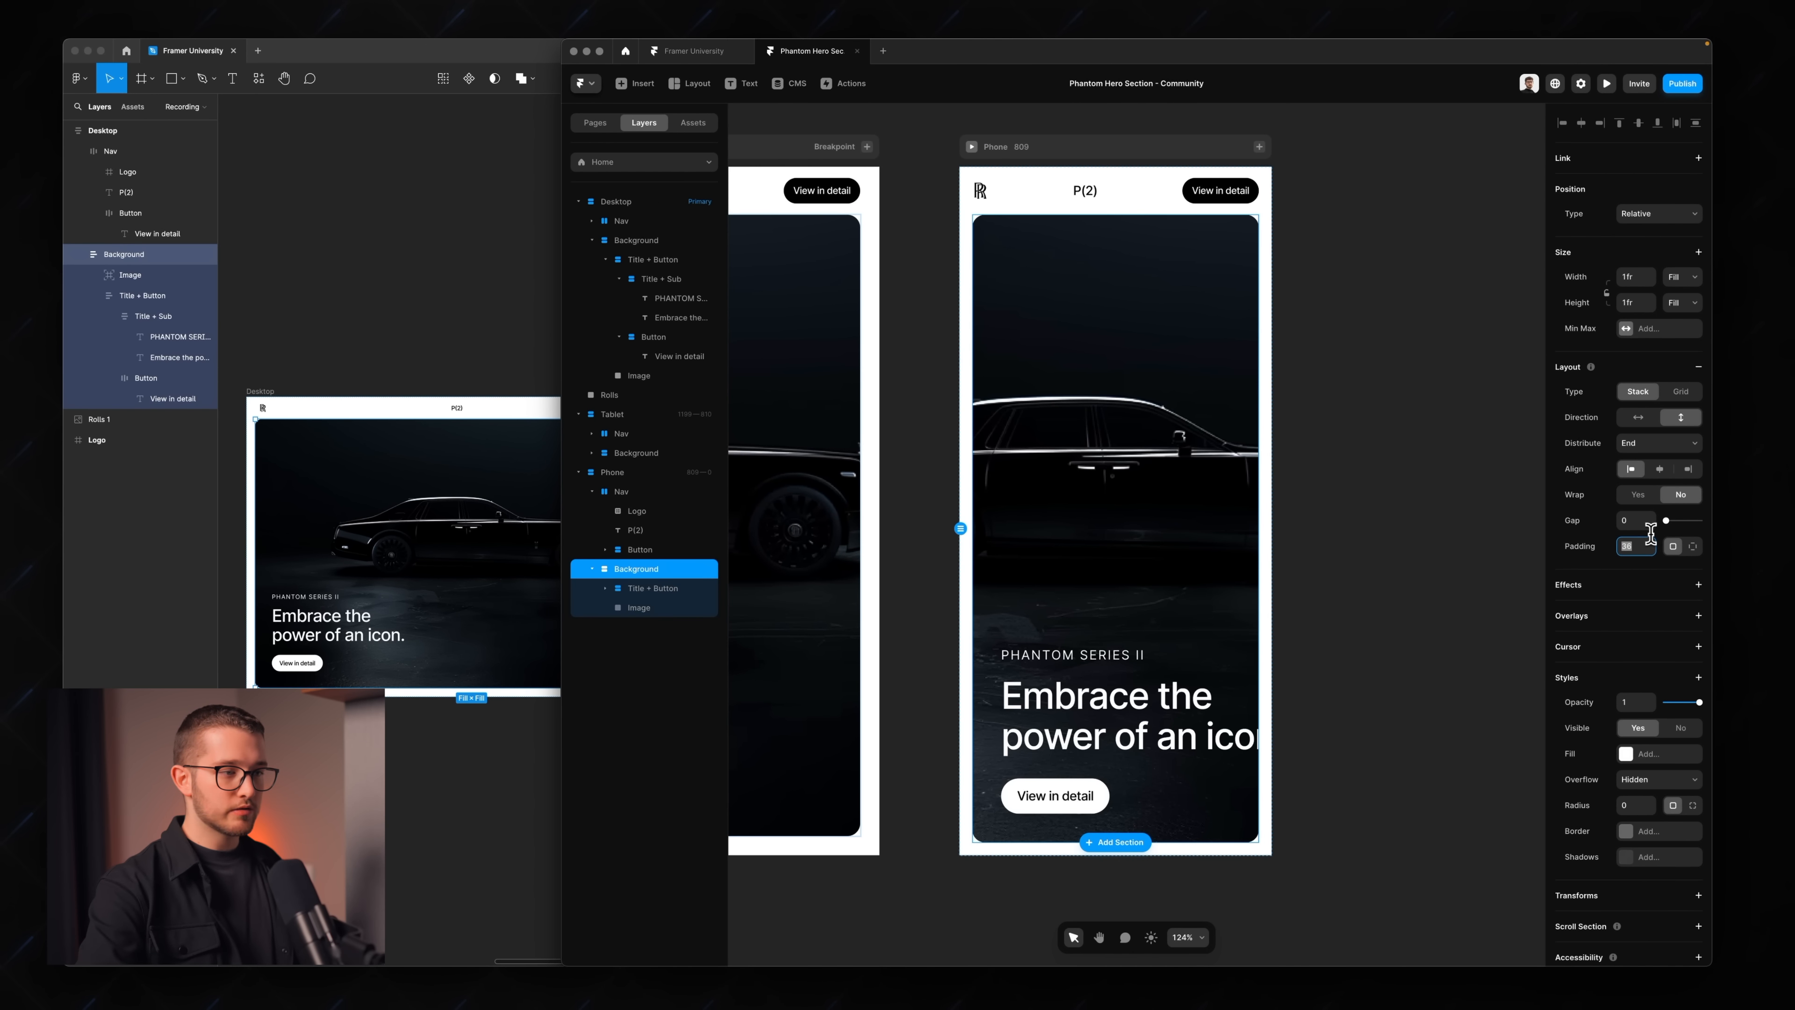
key(shift+Down)
key(shift+Down)
key(shift+Up)
key(Up)
key(Down)
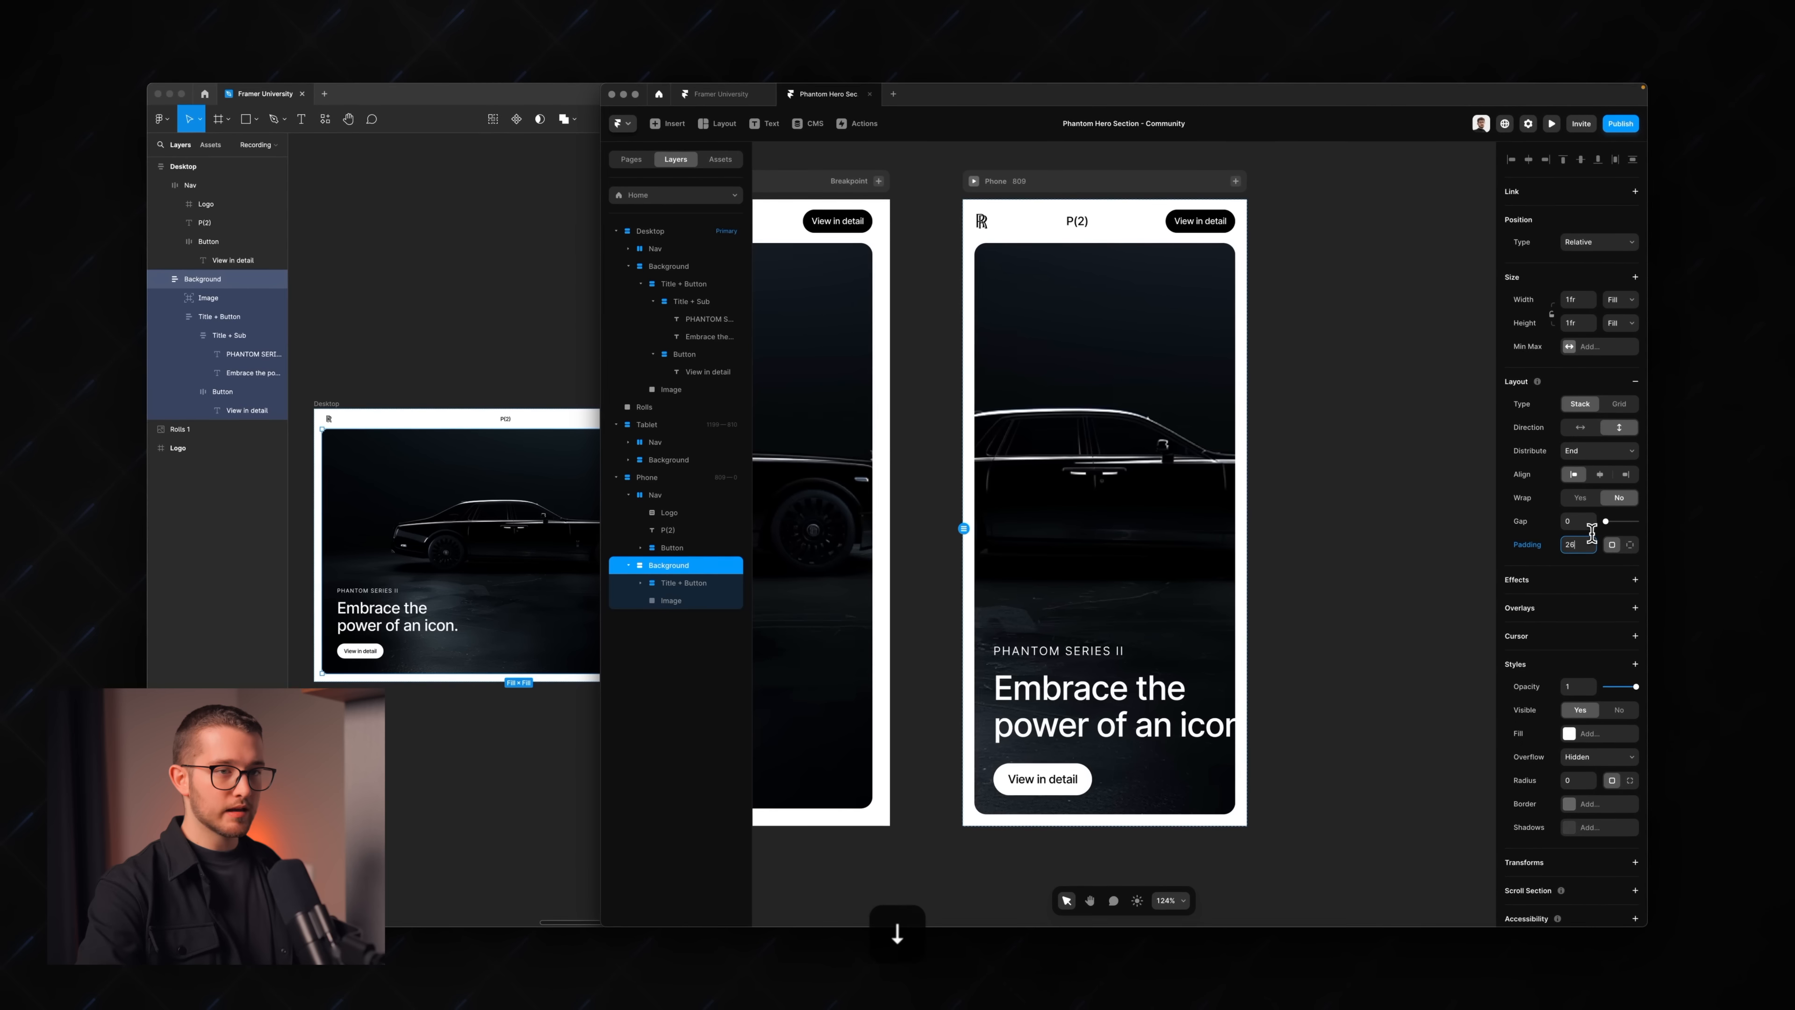
key(Down)
key(Up)
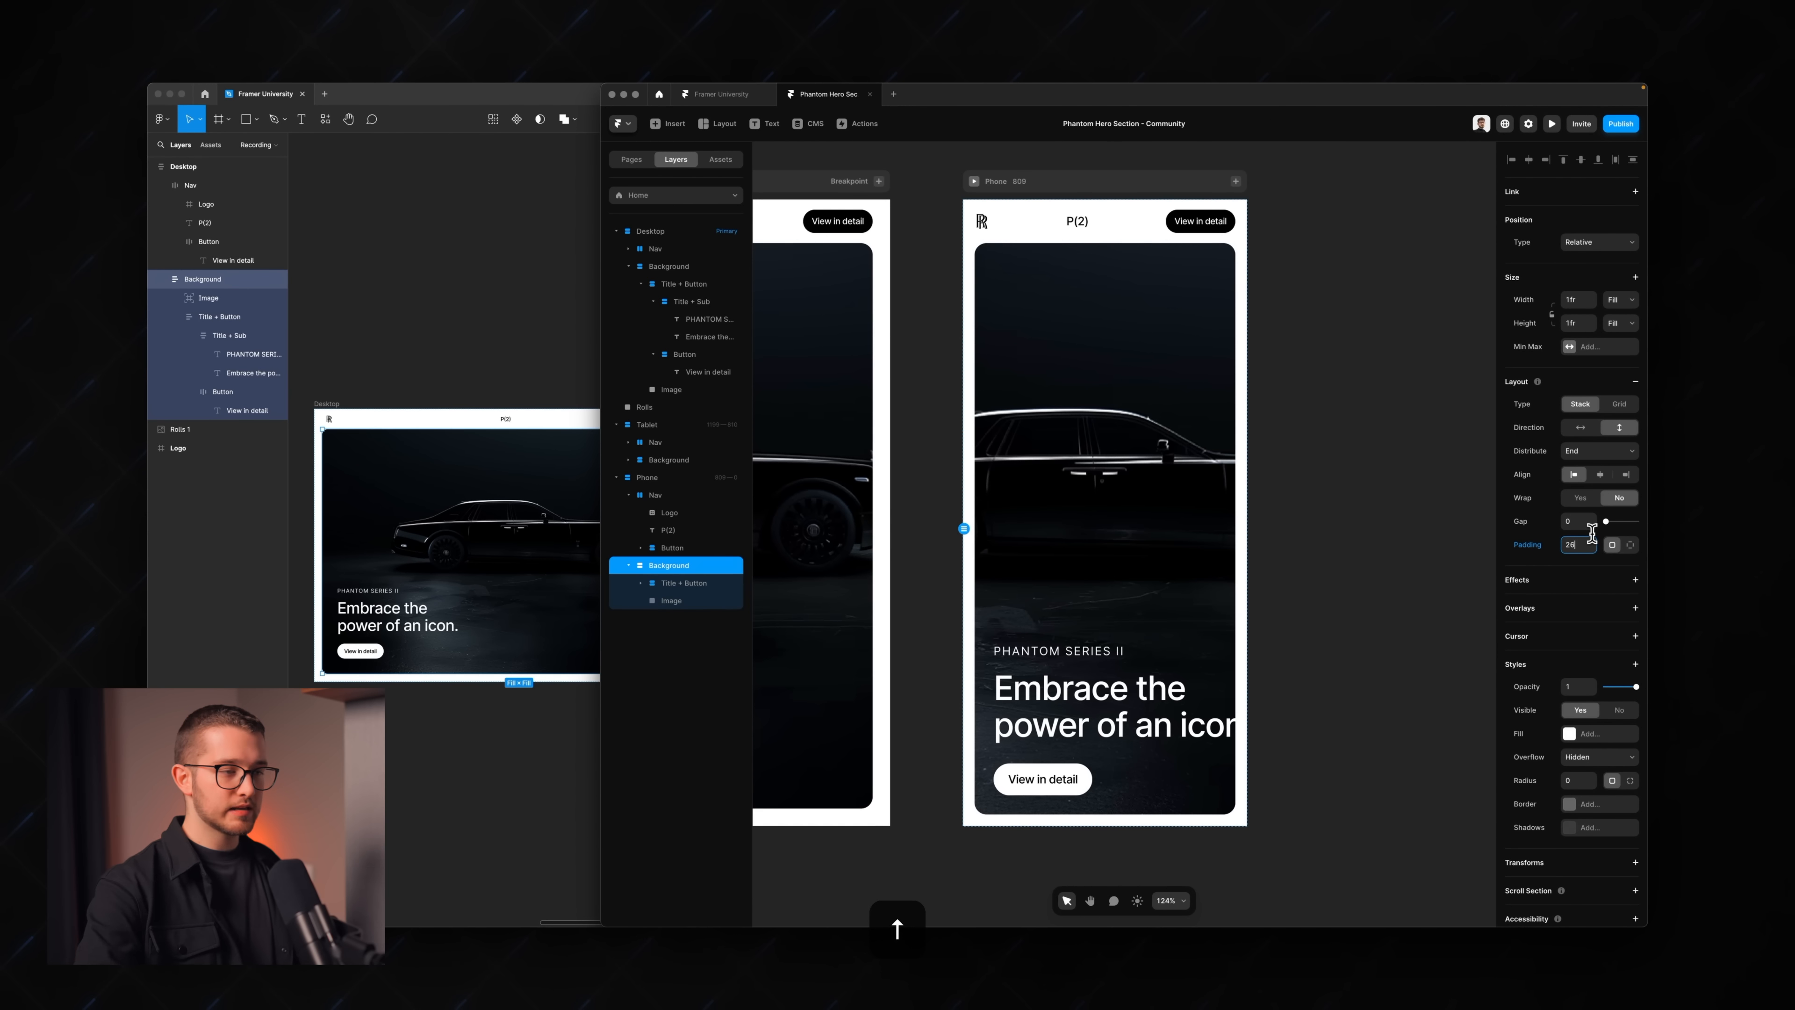
- Set the width of the Title + Button stack in the Phone breakpoint to Fill
click(1106, 671)
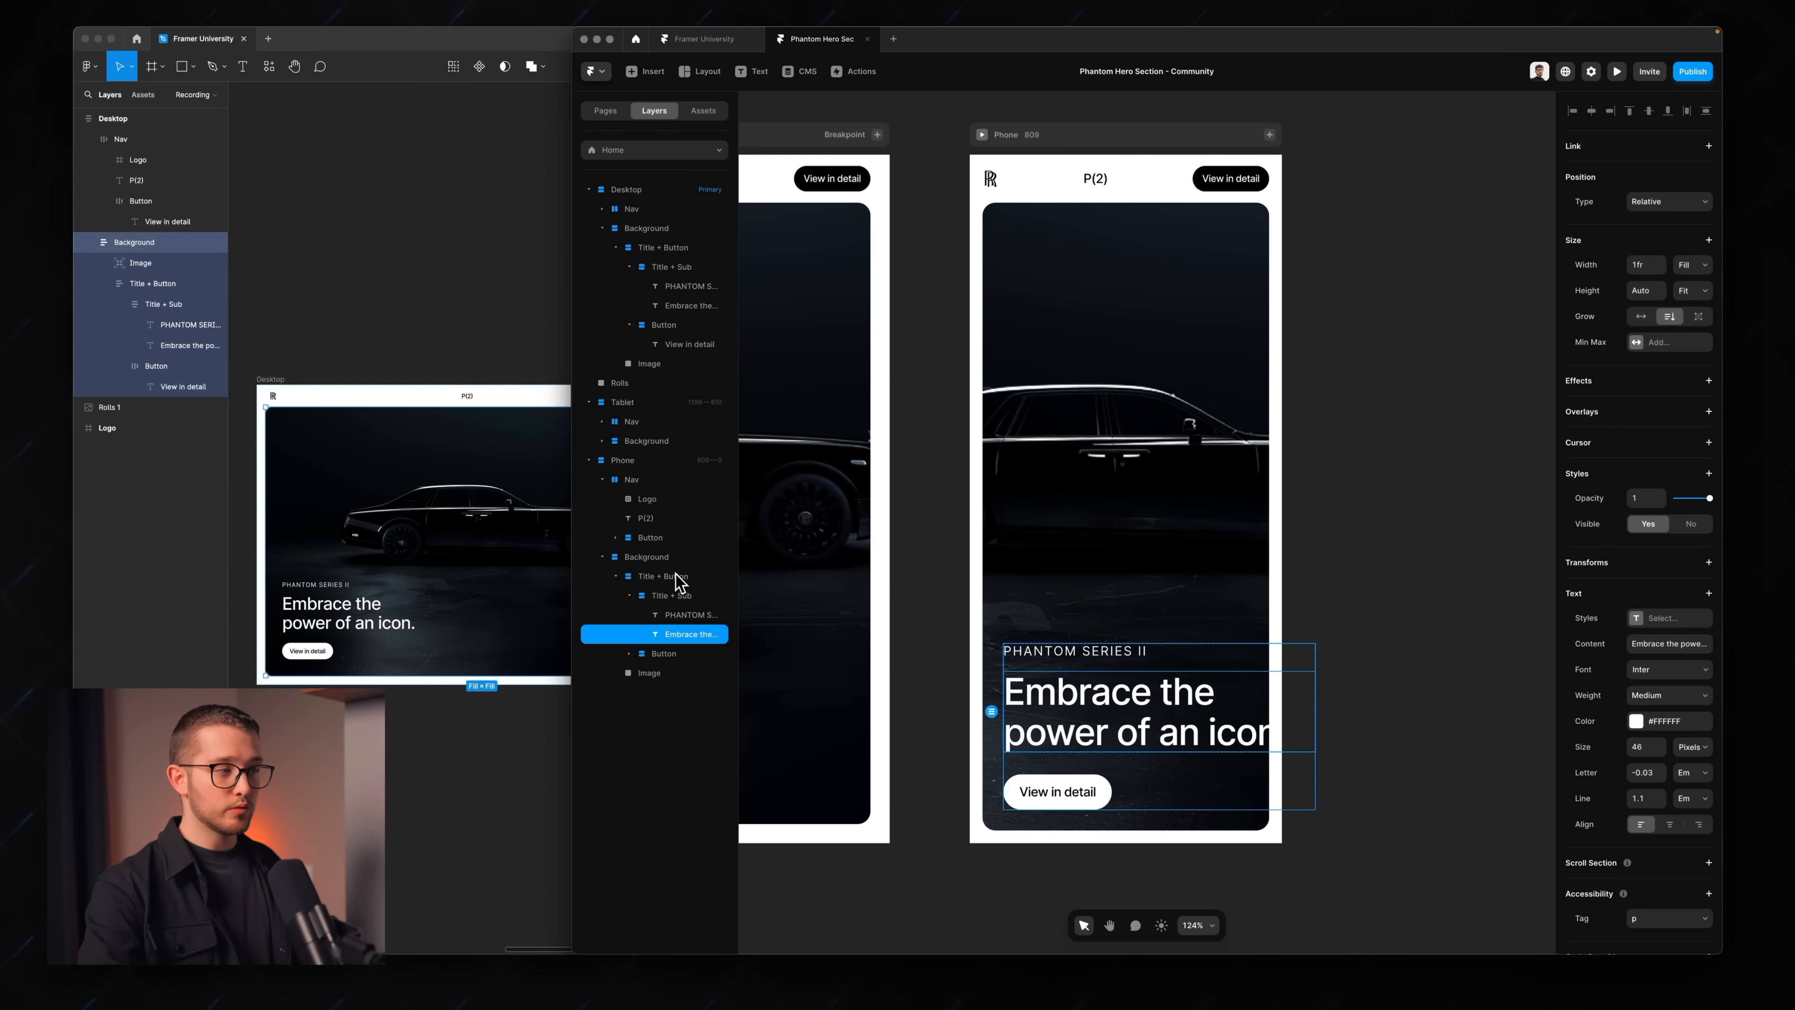
click(681, 581)
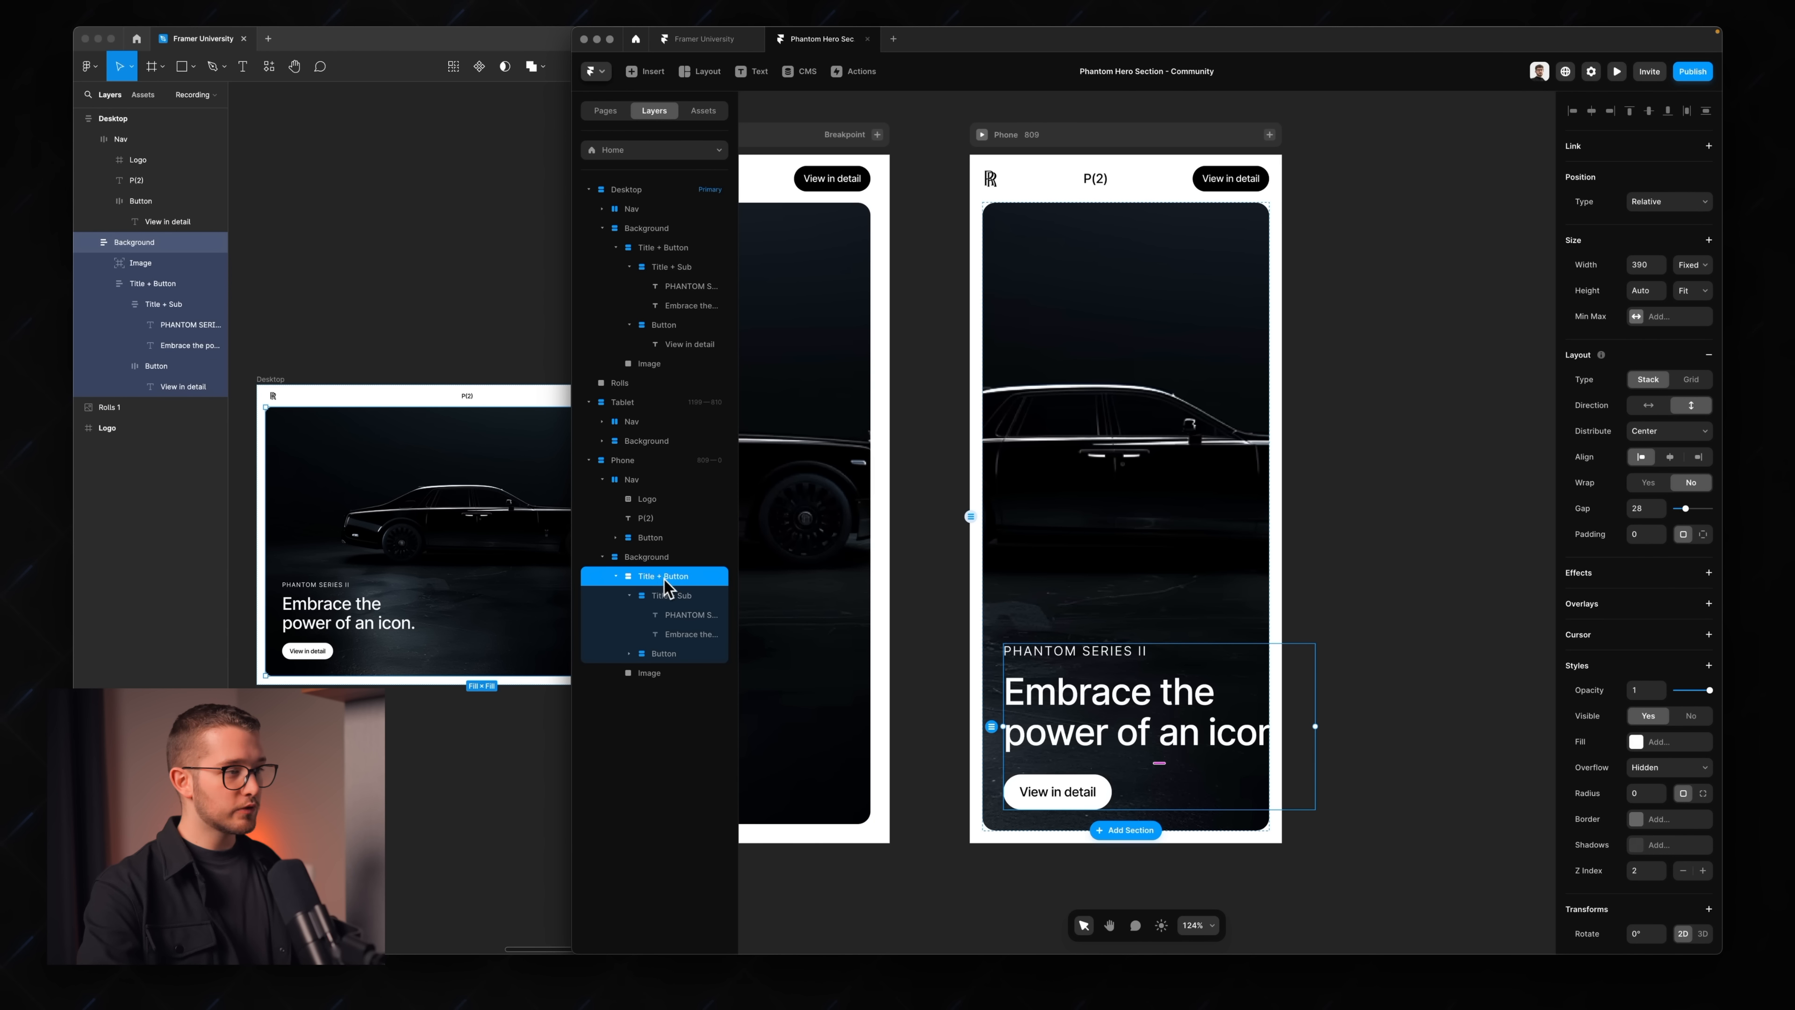
click(1691, 266)
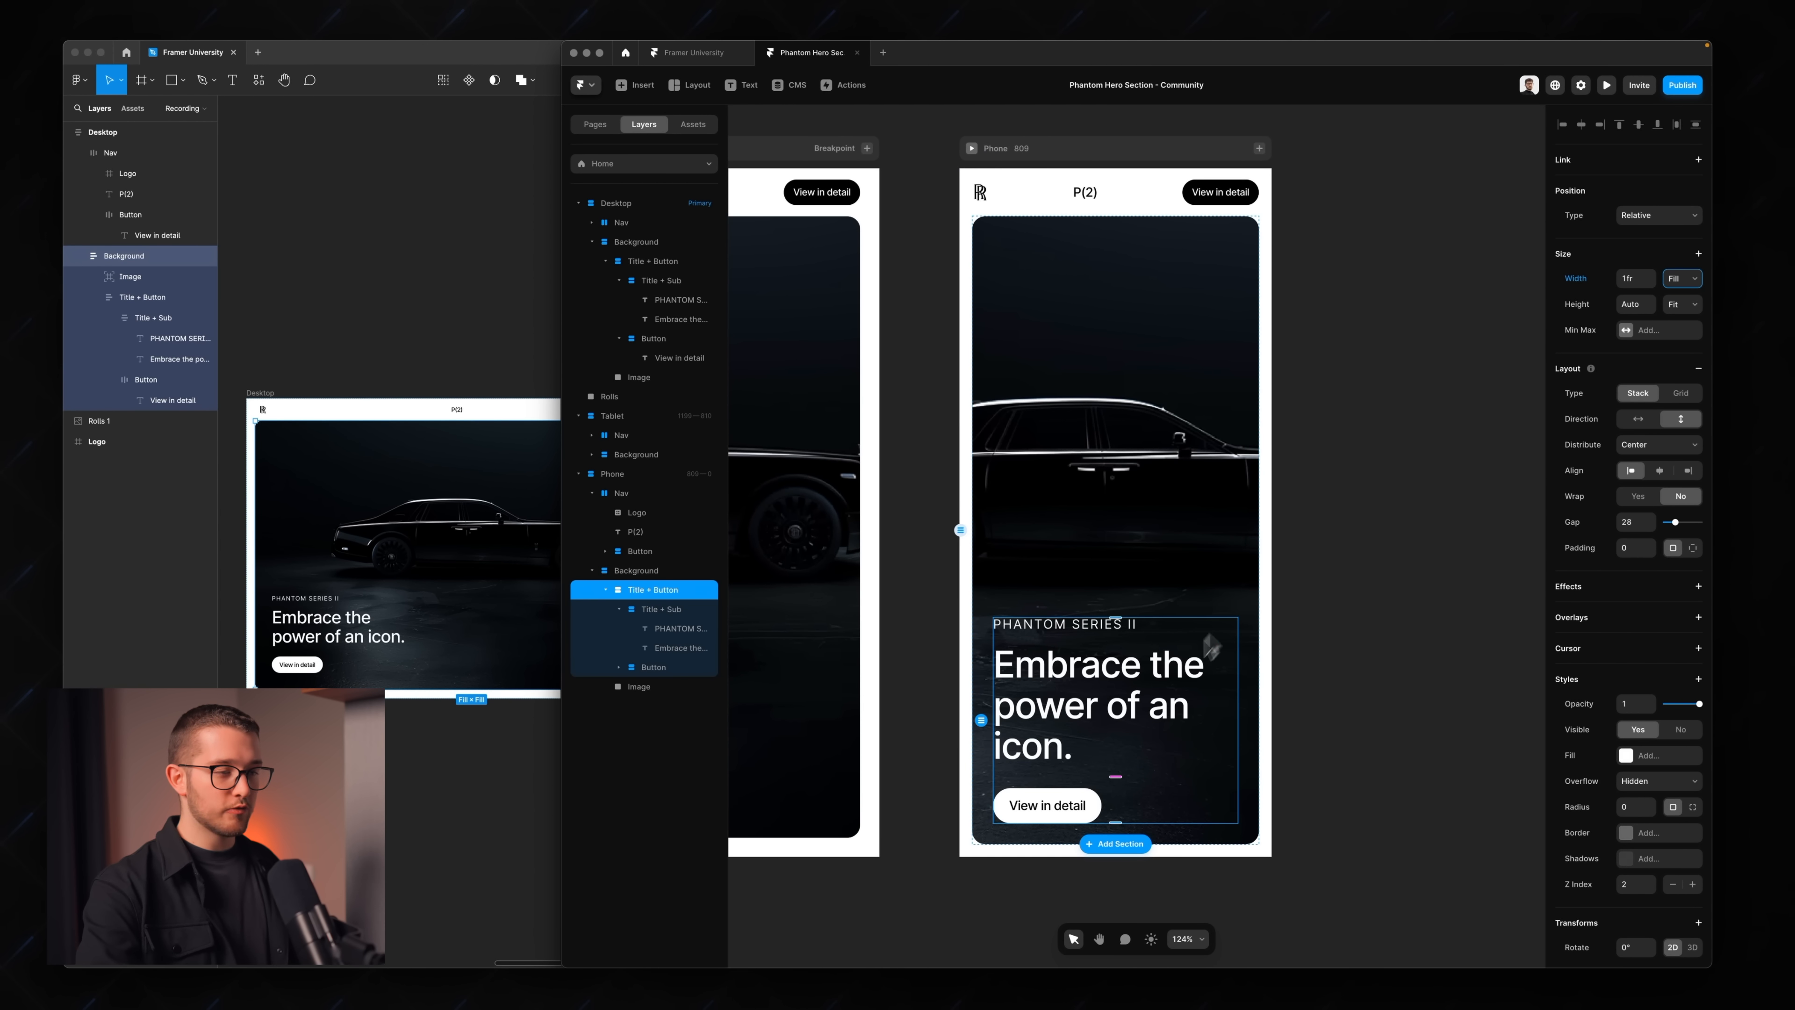
- Reduce the font size of the Phone title "Embrace the power of an icon." until it fits on two lines
click(1100, 719)
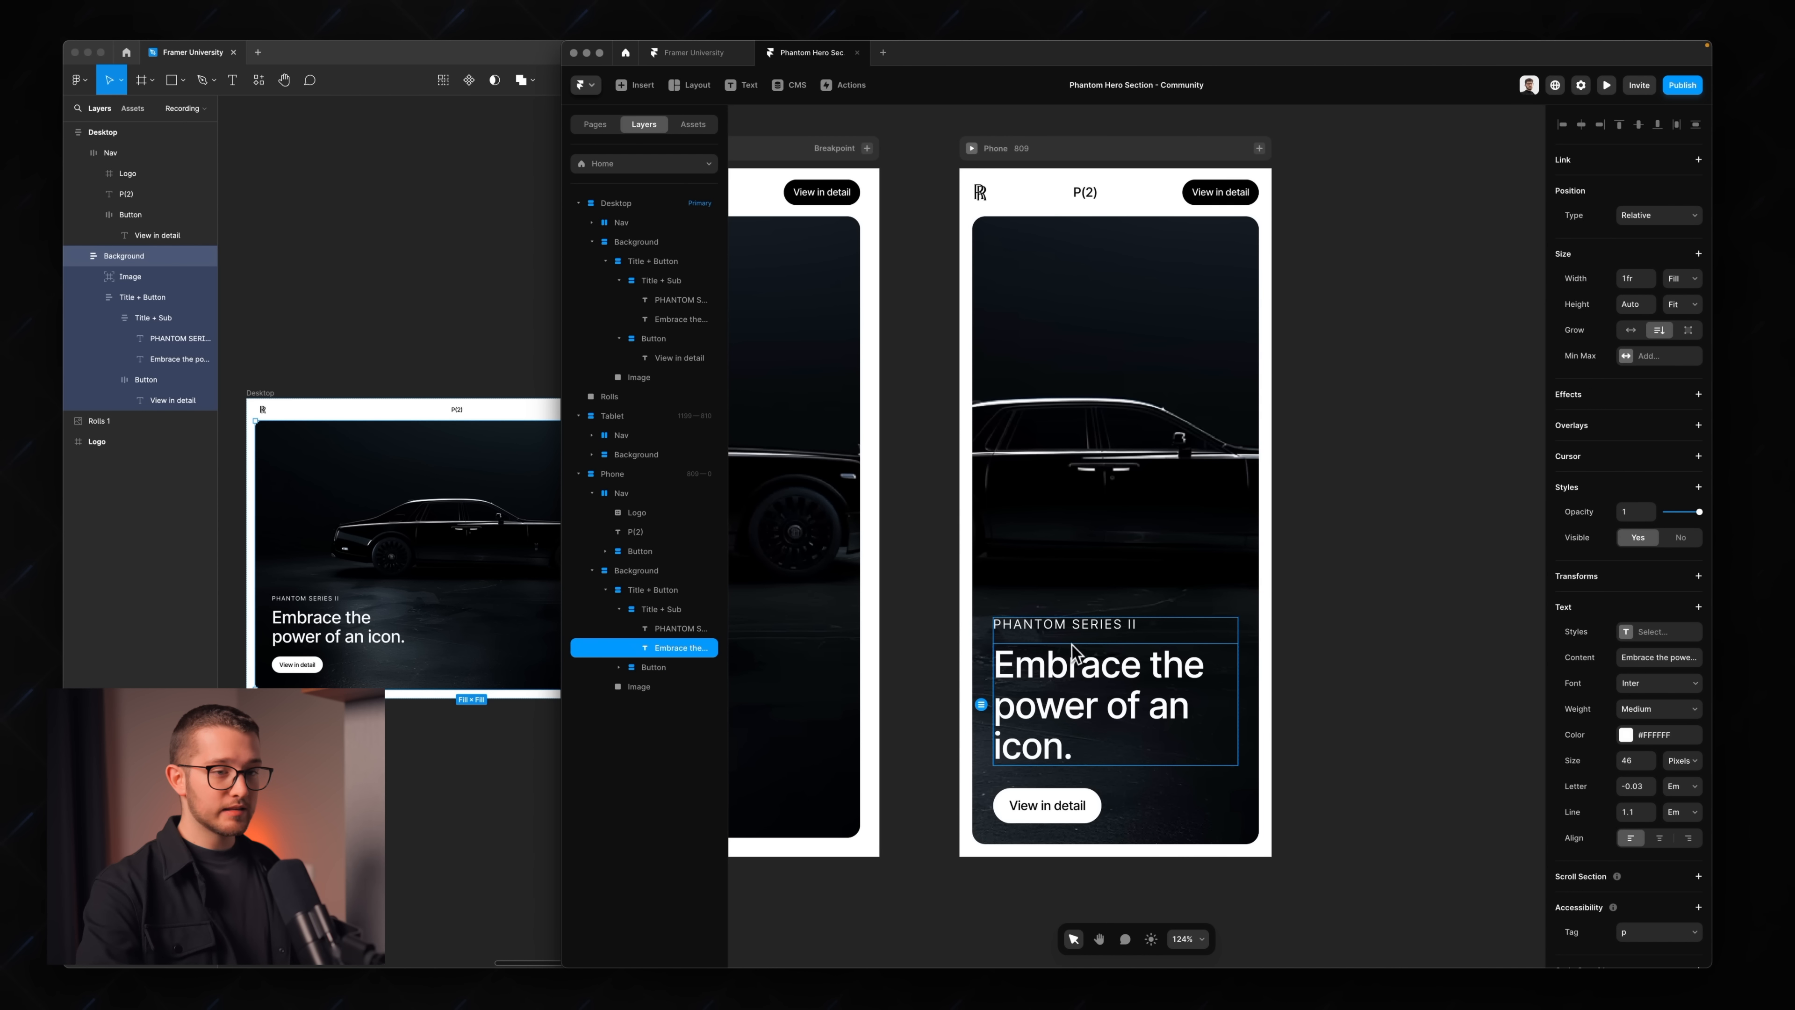
key(Down)
key(Down)
key(Down)
key(Down)
key(Down)
key(Down)
key(Down)
key(Down)
key(Down)
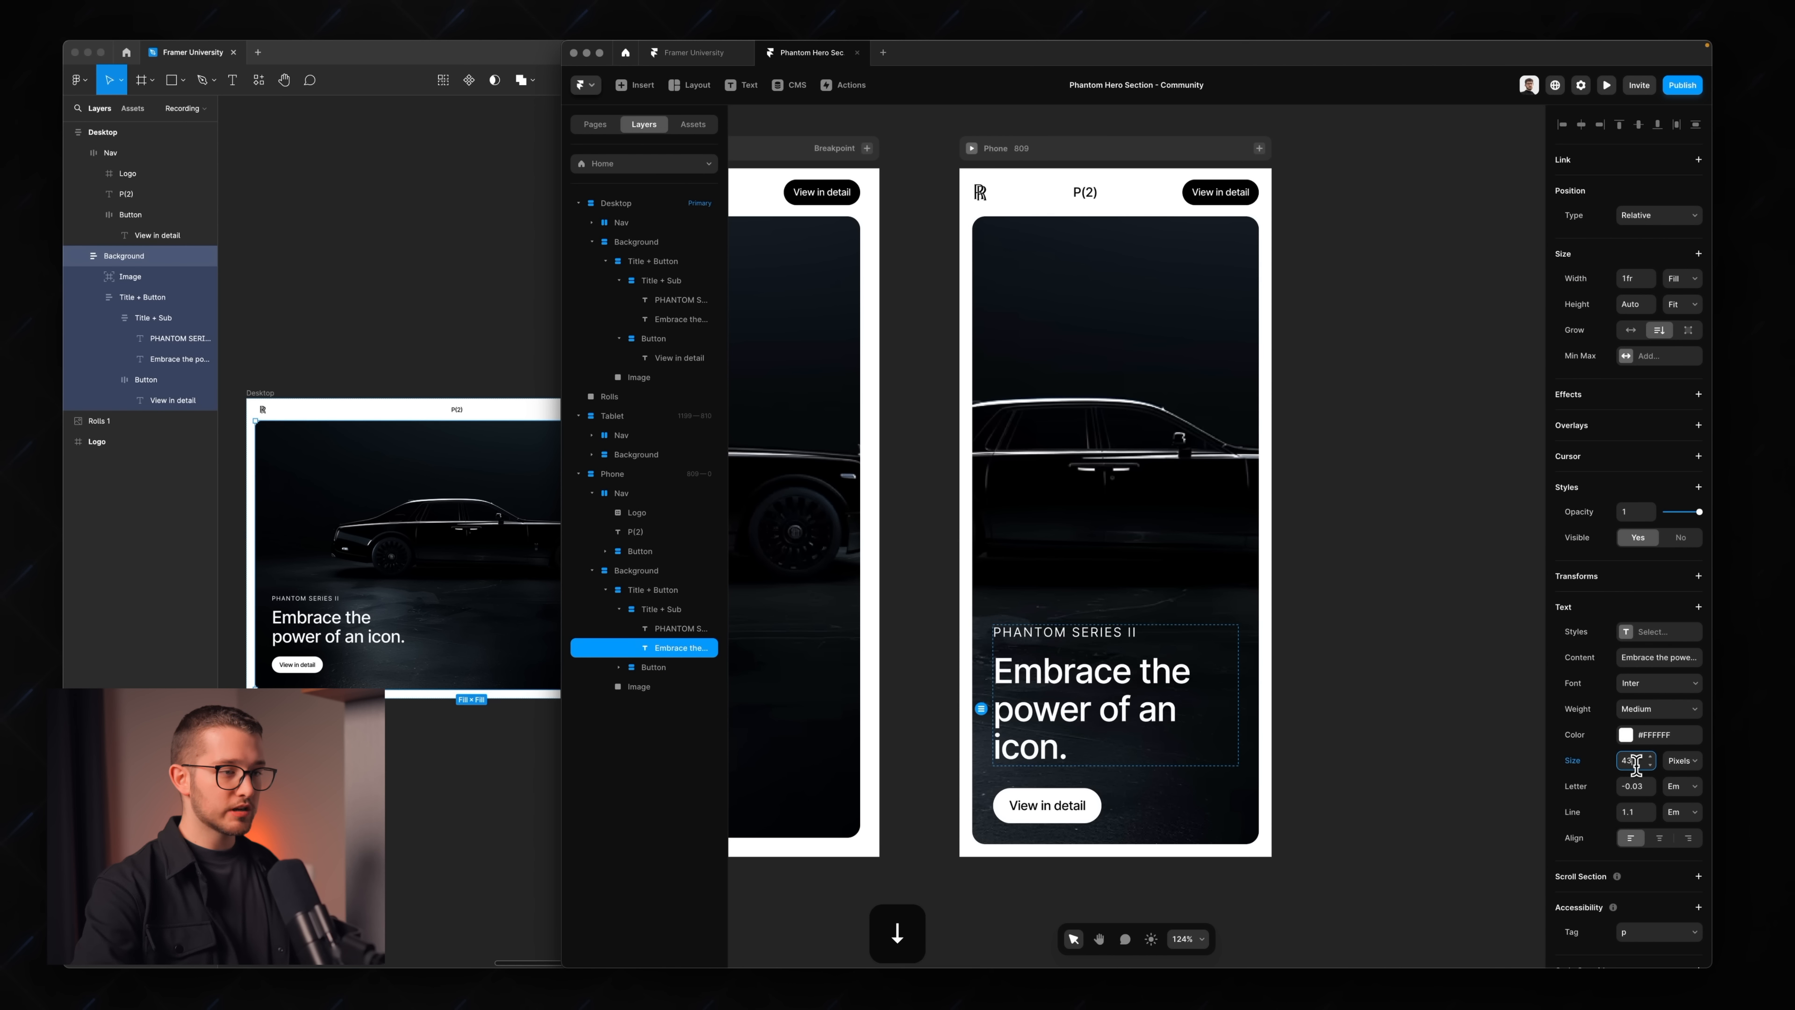
key(Up)
key(Down)
key(Down)
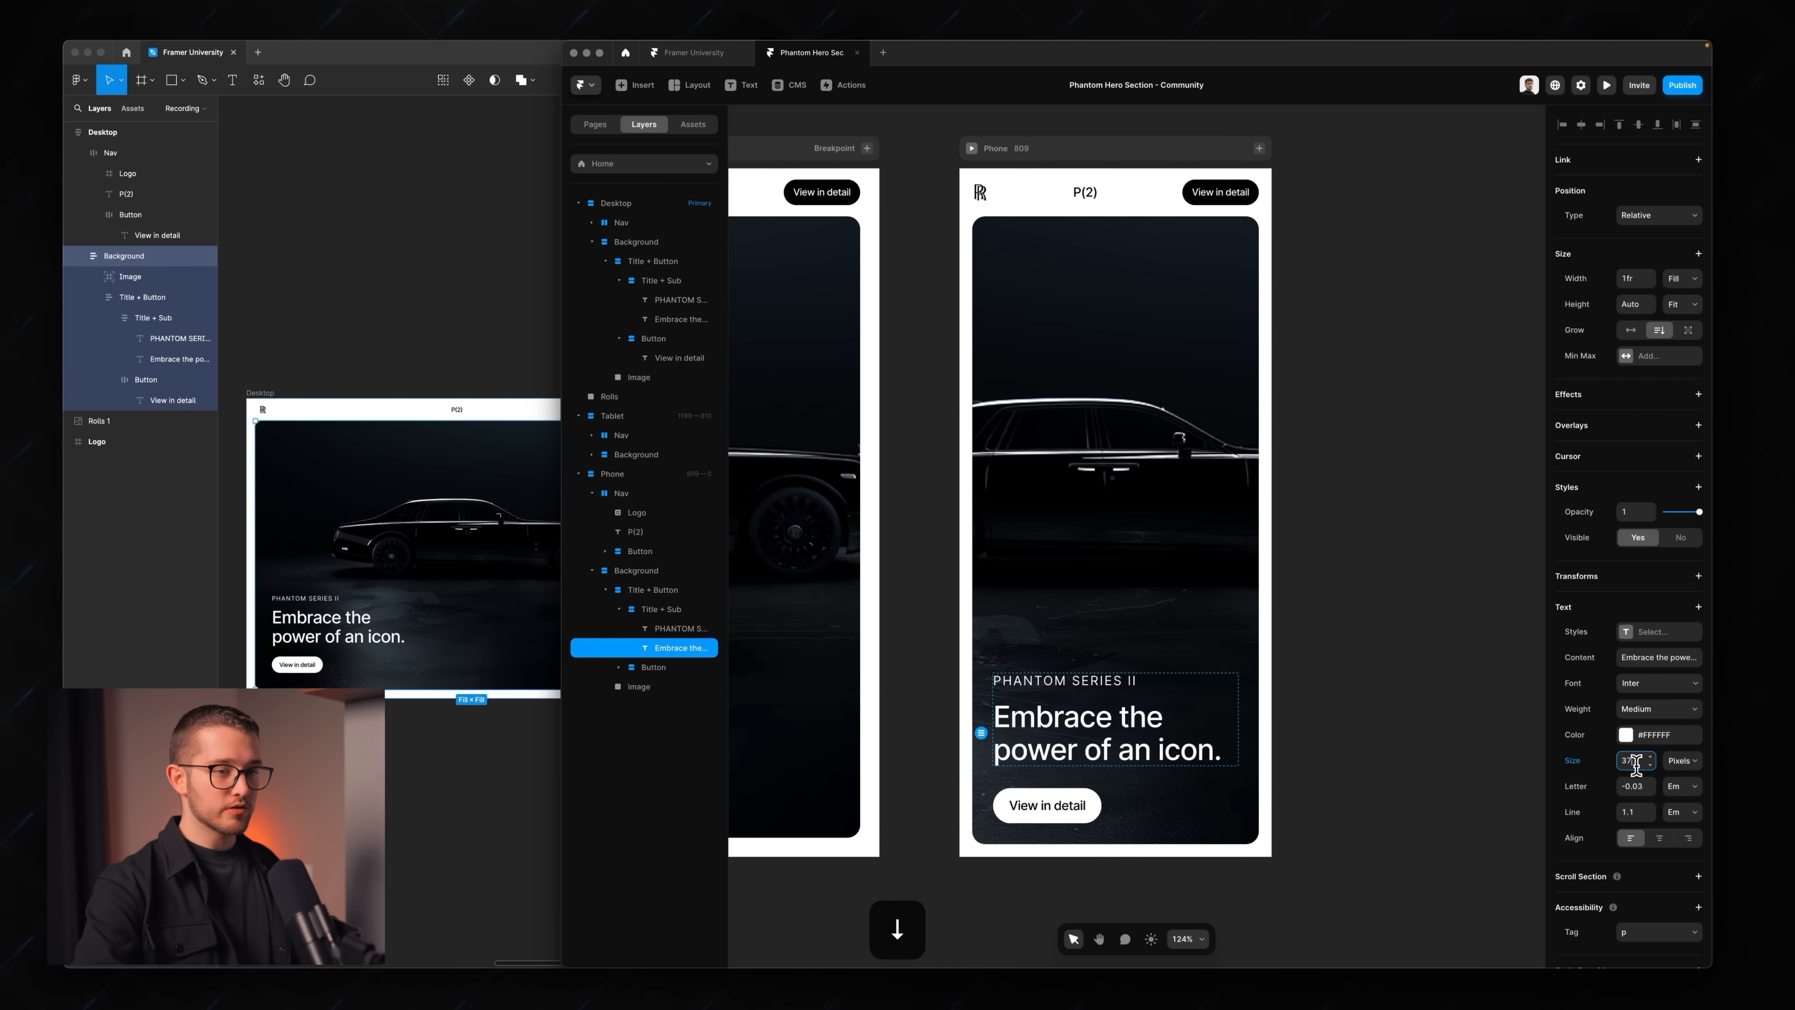
- Set the font size of the "PHANTOM SERIES II" subtitle in the Phone breakpoint to 14 pixels
click(1082, 683)
click(1640, 746)
key(Down)
key(Down)
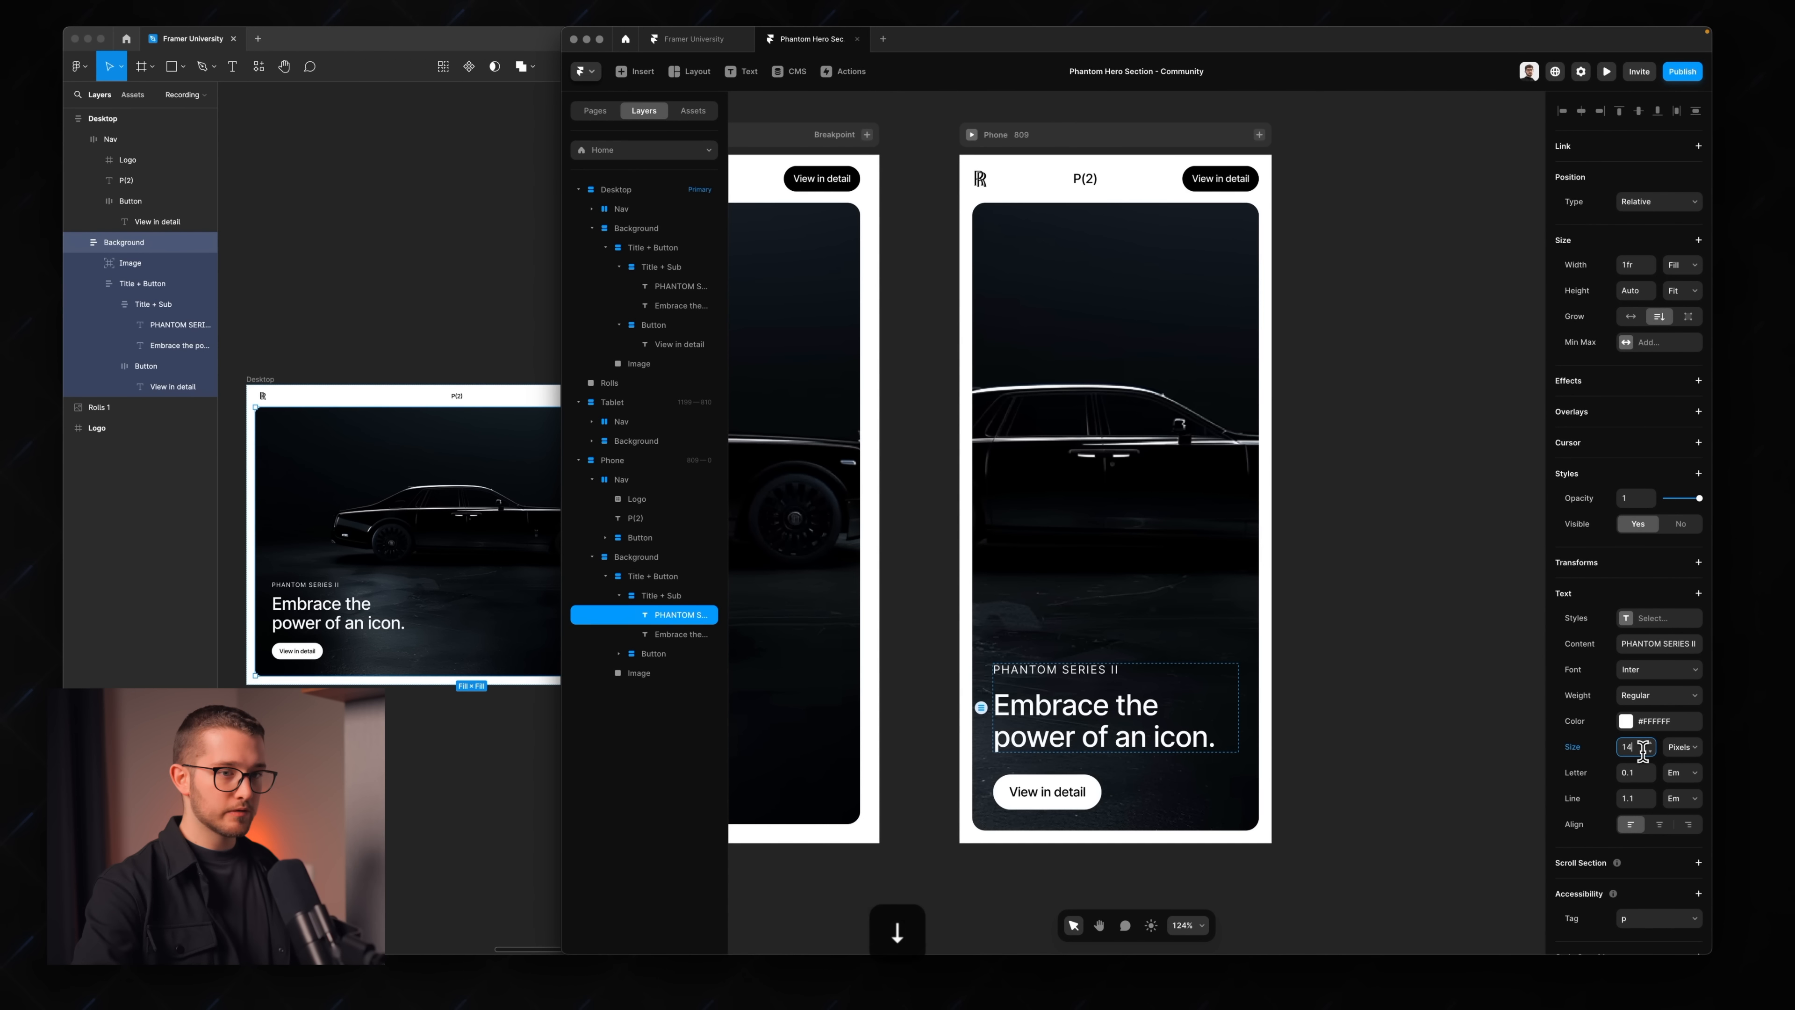
click(1334, 683)
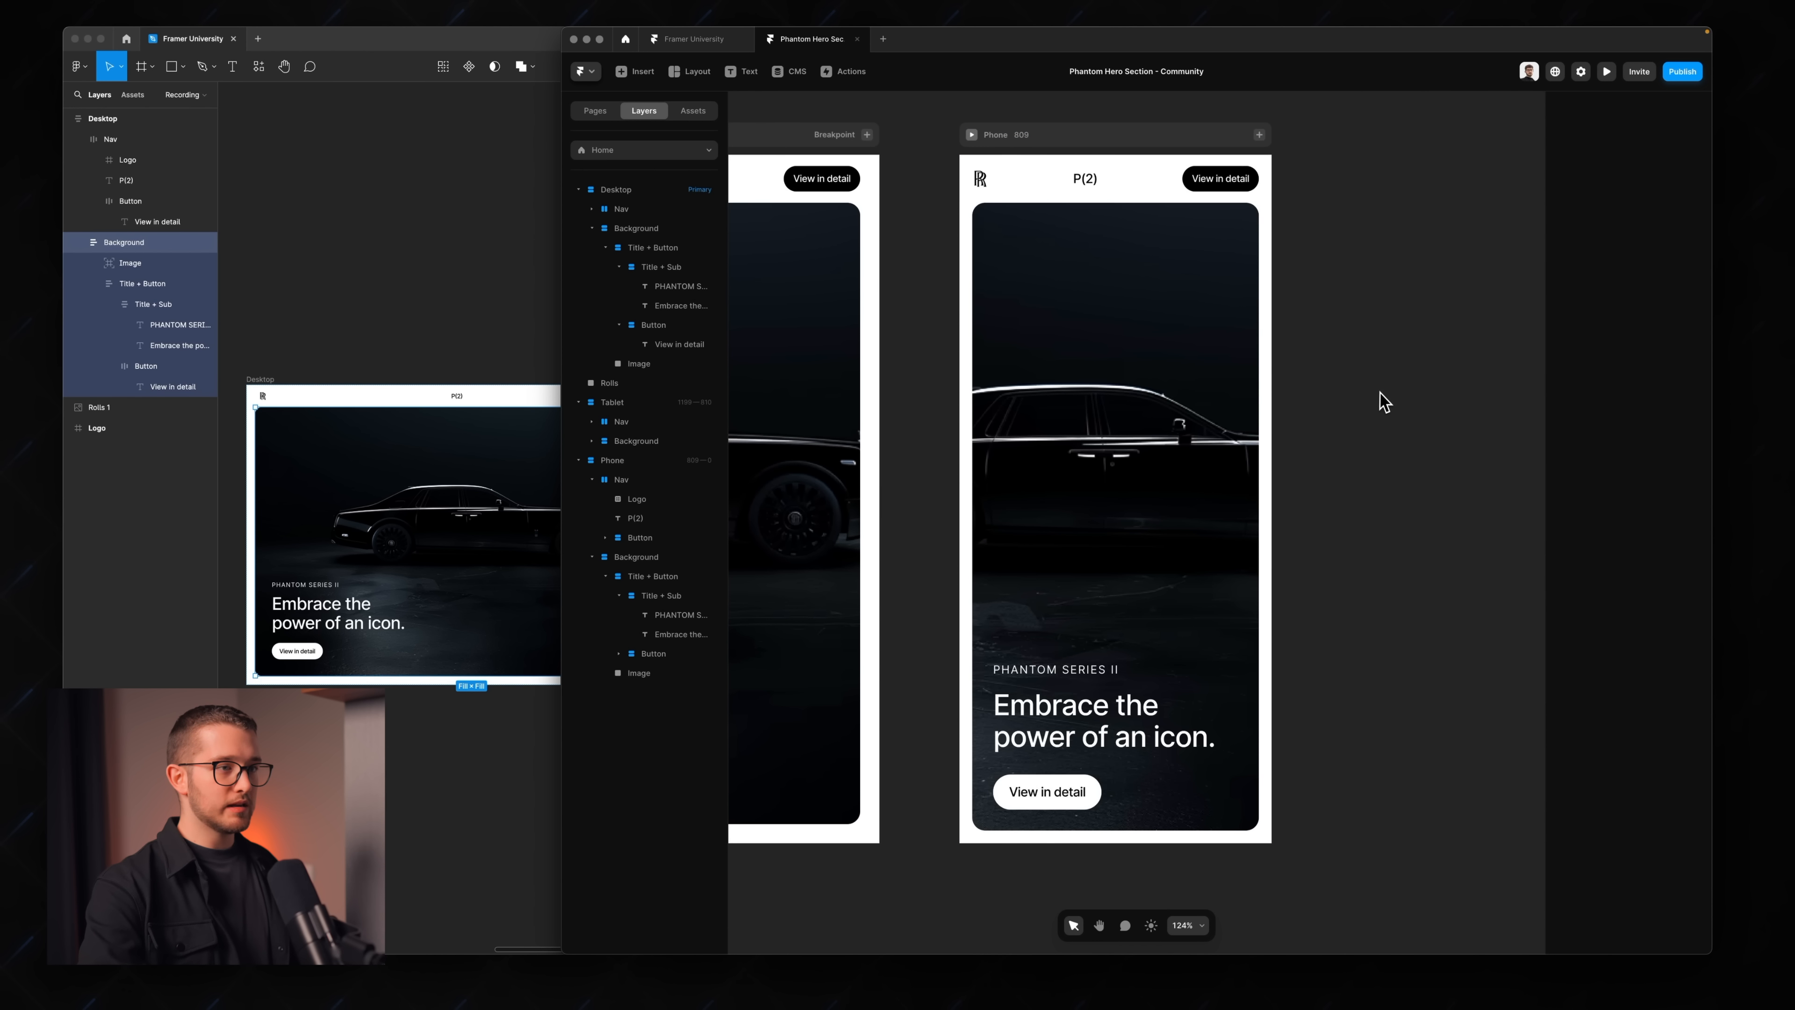
- Open a live preview of the page starting from the Desktop breakpoint
scroll(1252, 404, down, 3)
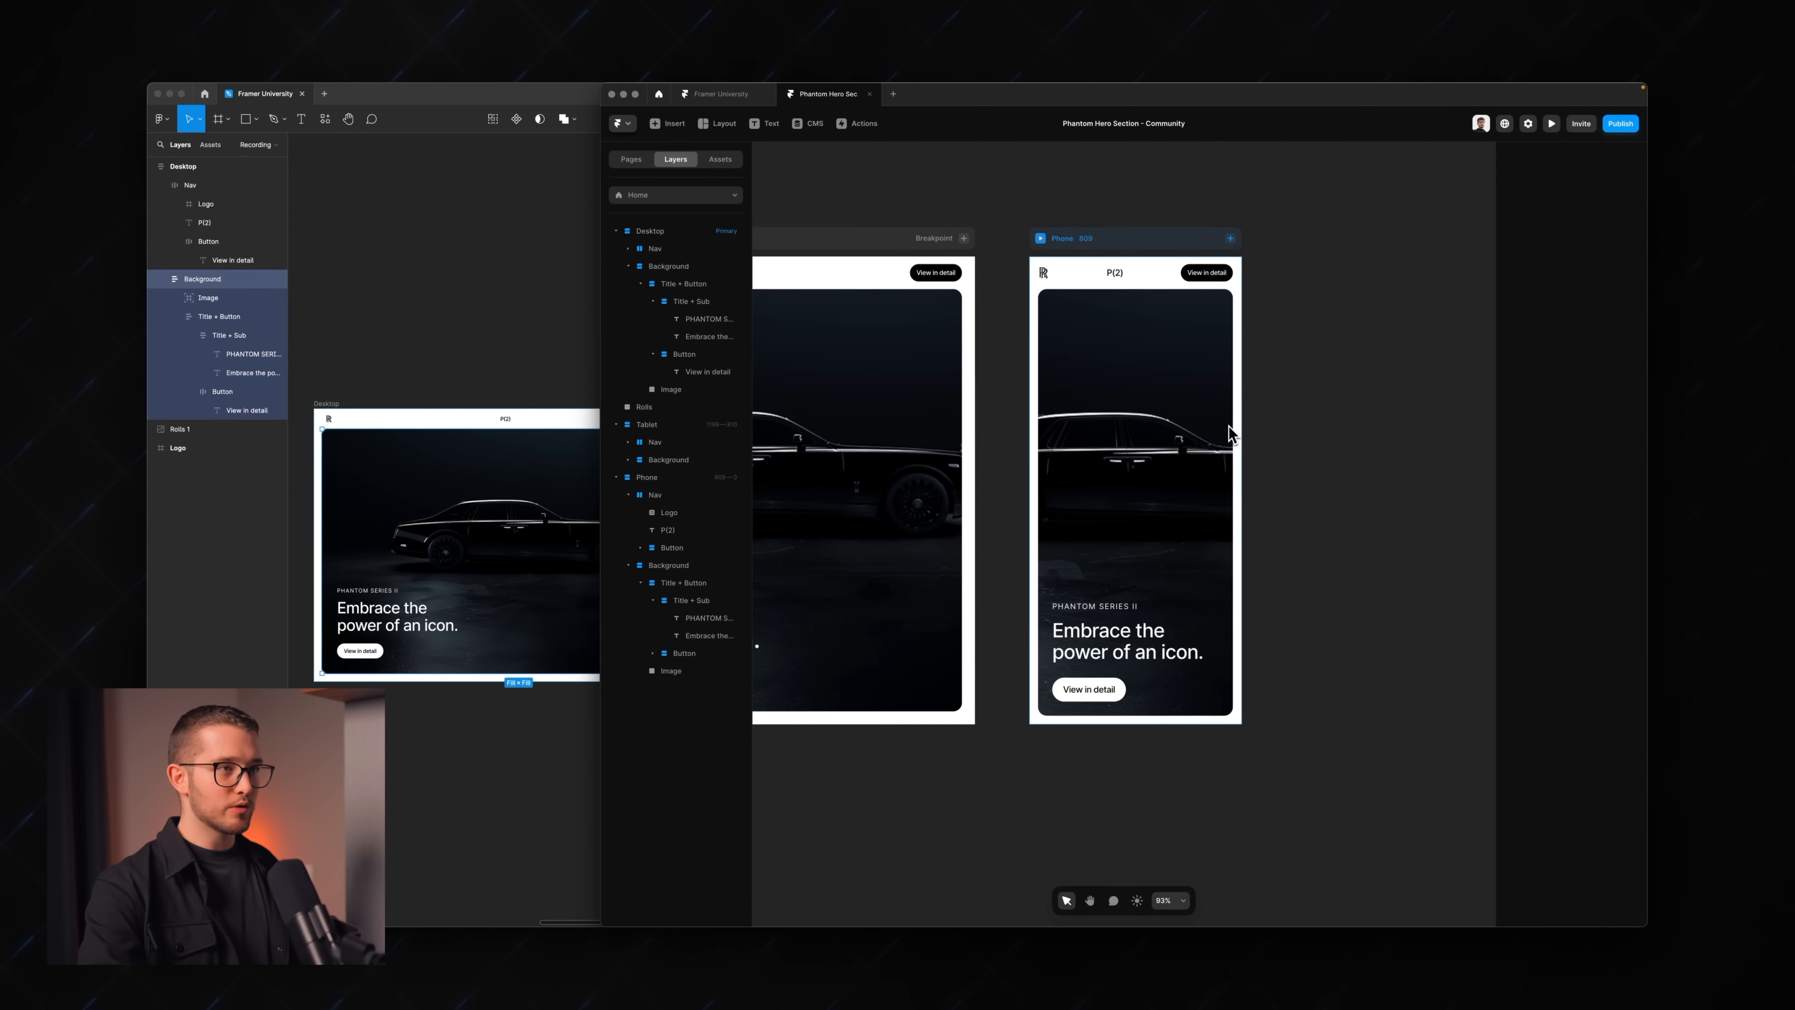
click(1039, 241)
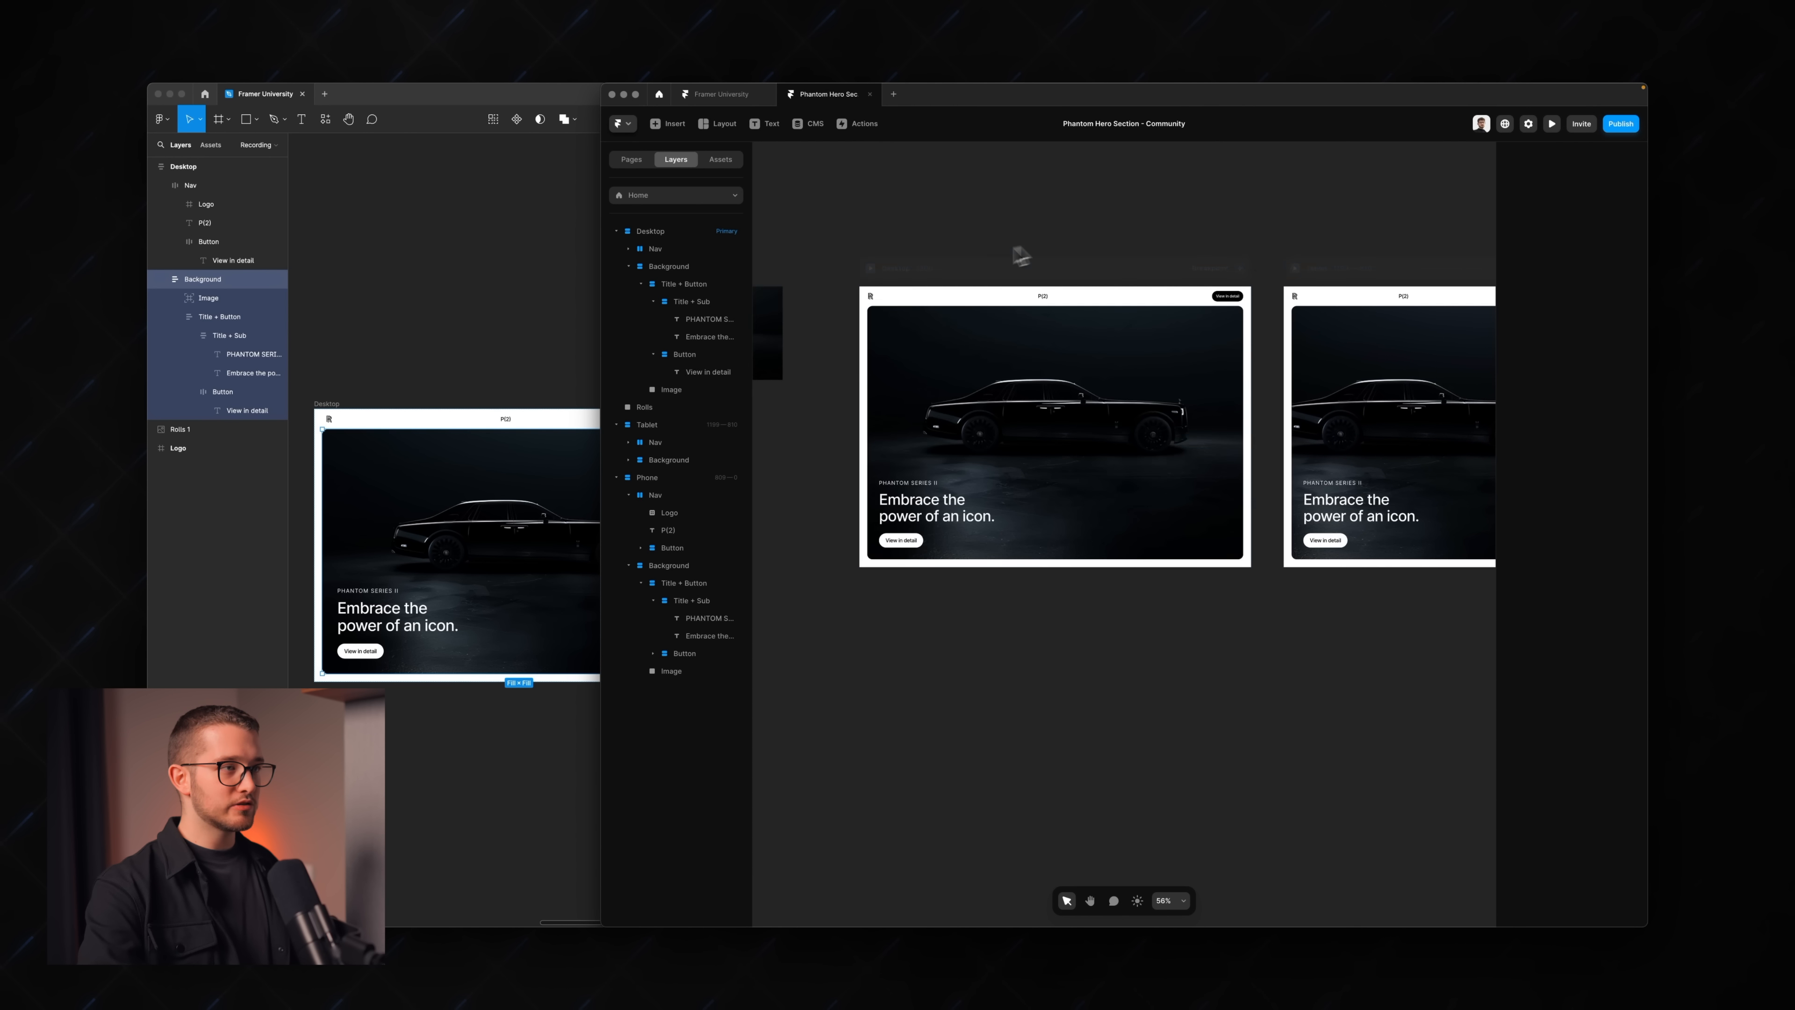
click(866, 268)
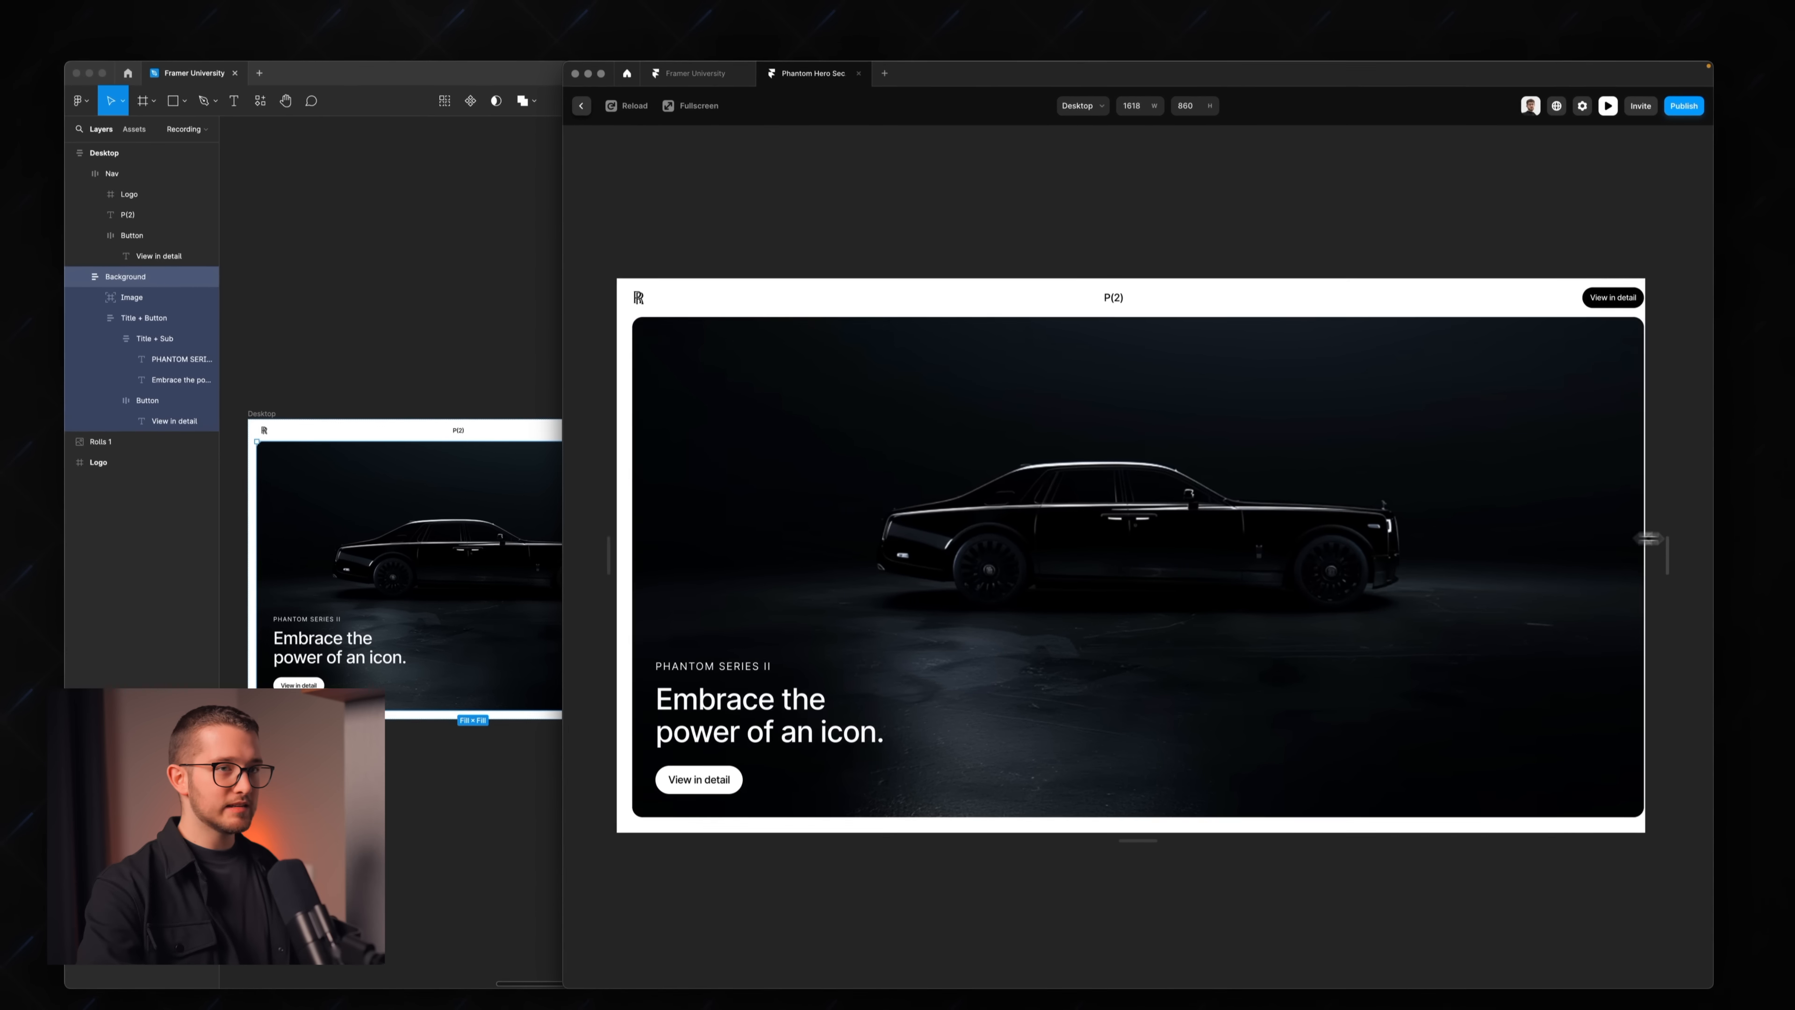
- Narrow the Desktop preview's width to check how the hero section adapts
drag(1649, 539, 1534, 501)
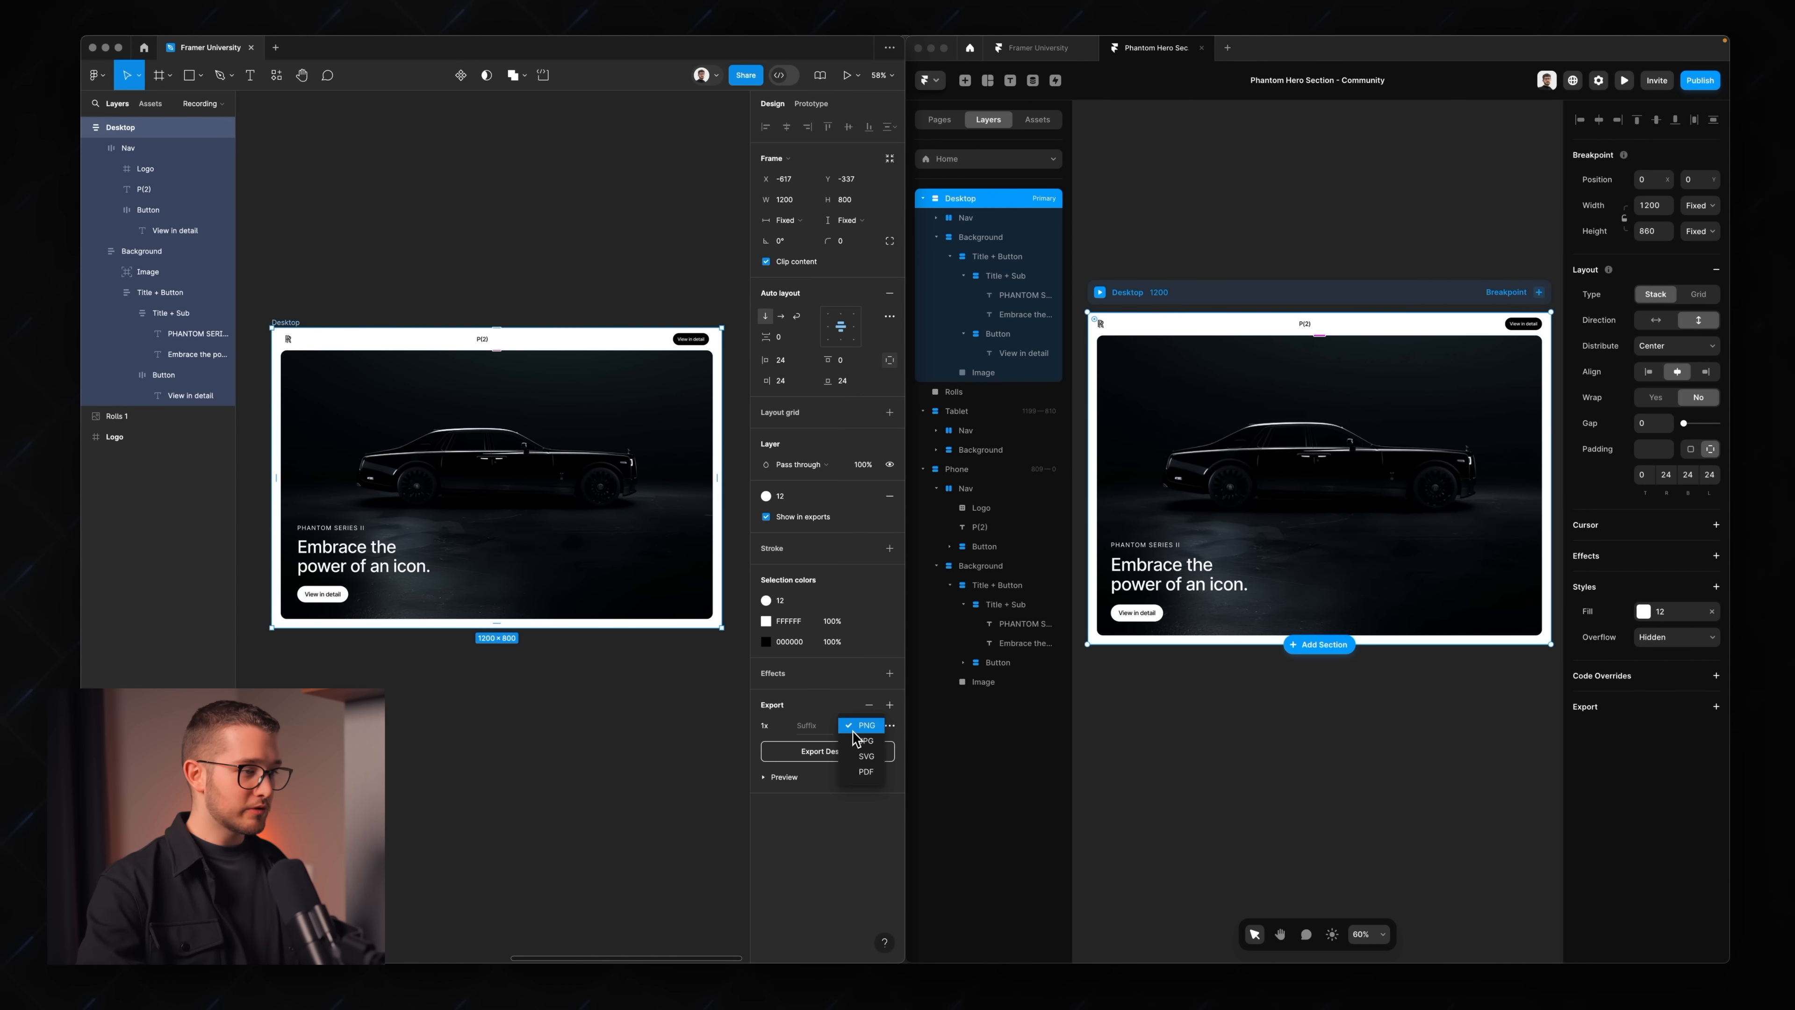
- Export the Figma Desktop frame as Desktop.png into the Rolls Royce folder
click(831, 752)
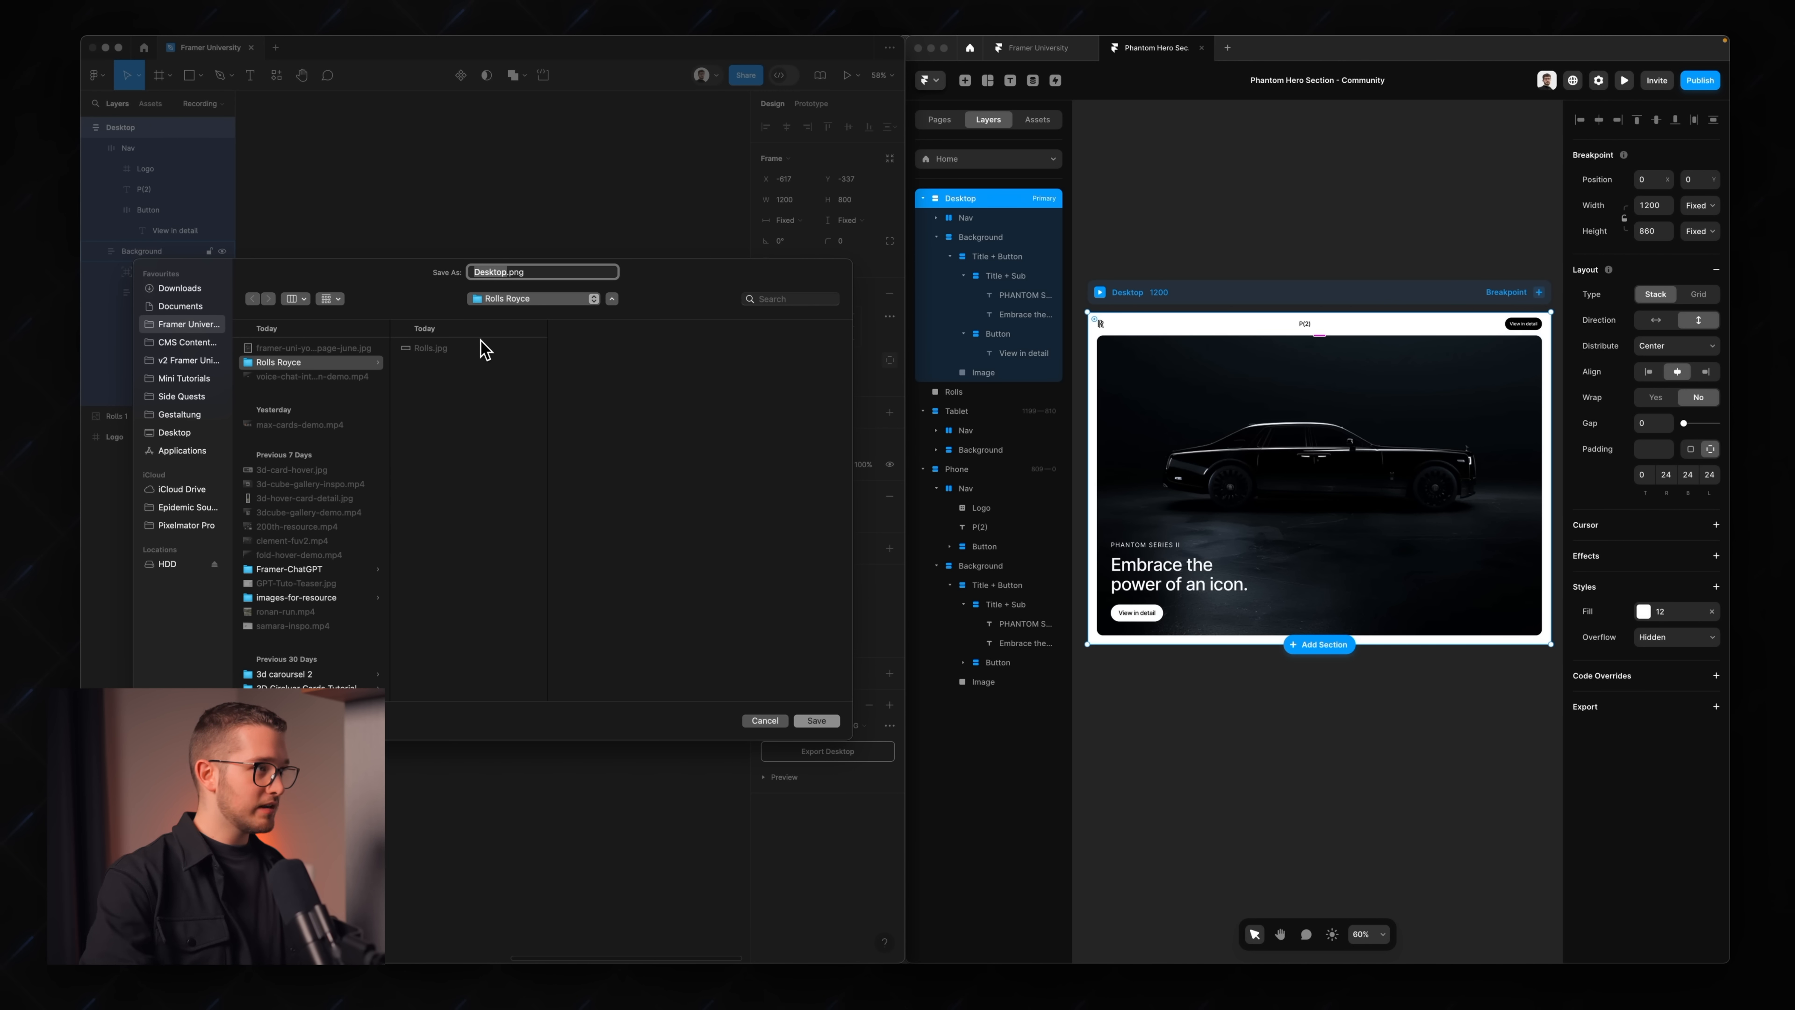
key(Return)
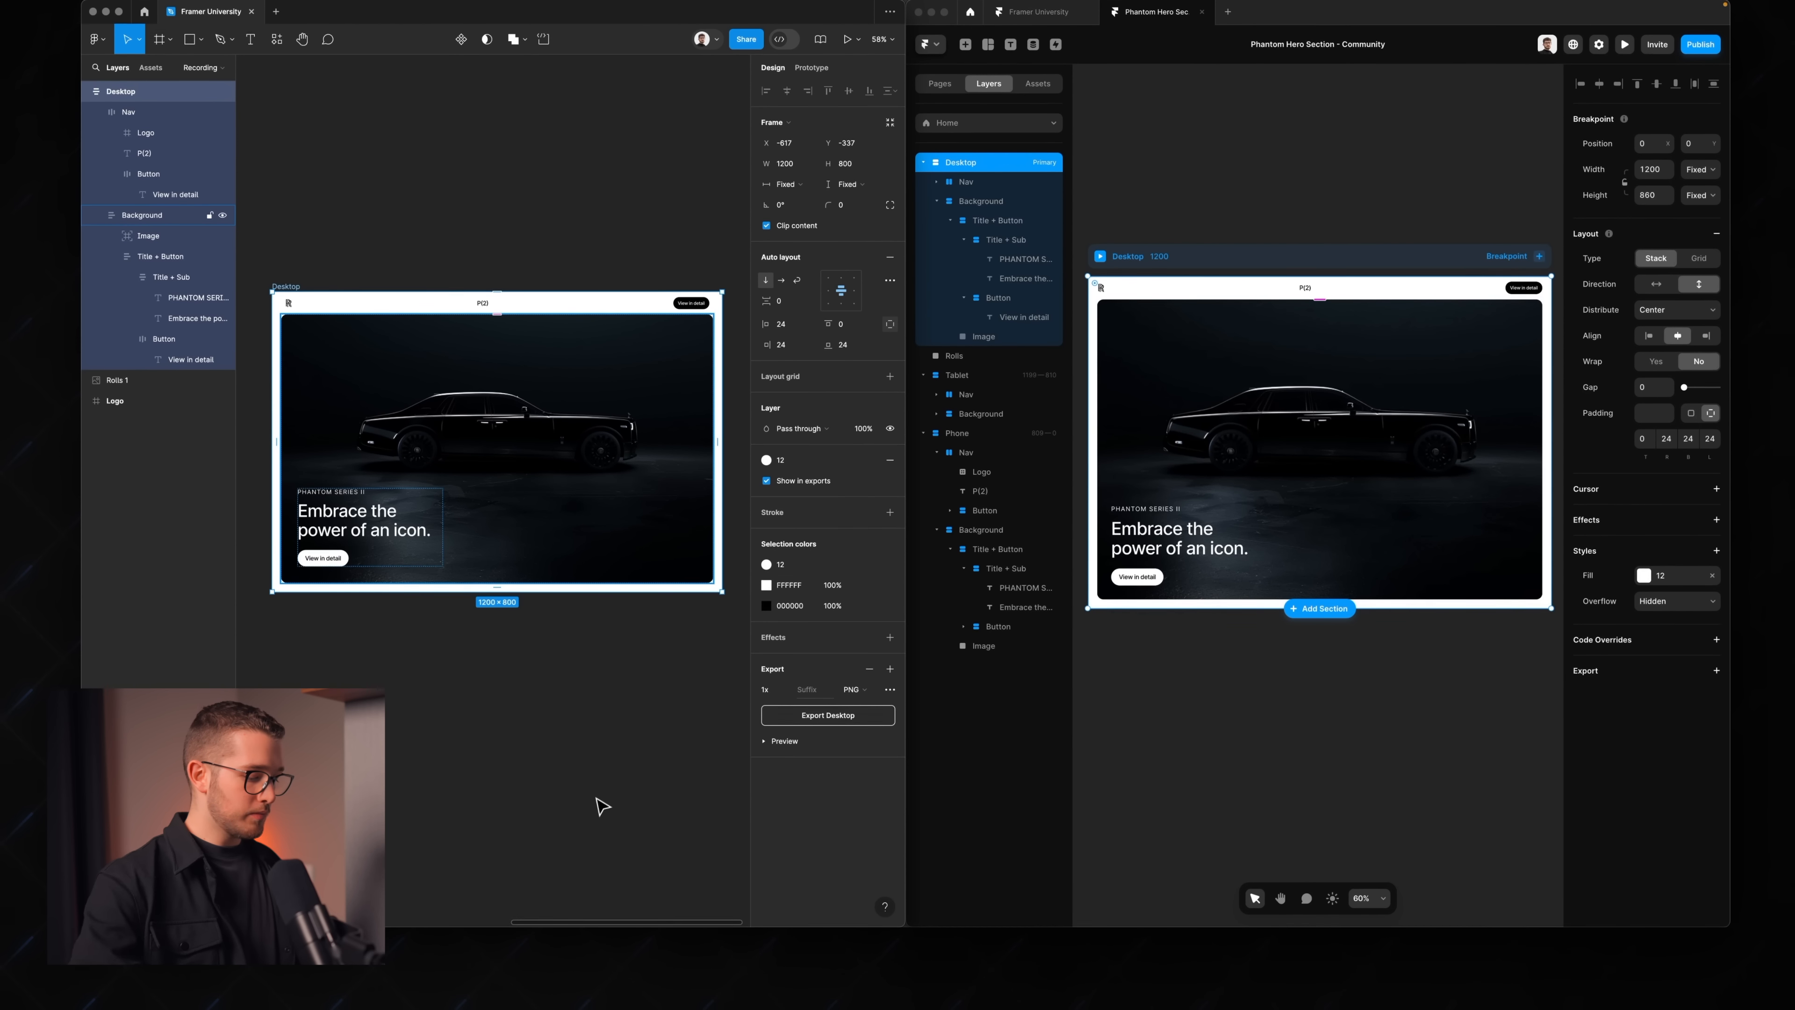
- Switch to Finder, find Desktop.png in the Rolls Royce folder and preview the image
key(super+Tab)
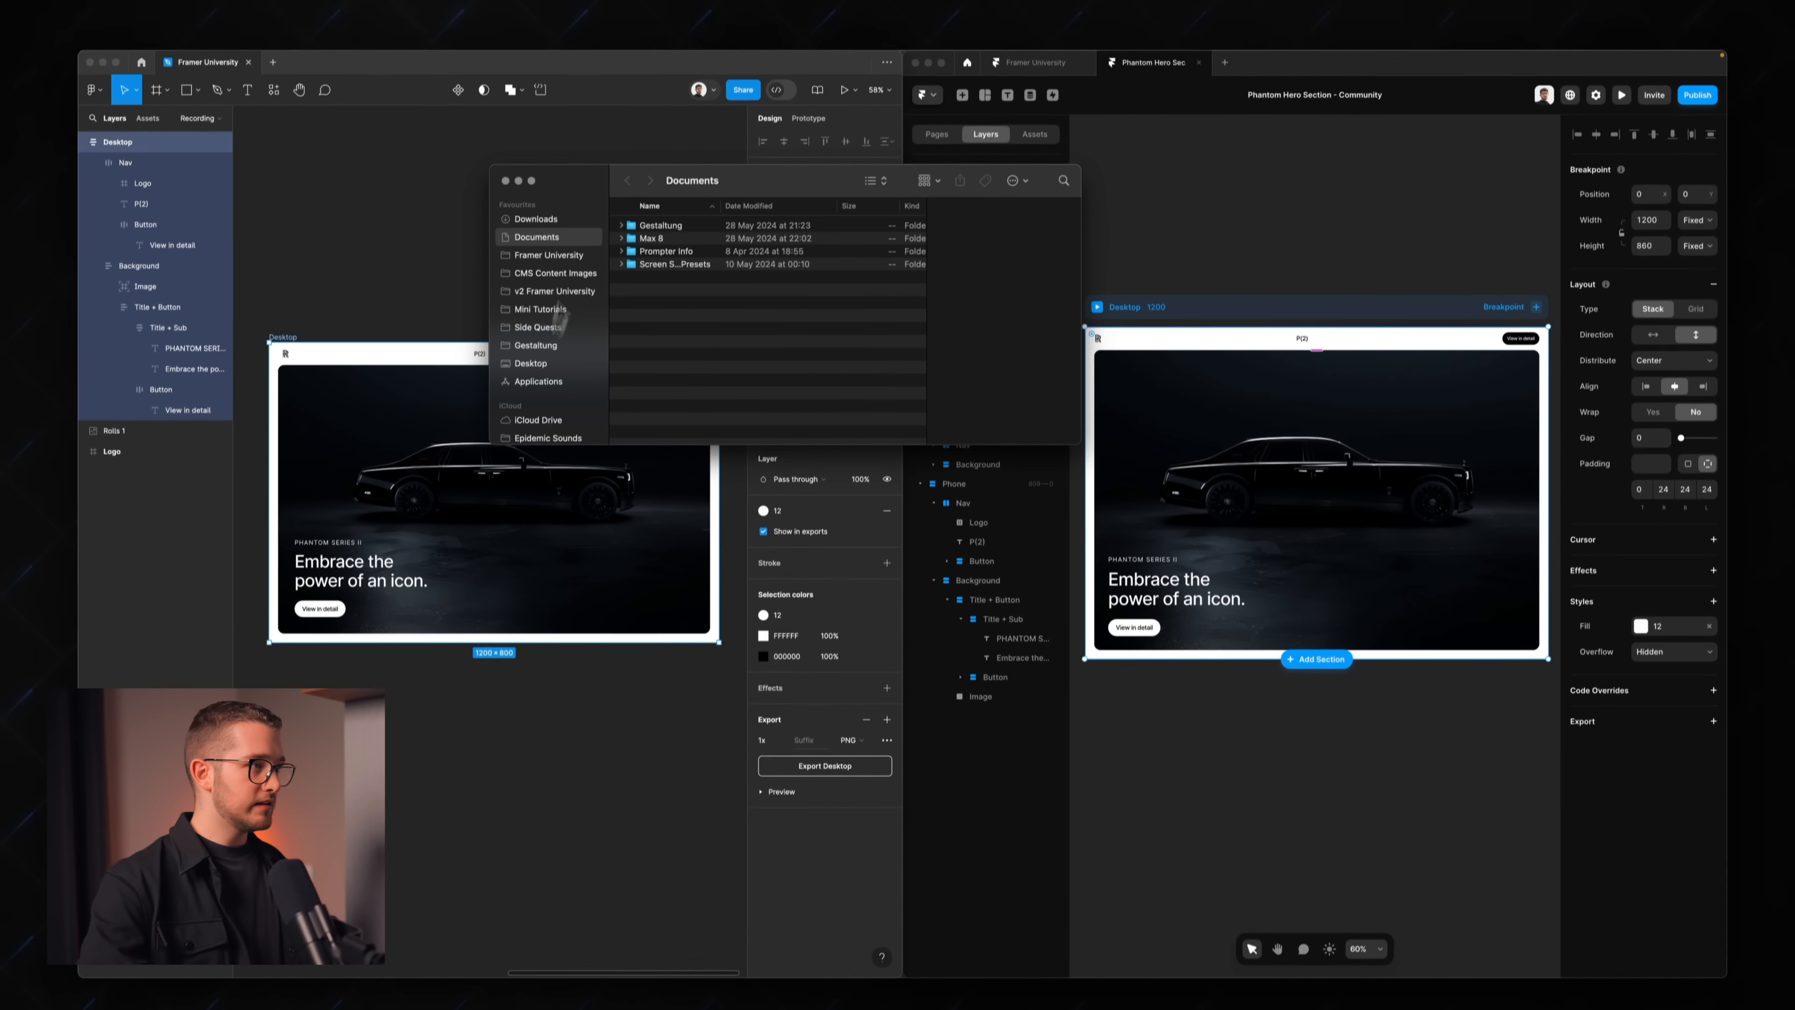
click(552, 205)
double_click(644, 242)
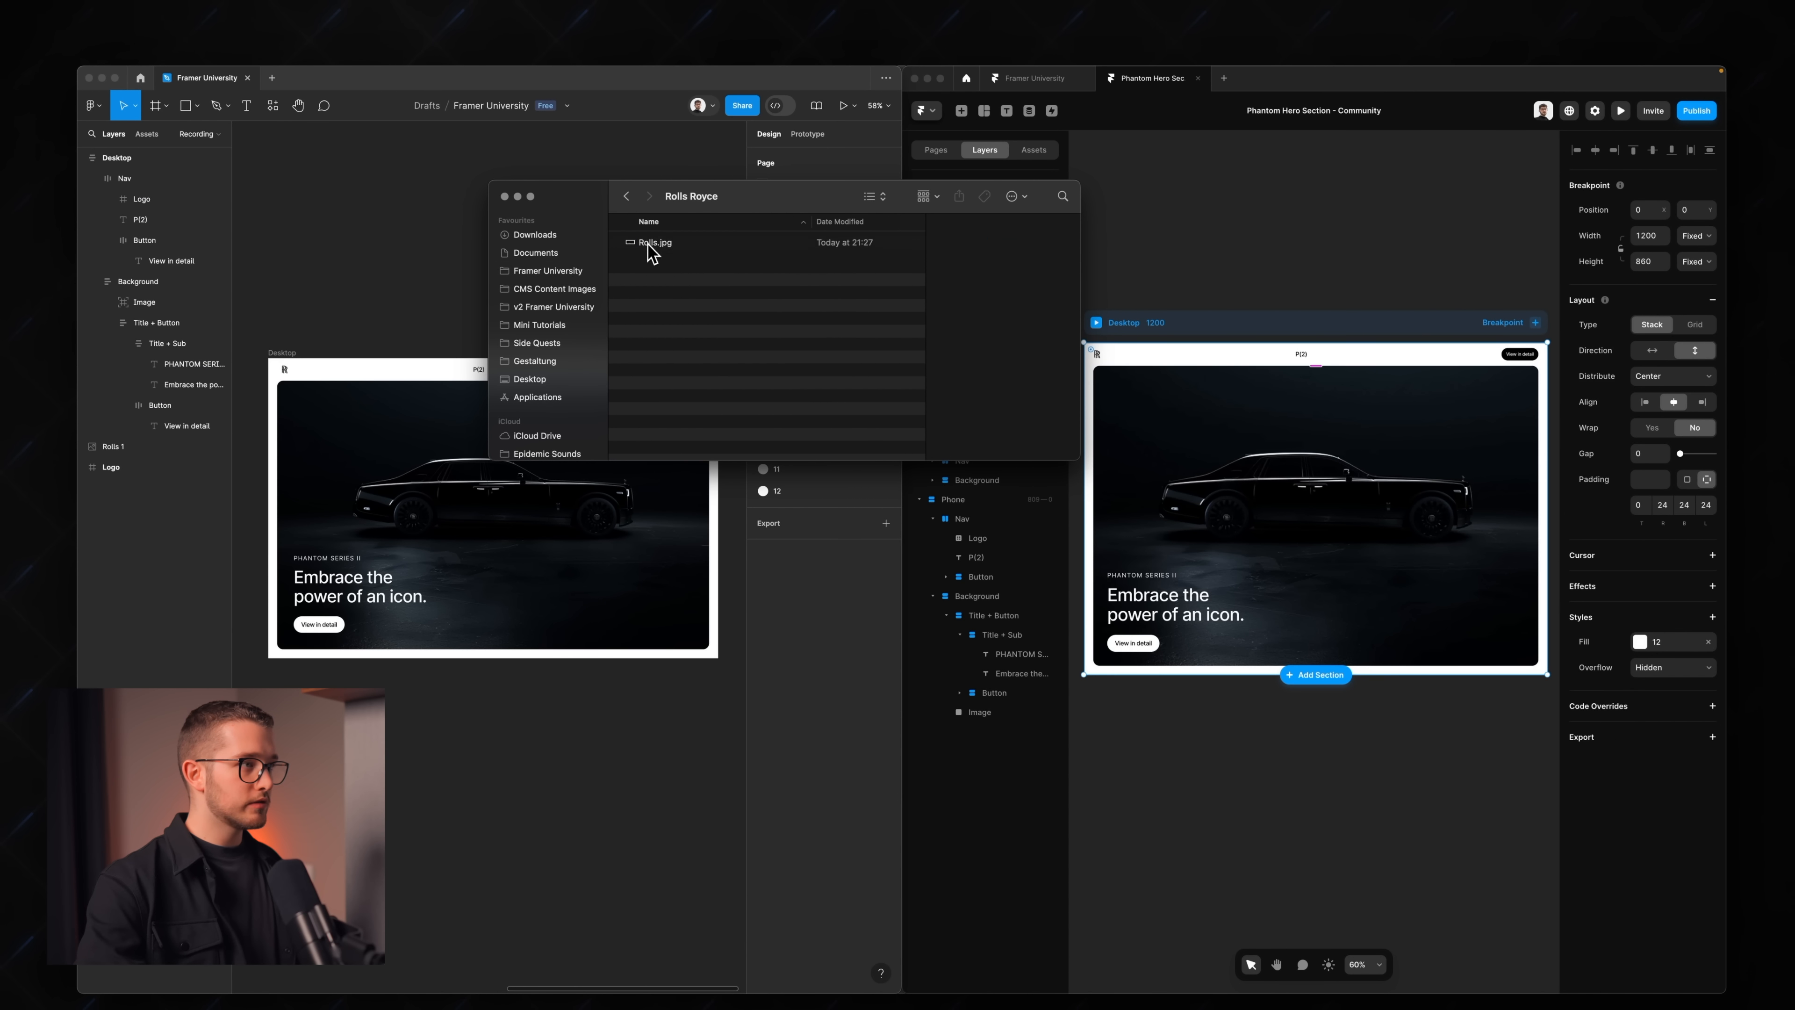
click(677, 242)
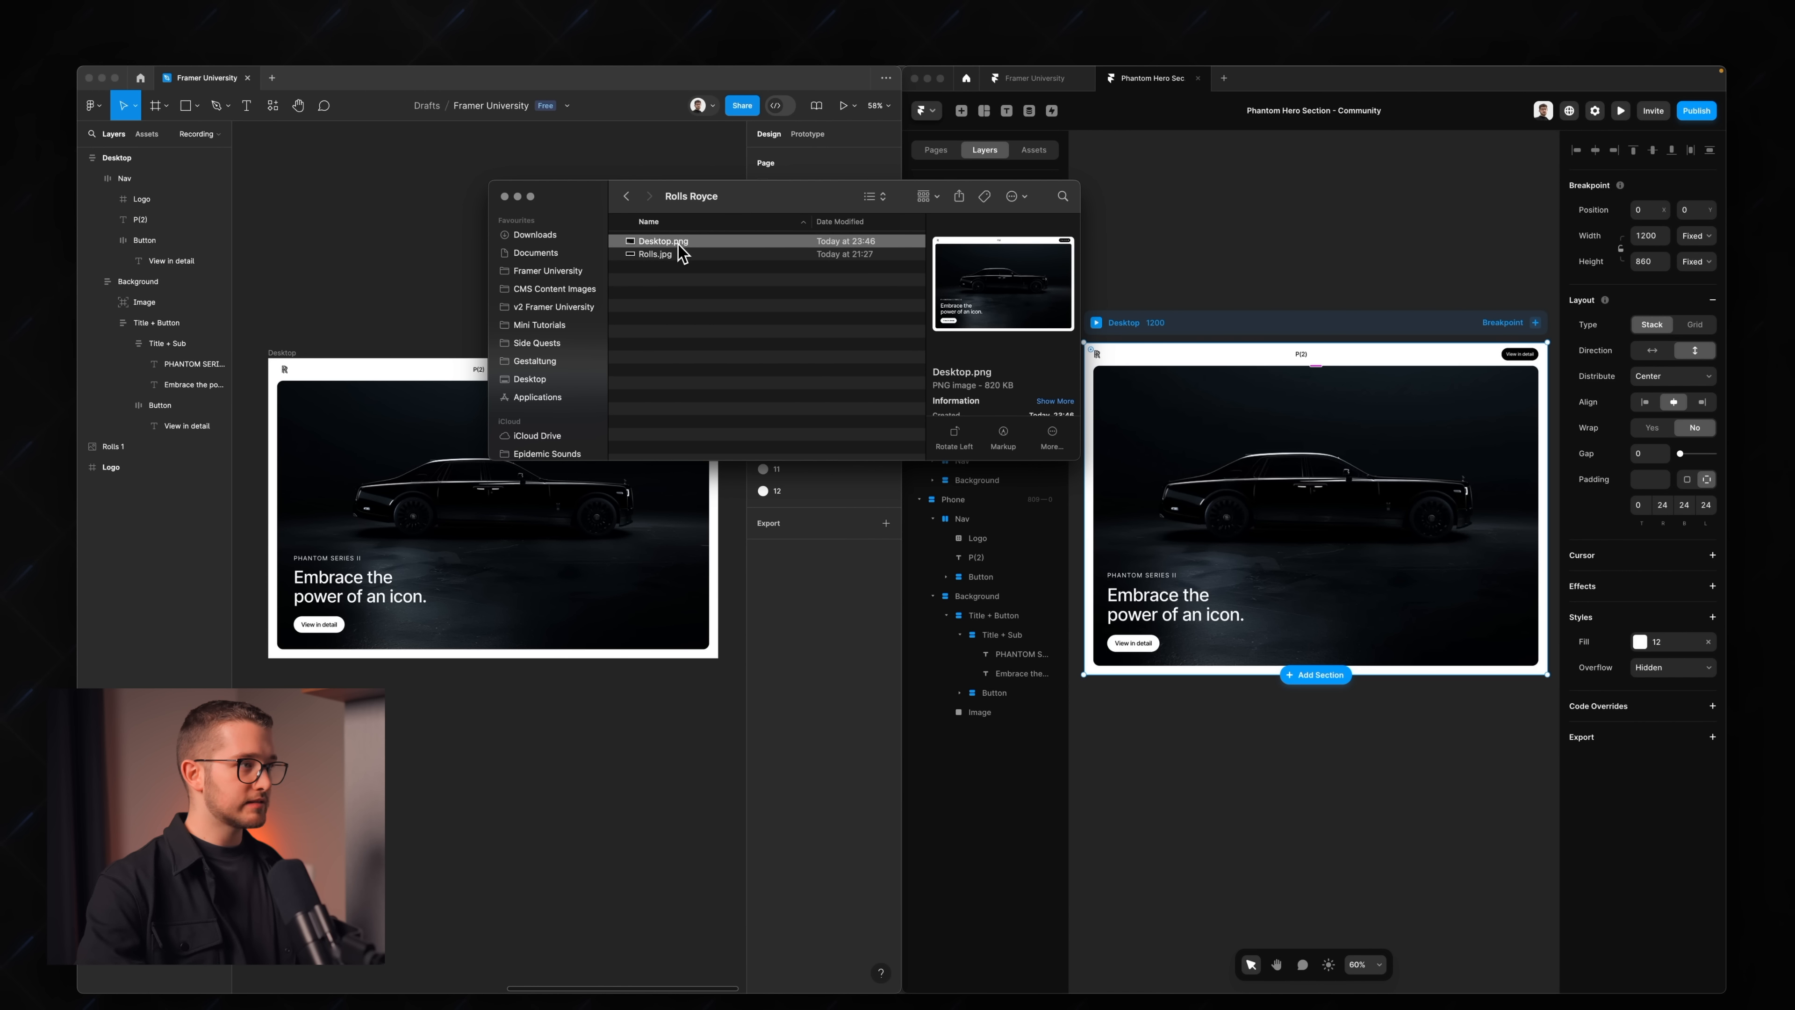
key(space)
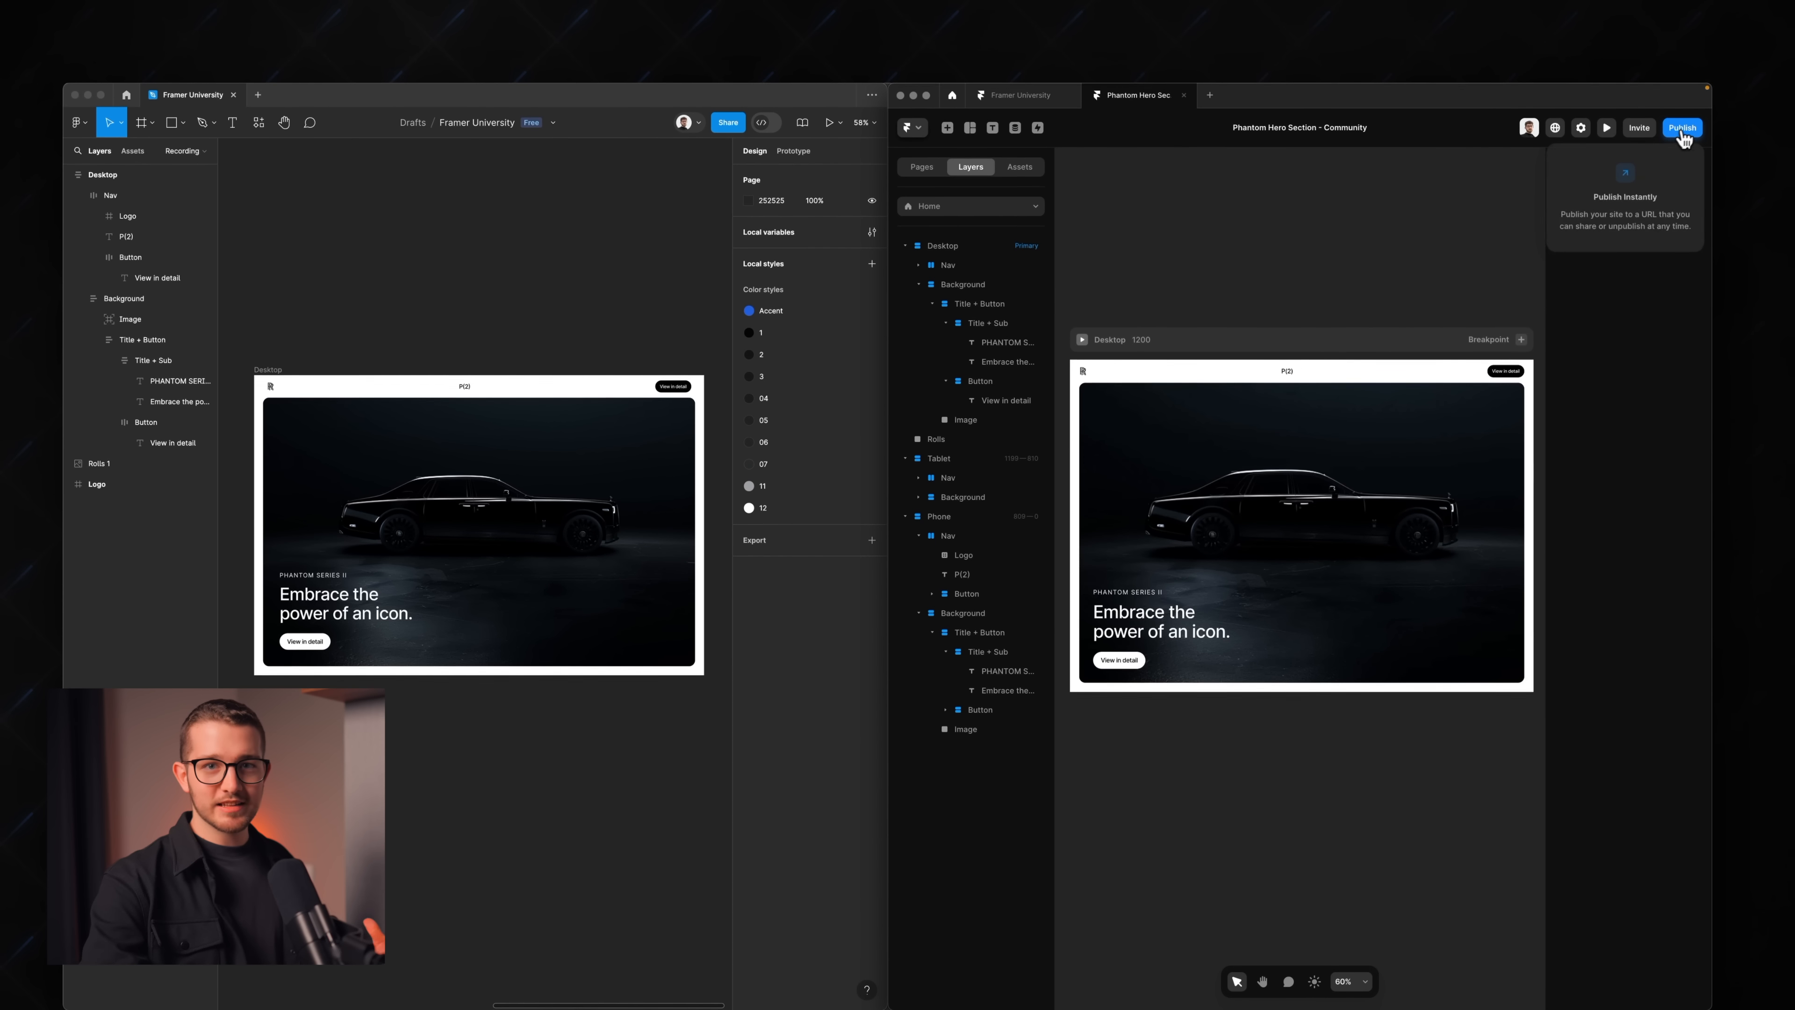
- Publish the Framer site, open its framer.app address and resize the browser window to check the responsive layout
click(1685, 130)
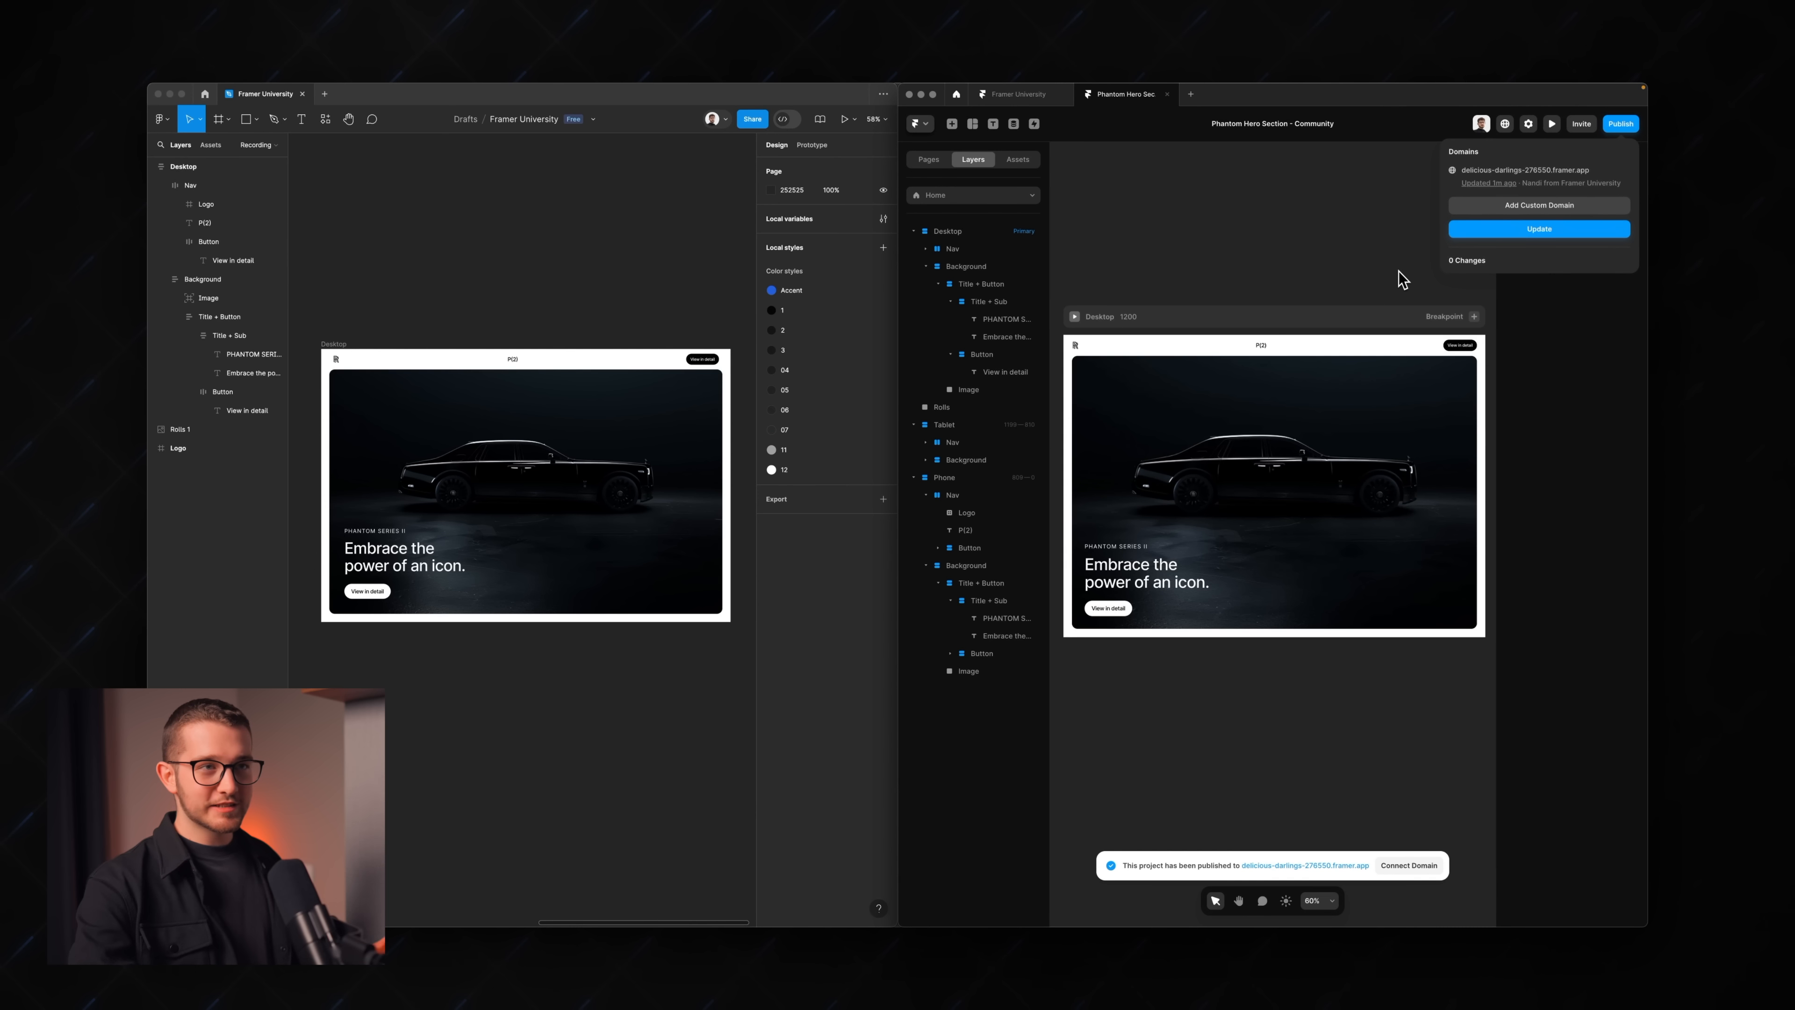
click(1527, 171)
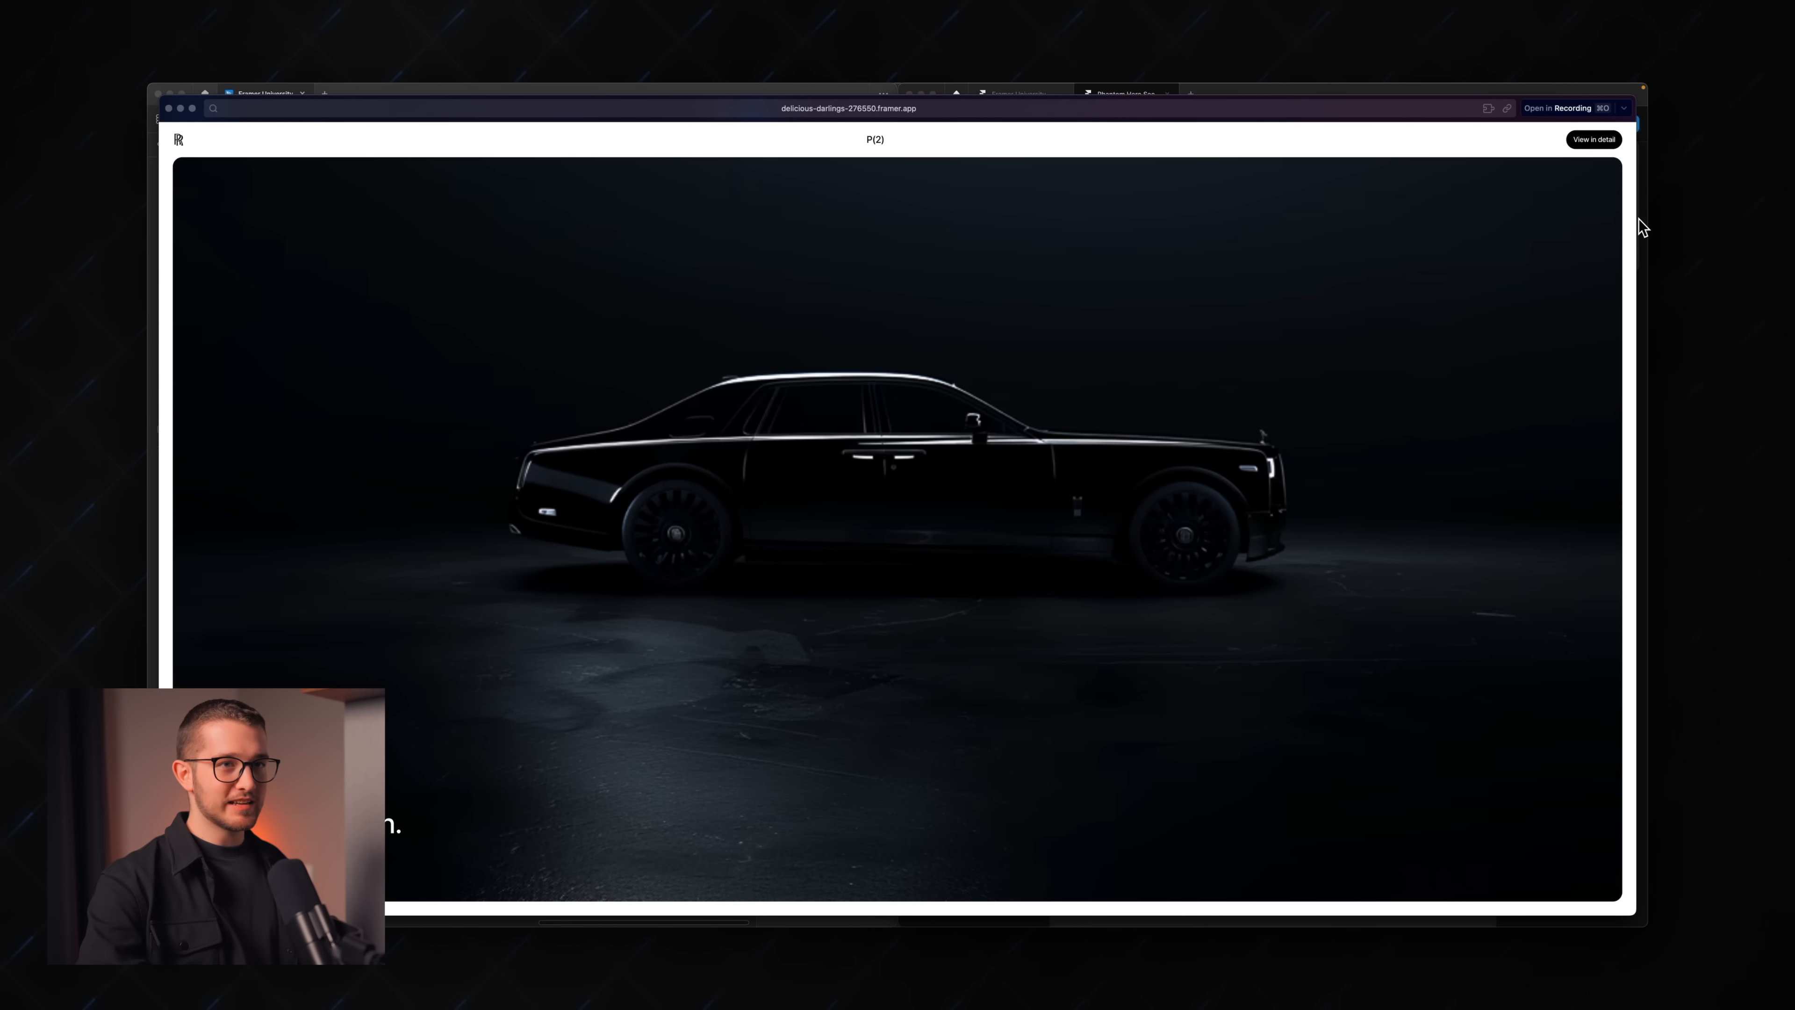
drag(1636, 222, 1534, 259)
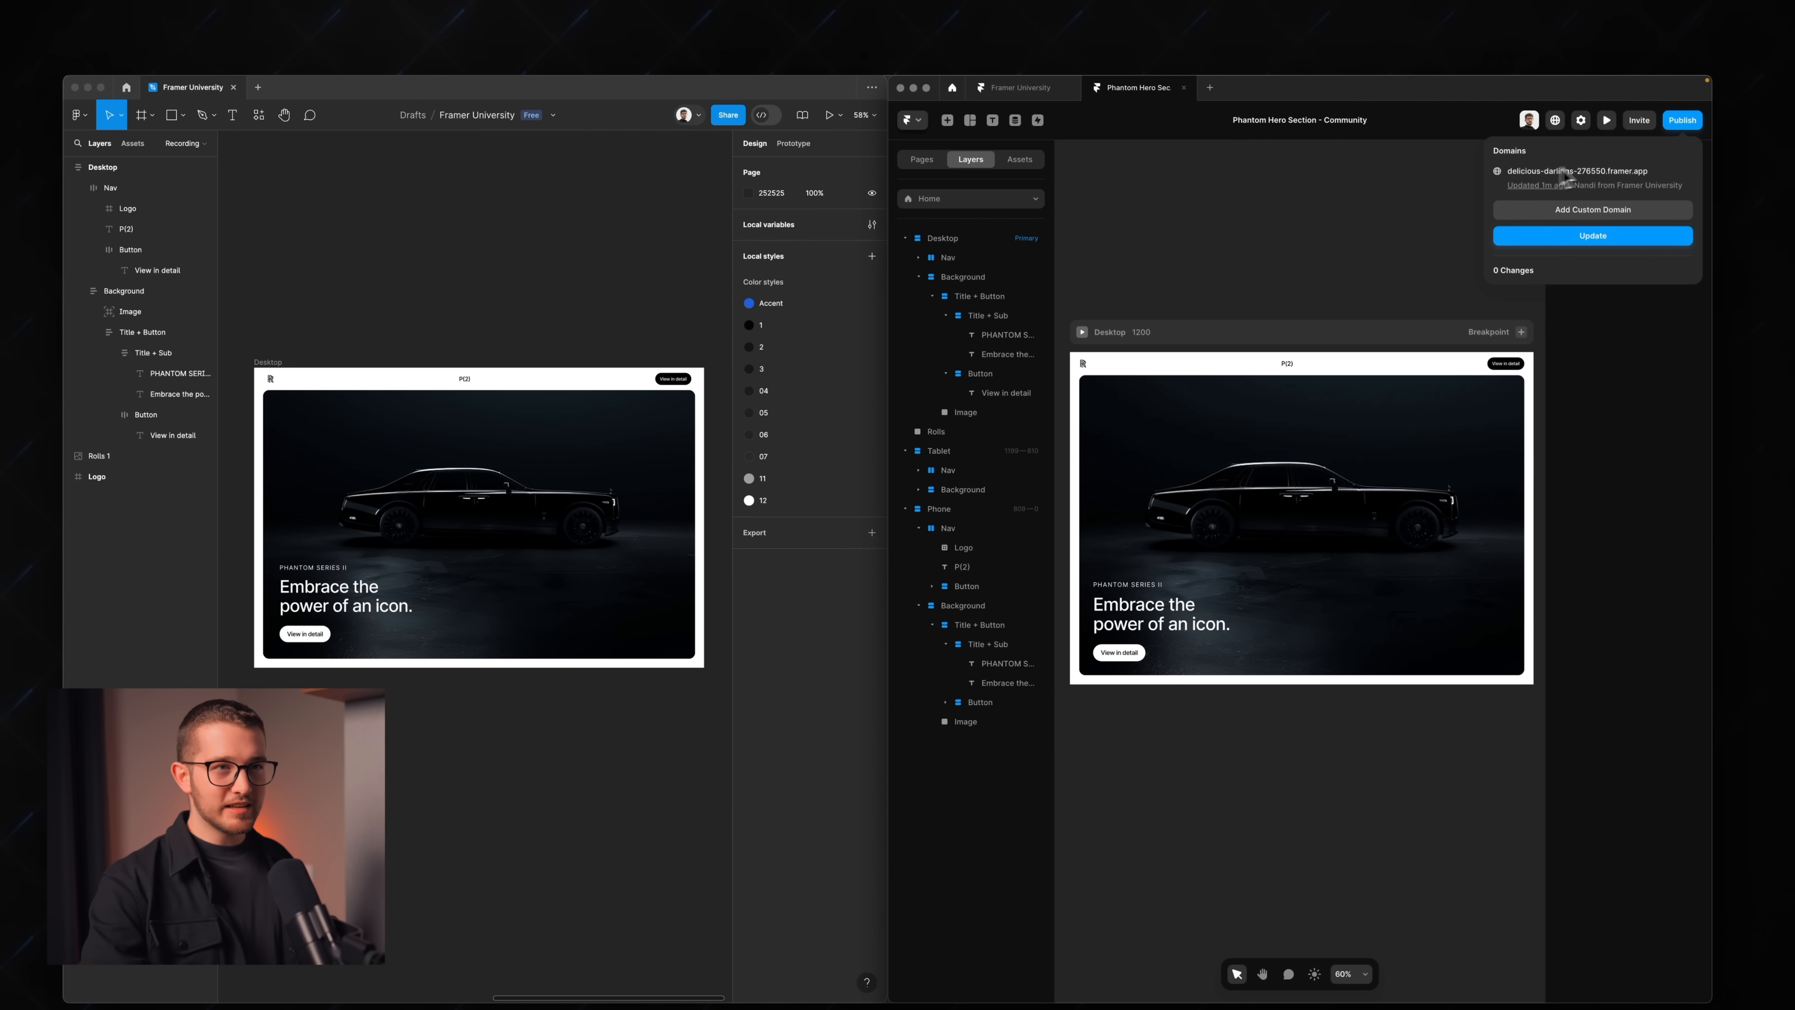
- Connect the free Framer subdomain rolls.framer.ai as the site's custom domain and open the live page there
click(1576, 212)
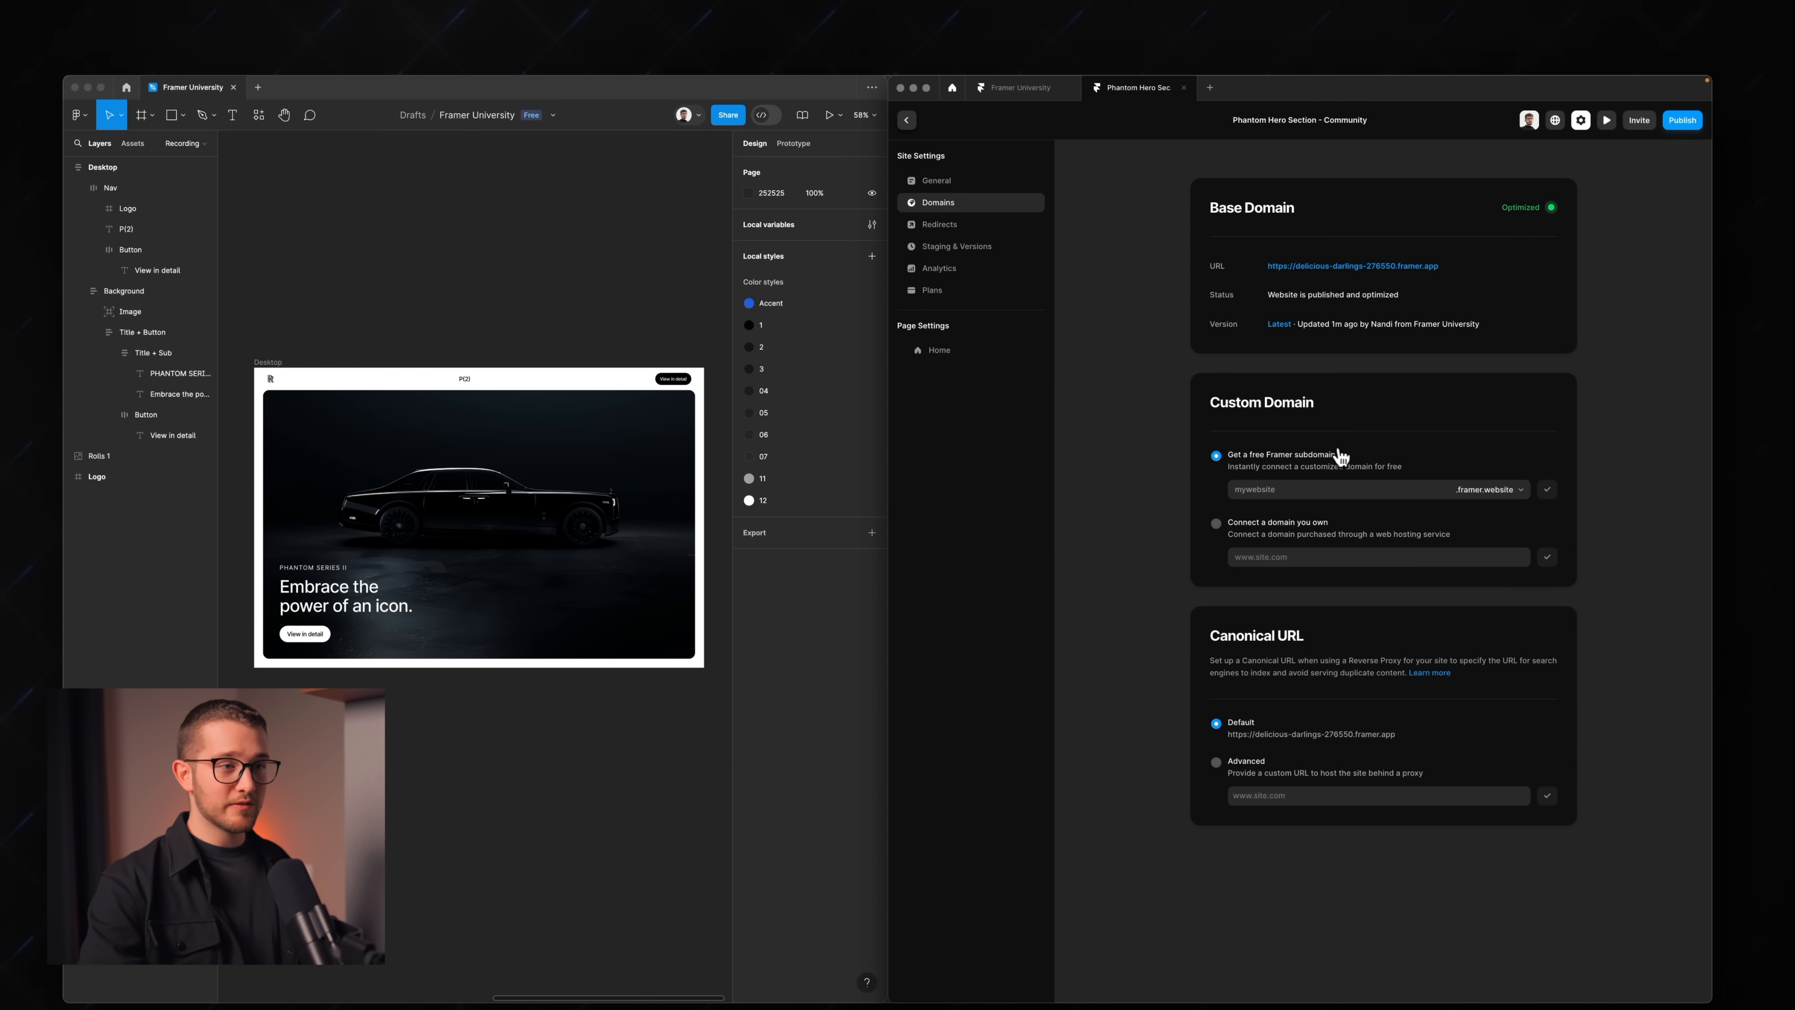
click(1478, 491)
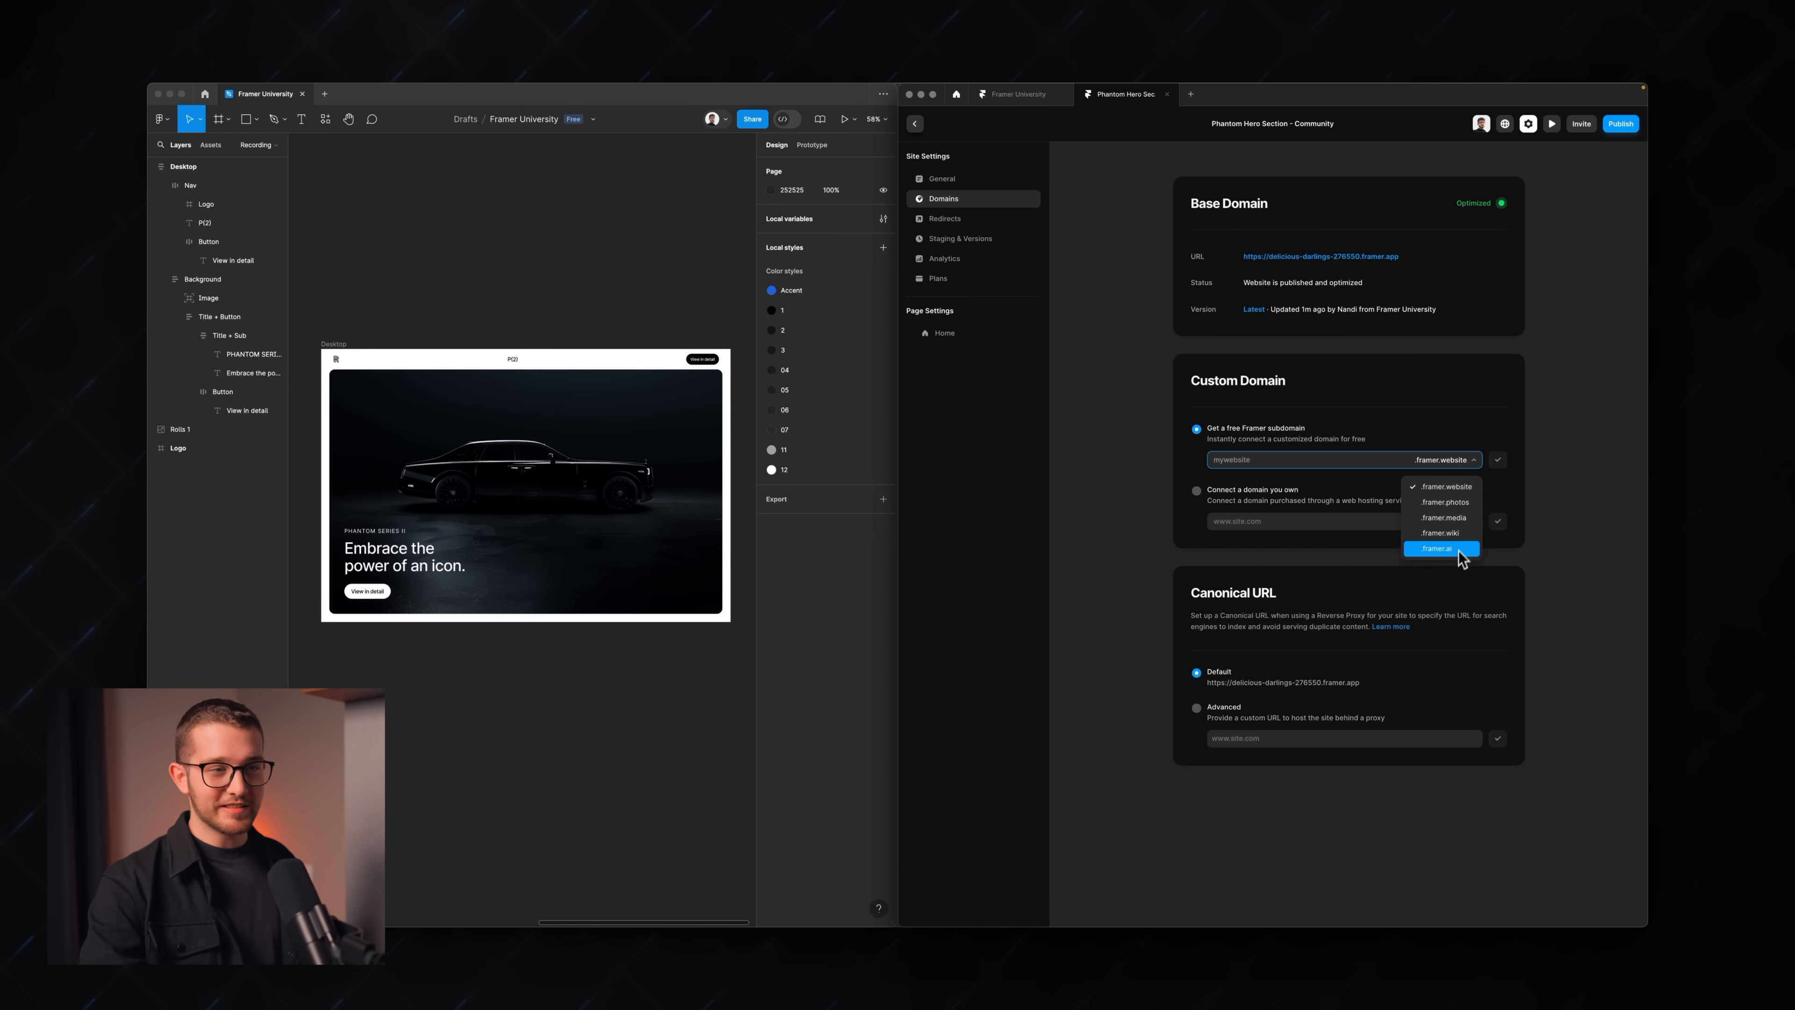
click(1457, 551)
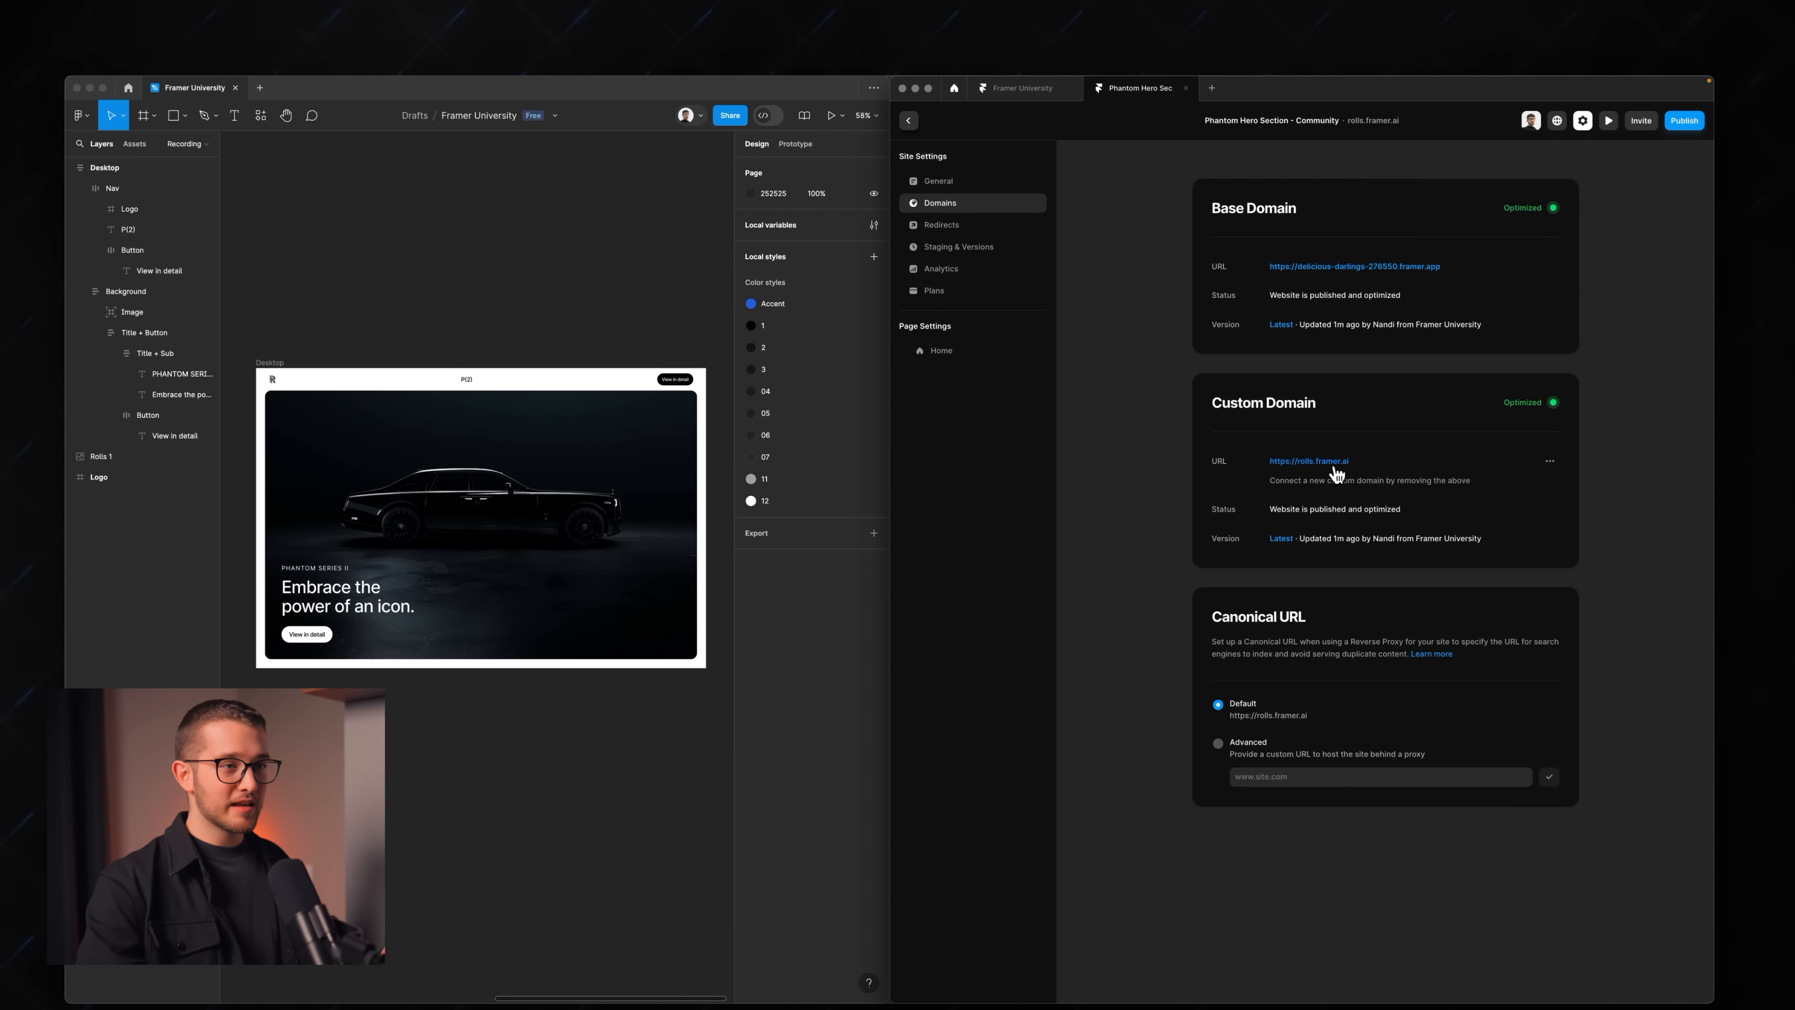
click(1333, 465)
drag(1174, 108, 1039, 110)
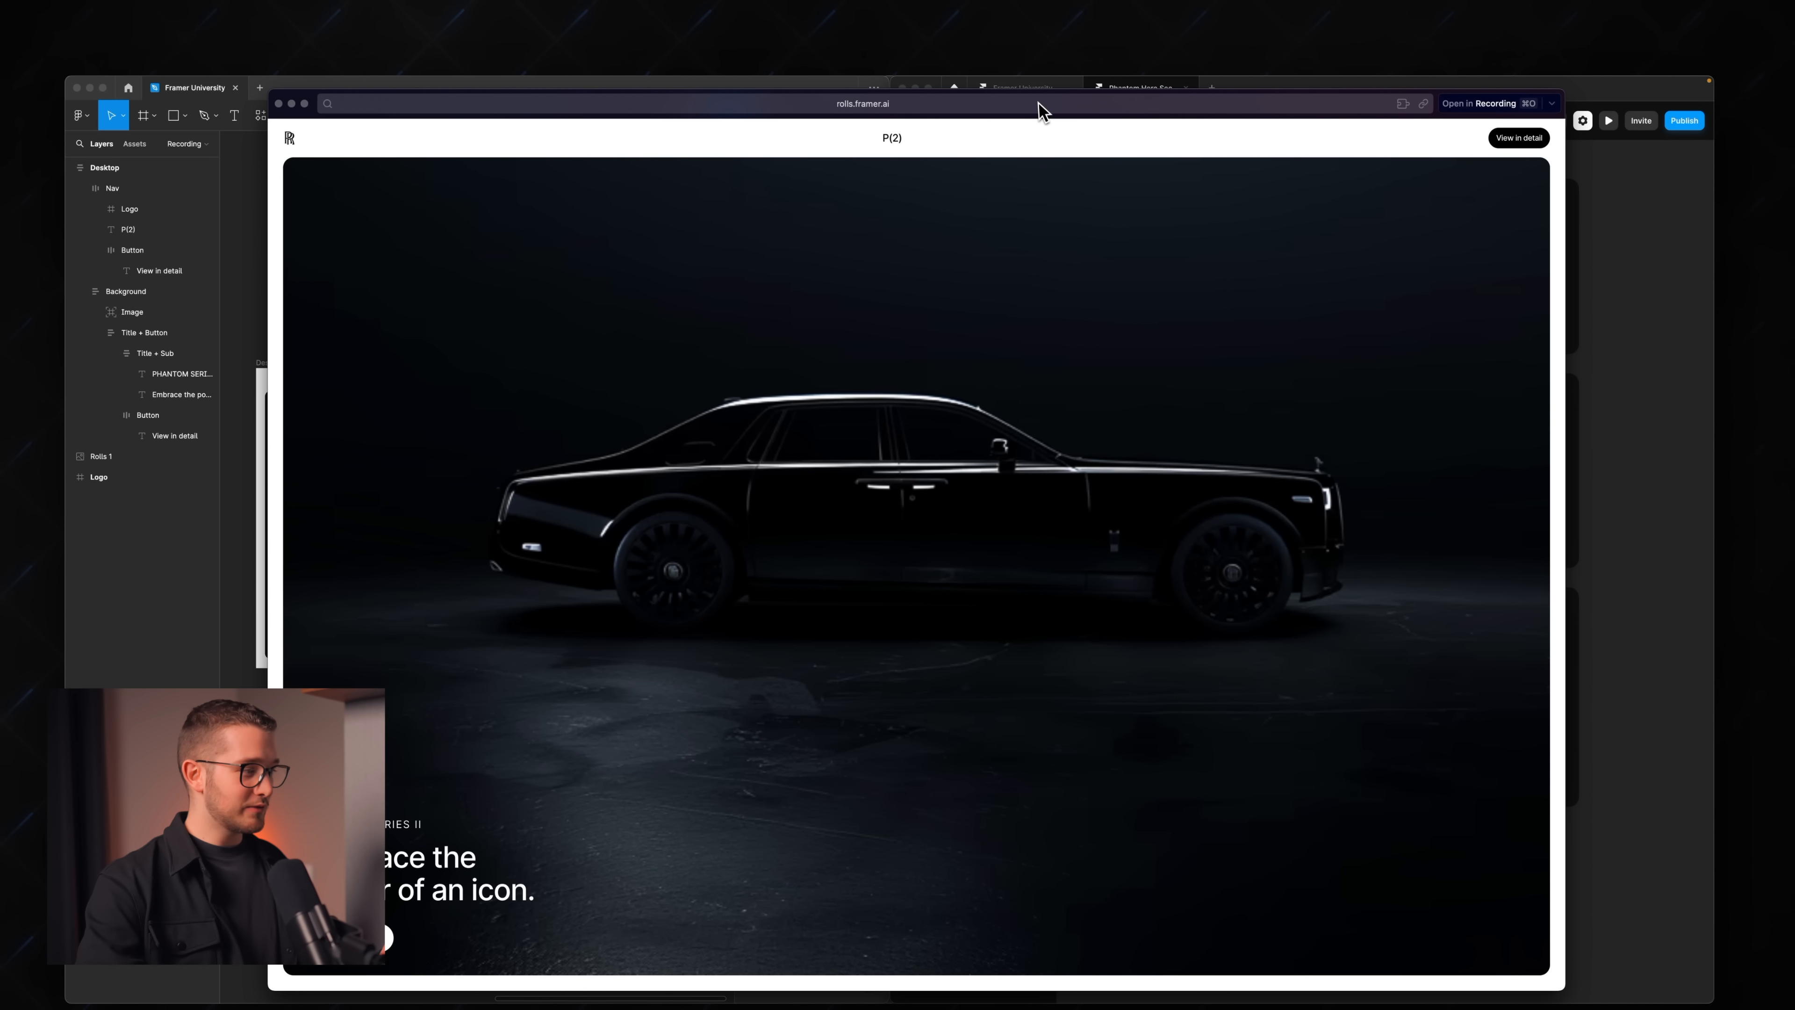
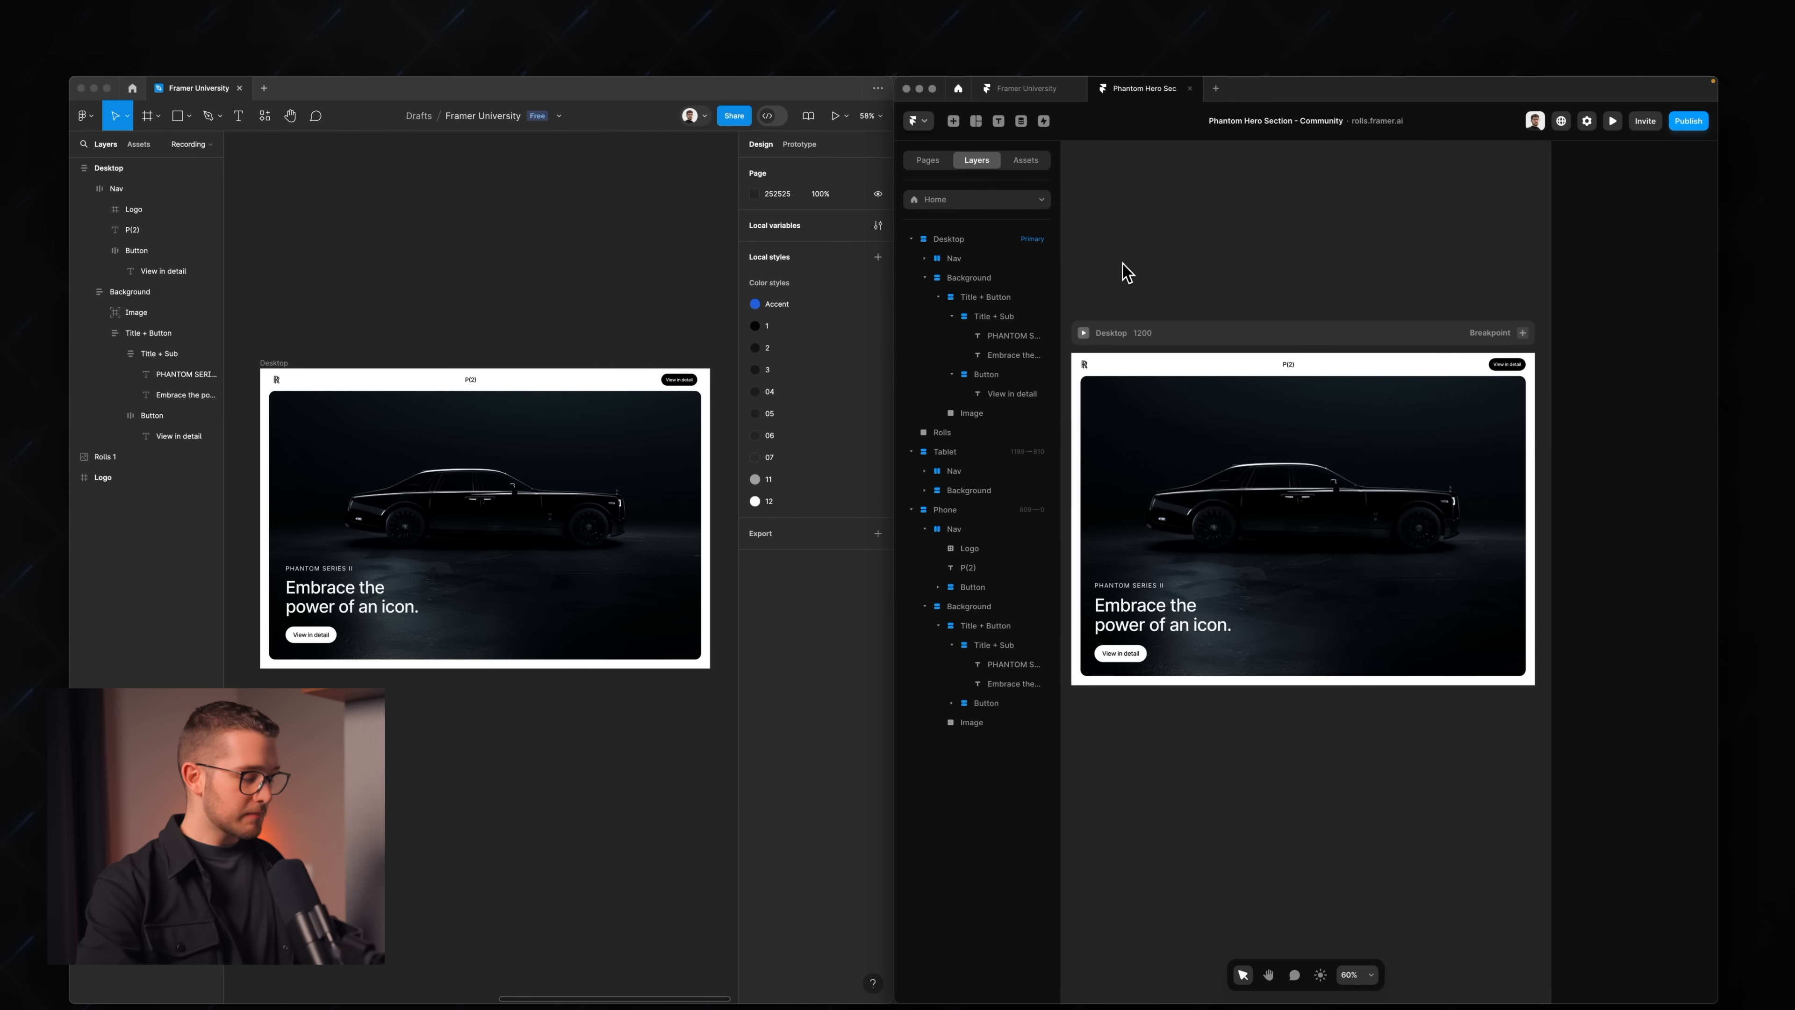
- Enlarge the Framer window to the full screen width and reload the full-size hero page
key(shift+alt+Up)
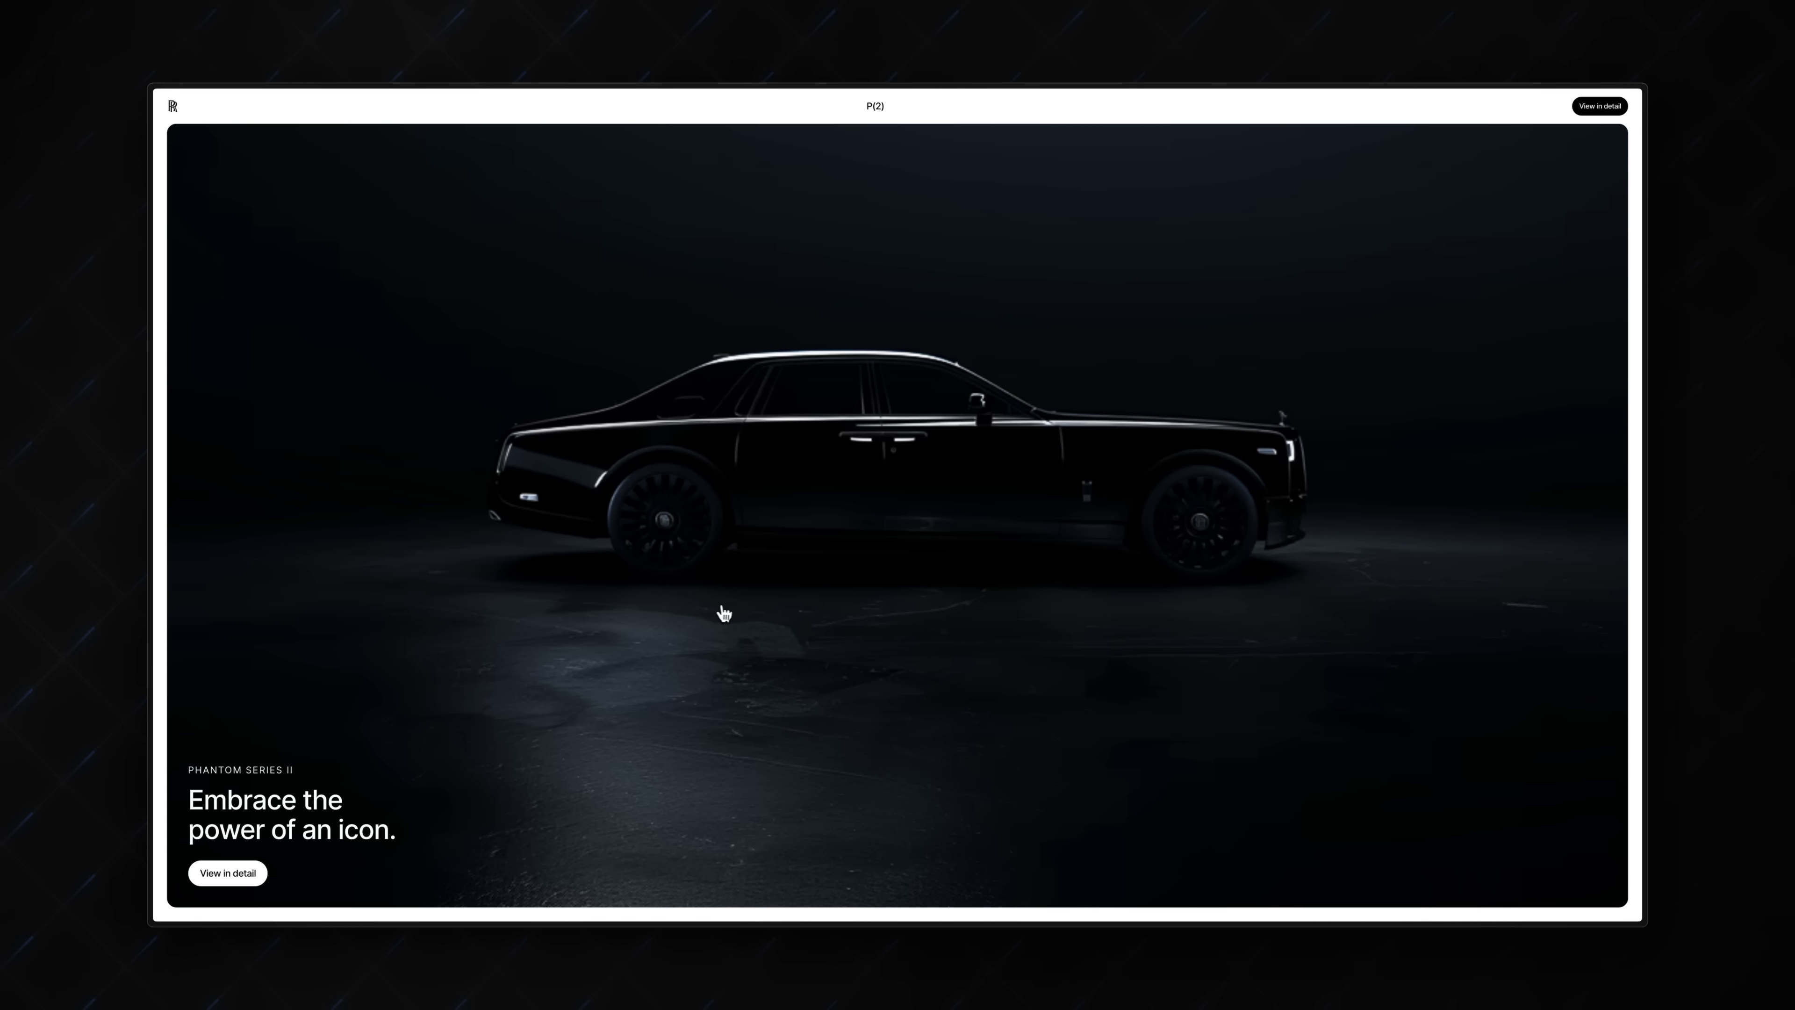
key(super+r)
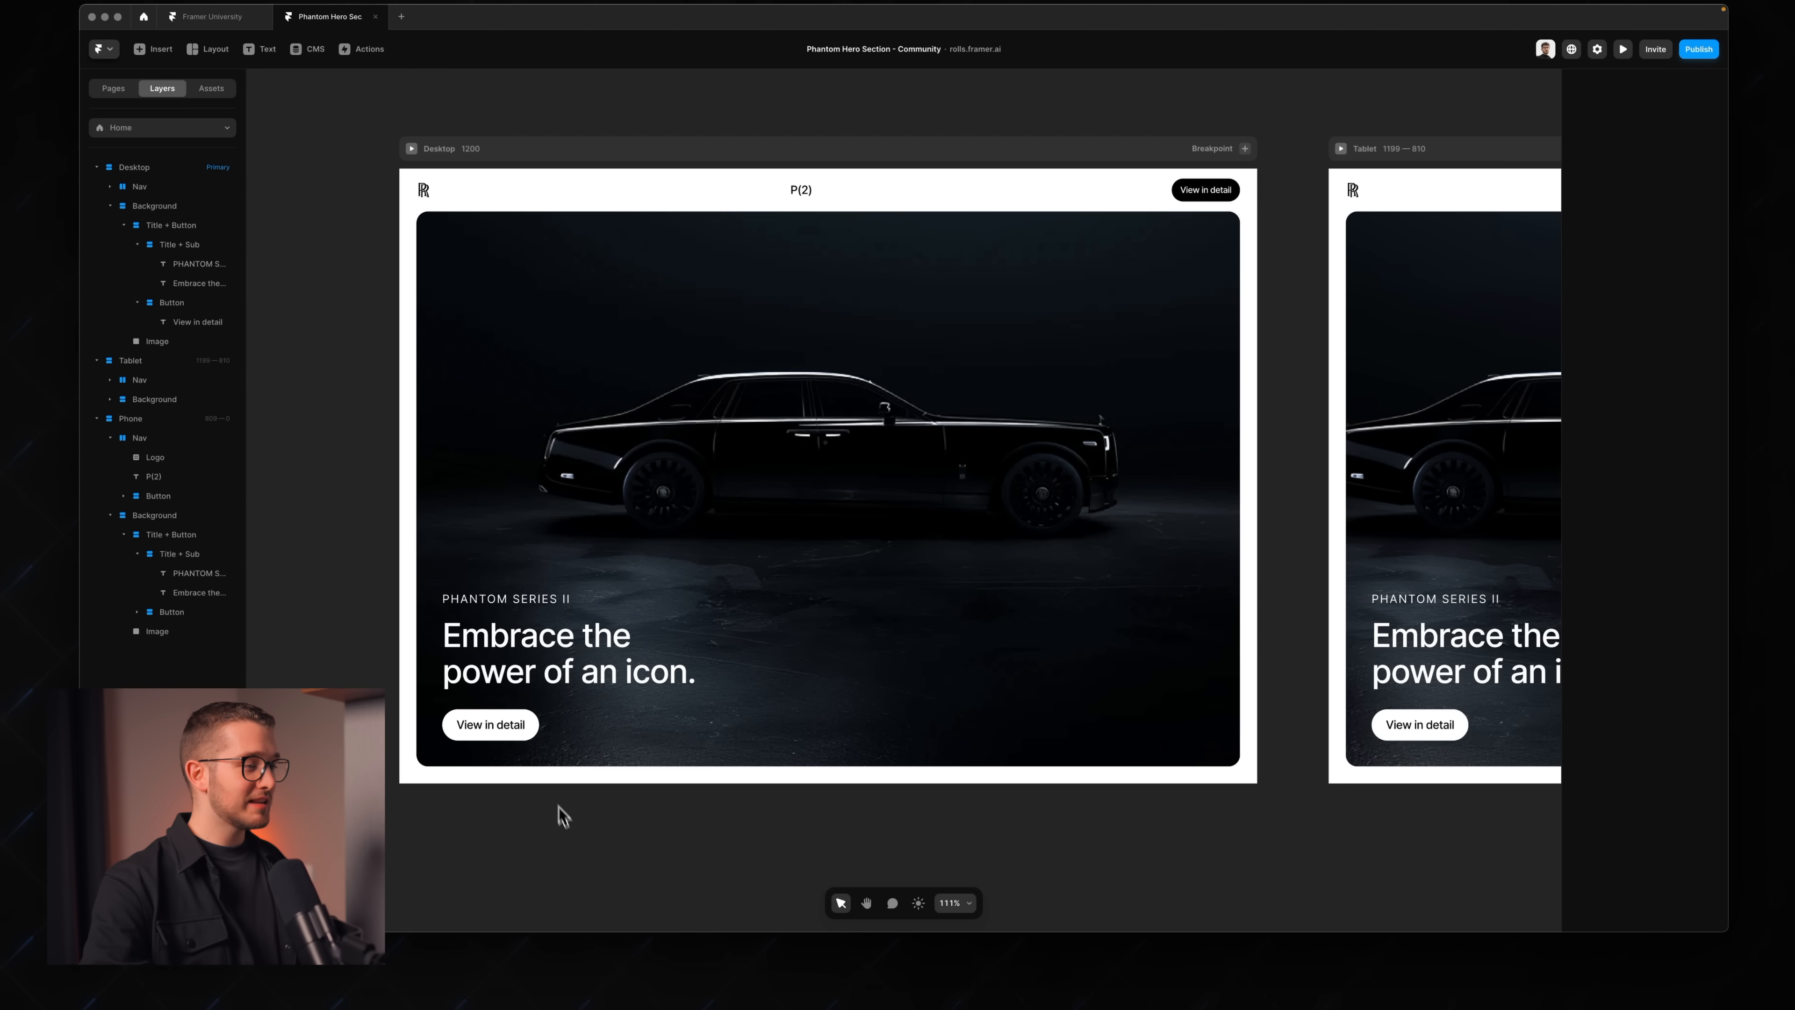
- Turn the white "View in detail" button in the Desktop hero into a component named Button
click(530, 737)
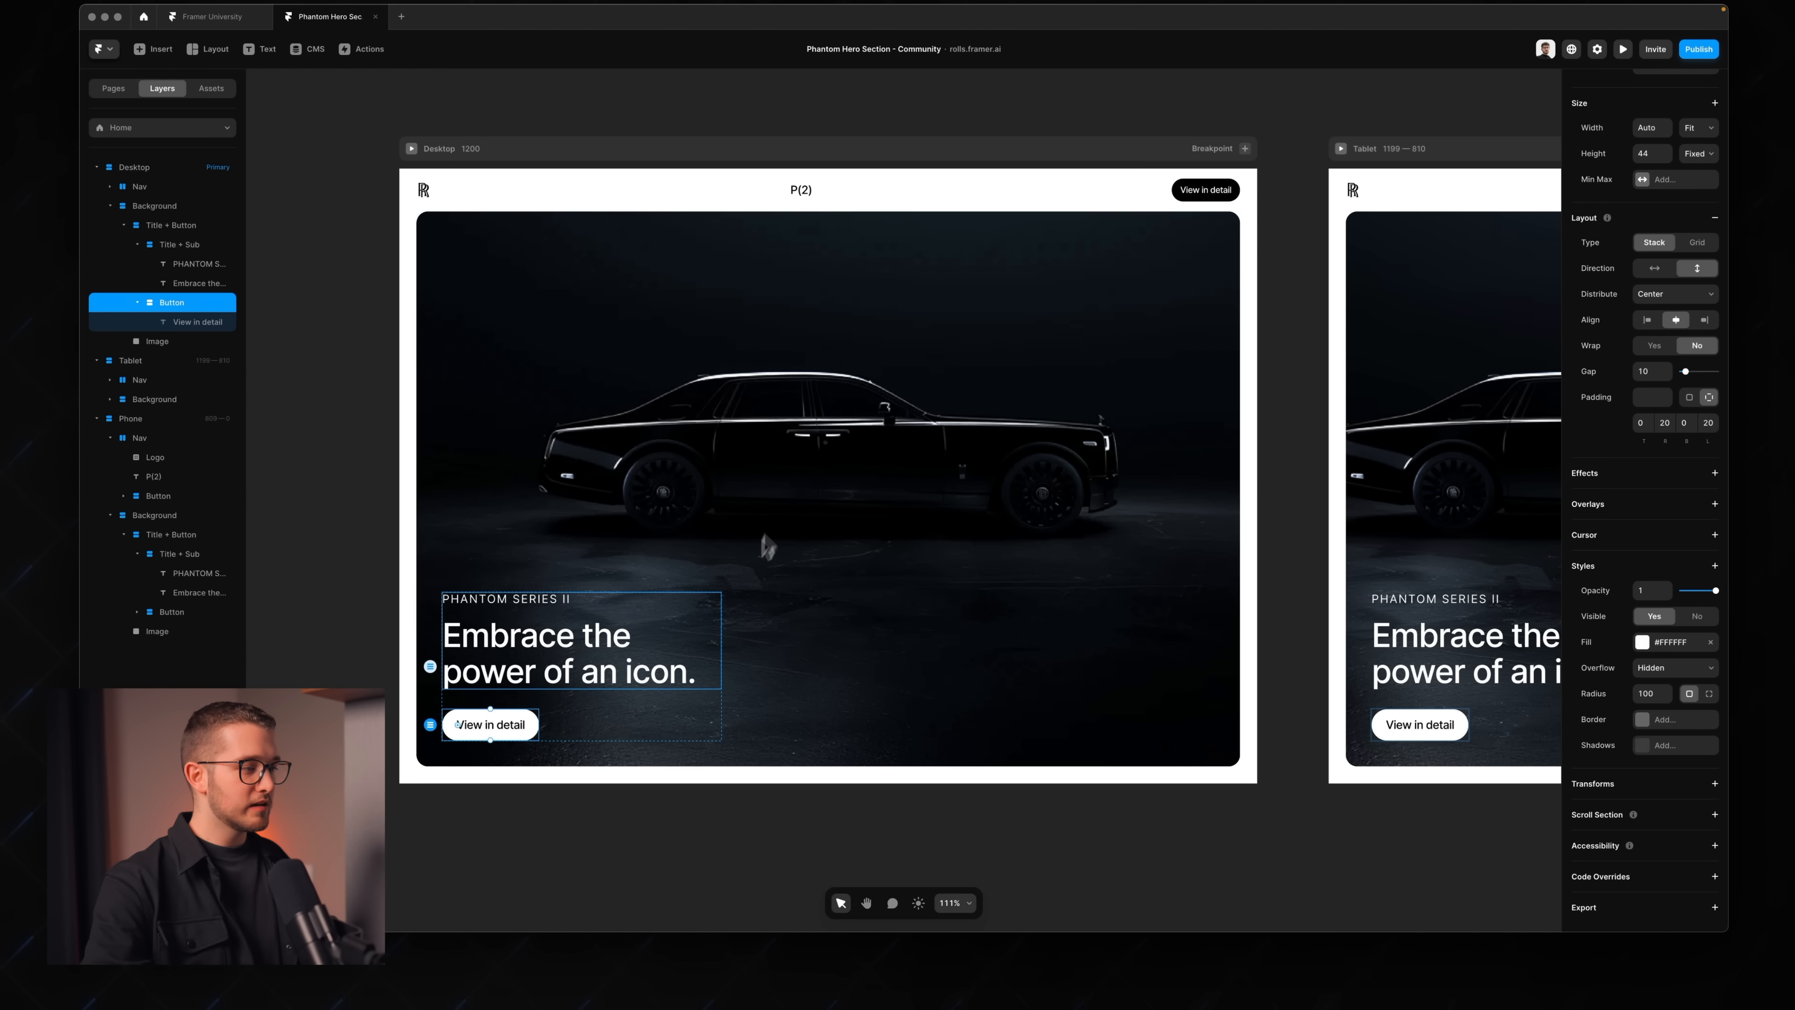
click(546, 789)
click(531, 732)
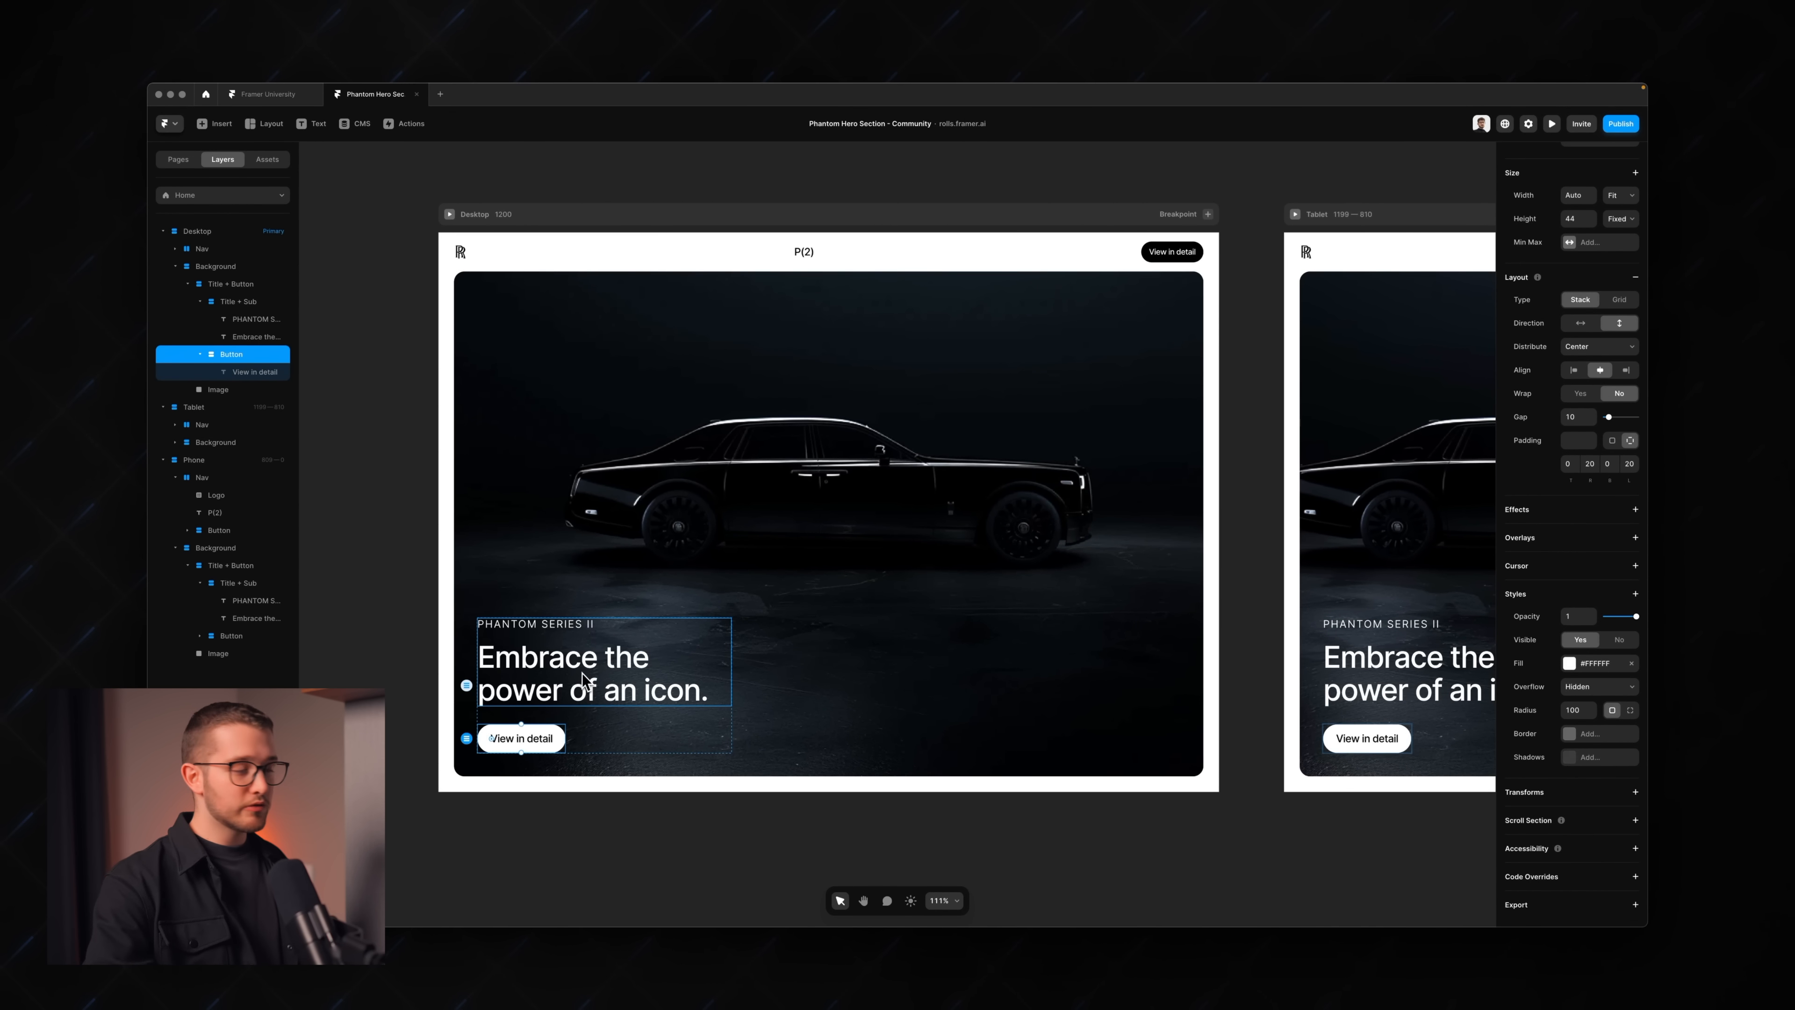
right_click(555, 742)
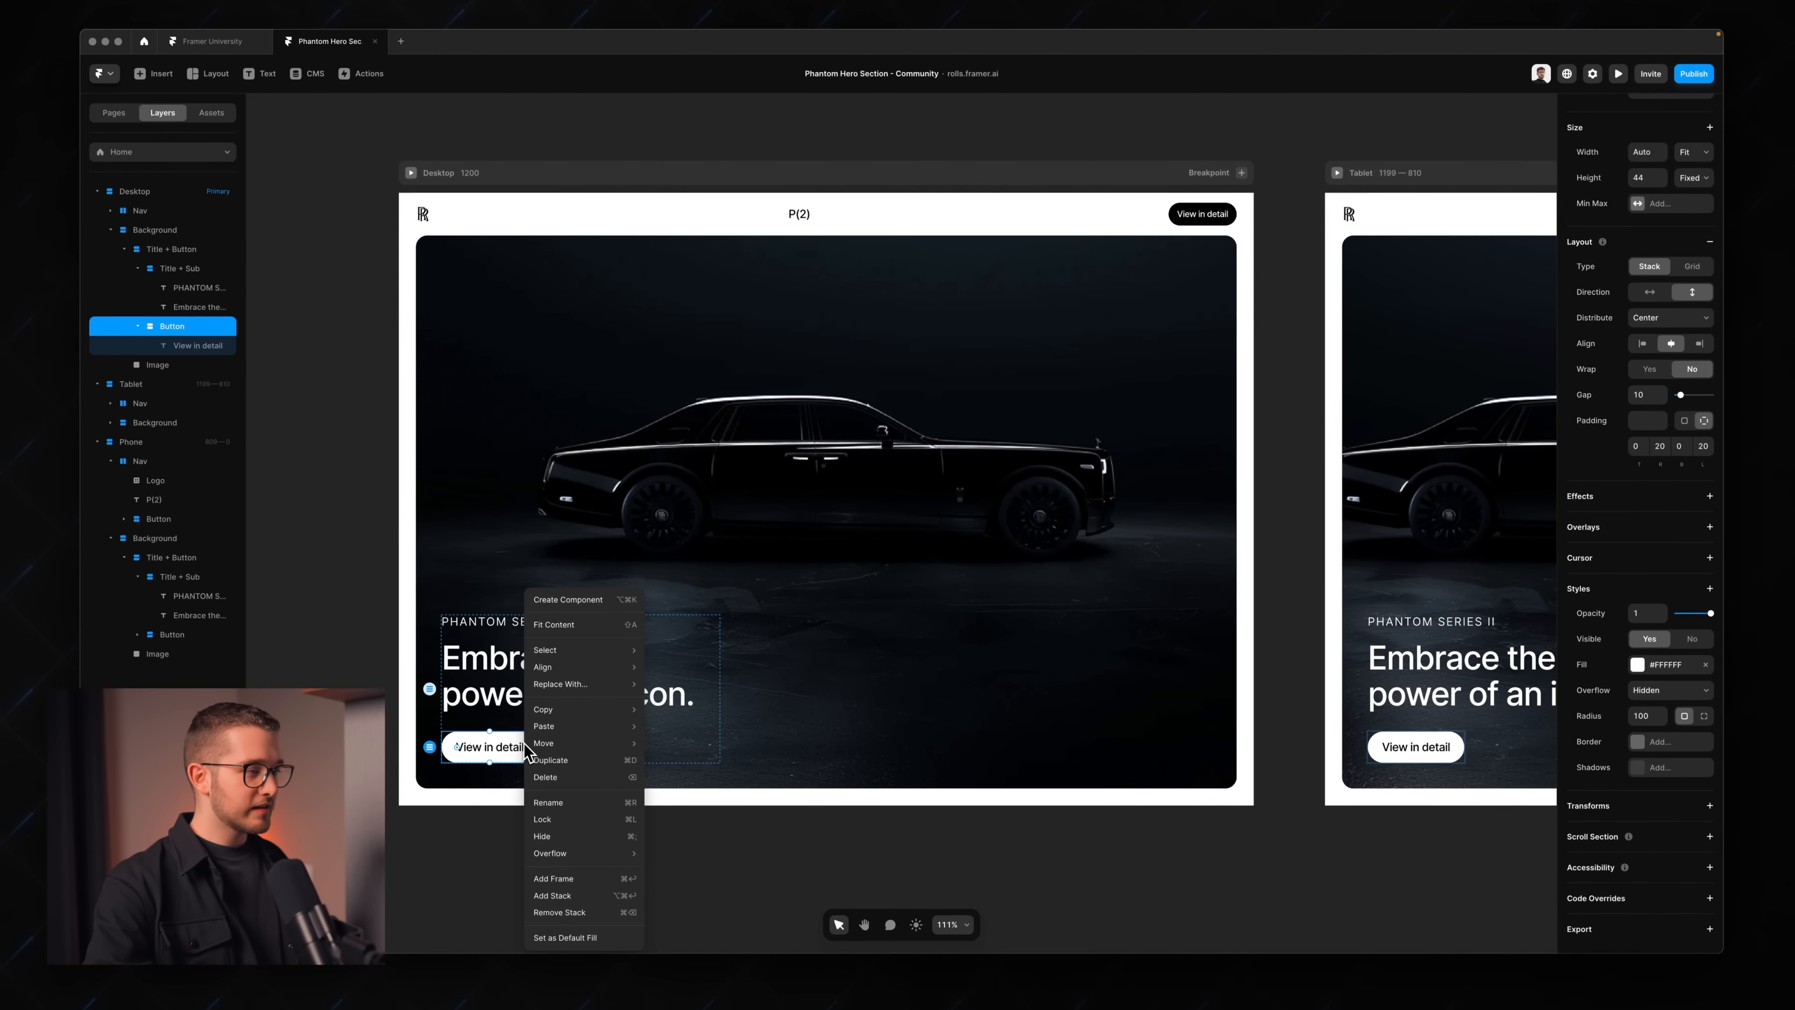
mouse_move(612, 674)
click(586, 599)
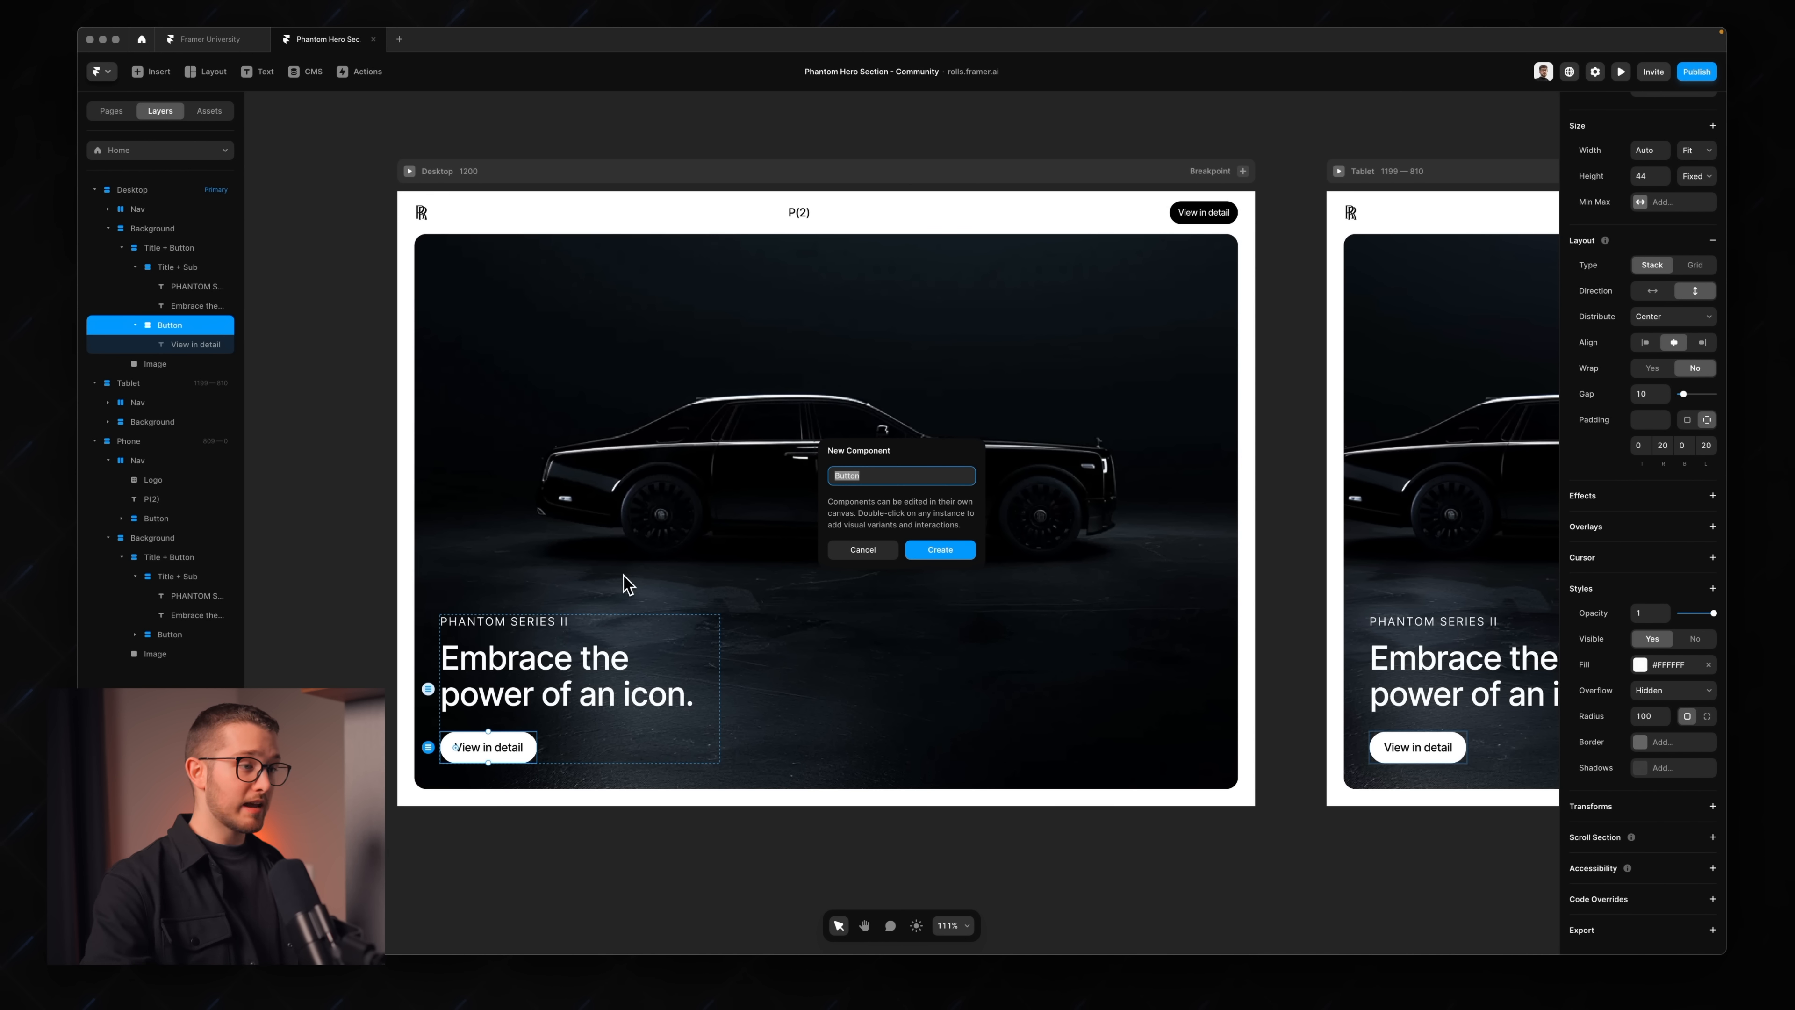
click(930, 546)
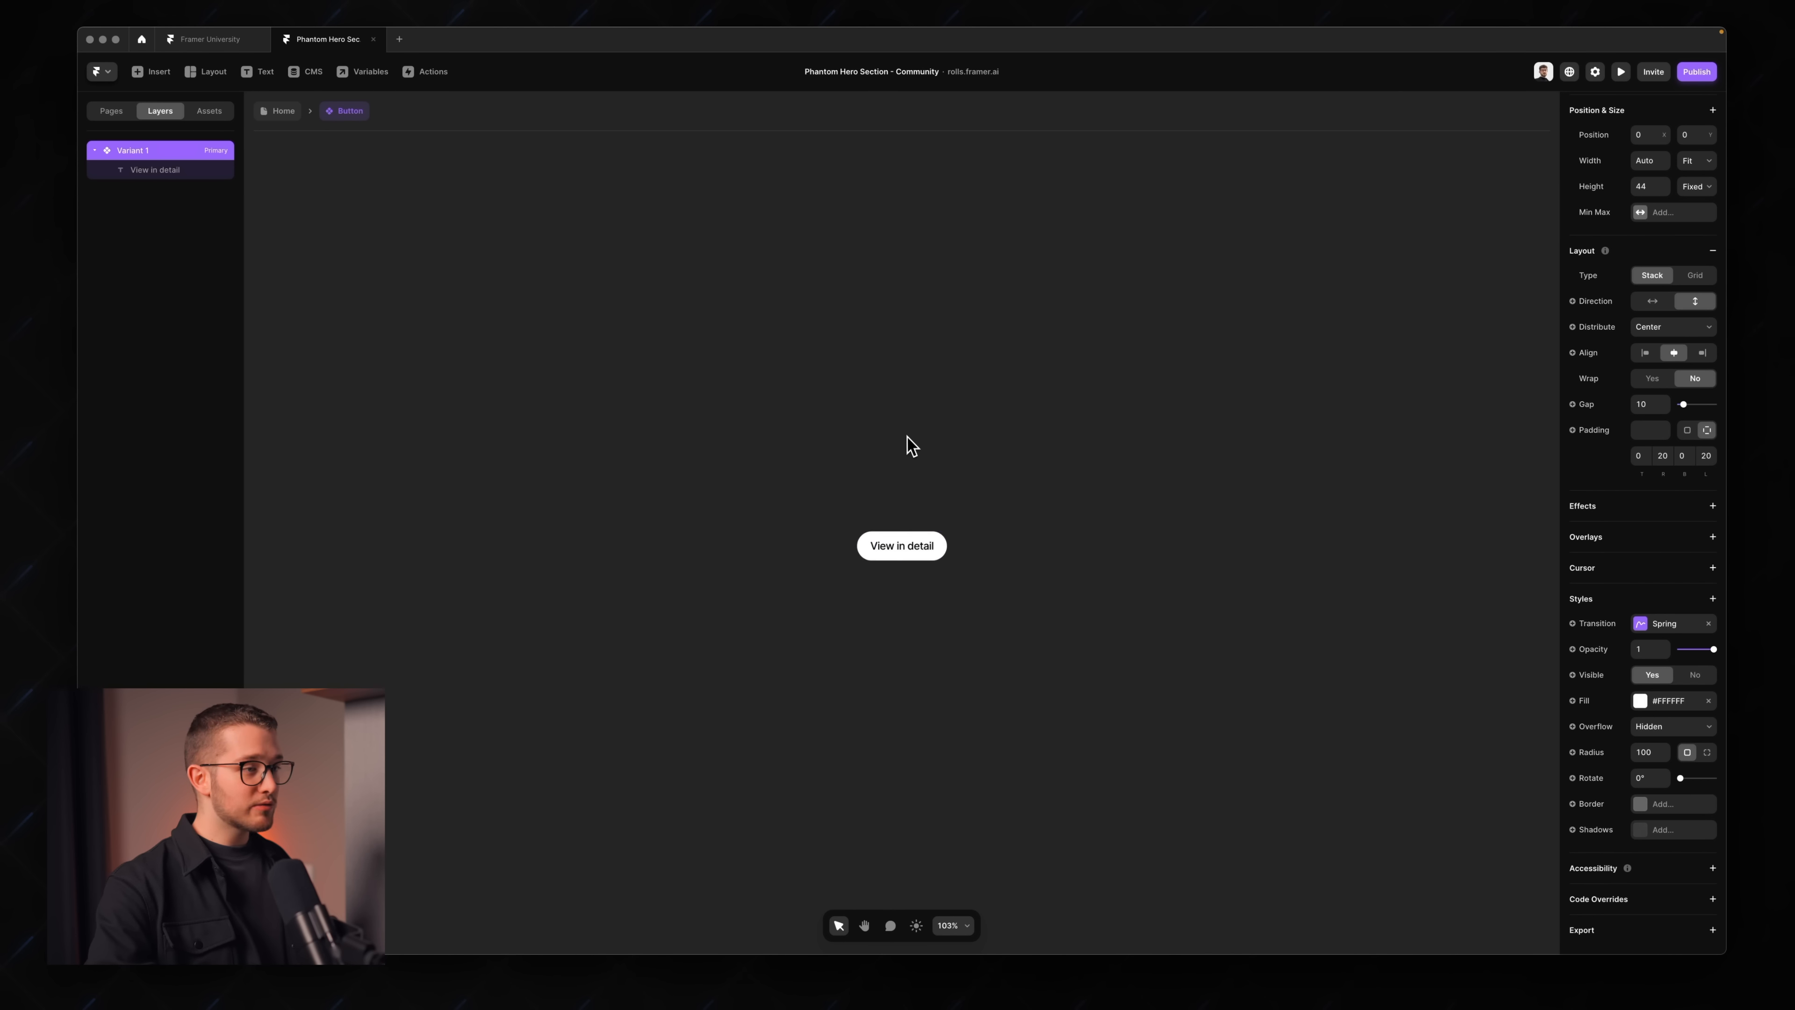
- Rename the Button component's primary variant to Default
scroll(907, 436, up, 10)
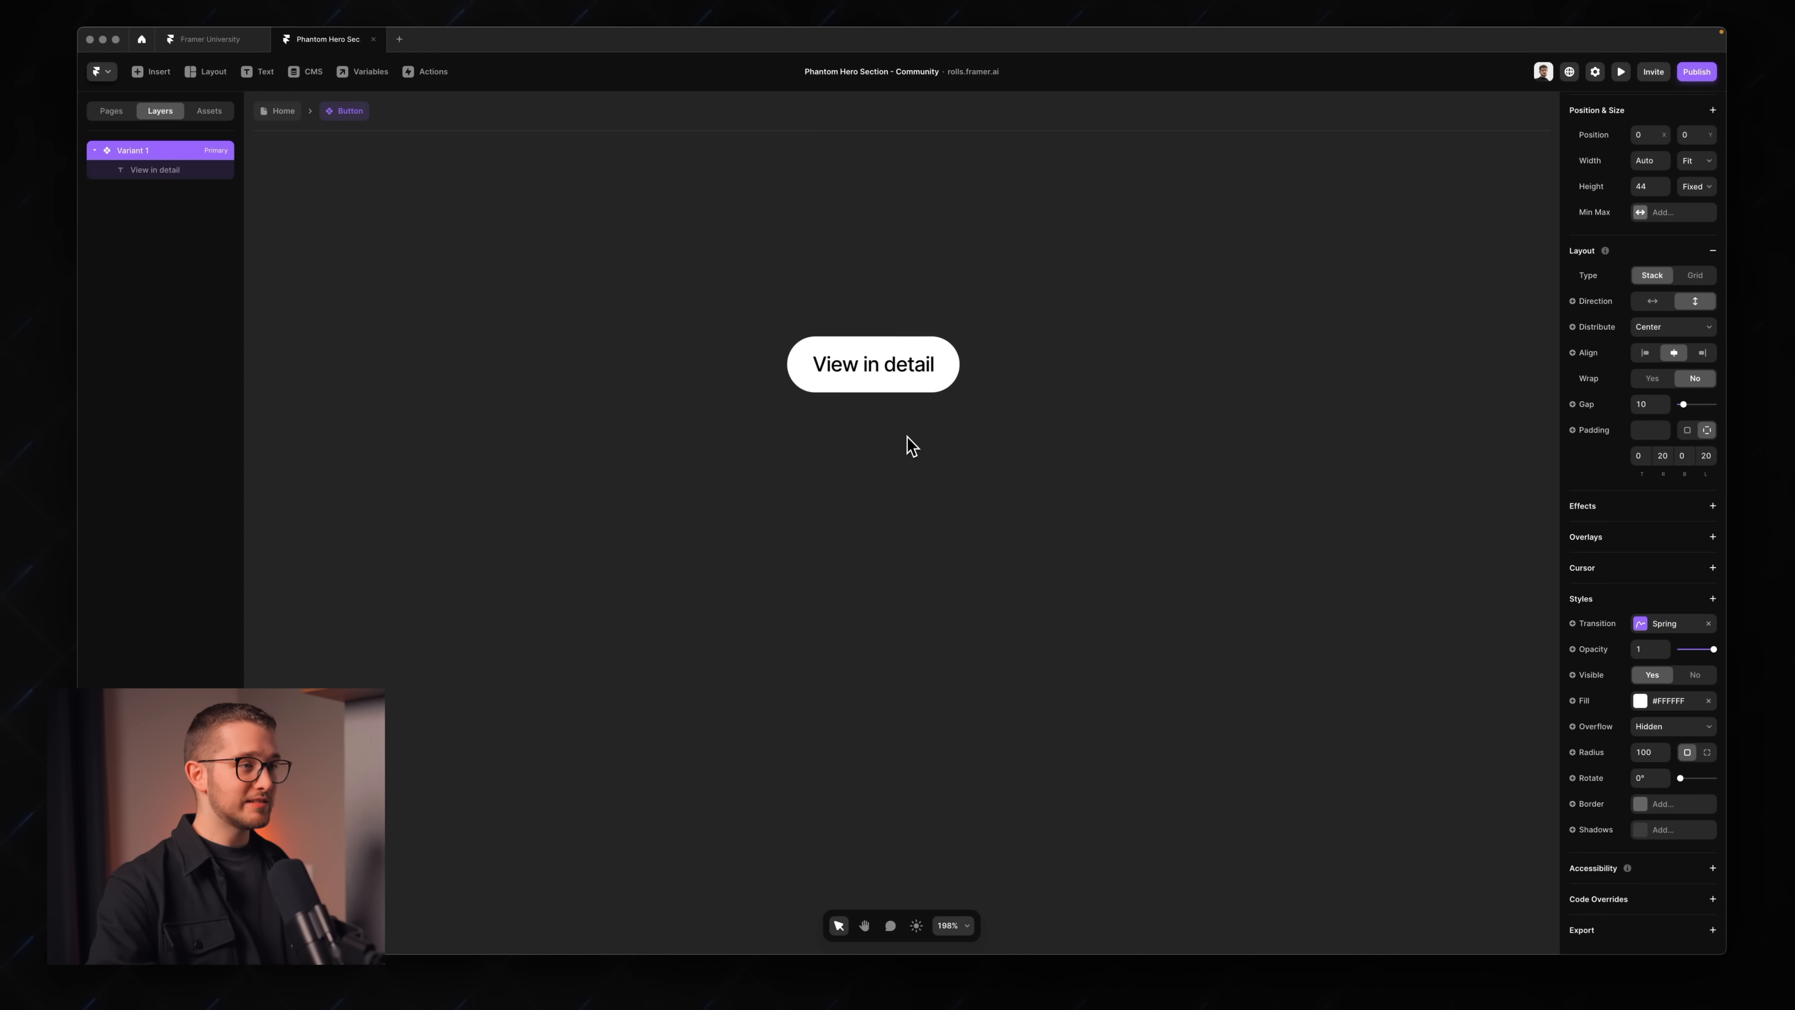
scroll(910, 444, down, 1)
click(853, 442)
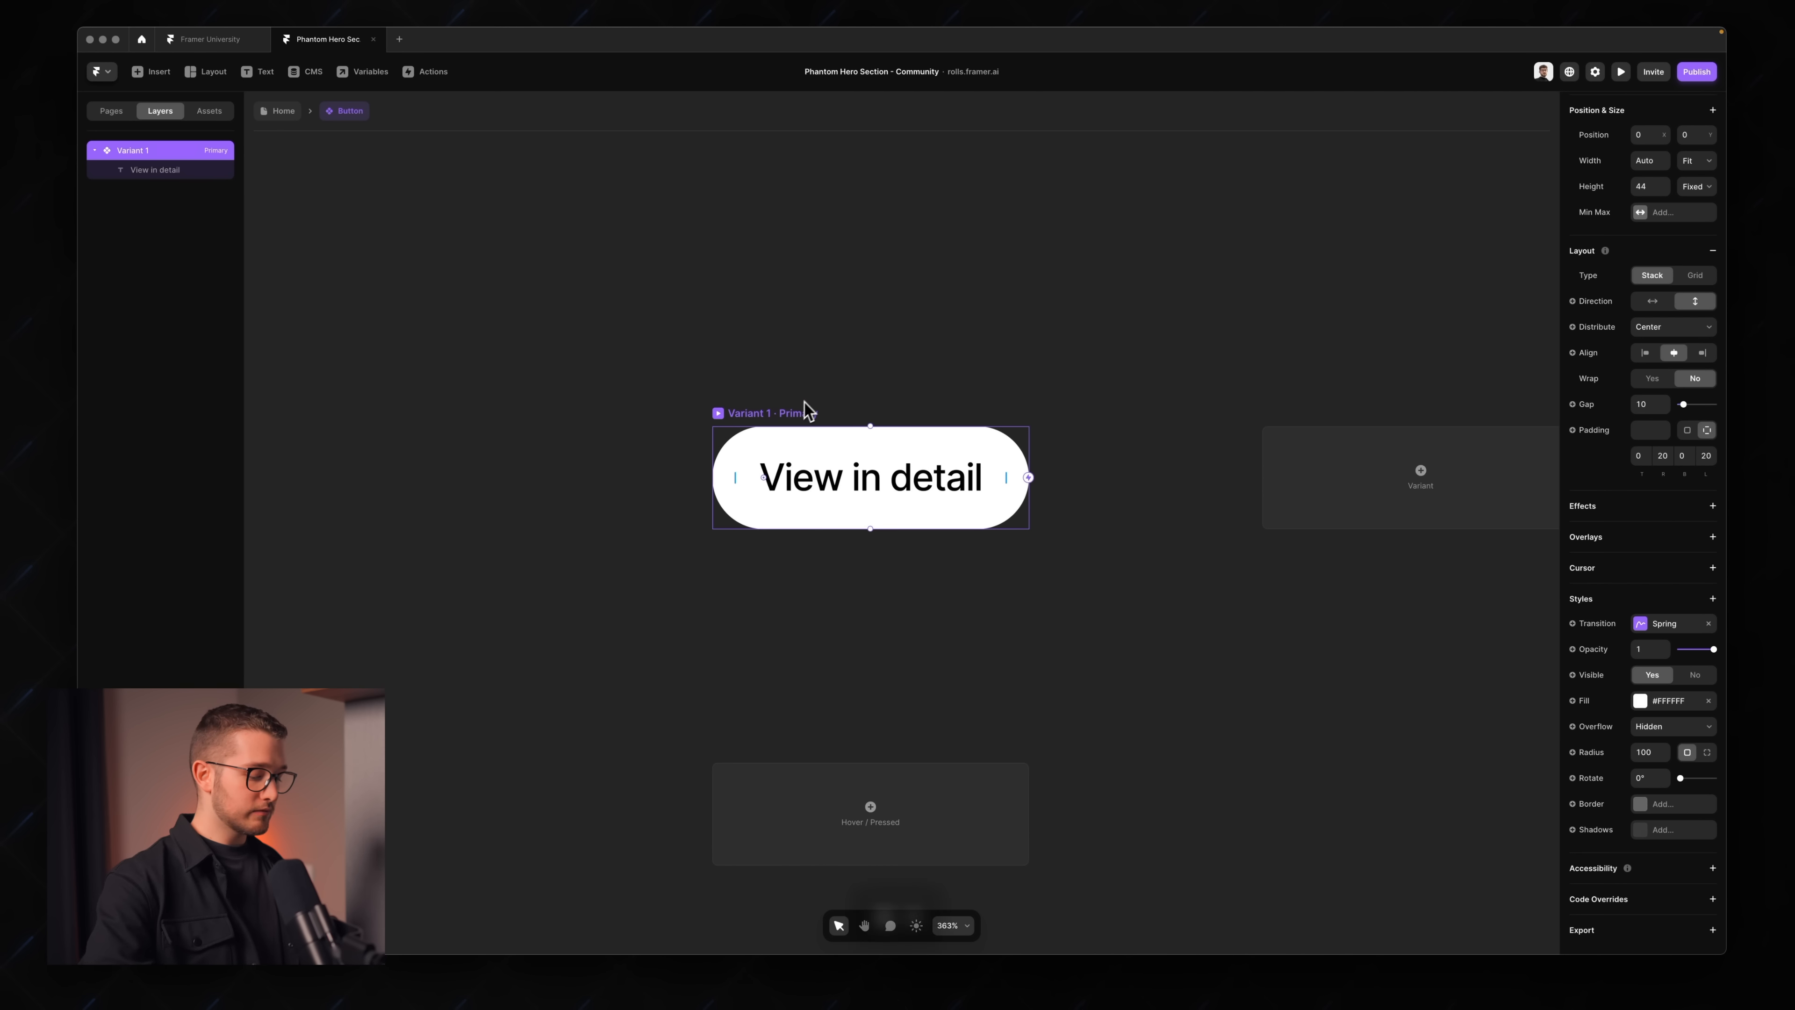
key(super+r)
text(D)
key(Return)
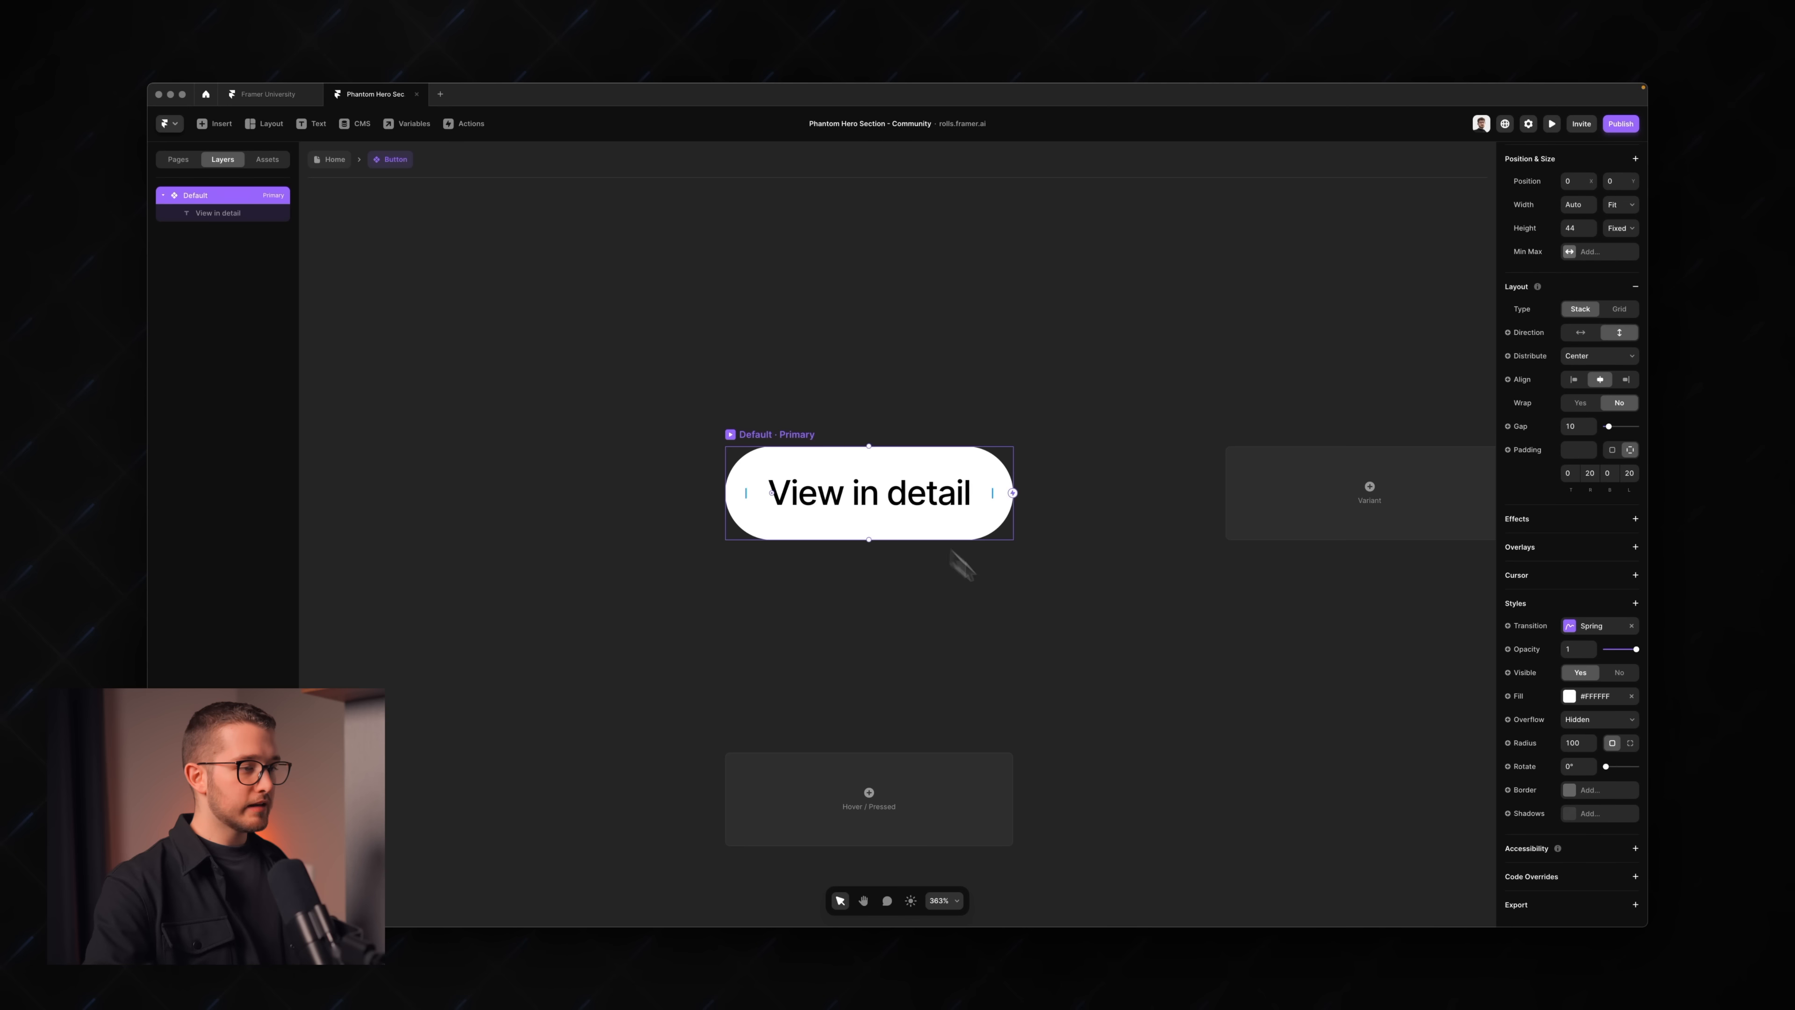
- Add a Hover state to the Button component's Default variant
scroll(1028, 608, down, 2)
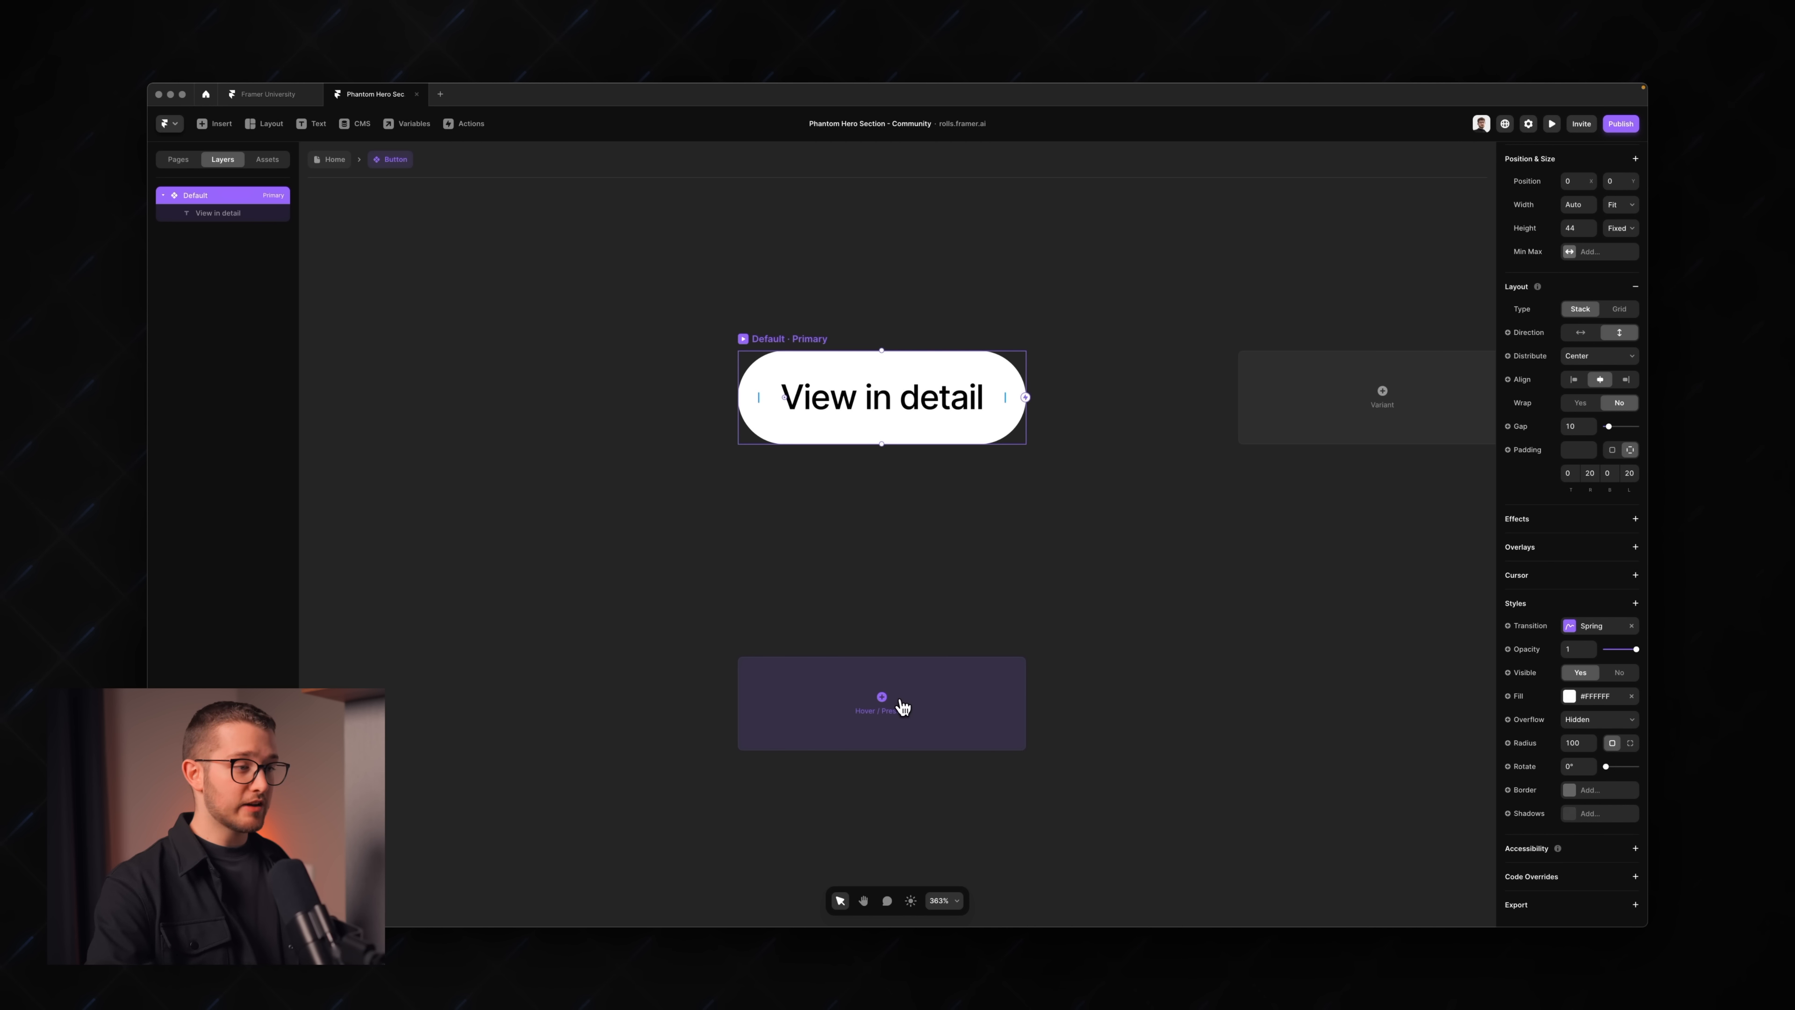
click(899, 716)
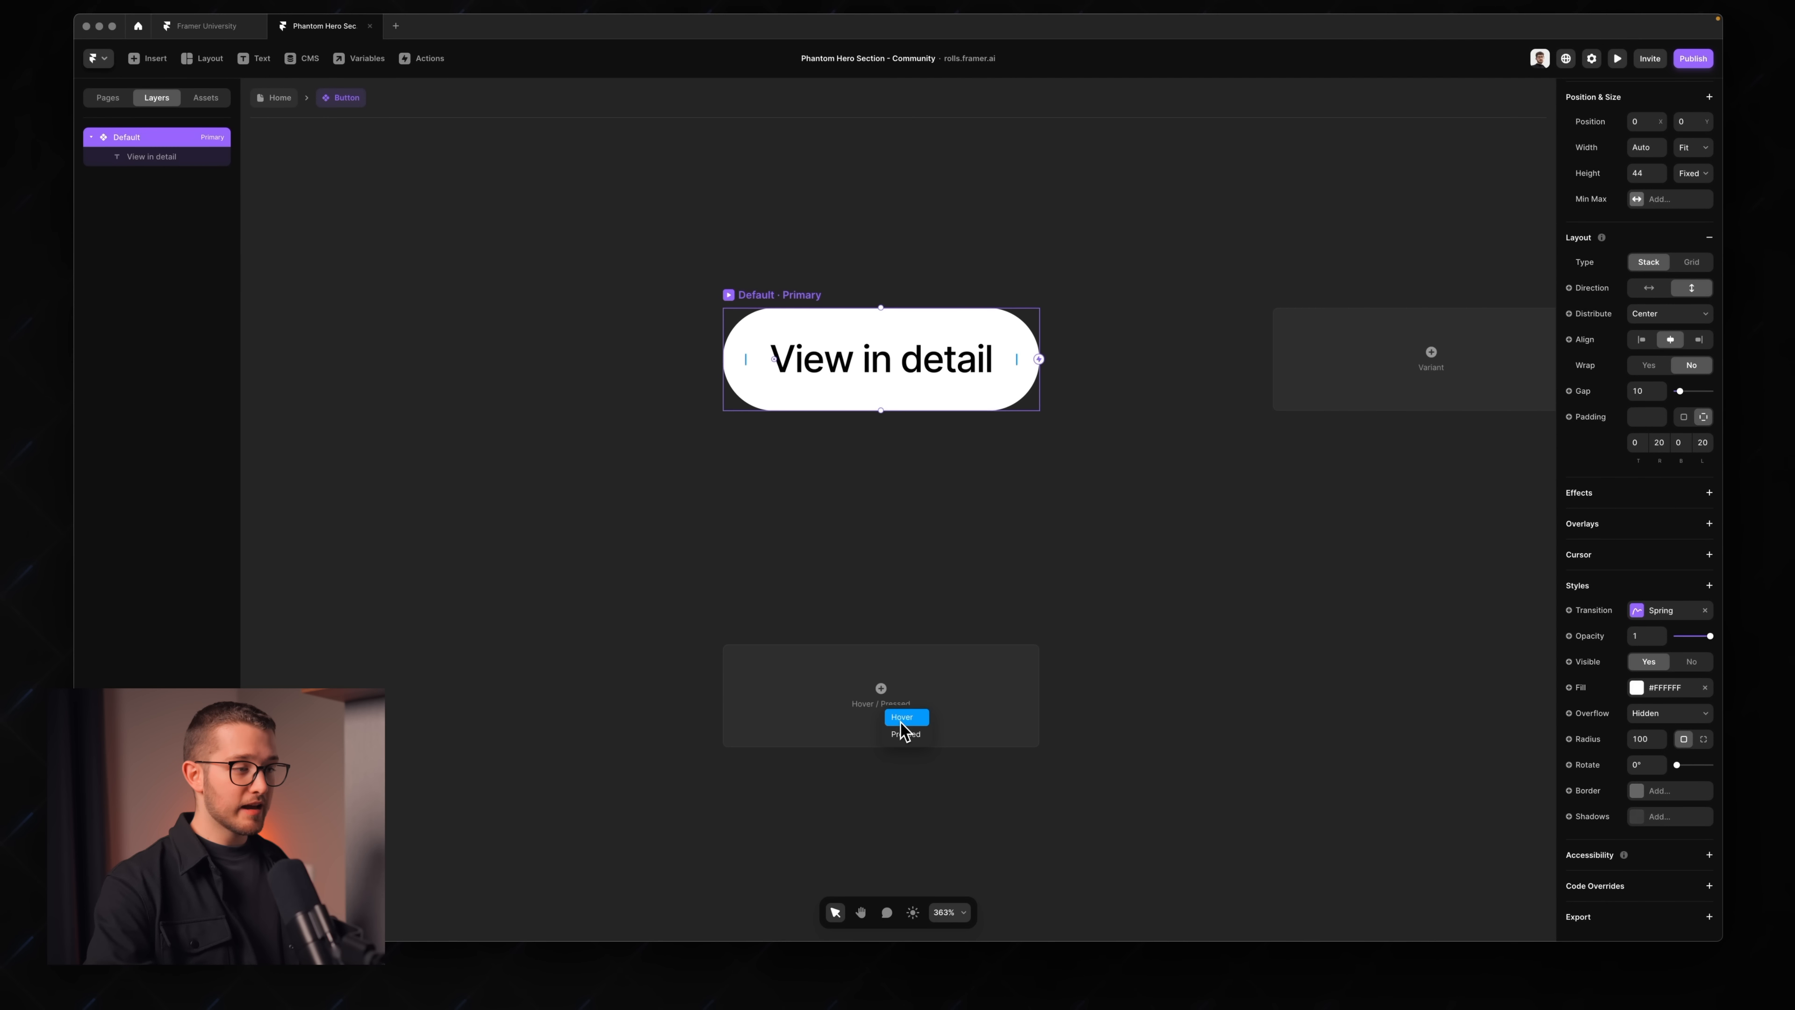
click(902, 718)
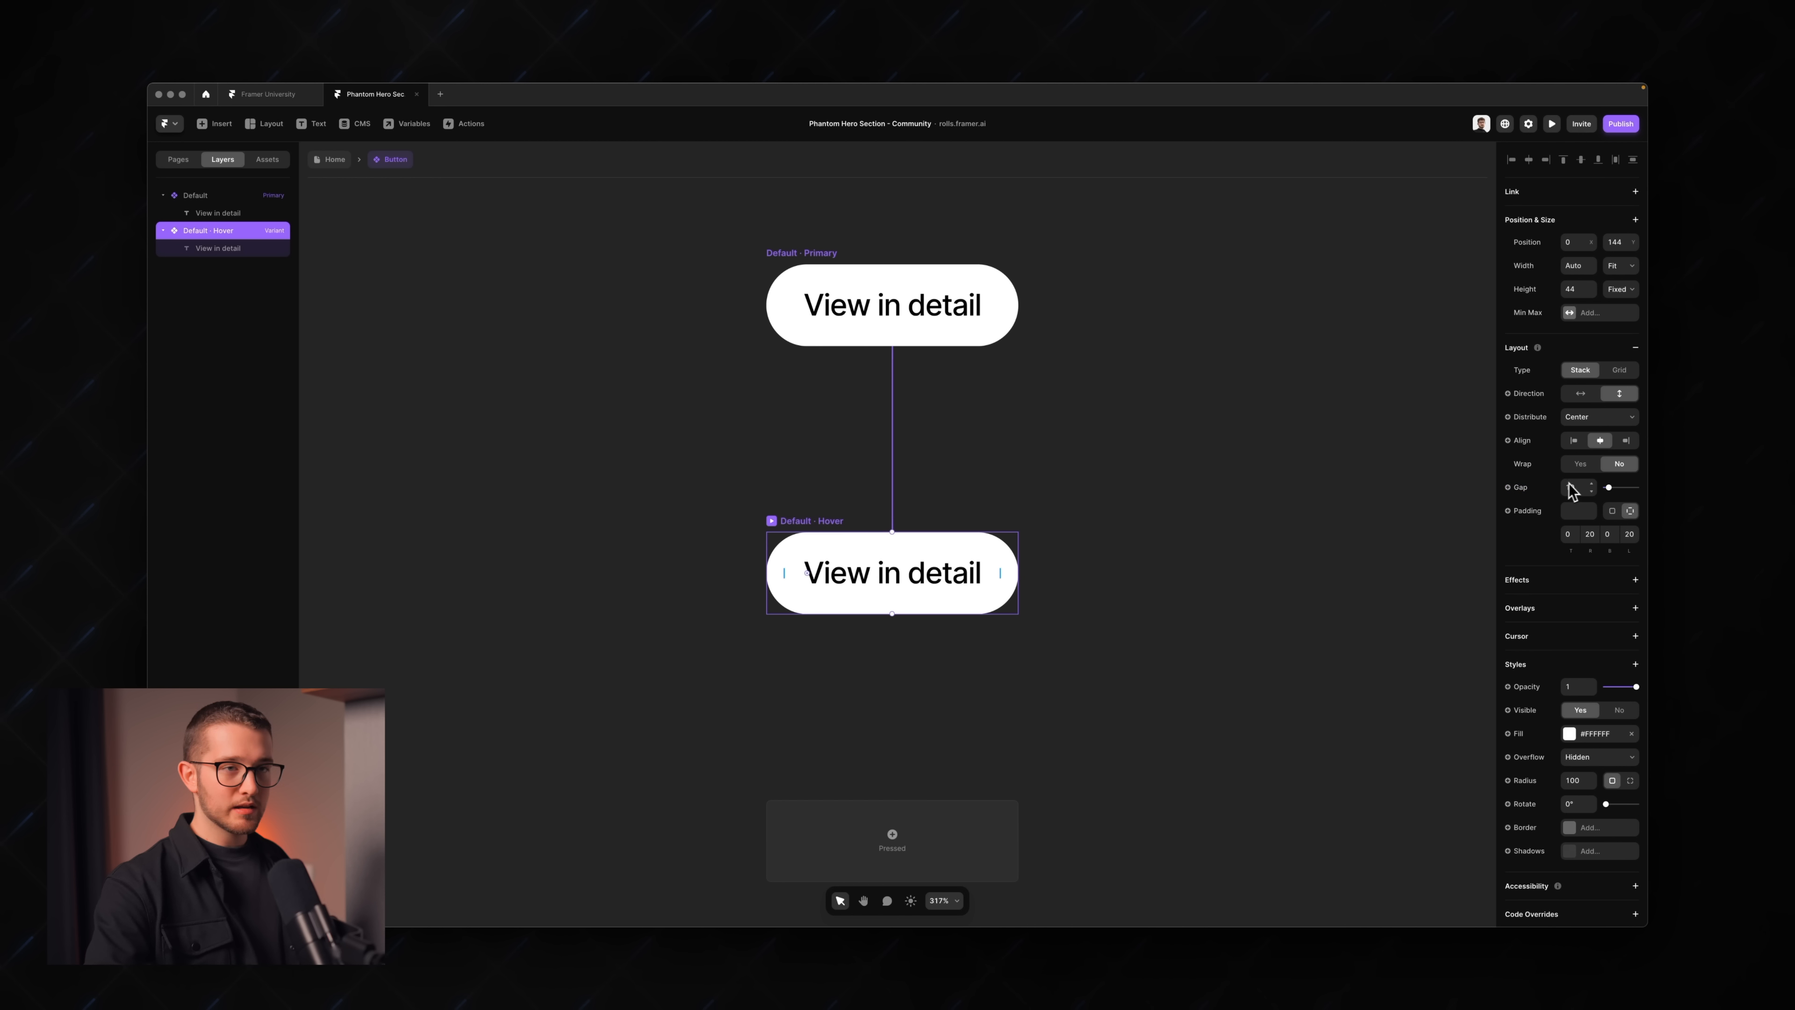
- Set the height of the Default Hover variant to 48
click(1581, 291)
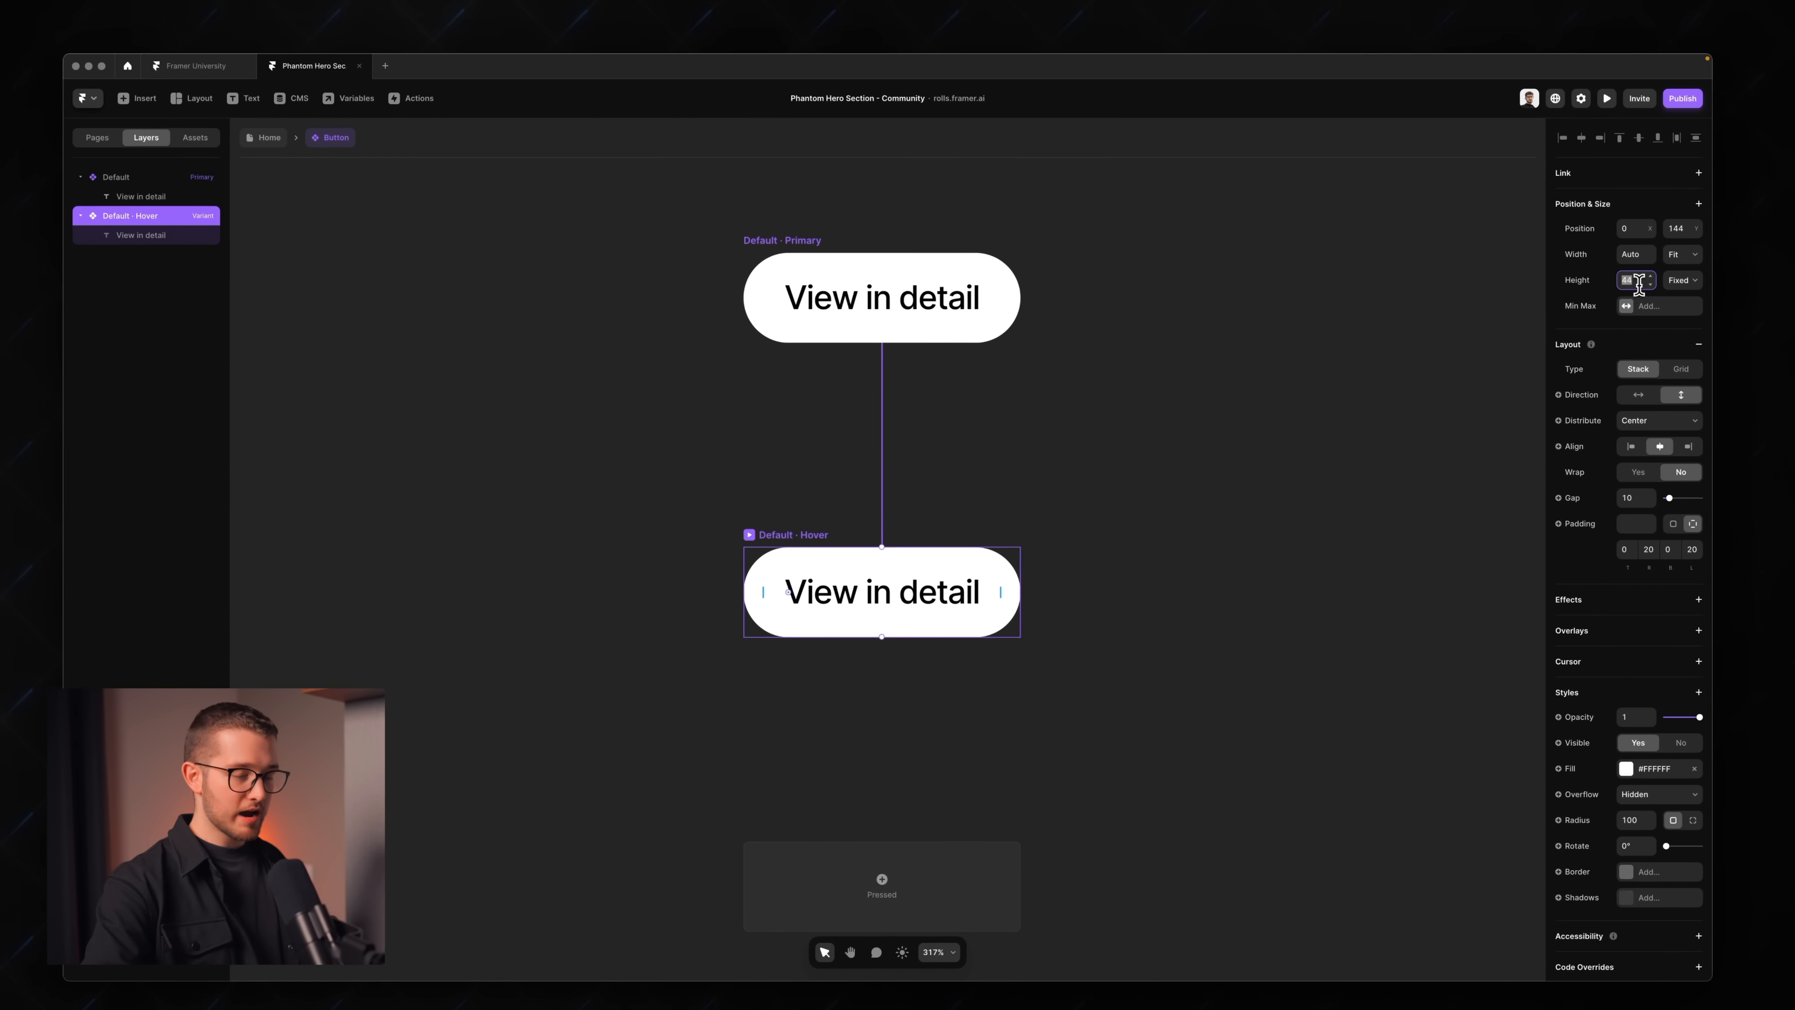
key(Up)
key(Up)
key(Up)
key(Up)
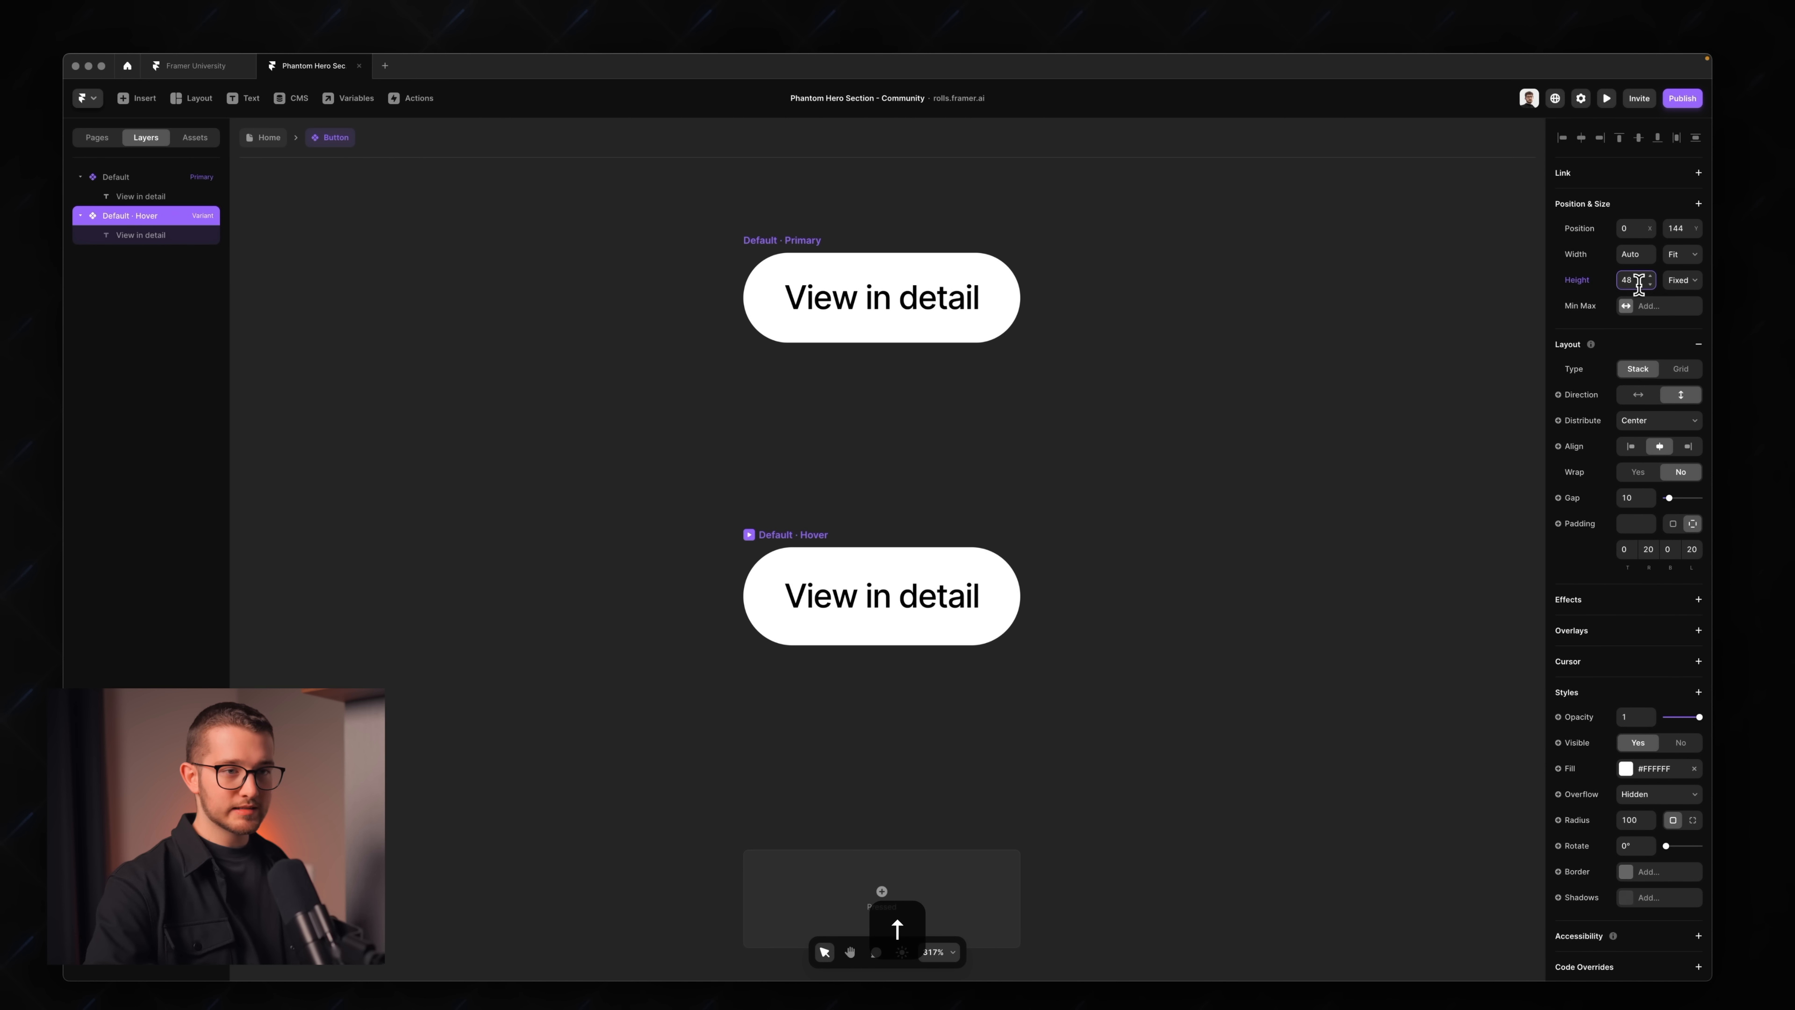
- Set the right and left padding of the Default Hover variant to 22
click(1647, 545)
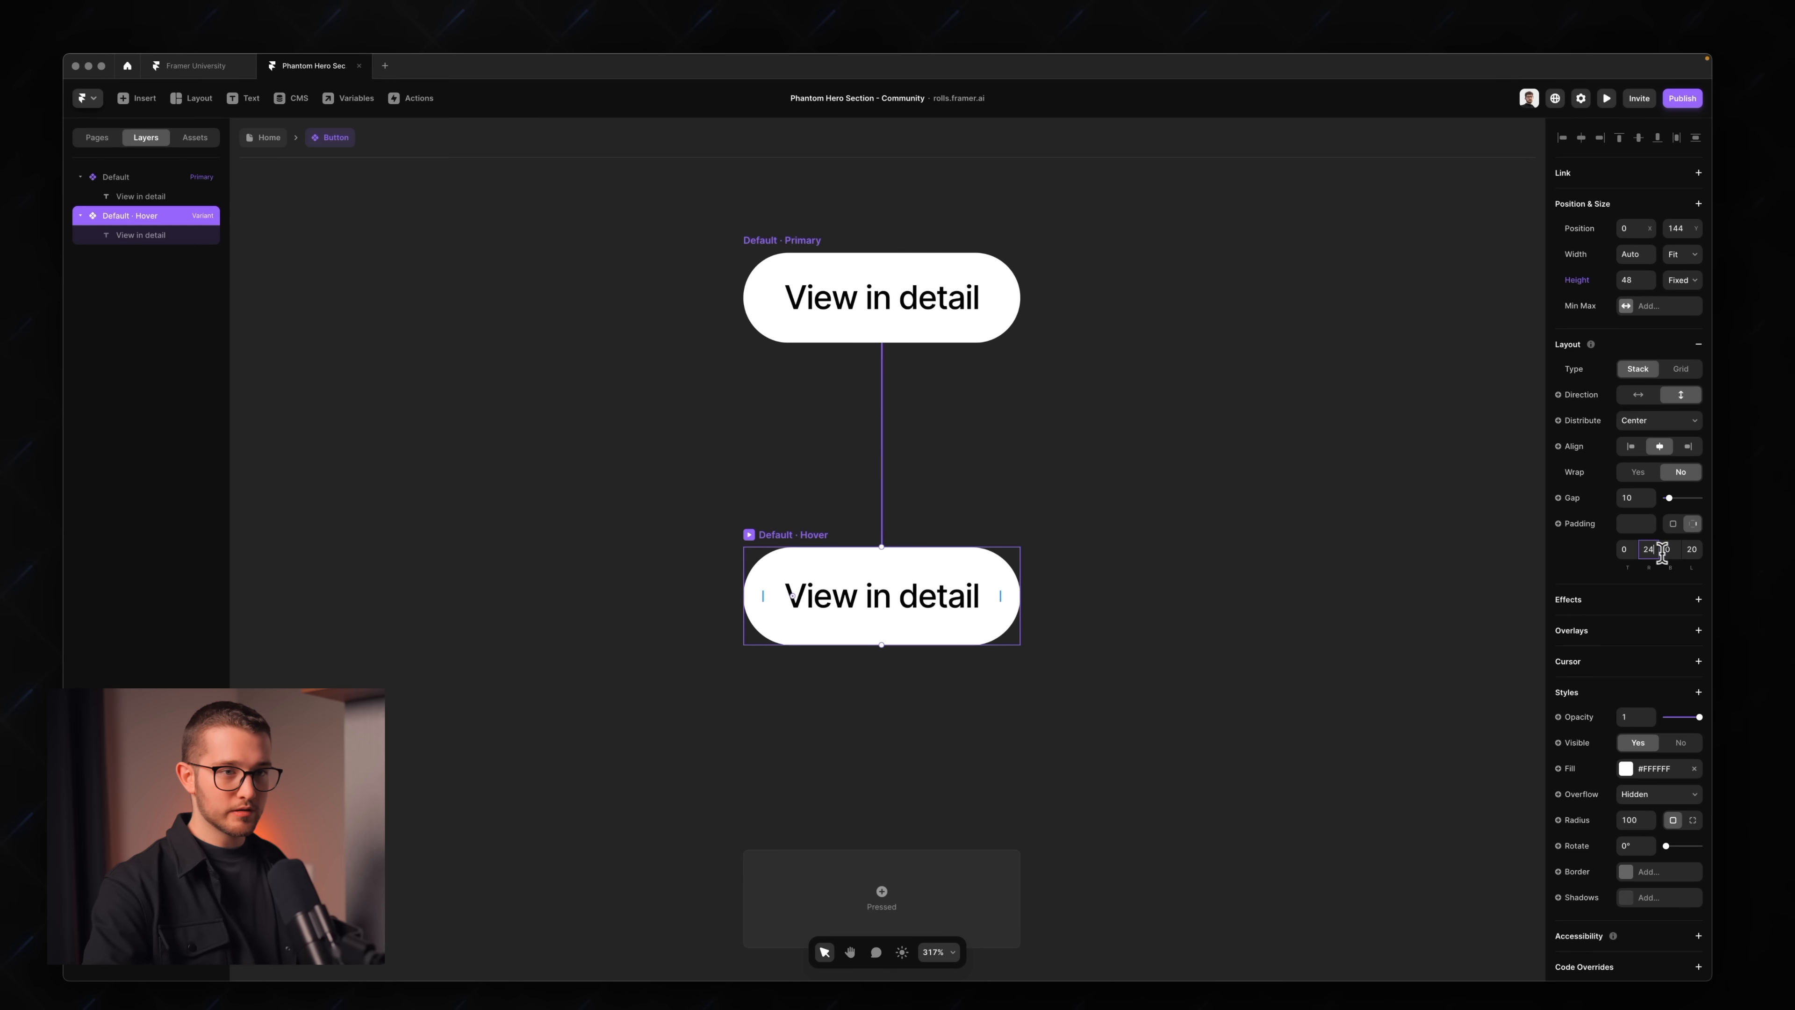
key(BackSpace)
click(1691, 550)
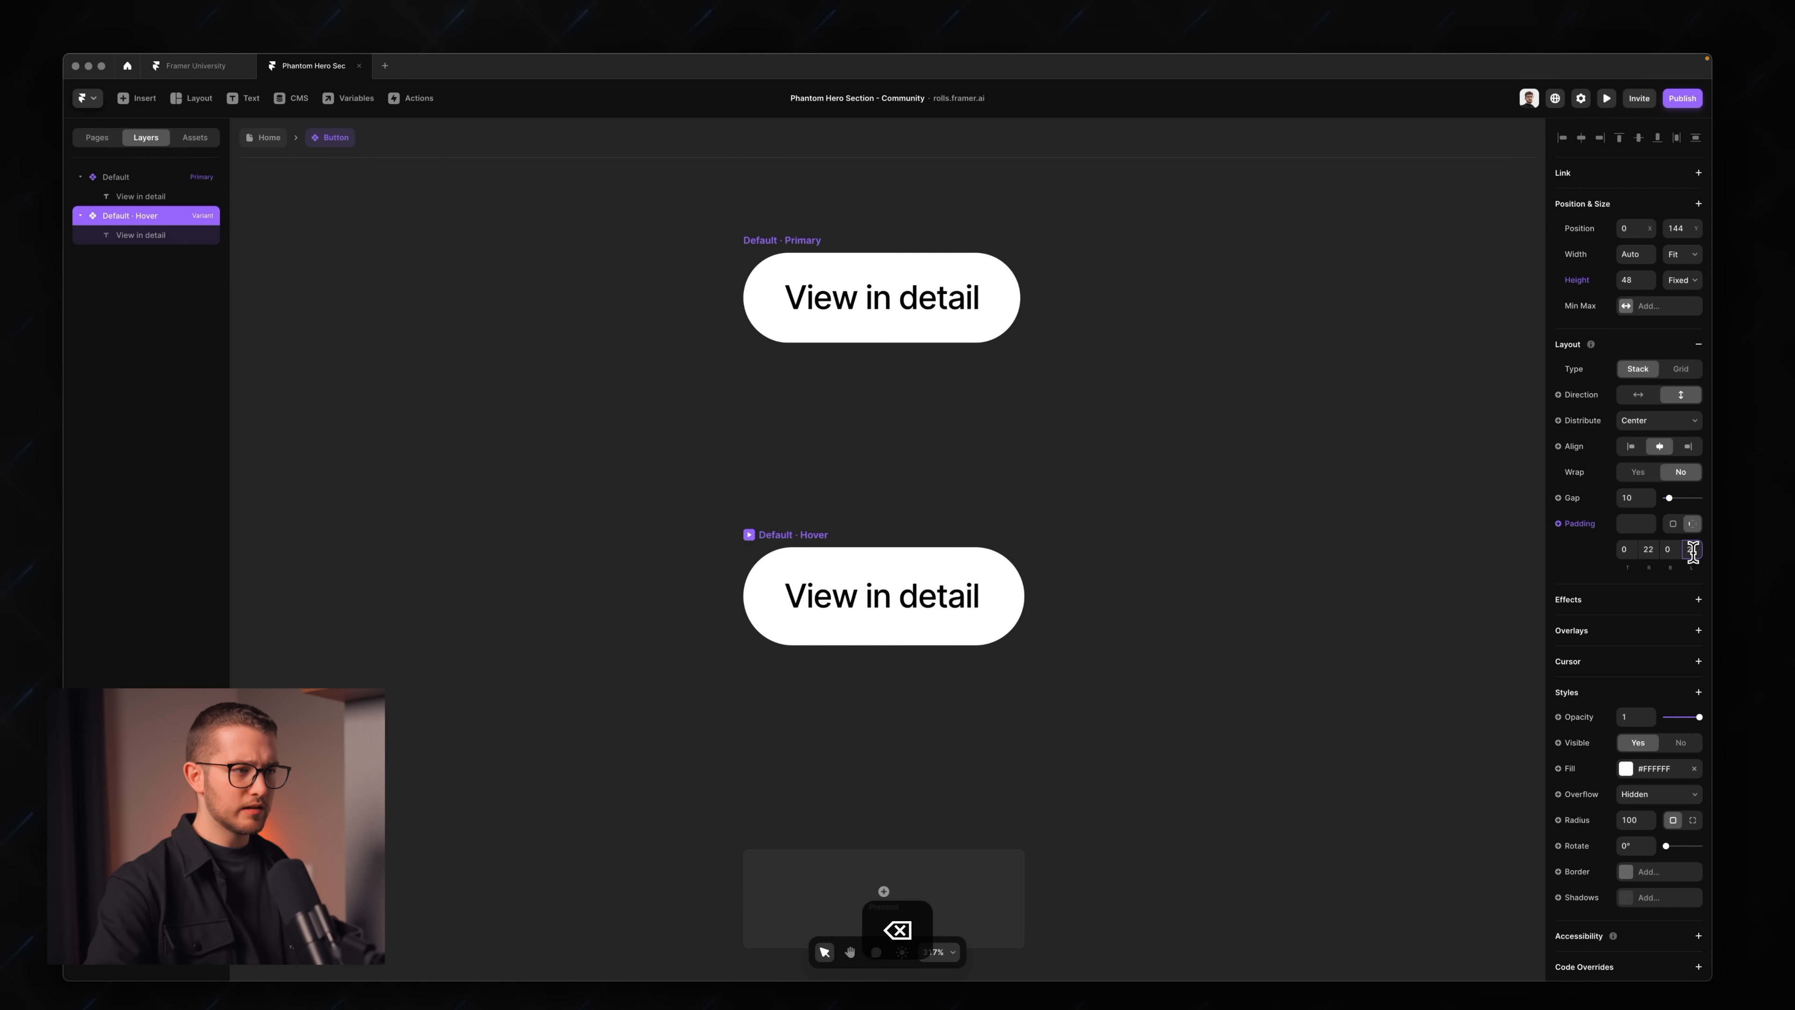
- Increase the font size of the "View in detail" text in the Default Hover variant by one pixel
click(933, 607)
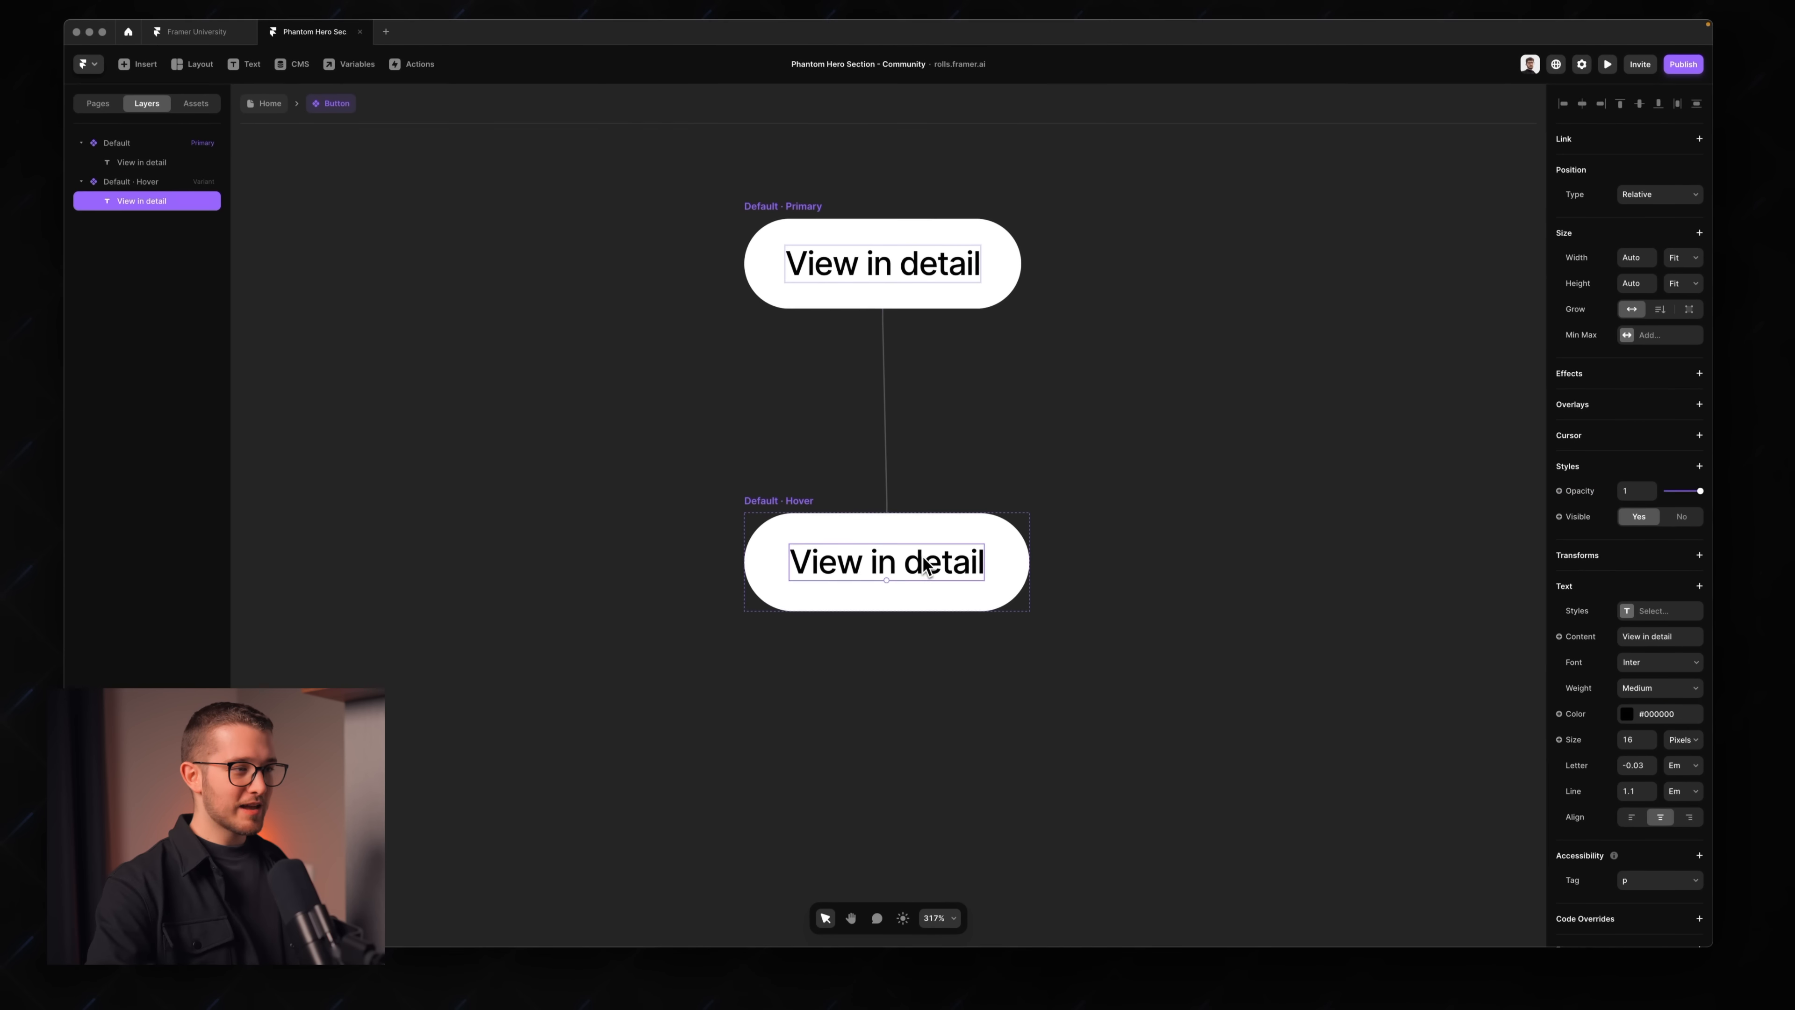
scroll(1618, 741, down, 1)
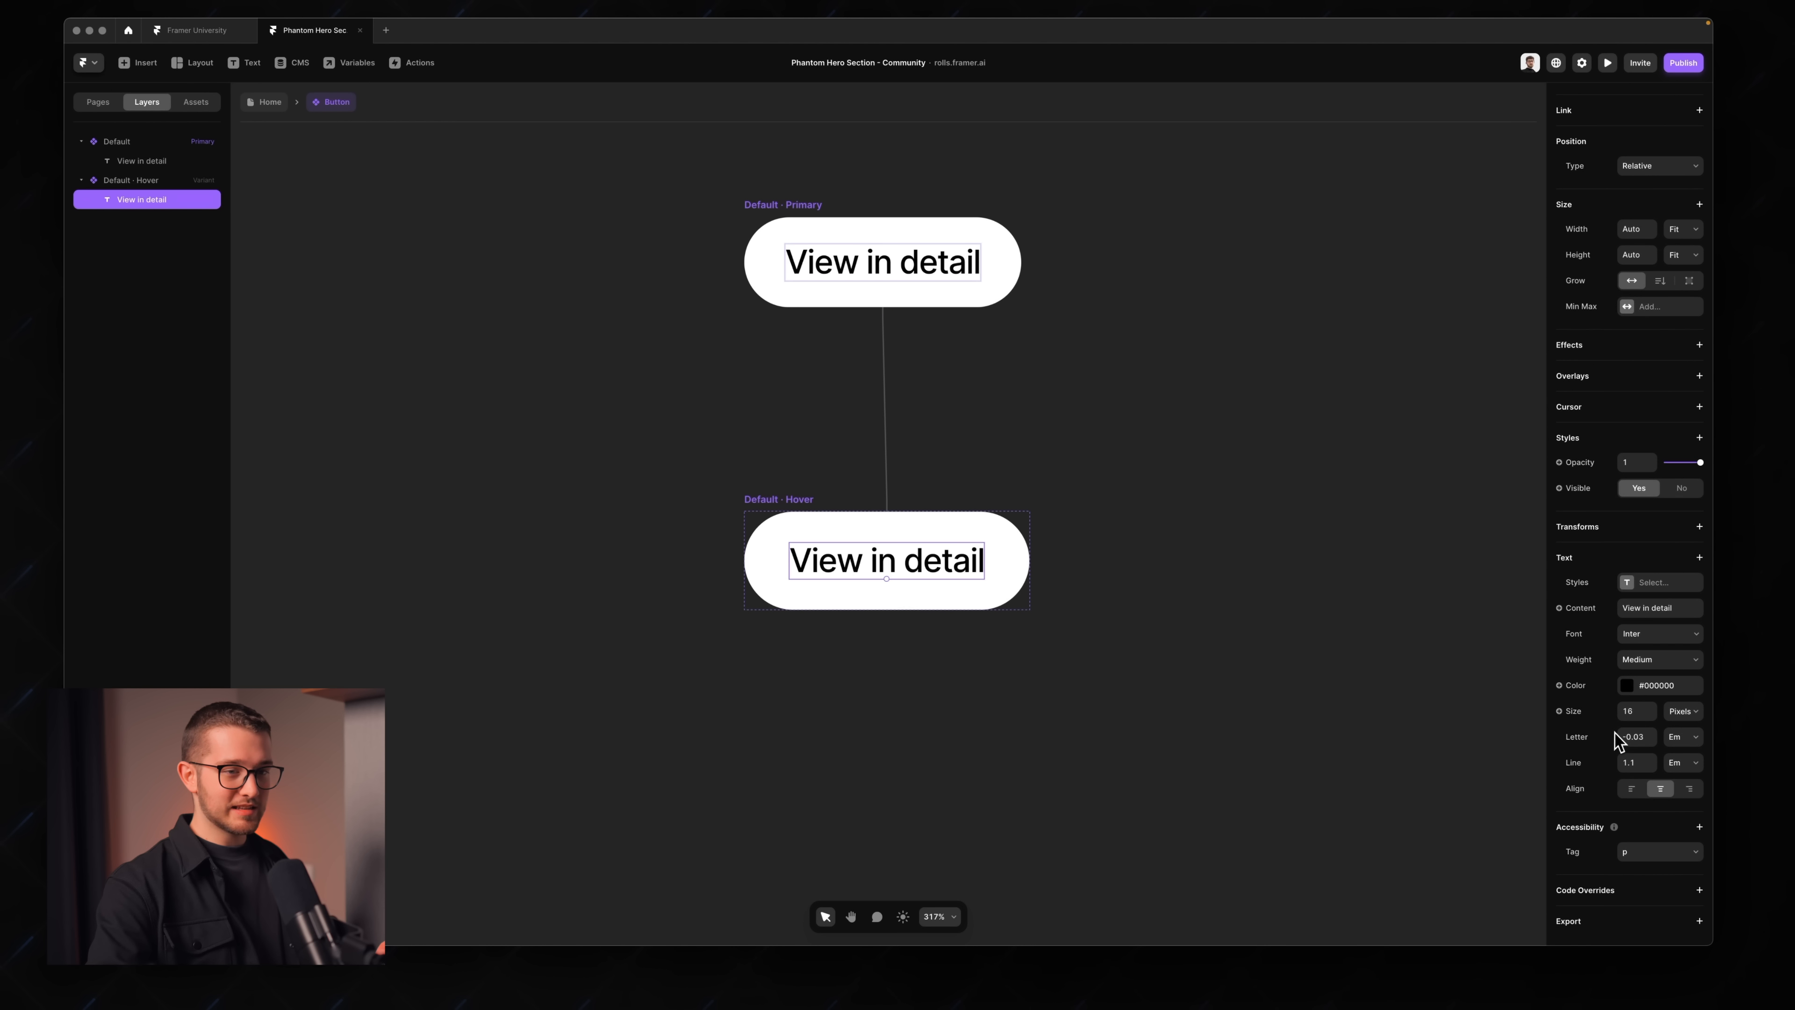
key(Up)
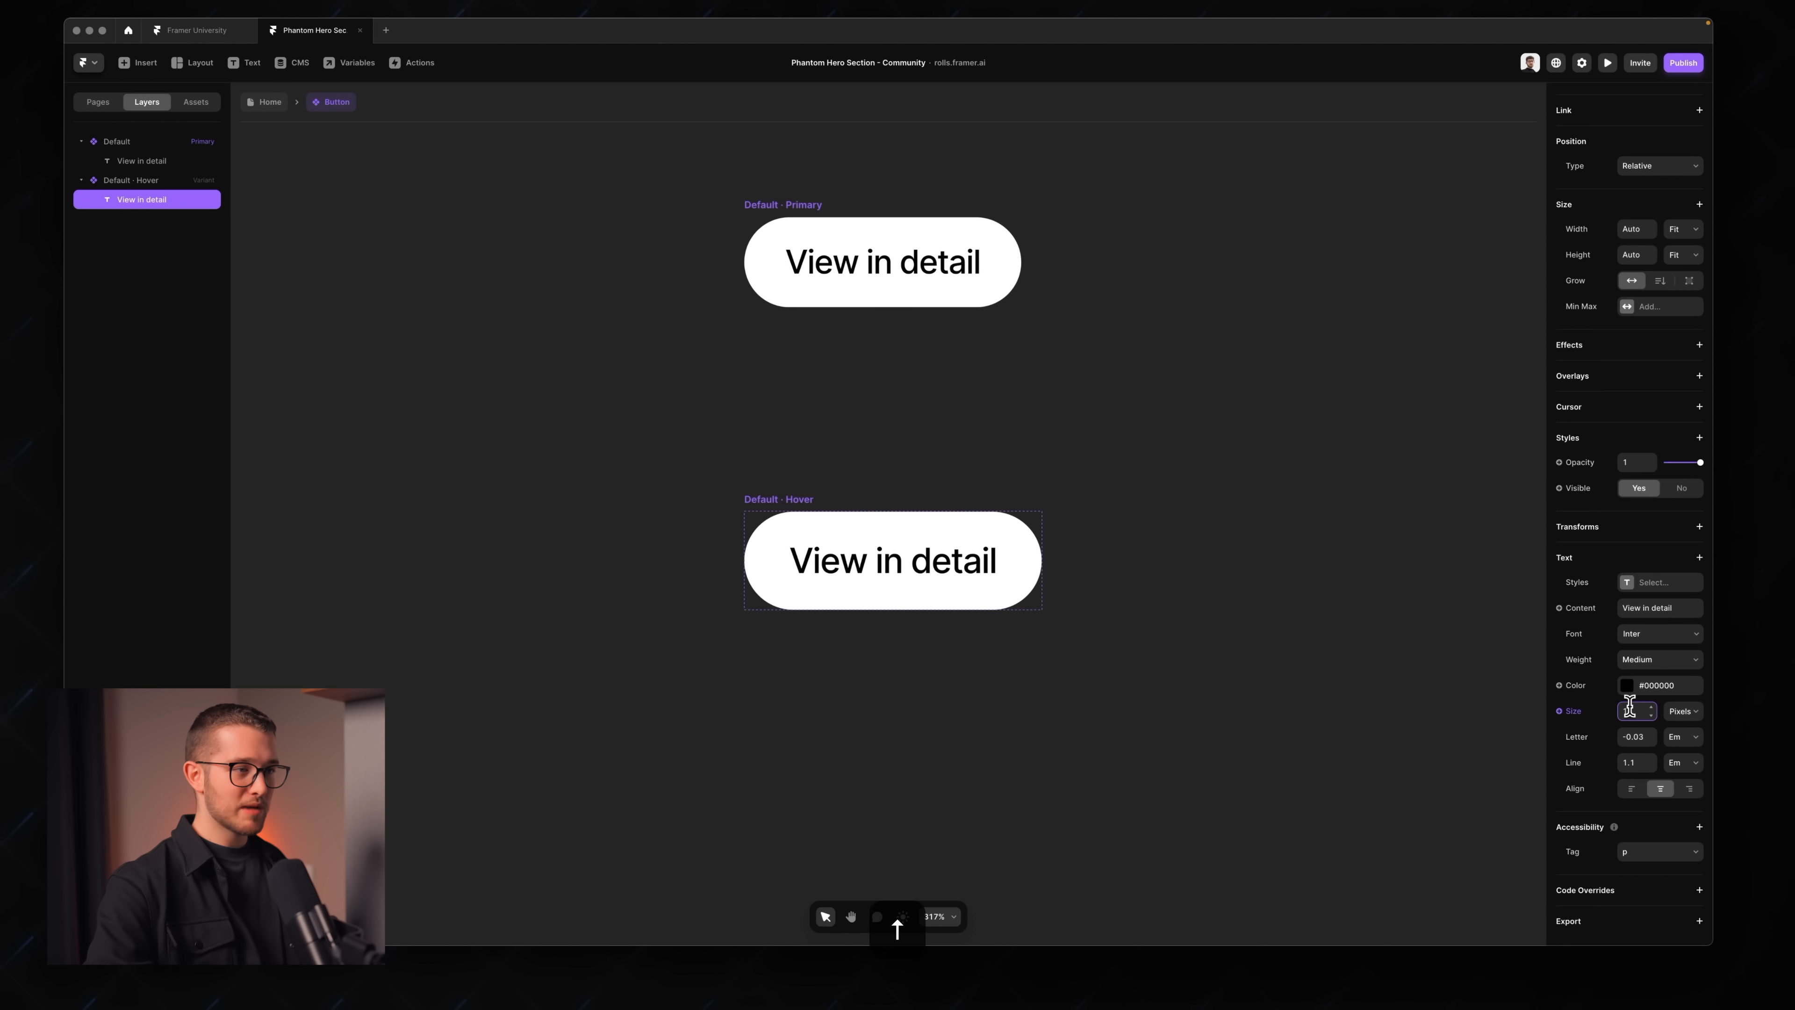
- Change the fill of the Default Hover variant to light grey #CCCCCC
click(1326, 557)
click(841, 524)
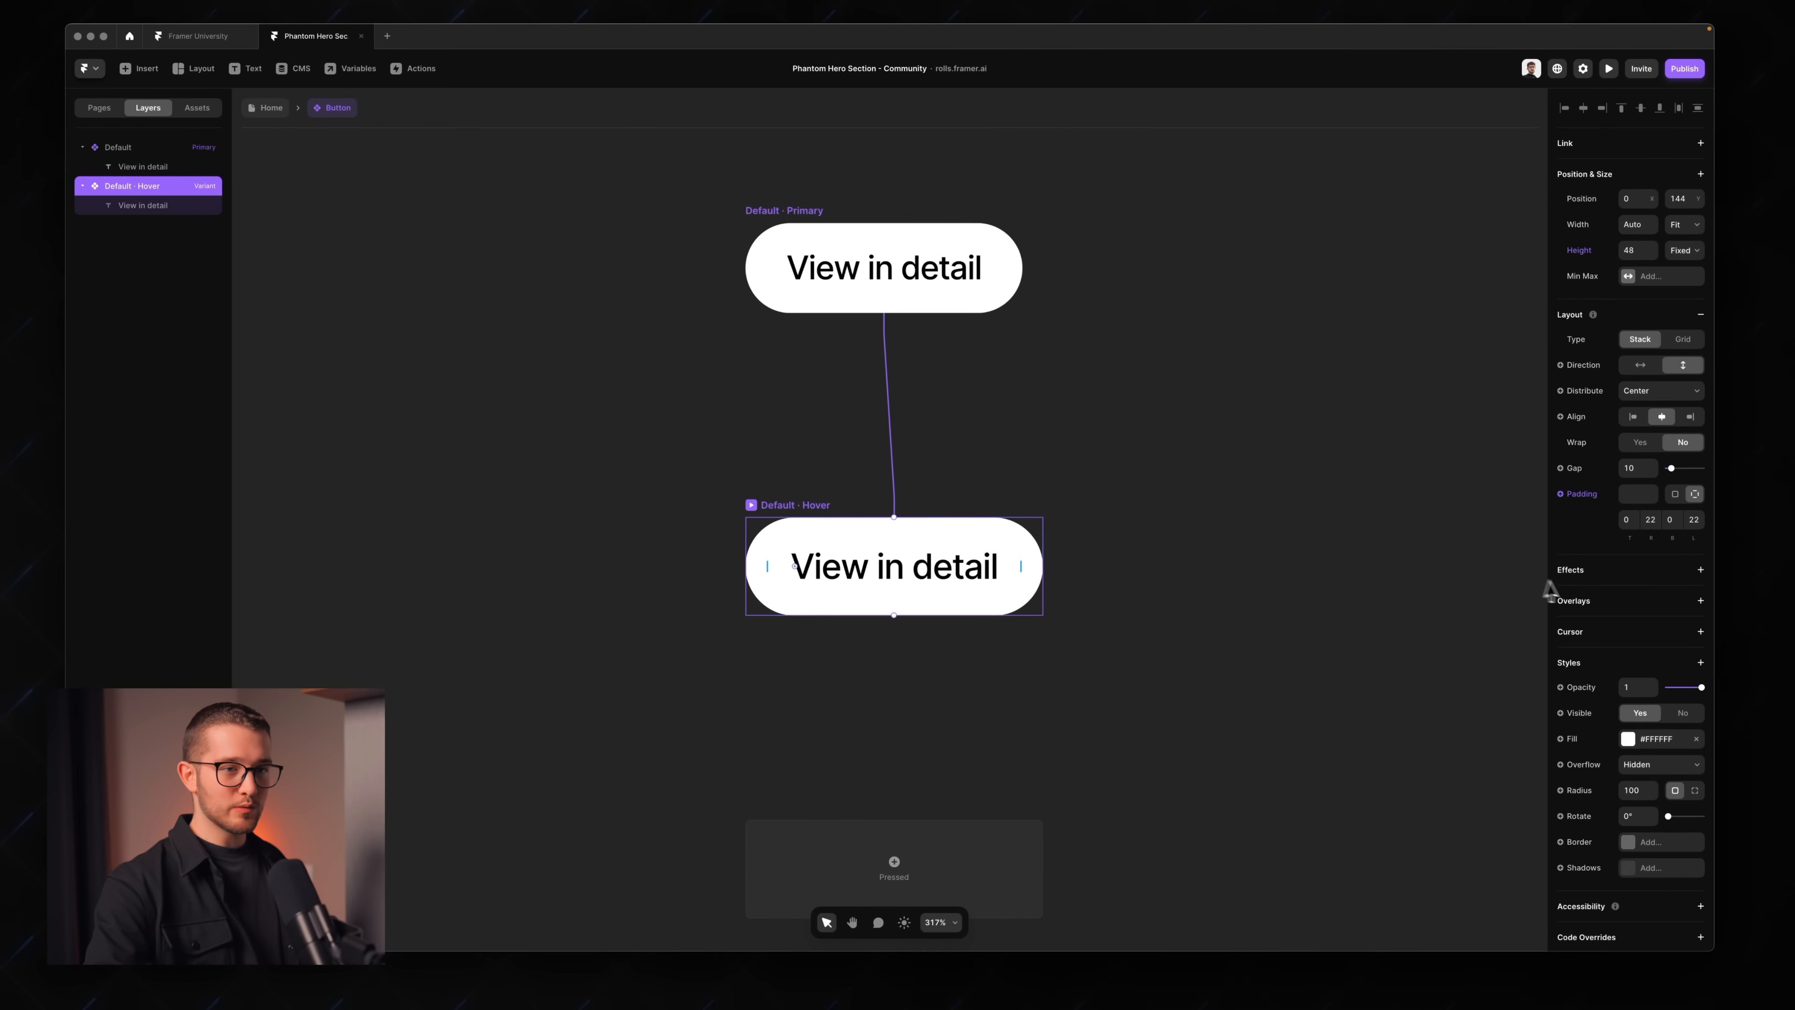
scroll(1548, 590, down, 2)
click(1628, 697)
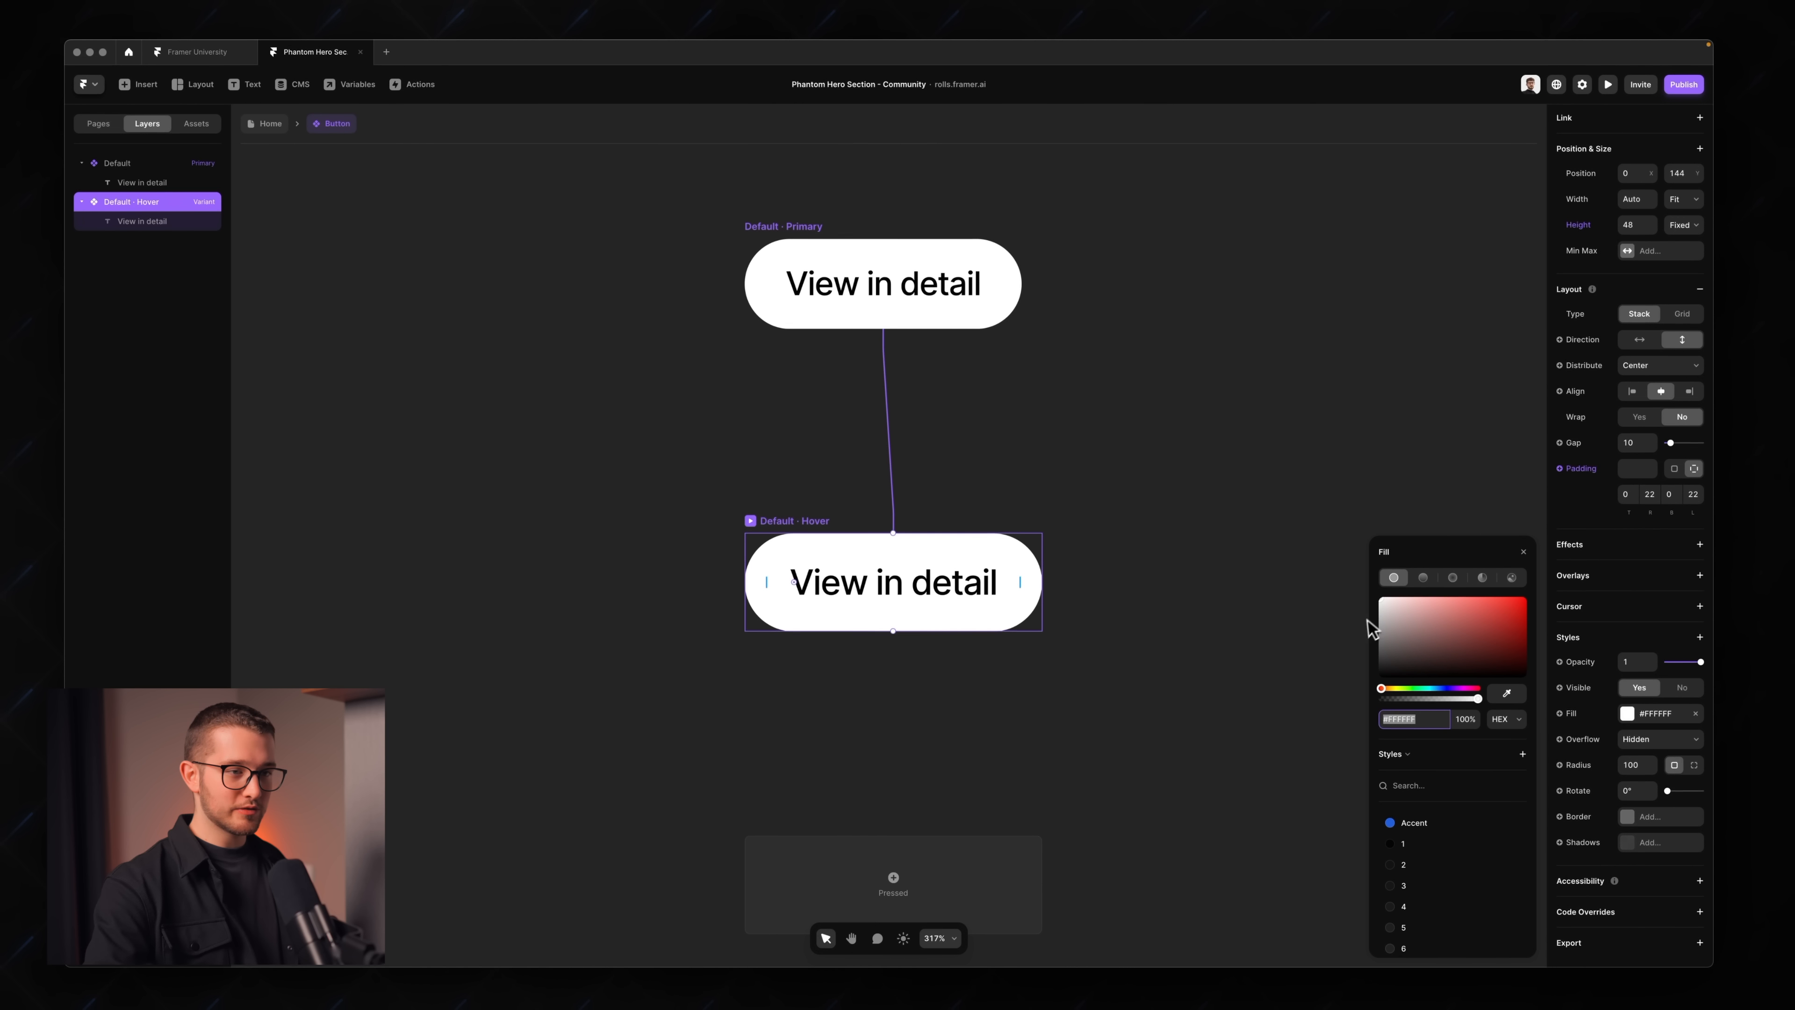
click(1381, 613)
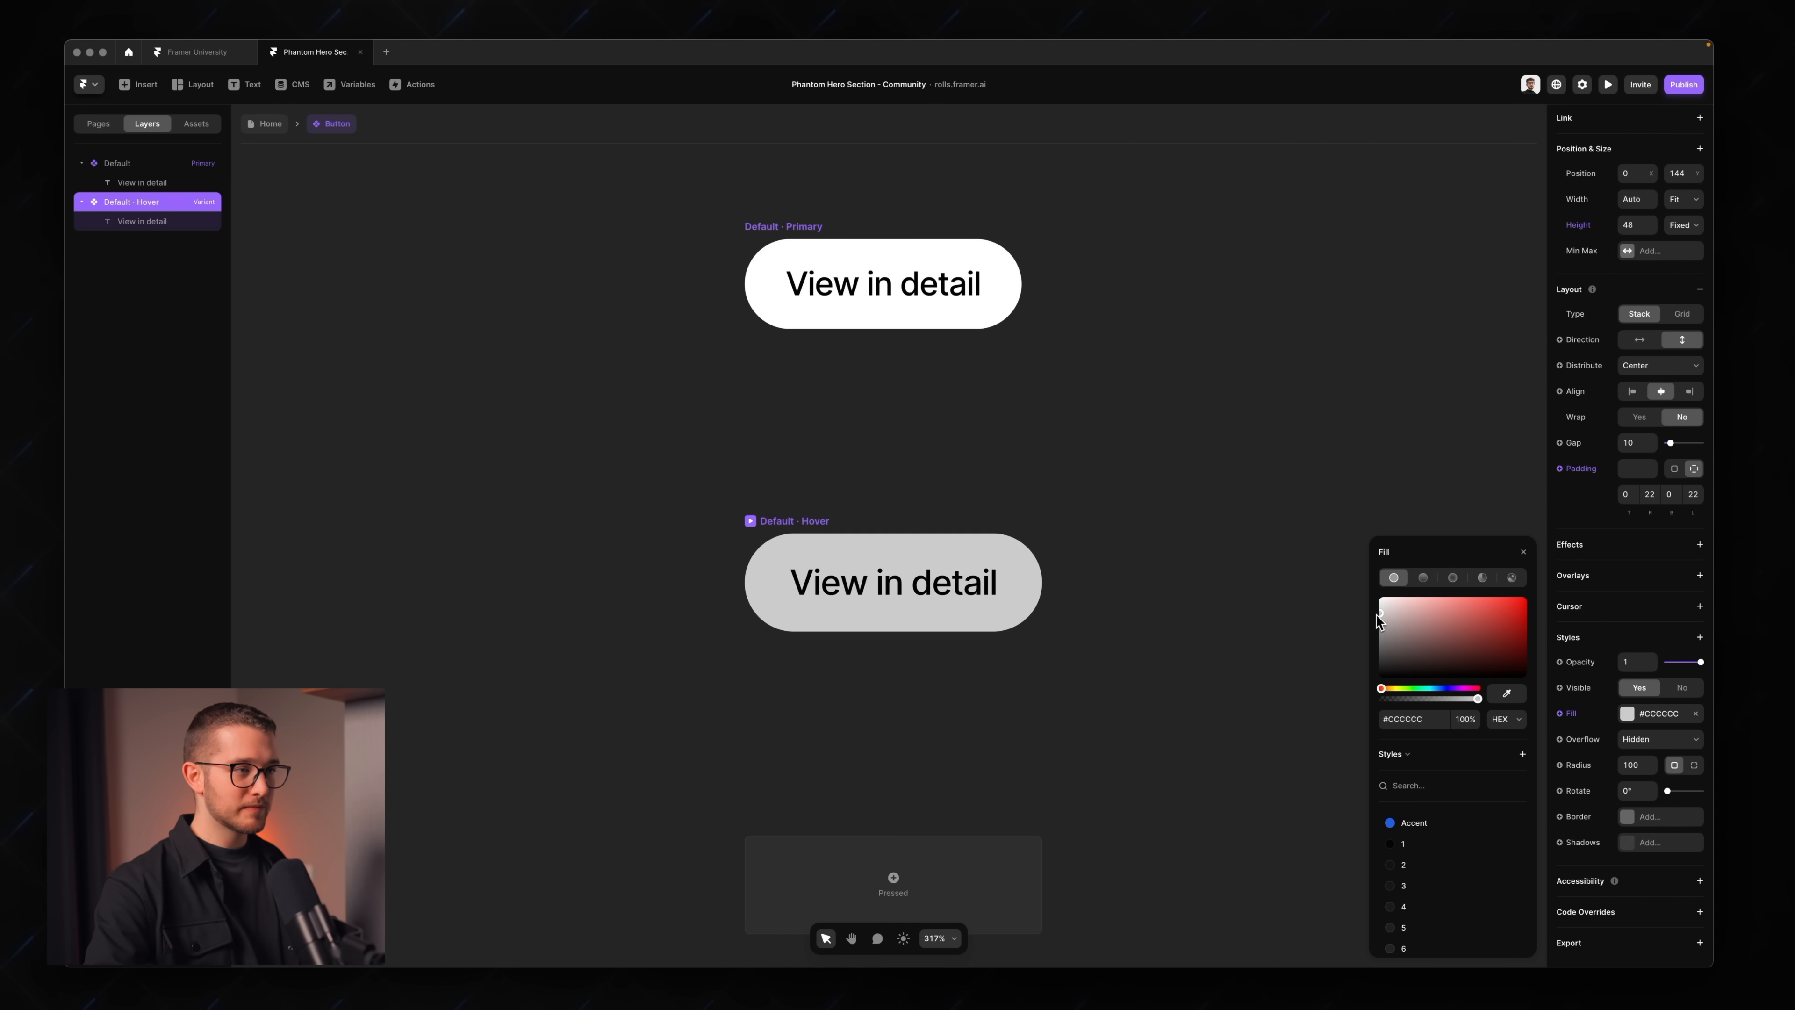
click(1250, 586)
- Preview the Default variant of the Button component to check its hover effect, and return to the canvas
scroll(1250, 585, down, 5)
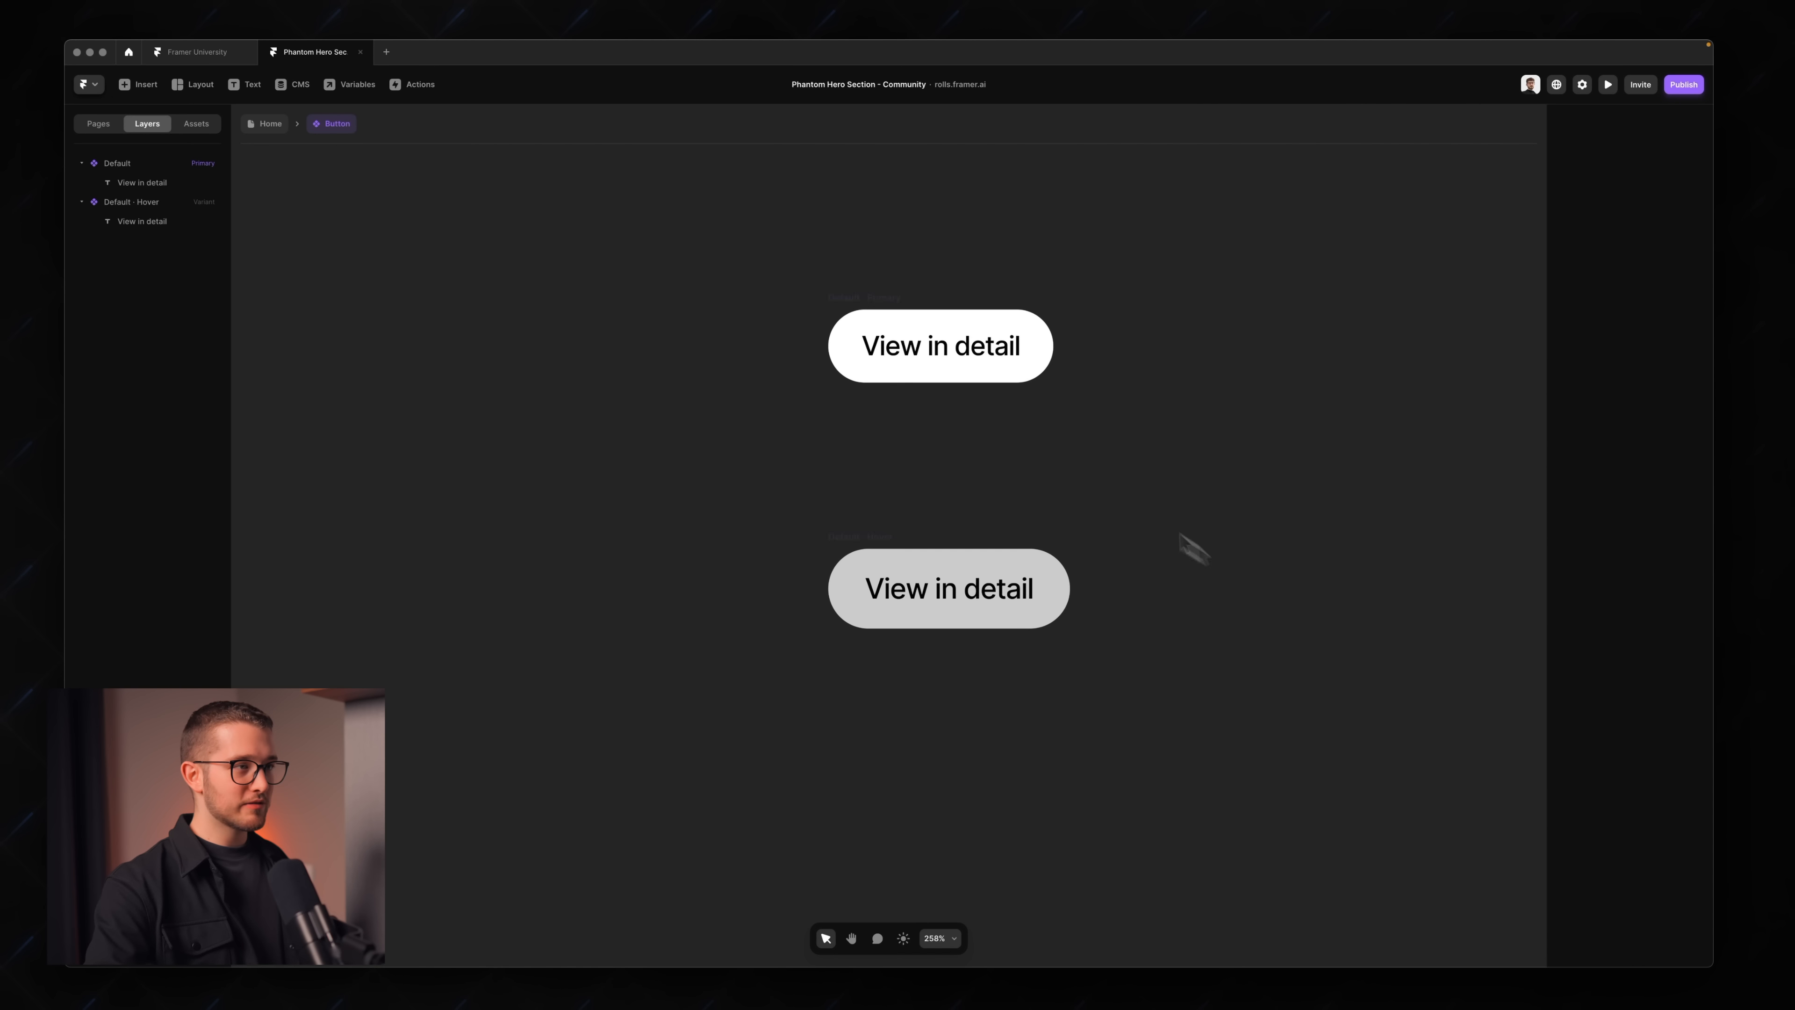
click(873, 318)
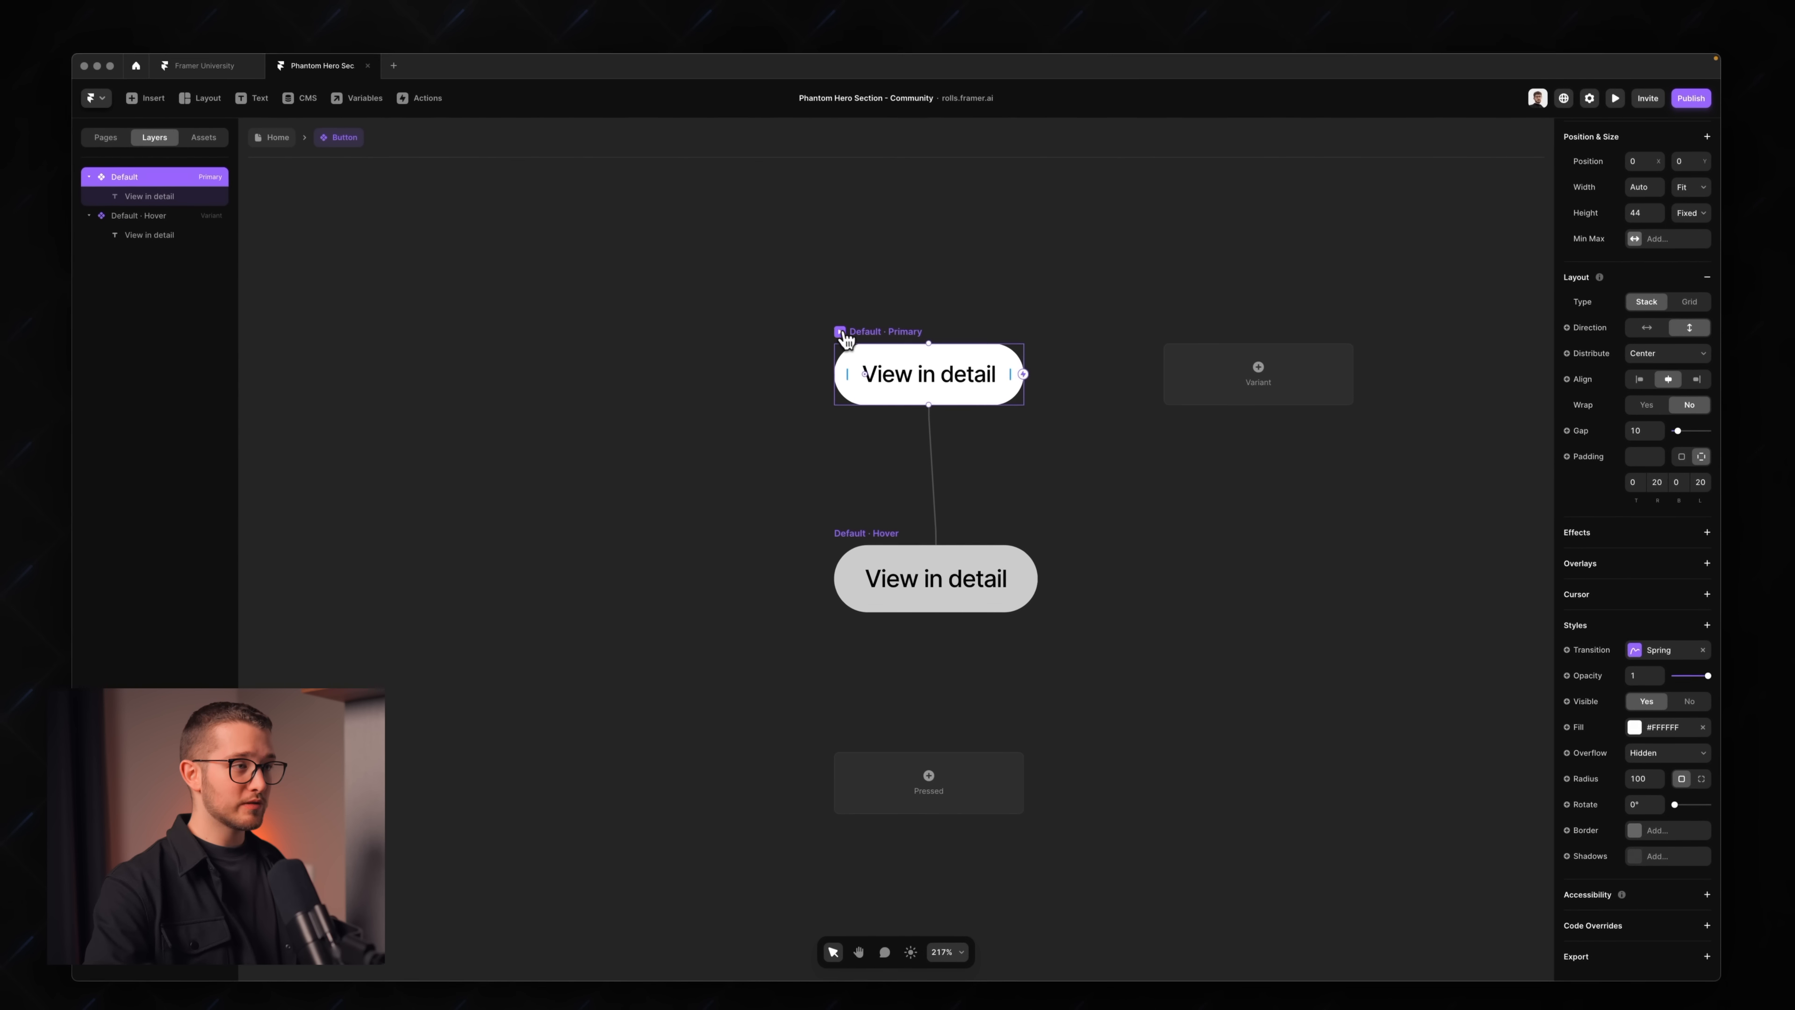
click(842, 334)
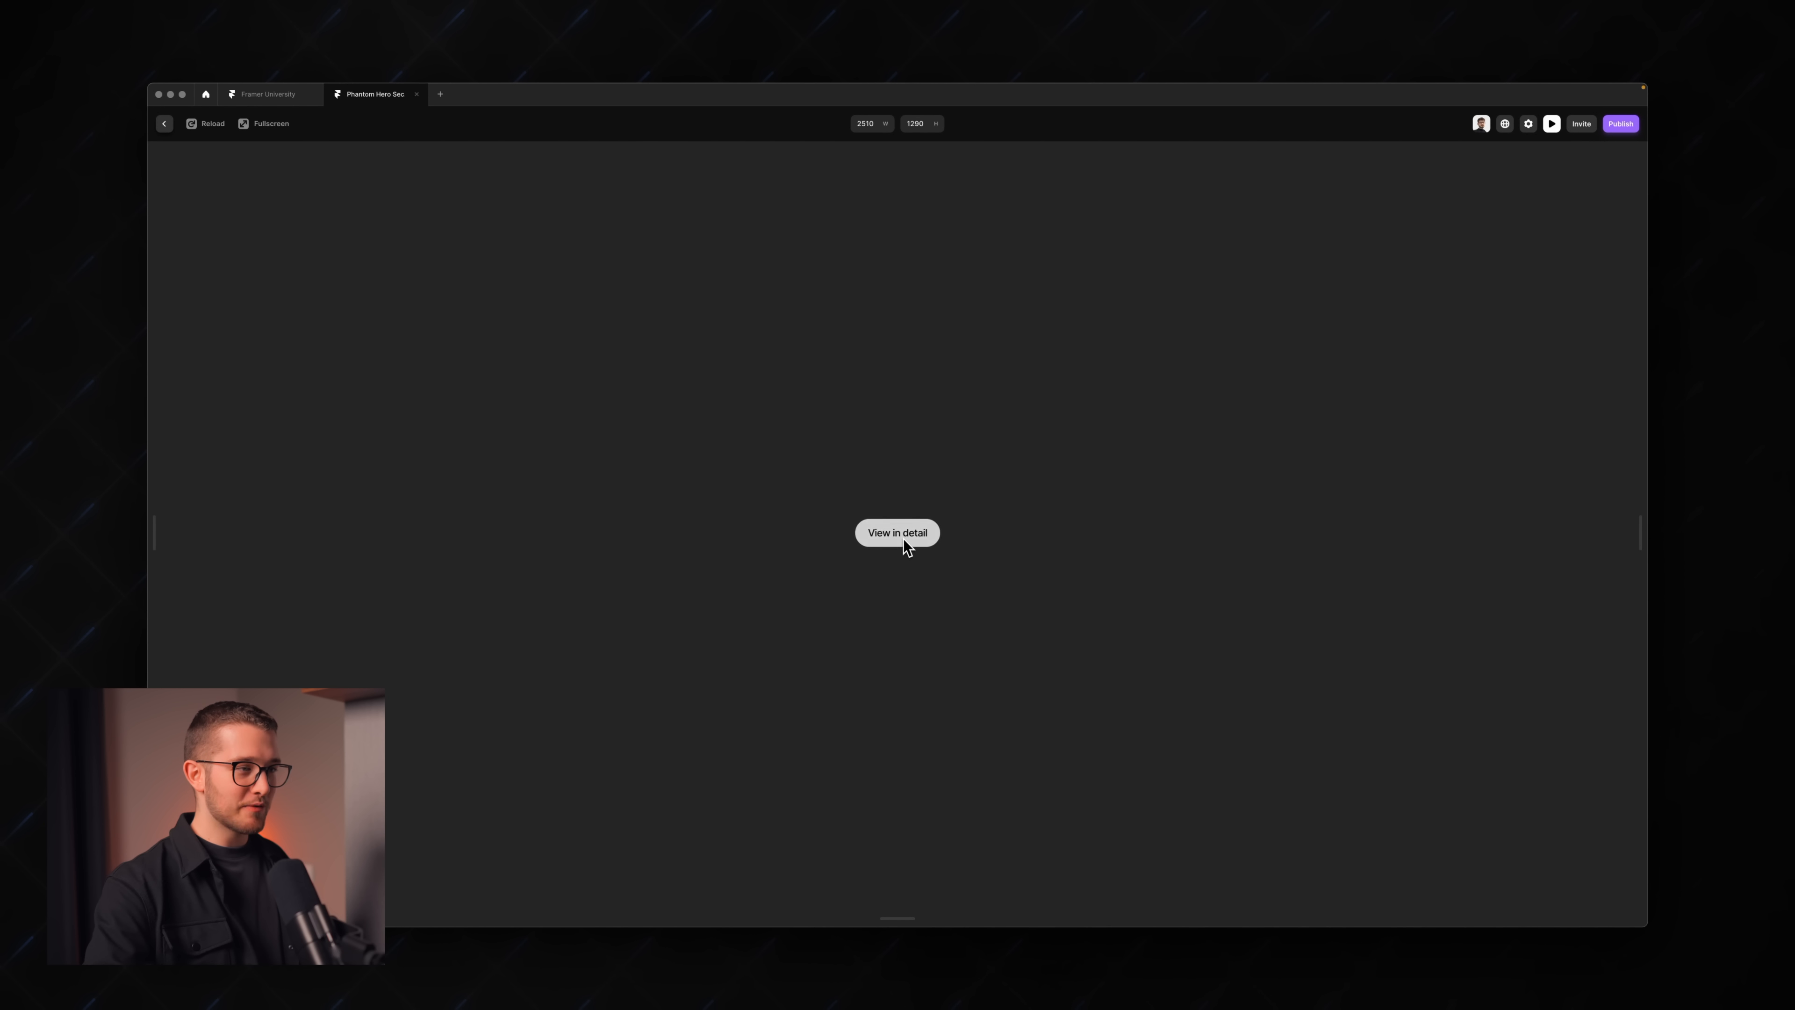
key(Escape)
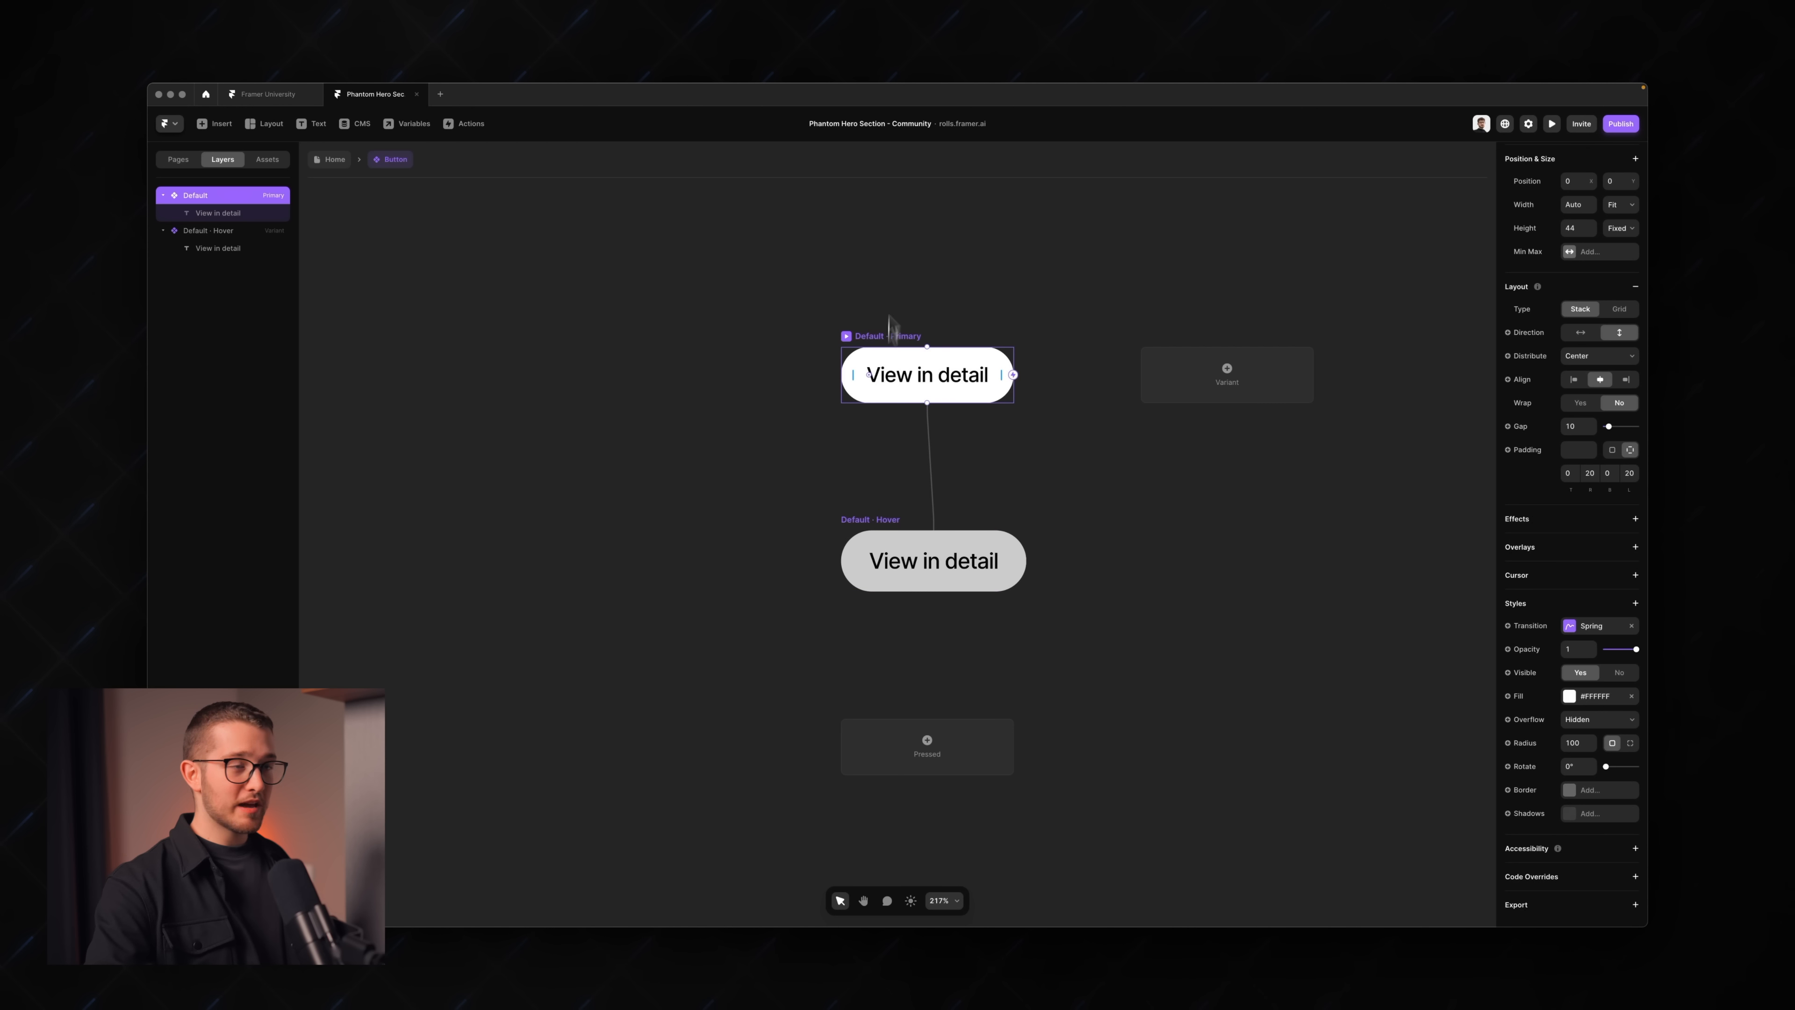
- Add a link to framer.university on the Default variant of the Button component
scroll(1568, 358, up, 2)
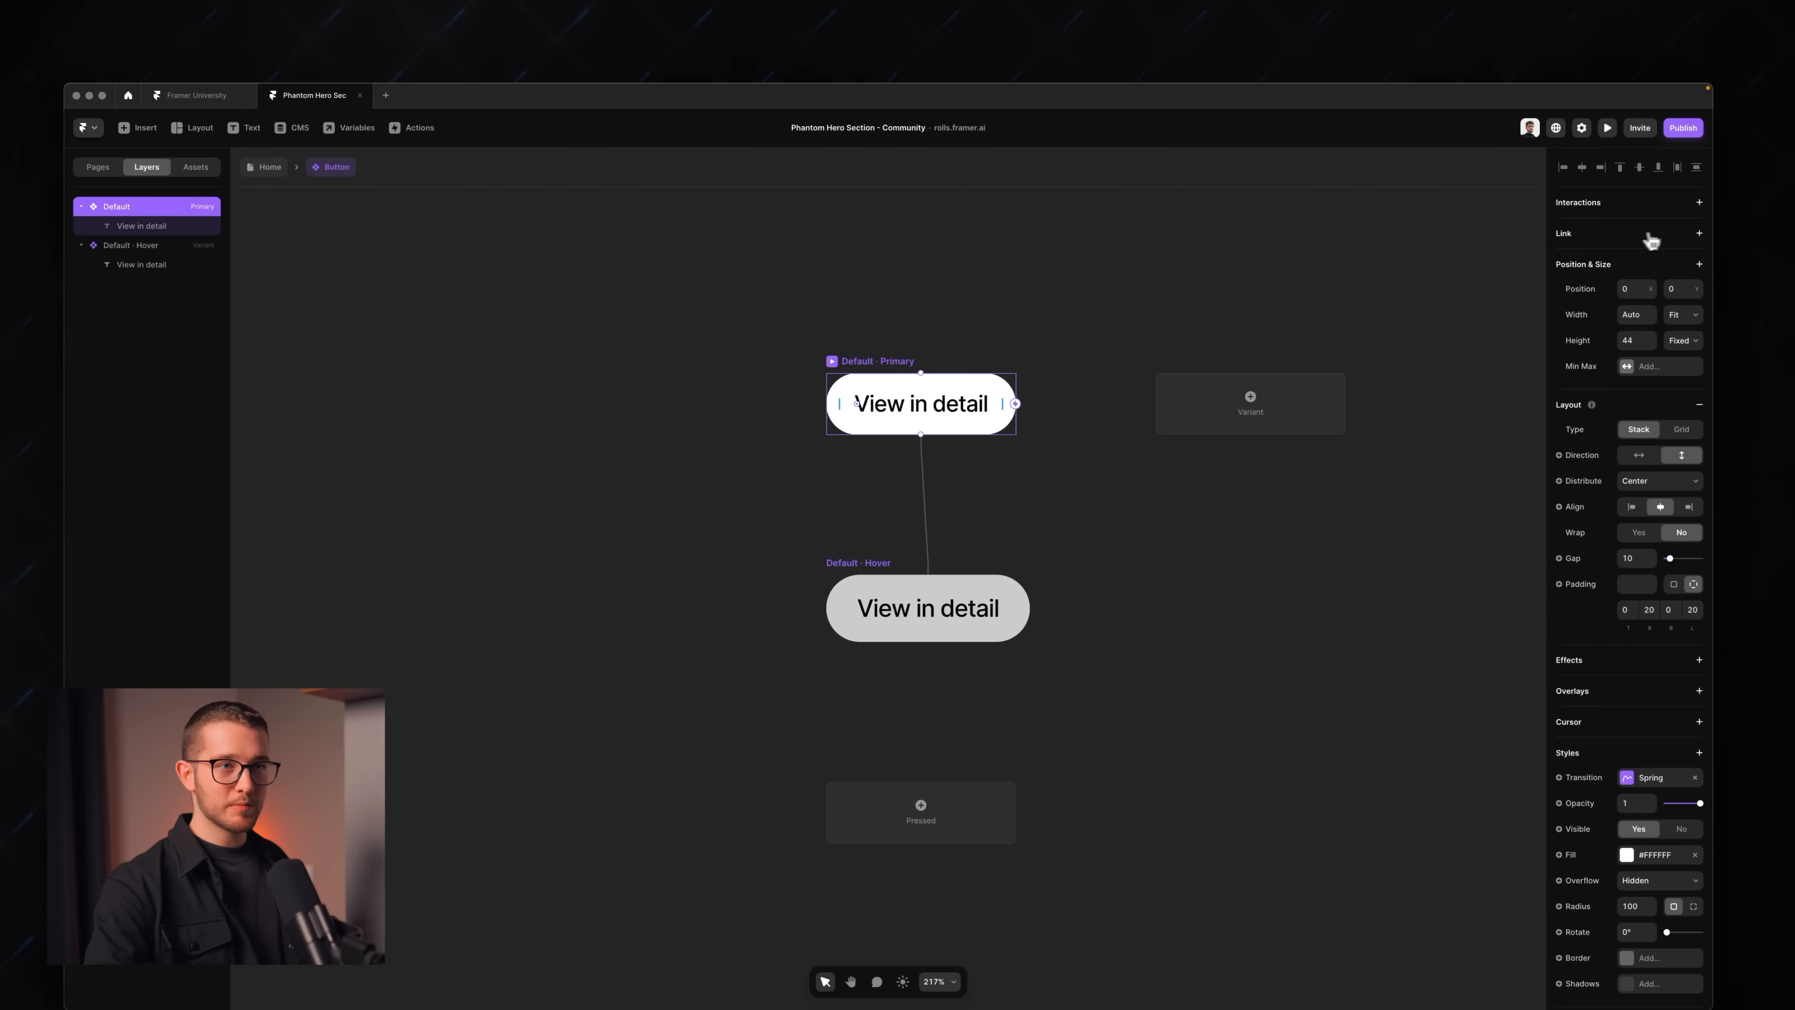
click(1669, 236)
click(1636, 258)
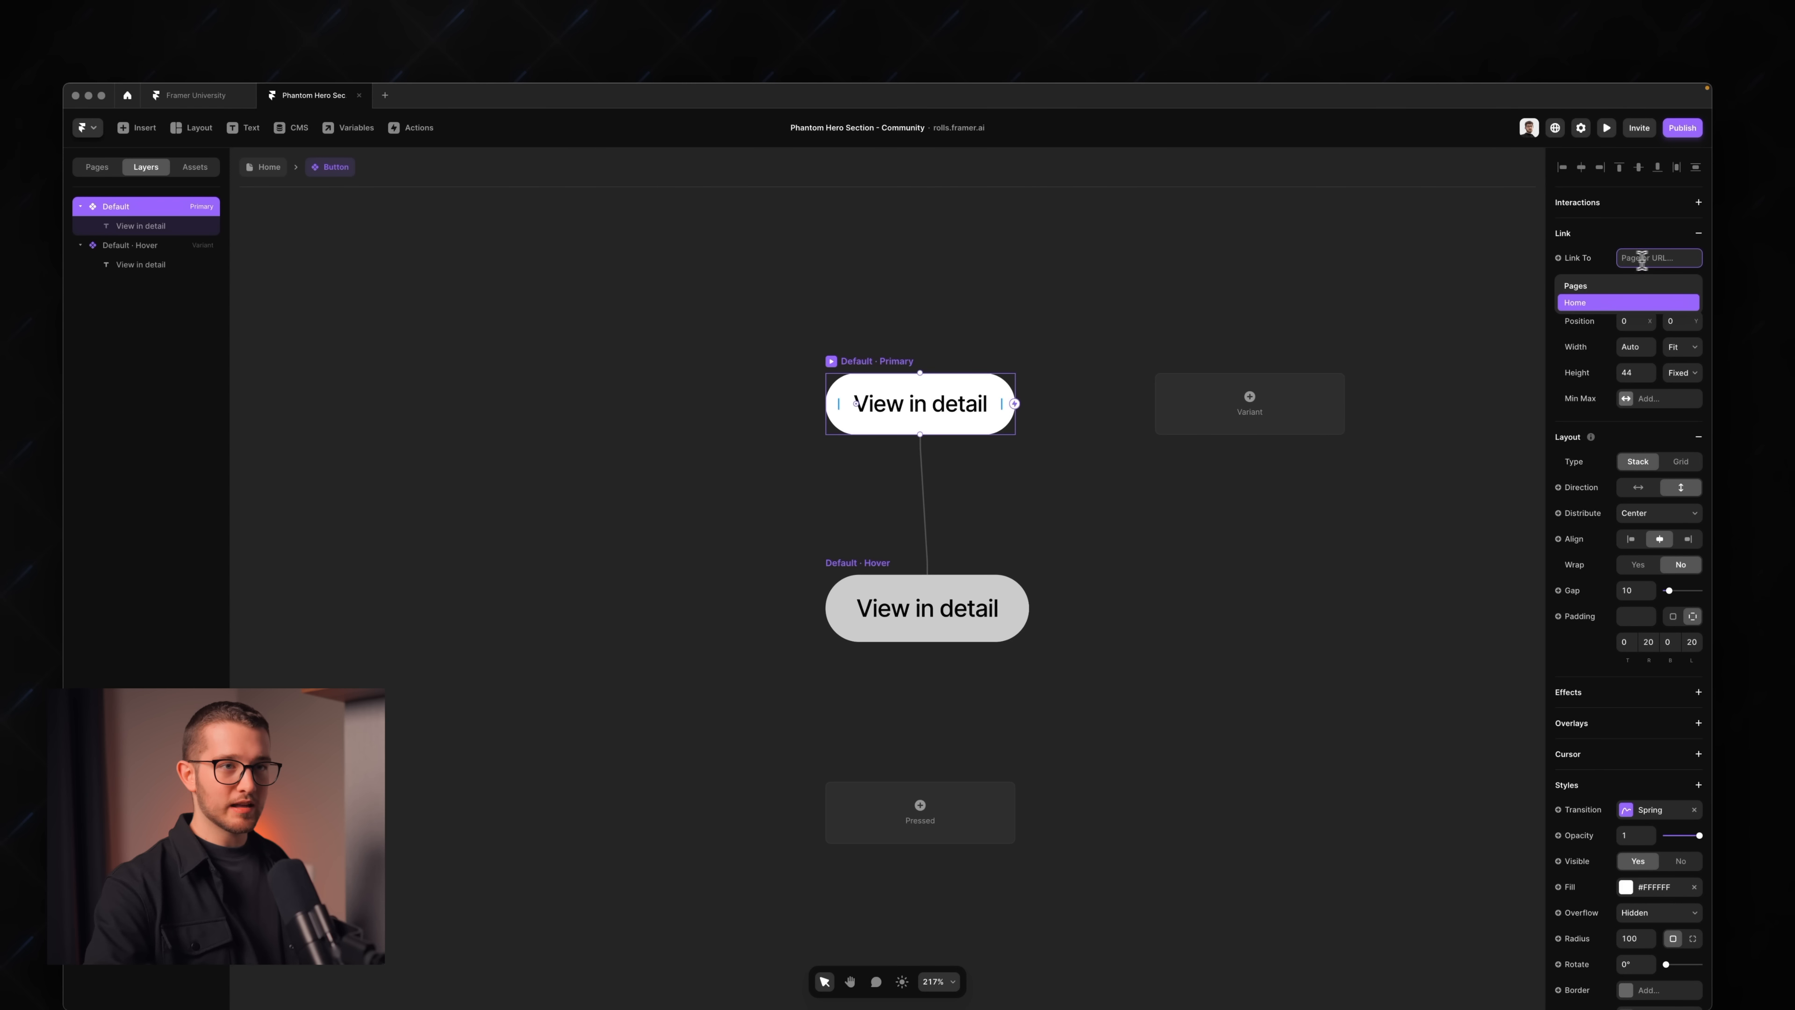
text(fr)
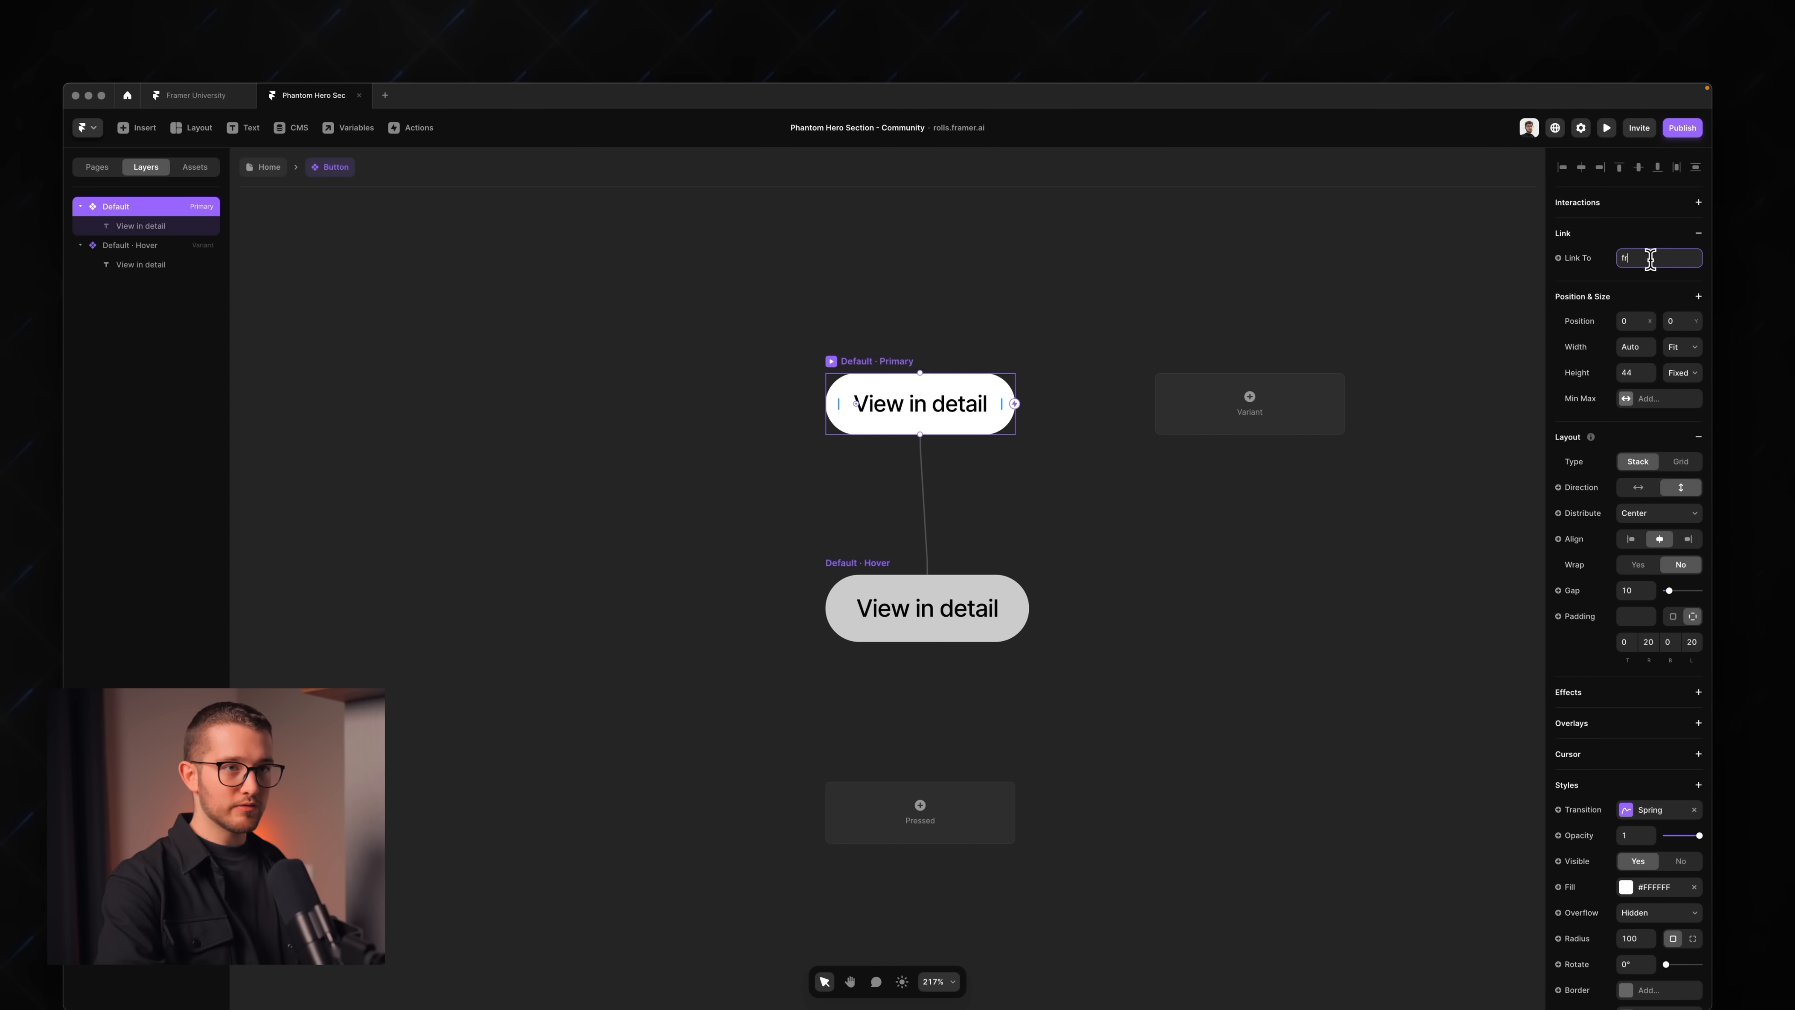
text(amer.university)
key(Return)
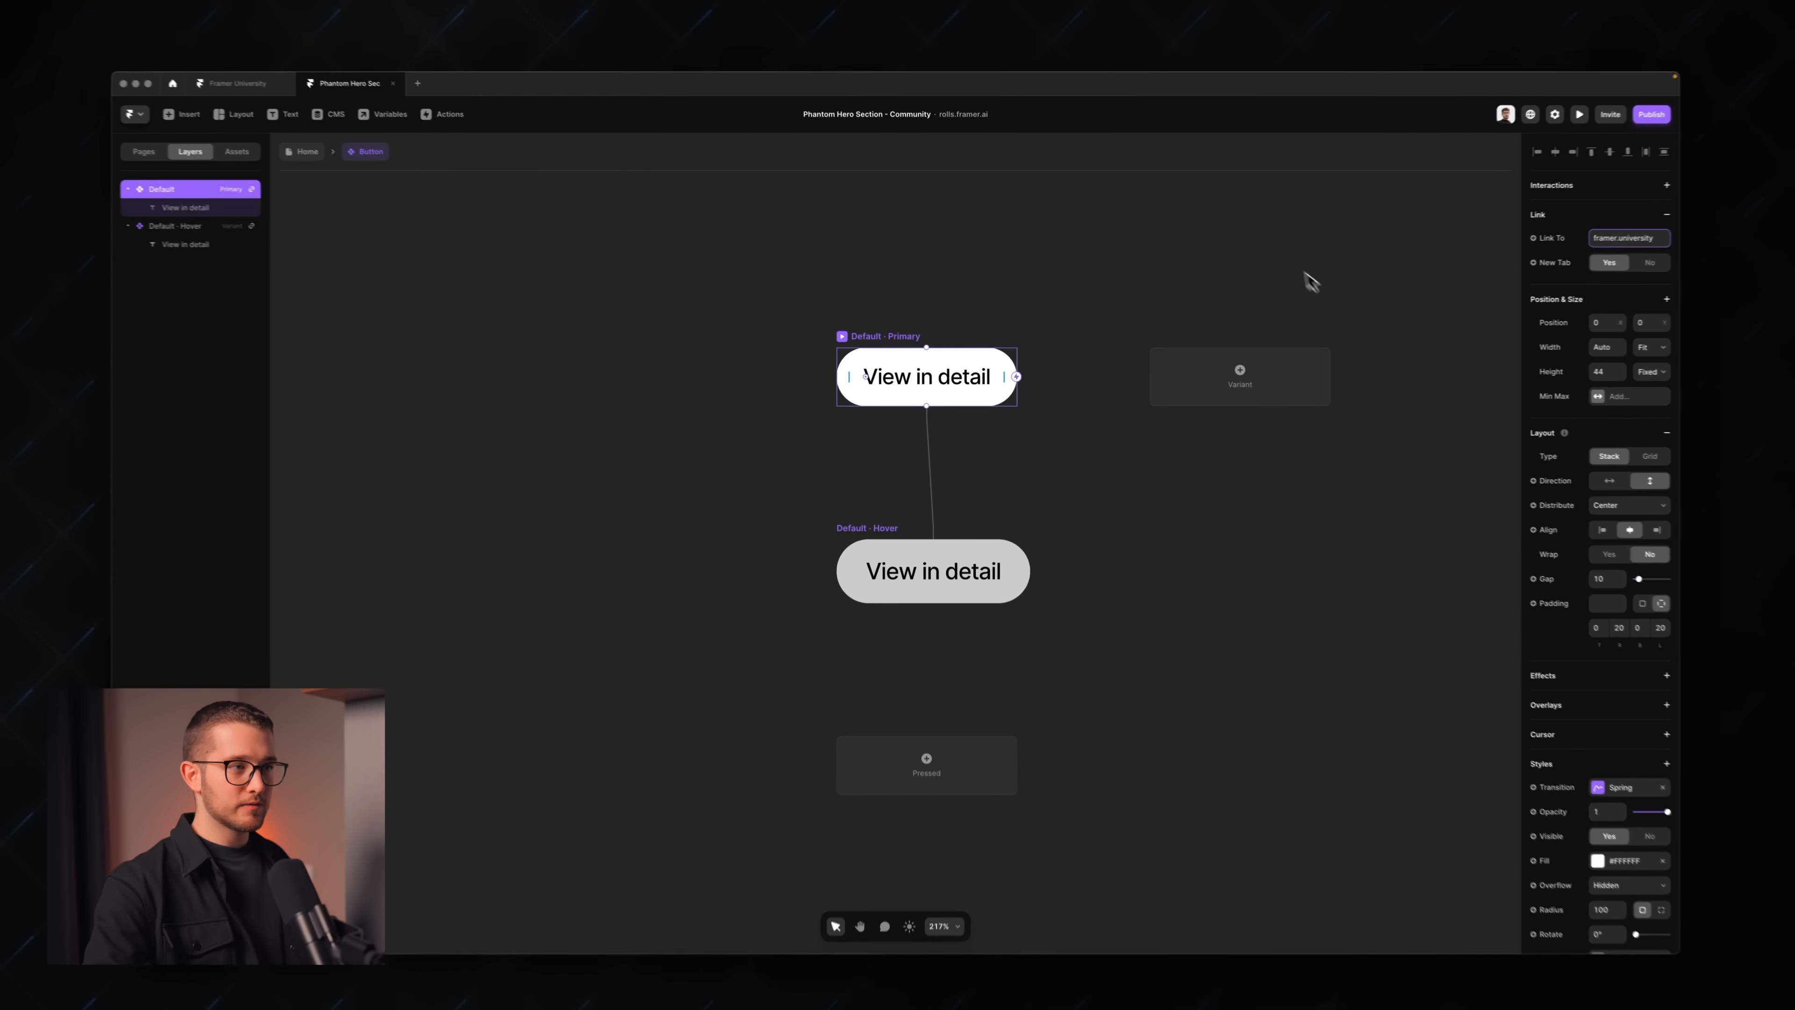
- Preview the Button component, test its link, and close the opened page and the preview
key(ctrl+p)
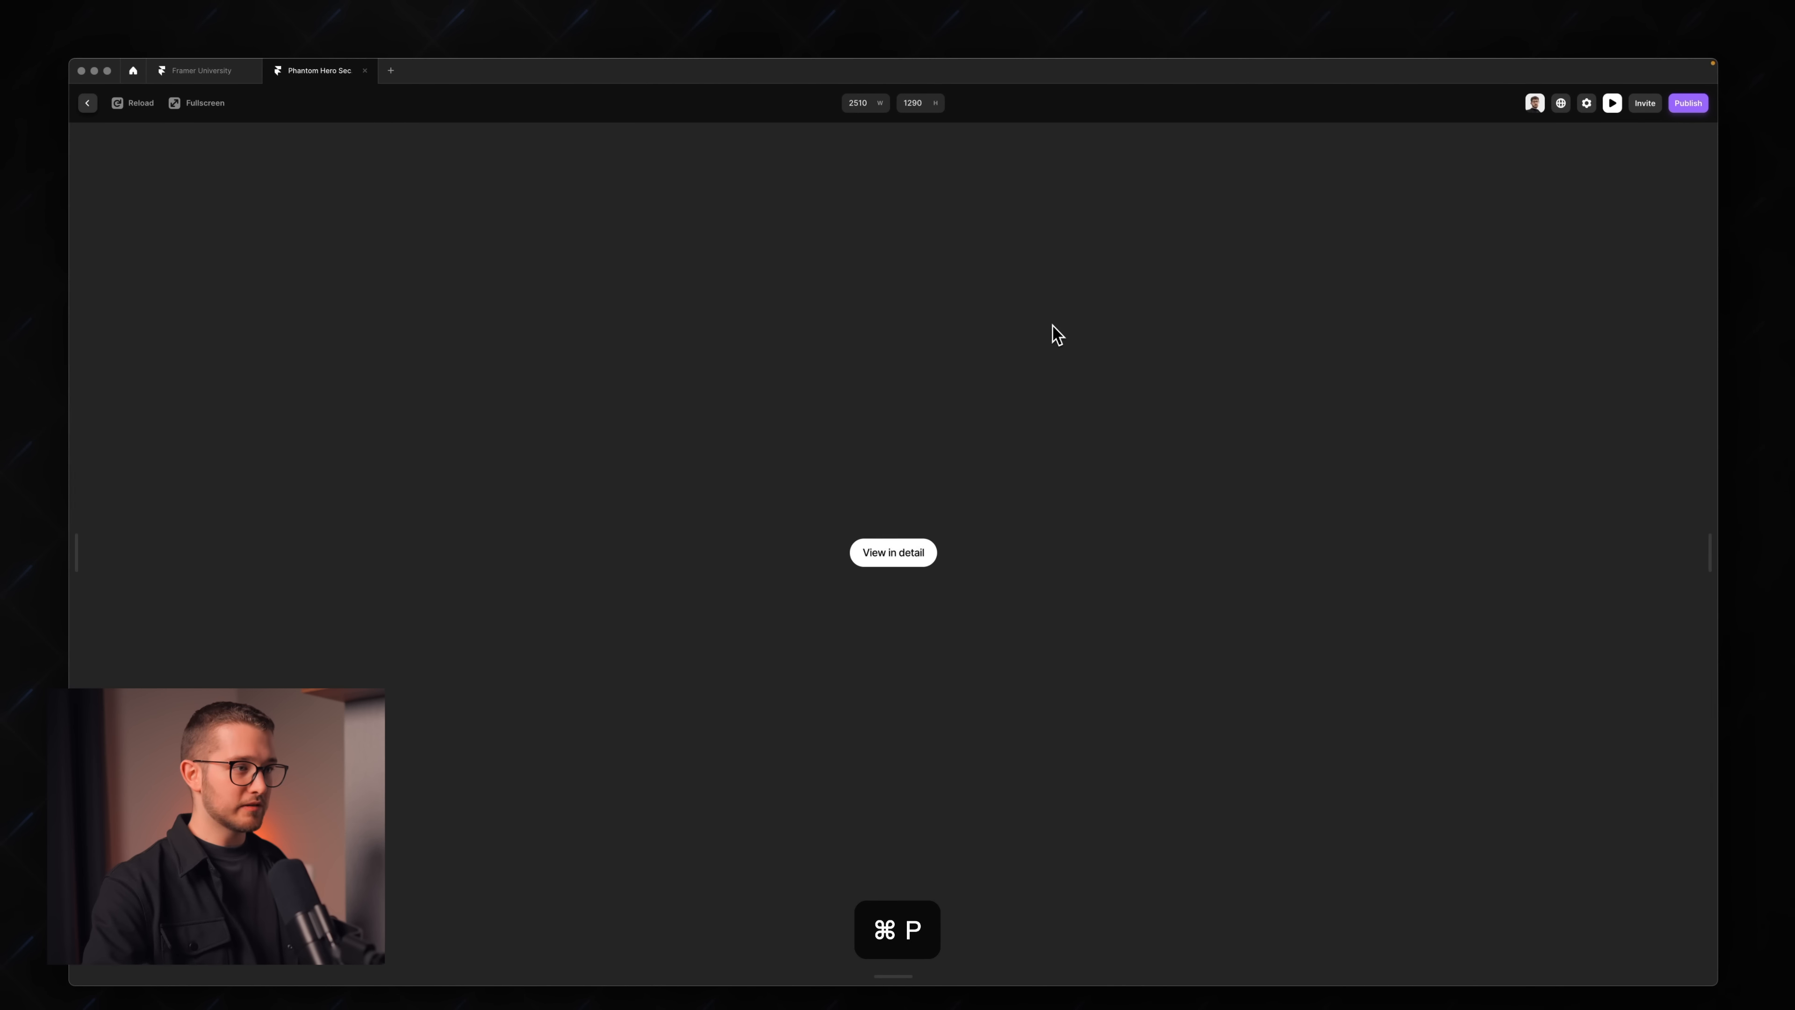
click(894, 557)
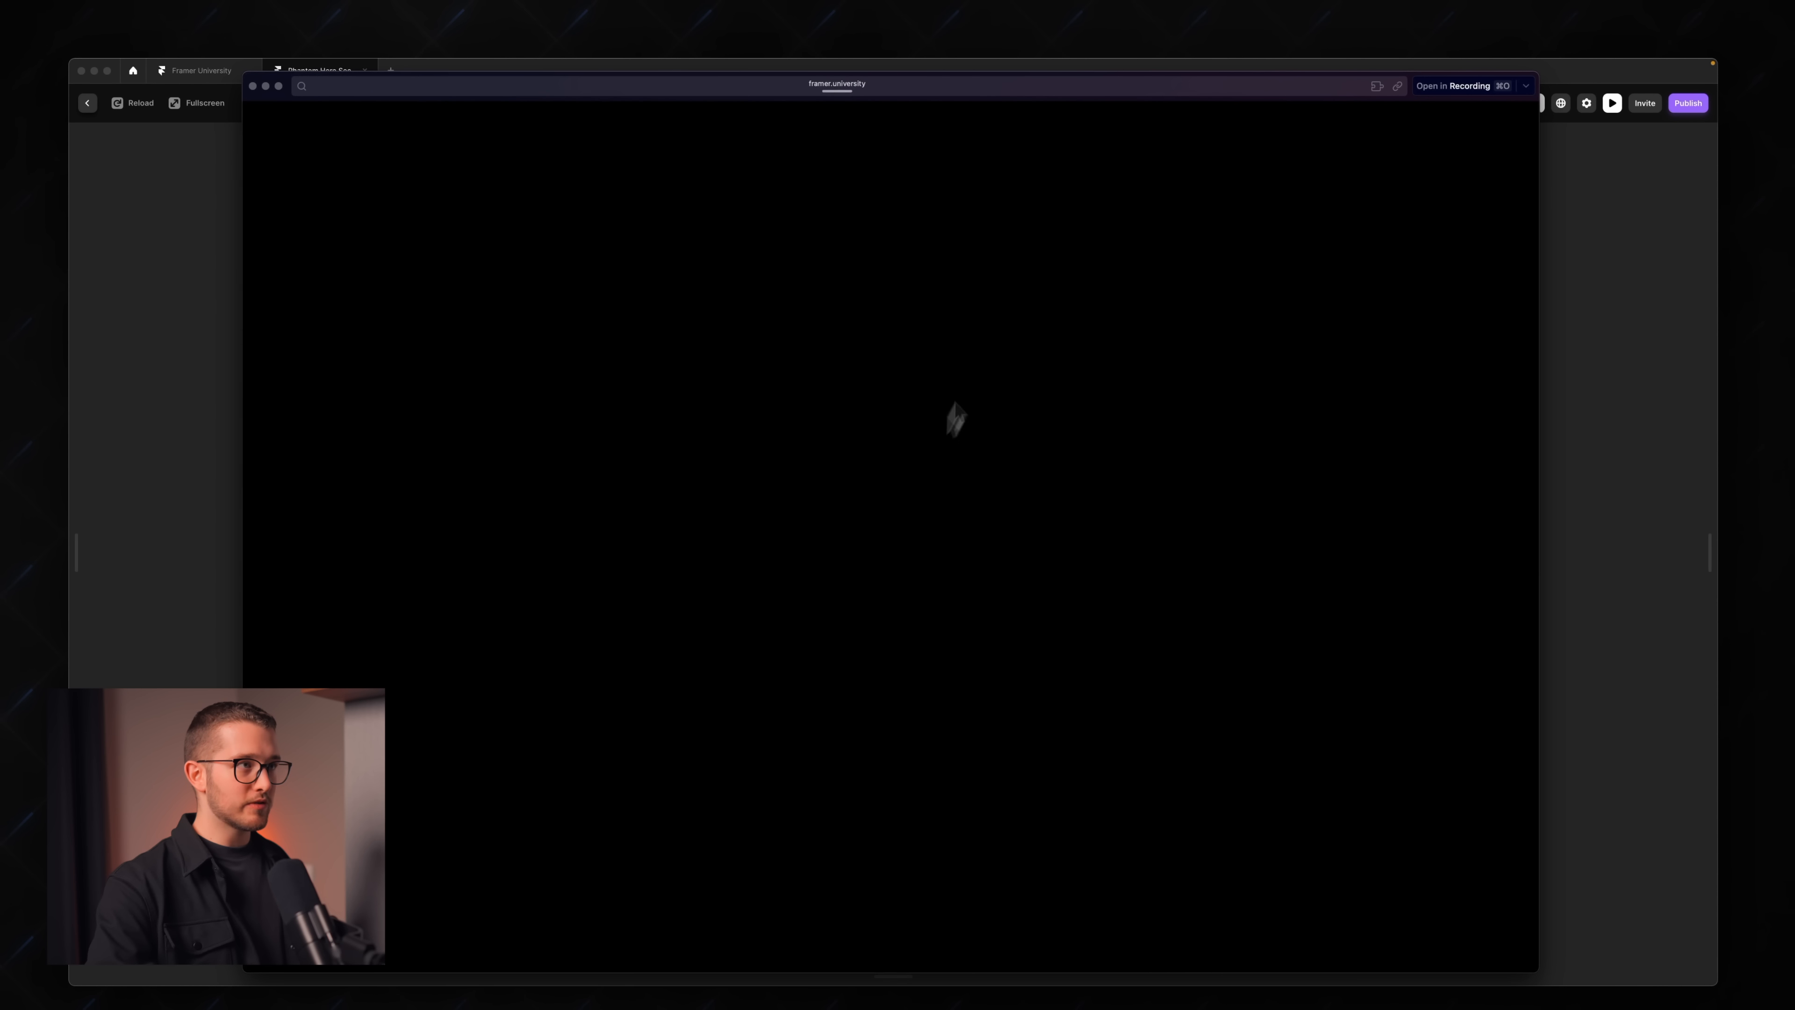
key(super+w)
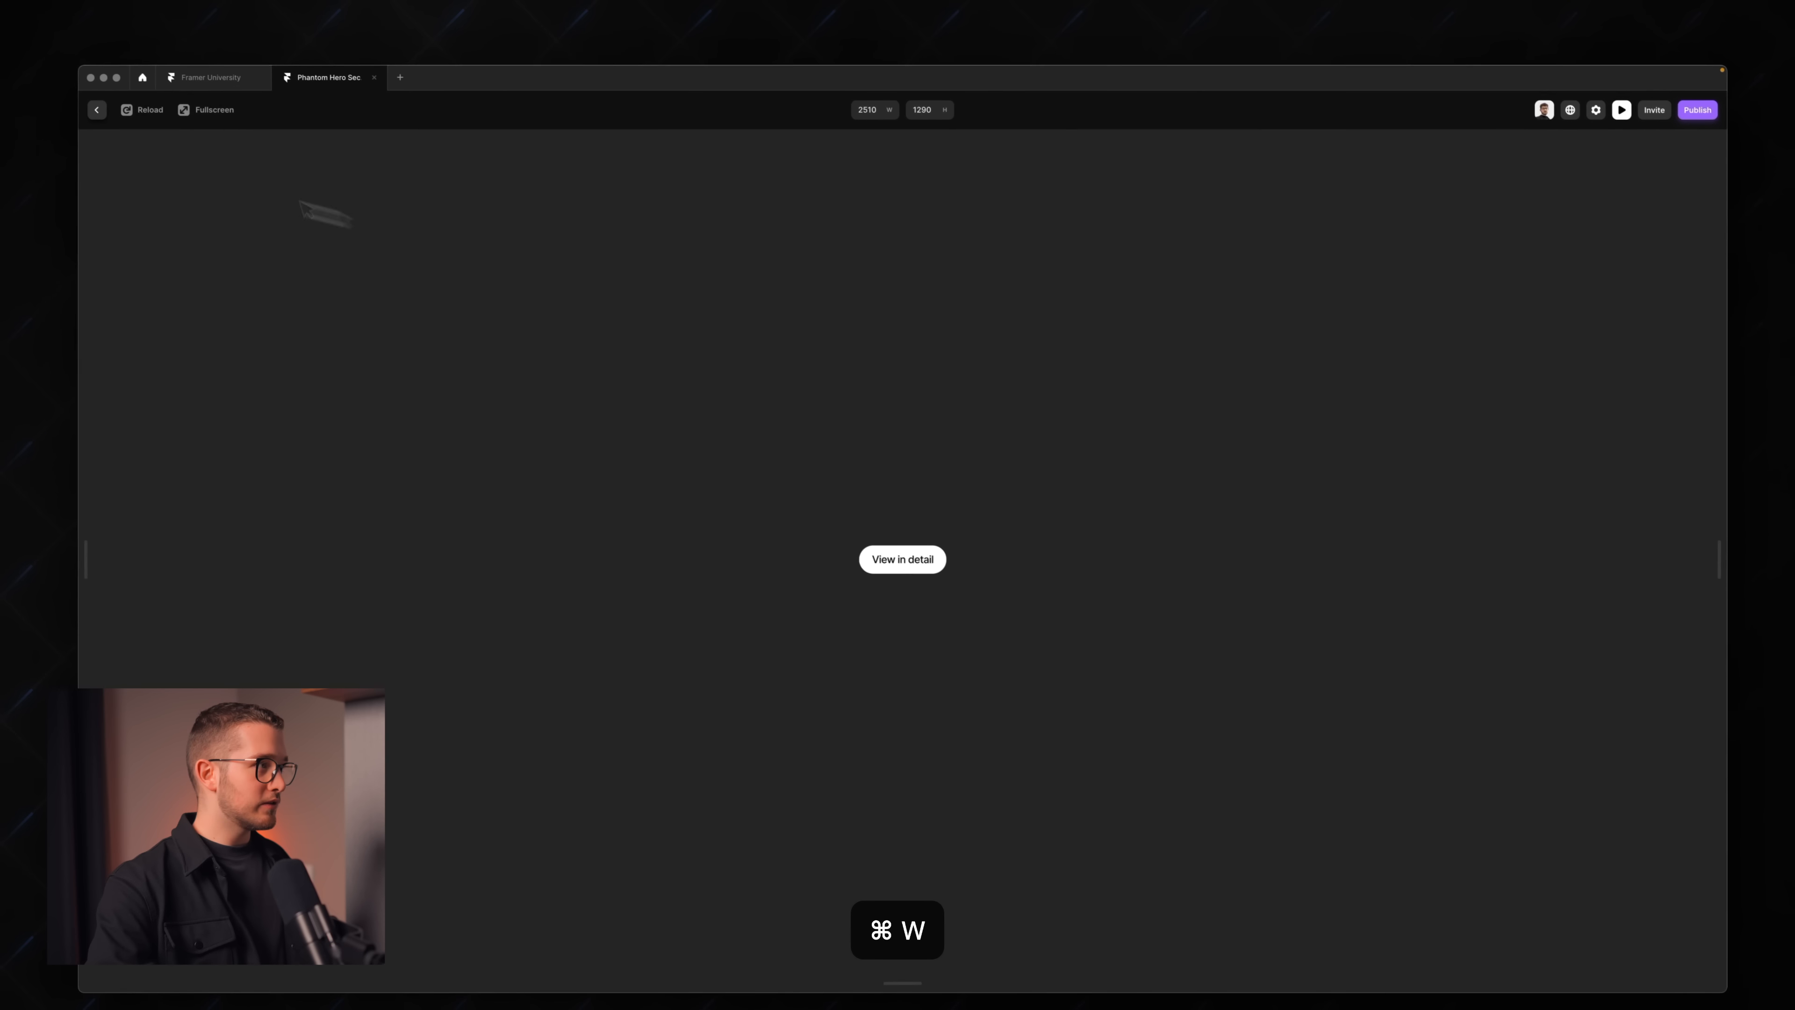
click(101, 115)
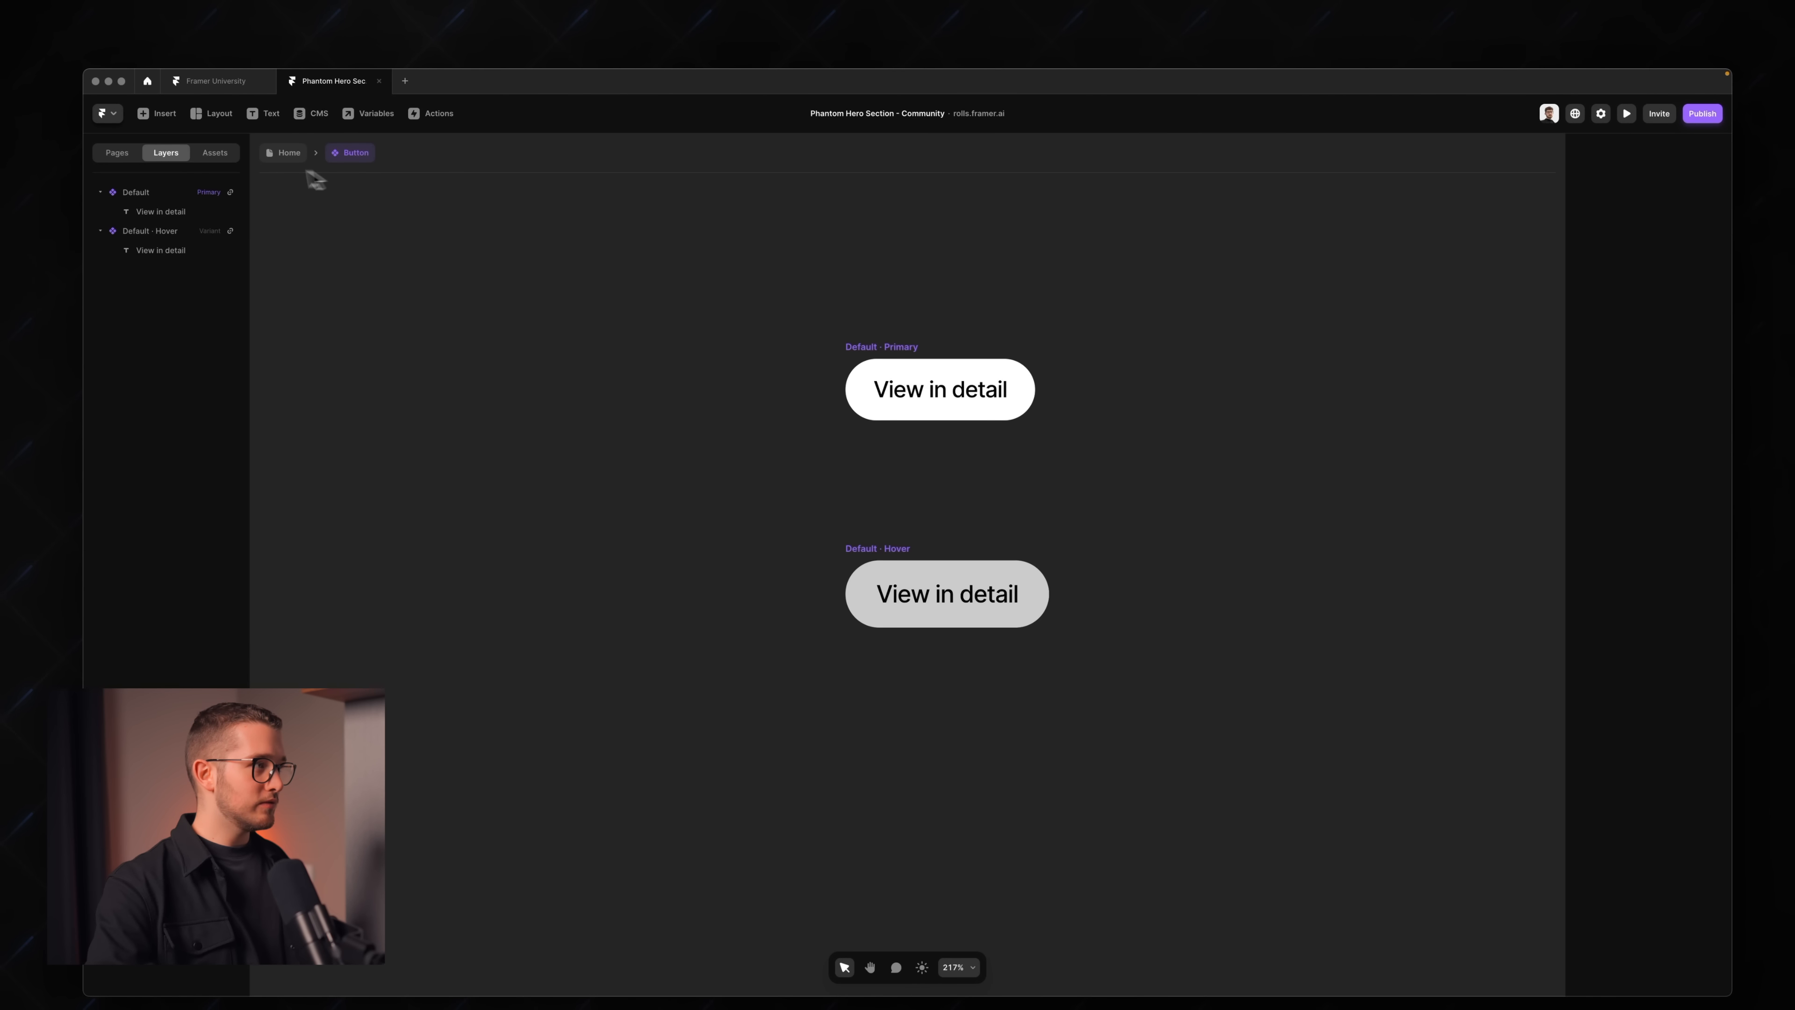
- Return to the Home page and preview the Desktop breakpoint to check the hero button's hover effect
click(287, 153)
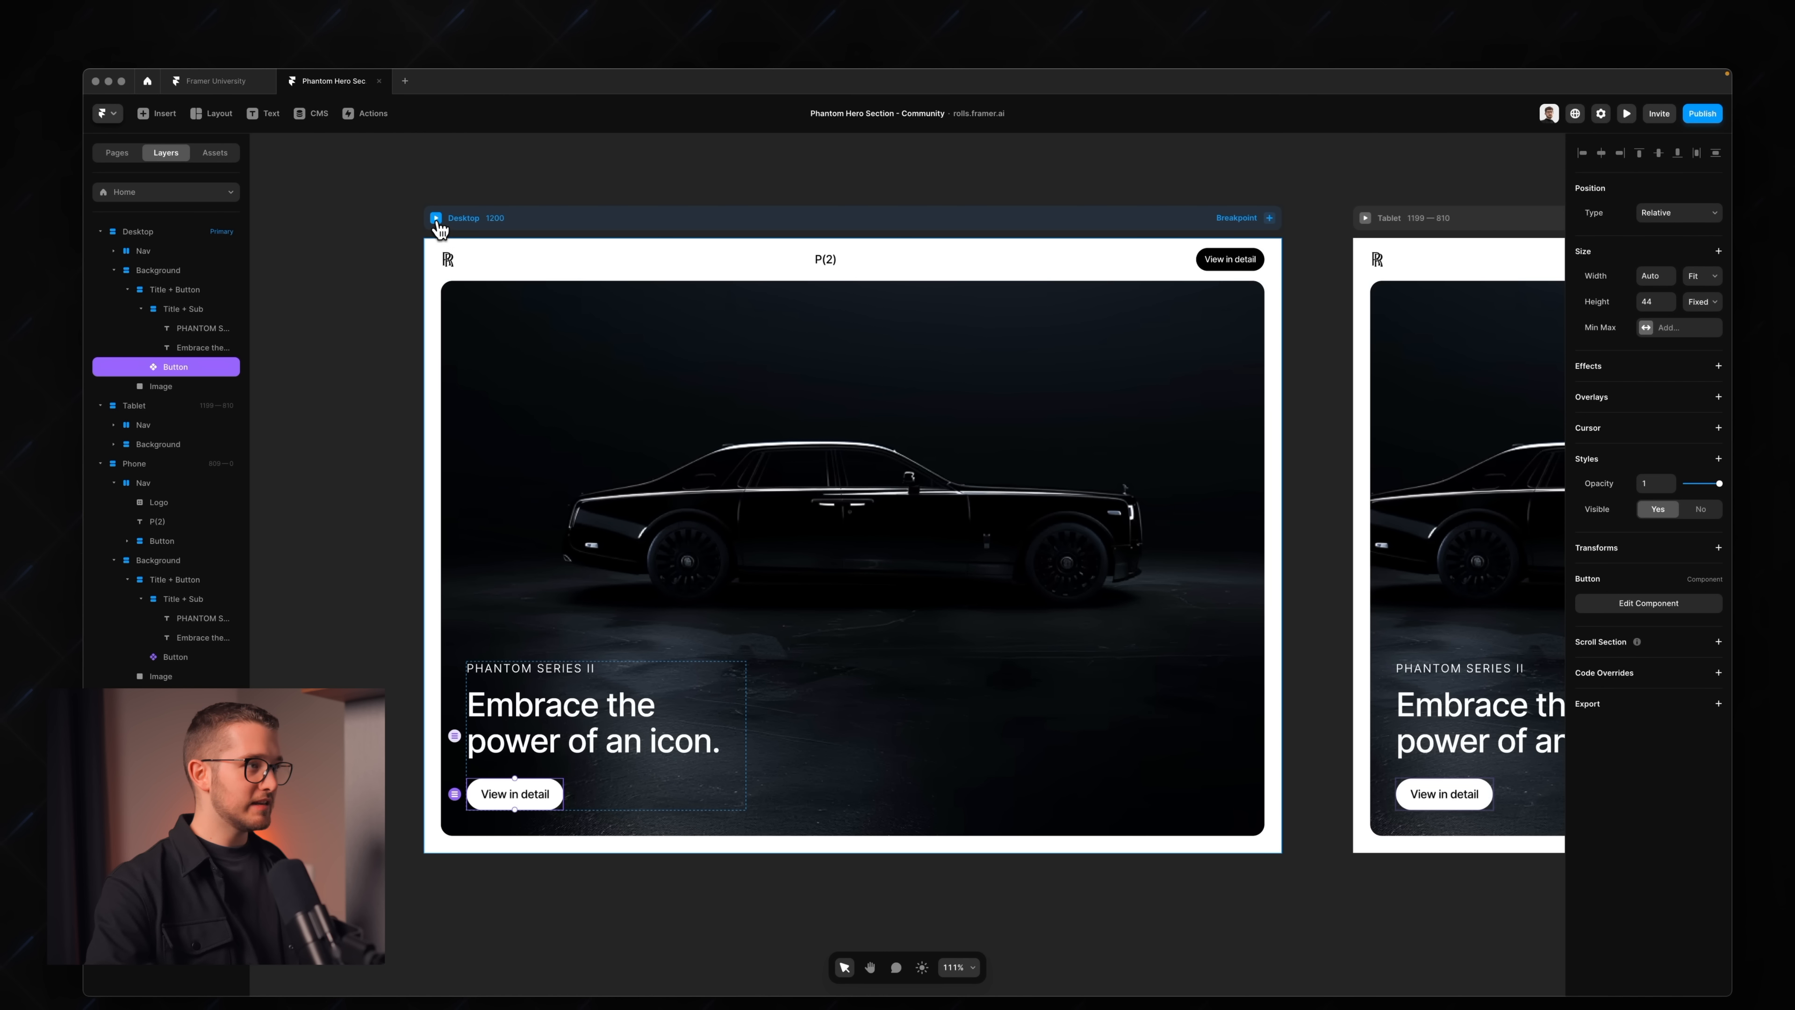
click(436, 218)
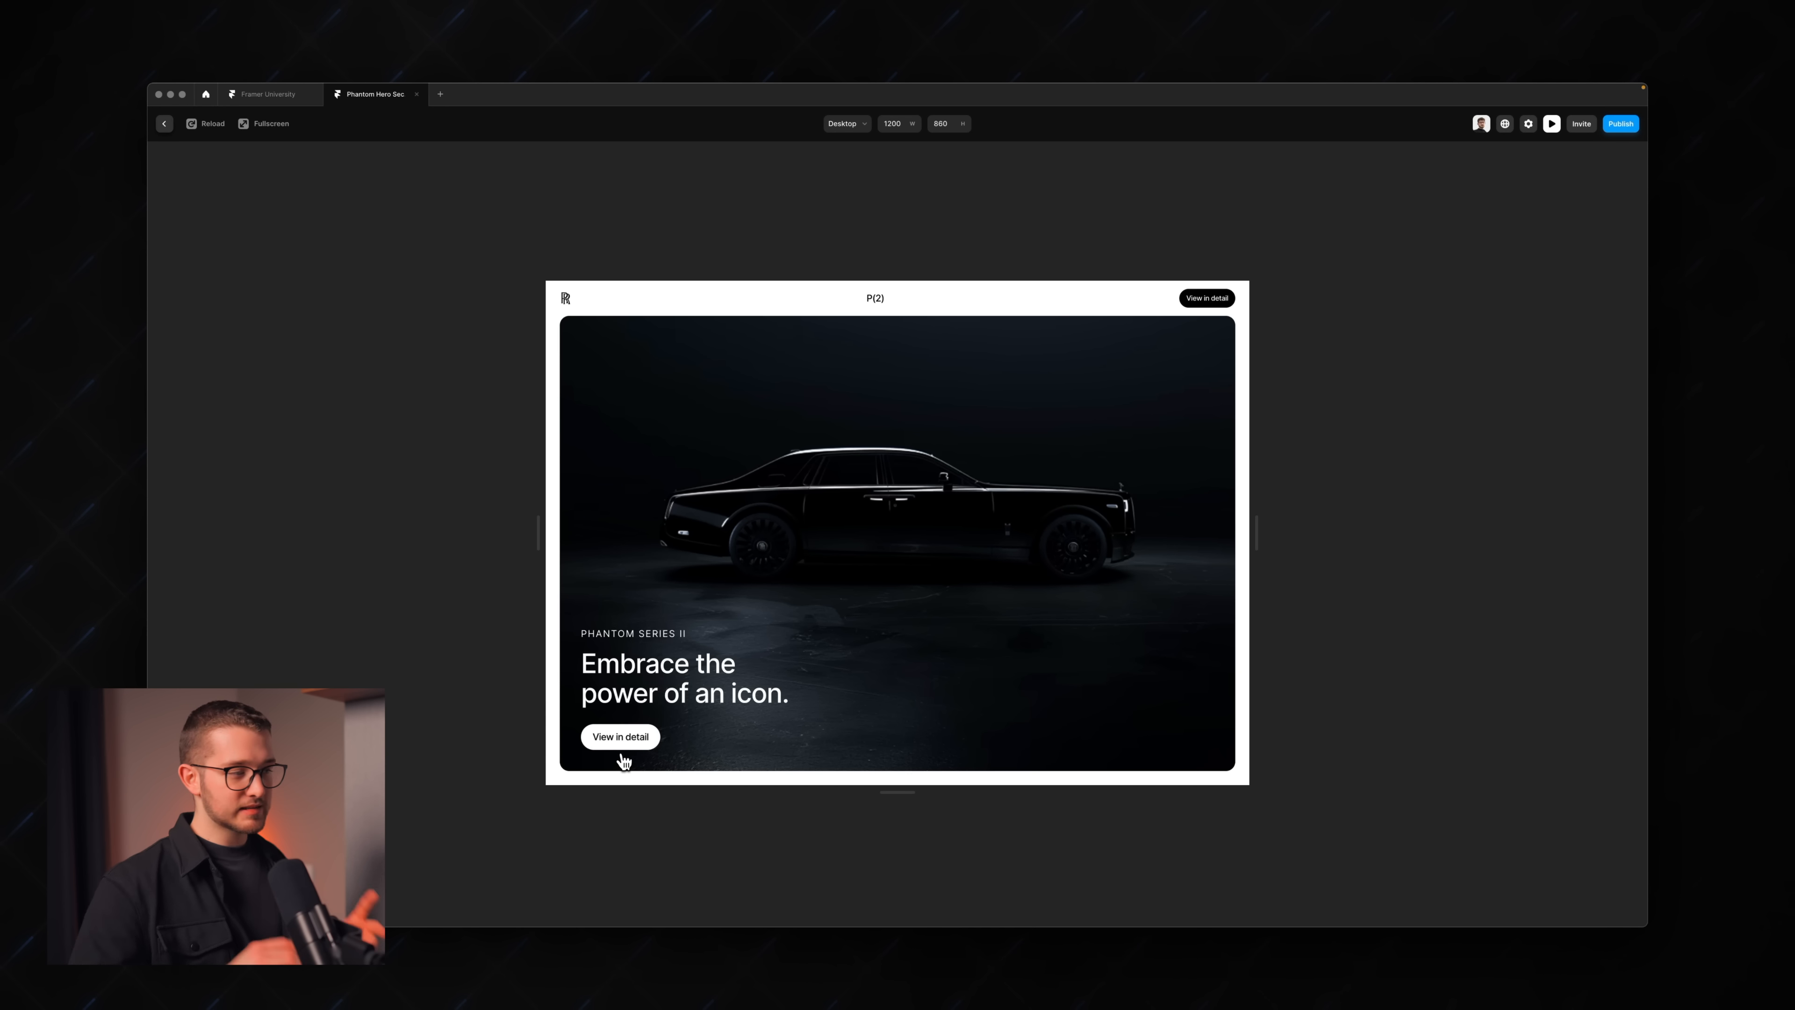
key(Escape)
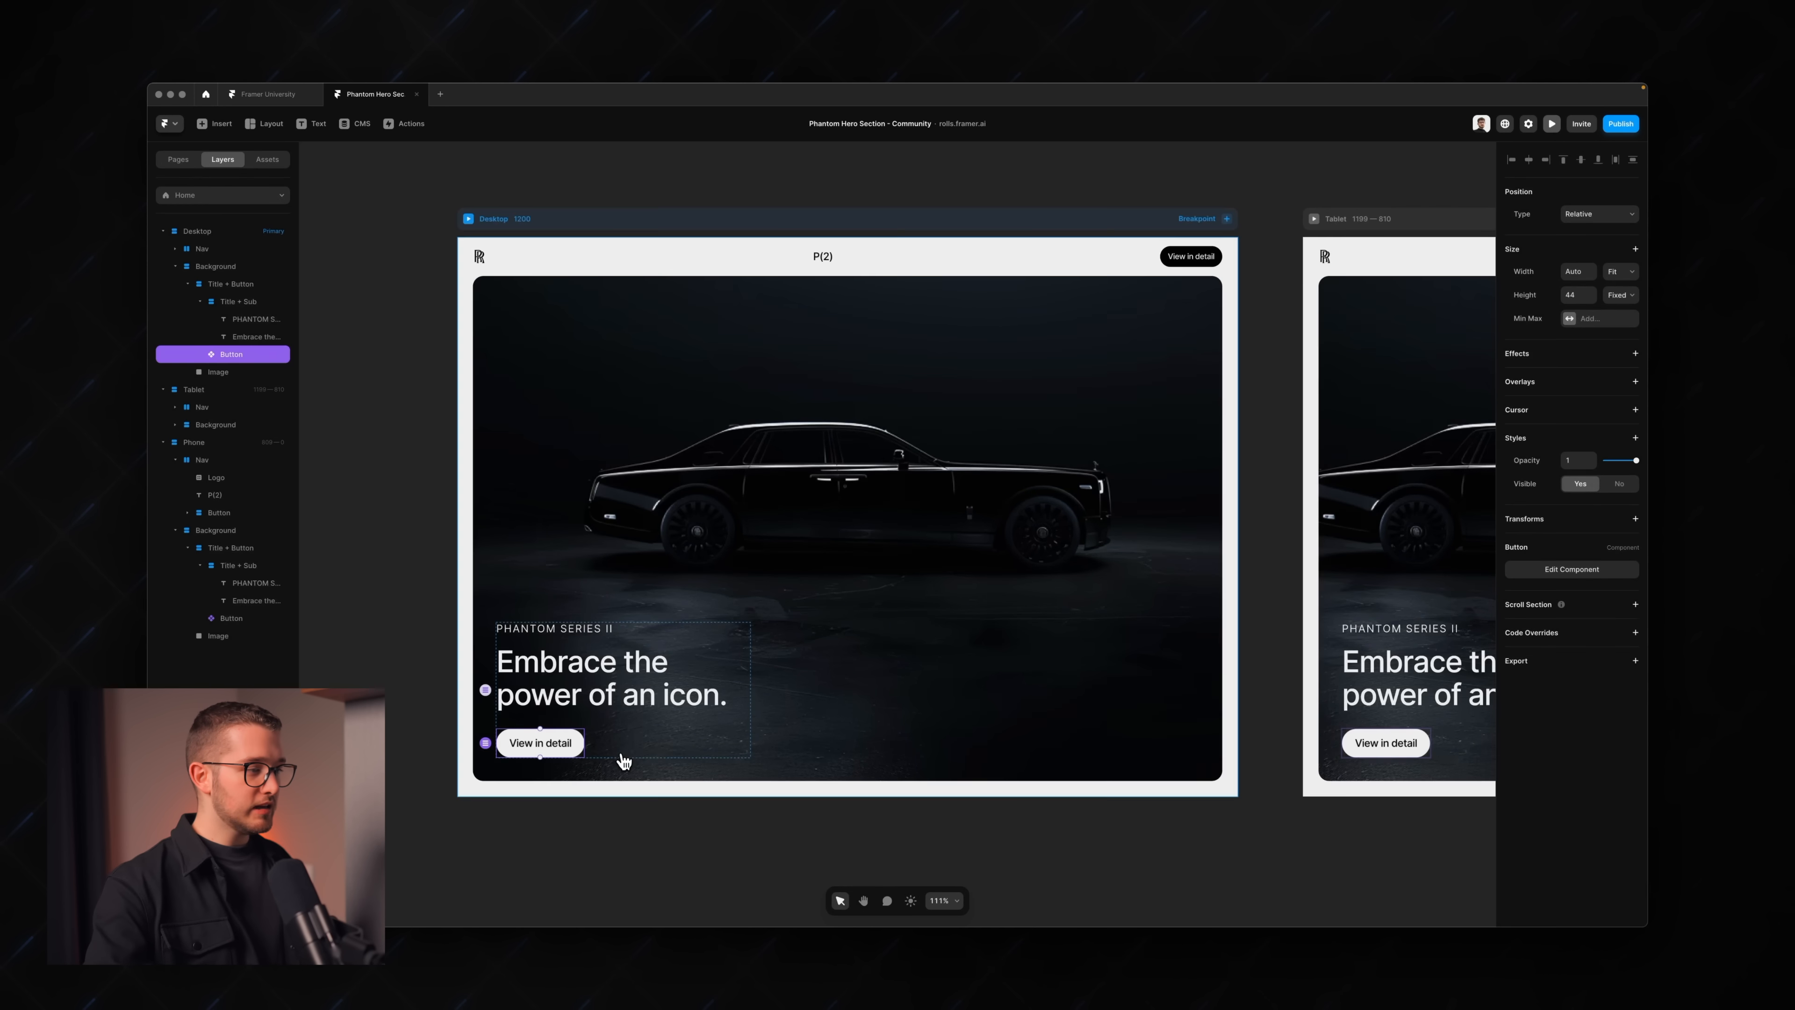
- Wrap the Desktop hero's View in detail button in a frame named Wrap and preview the page
scroll(625, 712, up, 3)
scroll(625, 711, left, 1)
scroll(625, 712, up, 2)
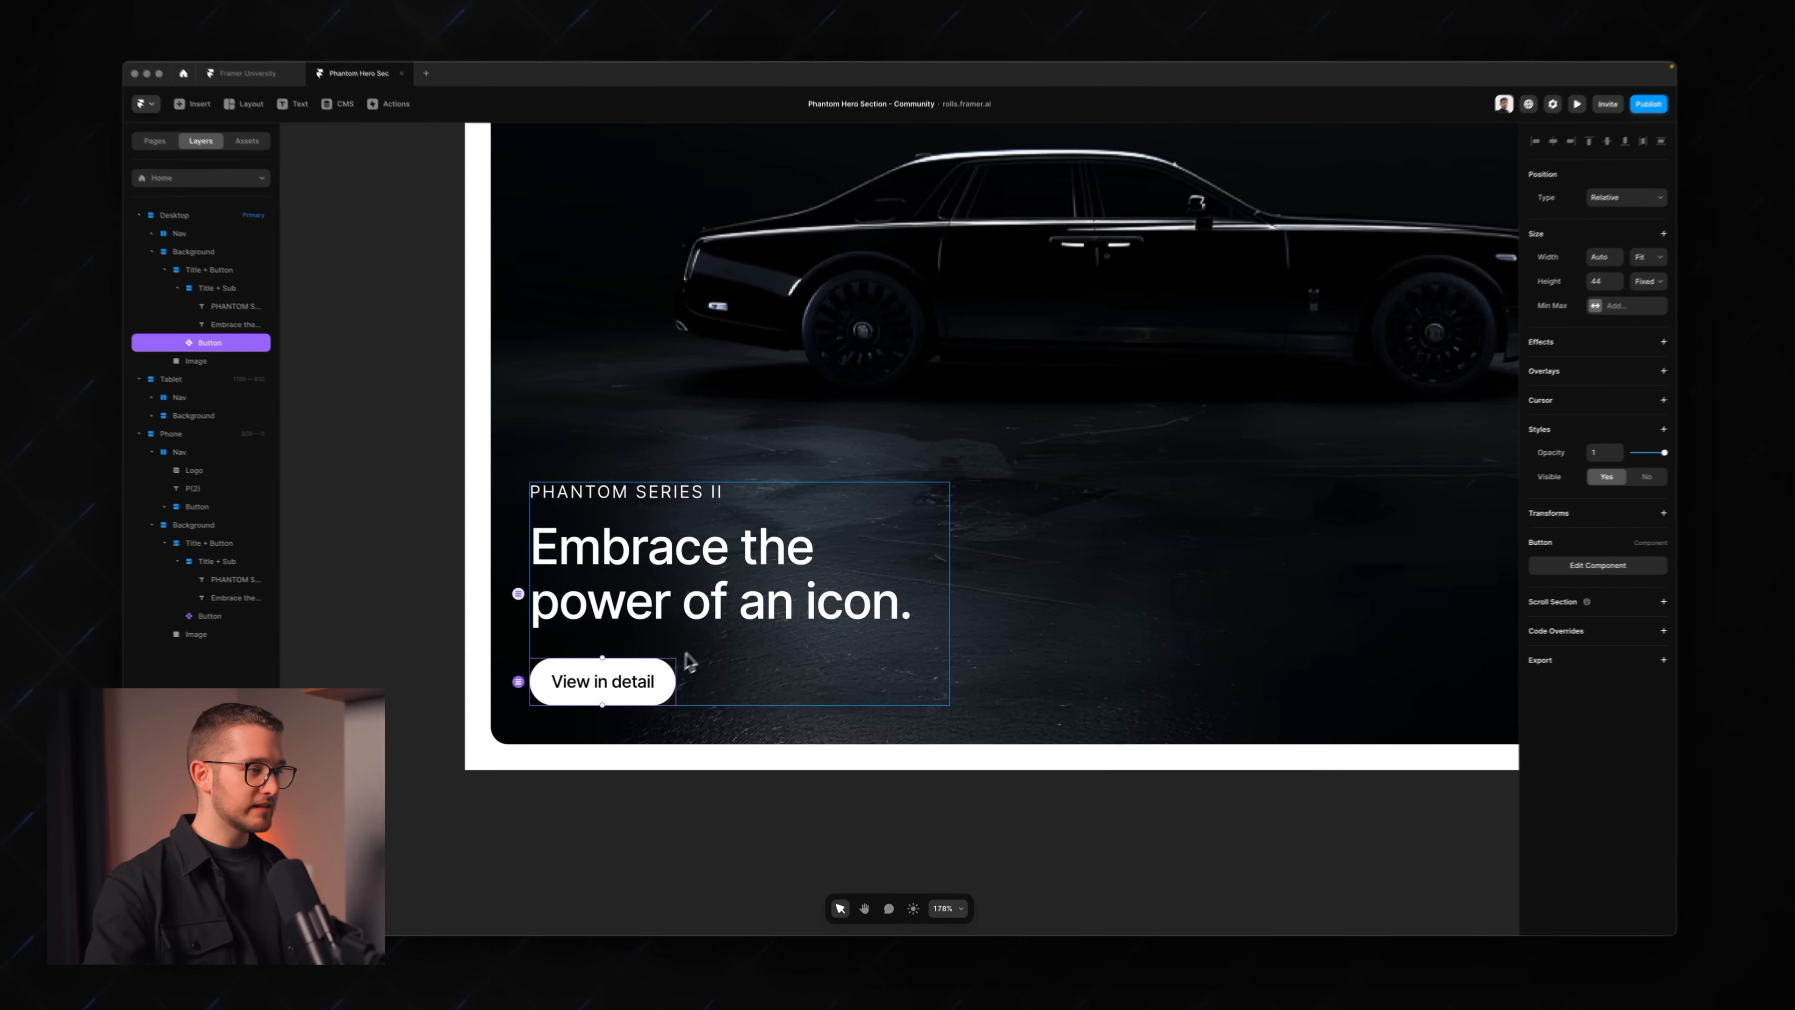
click(691, 657)
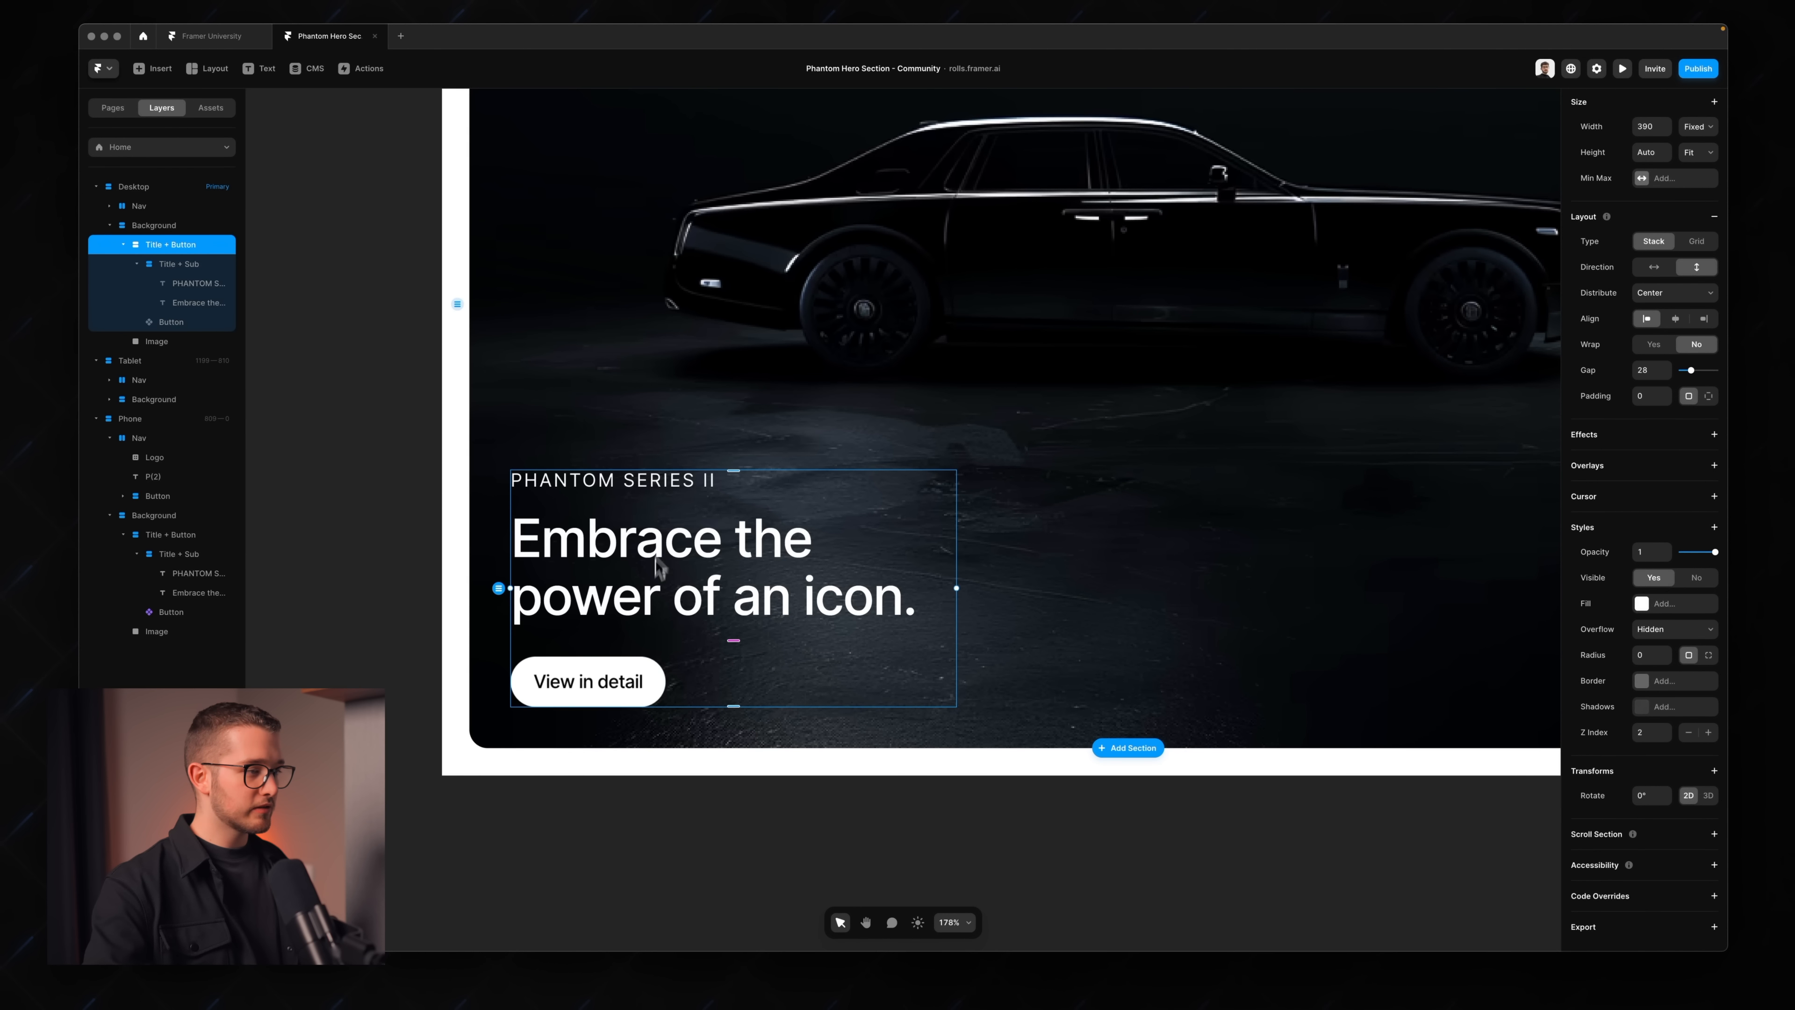
click(641, 688)
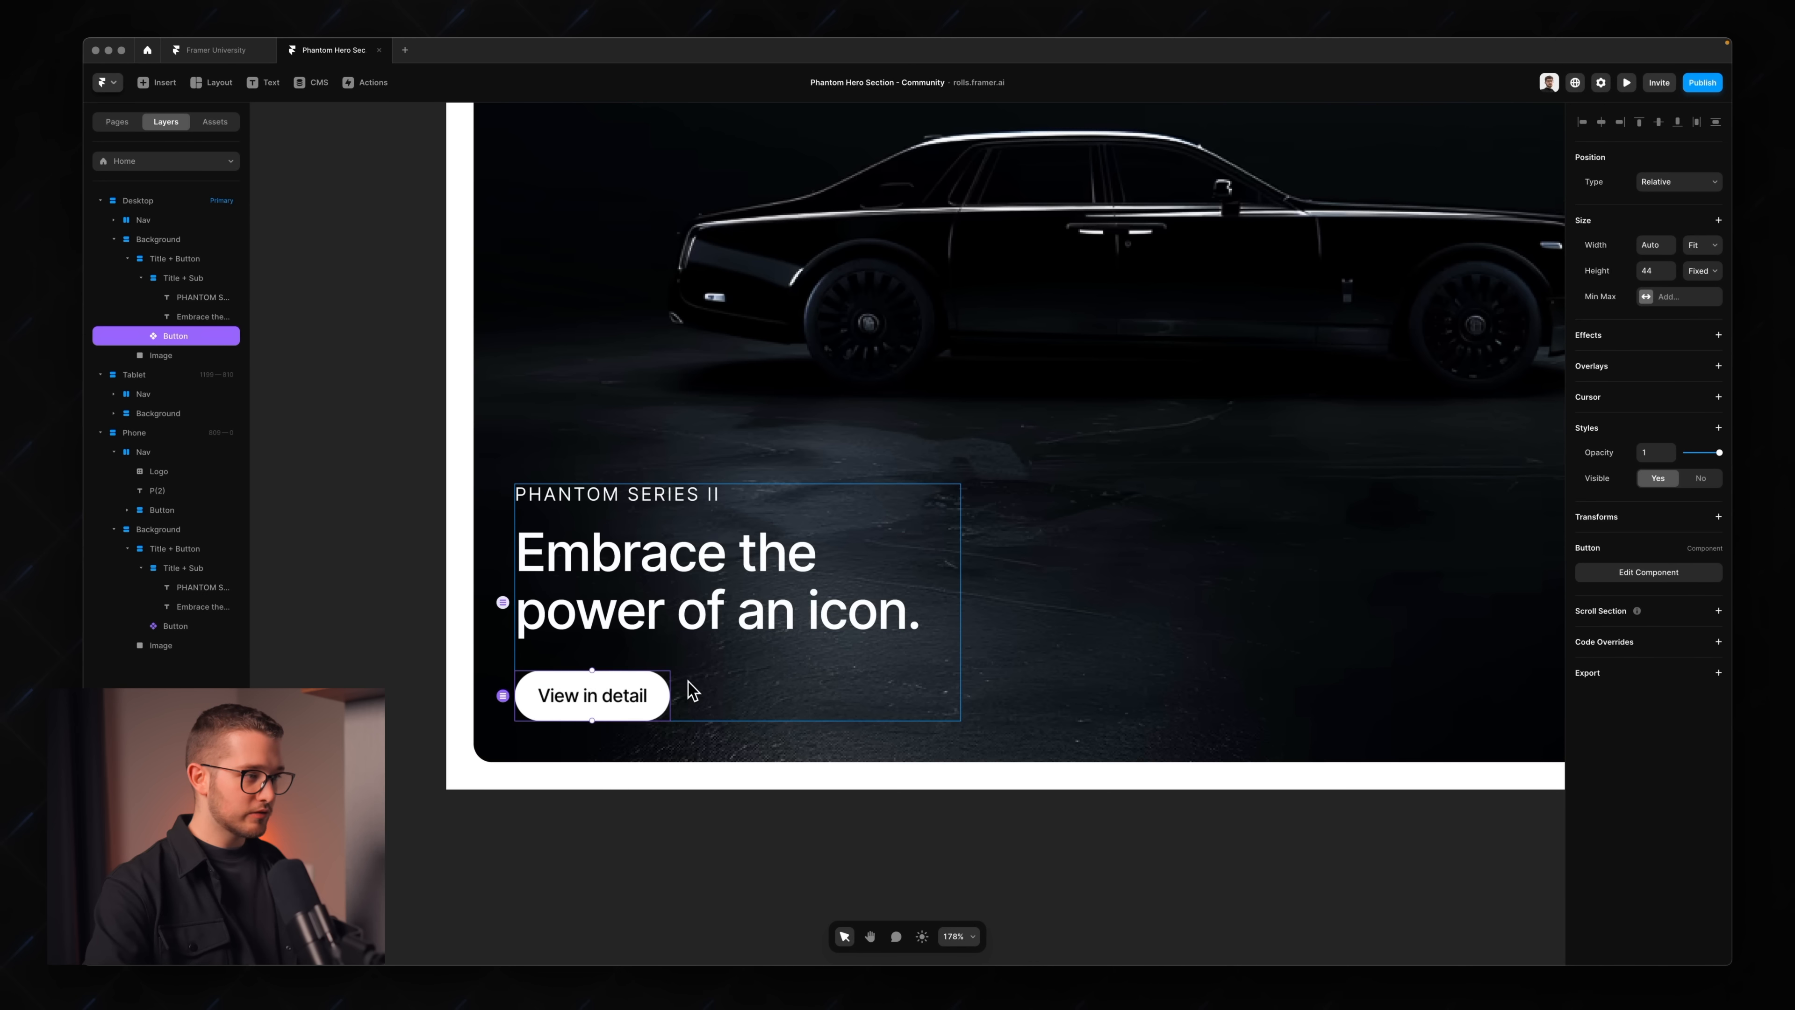
key(super+alt+Return)
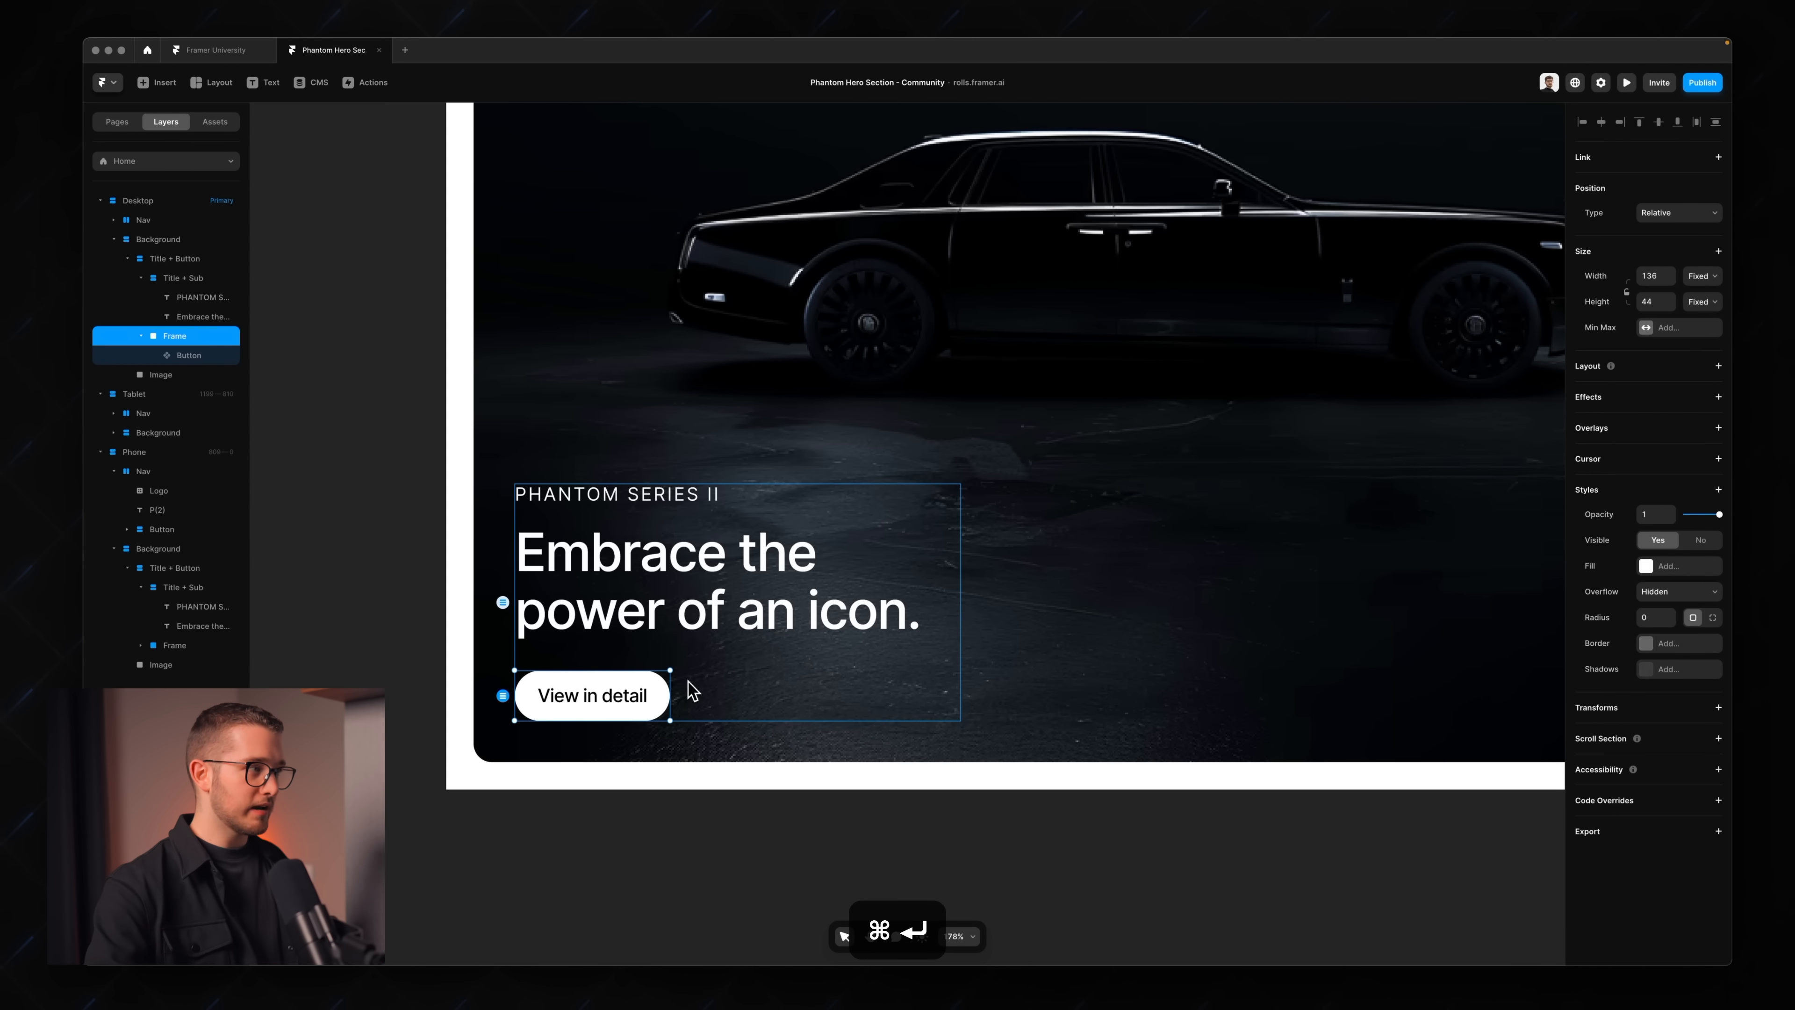
key(super+r)
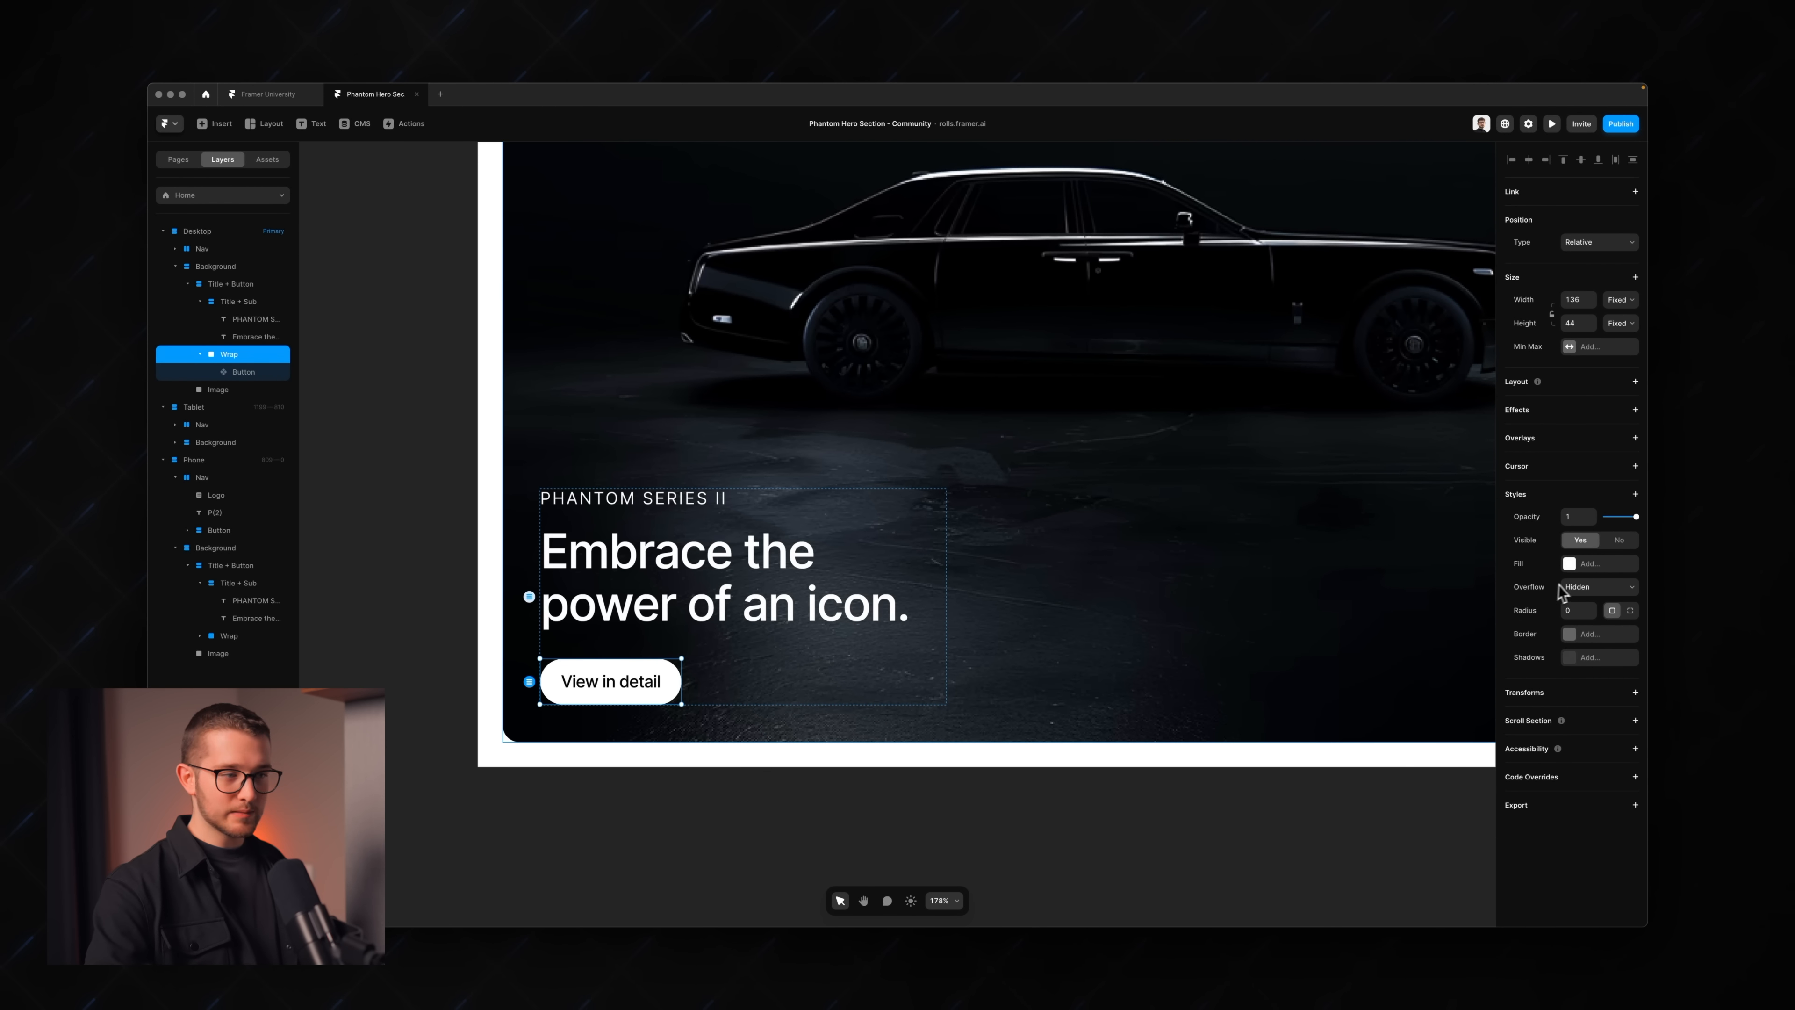
key(super+p)
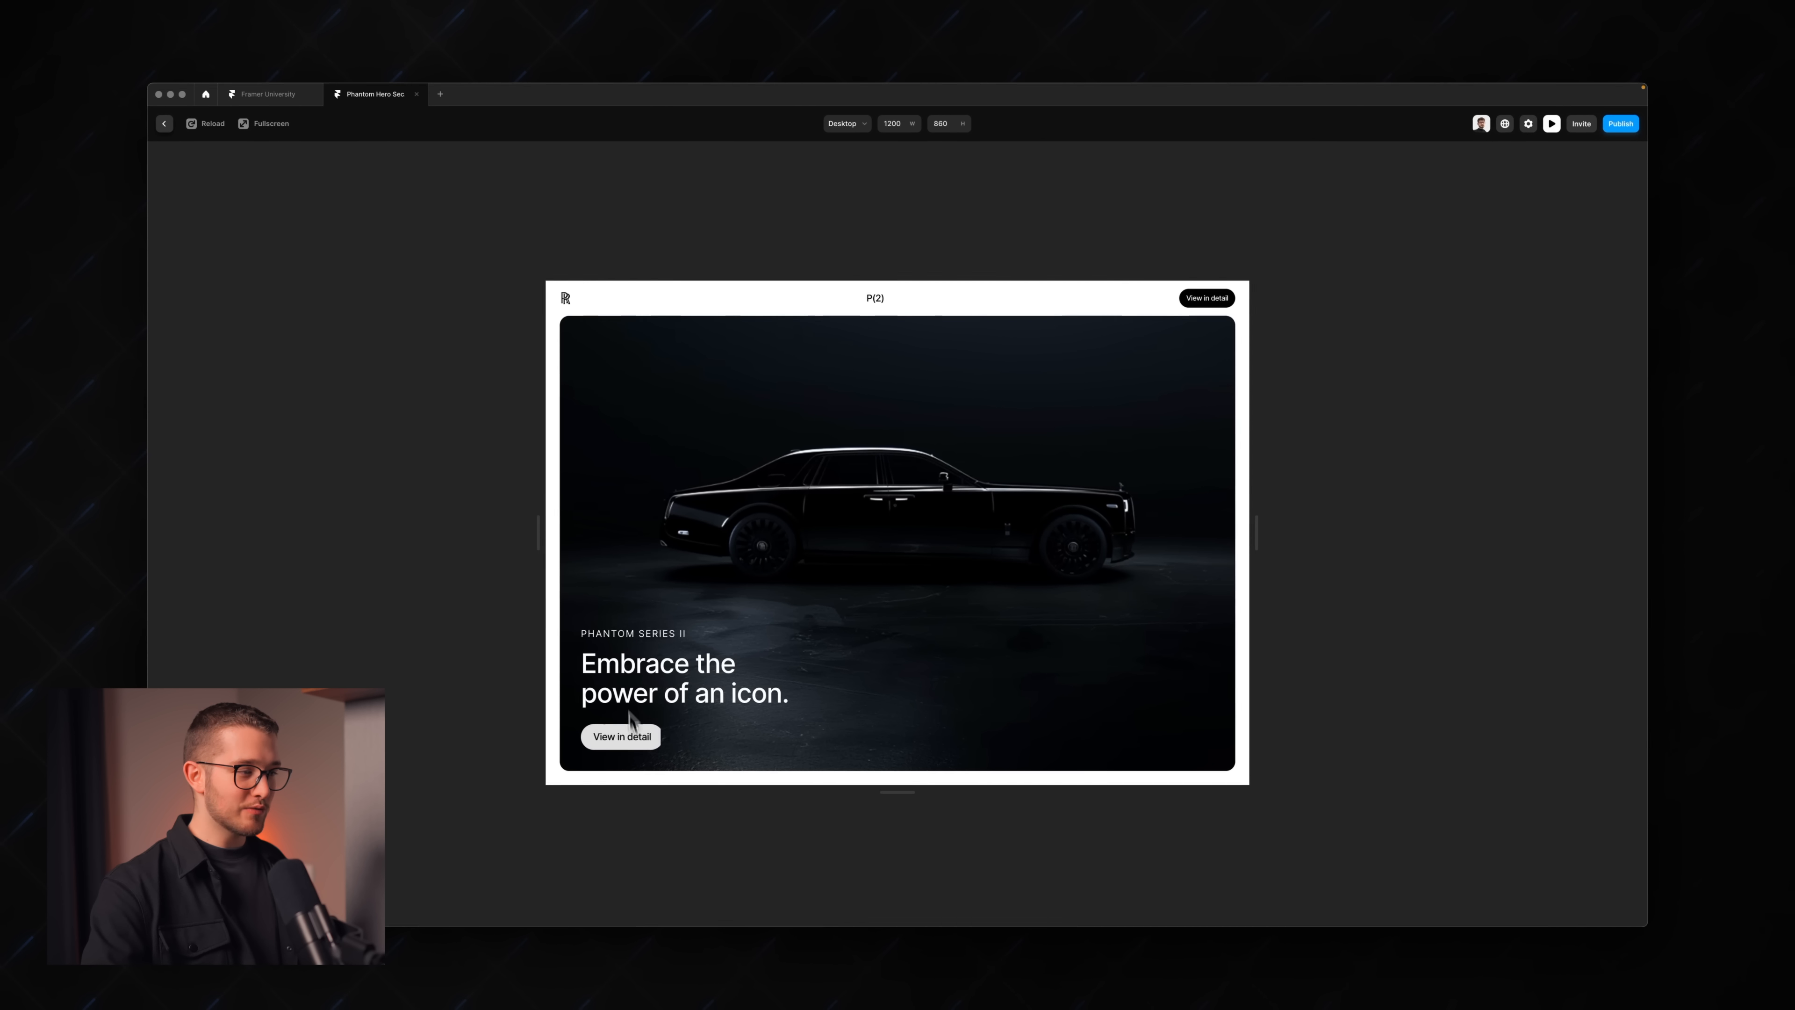
key(super+p)
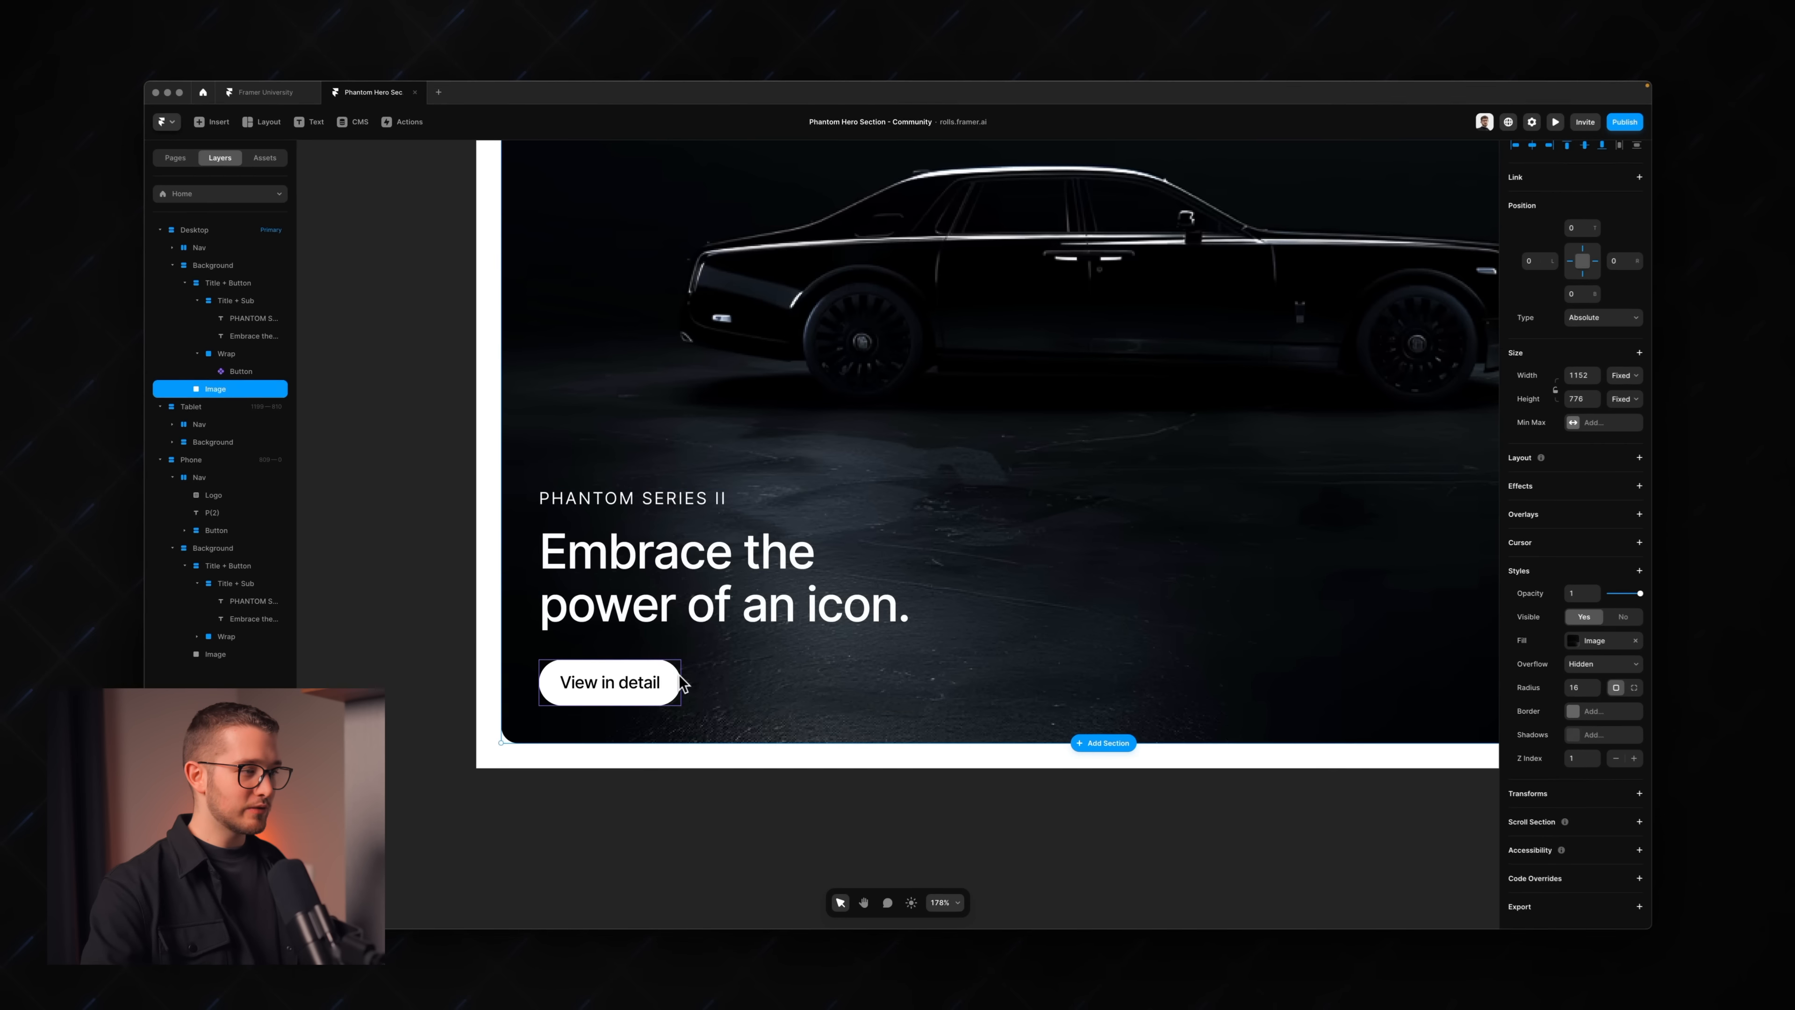
- Set the overflow of the Wrap frame around the Desktop hero button to Visible
click(177, 341)
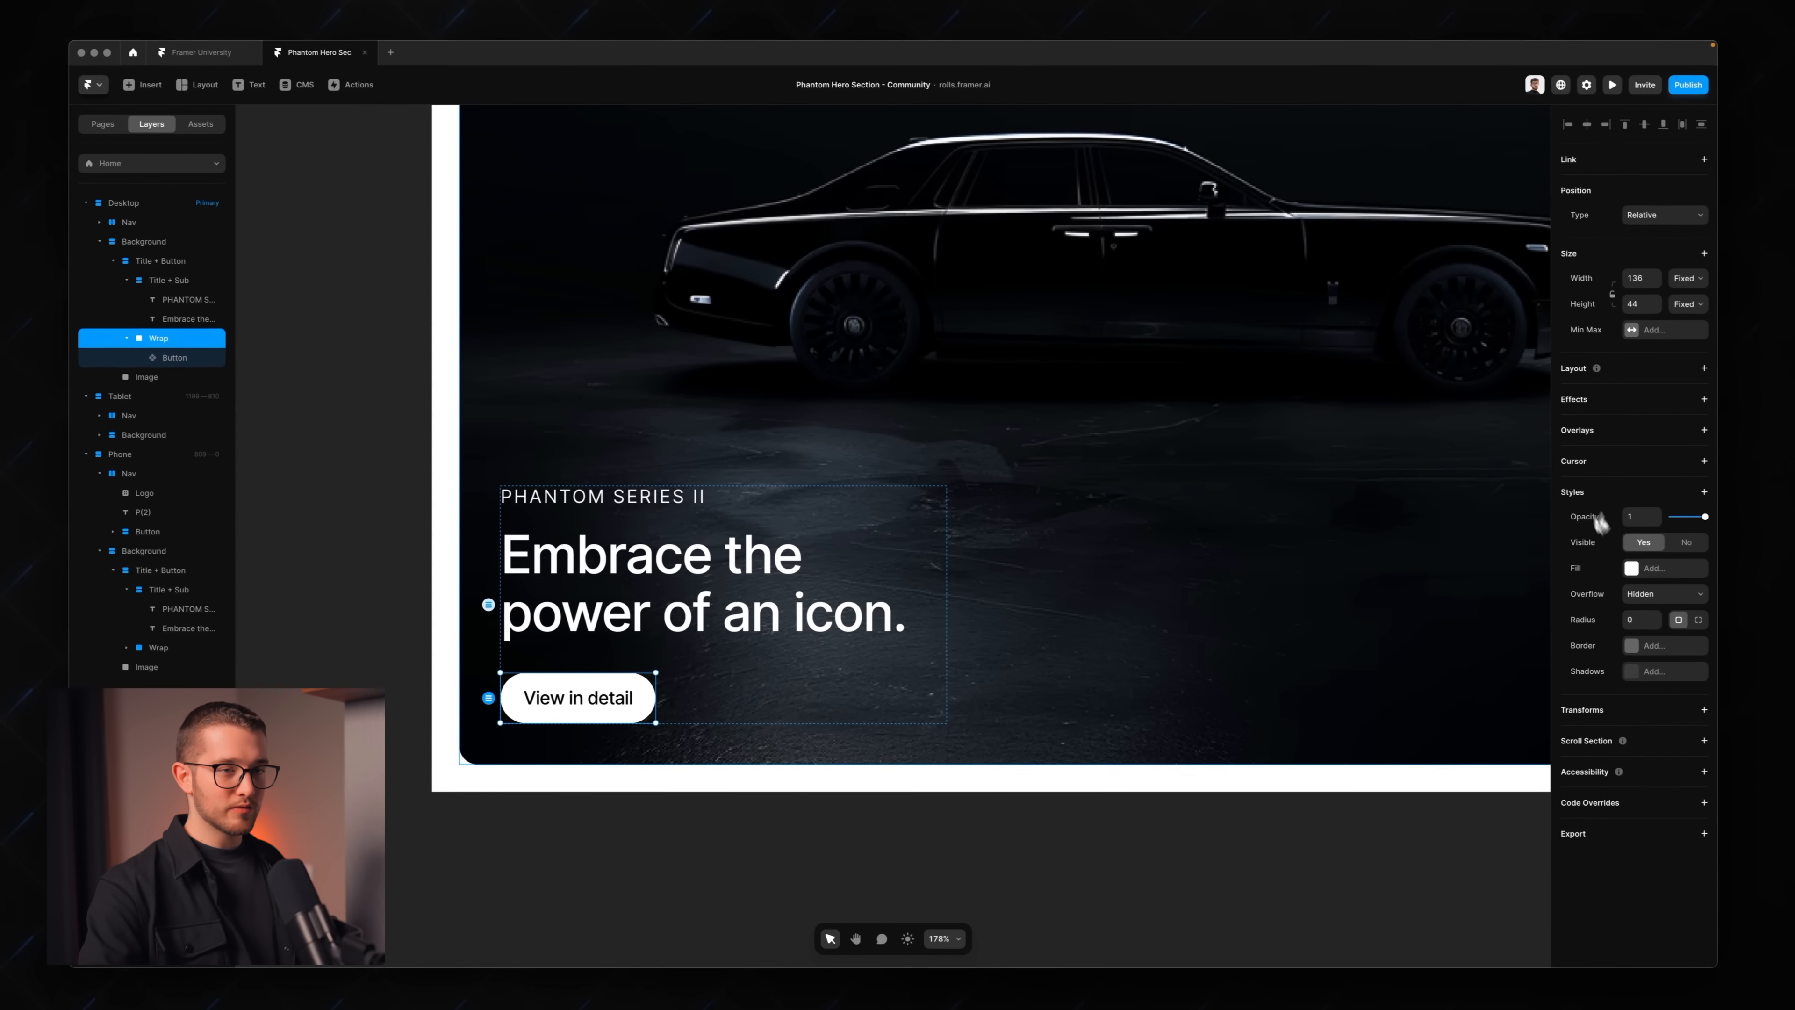
click(1675, 596)
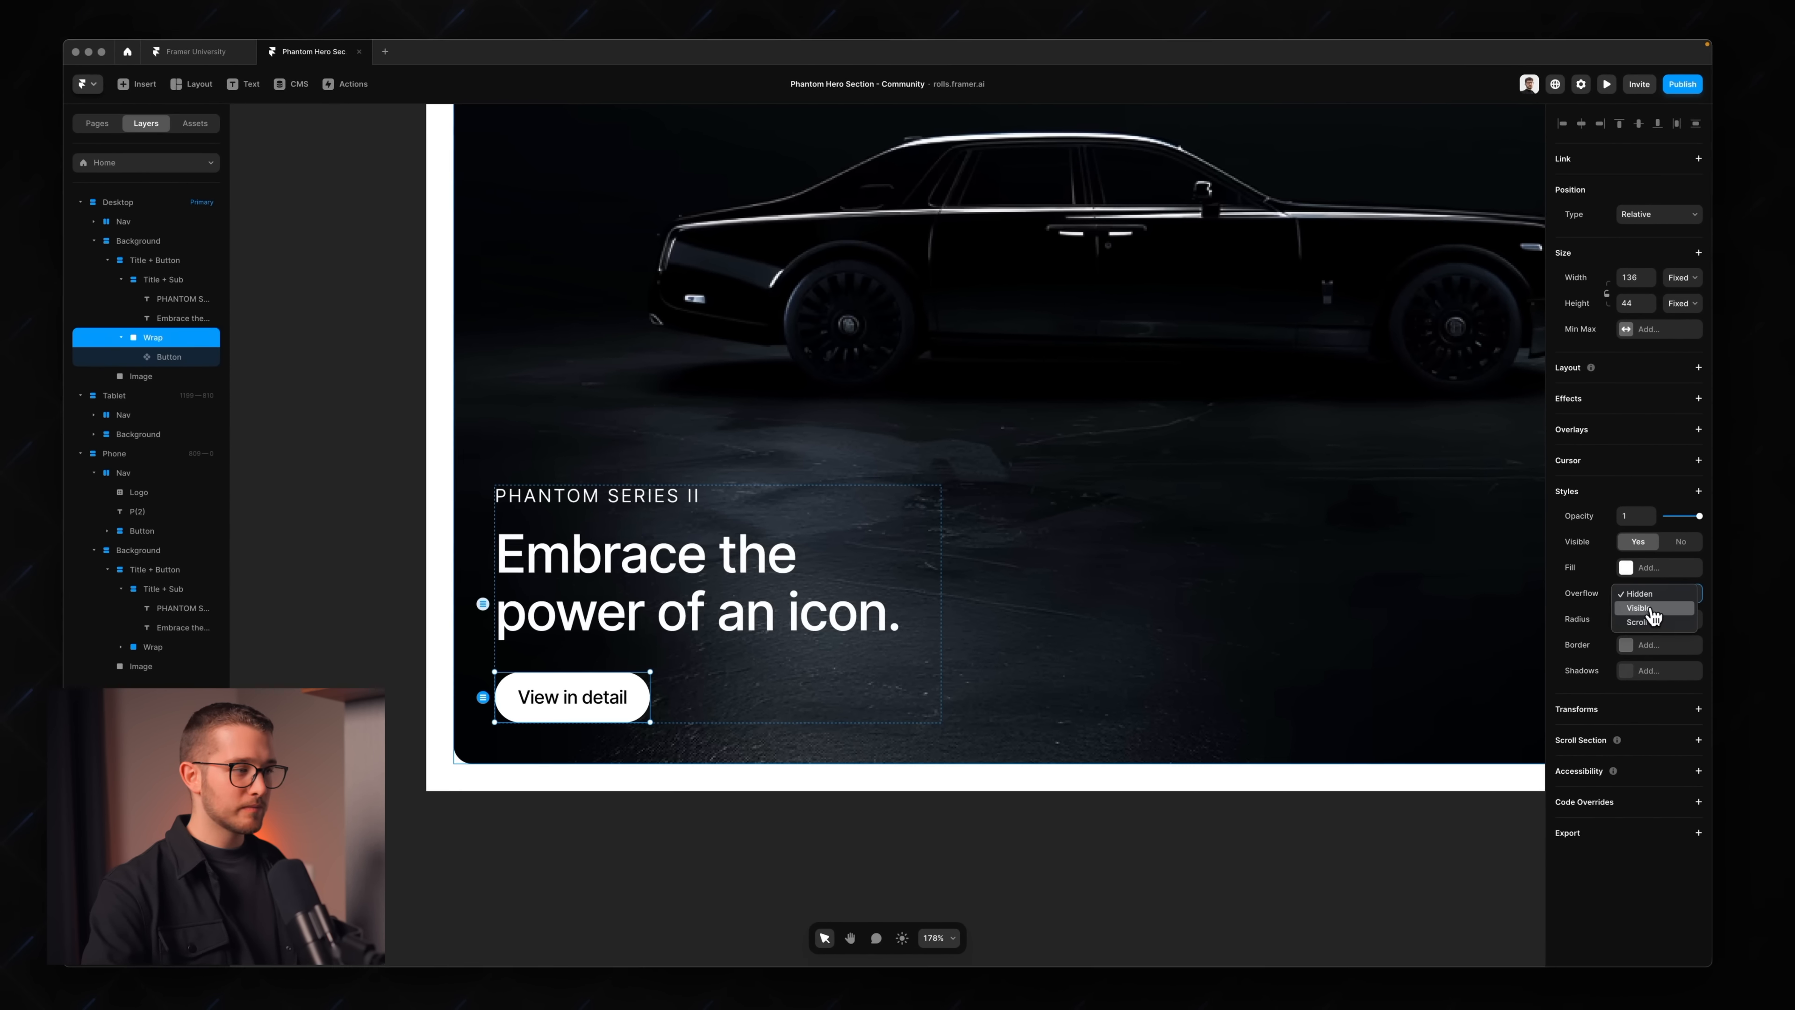
click(1640, 608)
- Pin the Button to the center of the Wrap frame and preview its hover effect
click(611, 691)
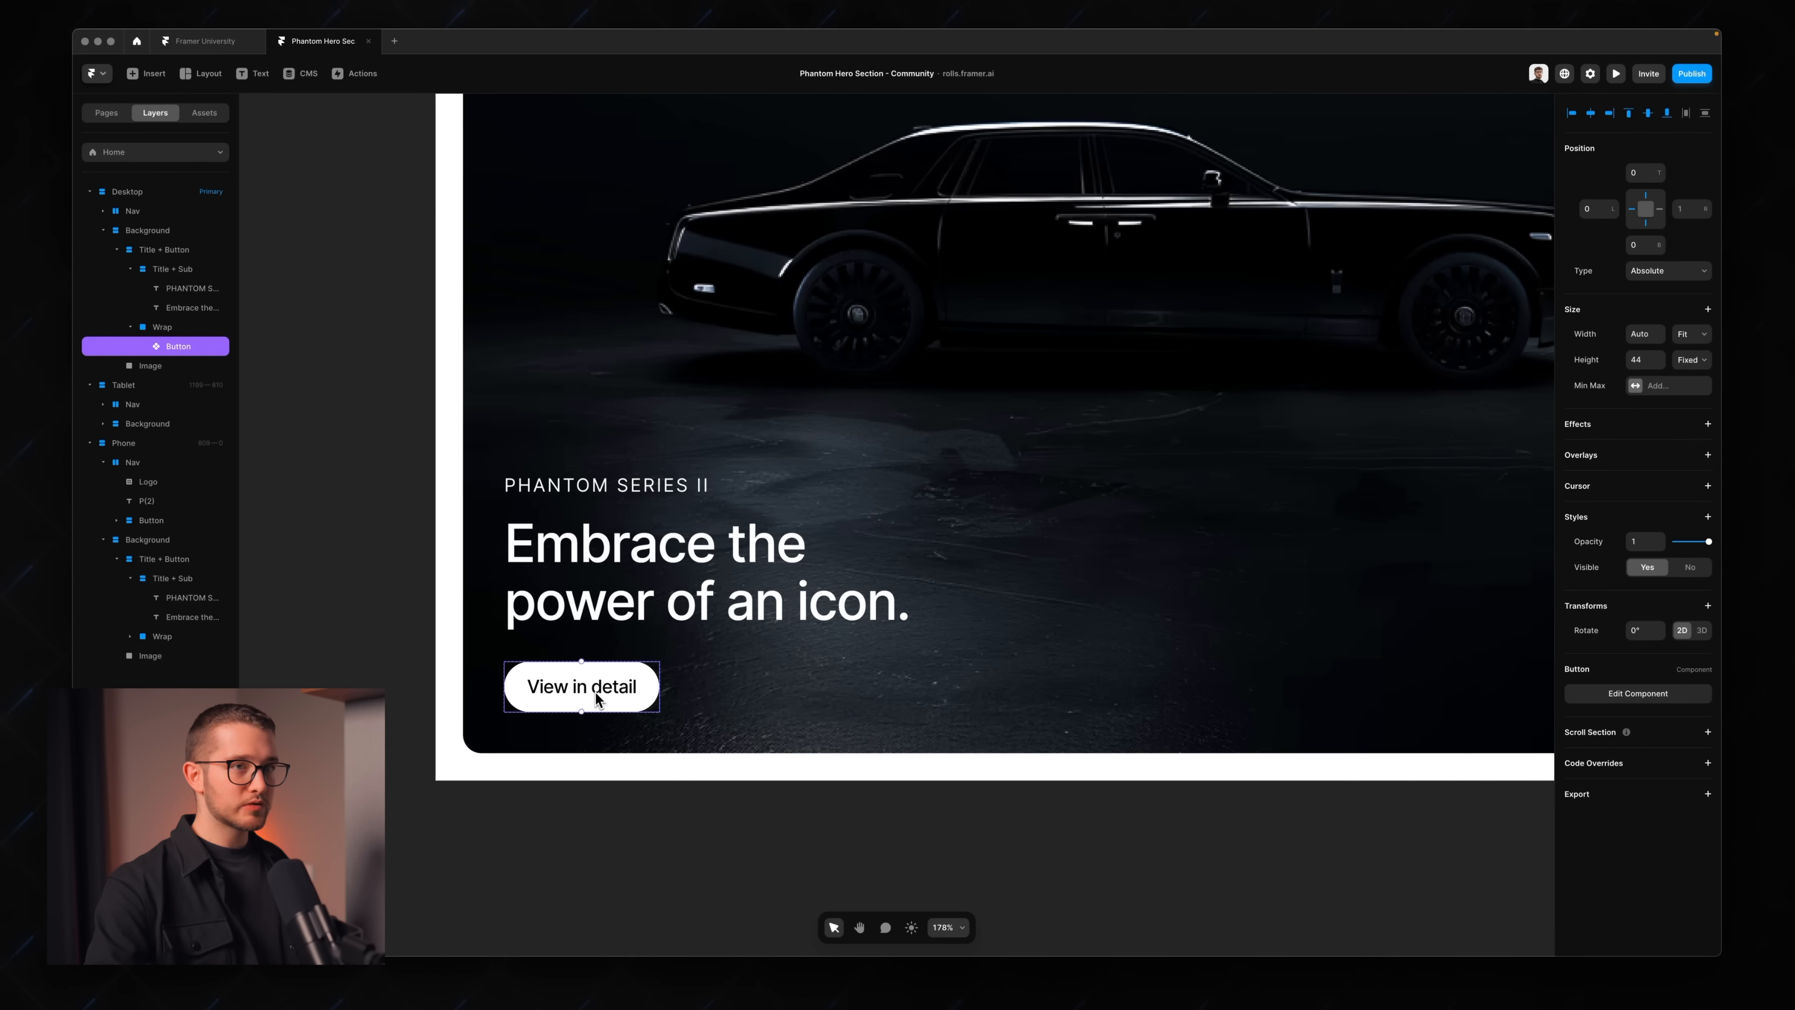
click(1646, 210)
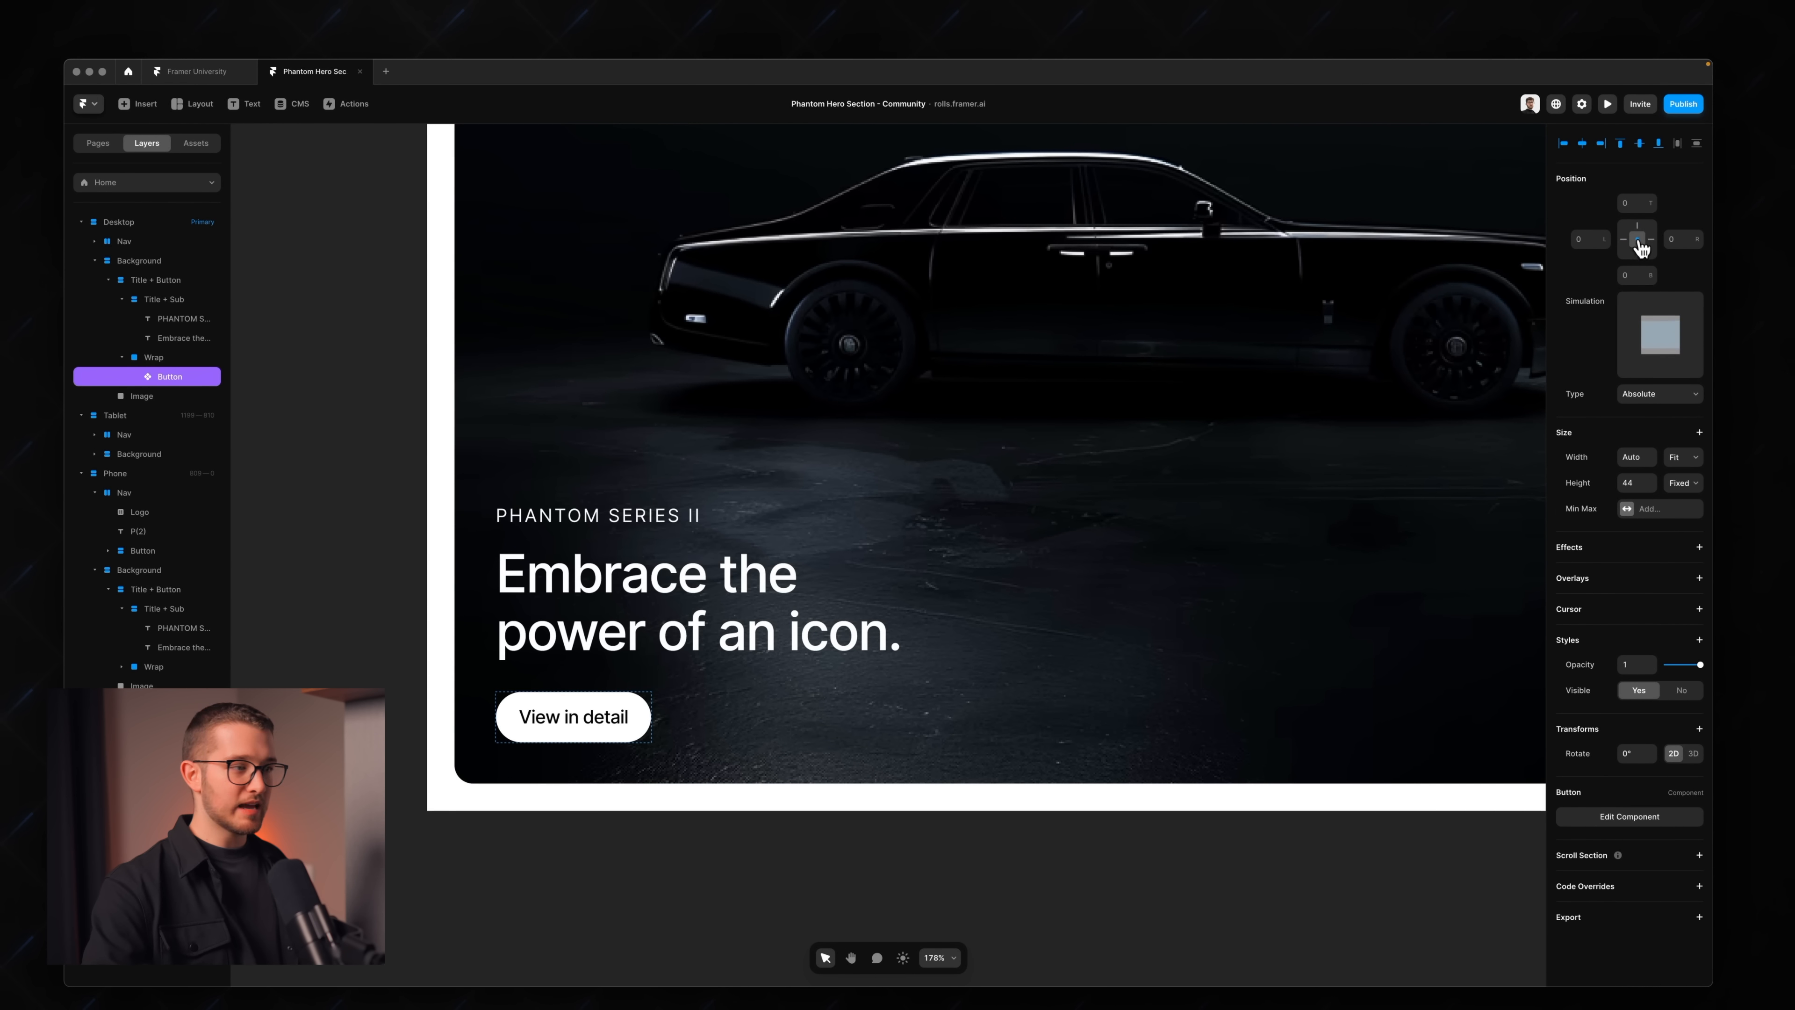
key(super+p)
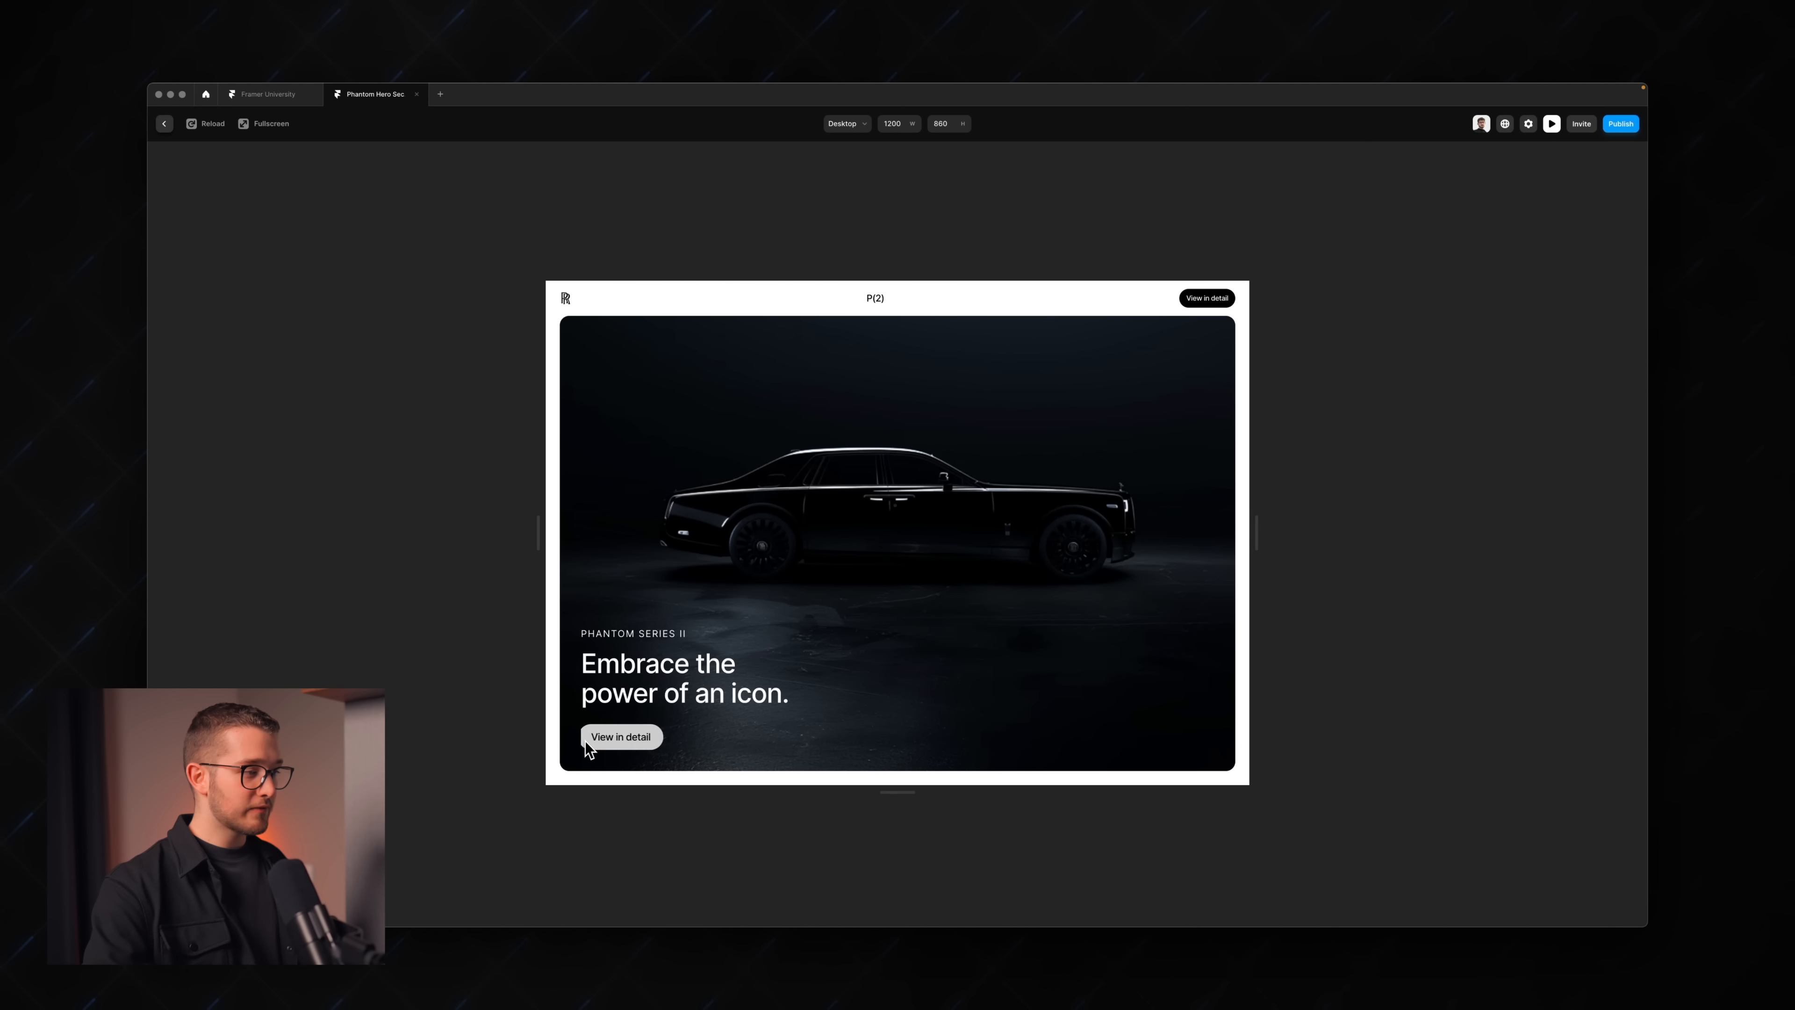
key(Escape)
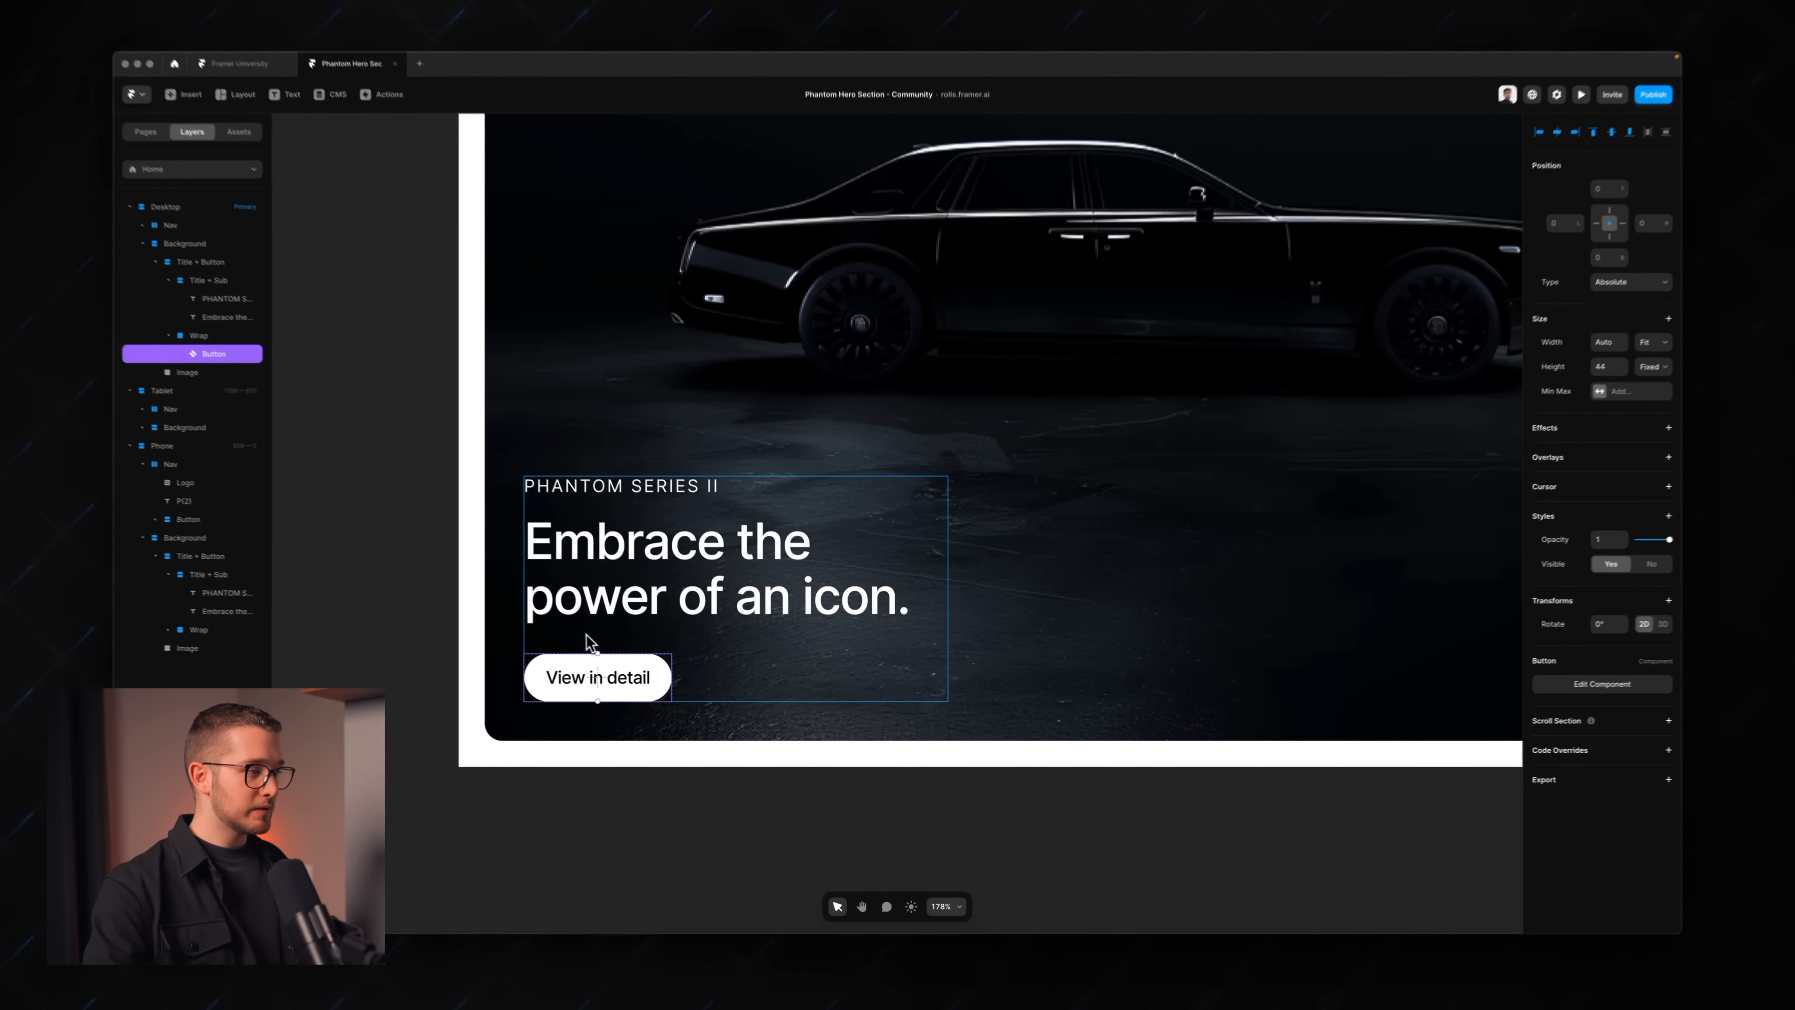
- Set the overflow of the Desktop Title + Button stack to Visible and preview the page
click(614, 648)
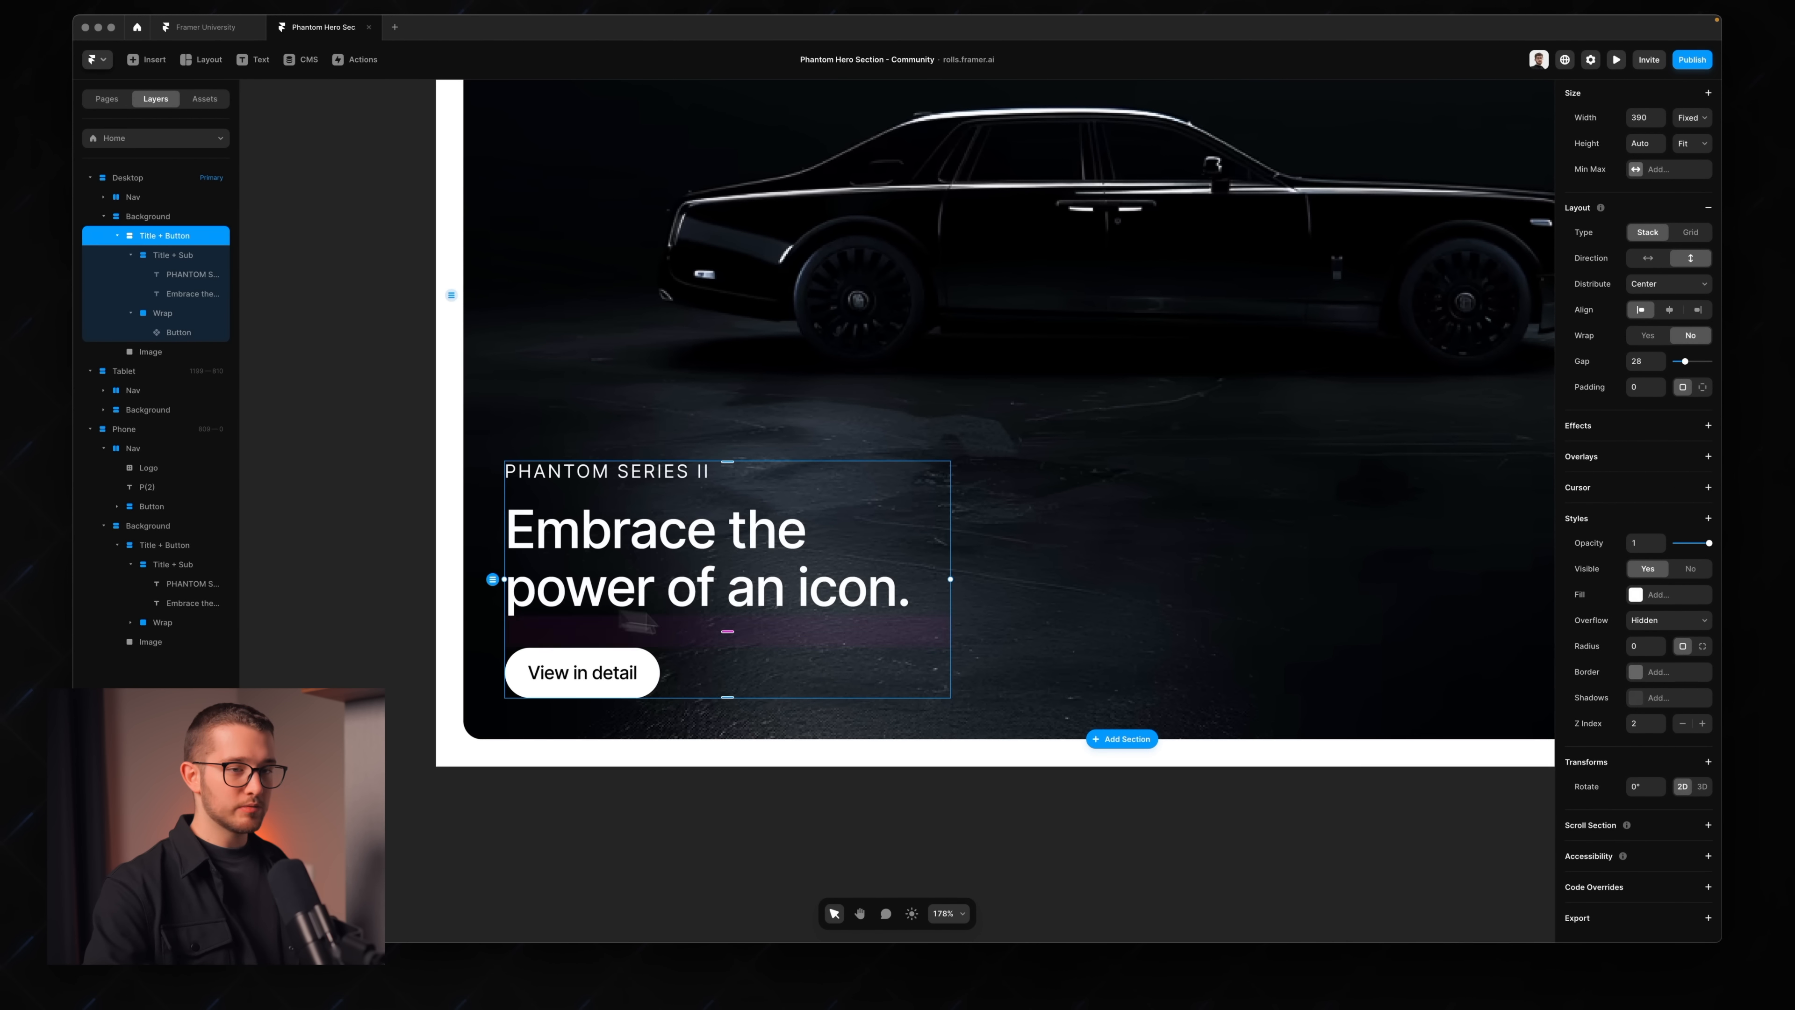
click(1637, 623)
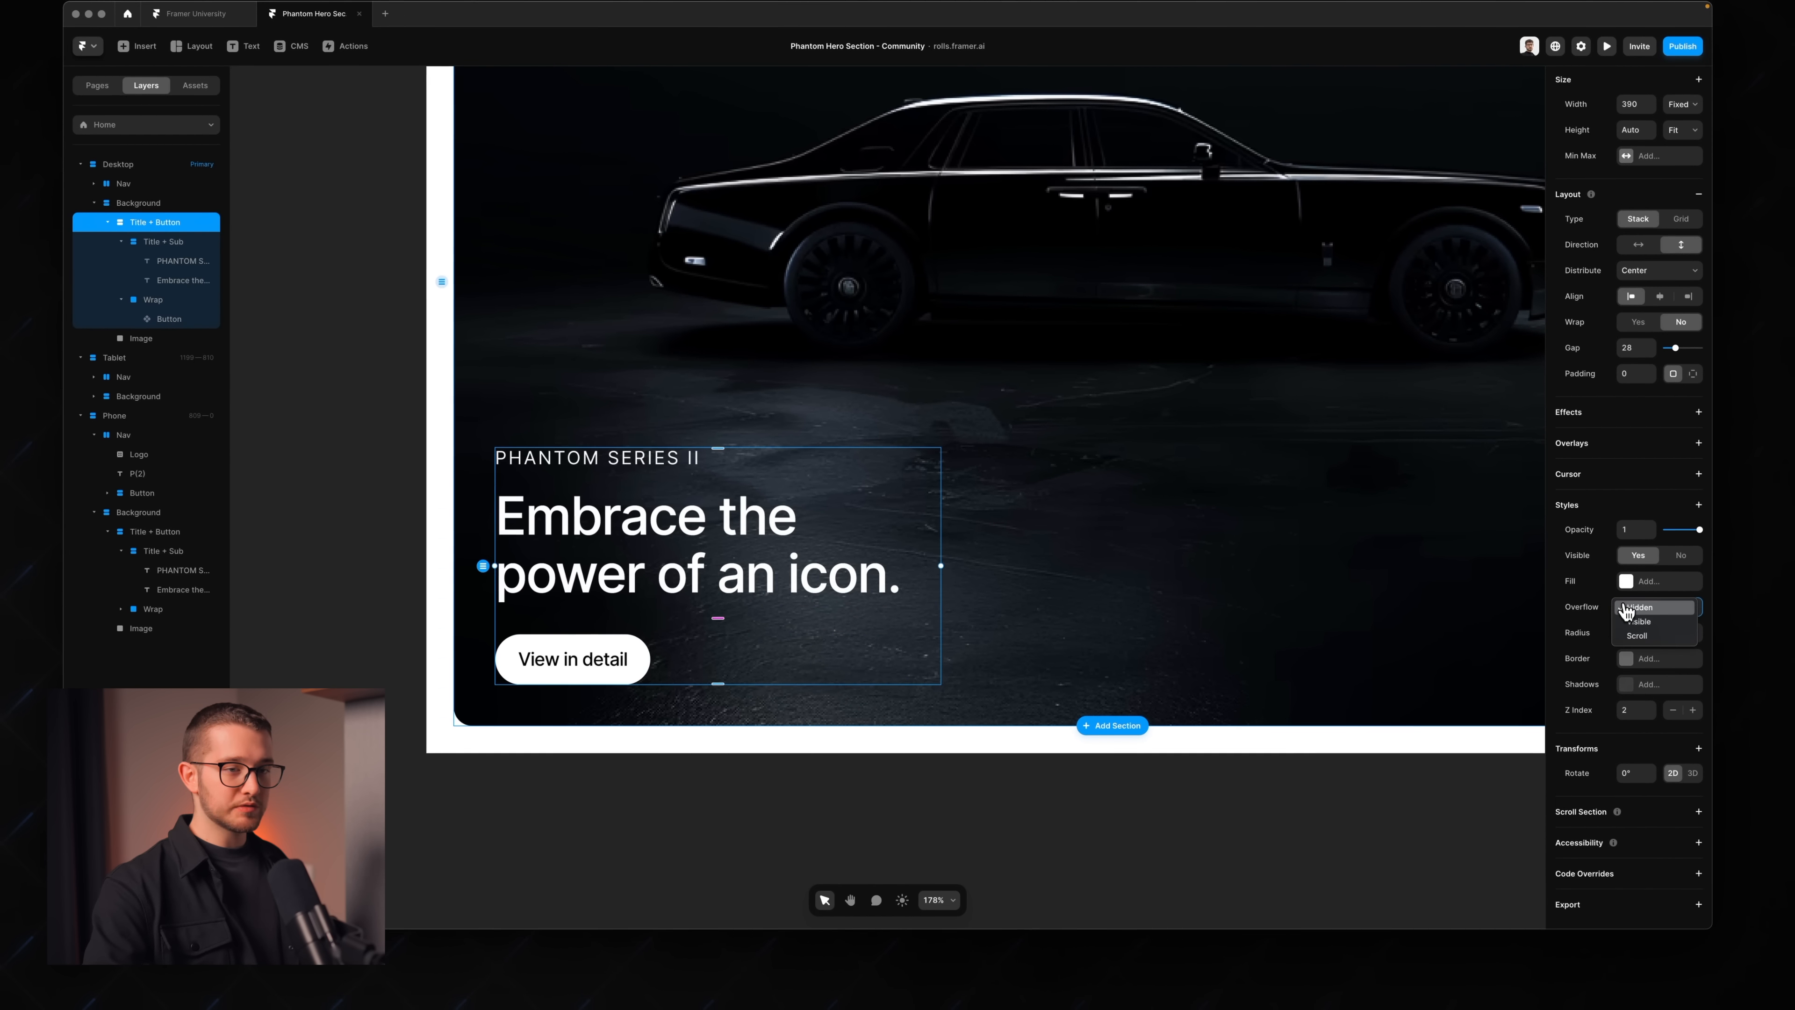
click(1640, 622)
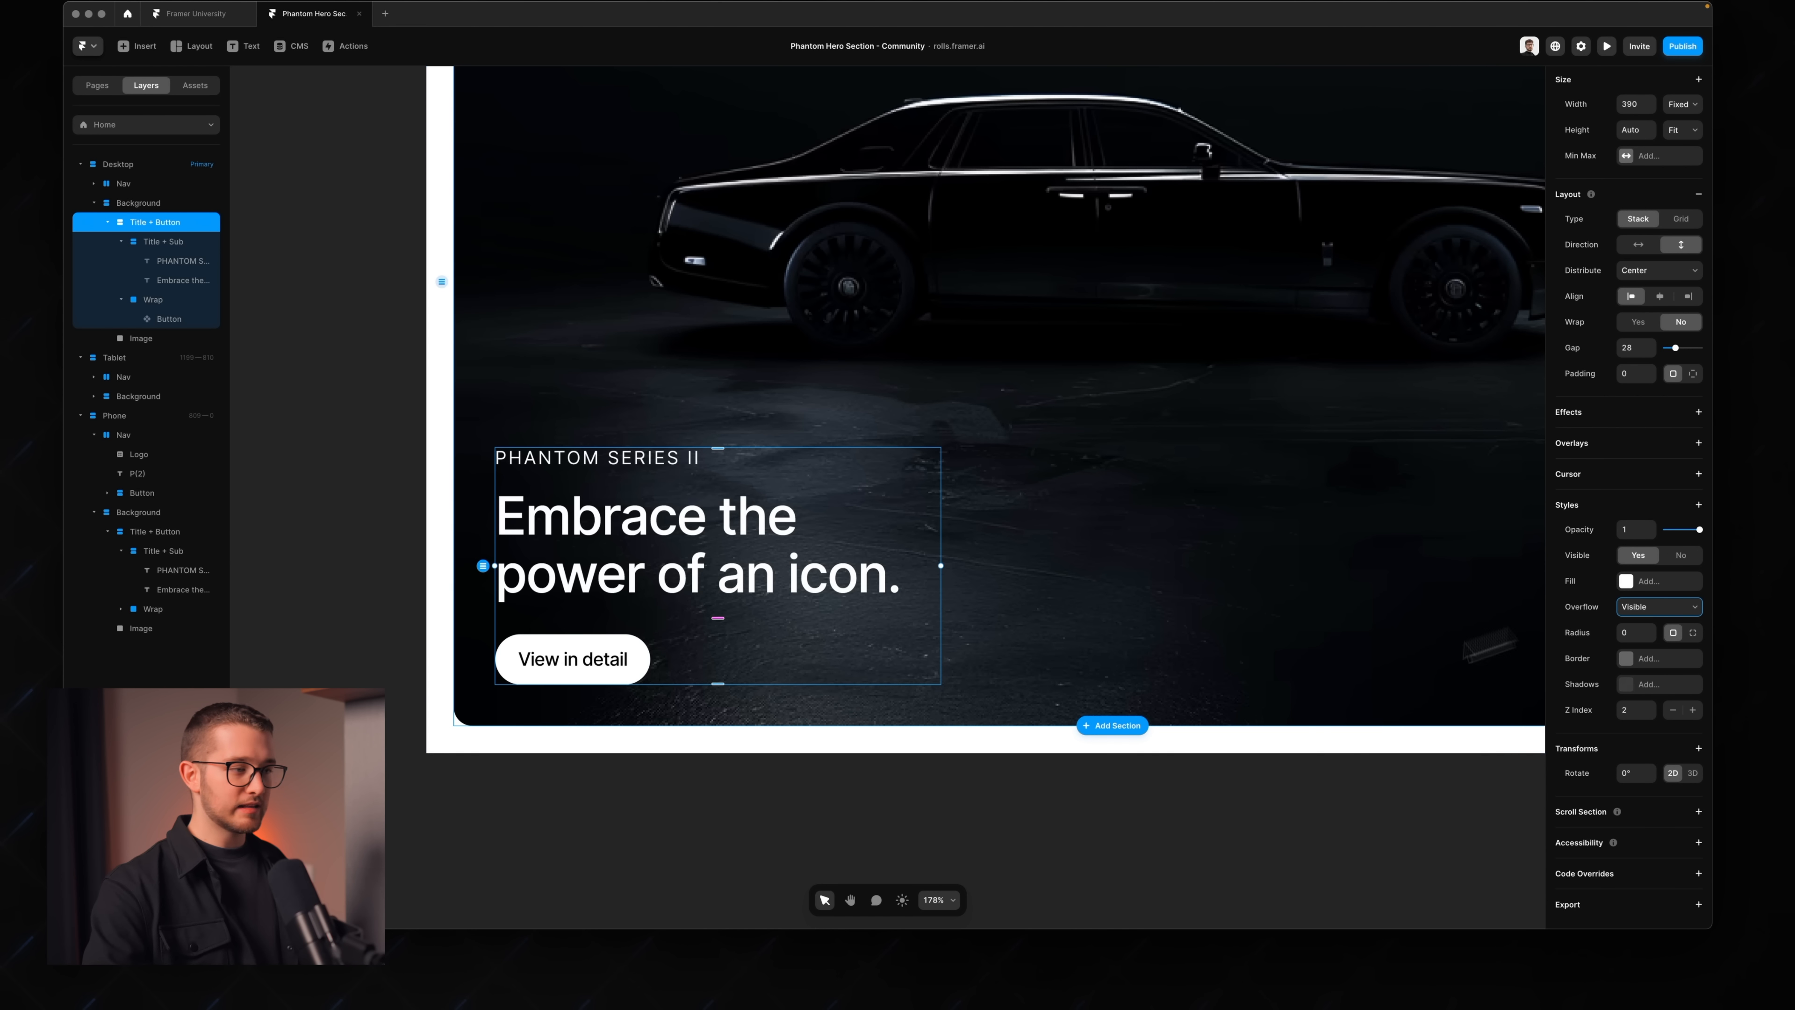
click(1013, 798)
key(super+p)
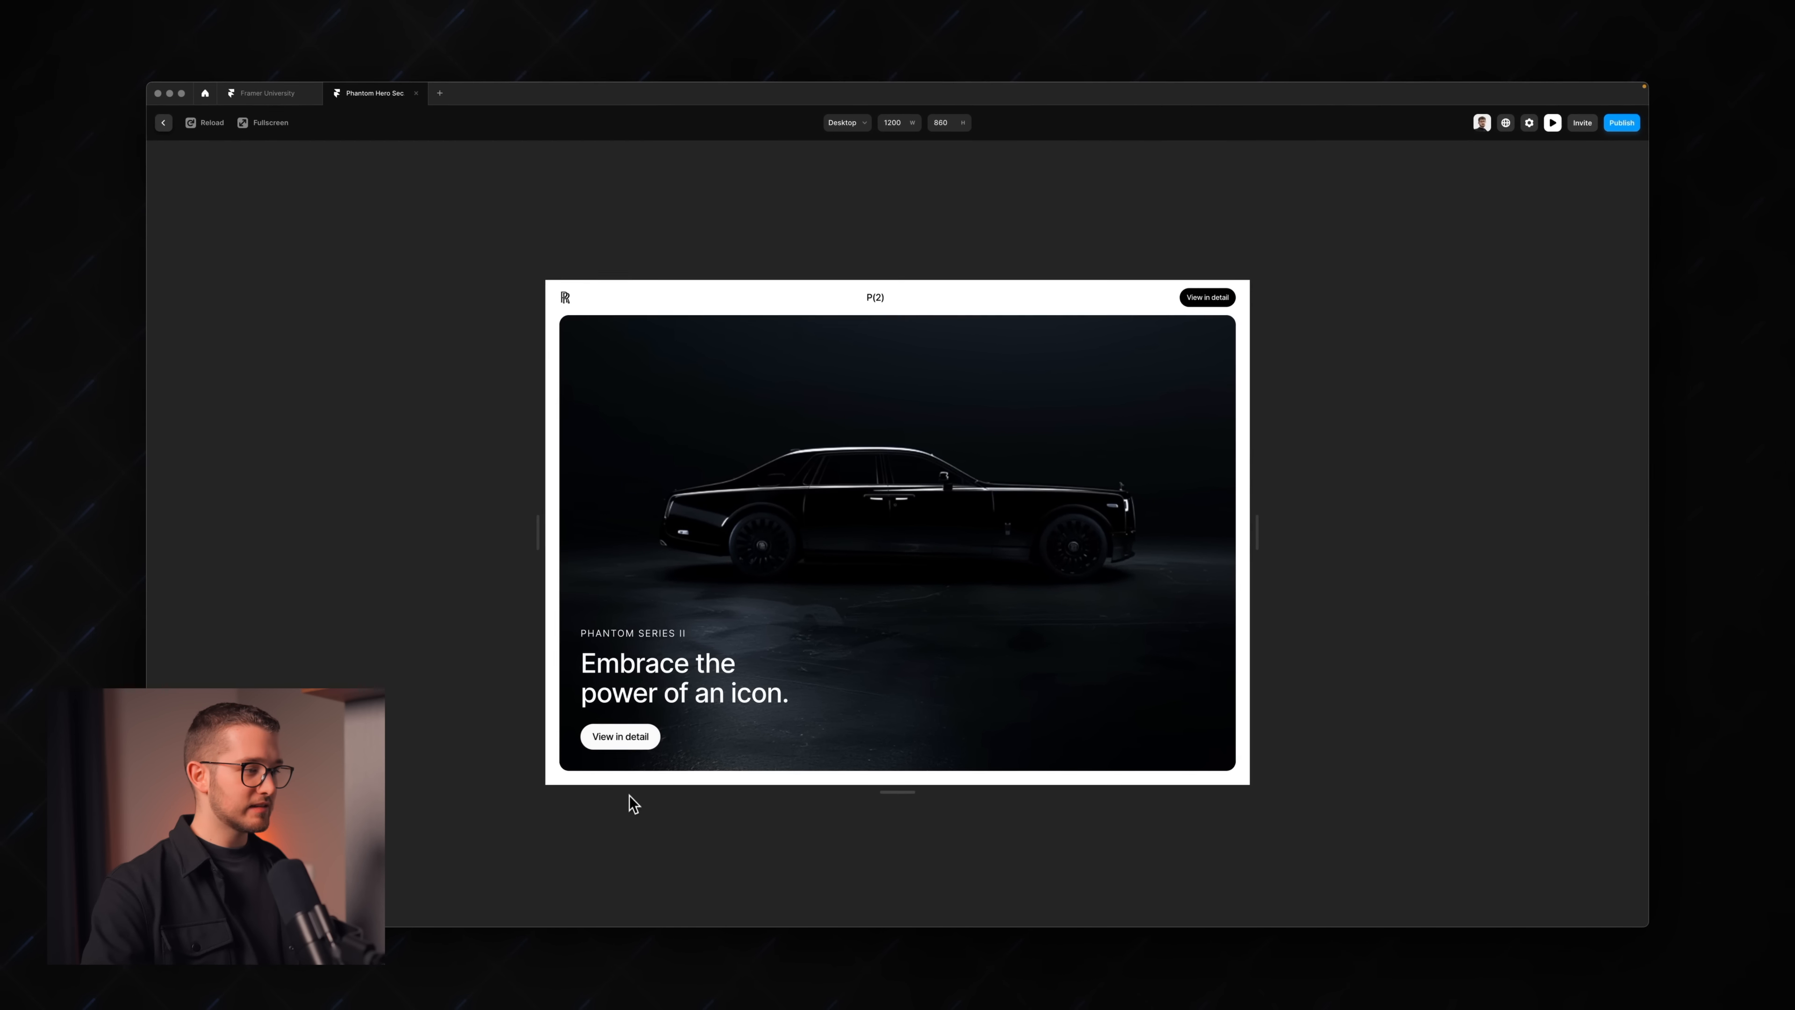
key(super+p)
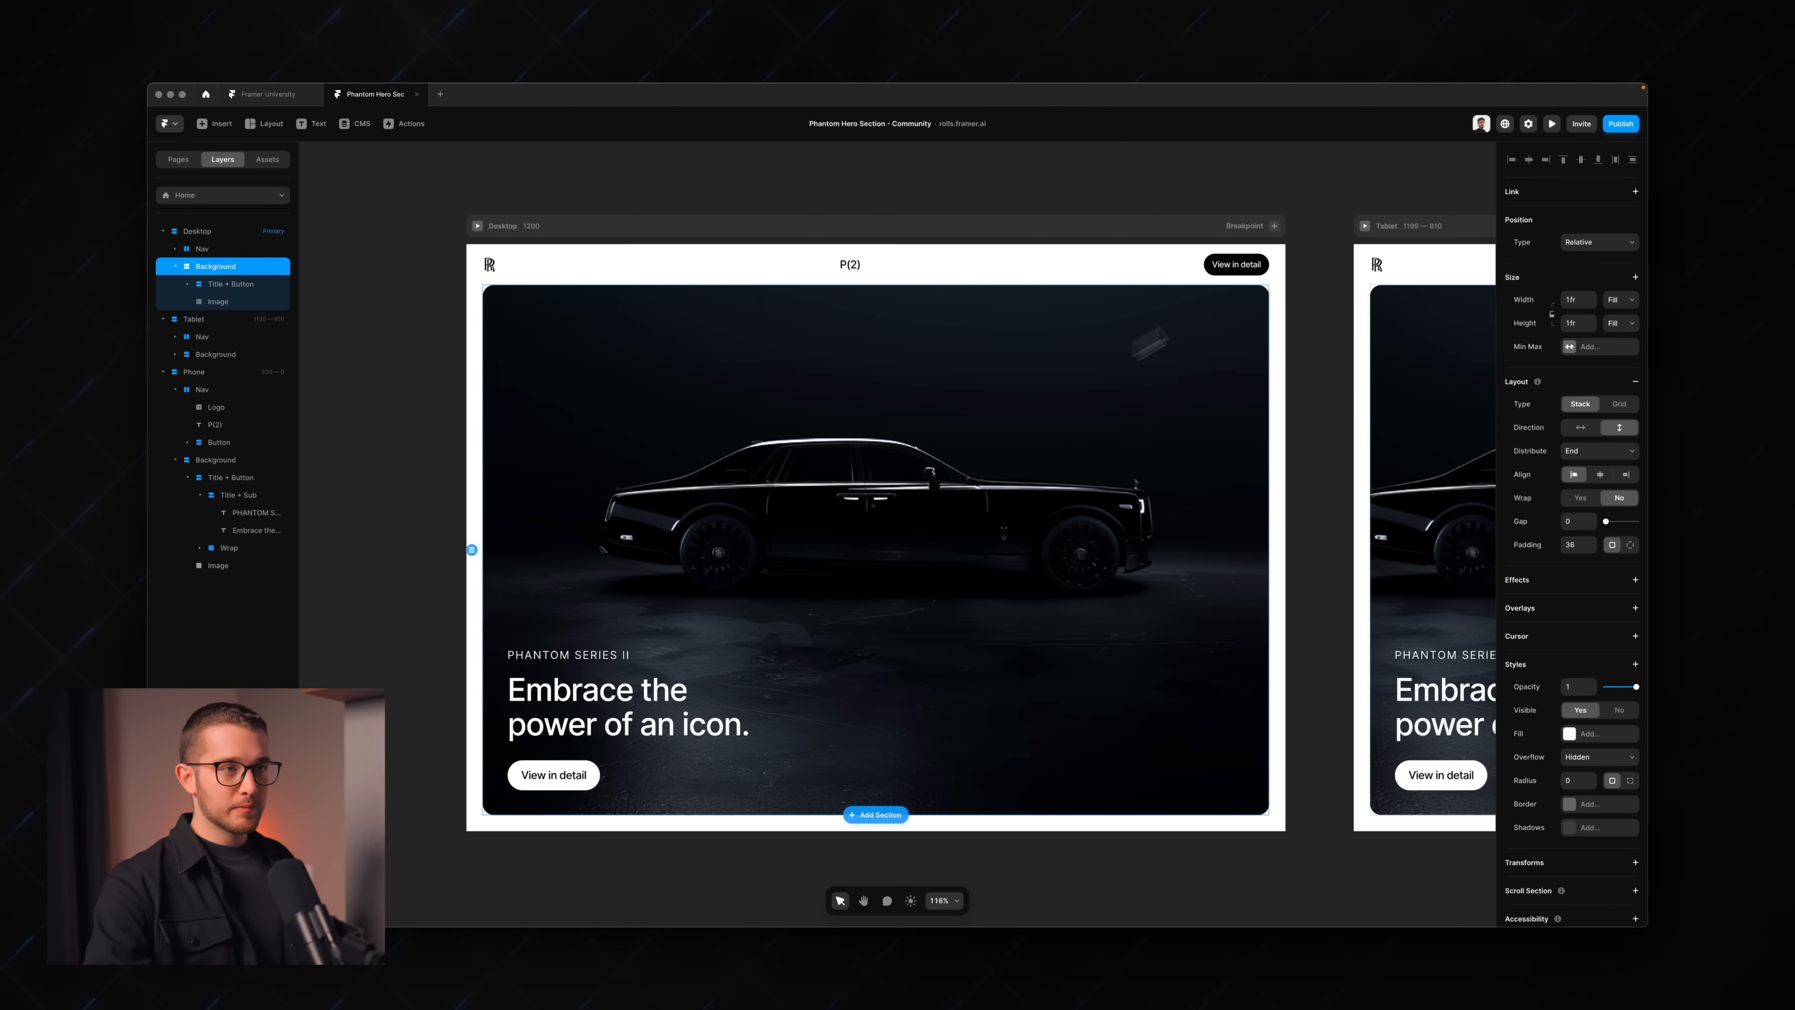
super+click(1241, 263)
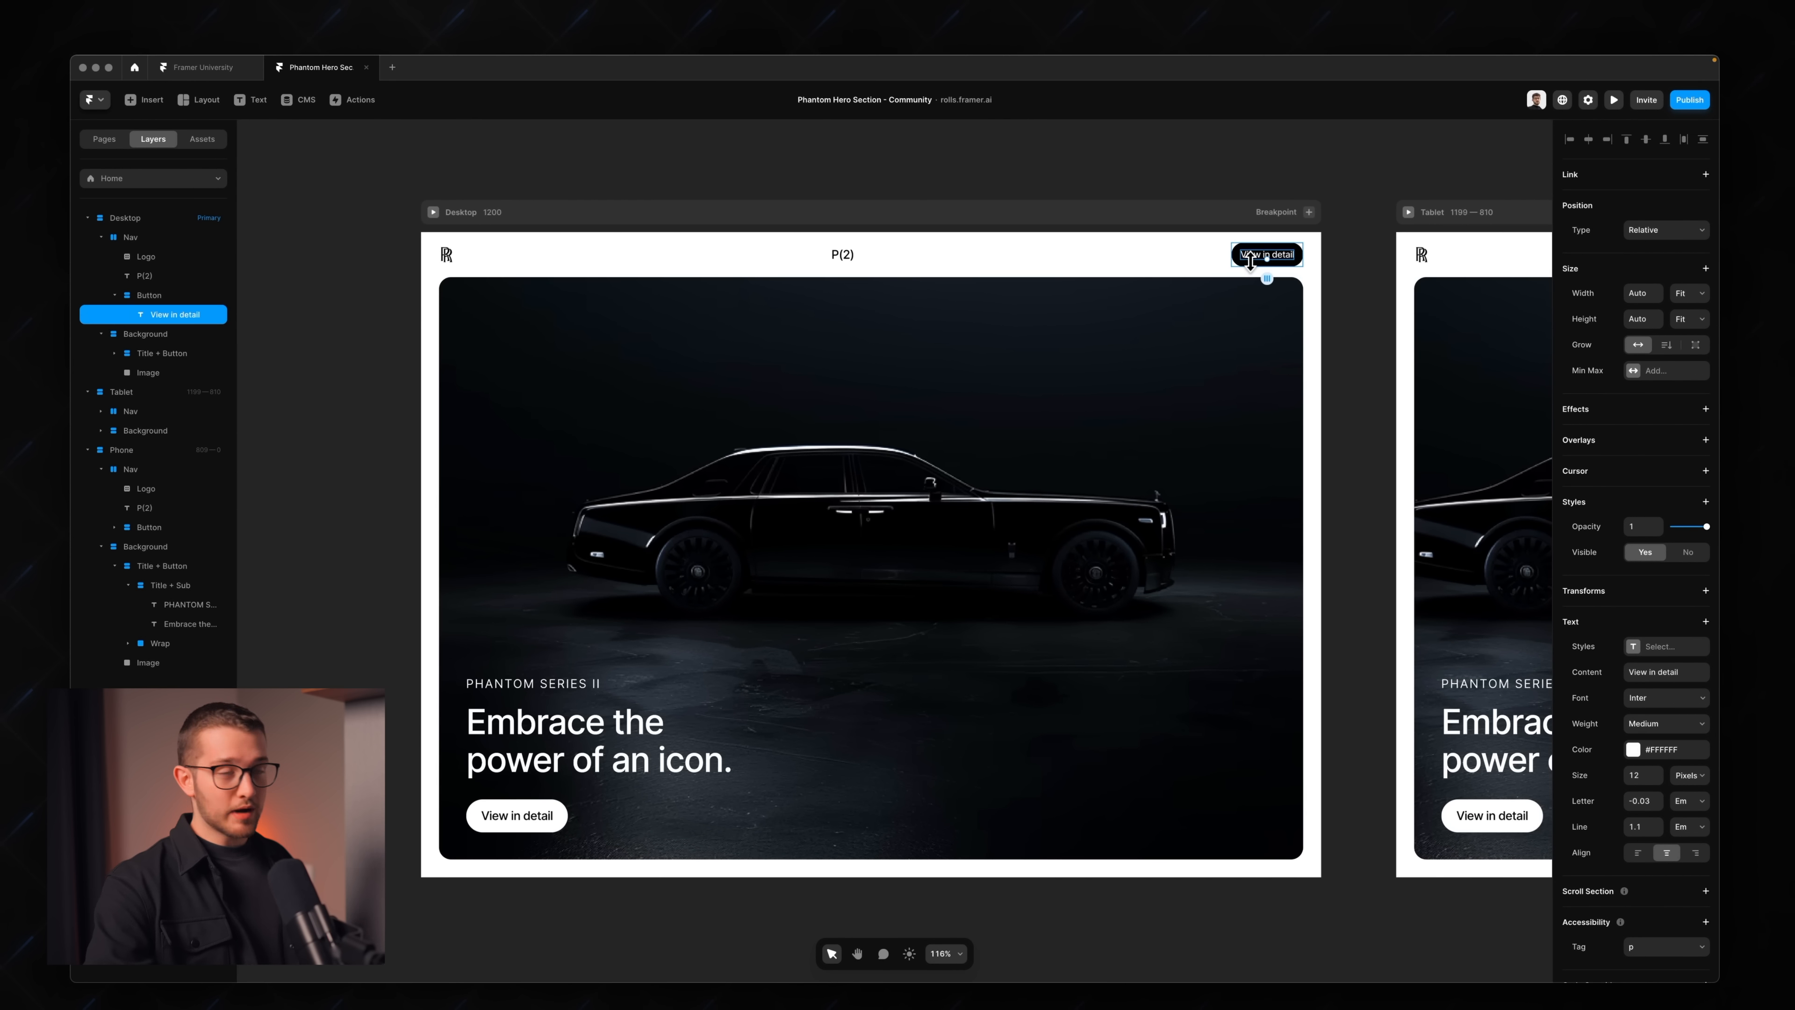
click(1250, 262)
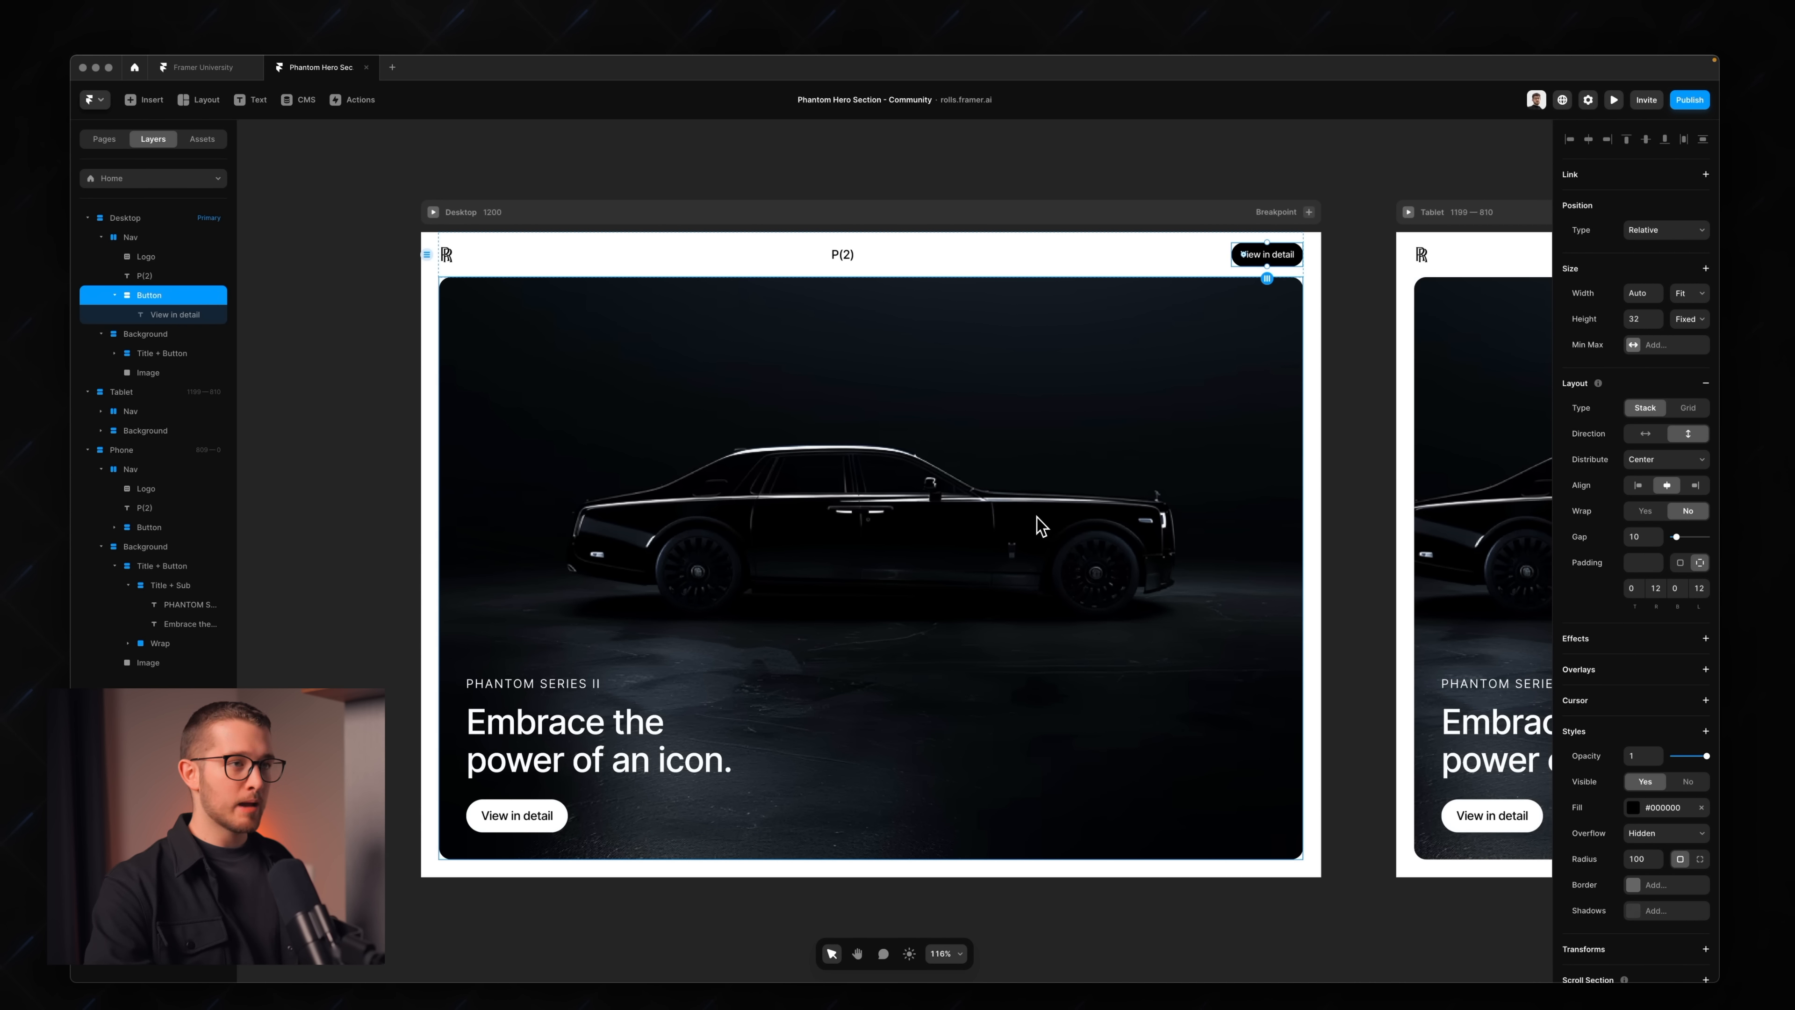
click(880, 560)
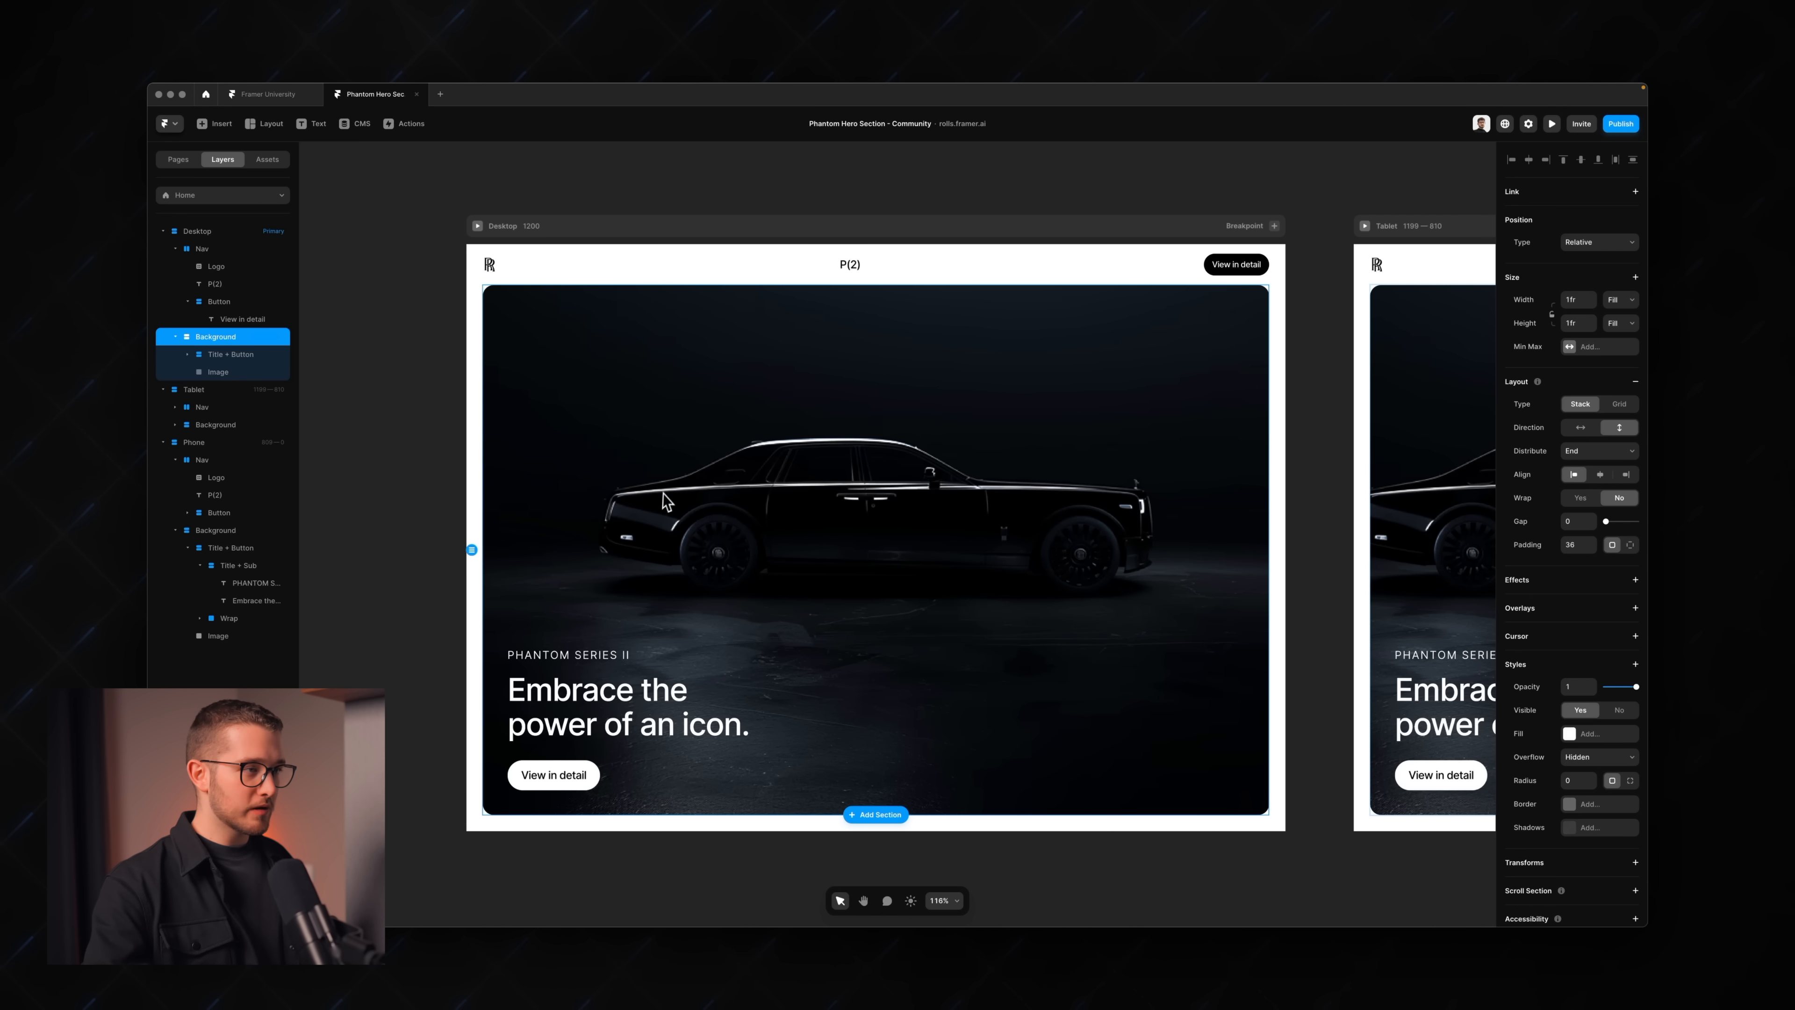
- Add an Appear effect with the On Appear trigger and Fade In preset to the Desktop PHANTOM SERIES II text, and preview it
click(608, 667)
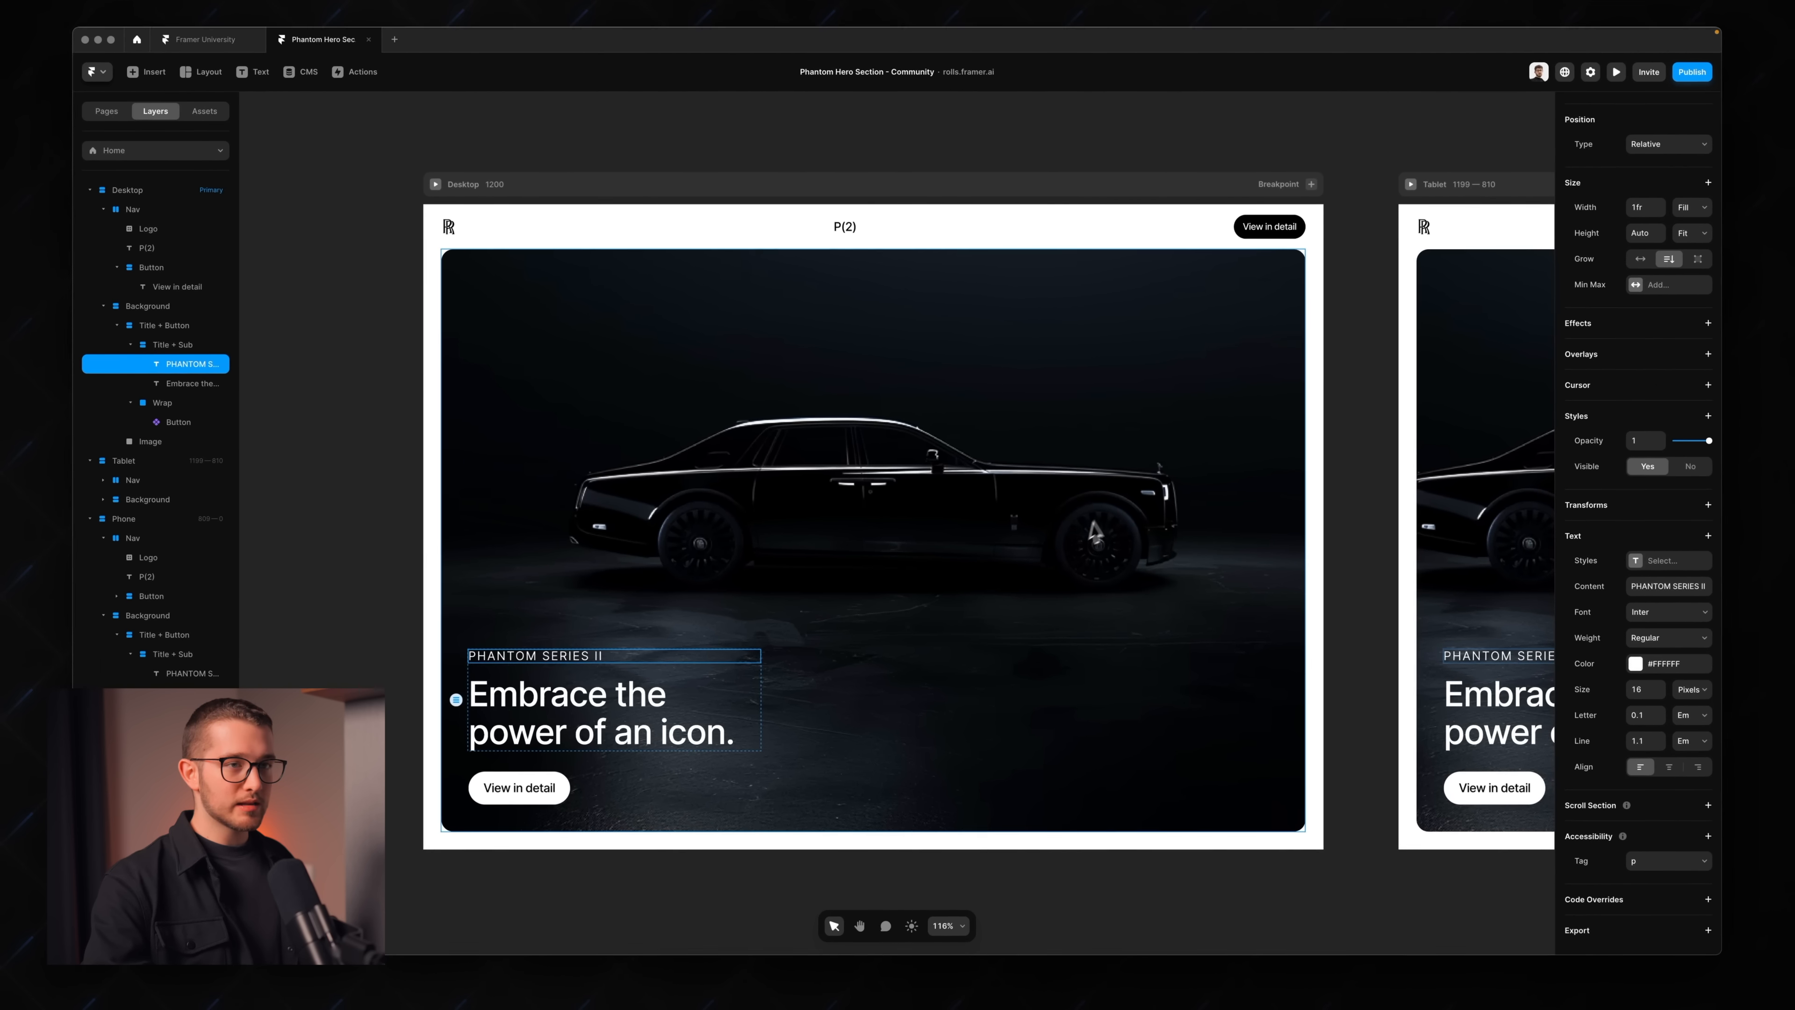
click(1708, 322)
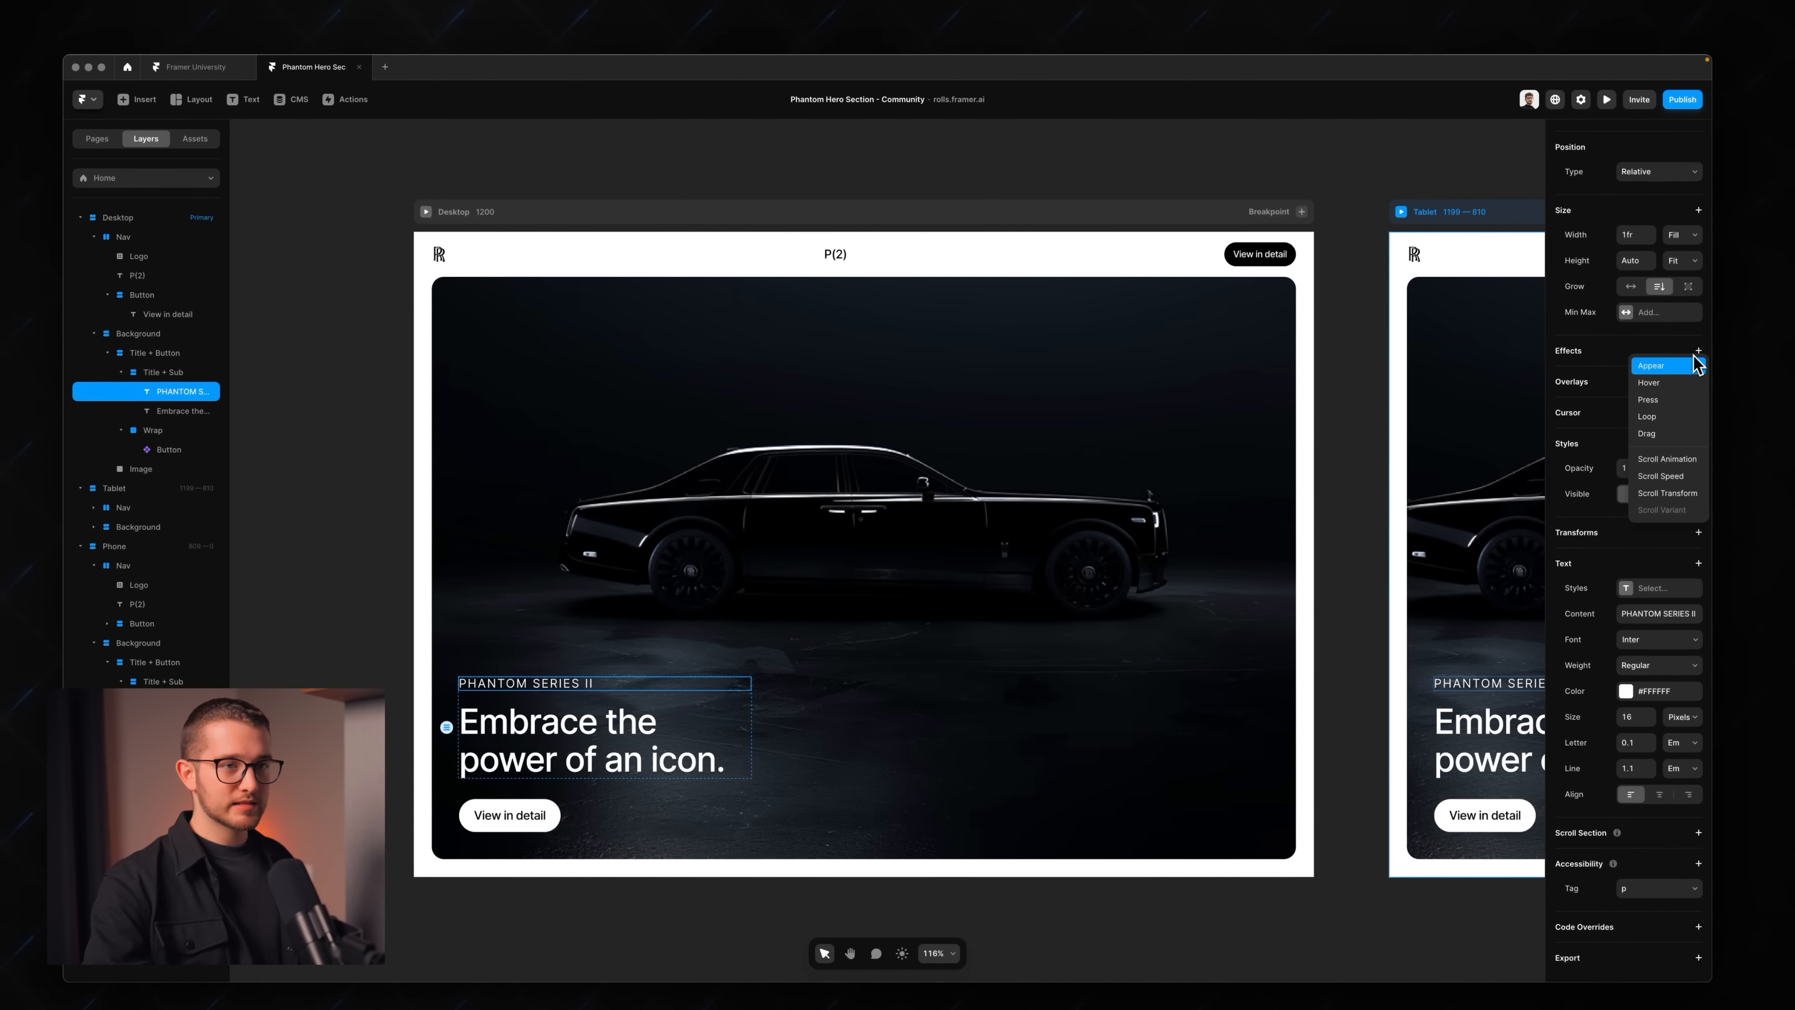
click(1672, 365)
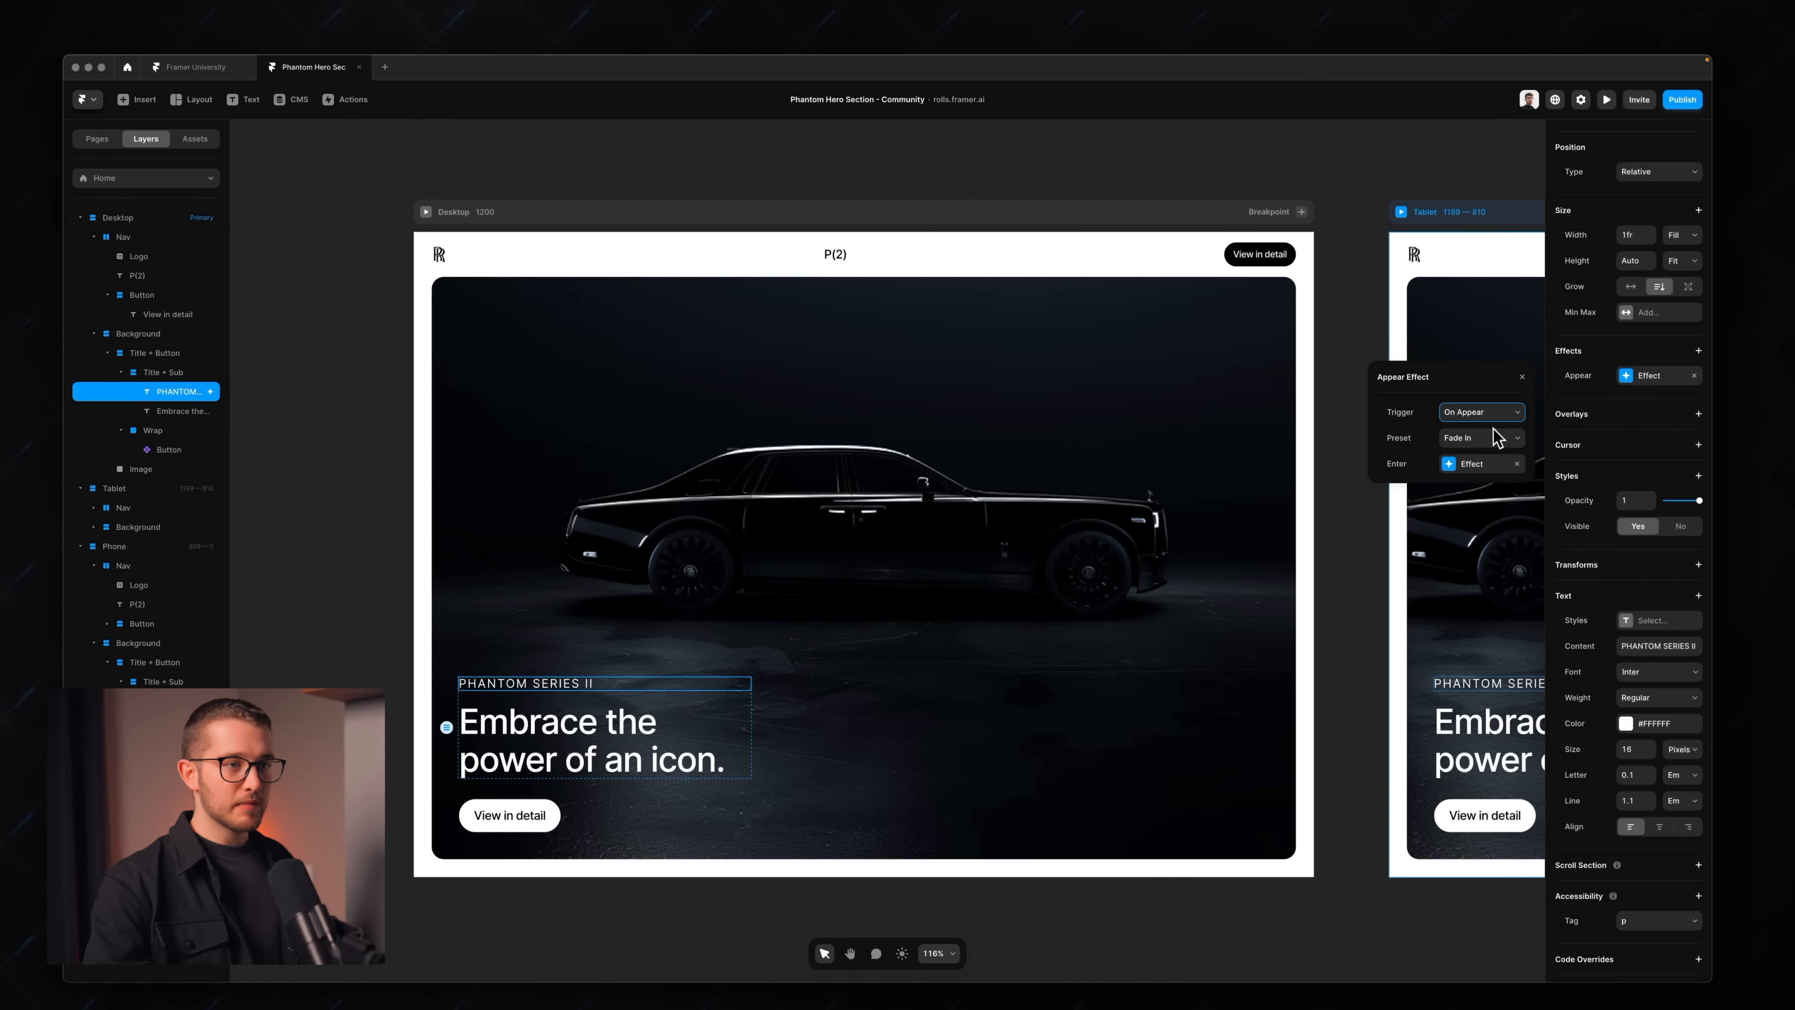
click(1477, 438)
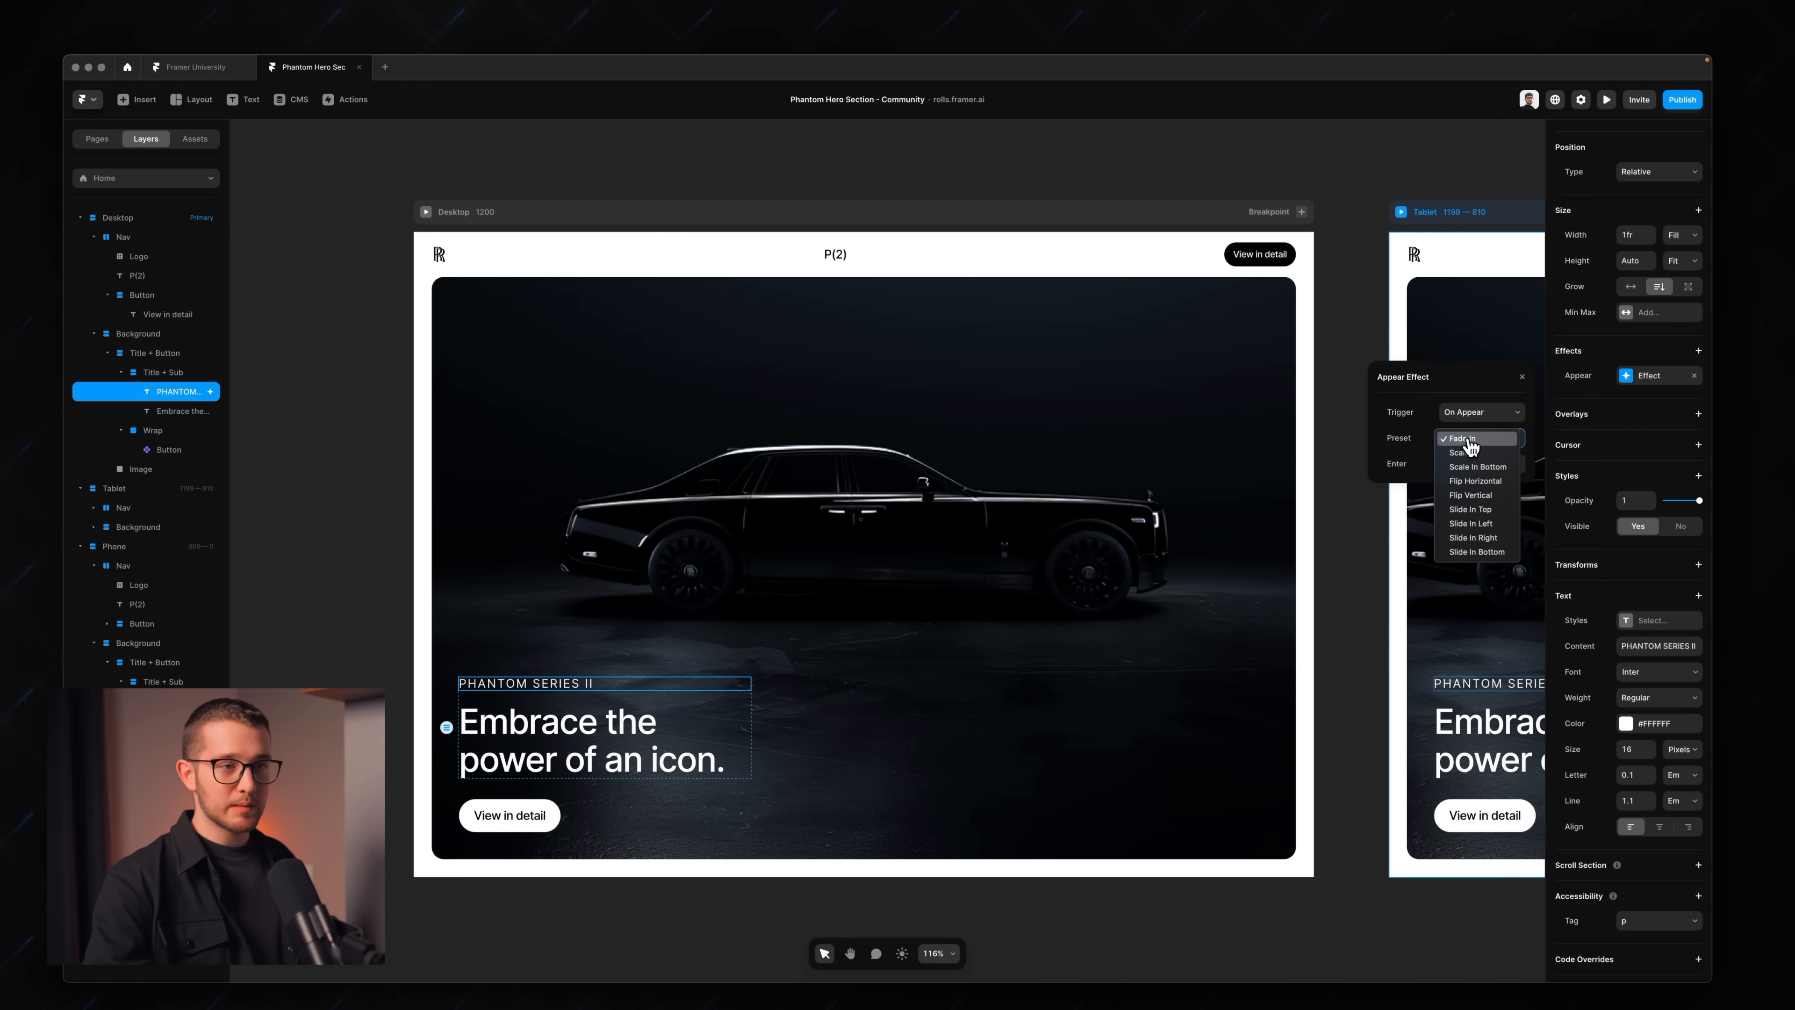
click(1469, 440)
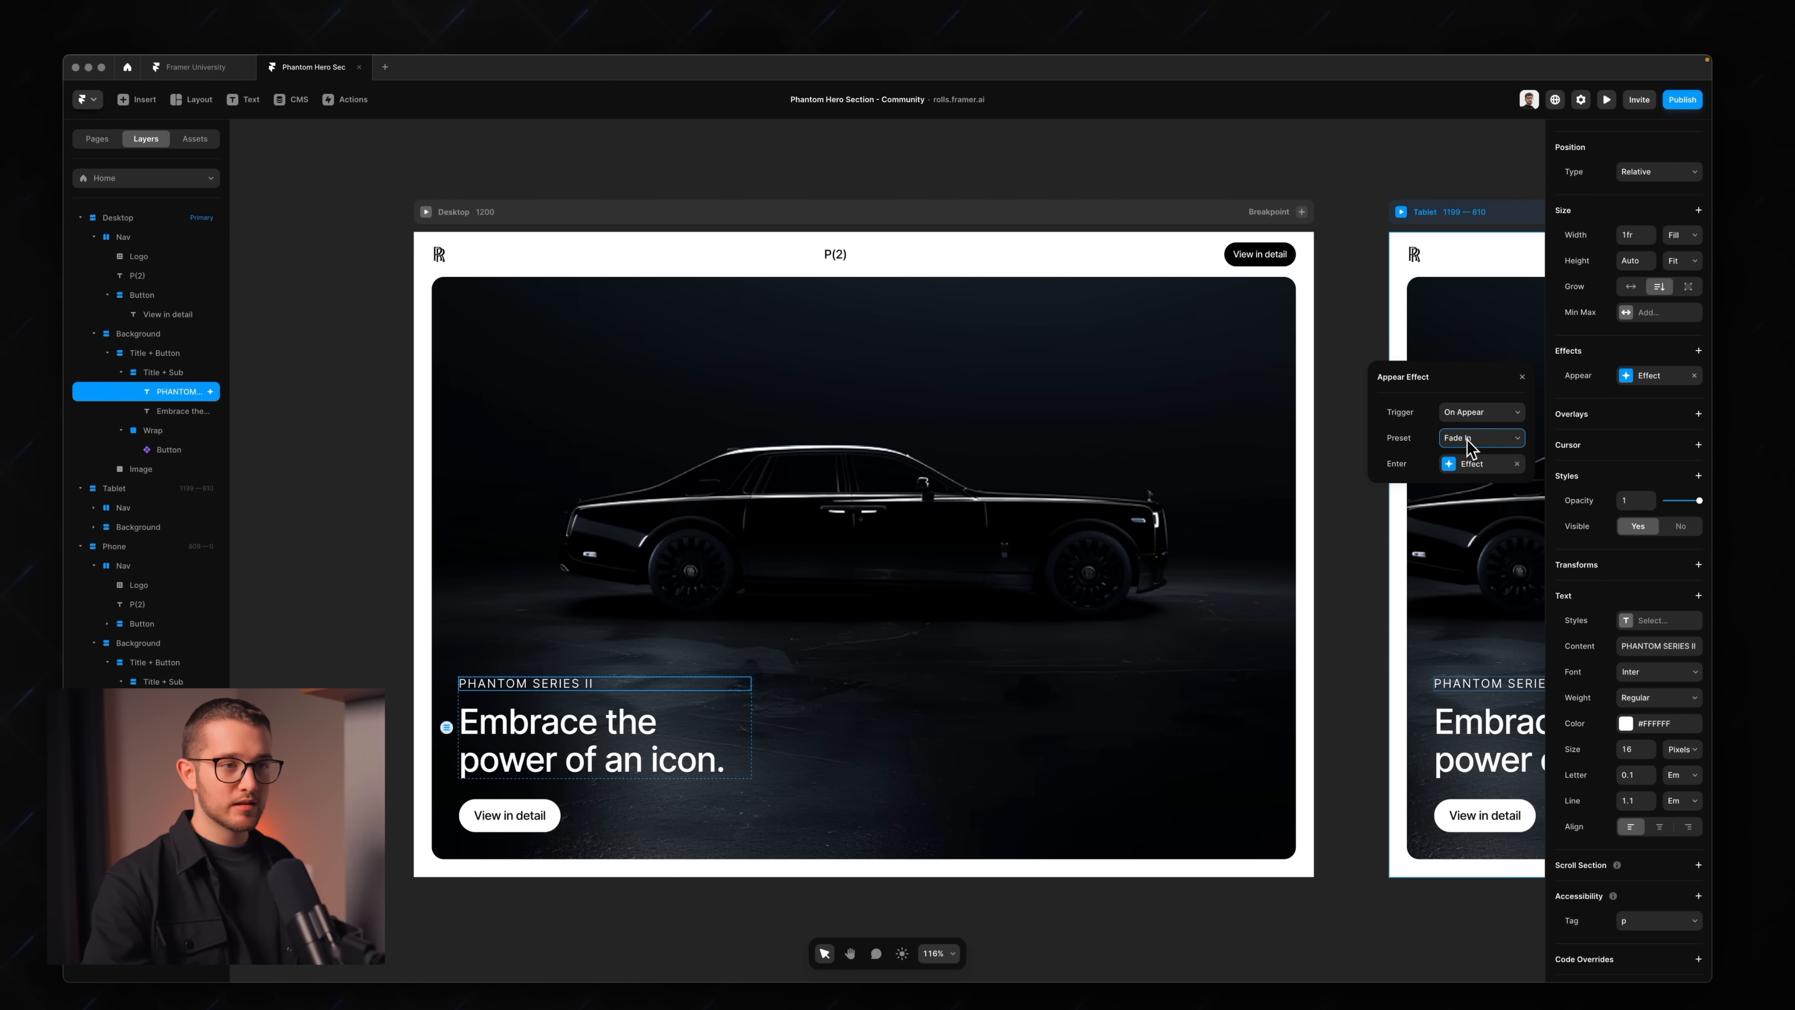
click(1464, 470)
click(1338, 490)
key(super+p)
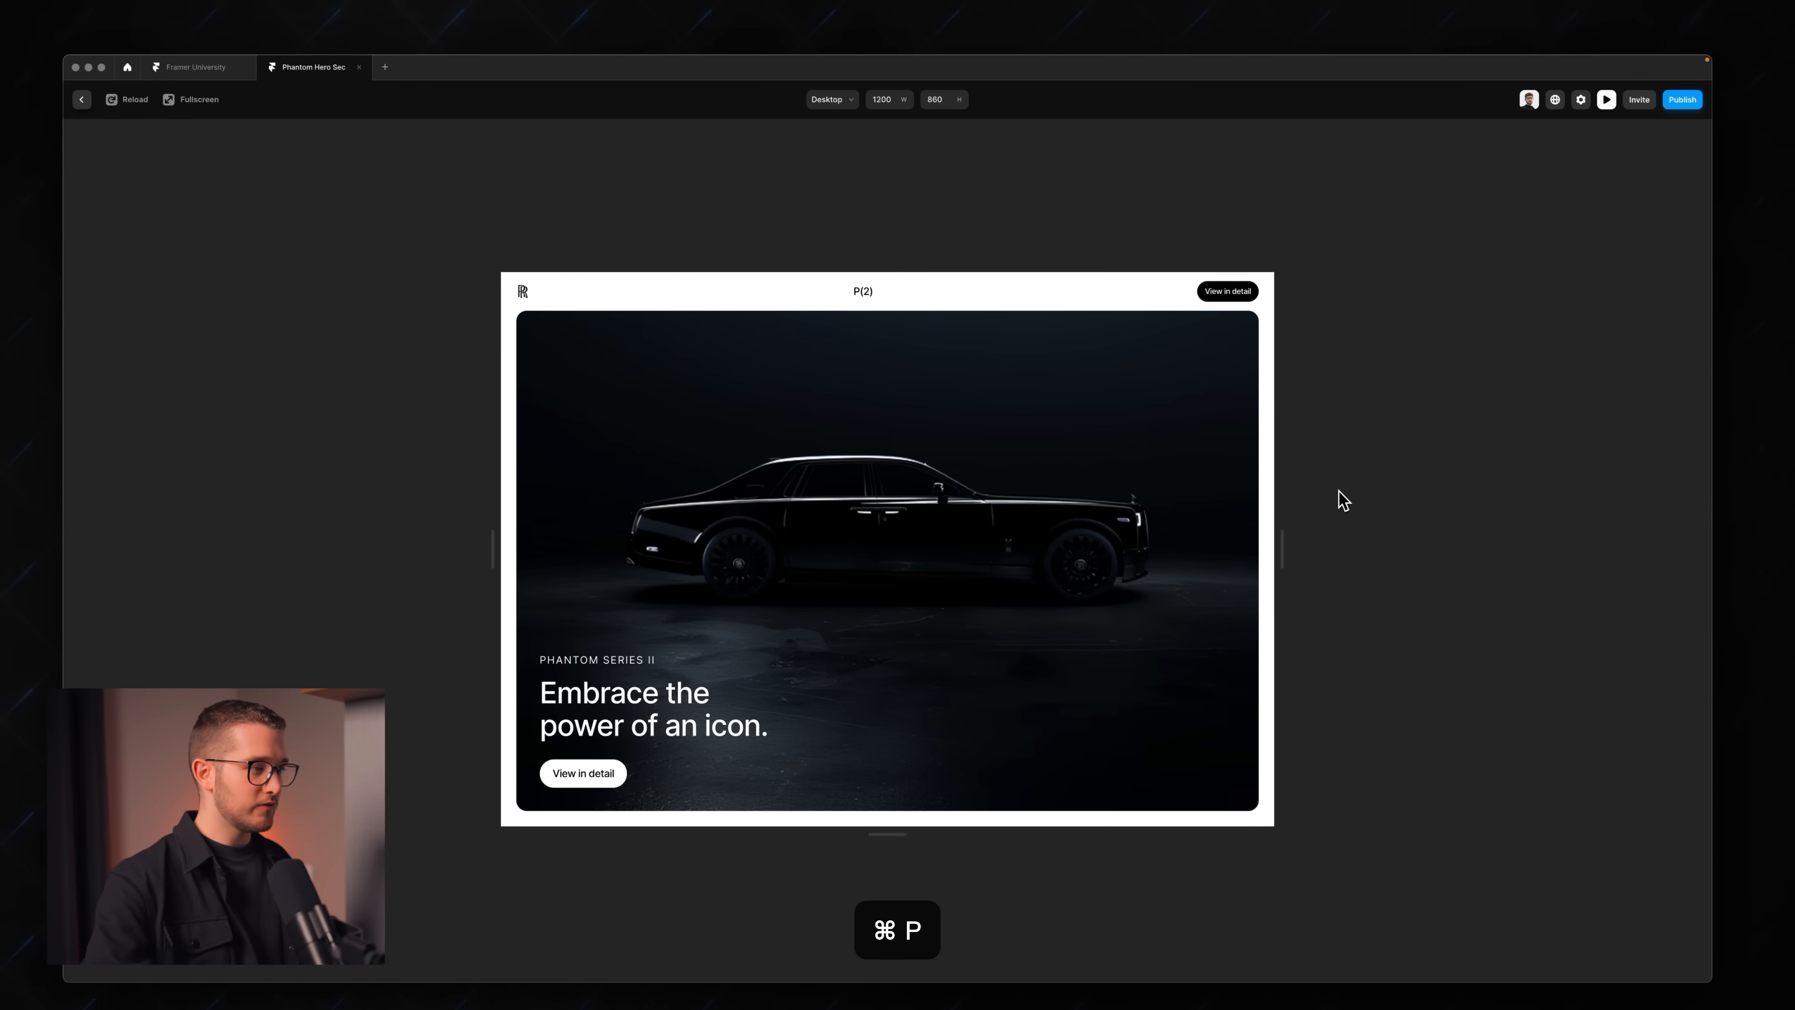
key(super+r)
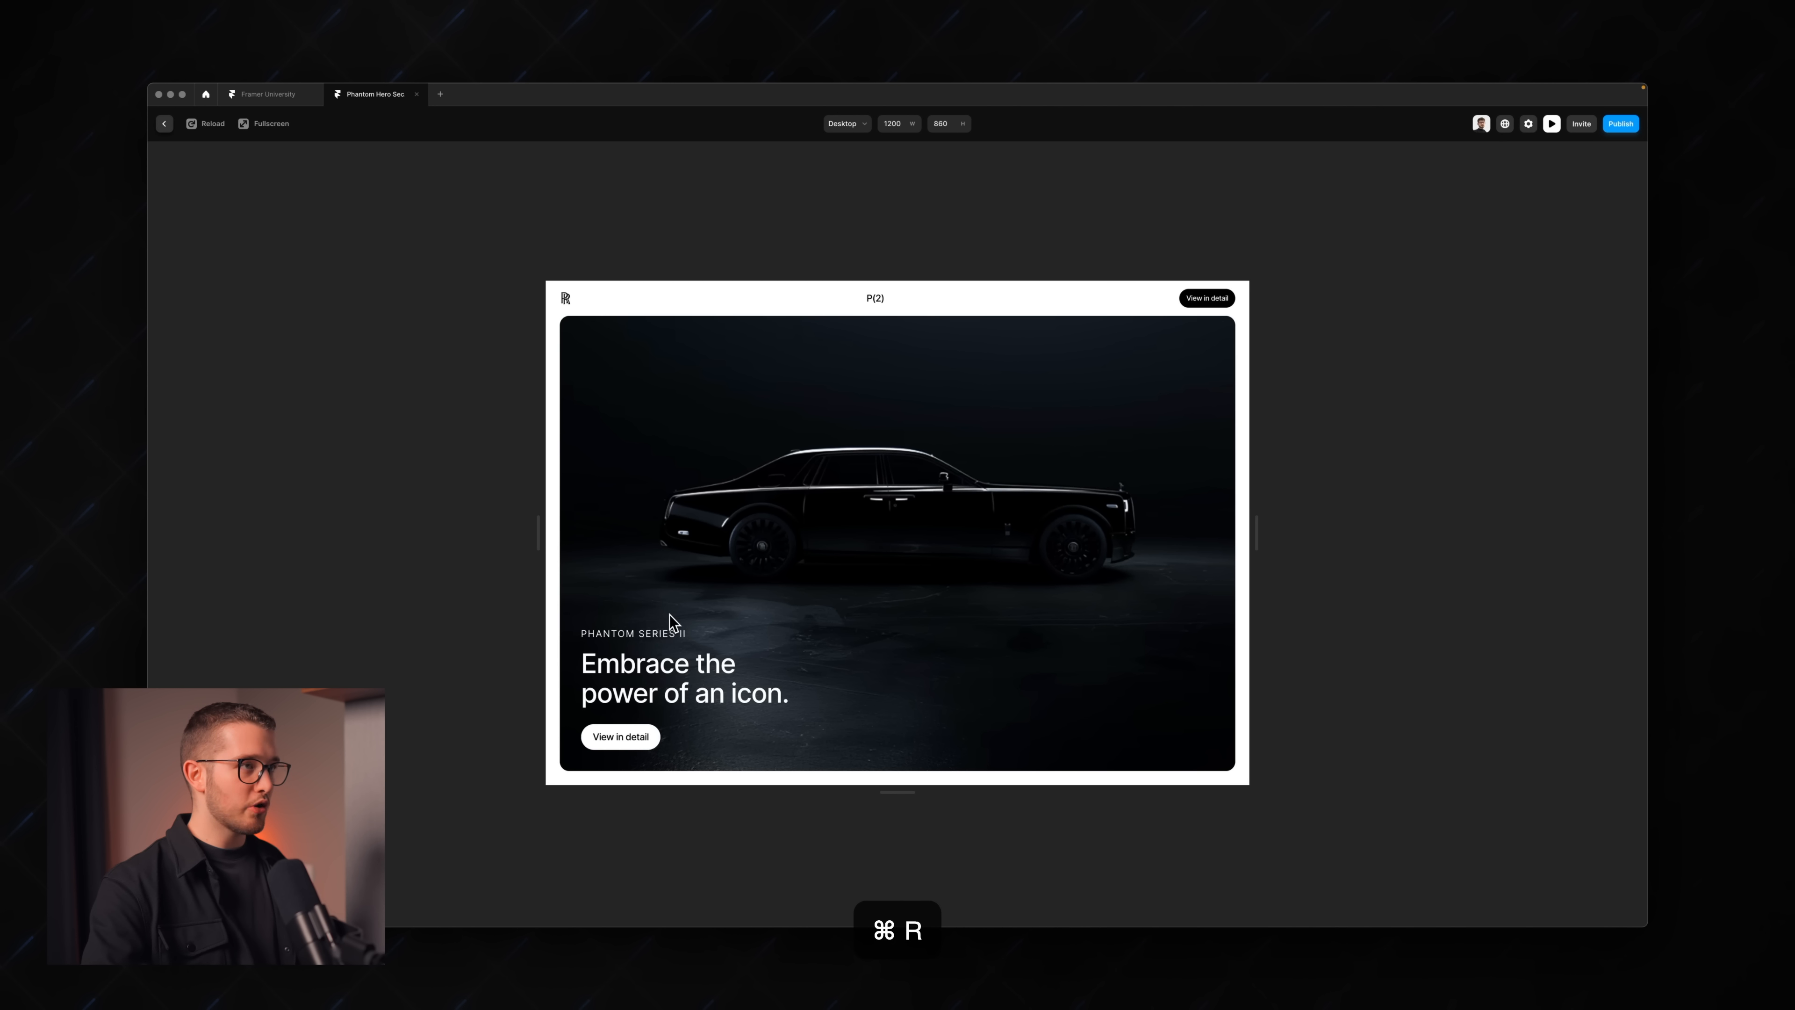
key(Escape)
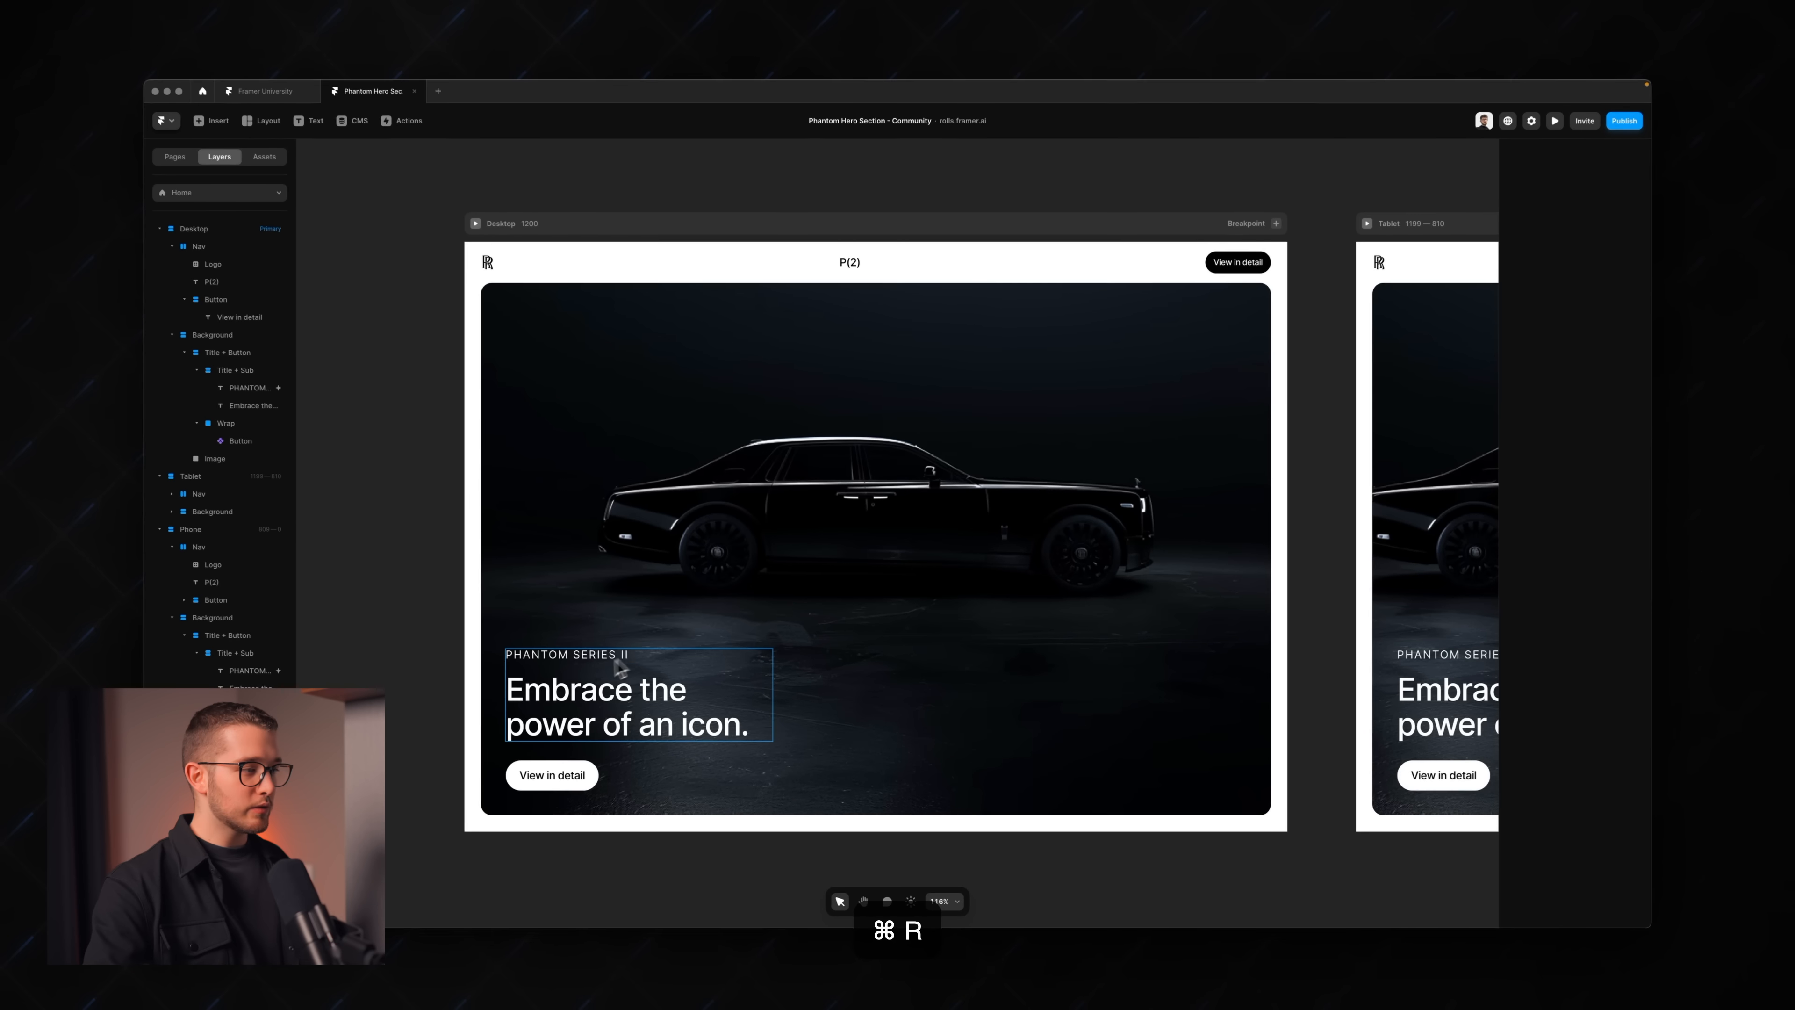
- Set the enter effect of the PHANTOM SERIES II text to opacity 0.3 with a horizontal offset of 0 and vertical offset of -20
click(1651, 343)
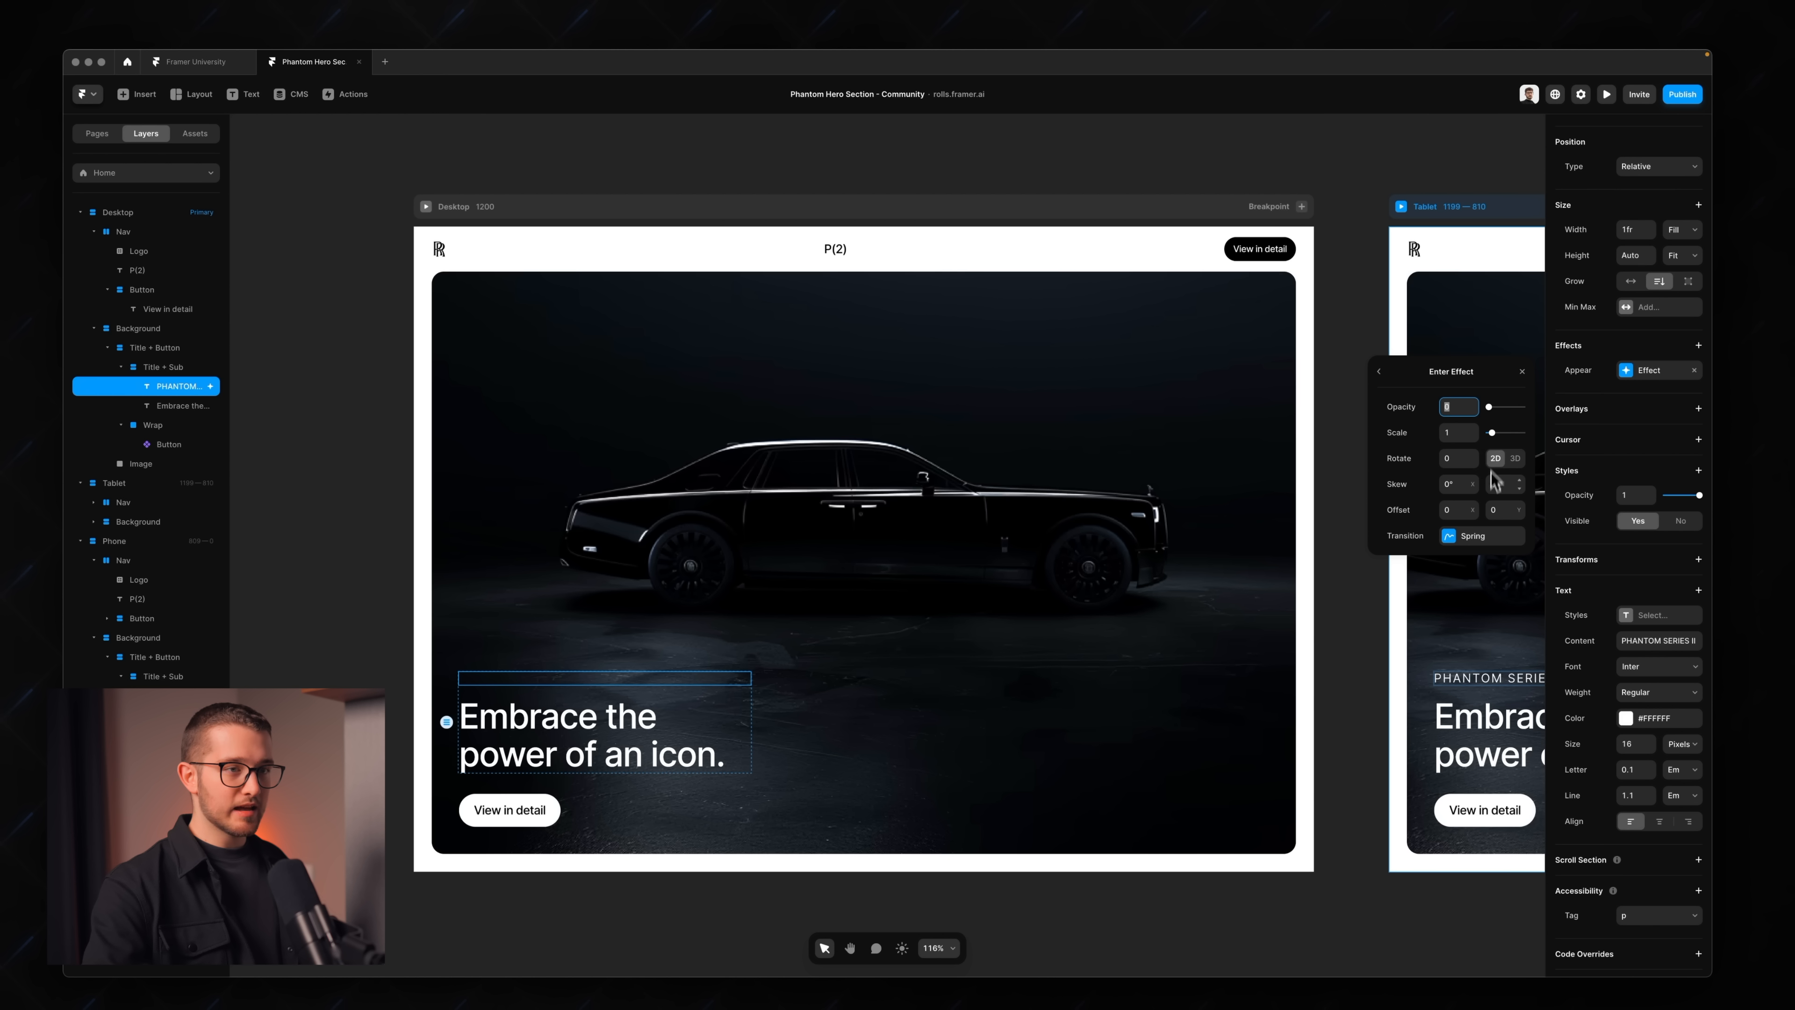
drag(1494, 416, 1502, 416)
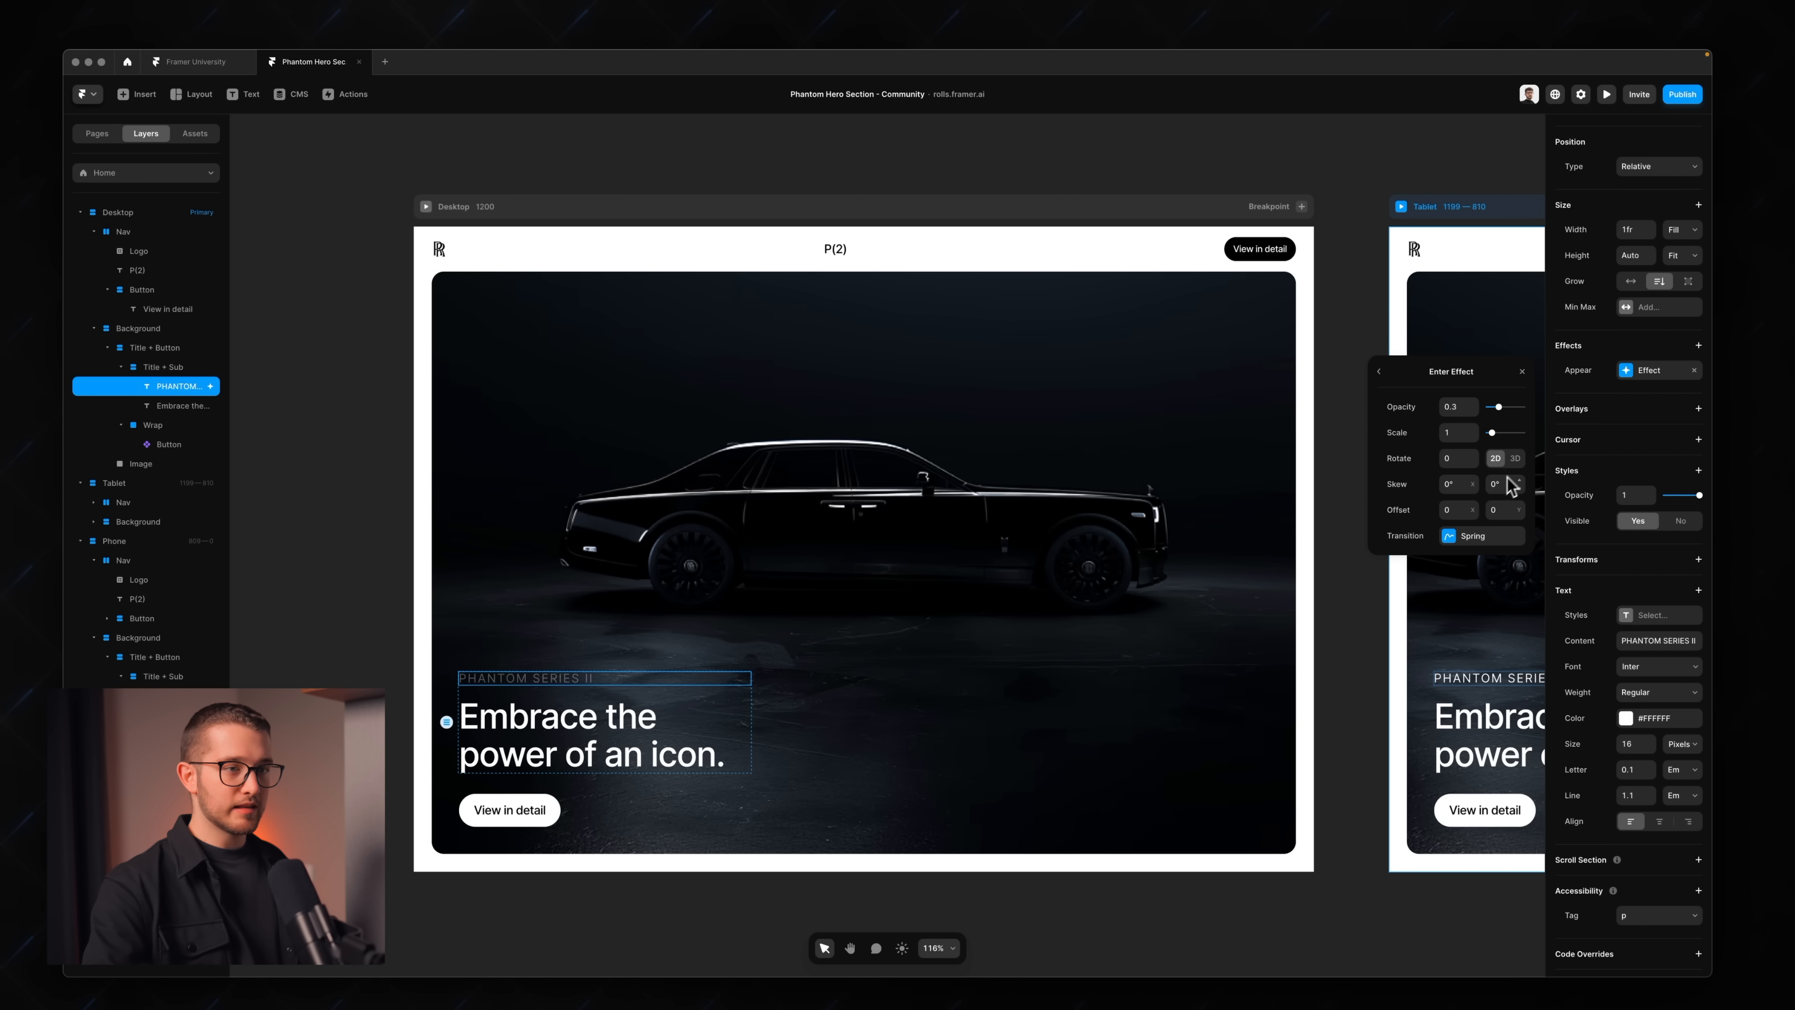
drag(1473, 514, 1472, 502)
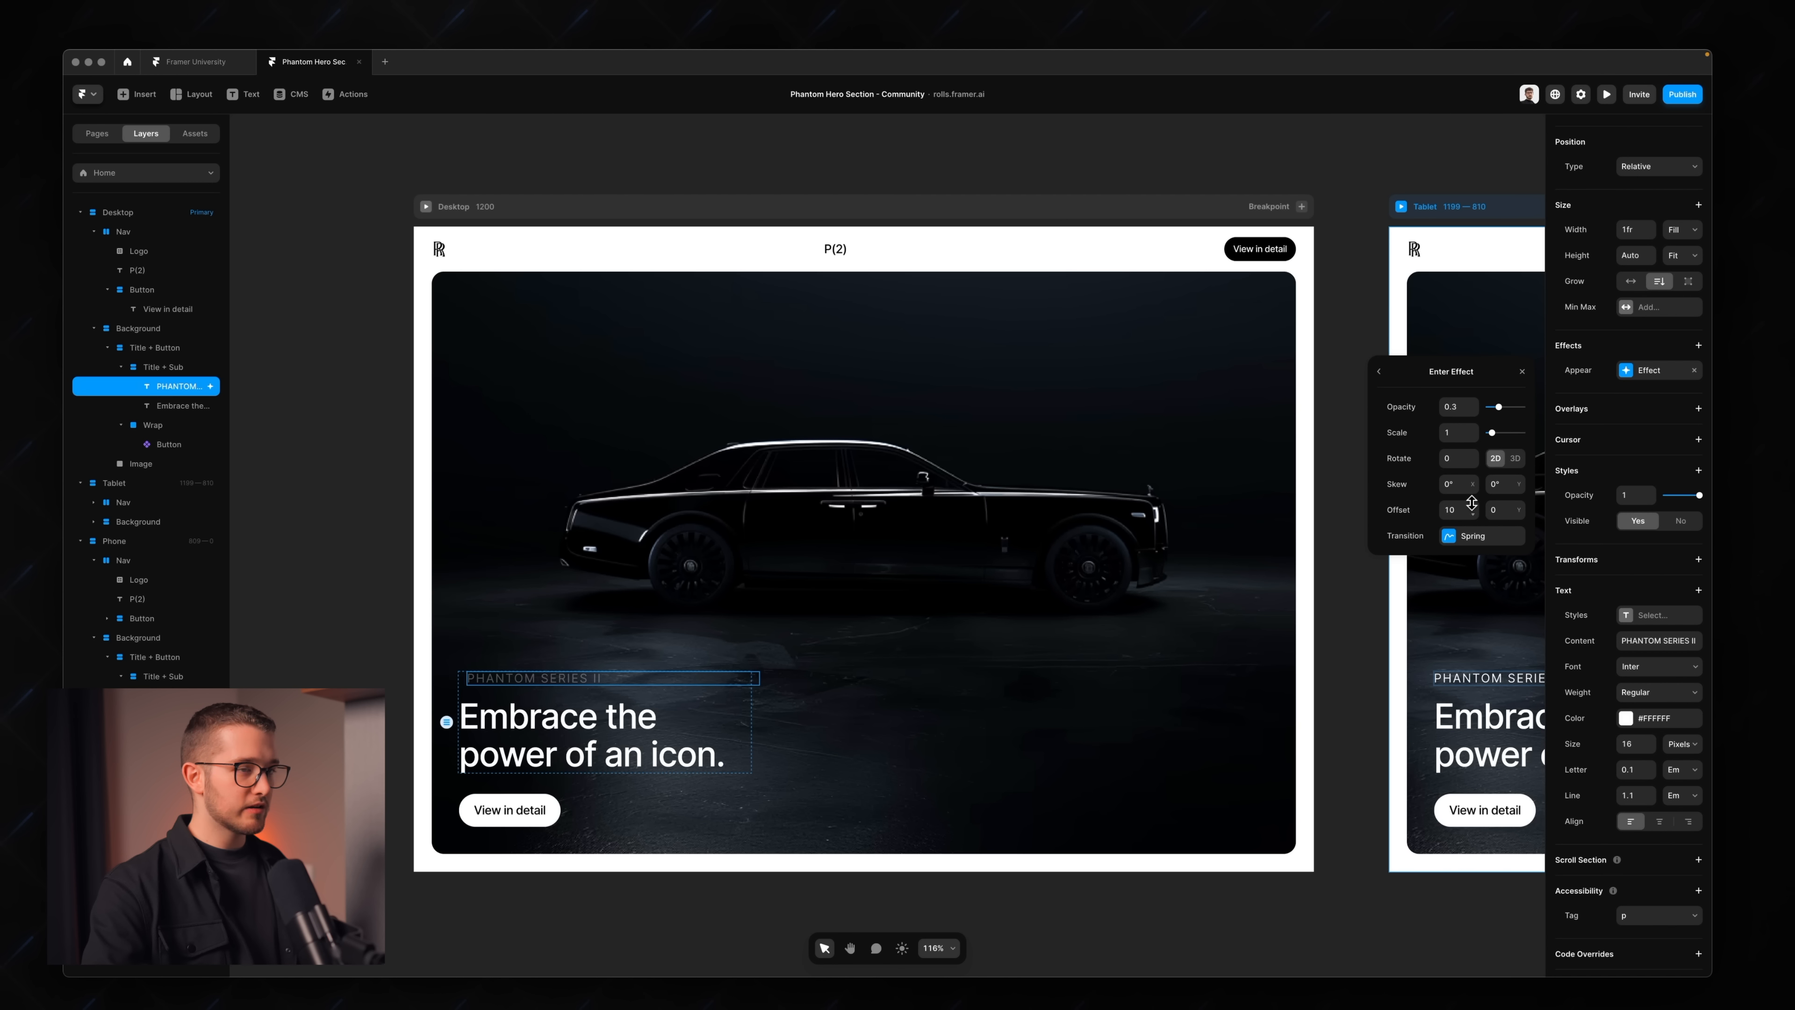
key(BackSpace)
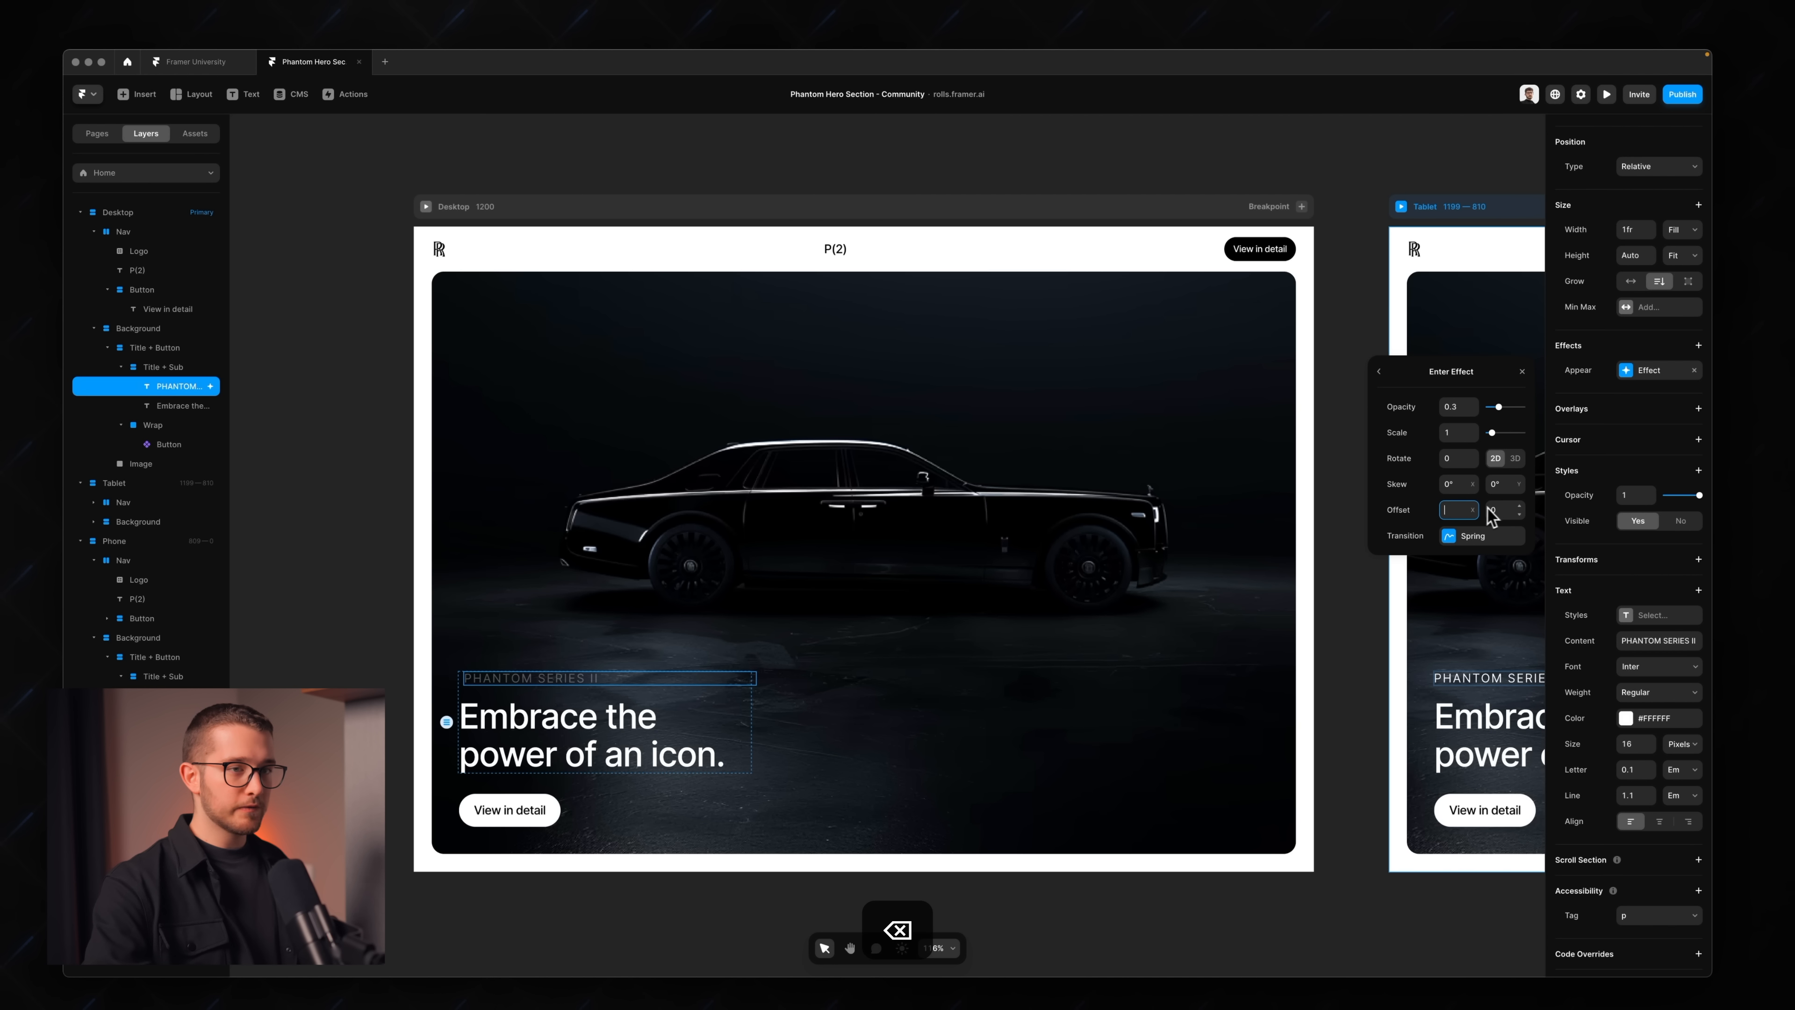
drag(1519, 513, 1521, 523)
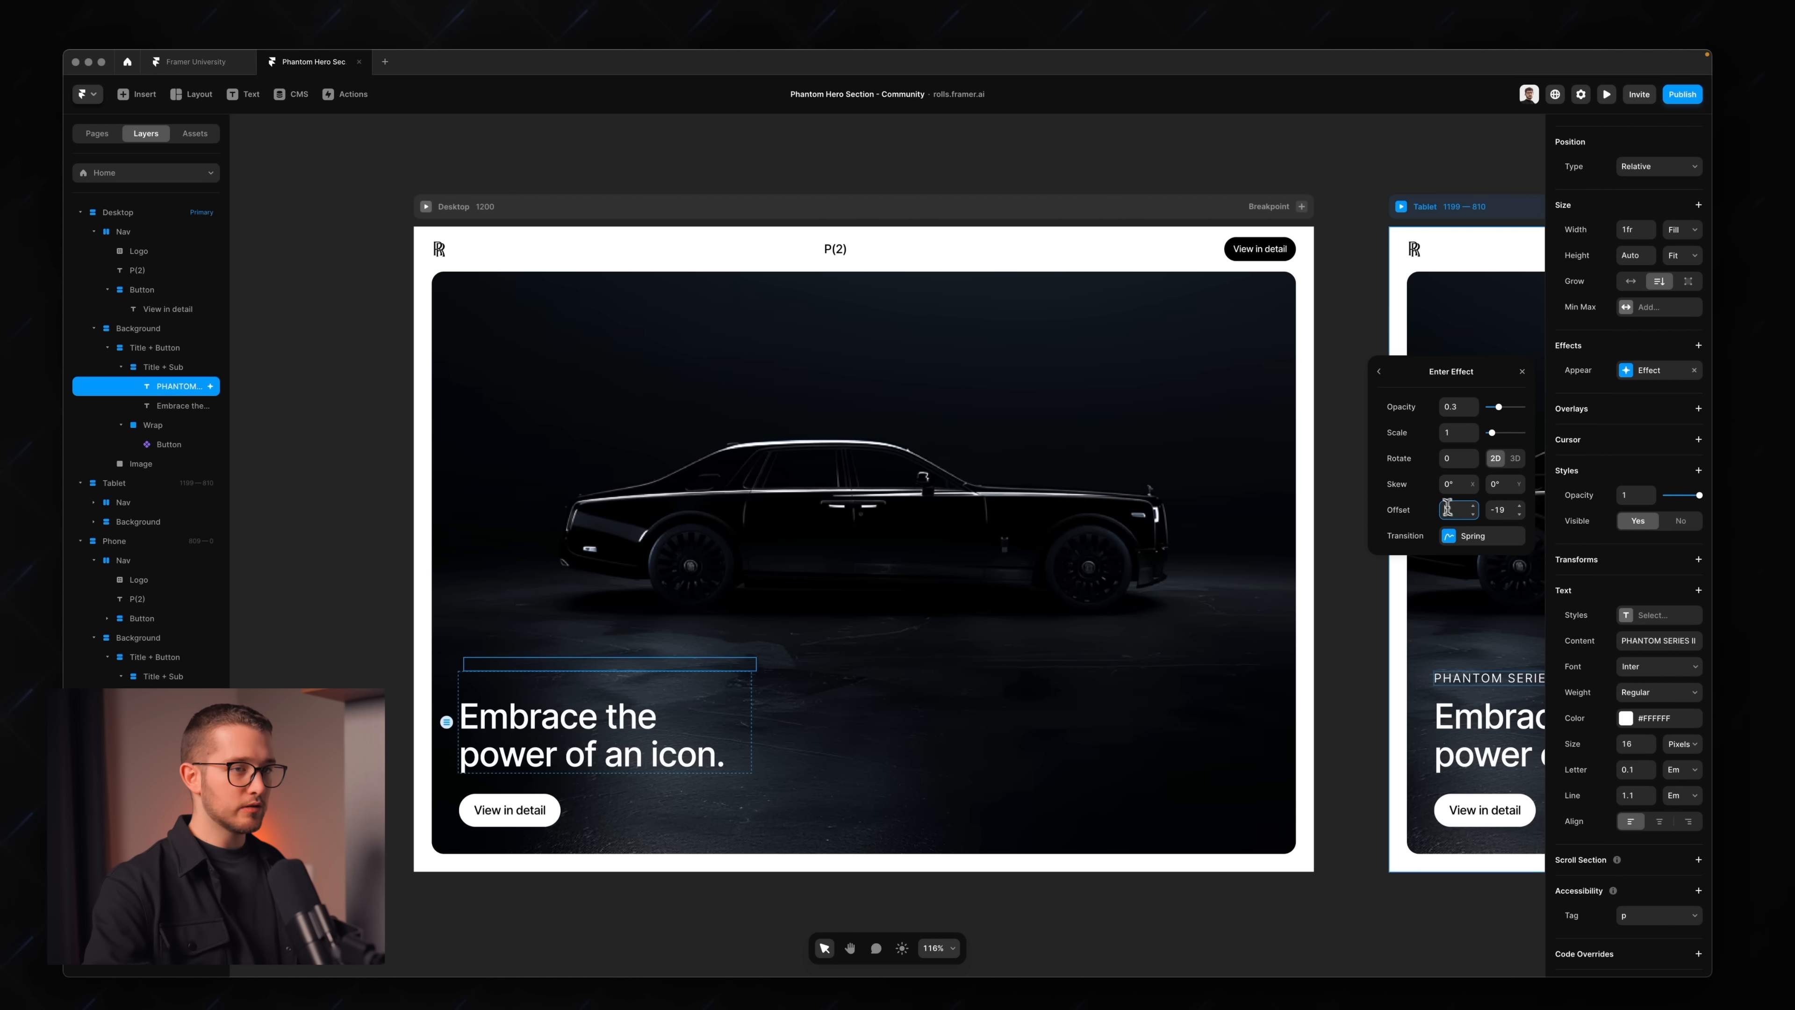
key(super+a)
key(BackSpace)
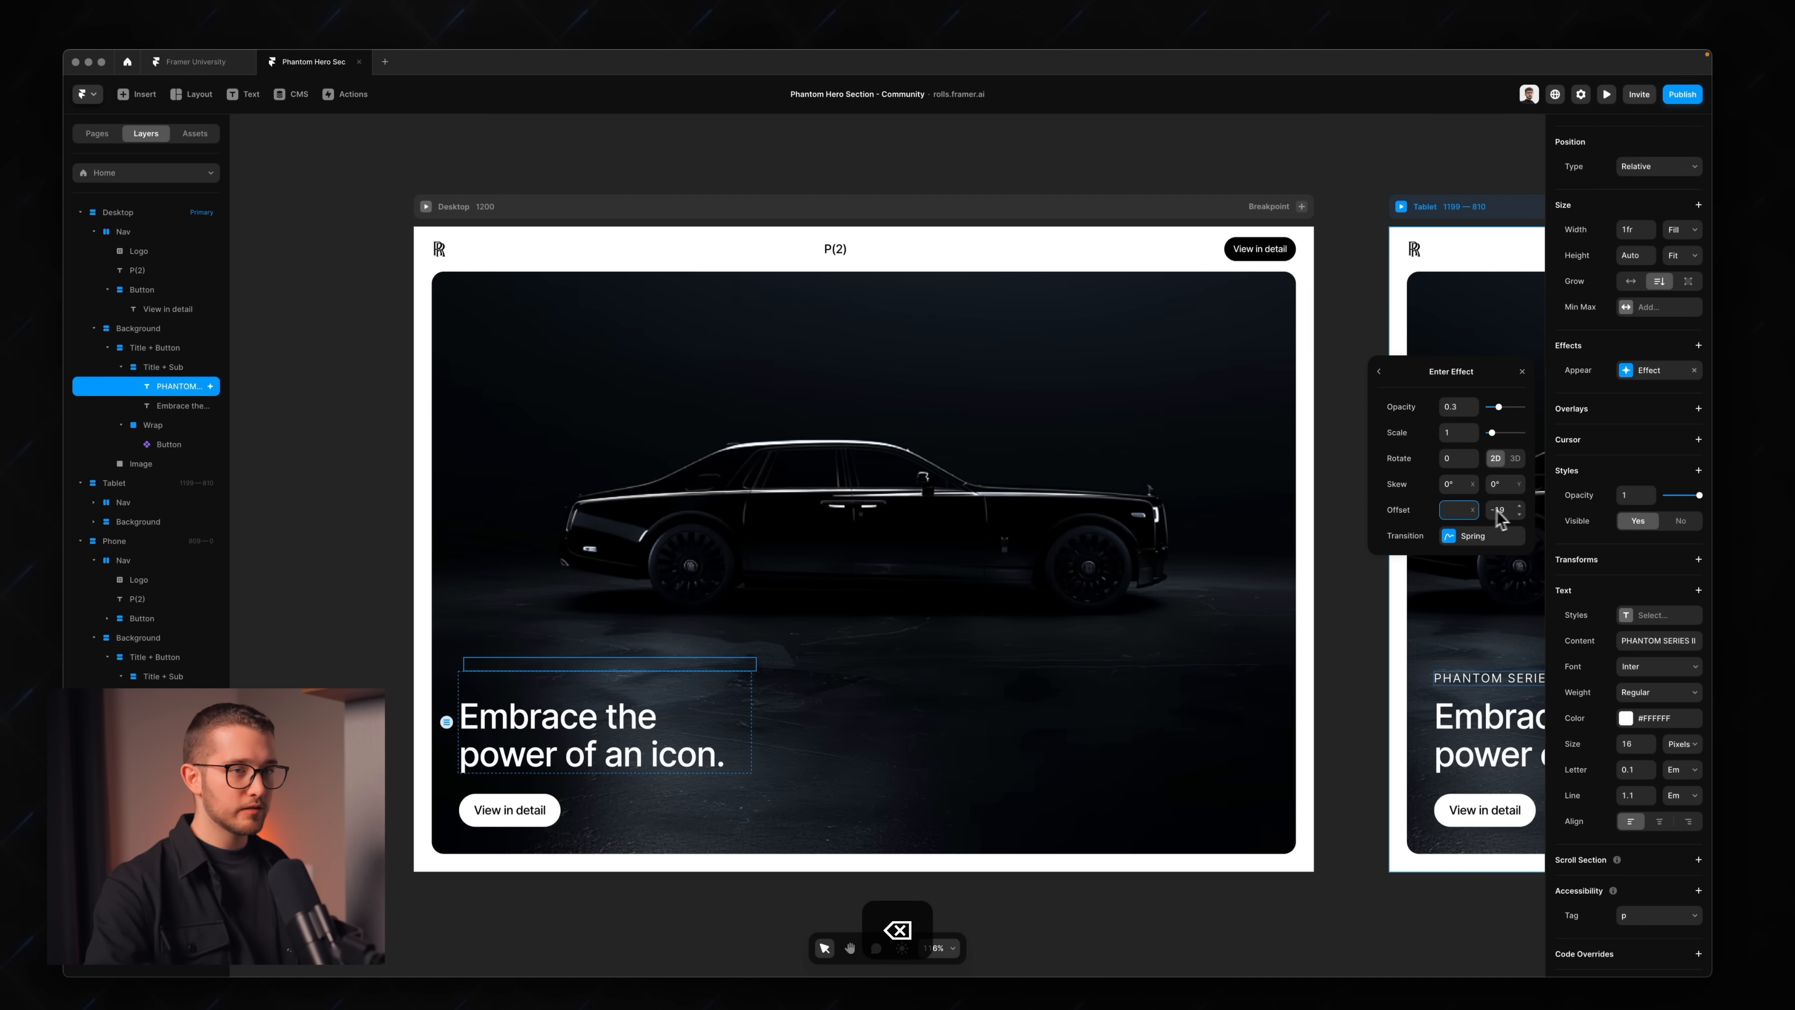
drag(1518, 512, 1519, 509)
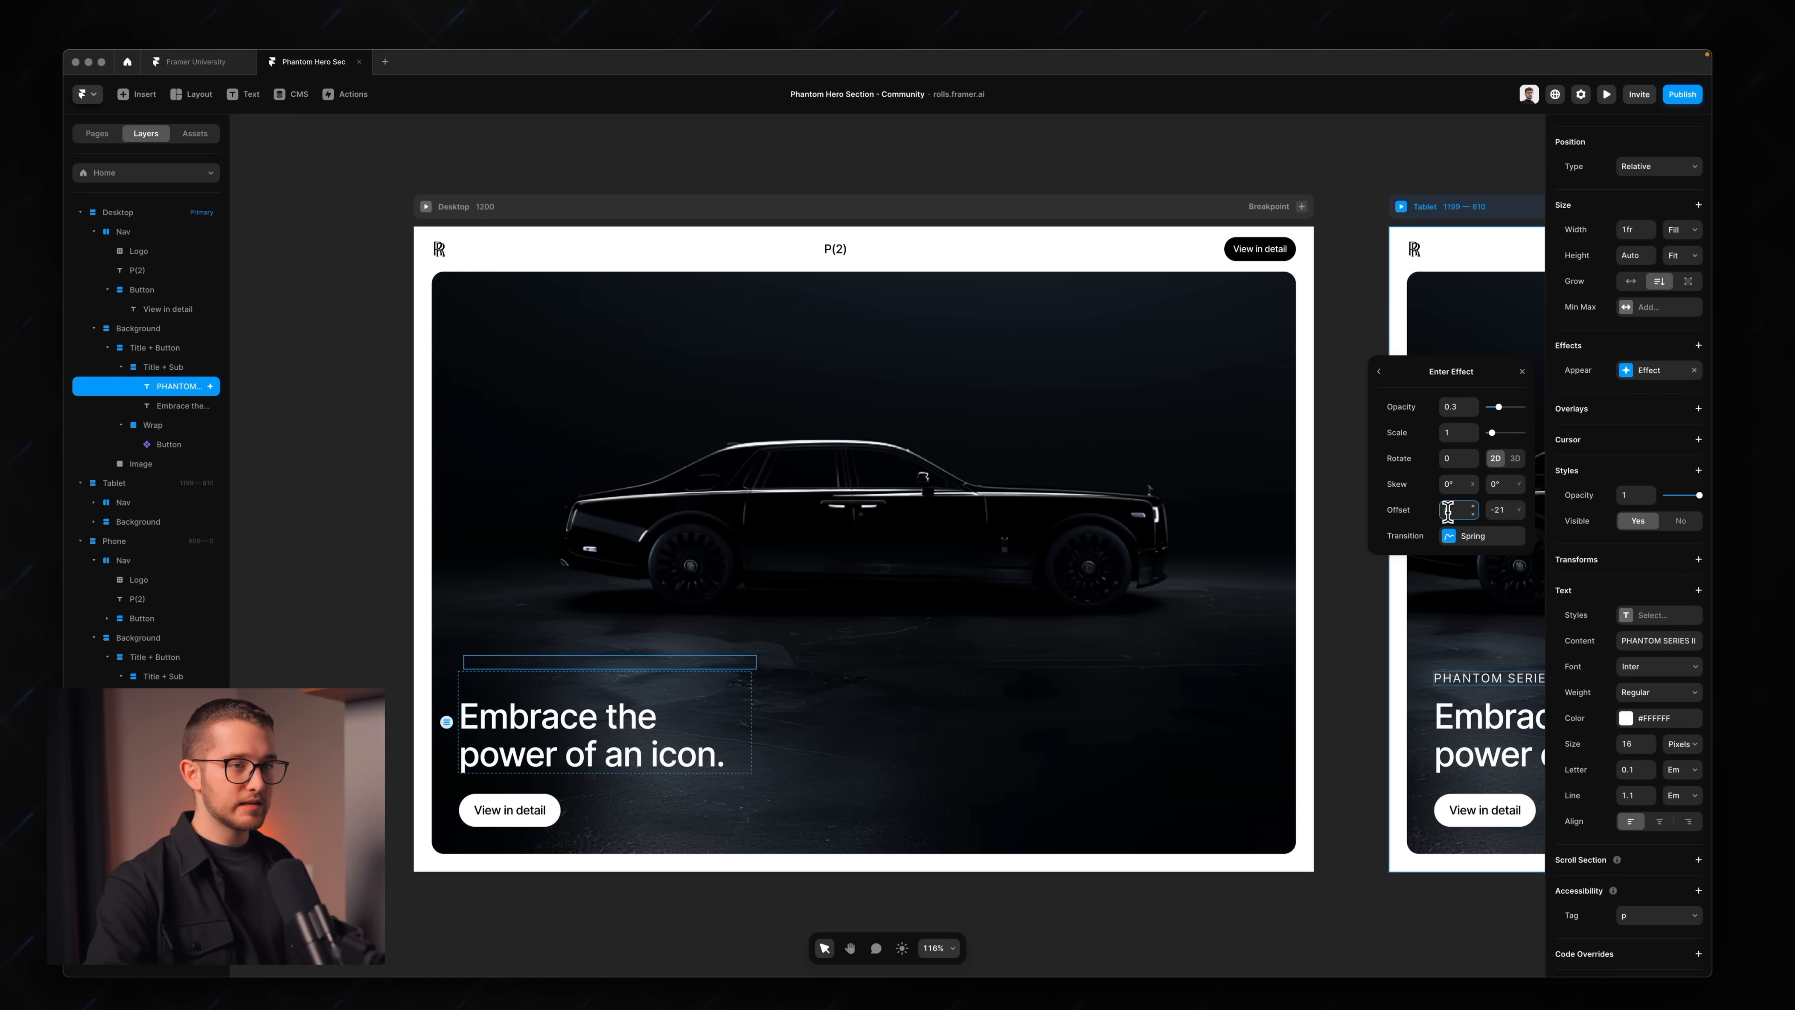
text(0)
click(1499, 510)
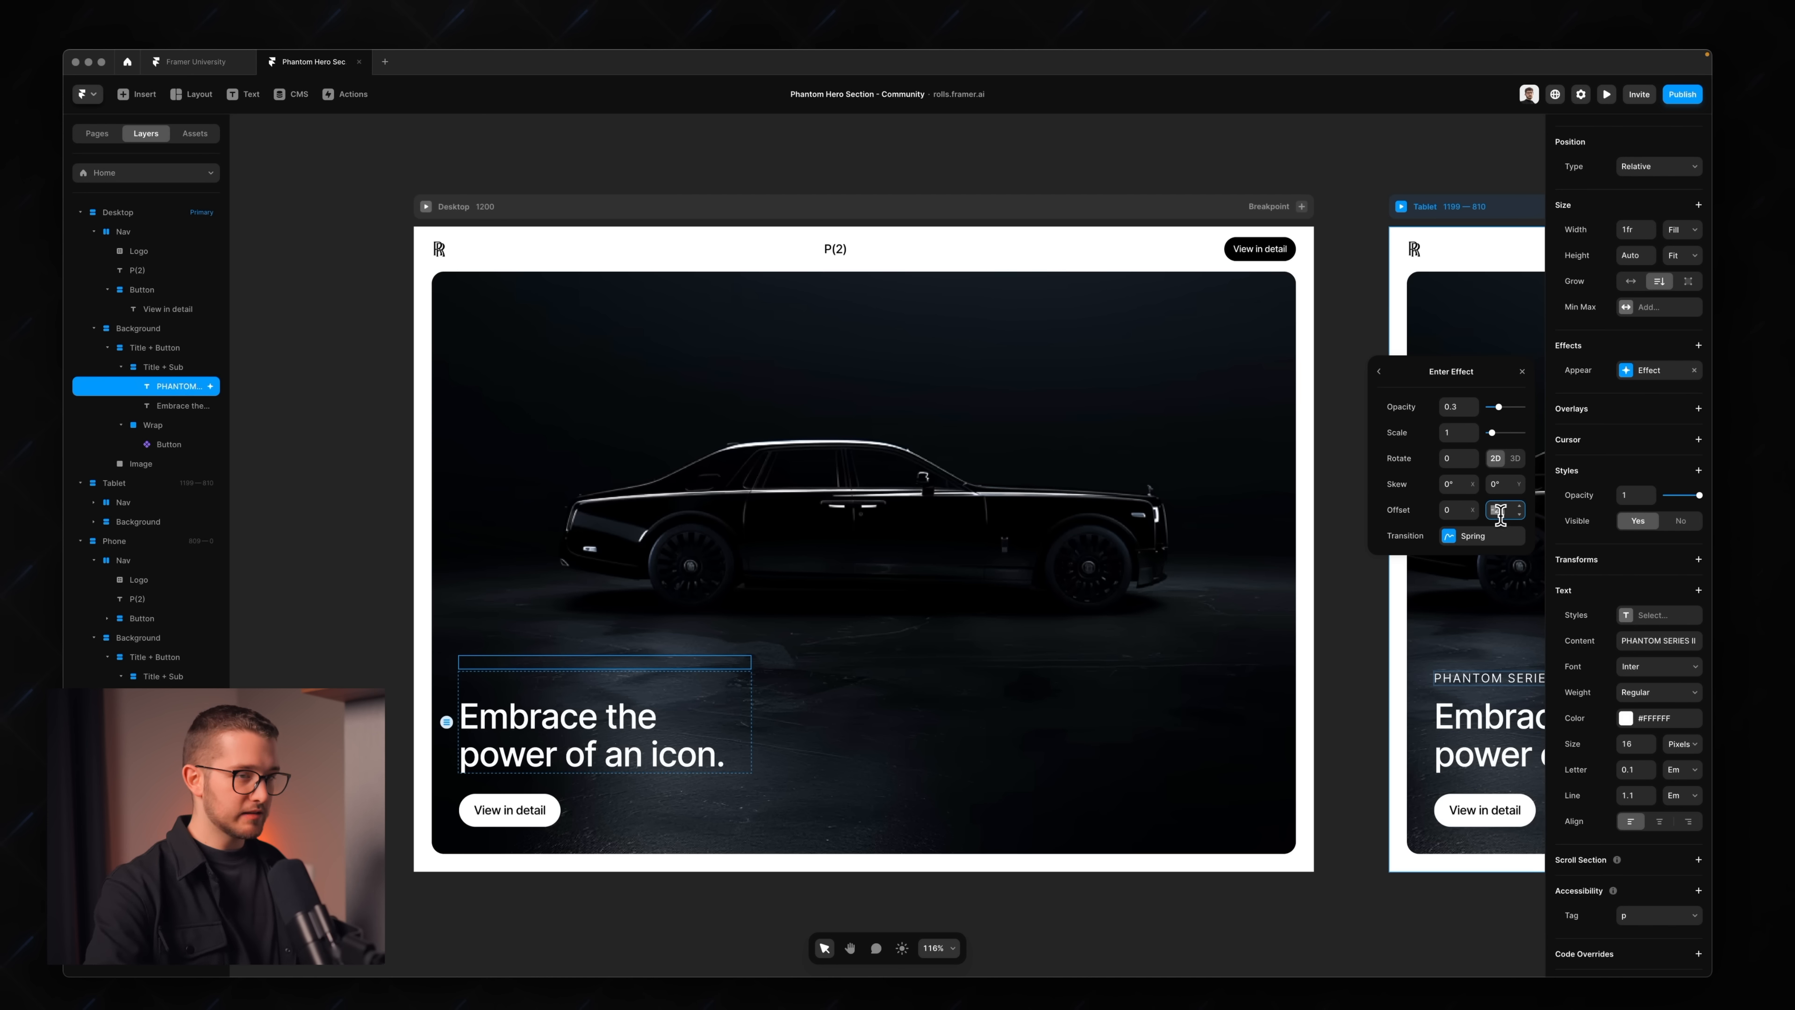
key(Up)
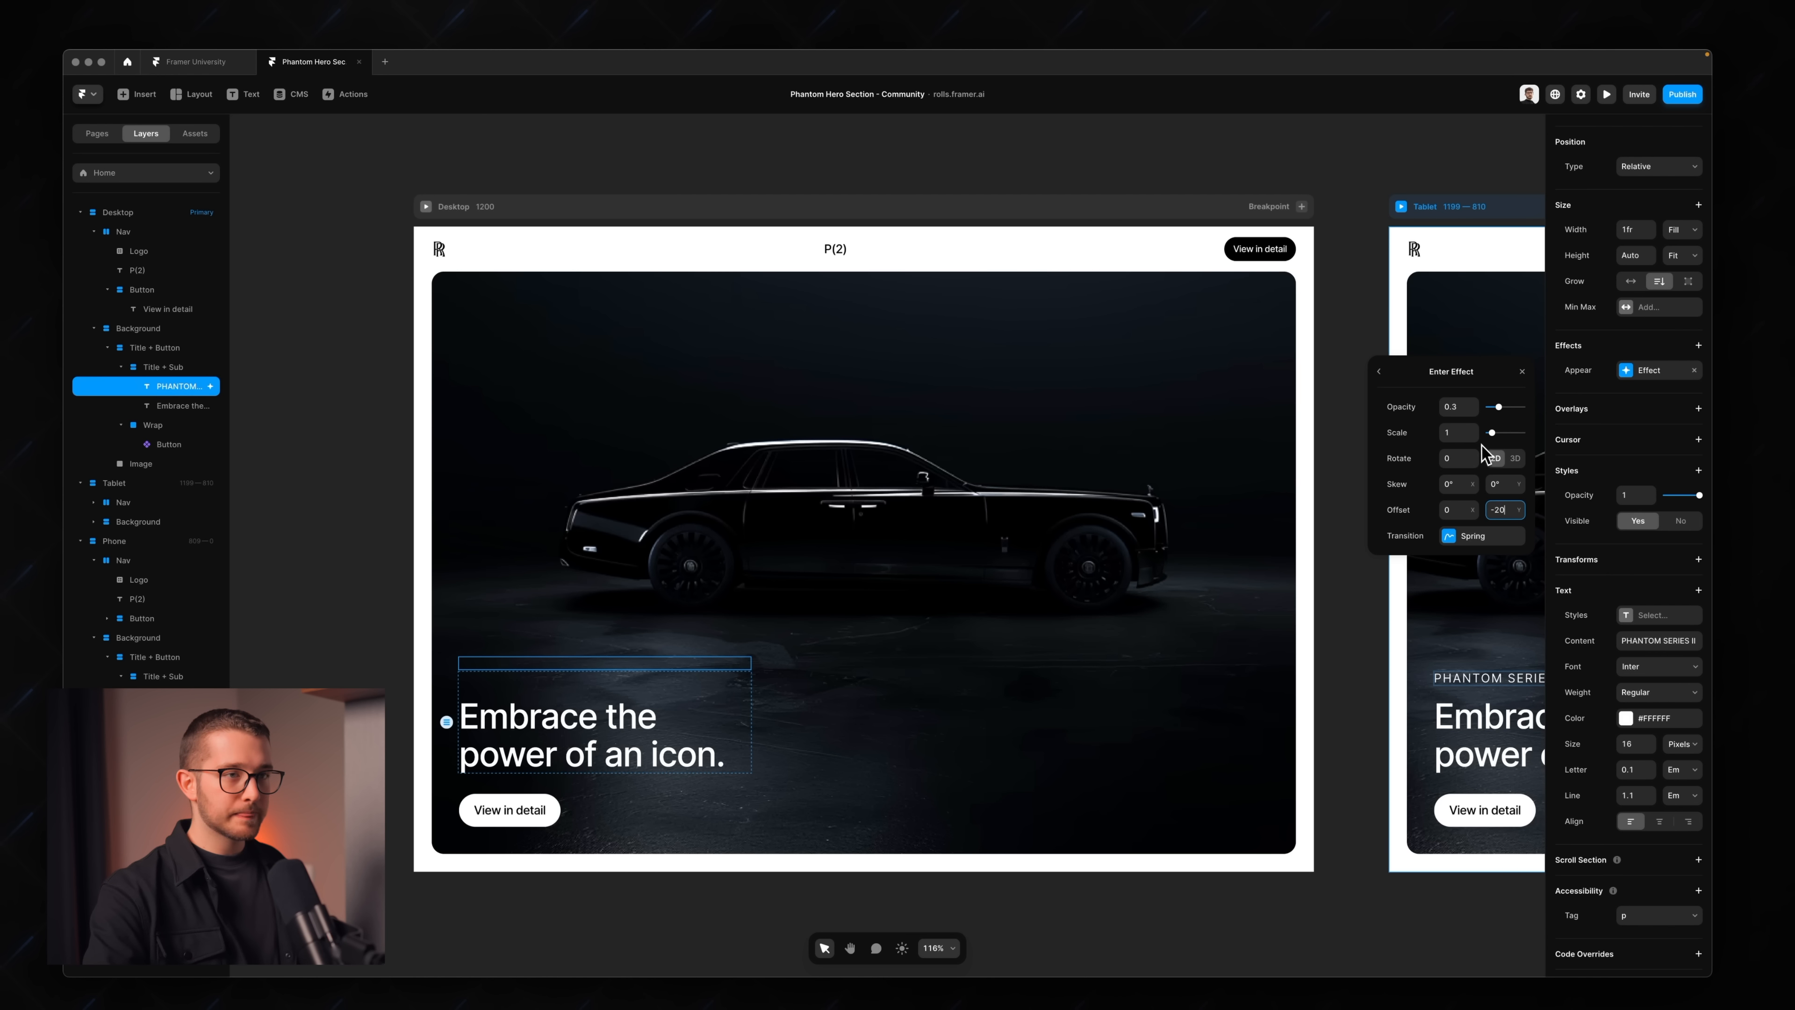
- Set the opacity of the PHANTOM SERIES II text's enter effect to 0 and close the effect settings
click(1467, 405)
text(0)
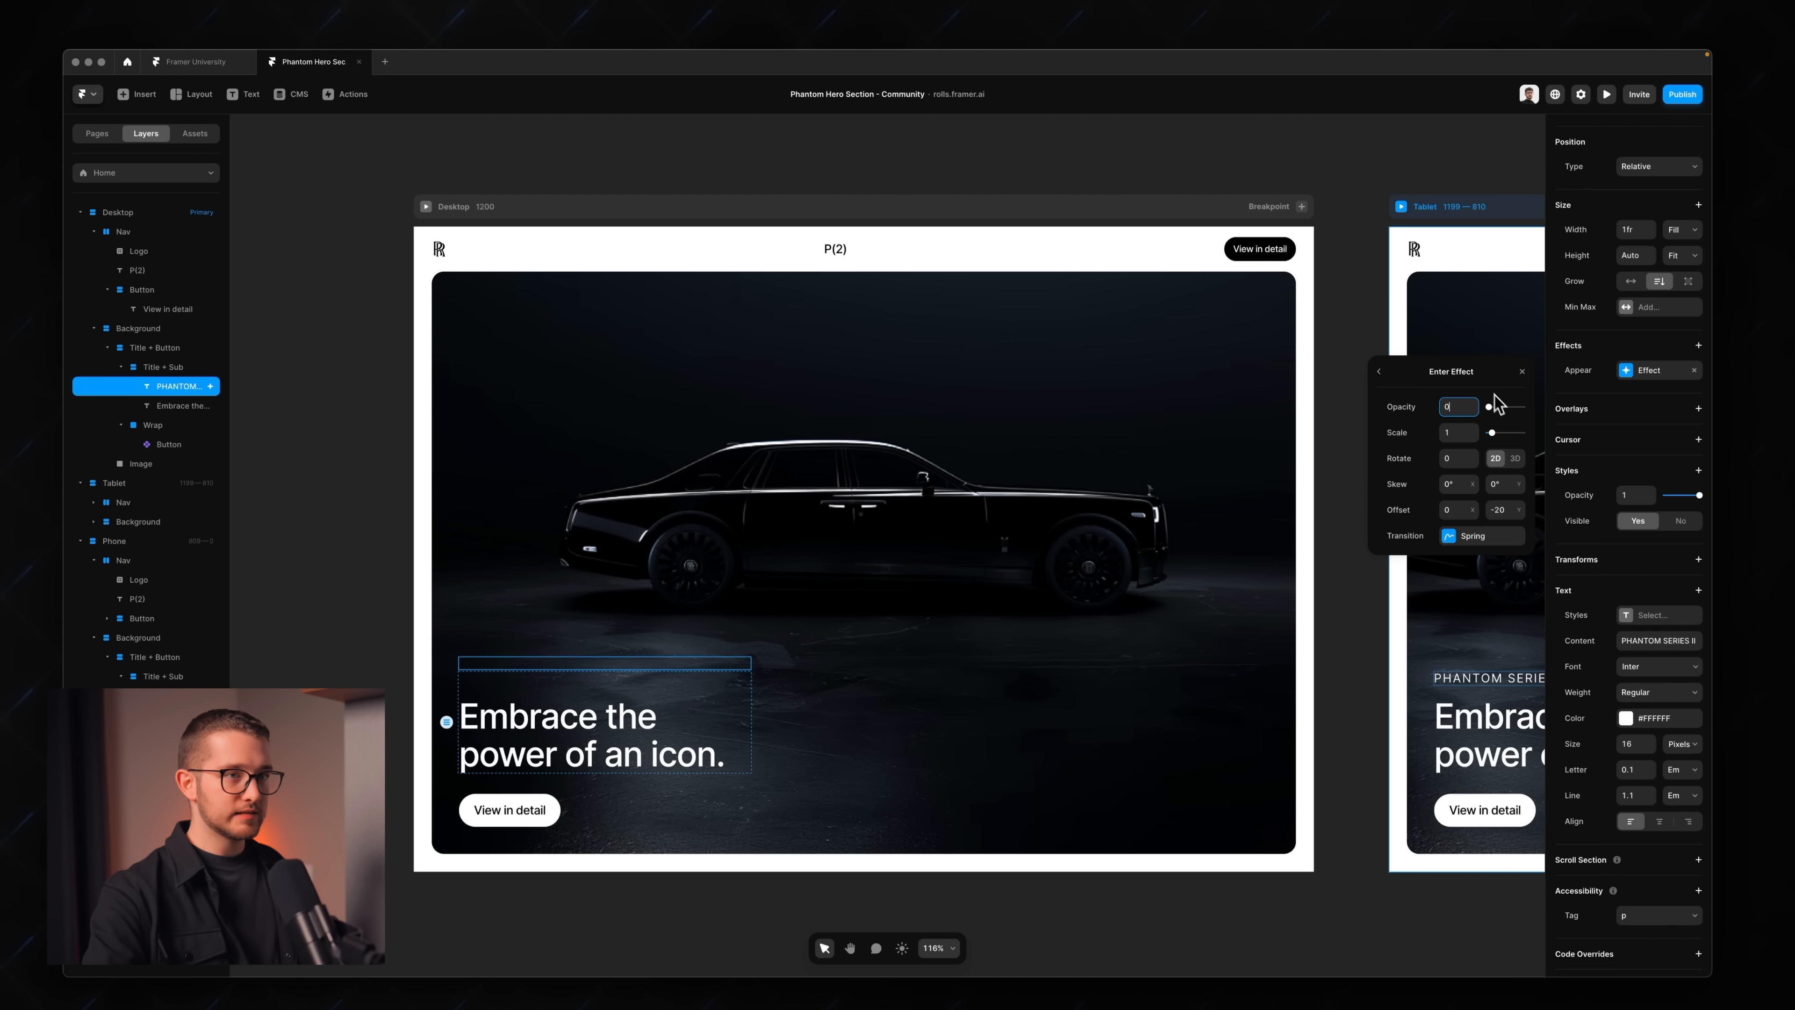
click(1519, 372)
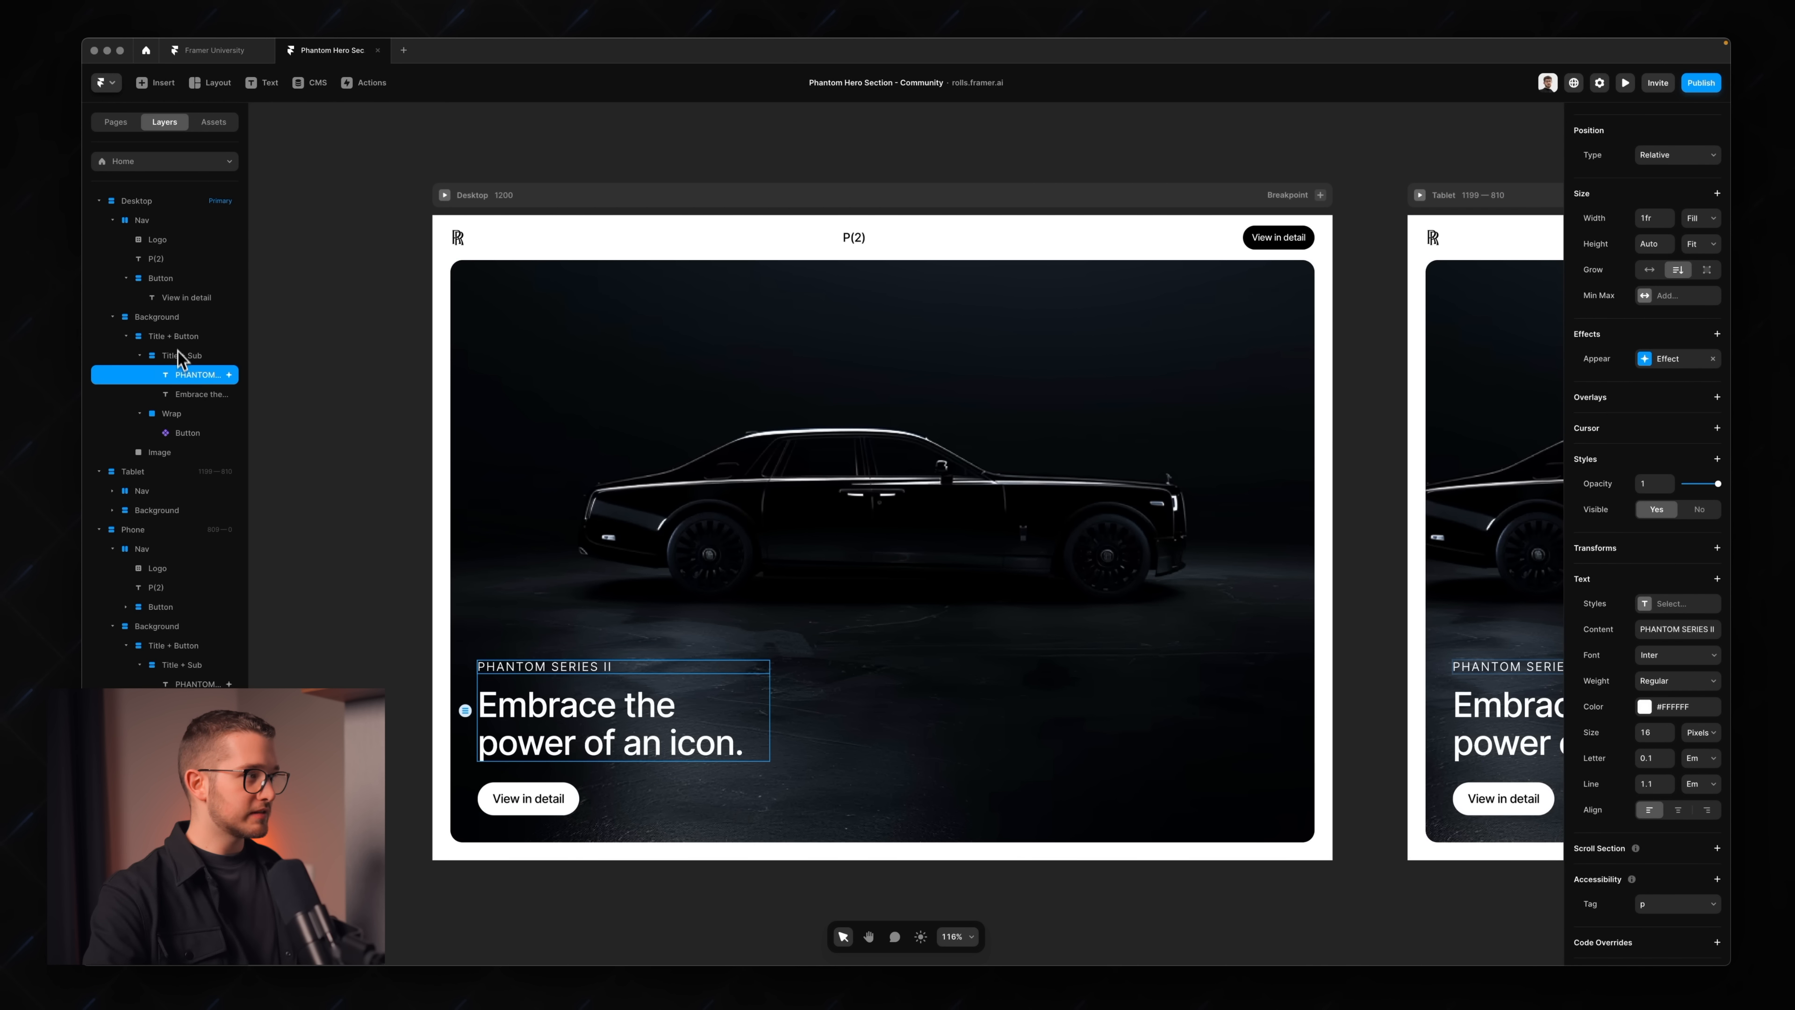
- Set the overflow of the Desktop Title + Sub stack to Visible and replay the appear animation in the preview
click(160, 370)
click(1677, 779)
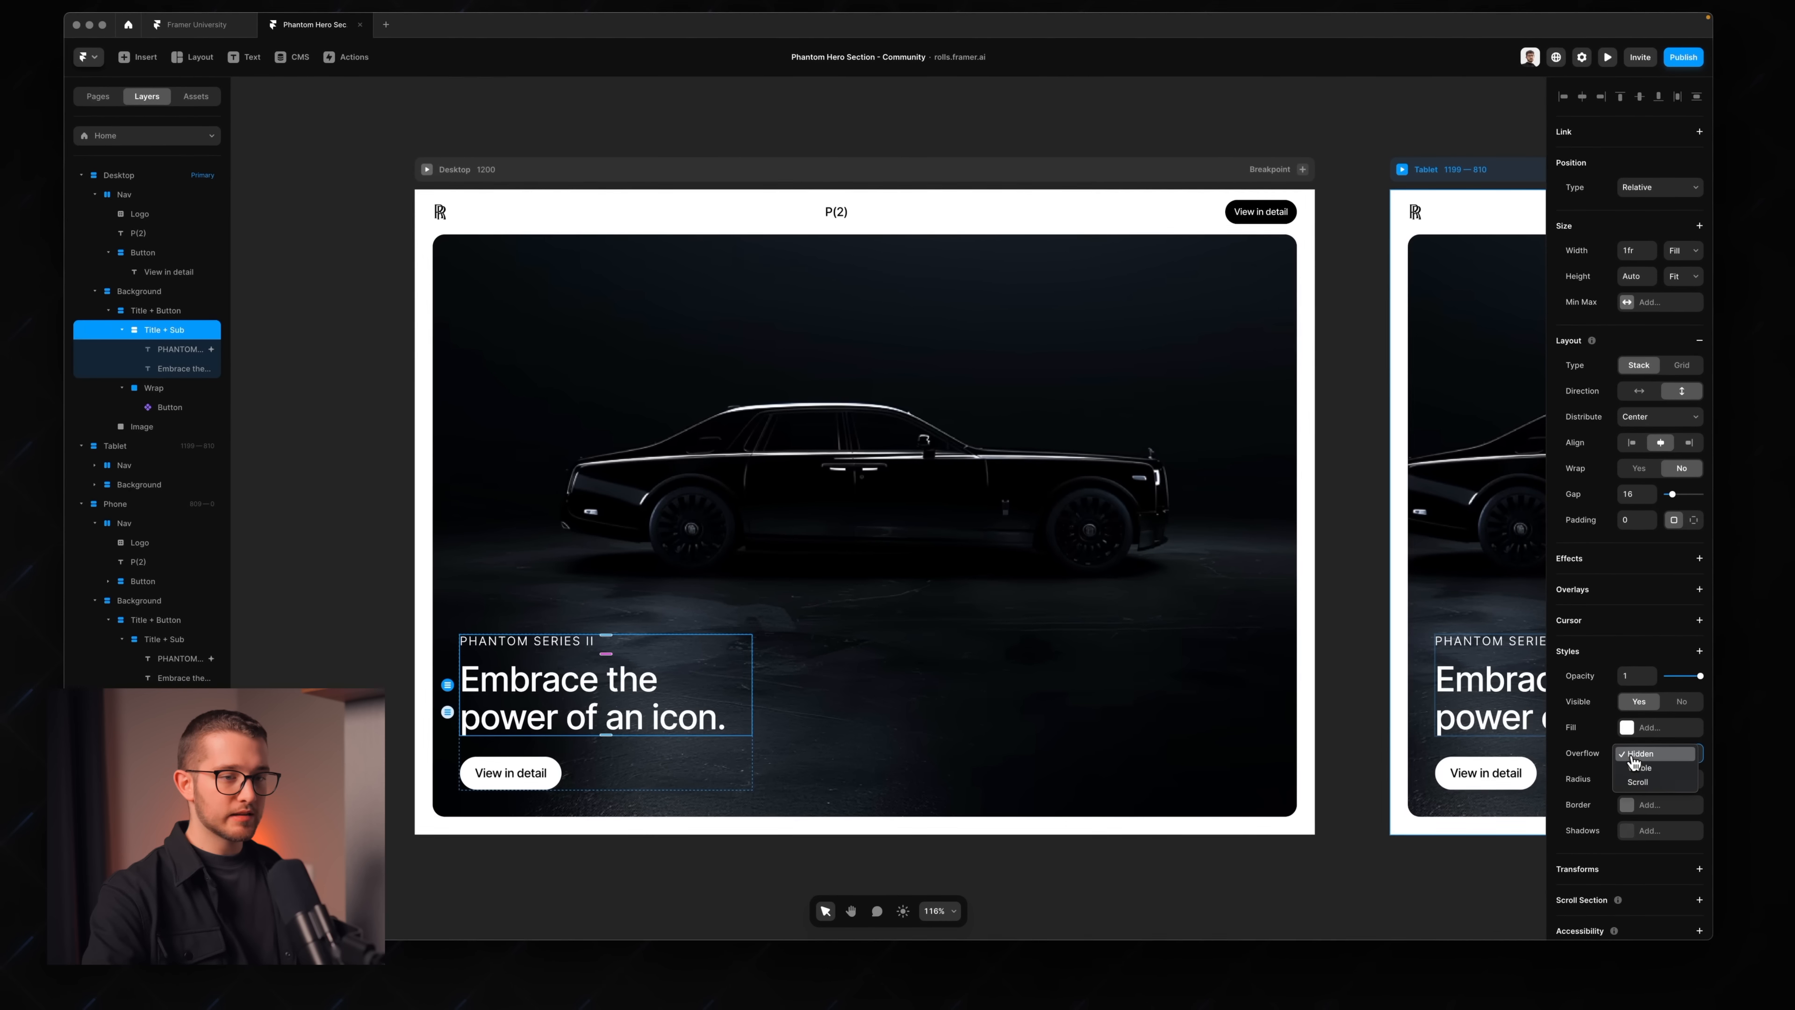
click(1641, 768)
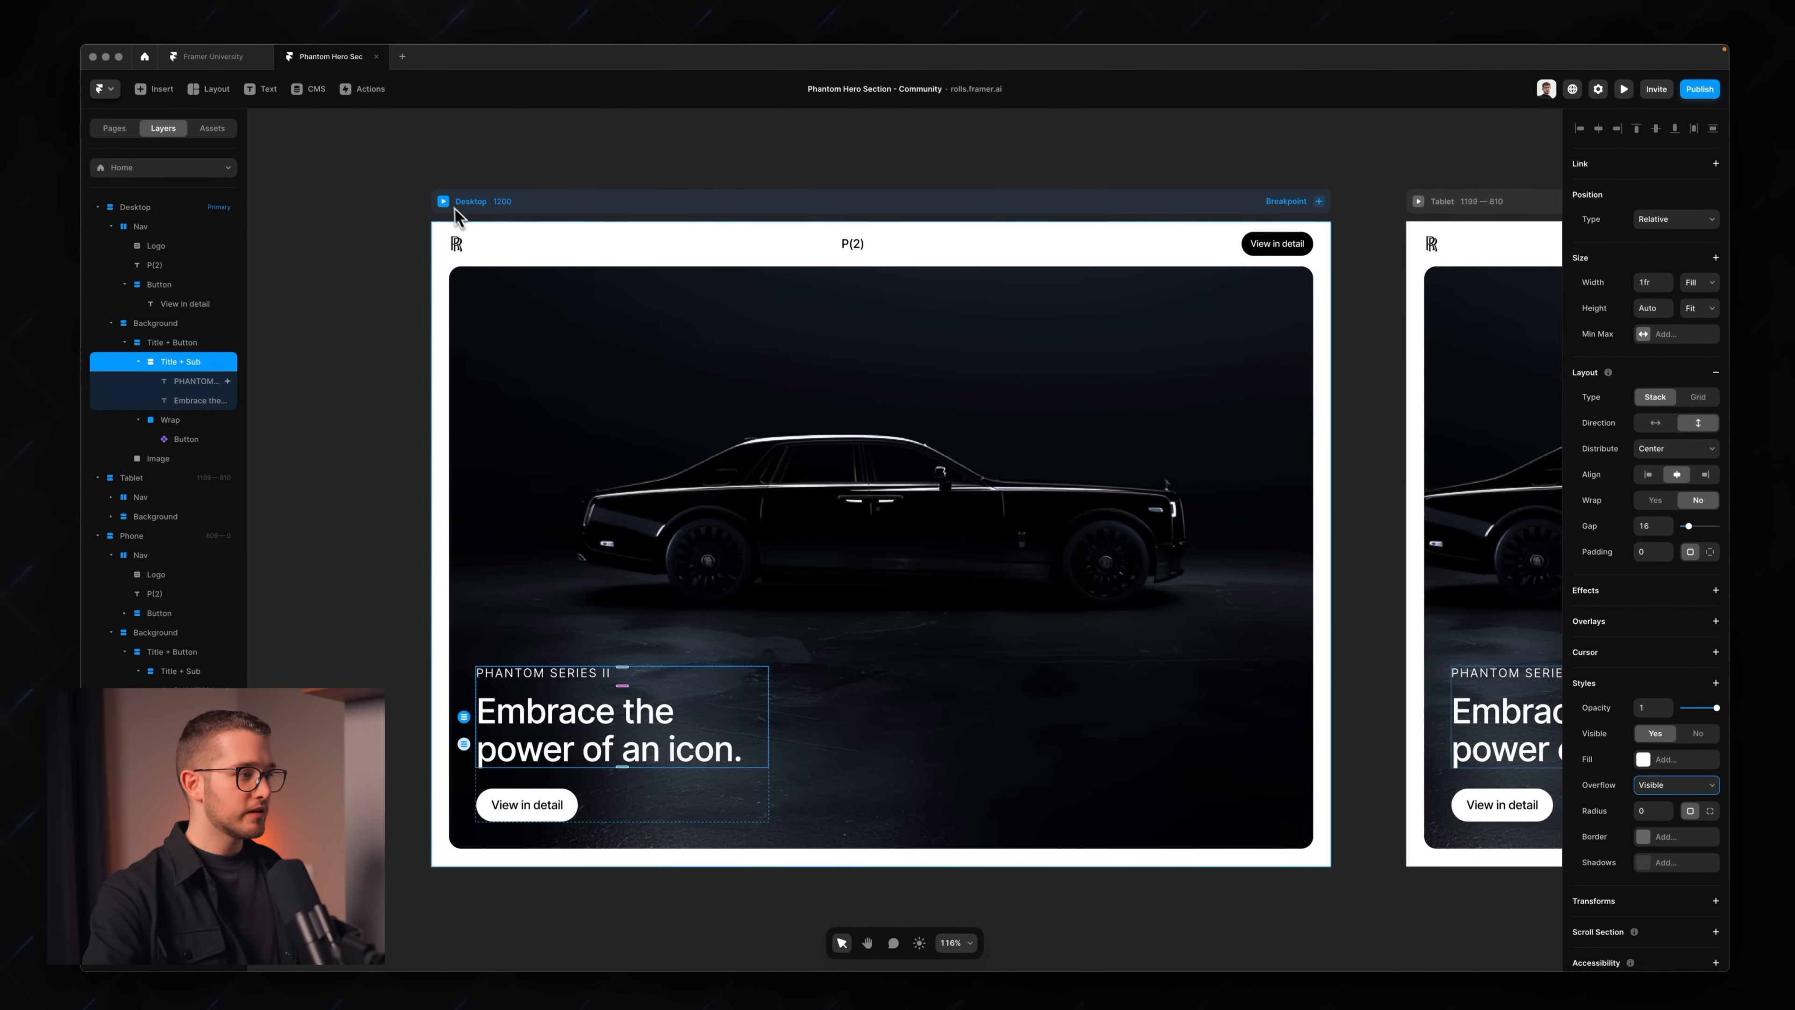
key(super+p)
key(super+r)
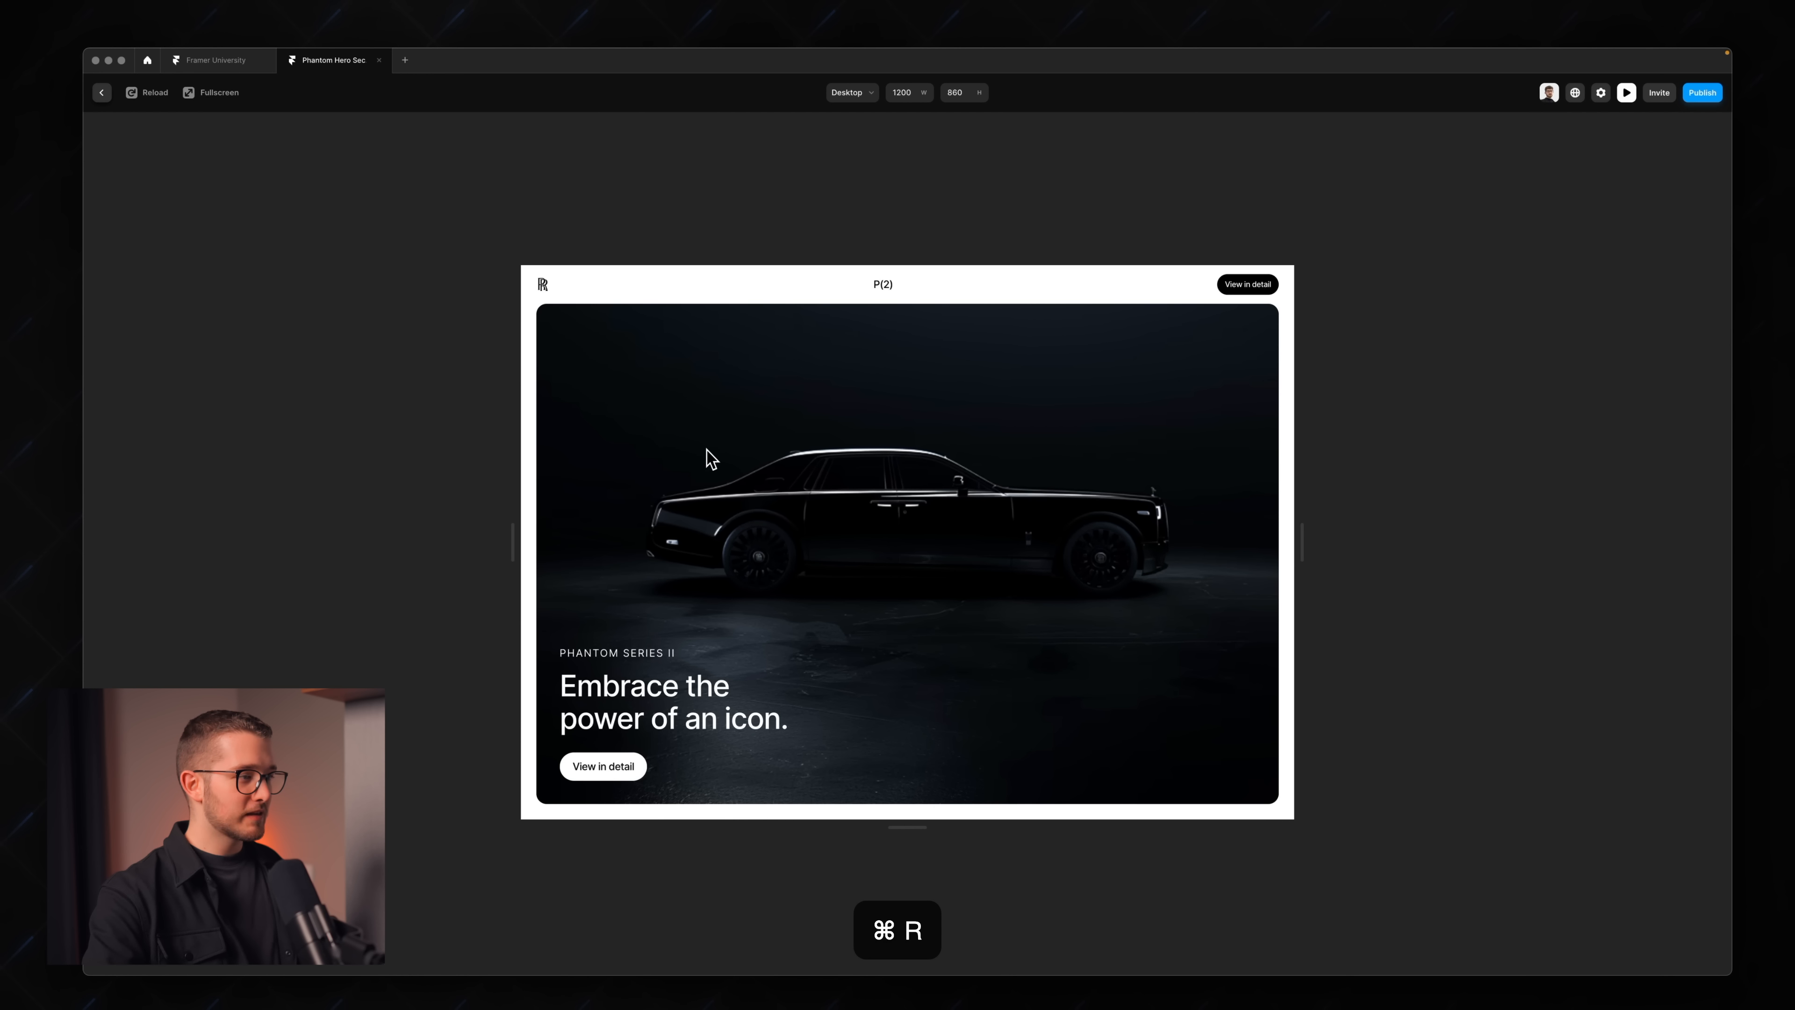
key(Escape)
- Copy the effects of the PHANTOM SERIES II text onto the "Embrace the power of an icon." headline and replay the preview
click(609, 676)
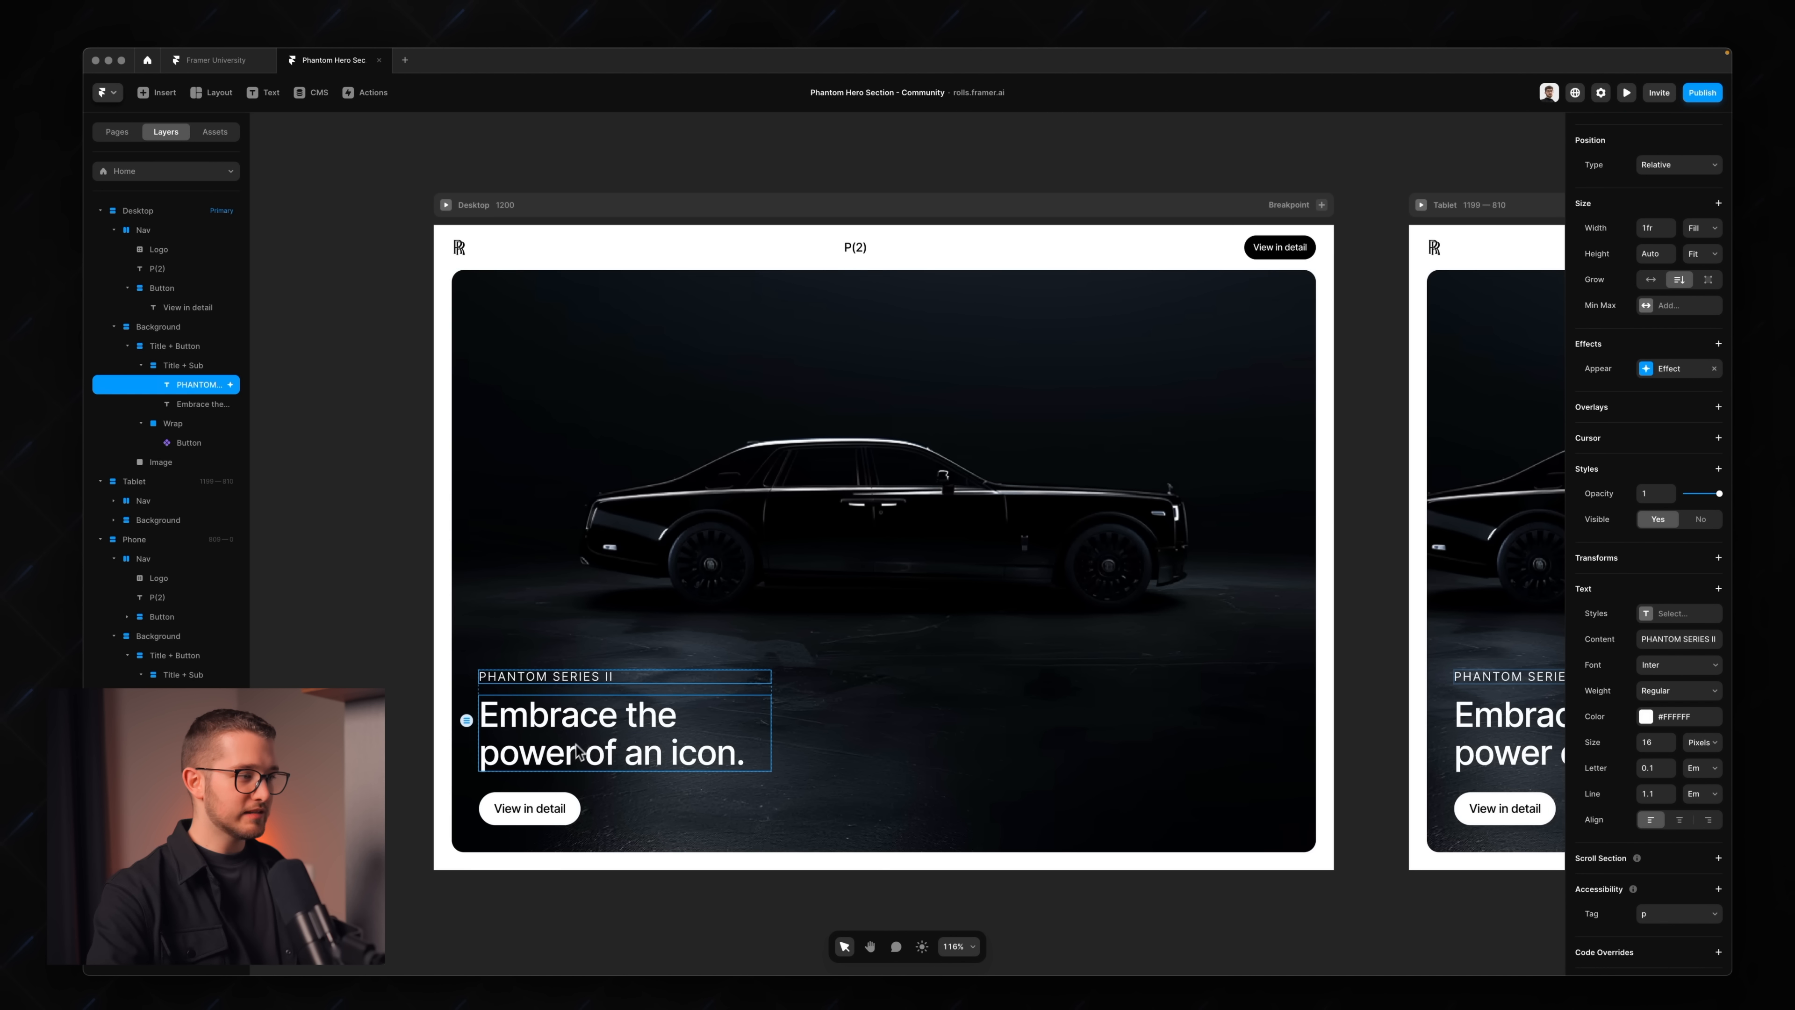
click(621, 736)
click(537, 677)
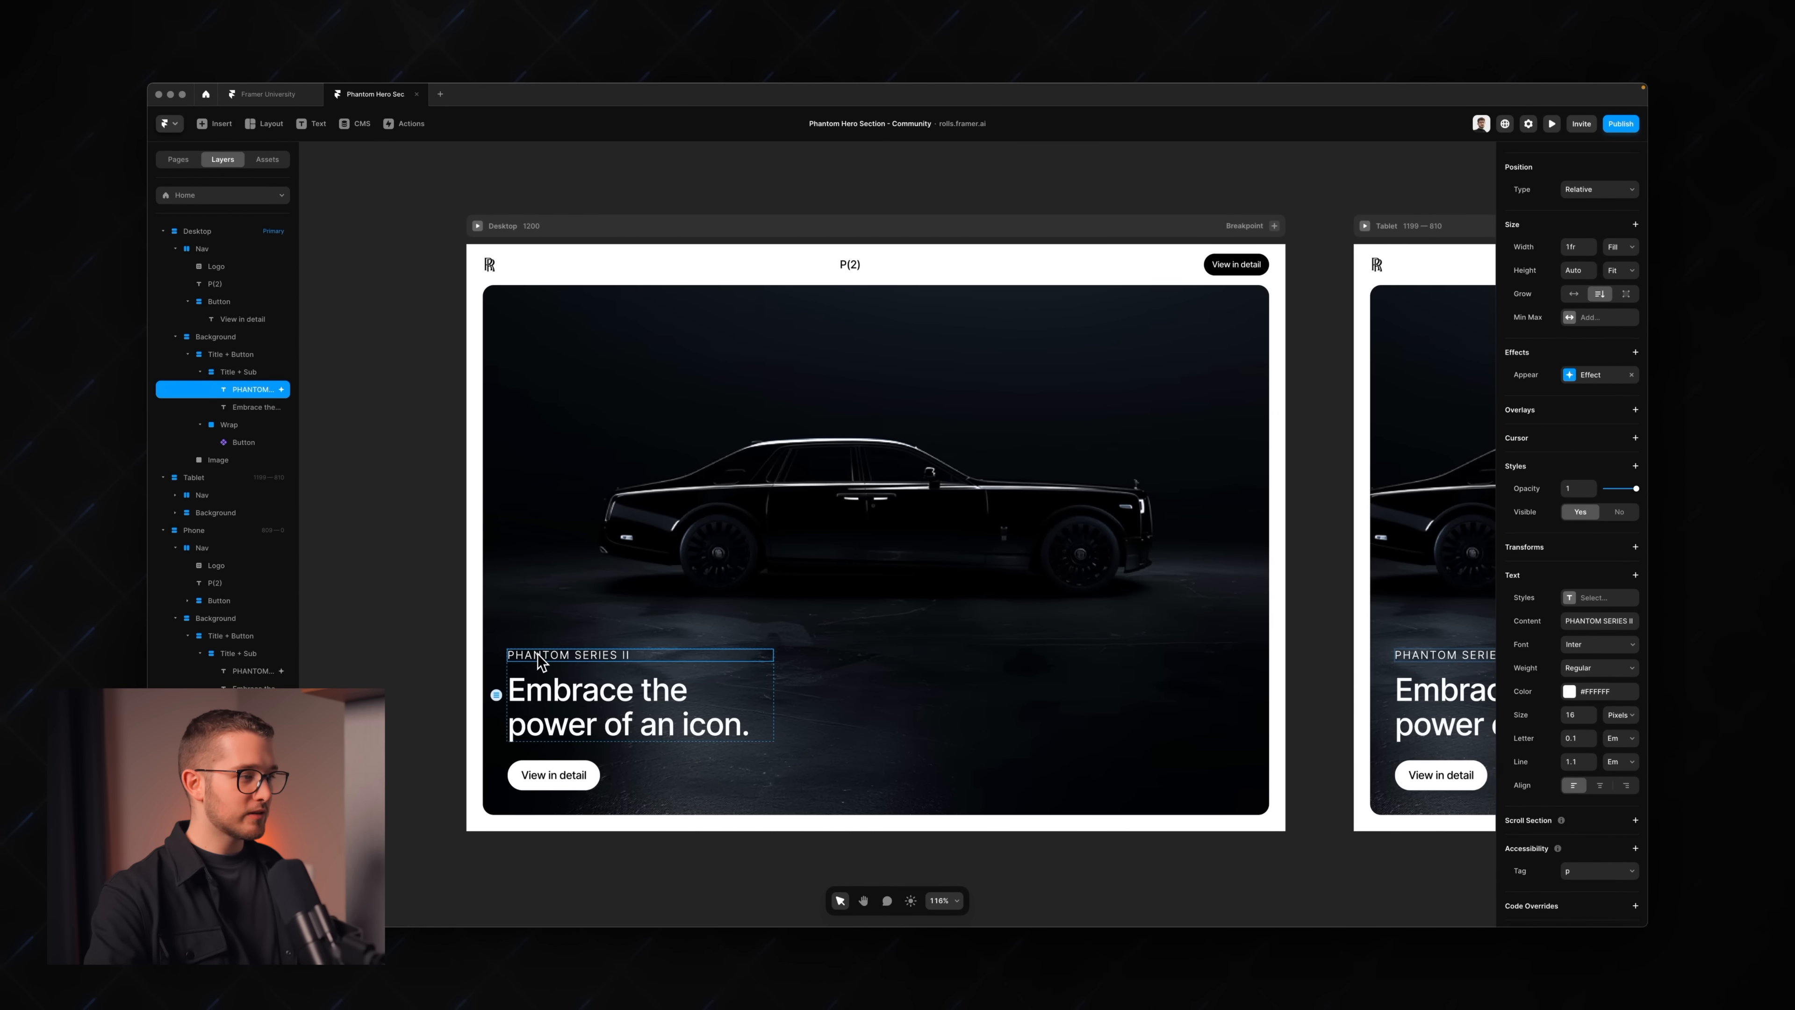
right_click(619, 663)
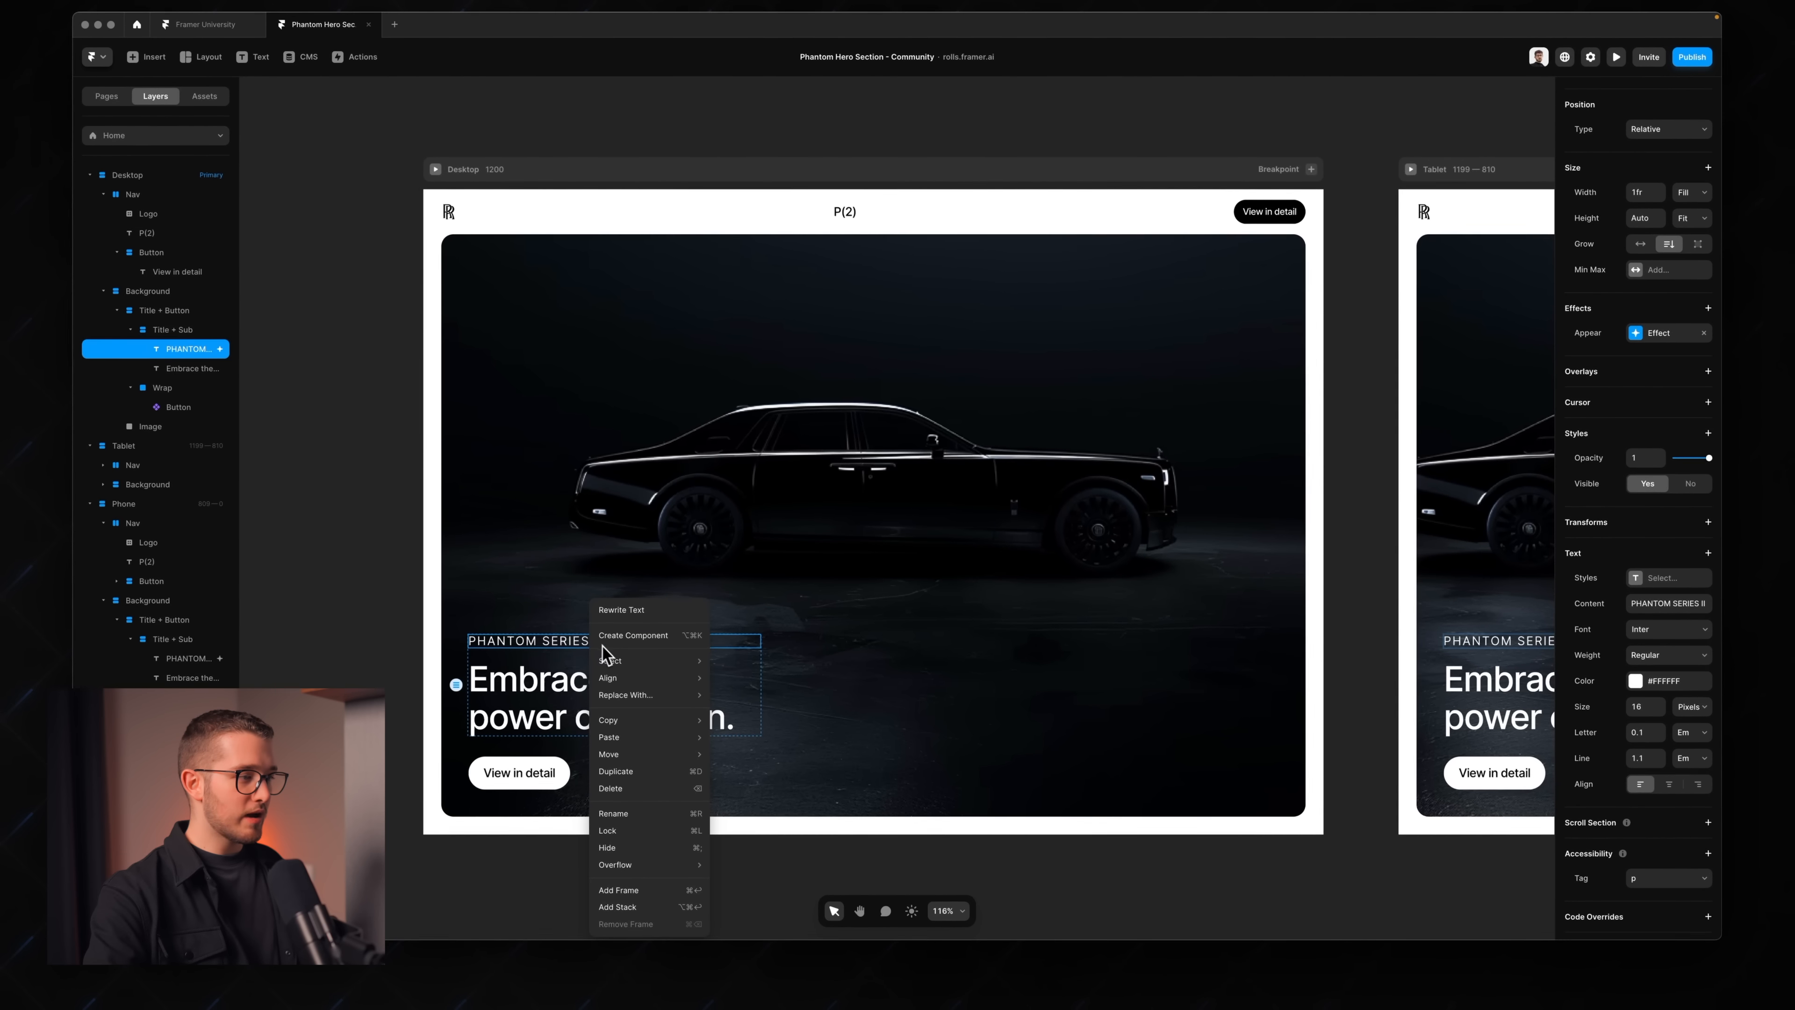
mouse_move(650, 709)
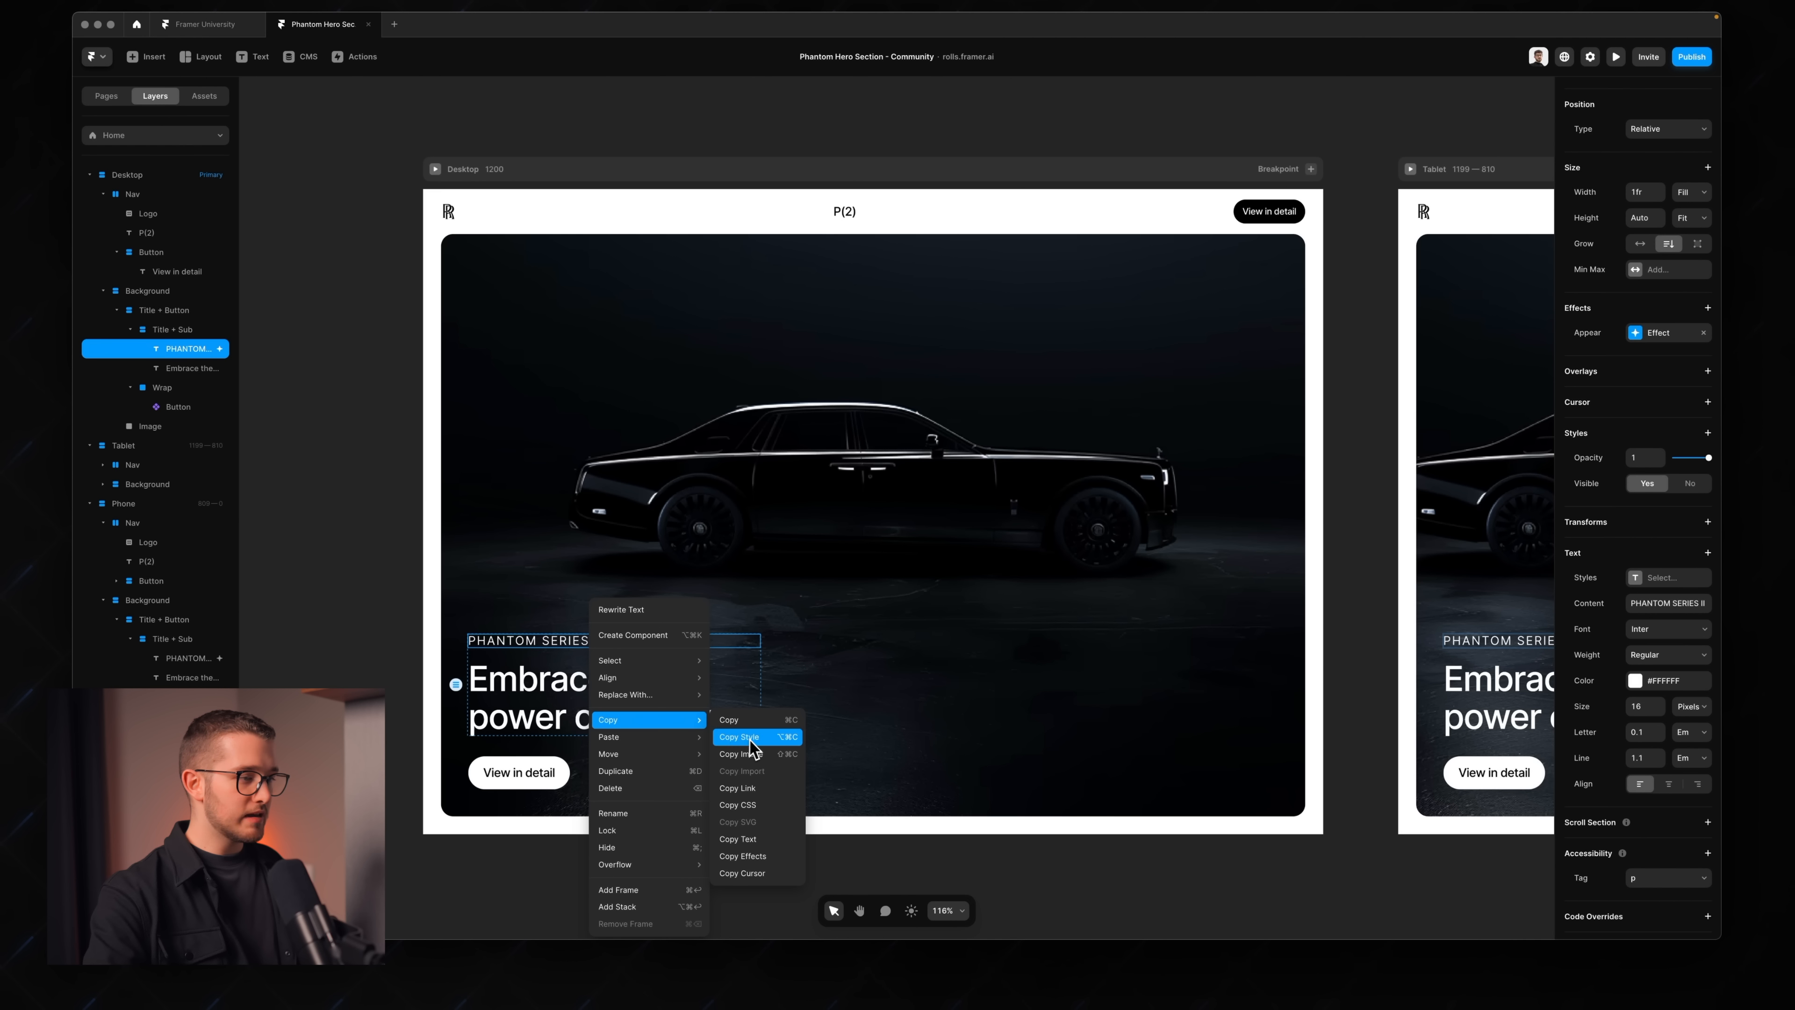
click(756, 855)
click(558, 690)
right_click(561, 686)
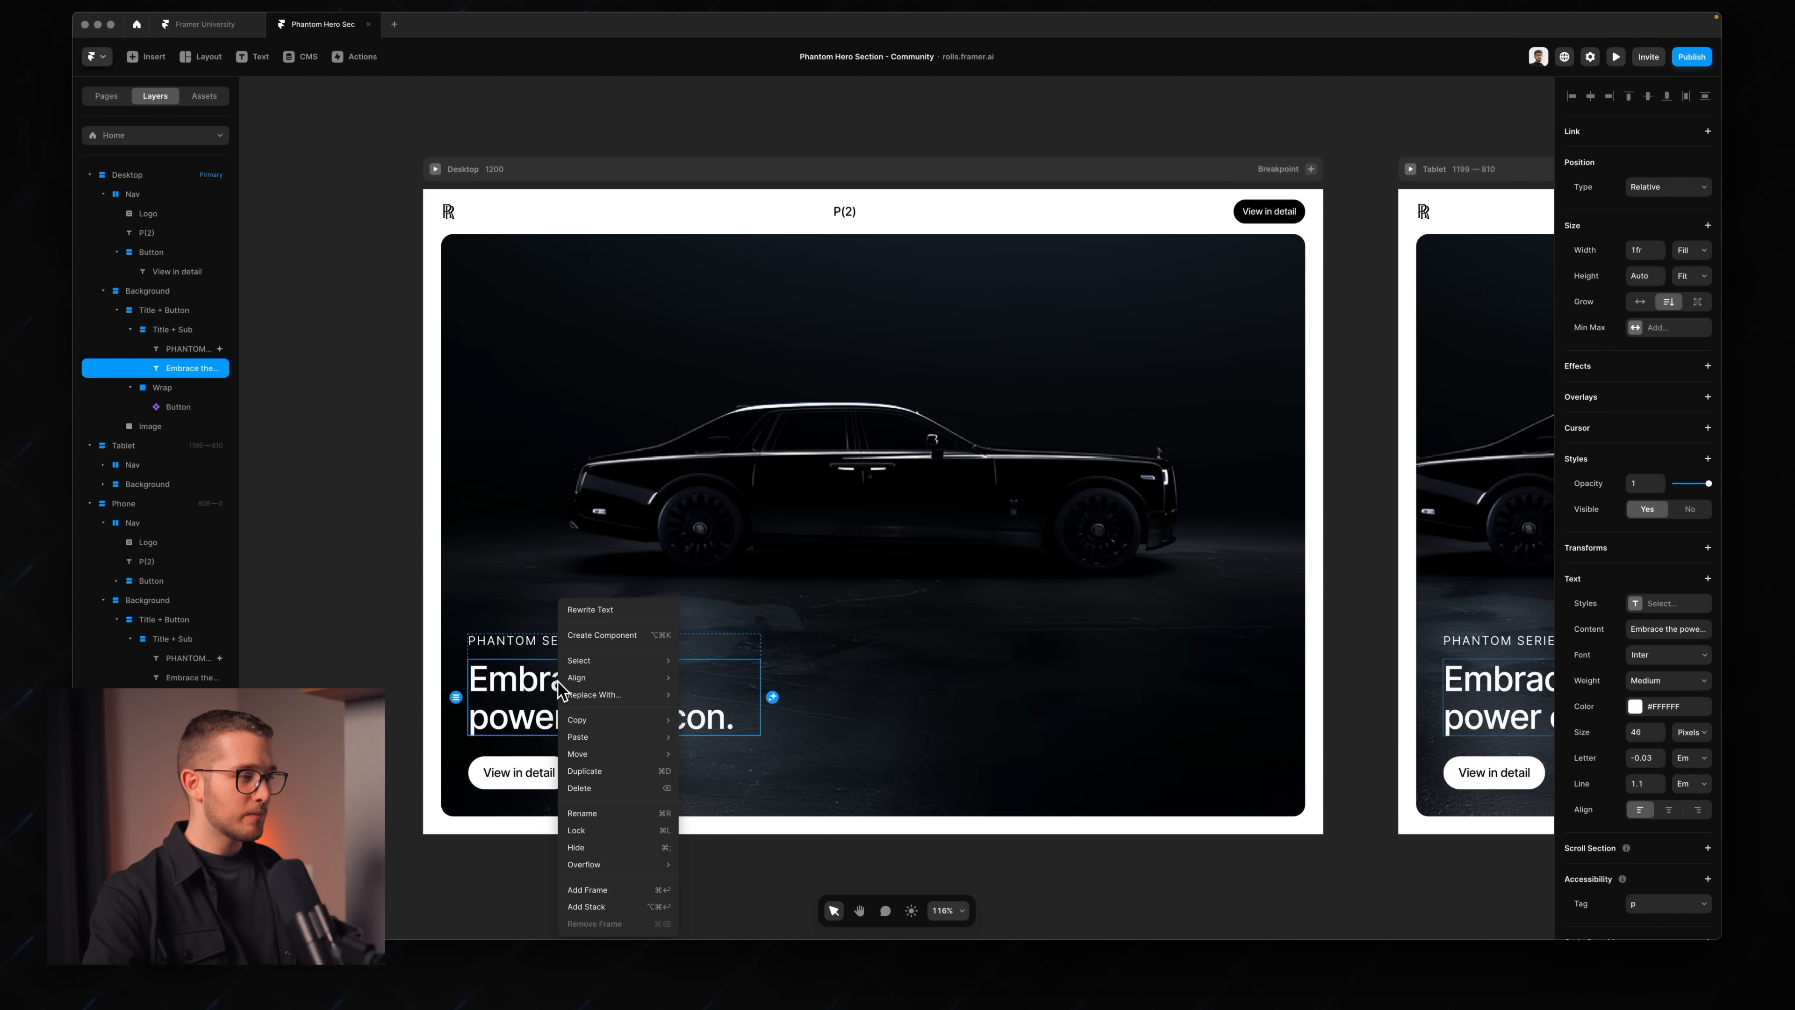
mouse_move(599, 742)
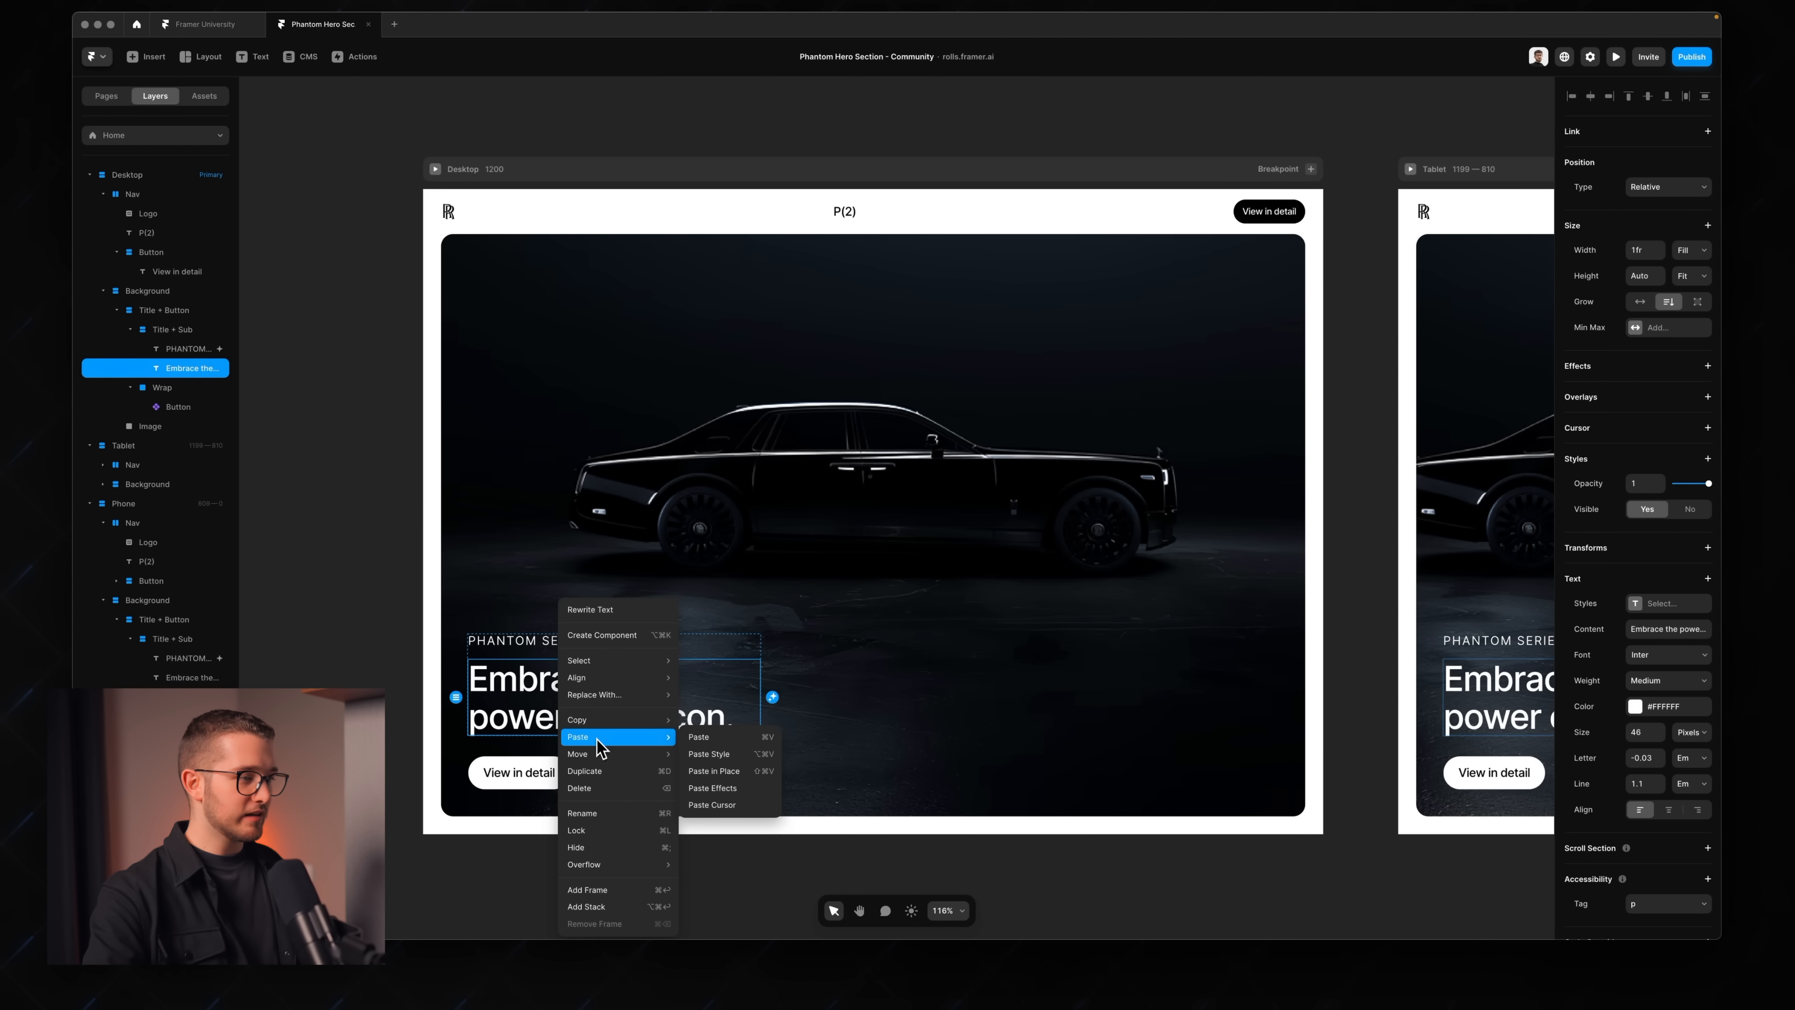
click(712, 788)
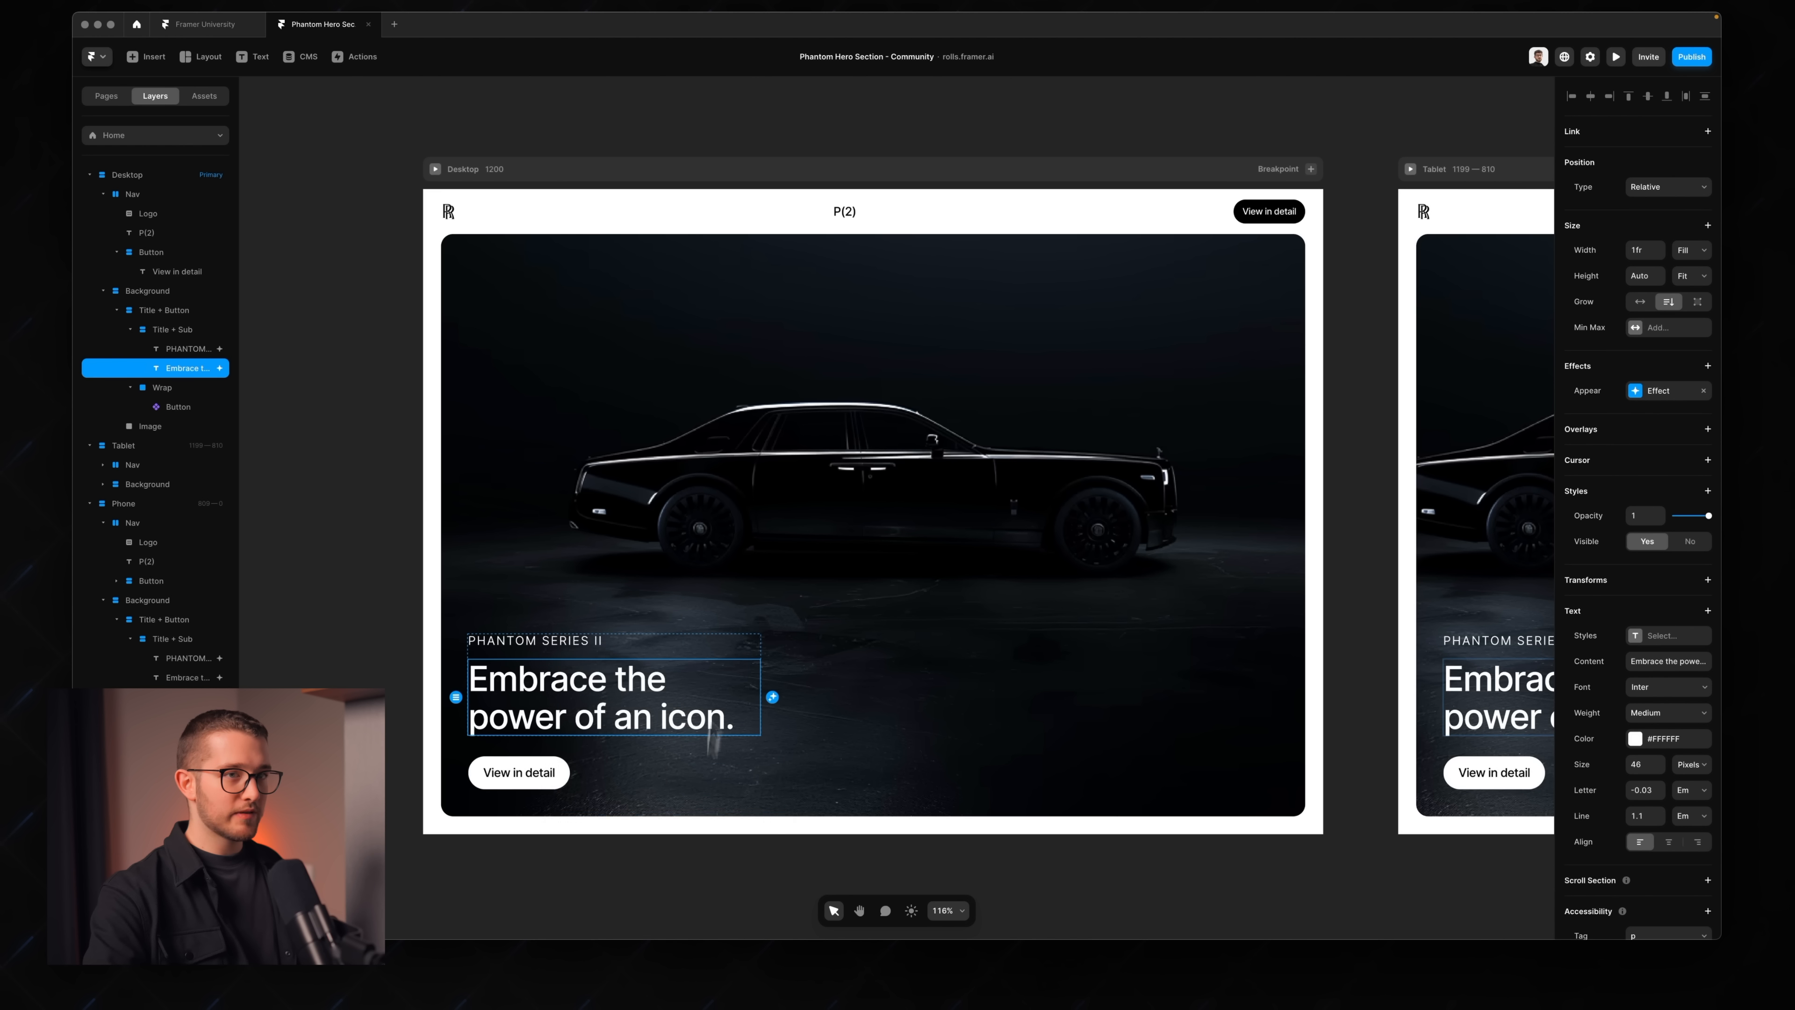
key(super+p)
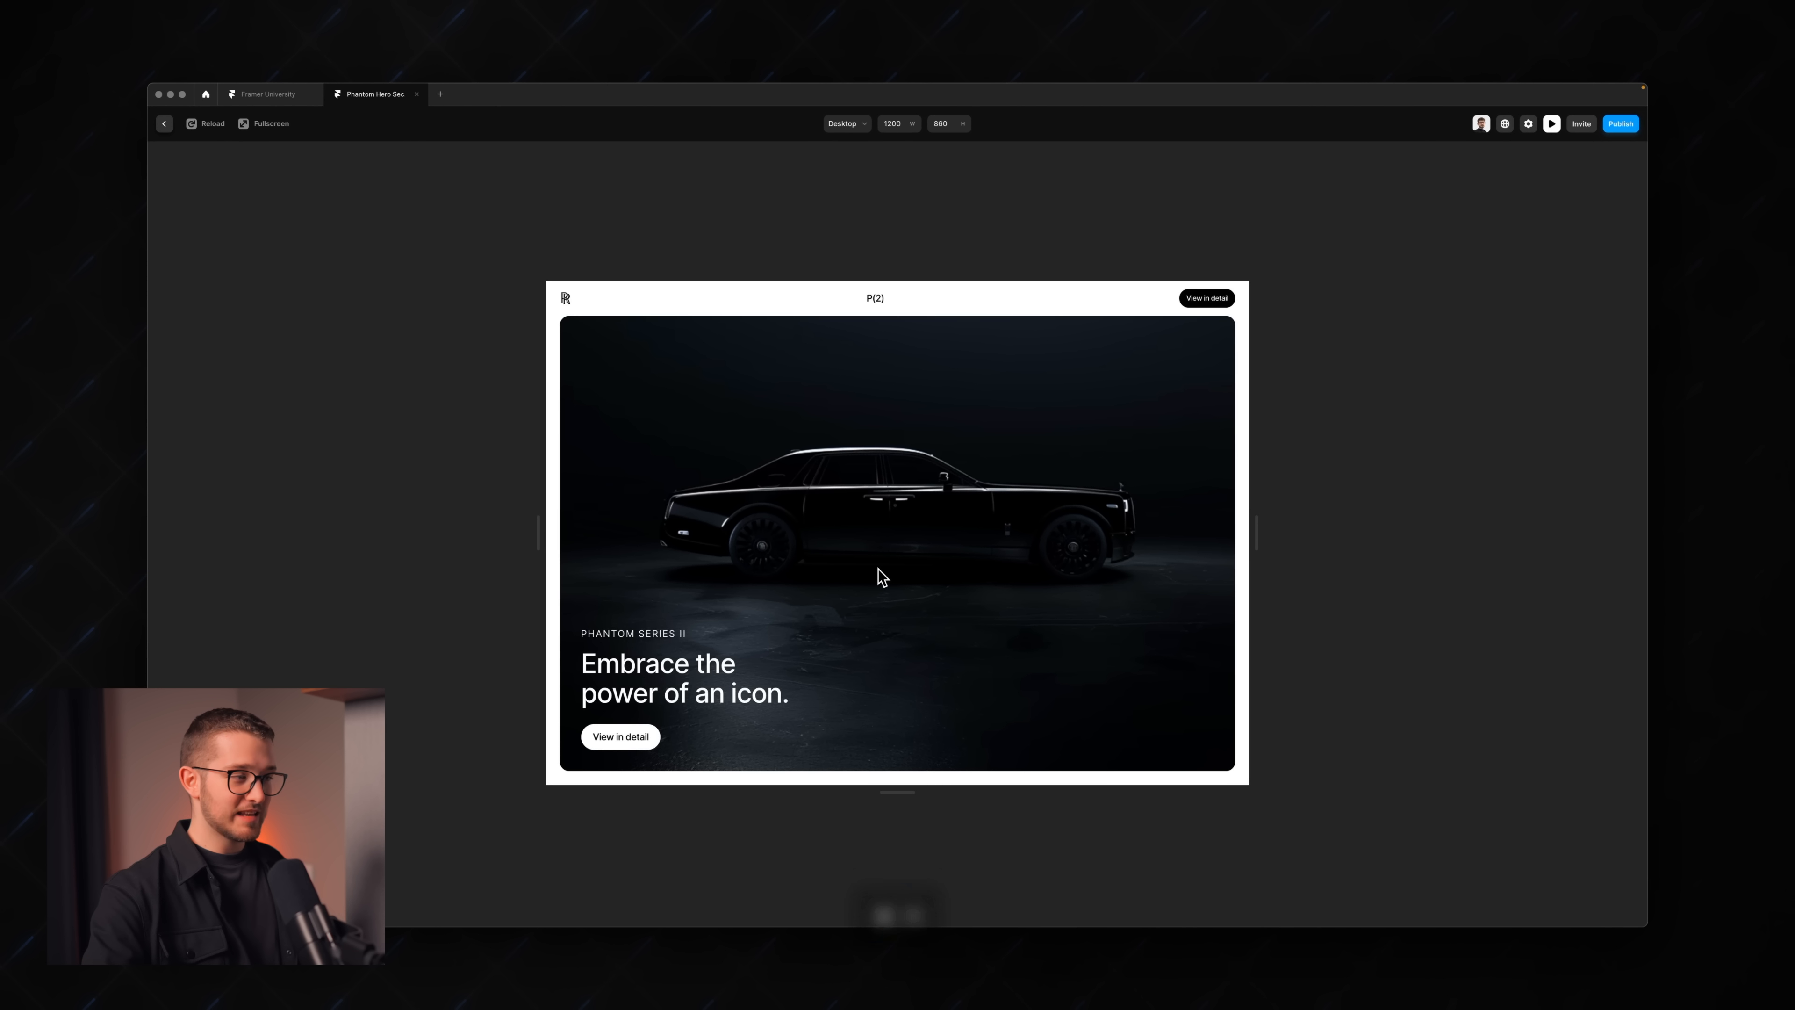
key(super+r)
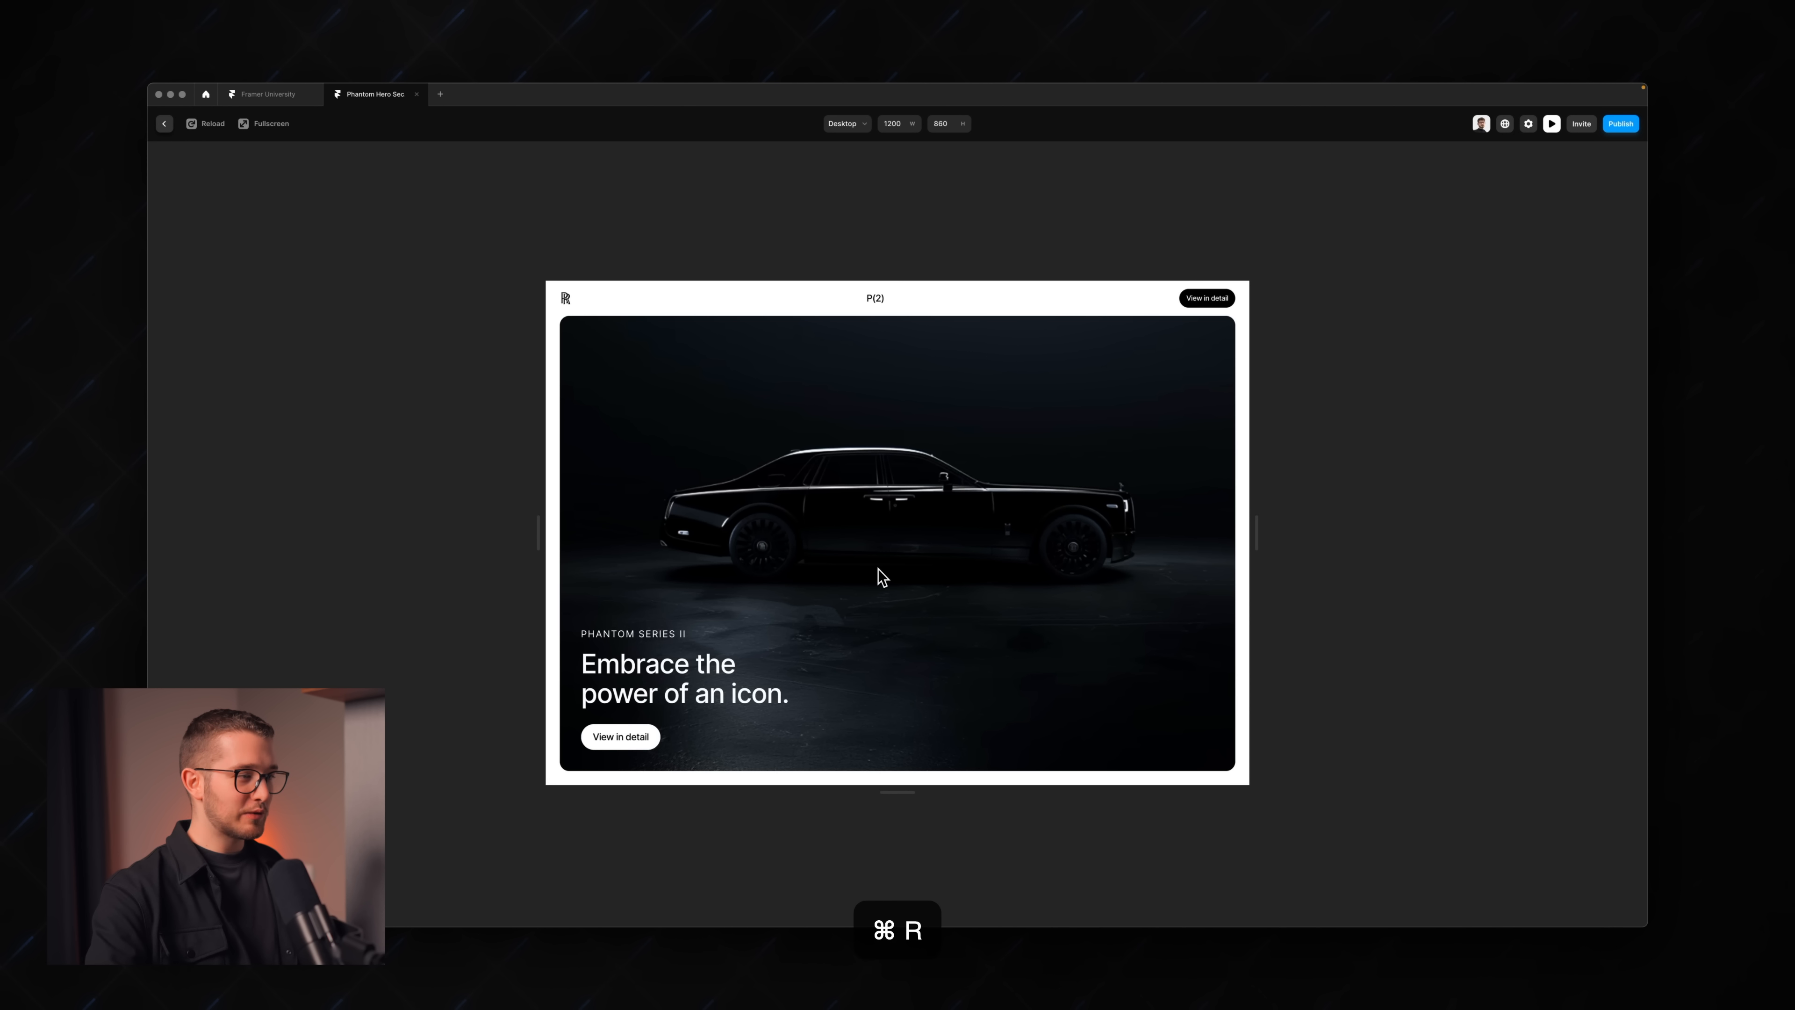
- Set the delay of the enter transition on the "Embrace the power of an icon." headline to 0.1
key(Escape)
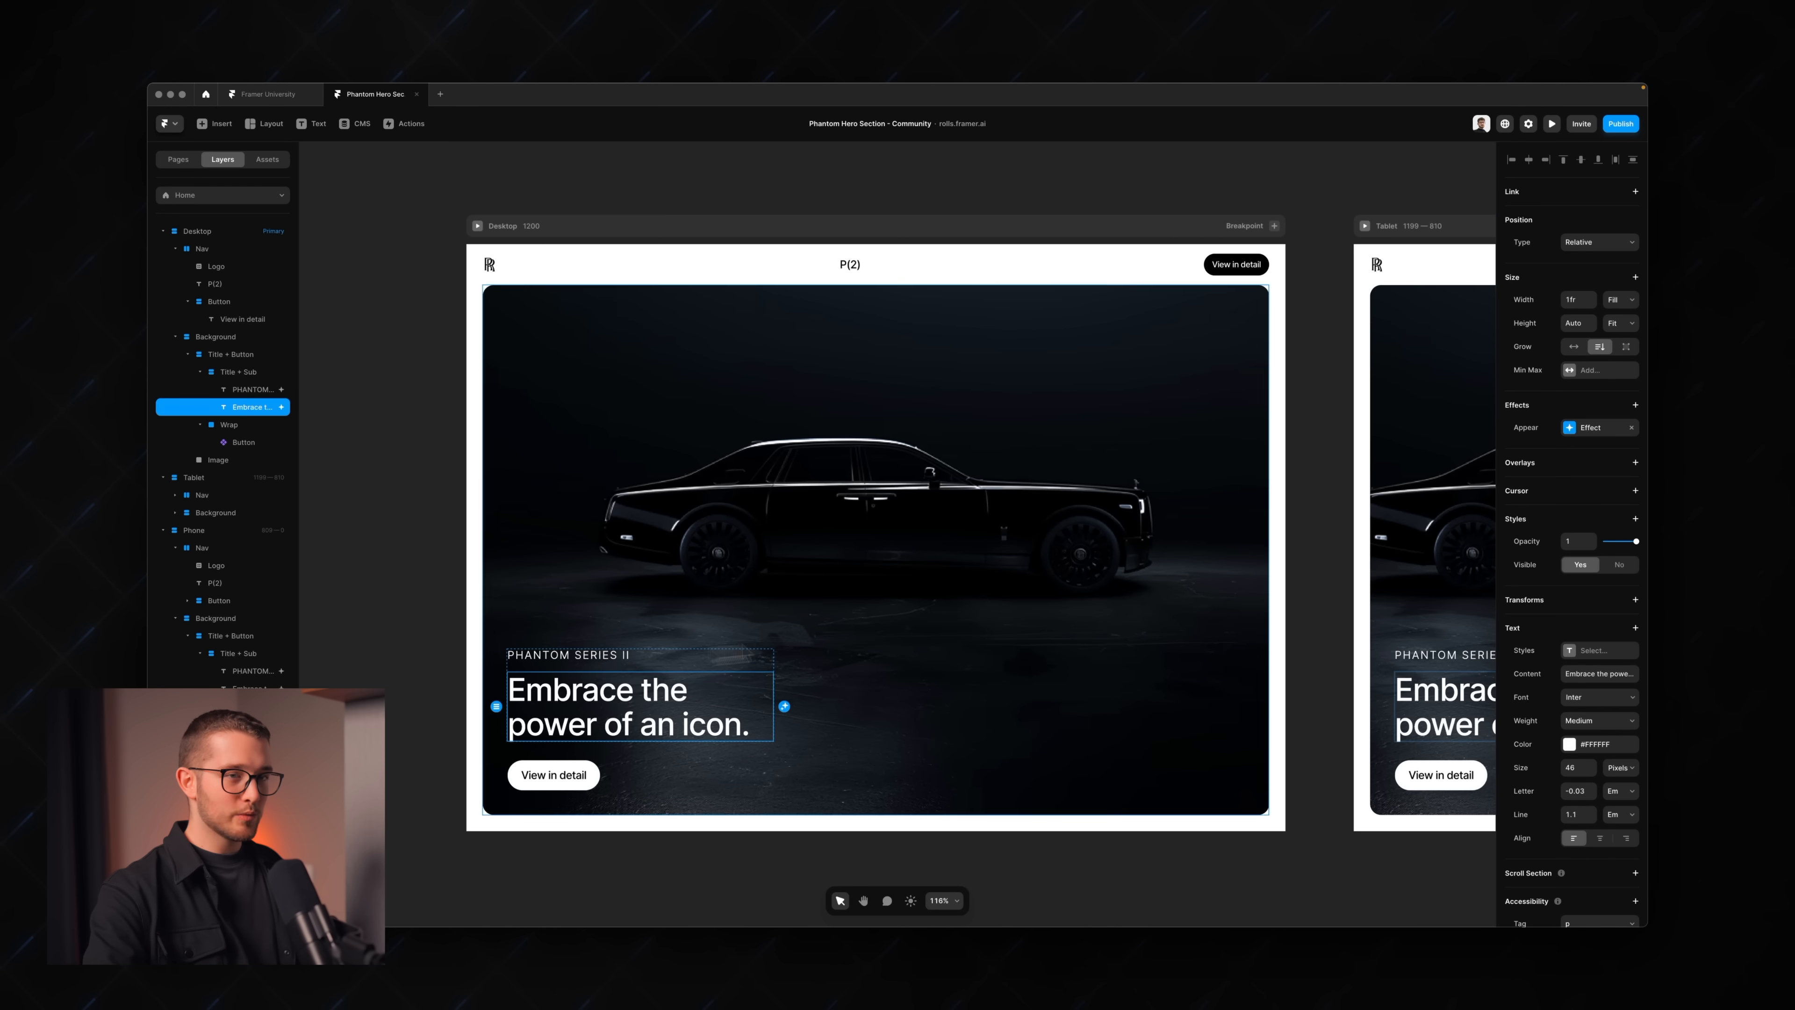
click(1590, 427)
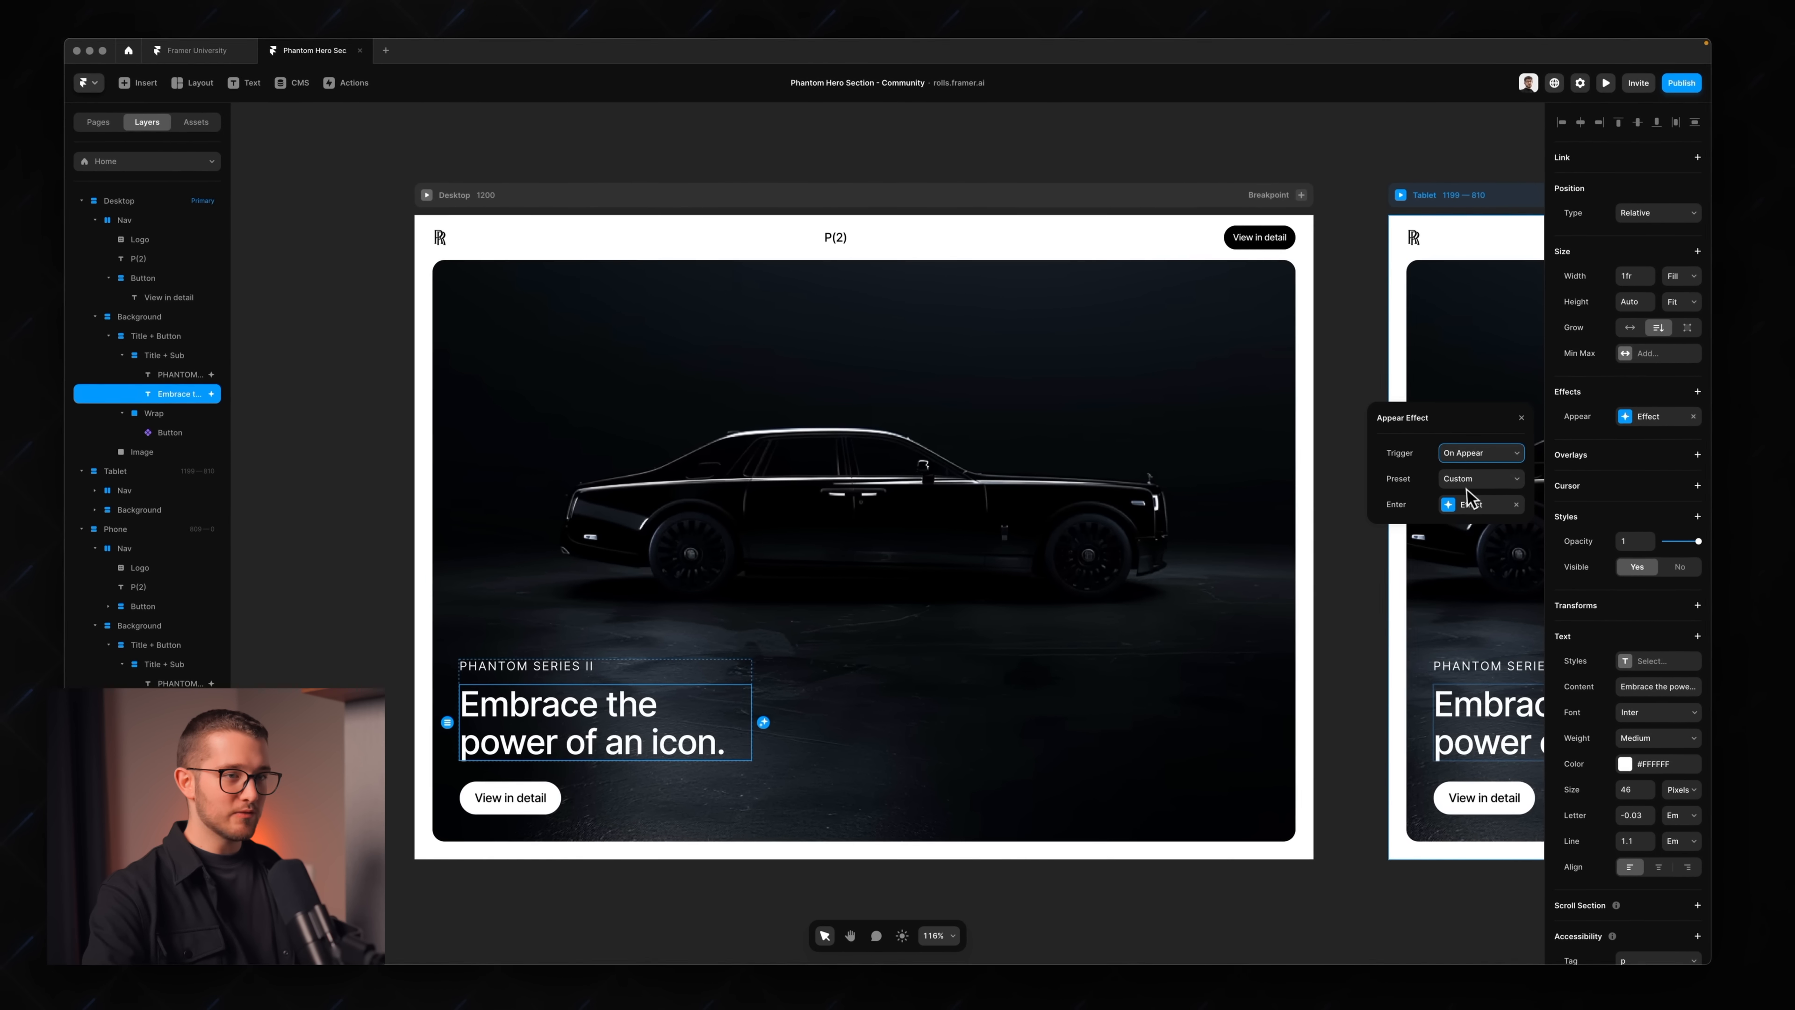
click(1467, 503)
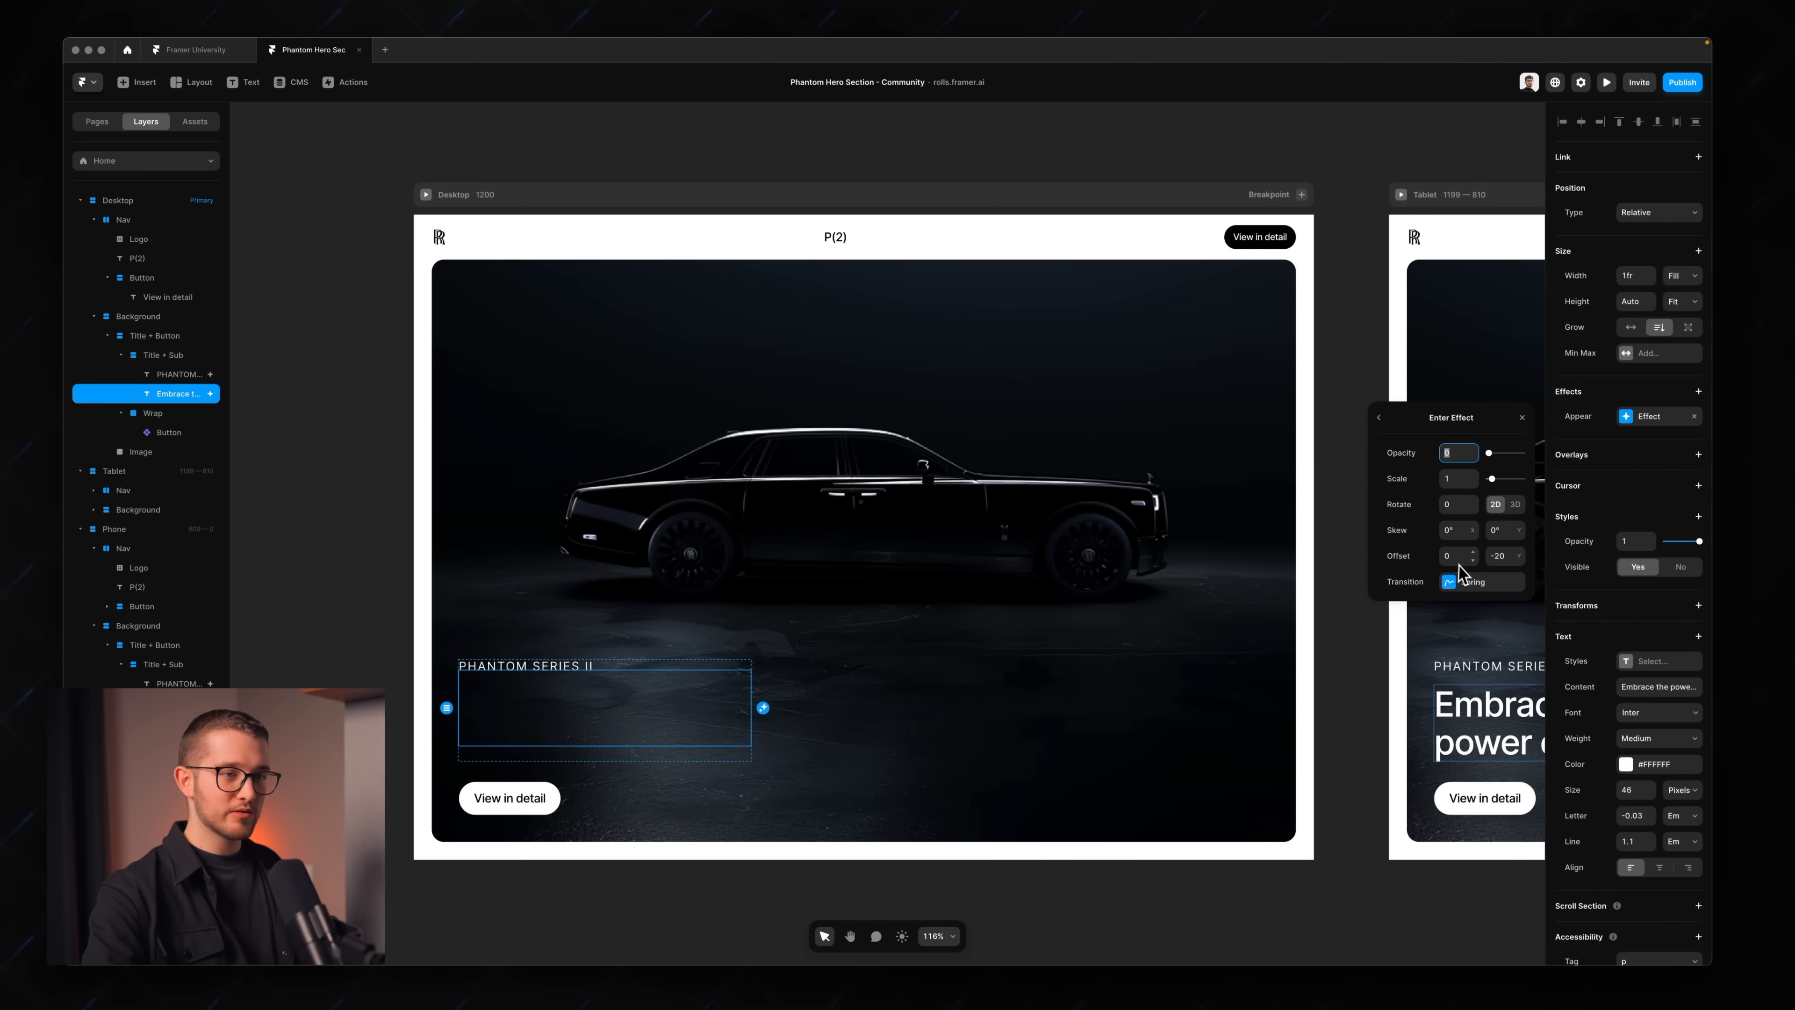
click(1472, 587)
click(1447, 629)
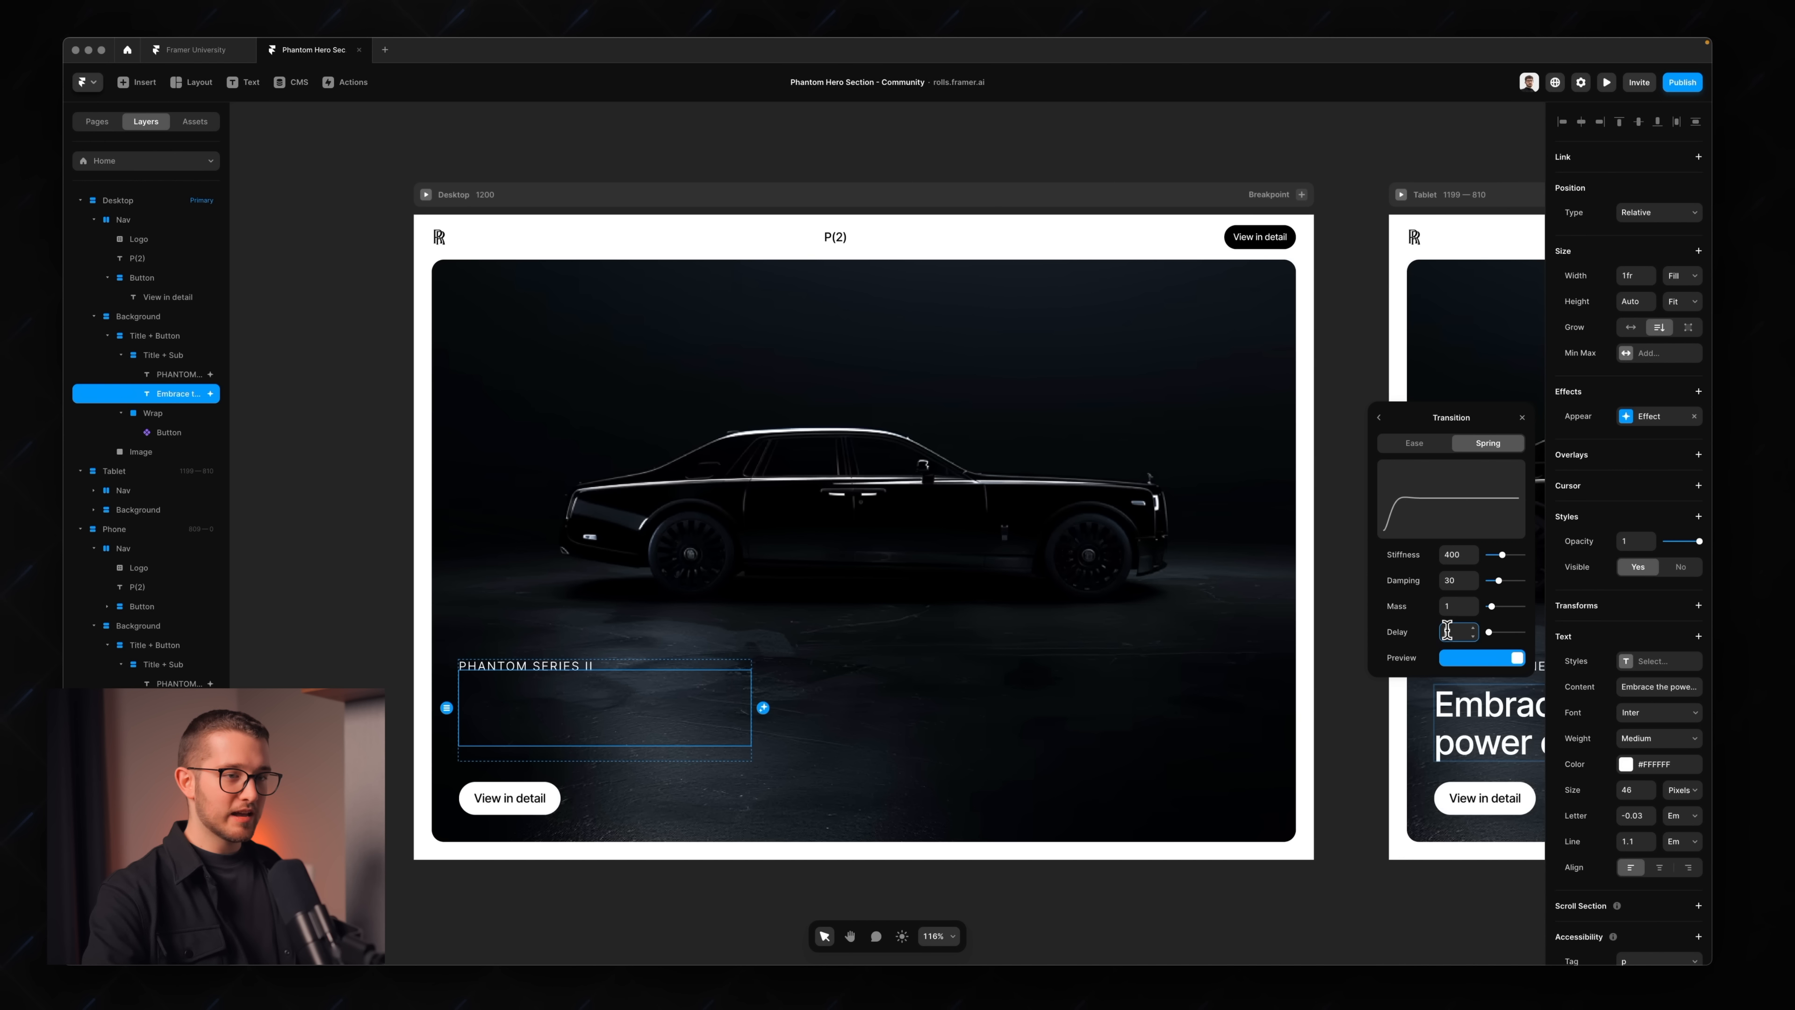
text(0.1)
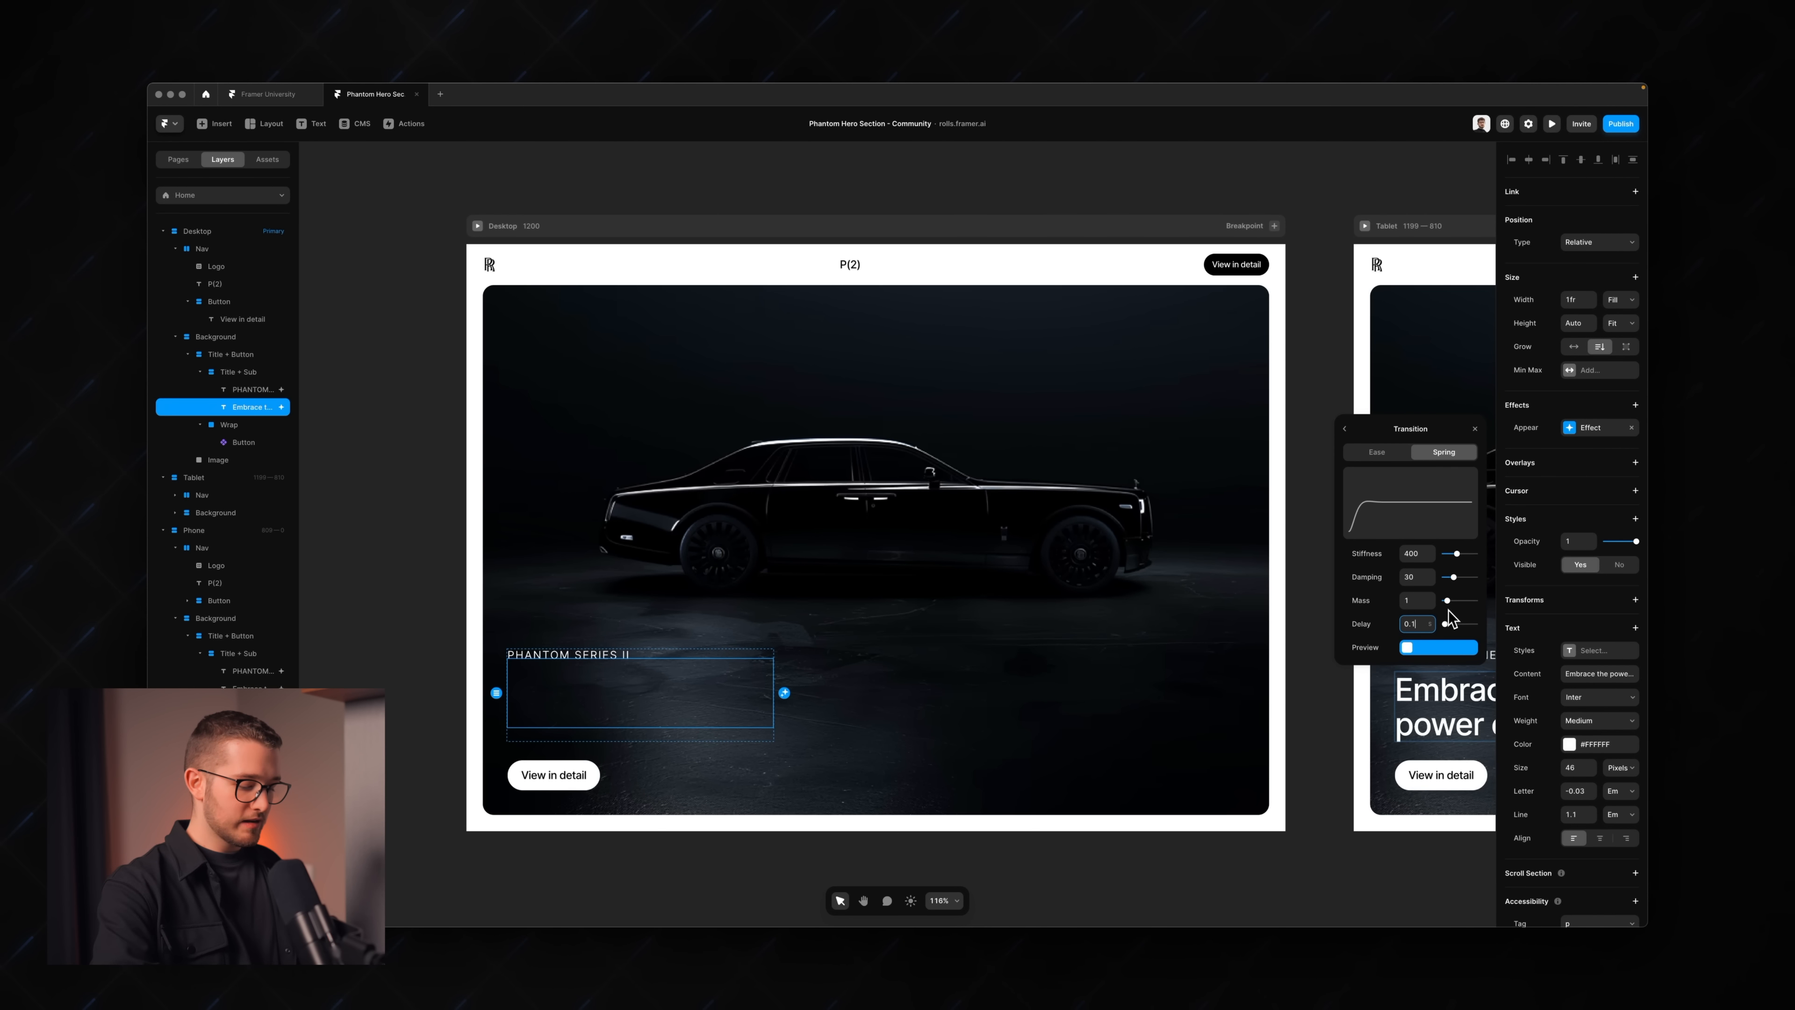
- Preview the page, replay the headline's delayed appear animation several times, and return to the canvas
key(super+p)
key(super+r)
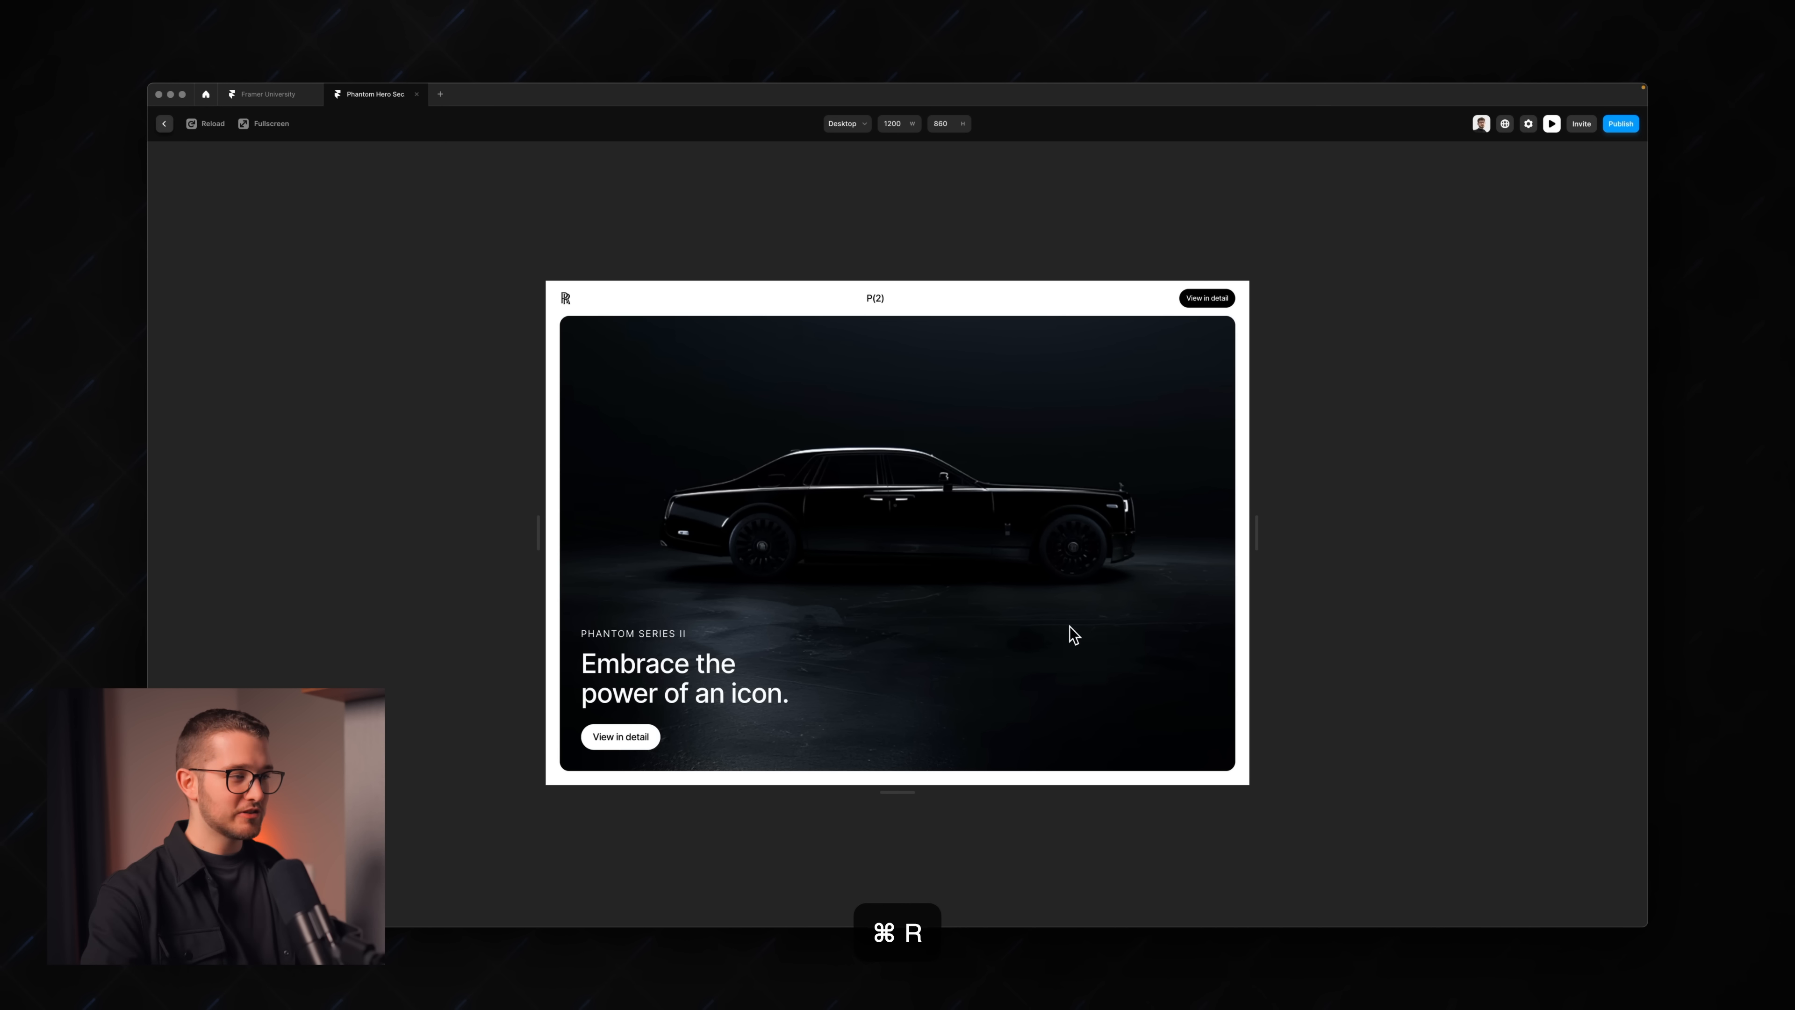
key(super+r)
key(super+r)
key(super+r)
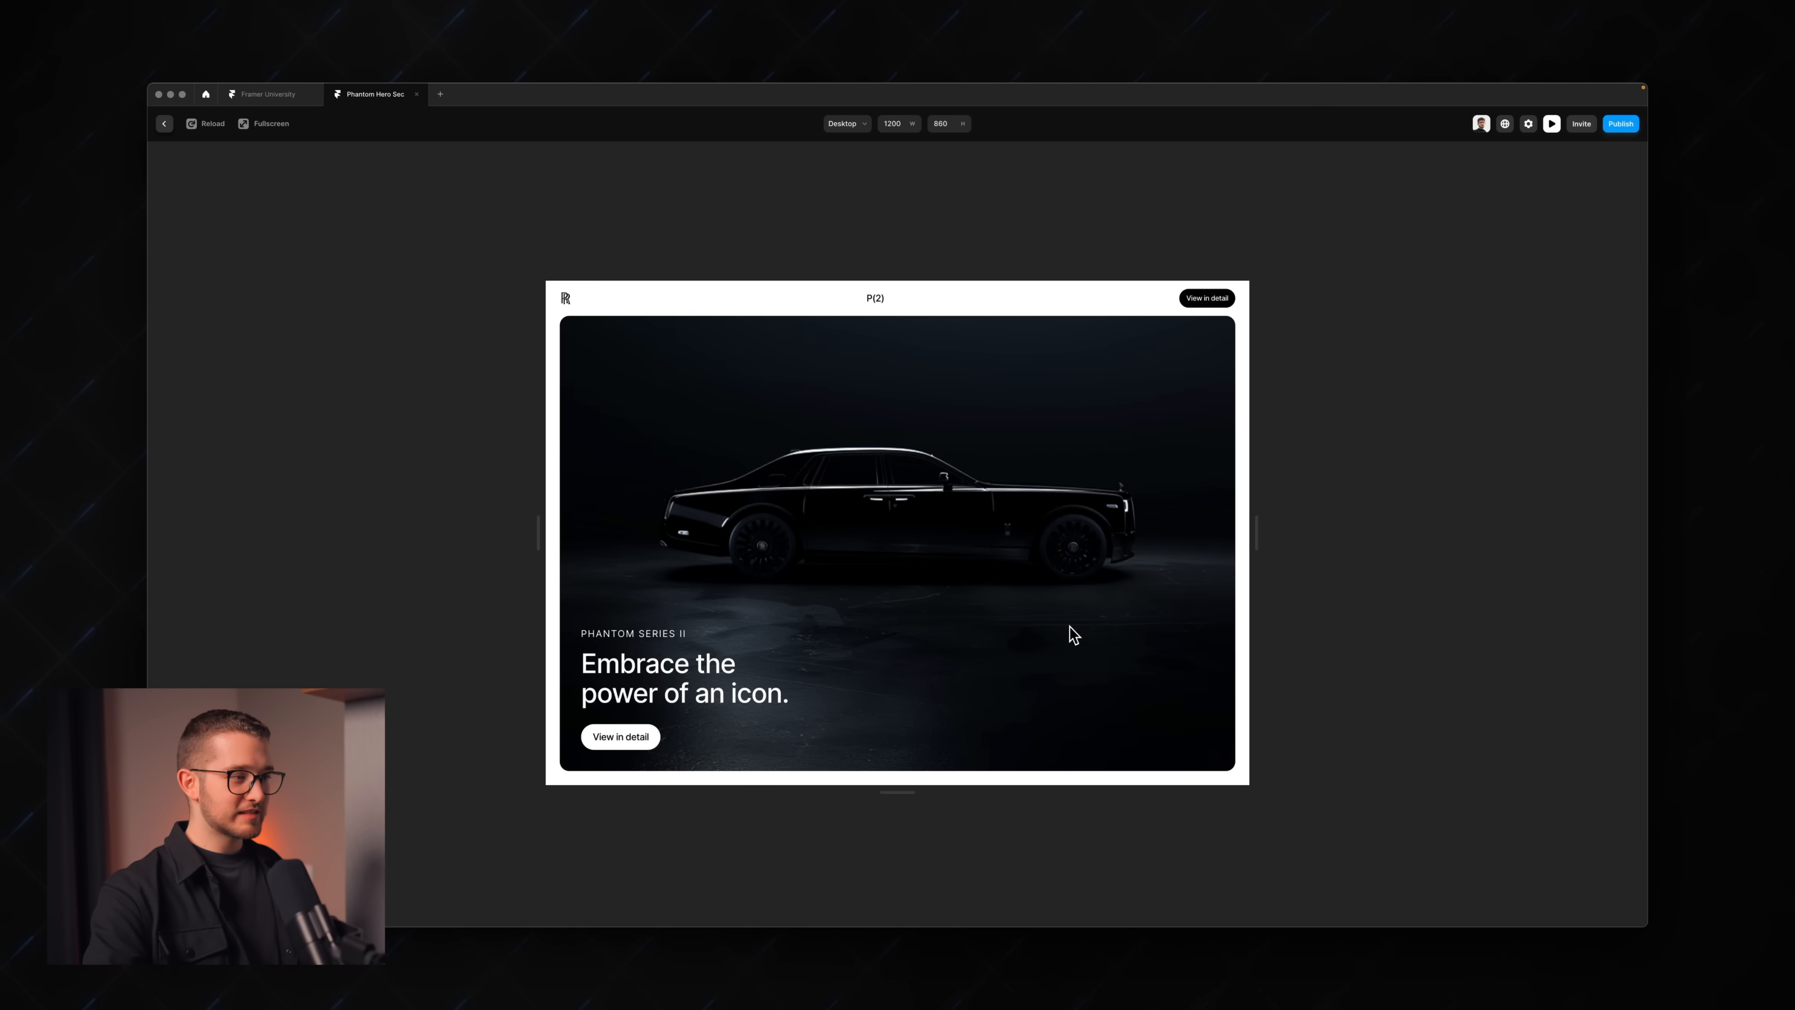
key(Escape)
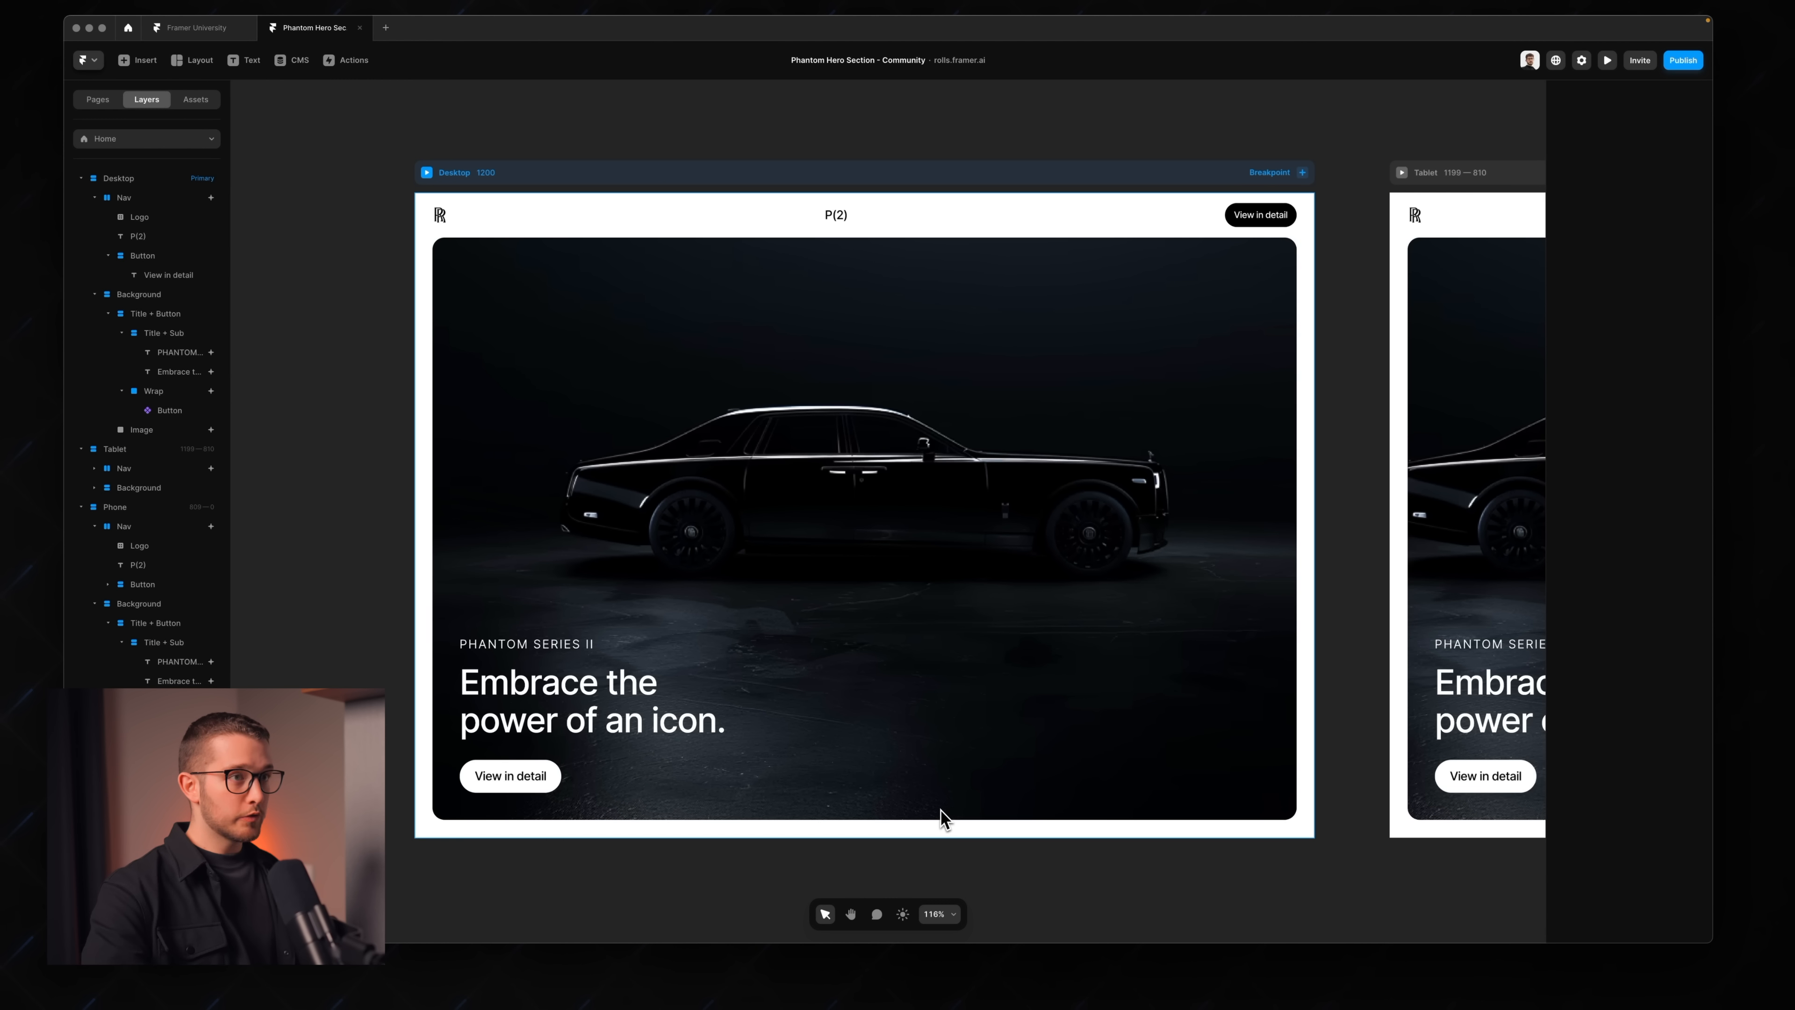
- Examine the Nav, background image, both title texts and button on the Desktop breakpoint by selecting them one after another
scroll(924, 651, right, 1)
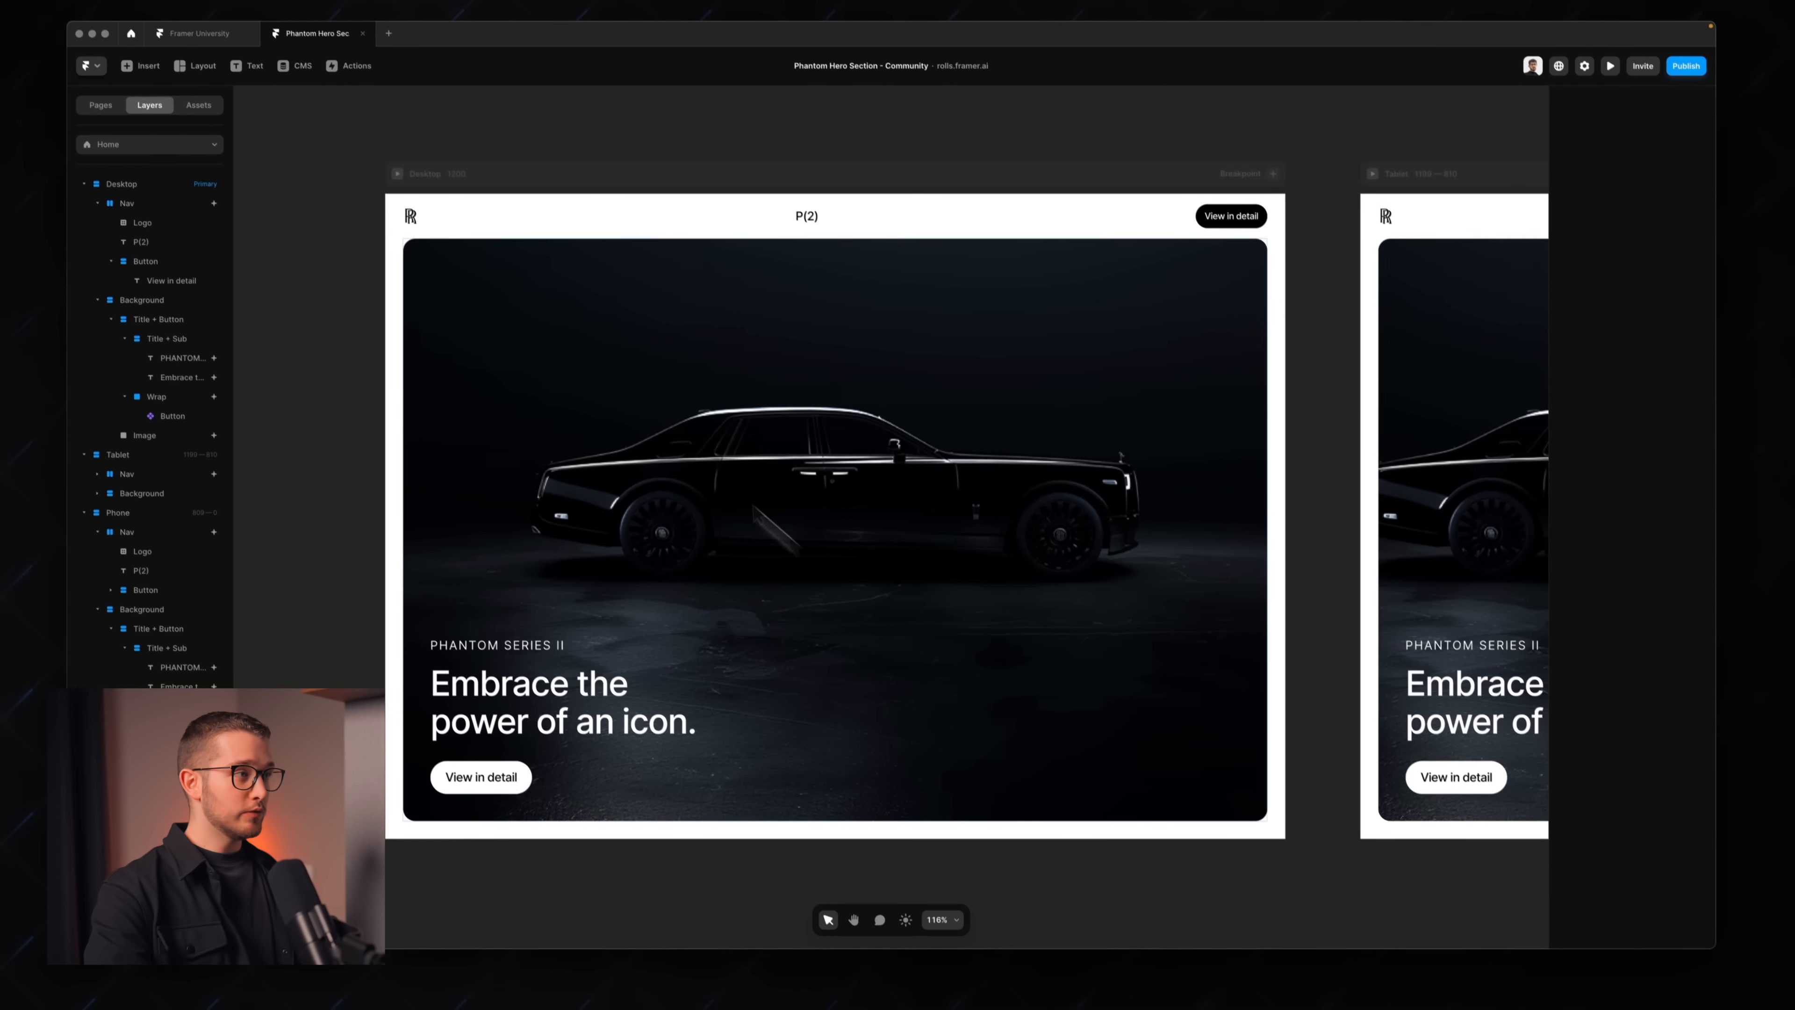
click(574, 238)
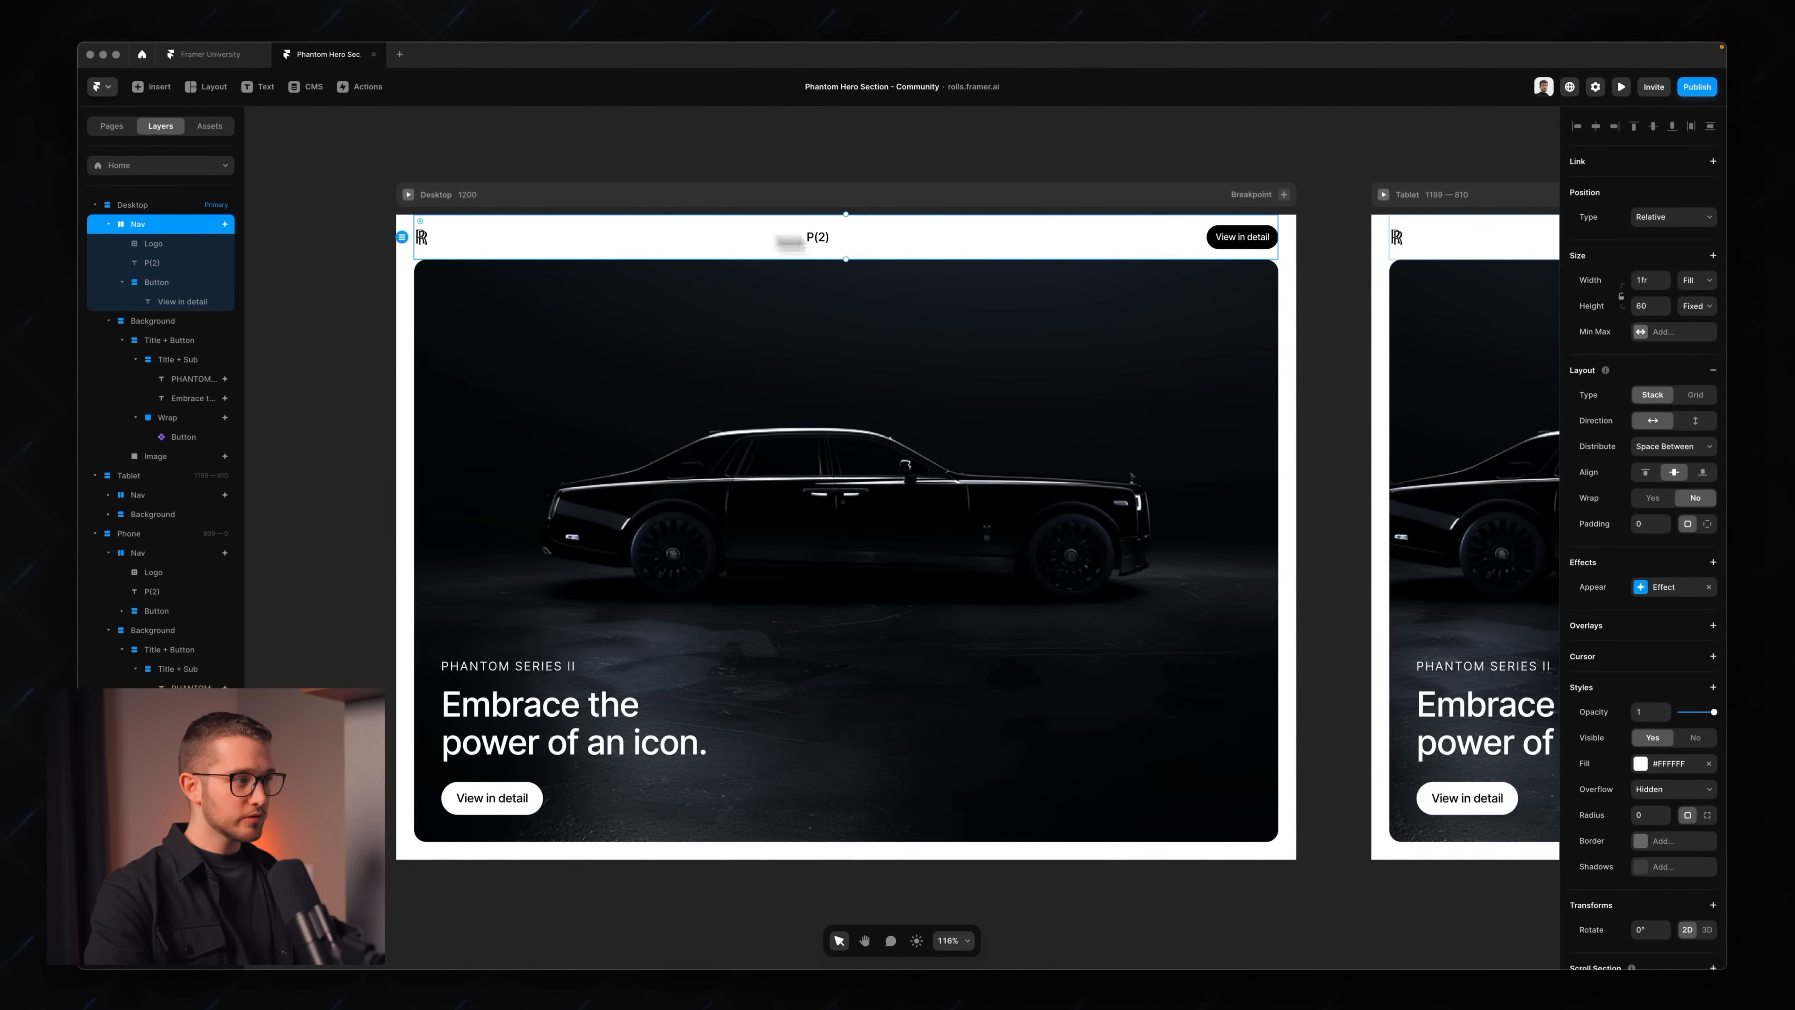
click(638, 485)
click(519, 668)
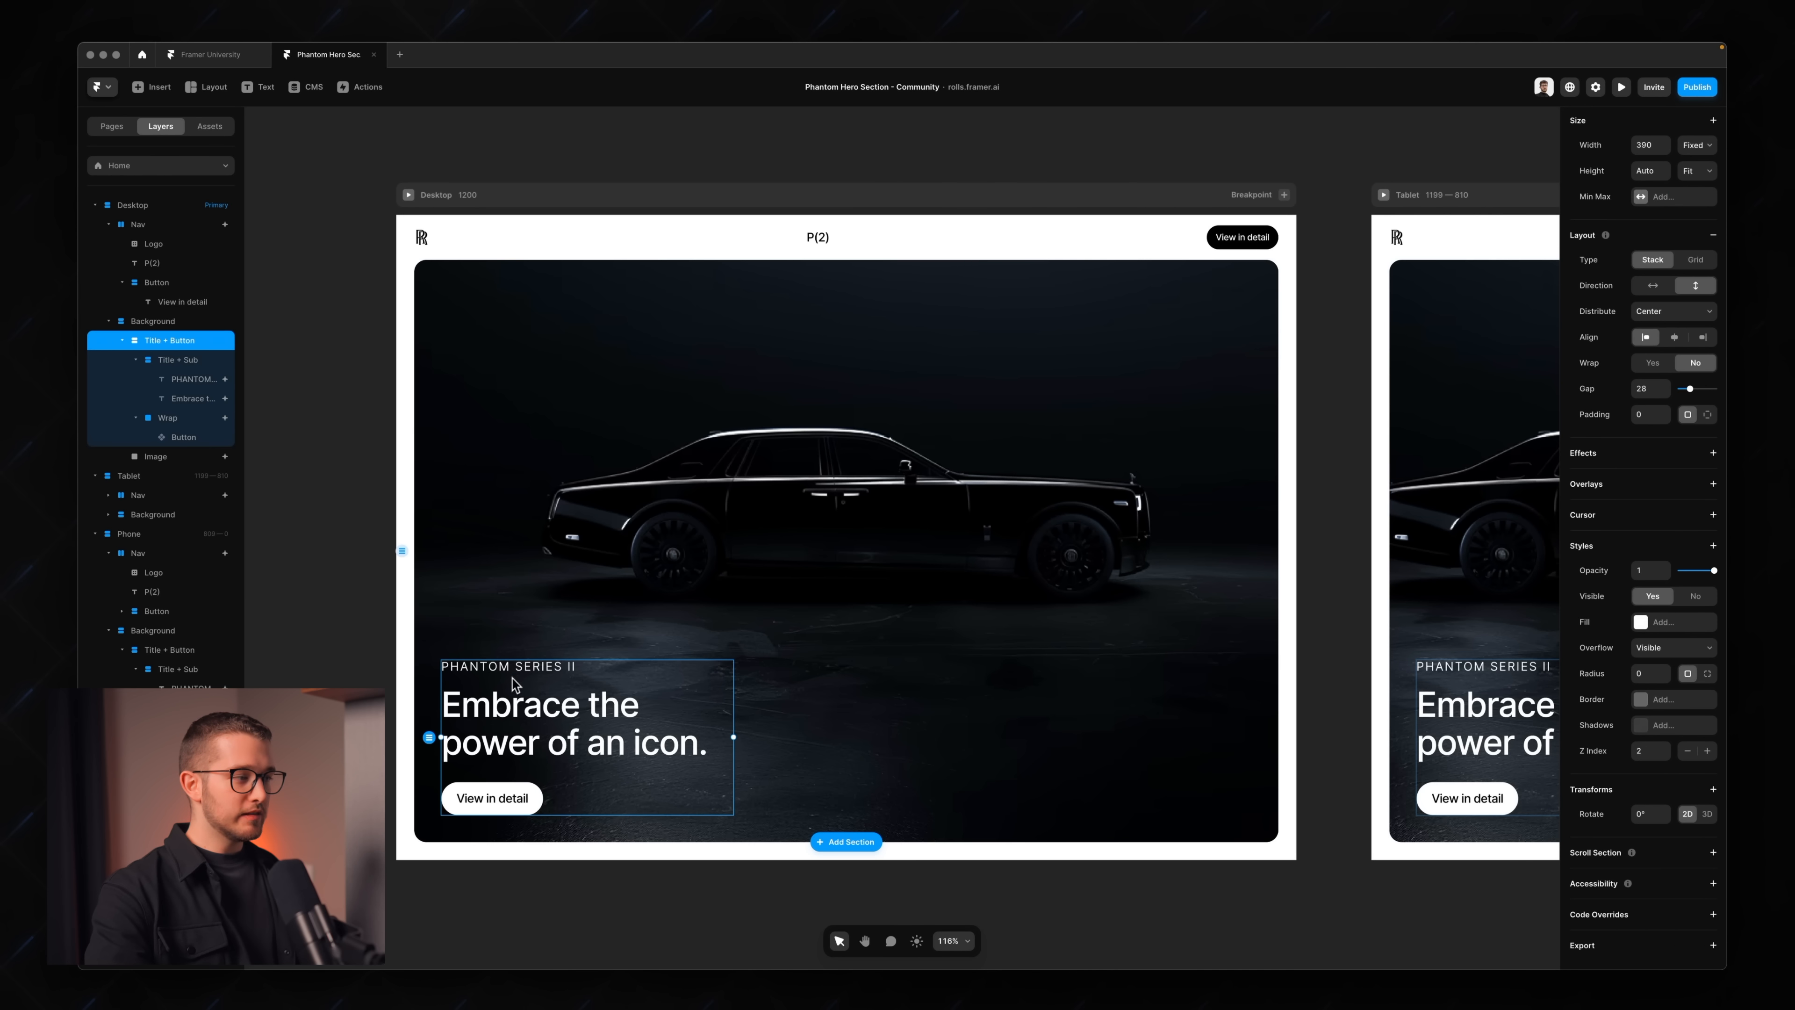
click(518, 675)
click(533, 722)
click(510, 798)
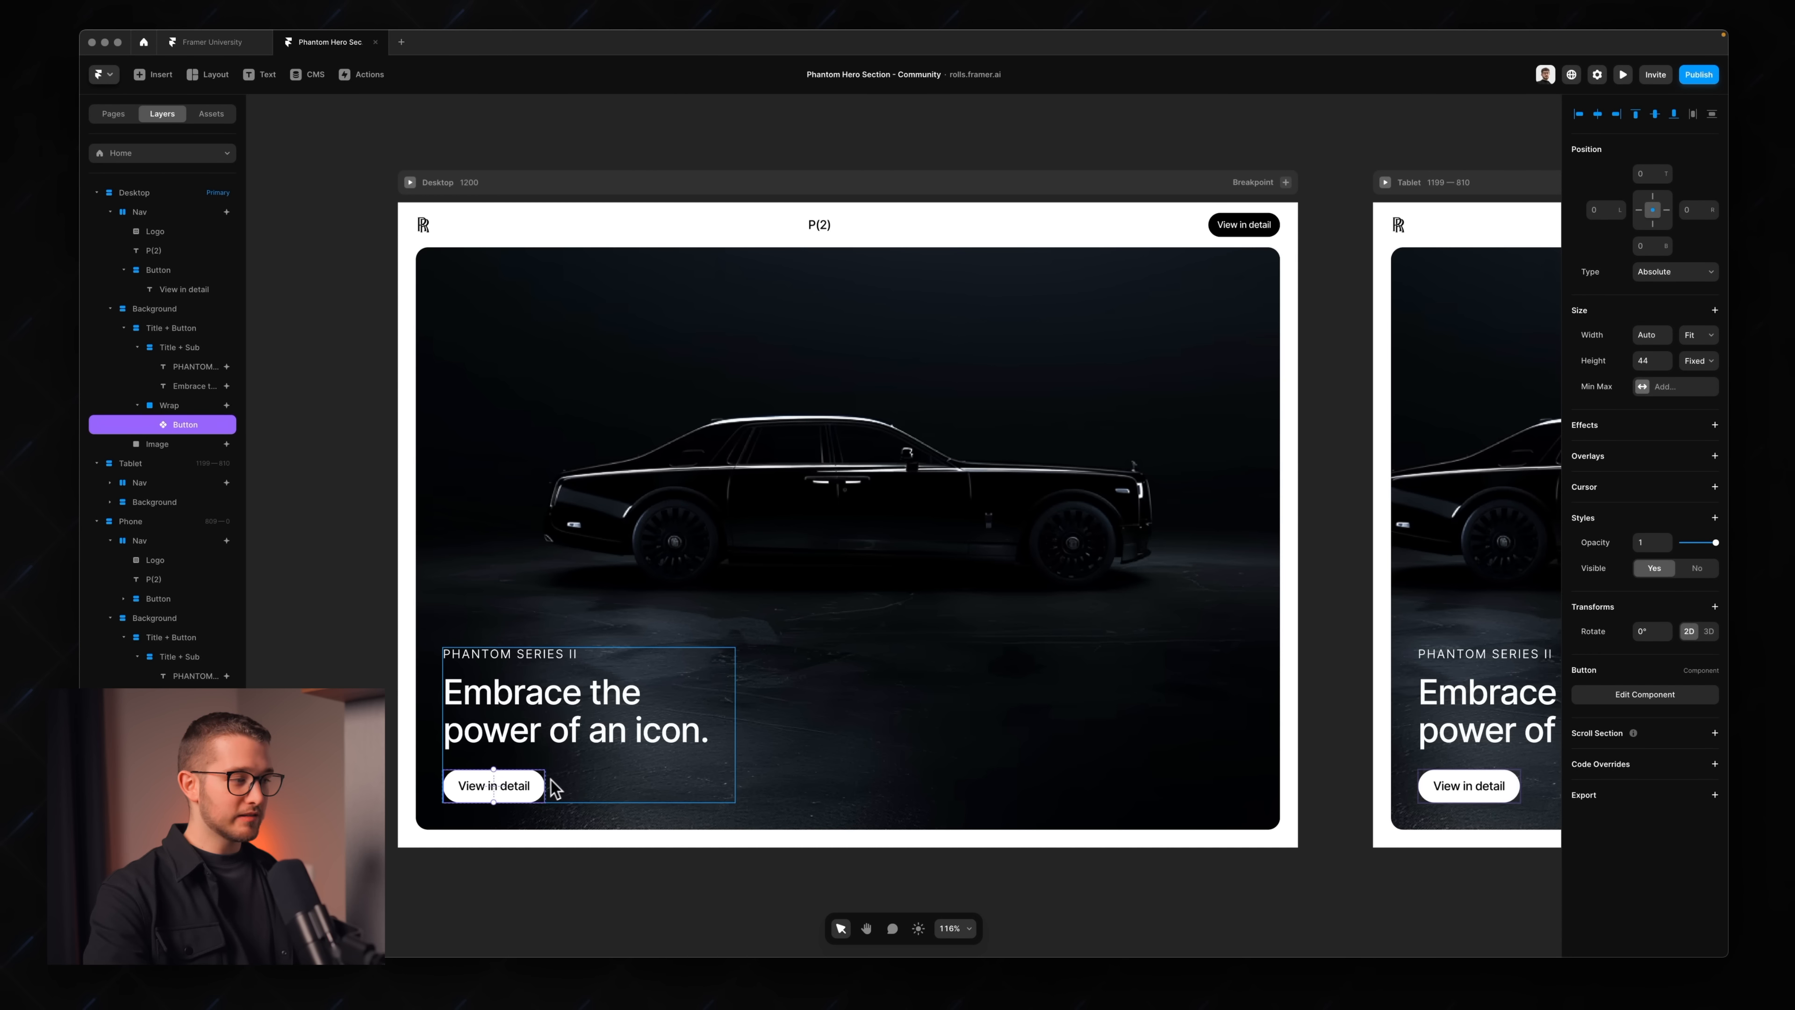
click(592, 813)
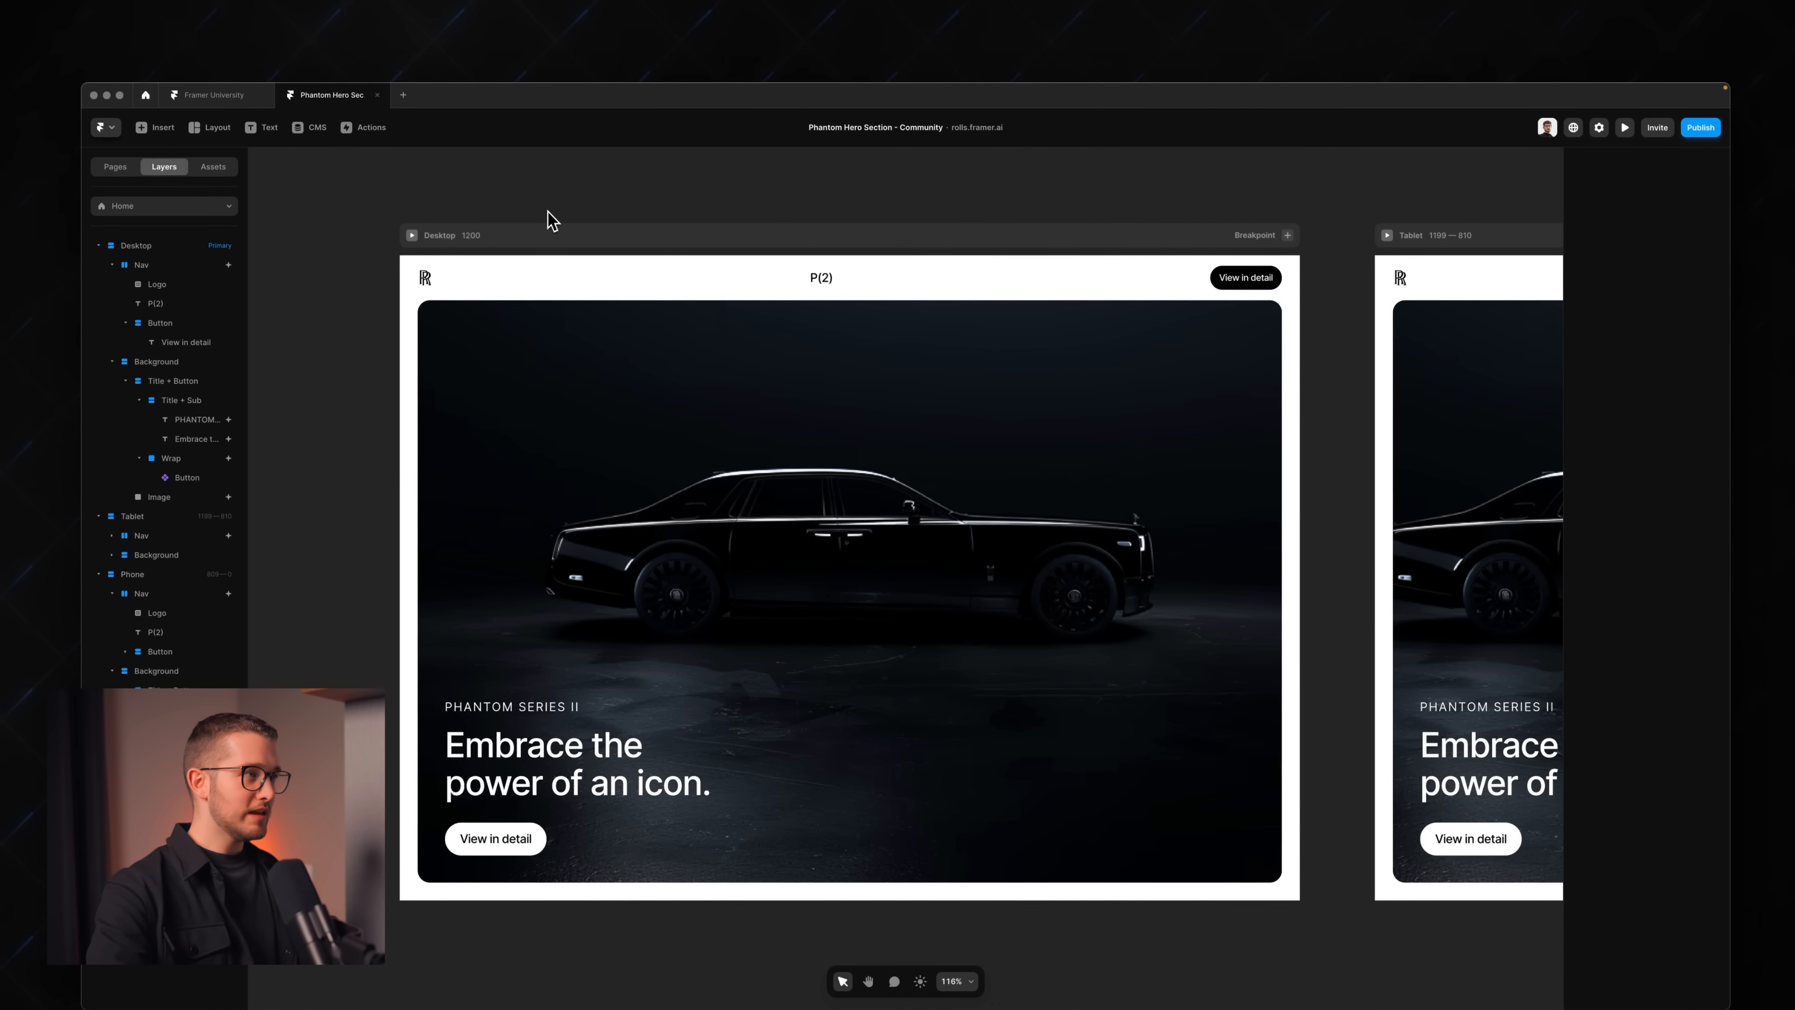
- Preview the Desktop page and repeatedly reload it to check the appear sequence of all hero elements
click(438, 183)
click(413, 237)
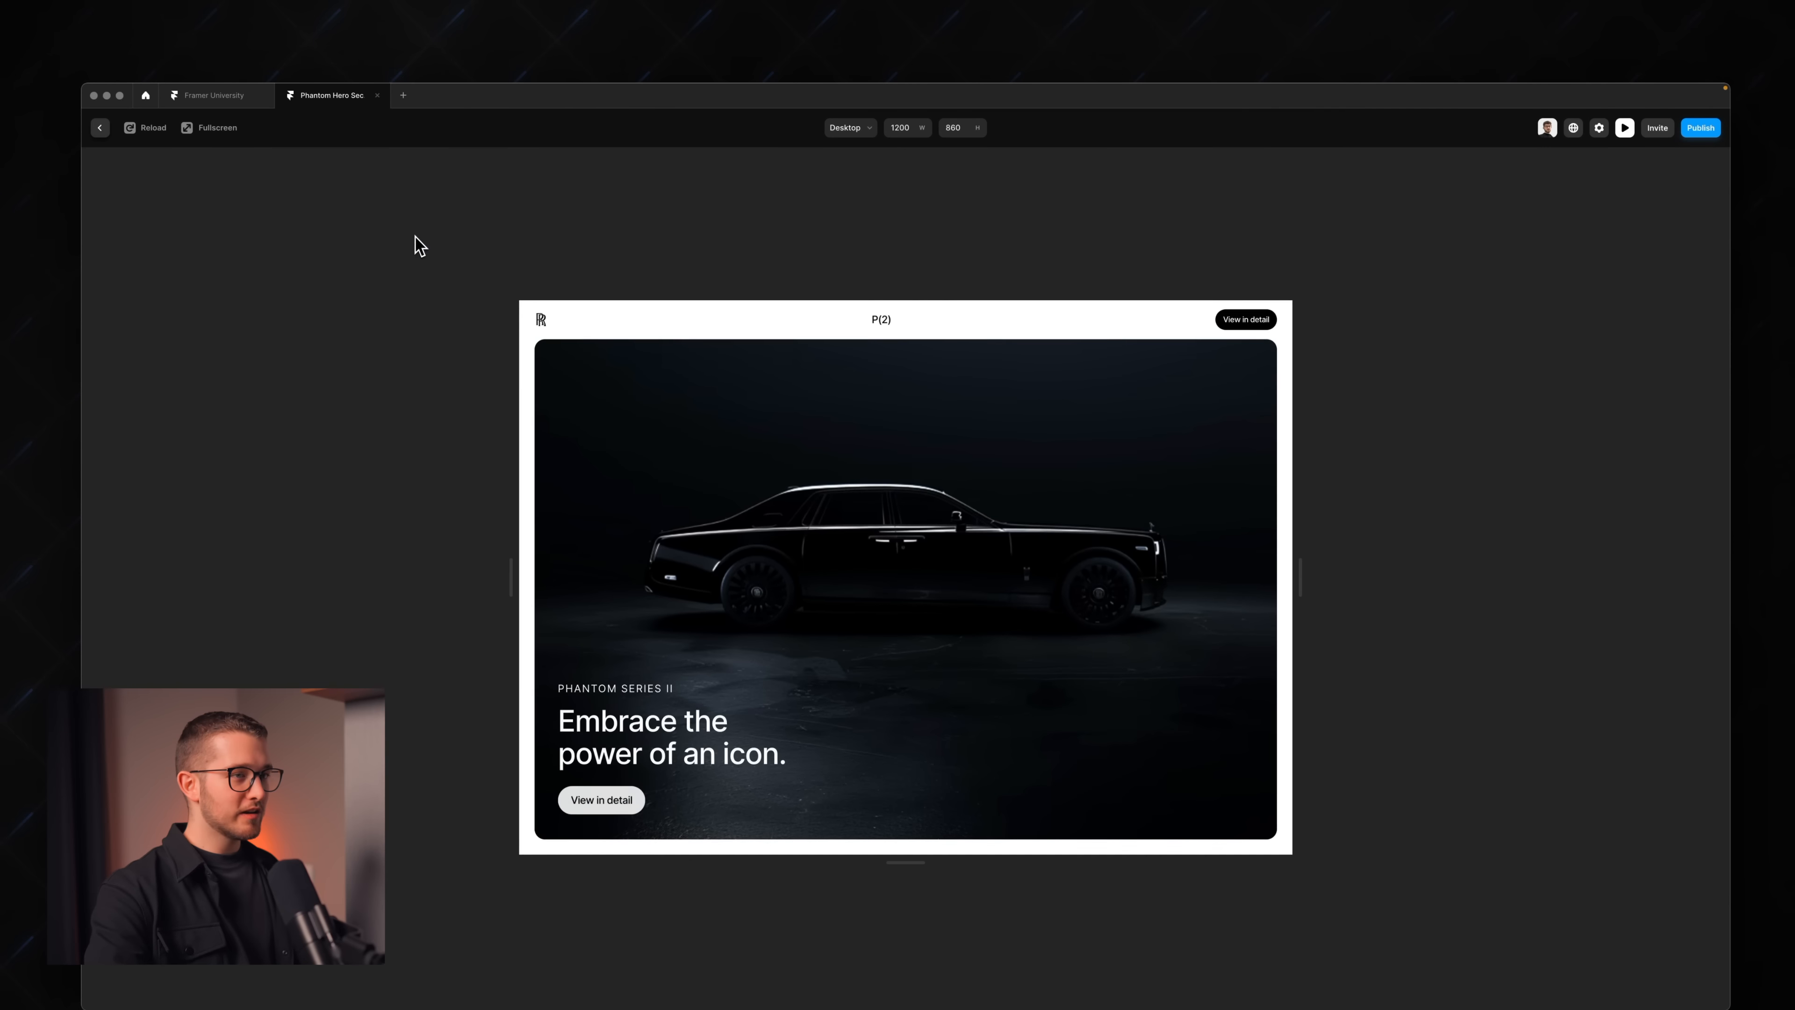
key(super+r)
key(super+r)
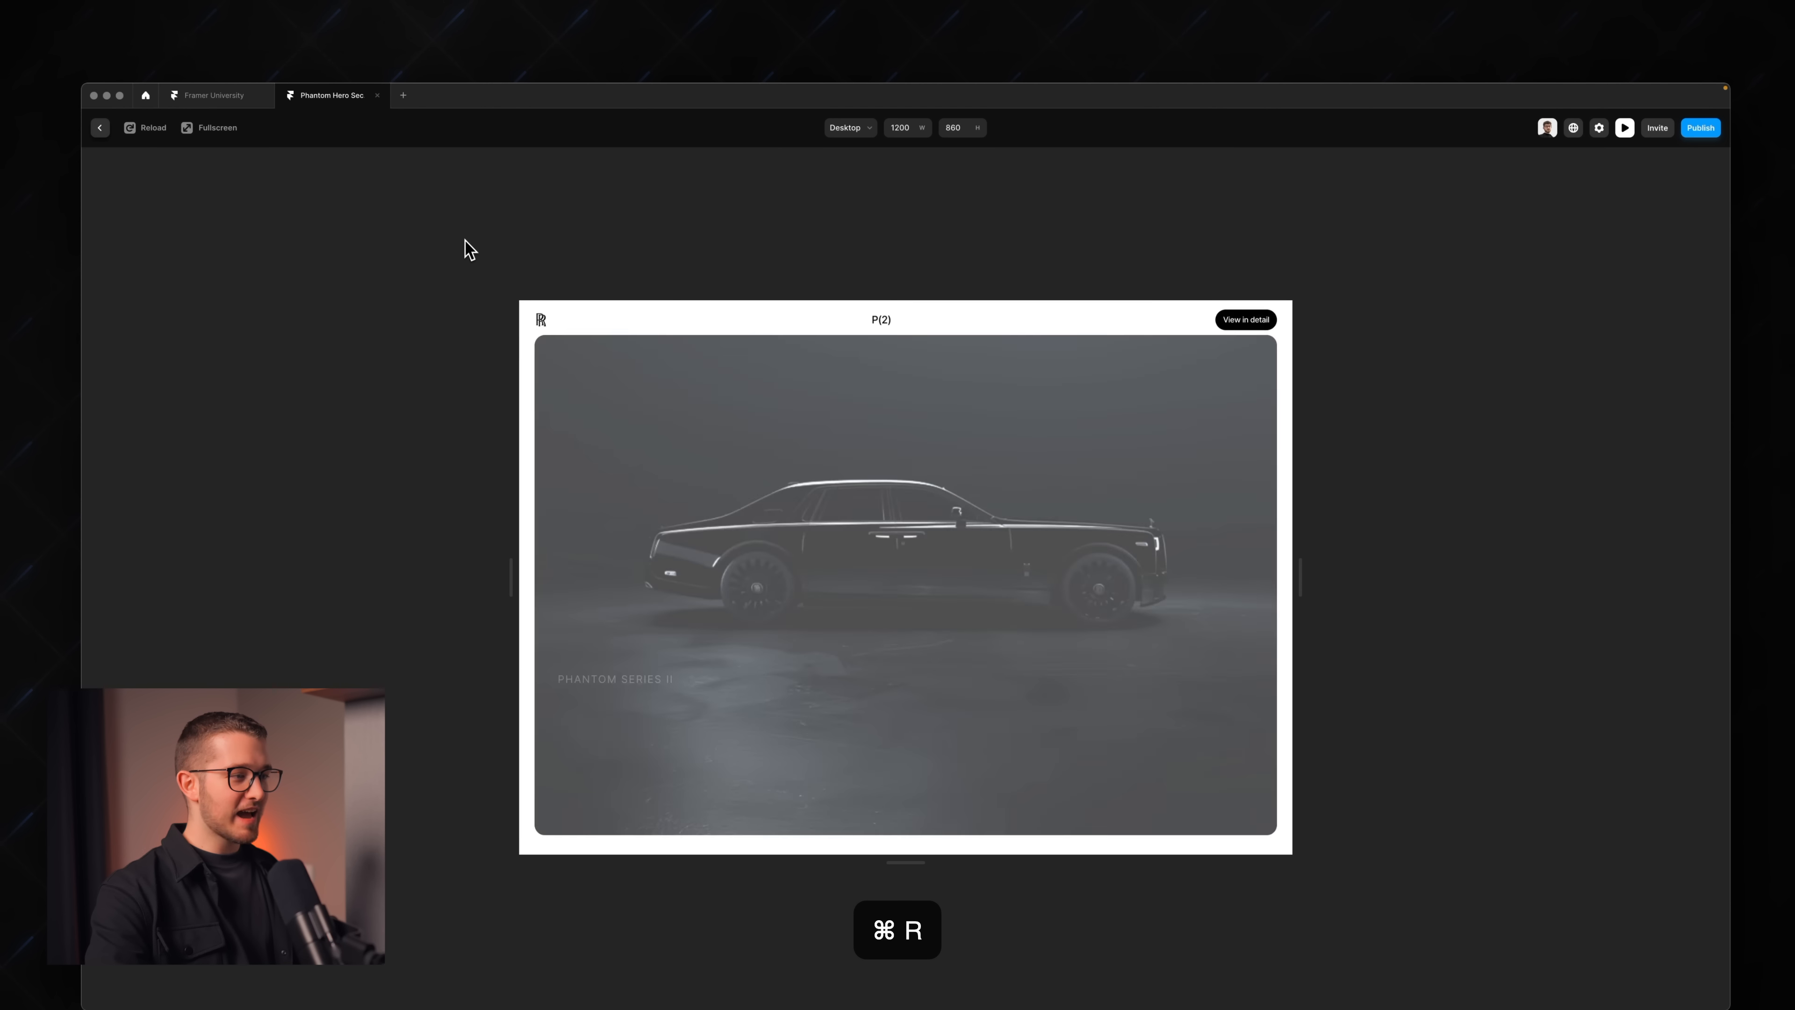
key(super+r)
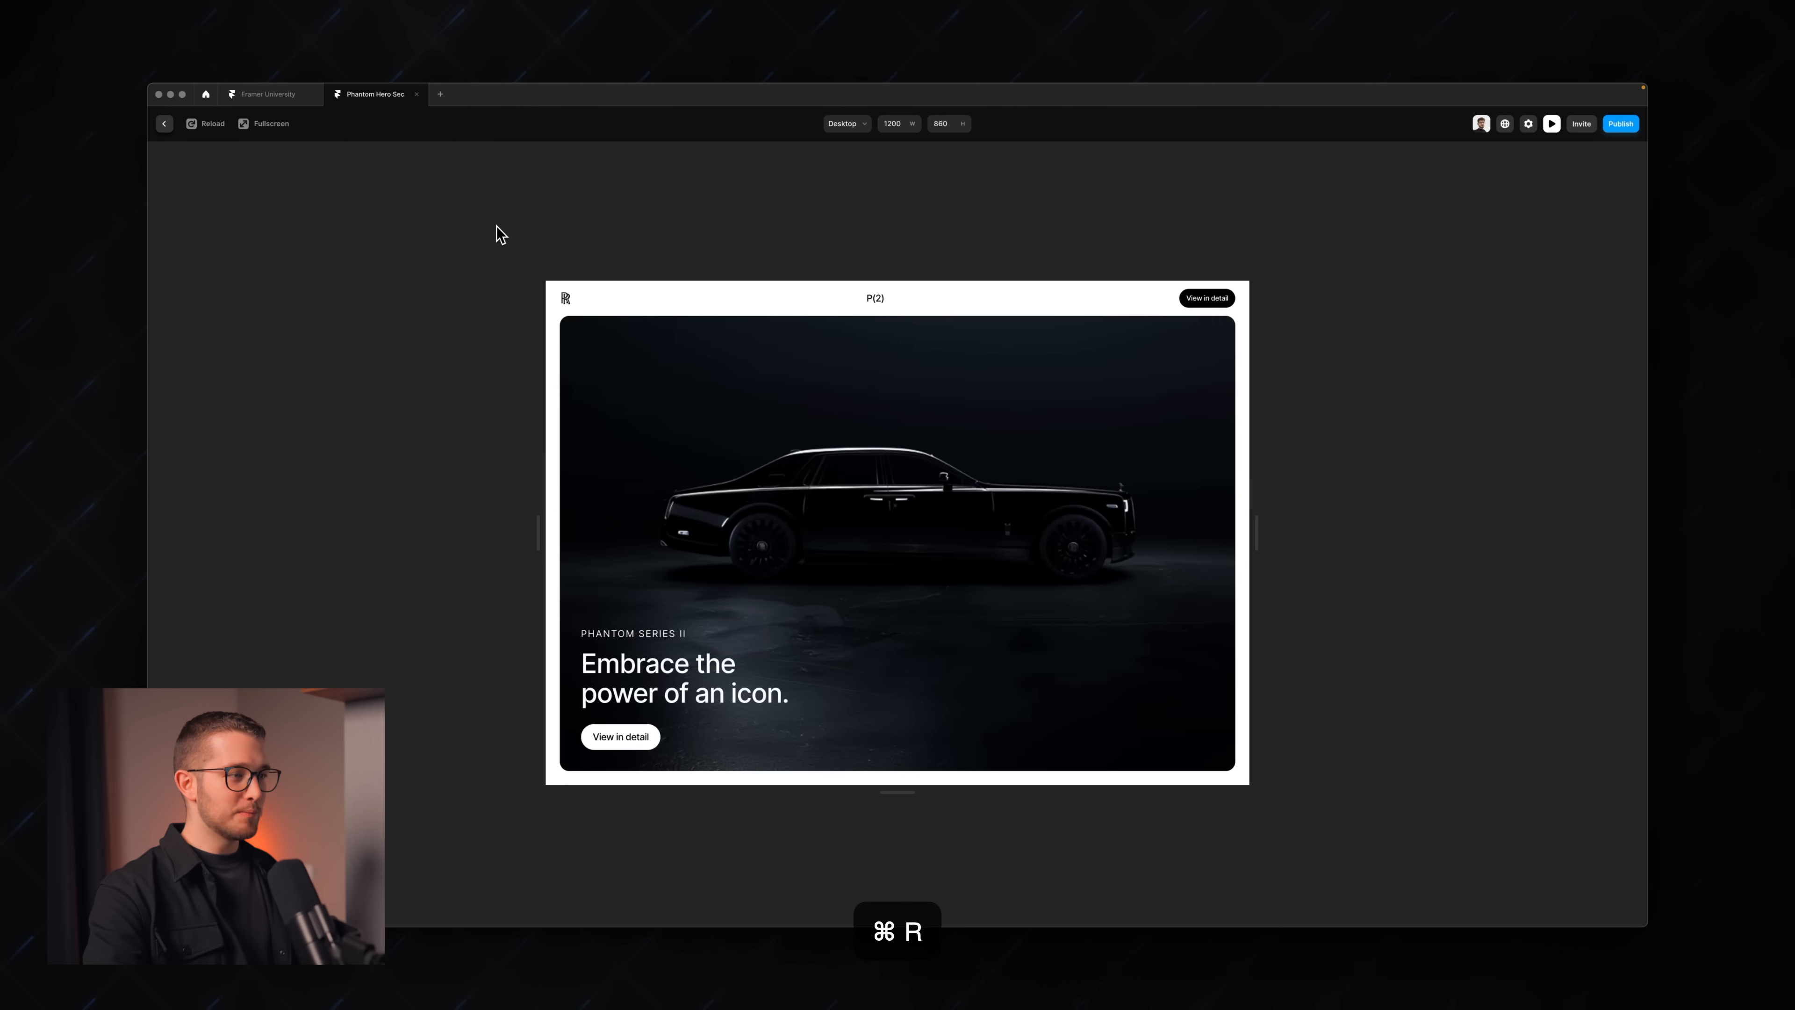
key(super+r)
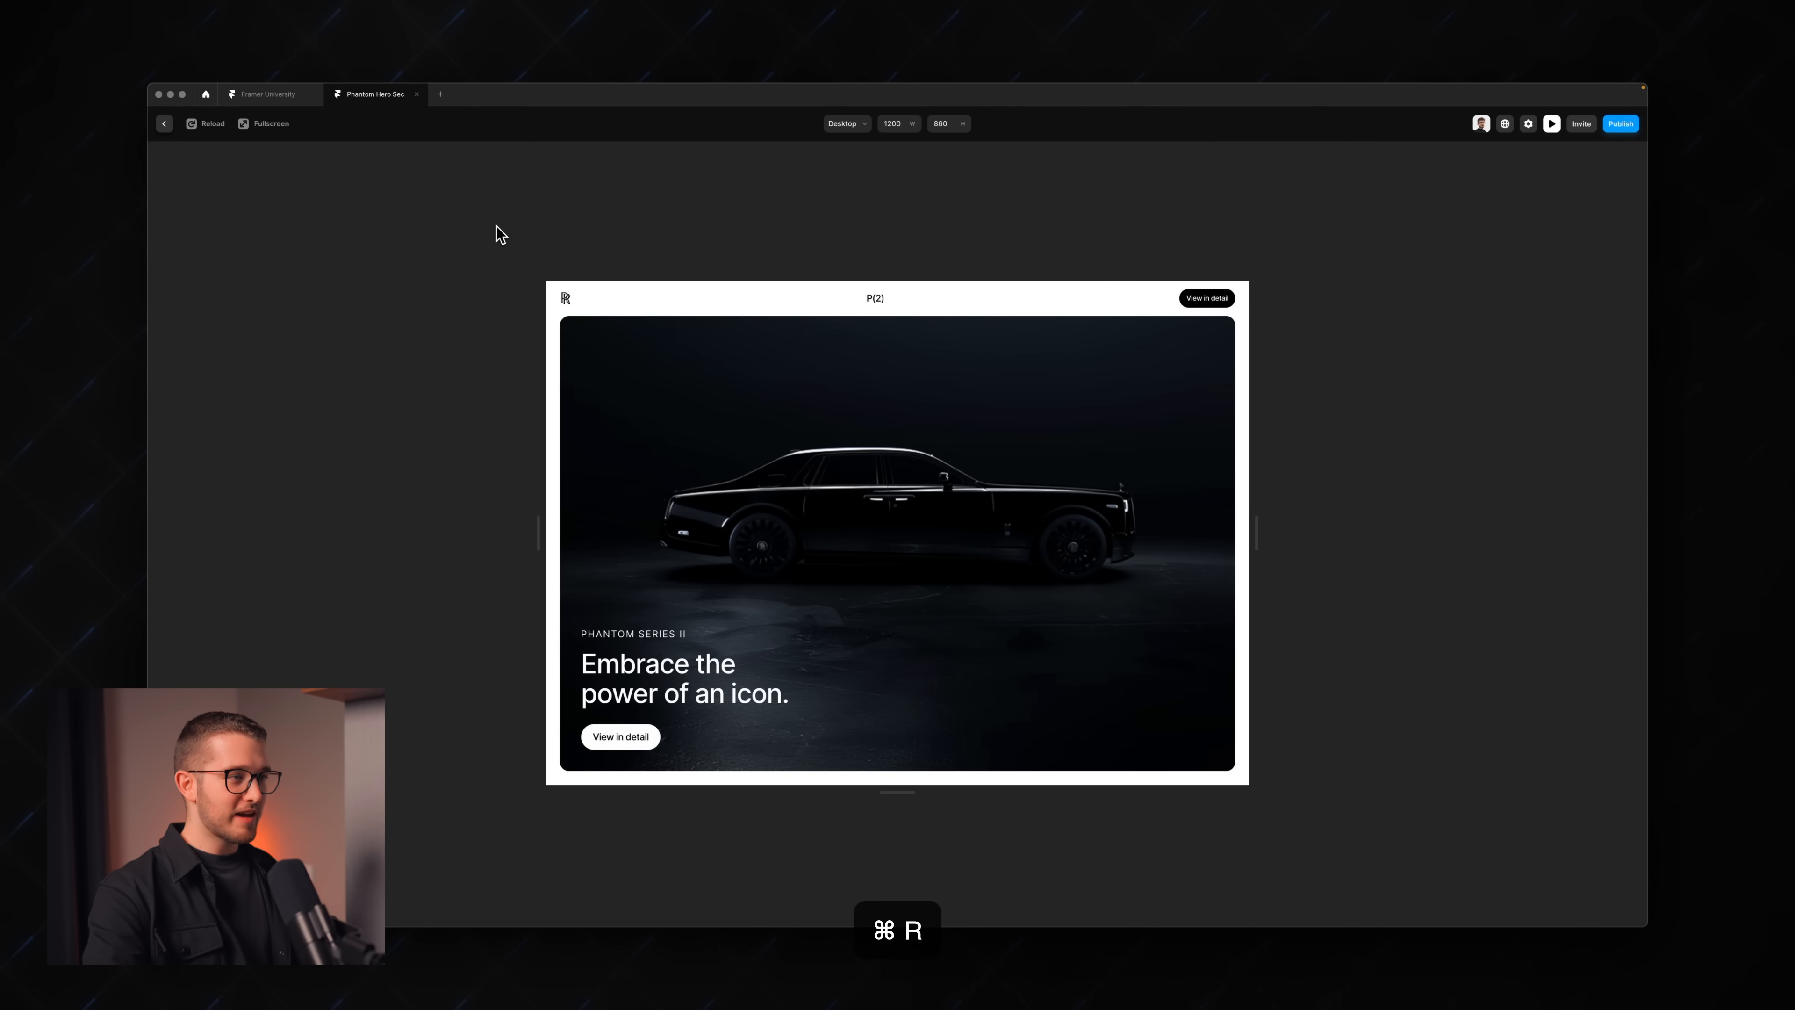
key(super+r)
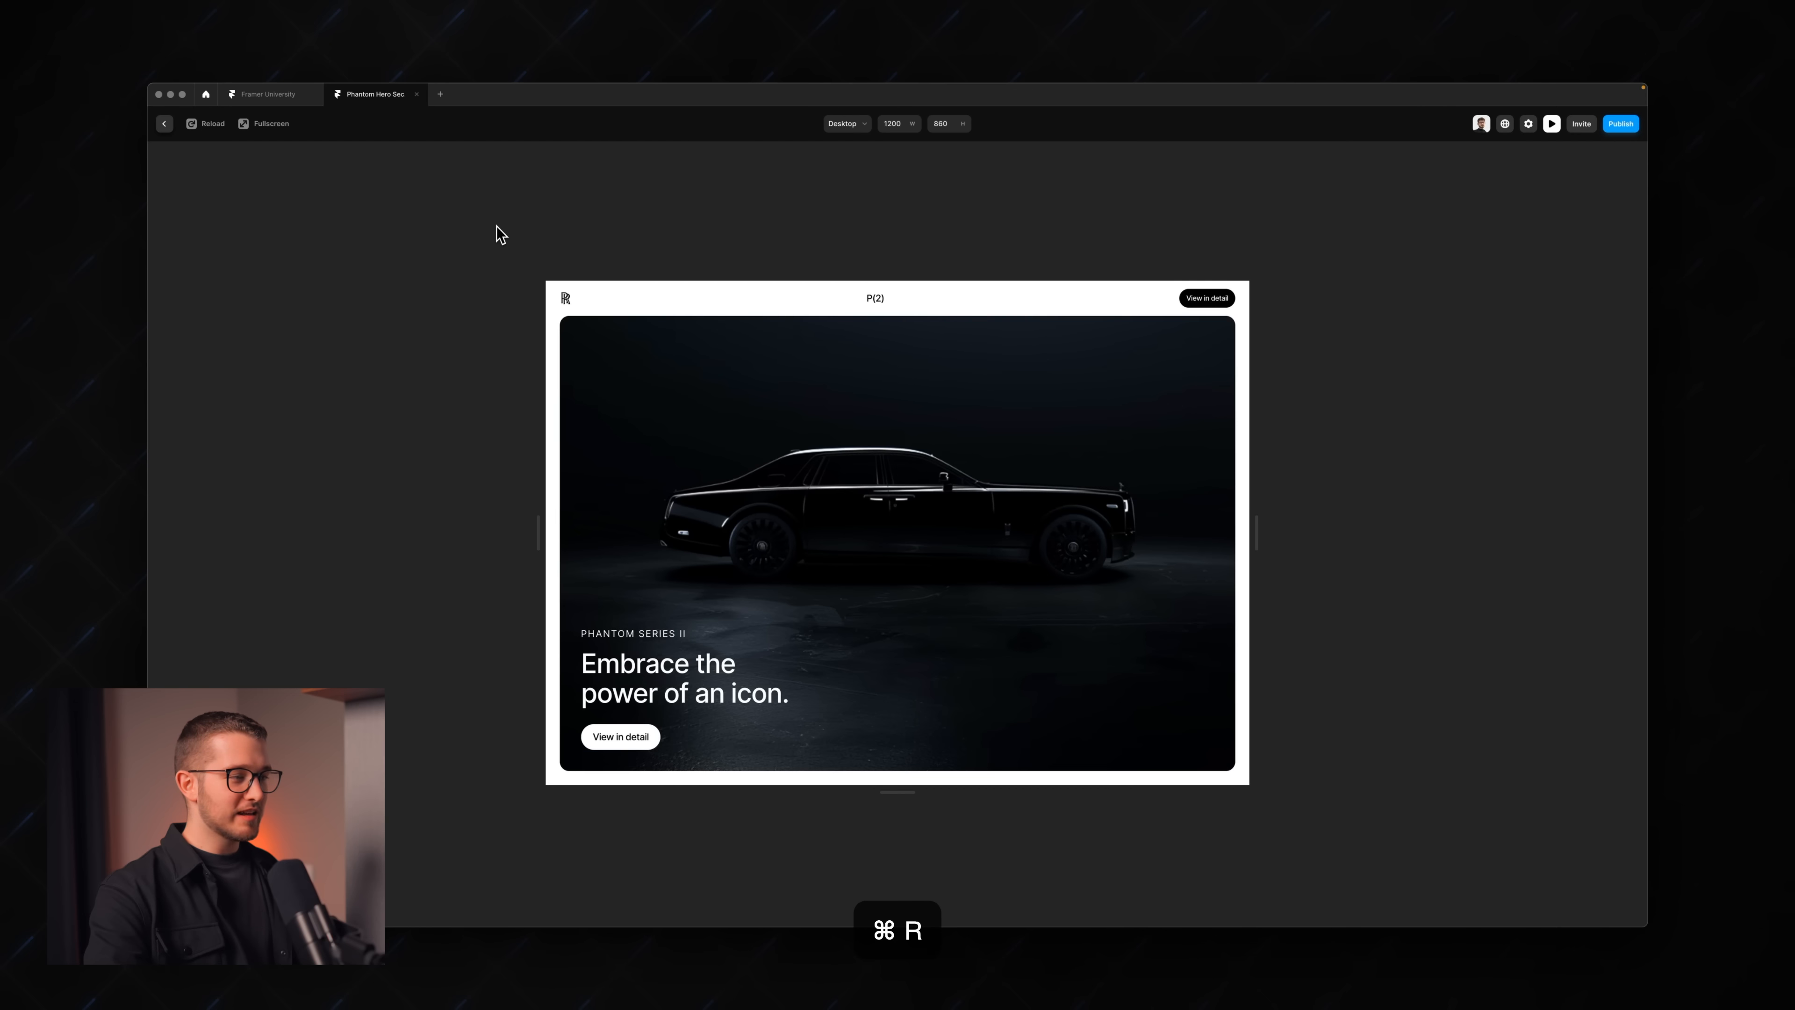
key(super+r)
key(super+r)
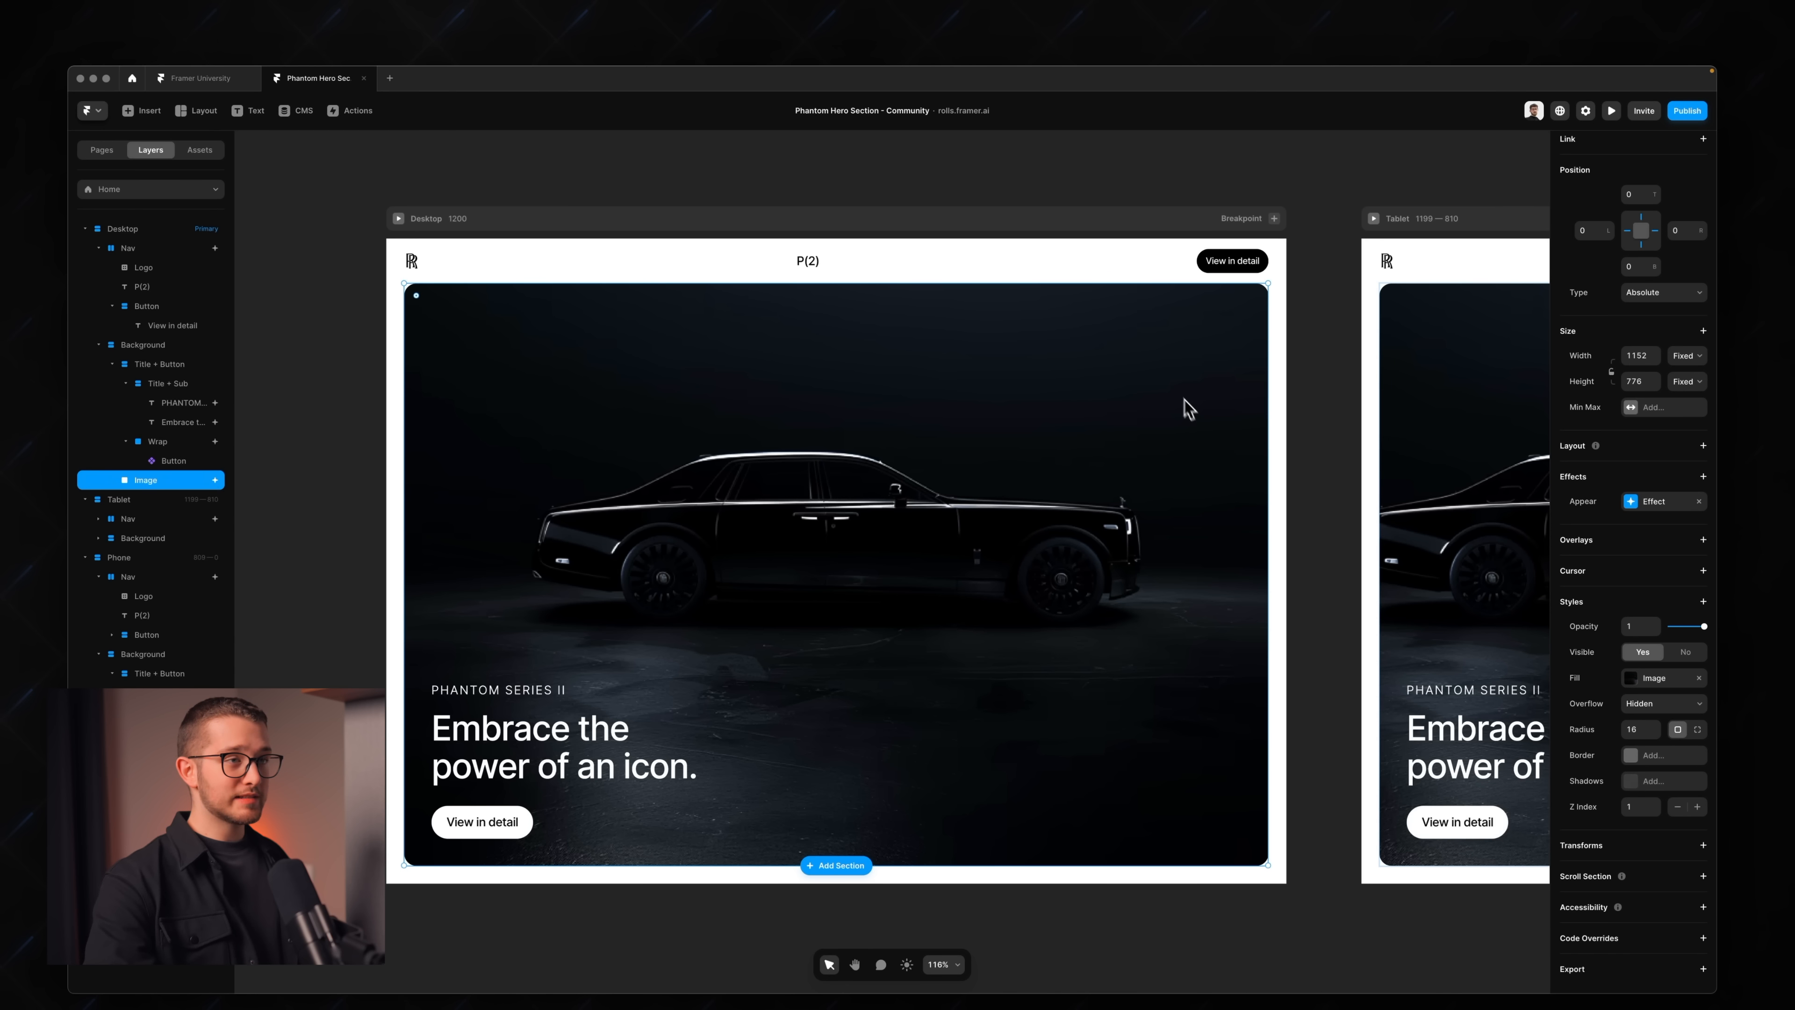
- Set the enter transition's spring stiffness to 300 for the Desktop Nav, both title texts, the button Wrap and the Image together
click(1138, 269)
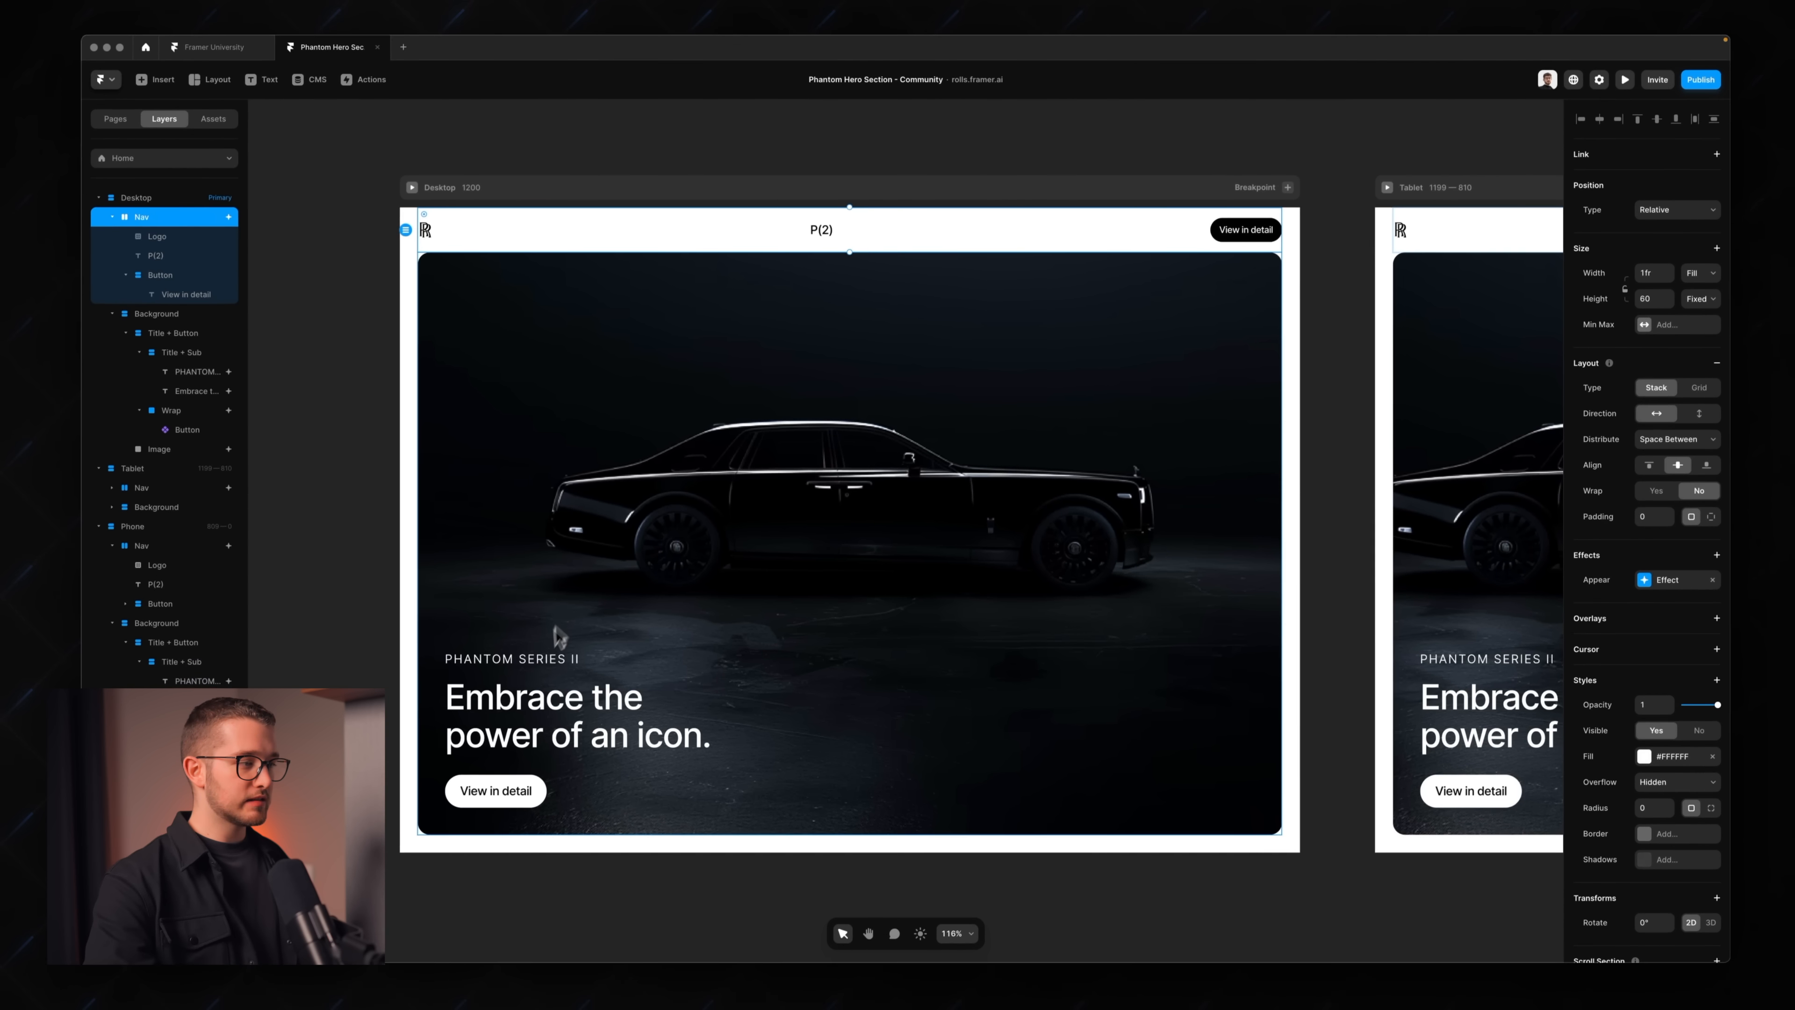
shift+super+click(538, 691)
shift+super+click(540, 731)
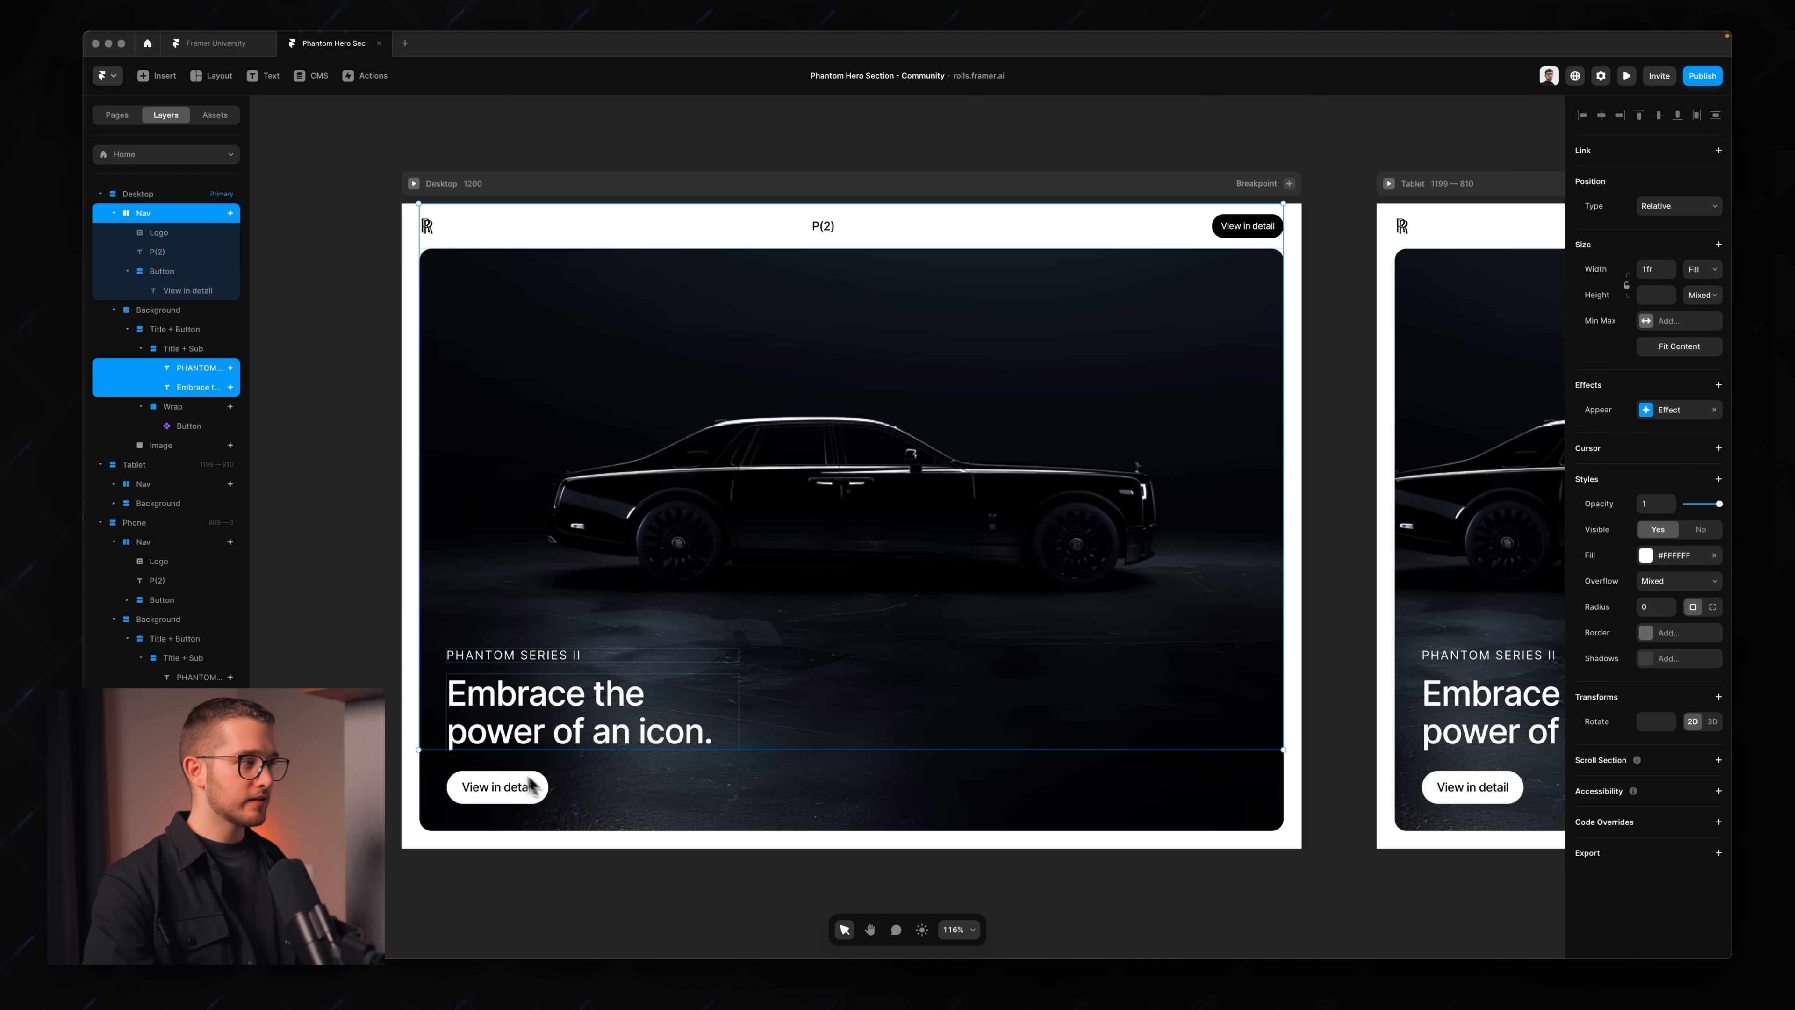
super+click(190, 413)
super+click(162, 445)
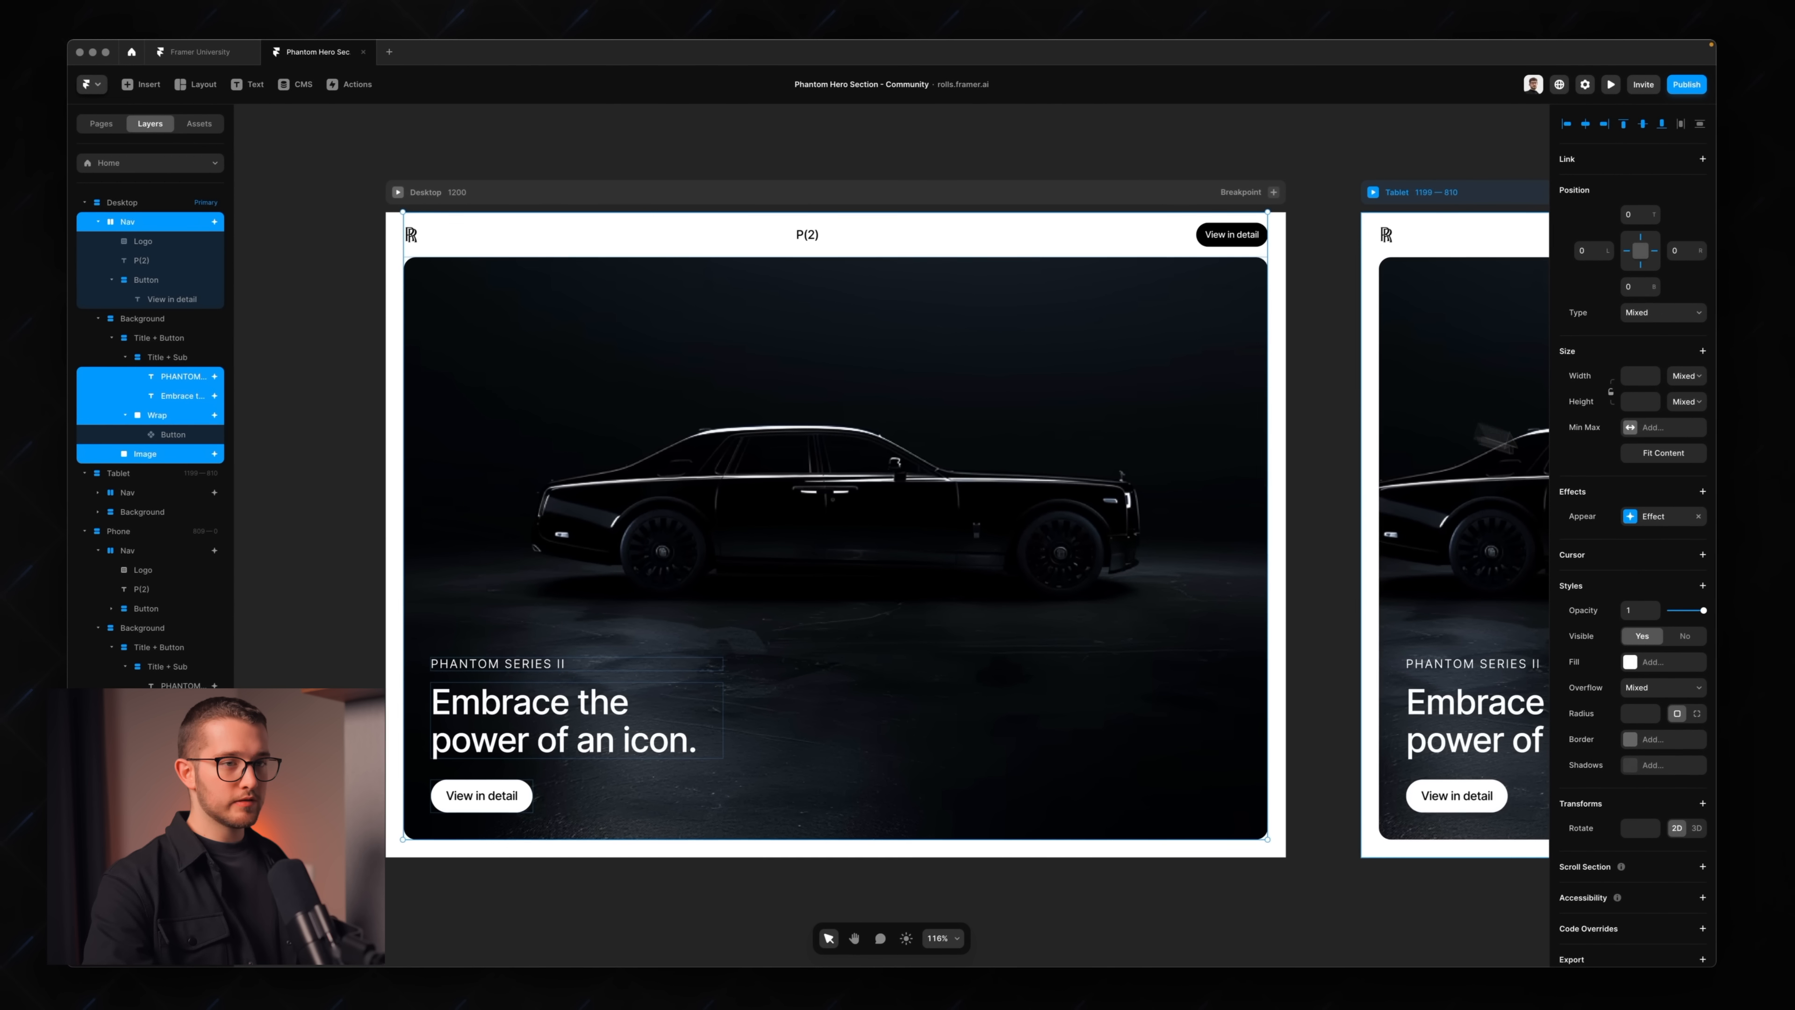
click(1669, 509)
click(1493, 615)
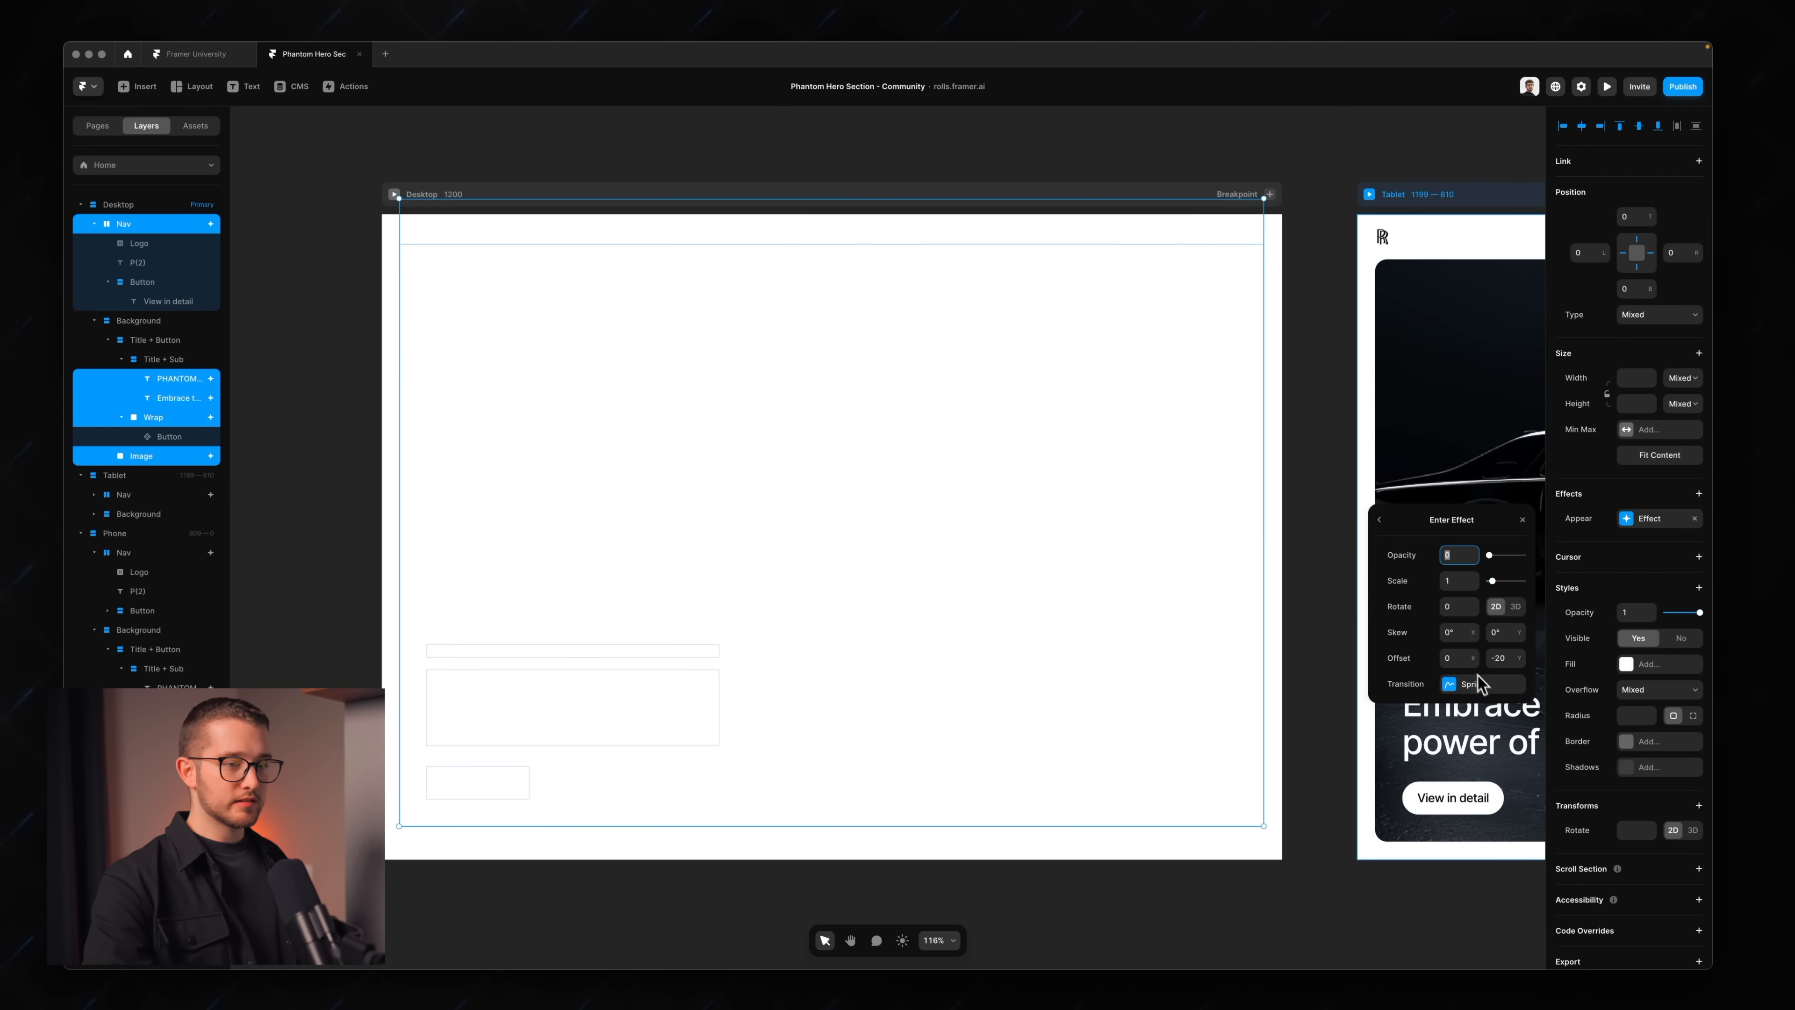
click(1478, 687)
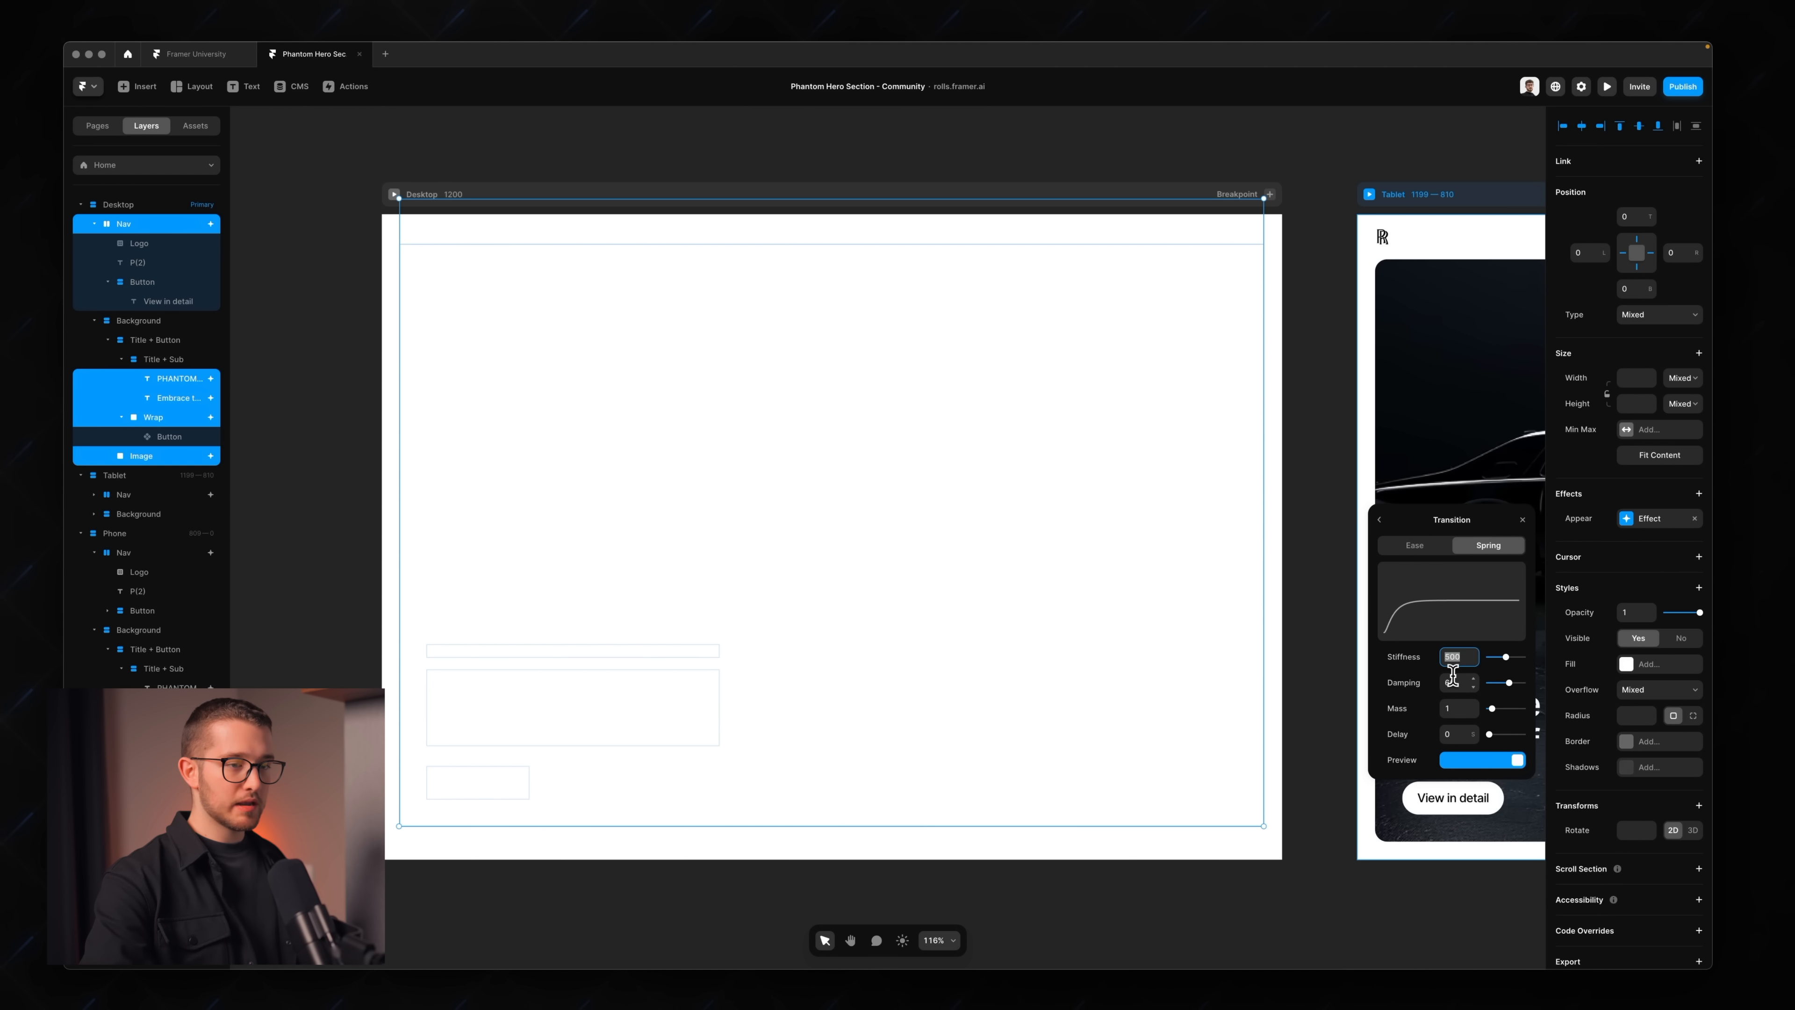
key(shift+Up)
key(shift+Up)
key(shift+Up)
key(shift+Down)
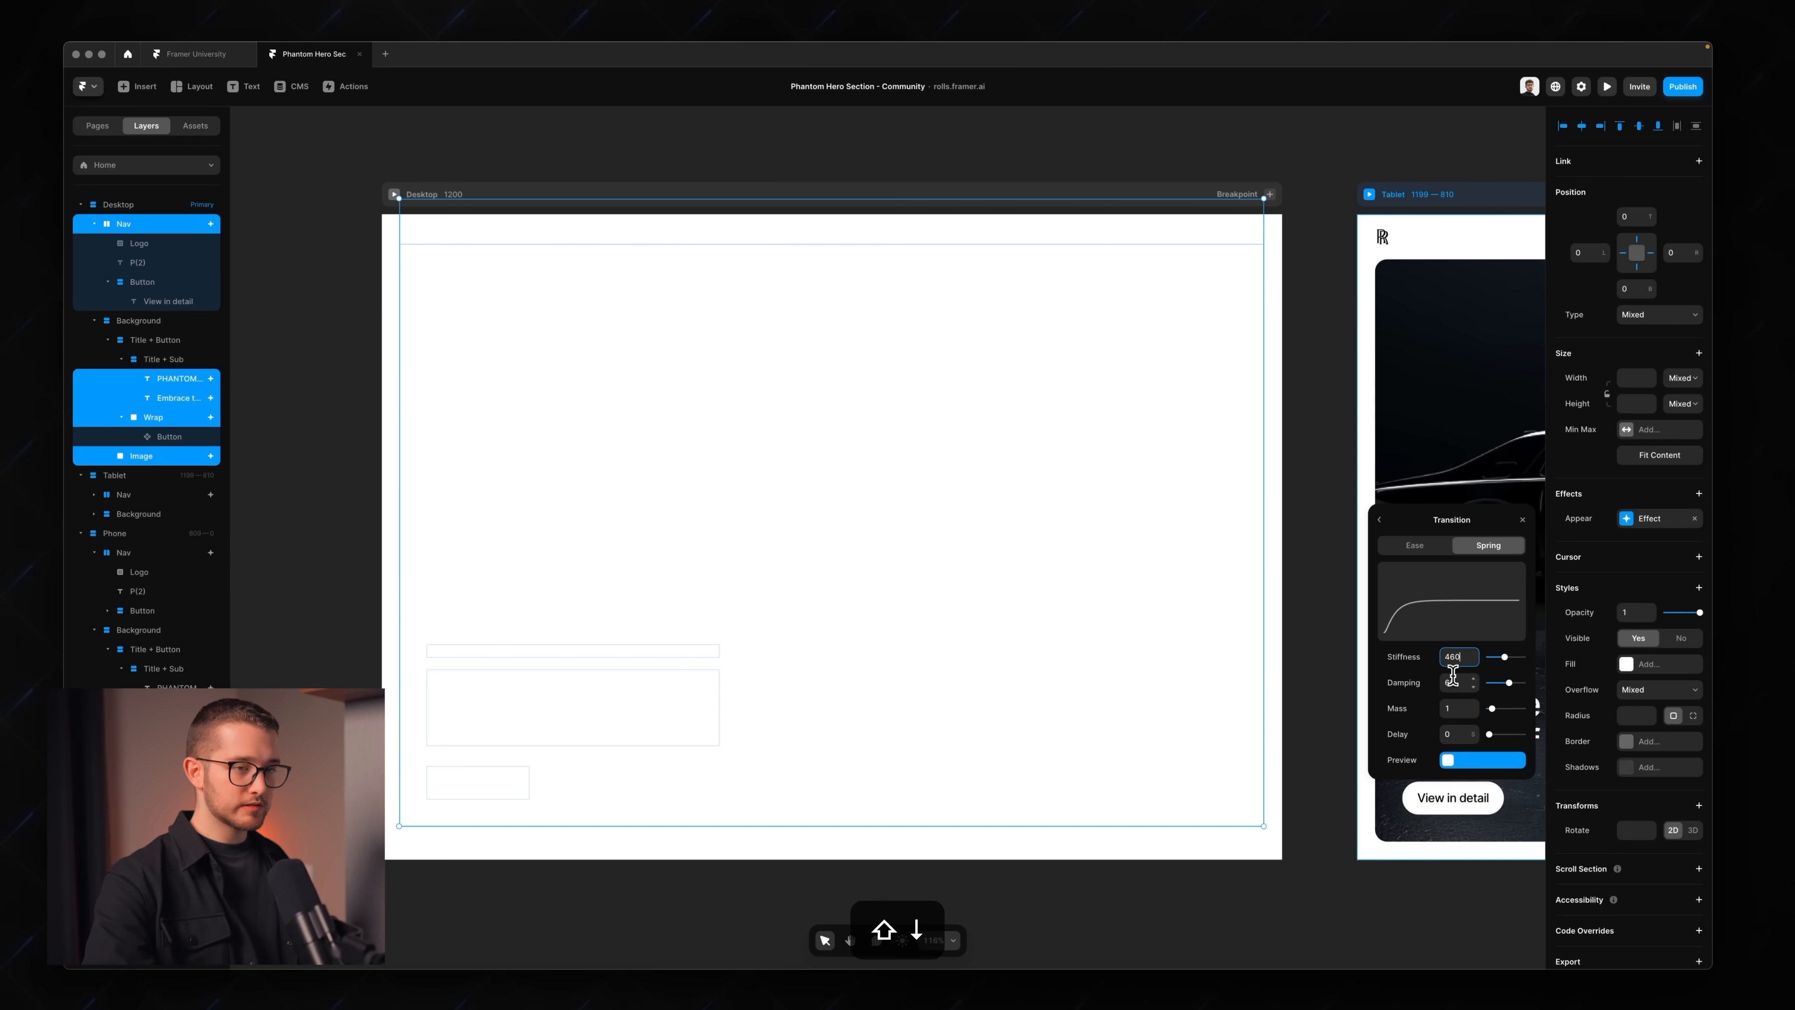
click(1455, 654)
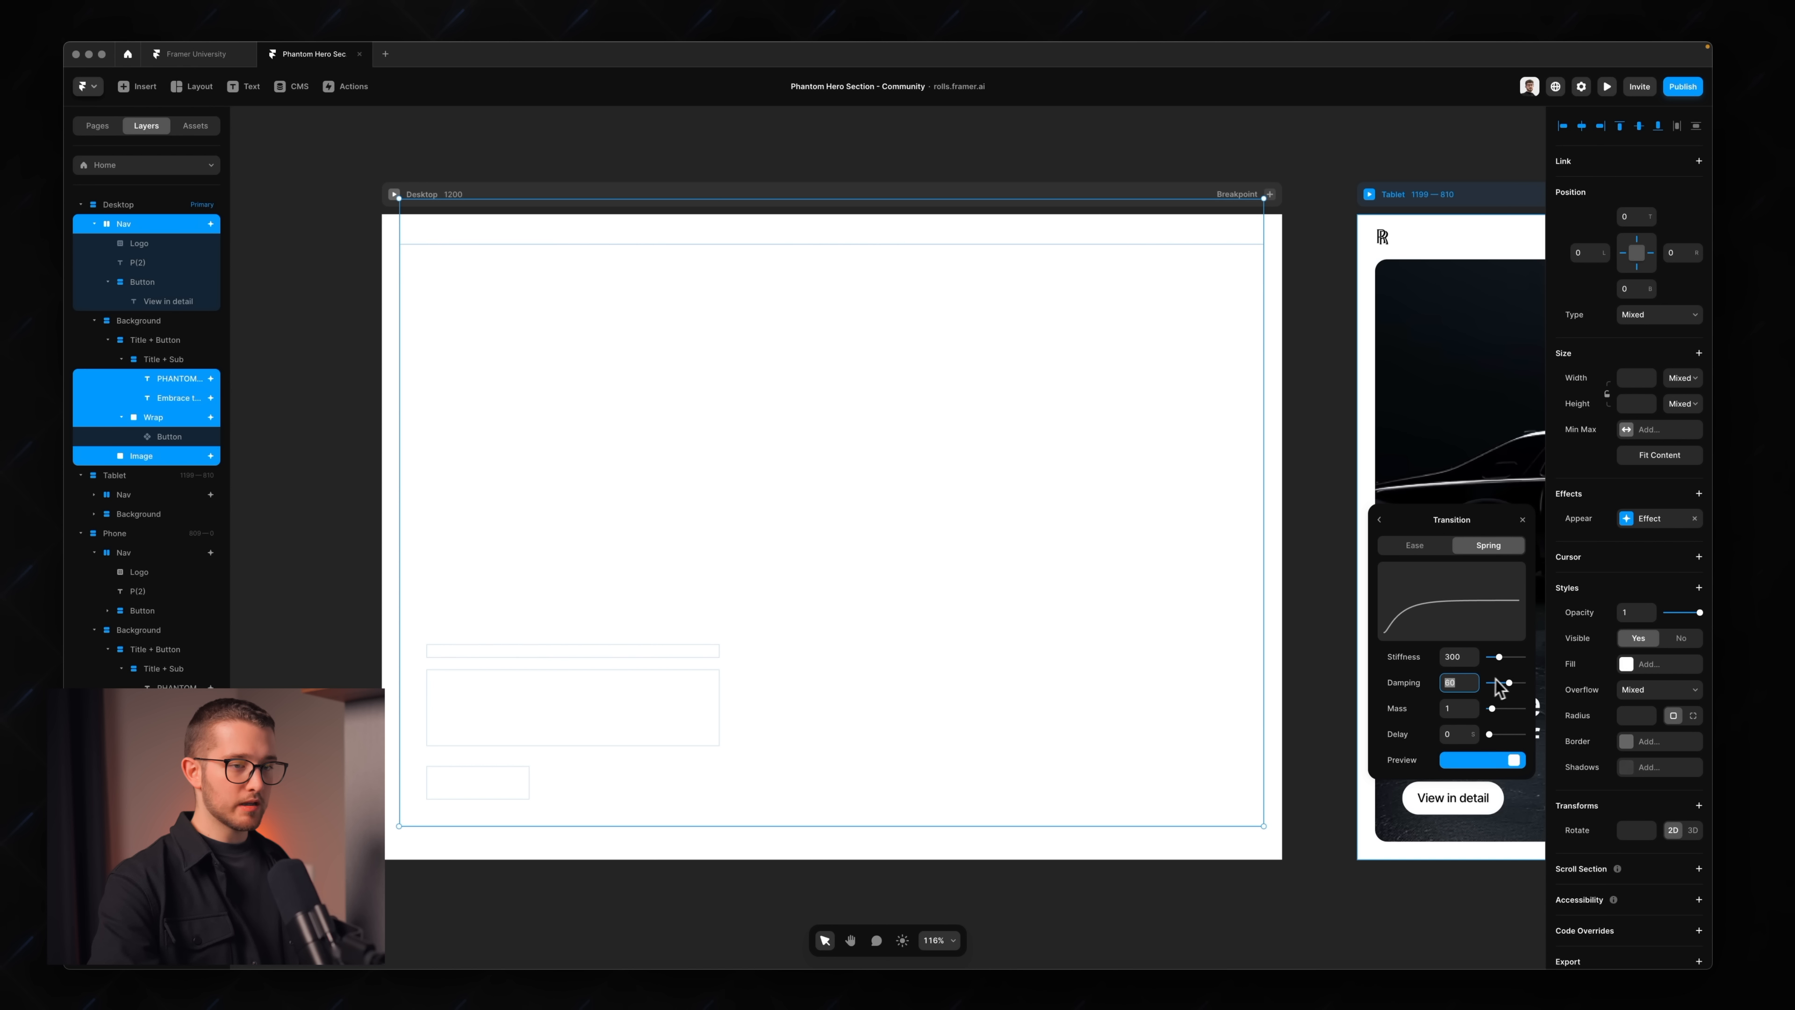
- Set the spring damping of the selected layers' shared enter transition to 80, close the effect settings and clear the selection
drag(1497, 681, 1504, 682)
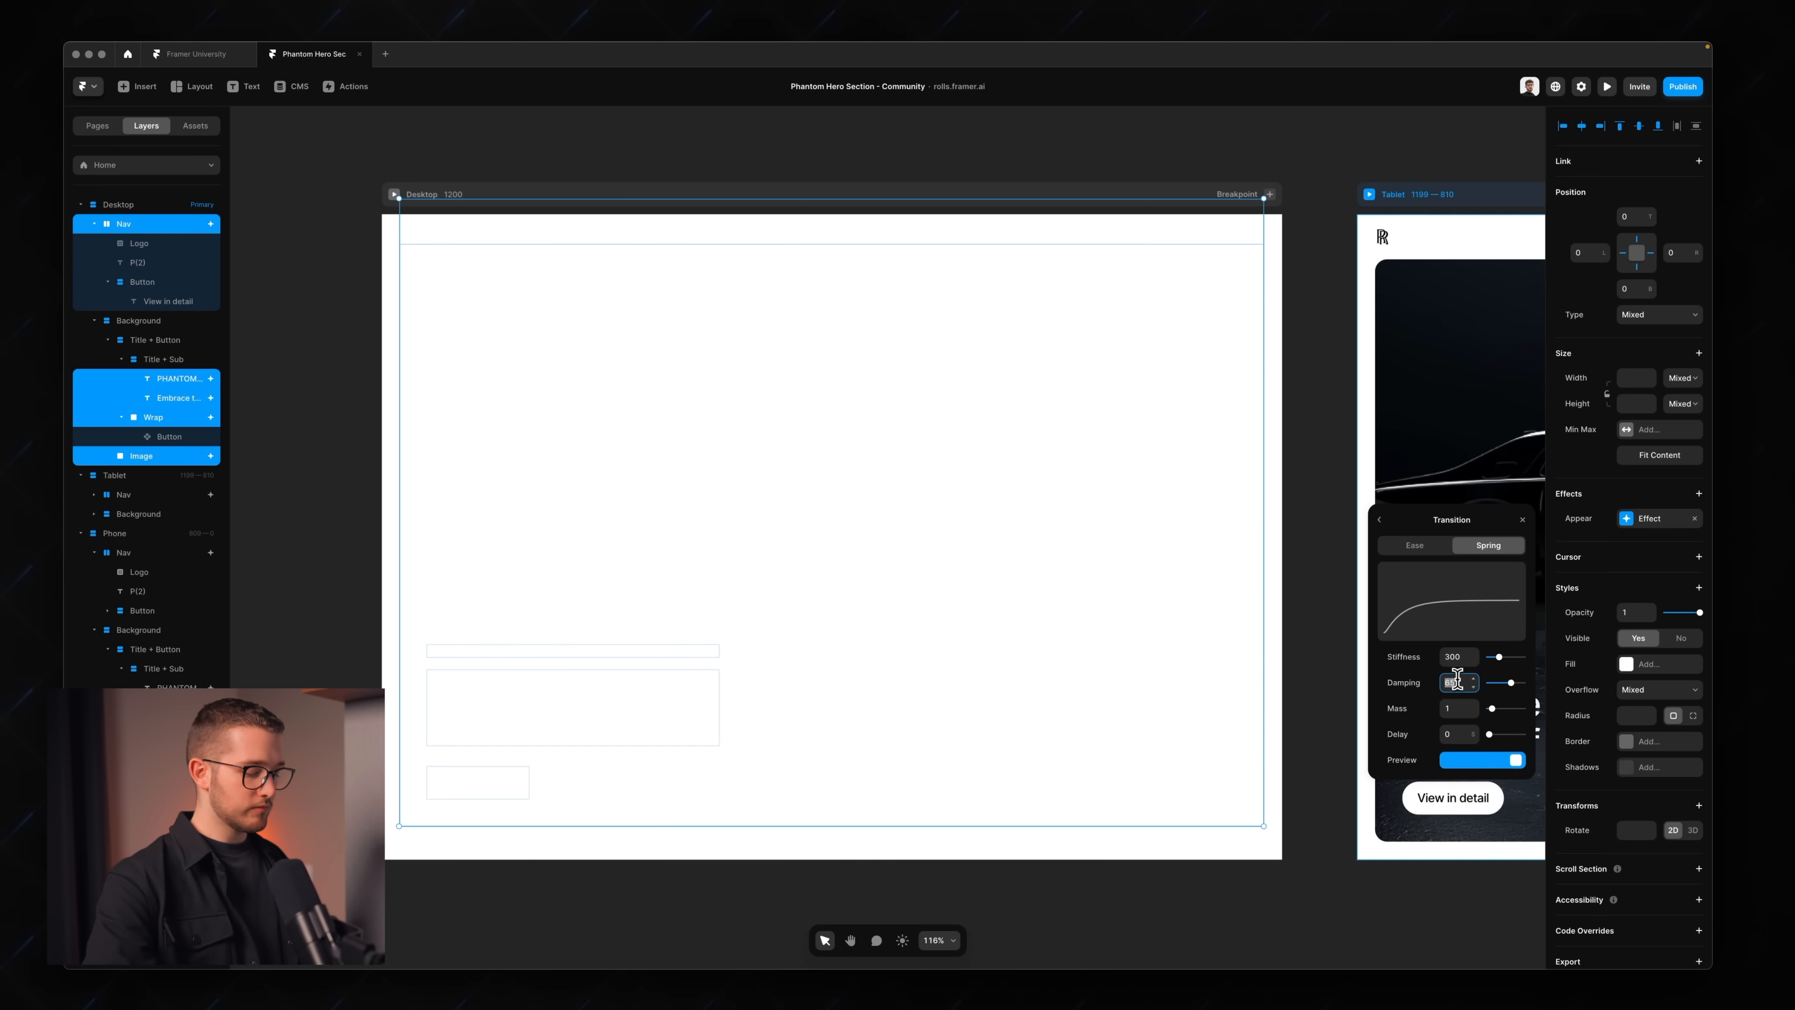
text(80)
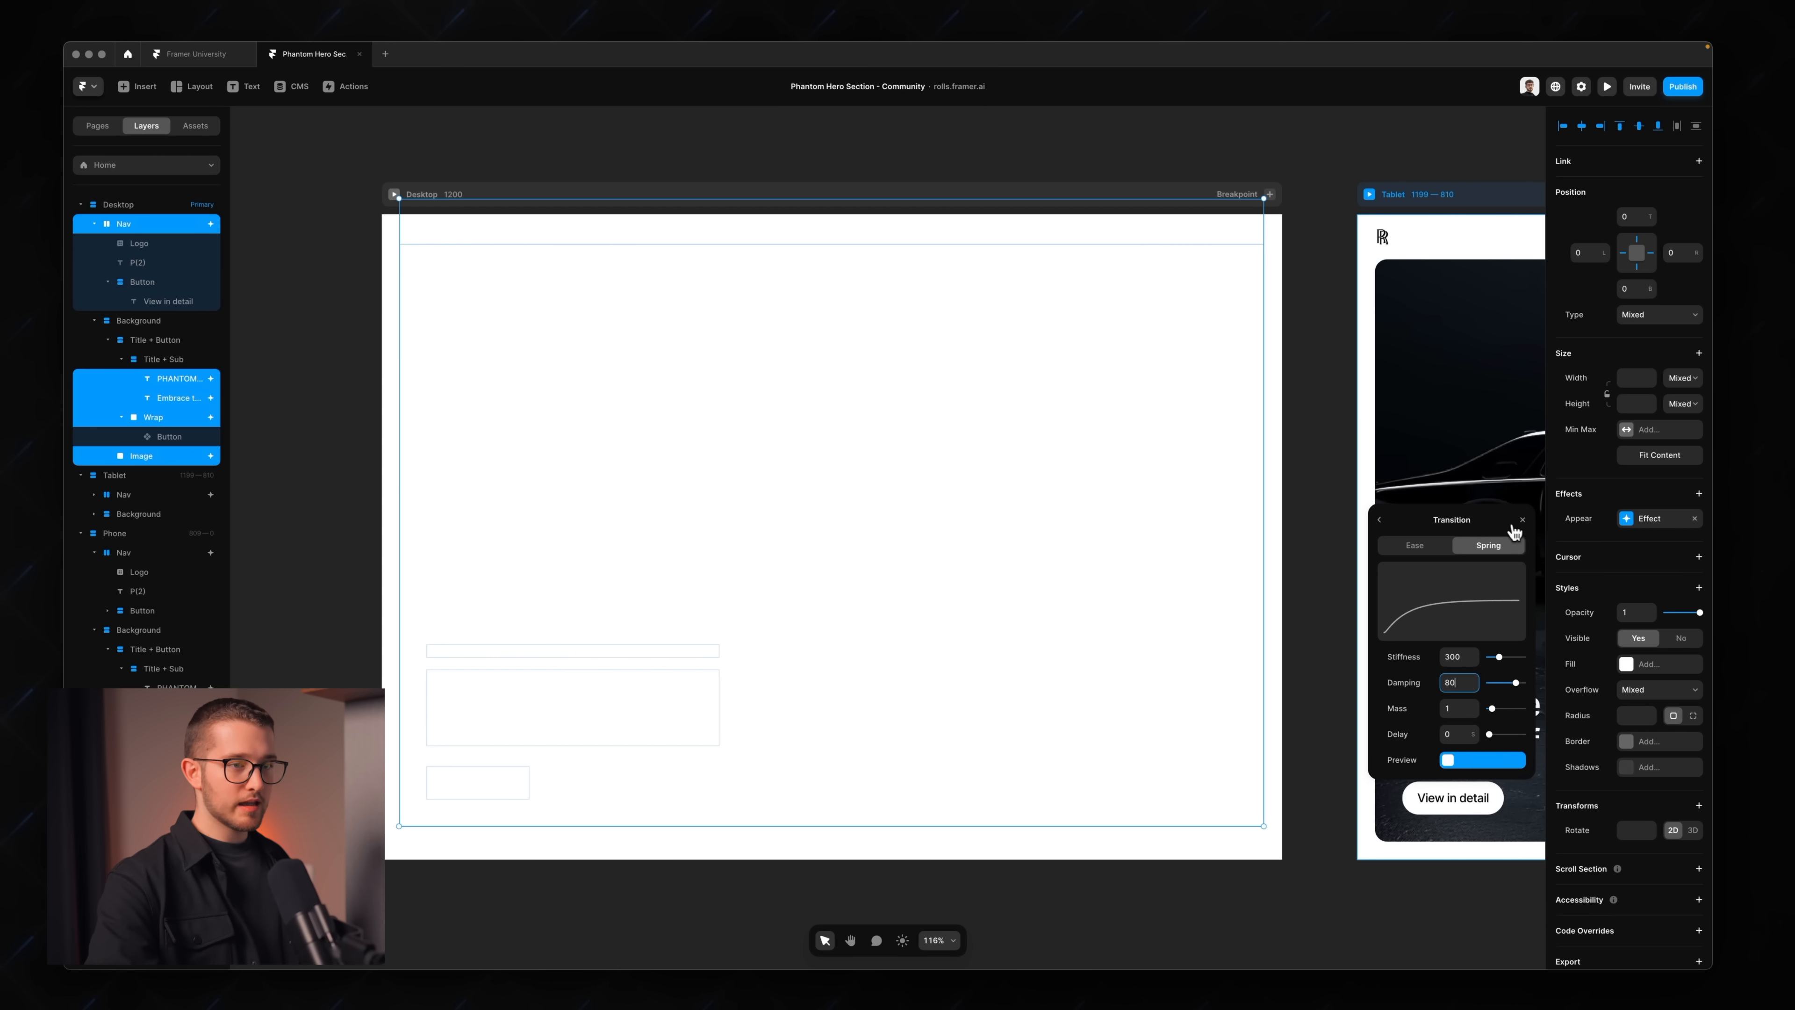
click(1519, 523)
click(1307, 281)
- Preview the page and replay the appear animations with the adjusted spring settings
key(super+p)
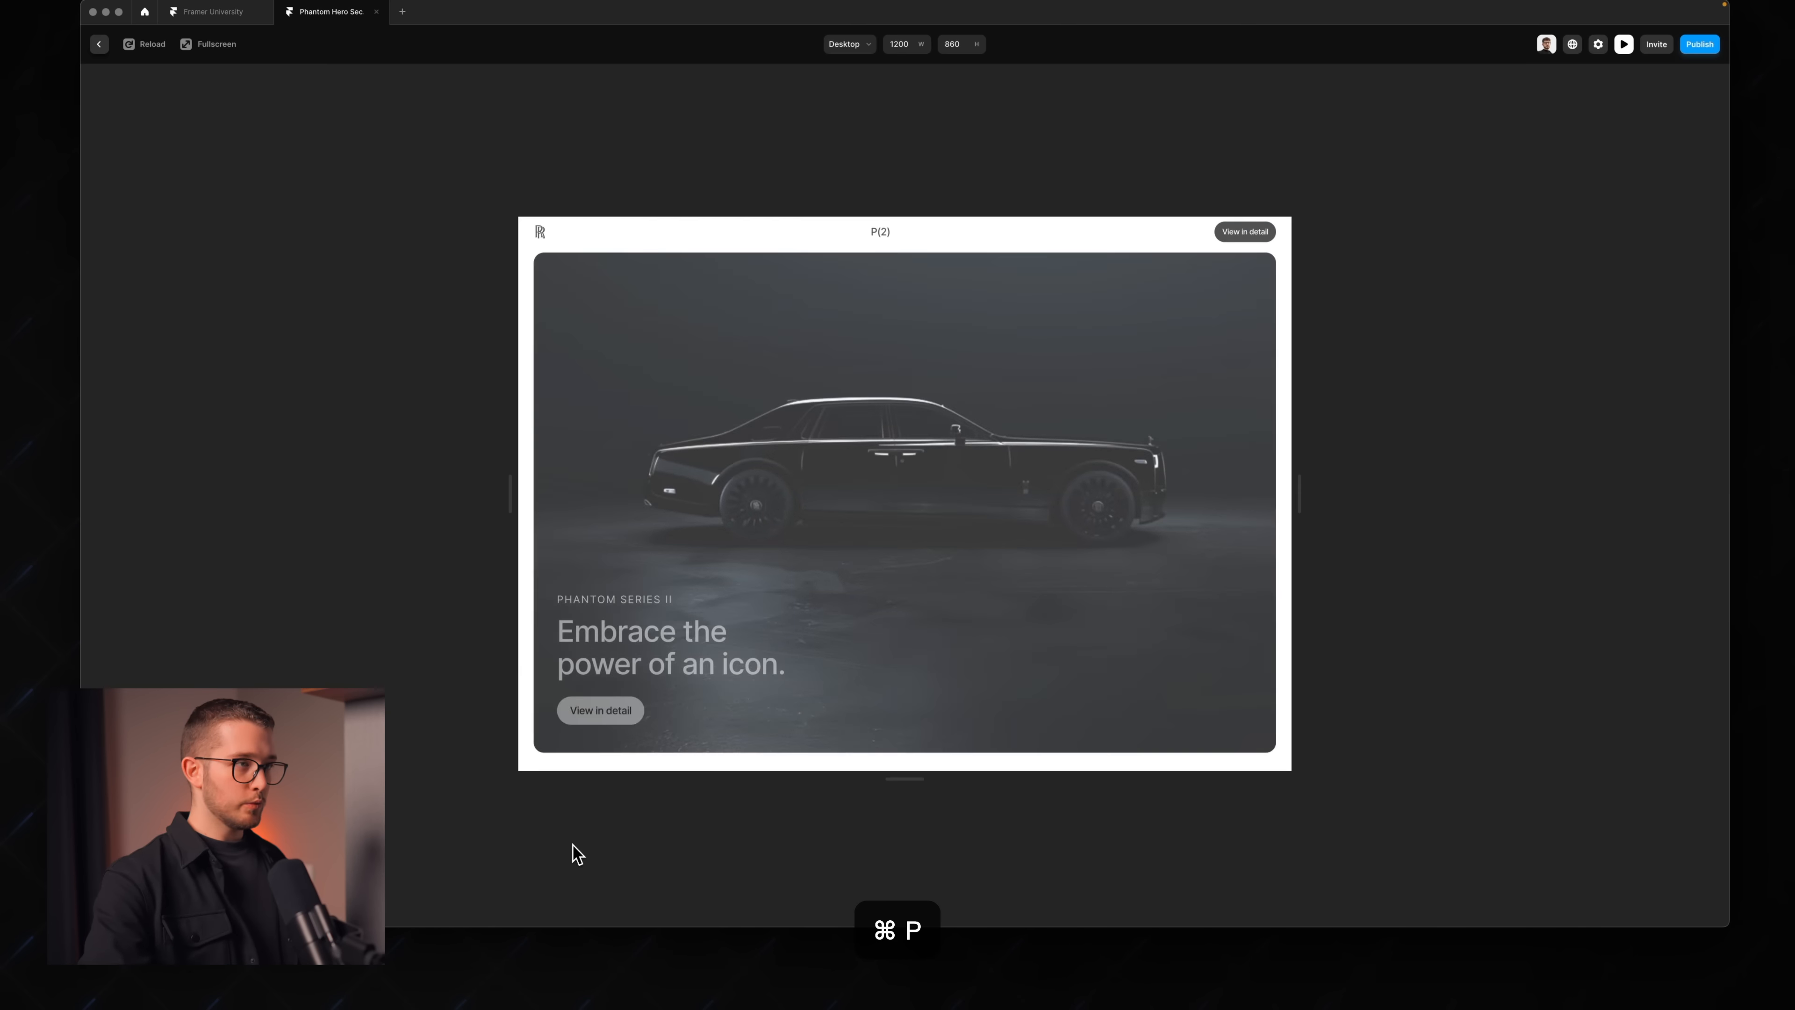
key(super+r)
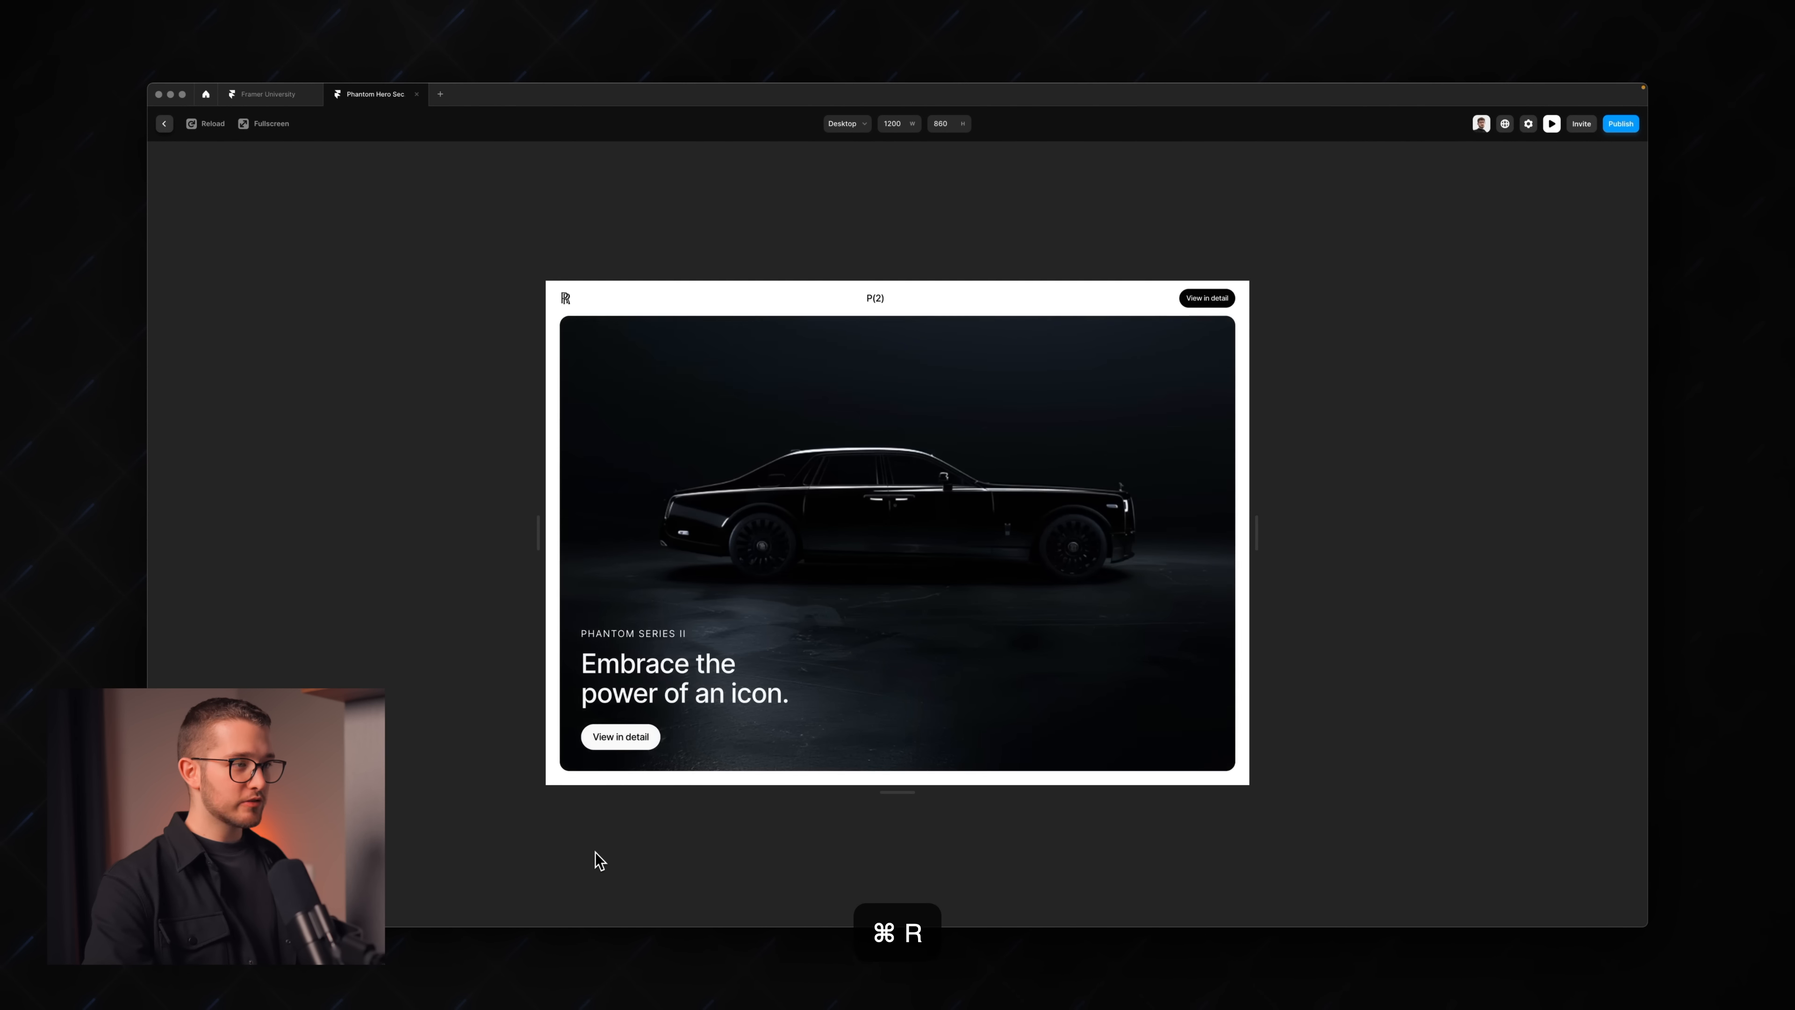
key(super+r)
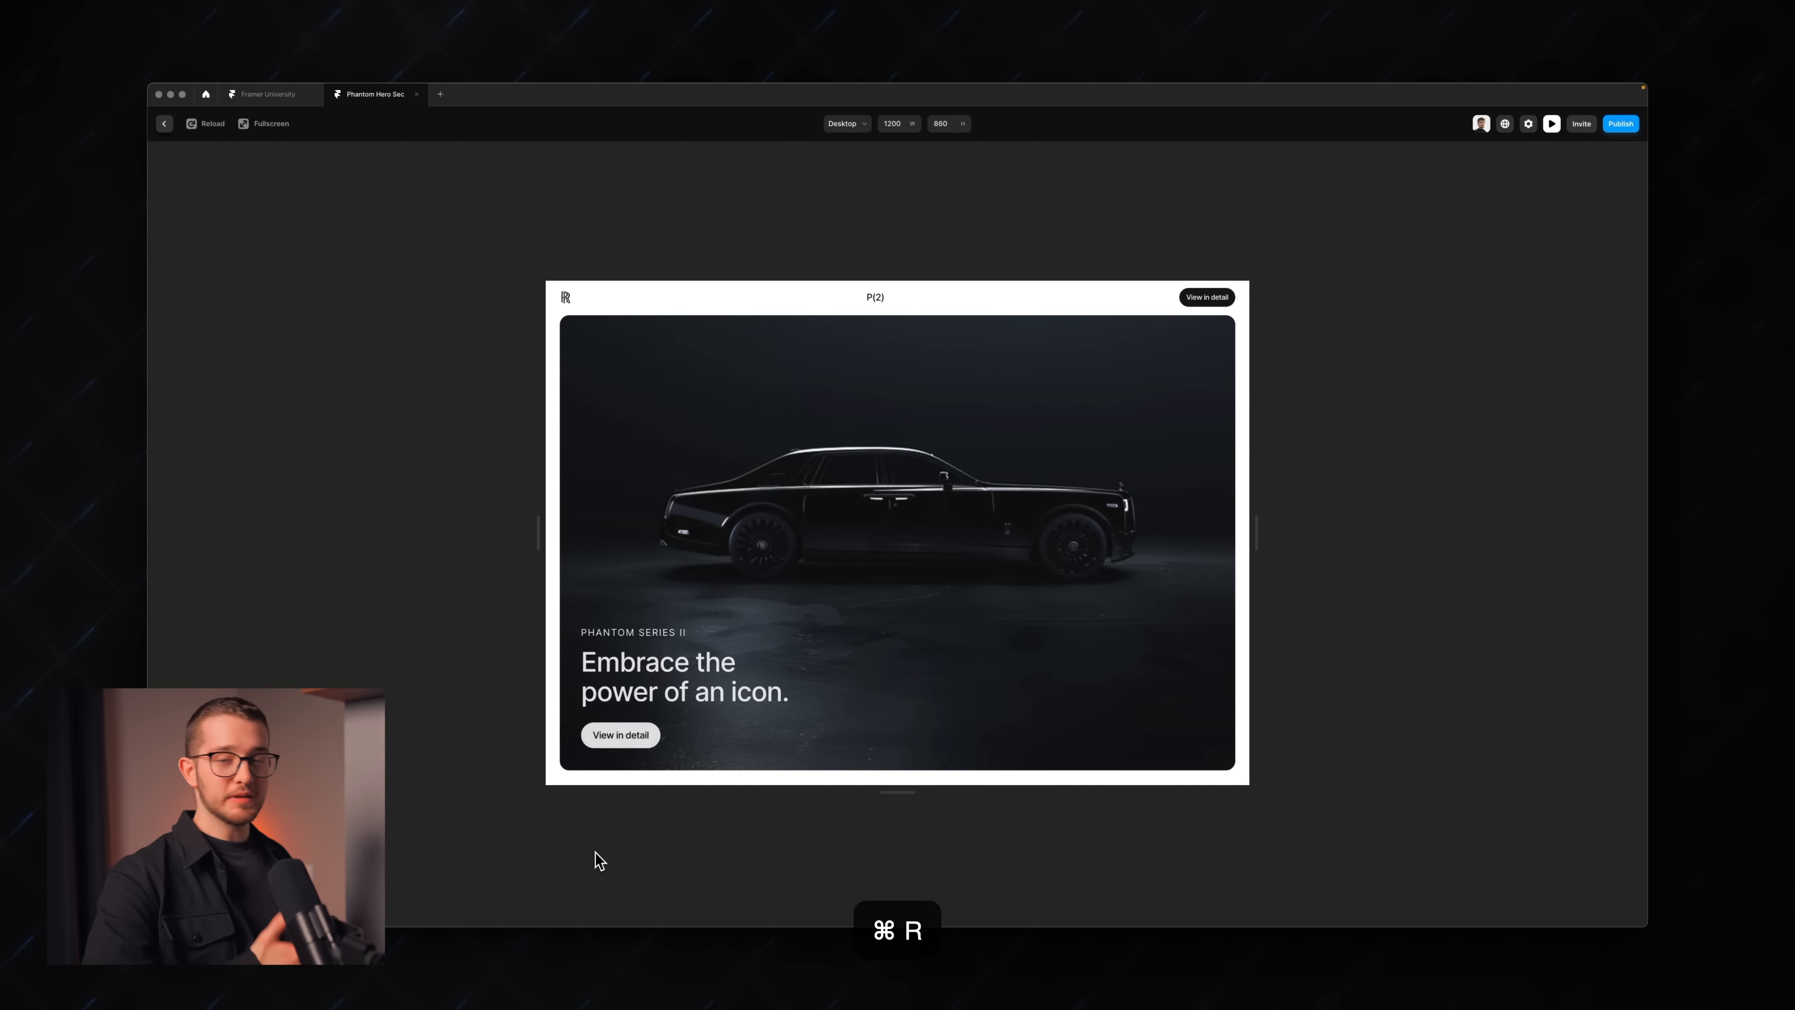
key(super+r)
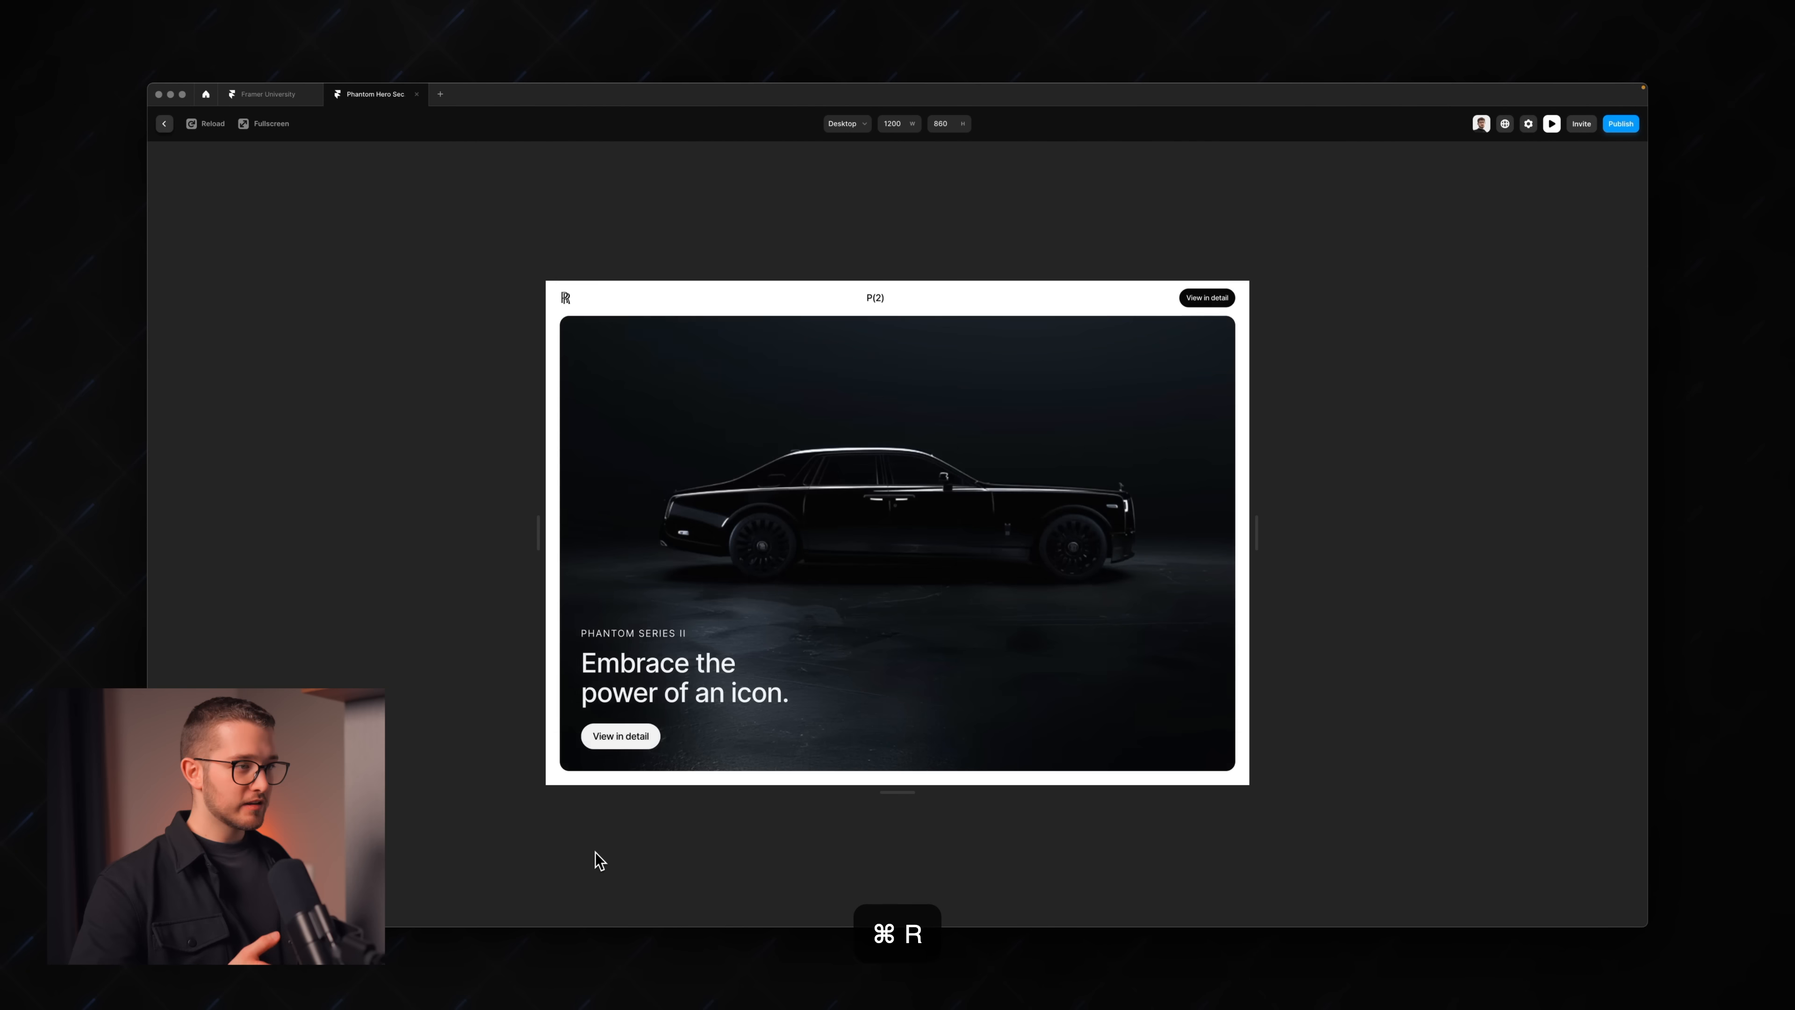
key(super+r)
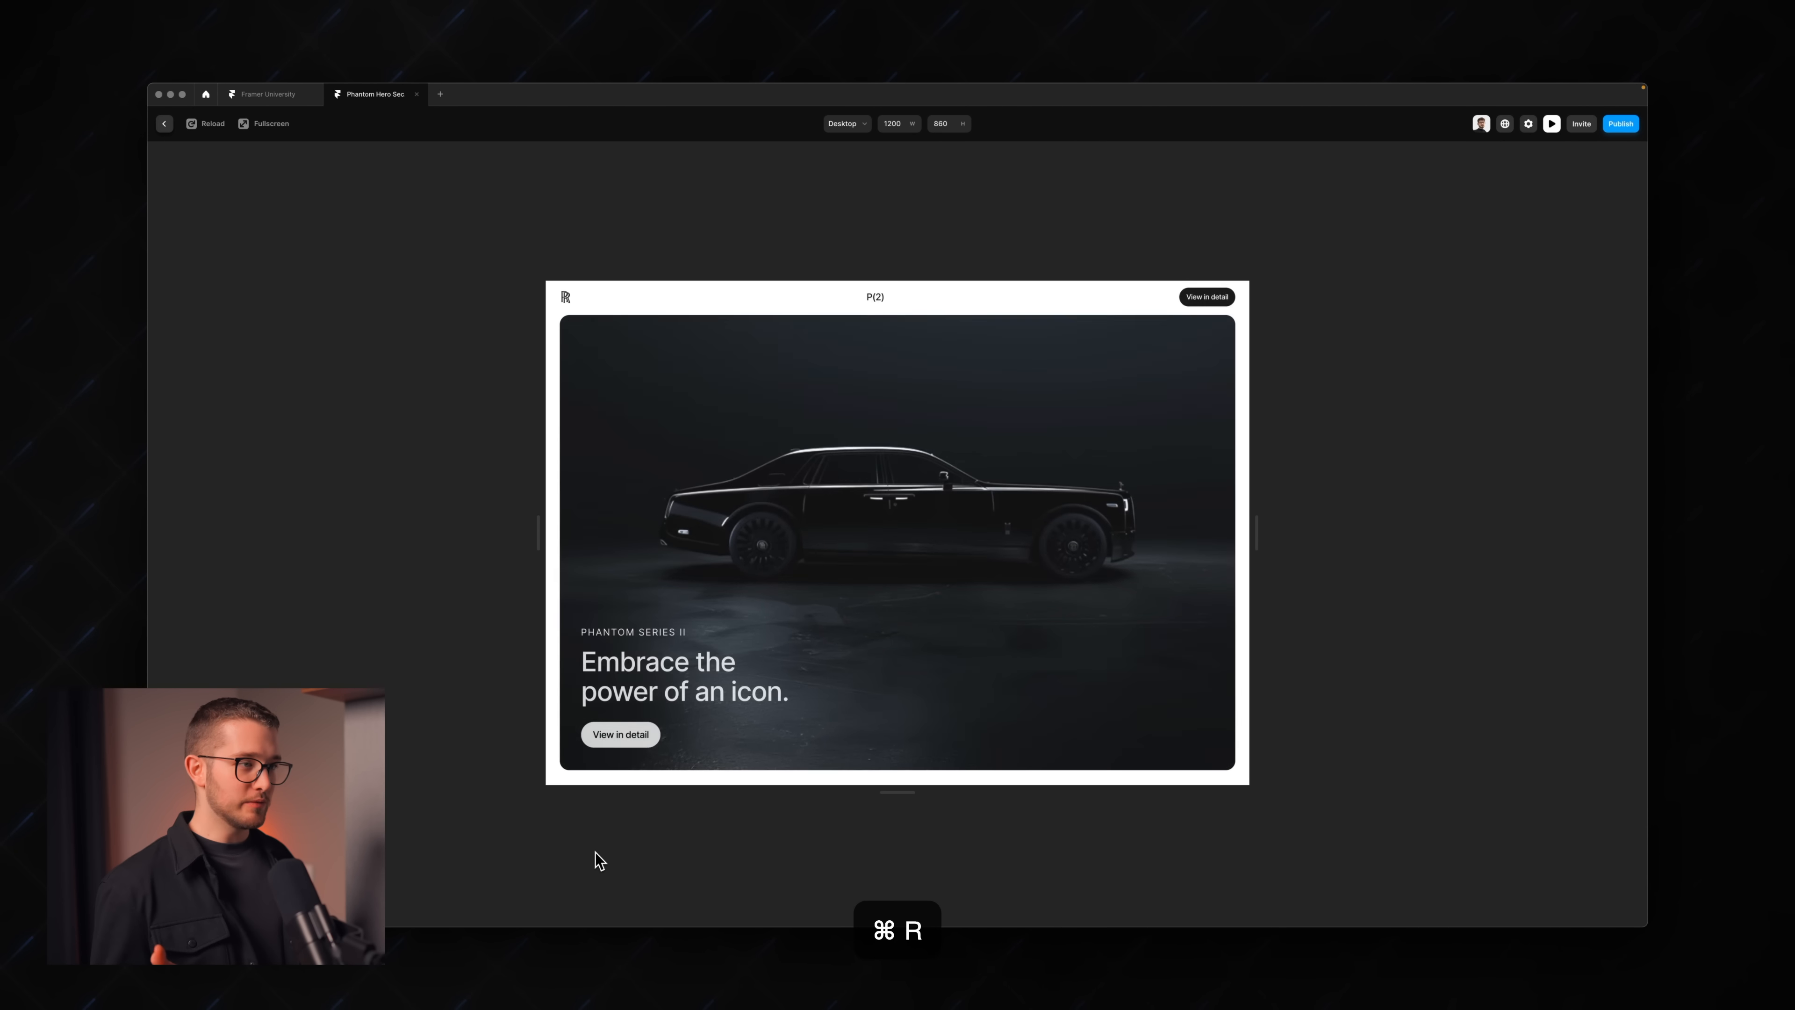